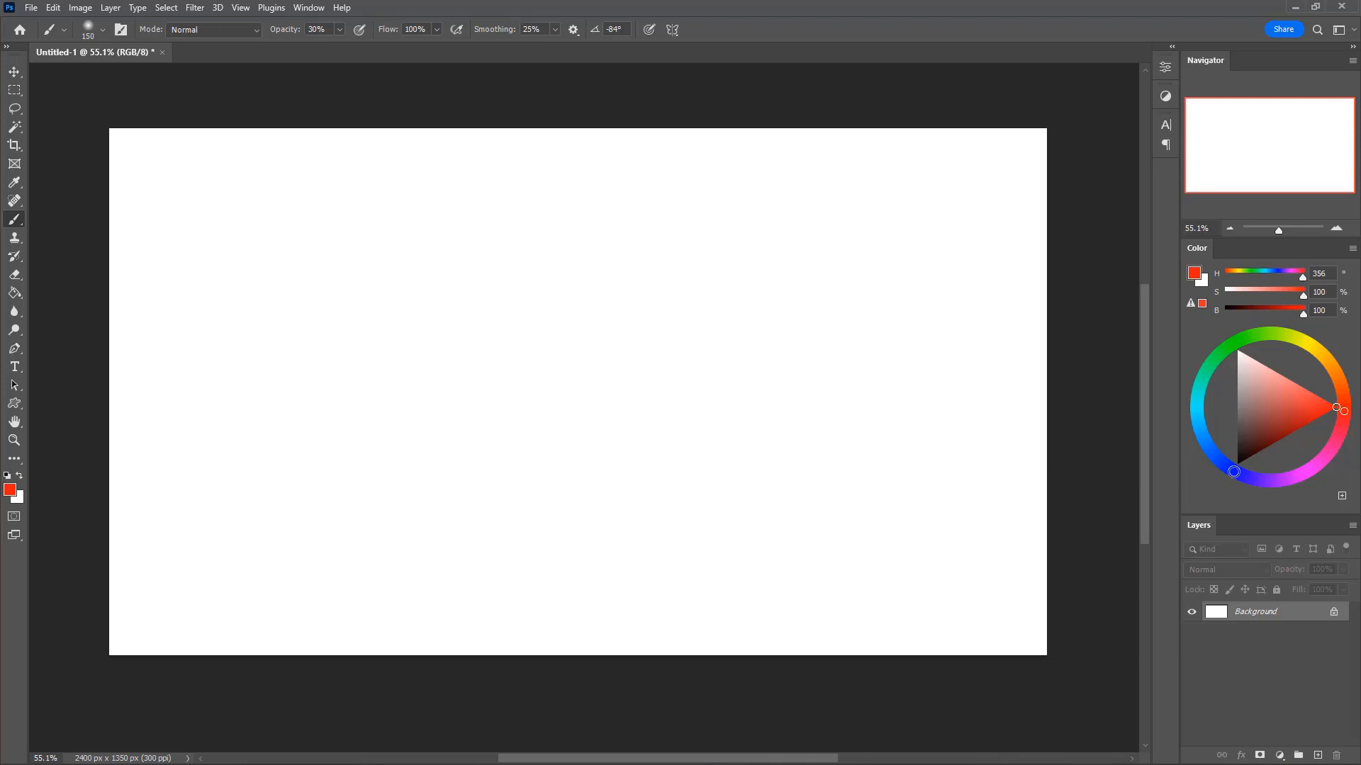
- Cover the whole Background layer with dark blue (H 239, S 100, B 35) using an enlarged soft brush
click(1236, 472)
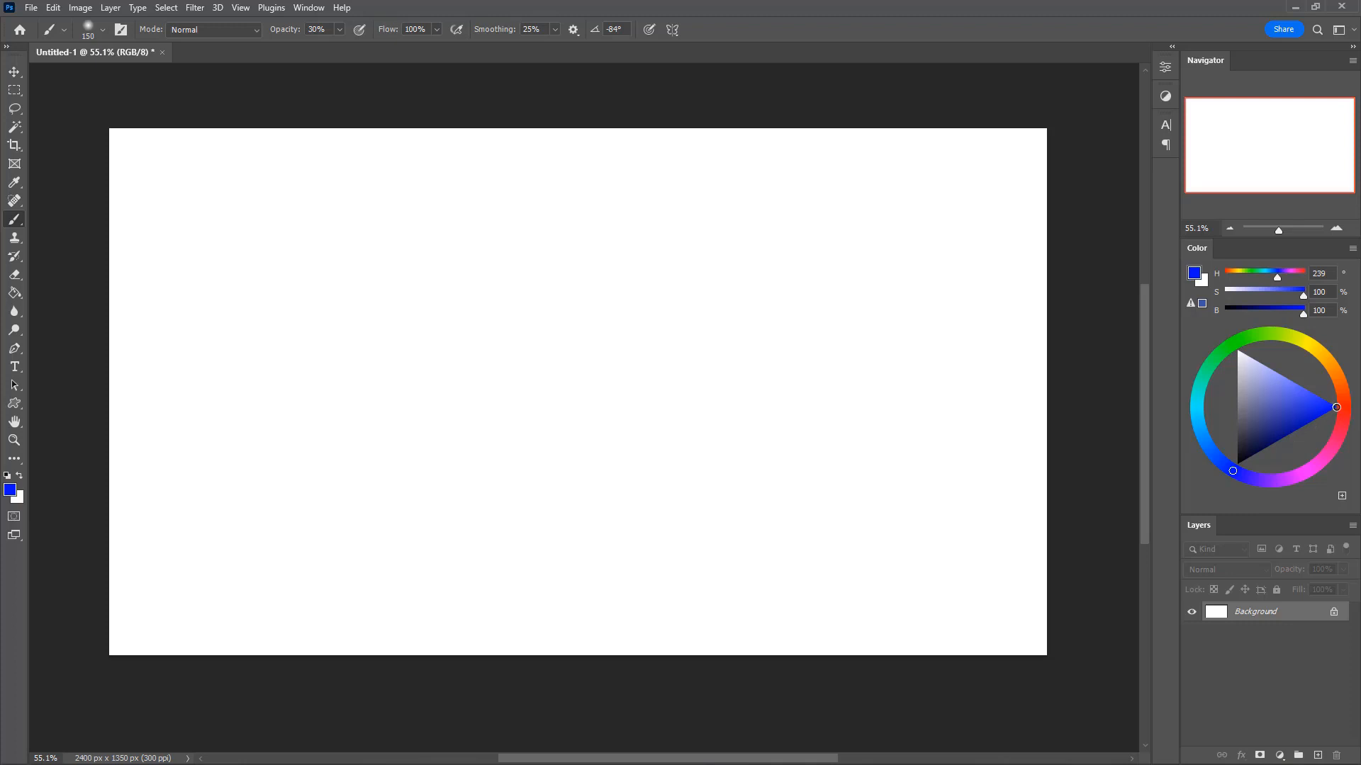
click(1314, 420)
key(bracketright)
key(bracketright)
key(bracketright)
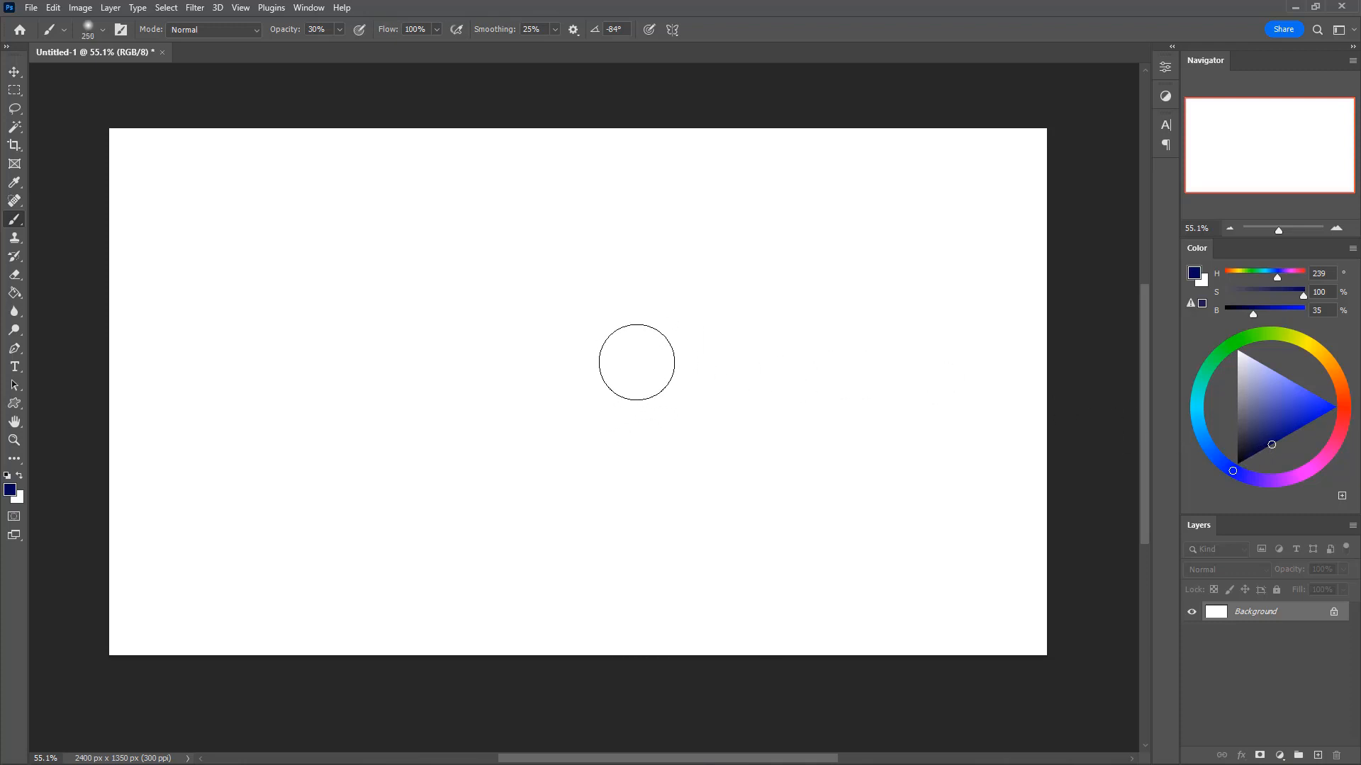
key(bracketright)
key(bracketright)
key(bracketright)
mouse_move(647, 352)
mouse_down()
mouse_move(658, 343)
mouse_move(642, 337)
mouse_up()
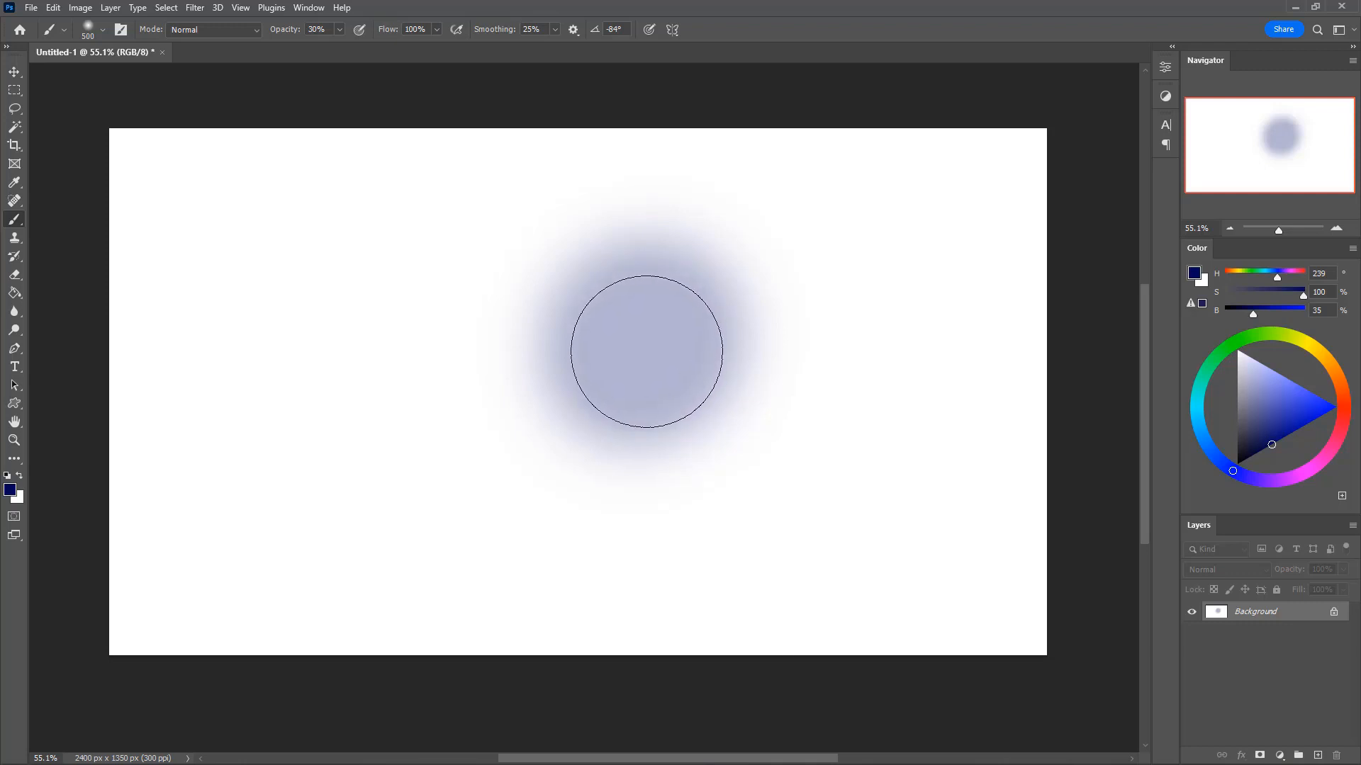
mouse_move(646, 351)
mouse_down()
mouse_move(617, 368)
mouse_move(646, 322)
mouse_move(568, 361)
mouse_move(629, 273)
mouse_move(550, 195)
mouse_move(679, 206)
mouse_move(856, 134)
mouse_move(942, 148)
mouse_move(1022, 135)
mouse_move(1017, 623)
mouse_move(1030, 533)
mouse_move(877, 658)
mouse_move(779, 663)
mouse_move(981, 288)
mouse_move(705, 591)
mouse_move(850, 292)
mouse_move(607, 588)
mouse_move(691, 385)
mouse_move(536, 621)
mouse_move(585, 456)
mouse_move(434, 670)
mouse_move(401, 594)
mouse_move(355, 569)
mouse_move(268, 627)
mouse_move(175, 660)
mouse_move(123, 598)
mouse_move(158, 145)
mouse_move(574, 158)
mouse_move(123, 149)
mouse_move(209, 186)
mouse_move(205, 306)
mouse_move(265, 239)
mouse_move(248, 402)
mouse_move(412, 252)
mouse_move(448, 331)
mouse_move(439, 482)
mouse_move(514, 459)
mouse_move(565, 402)
mouse_move(395, 551)
mouse_move(345, 550)
mouse_move(315, 454)
mouse_move(245, 487)
mouse_move(172, 551)
mouse_move(329, 425)
mouse_up()
key(bracketleft)
key(bracketleft)
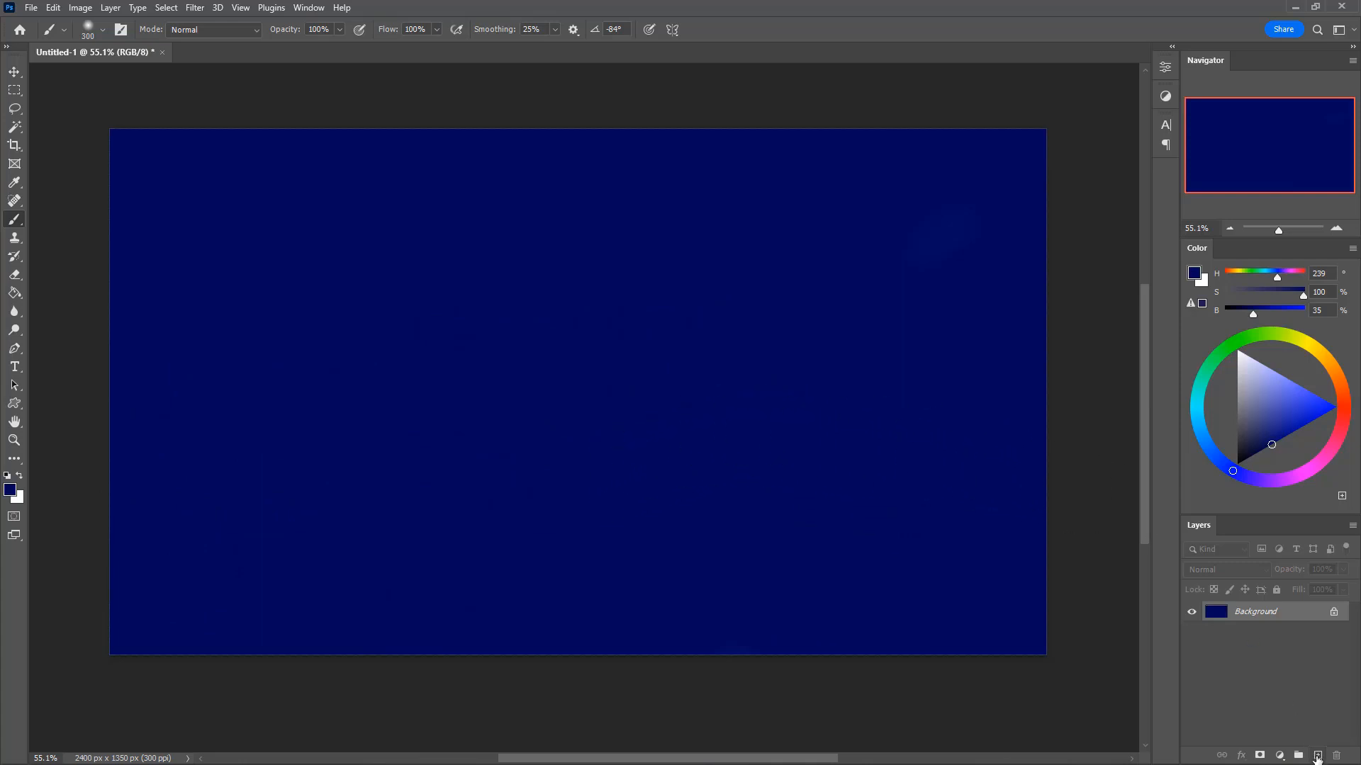
- On a new layer, paint a thick near-black curve (H 239, S 100, B 1) from the canvas's left edge, dipping mid-canvas and rising to the upper right
click(1317, 756)
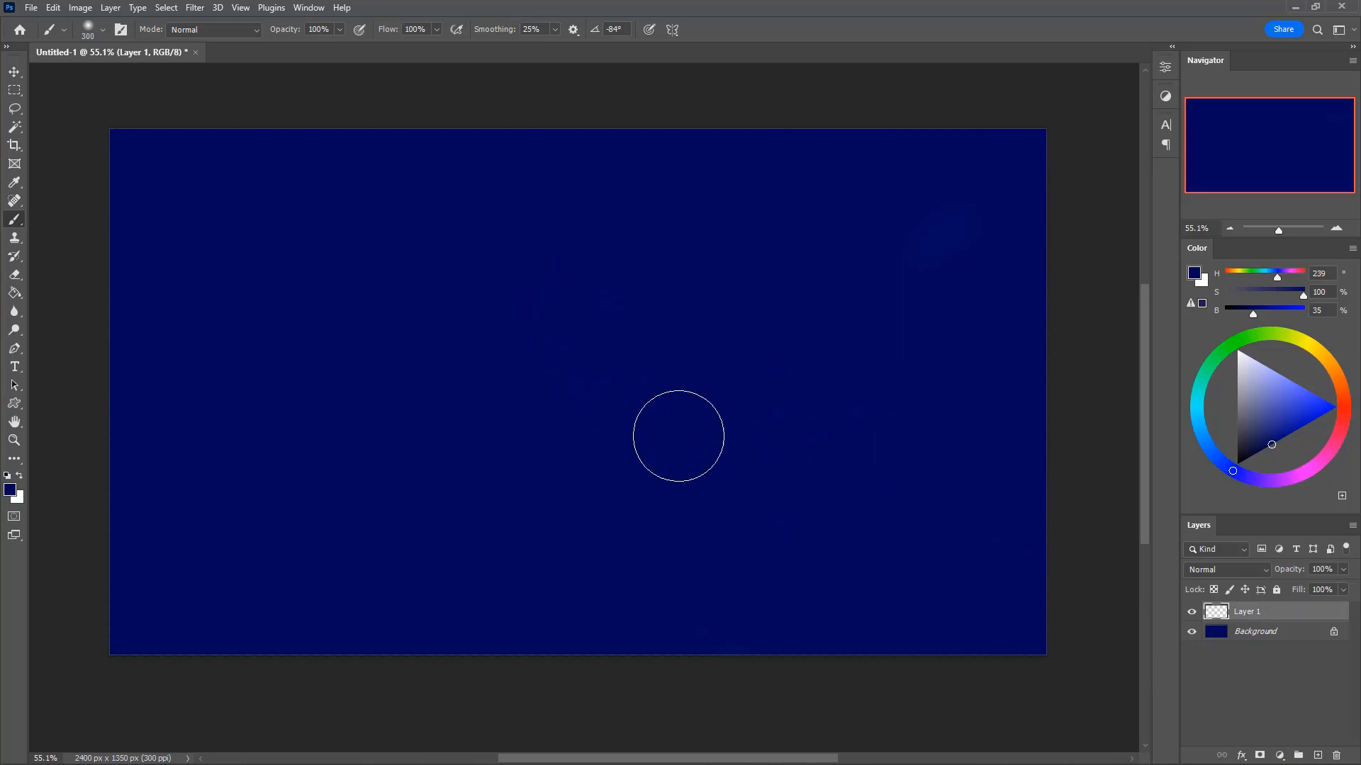
drag(1273, 445, 1253, 468)
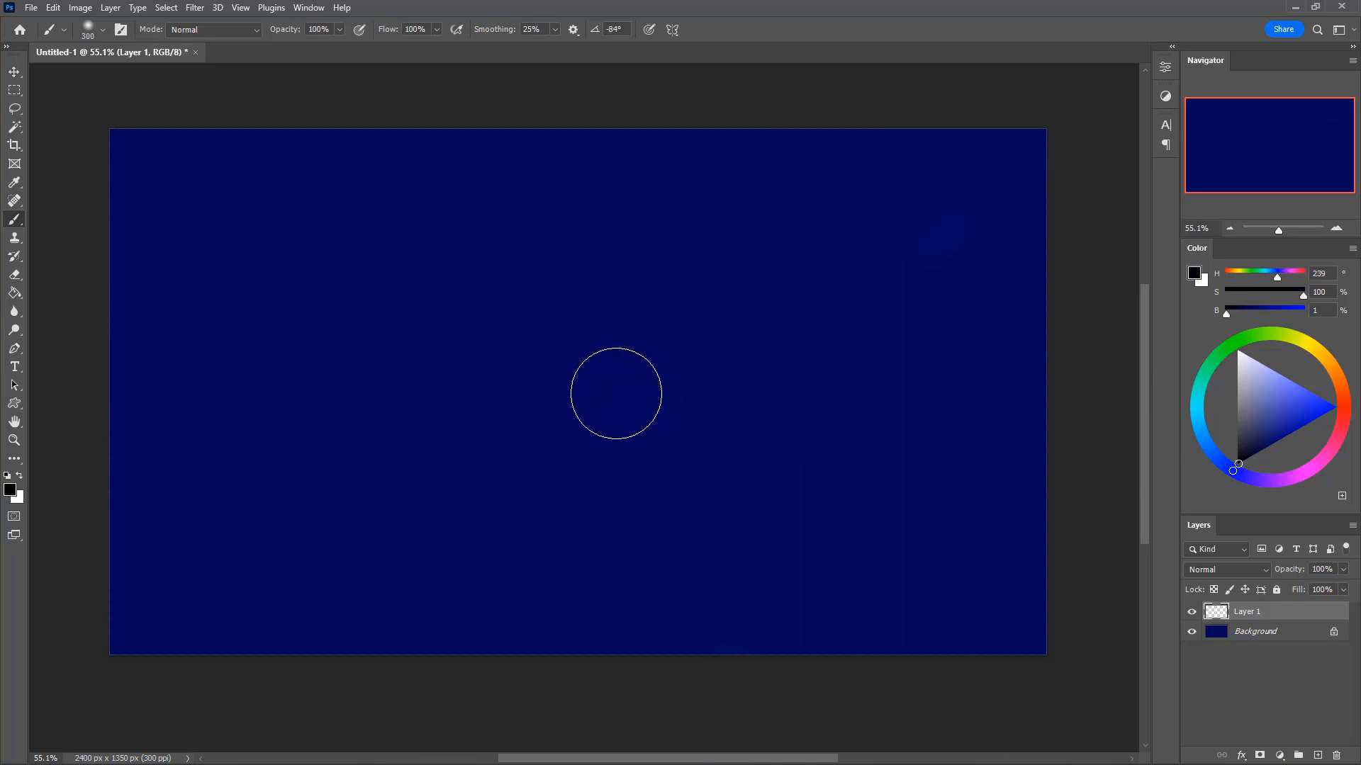
key(bracketleft)
key(bracketleft)
key(bracketleft)
key(bracketleft)
key(bracketleft)
key(bracketleft)
mouse_move(117, 235)
mouse_down()
mouse_move(237, 237)
mouse_move(343, 319)
mouse_move(413, 399)
mouse_move(496, 447)
mouse_move(634, 467)
mouse_up()
mouse_move(547, 462)
mouse_down()
mouse_move(584, 472)
mouse_move(771, 457)
mouse_move(617, 469)
mouse_up()
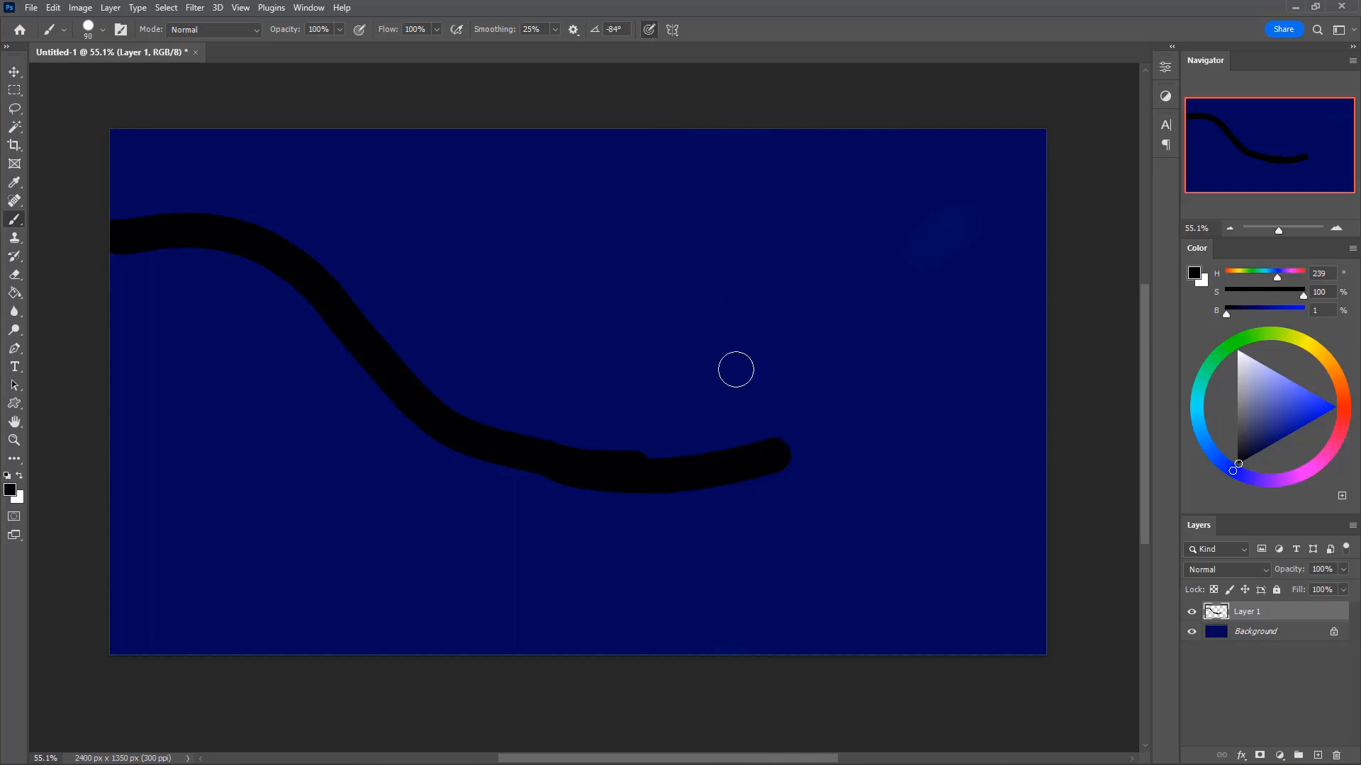
mouse_move(711, 474)
mouse_down()
mouse_move(802, 438)
mouse_move(843, 397)
mouse_up()
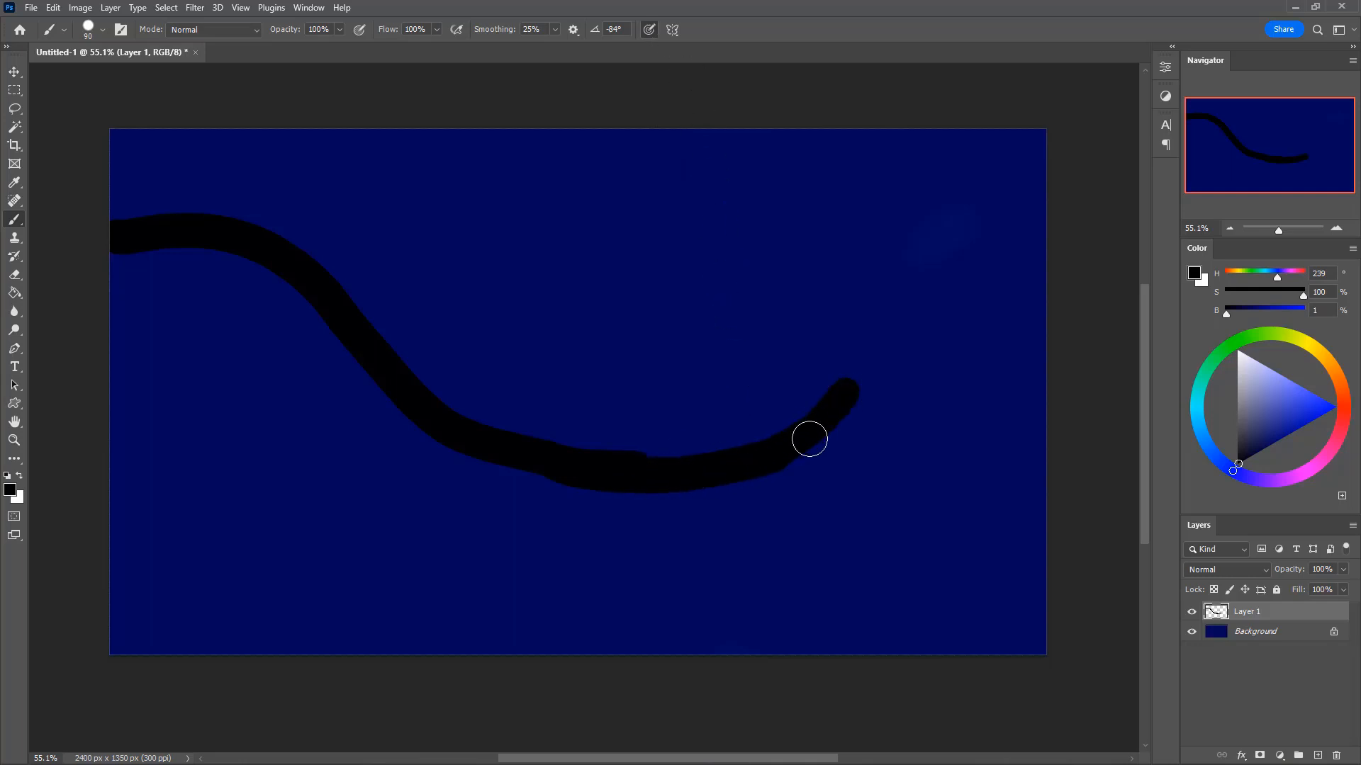
mouse_move(809, 439)
mouse_down()
mouse_move(878, 364)
mouse_move(893, 316)
mouse_move(963, 258)
mouse_move(916, 349)
mouse_move(954, 295)
mouse_move(914, 127)
mouse_move(958, 234)
mouse_up()
key(])
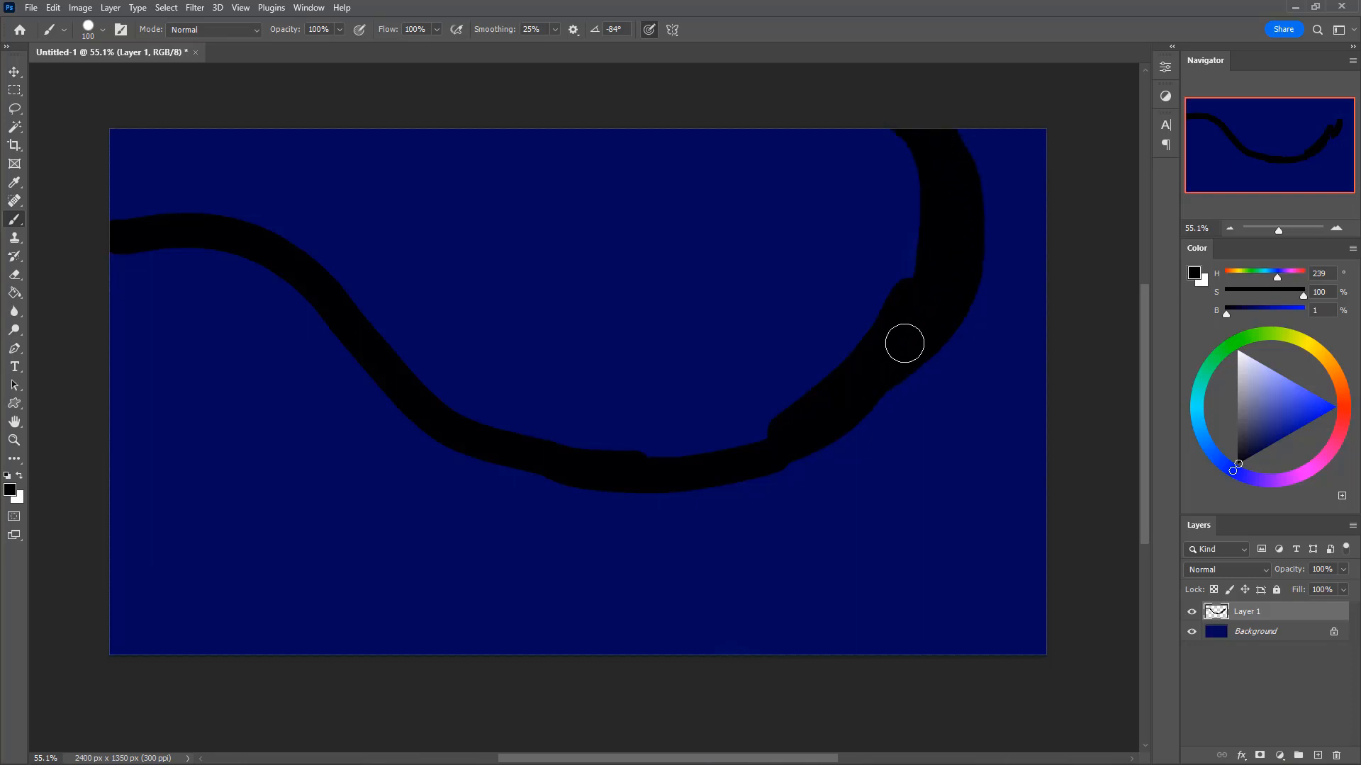
- Fill the area below and outside the curve with near-black and raise the slope on the left side
mouse_move(904, 344)
mouse_down()
mouse_move(916, 290)
mouse_move(809, 441)
mouse_move(674, 473)
mouse_move(571, 468)
mouse_move(397, 398)
mouse_move(279, 253)
mouse_move(166, 219)
mouse_move(94, 218)
mouse_move(270, 263)
mouse_move(396, 387)
mouse_move(621, 459)
mouse_move(539, 457)
mouse_move(693, 480)
mouse_move(823, 435)
mouse_move(721, 476)
mouse_move(813, 418)
mouse_move(643, 476)
mouse_move(514, 470)
mouse_move(626, 488)
mouse_move(801, 450)
mouse_move(890, 373)
mouse_move(953, 253)
mouse_move(966, 111)
mouse_move(1009, 269)
mouse_move(1007, 129)
mouse_move(973, 319)
mouse_move(1036, 136)
mouse_move(1003, 619)
mouse_move(1039, 508)
mouse_move(1030, 692)
mouse_move(1005, 334)
mouse_move(882, 547)
mouse_move(946, 339)
mouse_move(884, 418)
mouse_move(864, 515)
mouse_move(877, 532)
mouse_move(957, 484)
mouse_move(1039, 604)
mouse_move(861, 640)
mouse_move(862, 612)
mouse_move(782, 652)
mouse_move(758, 624)
mouse_move(860, 484)
mouse_move(741, 603)
mouse_move(733, 548)
mouse_move(783, 476)
mouse_move(641, 669)
mouse_move(794, 478)
mouse_move(601, 665)
mouse_move(686, 511)
mouse_move(496, 665)
mouse_move(576, 502)
mouse_move(522, 515)
mouse_move(415, 456)
mouse_move(323, 356)
mouse_move(428, 514)
mouse_move(425, 654)
mouse_move(438, 551)
mouse_move(434, 534)
mouse_move(372, 629)
mouse_move(318, 641)
mouse_move(364, 459)
mouse_move(343, 404)
mouse_move(265, 295)
mouse_move(112, 258)
mouse_move(352, 635)
mouse_move(337, 474)
mouse_move(225, 458)
mouse_move(109, 312)
mouse_move(201, 487)
mouse_move(160, 665)
mouse_move(175, 384)
mouse_move(164, 568)
mouse_move(109, 589)
mouse_move(149, 376)
mouse_move(96, 488)
mouse_up()
key(])
key(])
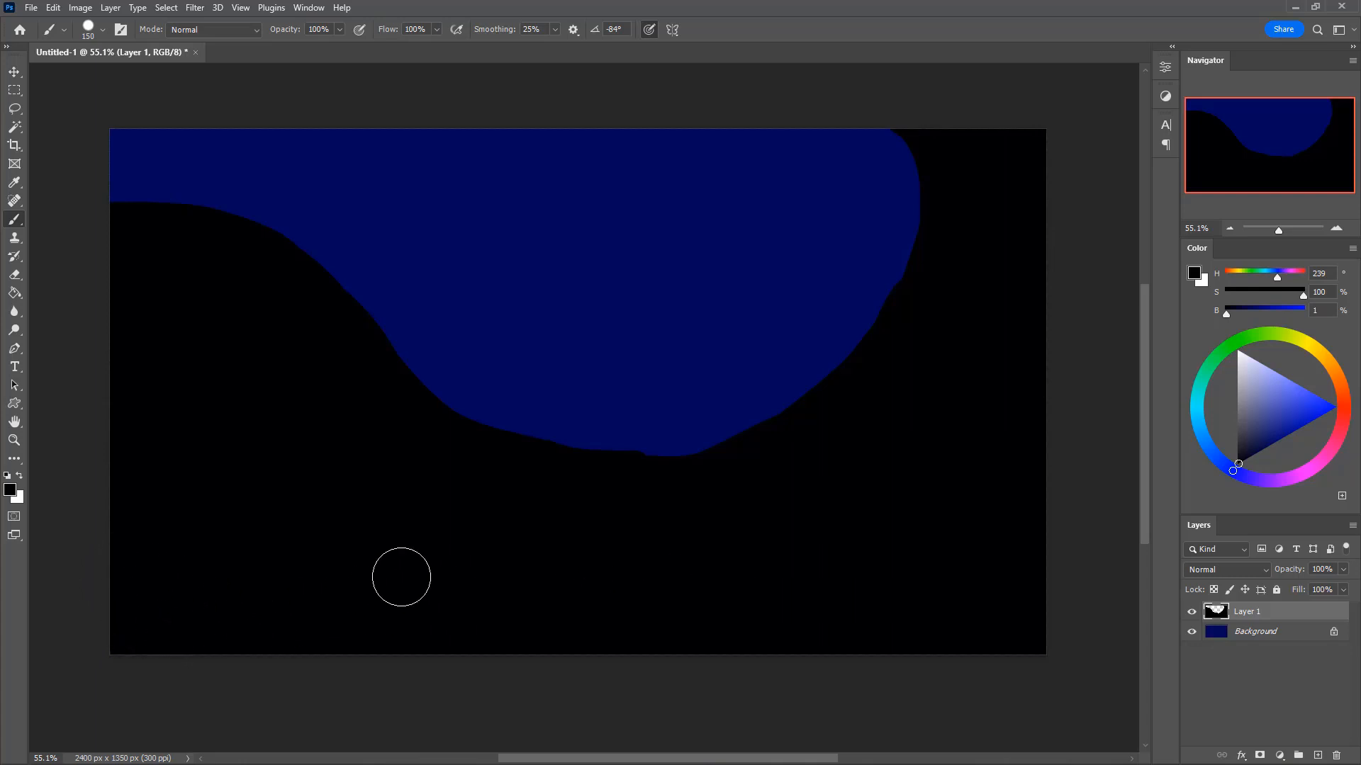
drag(111, 213, 359, 310)
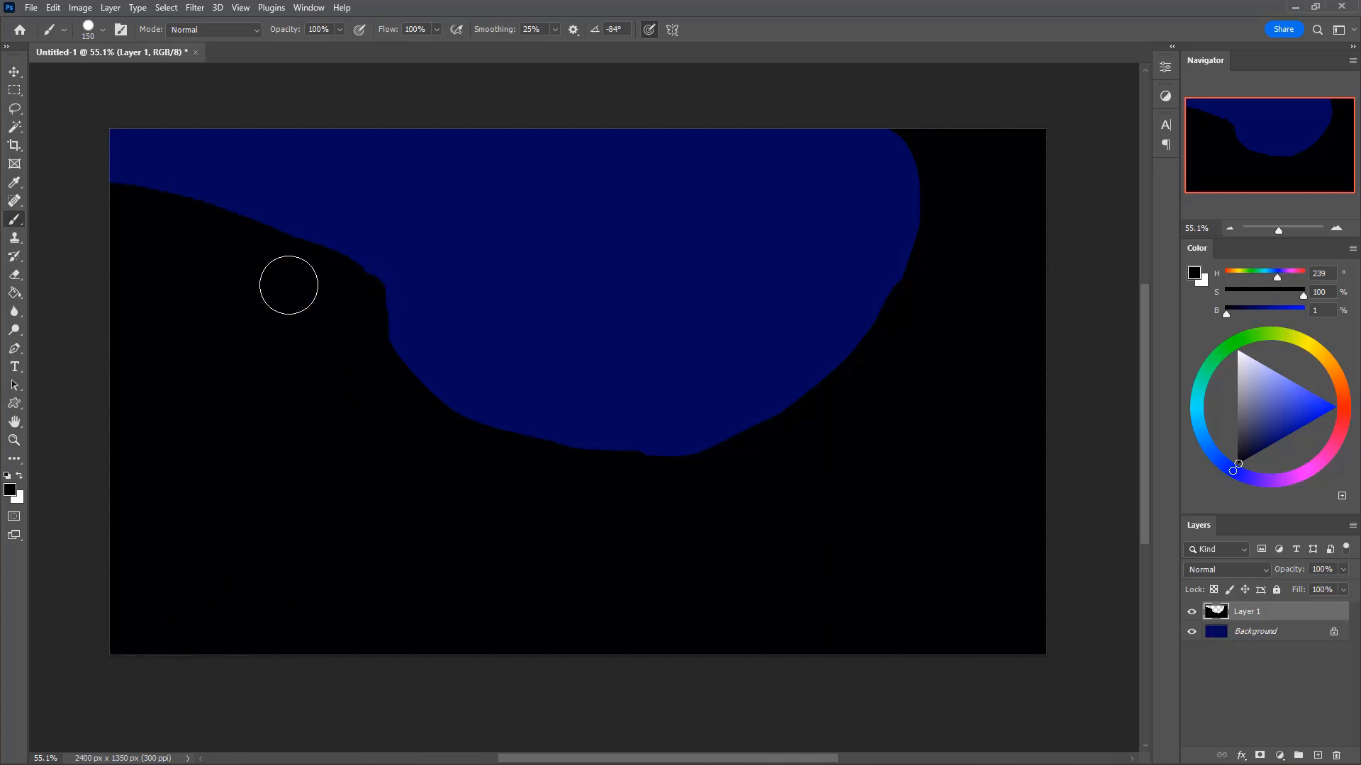
key(bracketleft)
key(bracketleft)
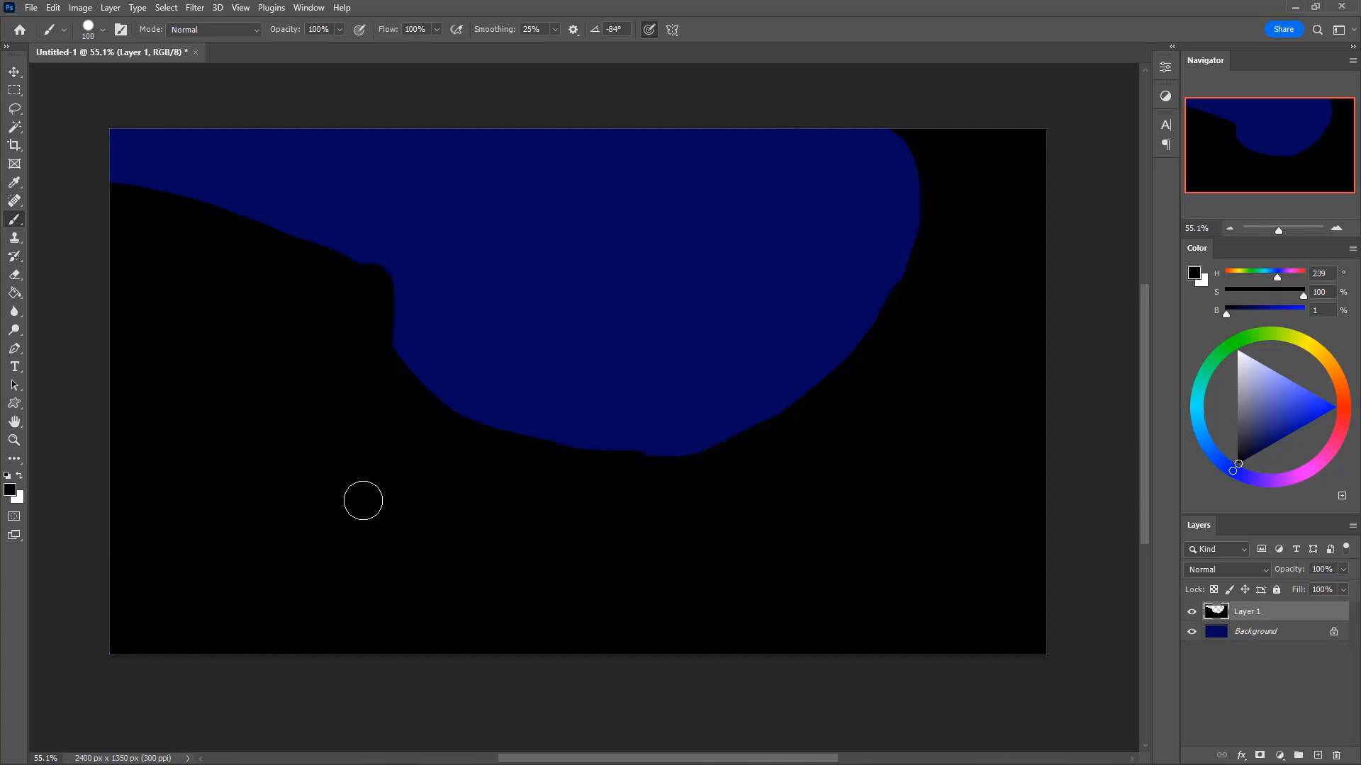
- Erase black along the opening's inner edge to deepen its lower part and widen its right side
key(e)
mouse_move(414, 354)
mouse_down()
mouse_move(465, 488)
mouse_move(562, 543)
mouse_move(689, 474)
mouse_move(733, 421)
mouse_move(487, 426)
mouse_move(489, 463)
mouse_move(643, 454)
mouse_move(471, 417)
mouse_move(567, 479)
mouse_move(486, 442)
mouse_move(660, 467)
mouse_move(524, 521)
mouse_move(670, 474)
mouse_move(681, 459)
mouse_move(575, 508)
mouse_move(835, 396)
mouse_move(890, 340)
mouse_move(836, 397)
mouse_move(910, 302)
mouse_move(915, 171)
mouse_move(891, 124)
mouse_move(808, 407)
mouse_up()
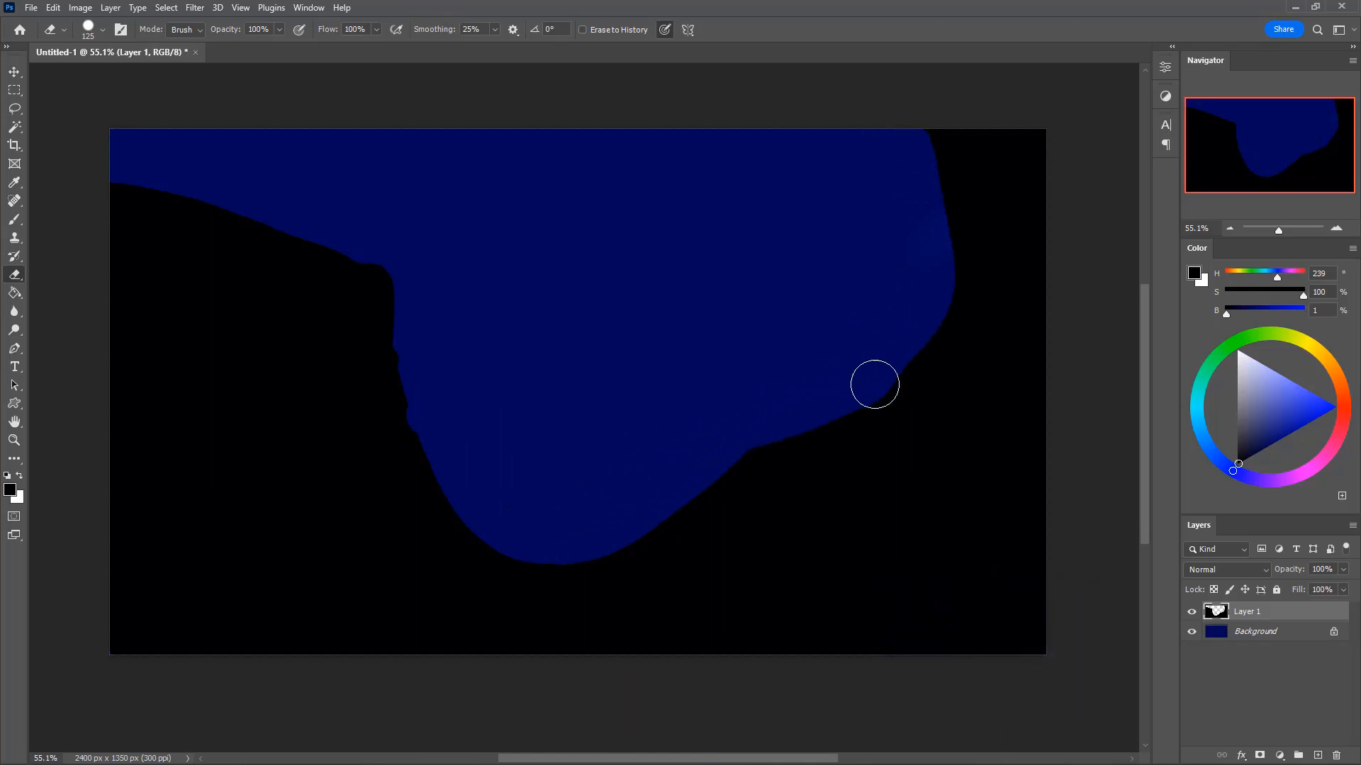
key(b)
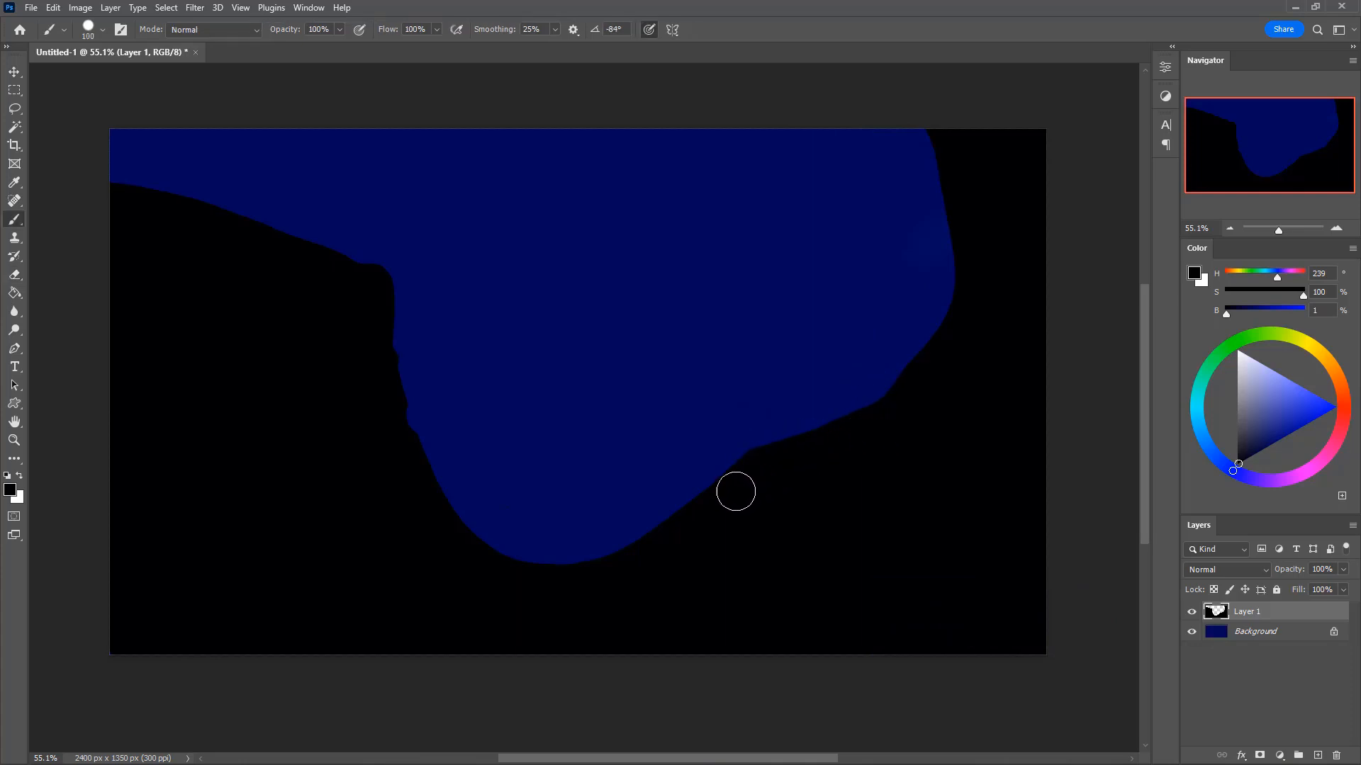
- Paint black to raise the opening's lower edge, build a steep left wall, and cover the leftover blue sliver
mouse_move(735, 491)
mouse_down()
mouse_move(609, 537)
mouse_move(443, 519)
mouse_up()
mouse_move(418, 434)
mouse_down()
mouse_move(405, 284)
mouse_move(388, 286)
mouse_up()
key(ctrl+z)
mouse_move(417, 490)
mouse_down()
mouse_move(430, 288)
mouse_move(366, 270)
mouse_move(386, 410)
mouse_up()
mouse_move(410, 297)
mouse_down()
mouse_move(386, 274)
mouse_move(333, 261)
mouse_move(392, 298)
mouse_up()
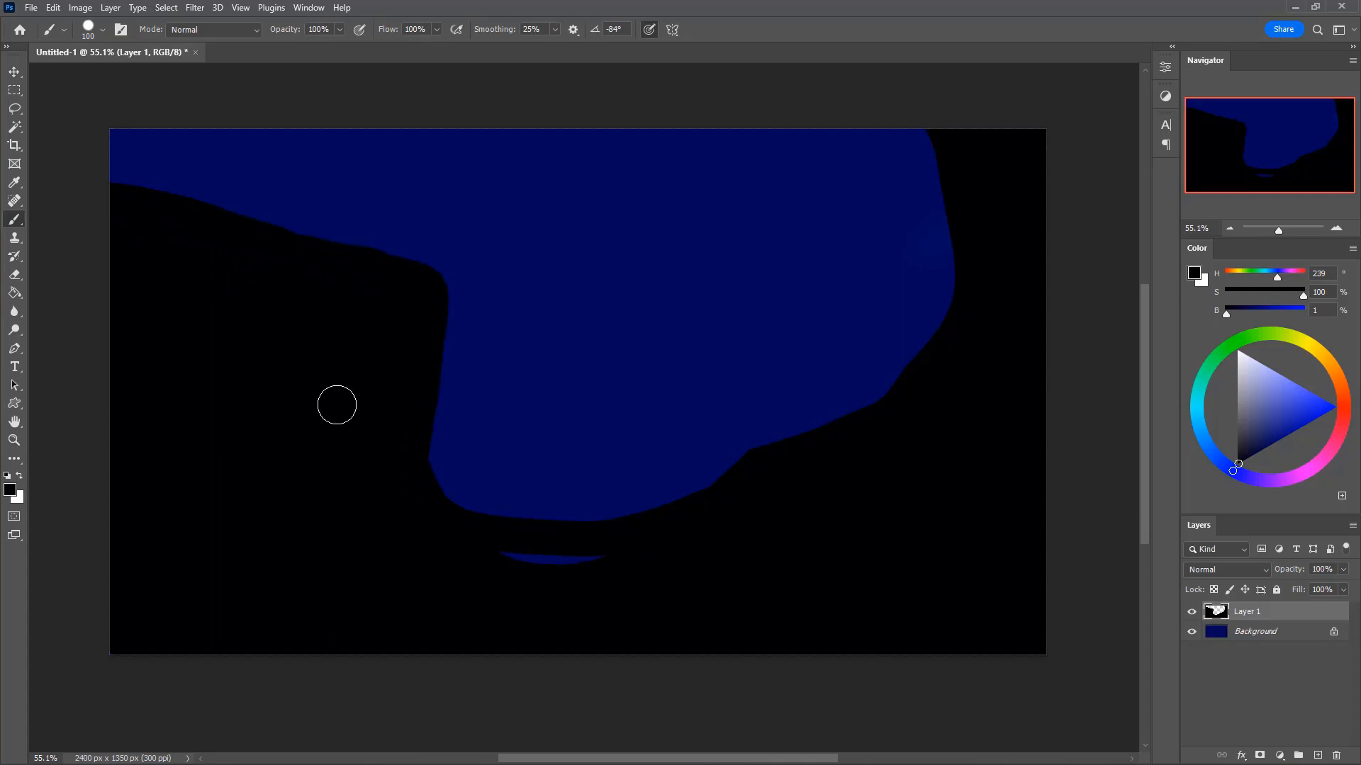
key(ctrl+z)
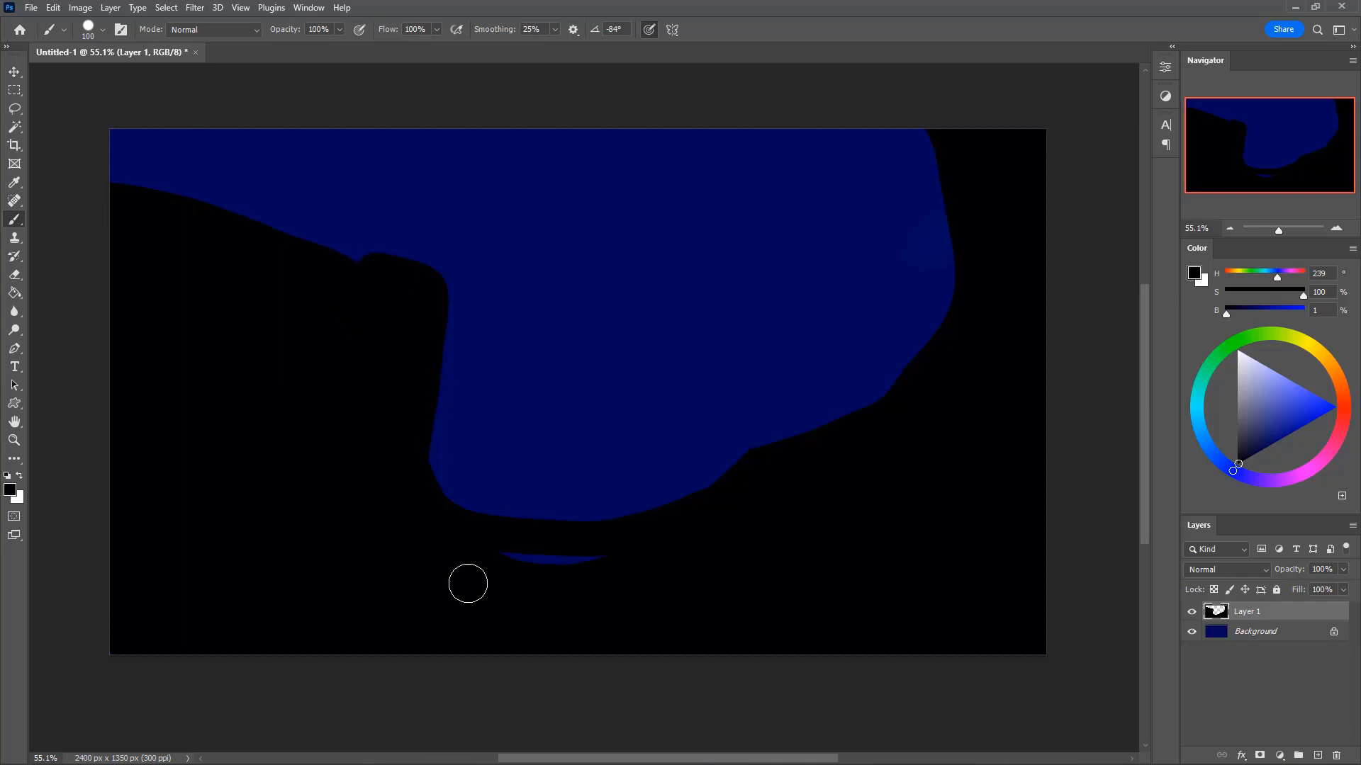
drag(525, 558, 574, 564)
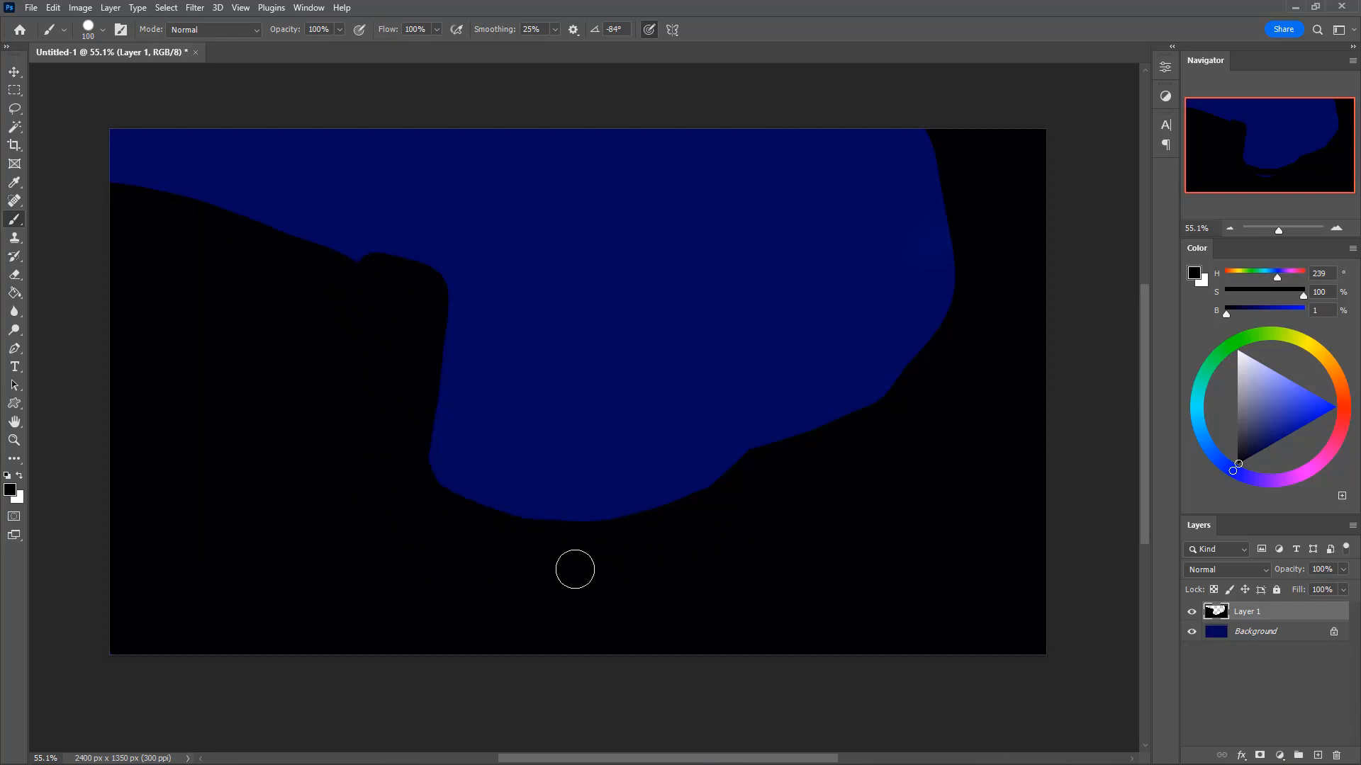
- Paint a black ledge on the opening's right side, round its upper-right corner, and smooth the left ridge
key(e)
key(b)
mouse_move(730, 501)
mouse_down()
mouse_move(736, 438)
mouse_move(919, 381)
mouse_up()
drag(953, 169, 907, 119)
mouse_move(382, 277)
mouse_down()
mouse_move(319, 242)
mouse_move(152, 217)
mouse_up()
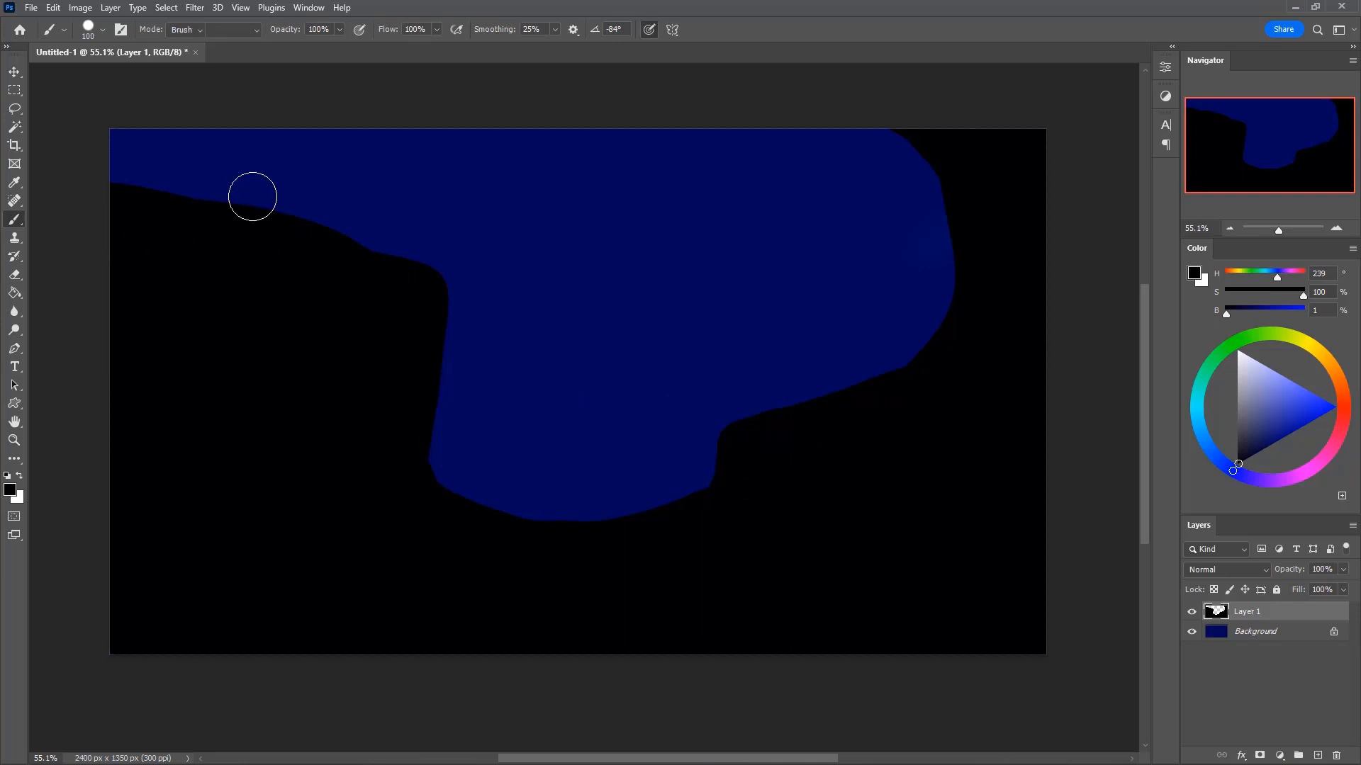
- Erase black along the left ridge to lower it and reshape the opening's left wall
key(e)
drag(228, 182, 97, 191)
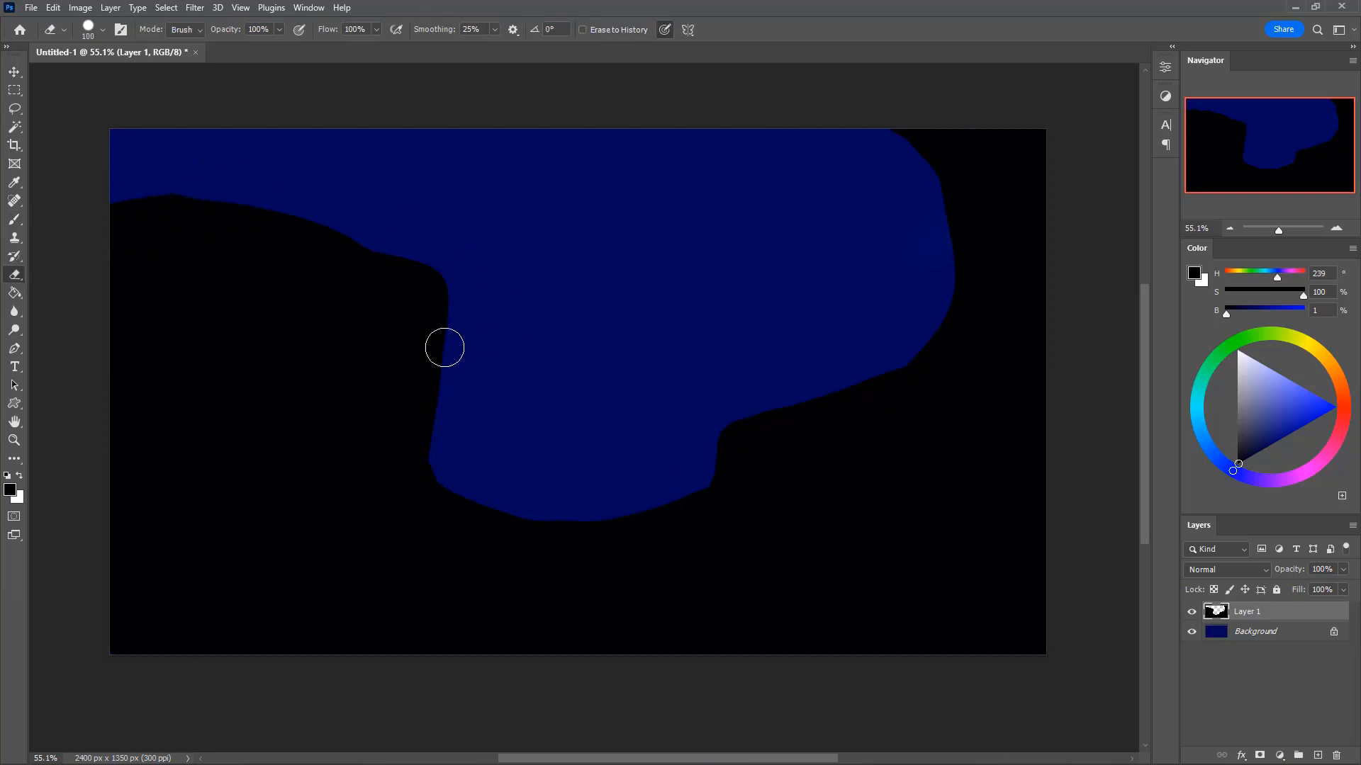
key(b)
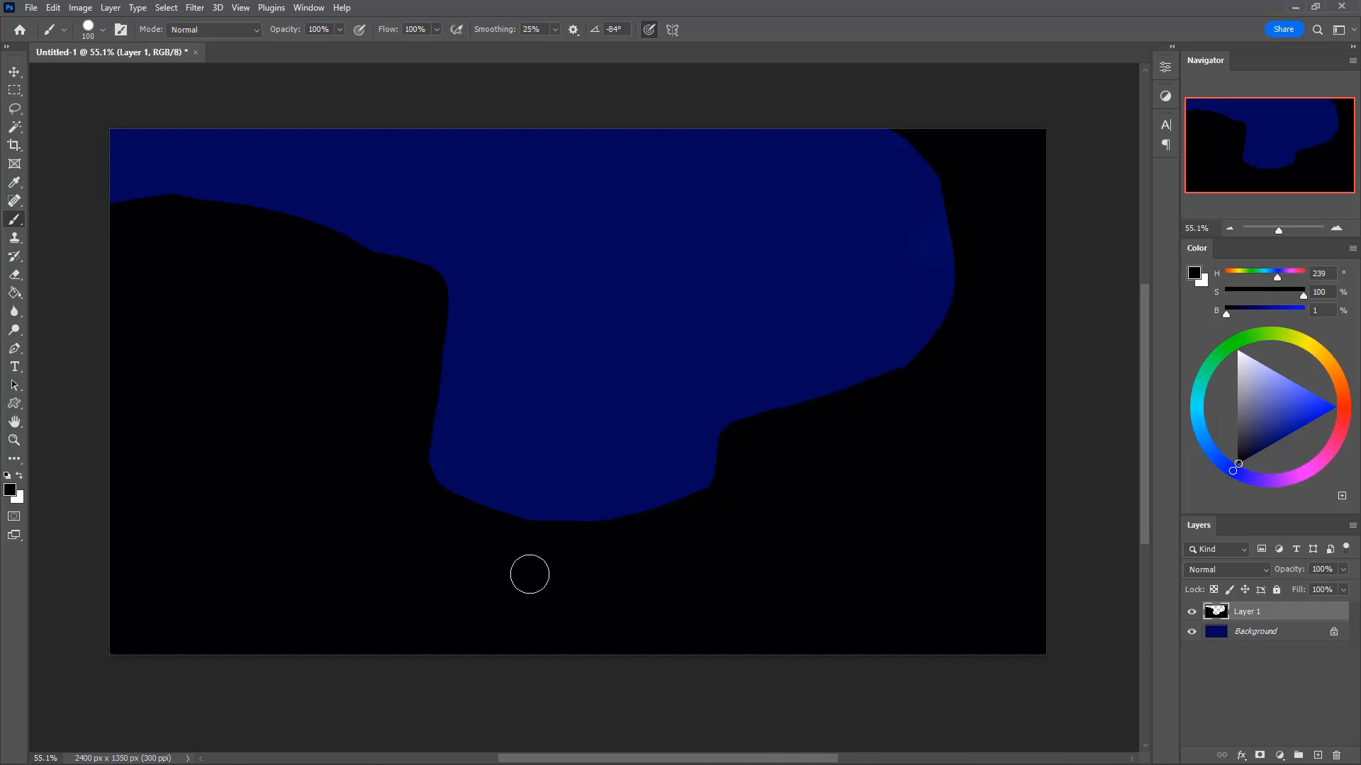
key(e)
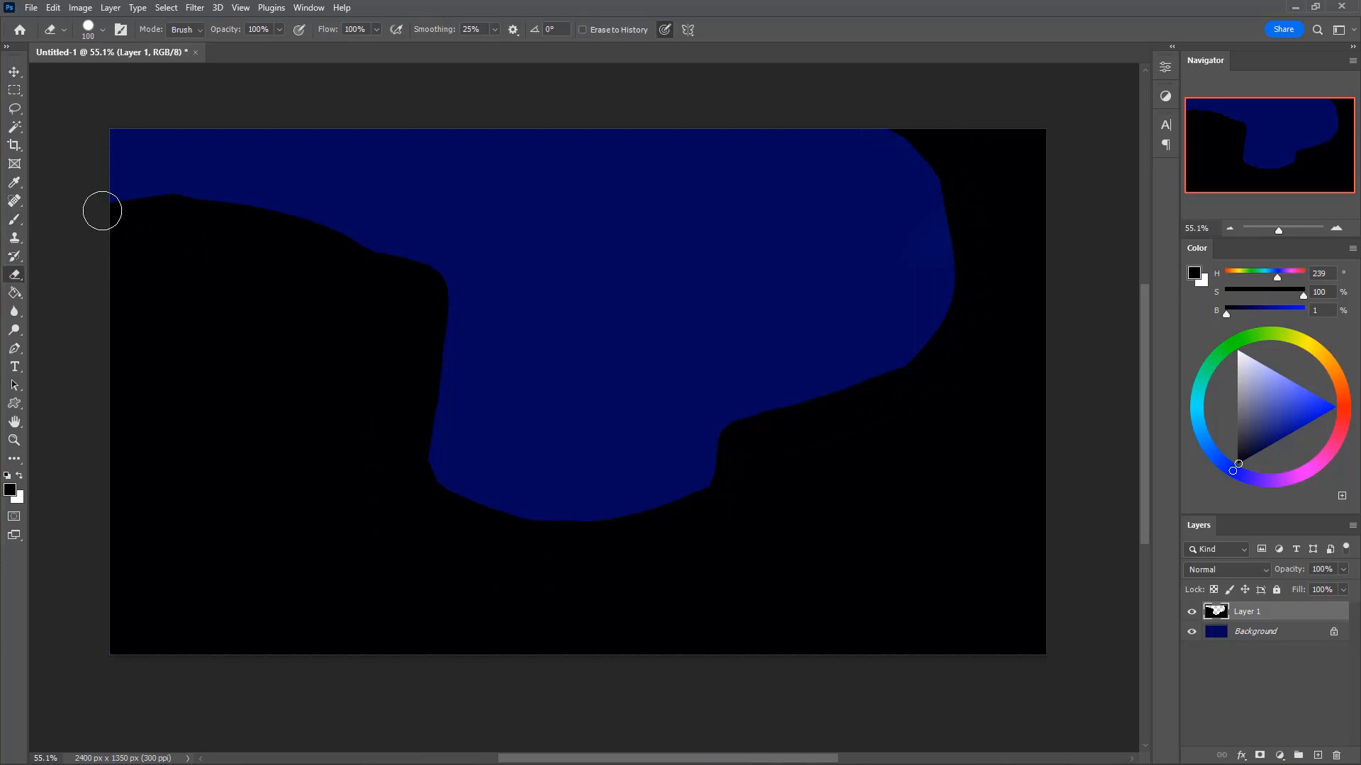
mouse_move(102, 210)
mouse_down()
mouse_move(361, 243)
mouse_move(461, 292)
mouse_move(392, 249)
mouse_move(146, 209)
mouse_move(85, 229)
mouse_up()
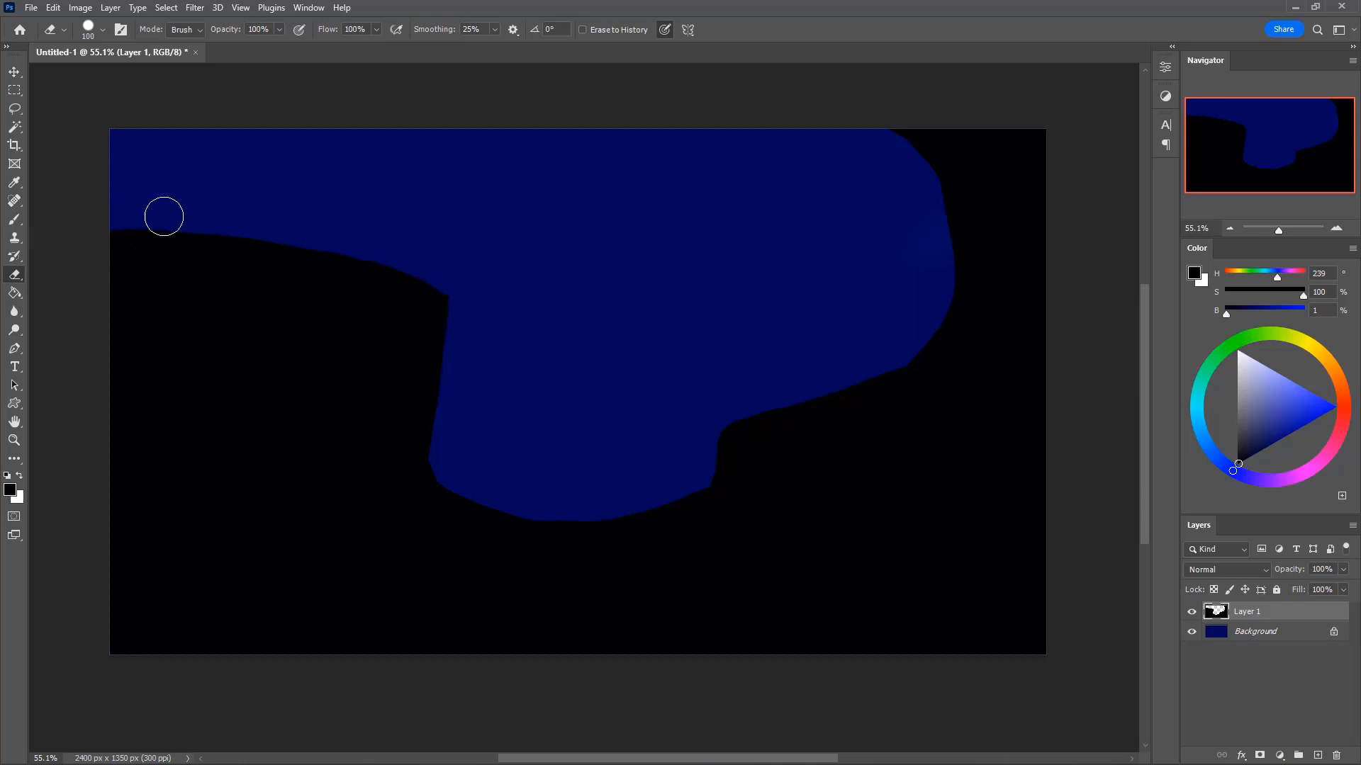
drag(433, 284, 444, 453)
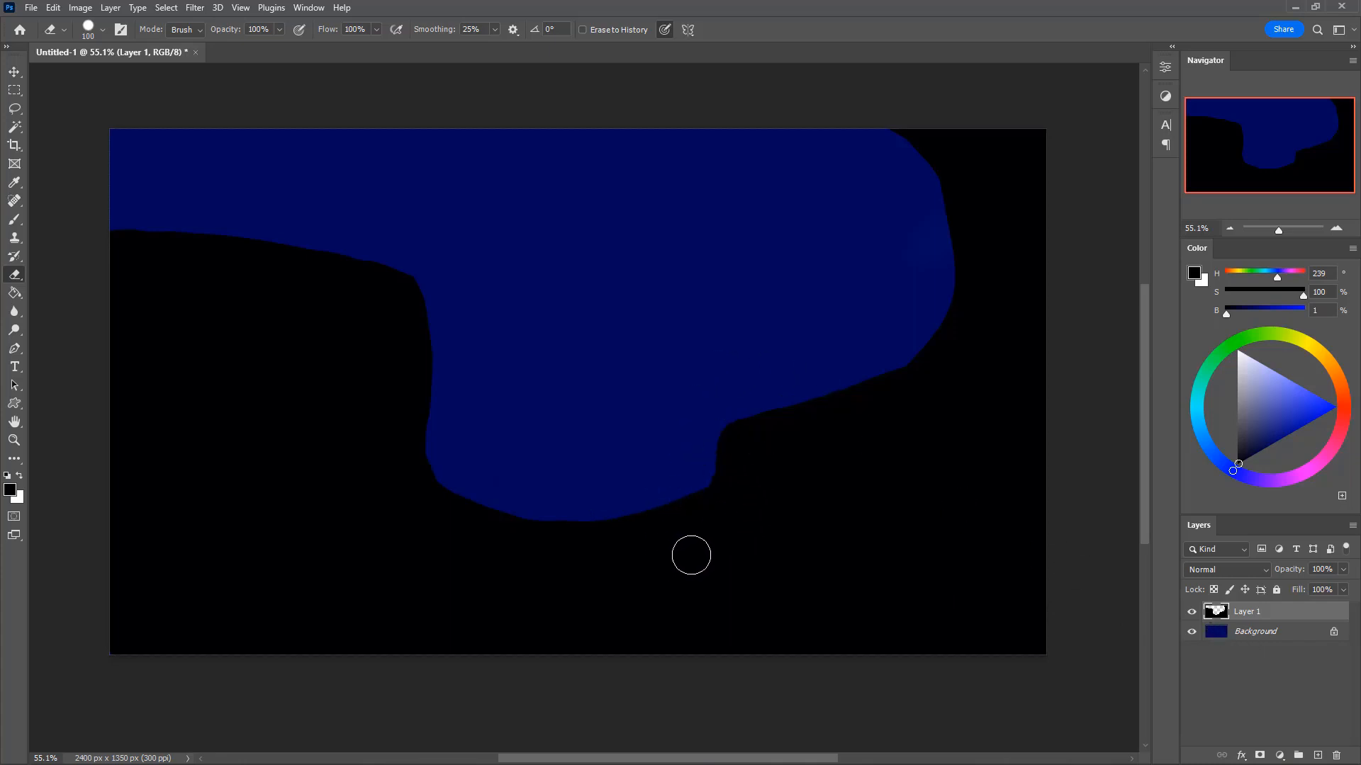
- Add a layer directly above Background and choose bright blue (H 239, S 100, B 100) for the brush
click(1273, 638)
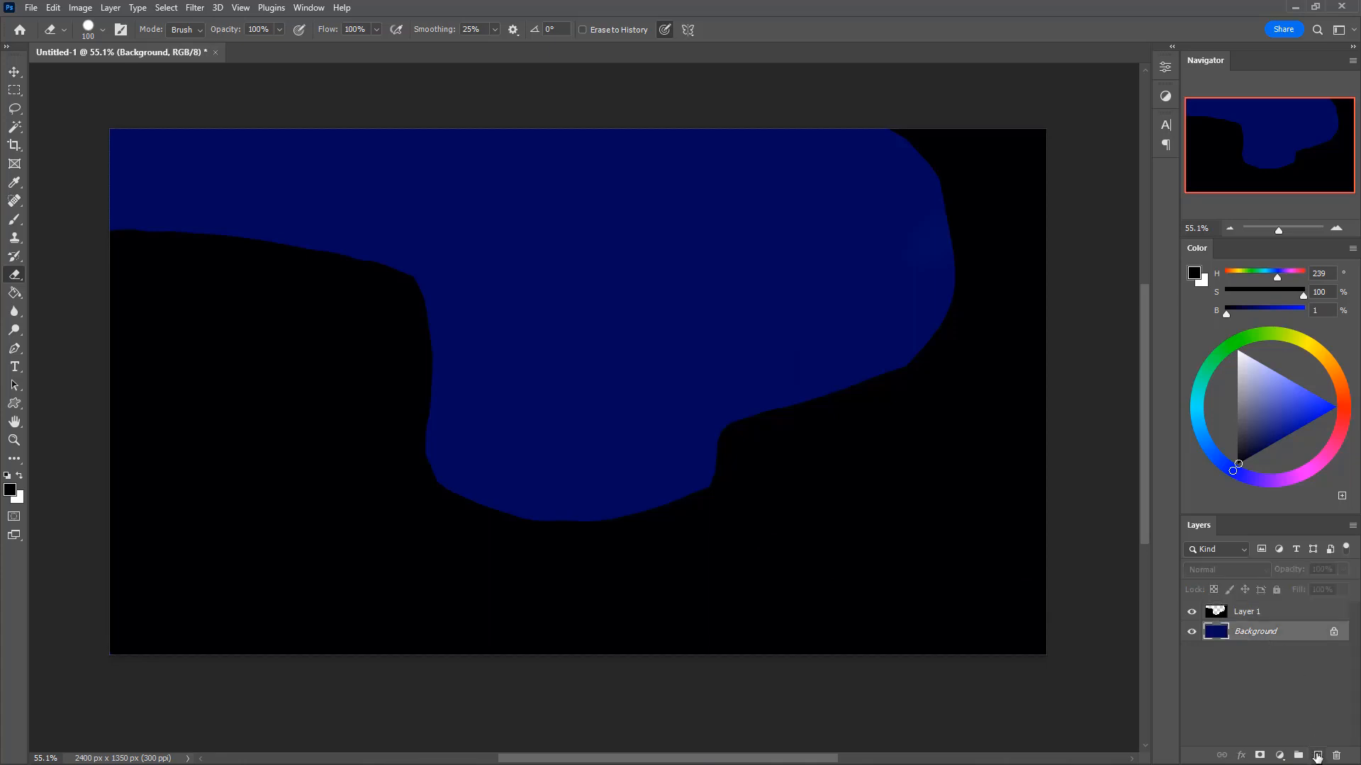
click(1317, 756)
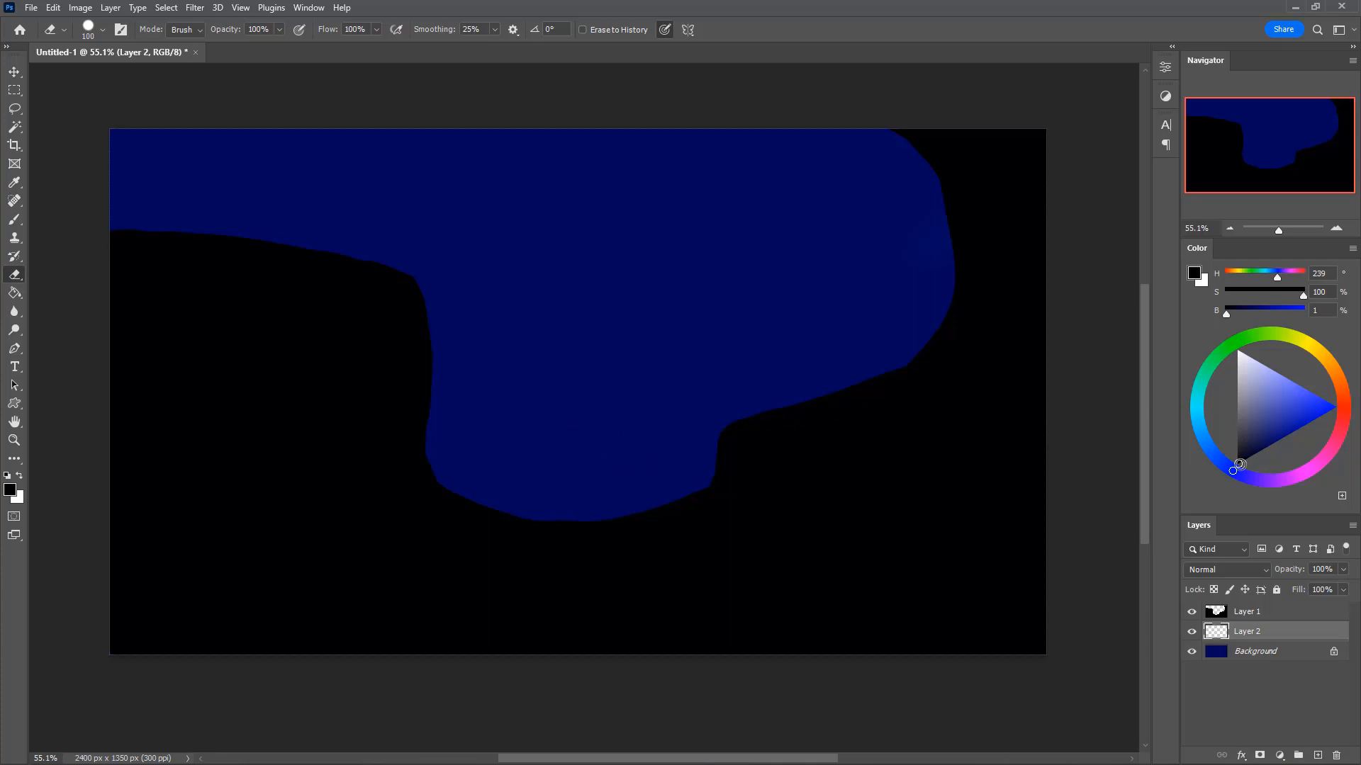
drag(1238, 464, 1317, 420)
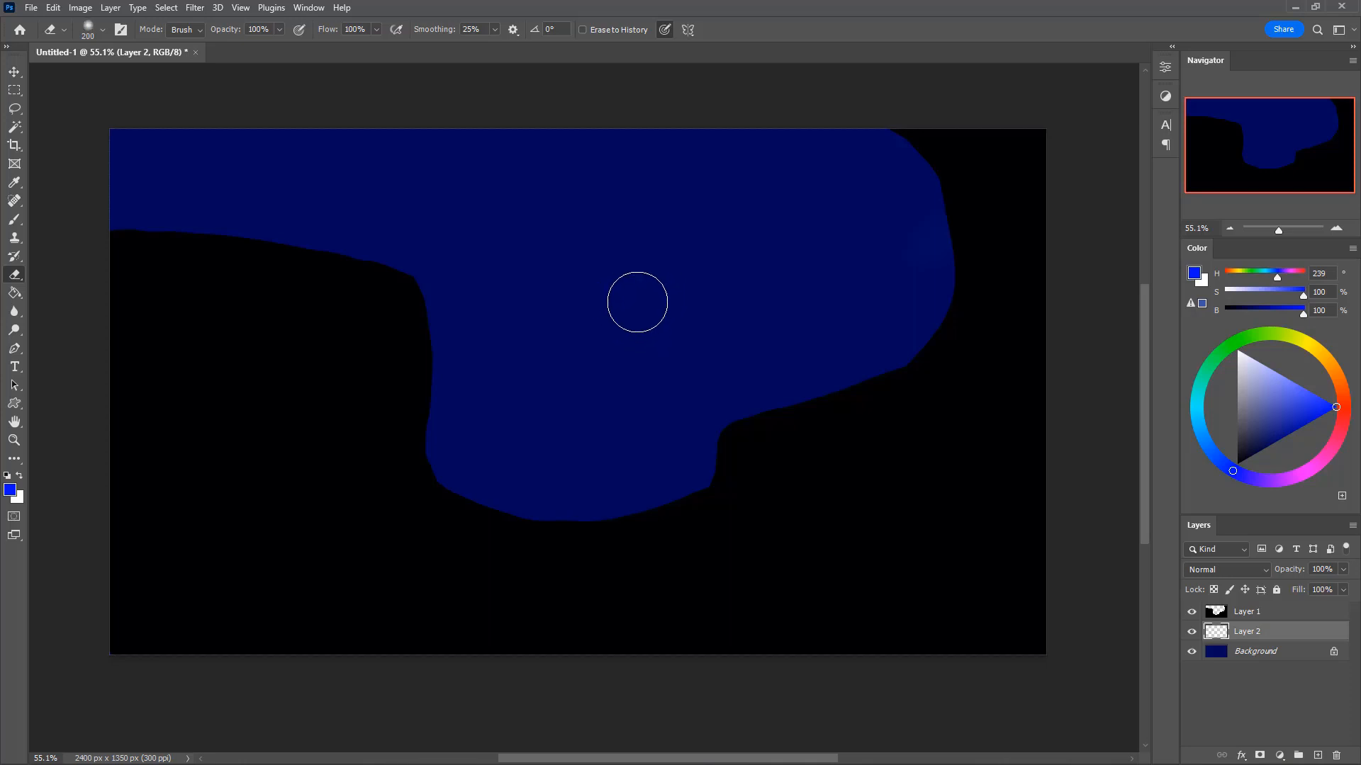
key(b)
- Paint a soft bright-blue band curving around the dark center of the opening, using 30% brush opacity
drag(563, 292, 598, 303)
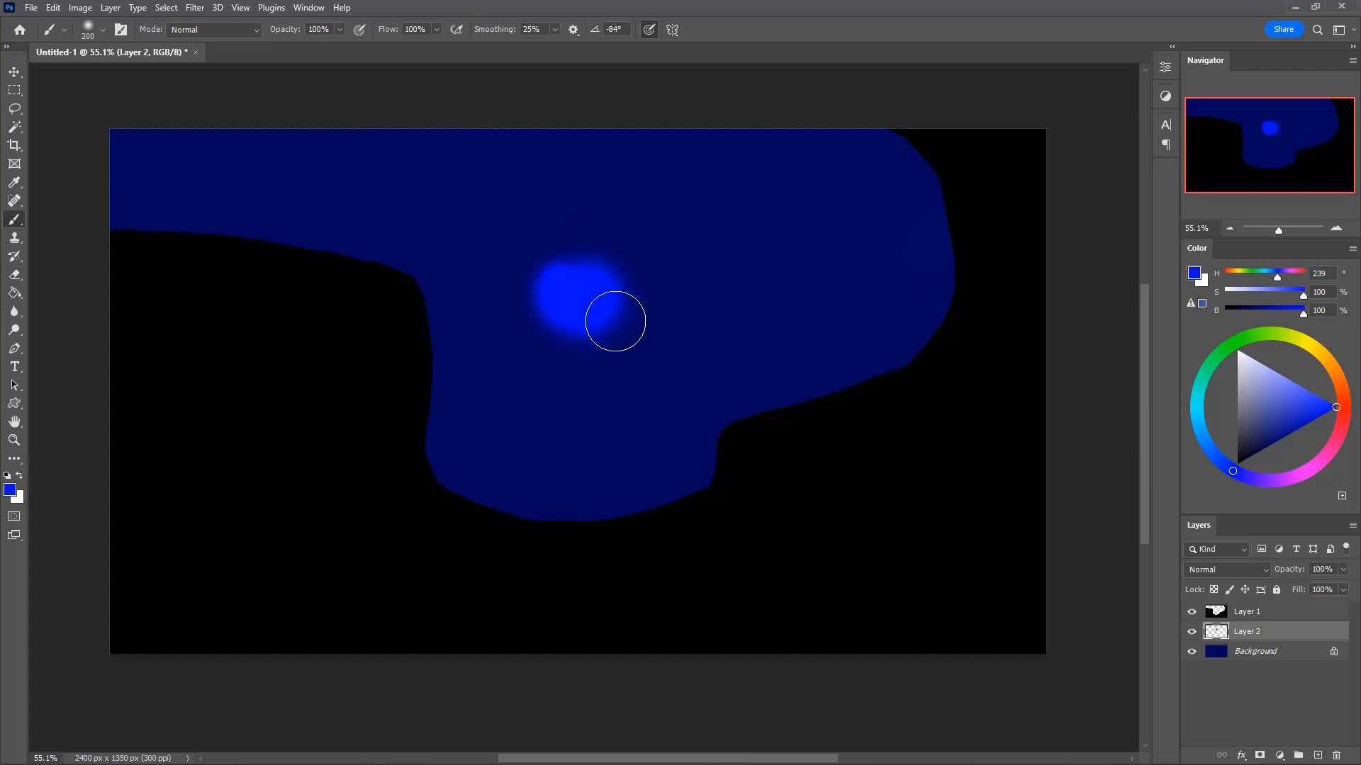
key(ctrl+z)
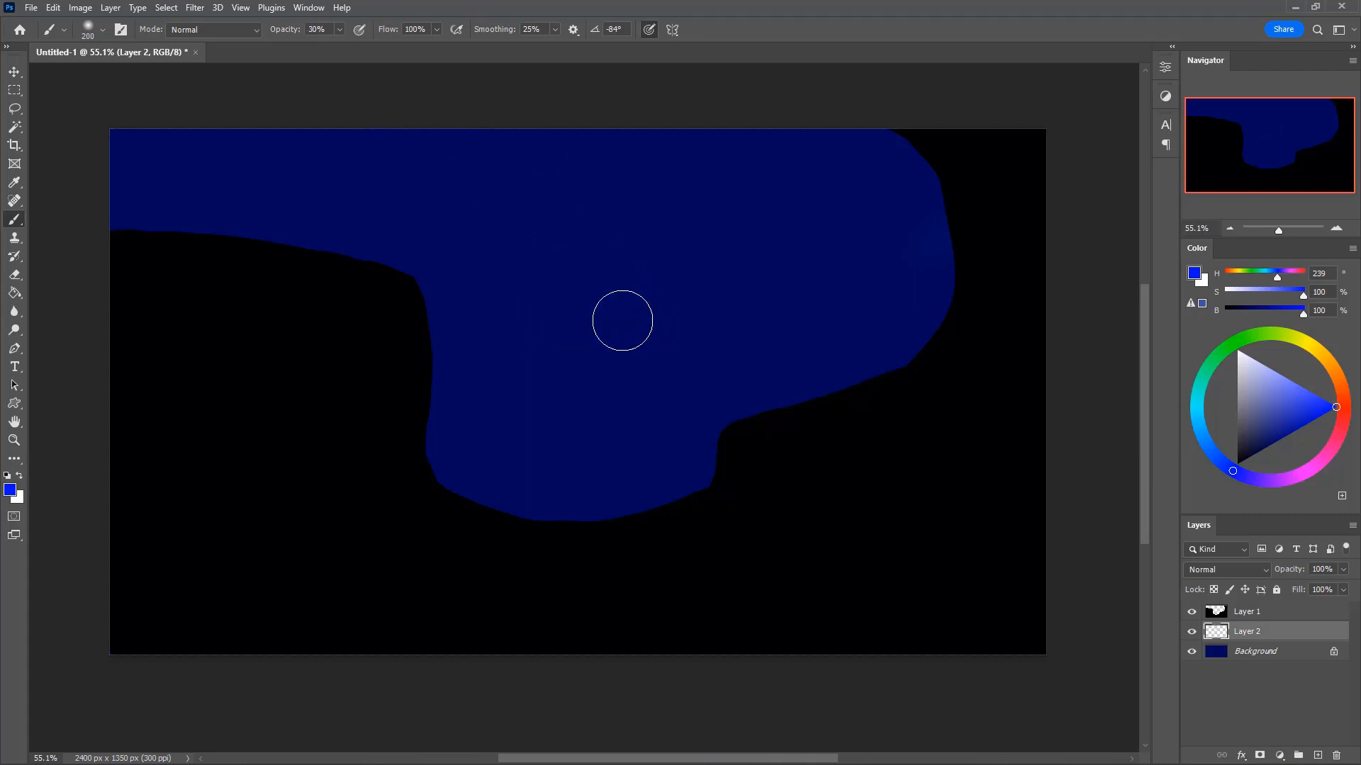
mouse_move(566, 284)
mouse_down()
mouse_move(600, 290)
mouse_move(596, 274)
mouse_move(563, 278)
mouse_move(569, 316)
mouse_move(540, 294)
mouse_move(527, 307)
mouse_move(492, 299)
mouse_move(385, 204)
mouse_up()
key(])
key(])
key(])
mouse_move(480, 280)
mouse_down()
mouse_move(512, 301)
mouse_move(629, 311)
mouse_move(599, 336)
mouse_move(679, 318)
mouse_move(674, 302)
mouse_move(664, 325)
mouse_move(759, 343)
mouse_move(875, 296)
mouse_move(706, 340)
mouse_move(788, 326)
mouse_move(828, 296)
mouse_move(860, 306)
mouse_move(923, 235)
mouse_move(853, 327)
mouse_move(734, 336)
mouse_move(576, 395)
mouse_move(474, 396)
mouse_move(432, 360)
mouse_move(527, 329)
mouse_move(449, 330)
mouse_move(396, 272)
mouse_move(365, 293)
mouse_move(333, 269)
mouse_move(327, 239)
mouse_move(289, 238)
mouse_move(269, 212)
mouse_move(264, 133)
mouse_move(268, 210)
mouse_move(467, 301)
mouse_move(507, 358)
mouse_move(499, 388)
mouse_move(580, 390)
mouse_move(638, 376)
mouse_move(756, 384)
mouse_move(902, 313)
mouse_move(918, 277)
mouse_move(801, 334)
mouse_move(665, 364)
mouse_move(565, 354)
mouse_move(573, 291)
mouse_move(556, 348)
mouse_move(433, 370)
mouse_move(378, 301)
mouse_move(369, 173)
mouse_move(356, 192)
mouse_move(351, 141)
mouse_move(343, 213)
mouse_move(312, 198)
mouse_move(307, 151)
mouse_move(295, 262)
mouse_move(380, 263)
mouse_move(588, 356)
mouse_move(709, 387)
mouse_move(825, 365)
mouse_move(897, 250)
mouse_move(806, 333)
mouse_move(900, 235)
mouse_move(890, 144)
mouse_move(926, 254)
mouse_move(885, 347)
mouse_move(798, 298)
mouse_move(793, 279)
mouse_move(705, 359)
mouse_move(507, 331)
mouse_move(911, 319)
mouse_move(942, 235)
mouse_move(577, 342)
mouse_move(456, 313)
mouse_move(328, 237)
mouse_move(462, 259)
mouse_move(384, 172)
mouse_move(903, 426)
mouse_up()
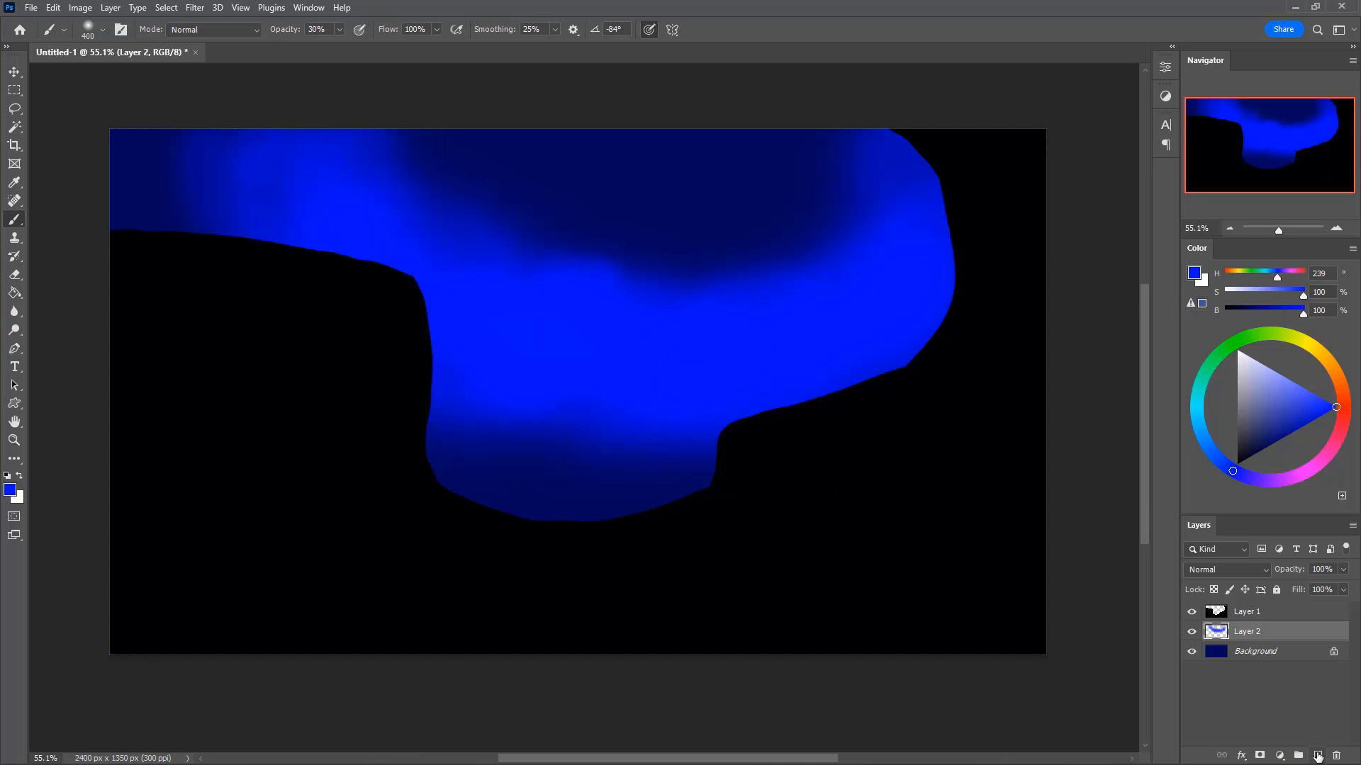
- On a new layer above Layer 2, paint a lighter blue glow (H 211, S 100, B 100) inside the bright-blue band
click(1317, 755)
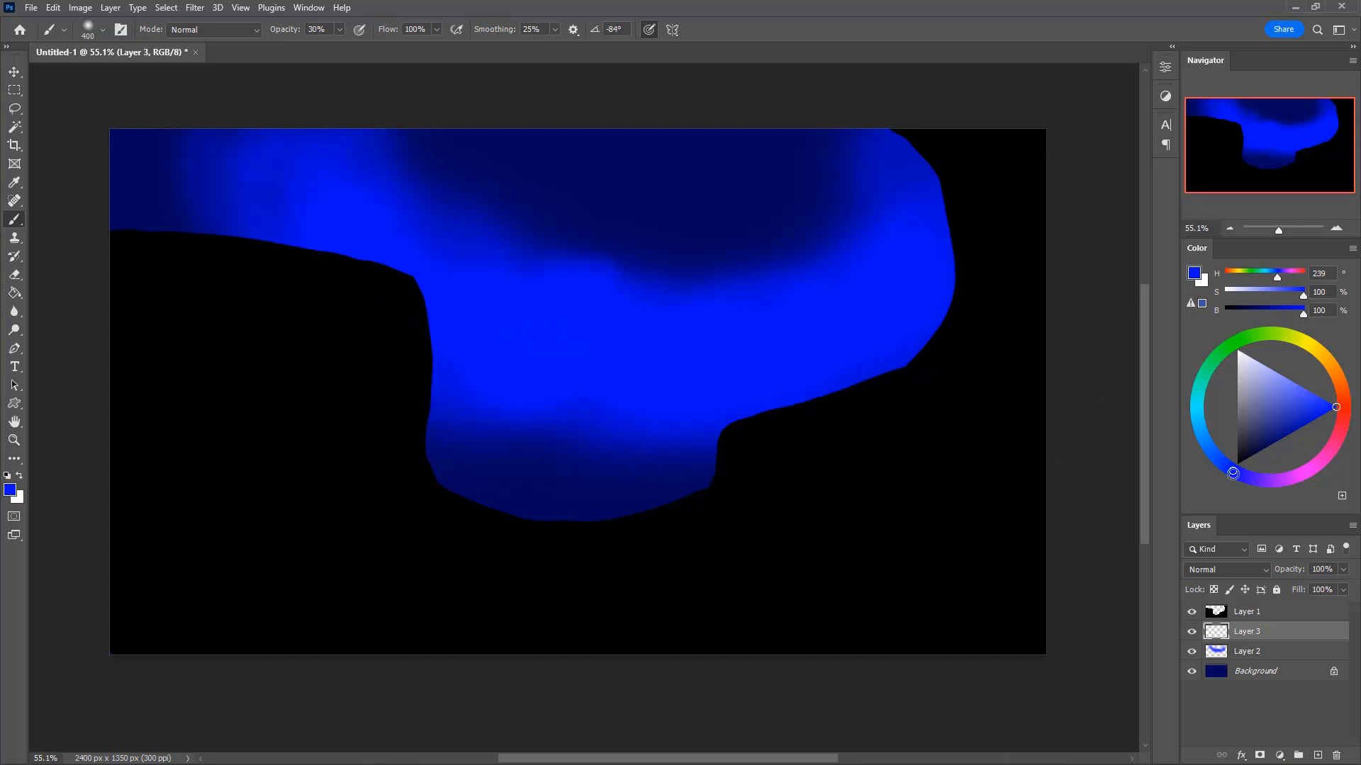
drag(1233, 472, 1195, 452)
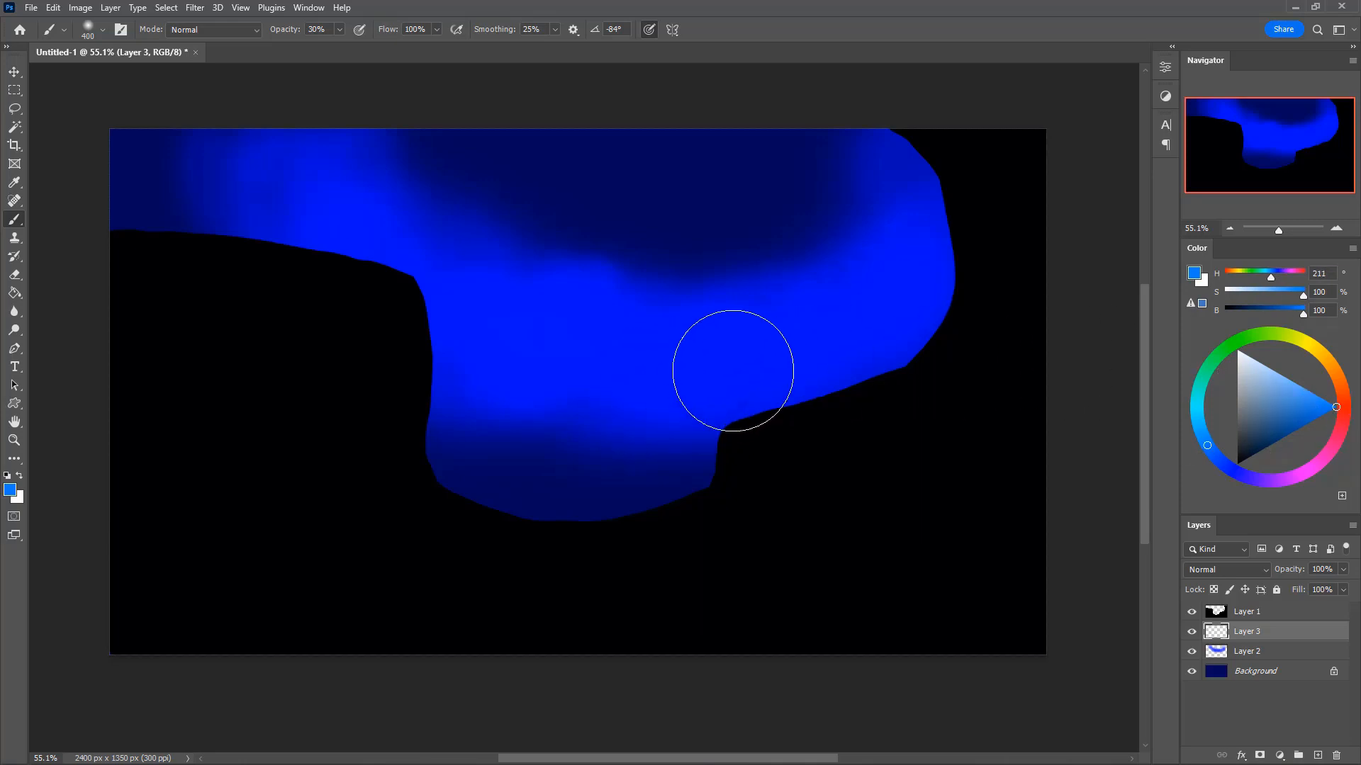
mouse_move(470, 306)
mouse_down()
mouse_move(539, 357)
mouse_move(546, 328)
mouse_move(612, 333)
mouse_move(586, 343)
mouse_move(659, 361)
mouse_move(667, 345)
mouse_move(614, 340)
mouse_move(669, 340)
mouse_move(665, 352)
mouse_move(722, 329)
mouse_move(736, 345)
mouse_move(511, 308)
mouse_move(438, 311)
mouse_move(431, 264)
mouse_move(390, 267)
mouse_move(361, 225)
mouse_move(344, 231)
mouse_move(339, 147)
mouse_move(333, 210)
mouse_move(351, 242)
mouse_move(376, 250)
mouse_move(345, 246)
mouse_move(316, 172)
mouse_move(342, 148)
mouse_move(360, 155)
mouse_move(343, 163)
mouse_move(312, 244)
mouse_move(411, 305)
mouse_move(536, 342)
mouse_move(412, 350)
mouse_move(480, 323)
mouse_move(440, 311)
mouse_move(466, 351)
mouse_move(534, 339)
mouse_move(614, 353)
mouse_move(759, 326)
mouse_move(761, 350)
mouse_move(659, 377)
mouse_move(778, 333)
mouse_move(730, 377)
mouse_move(808, 341)
mouse_move(735, 359)
mouse_move(610, 365)
mouse_move(589, 352)
mouse_move(501, 377)
mouse_move(443, 328)
mouse_move(726, 361)
mouse_move(690, 352)
mouse_move(838, 343)
mouse_move(730, 393)
mouse_move(529, 359)
mouse_move(716, 347)
mouse_move(829, 319)
mouse_move(863, 328)
mouse_move(924, 272)
mouse_up()
key(bracketleft)
key(bracketleft)
key(bracketleft)
key(bracketright)
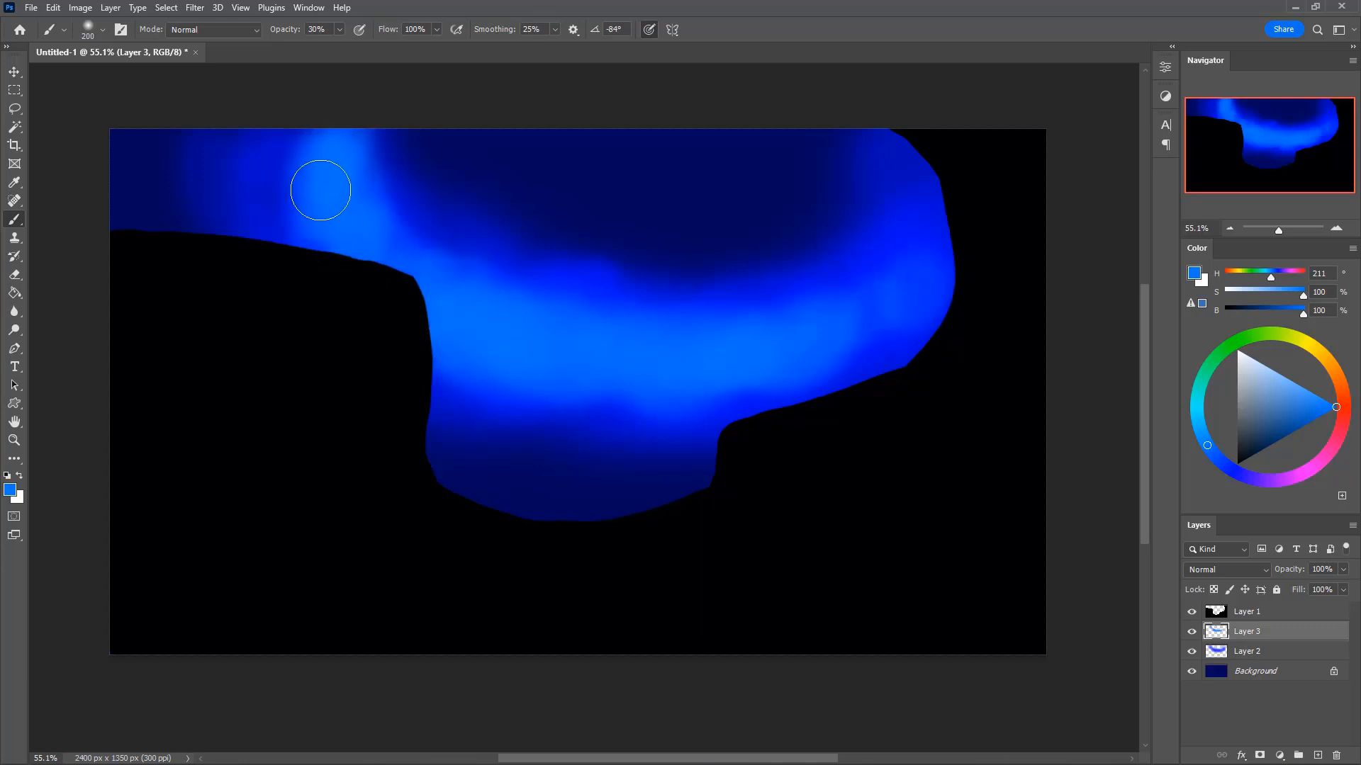
- Build up the lighter blue glow with a 200 px soft brush, extending it along the lower edge and right side
mouse_move(770, 362)
mouse_down()
mouse_move(910, 284)
mouse_move(939, 211)
mouse_move(891, 288)
mouse_up()
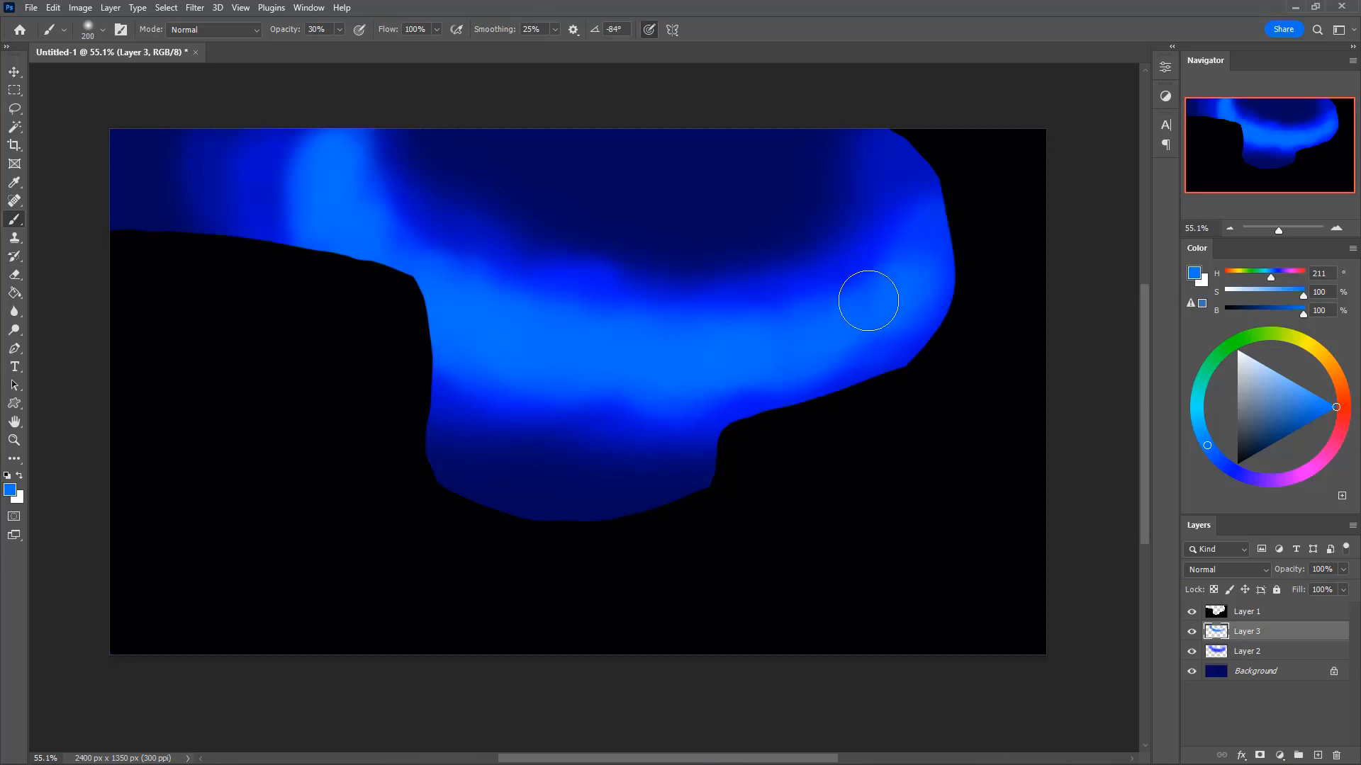
mouse_move(754, 365)
mouse_down()
mouse_move(947, 228)
mouse_move(922, 292)
mouse_move(852, 324)
mouse_up()
mouse_move(603, 393)
mouse_down()
mouse_move(384, 255)
mouse_move(599, 384)
mouse_move(717, 385)
mouse_move(880, 344)
mouse_move(921, 283)
mouse_move(914, 218)
mouse_up()
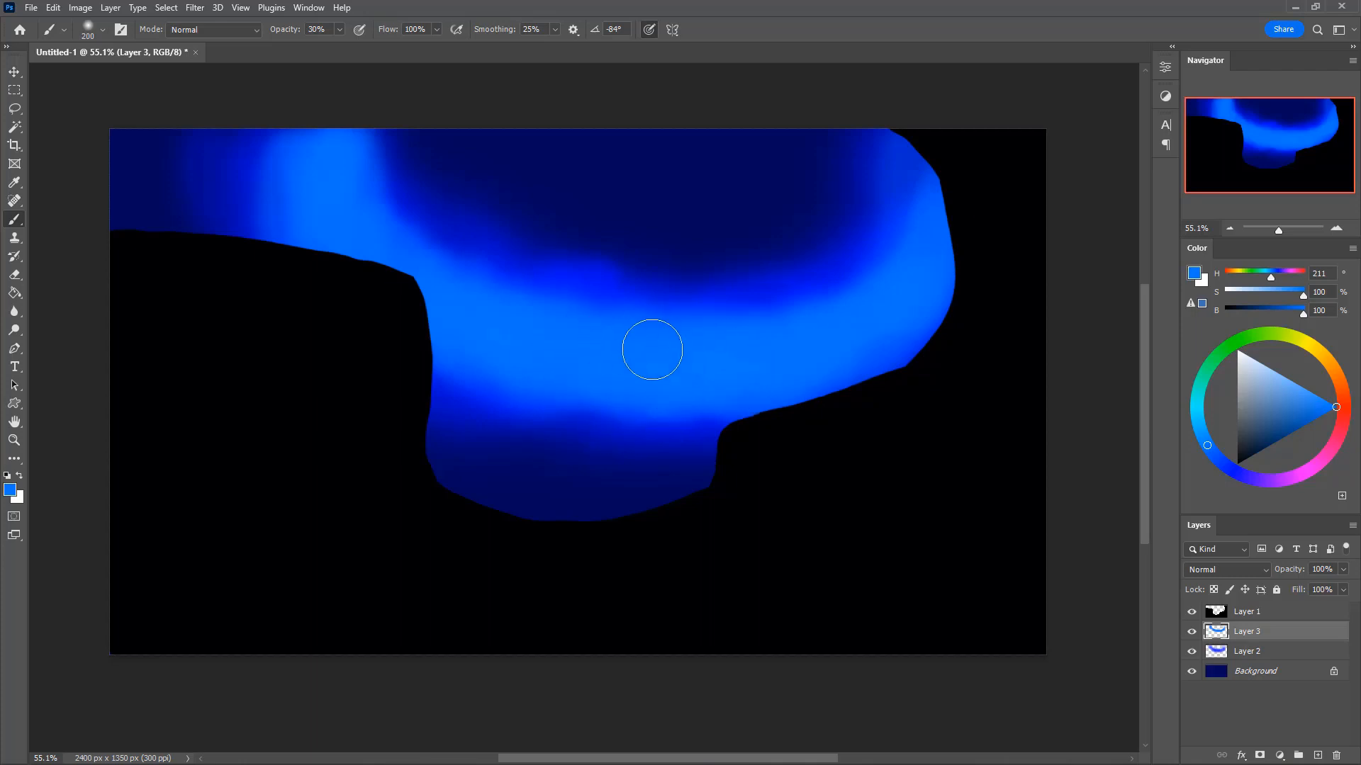
- On a new layer above Layer 3, stamp a hard-edged 300 px white circle at 100% opacity over the glow's inner edge
click(1317, 755)
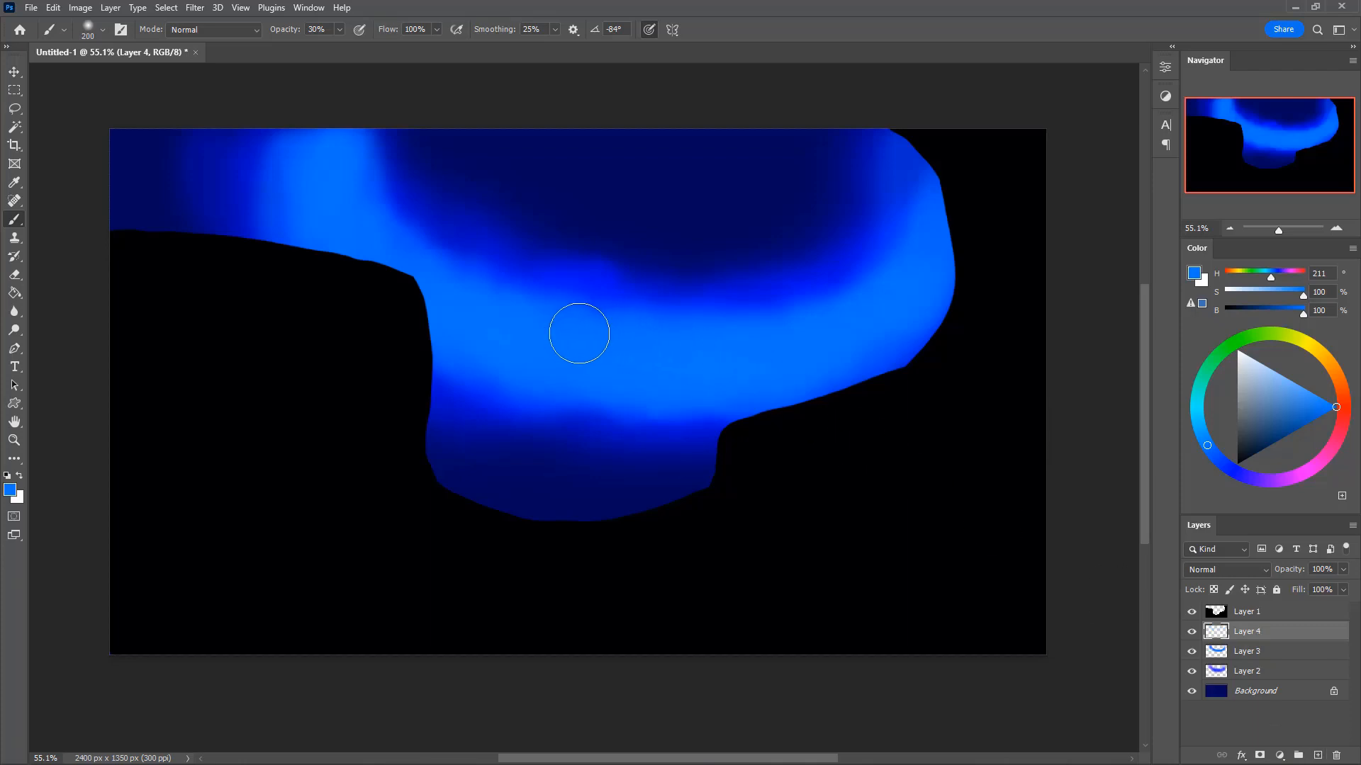
key(bracketright)
key(bracketright)
drag(1334, 409, 1254, 352)
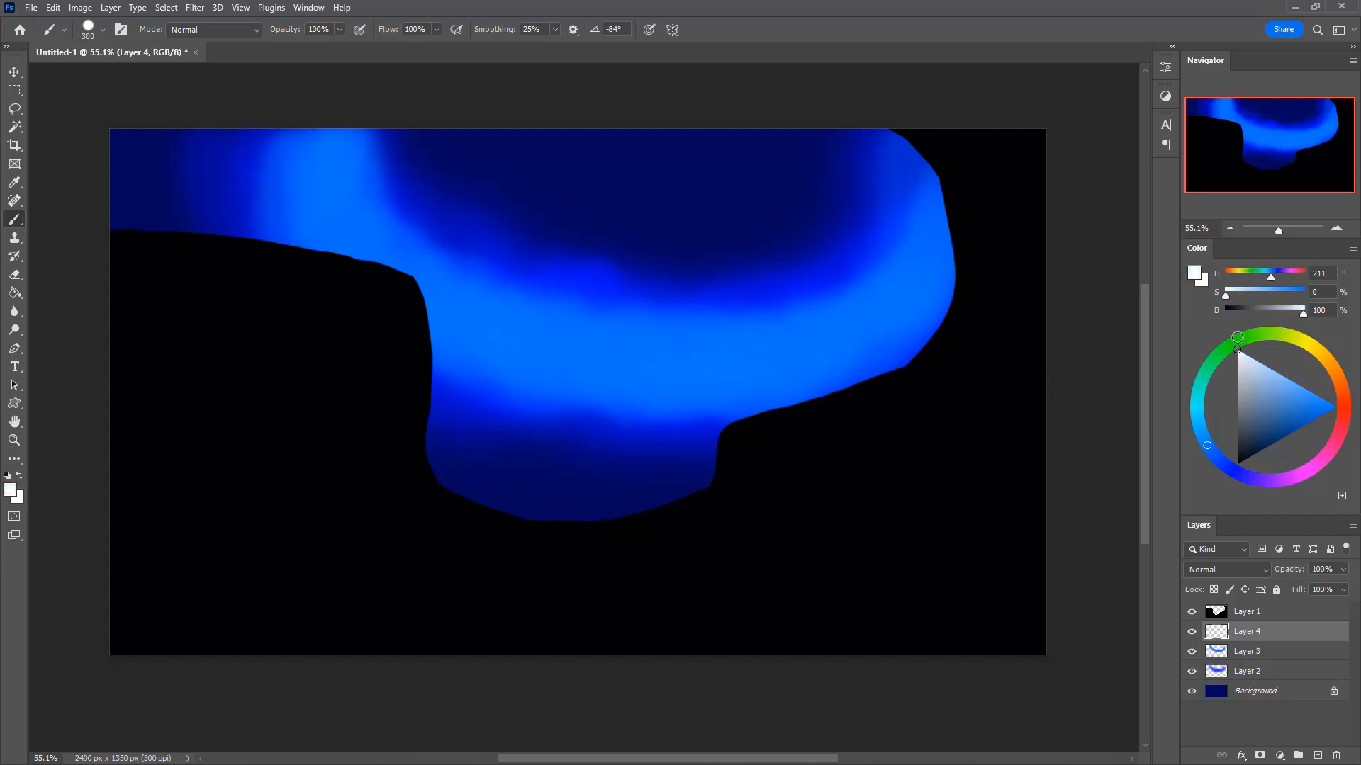
click(520, 266)
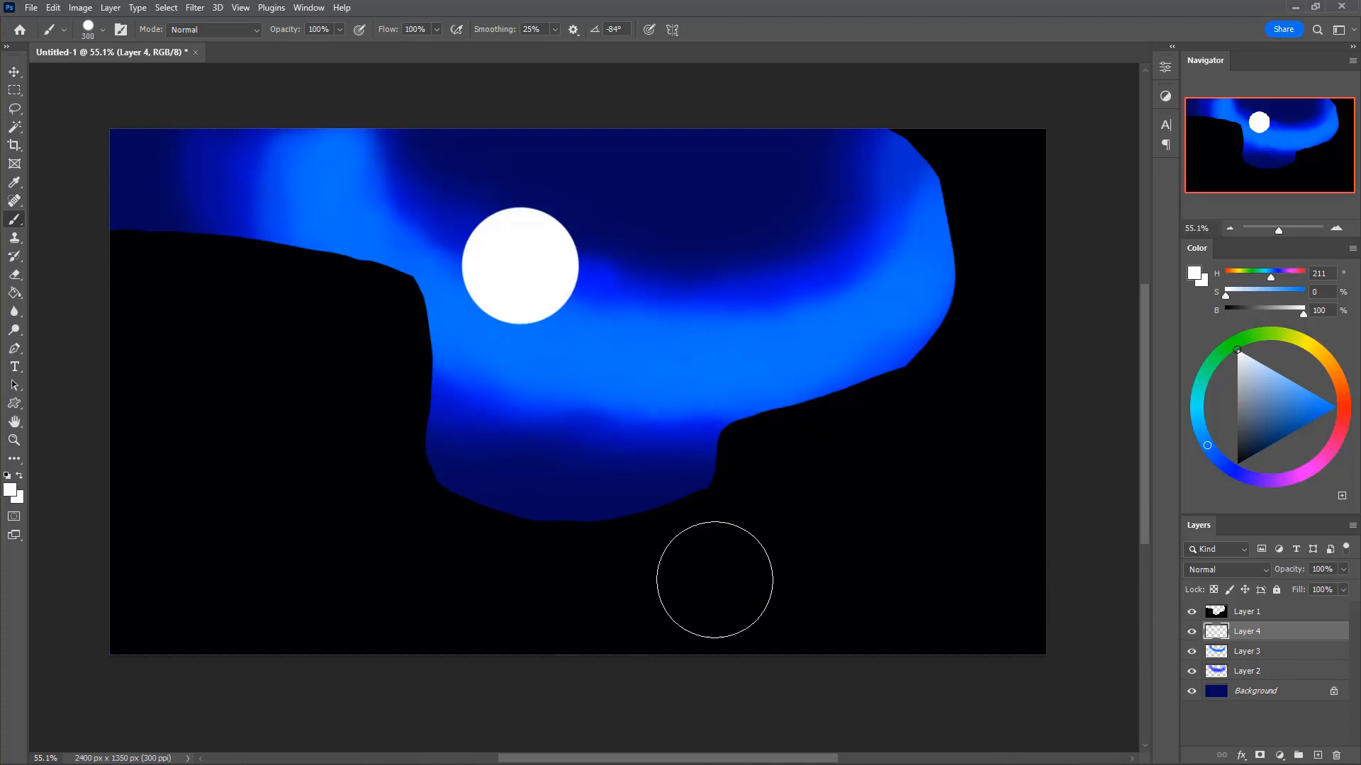
- Add a layer directly above Layer 3 and sample the deep blue (H 238, S 100, B 87) at the glow's inner edge for painting
click(1262, 660)
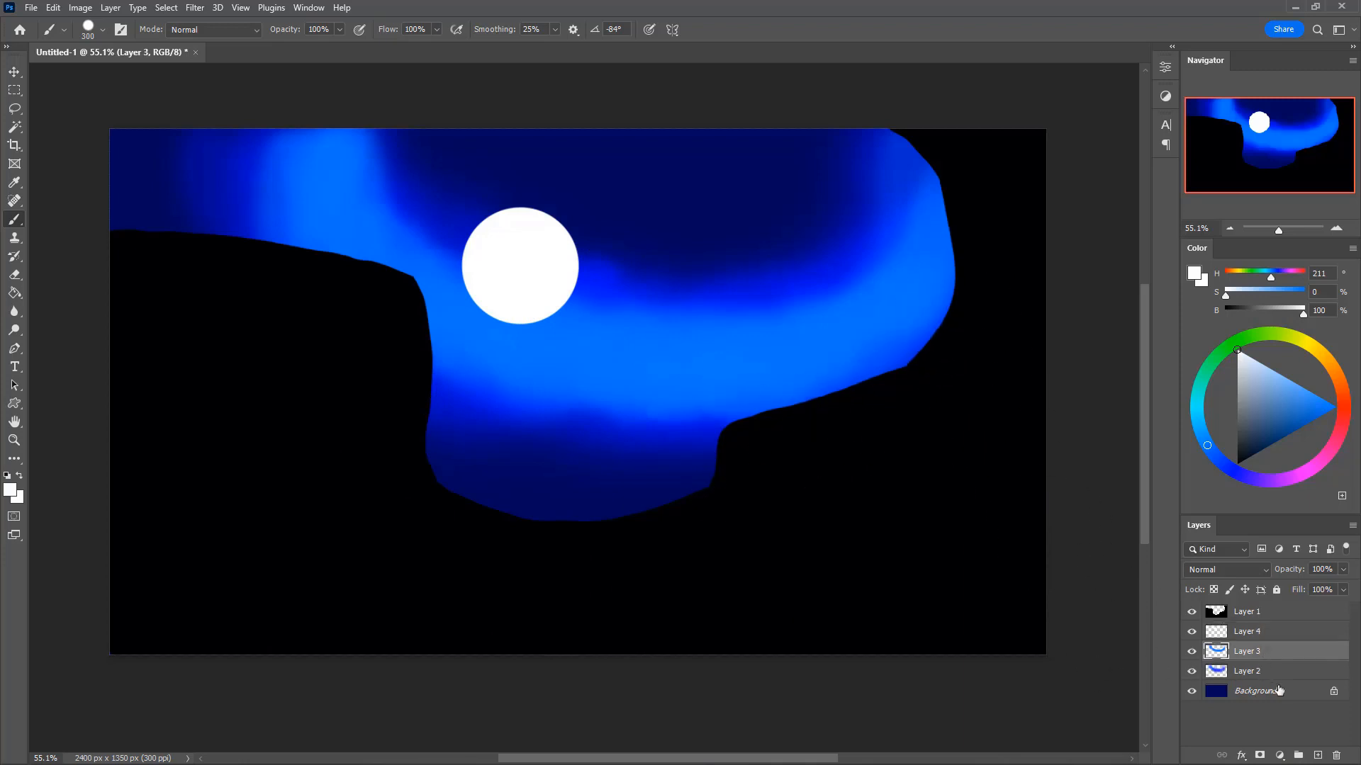
click(1316, 756)
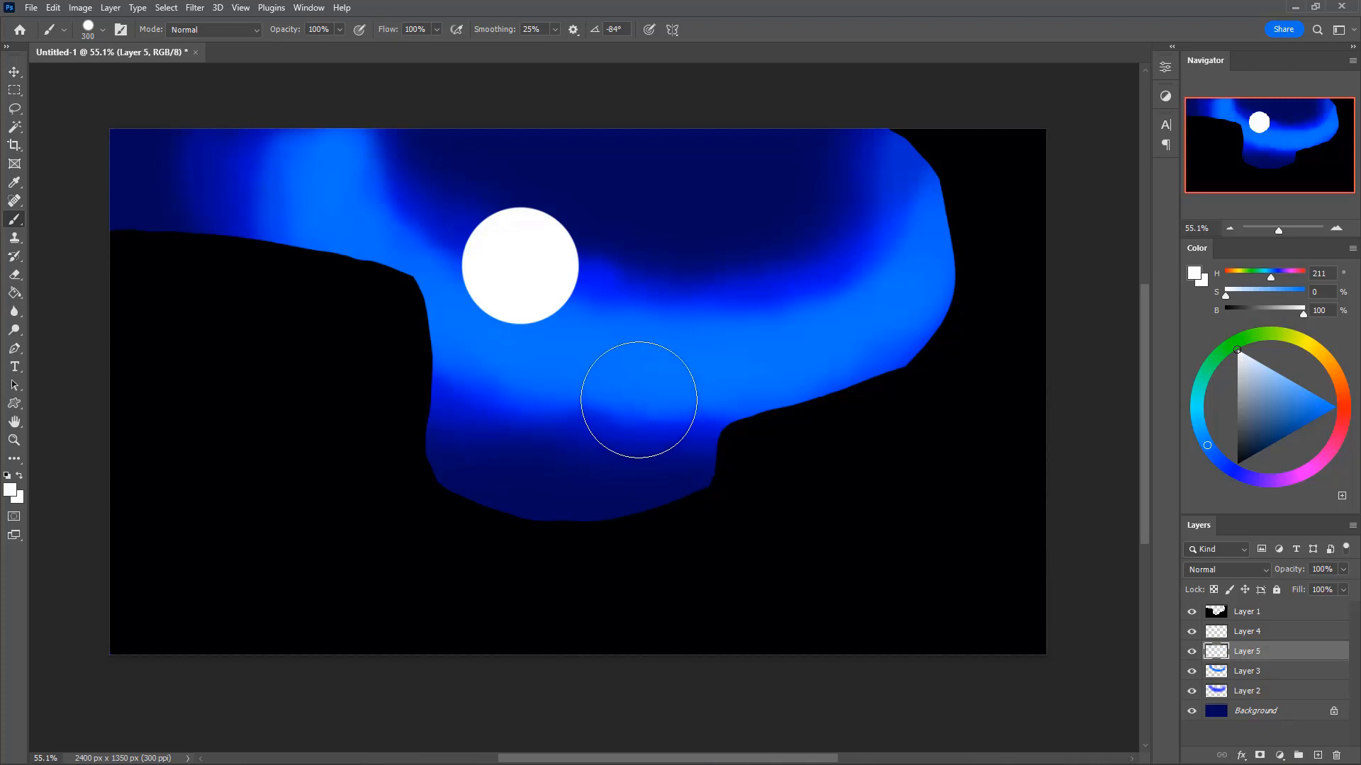
key(bracketleft)
key(bracketleft)
key(bracketleft)
key(i)
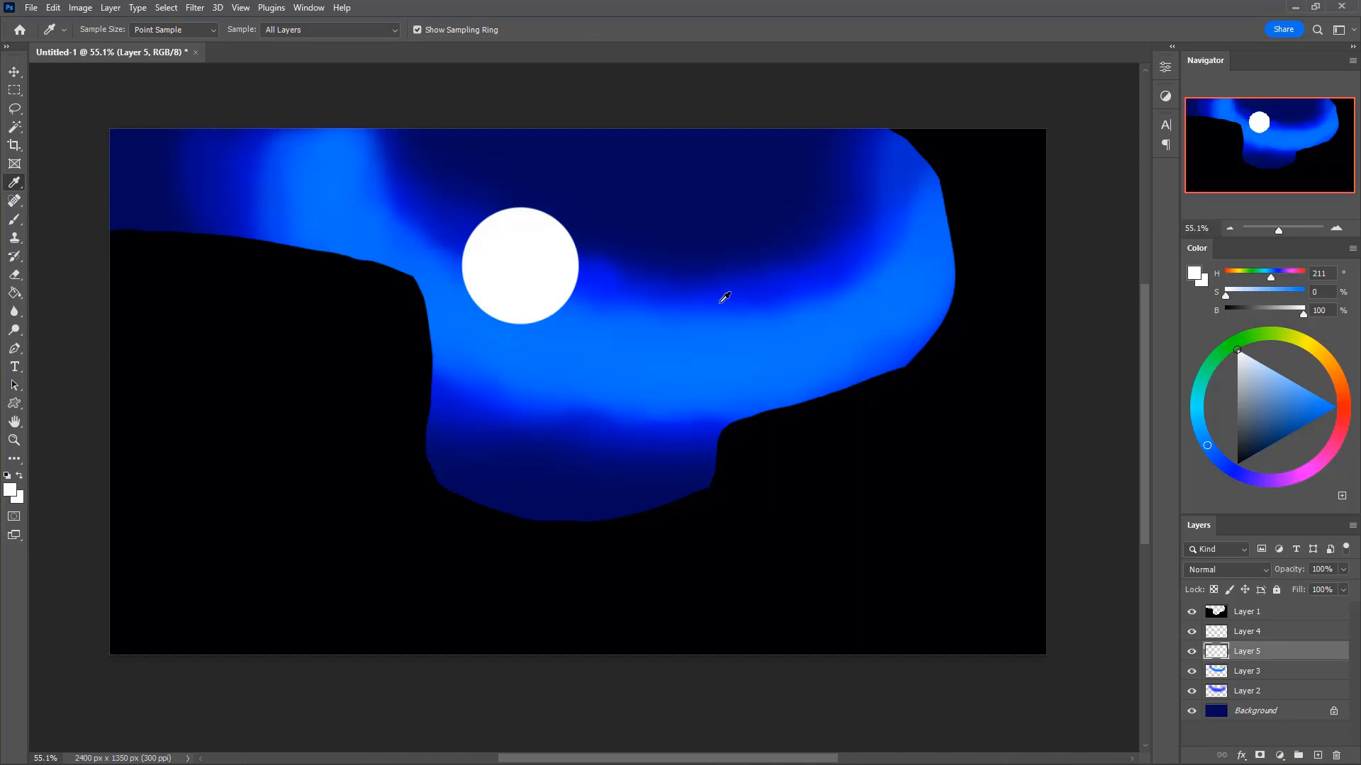
click(774, 291)
key(b)
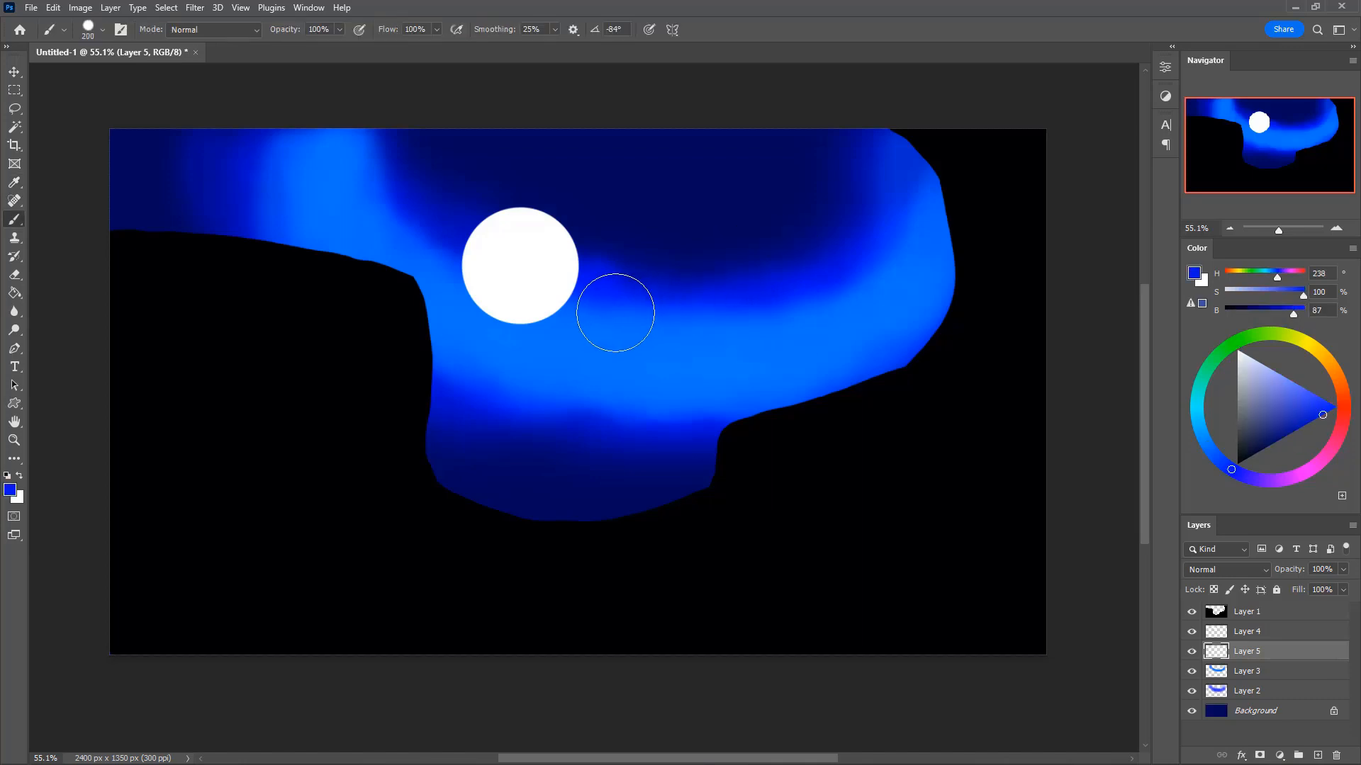
- Widen the deep-blue inner band around the white circle and toward the right, using a 200 px soft brush at 30% opacity
mouse_move(588, 319)
mouse_down()
mouse_move(700, 320)
mouse_move(597, 309)
mouse_move(655, 323)
mouse_up()
key(ctrl+z)
key(bracketleft)
mouse_move(575, 300)
mouse_down()
mouse_move(645, 325)
mouse_move(657, 304)
mouse_move(633, 319)
mouse_move(763, 295)
mouse_up()
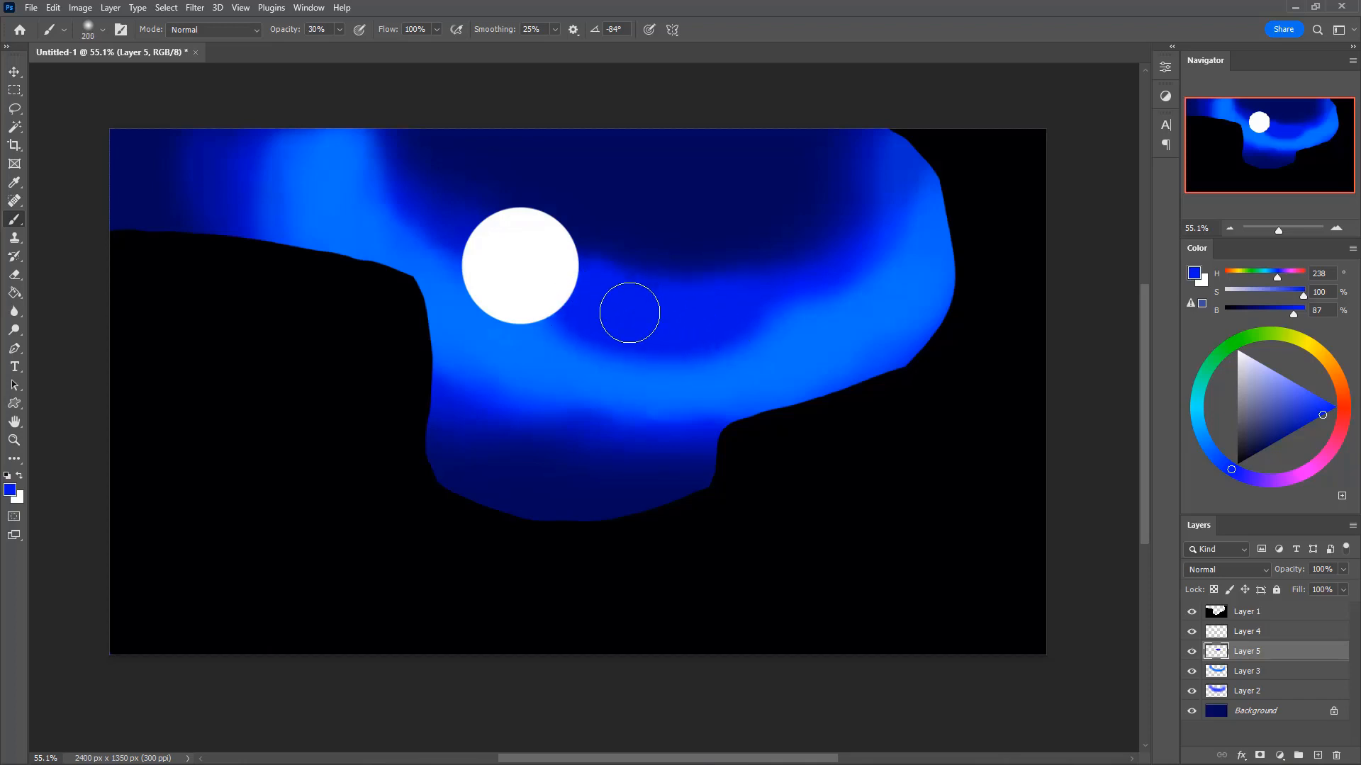
mouse_move(629, 313)
mouse_down()
mouse_move(753, 309)
mouse_move(867, 248)
mouse_up()
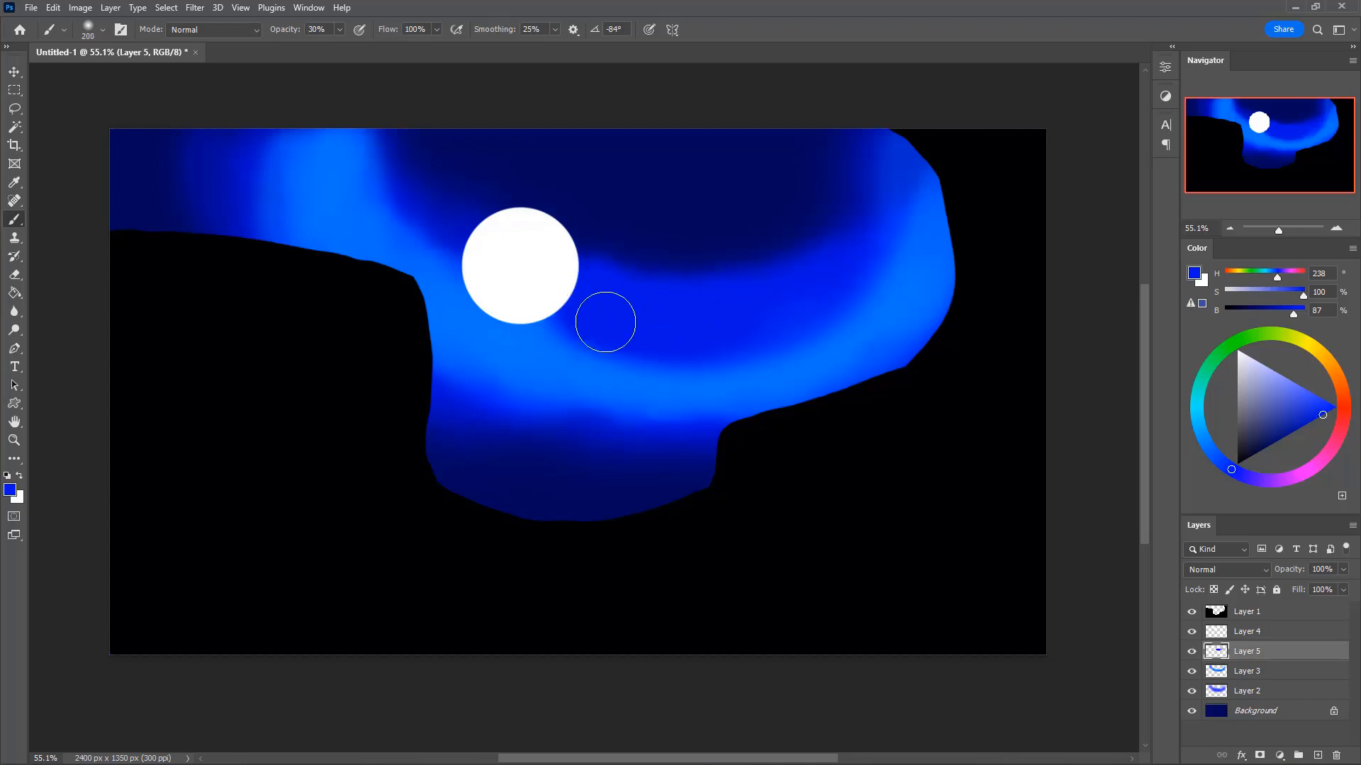
mouse_move(524, 290)
mouse_down()
mouse_move(608, 333)
mouse_move(612, 353)
mouse_move(637, 335)
mouse_up()
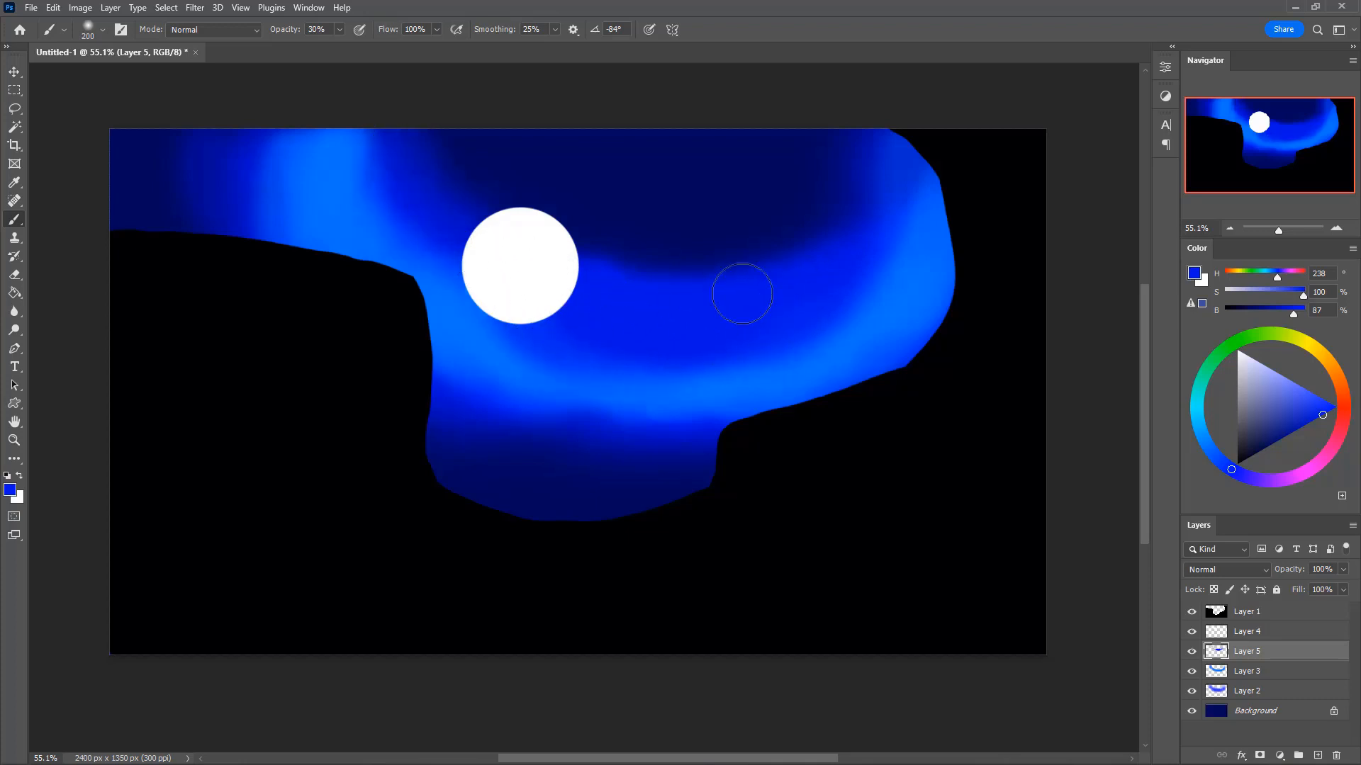
- Sample the dark blue center (H 239, S 100, B 35) and extend it down into the blue band with a 250 px soft brush
alt+click(662, 232)
key(bracketright)
mouse_move(636, 286)
mouse_down()
mouse_move(608, 270)
mouse_move(594, 282)
mouse_move(604, 260)
mouse_move(685, 292)
mouse_move(656, 296)
mouse_move(711, 265)
mouse_move(610, 249)
mouse_move(697, 360)
mouse_move(619, 457)
mouse_move(642, 474)
mouse_move(560, 486)
mouse_move(541, 294)
mouse_move(460, 226)
mouse_move(456, 196)
mouse_move(494, 166)
mouse_move(674, 224)
mouse_move(849, 206)
mouse_move(848, 148)
mouse_move(832, 193)
mouse_move(753, 238)
mouse_move(713, 180)
mouse_move(556, 151)
mouse_up()
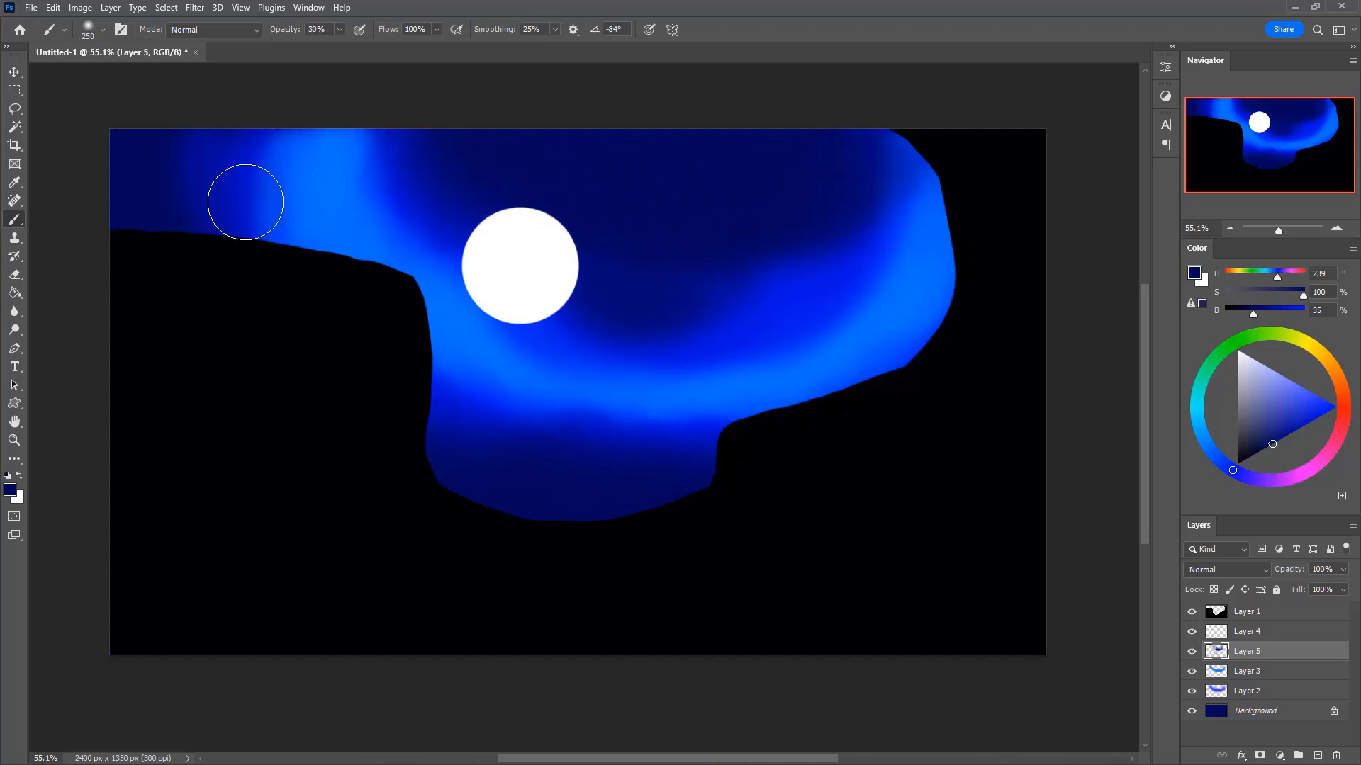
- Blend the glow's inner transition using sampled blues (H 236, S 100, B 87 and H 216, S 100, B 97) along its lower and left curves
key(i)
click(756, 328)
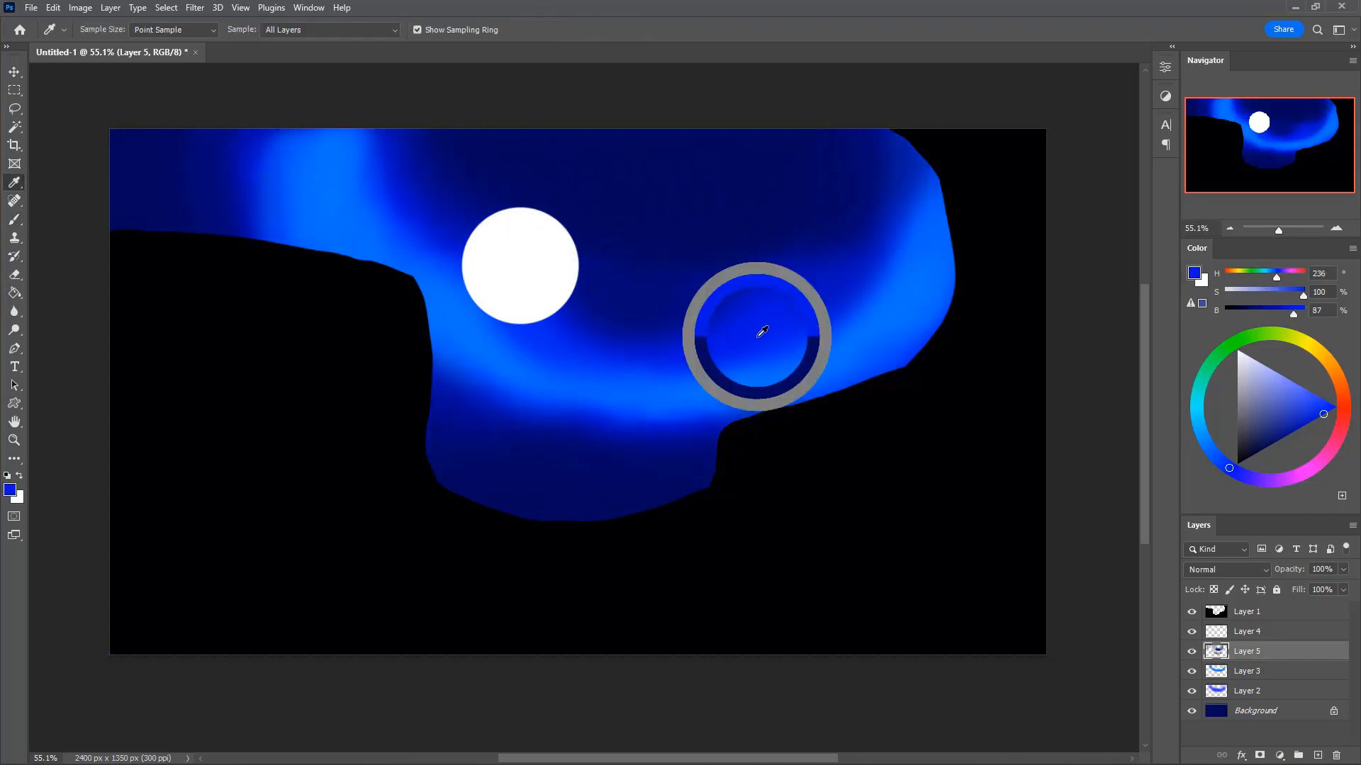
key(b)
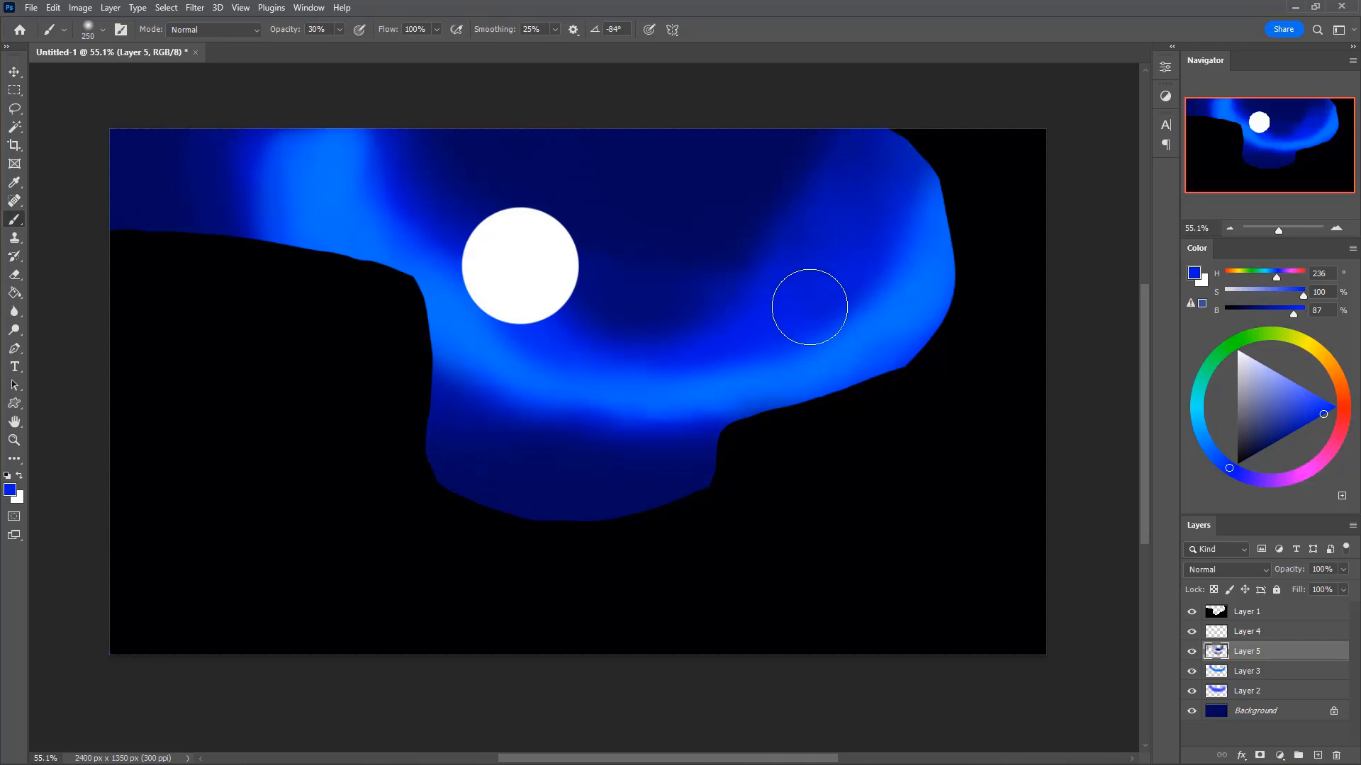
mouse_move(657, 368)
mouse_down()
mouse_move(782, 283)
mouse_move(698, 371)
mouse_move(808, 319)
mouse_up()
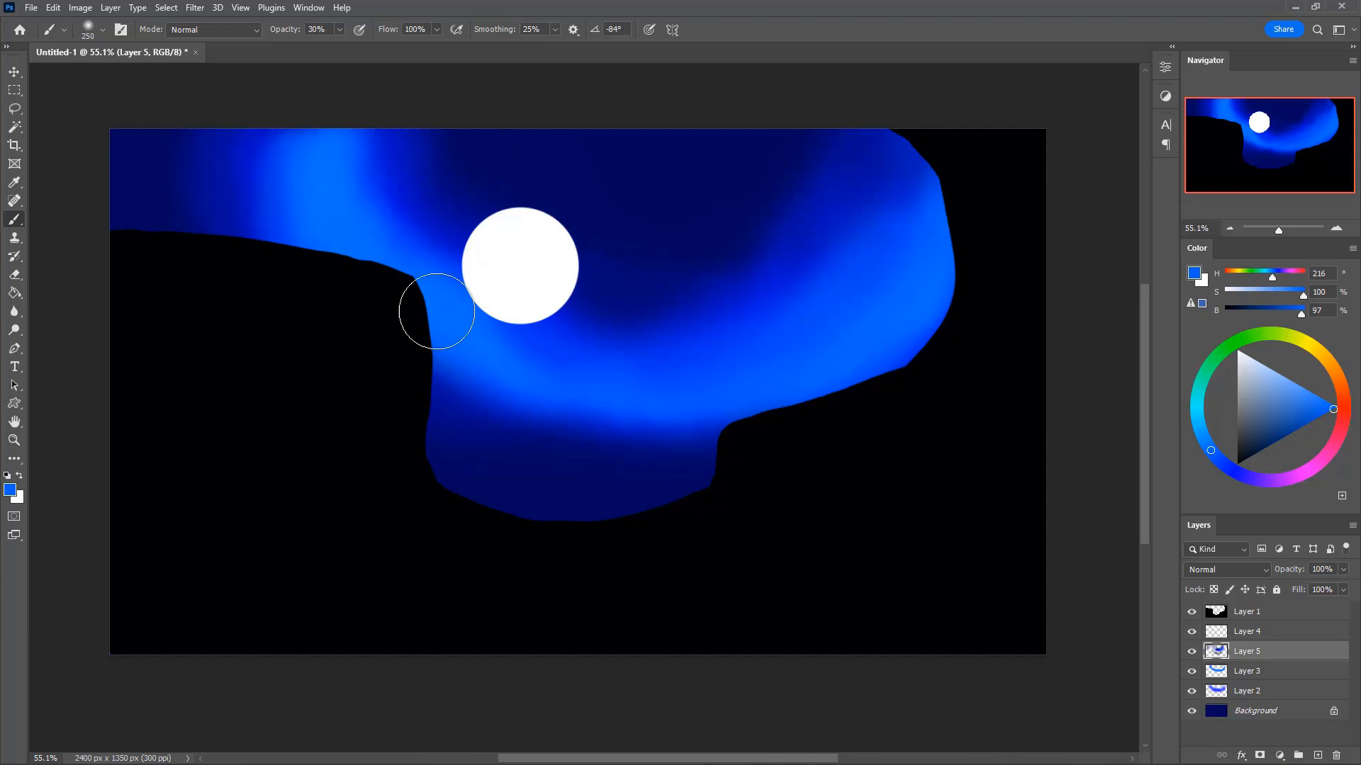
drag(436, 311, 385, 159)
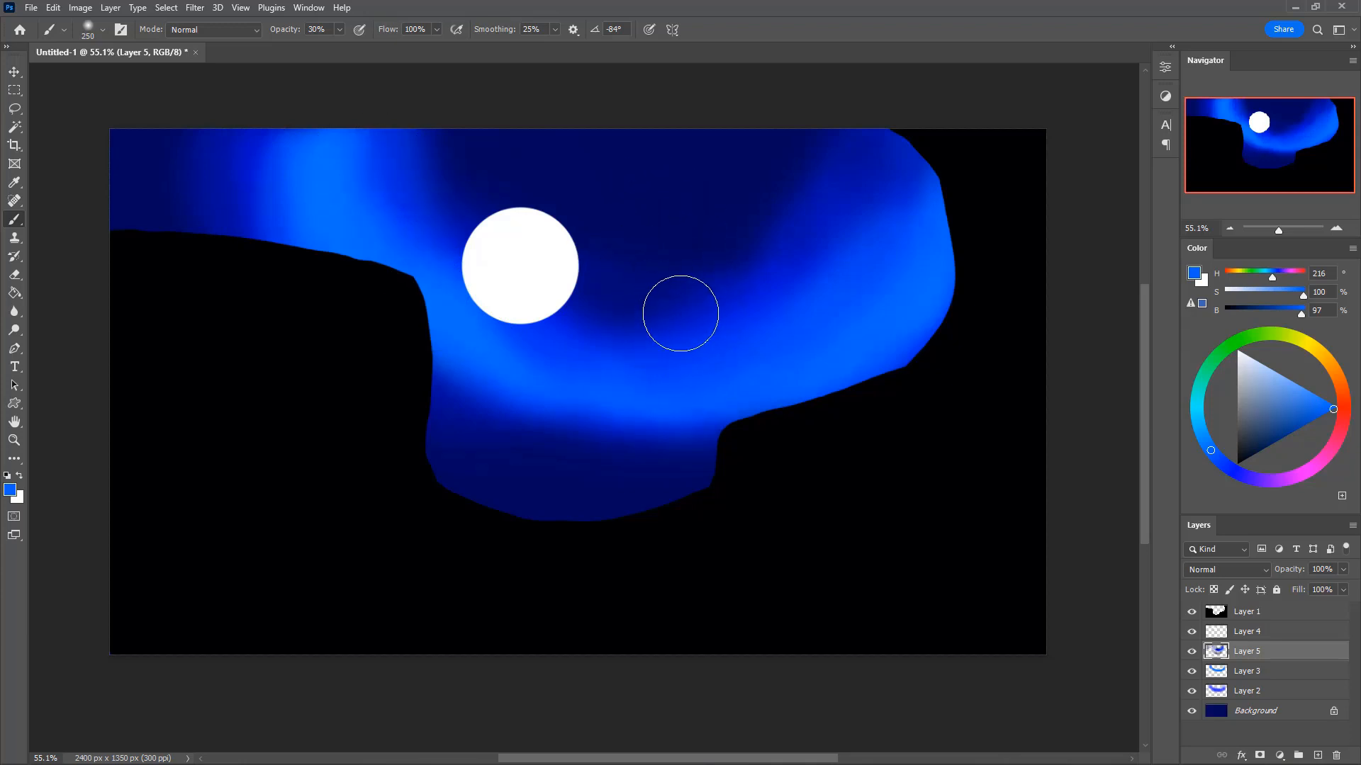
- Darken the center of the opening with black (H 239, S 100, B 0), using a 400 px soft brush
key(i)
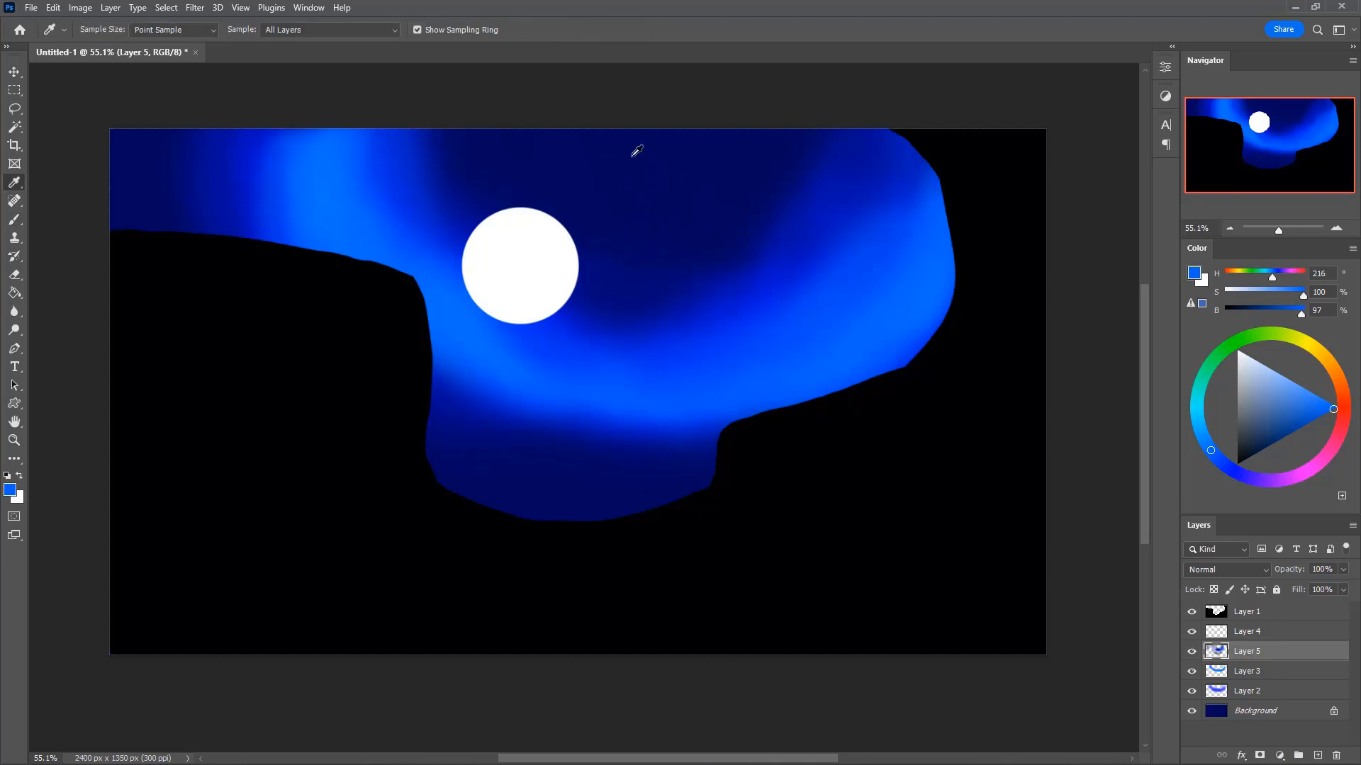
click(636, 153)
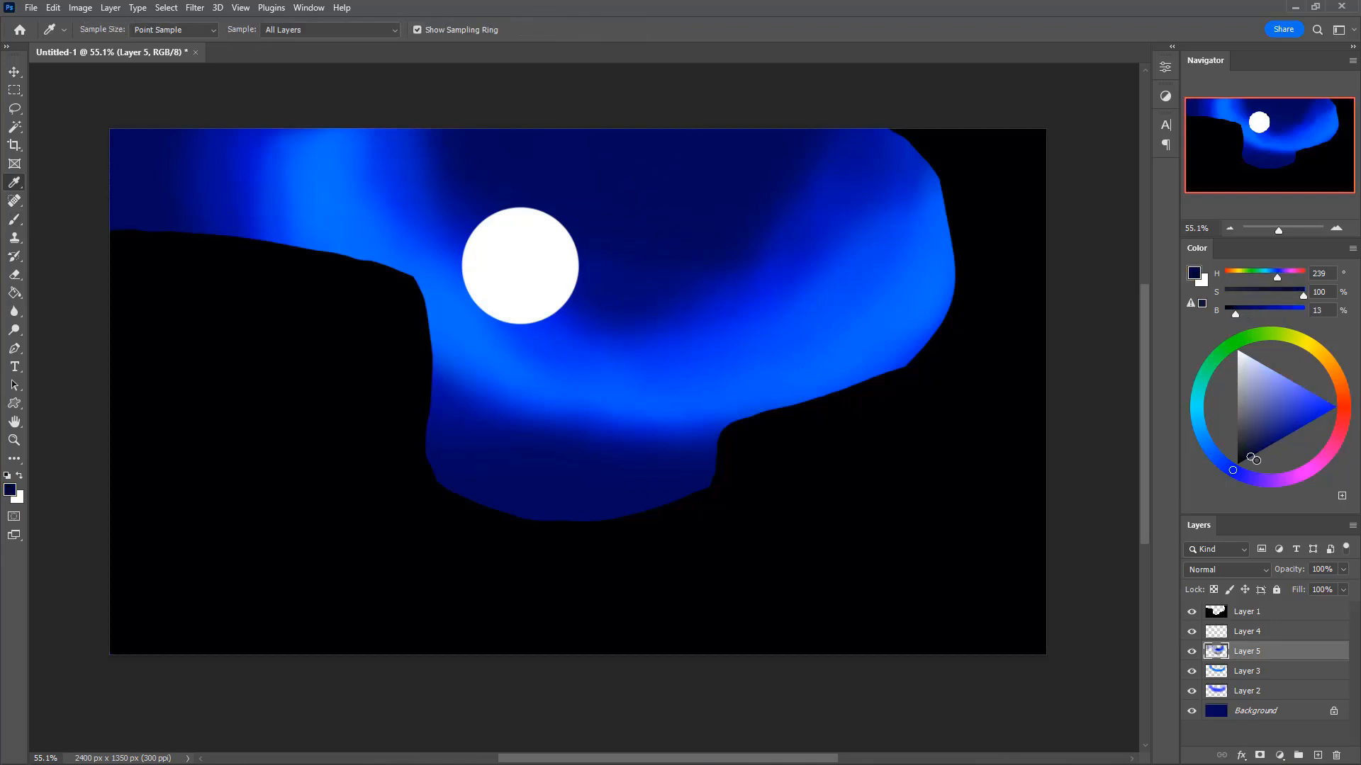
key(b)
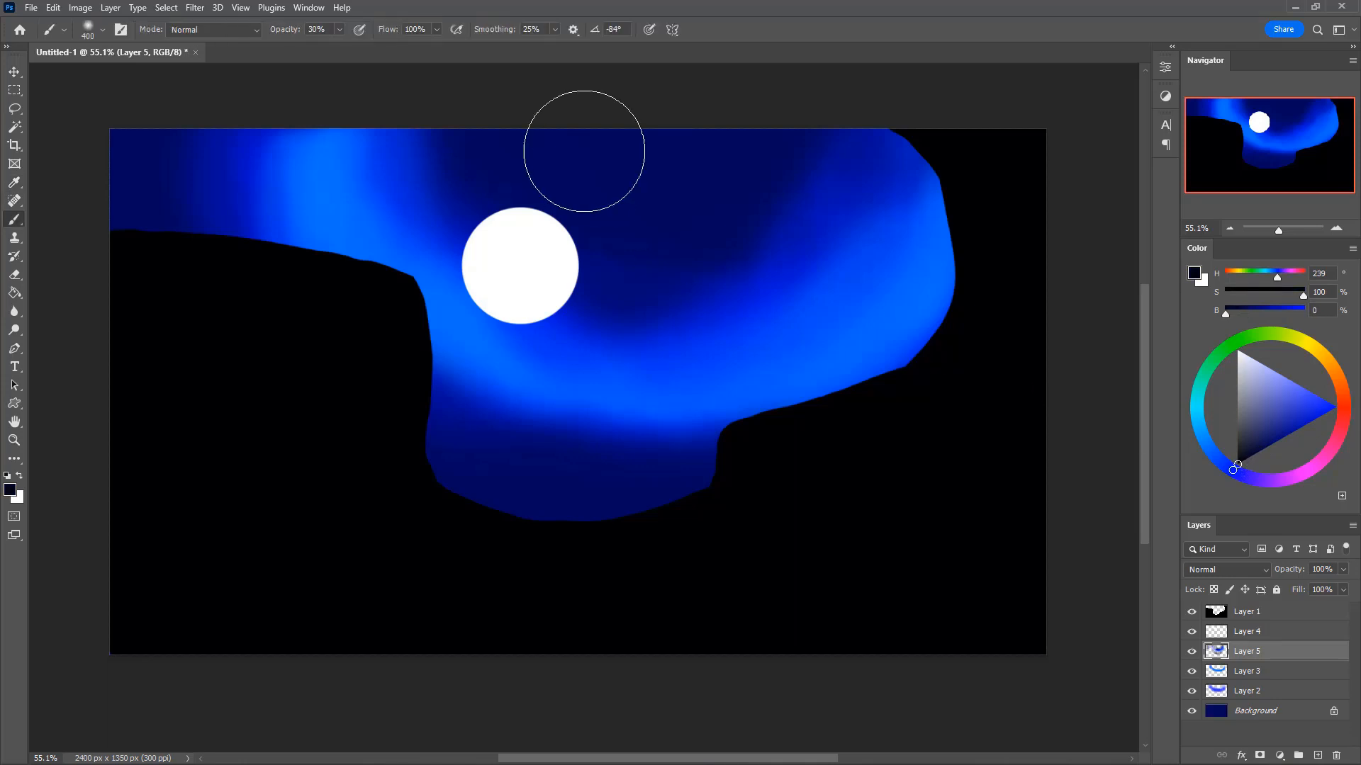
mouse_move(701, 159)
mouse_down()
mouse_move(687, 173)
mouse_move(577, 158)
mouse_move(559, 173)
mouse_move(619, 182)
mouse_move(707, 136)
mouse_move(705, 161)
mouse_up()
- Shade the far-left corner, the lower pocket and the right inner edge of the glow with black, using a 300 px soft brush
key([)
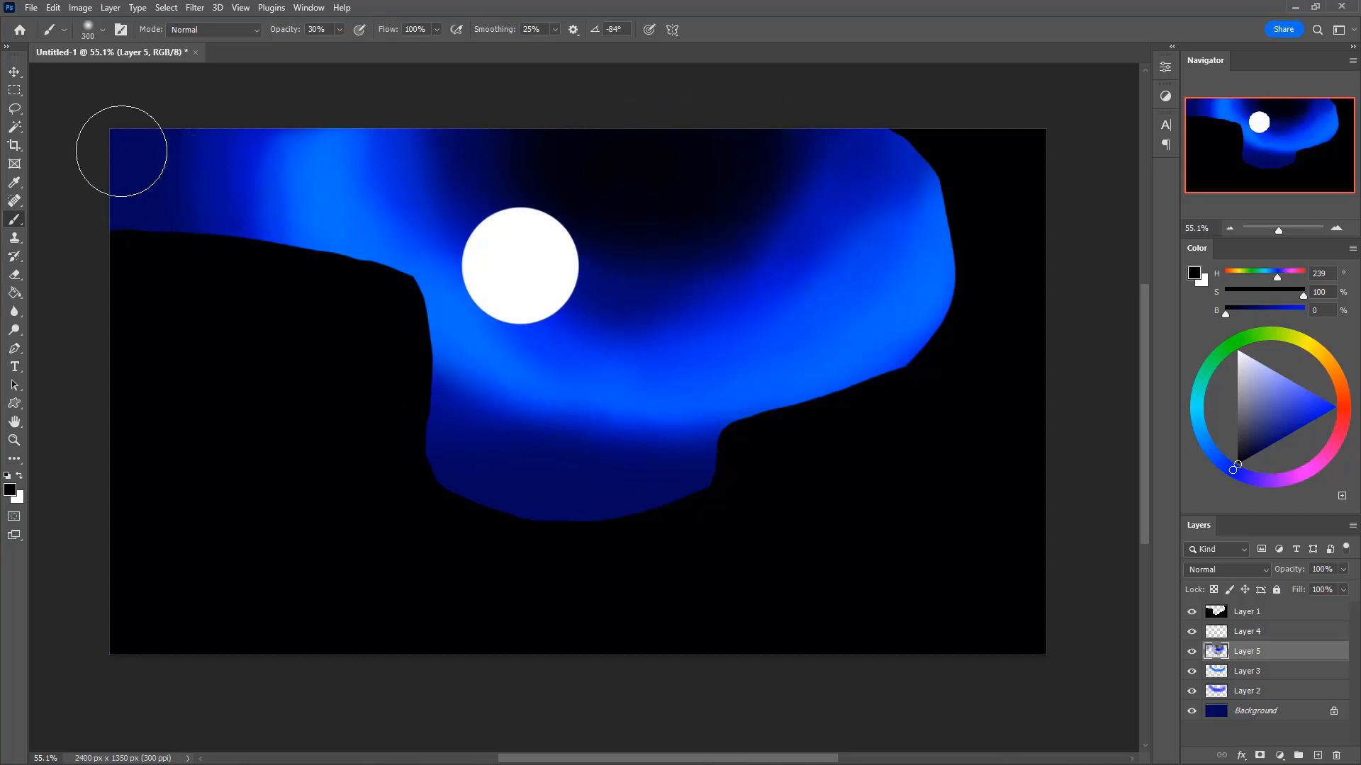
mouse_move(121, 151)
mouse_down()
mouse_move(128, 237)
mouse_move(212, 341)
mouse_move(135, 169)
mouse_move(183, 328)
mouse_up()
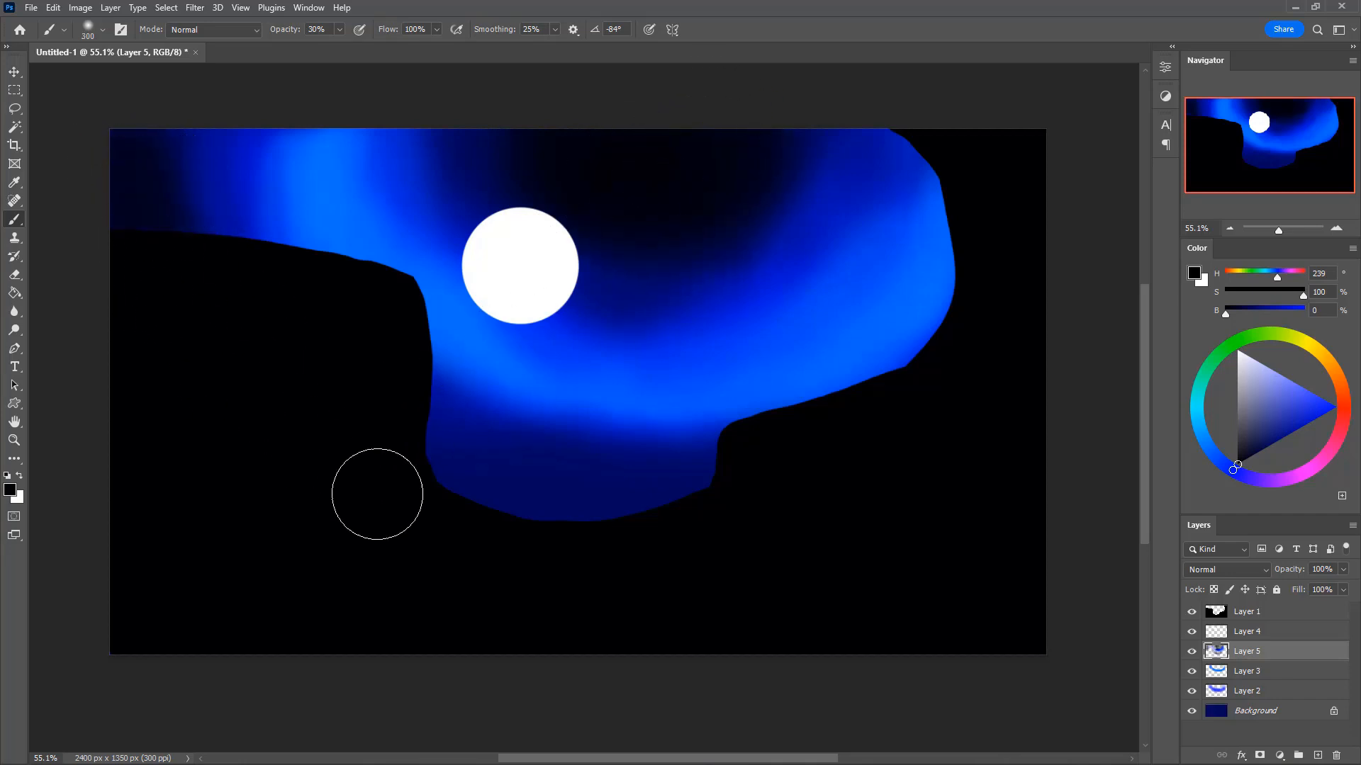
mouse_move(377, 492)
mouse_down()
mouse_move(634, 530)
mouse_move(682, 495)
mouse_move(455, 475)
mouse_move(583, 530)
mouse_move(705, 496)
mouse_move(484, 532)
mouse_move(715, 507)
mouse_move(456, 529)
mouse_move(679, 520)
mouse_move(412, 482)
mouse_move(459, 550)
mouse_move(431, 499)
mouse_move(626, 532)
mouse_up()
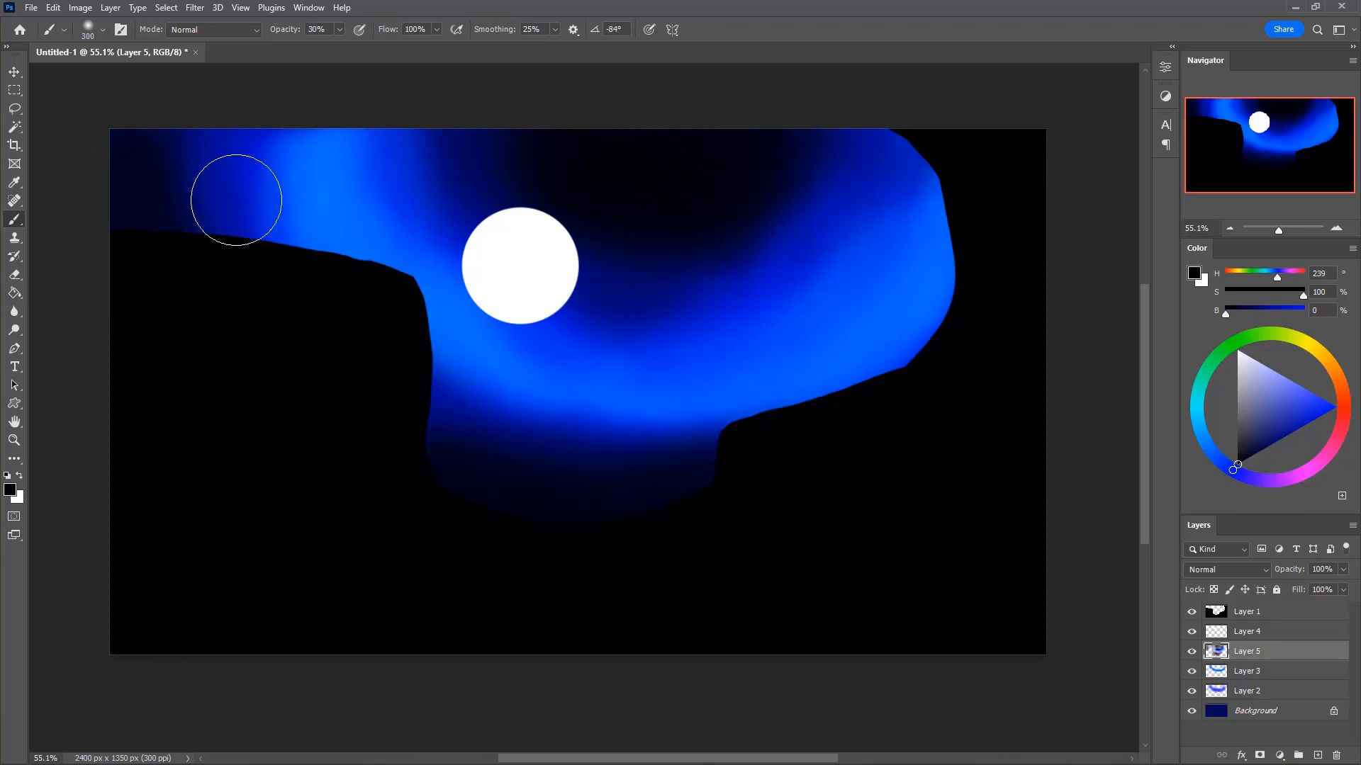
drag(196, 141, 248, 293)
drag(825, 153, 625, 318)
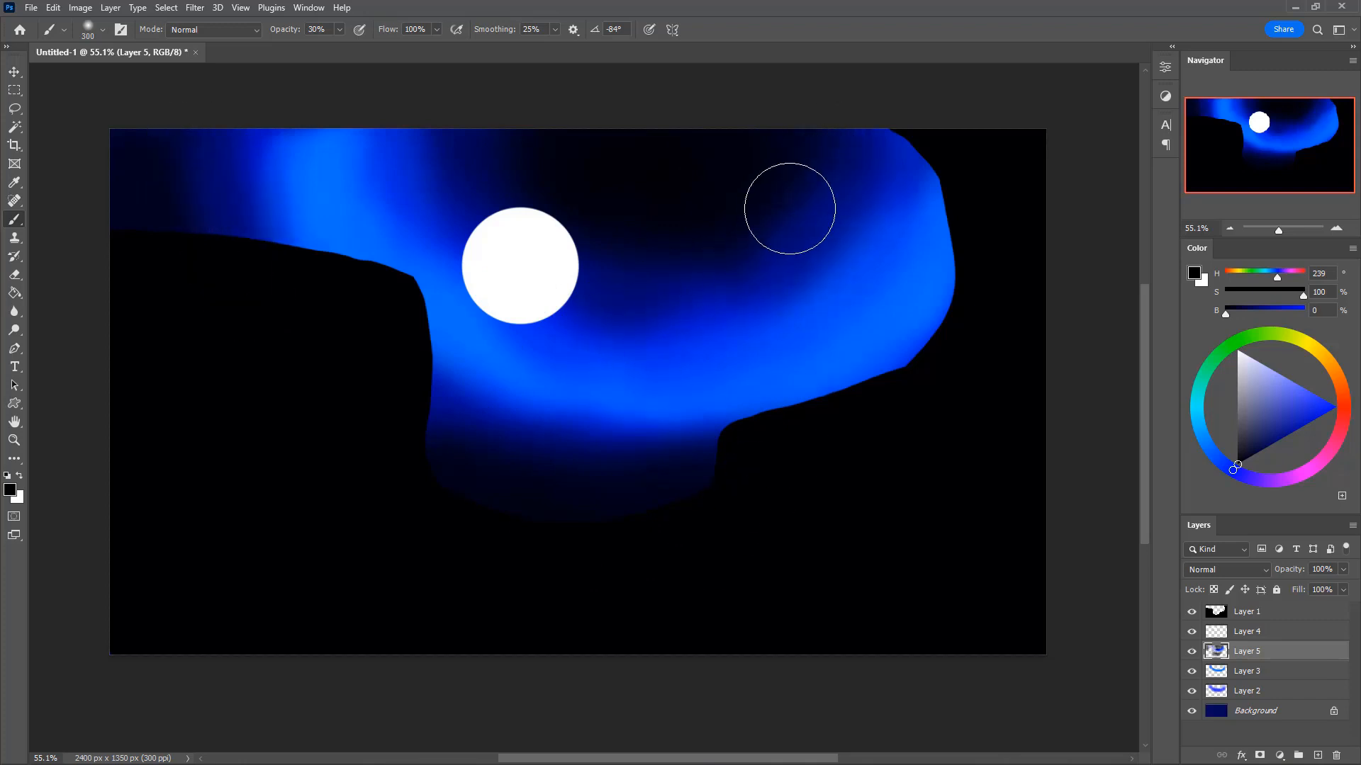
drag(826, 163, 737, 341)
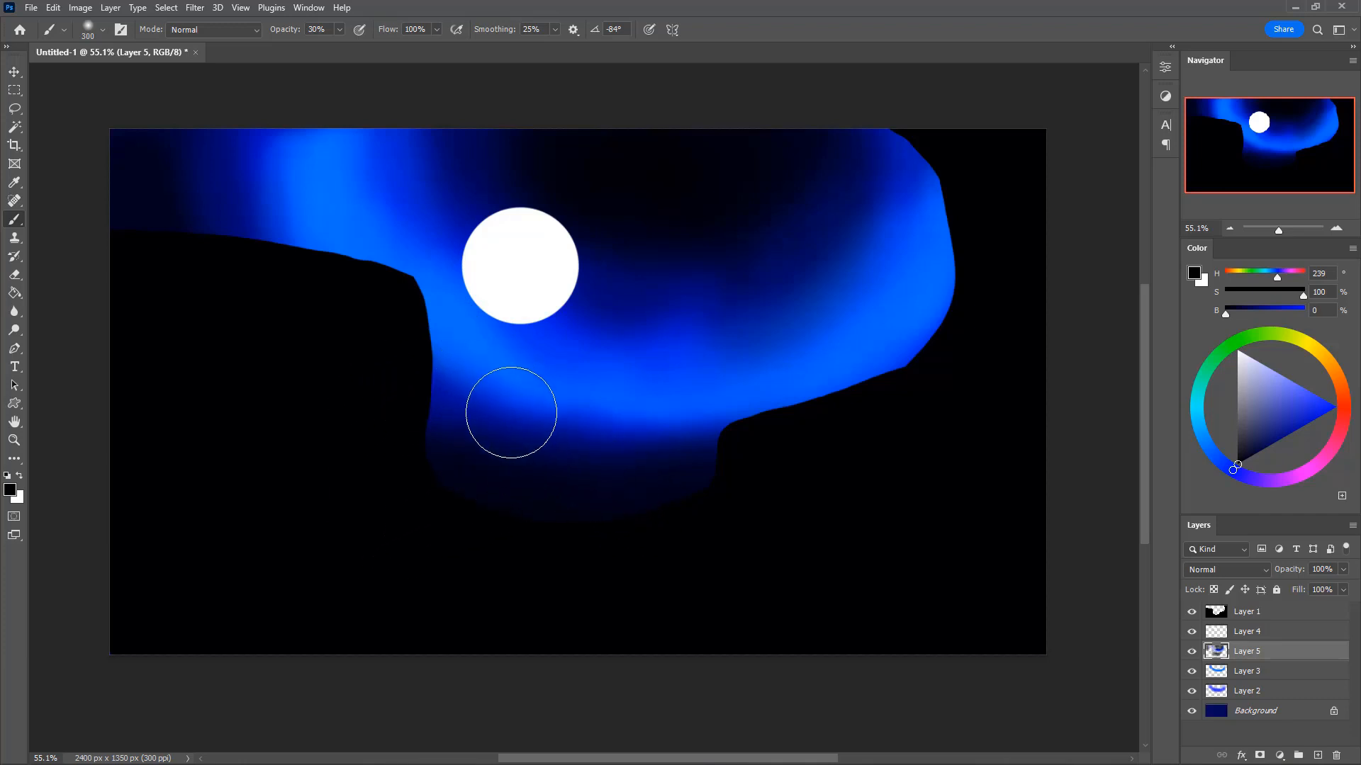
- On Layer 1 with transparent pixels locked, paint soft muted-blue (H 239, S 50, B 48) rim light around the opening and two downward streaks
click(1250, 615)
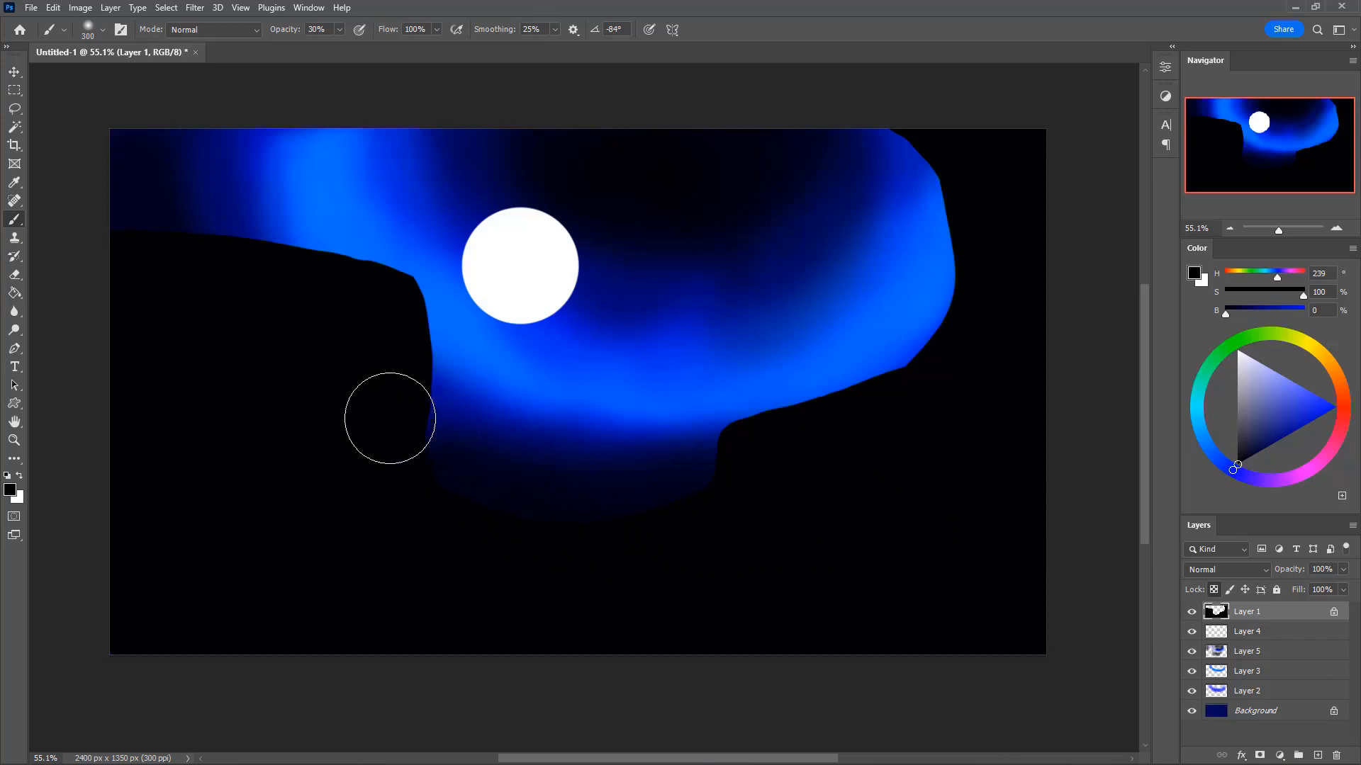
drag(1245, 456, 1261, 438)
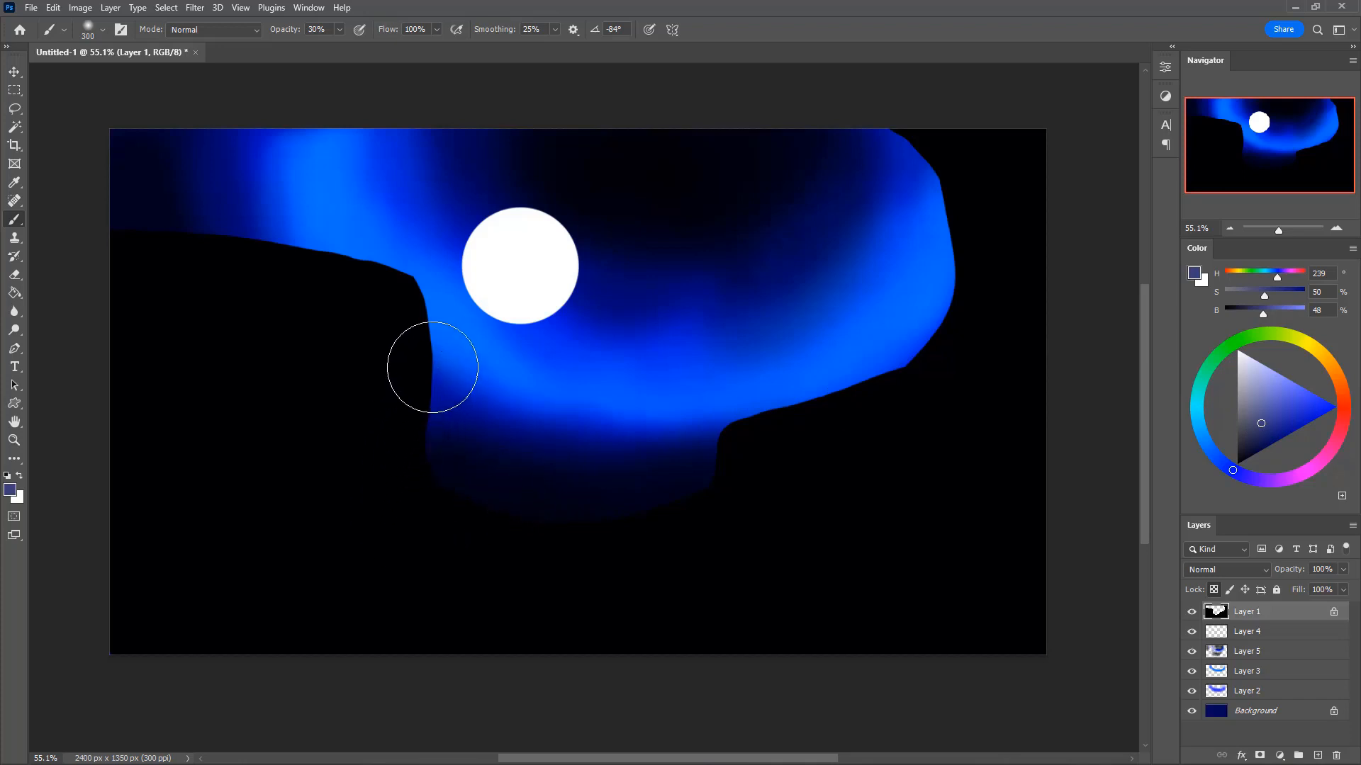
mouse_move(413, 389)
mouse_down()
mouse_move(337, 577)
mouse_move(421, 348)
mouse_move(361, 473)
mouse_move(320, 639)
mouse_up()
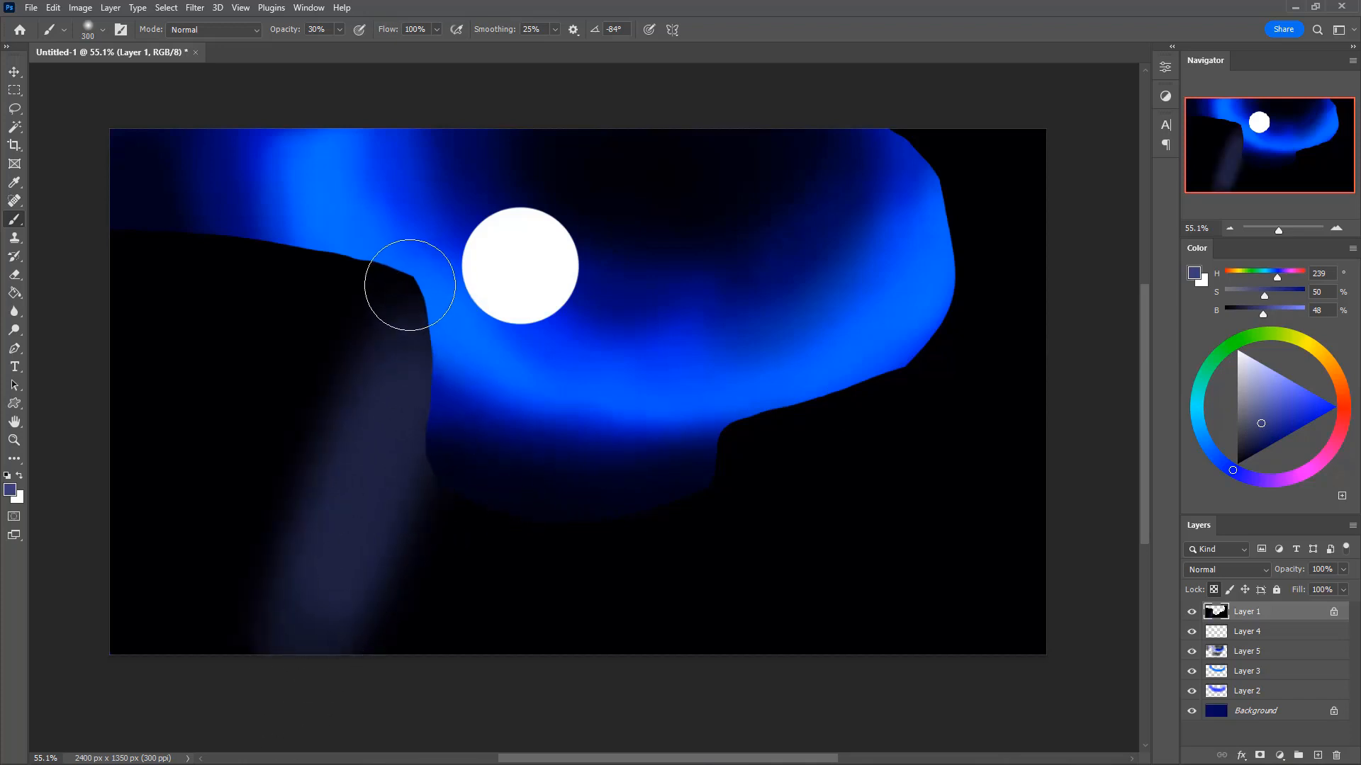
drag(407, 288, 416, 282)
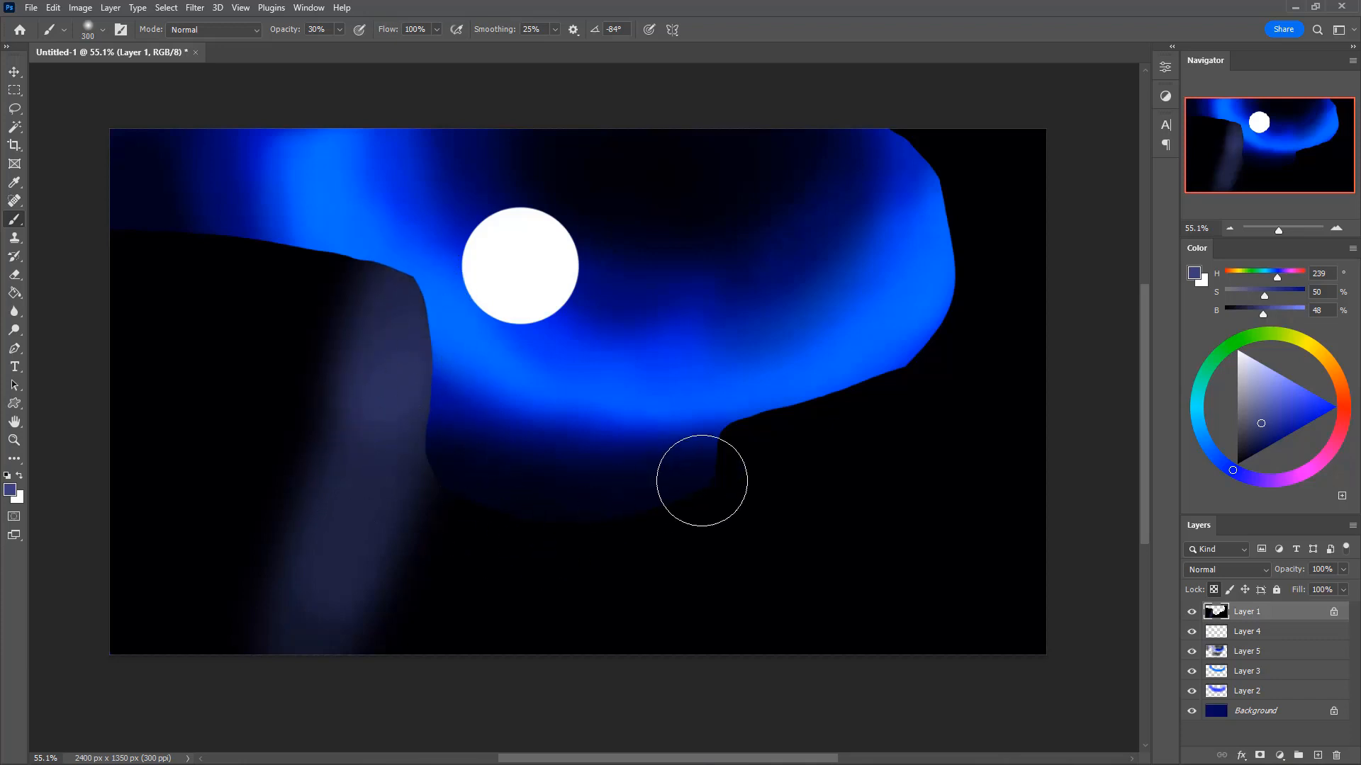
mouse_move(744, 425)
mouse_down()
mouse_move(779, 637)
mouse_move(744, 520)
mouse_move(709, 528)
mouse_up()
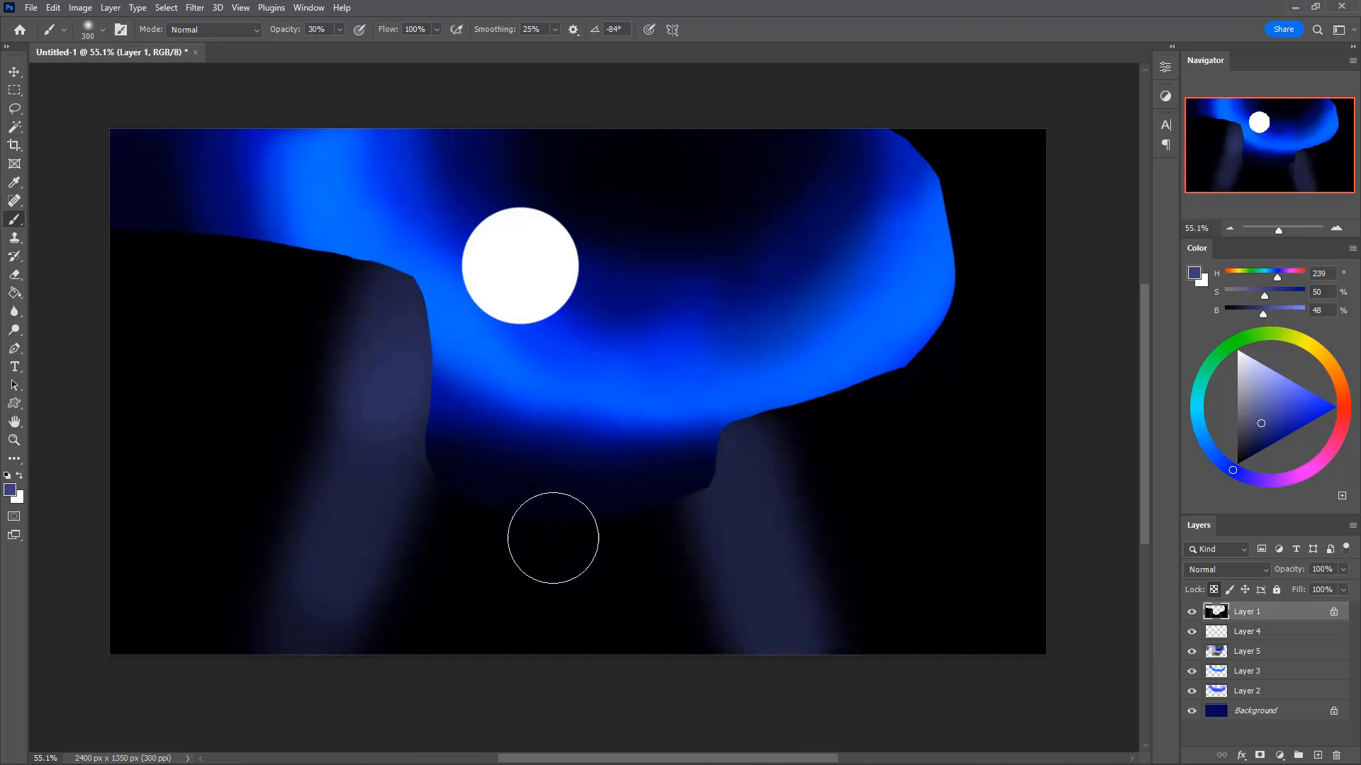
mouse_move(508, 493)
mouse_down()
mouse_move(589, 470)
mouse_move(486, 471)
mouse_move(692, 453)
mouse_move(655, 471)
mouse_move(699, 435)
mouse_move(862, 357)
mouse_move(923, 267)
mouse_move(907, 362)
mouse_up()
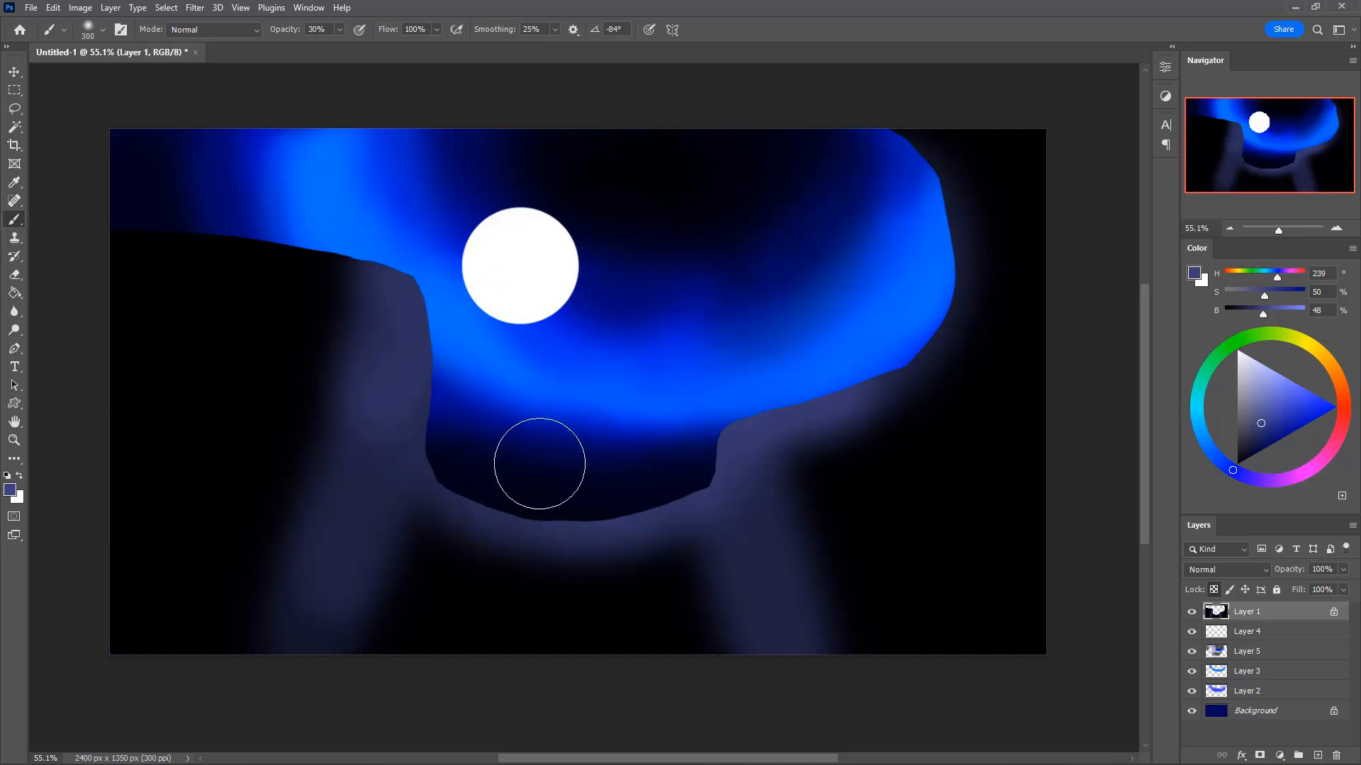
- Extend the muted-blue rim light along the silhouette's upper-left edge and strengthen the left streak with a 250 px brush
key(bracketleft)
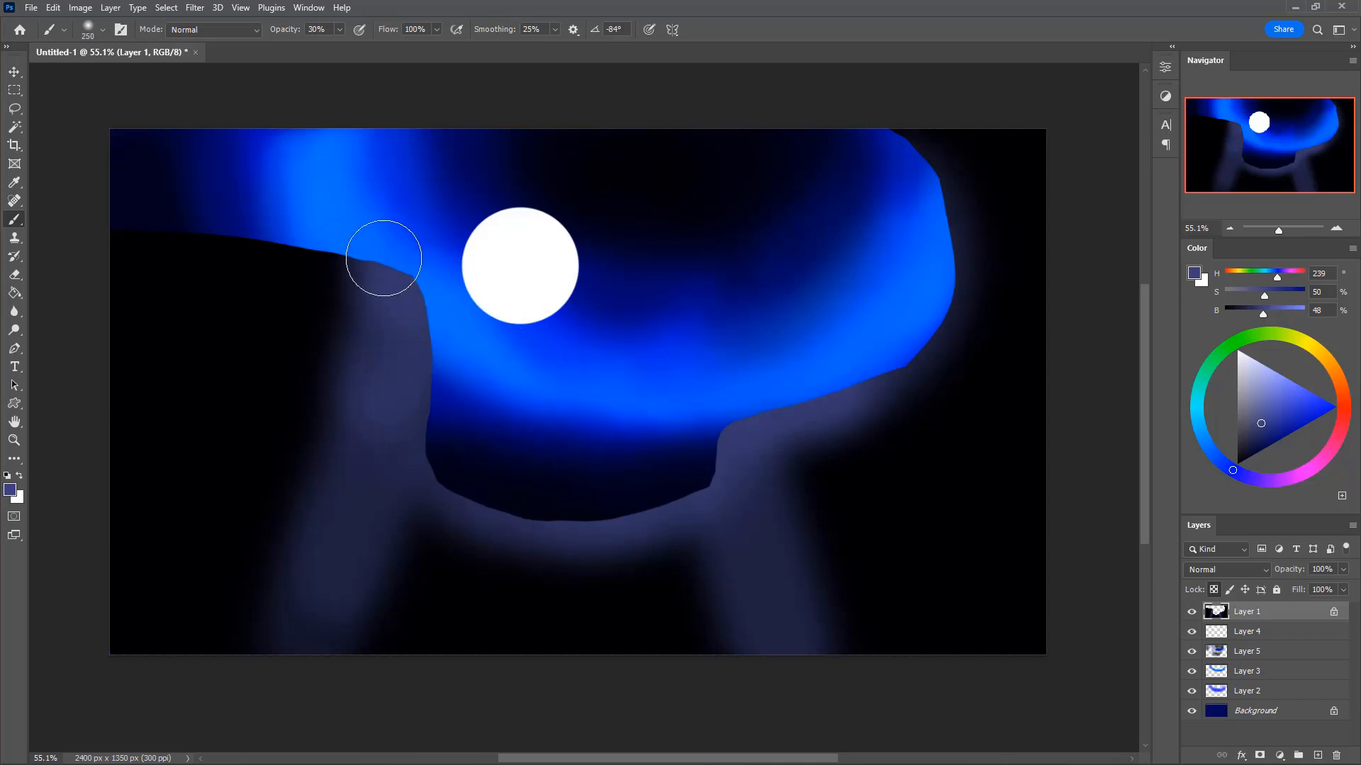
drag(241, 226, 333, 219)
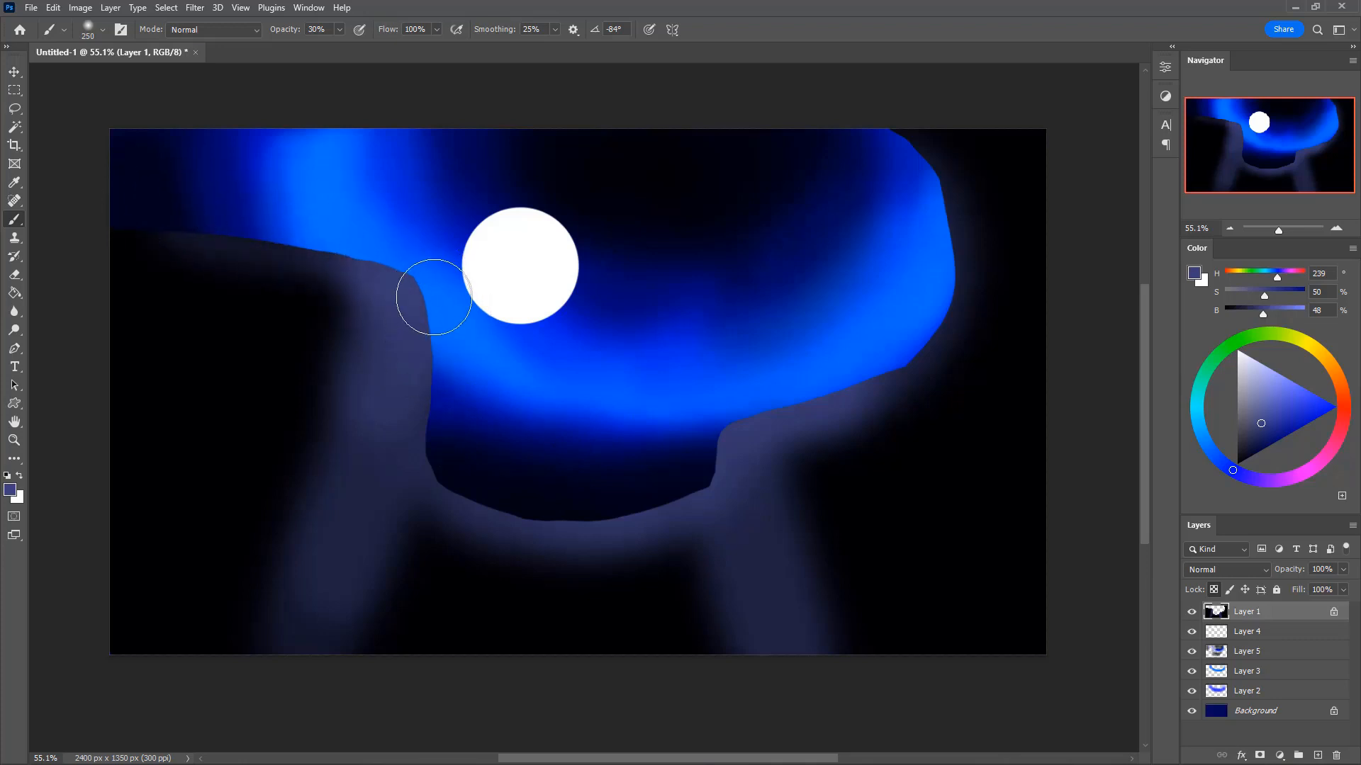
drag(375, 528, 347, 638)
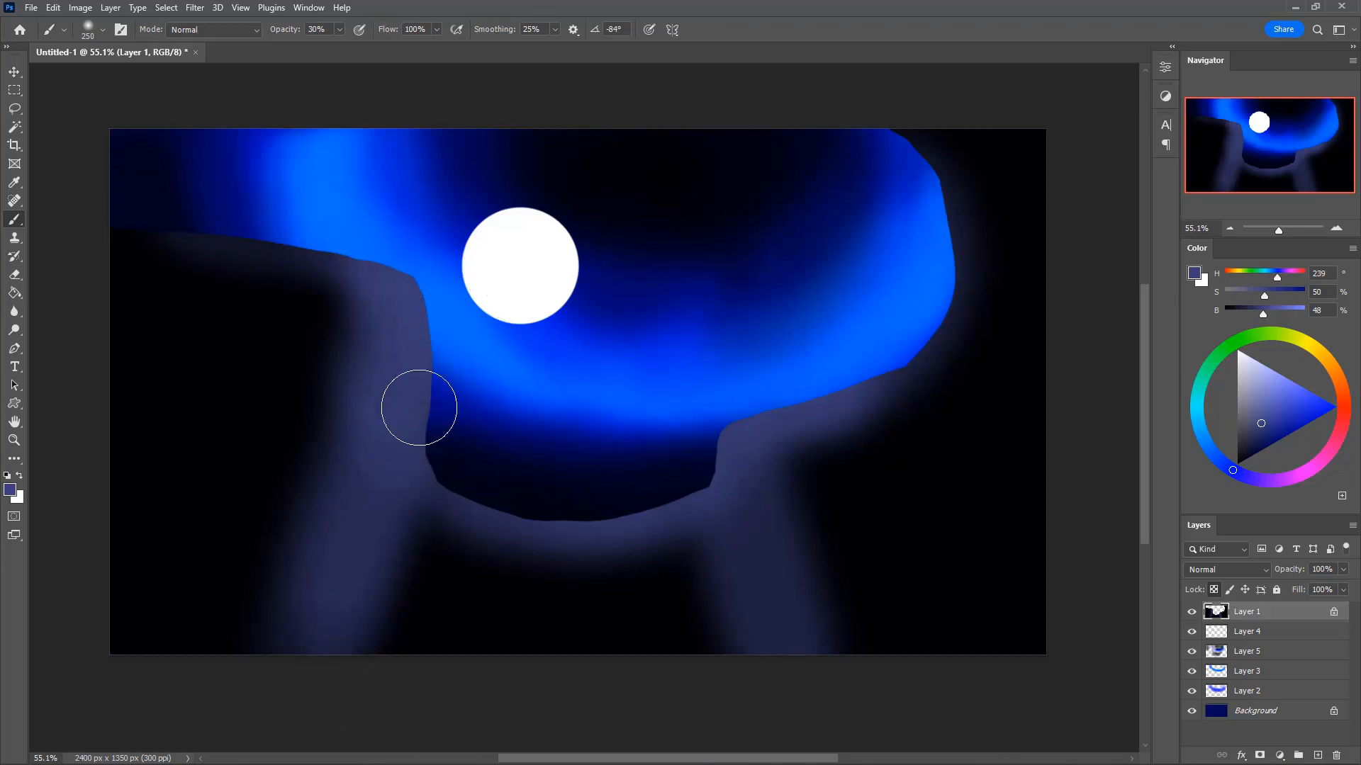
drag(358, 545, 338, 623)
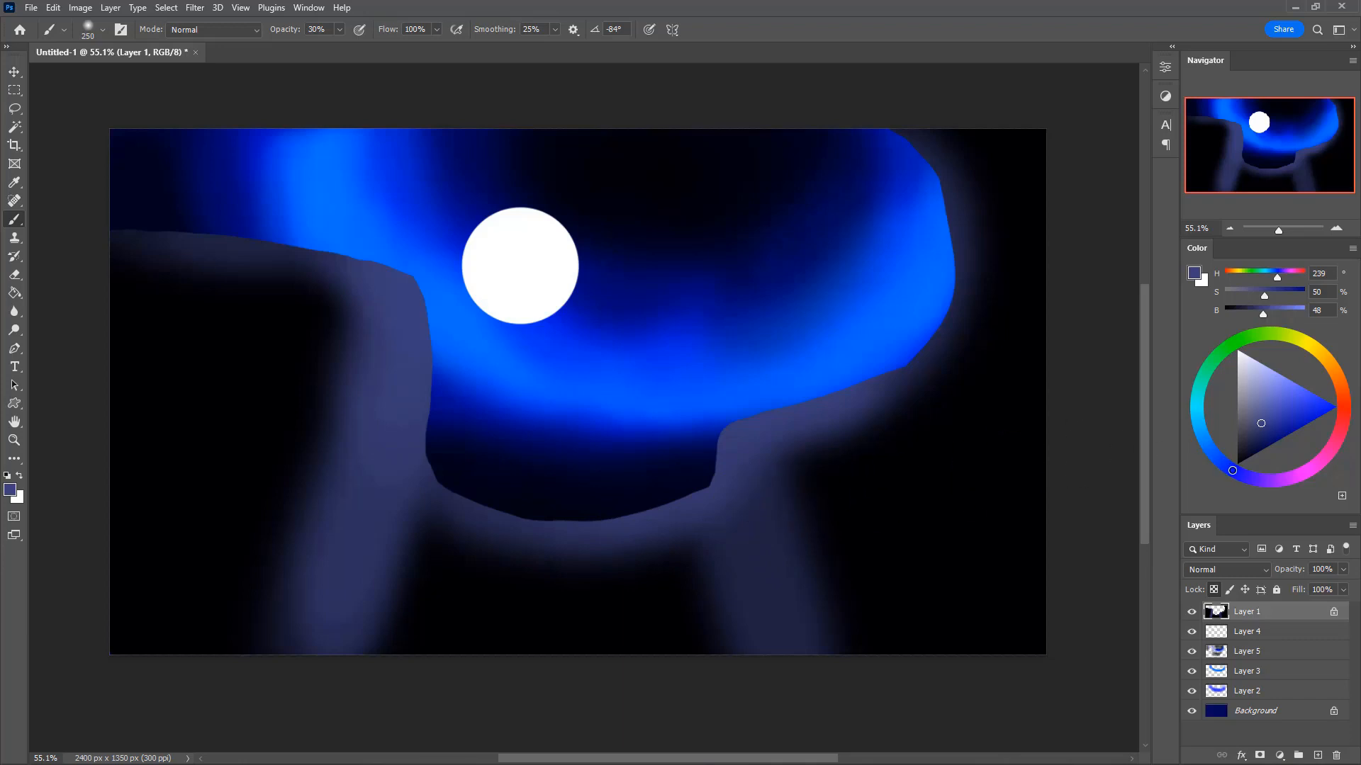
- Paint a bright-blue (H 238, S 99, B 100) vertical streak below the lower pocket with a 175 px soft brush
drag(1264, 423, 1293, 413)
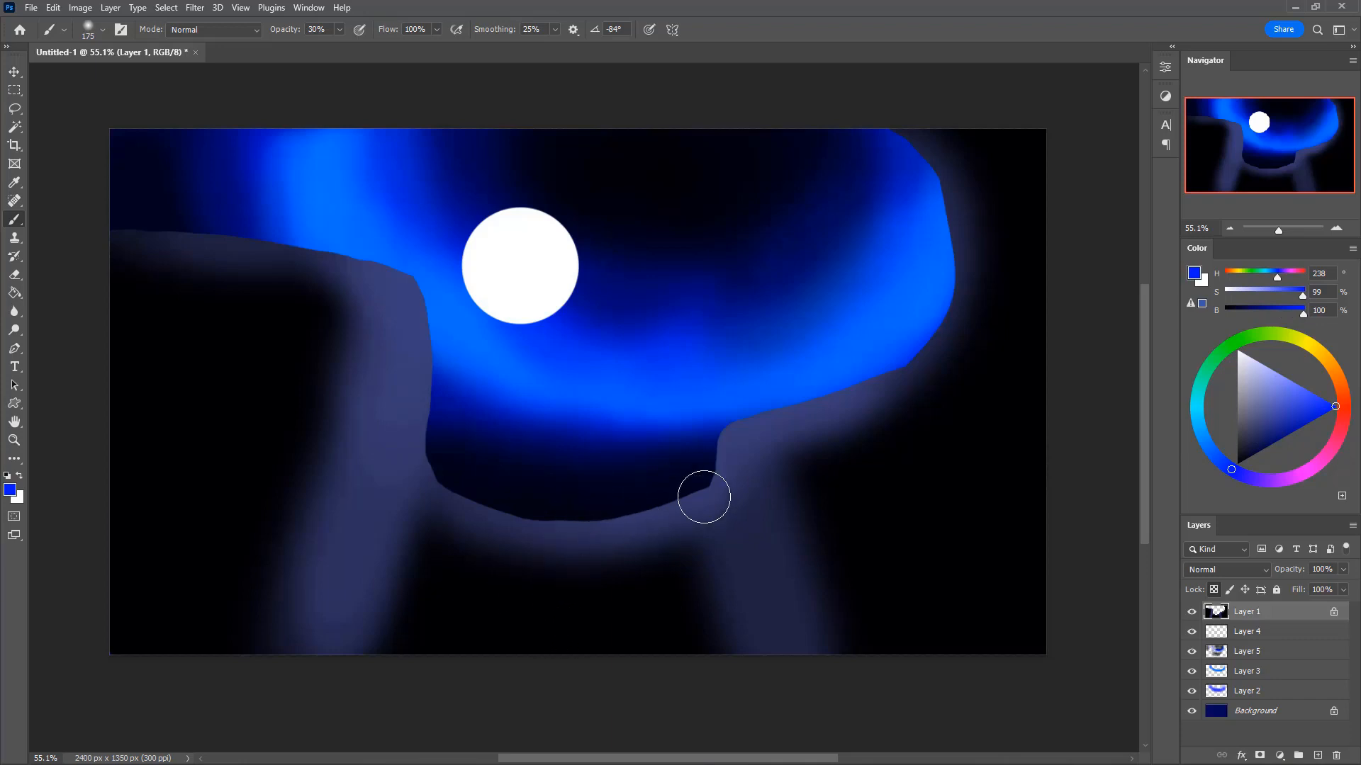
mouse_move(553, 524)
mouse_down()
mouse_move(540, 644)
mouse_move(553, 513)
mouse_move(536, 681)
mouse_move(579, 589)
mouse_move(574, 520)
mouse_move(561, 677)
mouse_move(564, 513)
mouse_move(551, 638)
mouse_up()
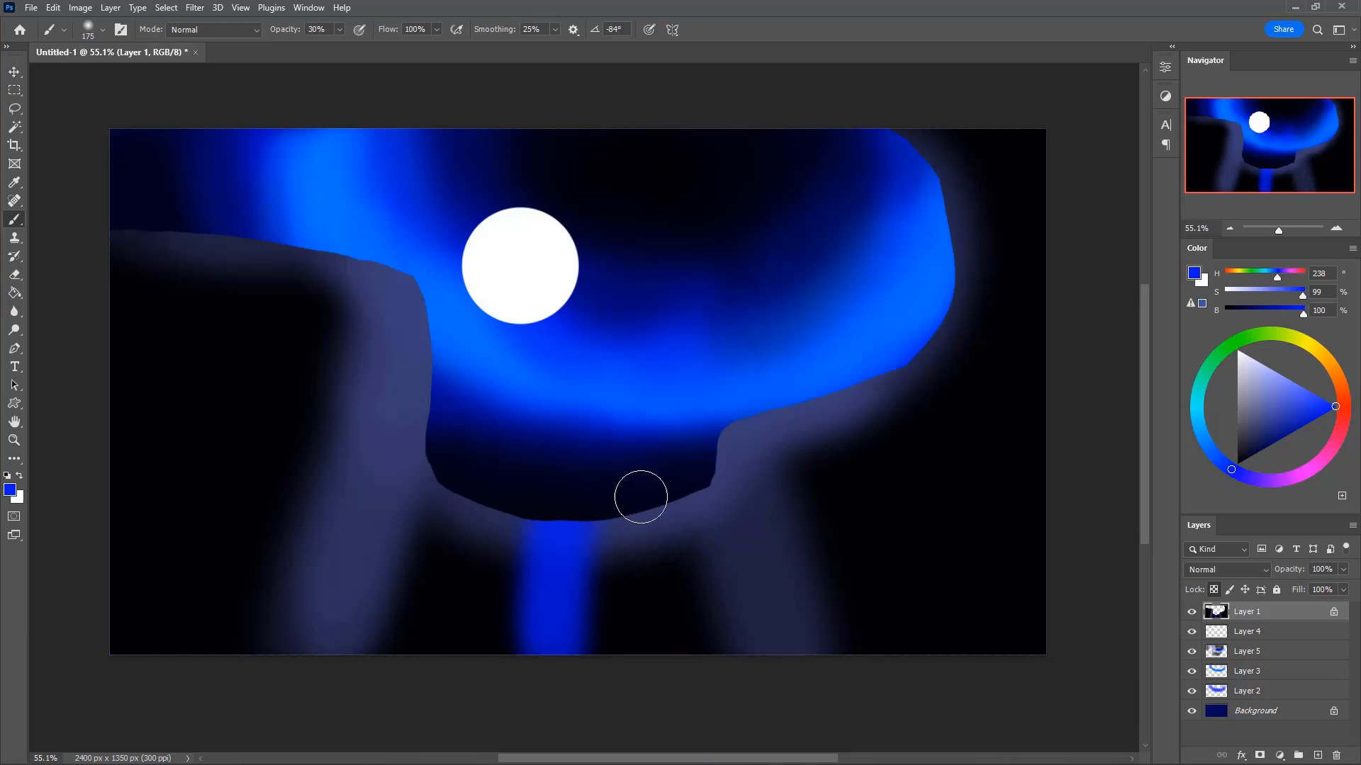
- Paint bright-blue streaks on both sides of the existing one below the pocket and a diagonal one at the far left, using 175 and 150 px brushes
mouse_move(664, 504)
mouse_down()
mouse_move(679, 666)
mouse_move(683, 533)
mouse_move(685, 550)
mouse_move(690, 670)
mouse_move(675, 505)
mouse_move(693, 695)
mouse_move(670, 587)
mouse_move(682, 712)
mouse_up()
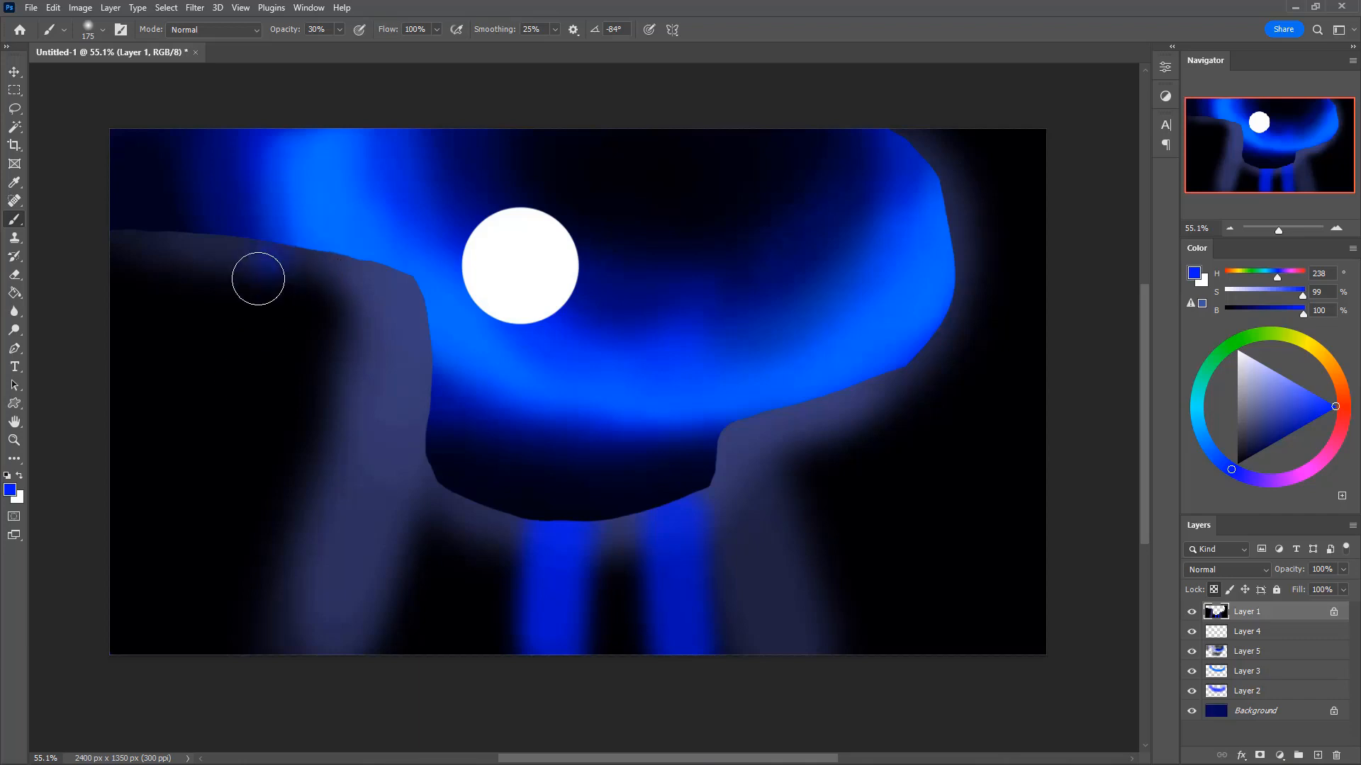
mouse_move(258, 278)
mouse_down()
mouse_move(243, 249)
mouse_move(152, 513)
mouse_up()
drag(256, 256, 160, 457)
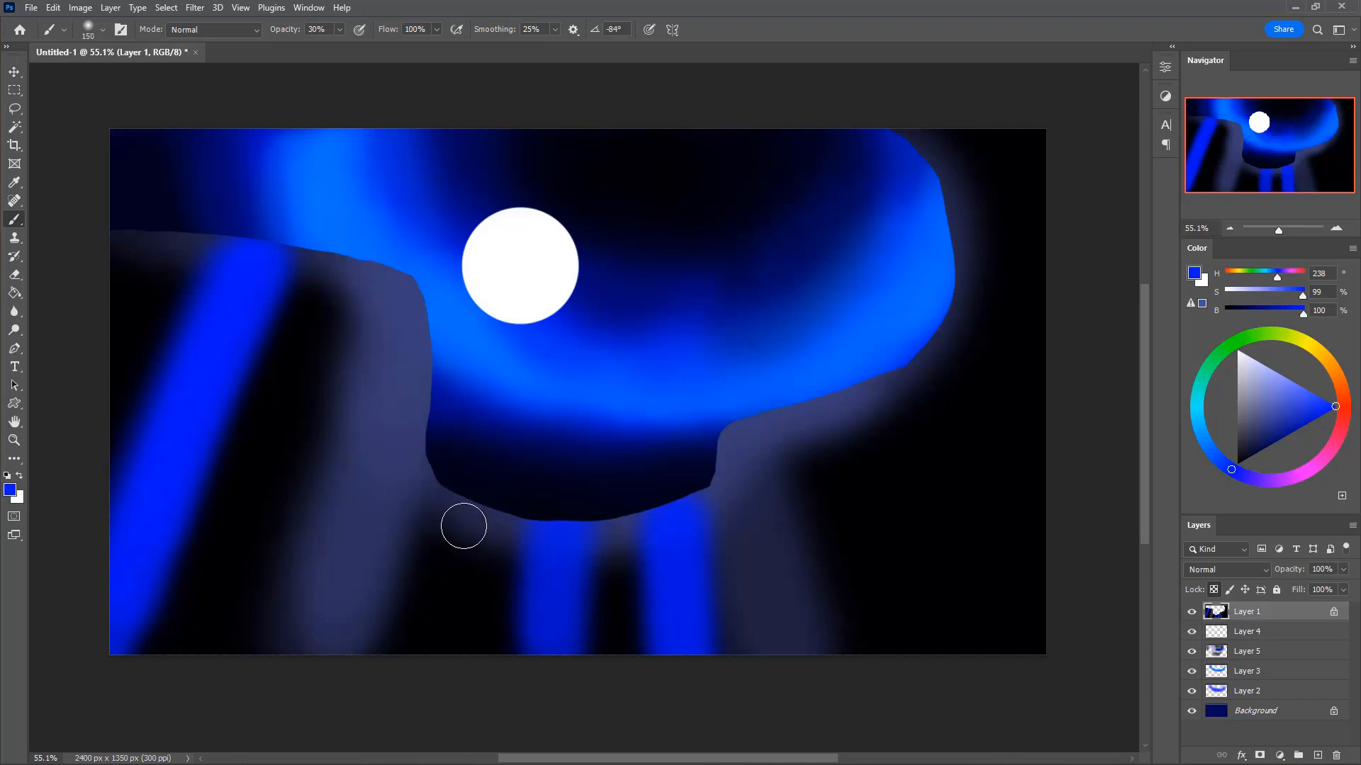
drag(461, 514, 451, 585)
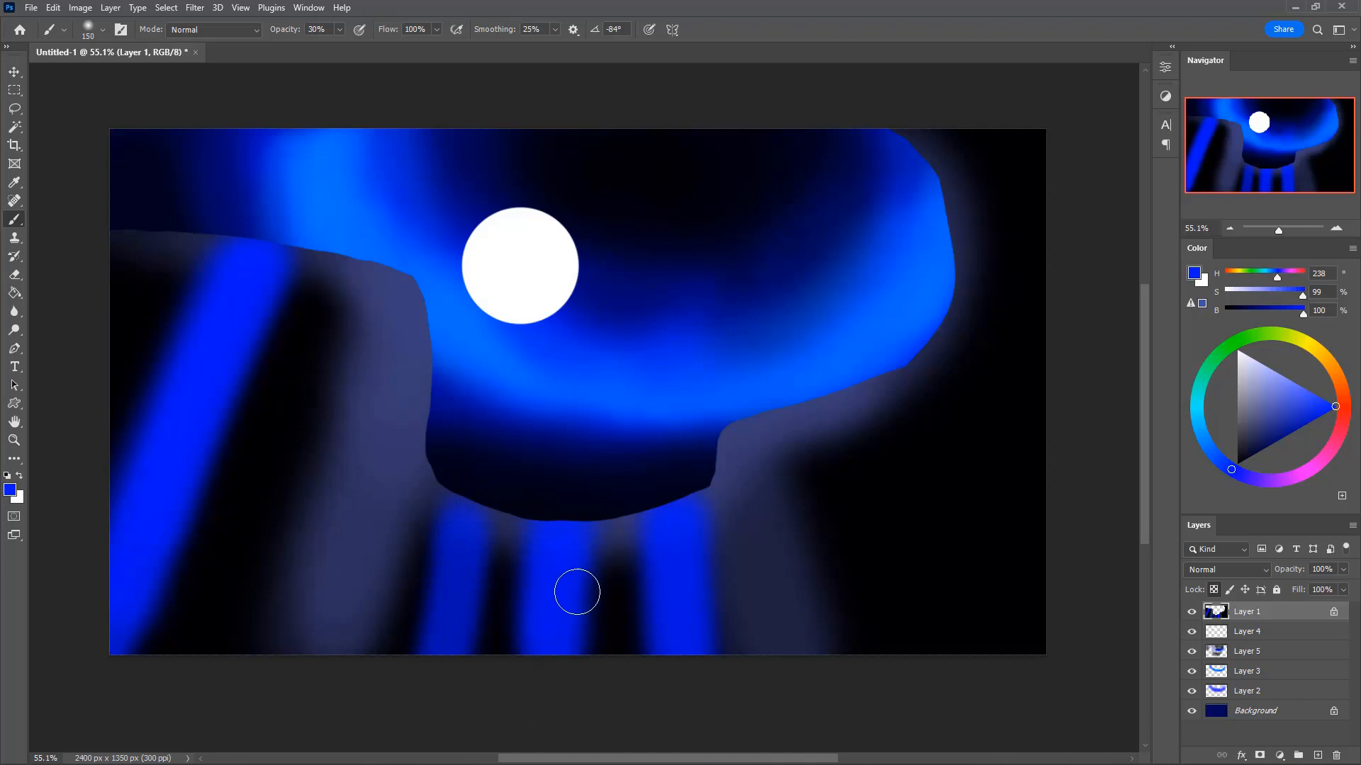
drag(578, 534, 602, 689)
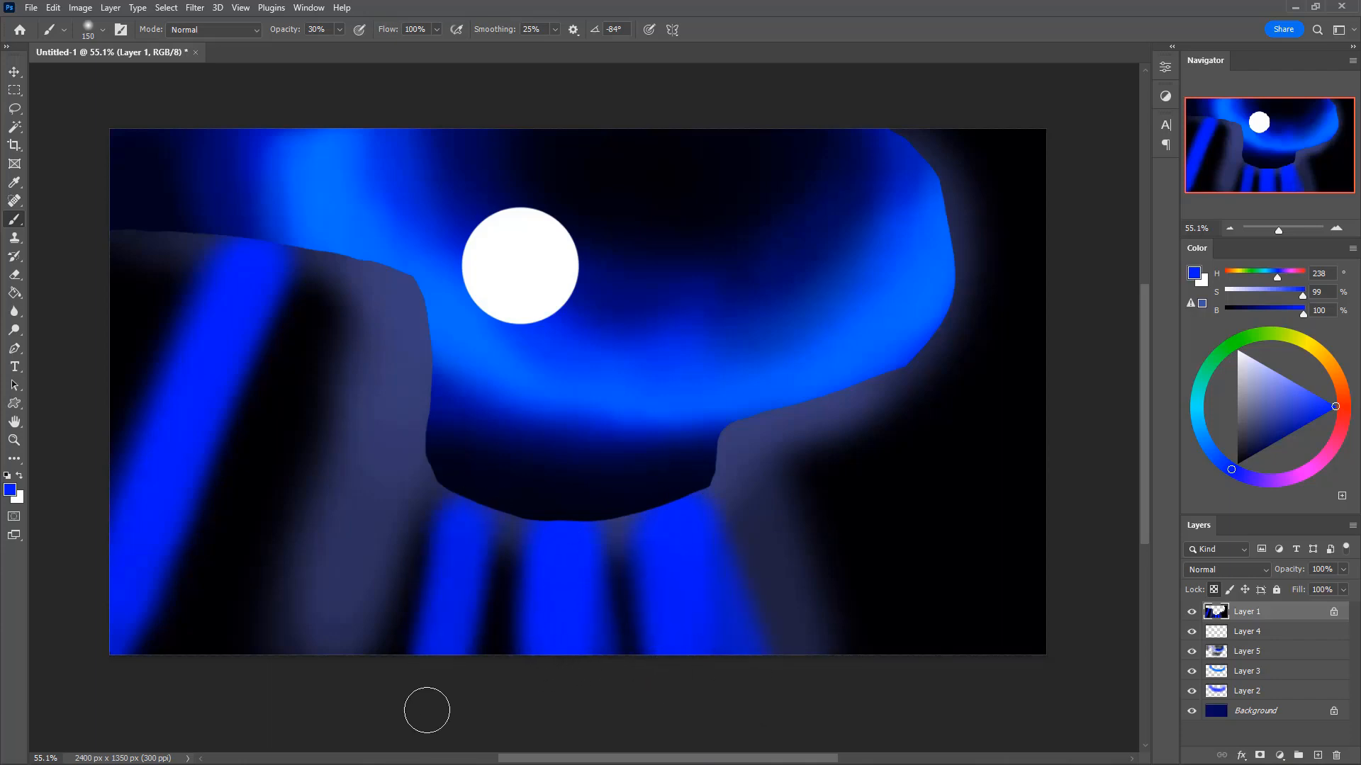
- Widen both sides of the far-left diagonal bright-blue streak with a 150 px soft brush
drag(262, 316, 215, 427)
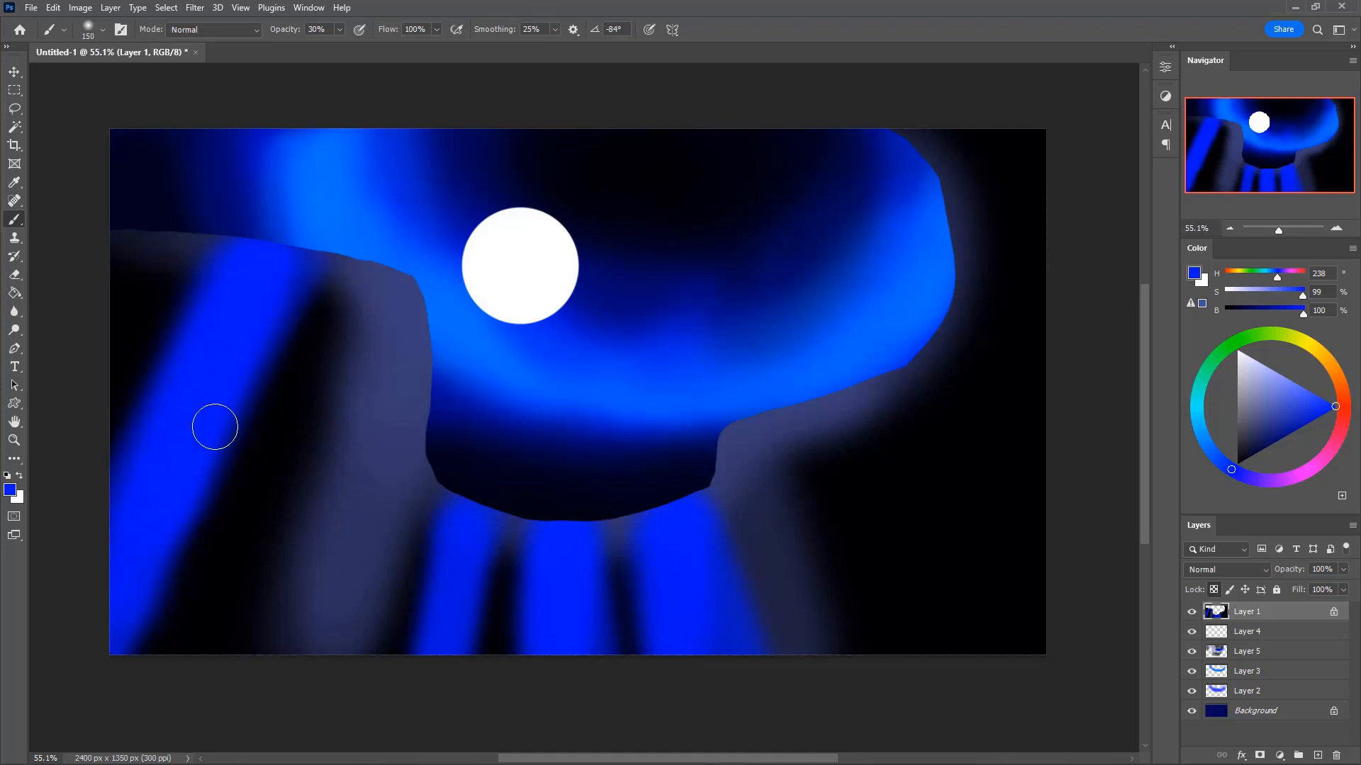
drag(301, 301, 251, 422)
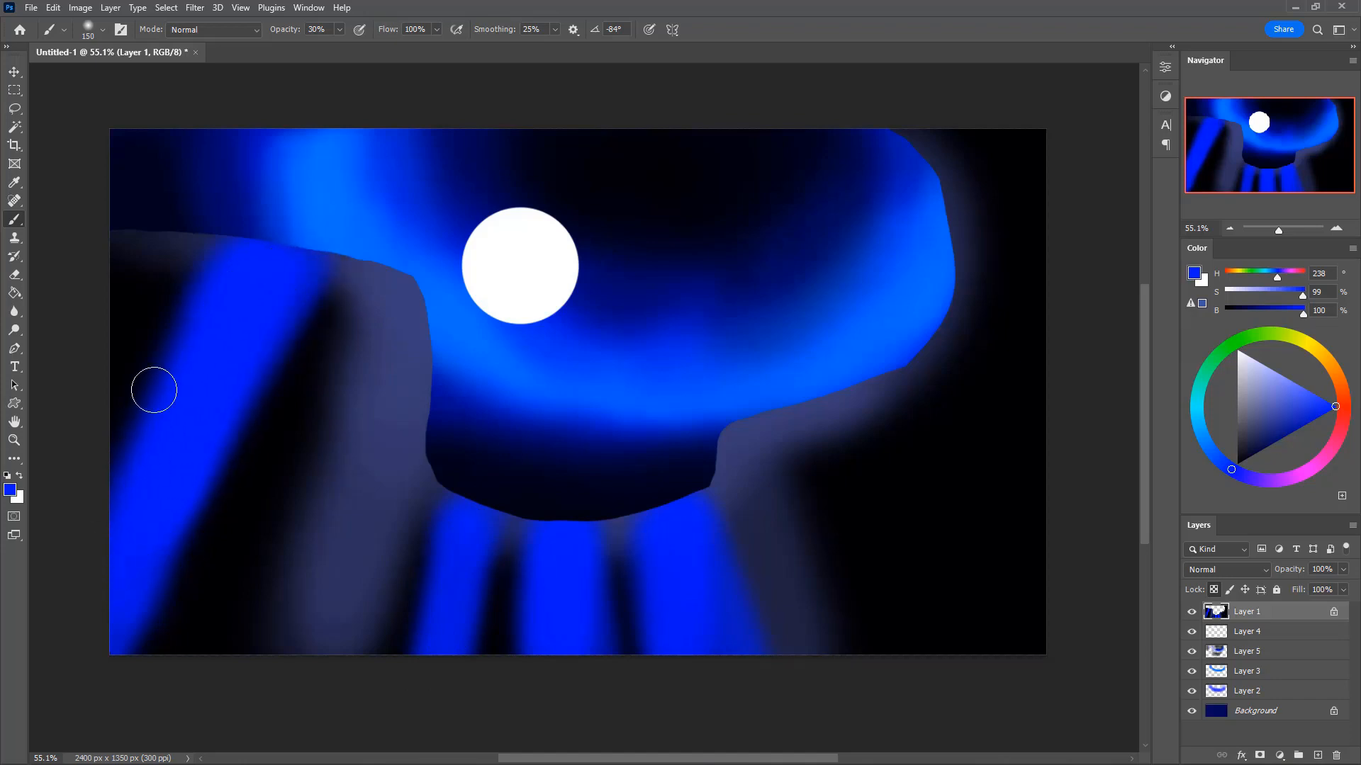
drag(154, 390, 131, 453)
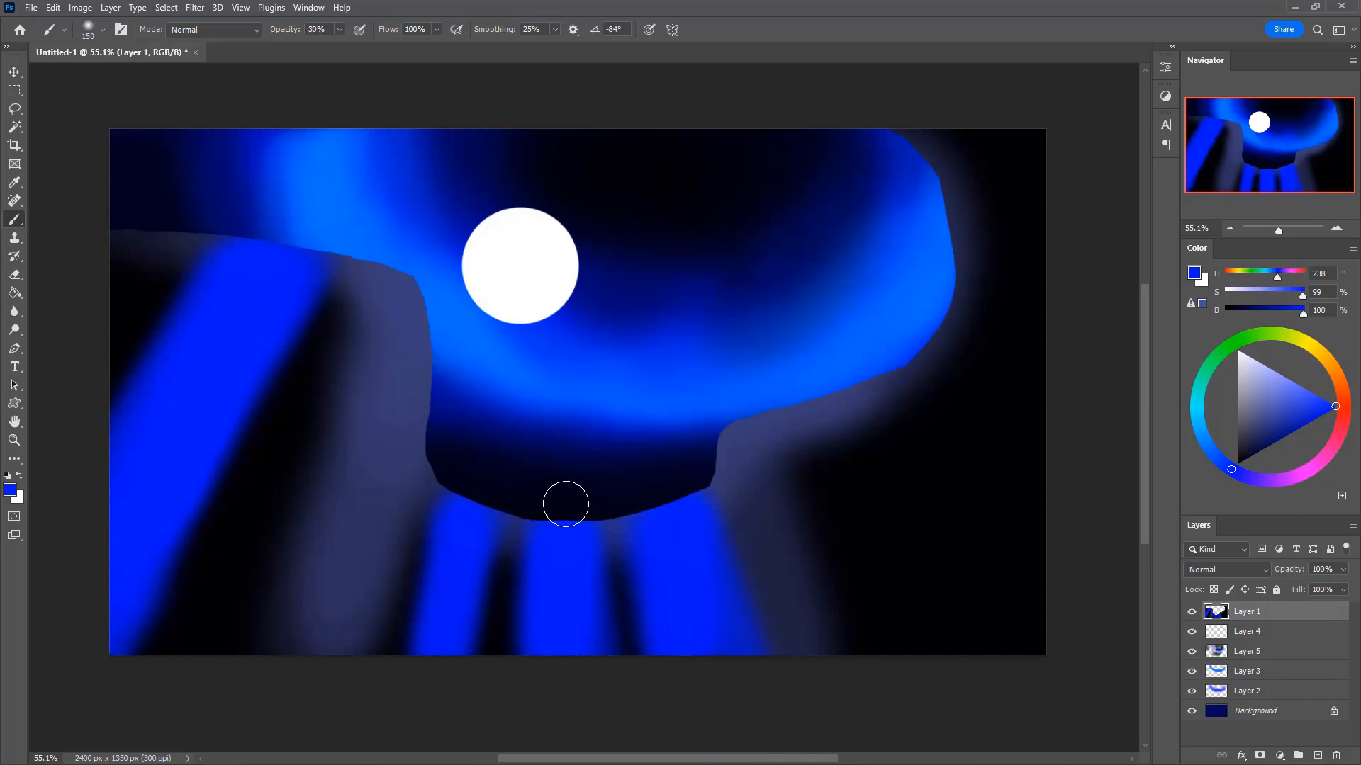
- Erase two rounded notches above the middle and right streaks with a 90 px eraser, and sample the muted blue for painting
key(e)
mouse_move(550, 531)
mouse_down()
mouse_move(599, 506)
mouse_move(570, 531)
mouse_move(540, 527)
mouse_move(688, 474)
mouse_up()
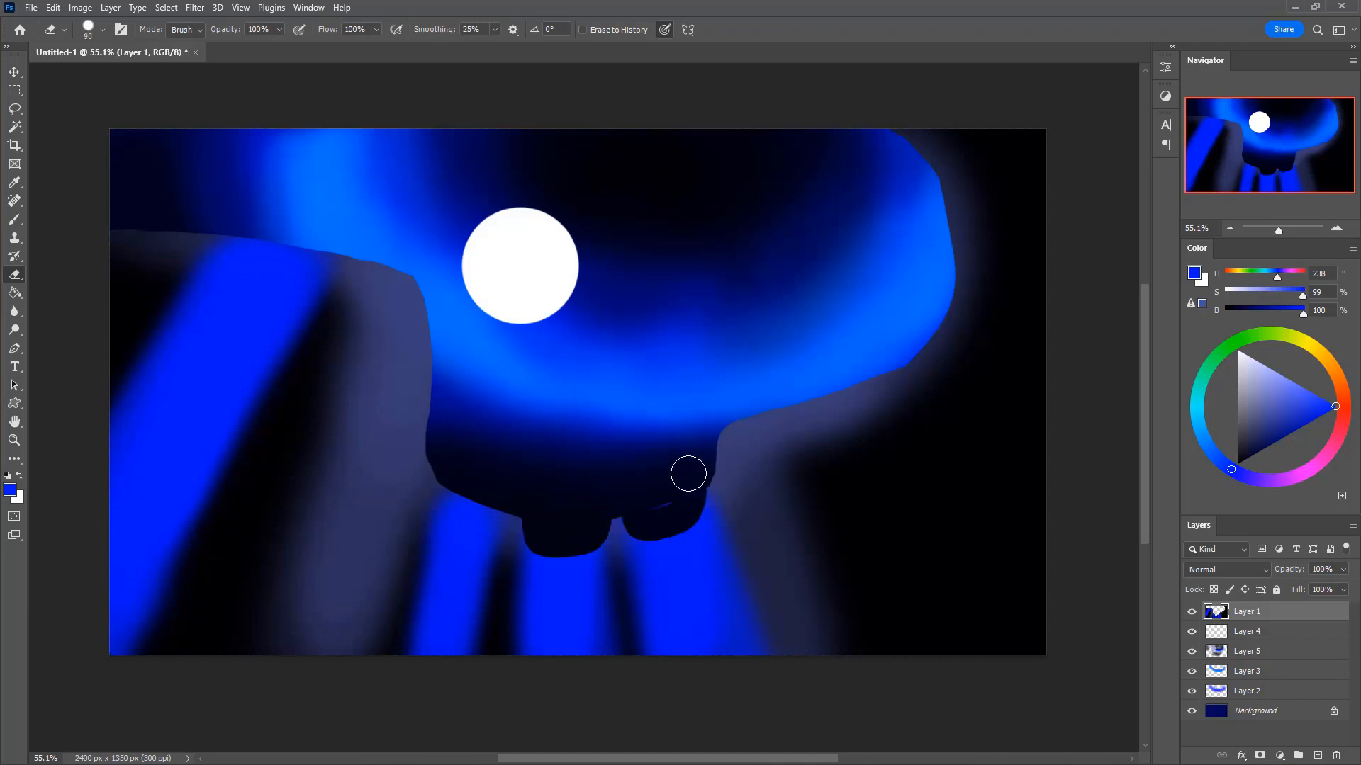
key(b)
alt+click(521, 530)
drag(535, 508, 476, 671)
key(ctrl+z)
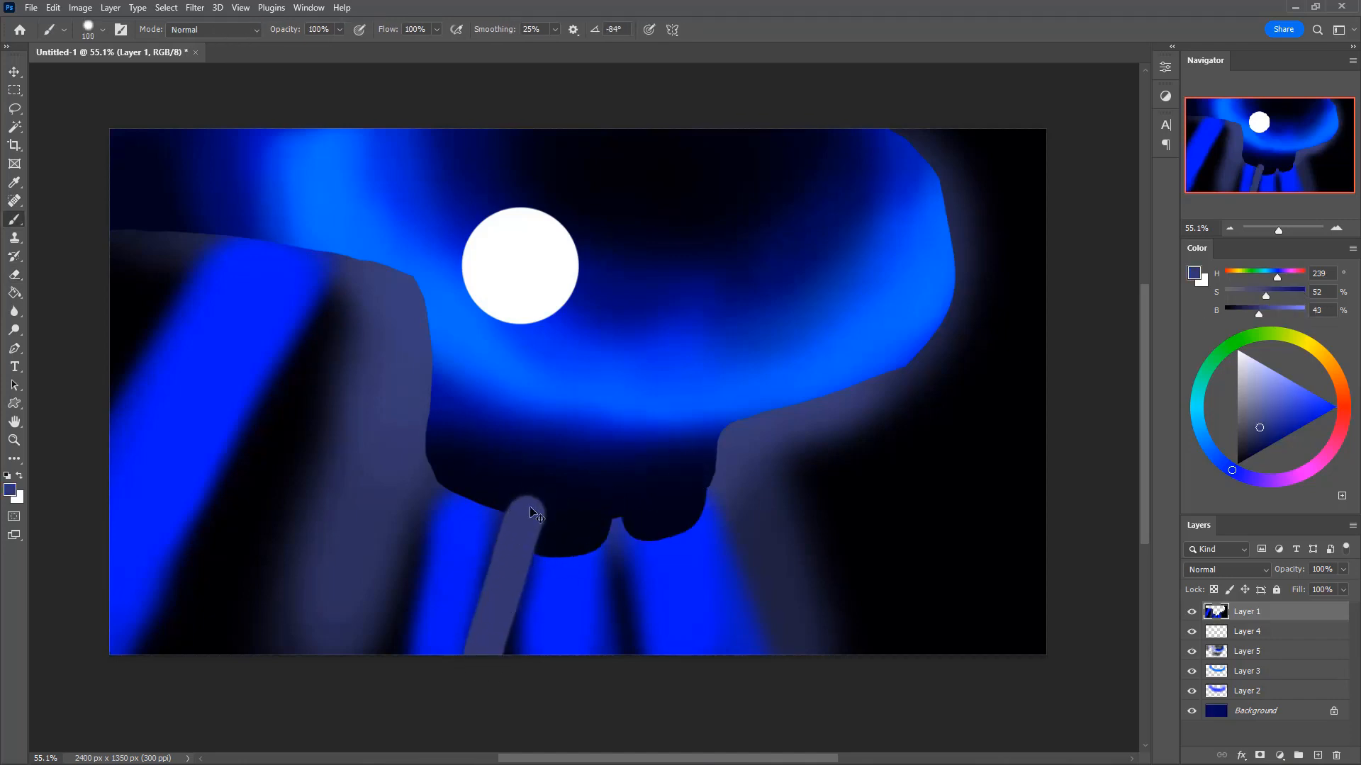
key(ctrl+z)
key(3)
mouse_move(525, 512)
mouse_down()
mouse_move(499, 622)
mouse_move(526, 506)
mouse_move(499, 613)
mouse_move(513, 562)
mouse_up()
key(ctrl+z)
key(ctrl+z)
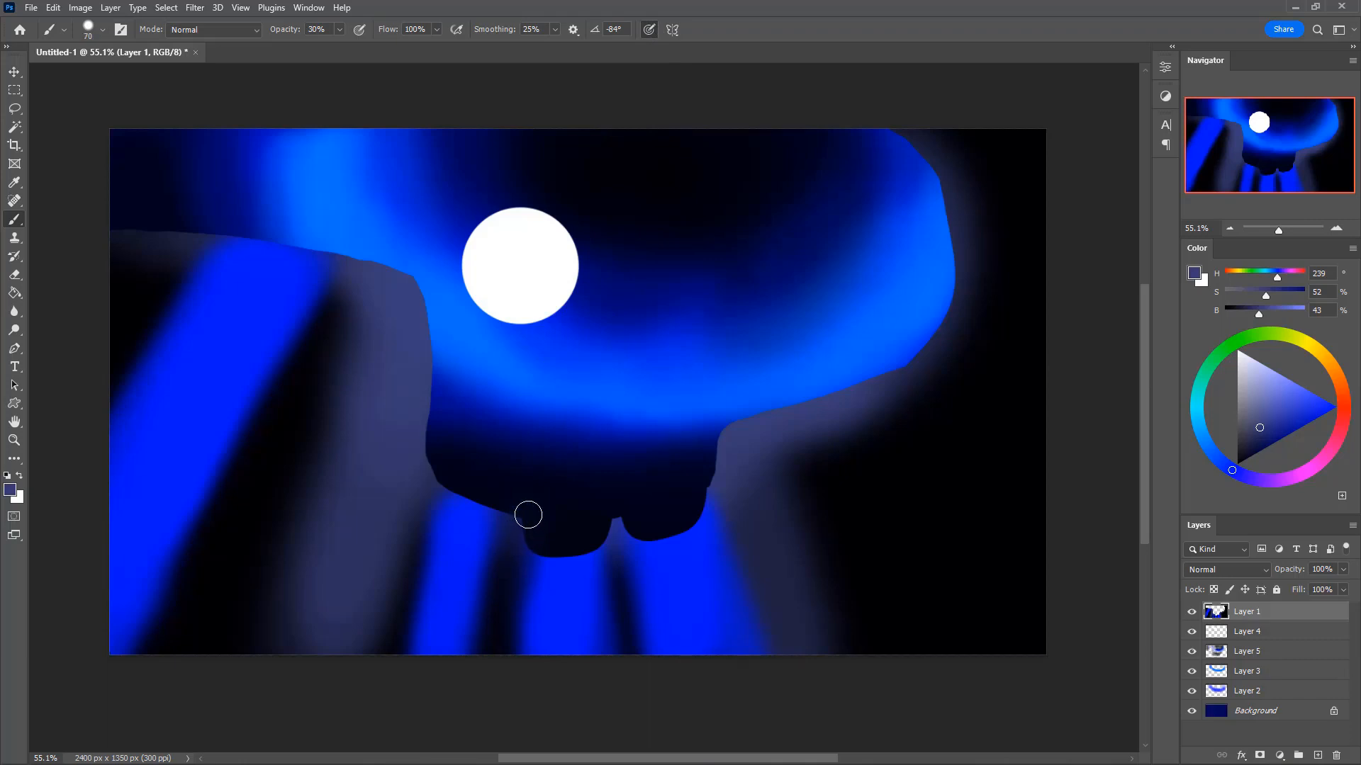
drag(522, 525, 501, 639)
key(ctrl+z)
drag(525, 508, 496, 648)
key(ctrl+z)
- Paint a narrow muted-blue (H 239, S 52, B 43) post between the left and middle bright-blue streaks with a 70 px brush
drag(528, 509, 494, 667)
mouse_move(527, 509)
mouse_down()
mouse_move(480, 718)
mouse_move(524, 510)
mouse_move(481, 706)
mouse_up()
key(0)
alt+click(485, 635)
mouse_move(478, 655)
mouse_down()
mouse_move(545, 545)
mouse_move(522, 586)
mouse_move(519, 540)
mouse_move(536, 517)
mouse_move(498, 659)
mouse_up()
key(ctrl+z)
alt+click(519, 542)
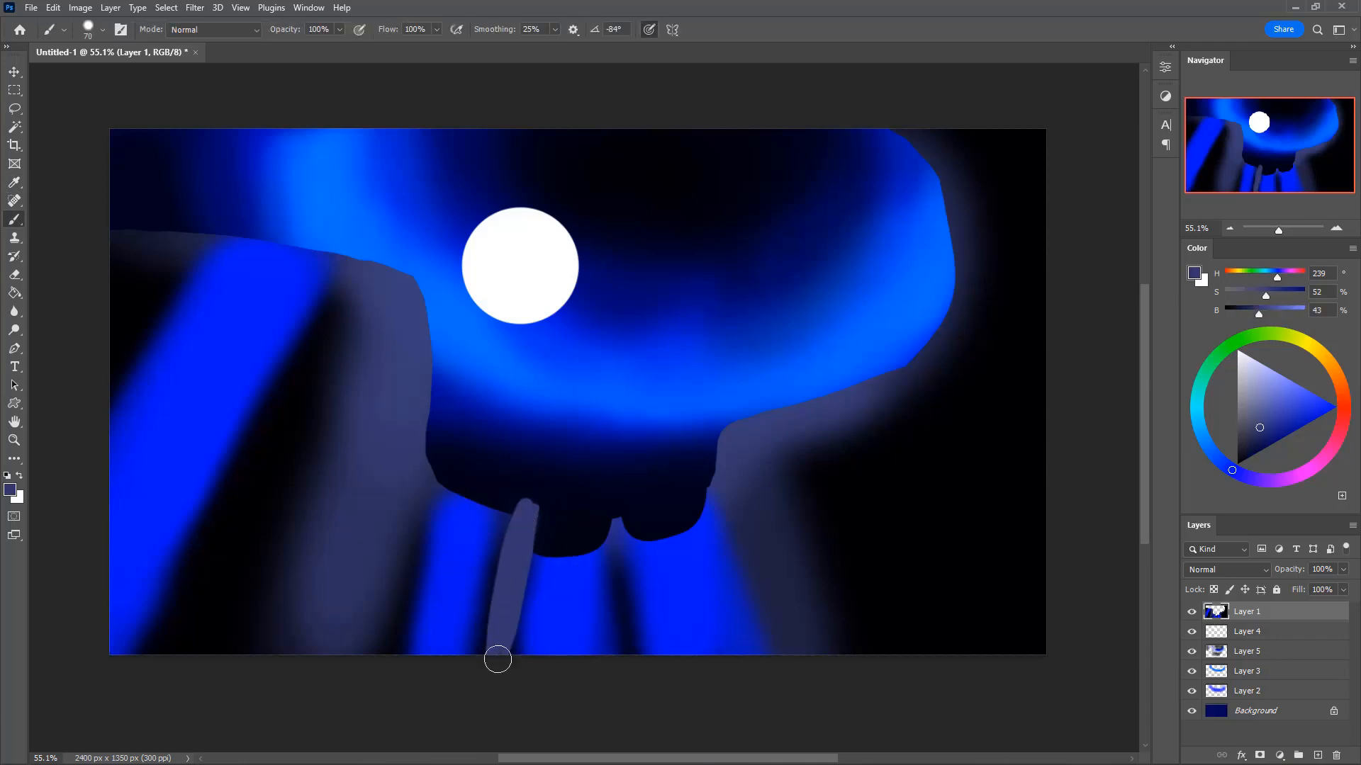
- Paint two more muted-blue posts, one between the middle and right streaks and one along the right streak's outer edge, at 100% opacity
drag(614, 506, 630, 691)
mouse_move(715, 475)
mouse_down()
mouse_move(800, 713)
mouse_move(730, 483)
mouse_move(732, 504)
mouse_move(708, 457)
mouse_move(746, 429)
mouse_move(721, 445)
mouse_move(761, 663)
mouse_up()
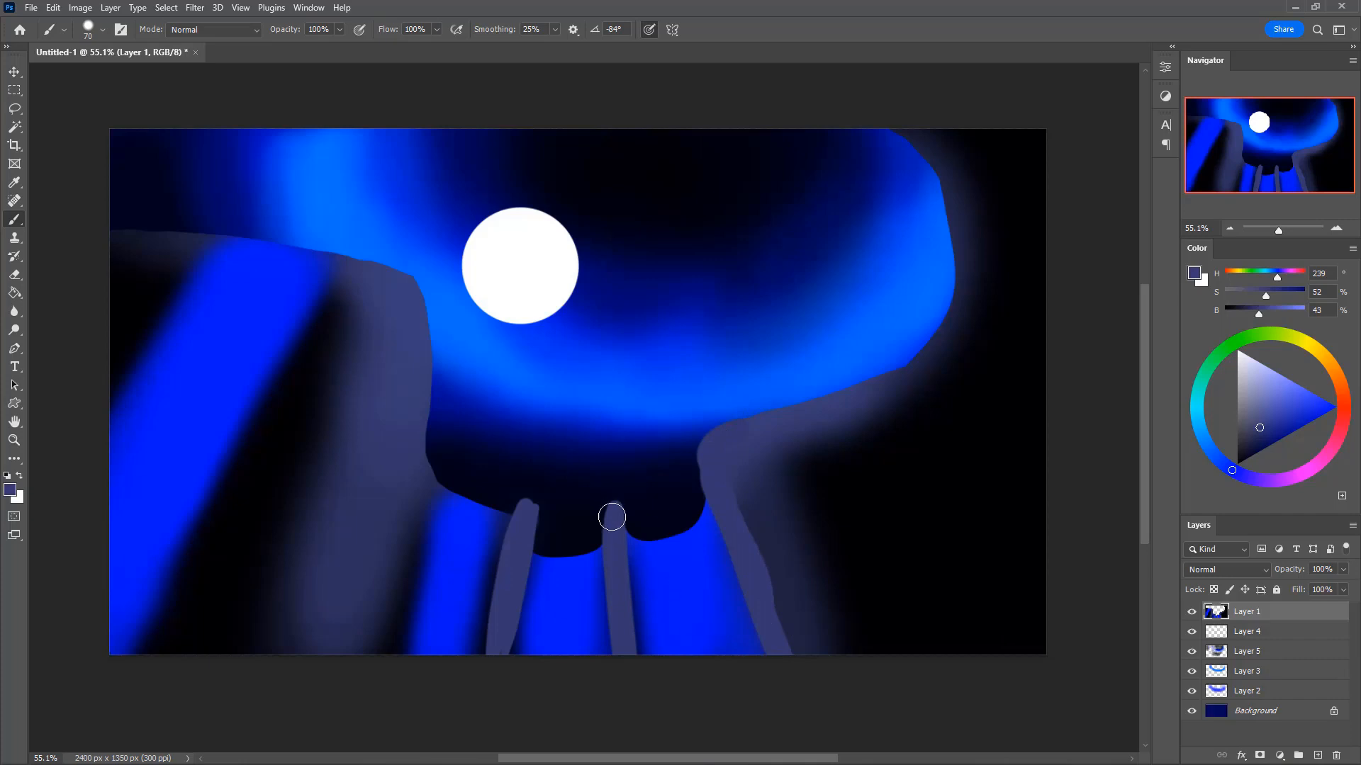
drag(612, 517, 623, 588)
- Fill the dark gaps beside the two inner posts with bright blue (H 238, S 99, B 96), and trim the right streak's upper edge with a 50 px eraser
alt+click(563, 575)
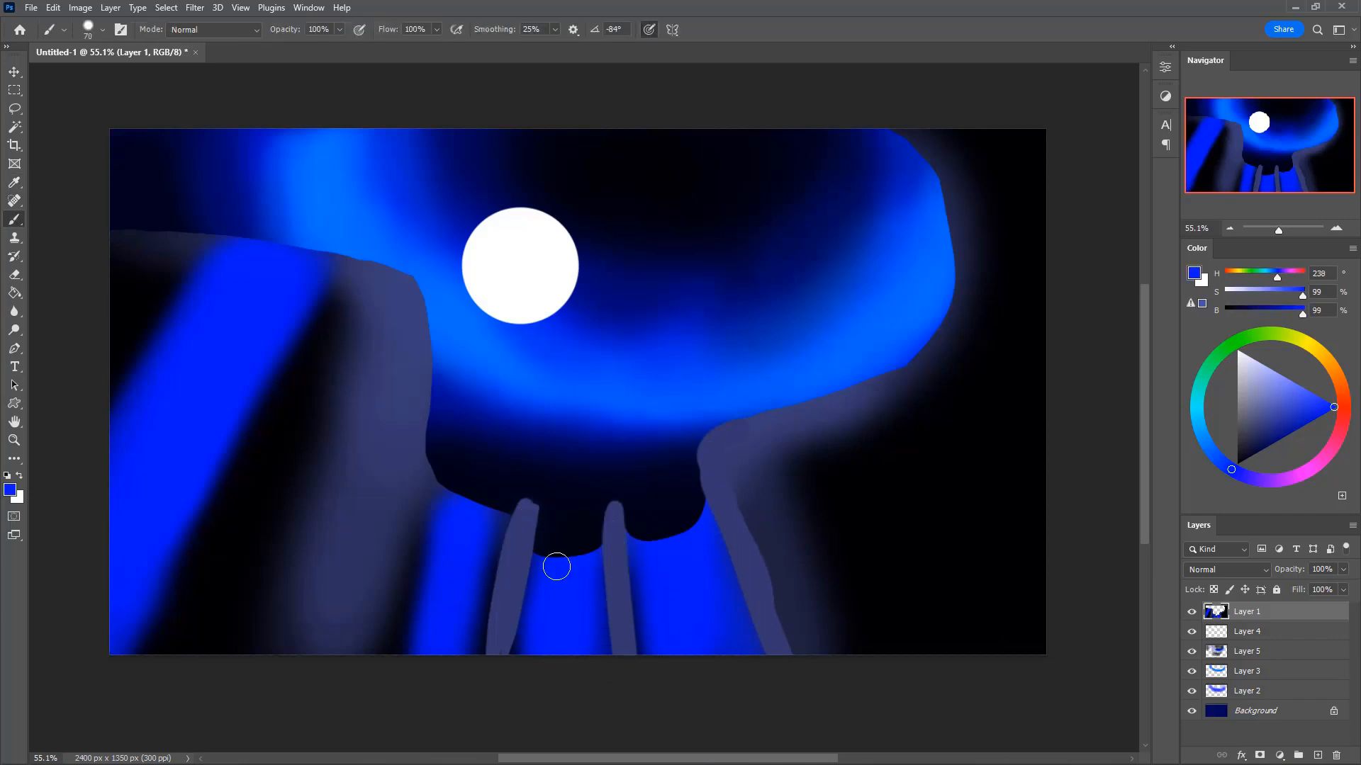
mouse_move(537, 555)
mouse_down()
mouse_move(597, 552)
mouse_move(527, 605)
mouse_move(515, 651)
mouse_up()
drag(593, 562, 603, 651)
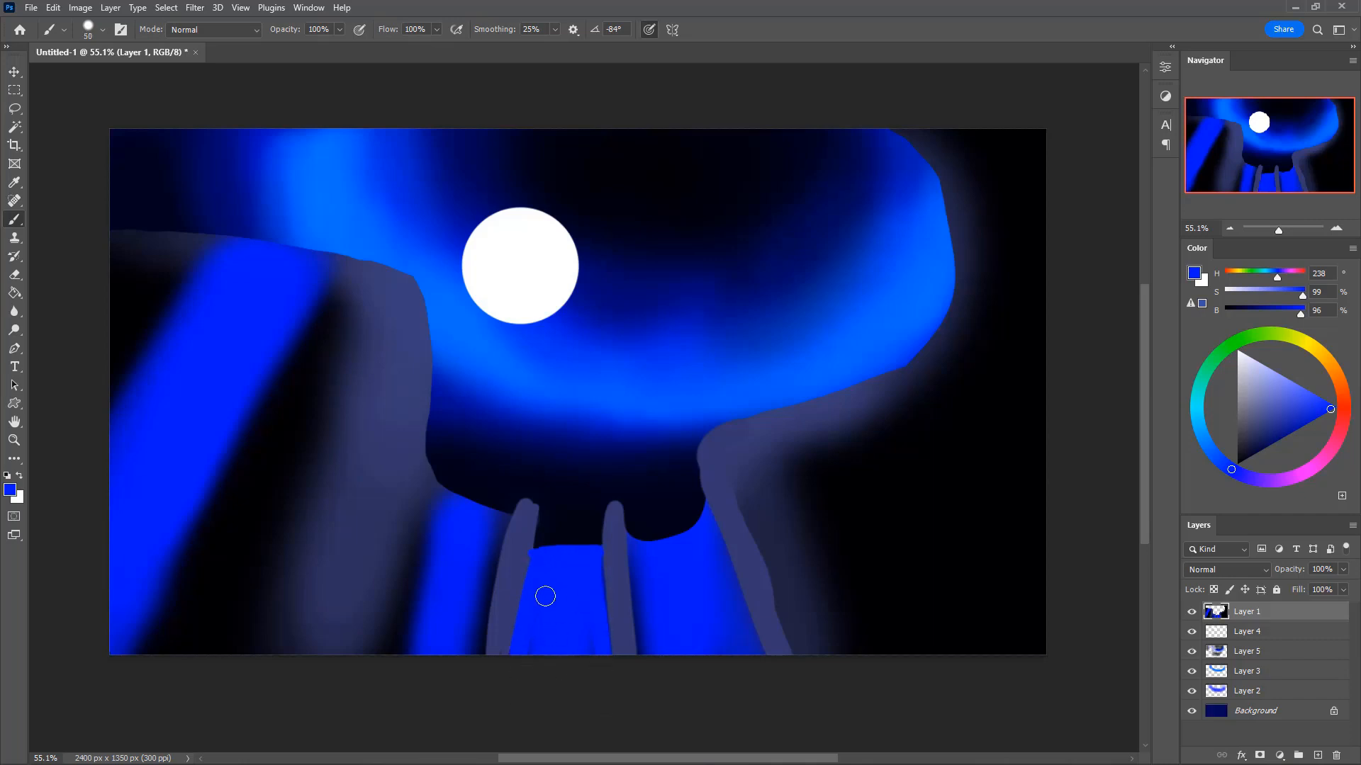
drag(641, 571, 657, 680)
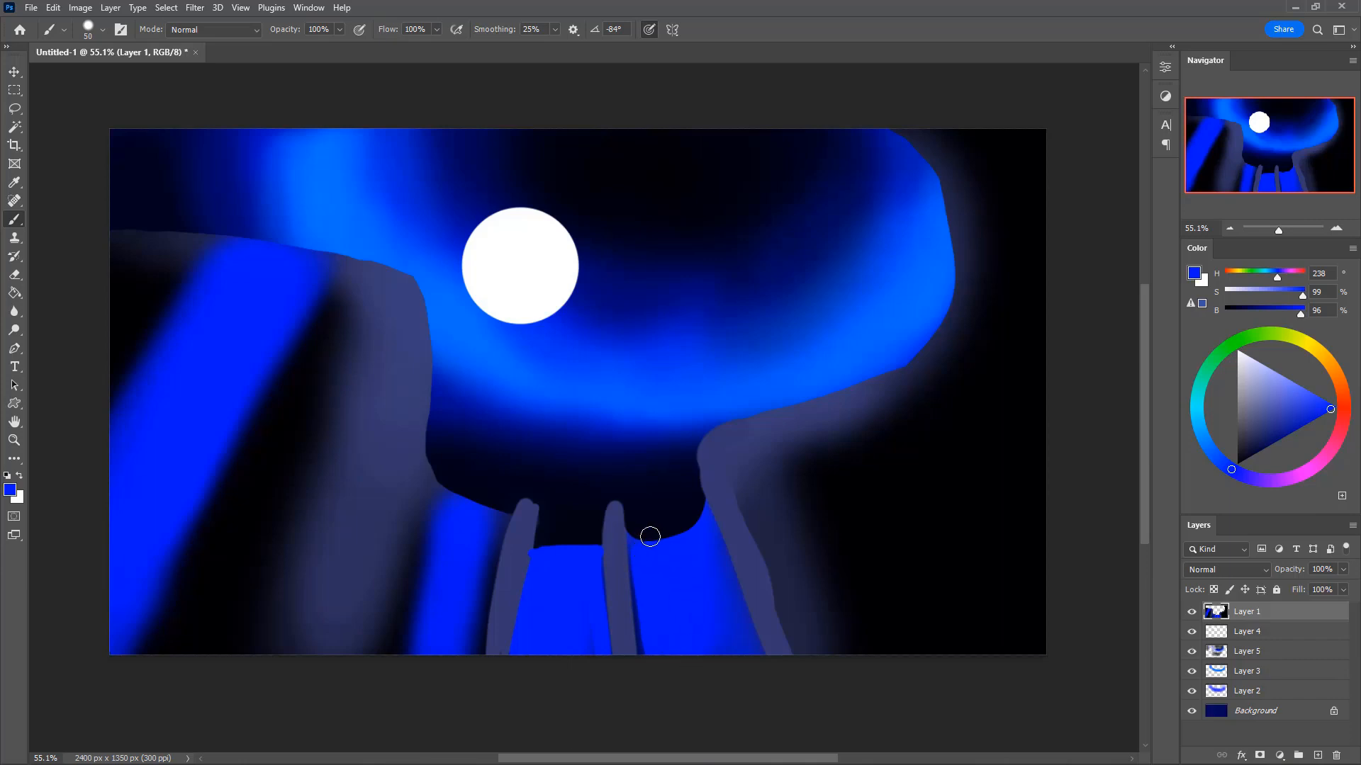
key(e)
drag(632, 536, 685, 523)
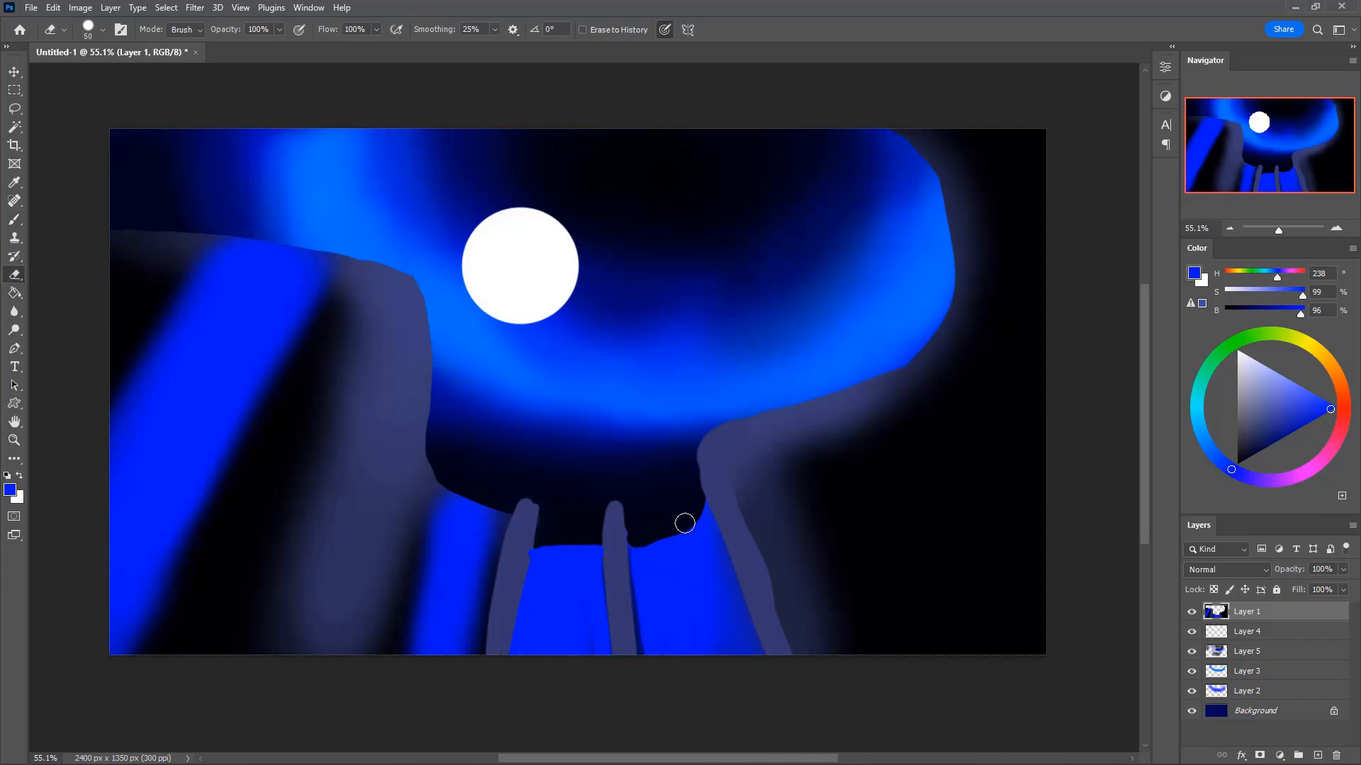
- Refine the inner posts with muted blue (H 239, S 52, B 43), and paint another post along the left streak's outer edge with a 70 px brush
key(b)
alt+click(607, 531)
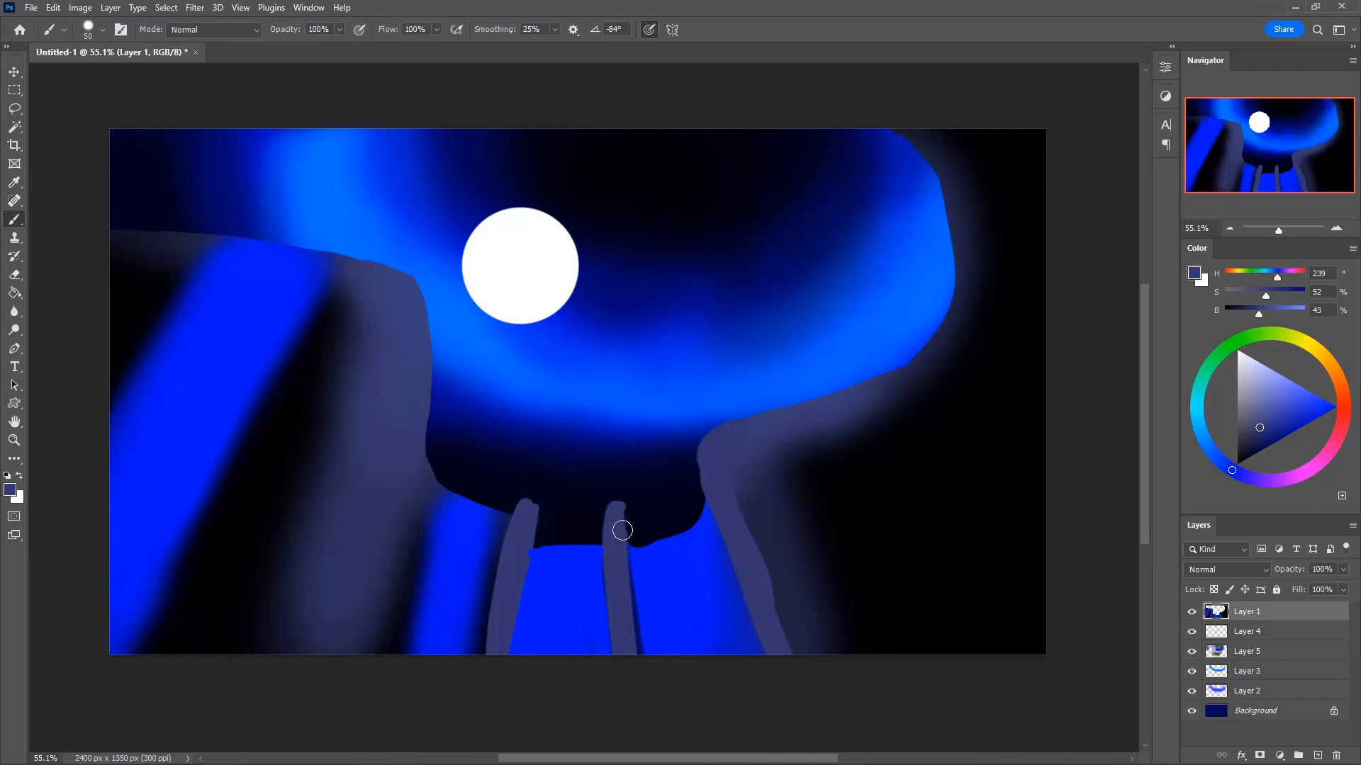
mouse_move(534, 525)
mouse_down()
mouse_move(517, 657)
mouse_move(526, 518)
mouse_up()
key(bracketright)
mouse_move(437, 476)
mouse_down()
mouse_move(395, 629)
mouse_move(440, 477)
mouse_move(422, 433)
mouse_move(378, 610)
mouse_move(424, 484)
mouse_move(380, 629)
mouse_move(424, 503)
mouse_move(358, 663)
mouse_up()
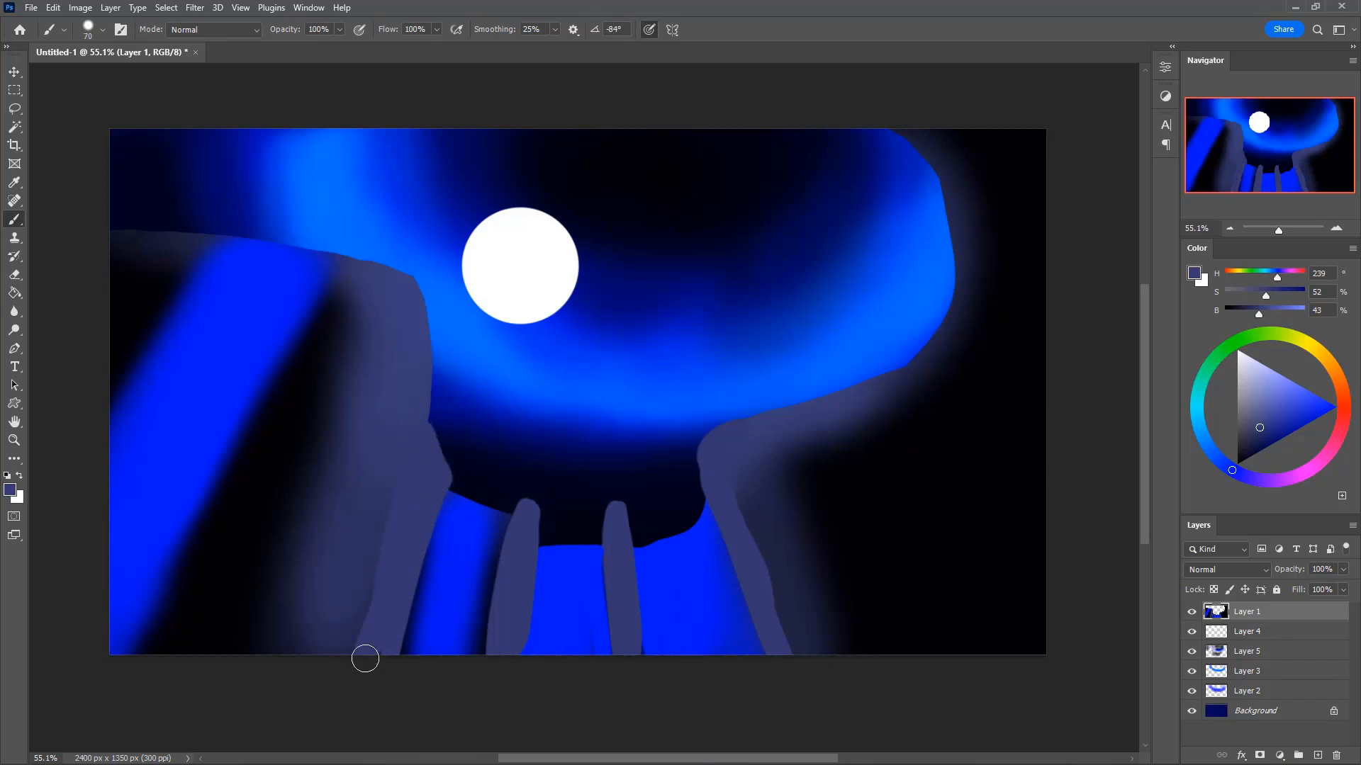
- Broaden the left muted-blue post outward into a thick pillar with a 100 px brush
key(bracketright)
key(bracketright)
key(bracketright)
drag(379, 546, 373, 547)
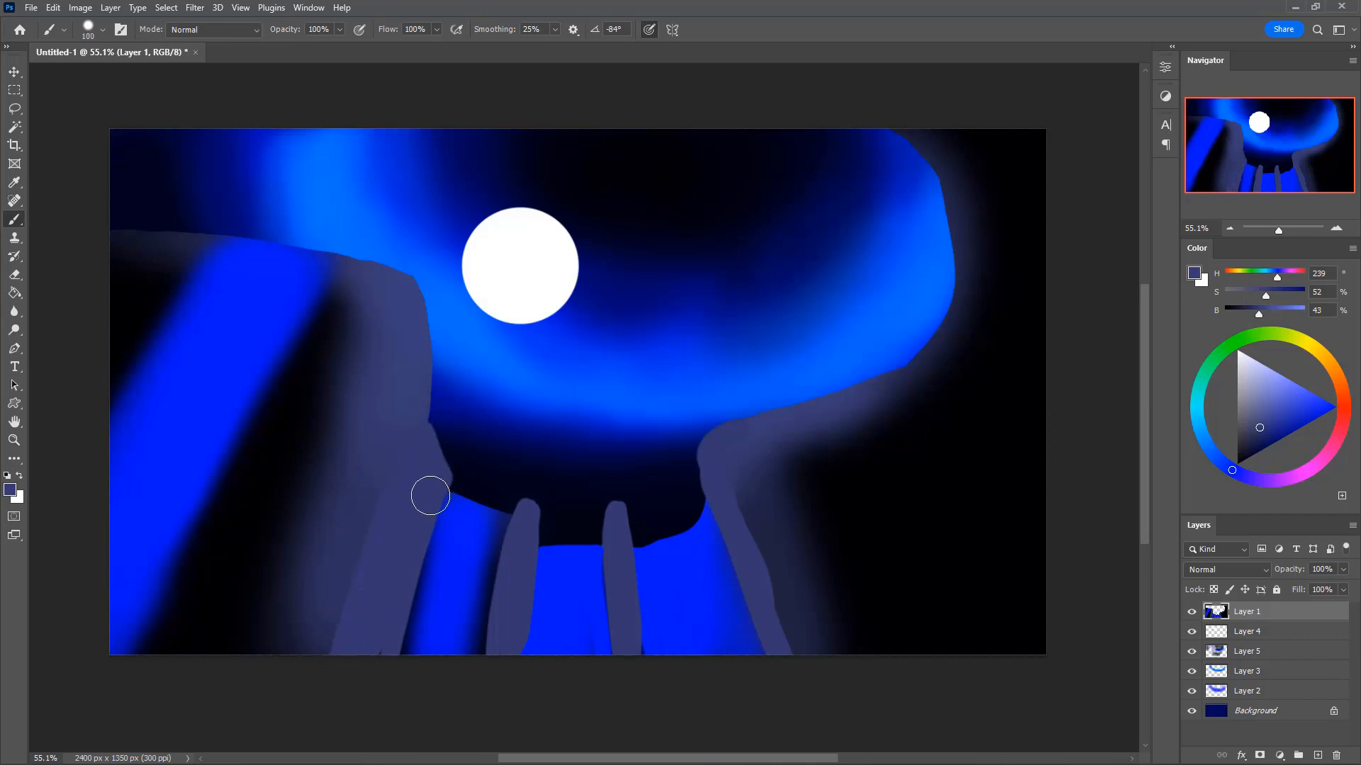
drag(343, 656, 383, 495)
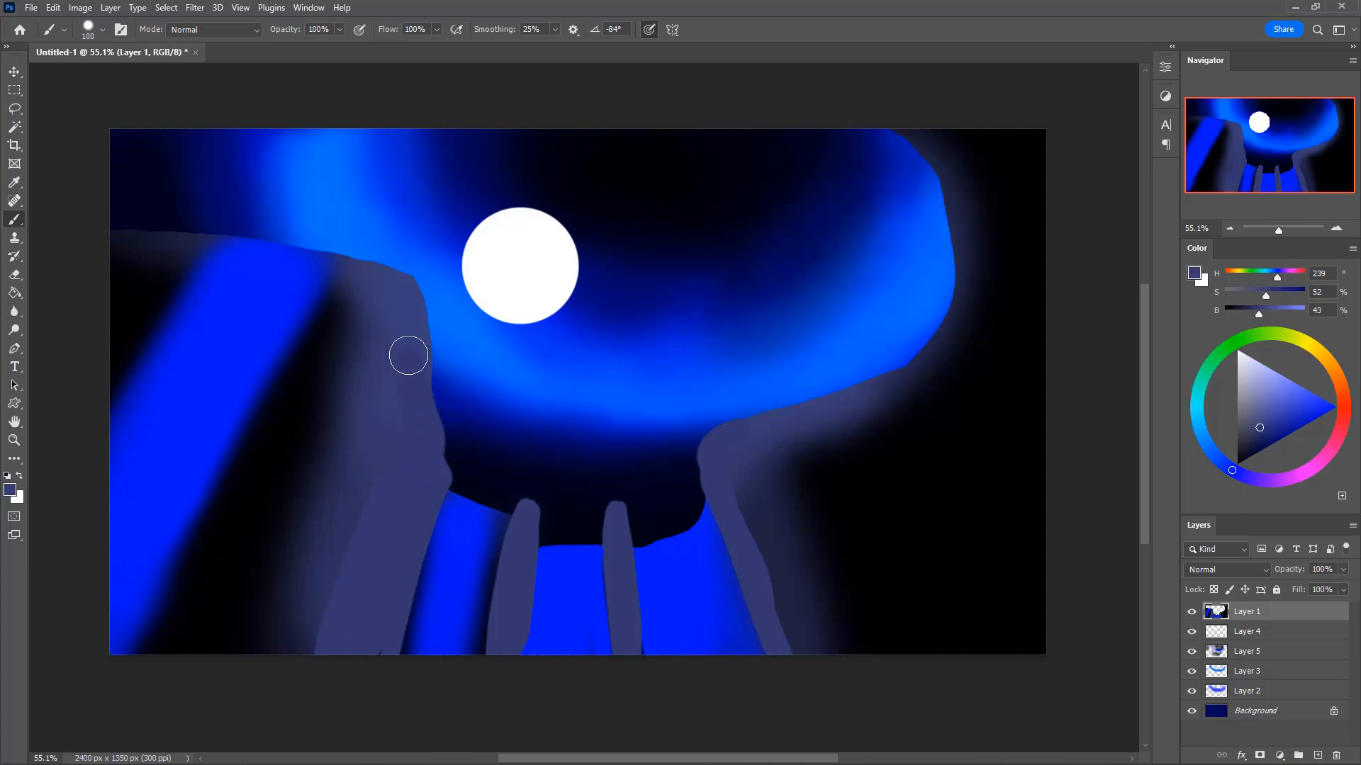
- Fill out the left pillar in solid muted blue along its inner and outer edges with a 90 px brush
key(bracketleft)
drag(333, 588, 308, 656)
drag(410, 294, 439, 481)
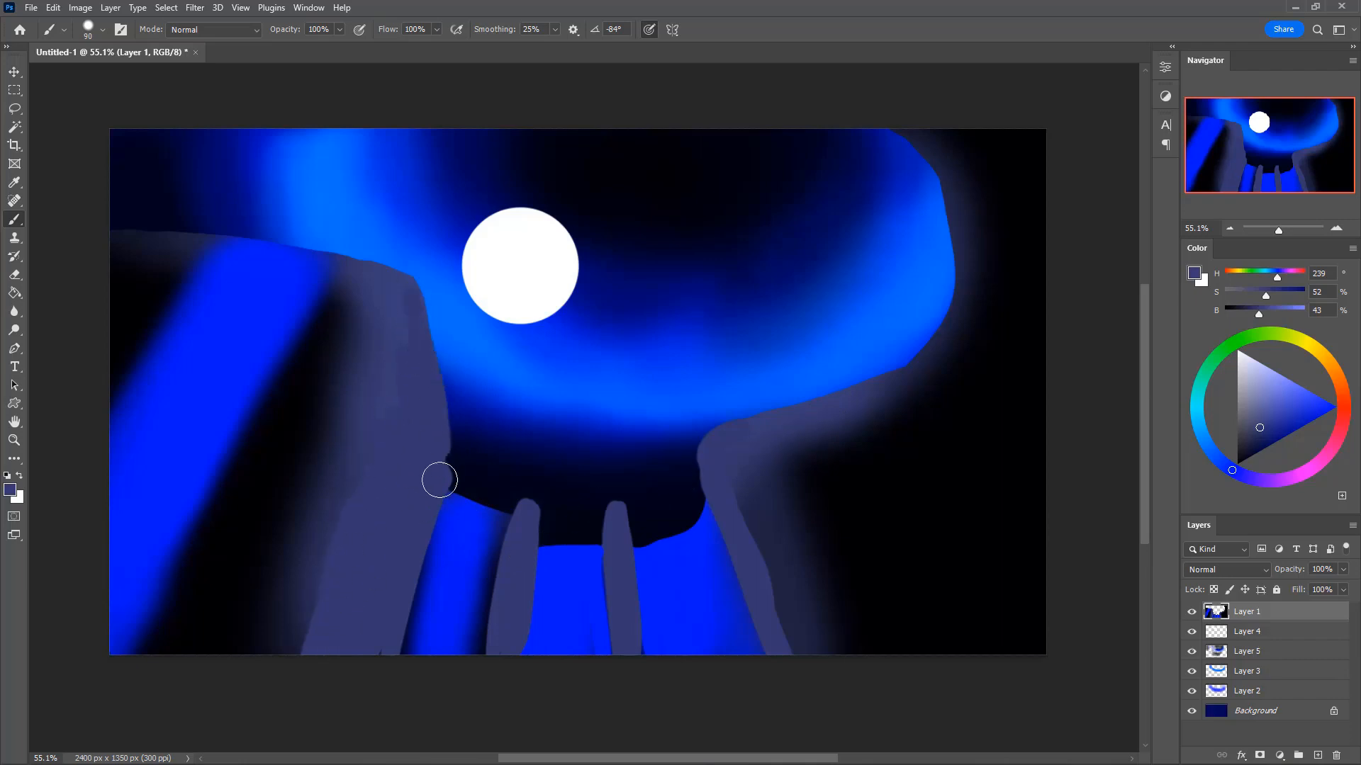
drag(351, 424, 280, 659)
drag(338, 447, 277, 674)
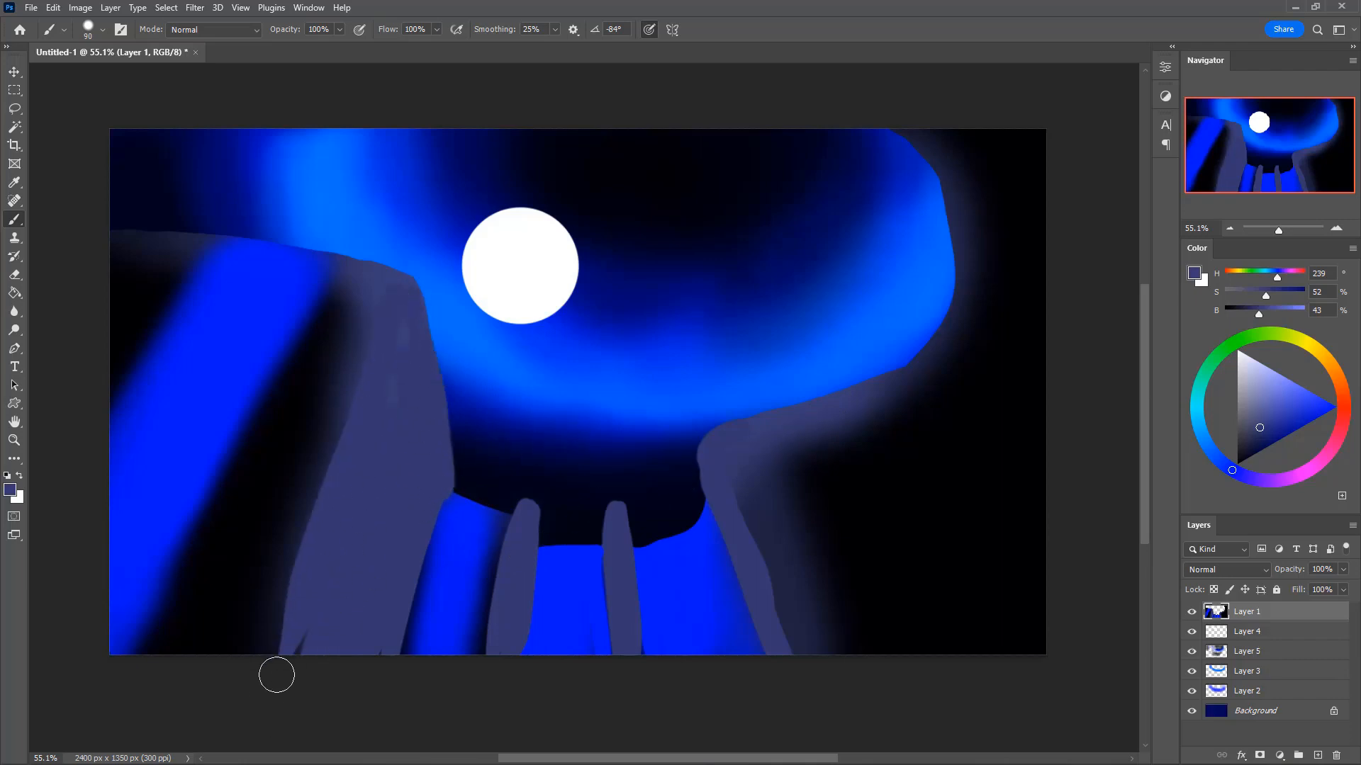
- Sharpen the left streak's outer edge with 45 px bright blue (H 238, S 97, B 89), and erase the bulge on the left pillar's inner edge
key(bracketleft)
alt+click(454, 504)
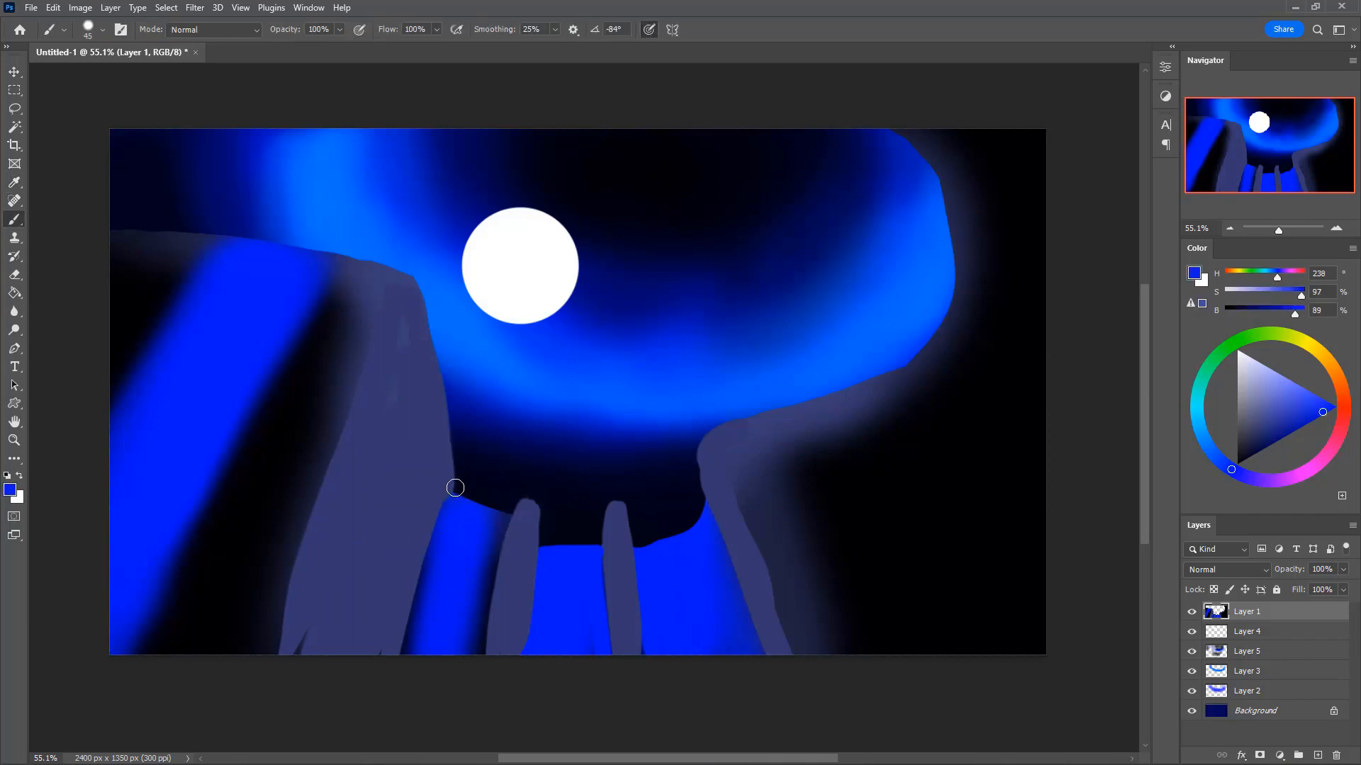
drag(456, 487, 411, 634)
key(e)
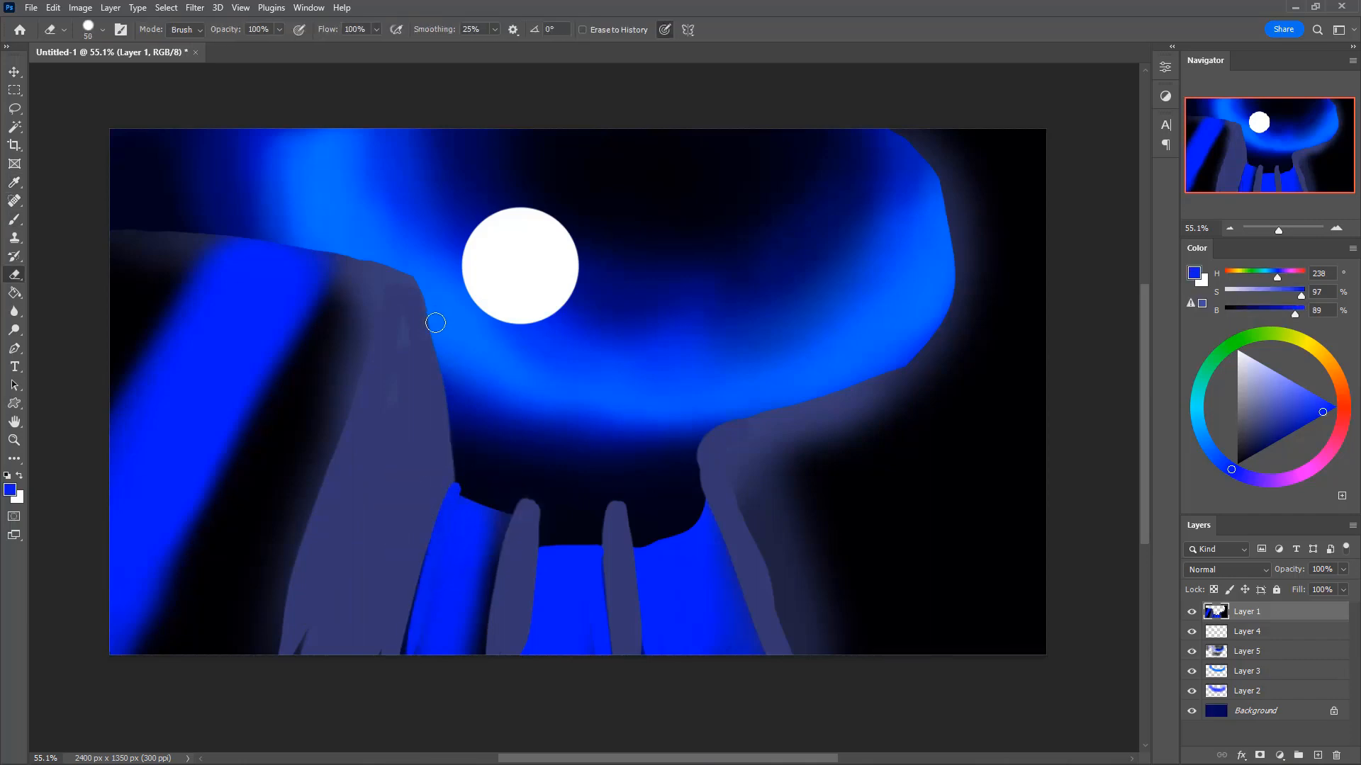
mouse_move(434, 313)
mouse_down()
mouse_move(432, 448)
mouse_move(446, 368)
mouse_move(429, 433)
mouse_move(463, 451)
mouse_up()
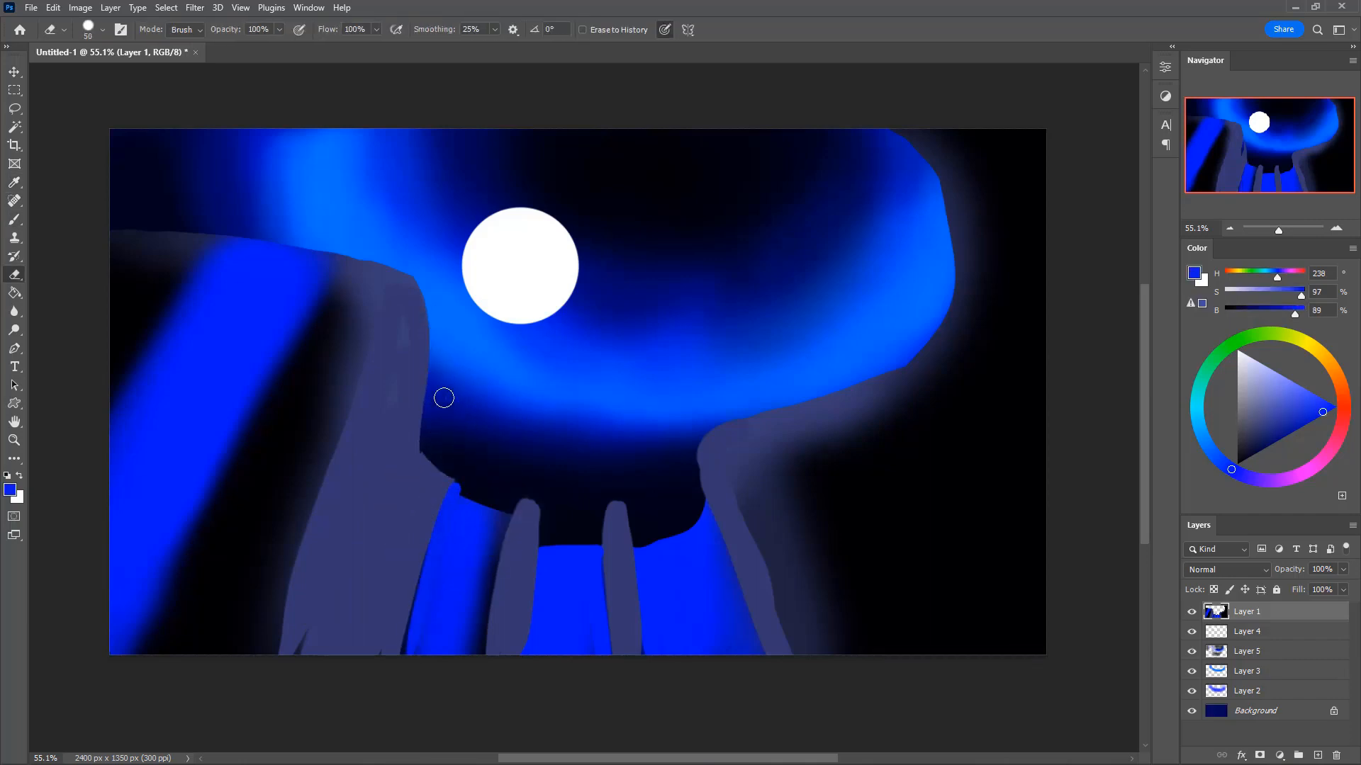
- Fill the left streak's top and inner edge with bright blue (H 238, S 98, B 95), and raise the middle streak's top edge
key(b)
alt+click(471, 504)
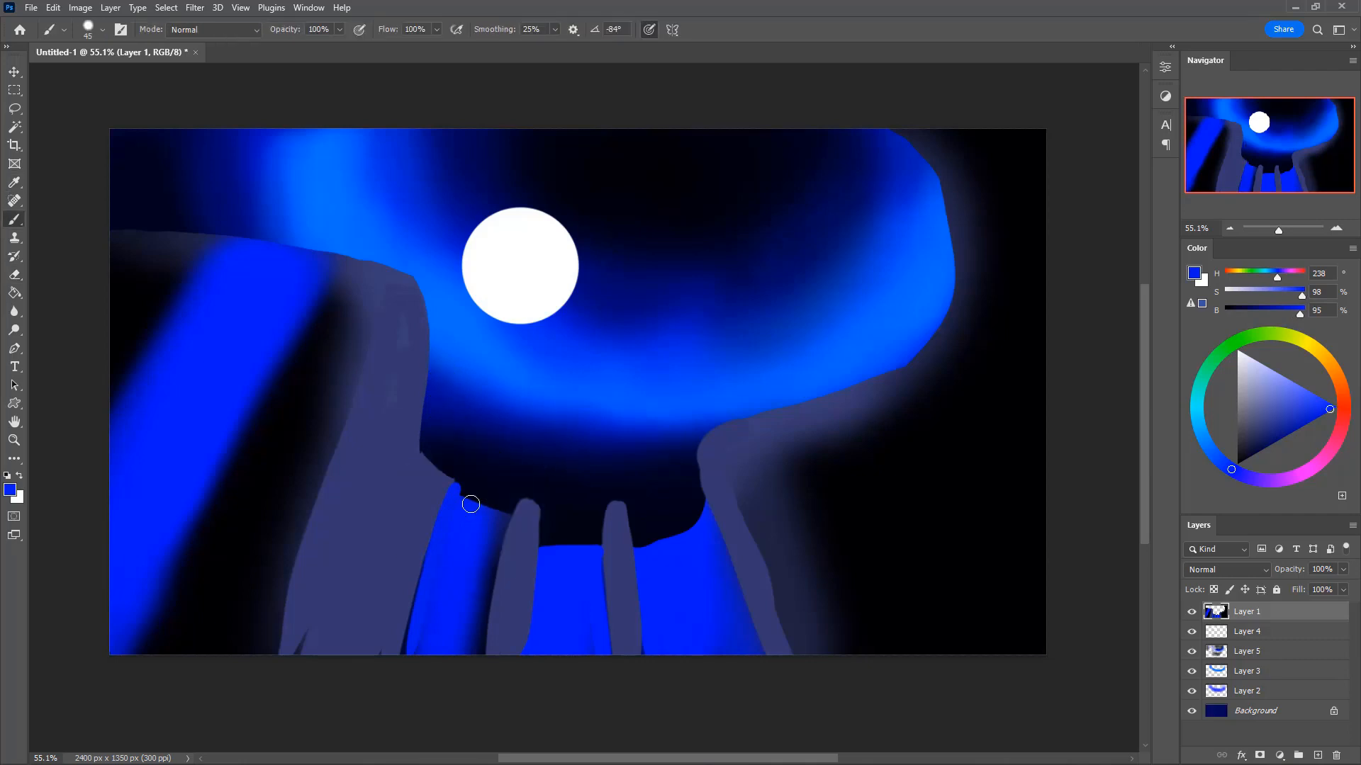
mouse_move(476, 495)
mouse_down()
mouse_move(477, 562)
mouse_move(470, 494)
mouse_move(475, 567)
mouse_move(491, 526)
mouse_move(491, 567)
mouse_up()
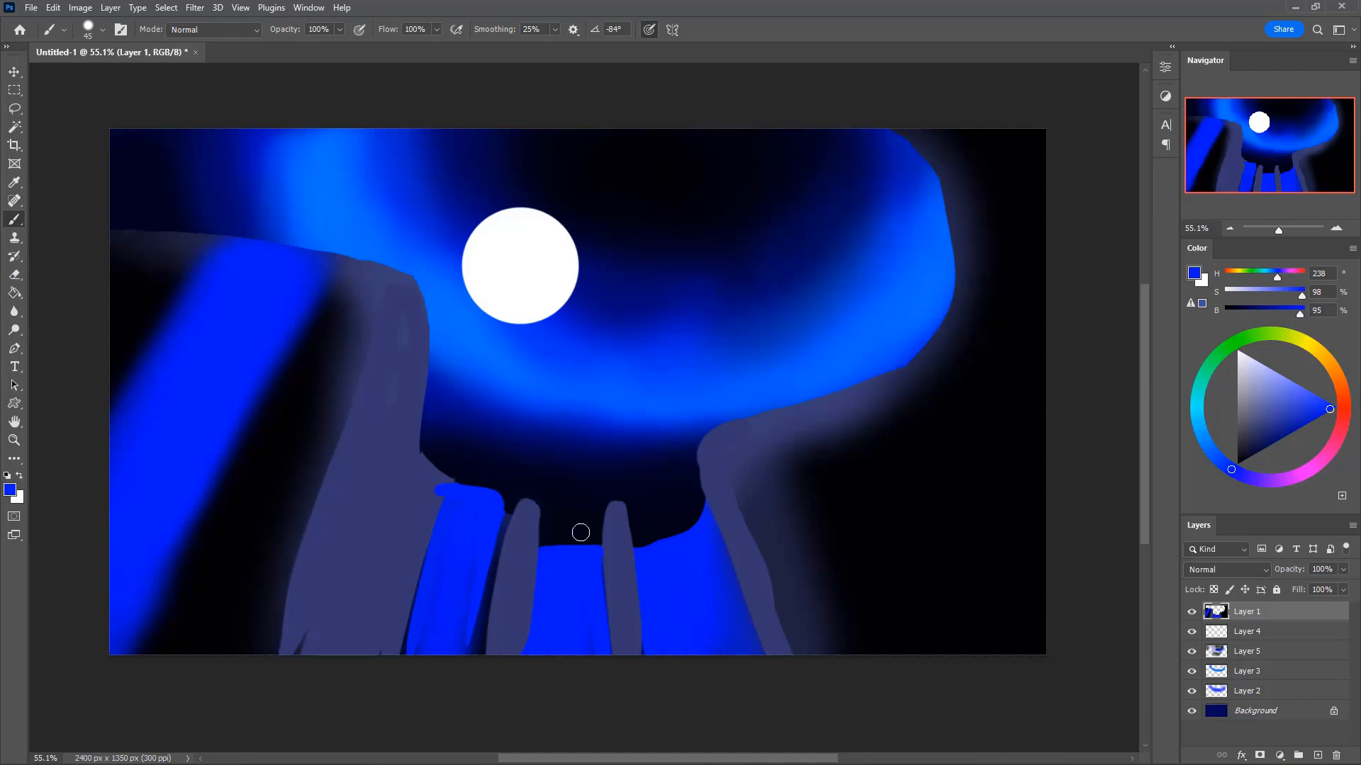
drag(552, 531, 592, 541)
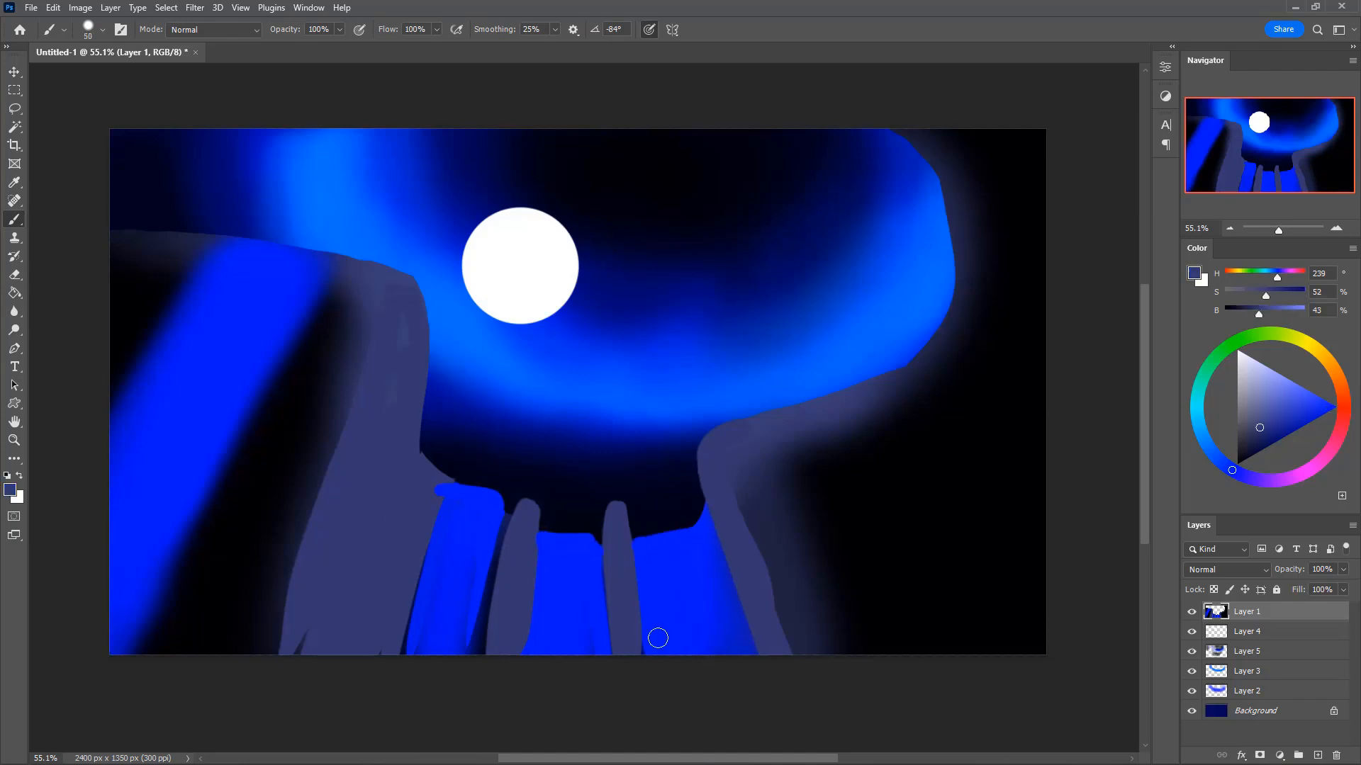
- Fill both side edges of the middle streak with bright blue (H 238, S 99, B 96) using a 50 px brush
alt+click(576, 547)
key(bracketright)
drag(576, 546, 606, 673)
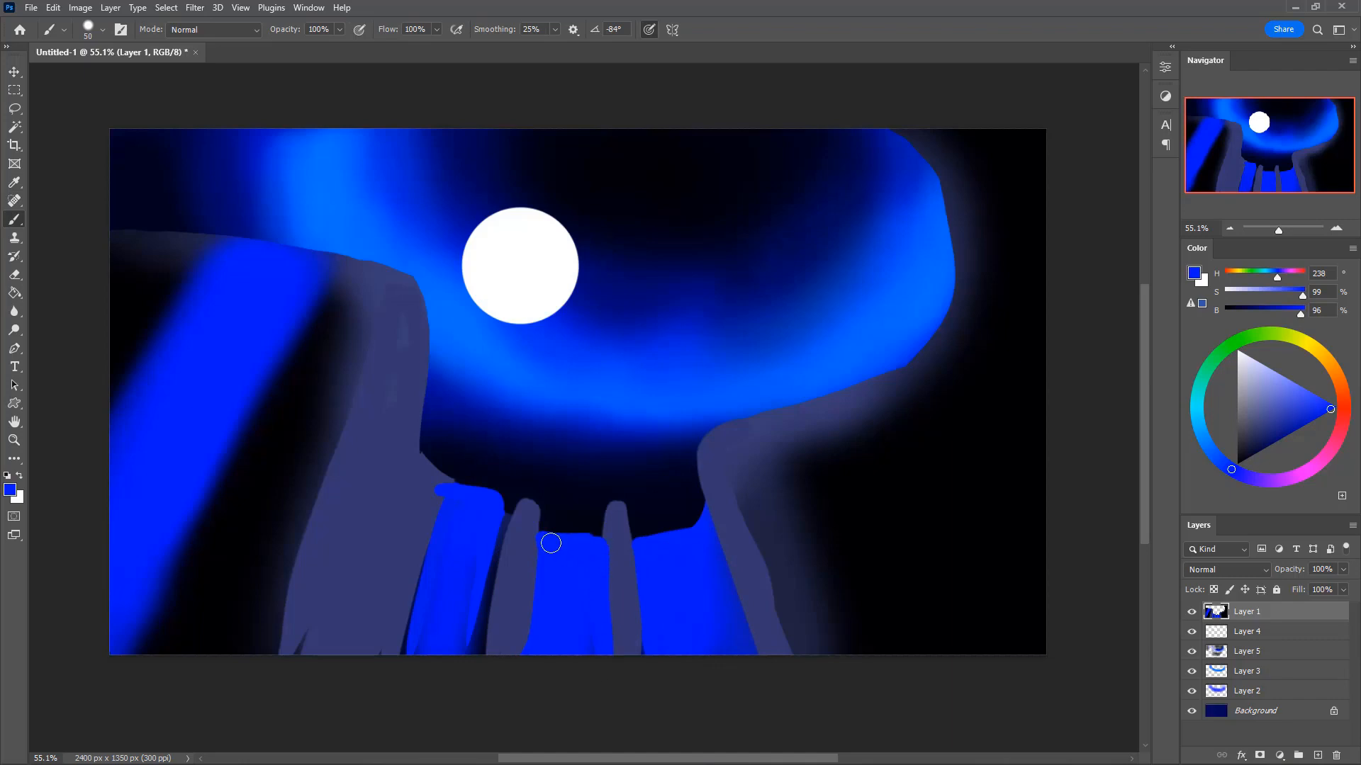
drag(550, 544, 523, 645)
- Erase the upper end of the far-left bright-blue streak, and darken the left pillar's outer edge with near-black (H 240, S 78, B 4)
key(i)
click(326, 320)
key(b)
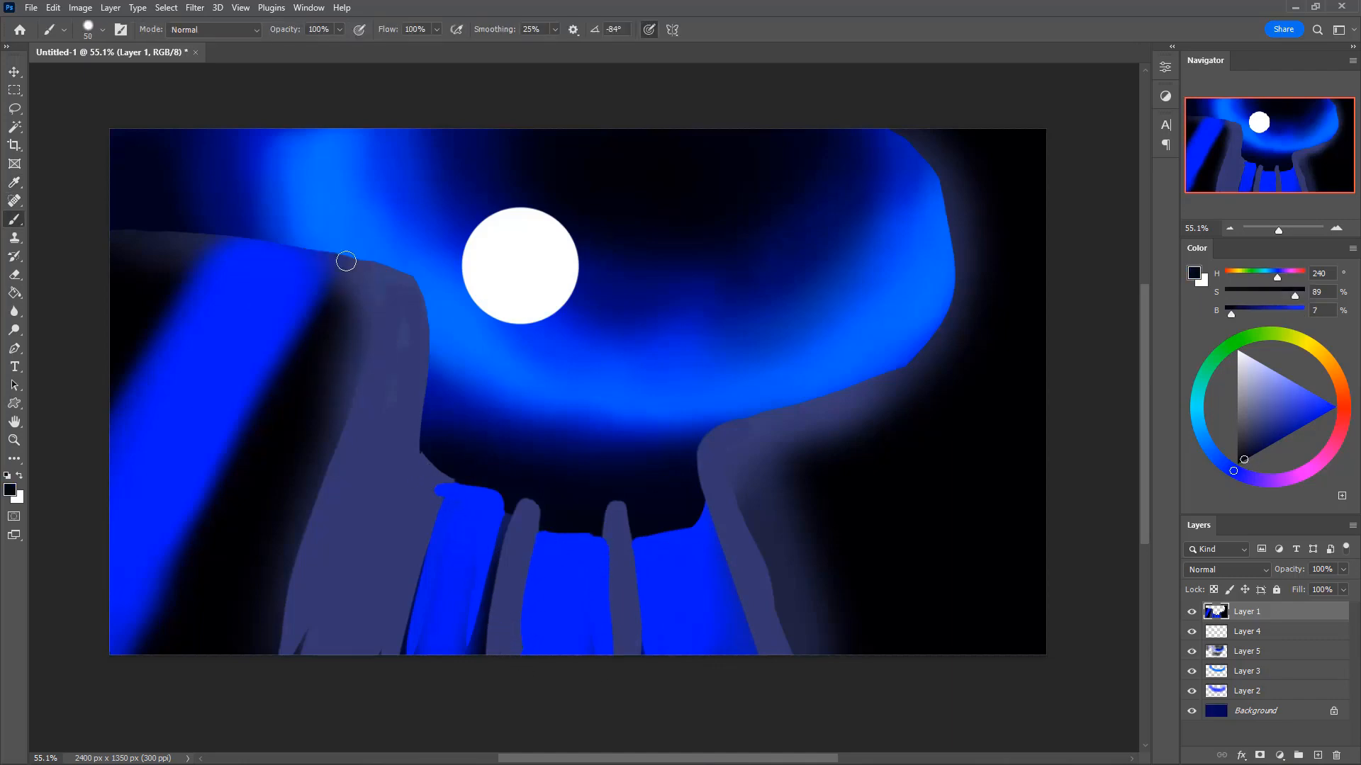
key(e)
mouse_move(319, 258)
mouse_down()
mouse_move(291, 308)
mouse_move(265, 289)
mouse_move(266, 245)
mouse_move(243, 235)
mouse_move(244, 270)
mouse_move(264, 247)
mouse_move(314, 256)
mouse_move(302, 280)
mouse_move(239, 295)
mouse_move(325, 244)
mouse_move(280, 384)
mouse_move(318, 341)
mouse_move(331, 287)
mouse_move(294, 391)
mouse_up()
key(b)
alt+click(317, 340)
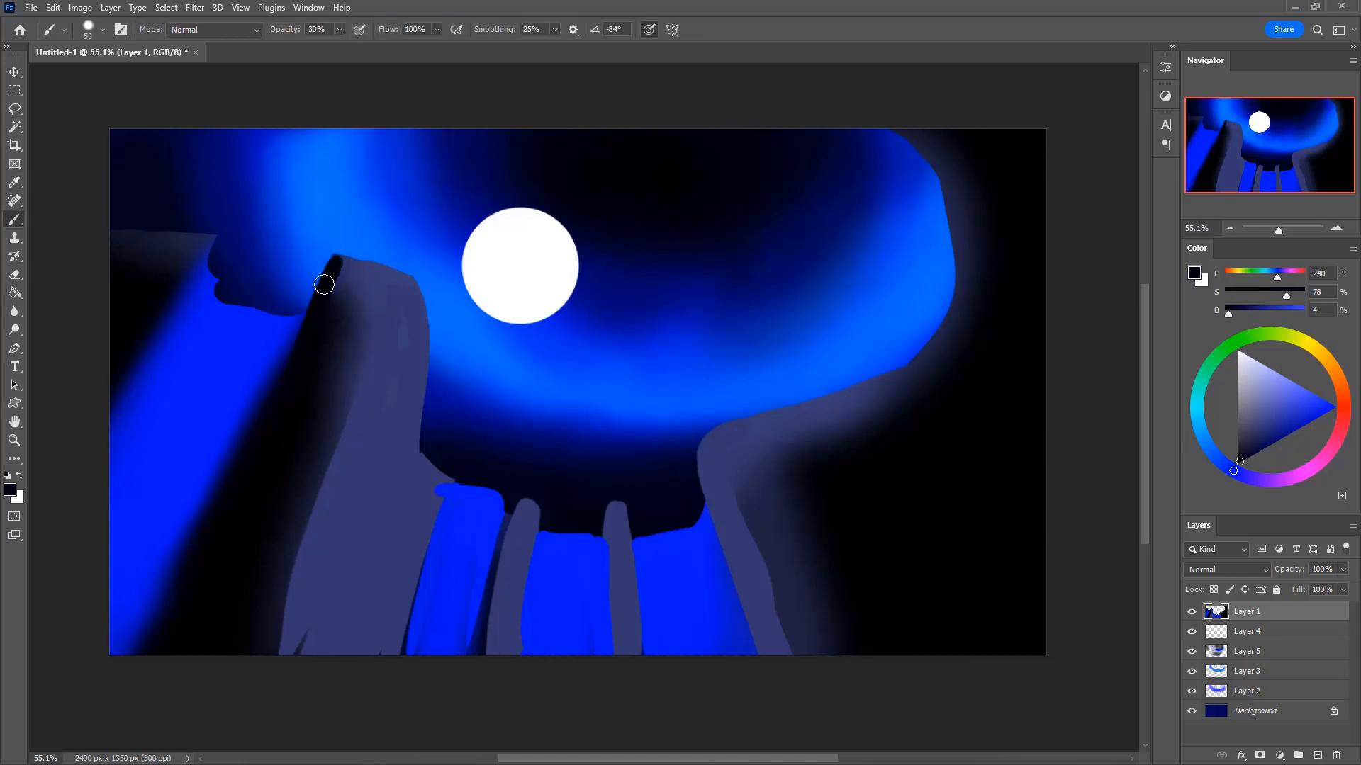
key(ctrl+z)
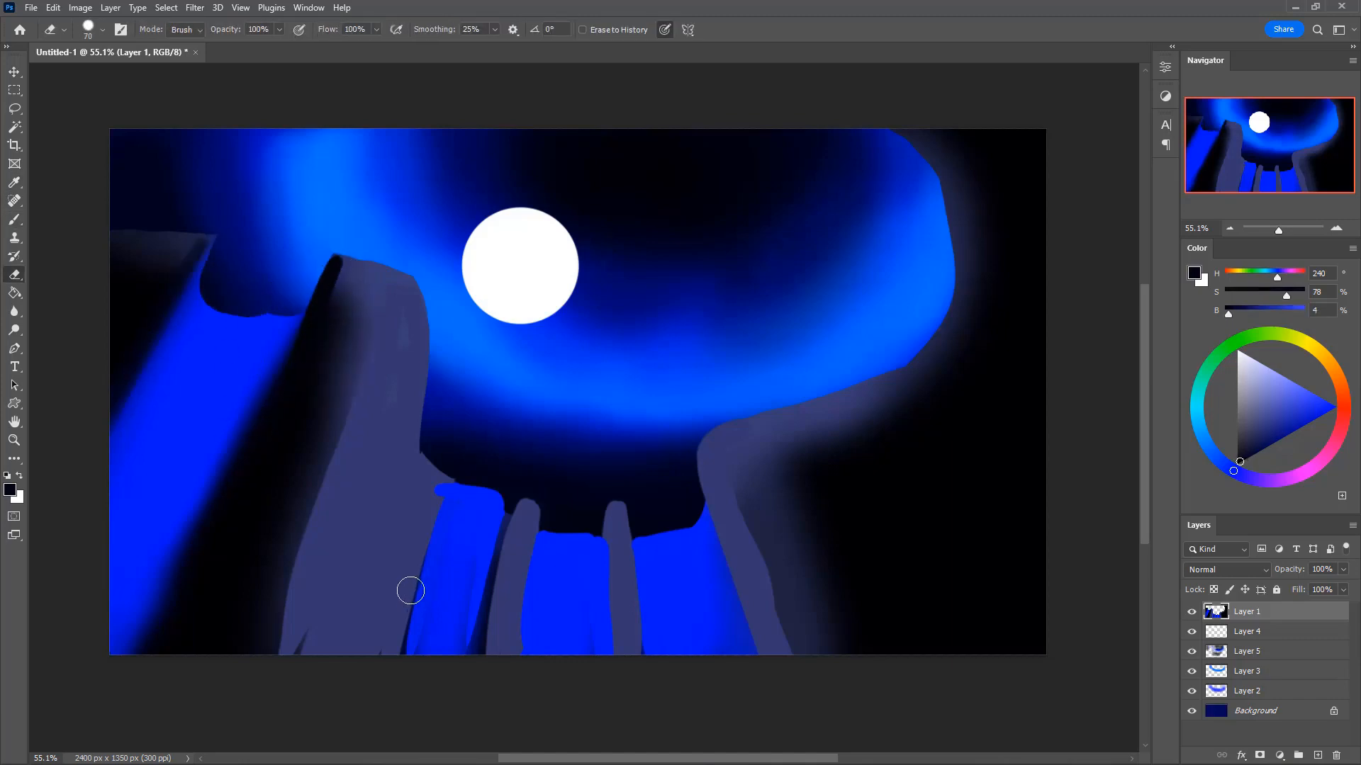
- Shade a narrow near-black (H 240, S 64, B 4) crease between the left pillar and the left streak with a 60 px brush at 30% opacity
key(i)
click(316, 370)
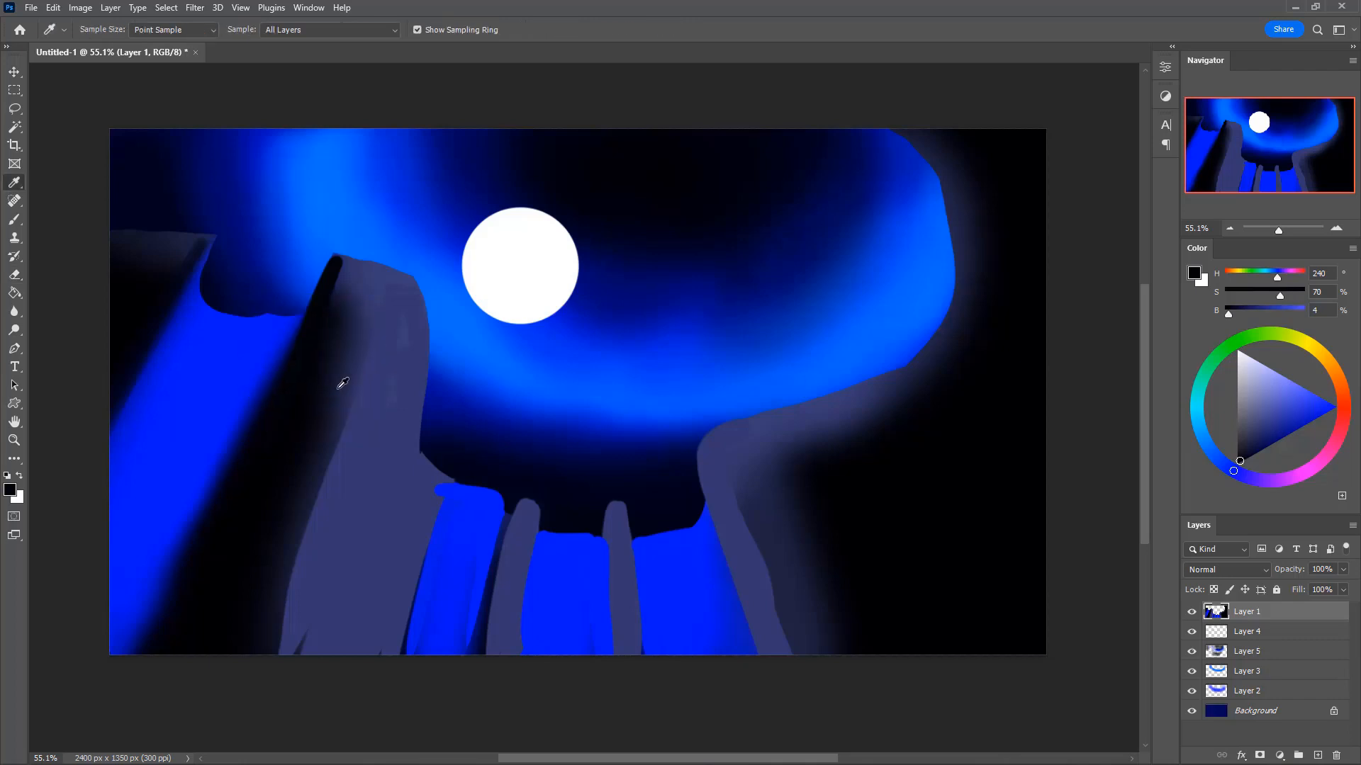
key(b)
mouse_move(425, 466)
mouse_down()
mouse_move(382, 598)
mouse_move(416, 473)
mouse_move(406, 517)
mouse_up()
key(bracketright)
alt+click(380, 491)
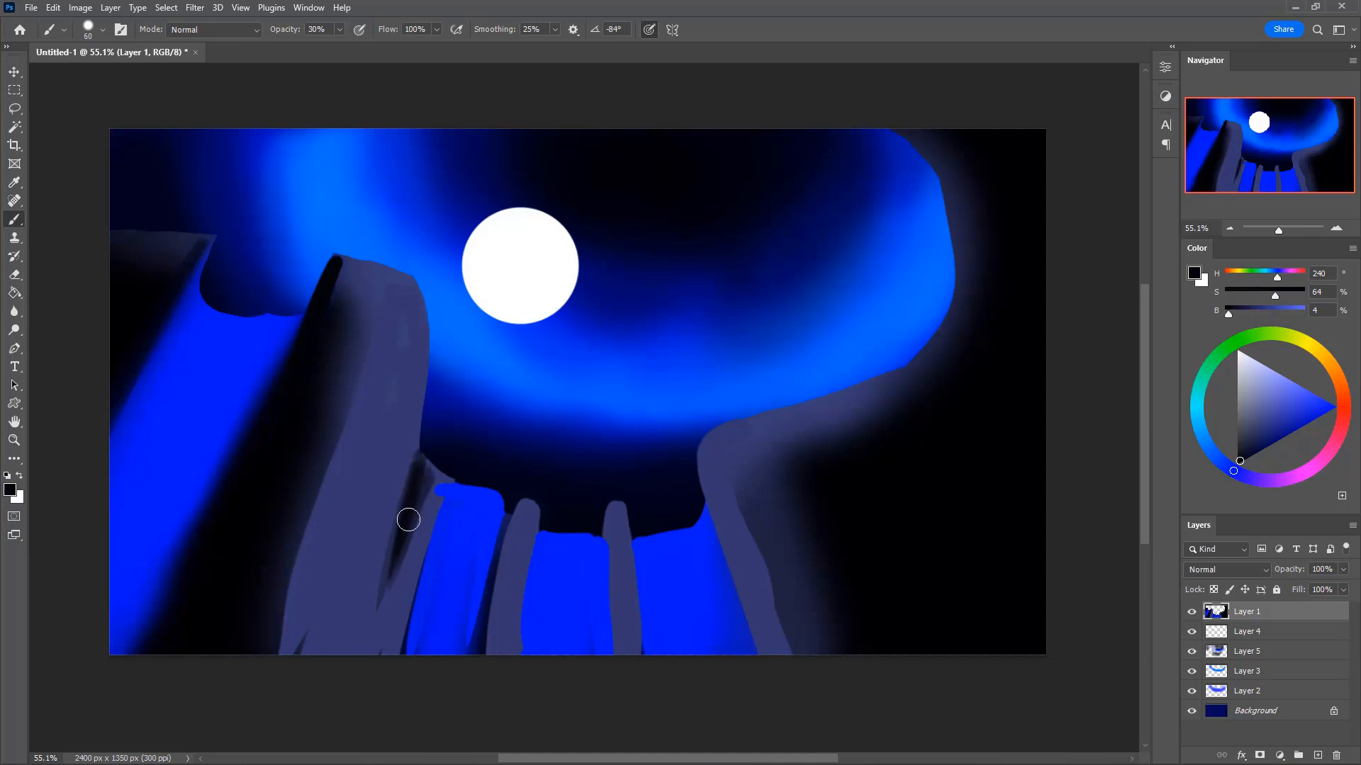
mouse_move(419, 509)
mouse_down()
mouse_move(358, 685)
mouse_move(404, 520)
mouse_move(376, 639)
mouse_up()
drag(431, 483, 401, 594)
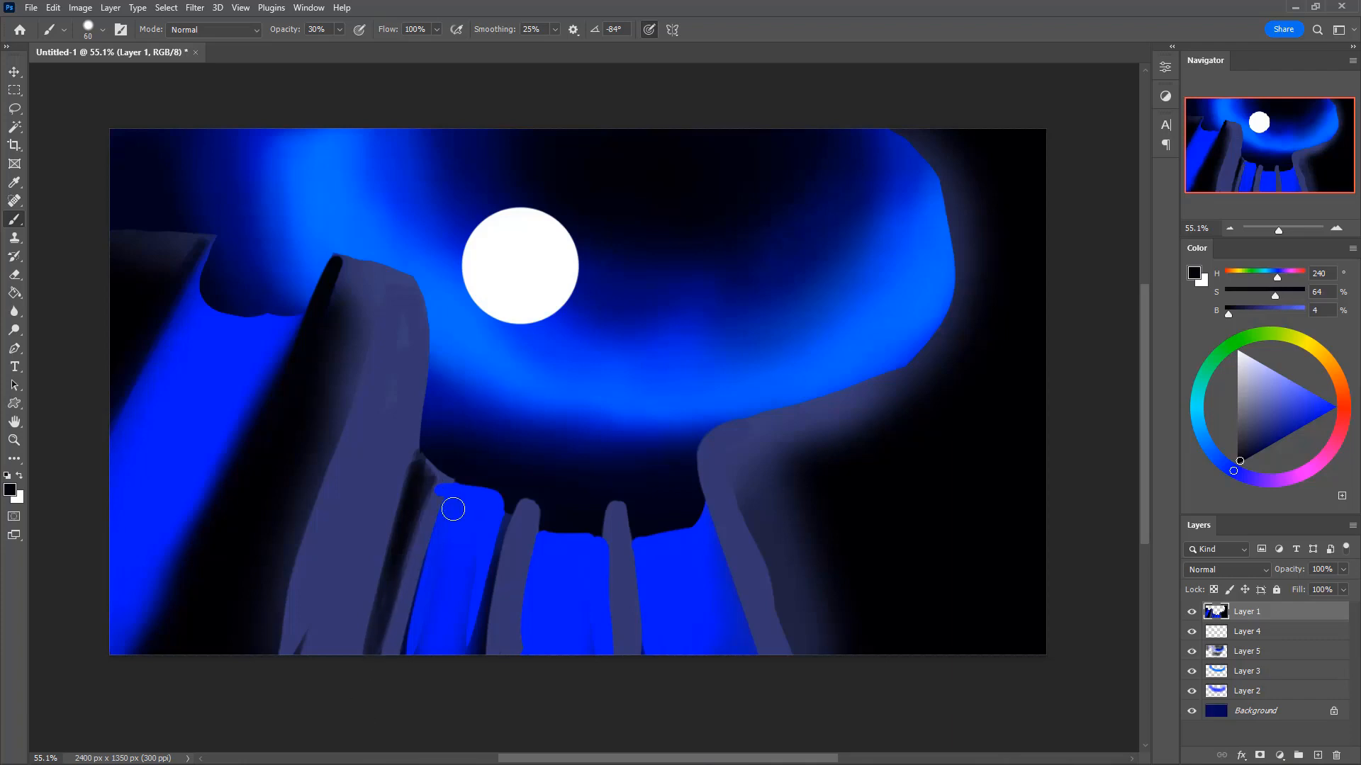
- Darken the crease beside the left pillar, and widen the left streak's inner edge with bright blue (H 238, S 98, B 93), 70 px, 100% opacity
mouse_move(435, 480)
mouse_down()
mouse_move(374, 680)
mouse_move(430, 493)
mouse_move(382, 708)
mouse_move(432, 487)
mouse_move(429, 499)
mouse_move(419, 464)
mouse_move(434, 518)
mouse_move(408, 588)
mouse_move(432, 497)
mouse_move(412, 632)
mouse_move(437, 501)
mouse_move(423, 554)
mouse_up()
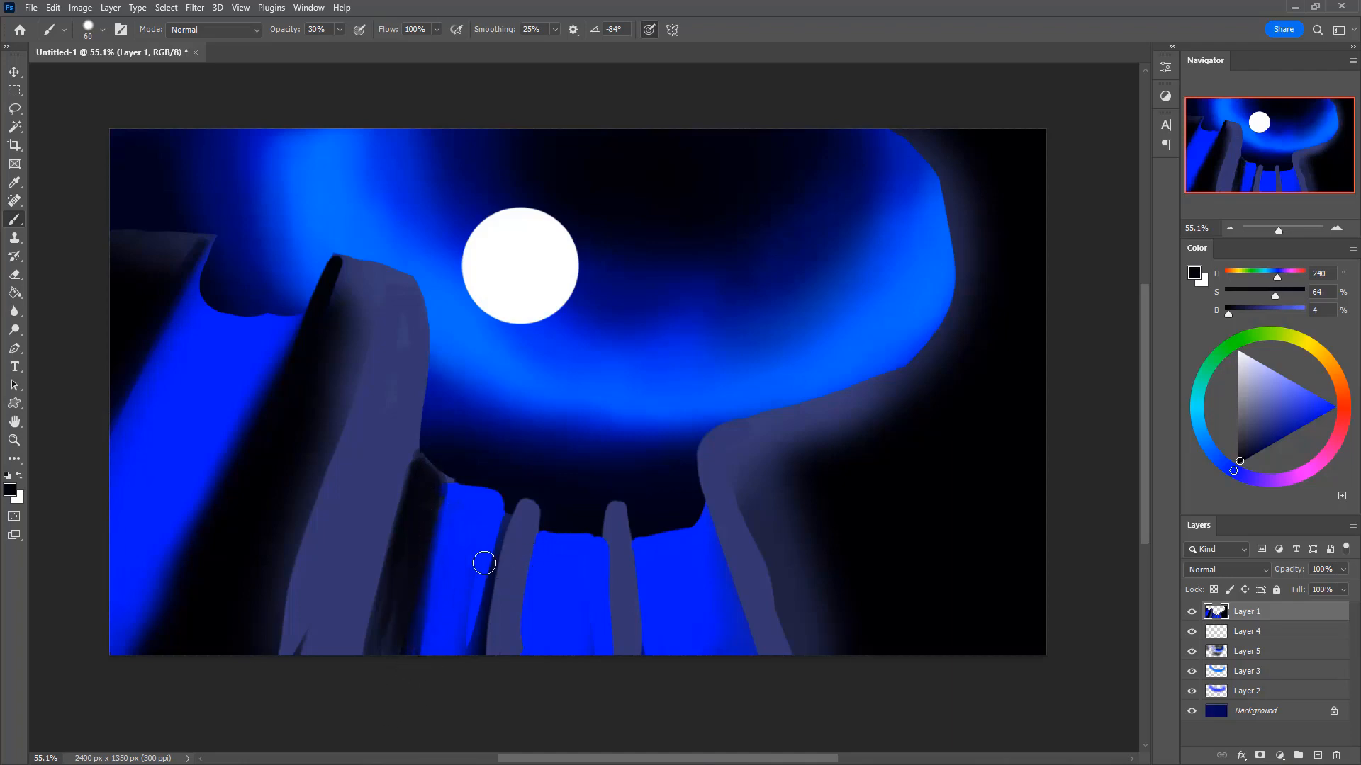
alt+click(471, 523)
key(0)
key(bracketright)
mouse_move(486, 520)
mouse_down()
mouse_move(462, 719)
mouse_move(480, 598)
mouse_move(477, 644)
mouse_move(507, 558)
mouse_up()
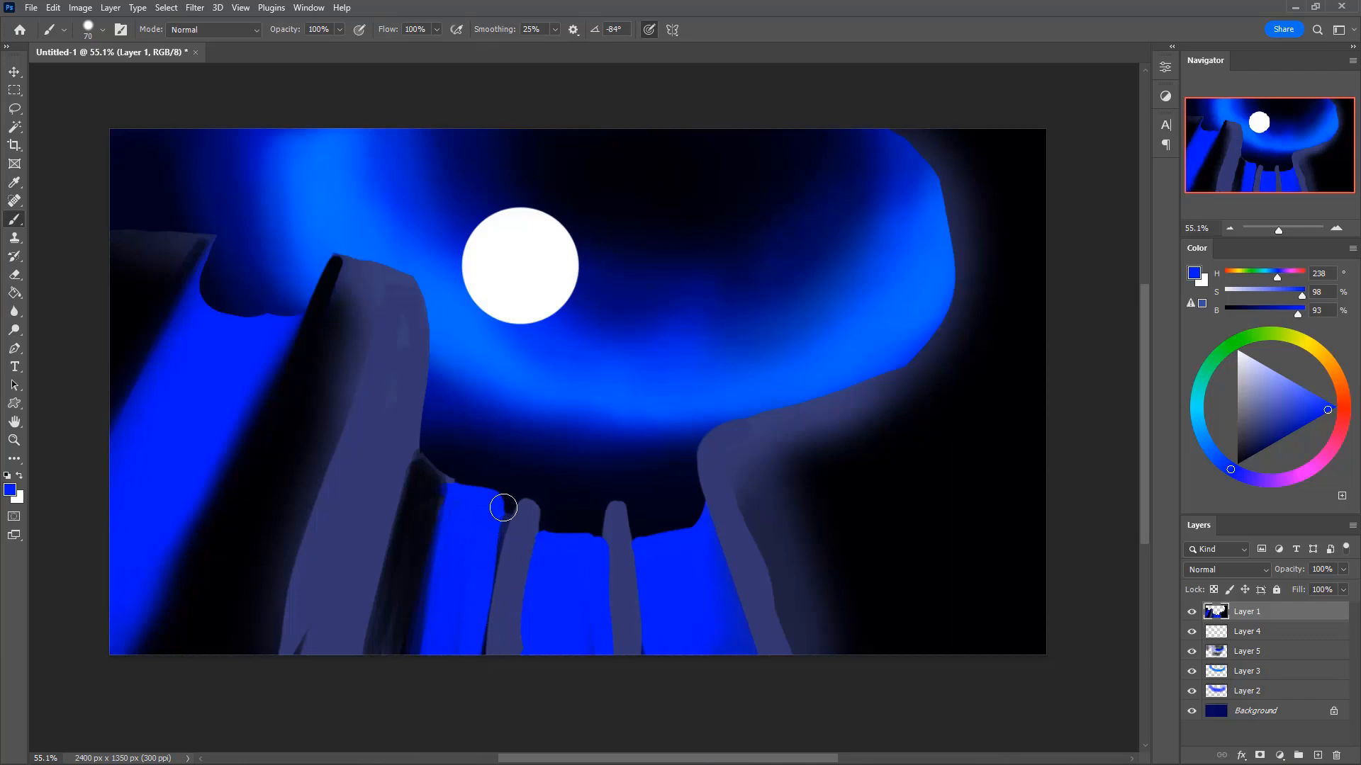
drag(503, 508, 484, 702)
- Trim the top edges of the left streak and the adjacent thin pillar with a 70 px eraser
key(e)
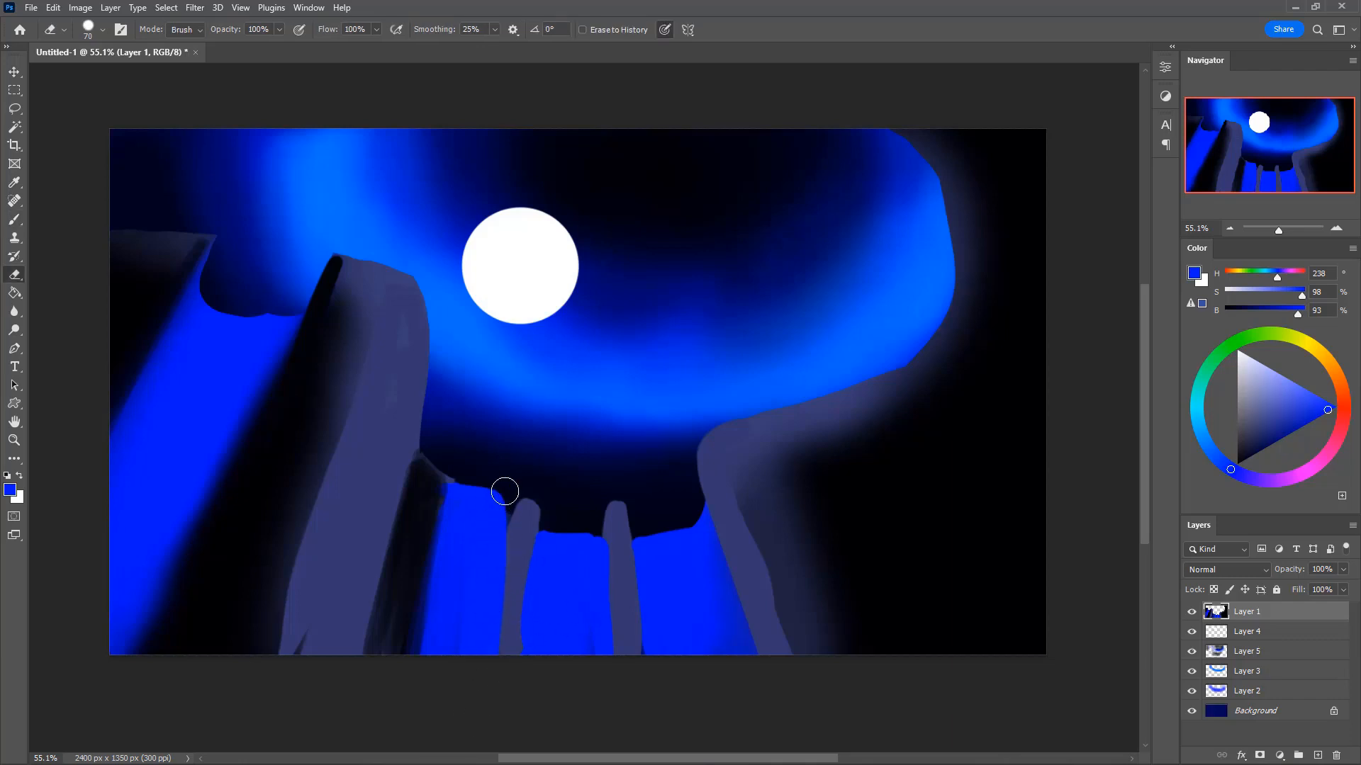
drag(457, 478, 611, 471)
key(ctrl+z)
- Shade the right pillar's inner face and the two thin pillars with dark muted blue (H 240, S 51, B 25), using a 70 px brush at 30% opacity
key(i)
click(774, 533)
key(b)
drag(730, 482, 802, 653)
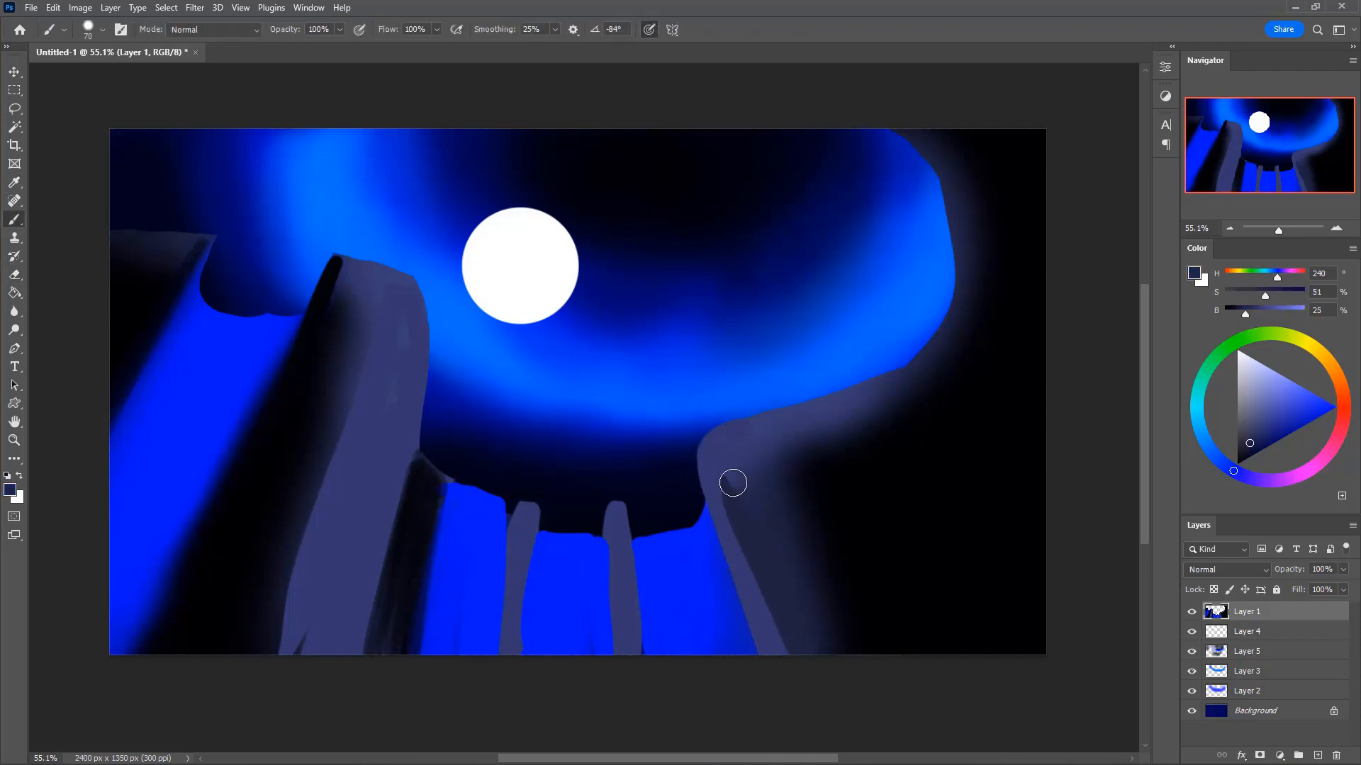
key(ctrl+z)
key(3)
drag(728, 483, 811, 673)
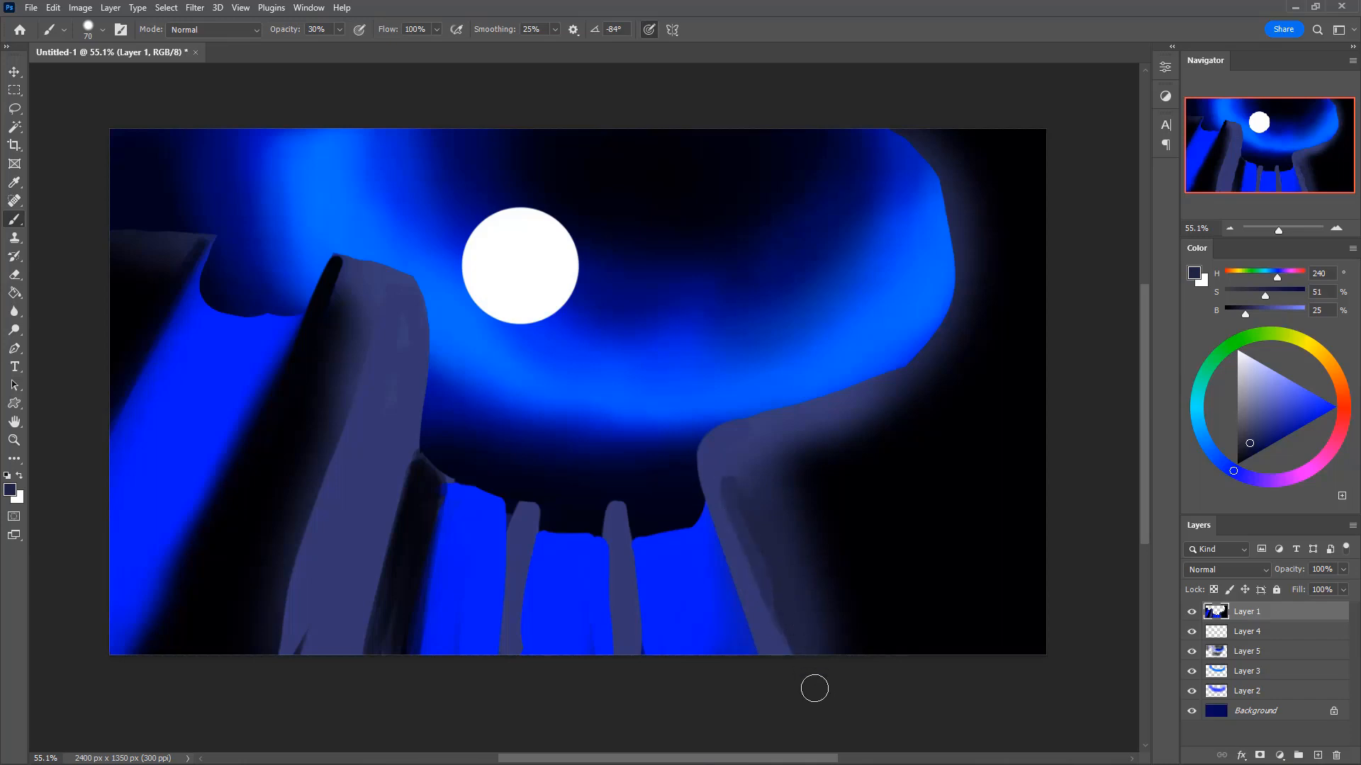
drag(729, 485, 814, 675)
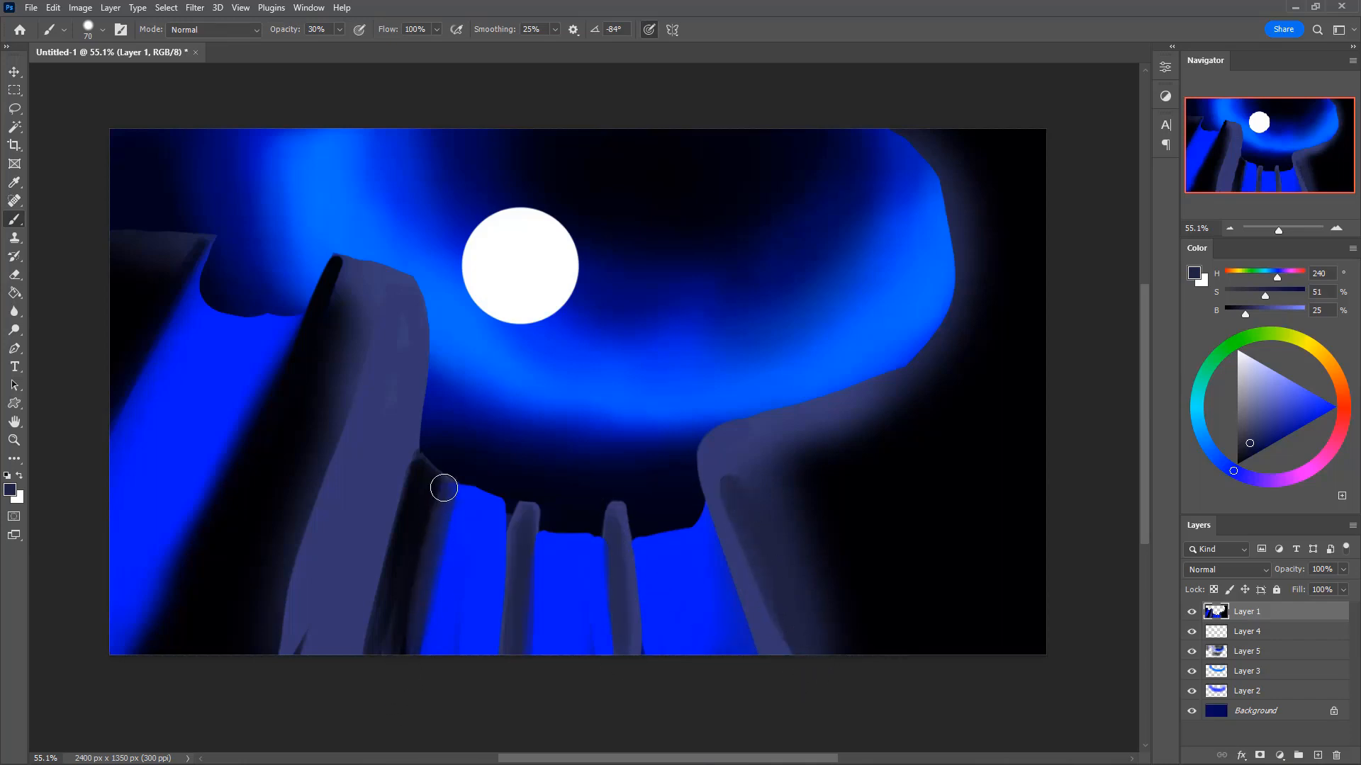
- Soften the dark crease beside the left streak and shade the left pillar's inner edge with the same dark muted blue
drag(444, 489, 389, 562)
drag(413, 471, 379, 552)
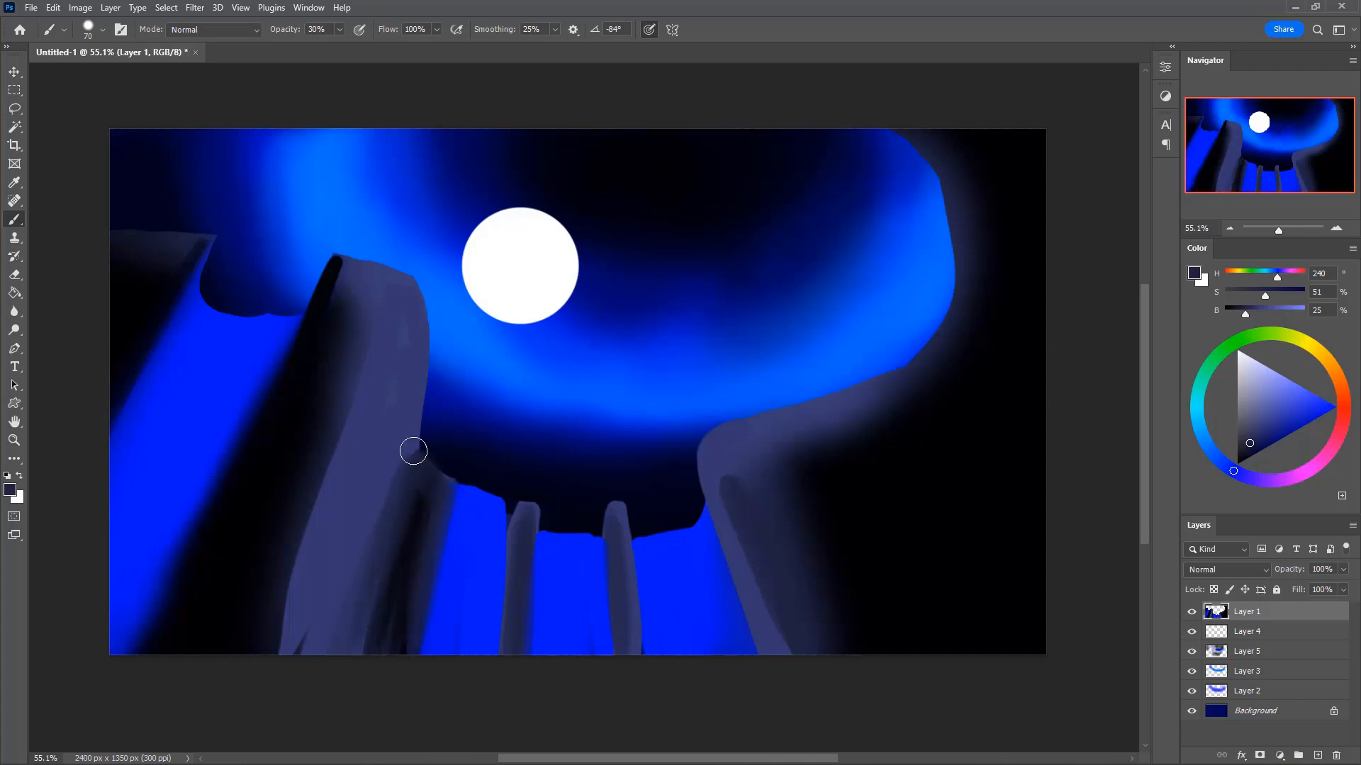
mouse_move(410, 352)
mouse_down()
mouse_move(415, 468)
mouse_move(437, 488)
mouse_move(469, 502)
mouse_move(572, 453)
mouse_move(462, 456)
mouse_move(491, 463)
mouse_move(457, 480)
mouse_move(509, 498)
mouse_move(476, 489)
mouse_move(556, 445)
mouse_move(496, 504)
mouse_move(466, 504)
mouse_move(465, 457)
mouse_move(478, 487)
mouse_move(467, 494)
mouse_move(487, 505)
mouse_move(510, 482)
mouse_up()
- Lower the left streak's upper edge with a 60 px eraser
key(e)
key(ctrl+z)
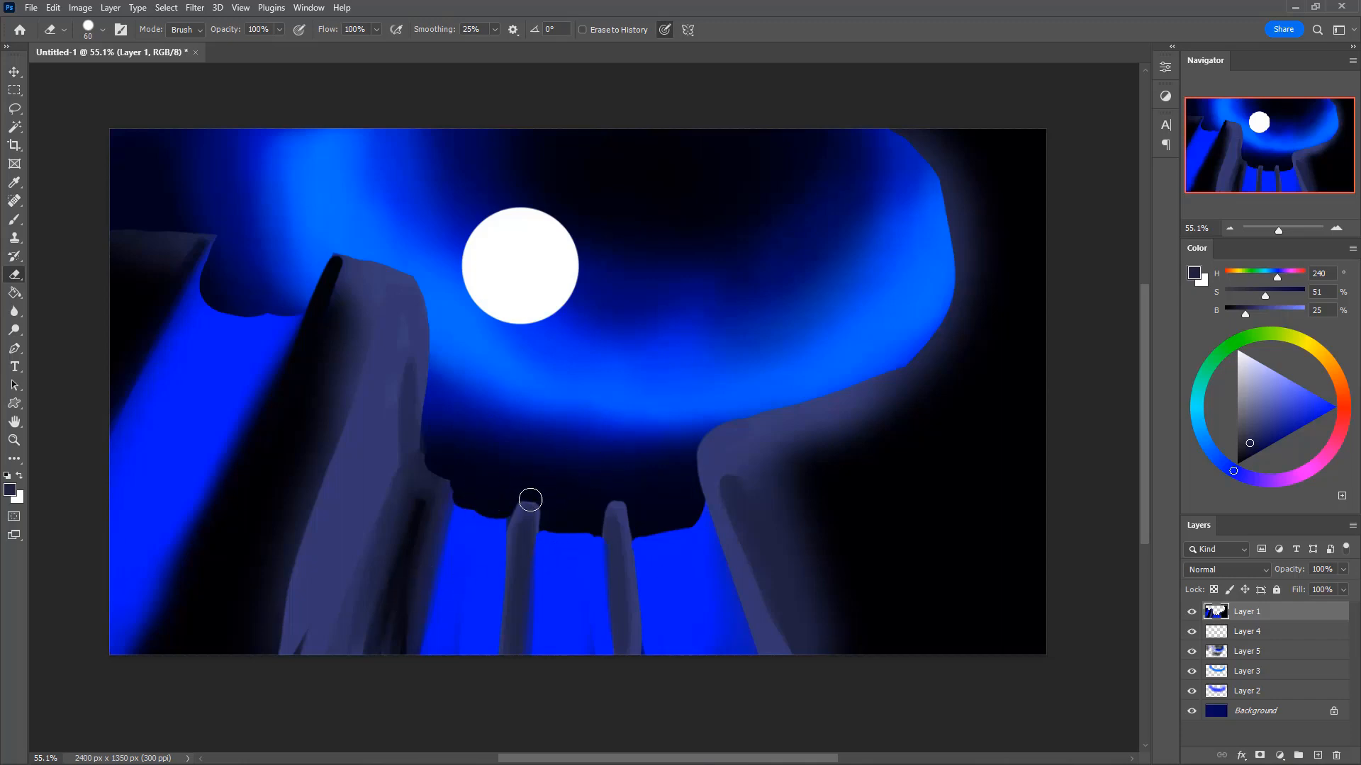
drag(465, 505, 502, 524)
key(ctrl+z)
- Smooth the top edges of the streaks with bright blue (H 238, S 98, B 94) using a 45 px brush at 100% opacity
key(b)
alt+click(475, 520)
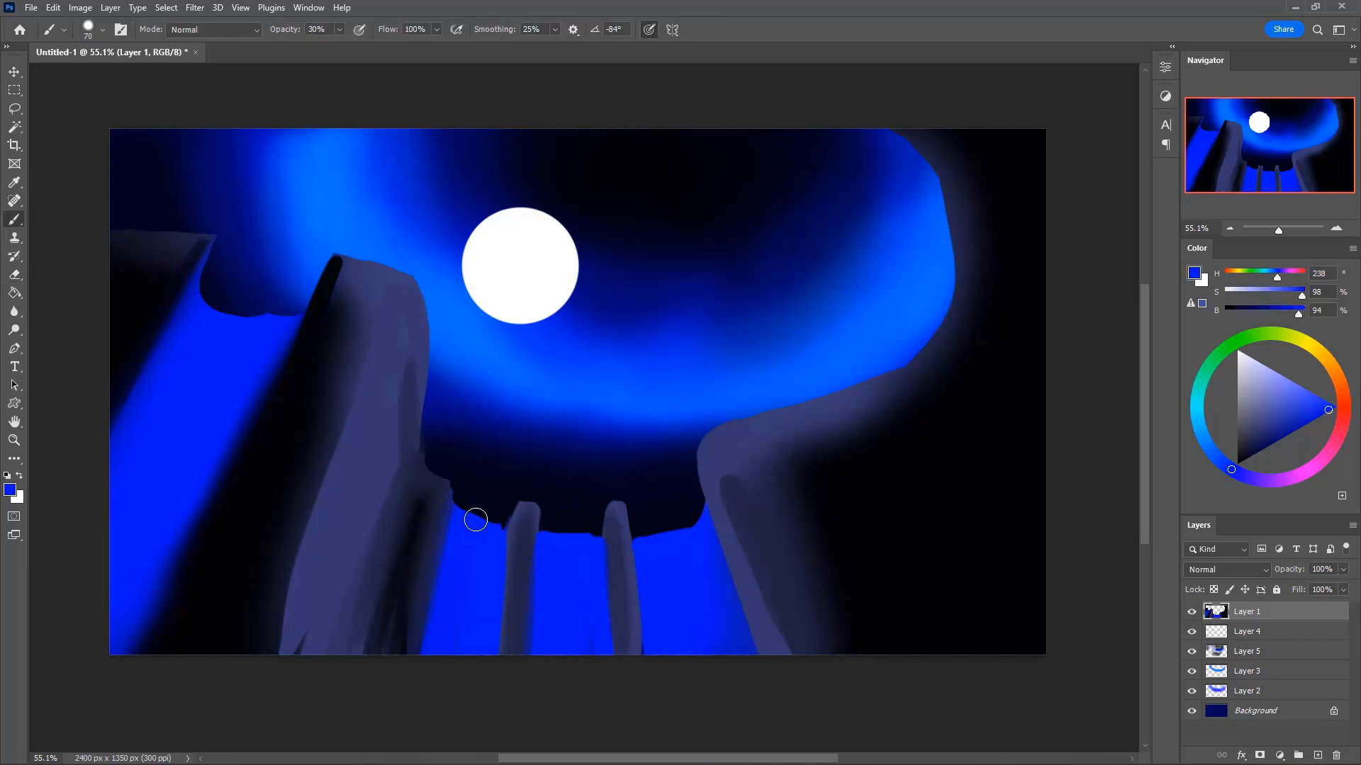
drag(462, 513, 598, 544)
key(ctrl+z)
key(0)
key(ctrl+z)
drag(642, 540, 698, 535)
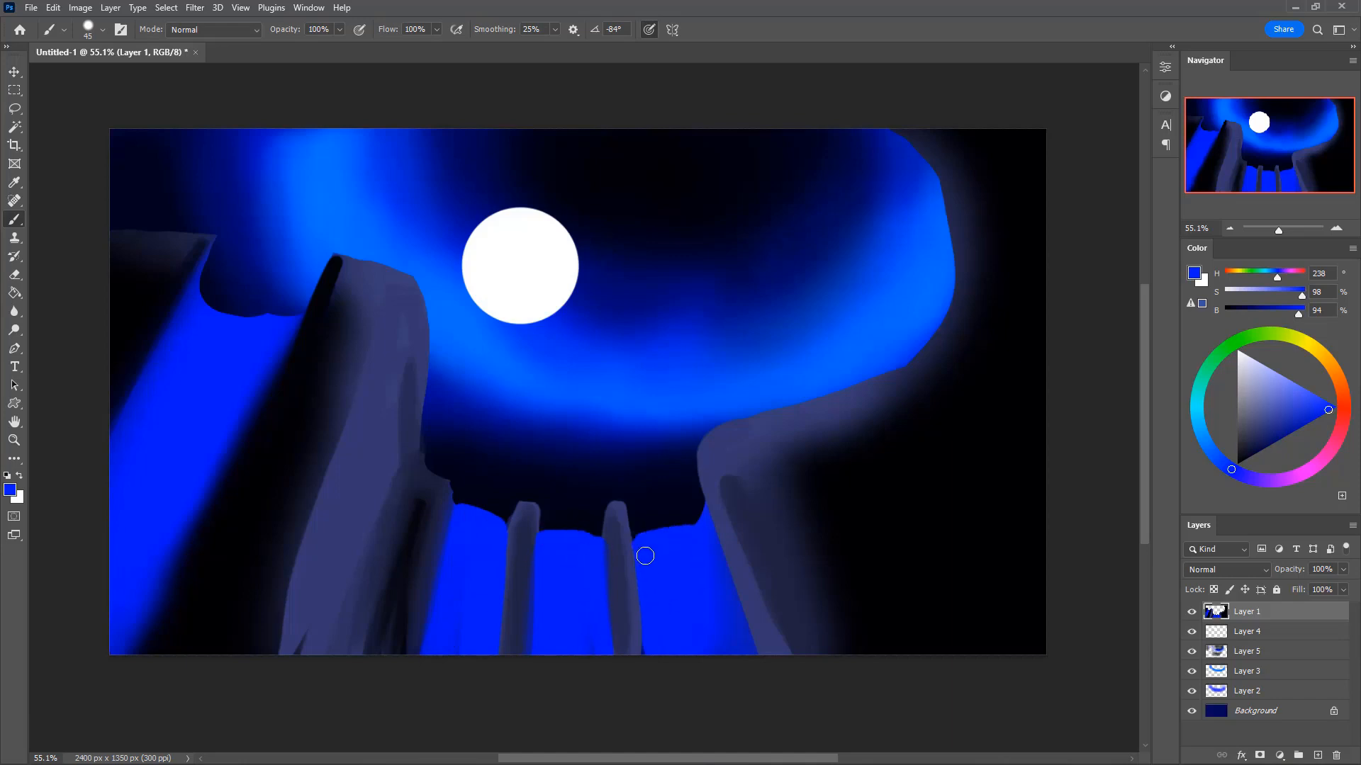
- Trim the left streak's top with a 60 px eraser, and repaint the thin pillars with dark muted blue (H 238, S 52, B 27) at 45 px
key(e)
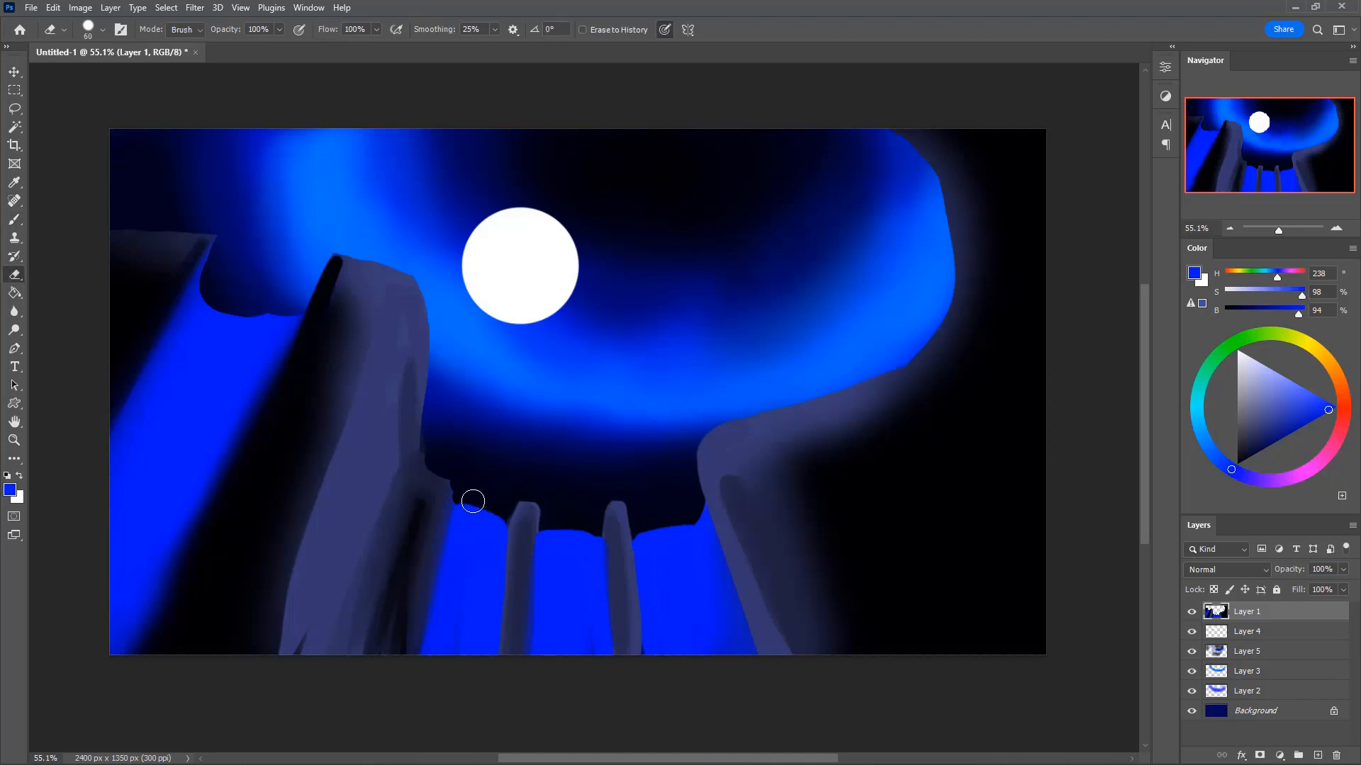
mouse_move(471, 496)
mouse_down()
mouse_move(514, 497)
mouse_move(501, 510)
mouse_up()
key(b)
alt+click(528, 523)
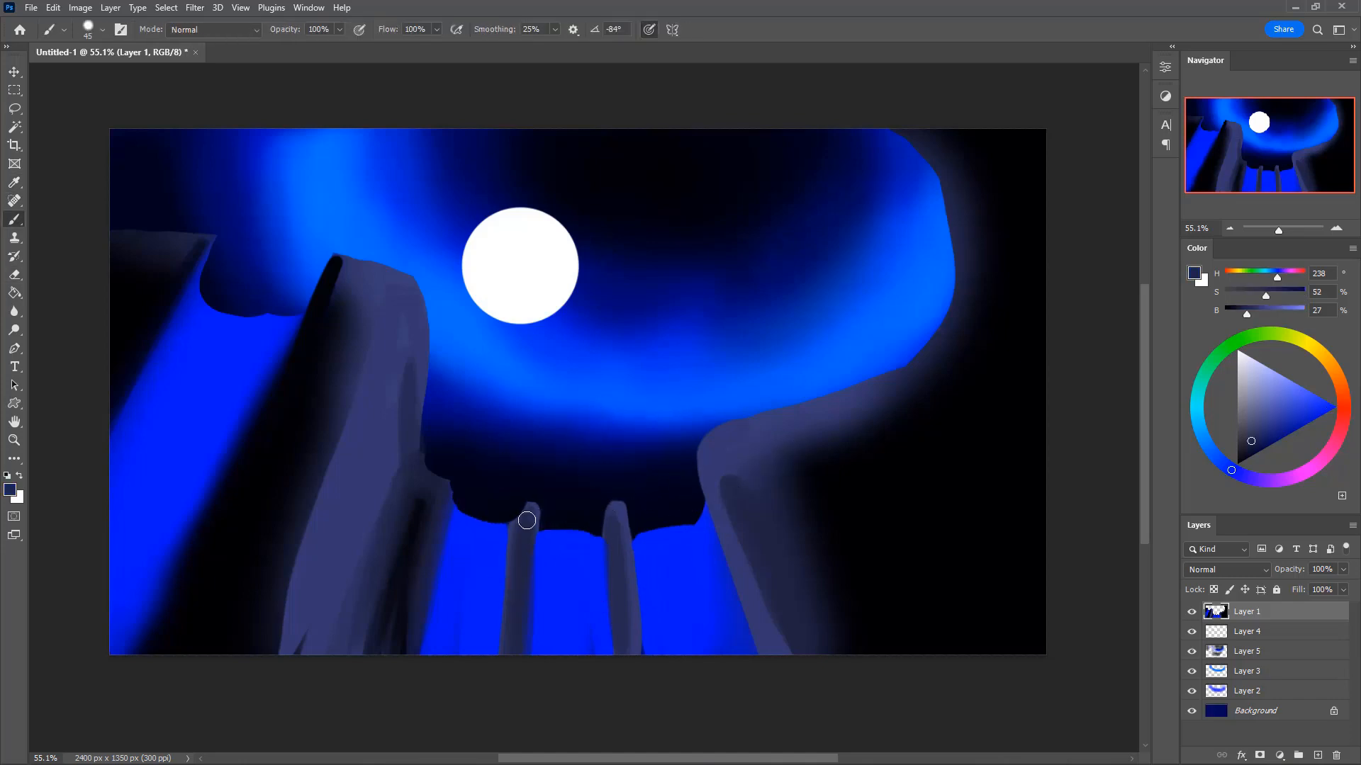
drag(525, 517, 520, 563)
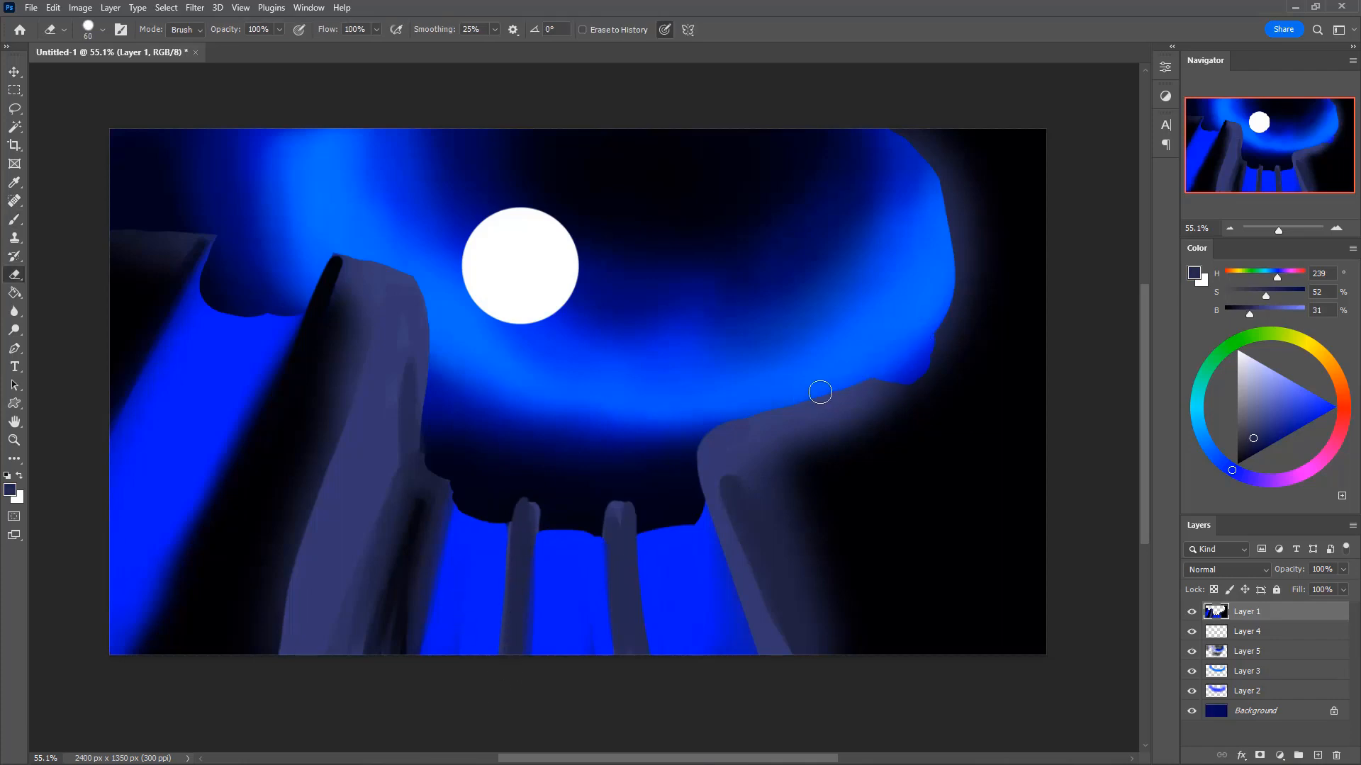
- Erase the right pillar's upper inner corner, and paint near-black (H 240, S 53, B 6) along the right silhouette with a 90 px brush at 30% opacity
drag(701, 437, 735, 422)
key(b)
alt+click(978, 313)
mouse_move(975, 279)
mouse_down()
mouse_move(949, 310)
mouse_move(966, 429)
mouse_up()
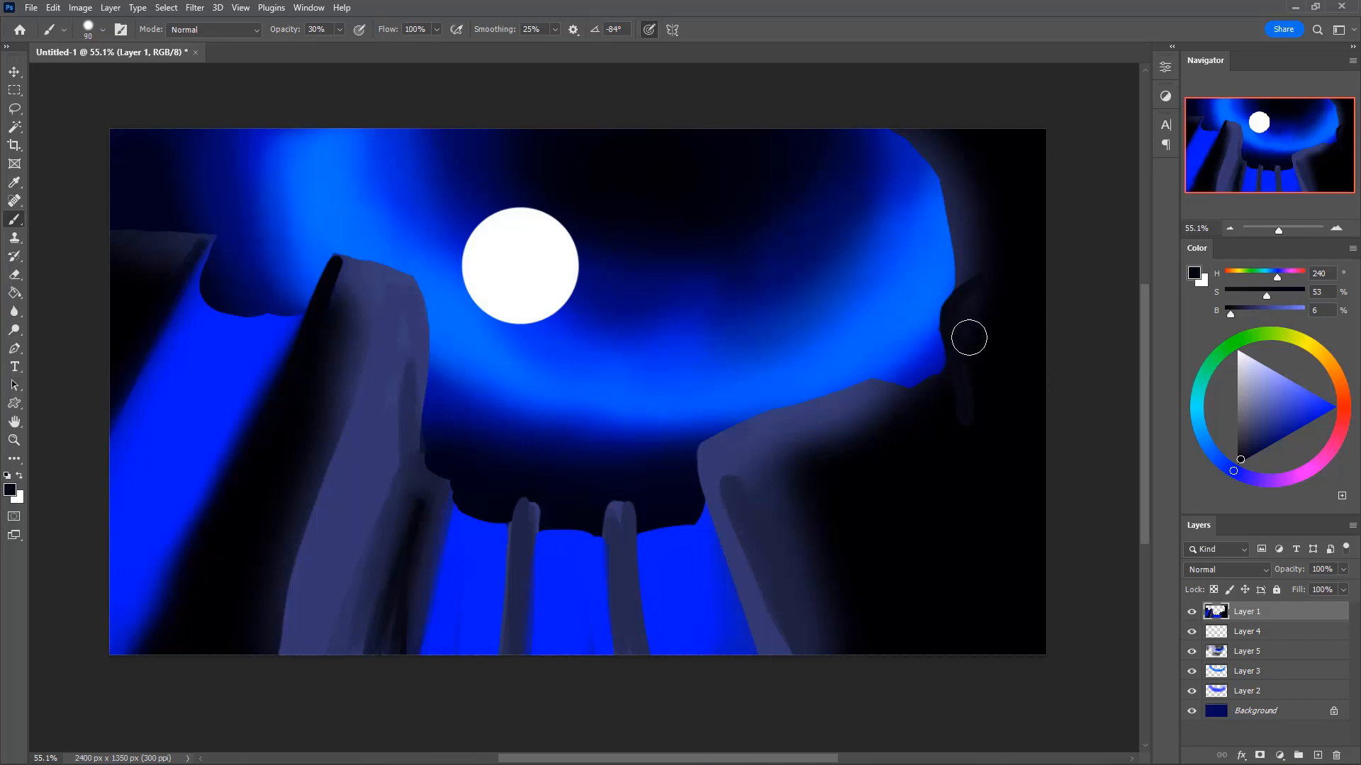
- Widen the glow's right opening with an 80 px eraser, and clean its edge with near-black (H 240, S 100, B 1) using a 50 px brush
key(e)
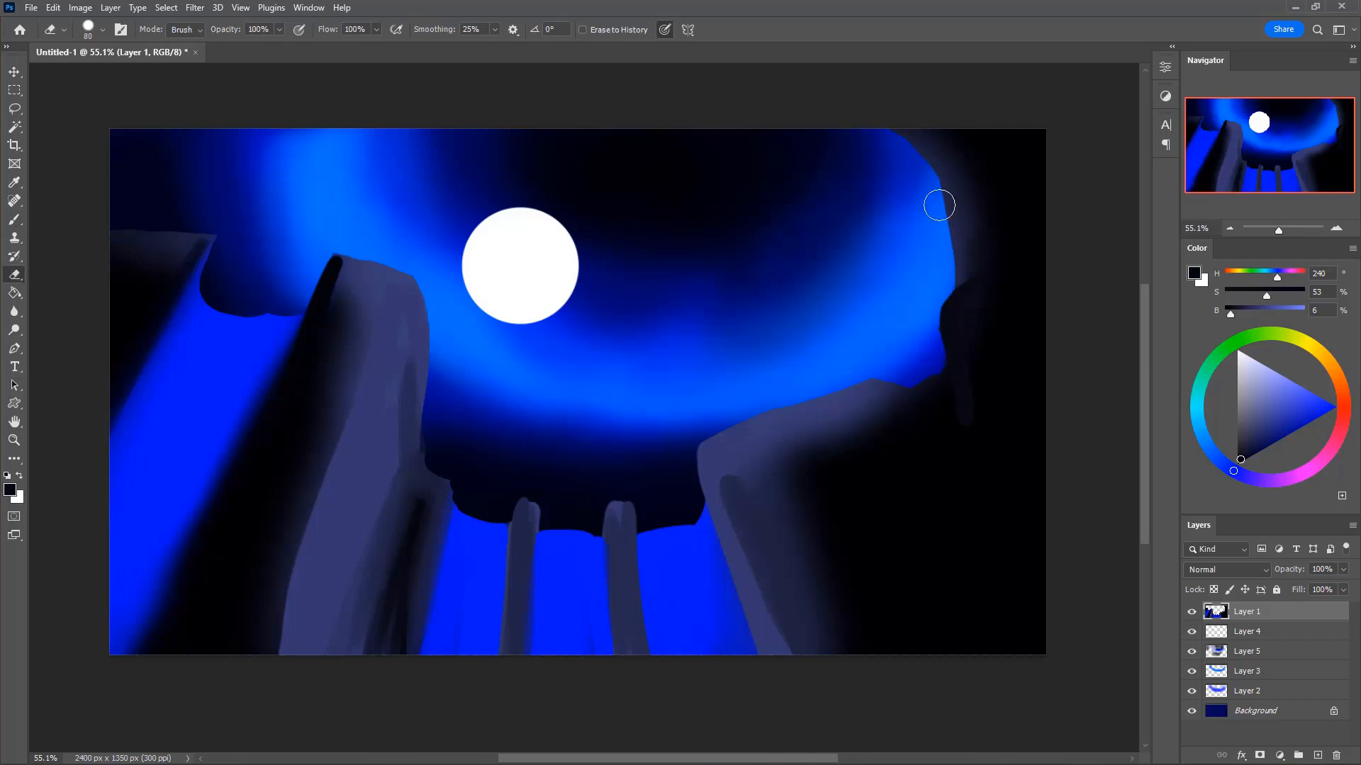
mouse_move(939, 206)
mouse_down()
mouse_move(981, 286)
mouse_move(956, 349)
mouse_move(961, 224)
mouse_move(947, 353)
mouse_move(962, 317)
mouse_move(933, 324)
mouse_move(961, 280)
mouse_move(952, 330)
mouse_move(957, 291)
mouse_move(965, 324)
mouse_move(974, 236)
mouse_move(942, 155)
mouse_up()
key(b)
alt+click(987, 368)
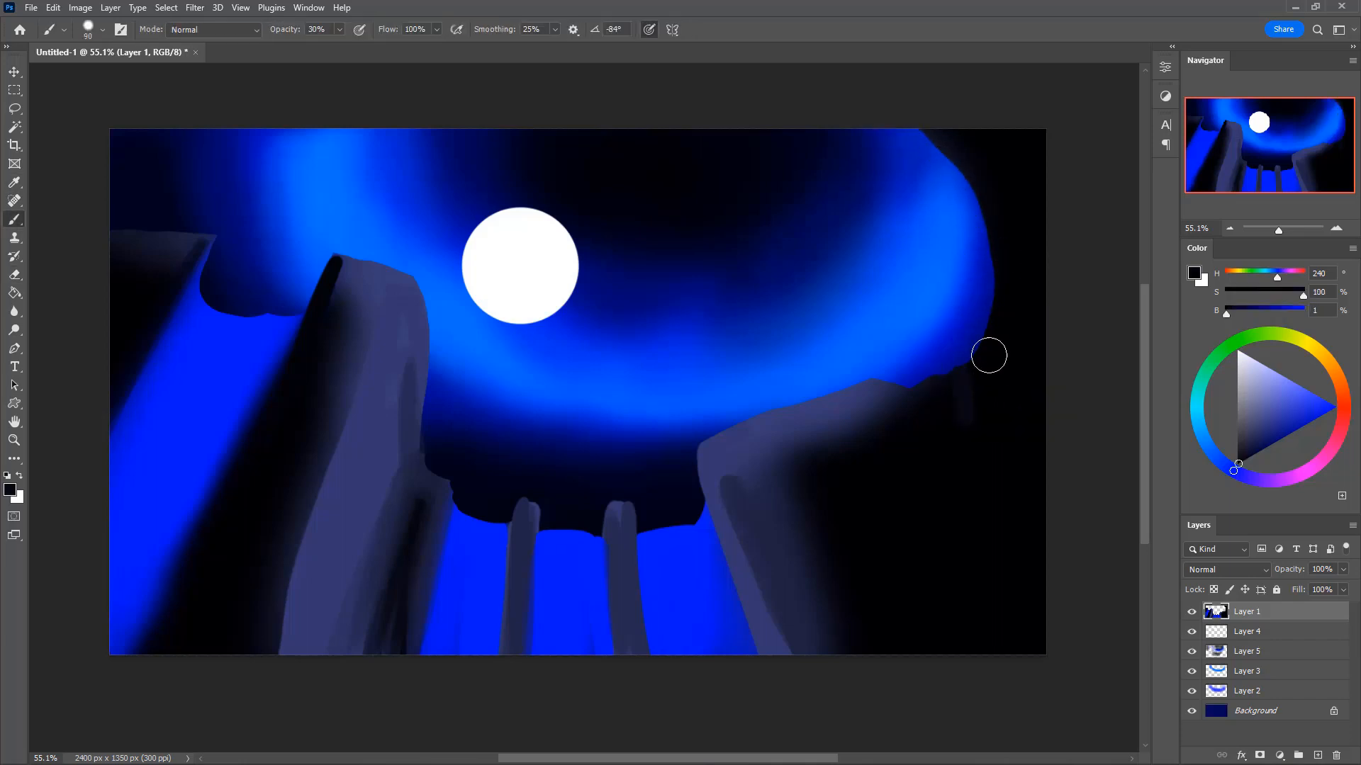
key(bracketleft)
key(bracketleft)
key(bracketleft)
key(bracketleft)
drag(980, 356, 996, 232)
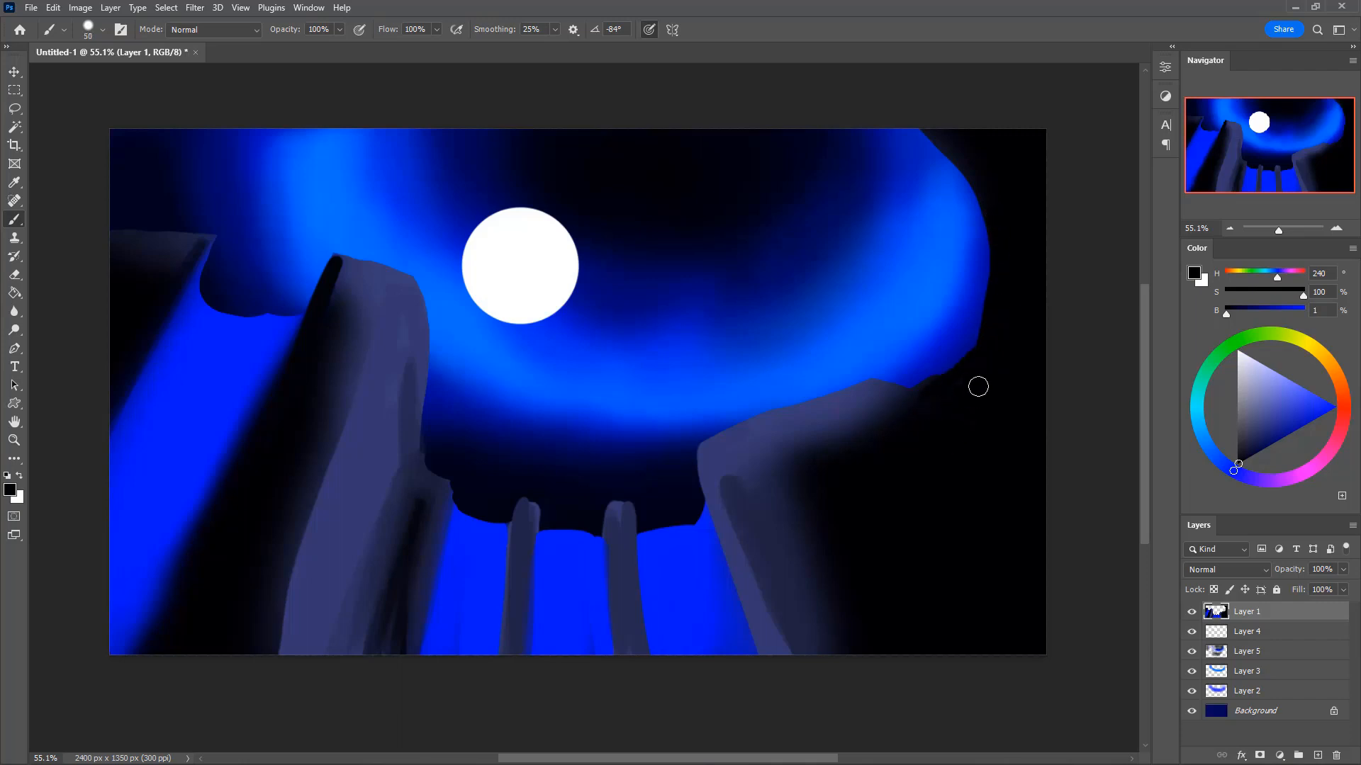
- Round out the right silhouette's inner edge up to the top of the canvas with an 80 px eraser
key(e)
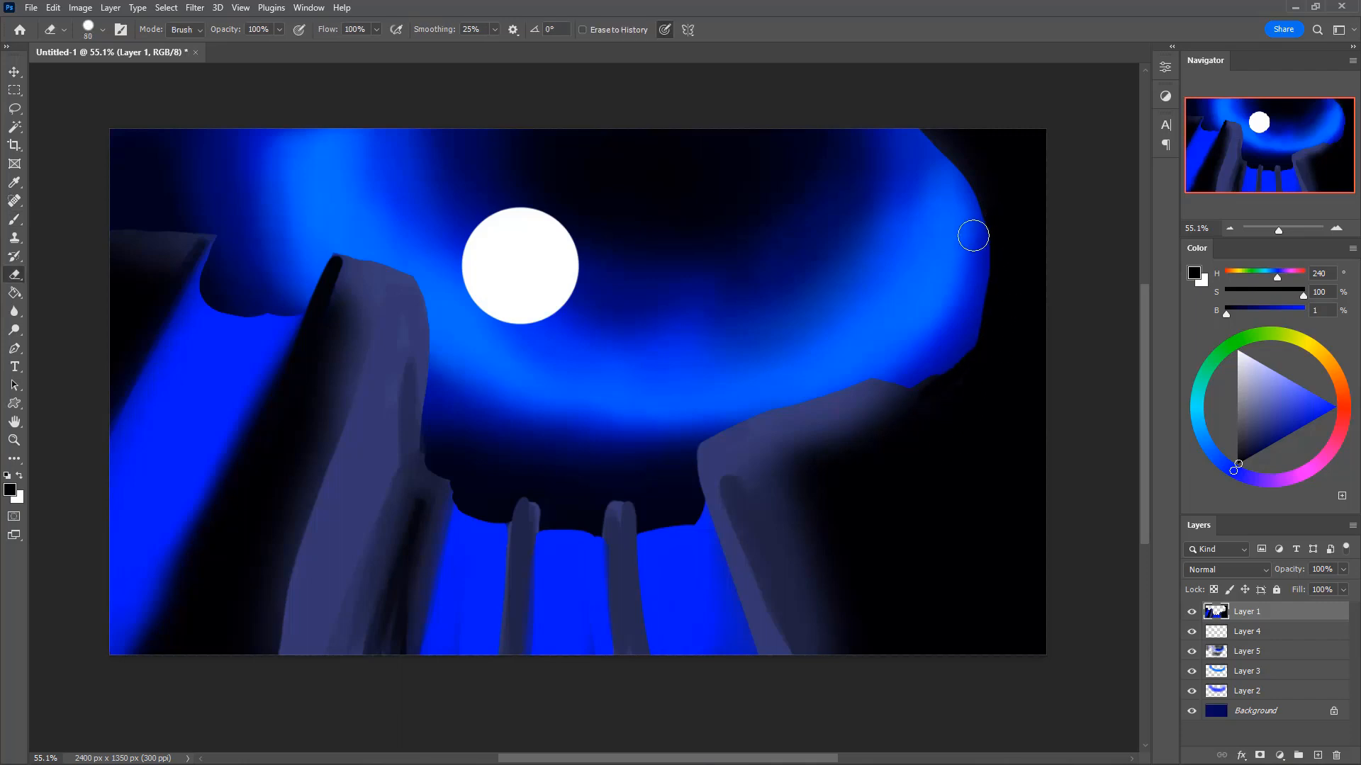
mouse_move(971, 234)
mouse_down()
mouse_move(983, 290)
mouse_move(950, 357)
mouse_move(988, 291)
mouse_move(977, 228)
mouse_move(993, 287)
mouse_move(948, 358)
mouse_move(978, 364)
mouse_up()
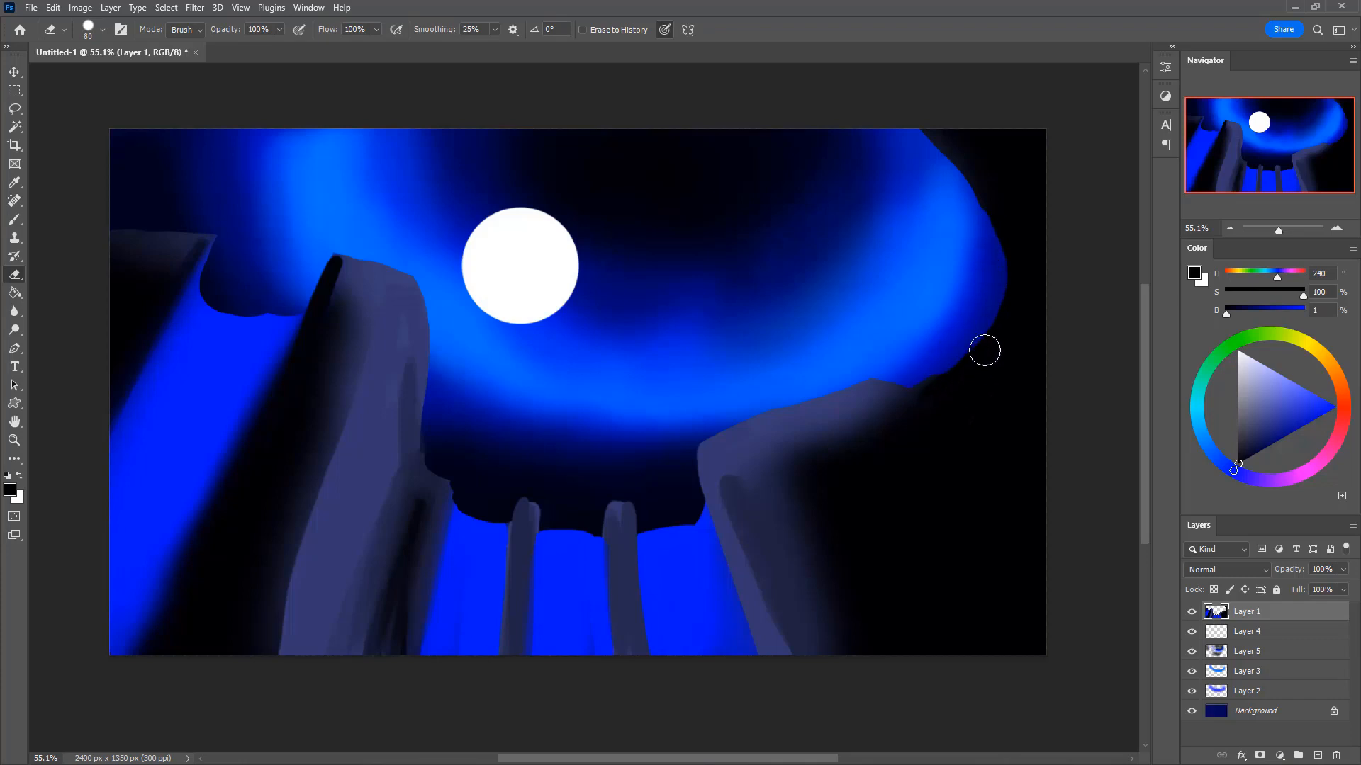
mouse_move(988, 242)
mouse_down()
mouse_move(964, 189)
mouse_move(968, 253)
mouse_move(972, 204)
mouse_move(981, 242)
mouse_move(994, 204)
mouse_move(967, 170)
mouse_move(886, 118)
mouse_up()
- Darken the right pillar's outer upper edge with near-black (H 240, S 100, B 1) using a 60 px brush at 30% opacity
key(b)
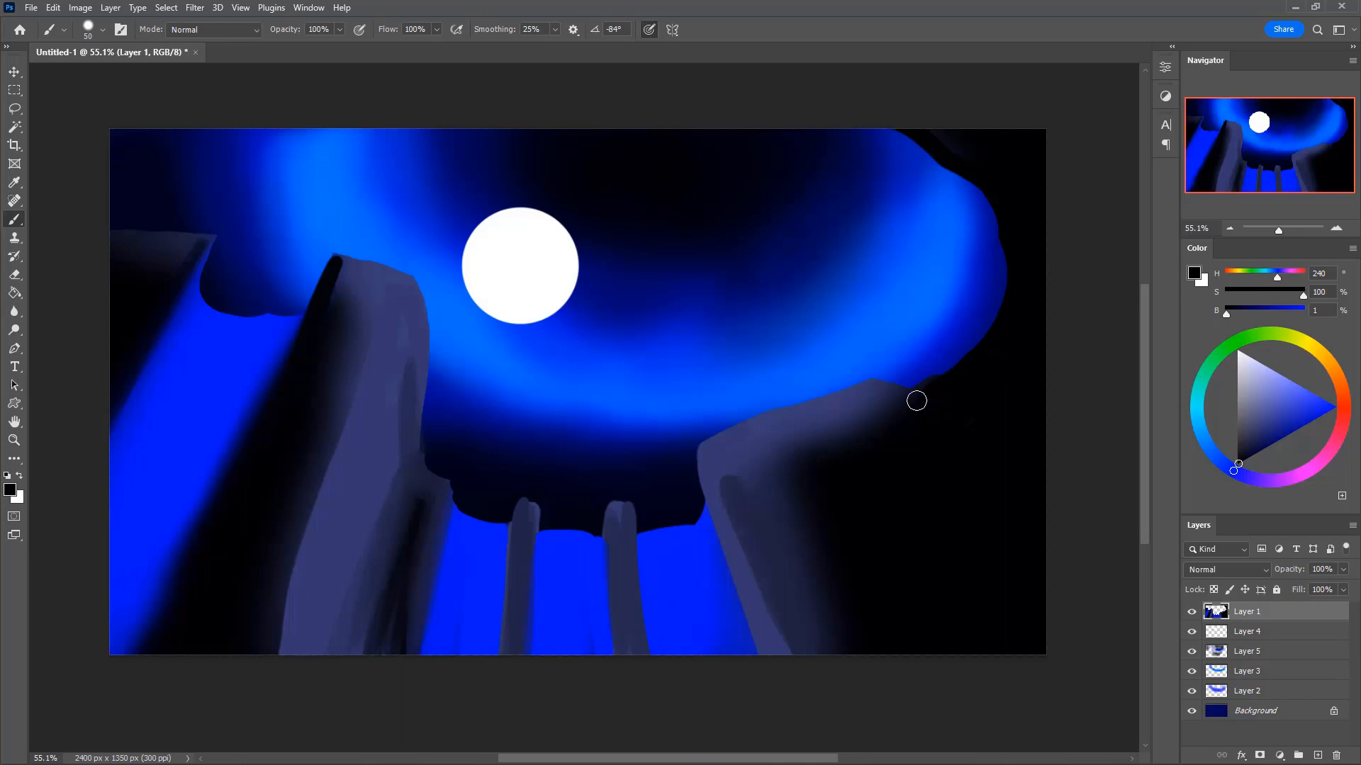
mouse_move(916, 400)
mouse_down()
mouse_move(889, 378)
mouse_move(817, 403)
mouse_move(882, 395)
mouse_move(915, 421)
mouse_up()
key(ctrl+z)
key(3)
key(])
mouse_move(883, 377)
mouse_down()
mouse_move(904, 405)
mouse_move(887, 383)
mouse_move(892, 425)
mouse_move(882, 398)
mouse_move(893, 408)
mouse_move(899, 396)
mouse_move(841, 394)
mouse_move(889, 384)
mouse_up()
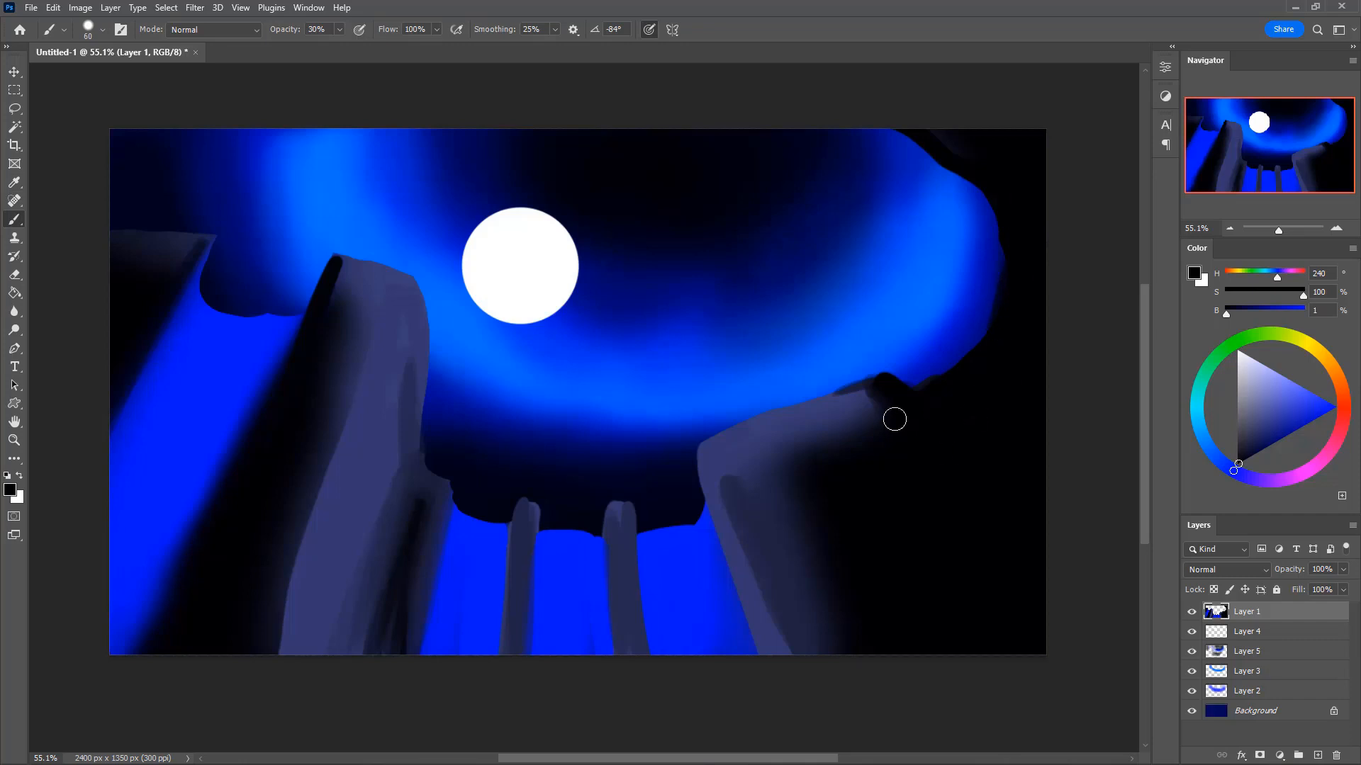
drag(883, 406, 833, 403)
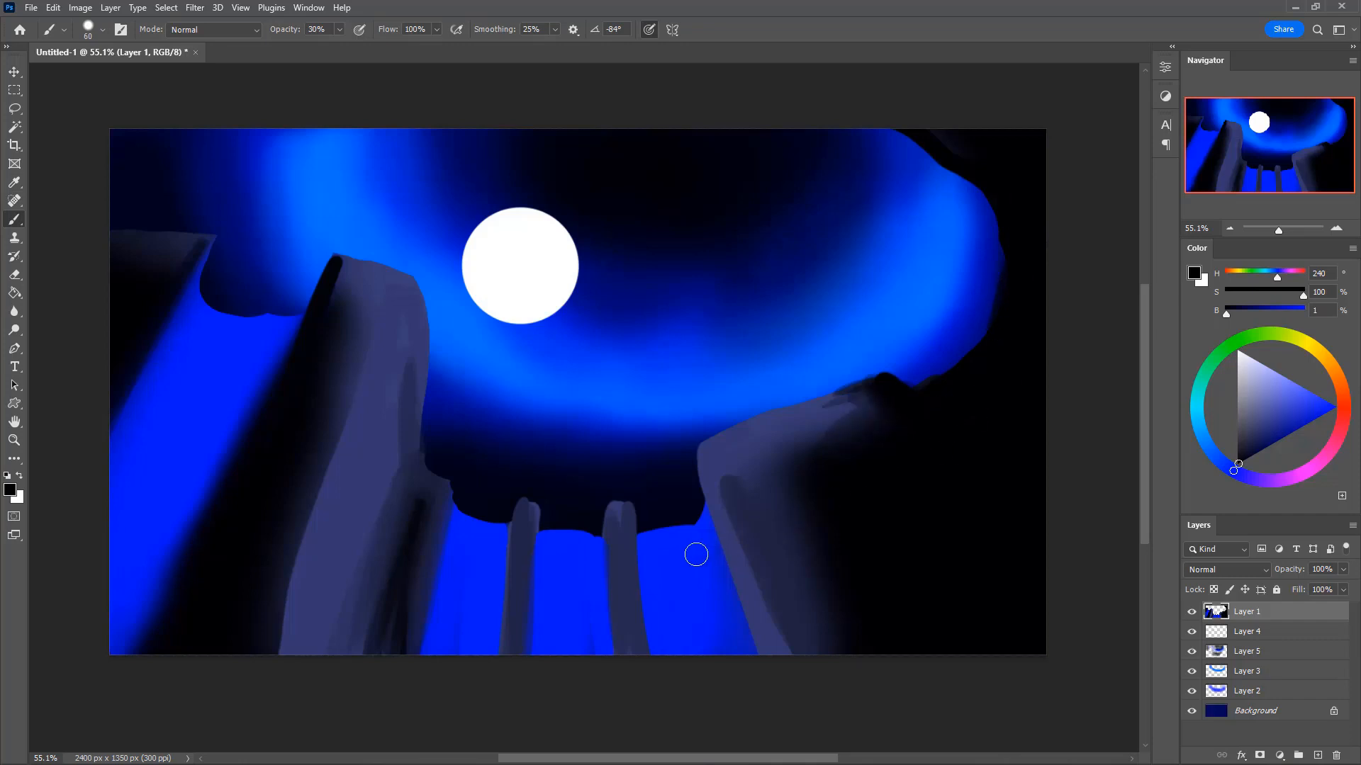
- Shade the left pillar's outer top and the far-left ledge near-black at 30% opacity, and lock Layer 1's transparent pixels
drag(342, 267, 341, 296)
drag(188, 251, 184, 256)
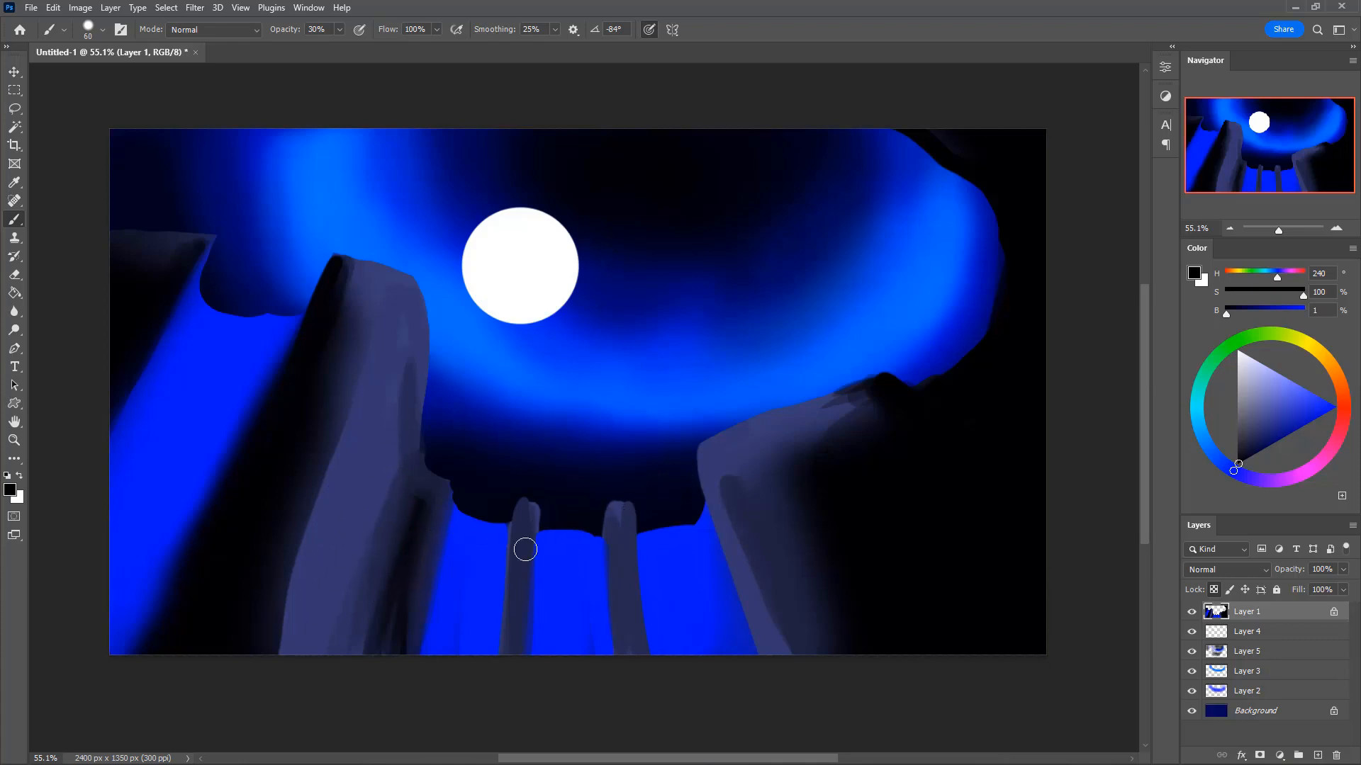
- Glaze the left pillar with blue sampled from the glow (H 229, S 100, B 82) using a 500 px soft brush at 30% opacity
alt+click(583, 417)
key(bracketright)
key(bracketright)
key(bracketright)
key(bracketright)
key(bracketright)
key(bracketright)
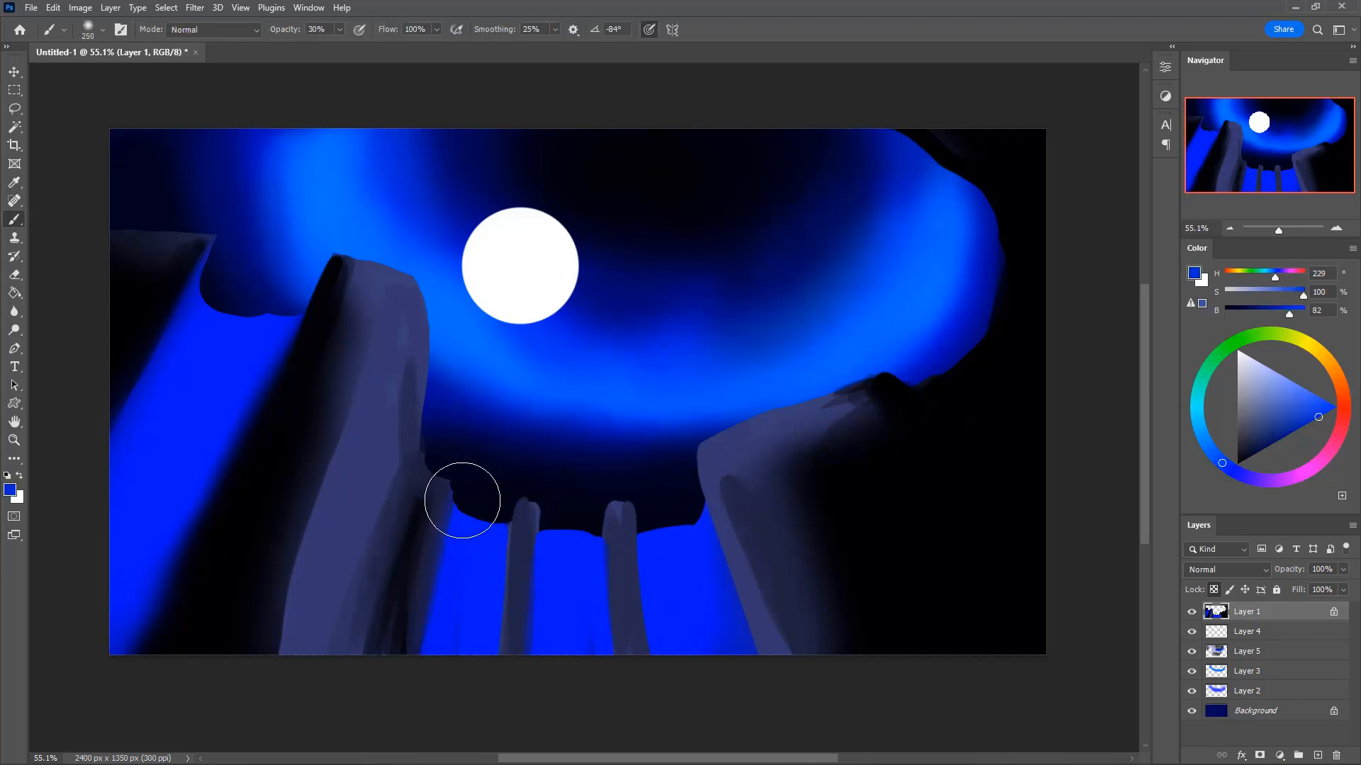
key(bracketright)
key(bracketright)
key(bracketright)
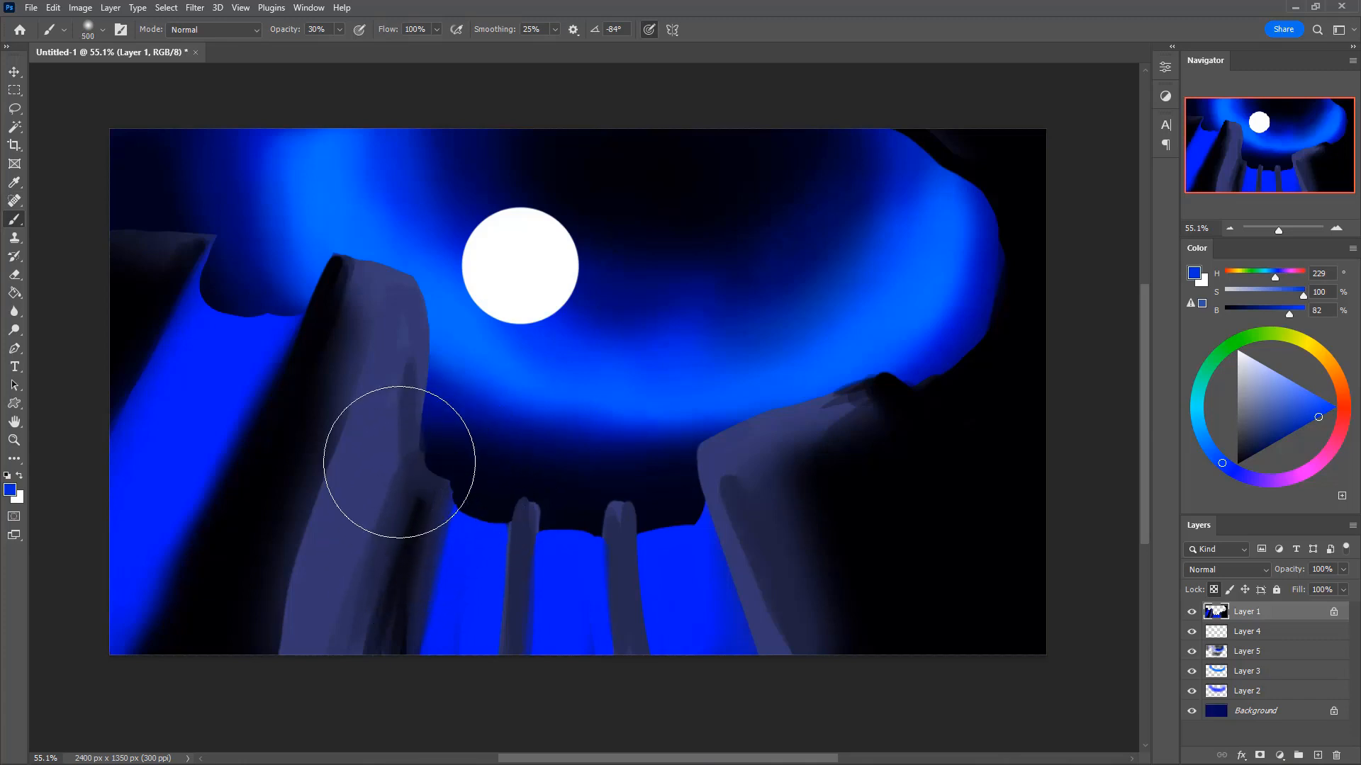
mouse_move(401, 352)
mouse_down()
mouse_move(391, 487)
mouse_move(335, 670)
mouse_up()
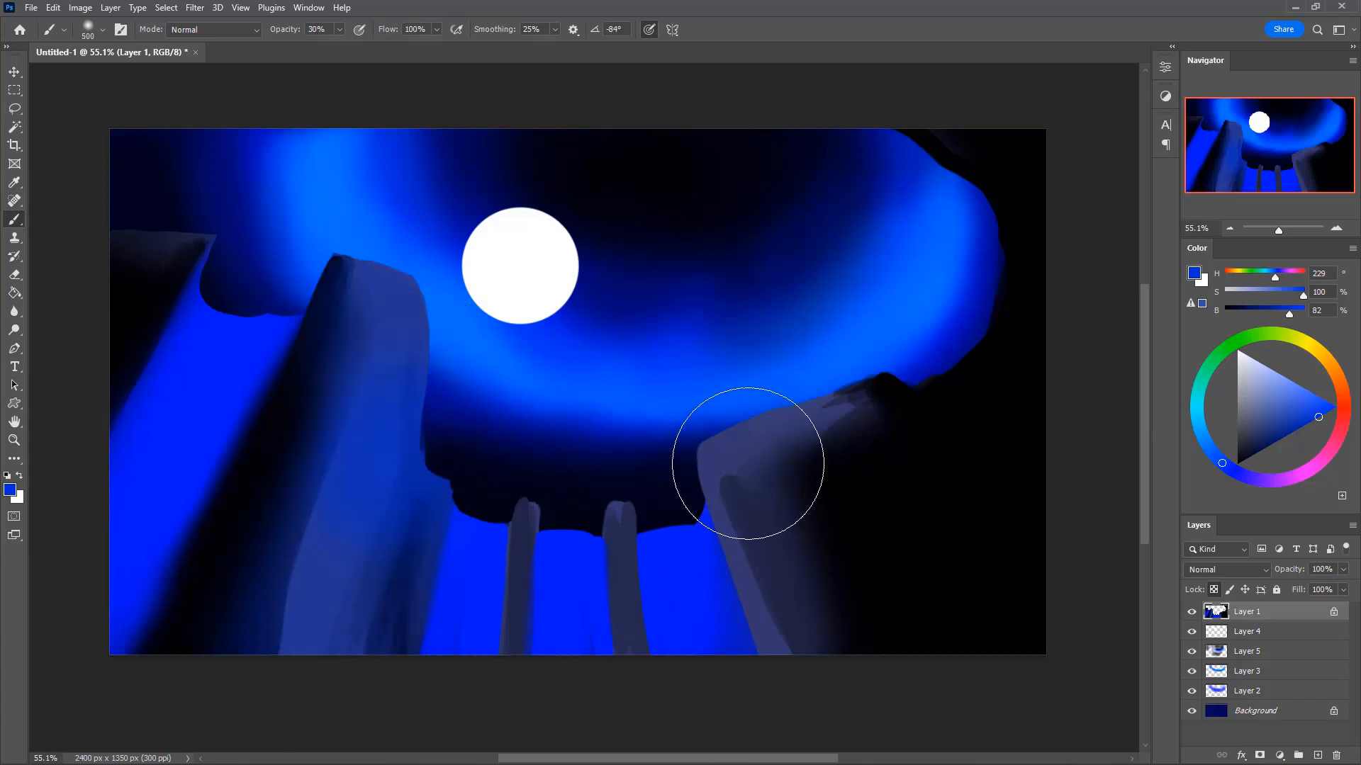
- Glaze the right pillar, the right silhouette and the far-left ledge with the same 500 px blue brush
drag(746, 449, 789, 541)
mouse_move(865, 393)
mouse_down()
mouse_move(933, 385)
mouse_move(871, 401)
mouse_move(991, 338)
mouse_move(964, 192)
mouse_move(865, 137)
mouse_up()
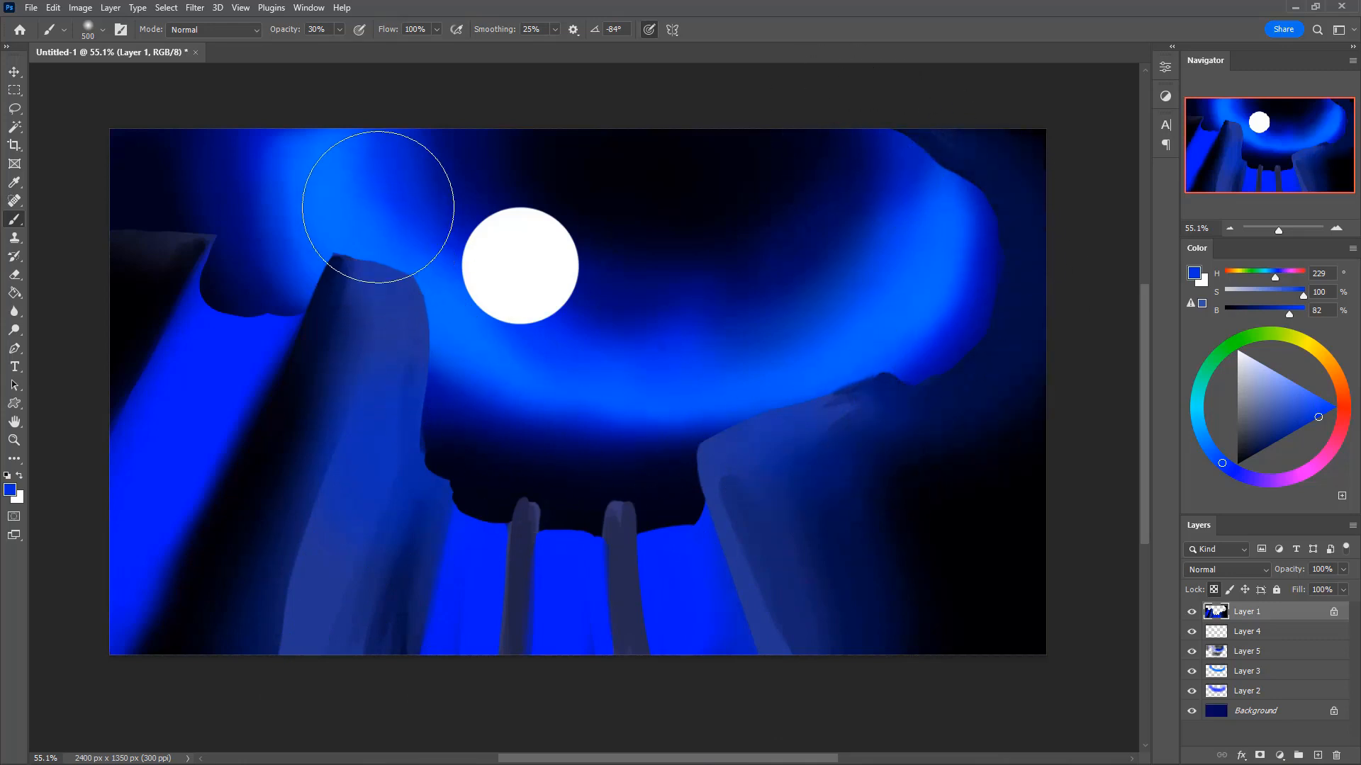
mouse_move(209, 232)
mouse_down()
mouse_move(170, 236)
mouse_move(184, 211)
mouse_up()
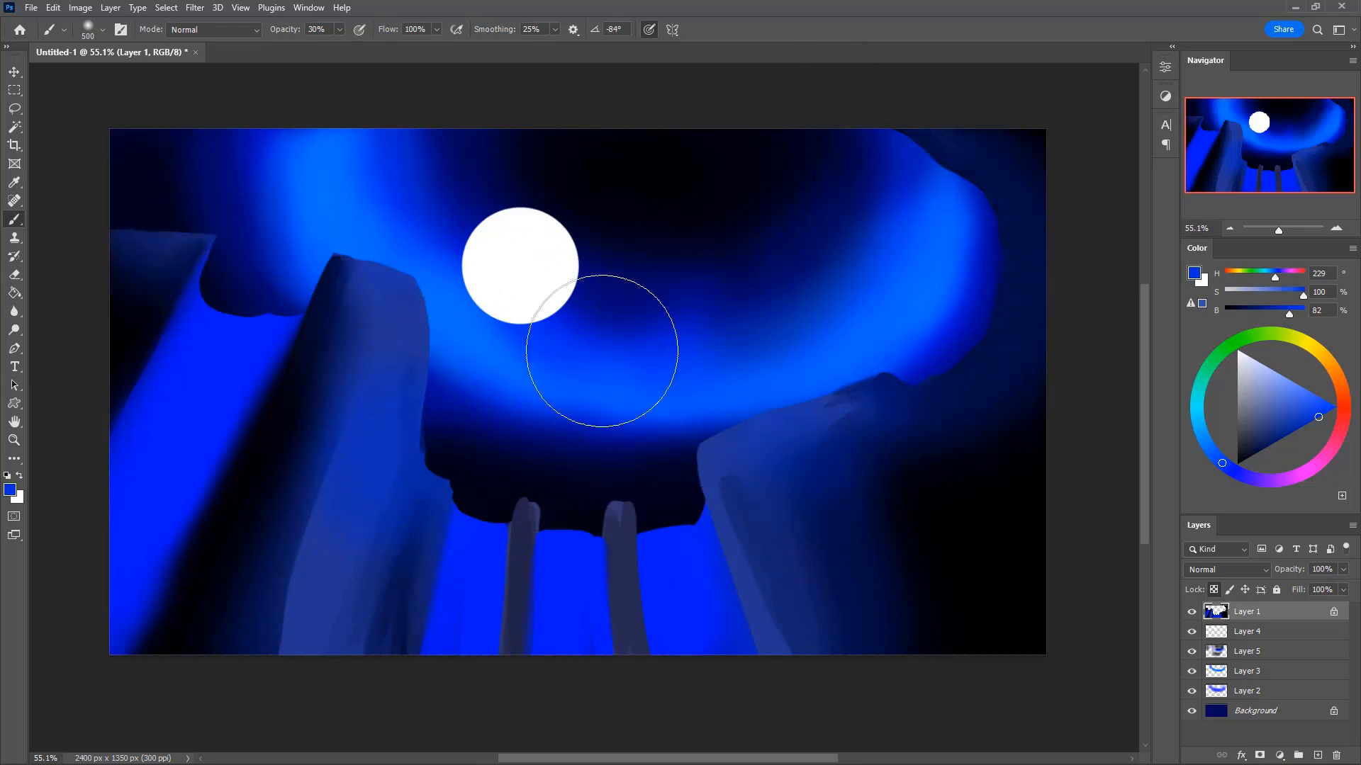
- Darken the lower part of the pillars and streaks with black (H 229, S 100, B 0) using a 700 px soft brush at 30% opacity
drag(1318, 416, 1250, 476)
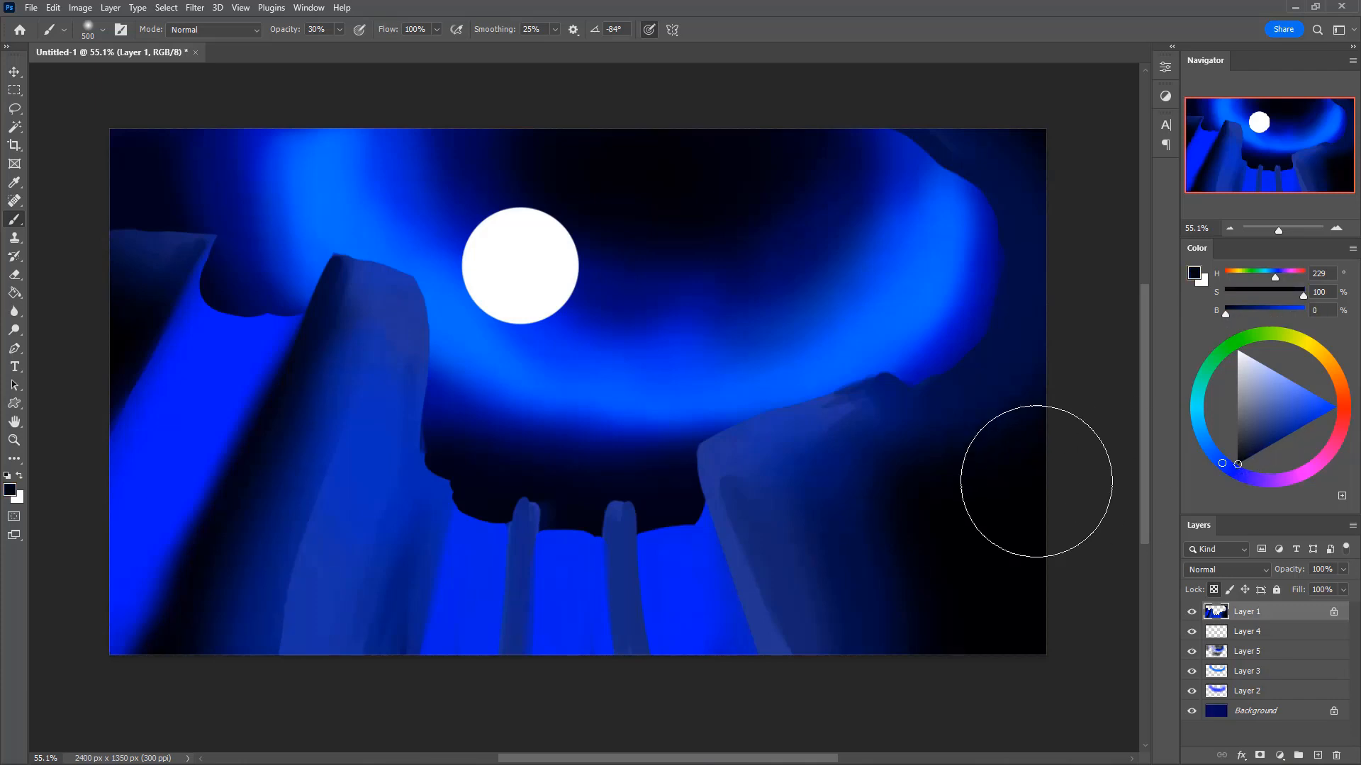
key(bracketright)
key(bracketright)
mouse_move(276, 607)
mouse_down()
mouse_move(186, 468)
mouse_move(168, 618)
mouse_move(144, 542)
mouse_move(195, 546)
mouse_move(286, 674)
mouse_move(273, 606)
mouse_move(439, 674)
mouse_move(453, 652)
mouse_move(395, 648)
mouse_move(784, 704)
mouse_move(787, 656)
mouse_move(804, 653)
mouse_move(571, 692)
mouse_move(861, 632)
mouse_move(650, 674)
mouse_up()
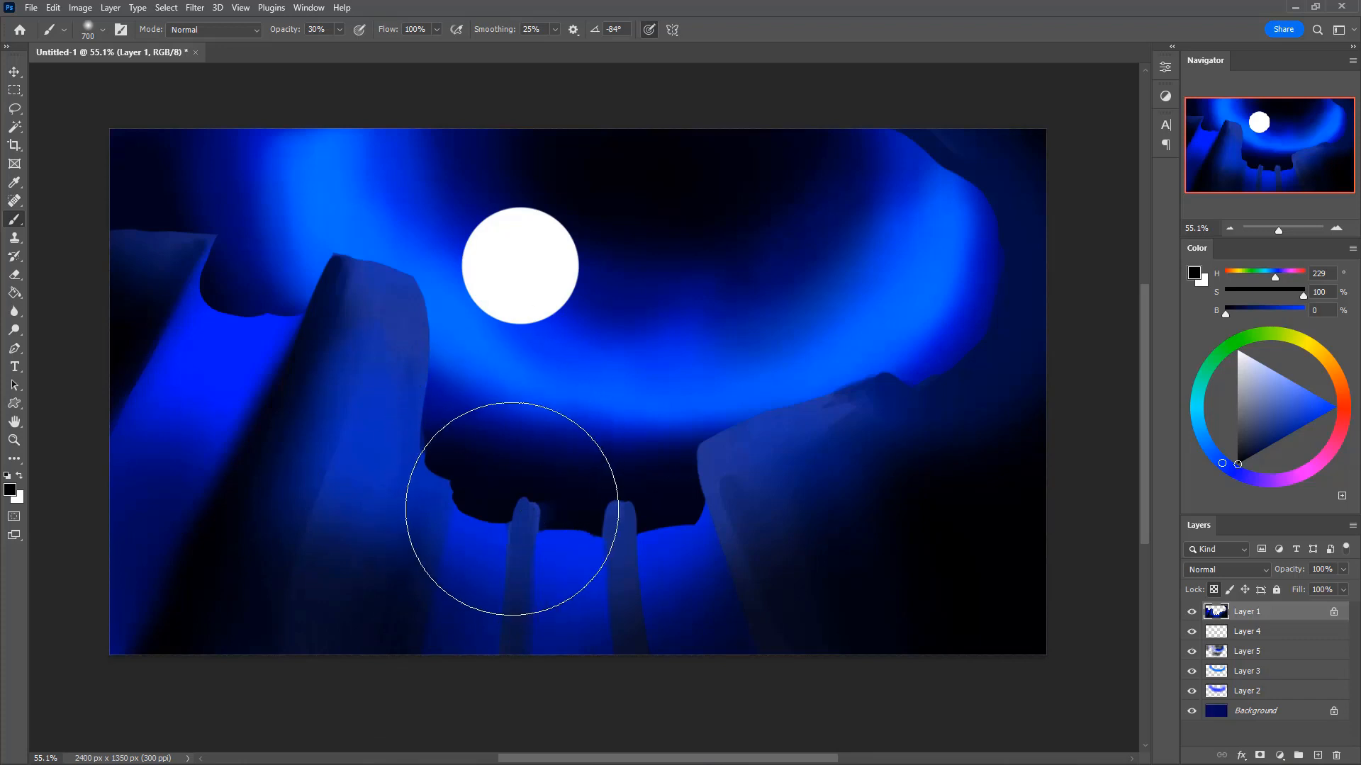
mouse_move(404, 617)
mouse_down()
mouse_move(291, 535)
mouse_move(197, 612)
mouse_move(181, 445)
mouse_move(173, 607)
mouse_up()
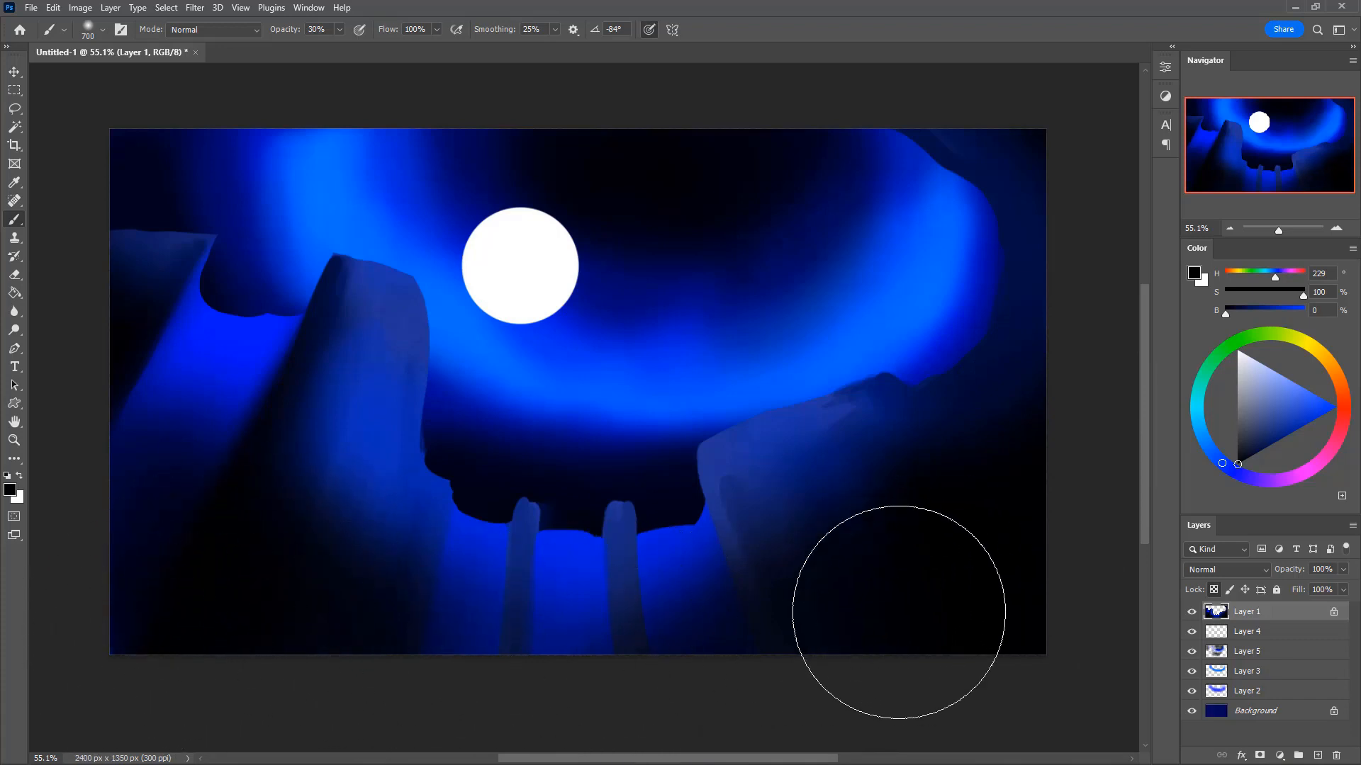
- Deepen the black shading down the left pillar's outer side with a 400 px soft brush
key(bracketleft)
key(bracketleft)
key(bracketleft)
key(bracketleft)
drag(347, 321, 351, 407)
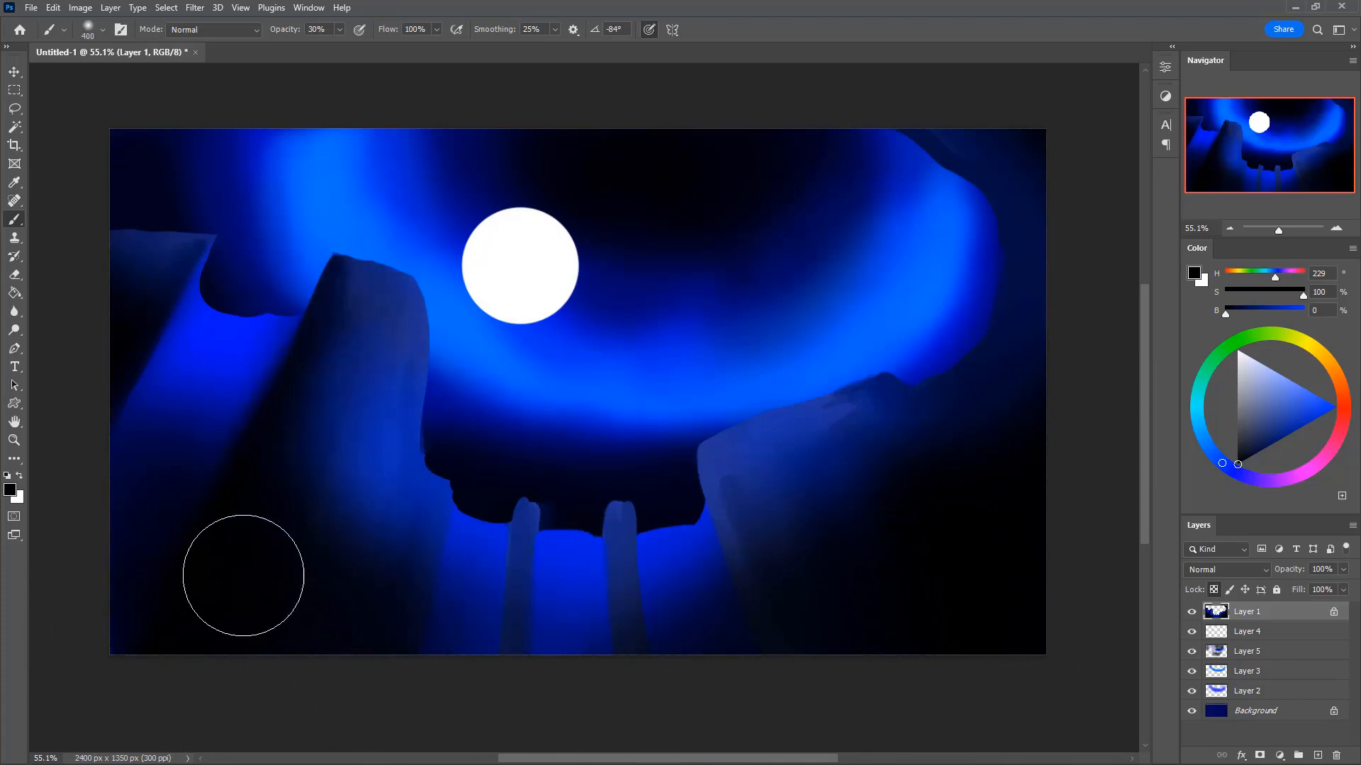
- Darken the far-left ledge and streak and the right silhouette with black using a 500 px soft brush at 30% opacity
key(bracketright)
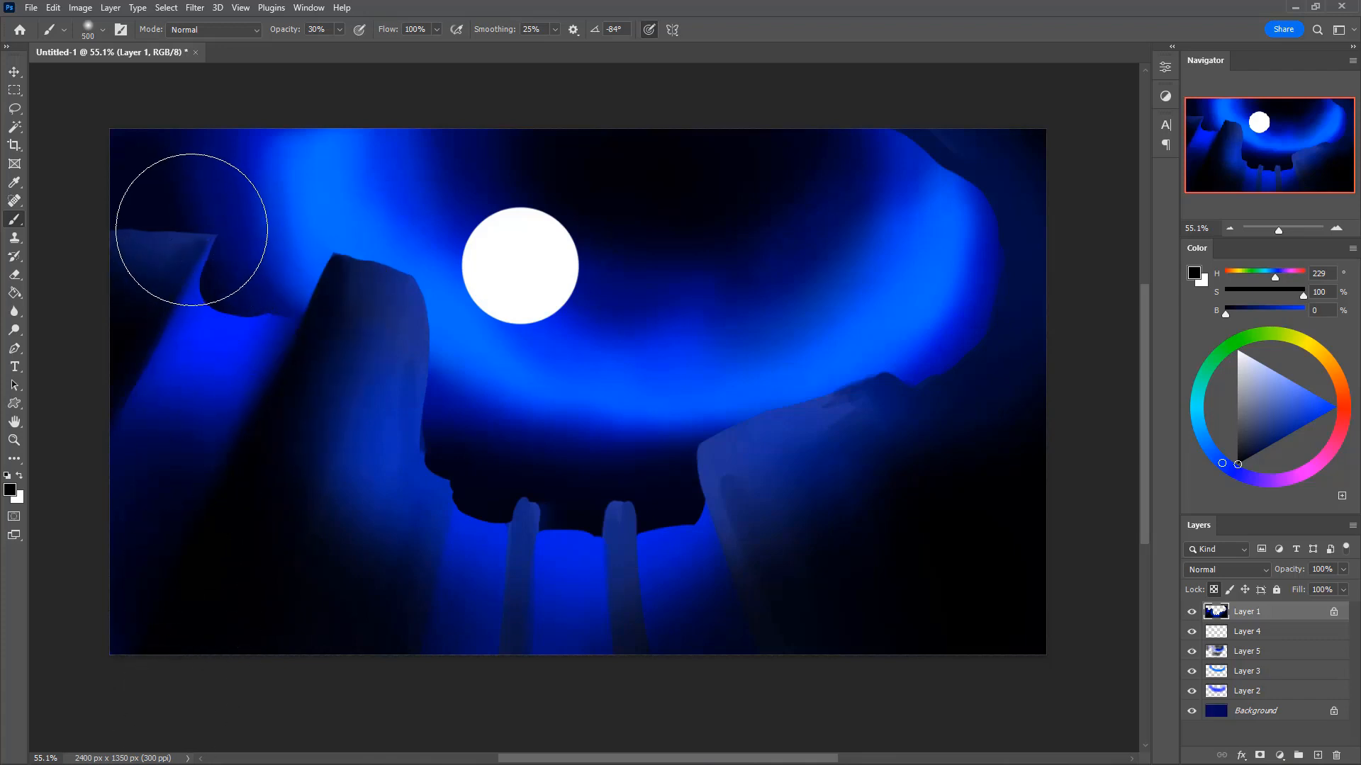
mouse_move(191, 231)
mouse_down()
mouse_move(139, 342)
mouse_move(159, 228)
mouse_move(119, 355)
mouse_up()
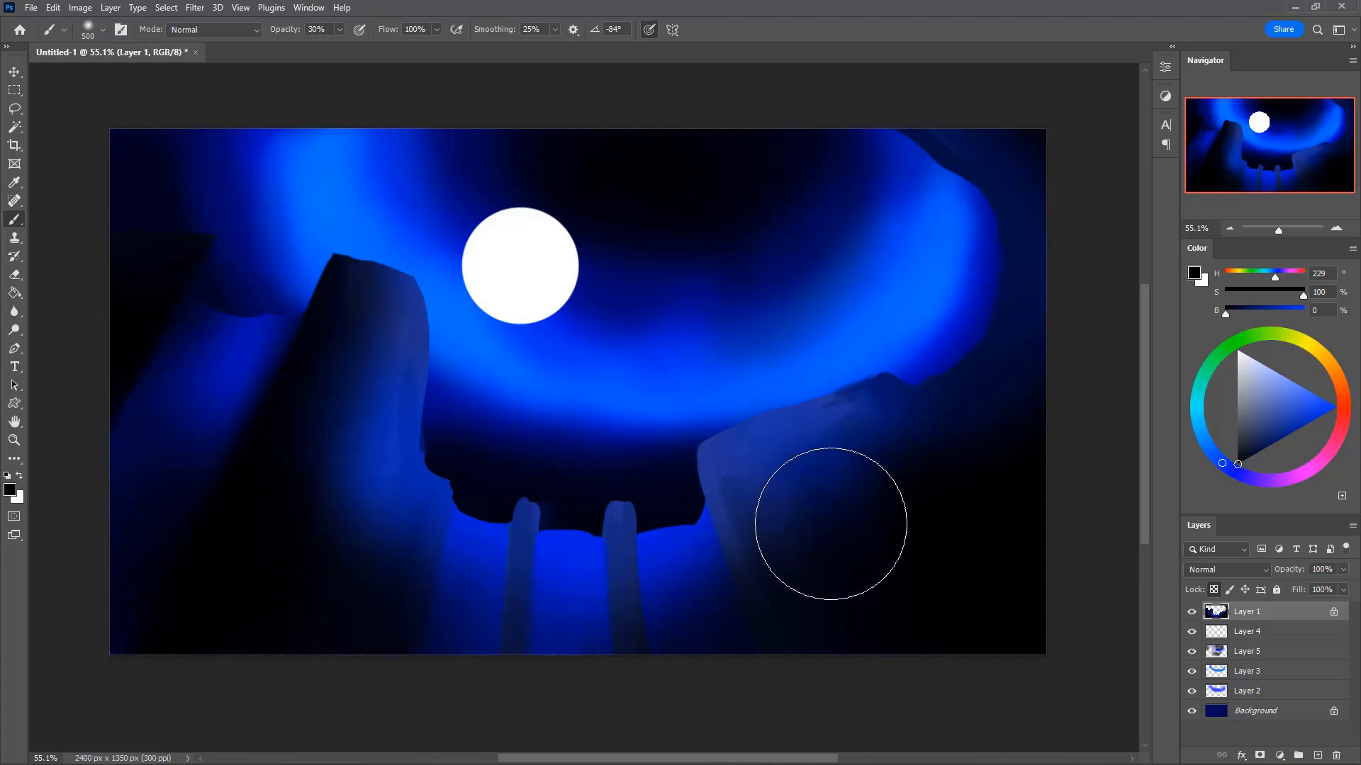
mouse_move(876, 383)
mouse_down()
mouse_move(947, 497)
mouse_move(945, 429)
mouse_move(1000, 521)
mouse_move(1018, 527)
mouse_move(1019, 366)
mouse_move(993, 474)
mouse_move(1048, 300)
mouse_up()
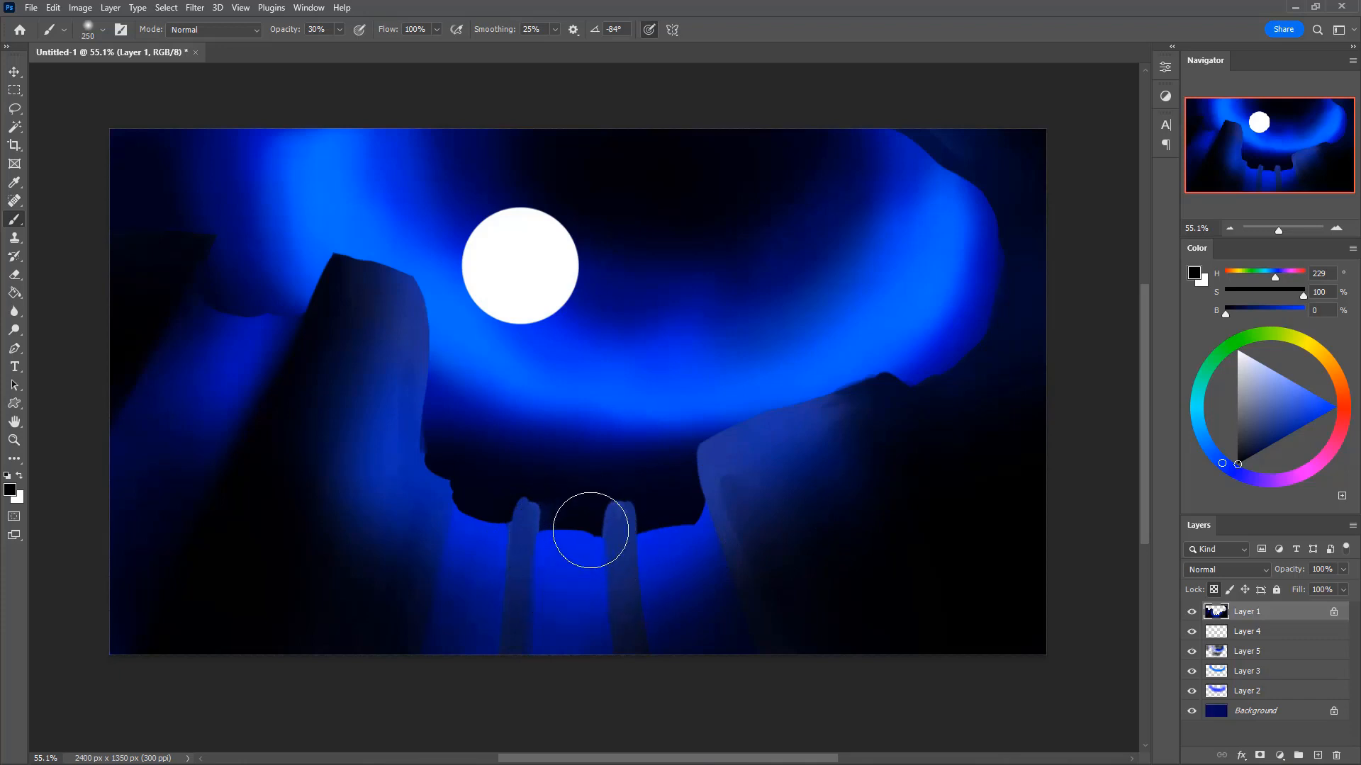
- Paint blue drips (H 213, S 99, B 85) hanging from the ledge between the two thin pillars with an 80 px soft brush
key(i)
click(568, 548)
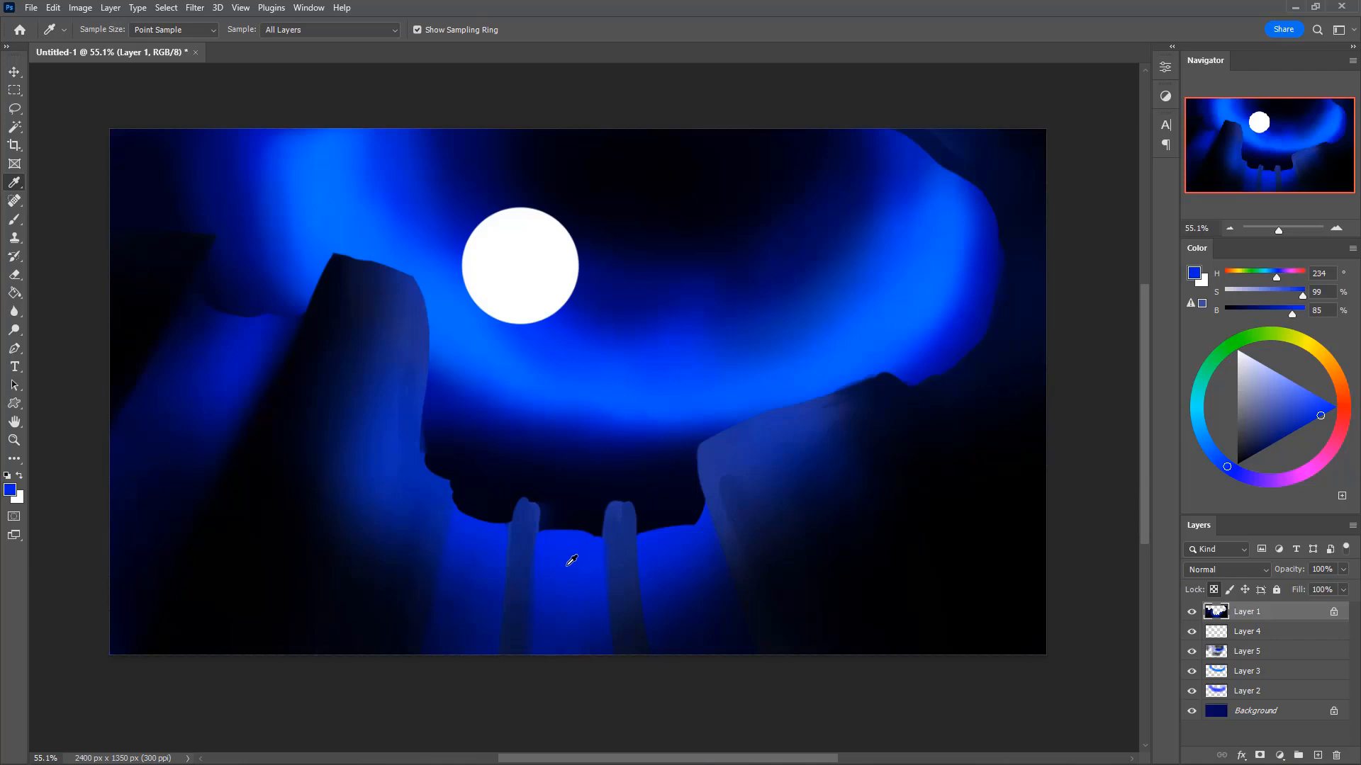
drag(1227, 467, 1206, 463)
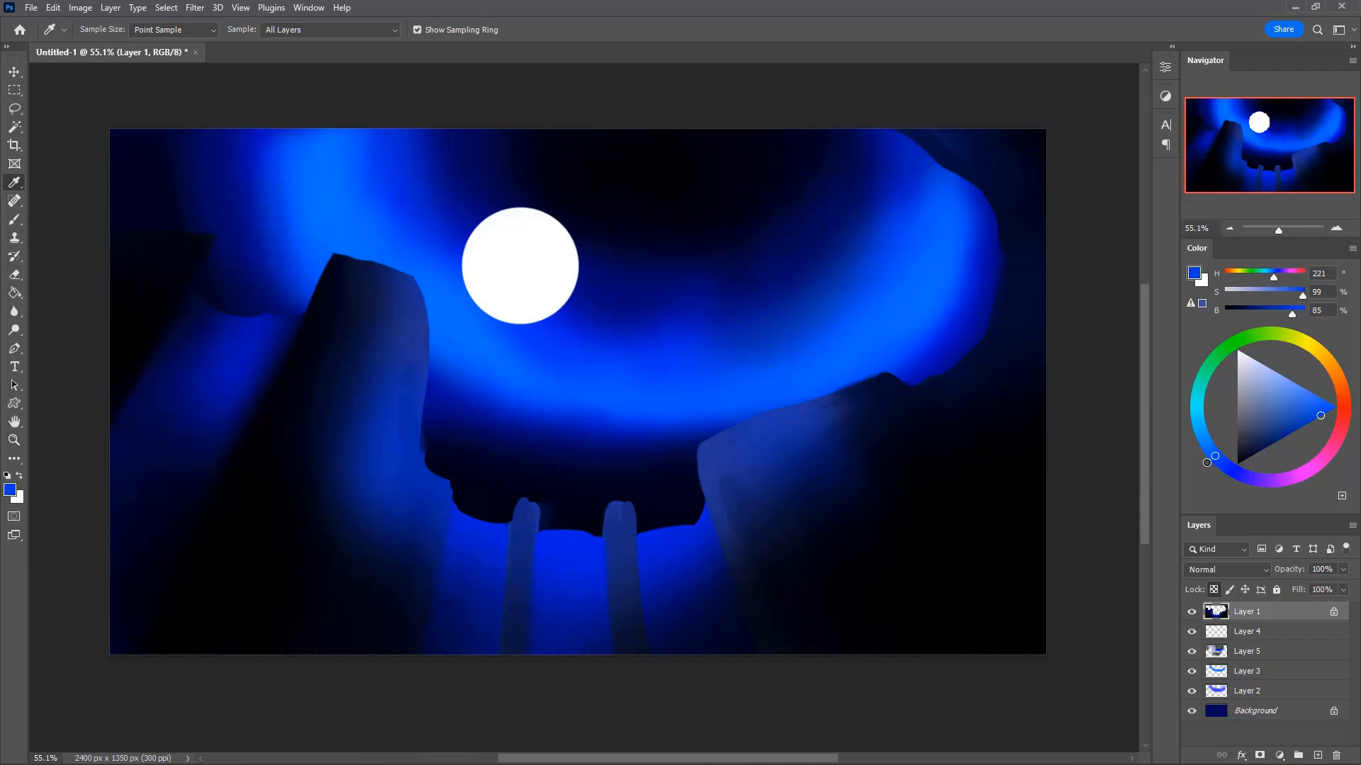
key(b)
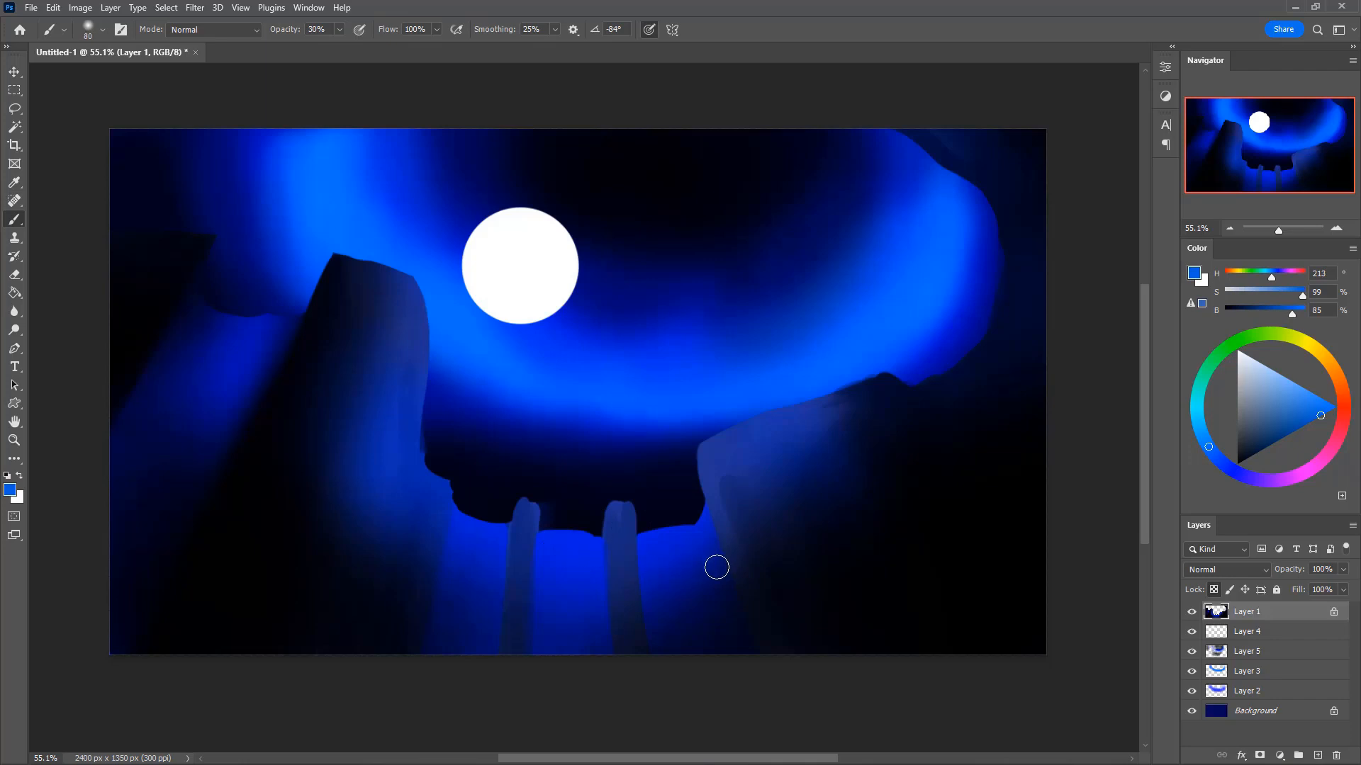
mouse_move(557, 547)
mouse_down()
mouse_move(543, 609)
mouse_move(549, 526)
mouse_move(538, 684)
mouse_move(551, 539)
mouse_move(563, 611)
mouse_move(547, 529)
mouse_move(606, 533)
mouse_move(537, 532)
mouse_move(599, 539)
mouse_move(585, 528)
mouse_move(589, 591)
mouse_up()
key(0)
drag(599, 536, 602, 586)
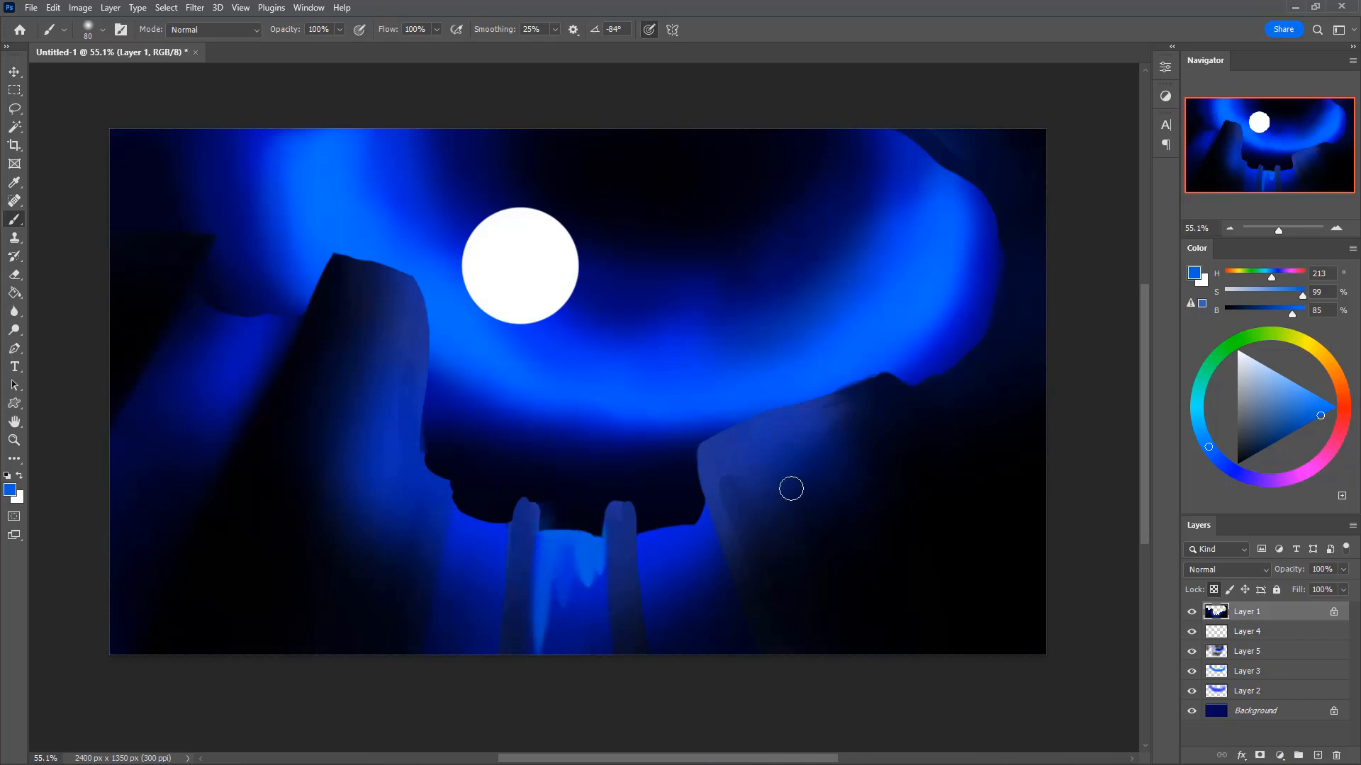
- Extend the icicle-like drips along the ledge's underside in brighter blue (H 213, S 100, B 100), enlarging the brush to 90 px
drag(1318, 418, 1334, 409)
mouse_move(598, 558)
mouse_down()
mouse_move(556, 527)
mouse_move(610, 539)
mouse_move(565, 539)
mouse_move(569, 563)
mouse_move(579, 554)
mouse_move(553, 539)
mouse_move(697, 524)
mouse_move(670, 537)
mouse_up()
key(bracketright)
mouse_move(500, 521)
mouse_down()
mouse_move(473, 519)
mouse_move(511, 517)
mouse_move(505, 568)
mouse_move(538, 502)
mouse_move(510, 603)
mouse_move(506, 518)
mouse_move(495, 521)
mouse_move(483, 682)
mouse_move(503, 522)
mouse_move(480, 659)
mouse_move(467, 502)
mouse_move(436, 639)
mouse_move(471, 506)
mouse_move(465, 537)
mouse_move(500, 521)
mouse_move(474, 515)
mouse_move(432, 652)
mouse_move(461, 519)
mouse_move(500, 526)
mouse_up()
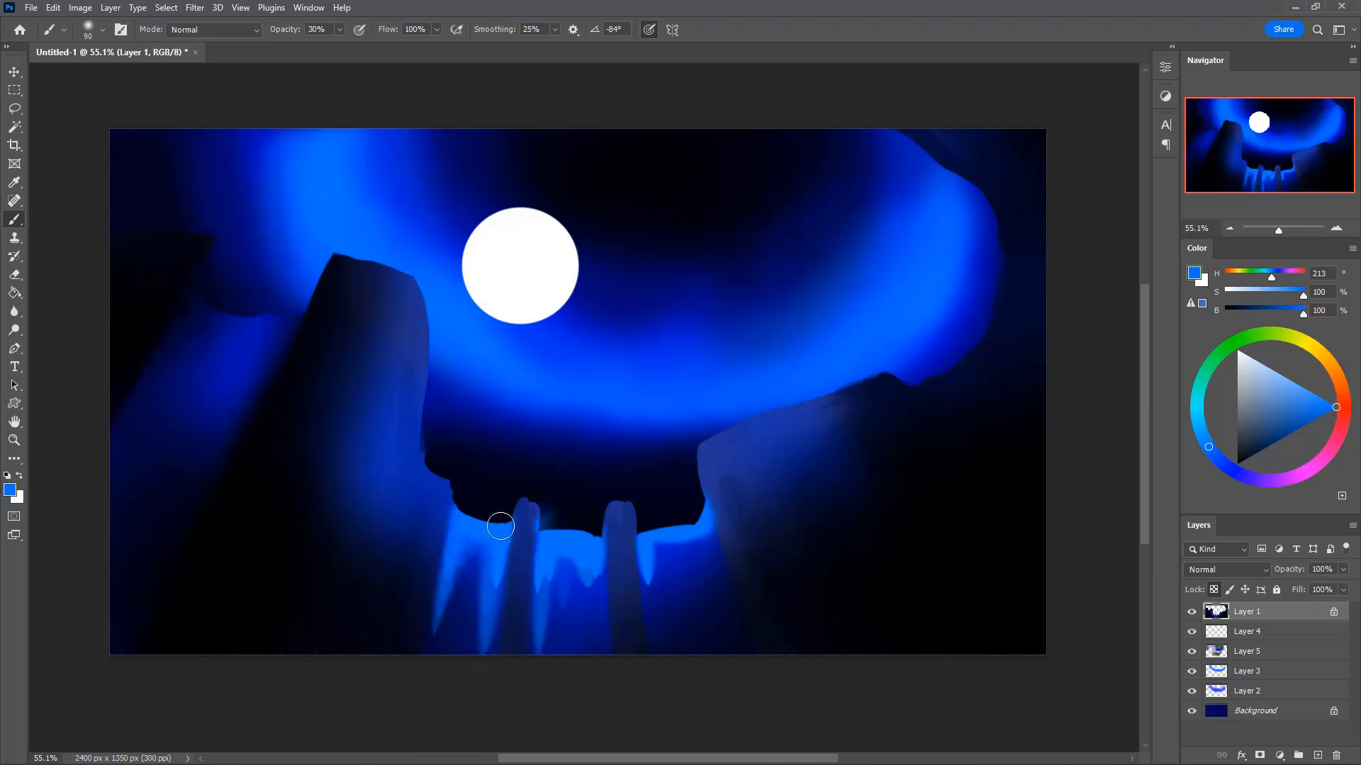
mouse_move(484, 592)
mouse_down()
mouse_move(486, 629)
mouse_move(495, 564)
mouse_move(487, 656)
mouse_move(544, 545)
mouse_move(530, 678)
mouse_move(559, 565)
mouse_up()
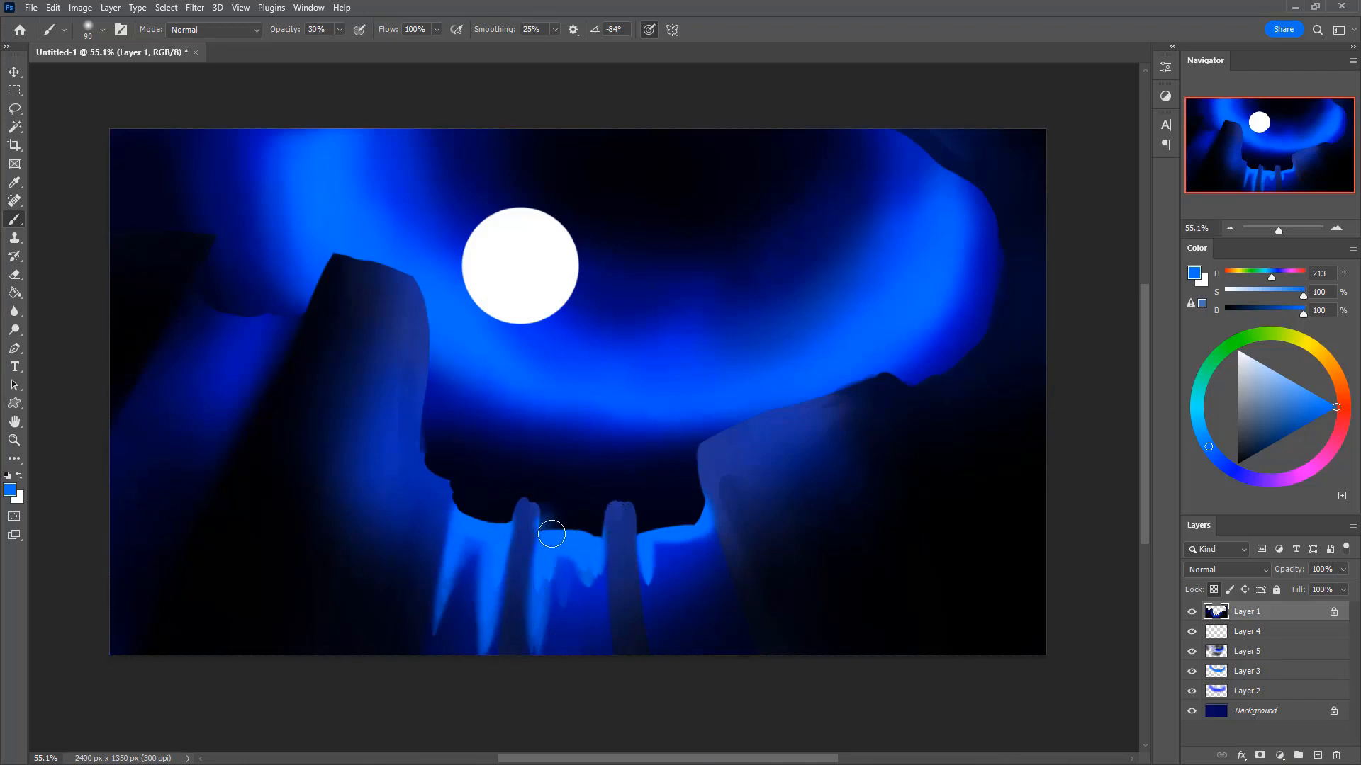
- Add bright blue drips beside the right pillar and a glowing rim under the far-left ledge with the 90 px brush
drag(651, 528, 662, 582)
mouse_move(704, 511)
mouse_down()
mouse_move(725, 592)
mouse_move(649, 530)
mouse_move(655, 589)
mouse_move(653, 552)
mouse_up()
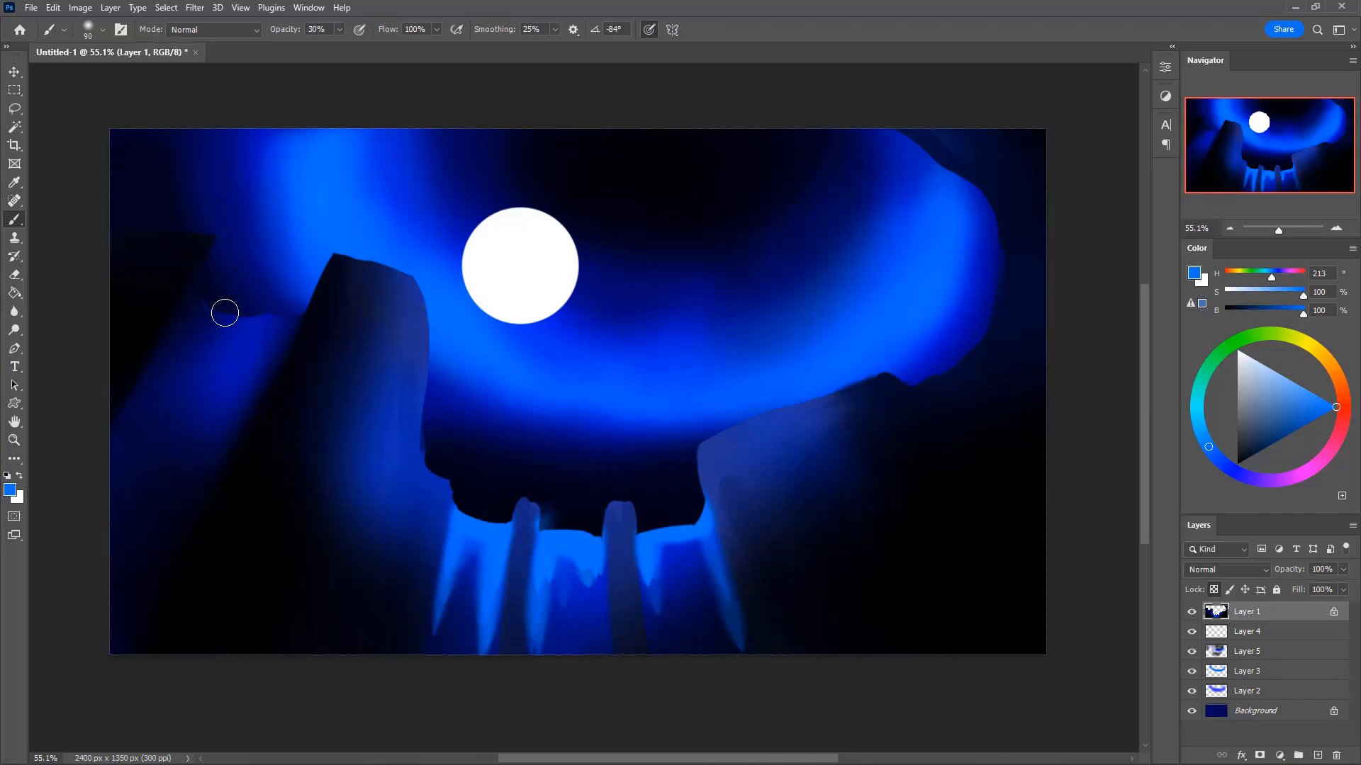
mouse_move(224, 312)
mouse_down()
mouse_move(350, 328)
mouse_move(265, 315)
mouse_move(295, 322)
mouse_up()
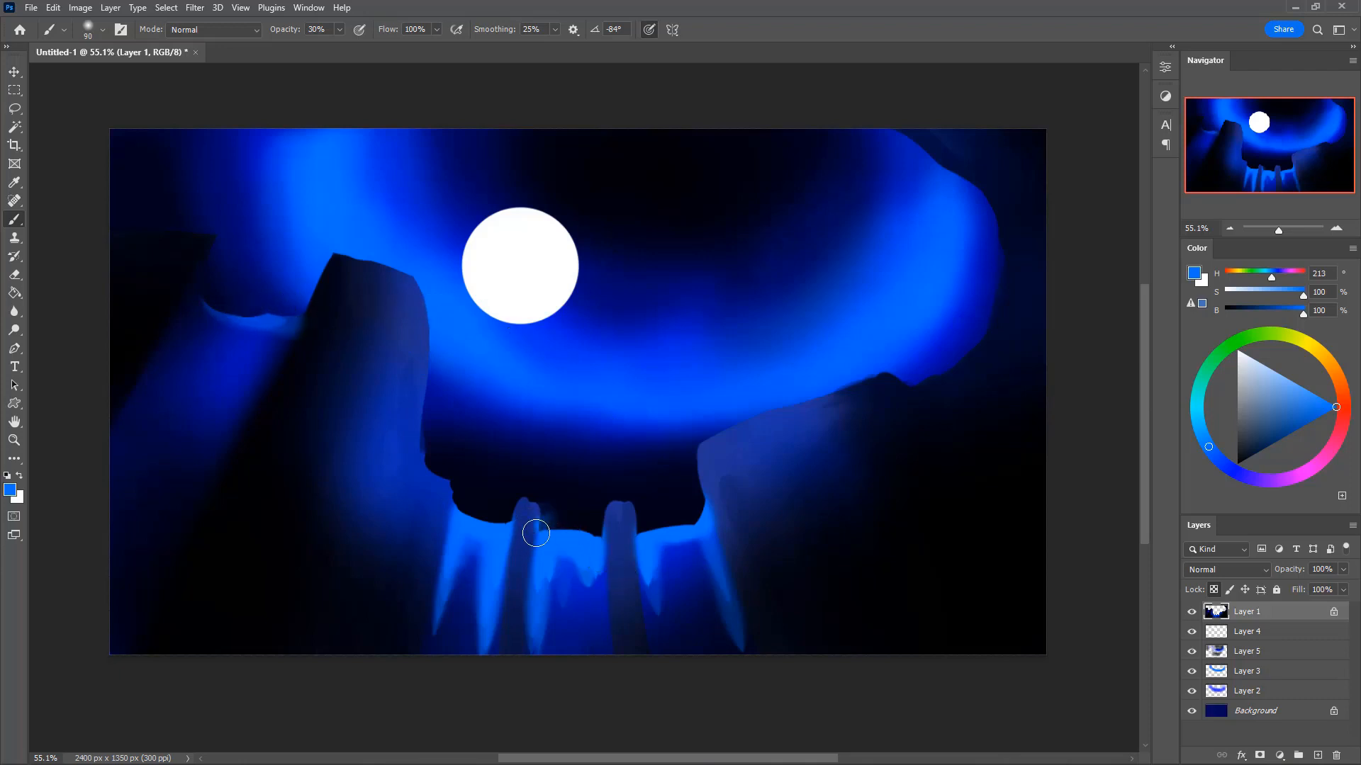
- Unlock Layer 1's transparent pixels and widen the tops of both thin pillars with sampled blue (H 233, S 75, B 56) and a 50 px brush
click(1214, 592)
alt+click(627, 509)
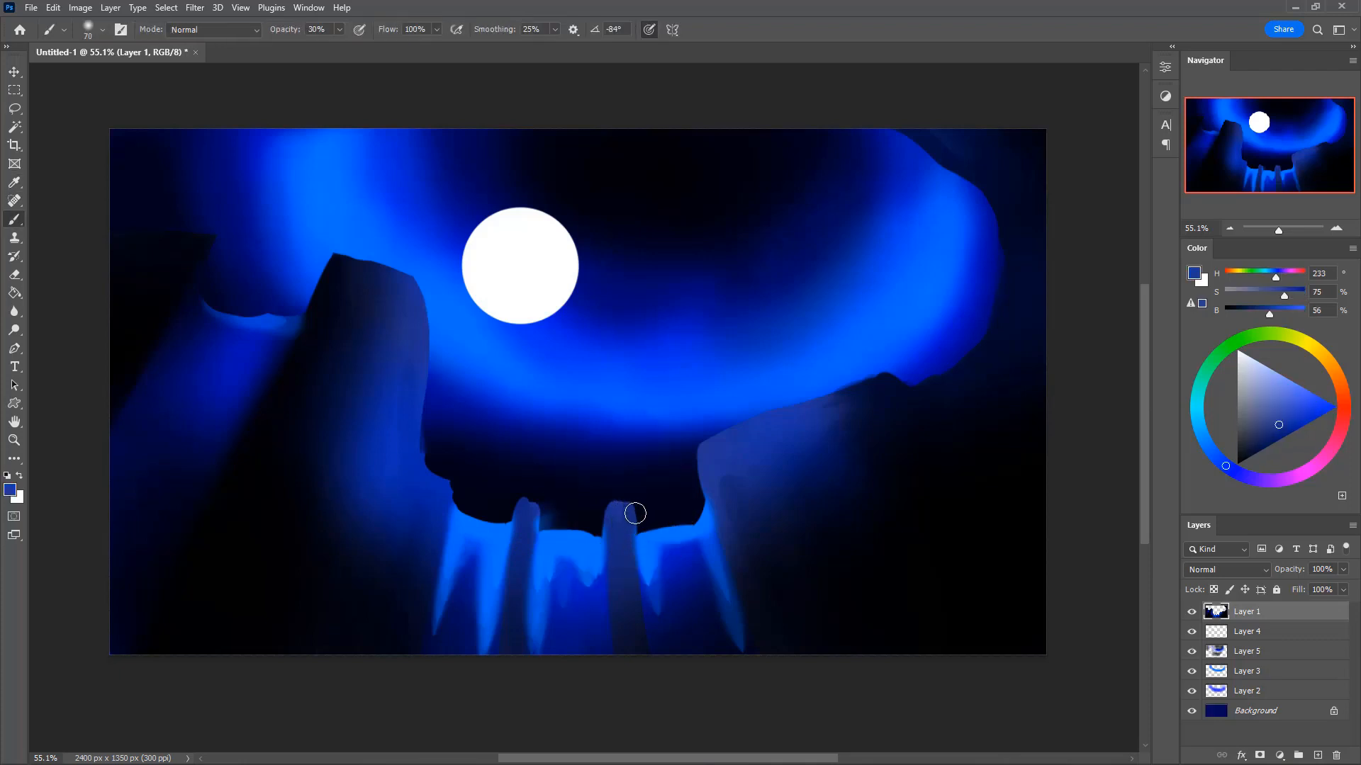
key(0)
drag(635, 513, 632, 642)
key(ctrl+z)
key(bracketleft)
key(bracketleft)
drag(640, 512, 630, 588)
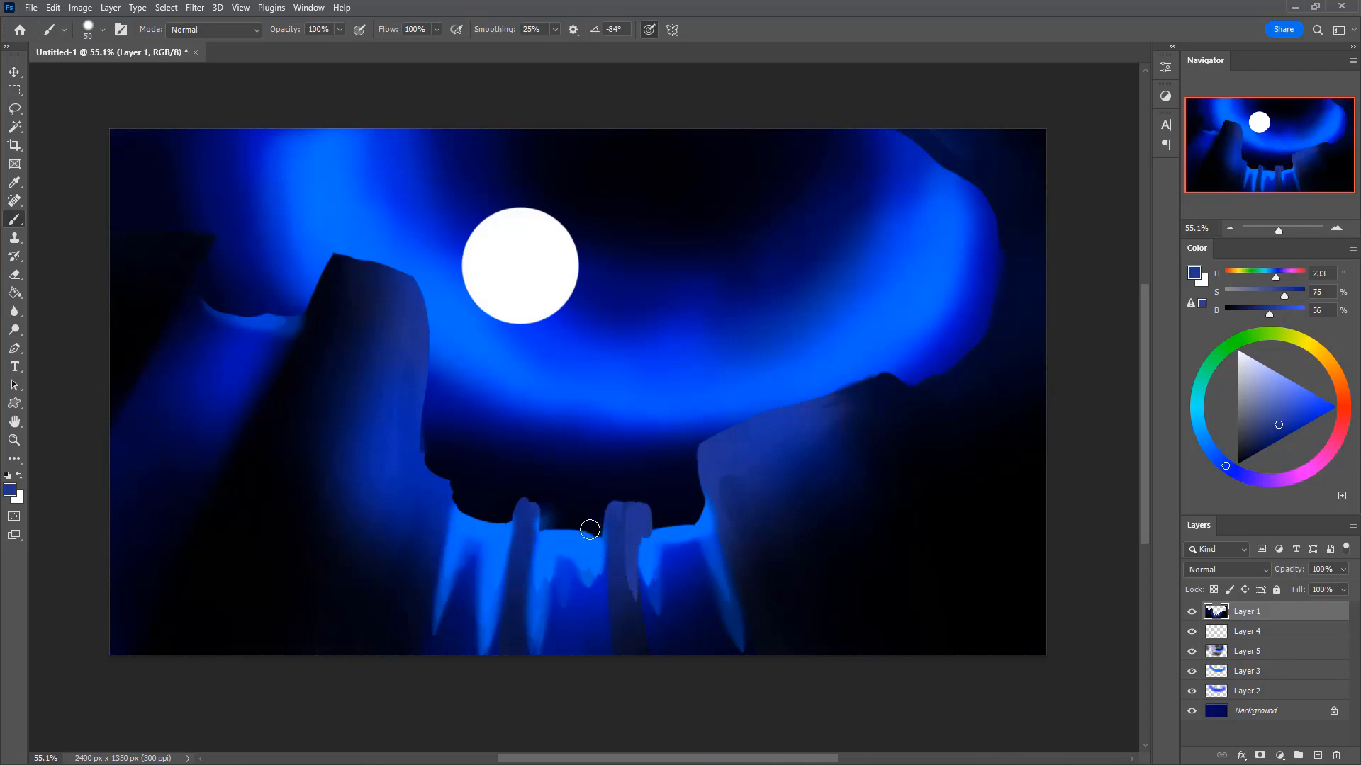
mouse_move(528, 505)
mouse_down()
mouse_move(523, 600)
mouse_move(540, 510)
mouse_move(524, 588)
mouse_up()
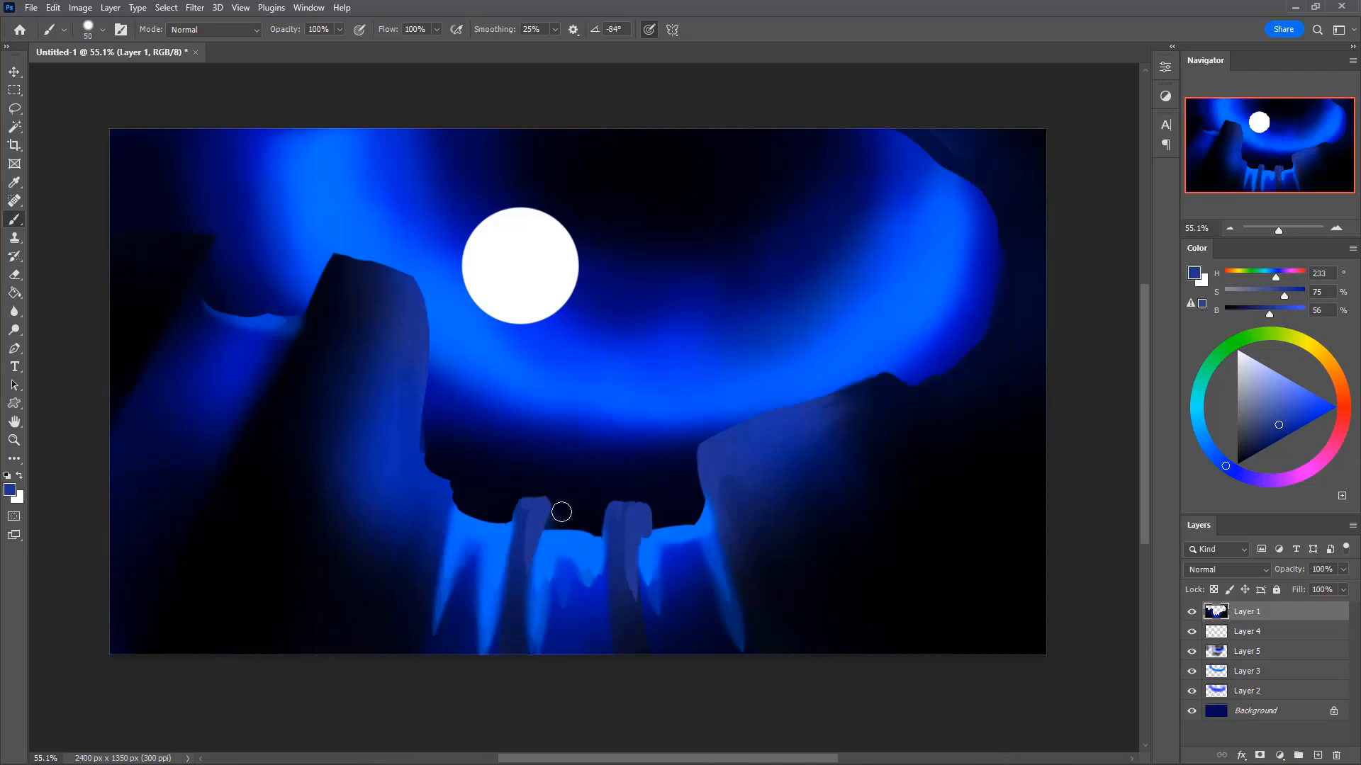
mouse_move(574, 496)
mouse_down()
mouse_move(549, 525)
mouse_move(547, 510)
mouse_move(527, 625)
mouse_move(525, 513)
mouse_move(553, 544)
mouse_up()
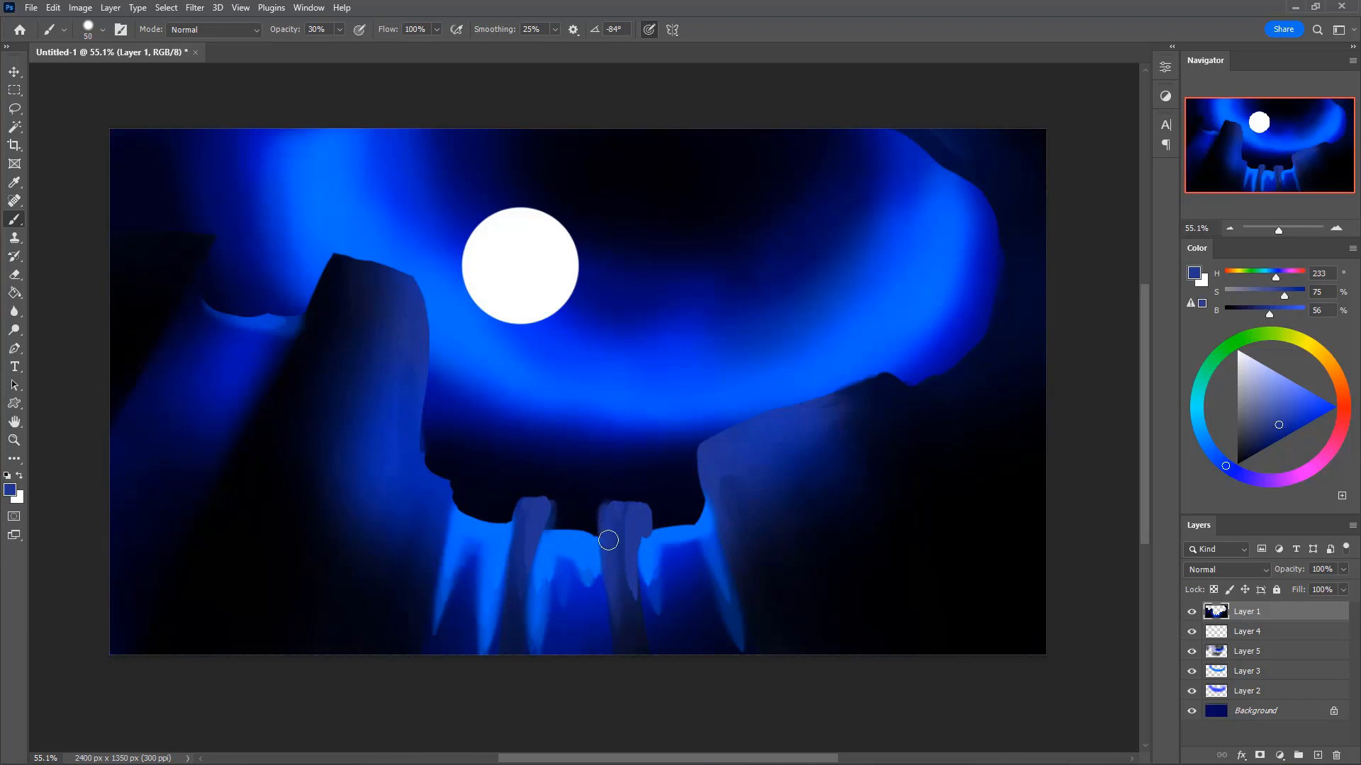
- Shade the right thin pillar with dark blue (H 234, S 78, B 25) using a 45 px brush at 30% opacity
alt+click(630, 617)
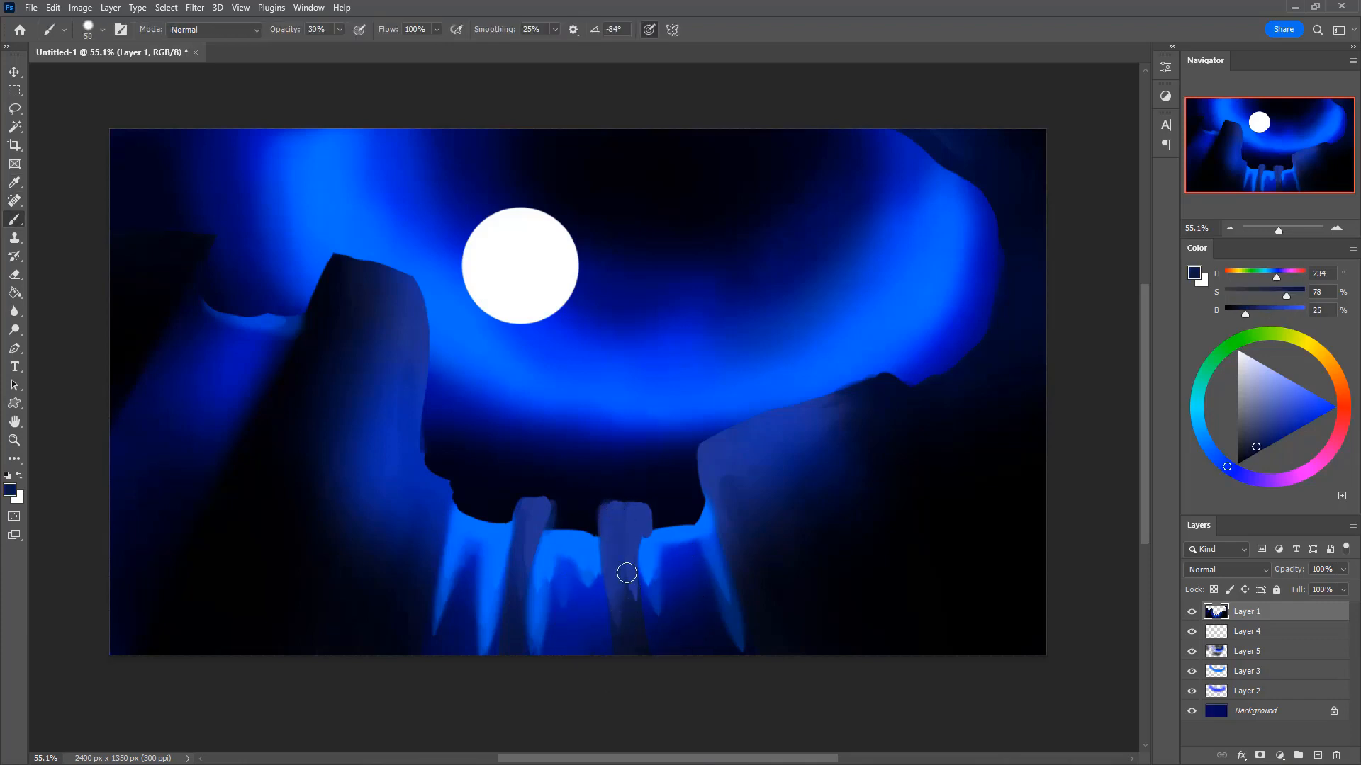
key(bracketright)
key(bracketleft)
key(bracketleft)
mouse_move(617, 599)
mouse_down()
mouse_move(623, 516)
mouse_move(623, 612)
mouse_move(620, 568)
mouse_move(638, 549)
mouse_move(635, 591)
mouse_move(641, 526)
mouse_move(640, 633)
mouse_up()
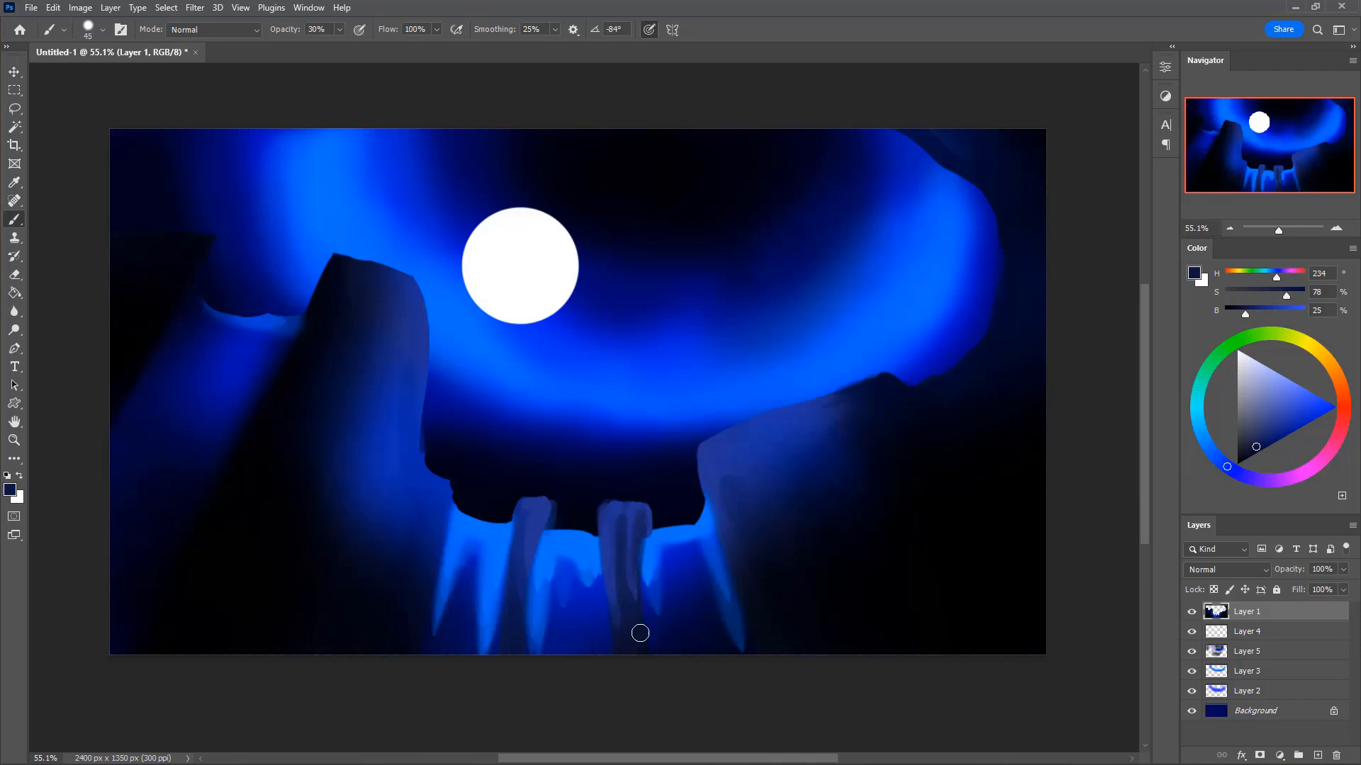
drag(644, 522, 628, 567)
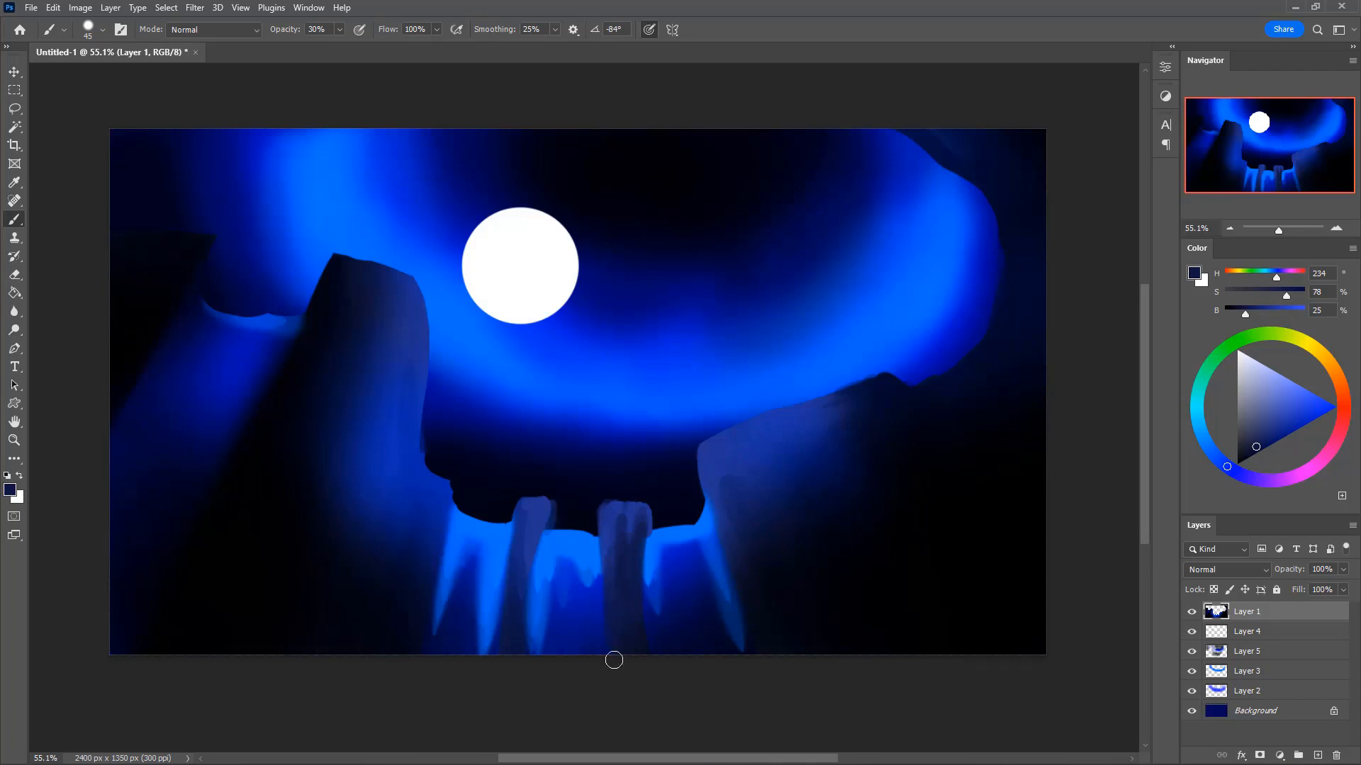
- Extend the right thin pillar's cap outward in muted blue (H 233, S 75, B 56), then sample the bright drip blue beneath it
alt+click(635, 505)
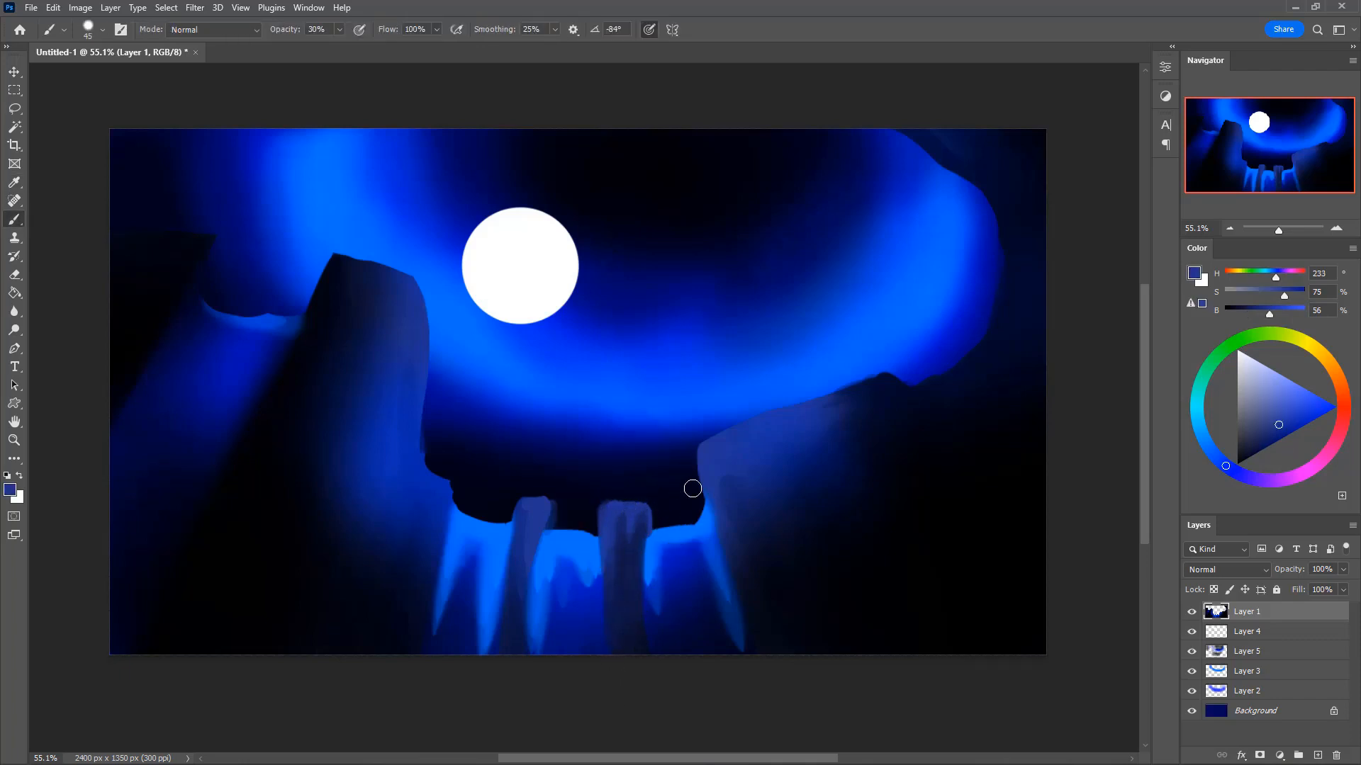
drag(649, 506, 656, 522)
drag(647, 516, 652, 540)
alt+click(655, 531)
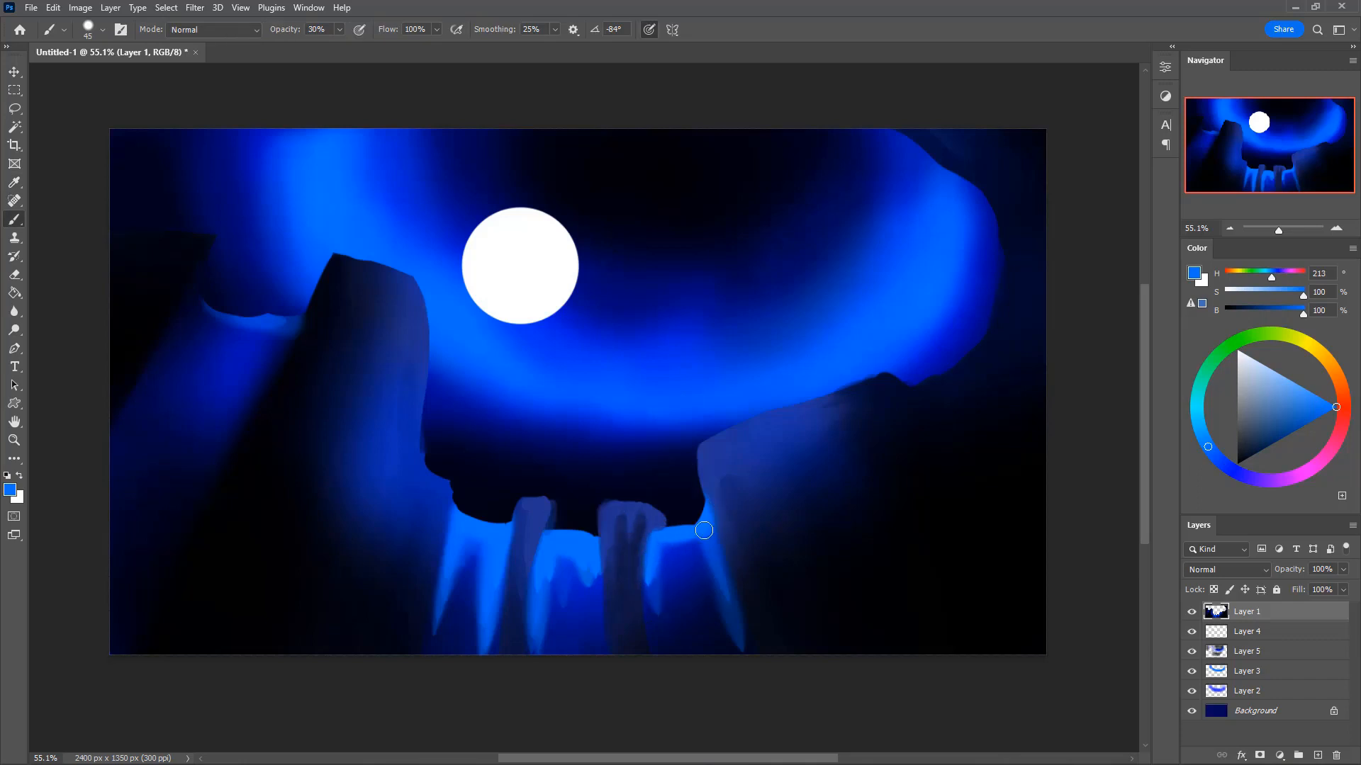
- Widen the left thin pillar's outer side with muted blue (H 233, S 75, B 56) and paint shading stripes down its shaft
alt+click(653, 518)
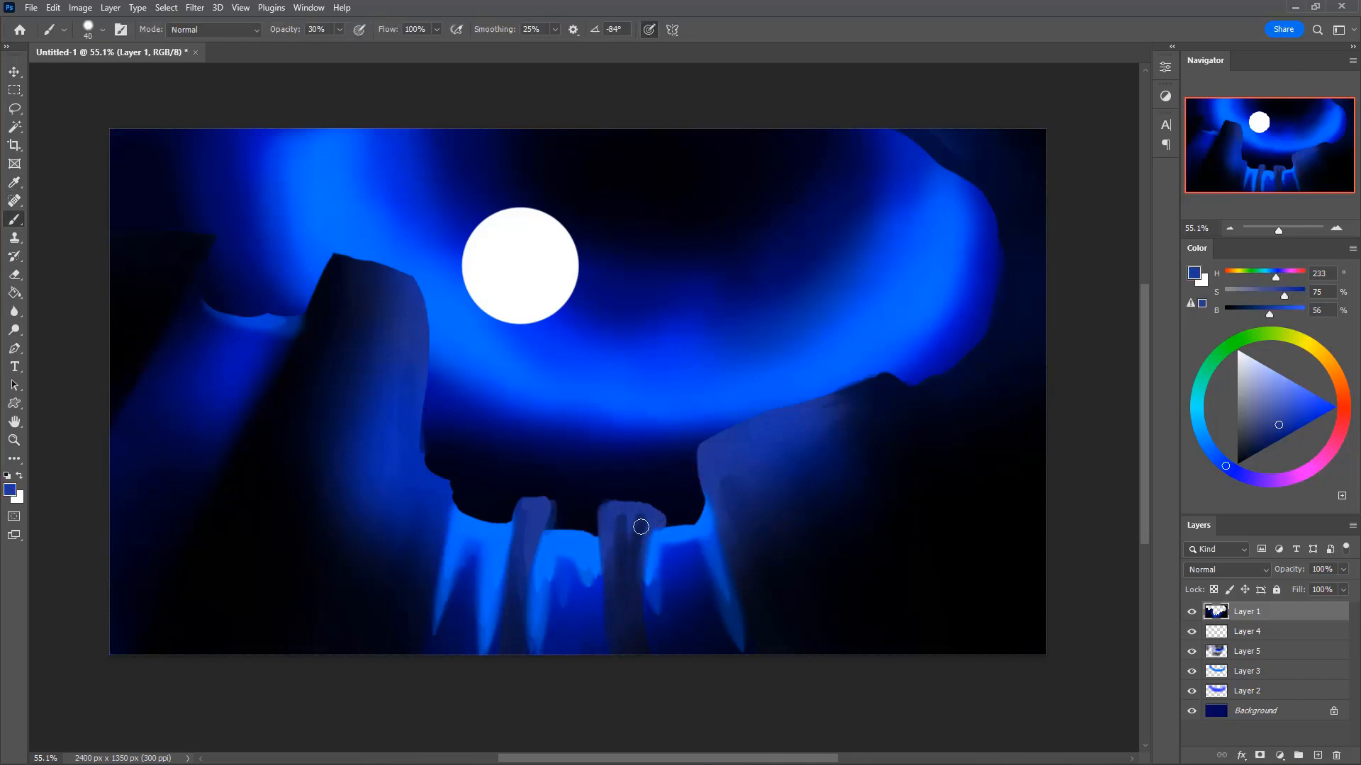
key(0)
key(])
drag(514, 506, 515, 587)
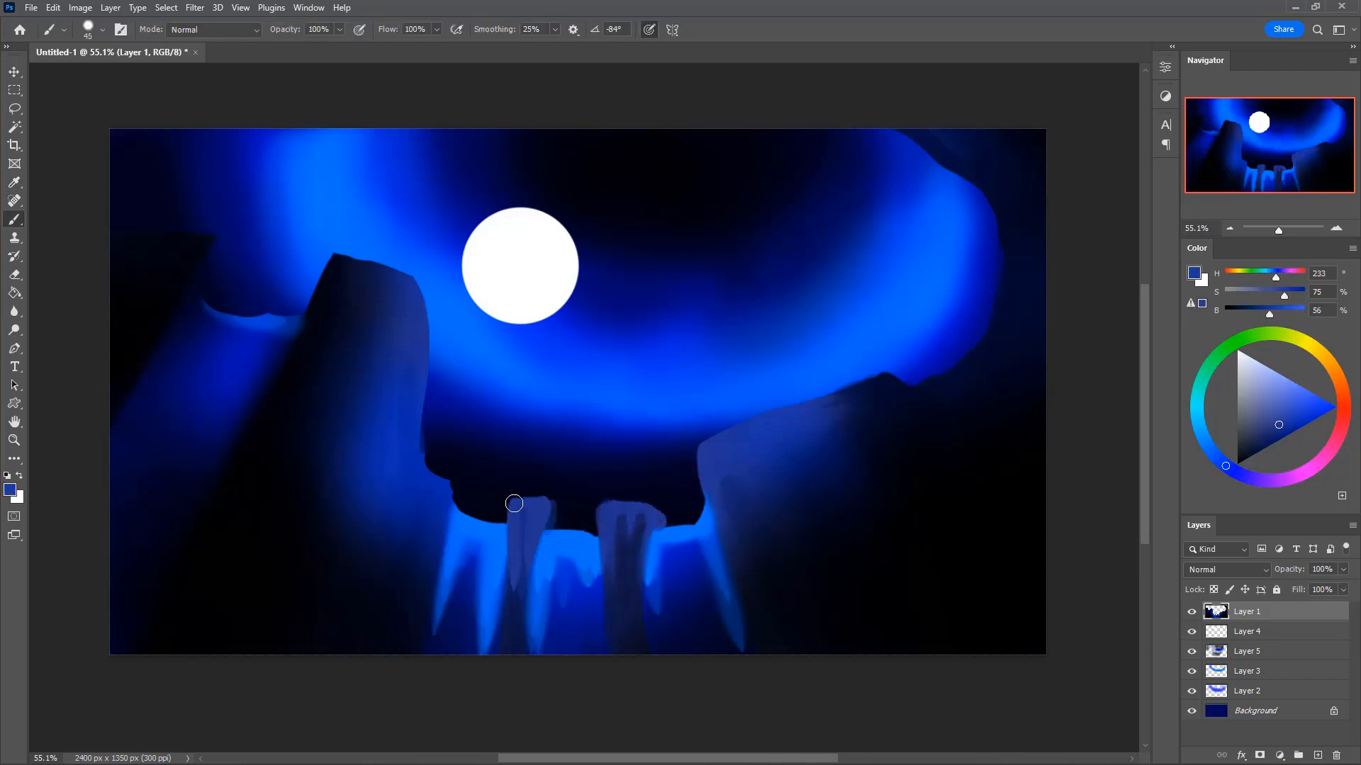
drag(520, 511, 516, 601)
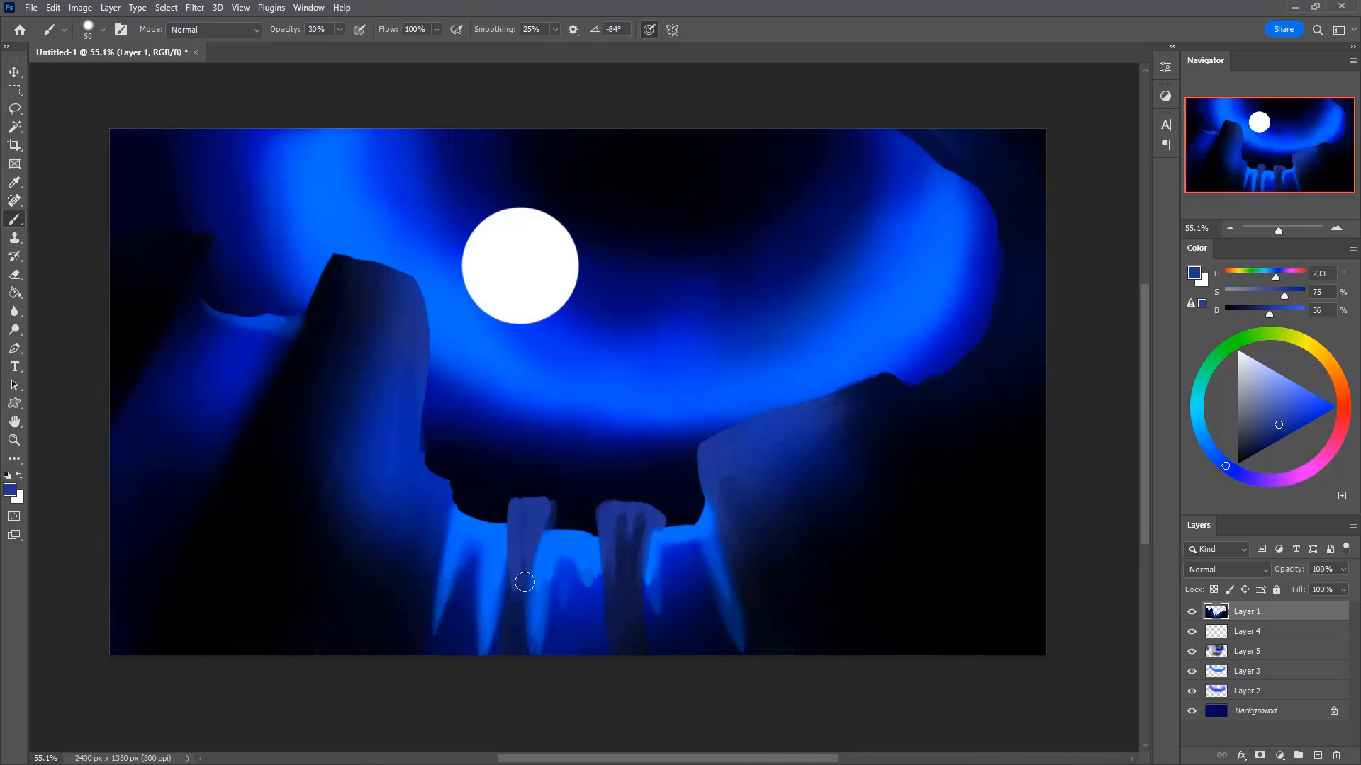
drag(525, 510, 524, 636)
alt+click(536, 518)
alt+click(540, 536)
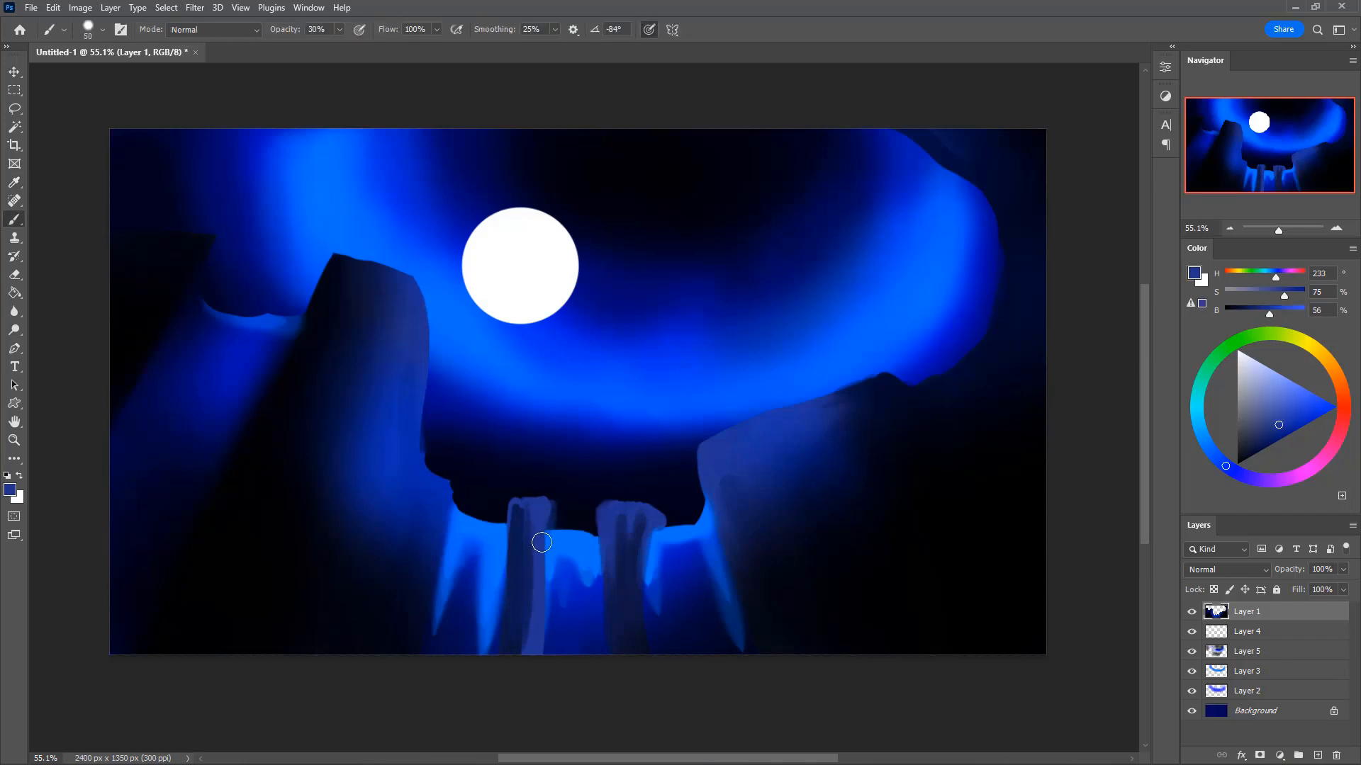
- Paint solid muted blue strokes down the right sides of both thin pillars to the canvas's lower edge at 100% opacity
drag(543, 533, 550, 684)
drag(638, 533, 647, 689)
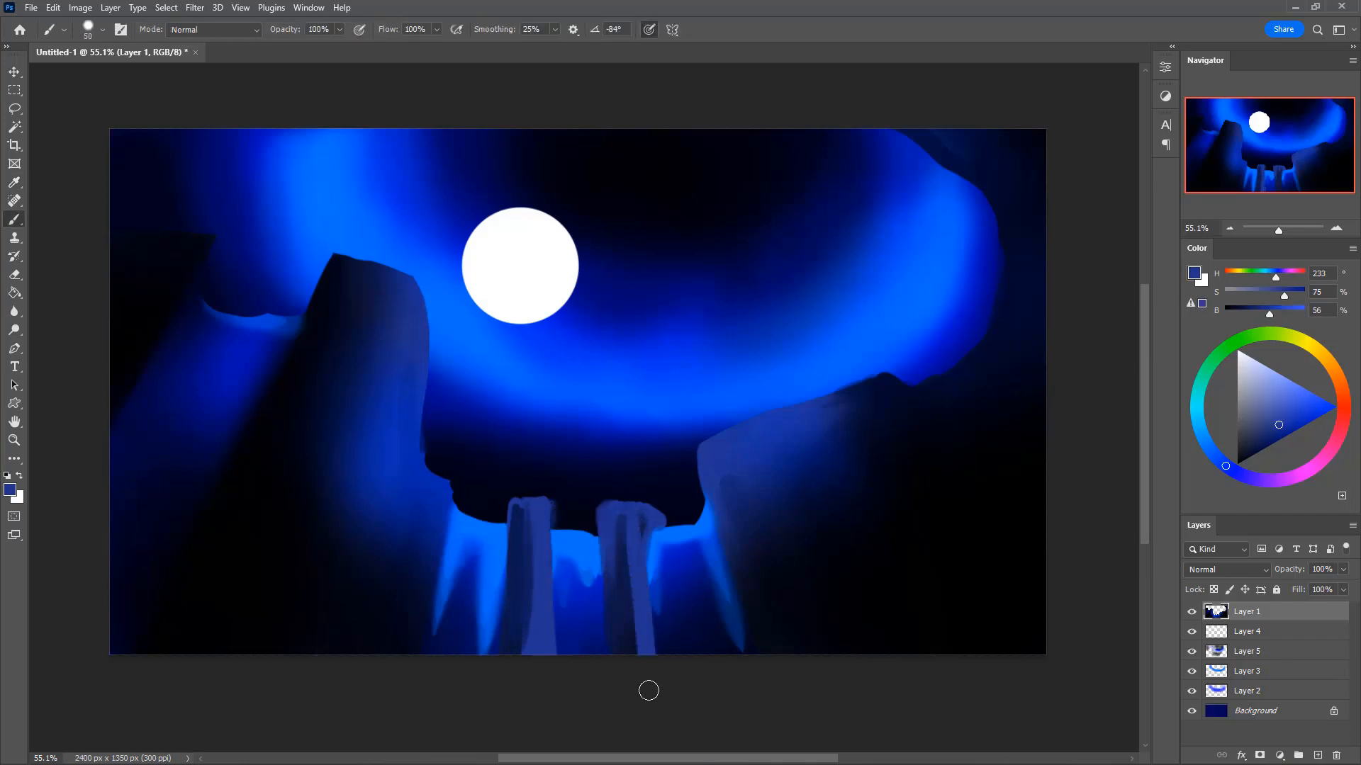
mouse_move(654, 525)
mouse_down()
mouse_move(637, 623)
mouse_move(630, 517)
mouse_move(642, 677)
mouse_up()
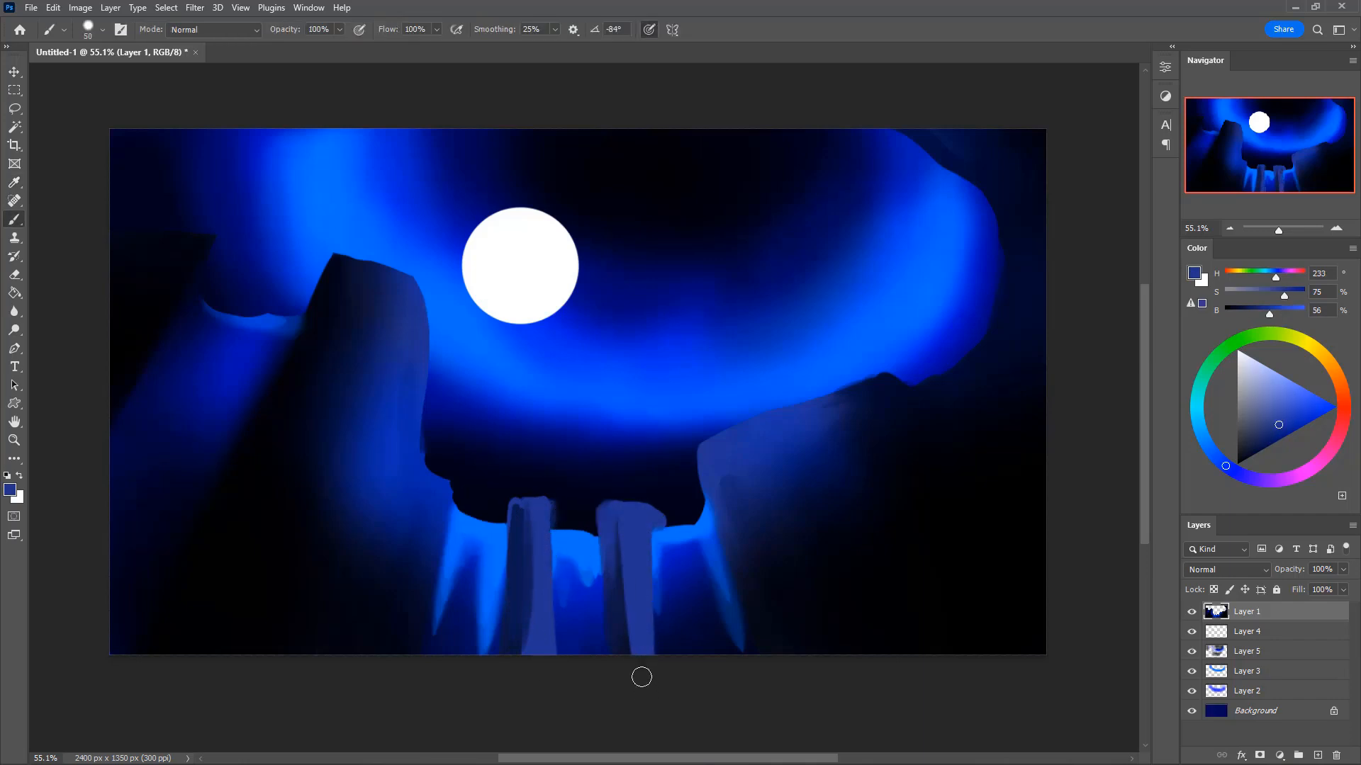
mouse_move(556, 666)
mouse_down()
mouse_move(546, 514)
mouse_move(557, 689)
mouse_up()
key(bracketleft)
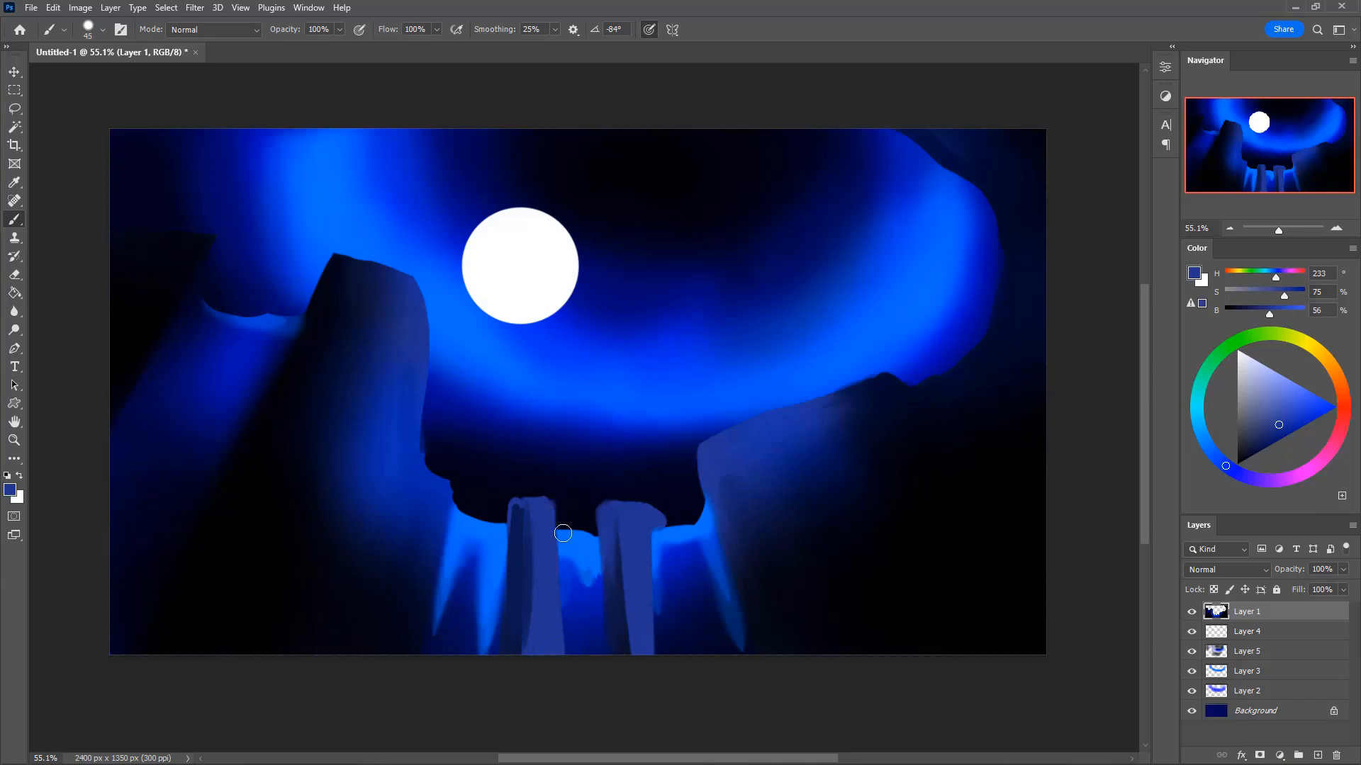
mouse_move(552, 516)
mouse_down()
mouse_move(528, 517)
mouse_move(528, 672)
mouse_up()
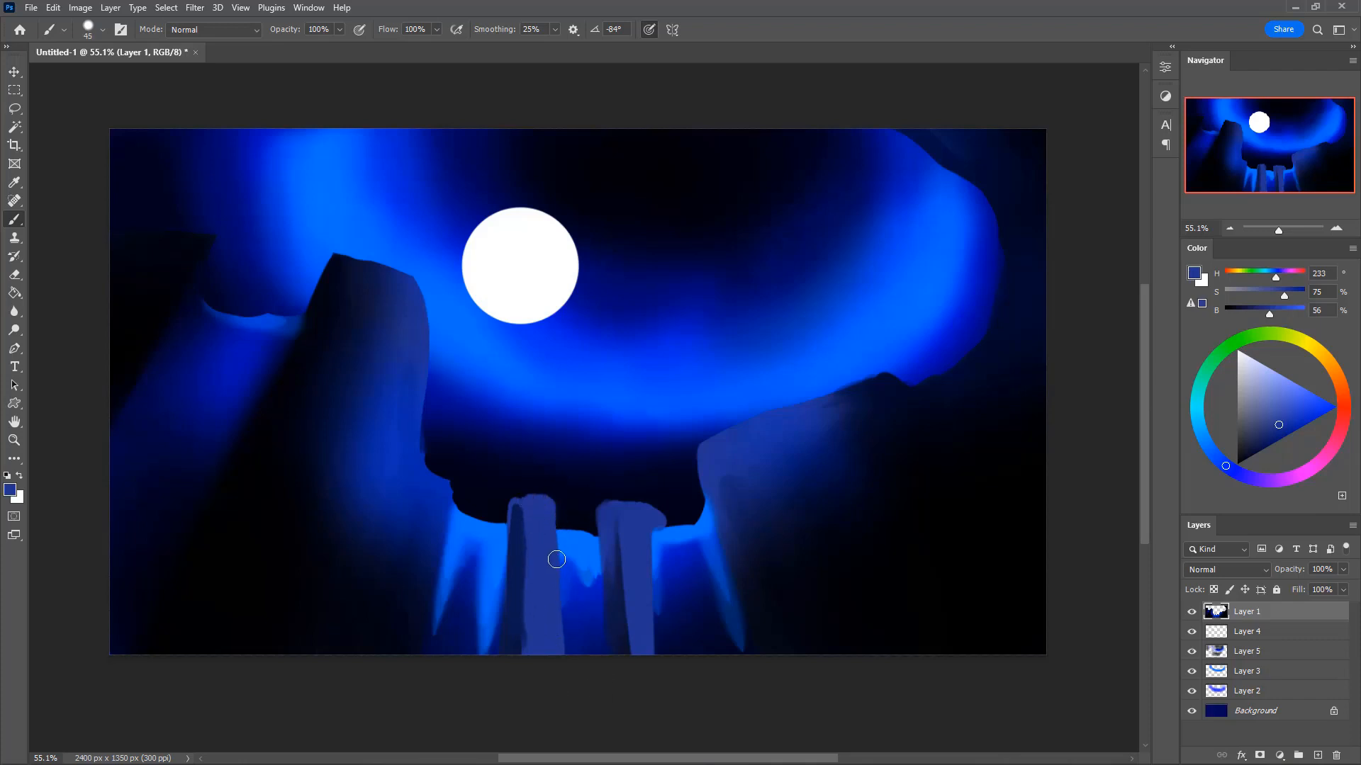
- Undo the last stroke, blend the left thin pillar's shadow with a 35 px brush at 30% opacity, and erase its raised top
key(ctrl+z)
key(bracketleft)
key(bracketleft)
key(3)
alt+click(529, 622)
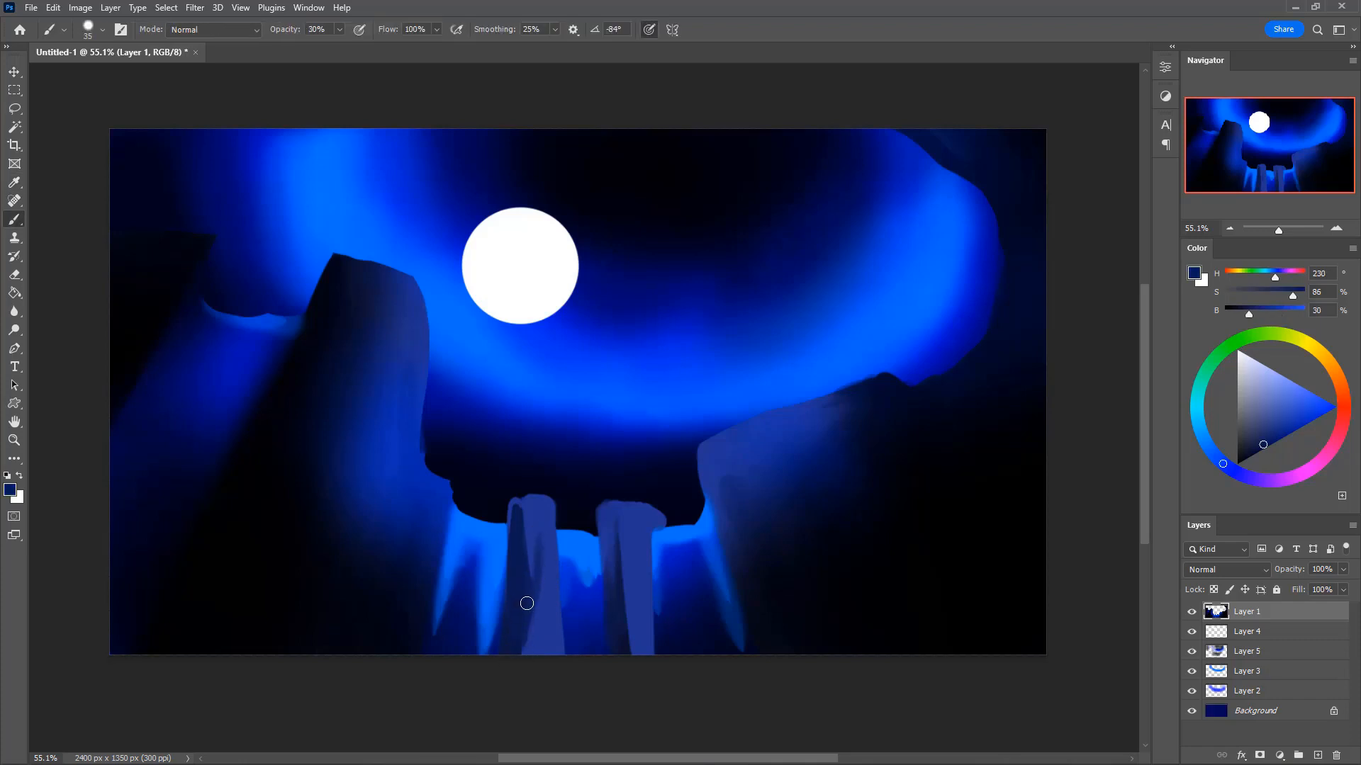
alt+click(529, 512)
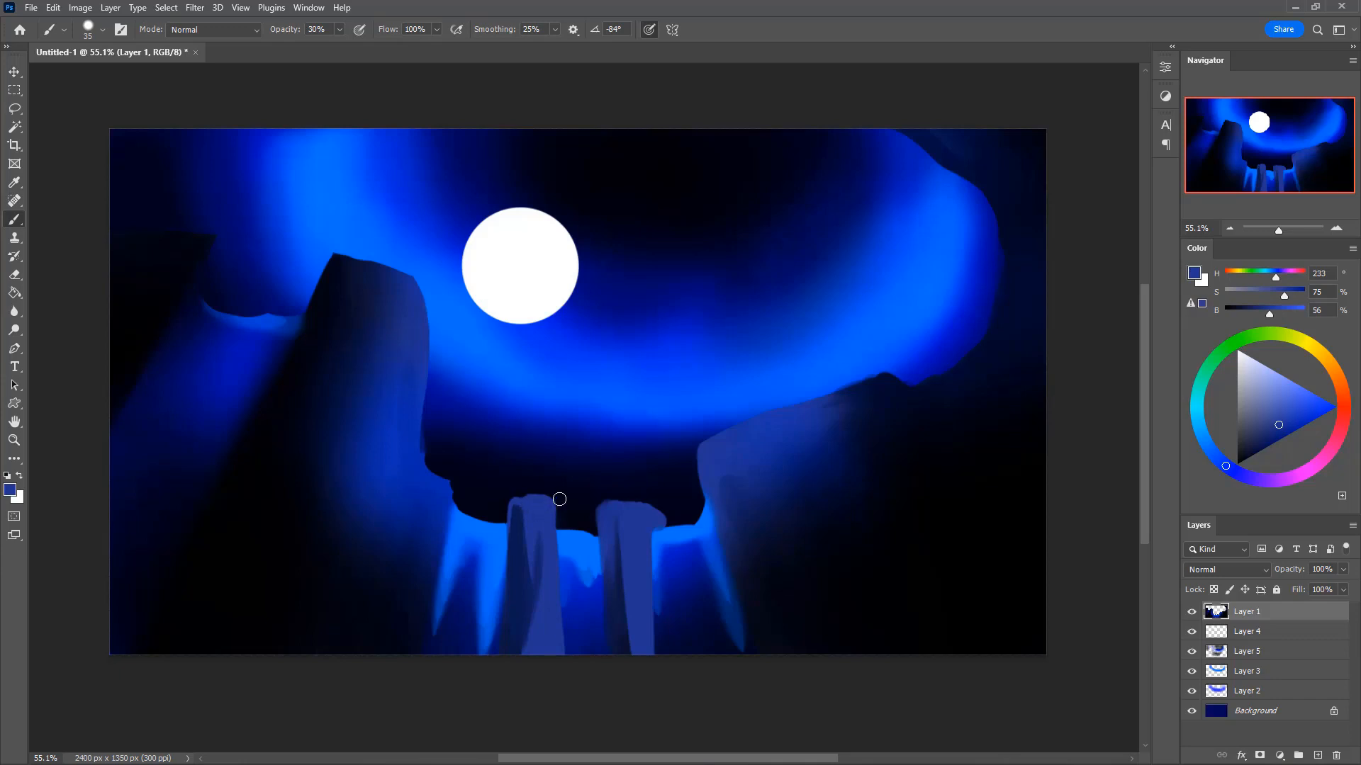
key(e)
drag(560, 503, 512, 499)
- Paint a narrow dark blue pillar (H 230, S 86, B 30) among the drips left of the thin pillars with a 40 px brush at 100% opacity
key(b)
key(0)
alt+click(518, 560)
key(bracketright)
drag(476, 548, 480, 691)
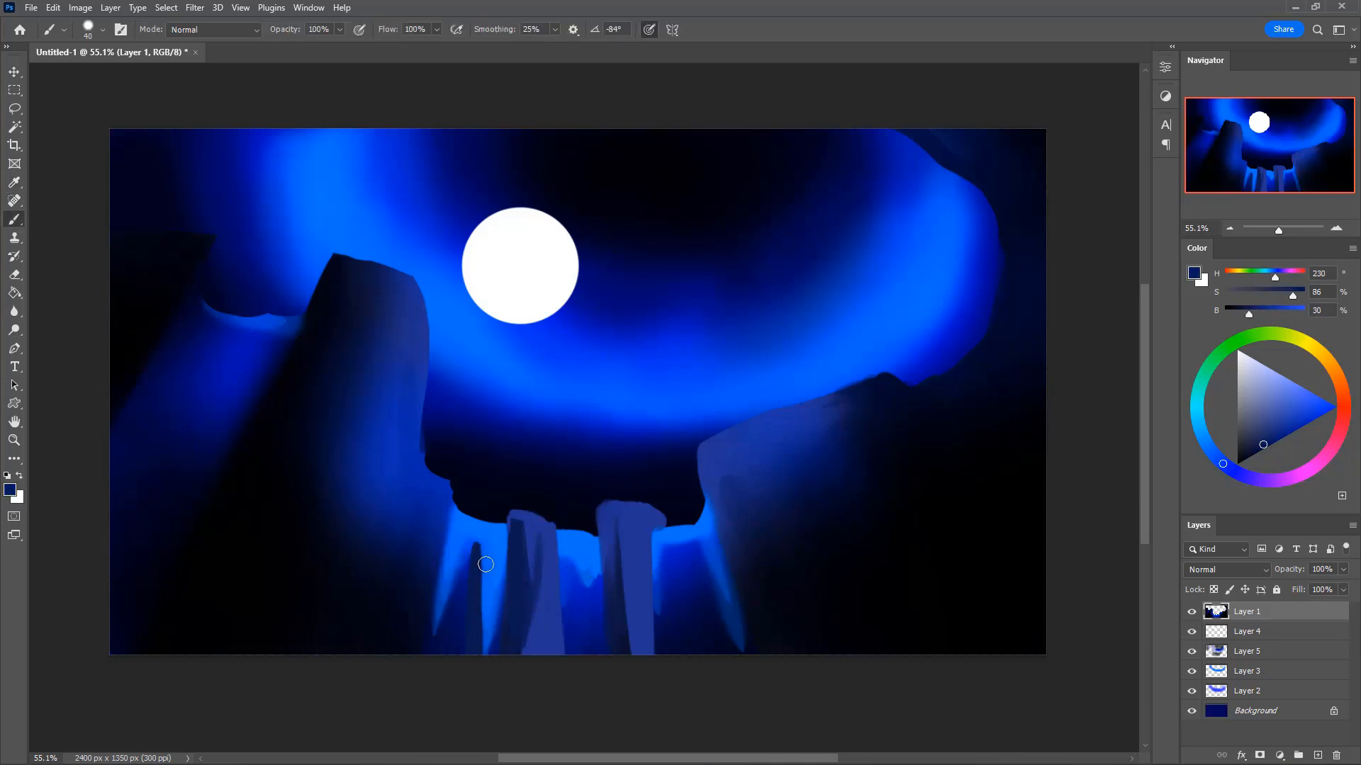
drag(485, 564, 475, 599)
drag(484, 534, 477, 695)
- Paint bright blue streaks down both sides of the narrow dark pillar using sampled drip blue and the 40 px brush
alt+click(499, 559)
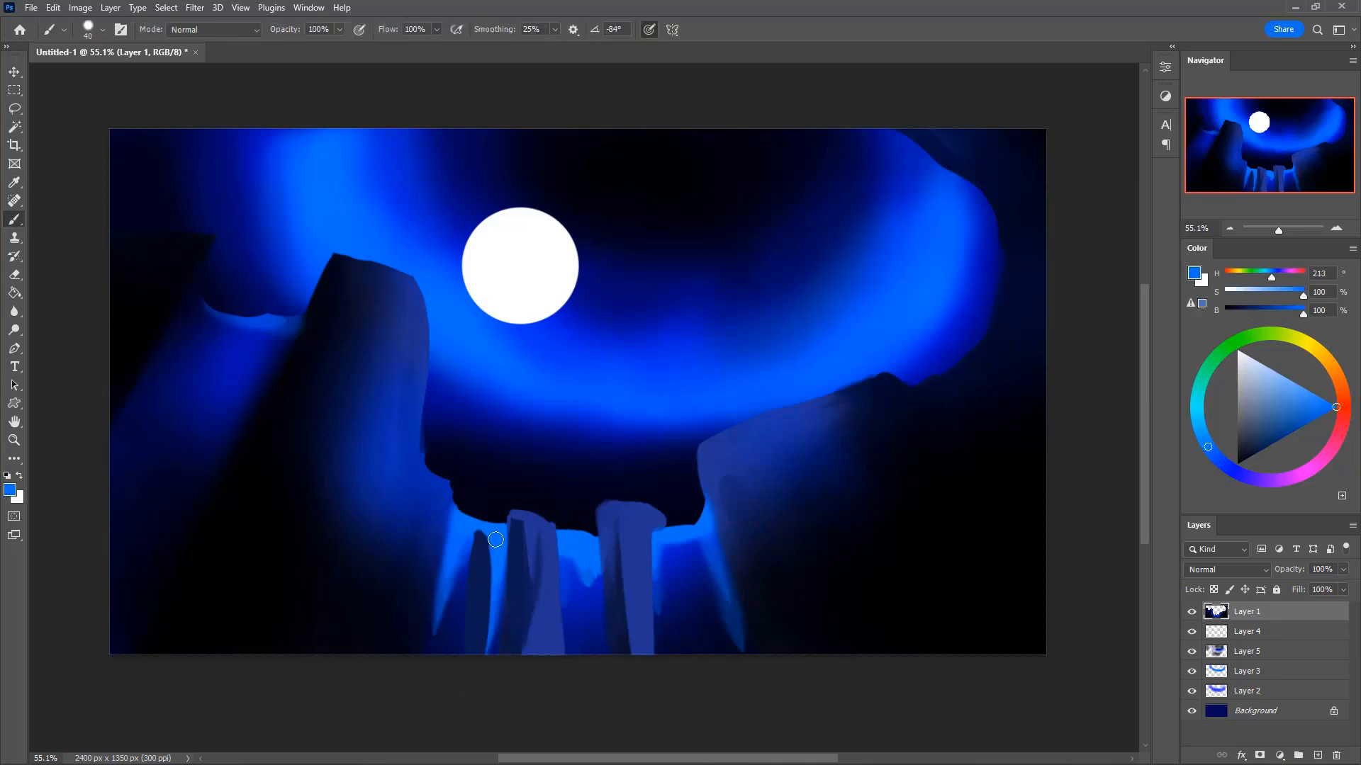
key(3)
drag(504, 598, 504, 627)
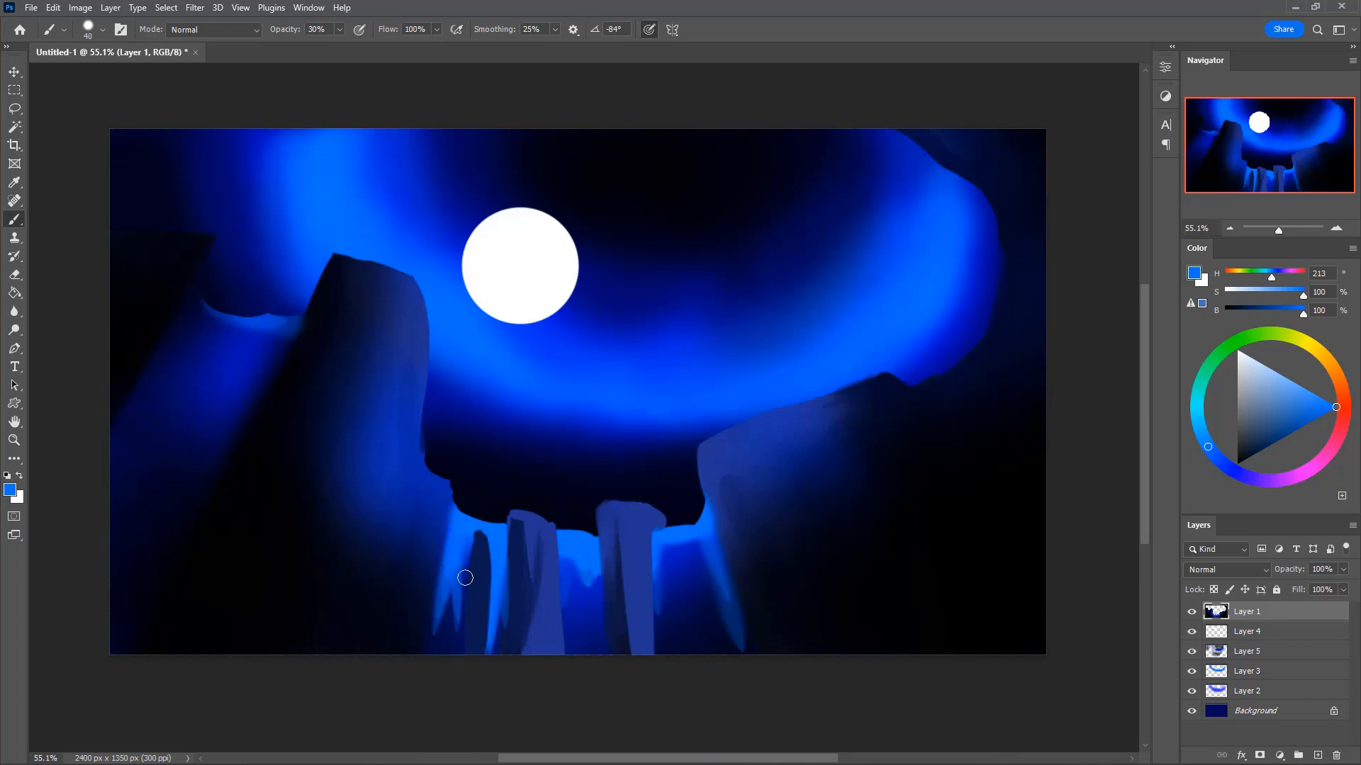
key(alt)
alt+click(475, 547)
drag(464, 533, 462, 711)
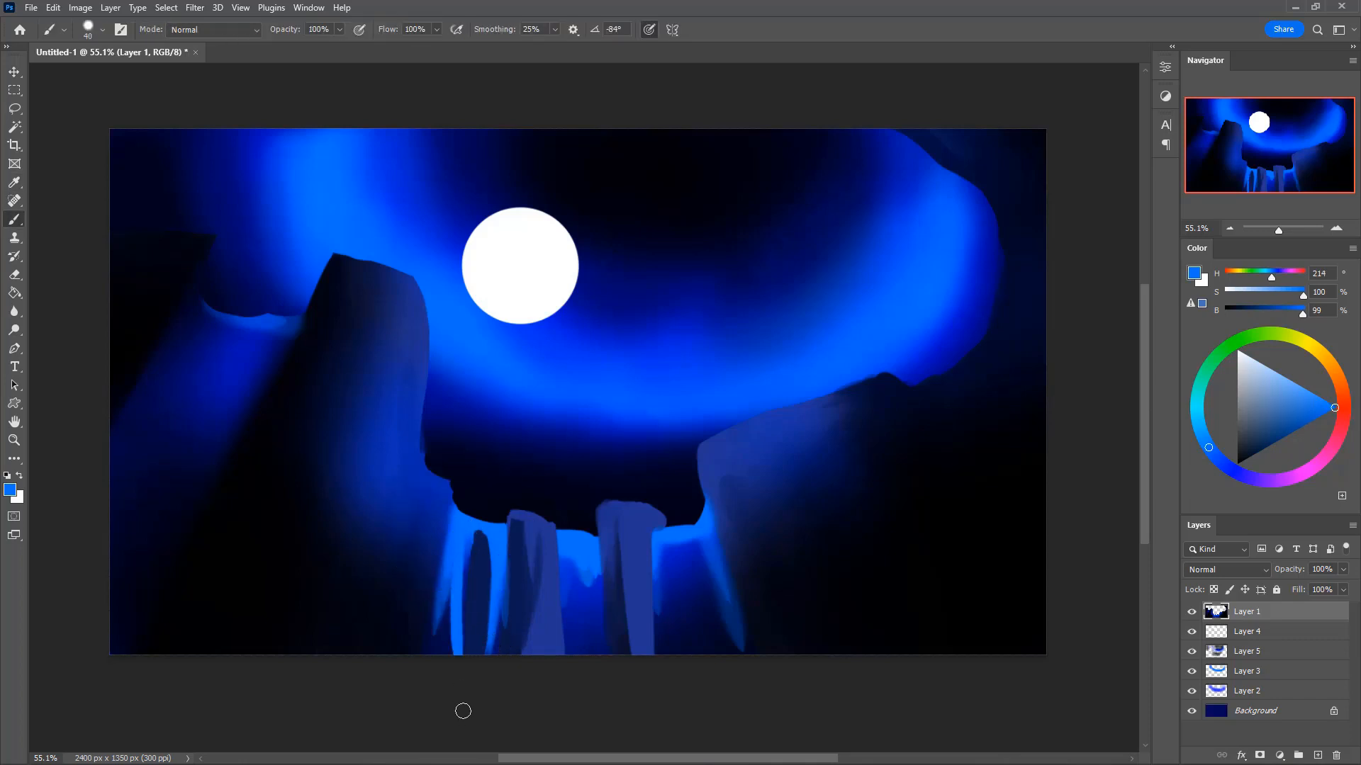
mouse_move(460, 560)
mouse_down()
mouse_move(465, 657)
mouse_move(459, 533)
mouse_move(455, 670)
mouse_up()
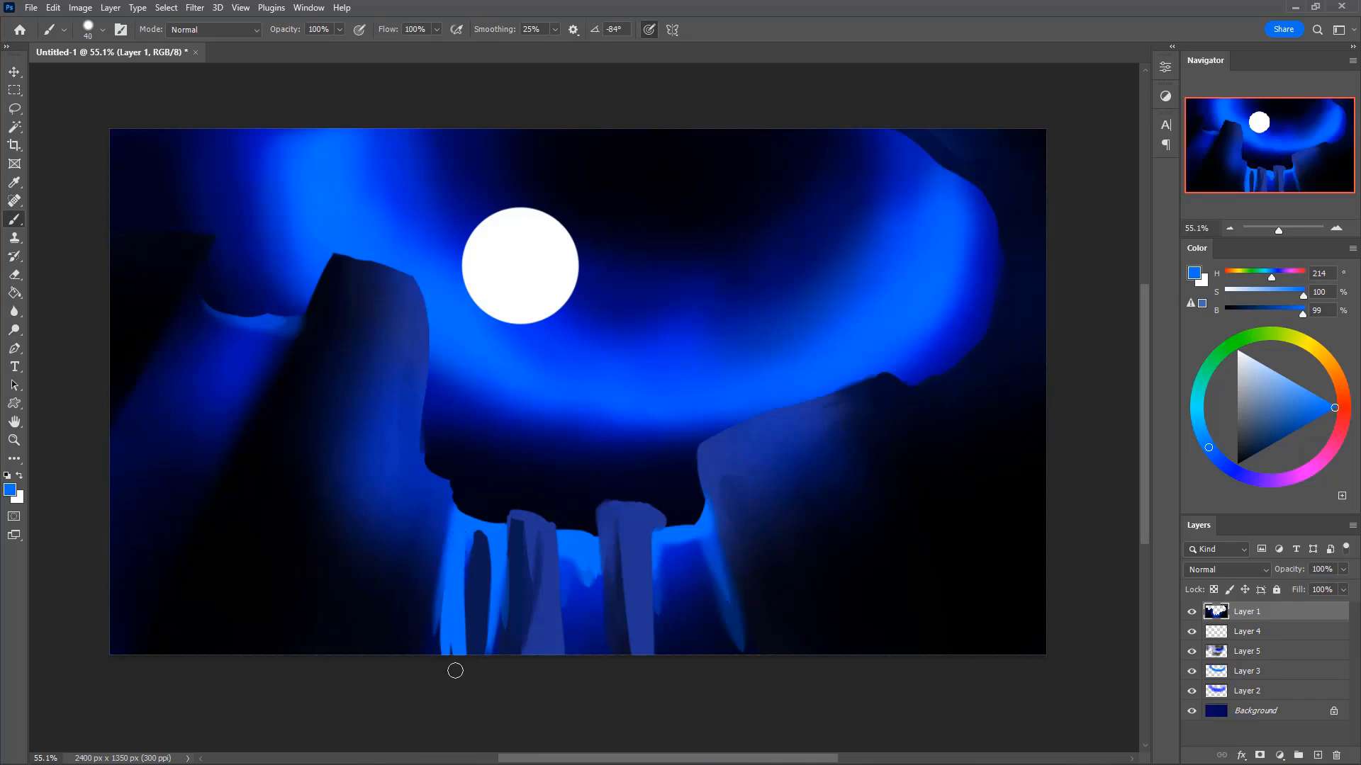
drag(452, 568, 450, 619)
- Paint darker blue (H 230, S 94, B 64) down the outer edge of the drips beside the left pillar with the 40 px brush
key(i)
click(507, 475)
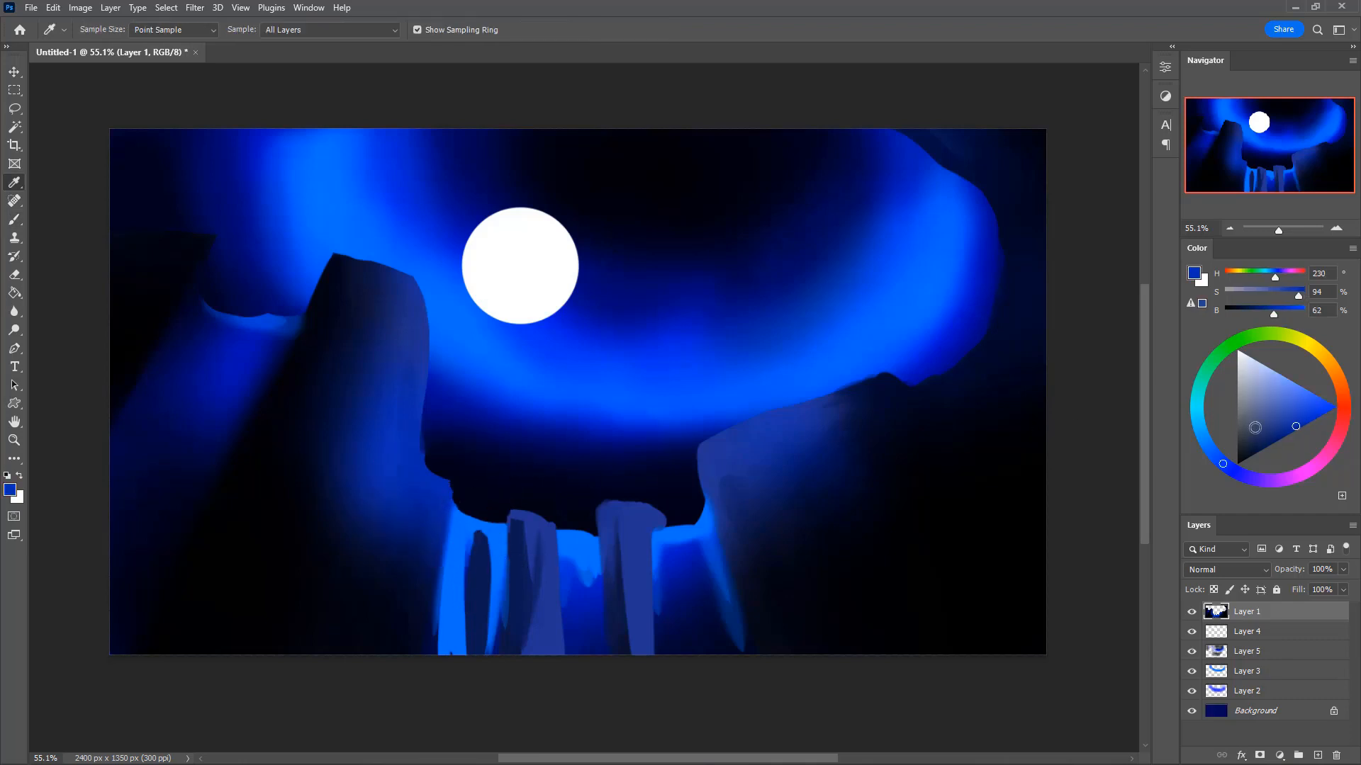
drag(1255, 428, 1272, 432)
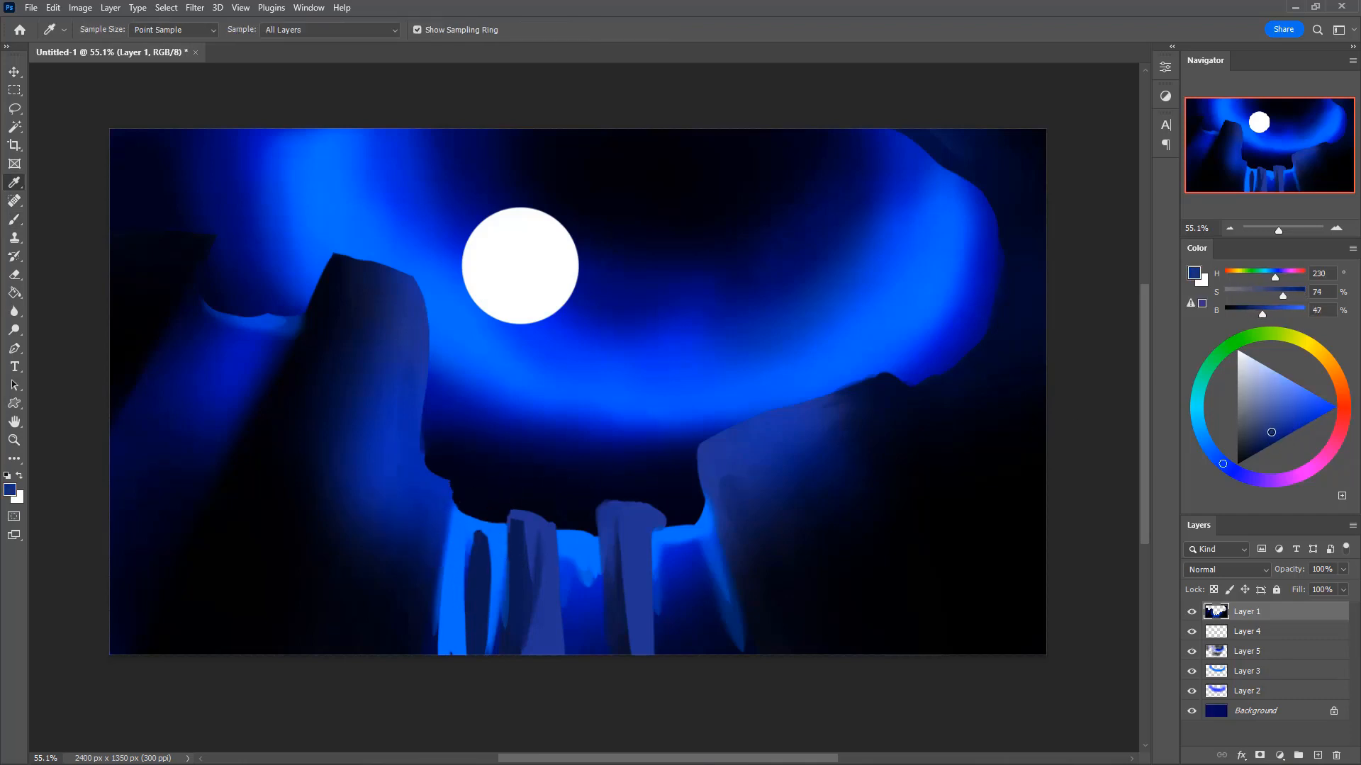
click(461, 544)
key(b)
drag(450, 526, 438, 677)
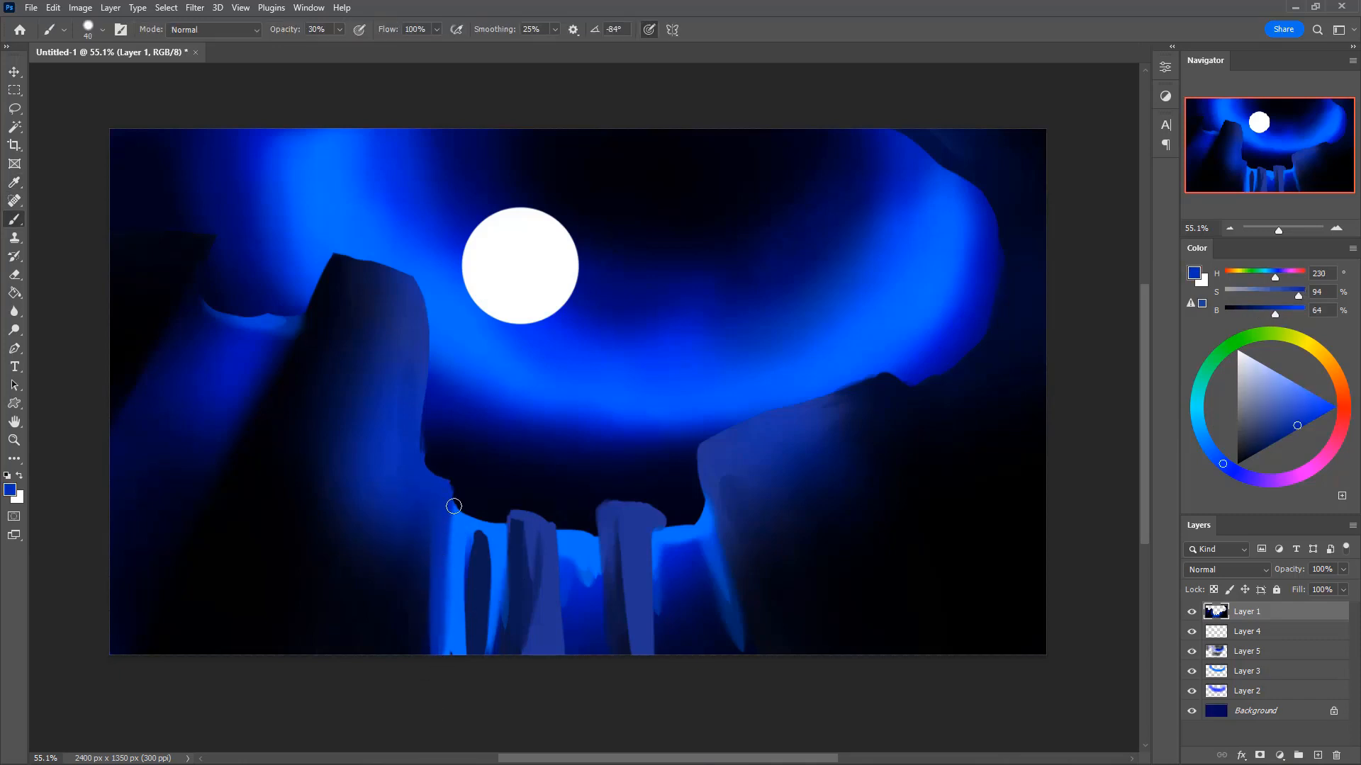
- Retouch the left drips with dark blue and sampled bright blue (H 214, S 100, B 99), and widen the left thin pillar's top
key(0)
drag(450, 483, 440, 671)
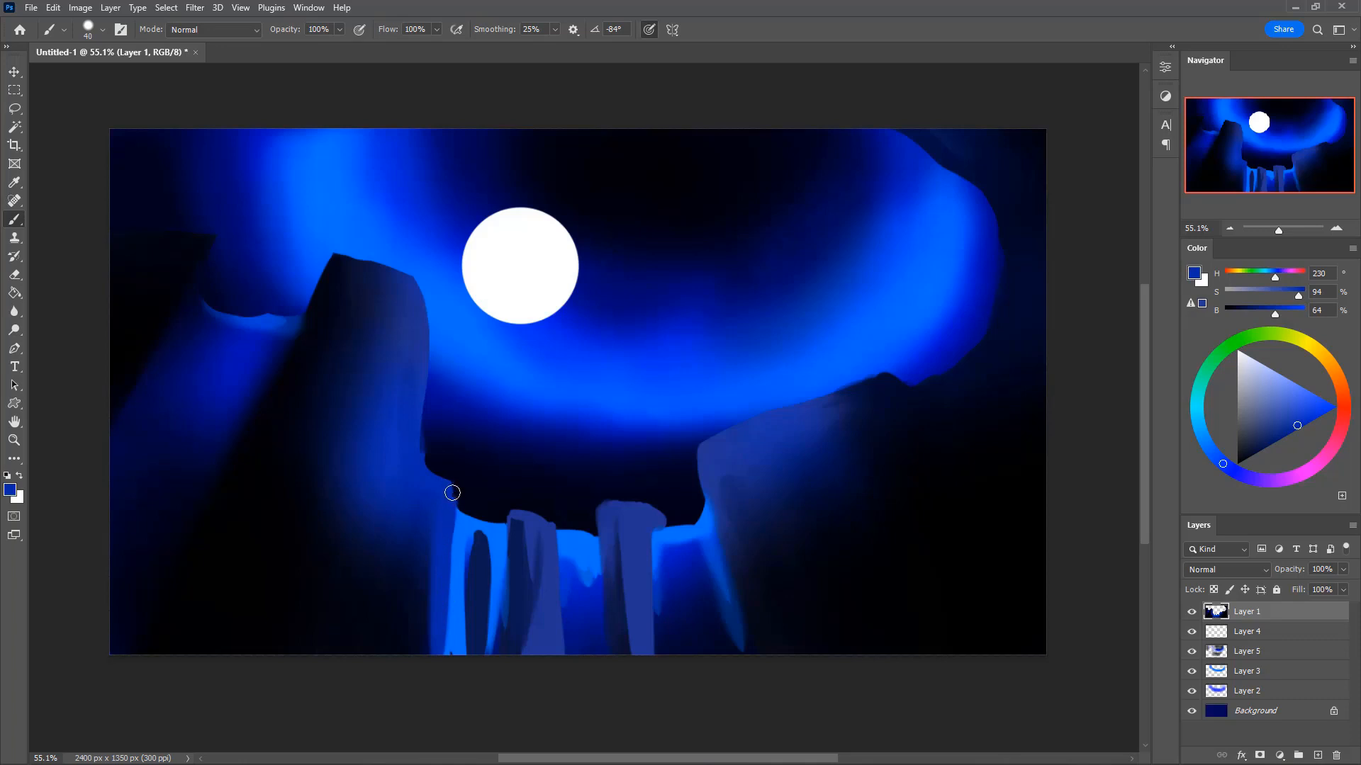
alt+click(457, 527)
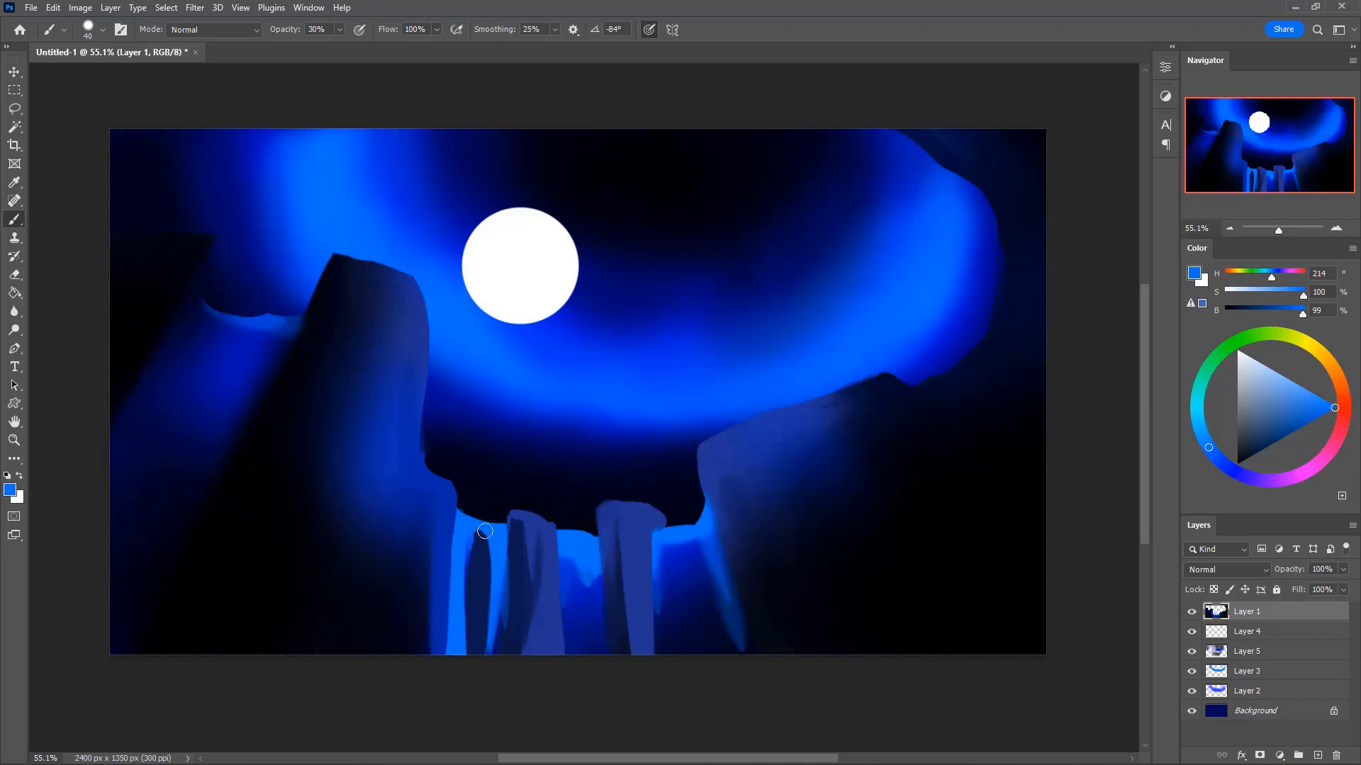
drag(460, 513, 487, 521)
alt+click(512, 520)
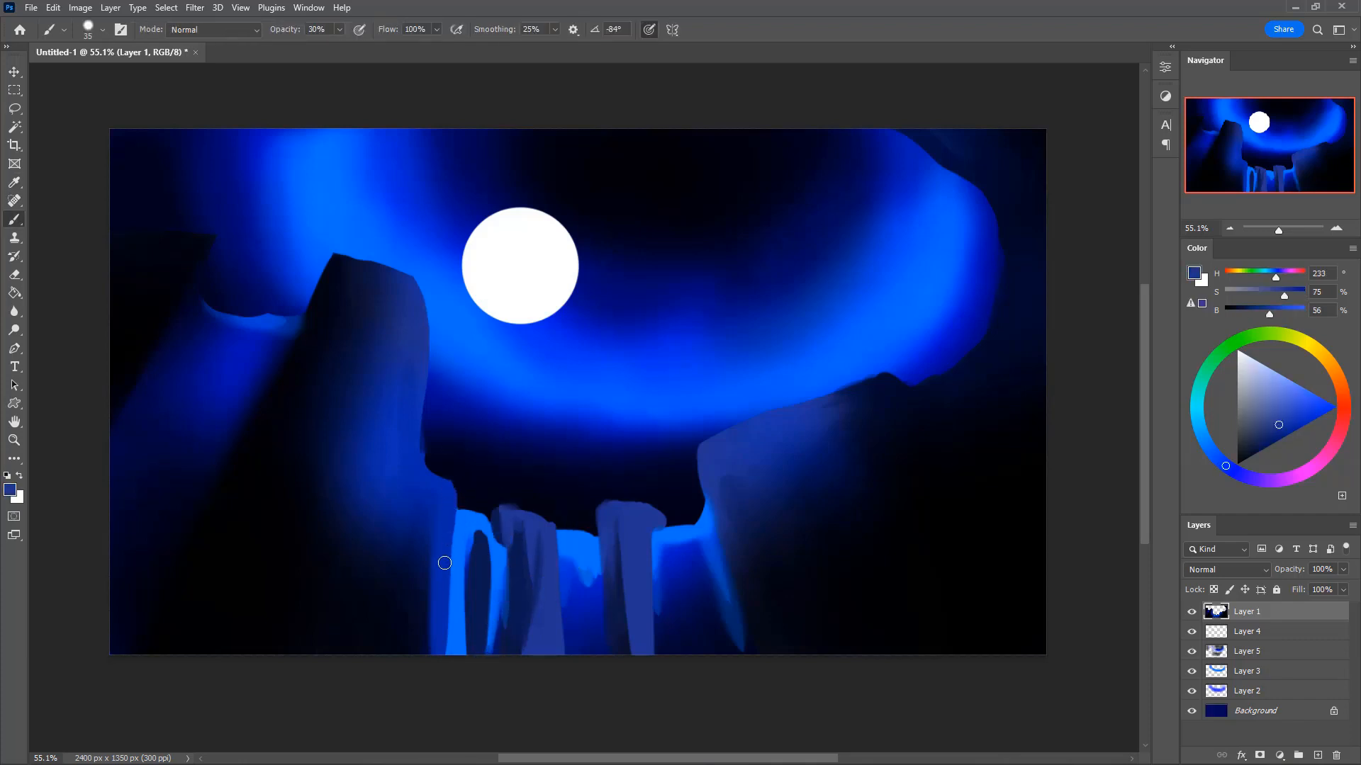
- Sample the large left pillar's edge colour and lighten it to about H 233, S 64, B 77 for painting with the brush
key(i)
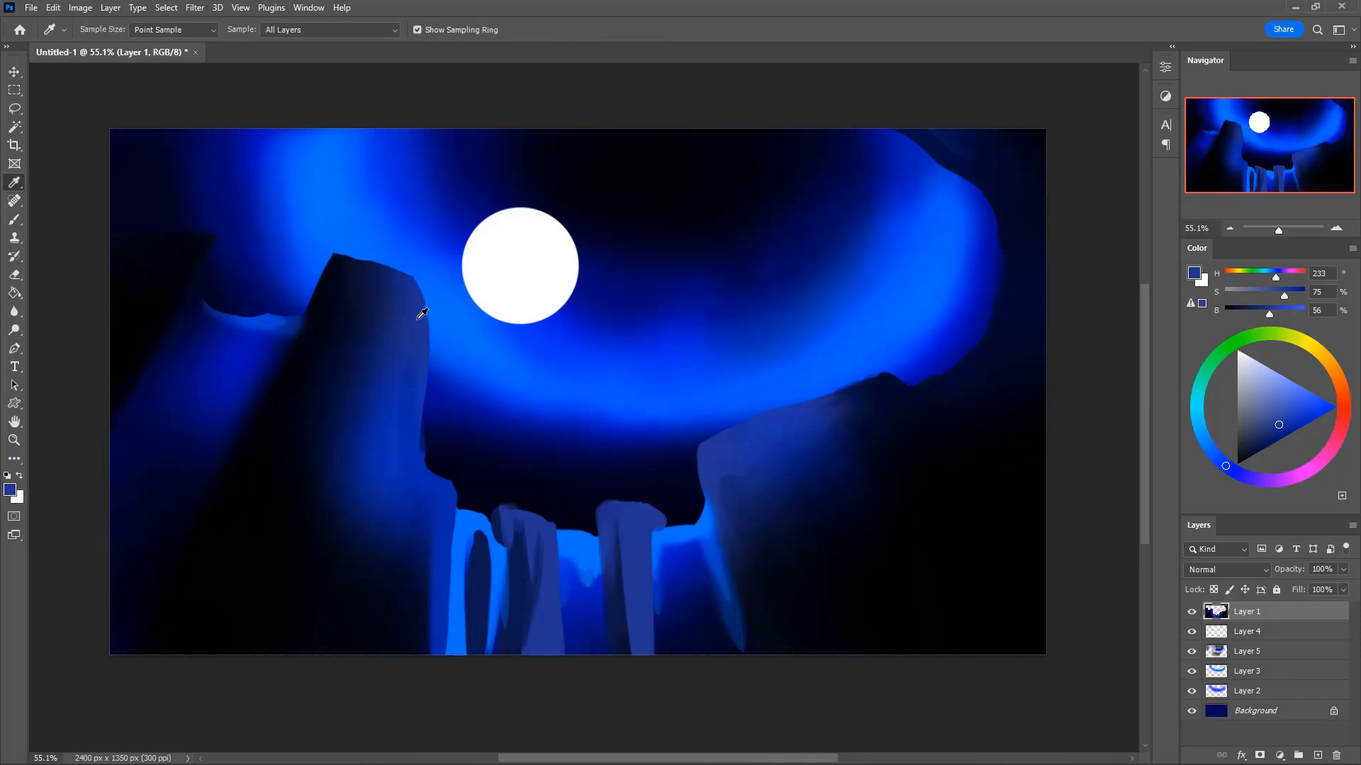
click(427, 313)
drag(1282, 426, 1285, 410)
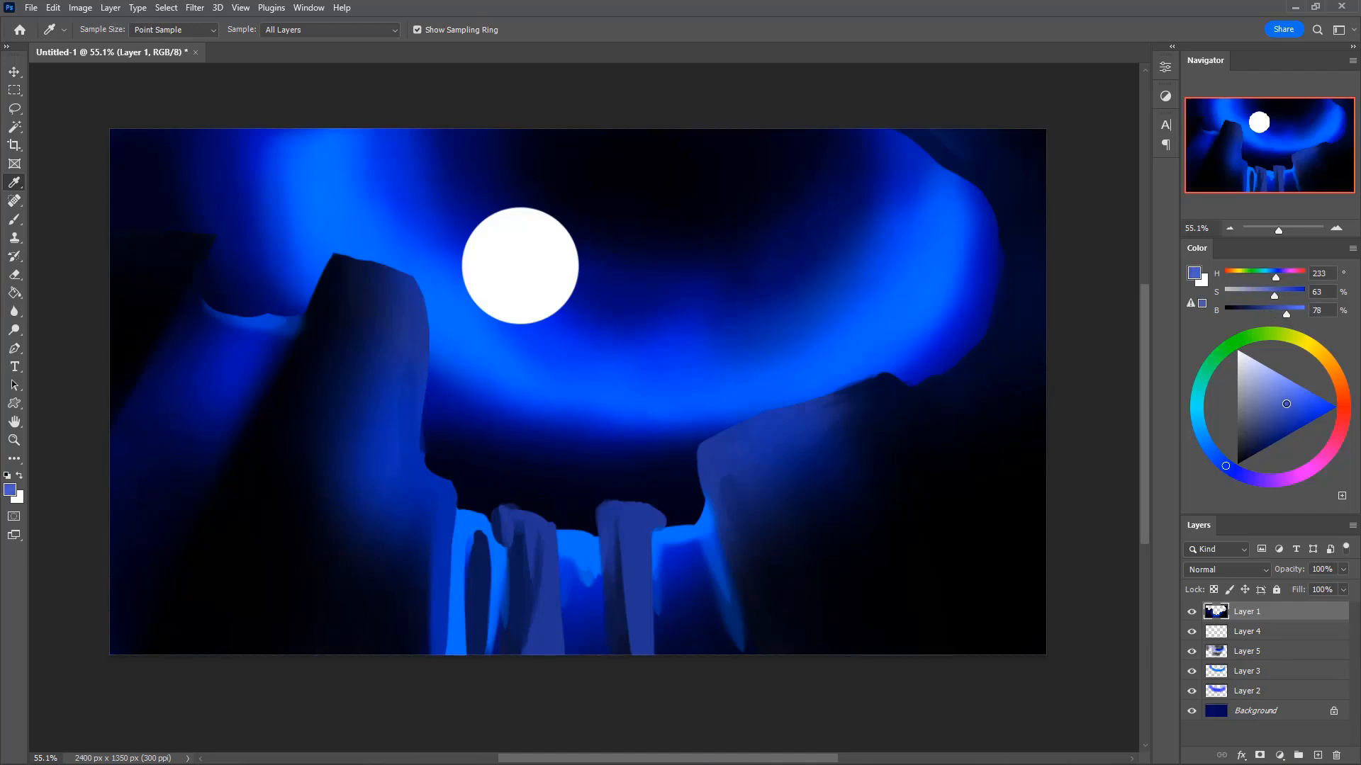
key(b)
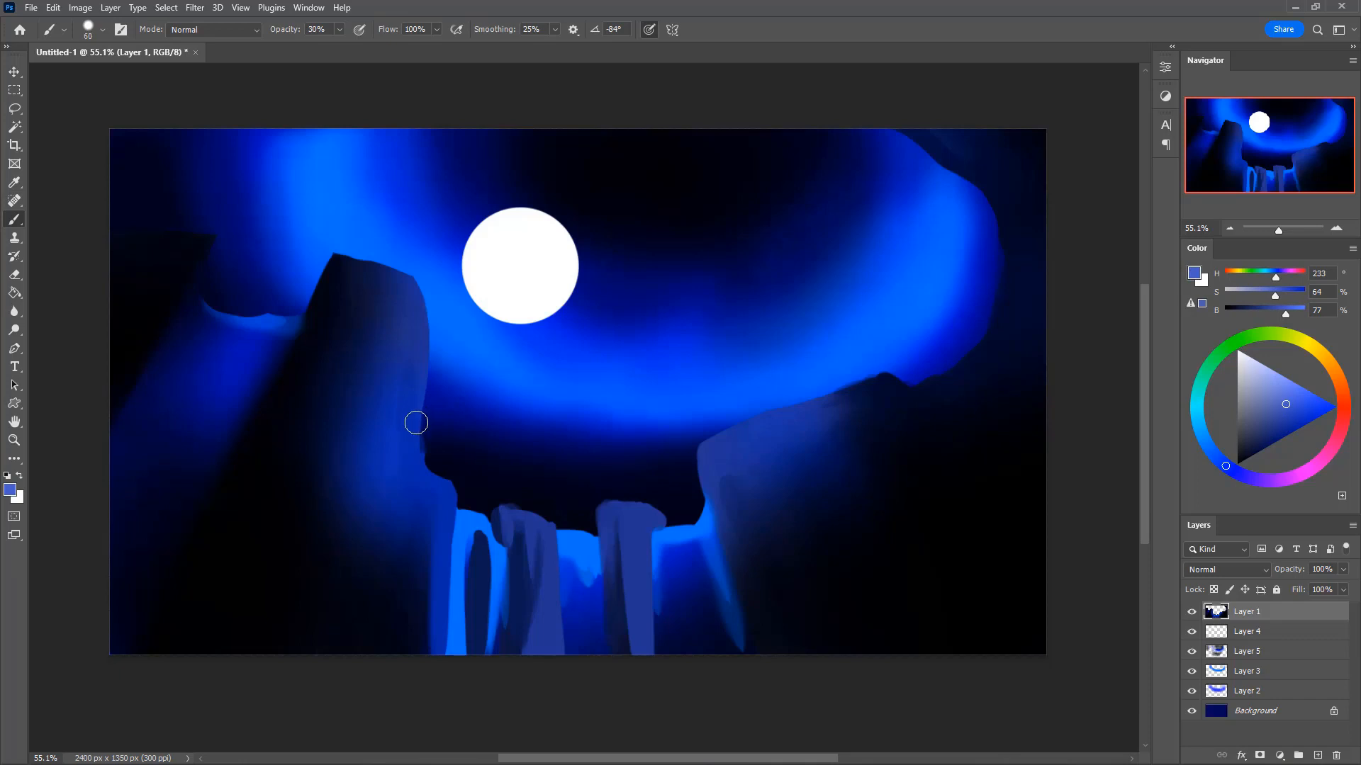
drag(416, 340, 411, 453)
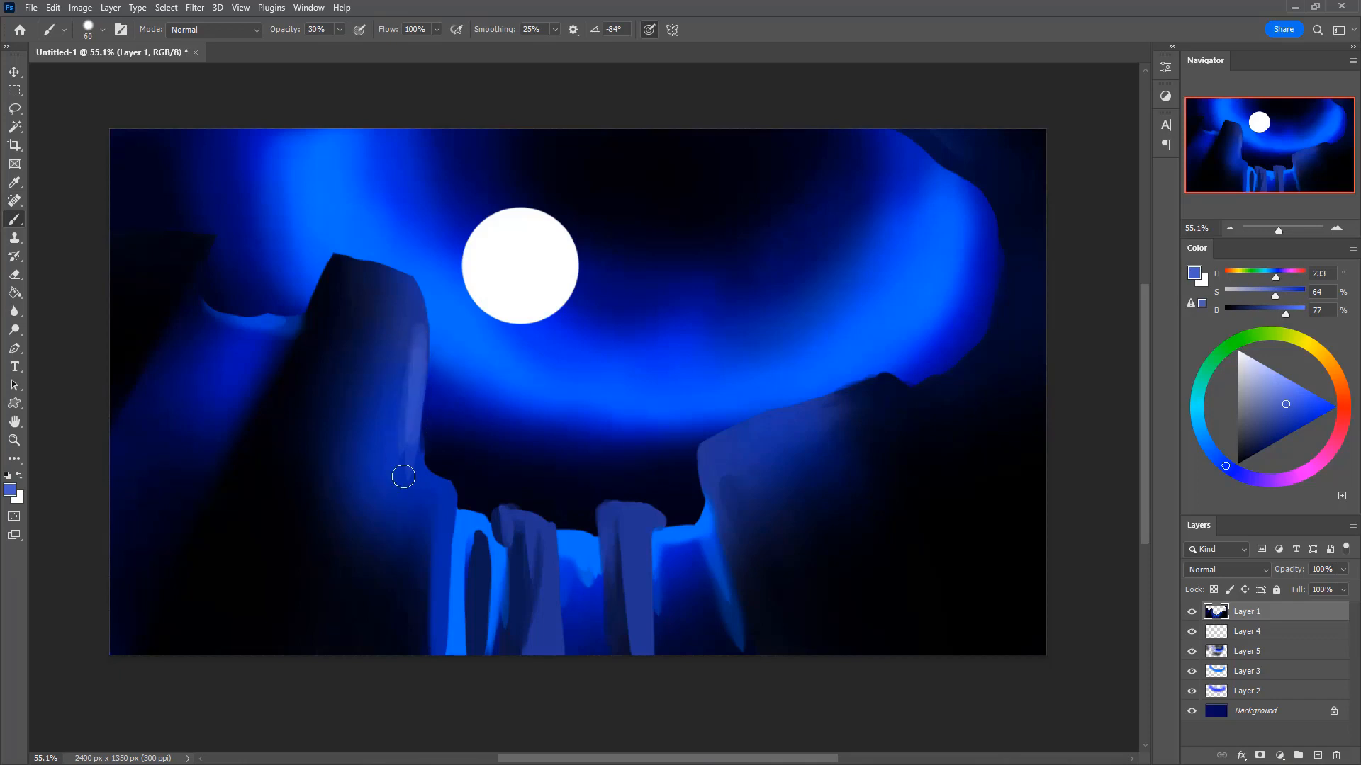
key(ctrl+z)
key(ctrl+z)
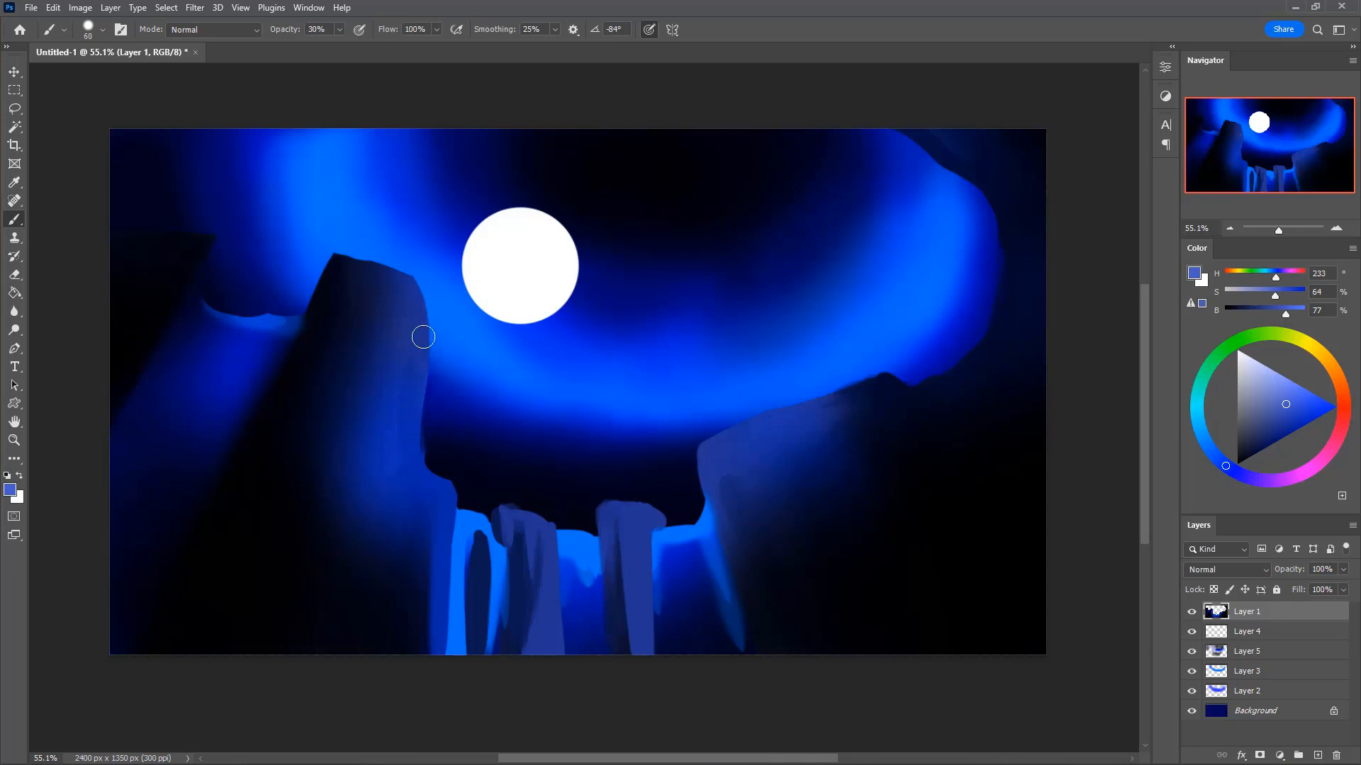
- Paint a lighter blue band down the large left pillar's moonlit edge to its base with the 60 px brush at 10–30% opacity
mouse_move(423, 337)
mouse_down()
mouse_move(404, 444)
mouse_move(407, 429)
mouse_up()
key(1)
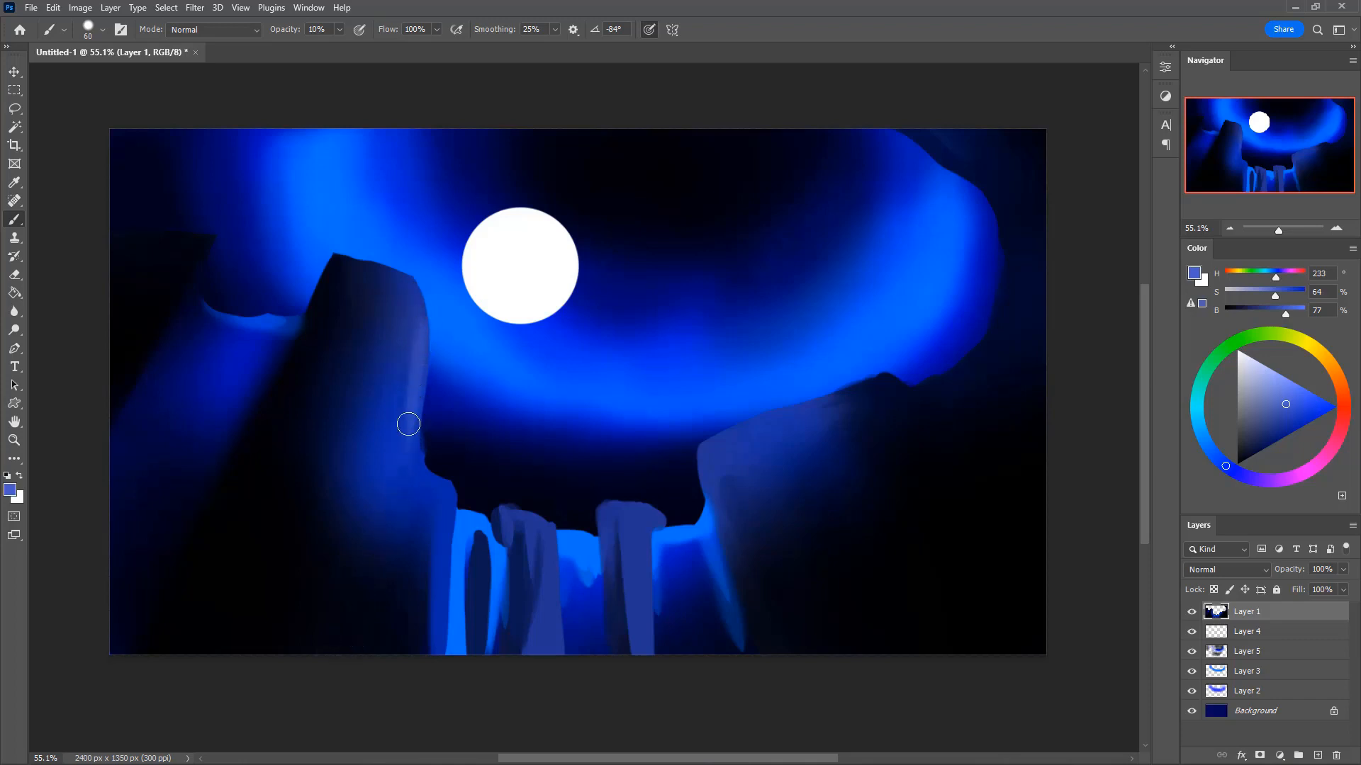
key(i)
click(414, 369)
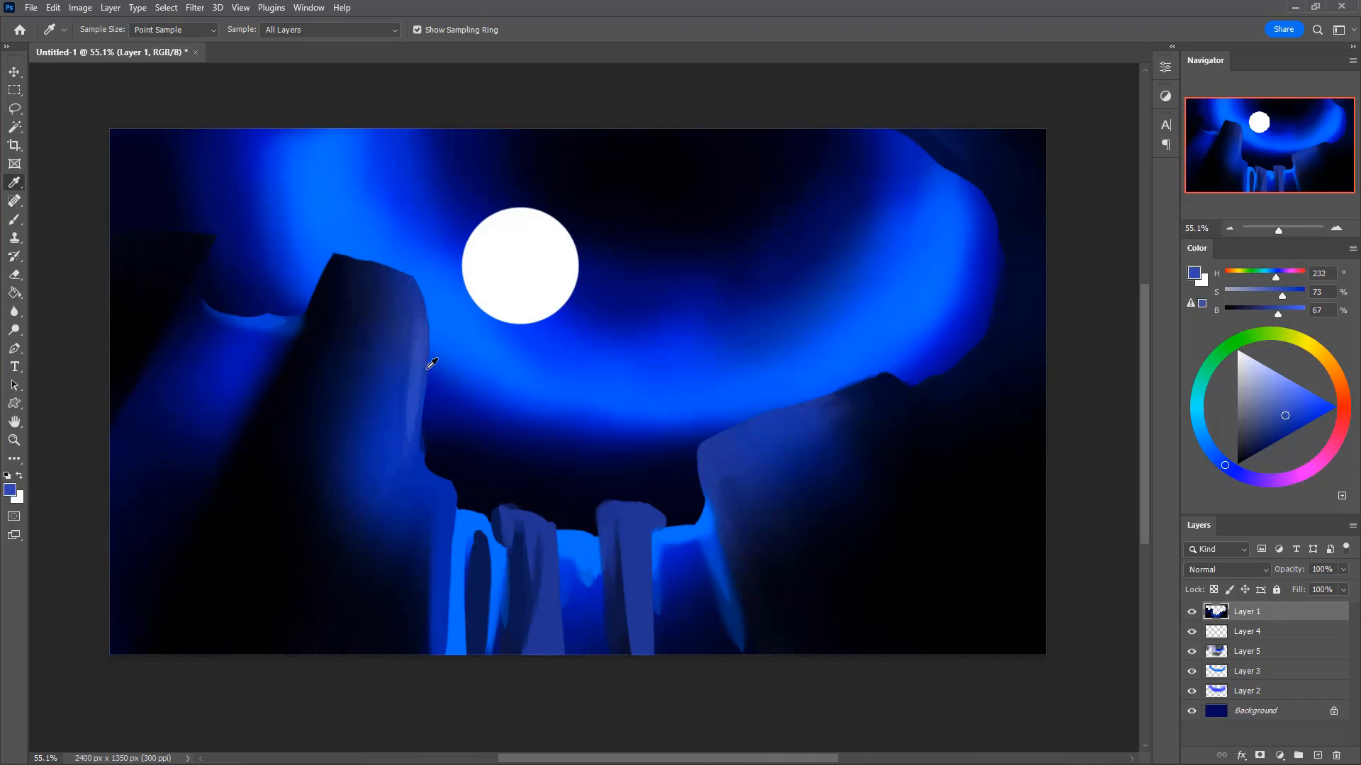
key(b)
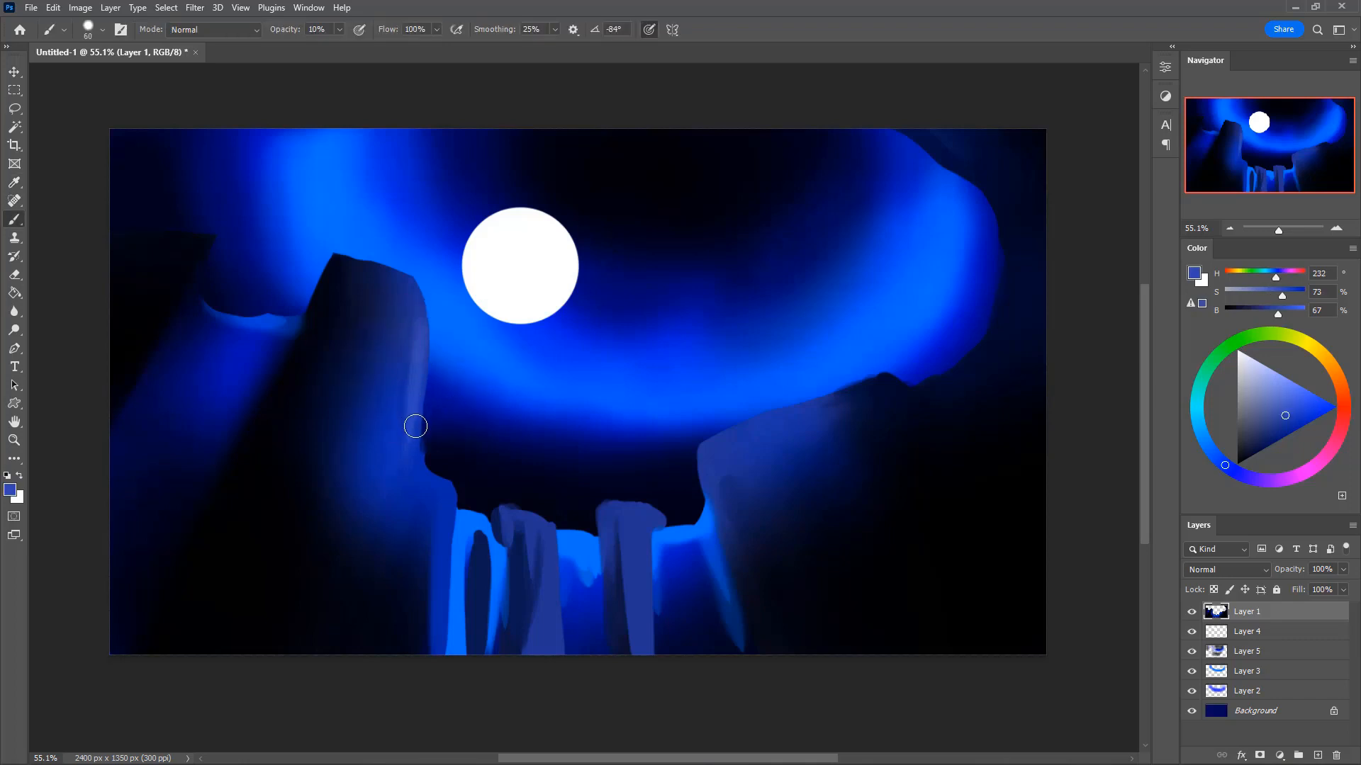
drag(413, 398, 386, 611)
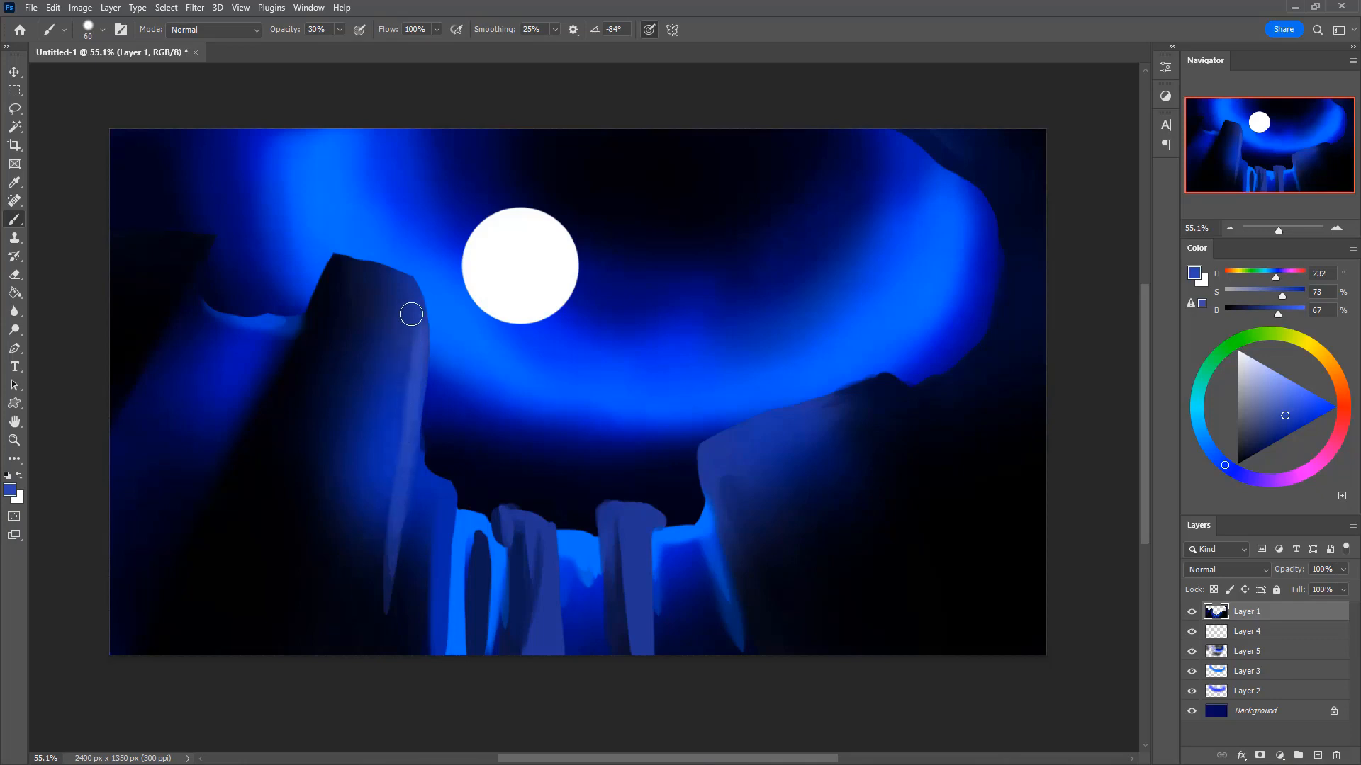
drag(410, 310, 425, 592)
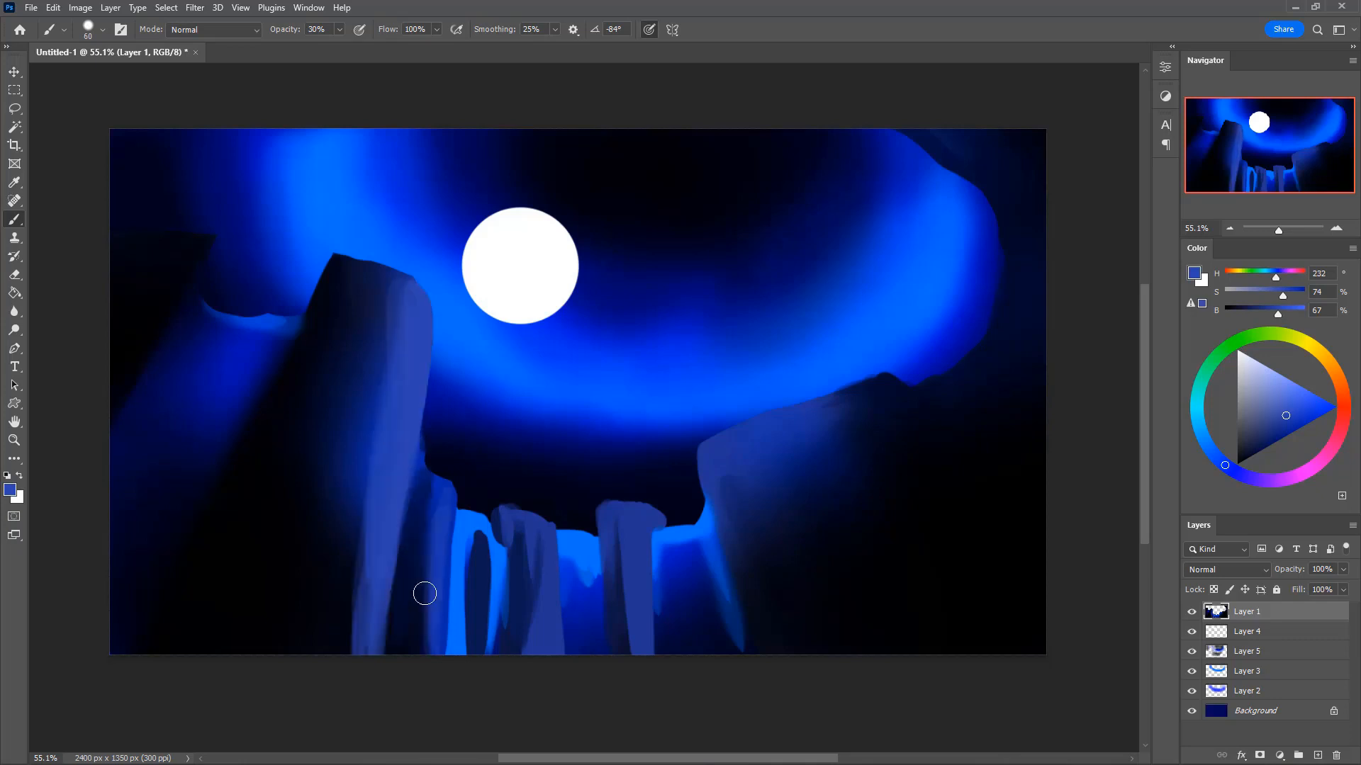
- Shade the strip between the large pillar's light band and the drips with sampled dark blue (H 230, S 94, B 64) at 30% opacity
alt+click(454, 496)
mouse_move(439, 503)
mouse_down()
mouse_move(434, 558)
mouse_move(423, 554)
mouse_move(428, 386)
mouse_move(411, 558)
mouse_up()
key(bracketright)
key(bracketright)
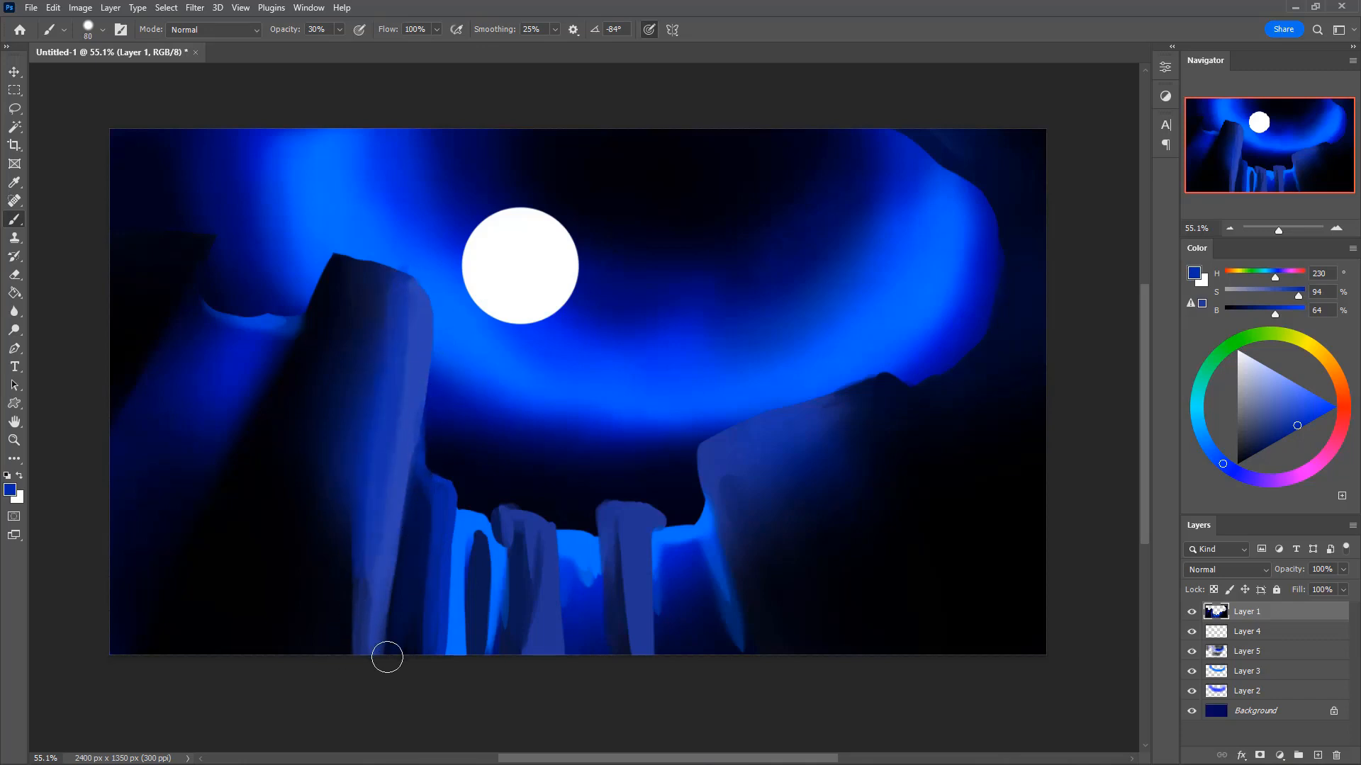
- Fill out the large pillar's light edge with sampled band blue (H 232, S 74, B 67) at 100% opacity, using 80 and 70 px brushes
key(i)
click(419, 374)
key(b)
key(0)
drag(414, 437, 403, 489)
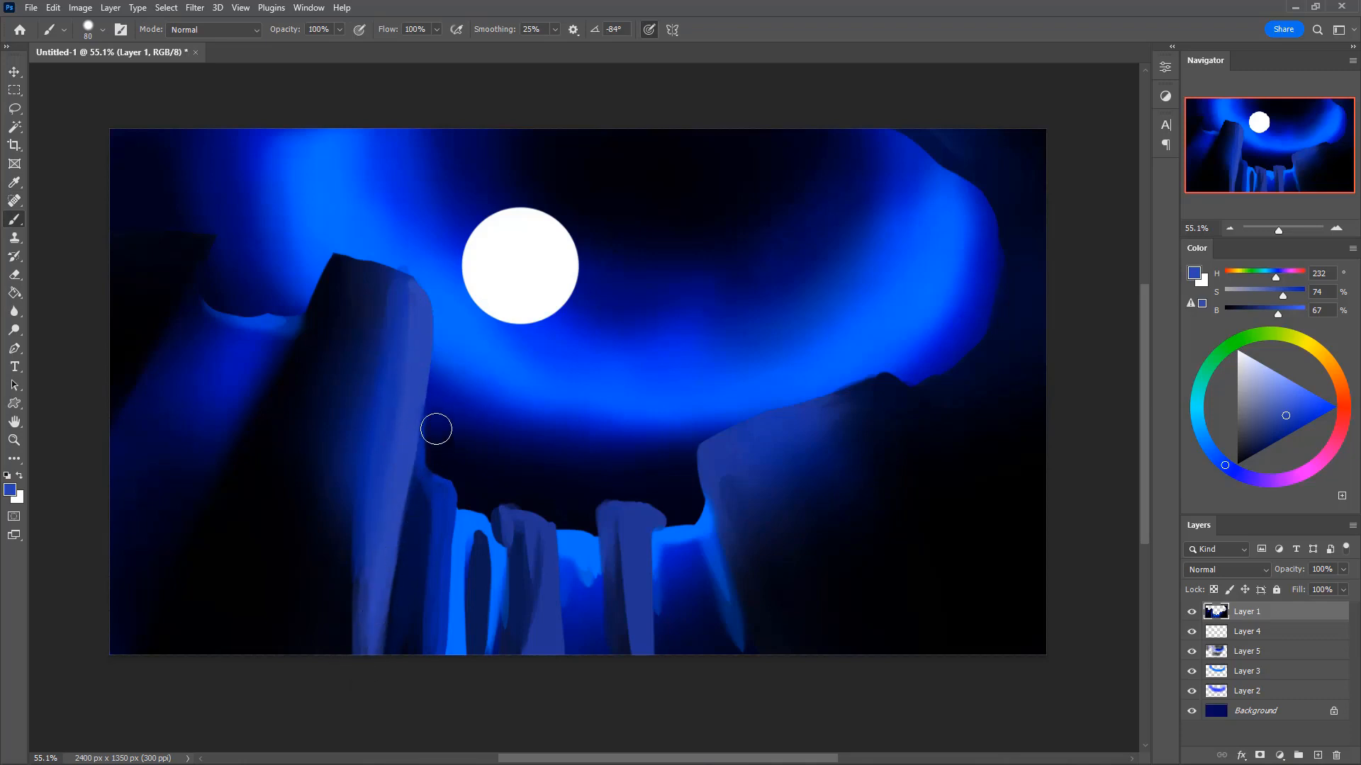
key(bracketleft)
drag(414, 438, 396, 523)
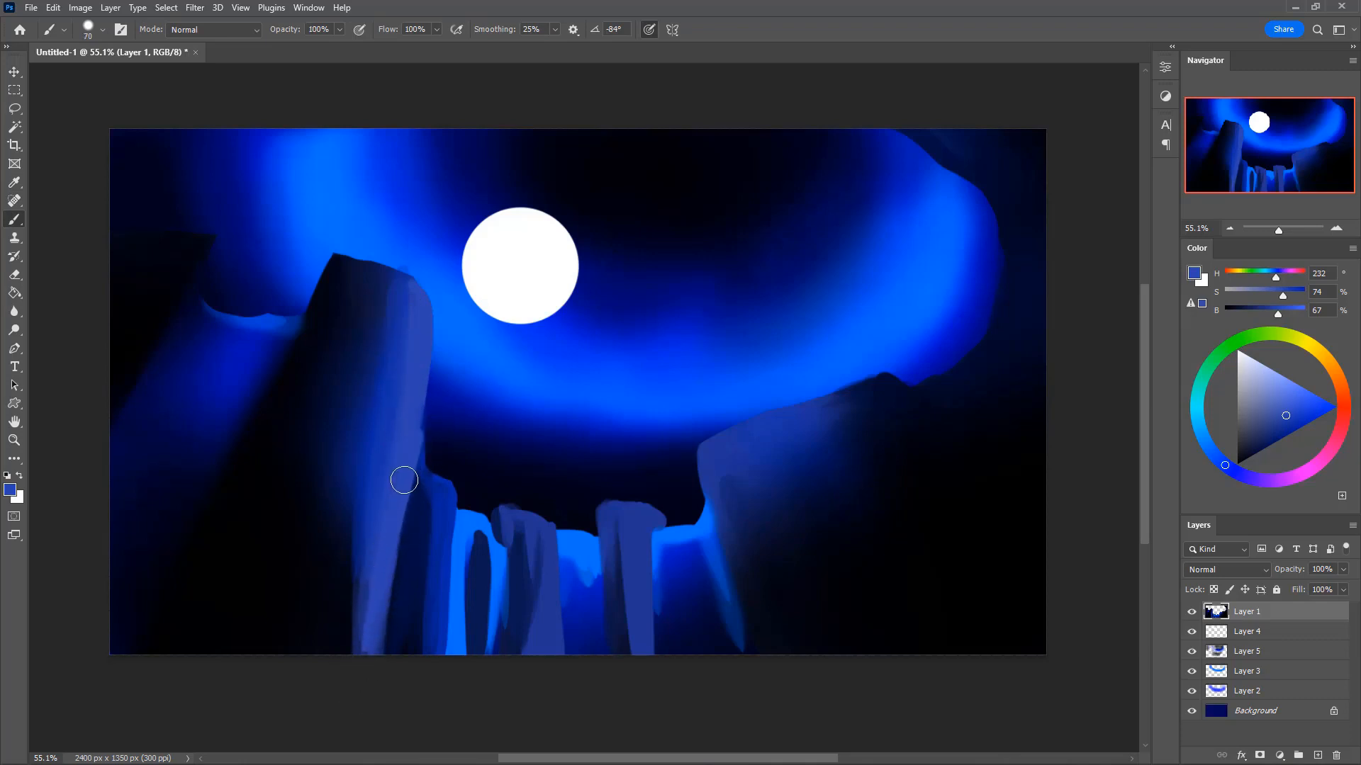
- Shade the shadow side of the light band with sampled dark blue (H 230, S 98, B 25) using the 70 px brush at 30% opacity
alt+click(422, 520)
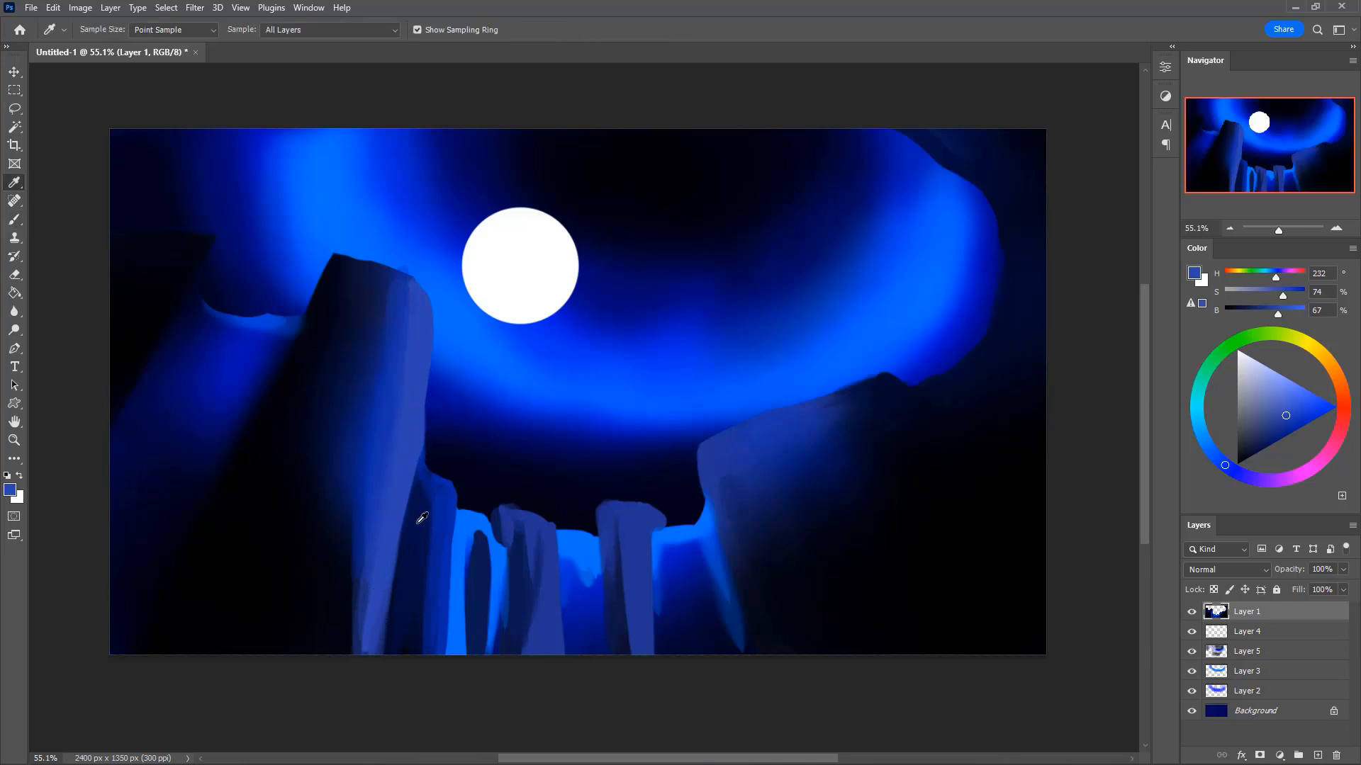
mouse_move(384, 420)
mouse_down()
mouse_move(409, 441)
mouse_move(361, 539)
mouse_up()
key(ctrl+z)
key(ctrl+z)
key(3)
drag(394, 421, 365, 497)
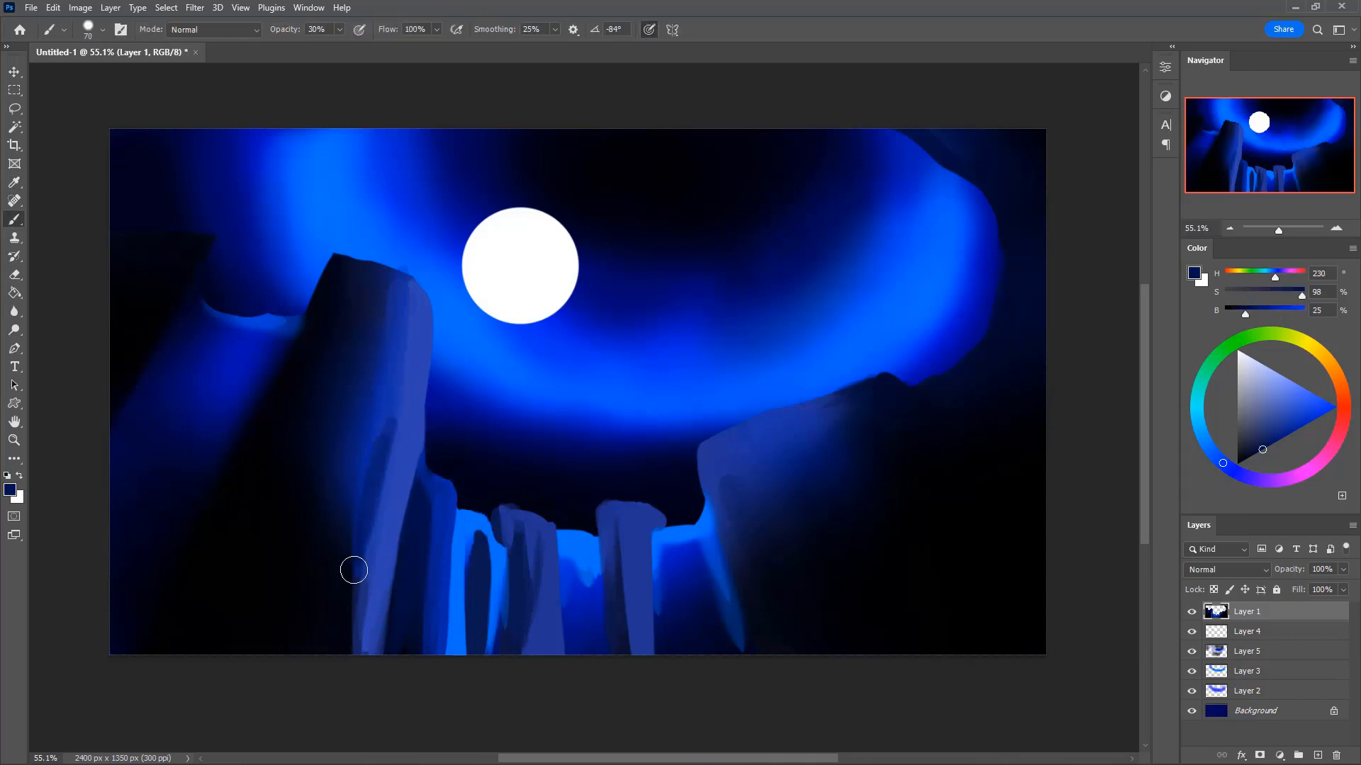
- Carve a dark notch across the middle of the large pillar's light band, separating it into upper and lower parts
drag(386, 437, 397, 444)
mouse_move(407, 459)
mouse_down()
mouse_move(367, 499)
mouse_move(383, 530)
mouse_up()
alt+click(401, 486)
key(0)
key(bracketleft)
alt+click(395, 440)
key(3)
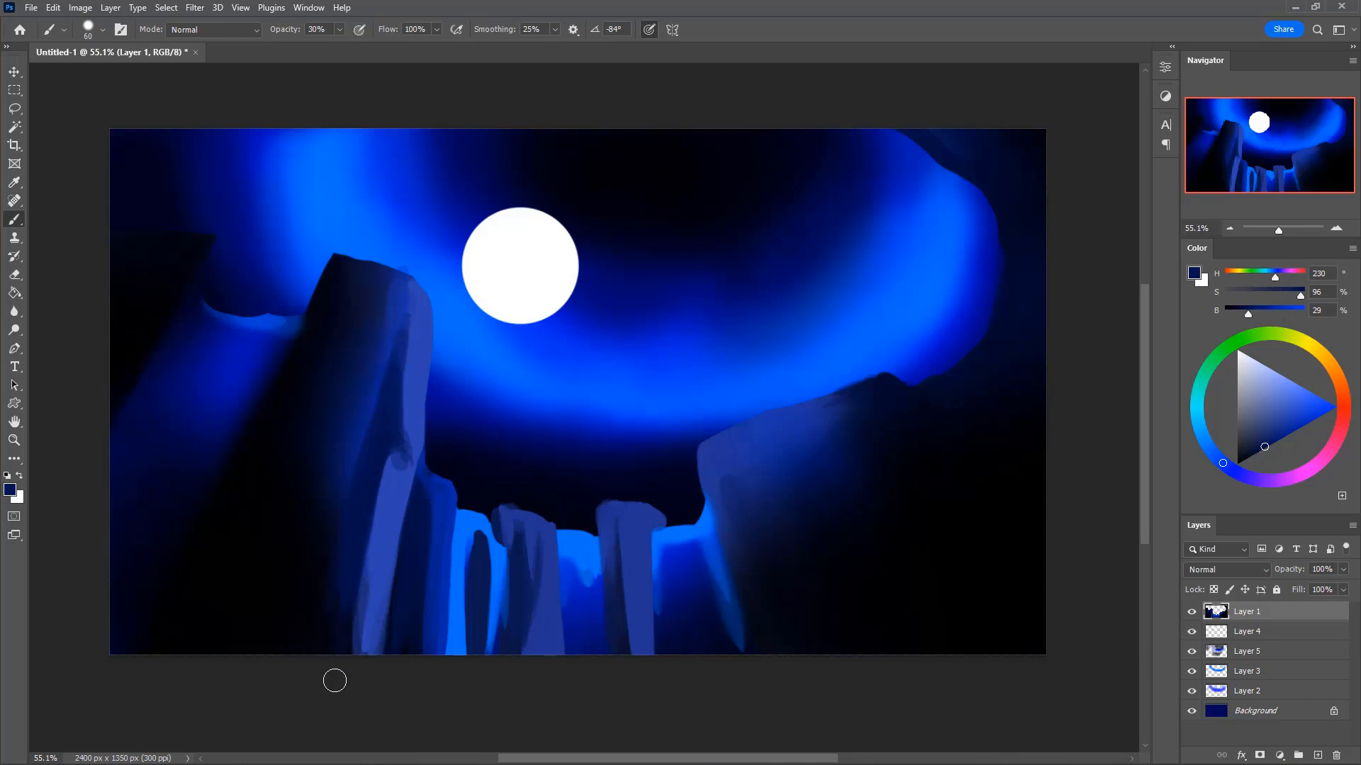
- Widen the lower light band toward the pillar's shadow side with sampled blue (H 232, S 74, B 67) and a 70 px brush at 30% opacity
alt+click(412, 331)
key(bracketright)
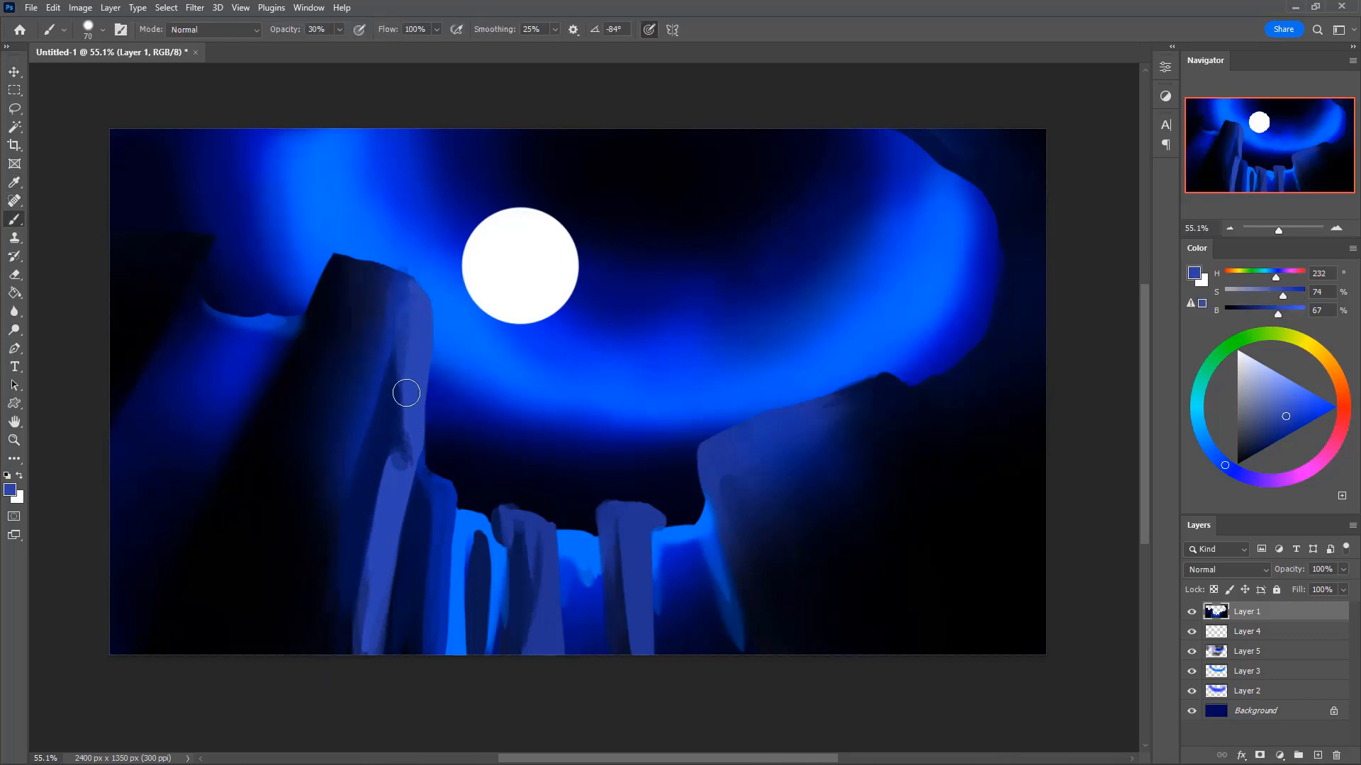
drag(397, 462, 354, 652)
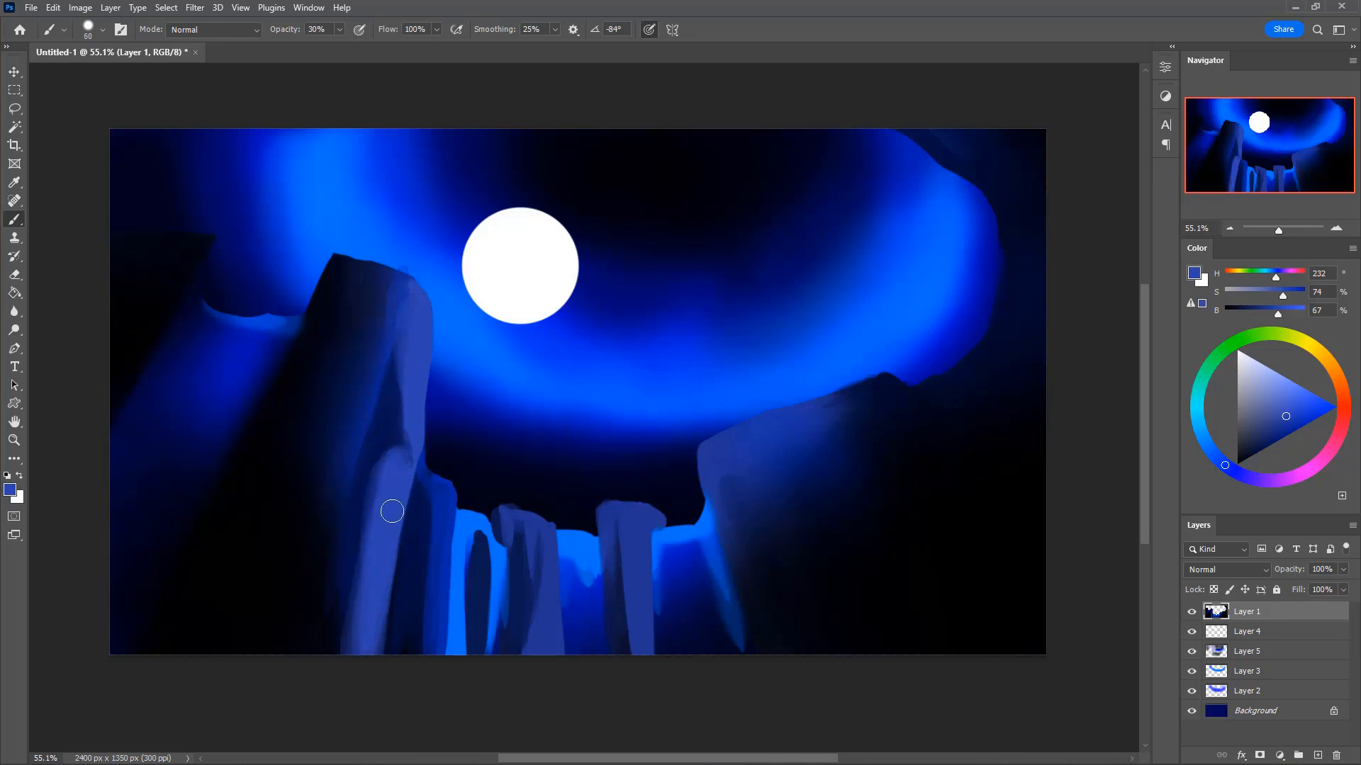
- Reshape the lower light band's top and shadow-side edge with sampled dark blue, using a 45 px brush
key(bracketleft)
key(bracketleft)
alt+click(390, 422)
key(bracketleft)
mouse_move(401, 430)
mouse_down()
mouse_move(408, 464)
mouse_move(362, 548)
mouse_up()
alt+click(390, 486)
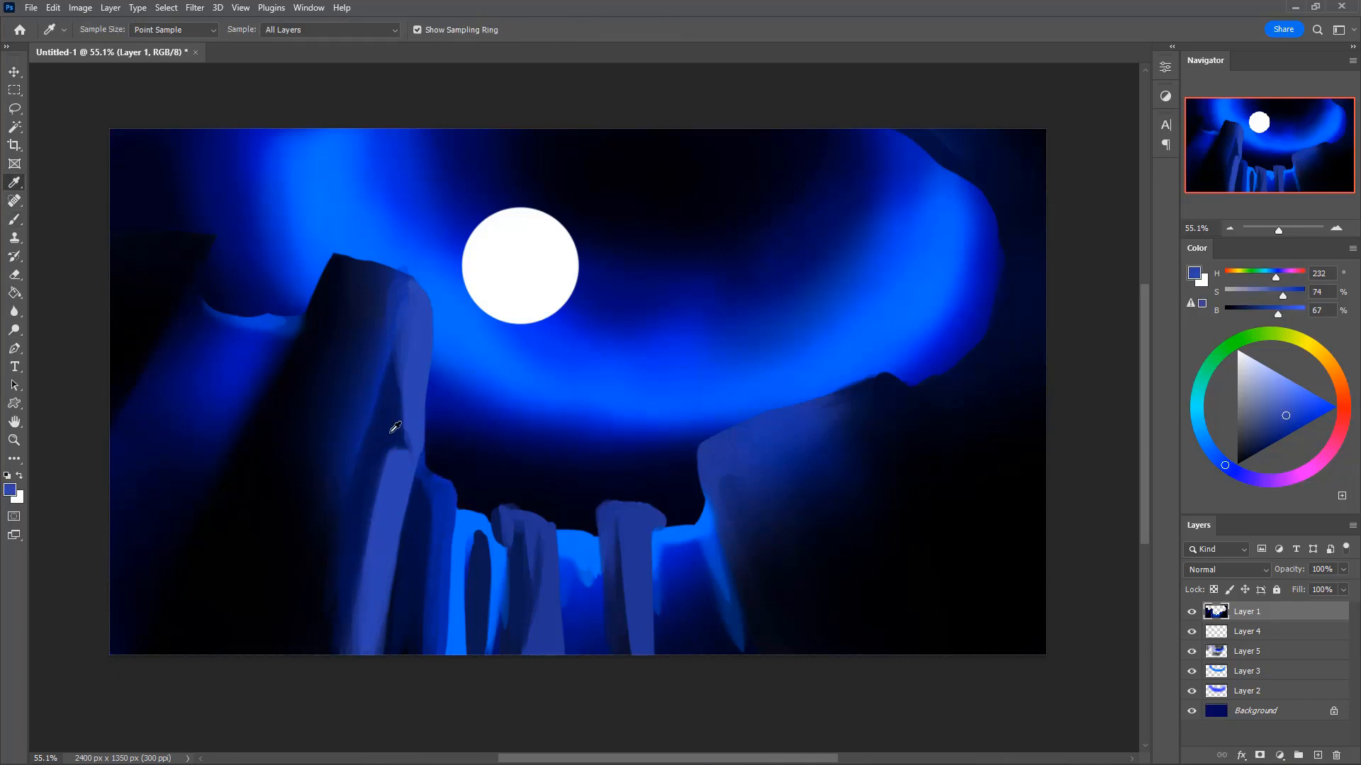
- Paint a diagonal dark crease (H 230, S 95, B 30) between the two light bands and touch up the lower band with its sampled blue
alt+click(428, 462)
drag(396, 438, 419, 482)
key(3)
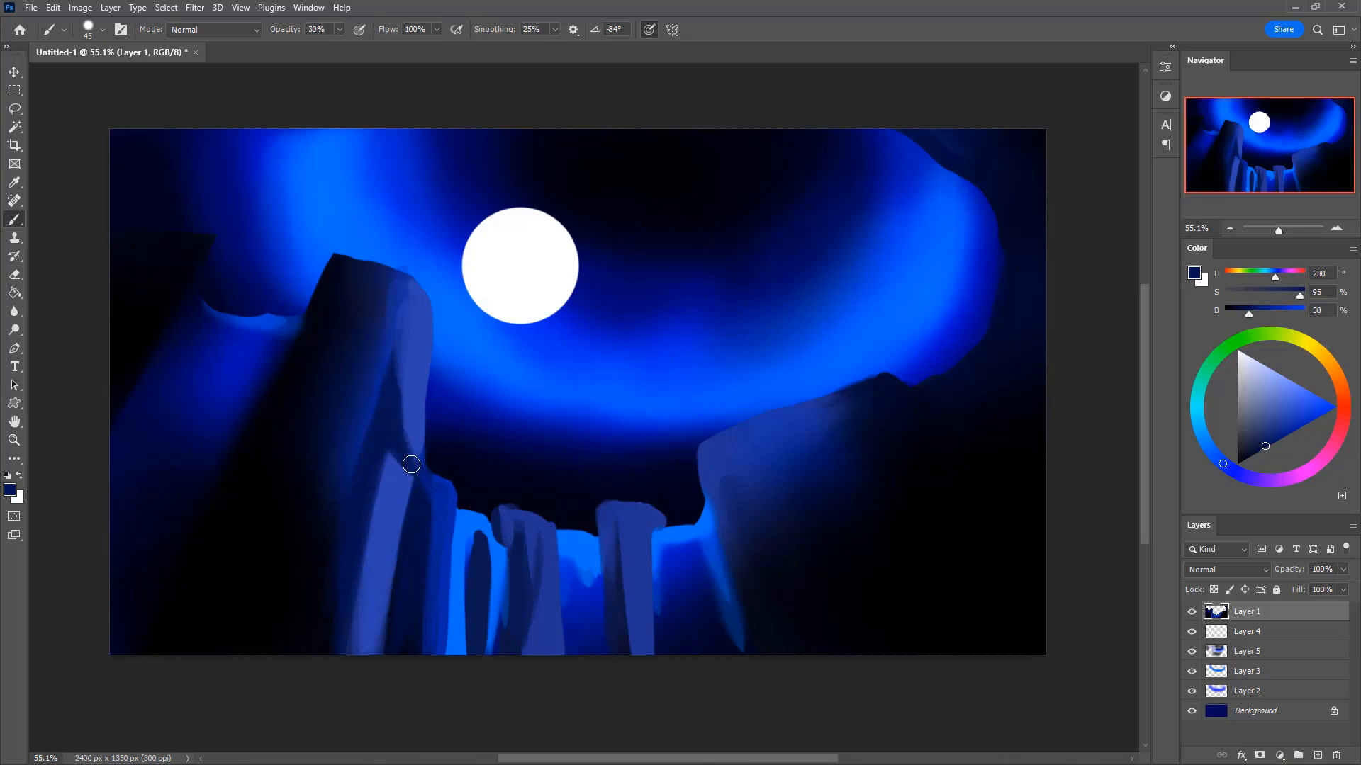
alt+click(384, 480)
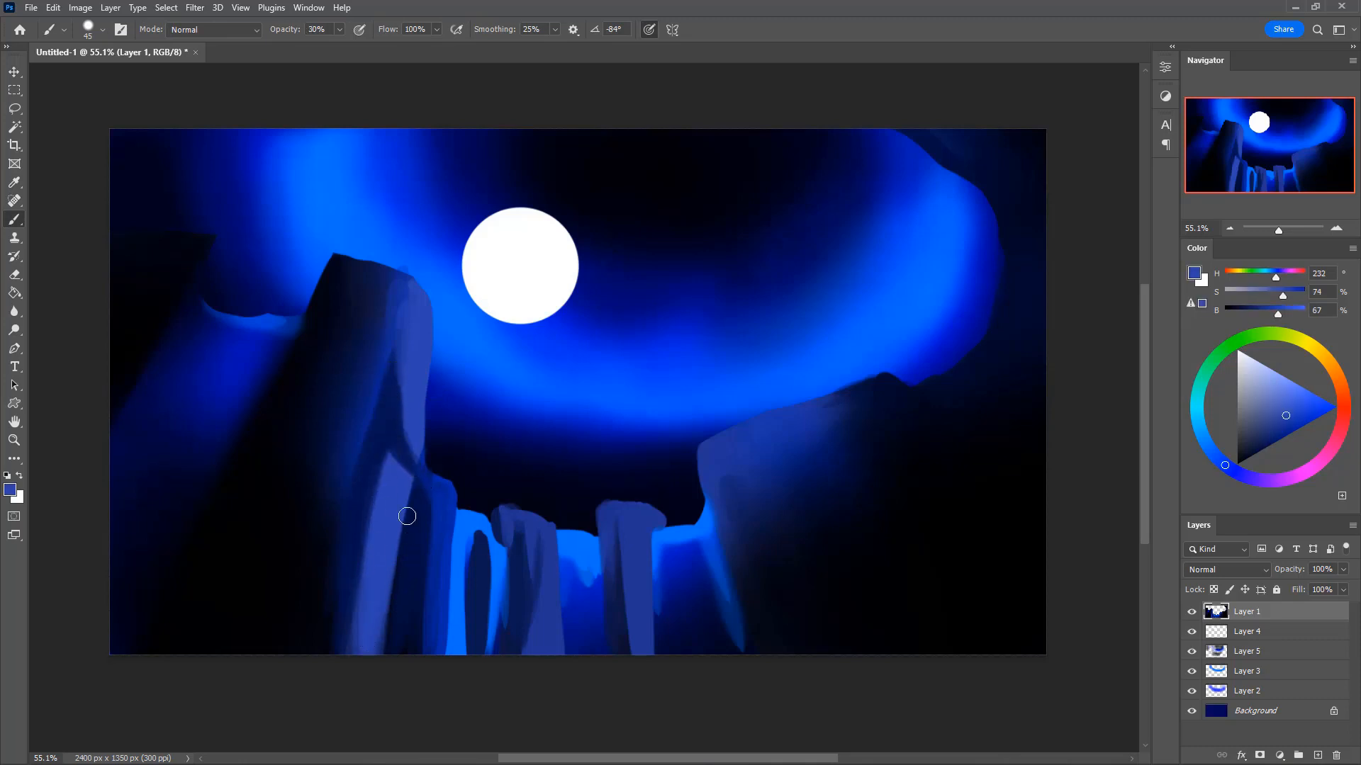
drag(387, 459, 369, 556)
- Darken the bases of the pillars and drips with near-black (H 240, S 66, B 7), using a very large soft brush at 30% opacity
alt+click(314, 567)
key(bracketright)
key(bracketright)
key(bracketright)
key(bracketright)
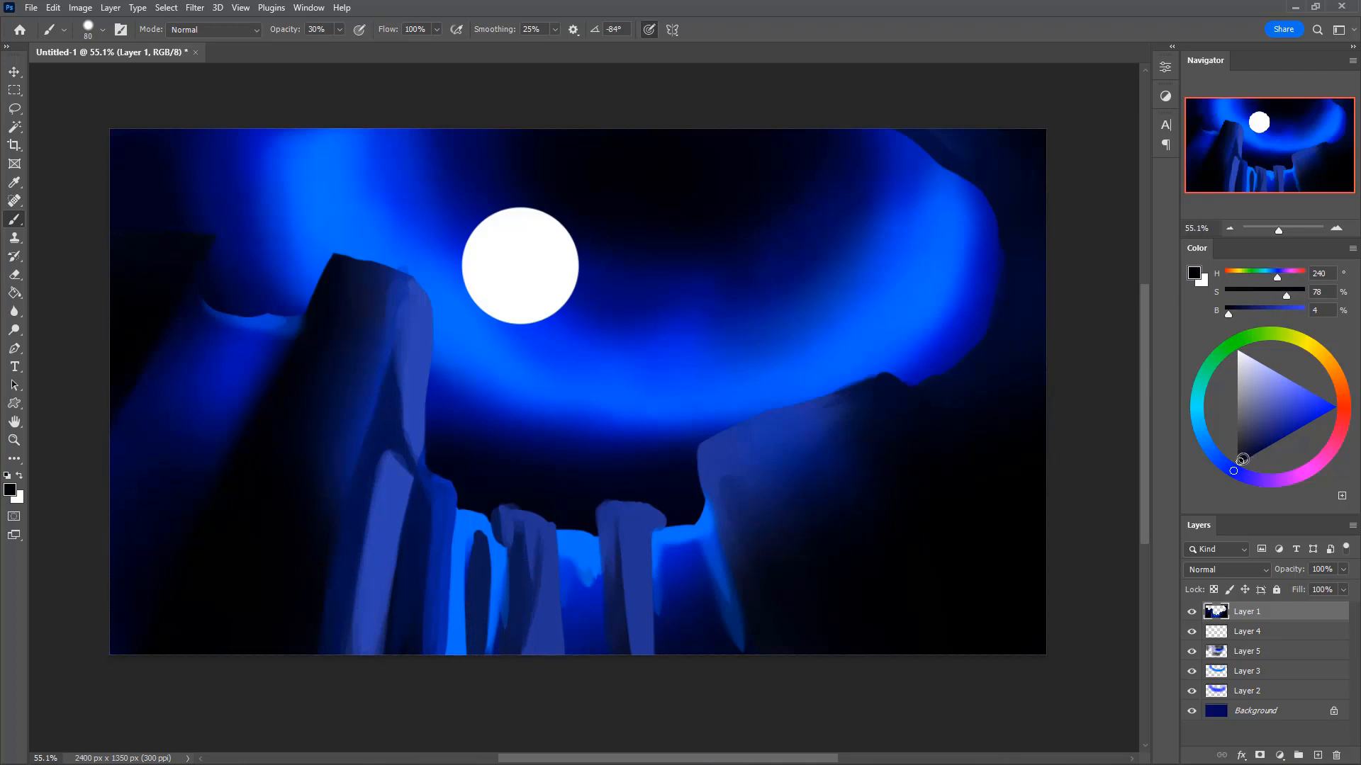
click(1242, 459)
key(bracketright)
key(bracketright)
key(bracketright)
key(bracketright)
key(bracketright)
key(bracketright)
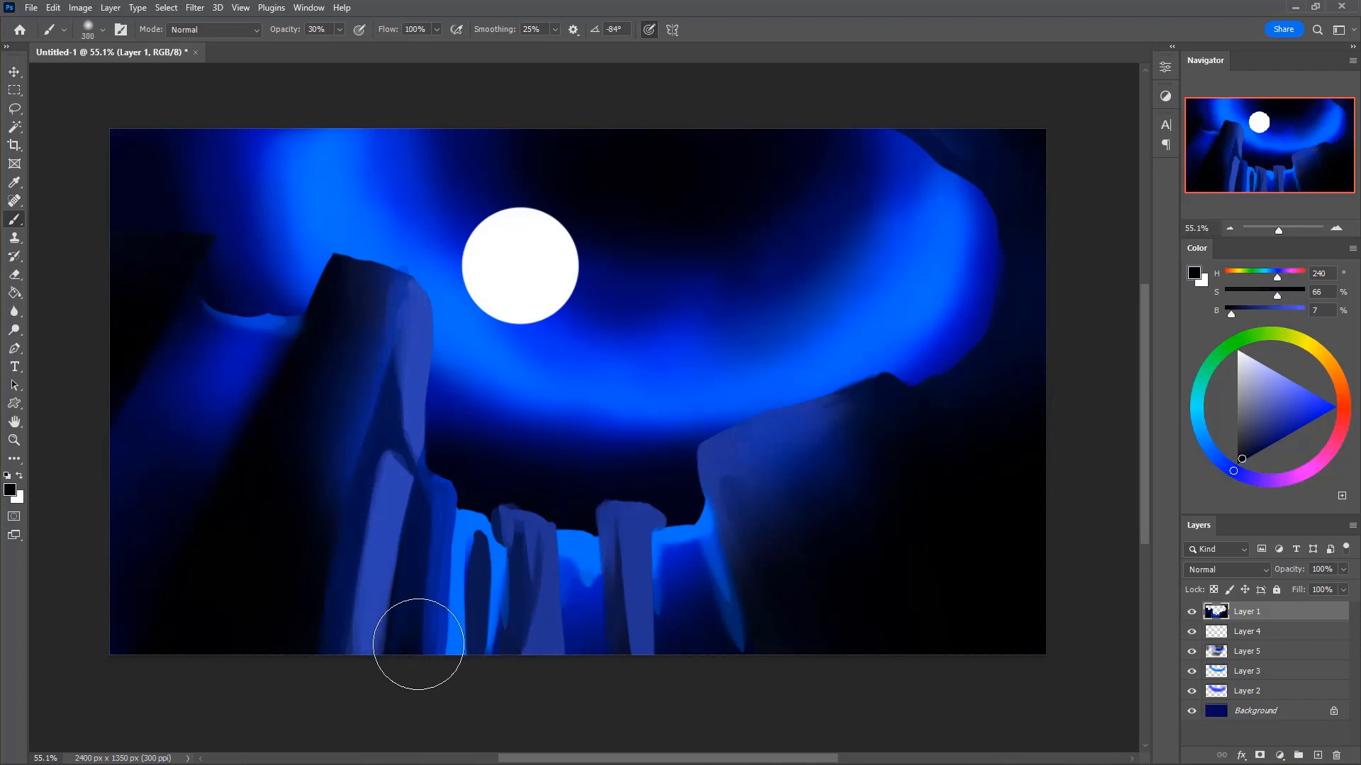
key(bracketright)
key(bracketright)
key(bracketright)
key(bracketright)
key(bracketright)
mouse_move(330, 637)
mouse_down()
mouse_move(426, 694)
mouse_move(319, 620)
mouse_move(439, 702)
mouse_move(564, 697)
mouse_move(309, 641)
mouse_move(376, 680)
mouse_move(370, 700)
mouse_move(578, 737)
mouse_move(779, 677)
mouse_move(760, 625)
mouse_up()
- Paint a rim highlight along the large left pillar's top with sampled blue (H 232, S 74, B 67) at 30% opacity, tidying it with the Eraser
alt+click(404, 430)
key(bracketleft)
key(bracketleft)
key(bracketleft)
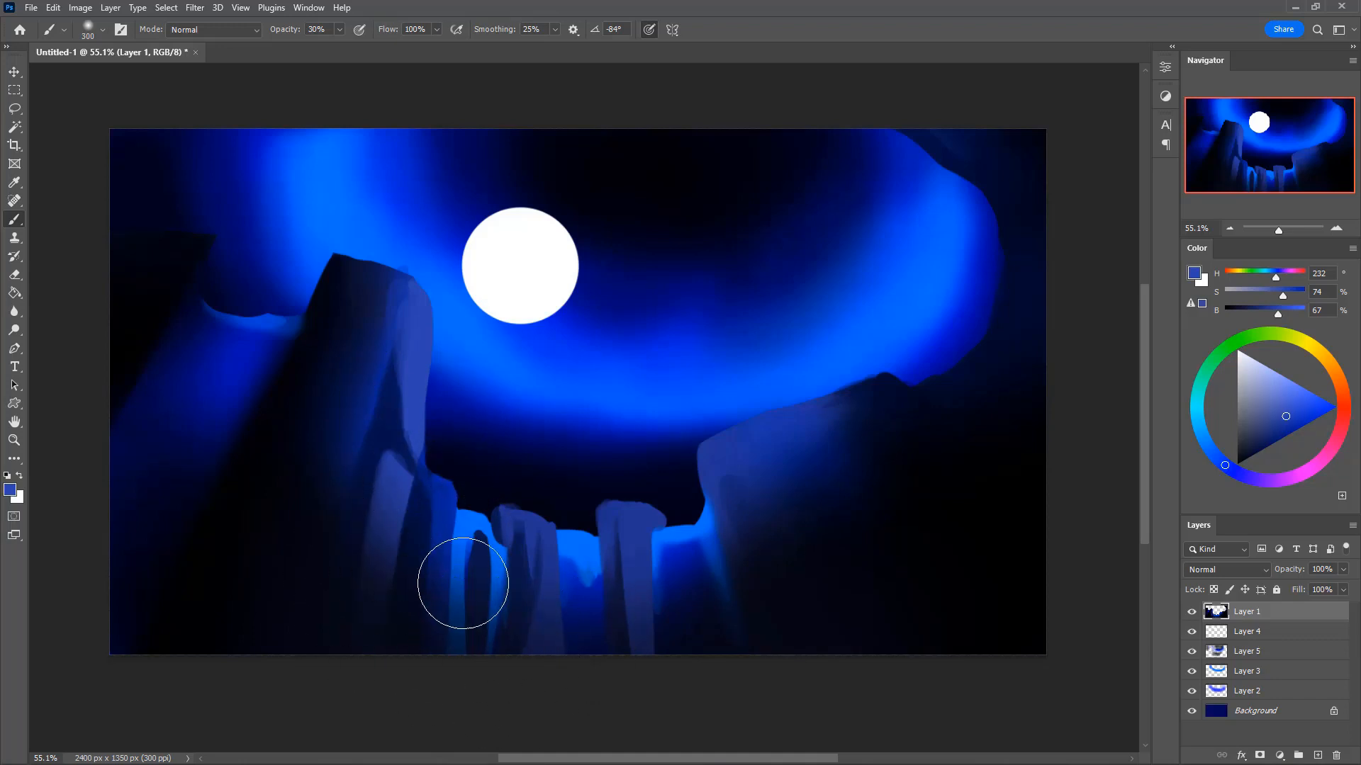
key(i)
key(b)
key(bracketleft)
key(bracketleft)
key(bracketleft)
key(bracketleft)
key(bracketleft)
key(bracketleft)
key(bracketleft)
key(bracketleft)
key(bracketleft)
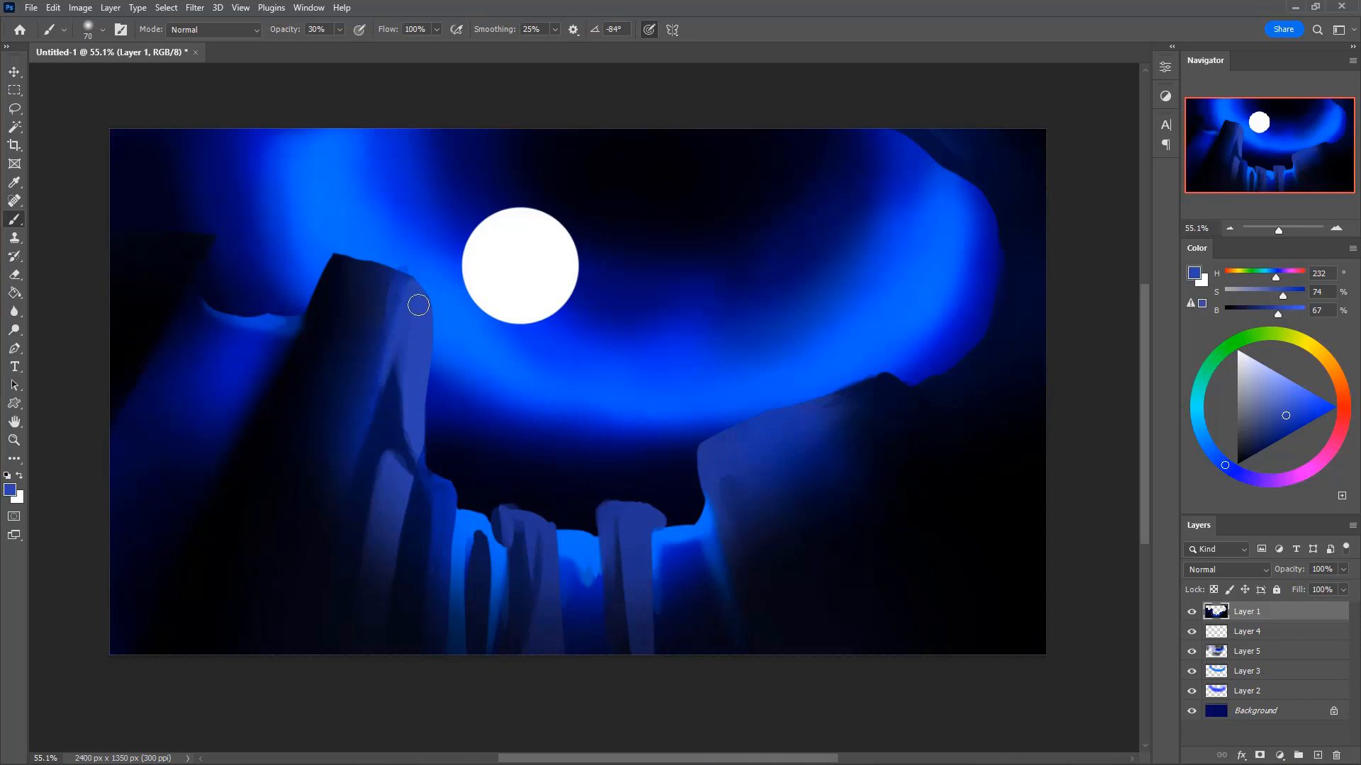
drag(395, 280, 409, 292)
key(e)
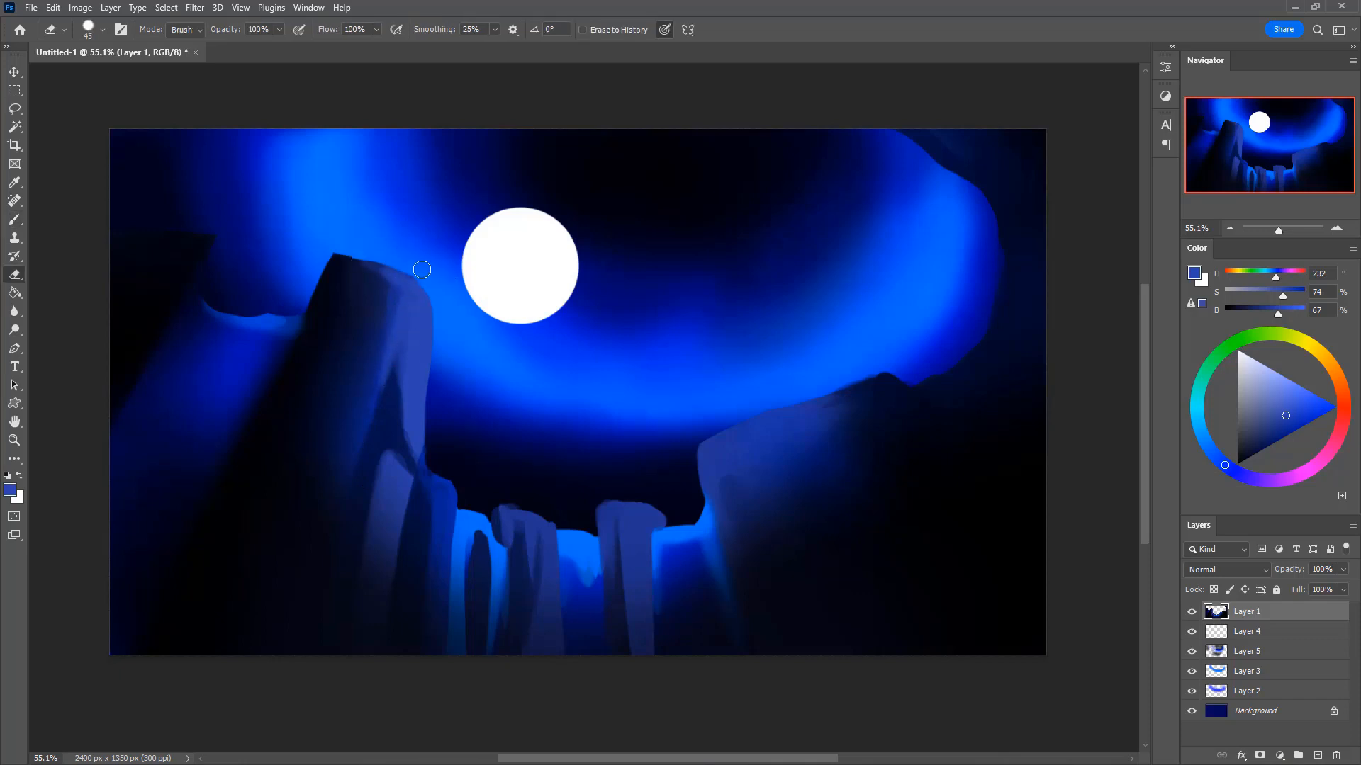
key(b)
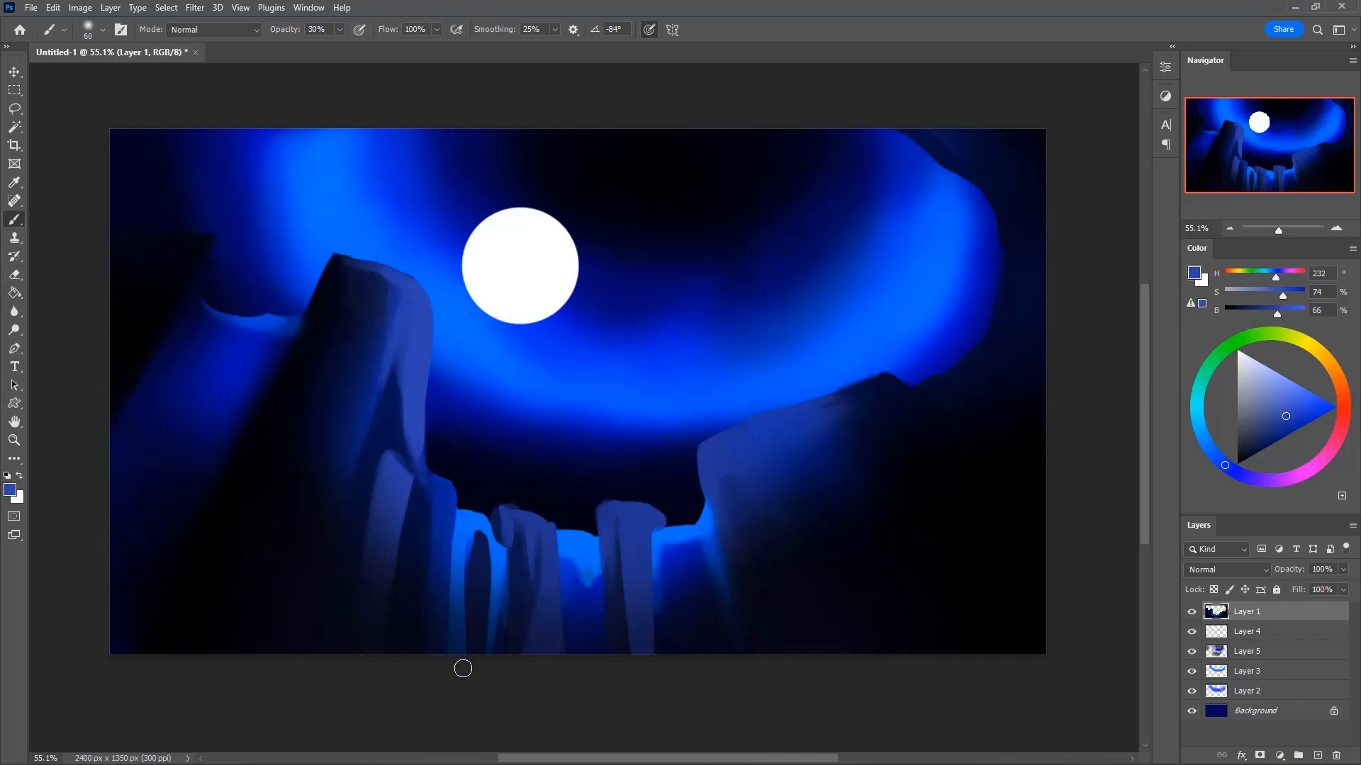
- Mix a vivid blue (H 231, S 100, B 92) from a sampled drip shadow and glaze the drips using a 70 px brush at 10% opacity
key(i)
click(464, 585)
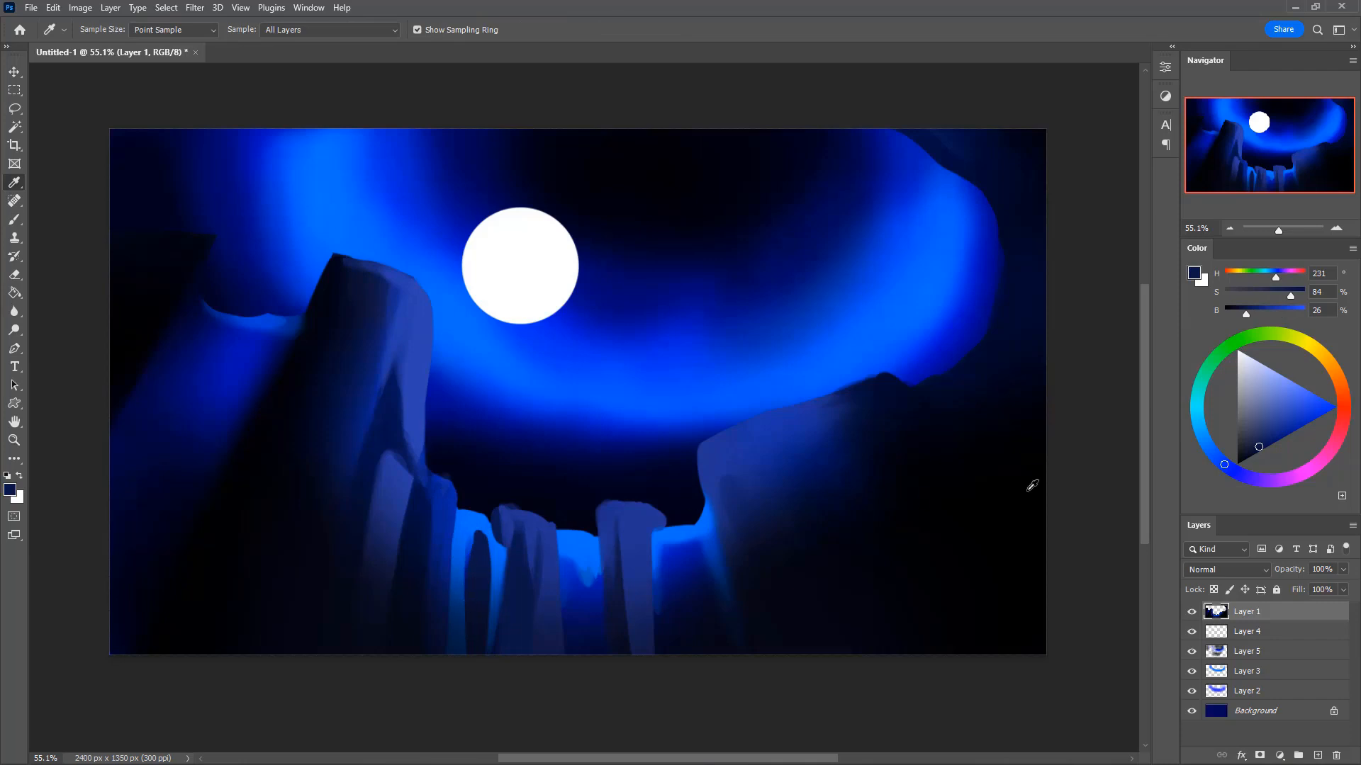
drag(1266, 446, 1328, 411)
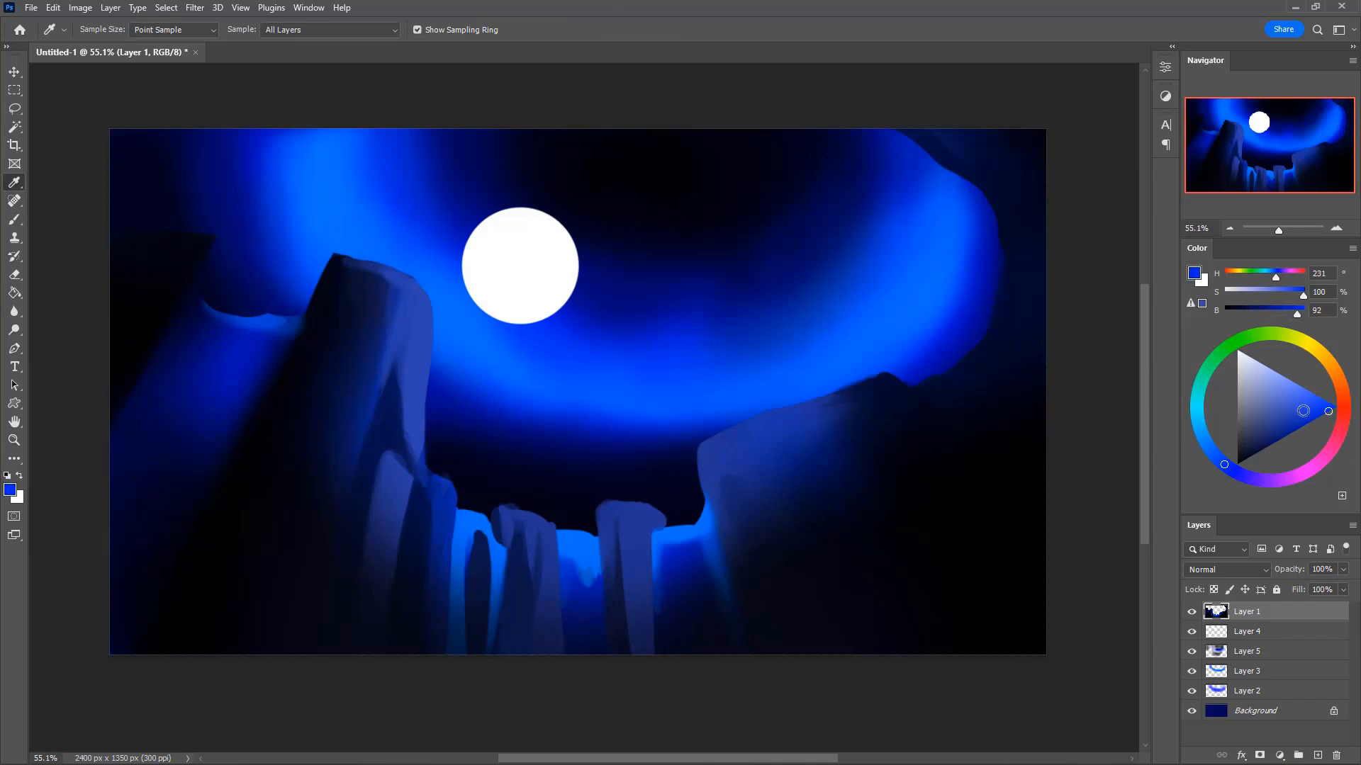
key(b)
key(bracketright)
key(bracketright)
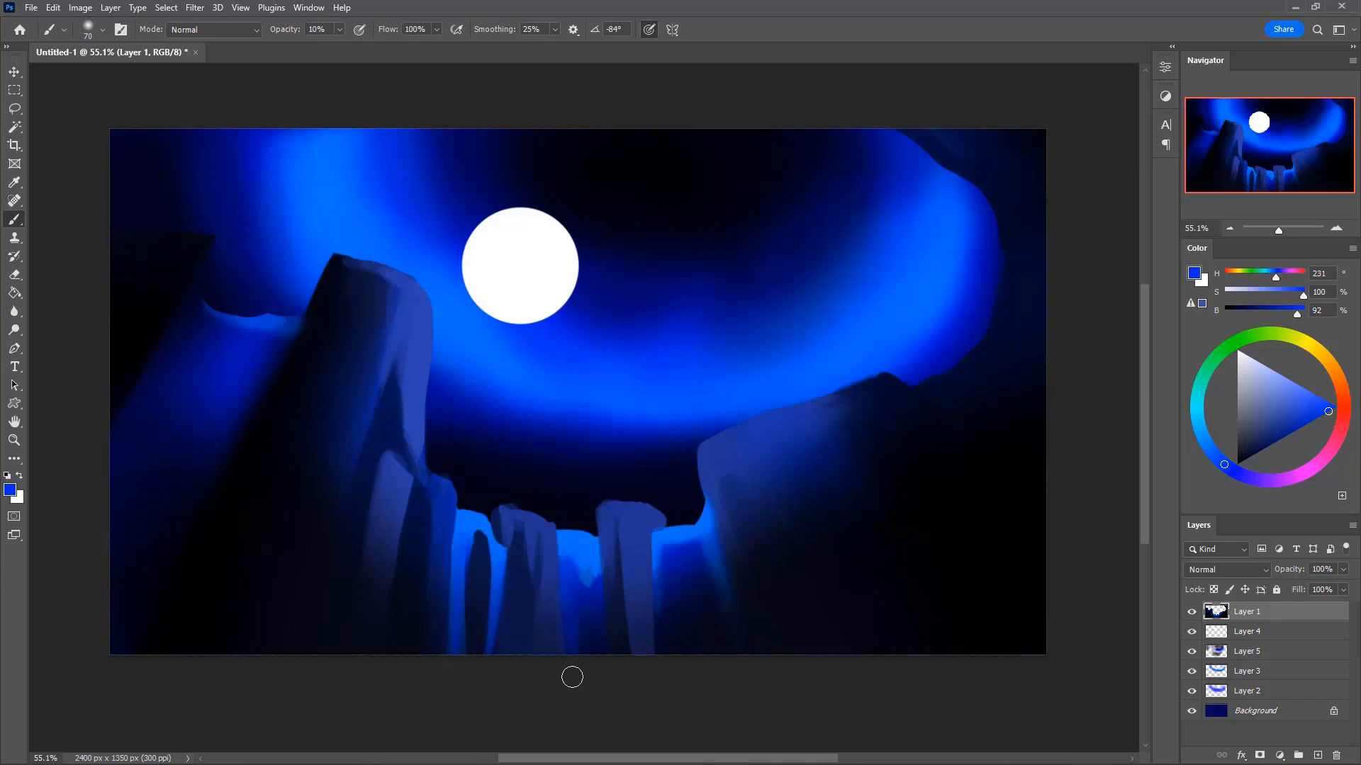
- Brighten the gap between the two thin pillars with vivid blue using an 80 px brush at 30% opacity, then lower the opacity to 10%
key(3)
key(bracketright)
mouse_move(593, 564)
mouse_down()
mouse_move(589, 665)
mouse_move(571, 566)
mouse_up()
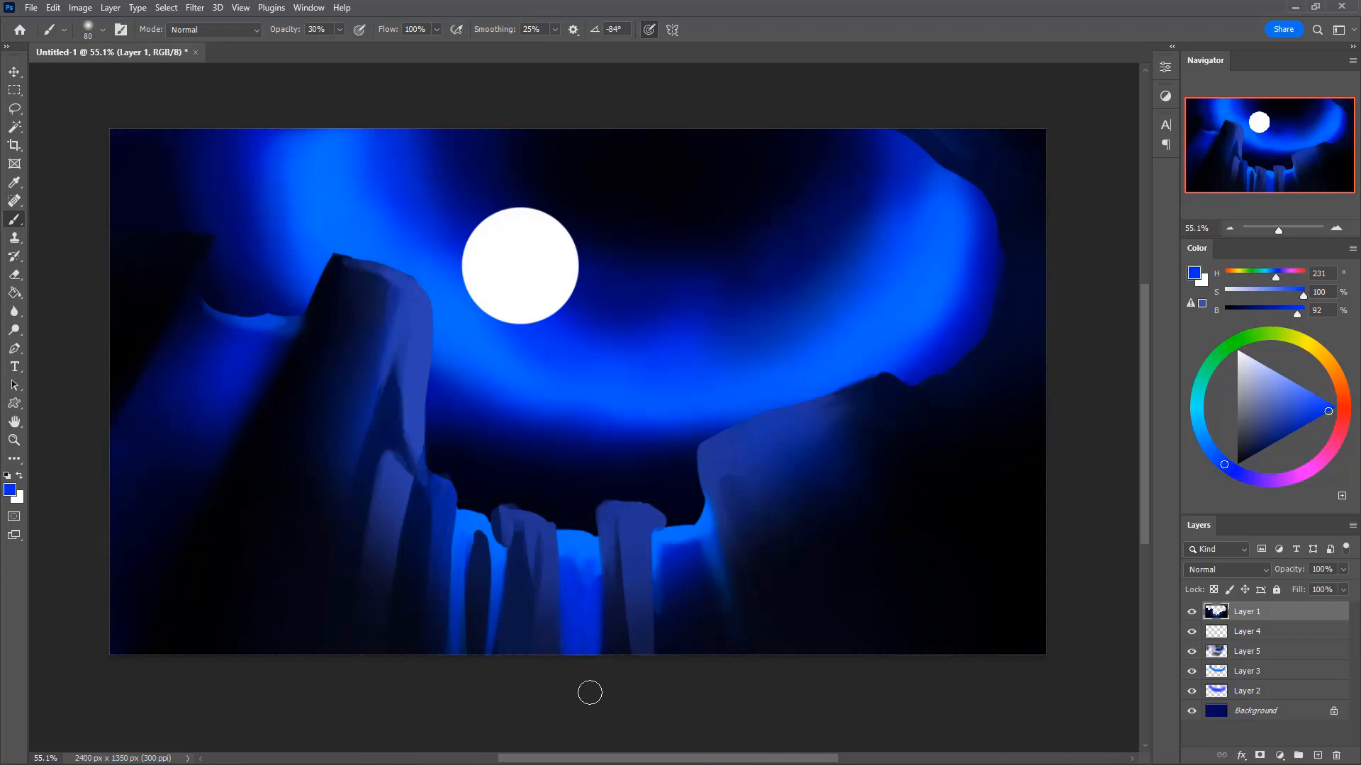
key(bracketleft)
key(bracketright)
key(1)
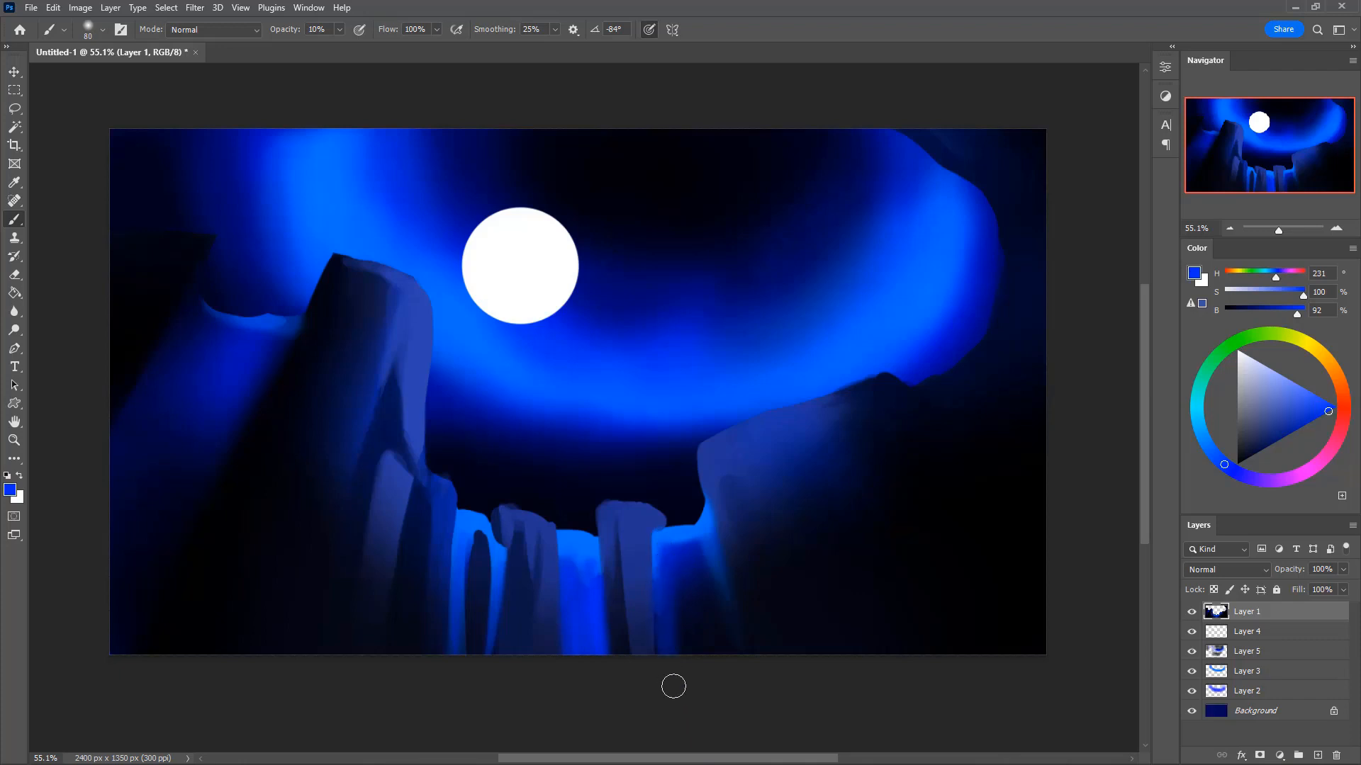
- Brighten the drip beside the right cliff with vivid blue (H 231, S 100, B 92) using an 80 to 90 px brush at 10% opacity
mouse_move(668, 540)
mouse_down()
mouse_move(672, 671)
mouse_move(676, 567)
mouse_move(724, 531)
mouse_move(691, 569)
mouse_move(670, 545)
mouse_move(676, 589)
mouse_move(677, 556)
mouse_move(687, 596)
mouse_move(702, 588)
mouse_move(701, 563)
mouse_move(692, 586)
mouse_move(670, 571)
mouse_move(668, 639)
mouse_move(580, 562)
mouse_move(591, 652)
mouse_move(575, 550)
mouse_move(588, 625)
mouse_move(597, 555)
mouse_move(594, 635)
mouse_move(590, 565)
mouse_up()
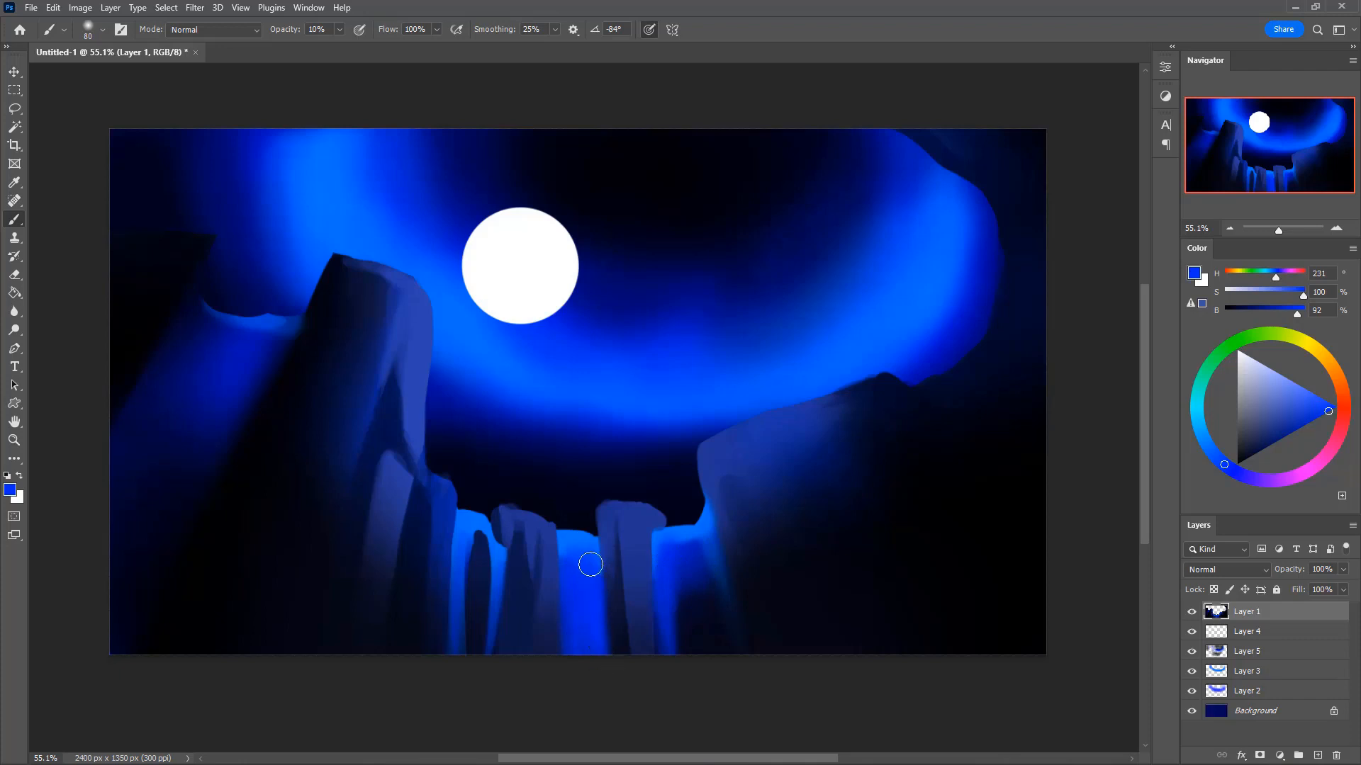
key(bracketright)
key(bracketright)
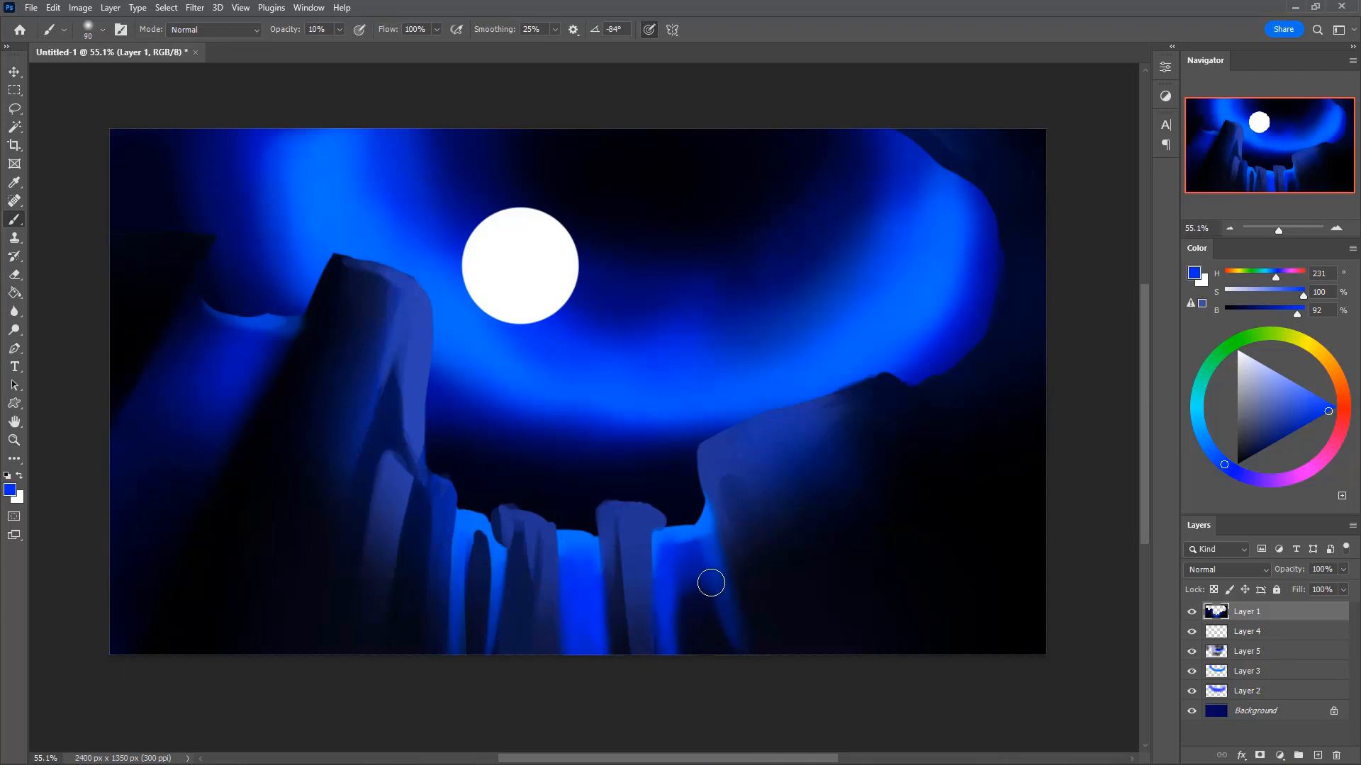
key(bracketleft)
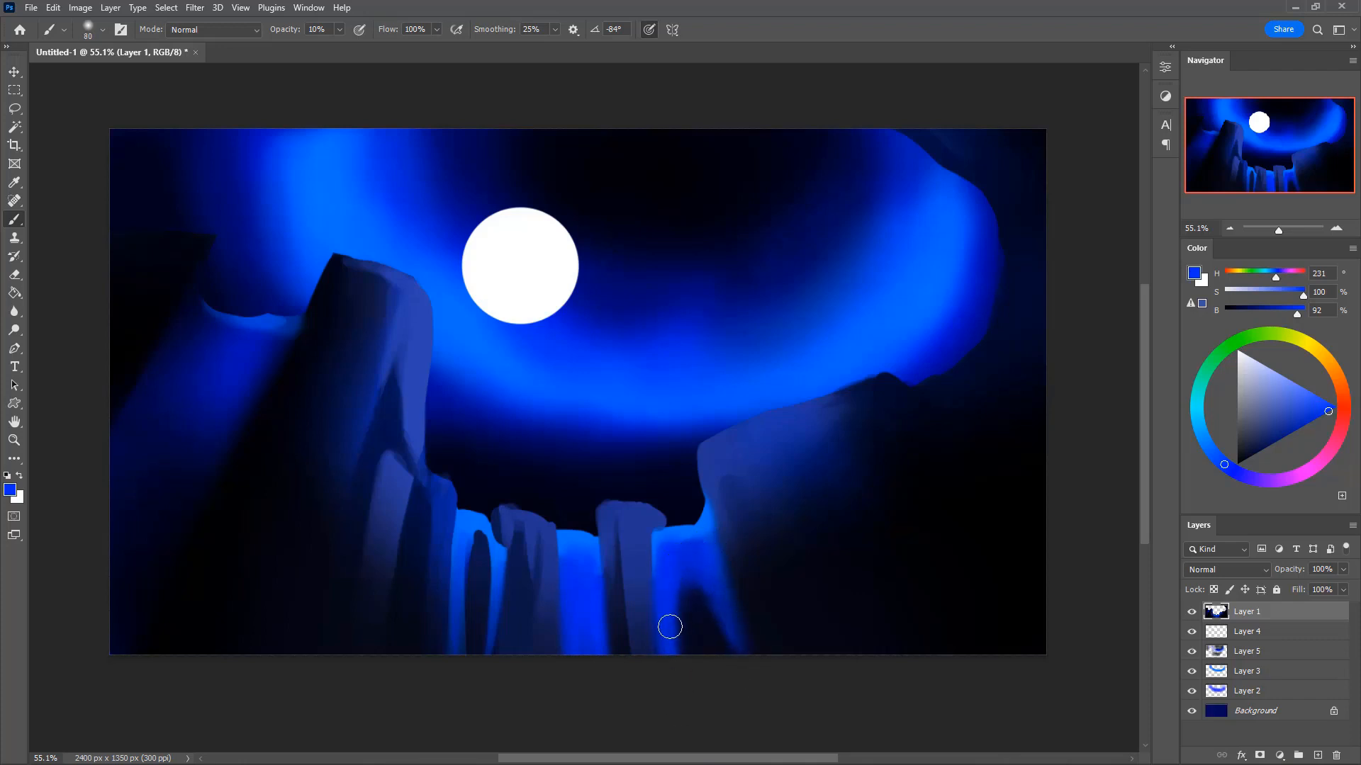
- Paint a dark vertical streak within the drip beside the right cliff with sampled navy (H 238, S 89, B 14), 50 px at full opacity
alt+click(691, 623)
key(0)
key(bracketleft)
key(bracketleft)
key(bracketleft)
drag(684, 559, 688, 654)
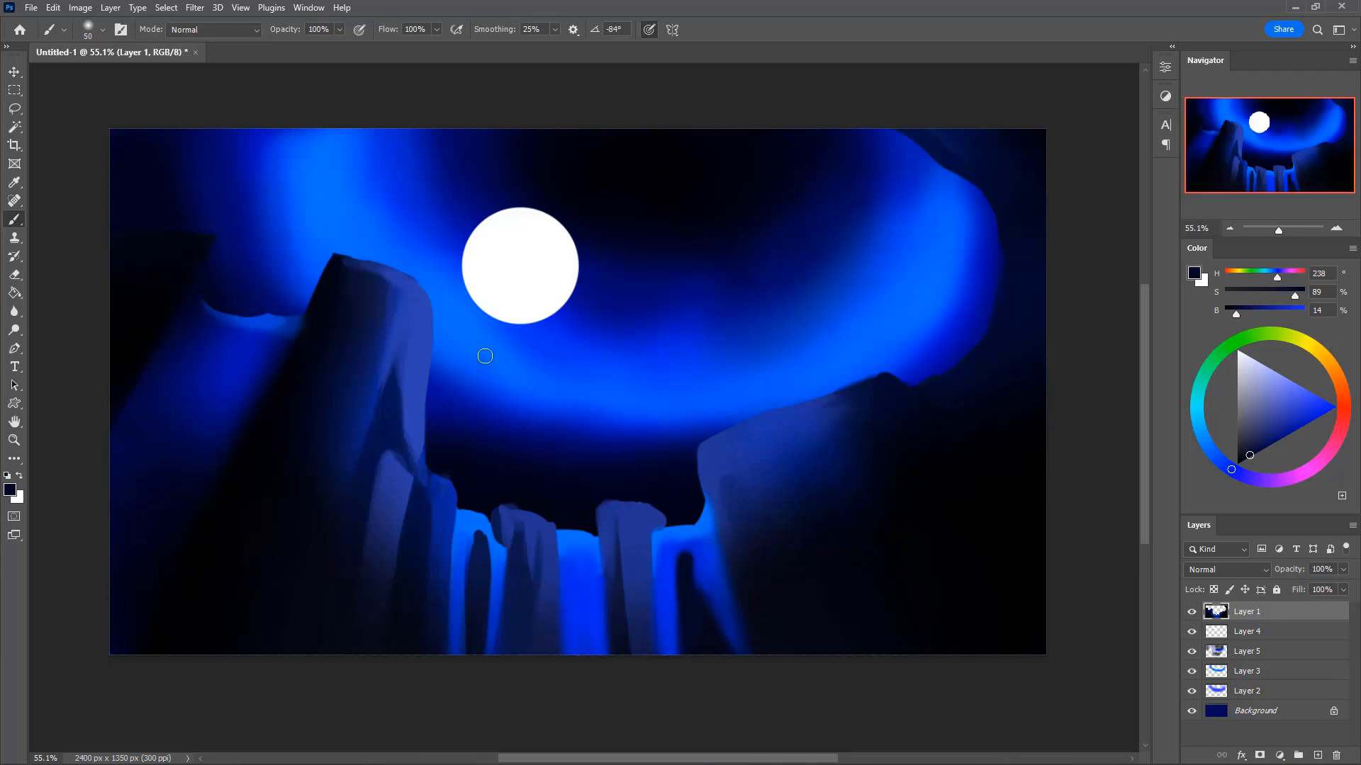
key(3)
key(bracketright)
key(bracketright)
key(bracketright)
key(bracketright)
key(bracketright)
alt+click(559, 304)
mouse_move(623, 219)
mouse_down()
mouse_move(666, 220)
mouse_move(725, 191)
mouse_up()
key(ctrl+z)
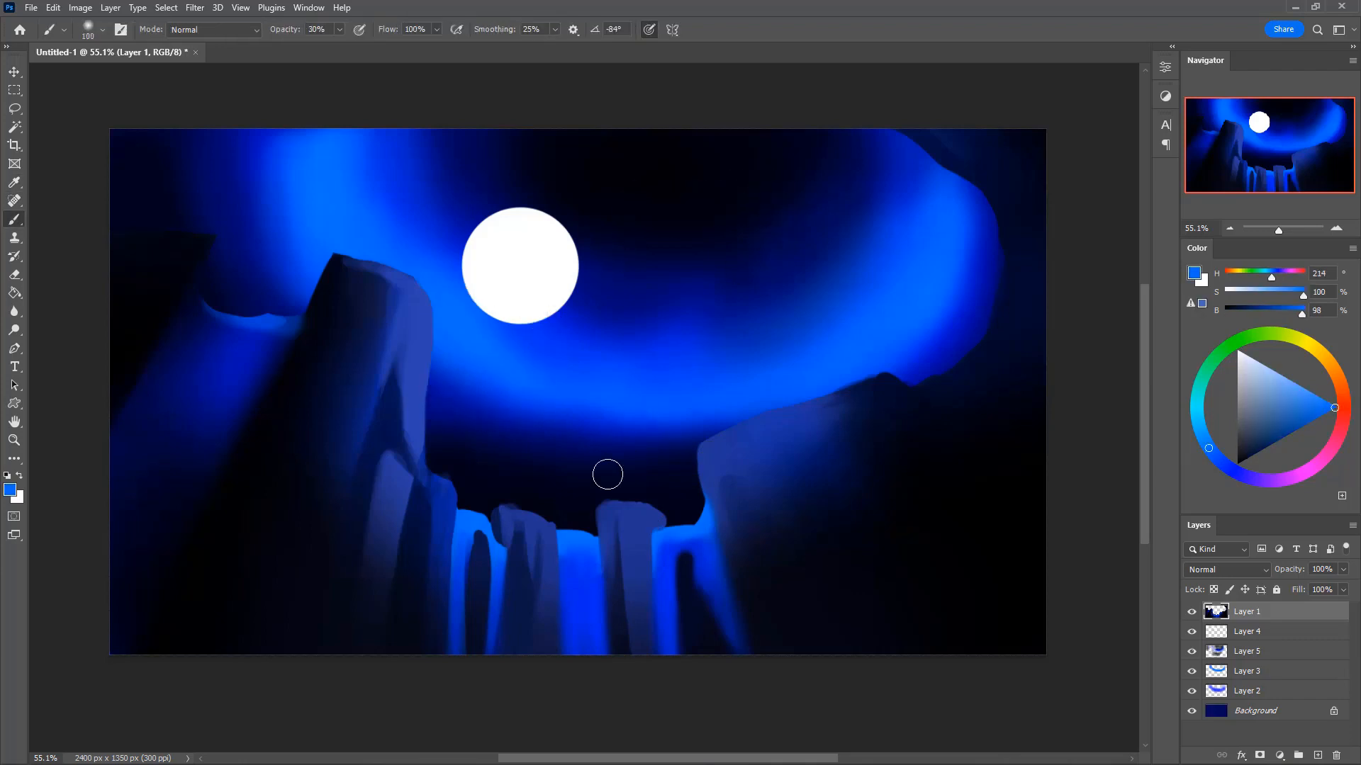
key(ctrl+shift+z)
key(ctrl+z)
- Shade the right thin pillar with sampled dark blue (H 233, S 78, B 29) using a 70 to 80 px brush at 30% opacity
key(bracketleft)
key(bracketleft)
alt+click(612, 575)
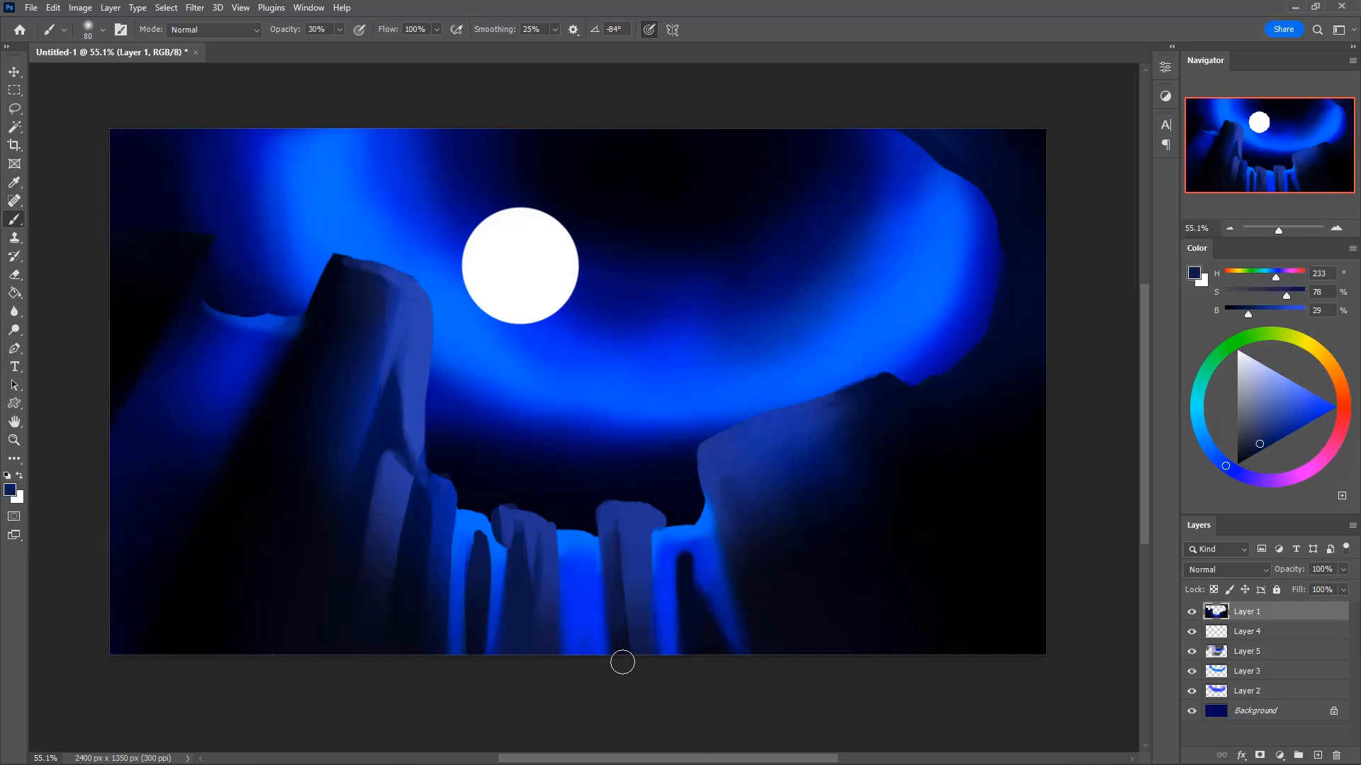
key(bracketleft)
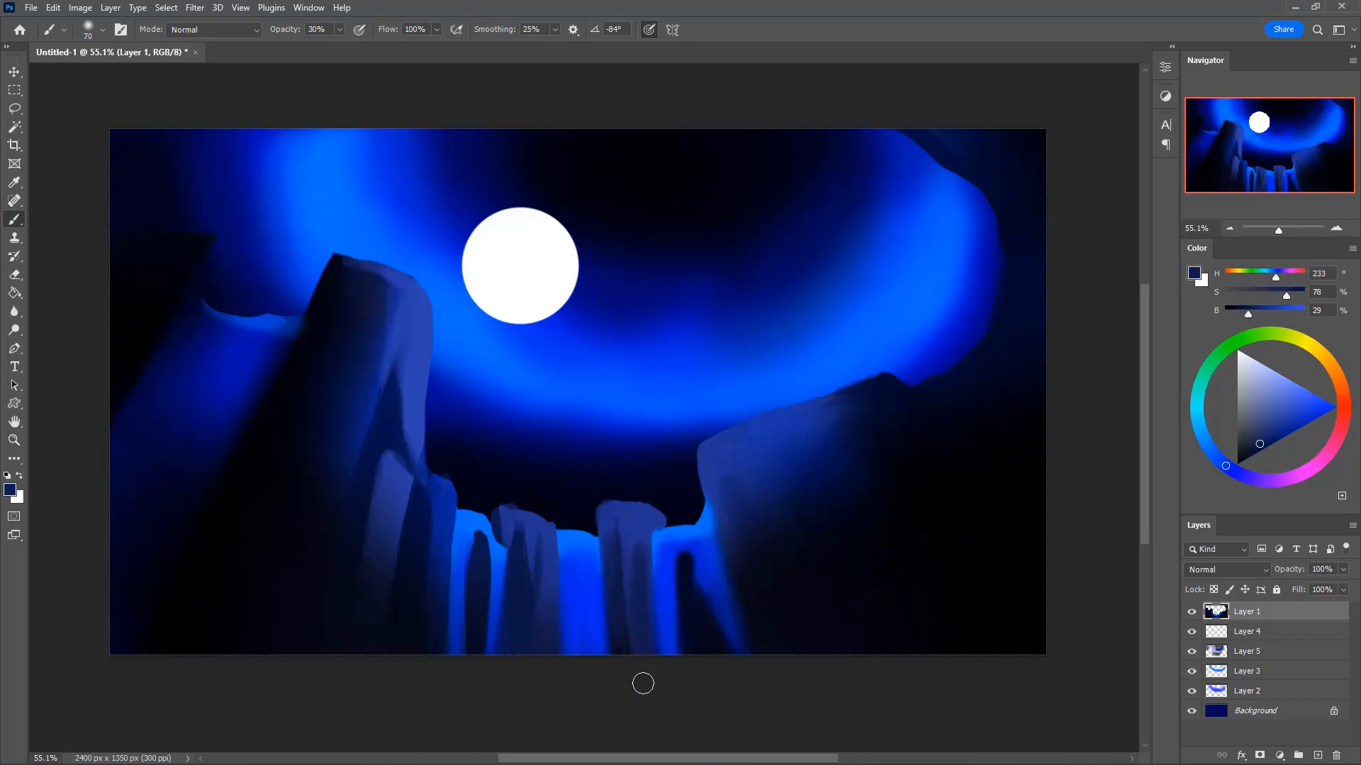
- Trim the right thin pillar's top with the Eraser and repaint its face with sampled blue (H 233, S 76, B 55), 50 px at full opacity
alt+click(636, 518)
key(e)
drag(638, 492, 662, 523)
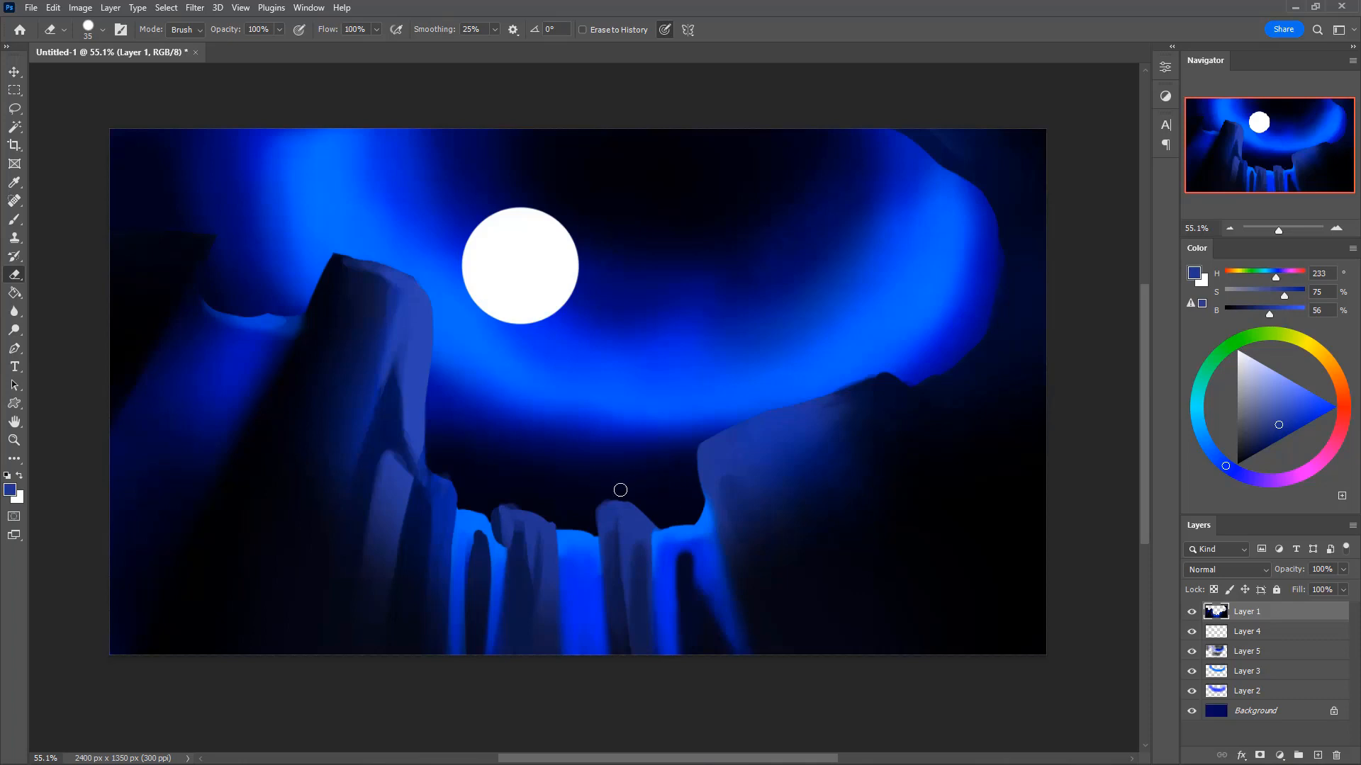
key(b)
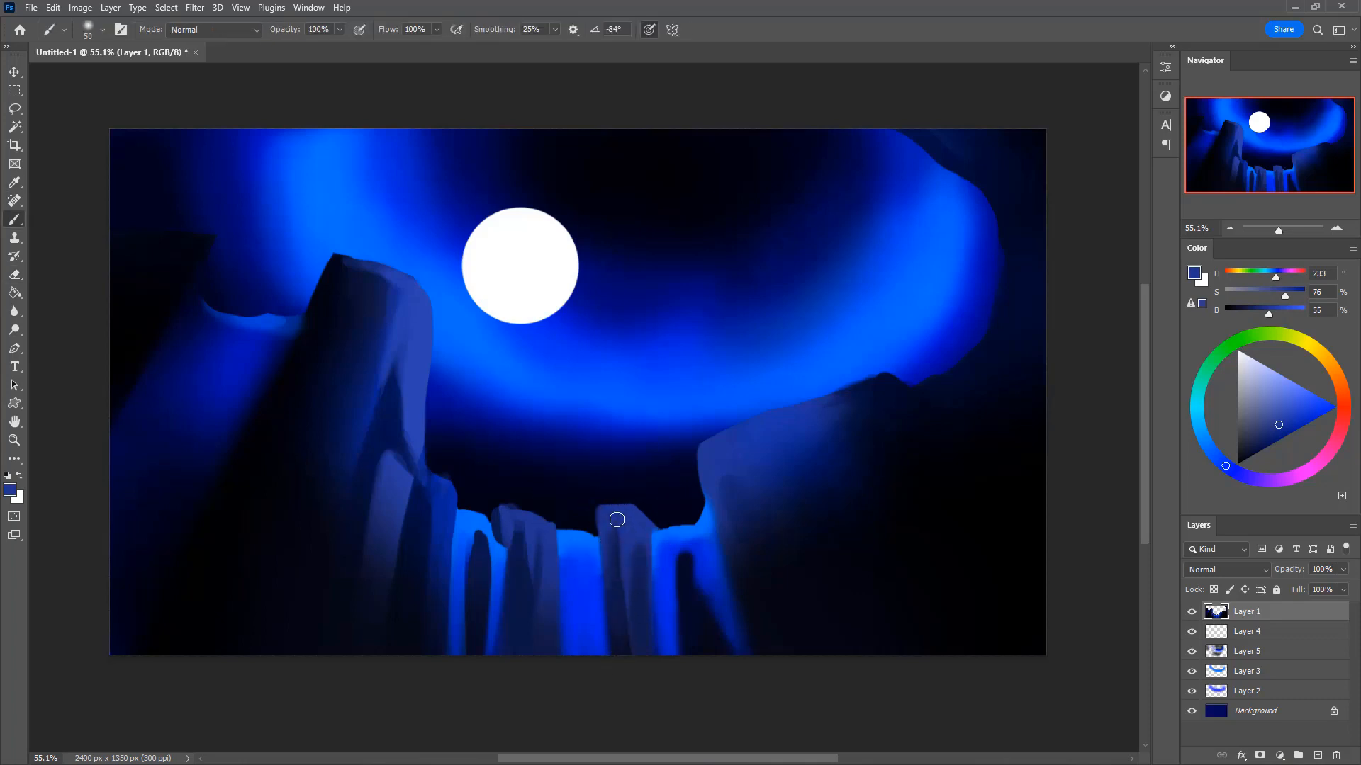
drag(617, 520, 622, 663)
drag(615, 536, 615, 590)
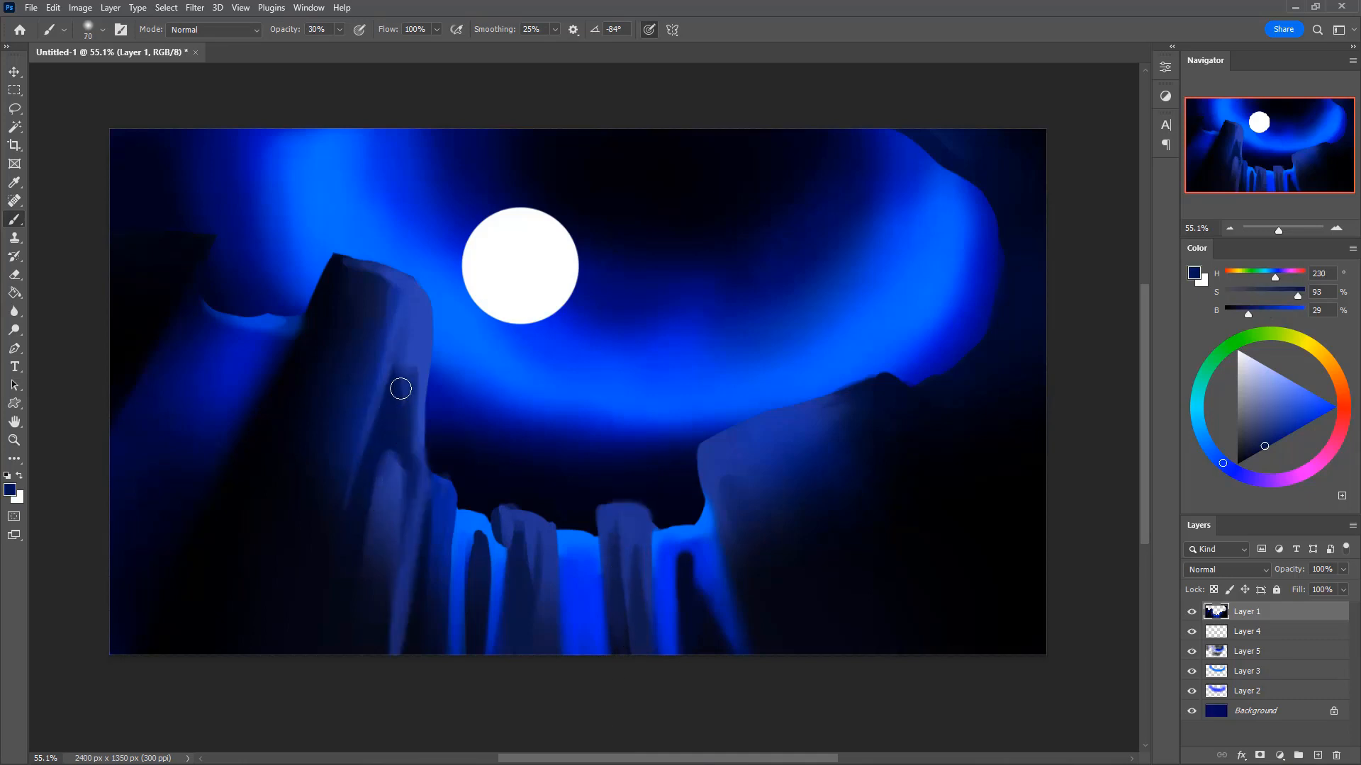
- Paint dark streaks into the right cliff's top and side with sampled navy (H 231, S 86, B 22), 60 to 70 px at 30% opacity
alt+click(862, 423)
key([)
mouse_move(859, 404)
mouse_down()
mouse_move(732, 439)
mouse_move(849, 413)
mouse_up()
key(ctrl+z)
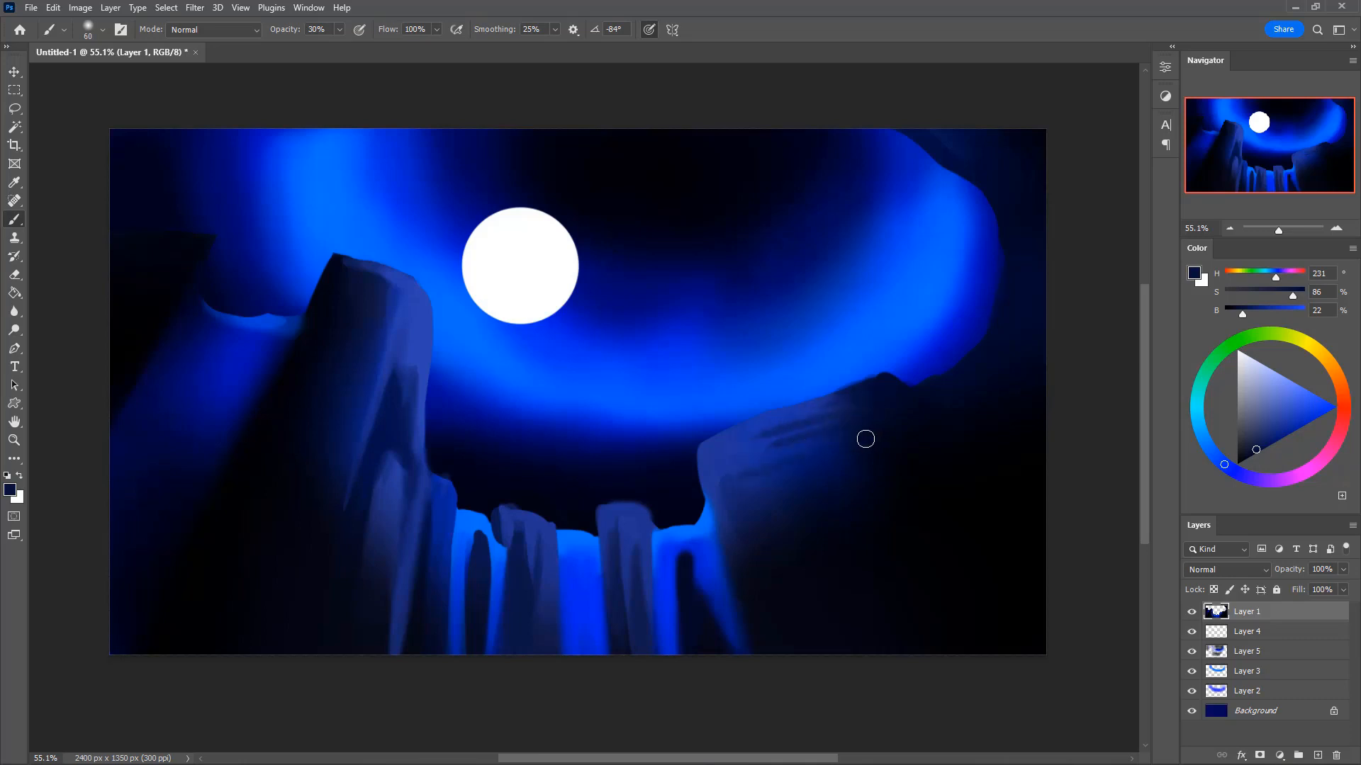
key(])
mouse_move(754, 493)
mouse_down()
mouse_move(726, 450)
mouse_move(777, 583)
mouse_move(768, 568)
mouse_up()
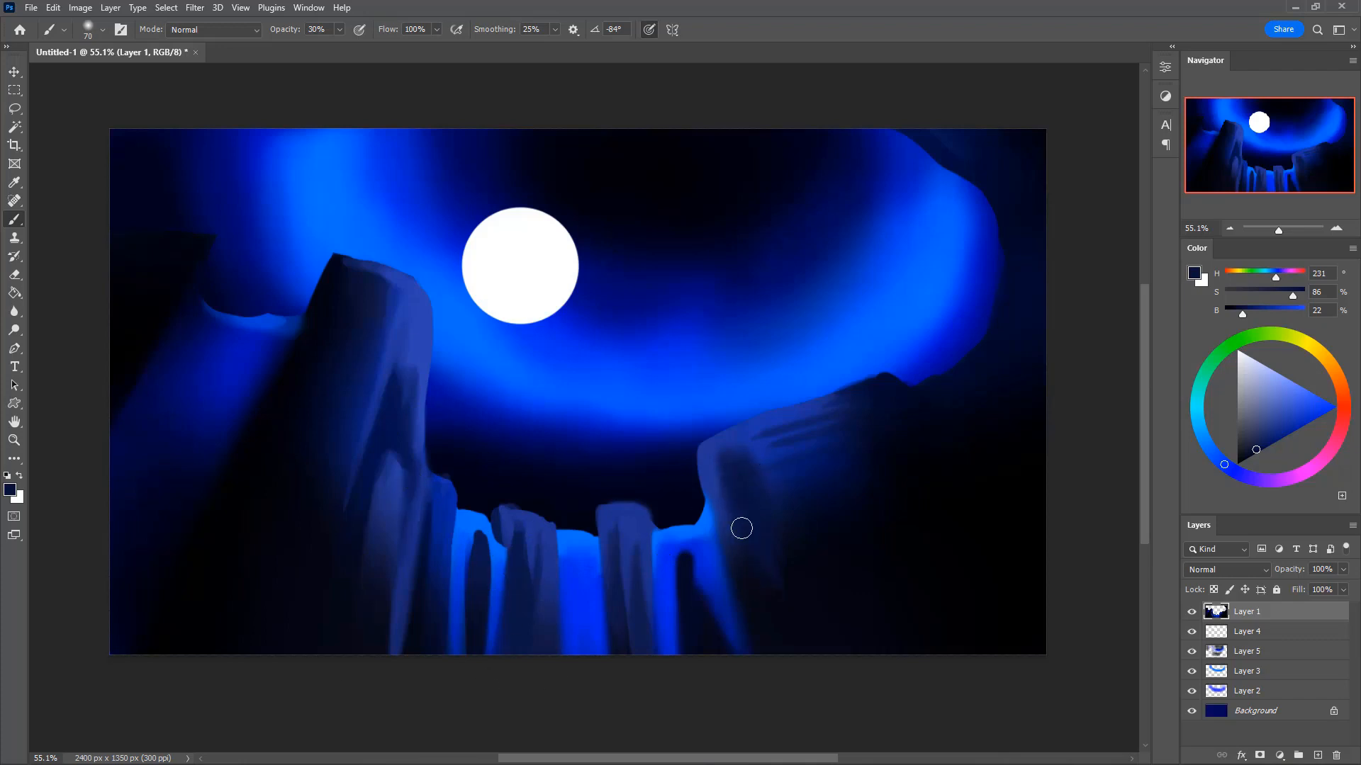
- Notch the right cliff's top edge with the Eraser and extend its lit edge downward in blue (H 230, S 78, B 43), 80 px at 30% opacity
key(e)
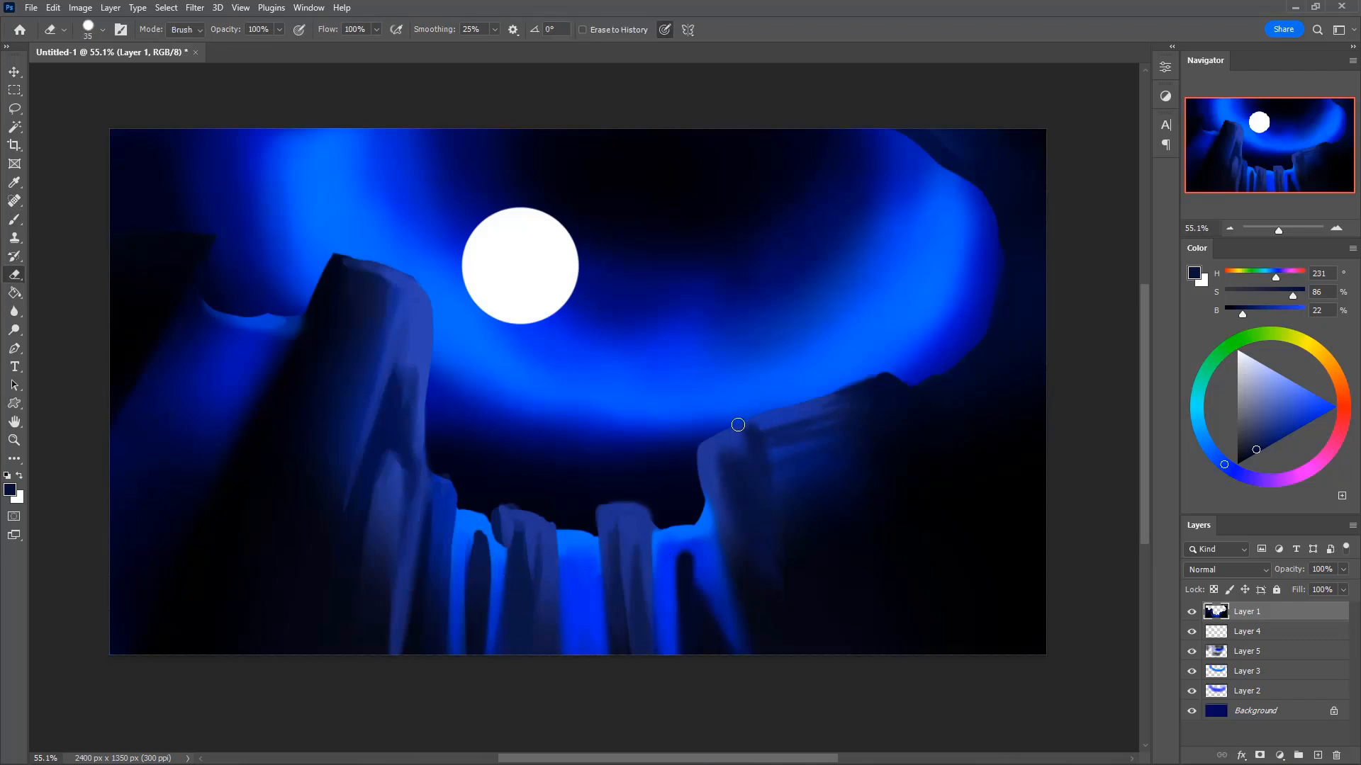
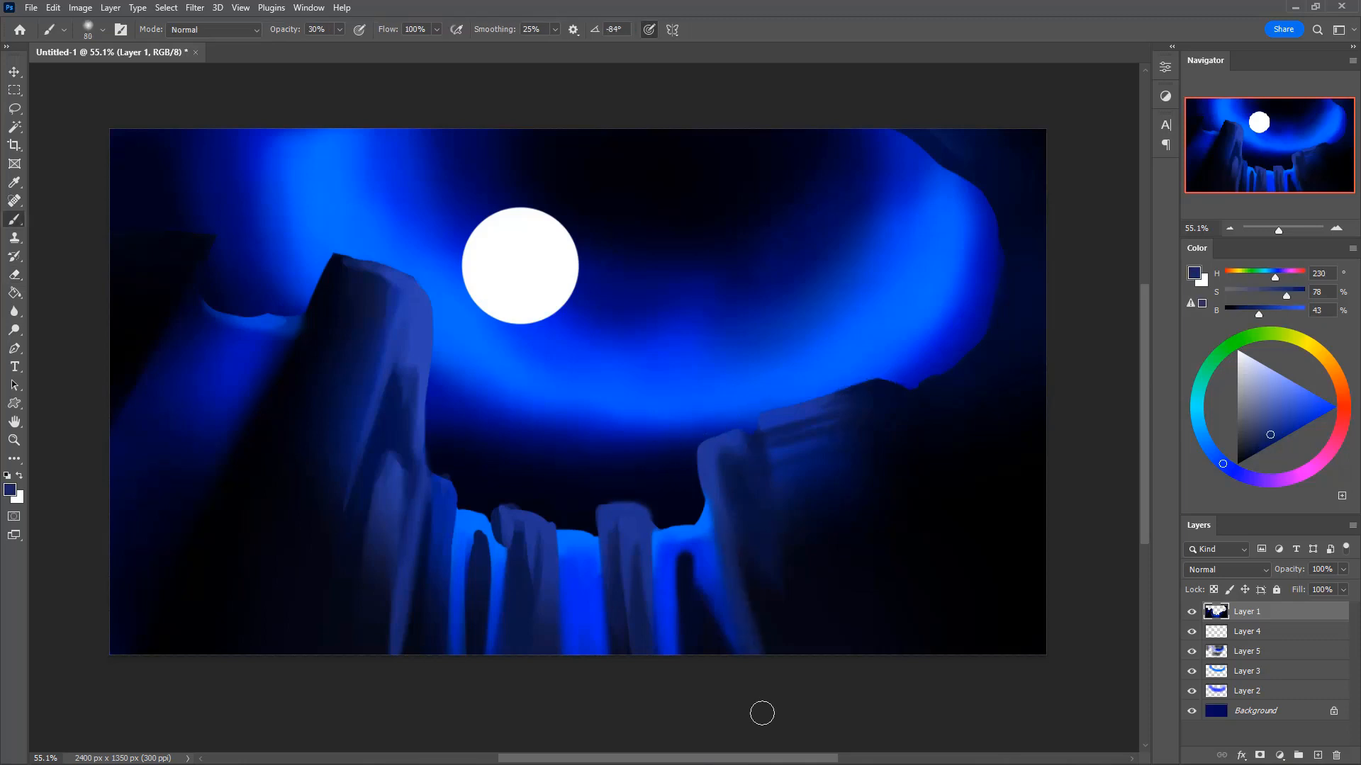
drag(738, 558, 762, 691)
drag(747, 590, 766, 689)
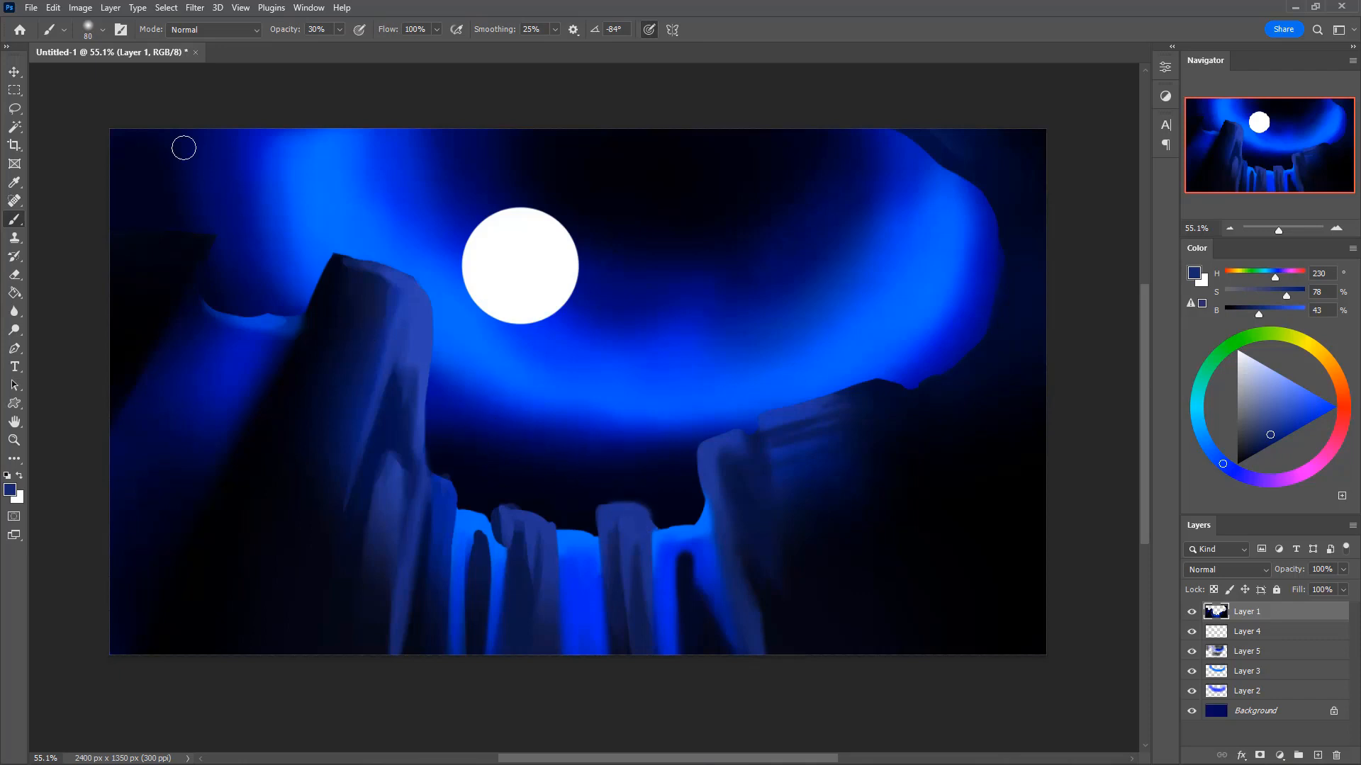
- Flip the canvas horizontally
click(81, 9)
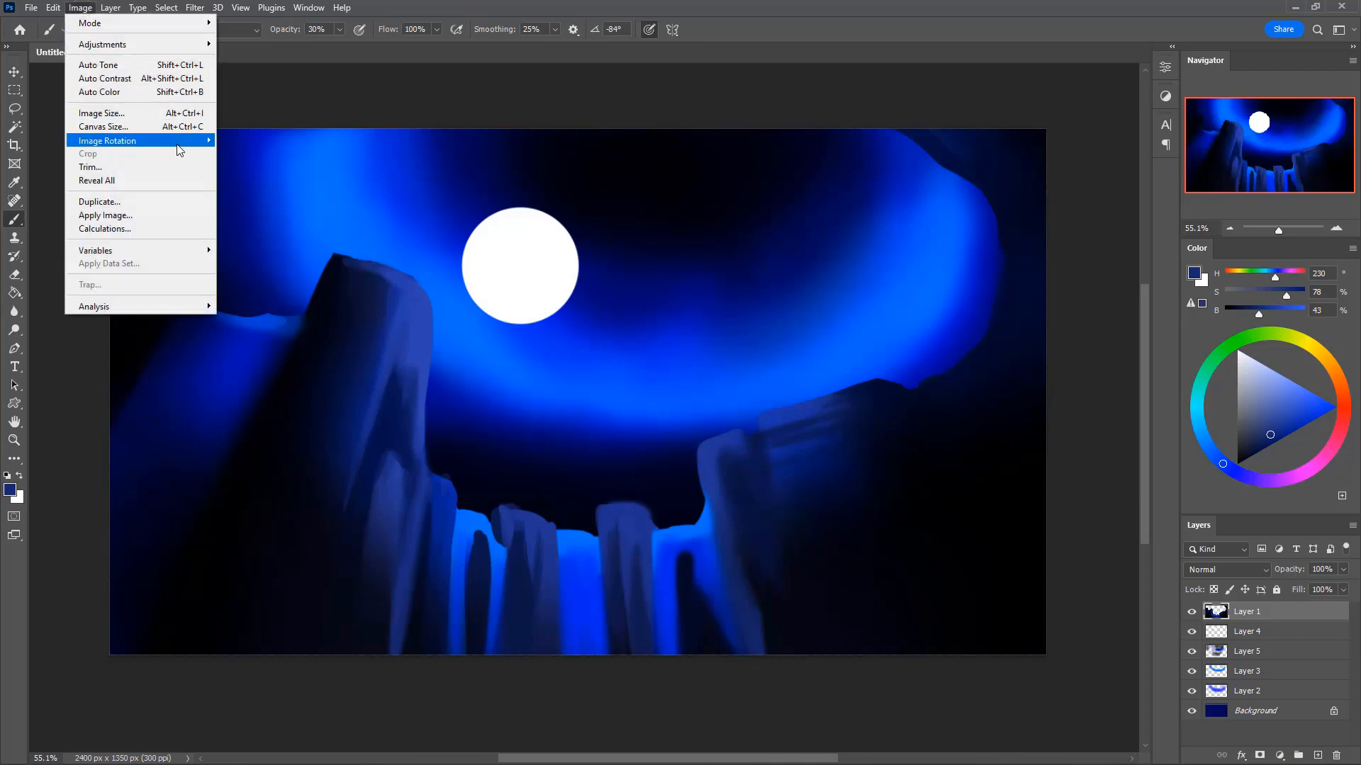
mouse_move(142, 140)
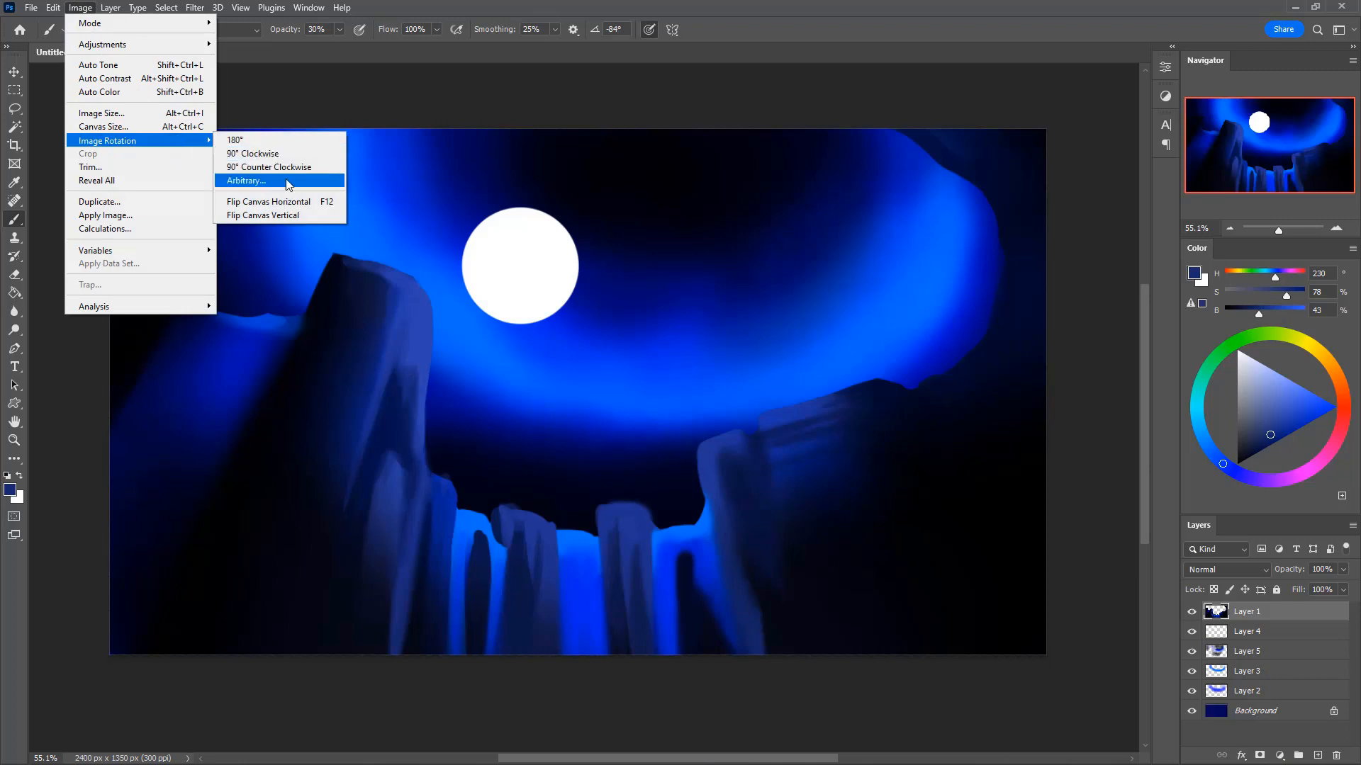
click(315, 203)
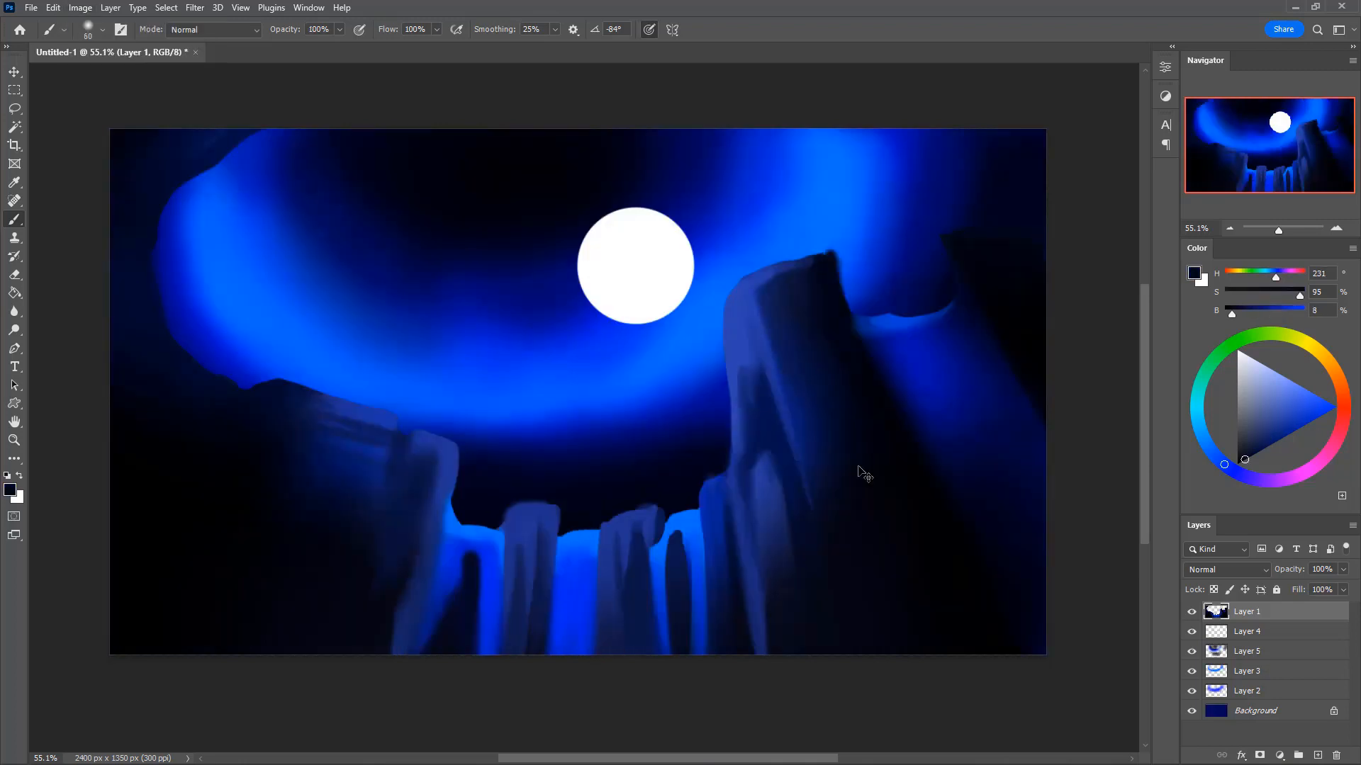
- Thicken the large pillar's outer edge with near-black (H 231, S 93, B 8) at full brush opacity
key(ctrl+z)
alt+click(831, 296)
drag(834, 258, 861, 405)
drag(834, 259, 866, 385)
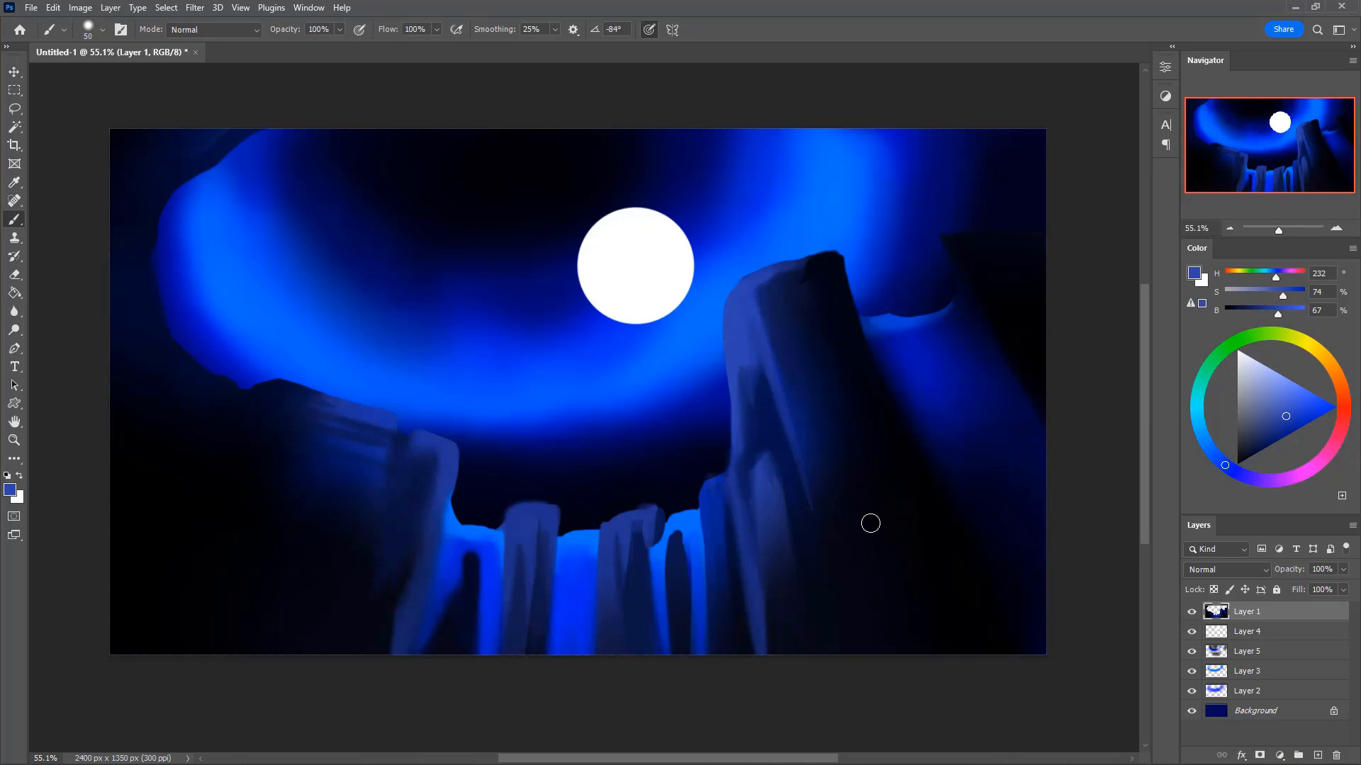
- Reshape the large pillar into stepped ledges with a pointed dark peak, using sampled near-black (H 230, S 95, B 7) and blue (H 230, S 91, B 54)
alt+click(823, 338)
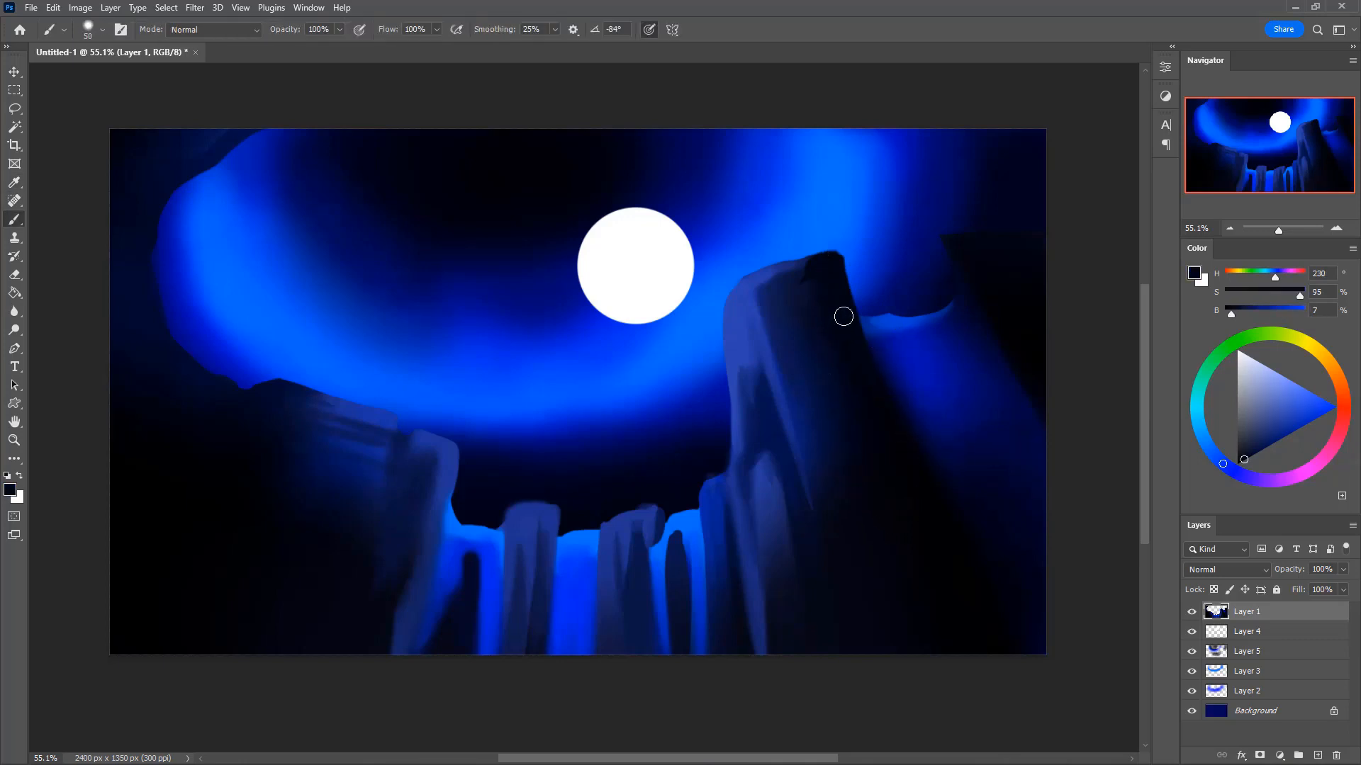
key(bracketright)
key(3)
drag(944, 519, 984, 617)
alt+click(881, 318)
key(bracketleft)
drag(872, 324, 910, 401)
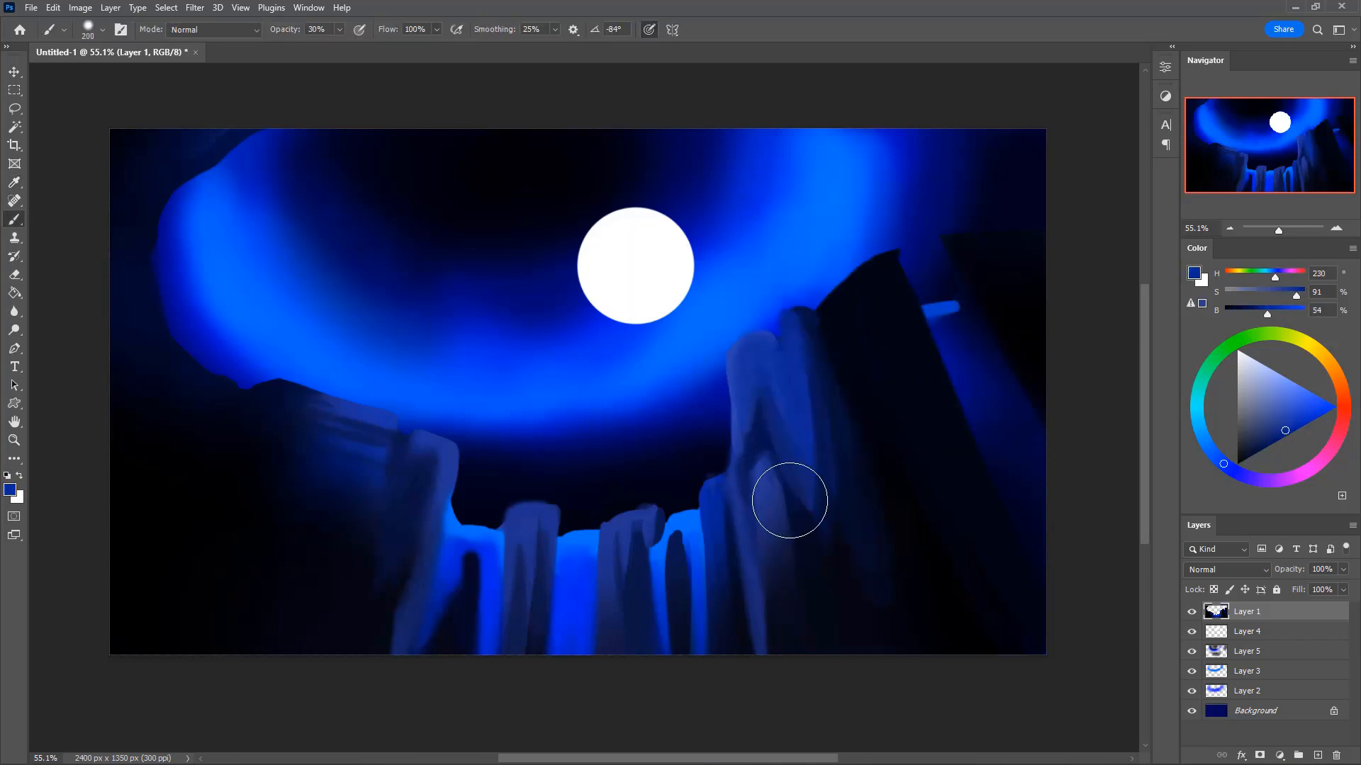
- Lock Layer 1's transparent pixels and glaze the large pillar and far-right block with blue (H 230, S 91, B 54), up to 500 px at 30% opacity
mouse_move(786, 495)
mouse_down()
mouse_move(773, 430)
mouse_move(798, 428)
mouse_move(781, 498)
mouse_move(792, 471)
mouse_move(835, 451)
mouse_up()
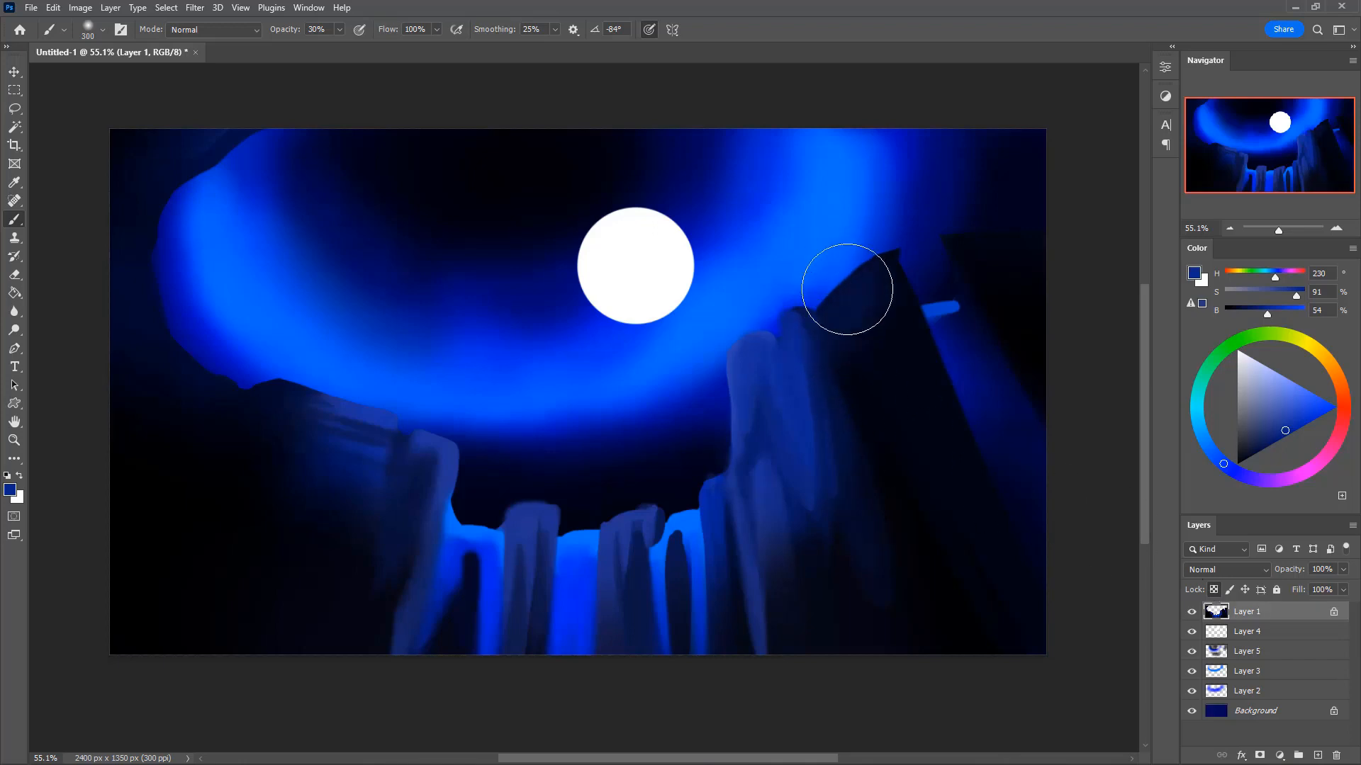
key(bracketright)
key(bracketright)
drag(856, 308, 870, 377)
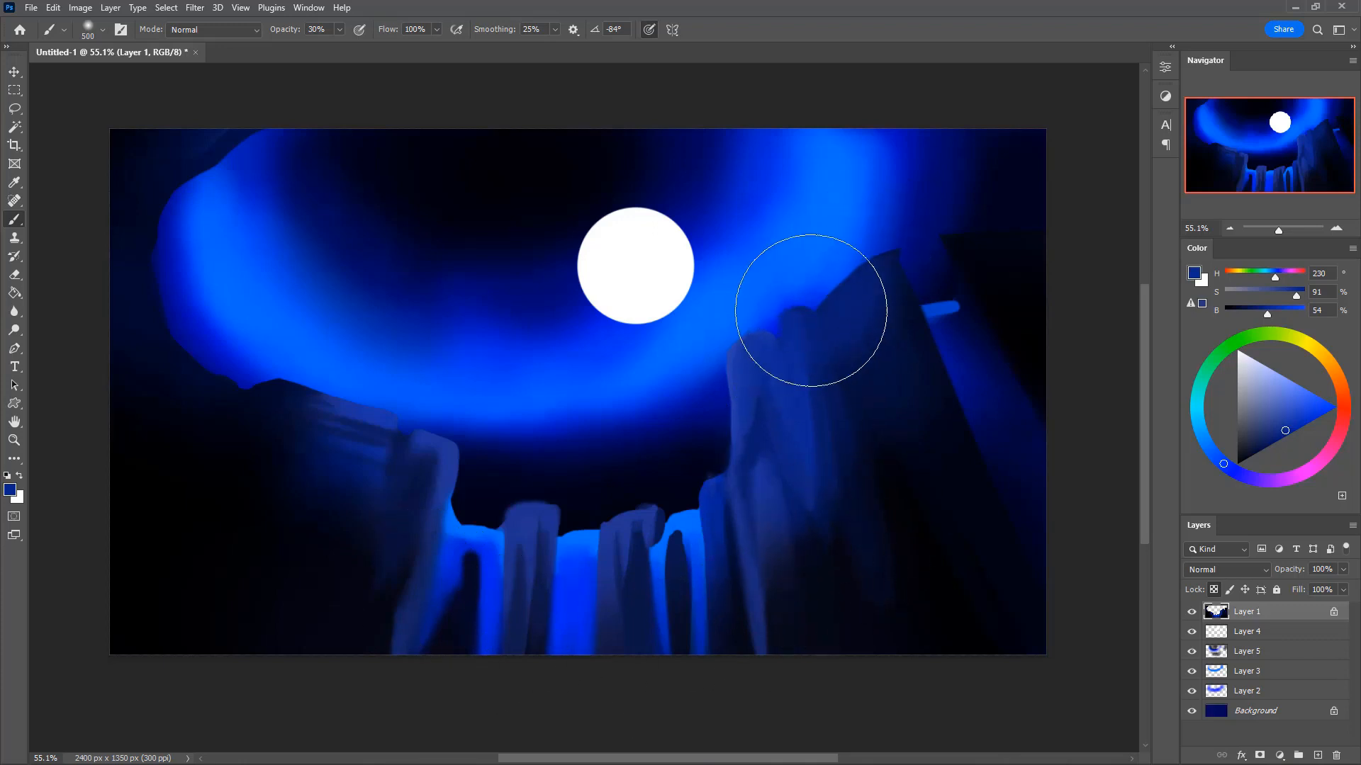
drag(970, 231, 976, 189)
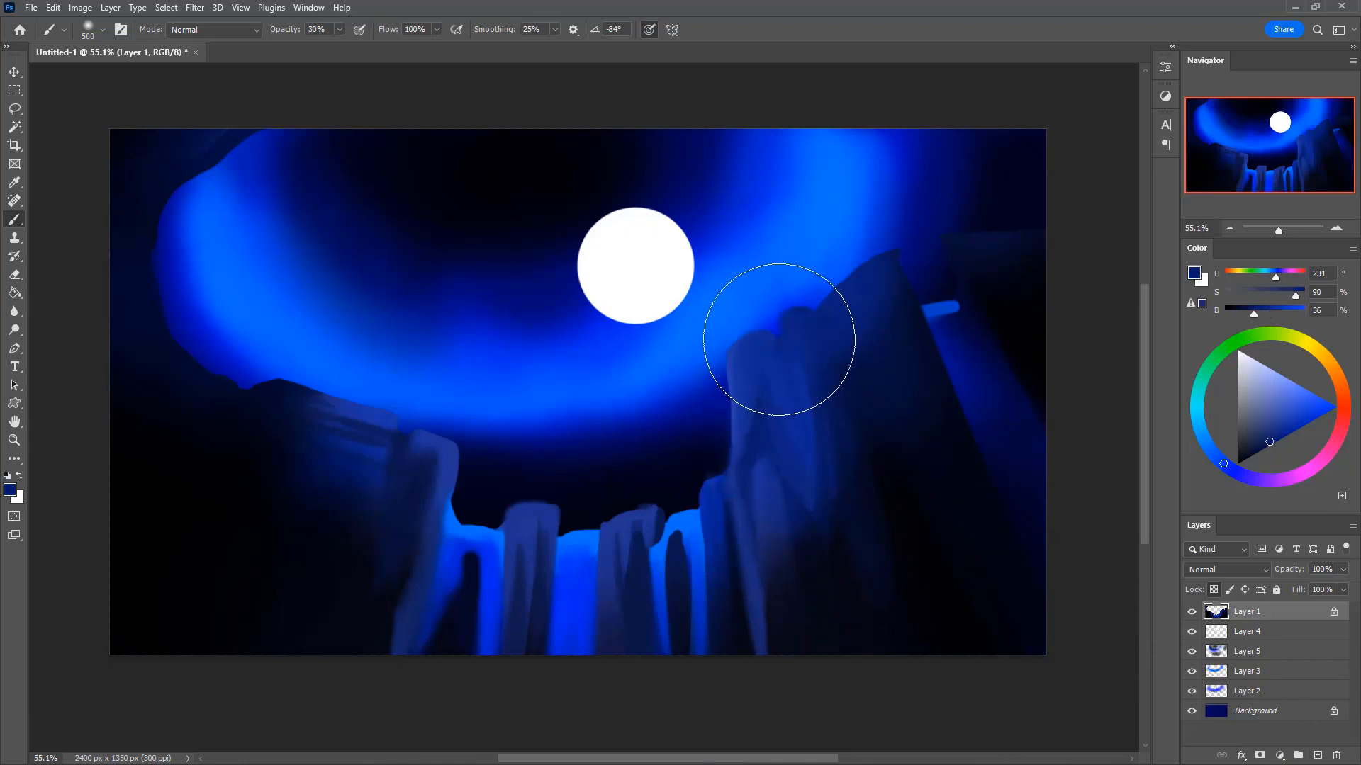
- Blend sampled blues over the large pillar's face and the far-right block's top, ending with H 232, S 79, B 41 and a 400 px brush at 30% opacity
alt+click(794, 402)
mouse_move(790, 399)
mouse_down()
mouse_move(742, 342)
mouse_move(809, 351)
mouse_move(829, 471)
mouse_up()
alt+click(829, 496)
key(bracketleft)
mouse_move(988, 223)
mouse_down()
mouse_move(929, 242)
mouse_move(982, 229)
mouse_move(978, 264)
mouse_up()
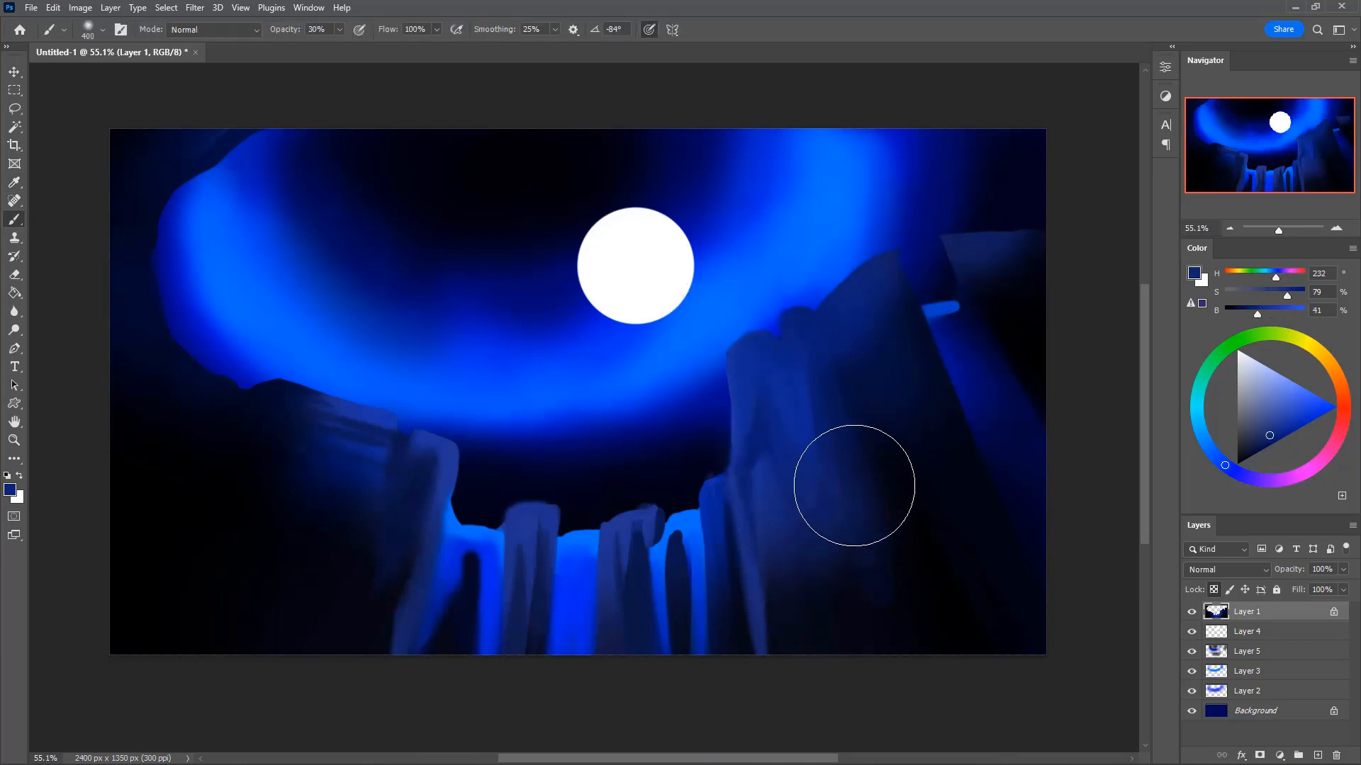
- Unlock Layer 1's transparent pixels and paint a lit side on the far-right block with sampled blue (H 233, S 75, B 56), 40 px at full opacity
alt+click(738, 391)
key(bracketleft)
key(bracketleft)
key(bracketleft)
key(bracketleft)
key(bracketleft)
key(bracketleft)
key(bracketleft)
key(bracketleft)
key(bracketleft)
key(bracketleft)
key(bracketleft)
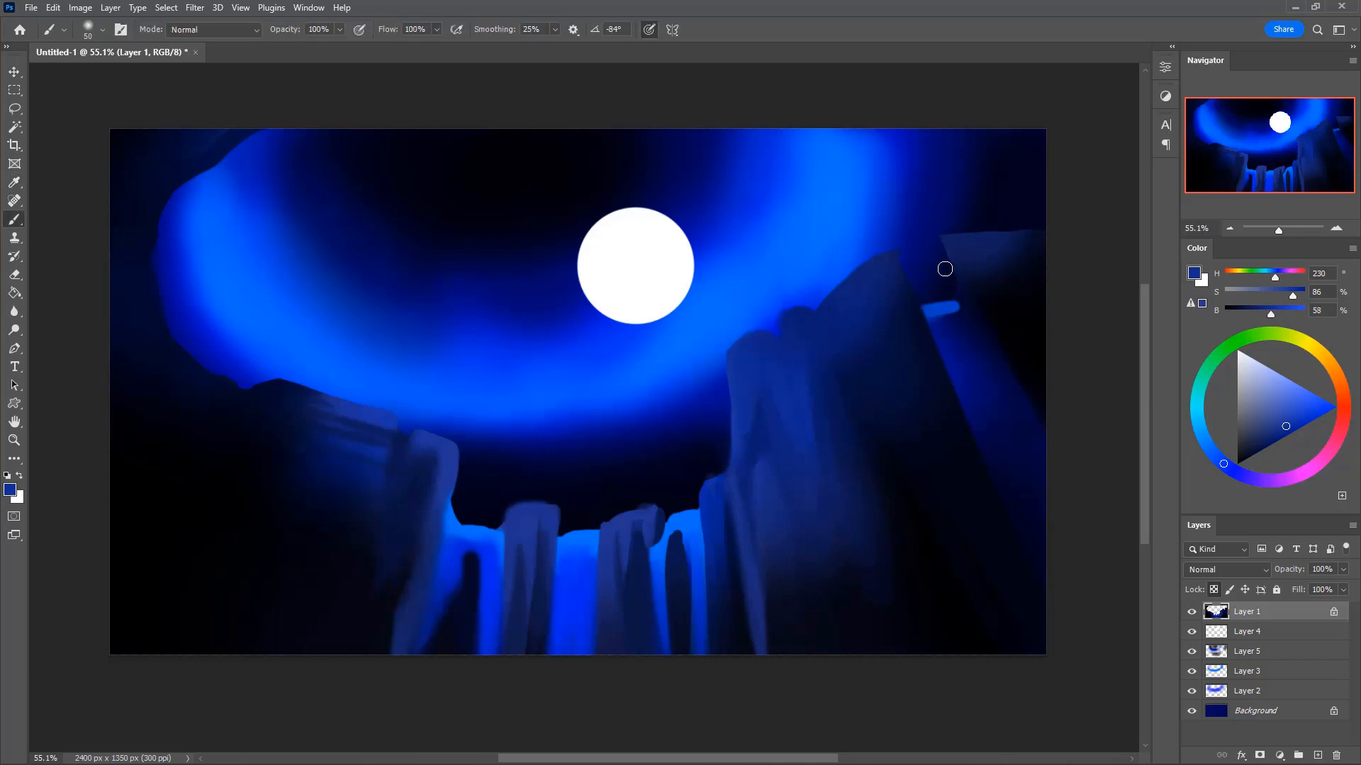
click(1213, 593)
mouse_move(941, 247)
mouse_down()
mouse_move(945, 299)
mouse_move(959, 281)
mouse_up()
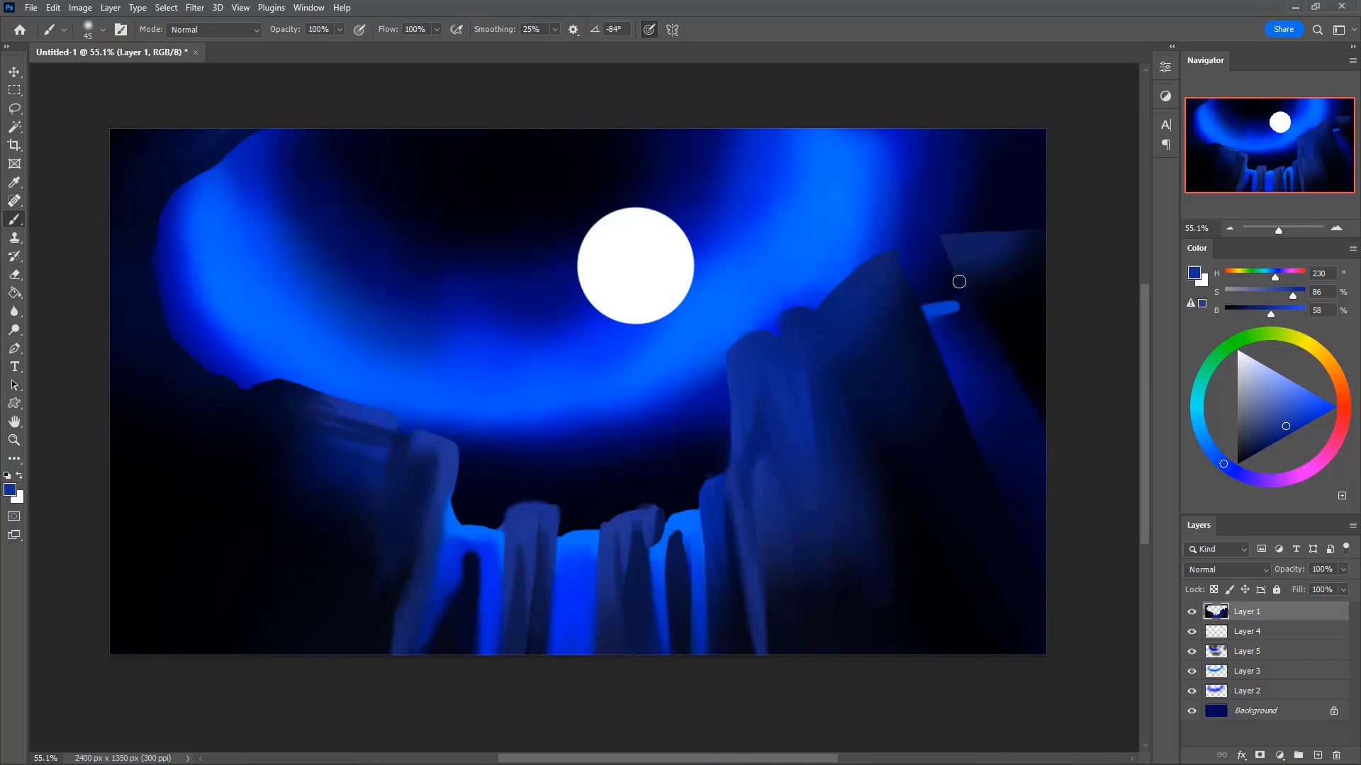
alt+click(743, 533)
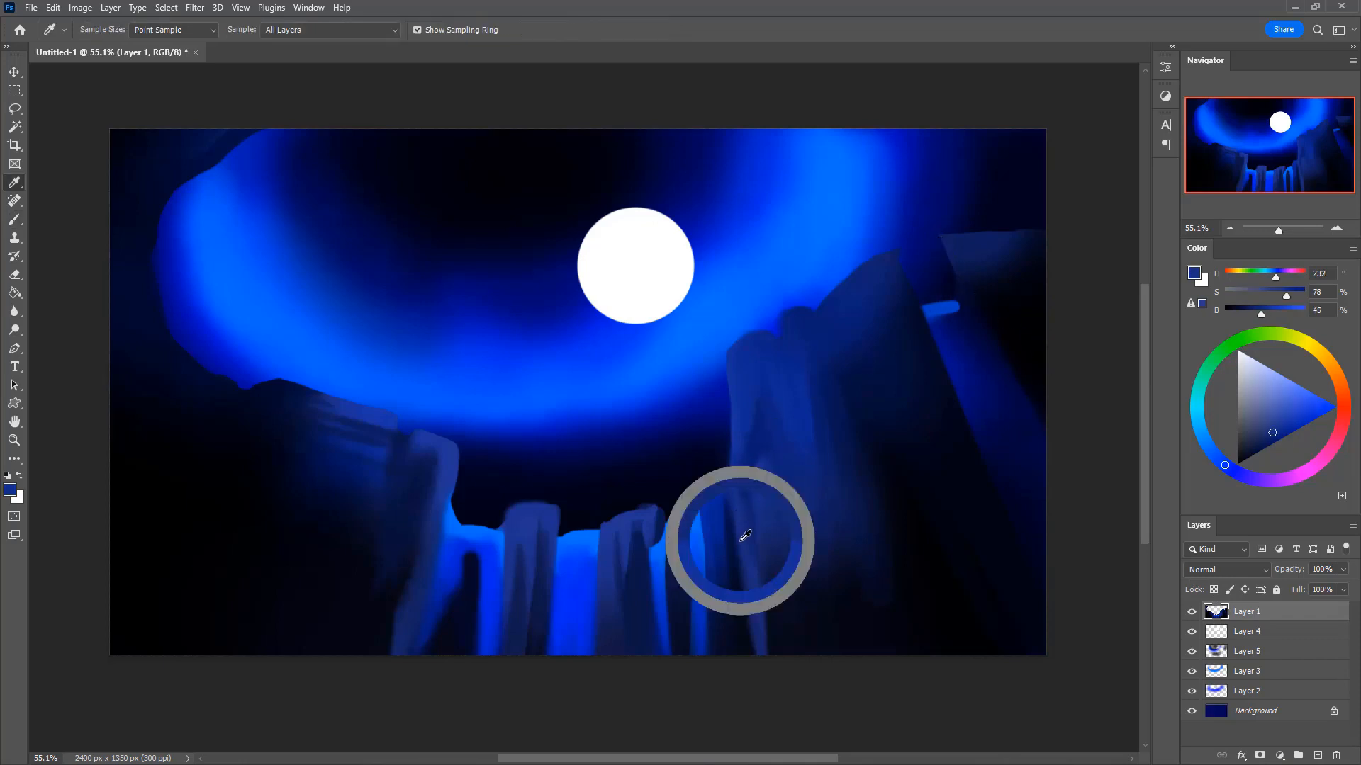
alt+click(622, 521)
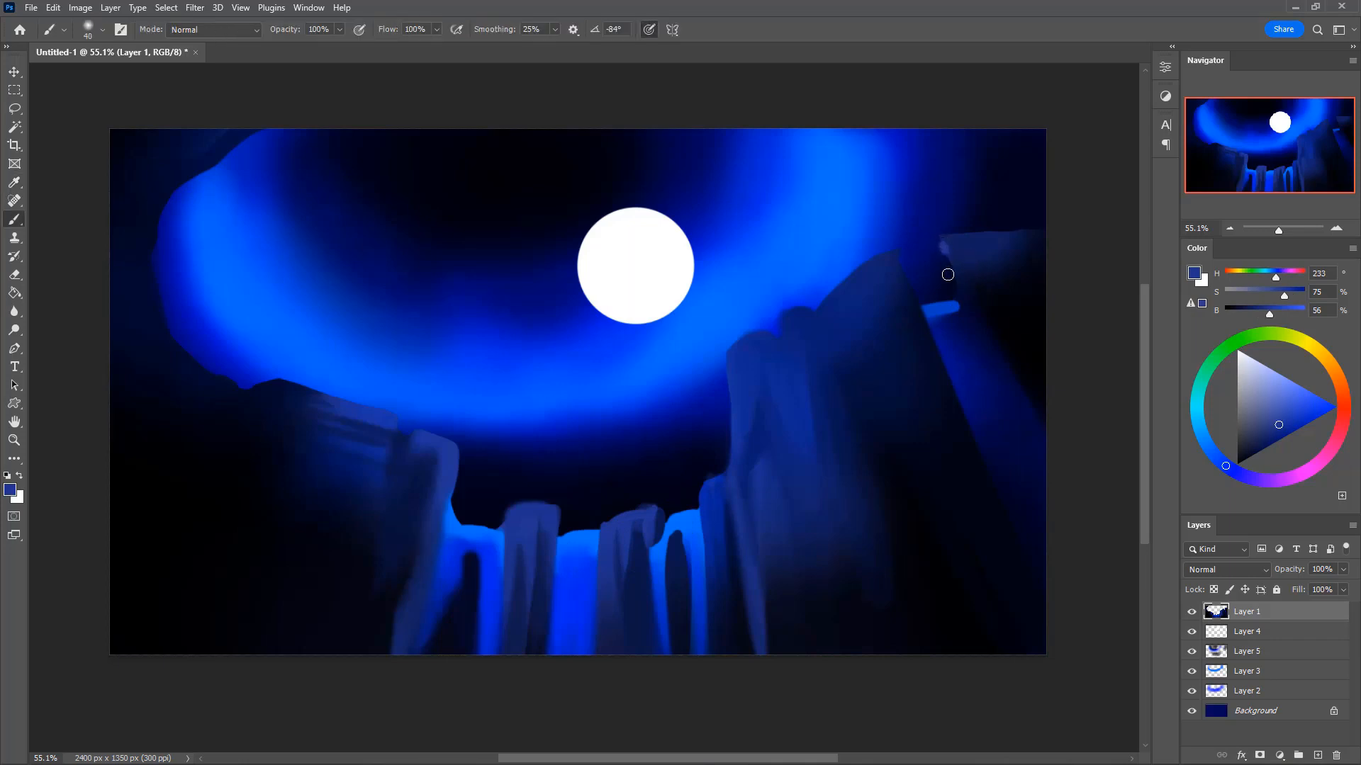
drag(943, 247, 952, 292)
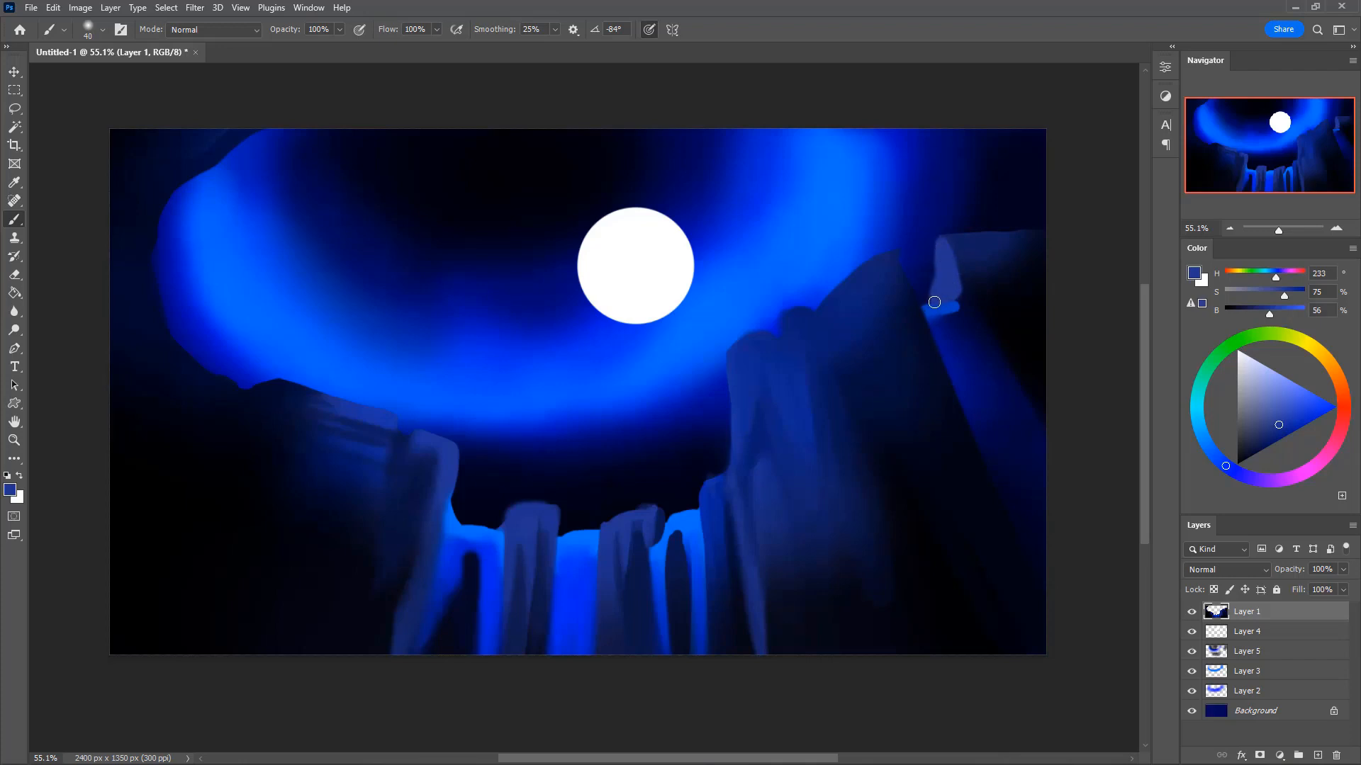
- Define the far-right block's dark face along its lit side and lower edge with sampled near-black (H 235, S 86, B 11) at full opacity
alt+click(981, 286)
key(bracketright)
drag(947, 244, 1022, 385)
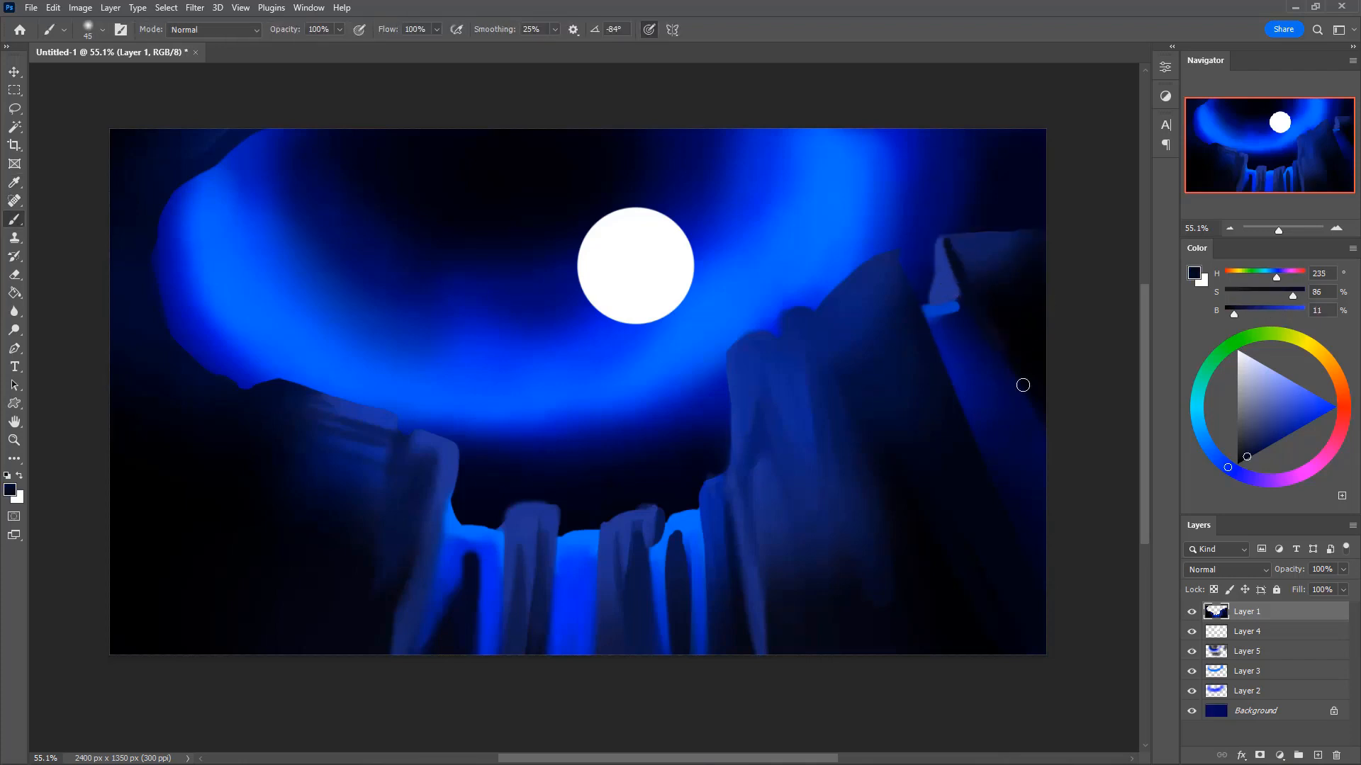
key(ctrl+z)
key(6)
drag(950, 242, 1002, 337)
key(ctrl+z)
key(0)
key(bracketleft)
drag(947, 237, 1042, 415)
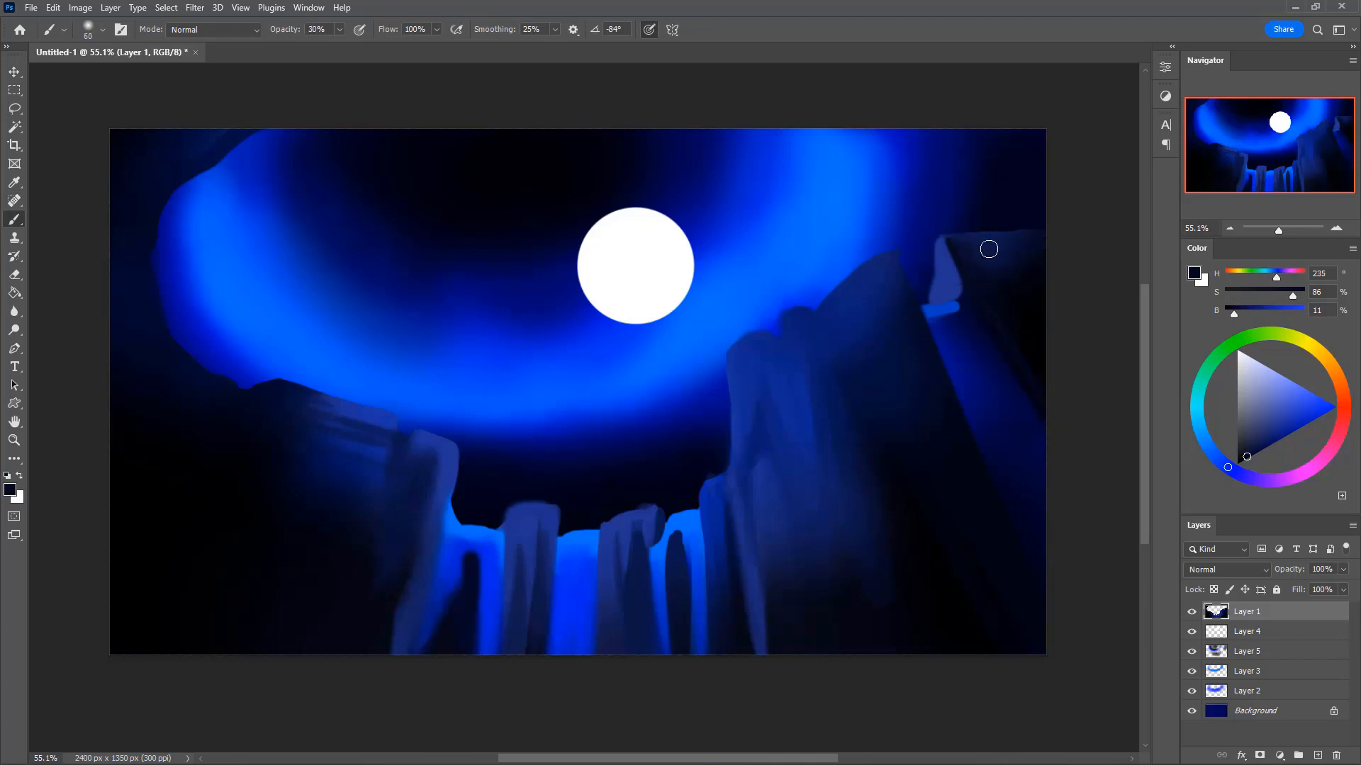
- Reshape the far-right block's lit base with sampled blue (H 233, S 75, B 56) and edge the blue band below with H 224, S 98, B 63
alt+click(944, 300)
key(bracketleft)
key(bracketleft)
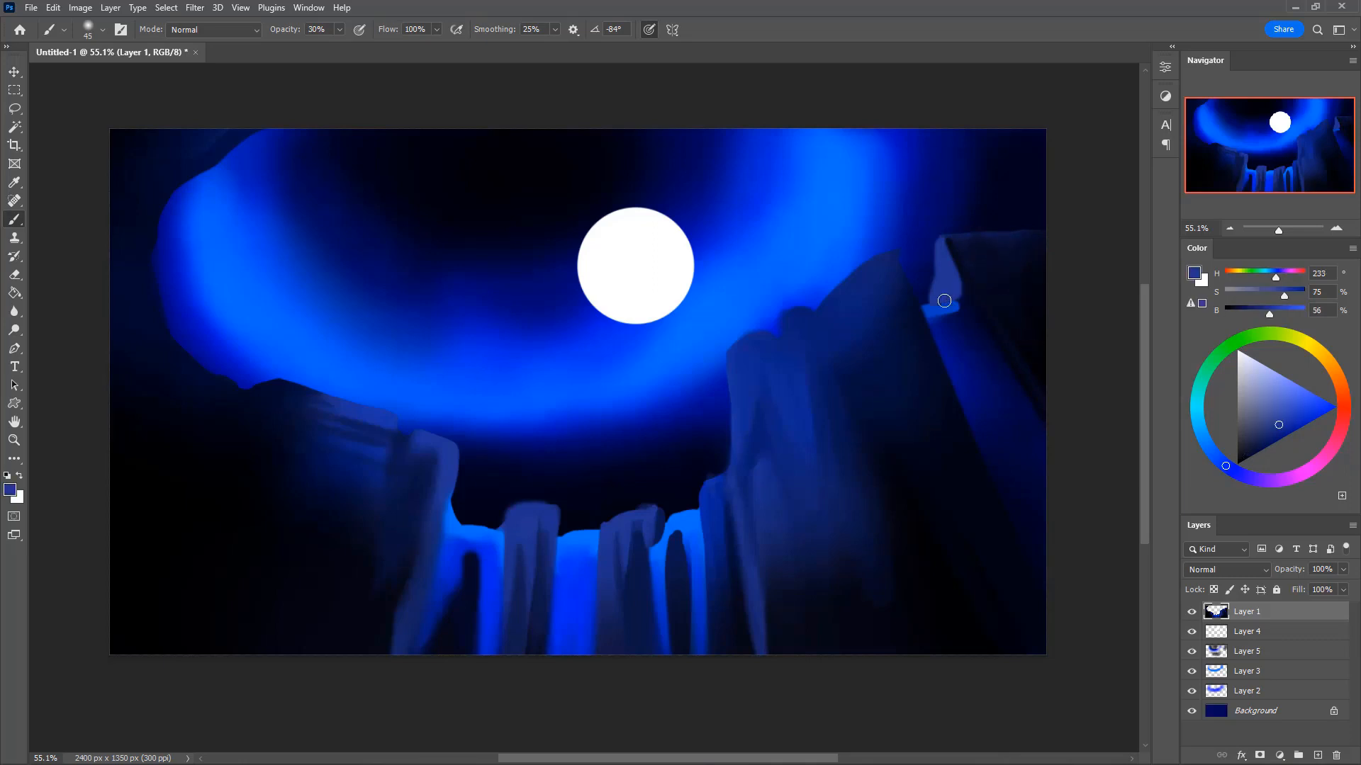
mouse_move(965, 299)
mouse_down()
mouse_move(957, 273)
mouse_move(936, 313)
mouse_up()
alt+click(934, 305)
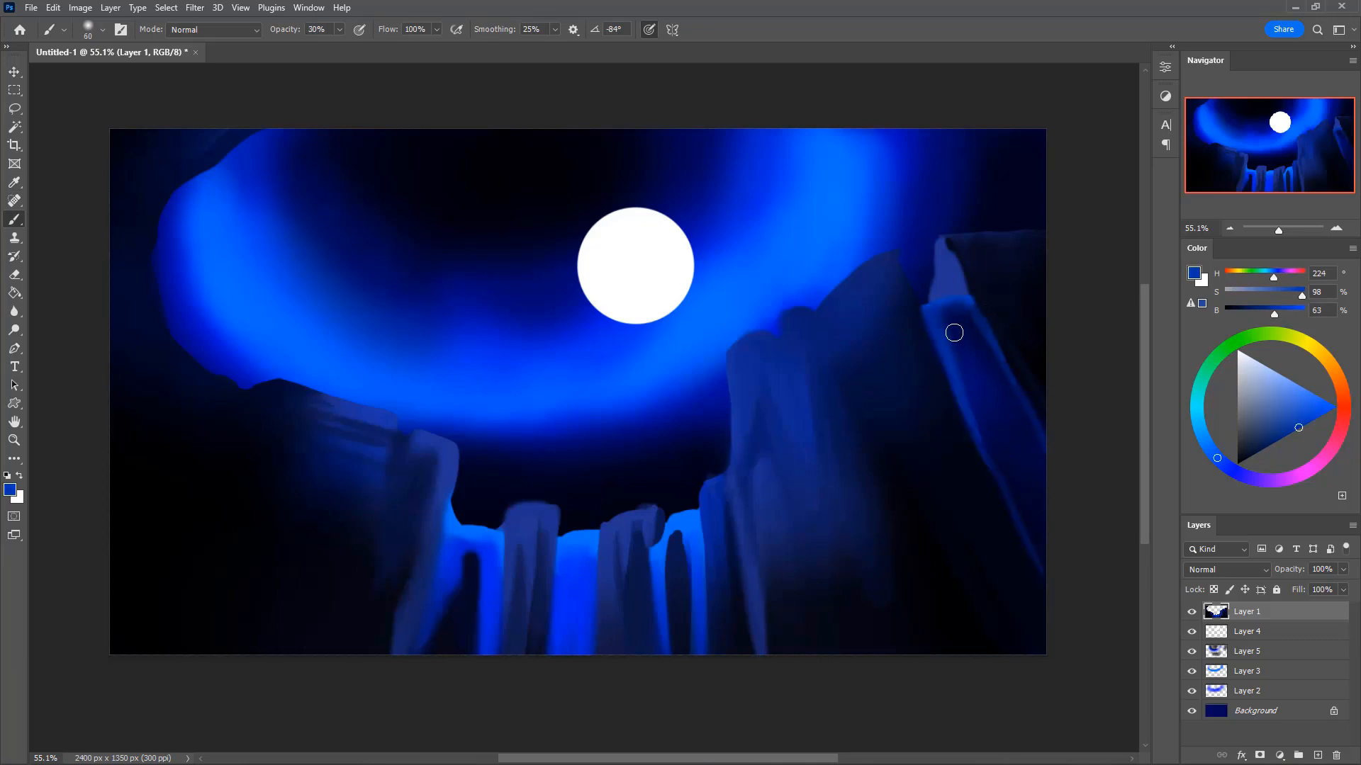
- Shade the large pillar's far side from peak to base with sampled near-black (H 240, S 80, B 4), 70–80 px at 30% opacity
key(i)
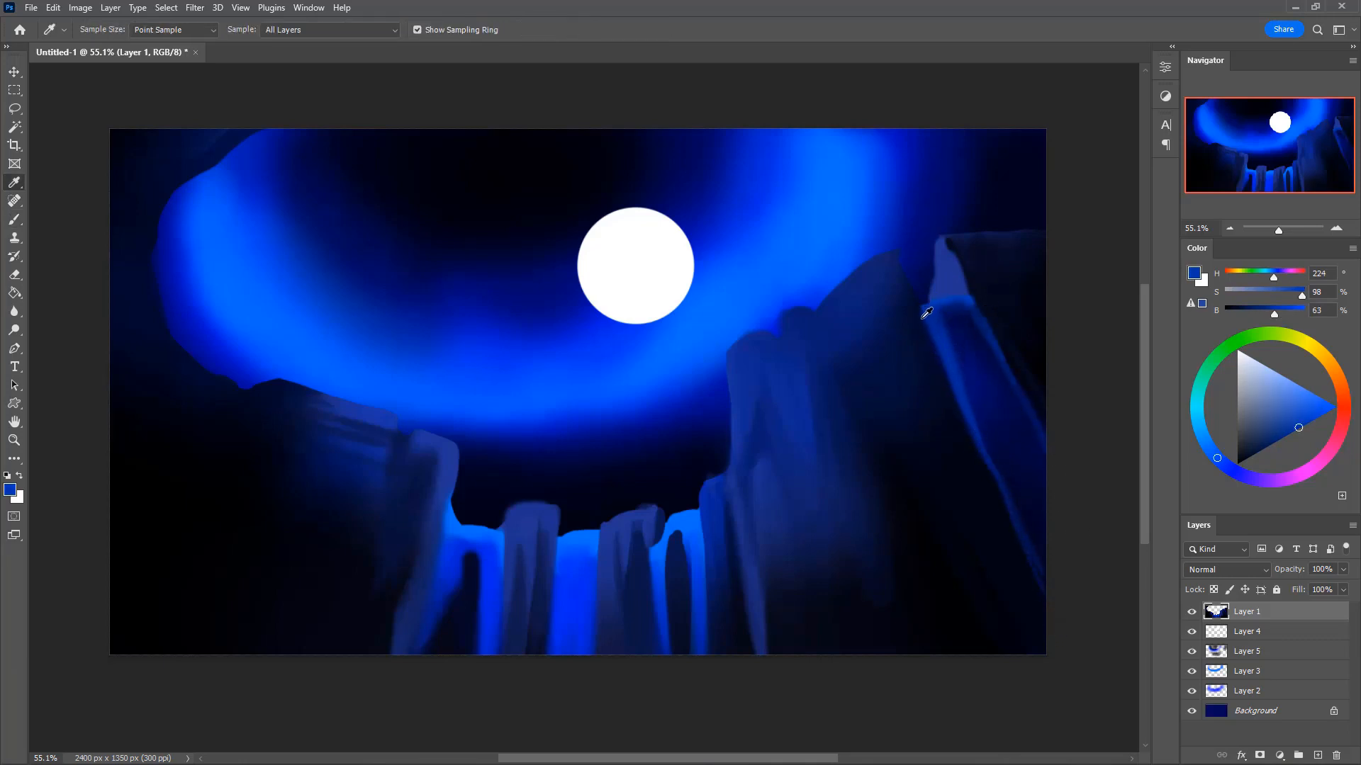
click(865, 510)
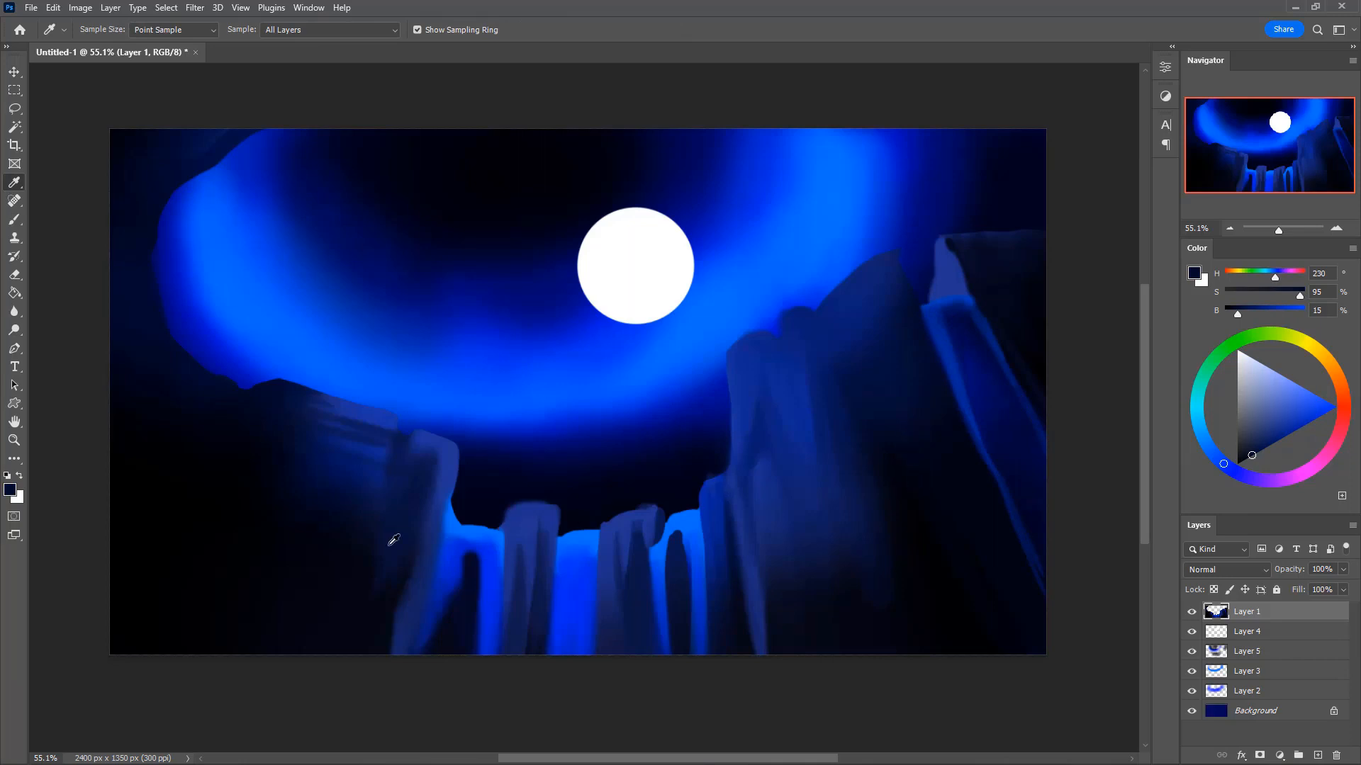
click(286, 554)
key(b)
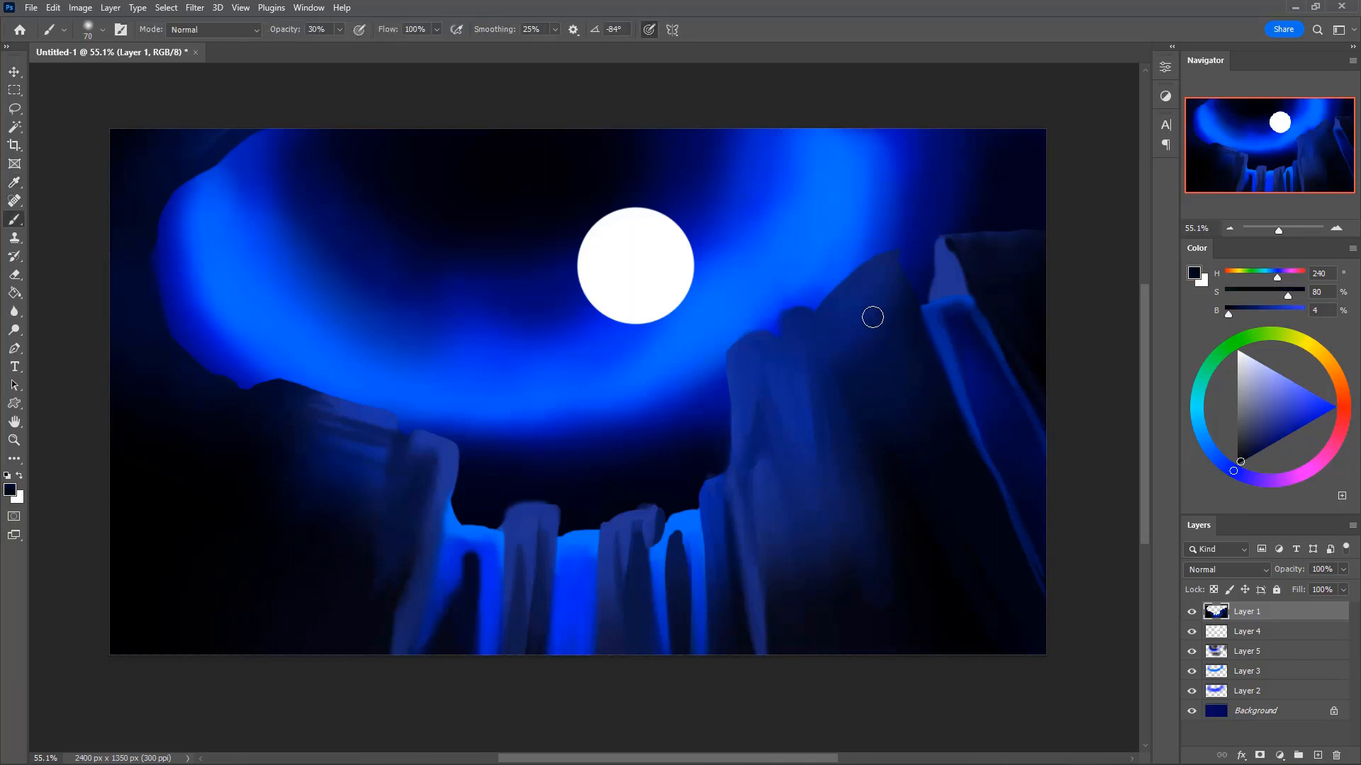
key(bracketright)
drag(888, 318, 934, 464)
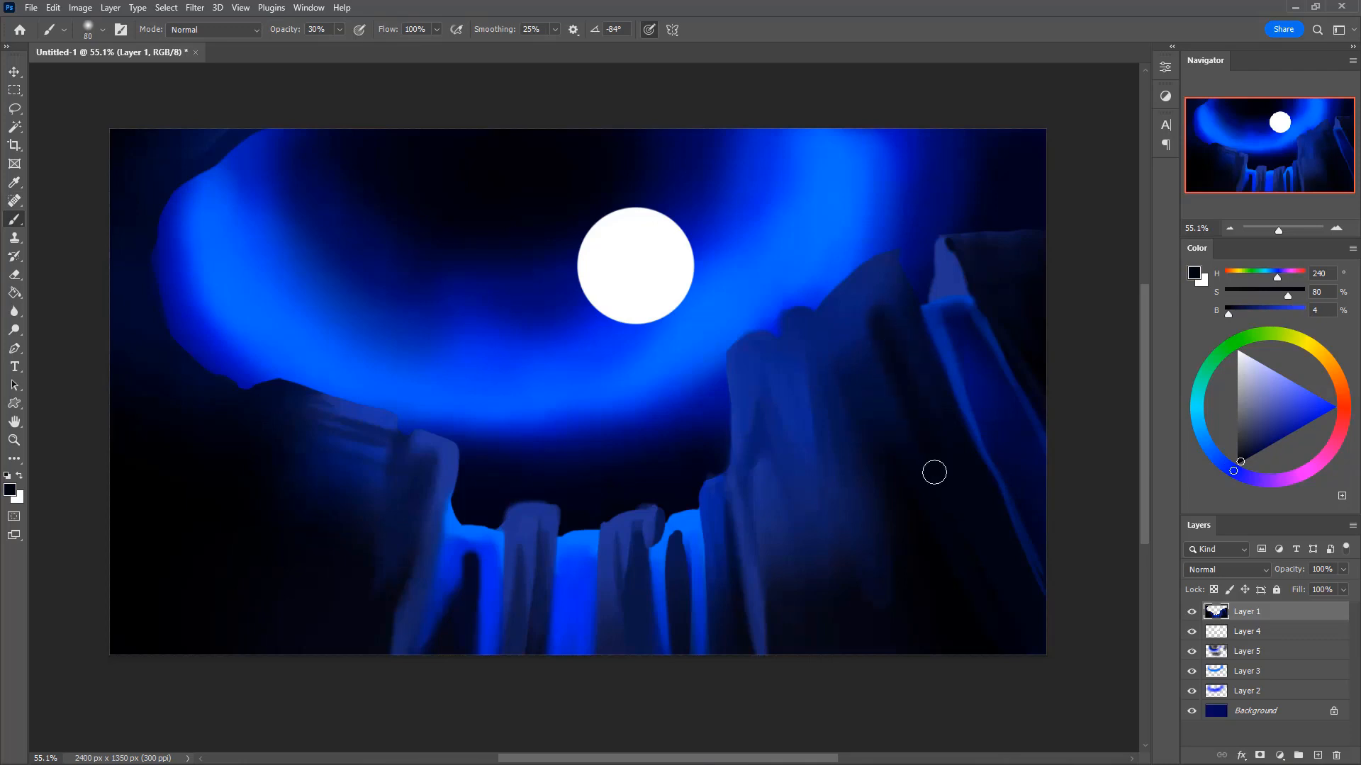
drag(906, 400, 987, 606)
key(bracketleft)
drag(890, 262, 905, 368)
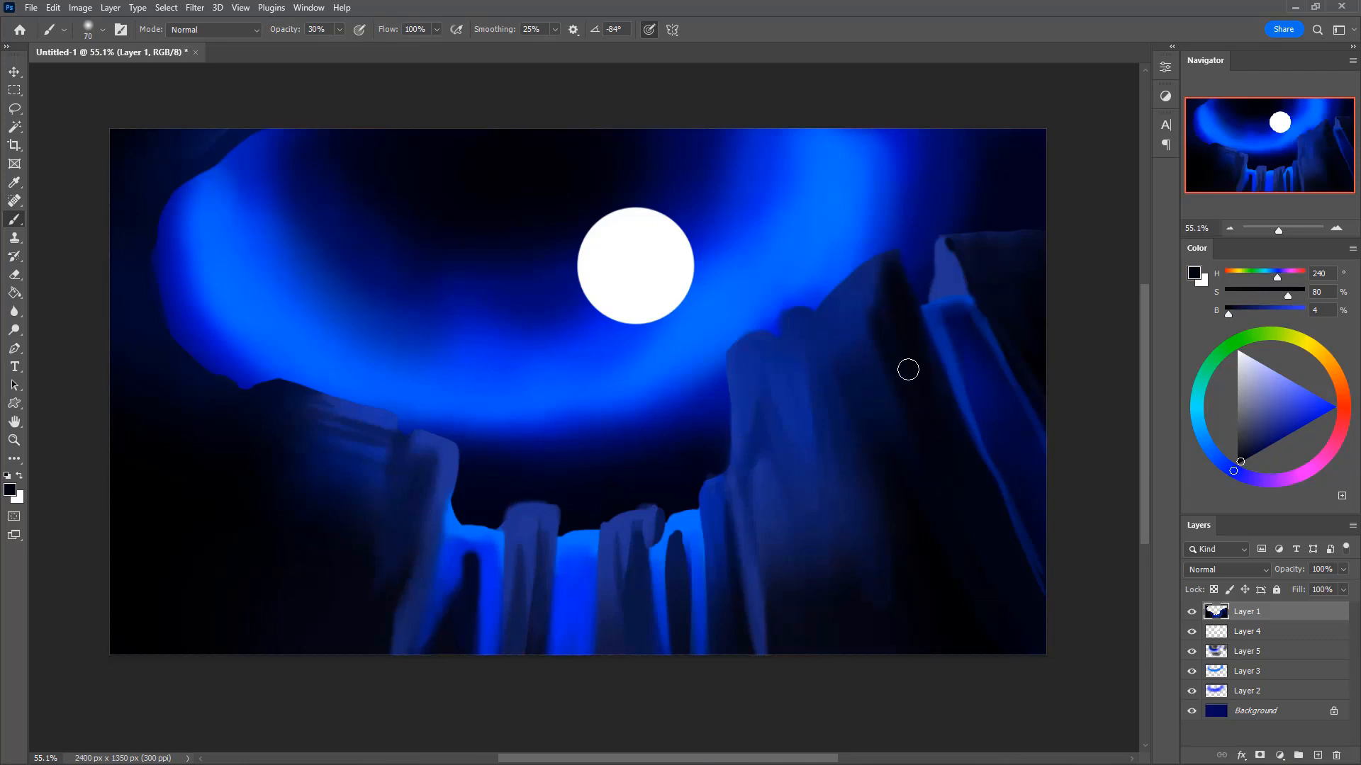
- Darken the large pillar's peak and upper ridge with near-black (H 240, S 80, B 4) at 30% opacity, undoing a full-opacity stroke
key(bracketleft)
key(bracketleft)
key(0)
mouse_move(886, 245)
mouse_down()
mouse_move(936, 404)
mouse_move(898, 251)
mouse_move(905, 368)
mouse_up()
key(ctrl+z)
key(3)
drag(885, 282, 914, 387)
- Erase along the peak's slope and the far-right block's top edge, and shade the peak with sampled near-black (H 235, S 80, B 6)
key(e)
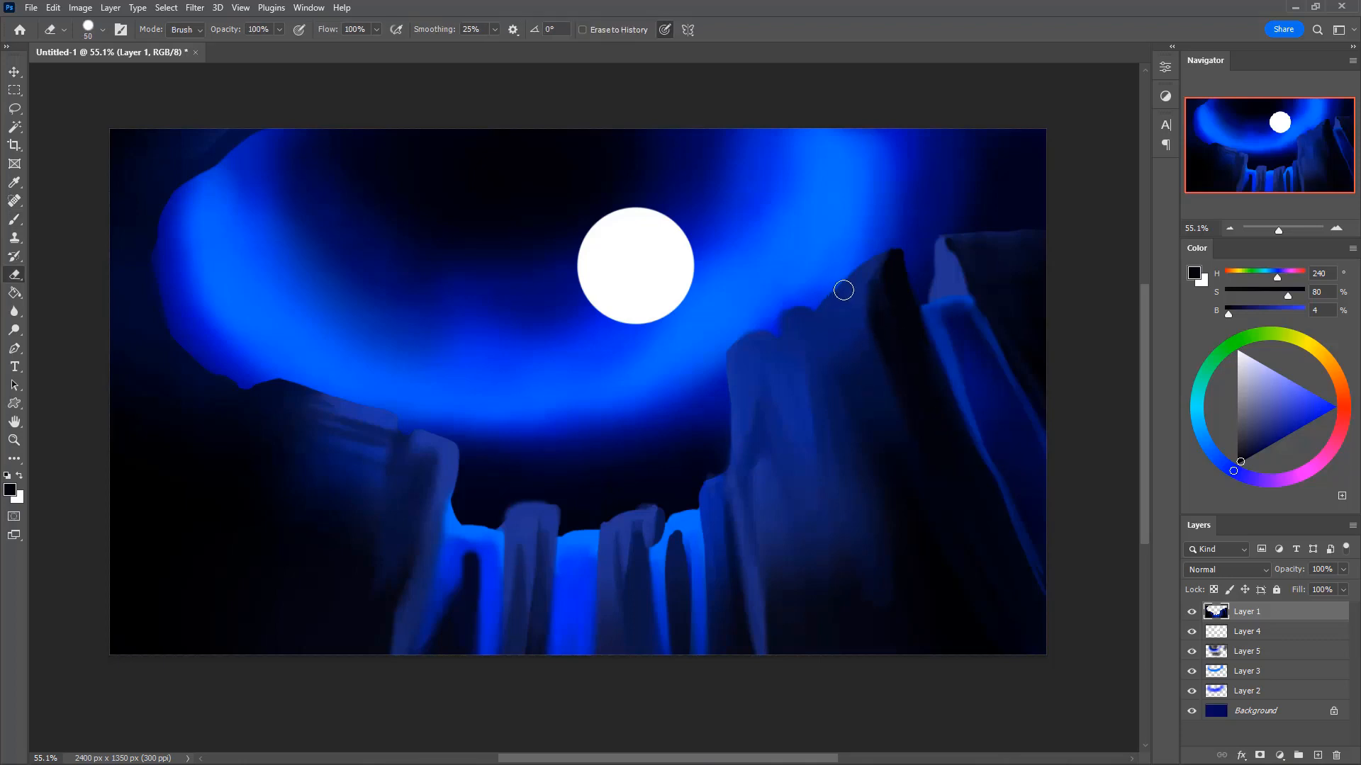
drag(866, 260, 838, 302)
key(b)
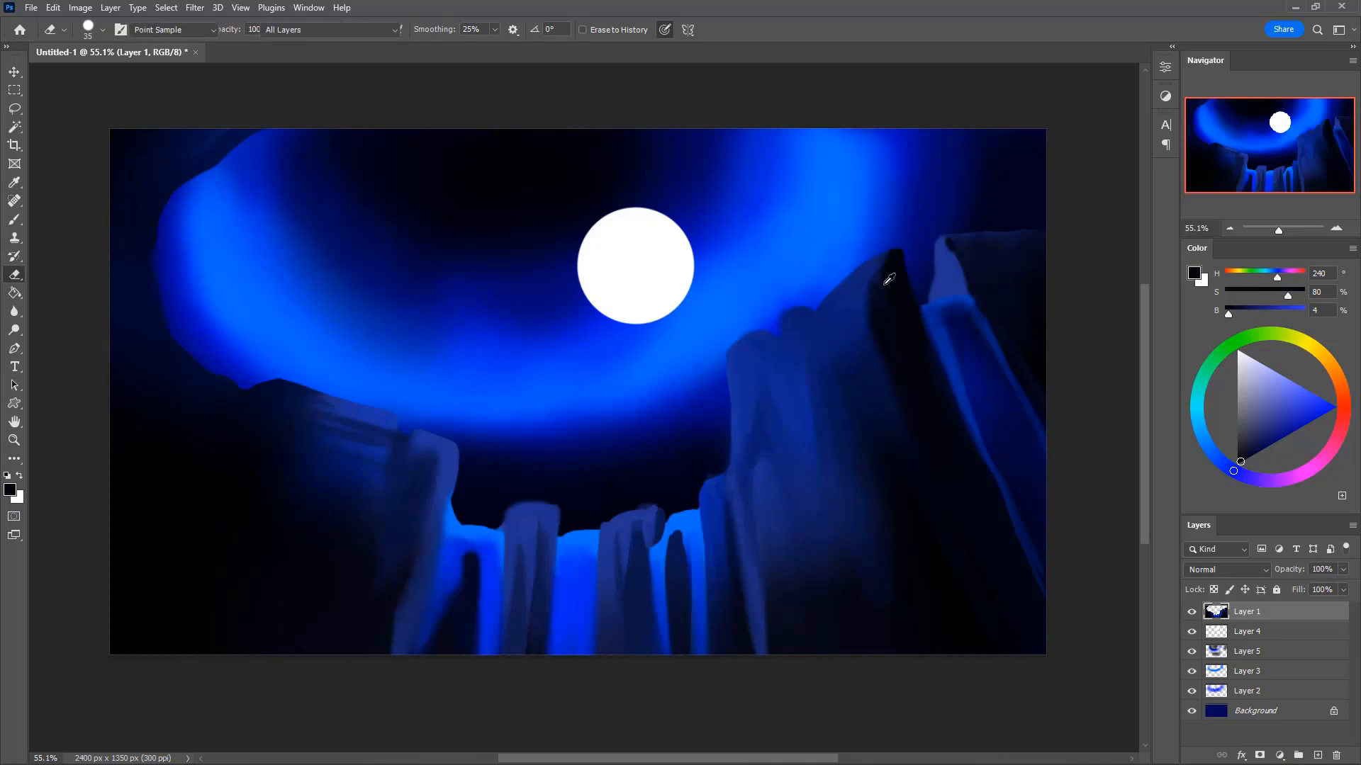
alt+click(881, 268)
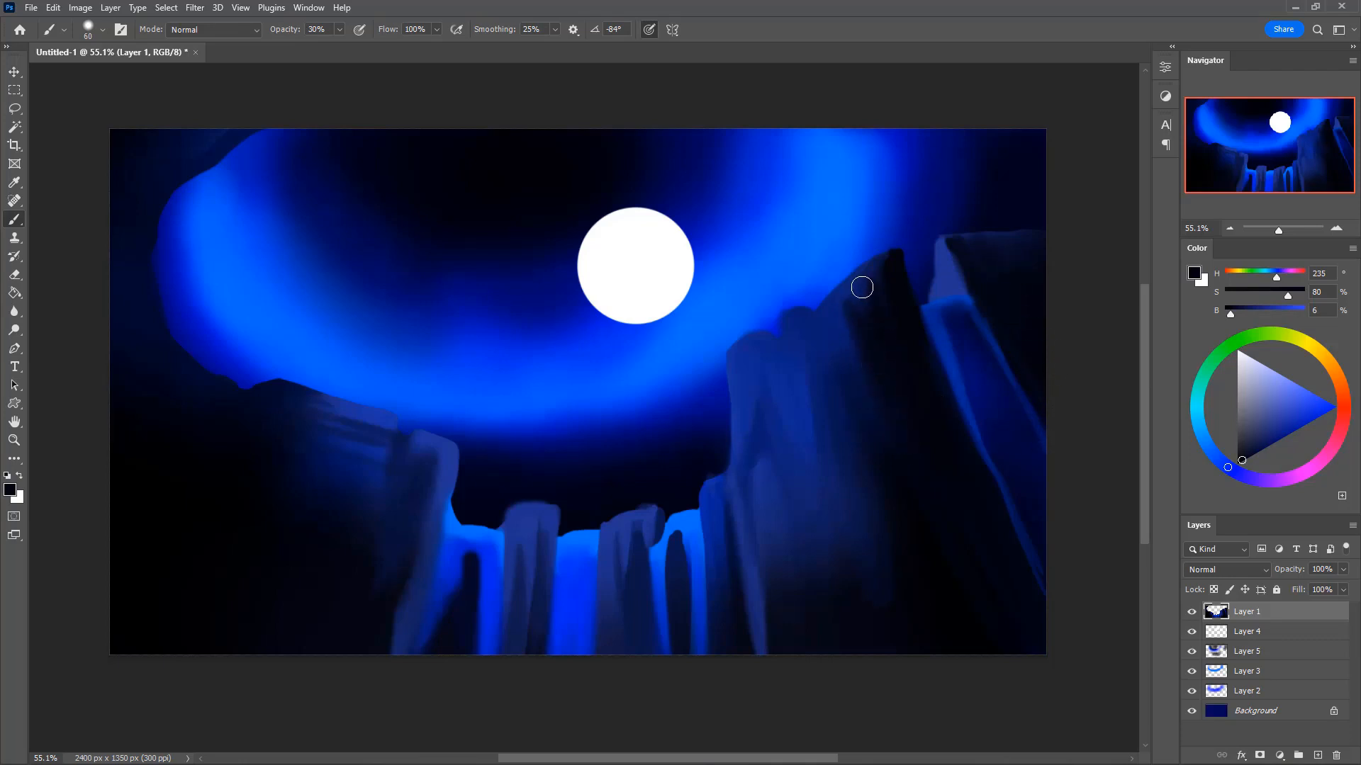
key(e)
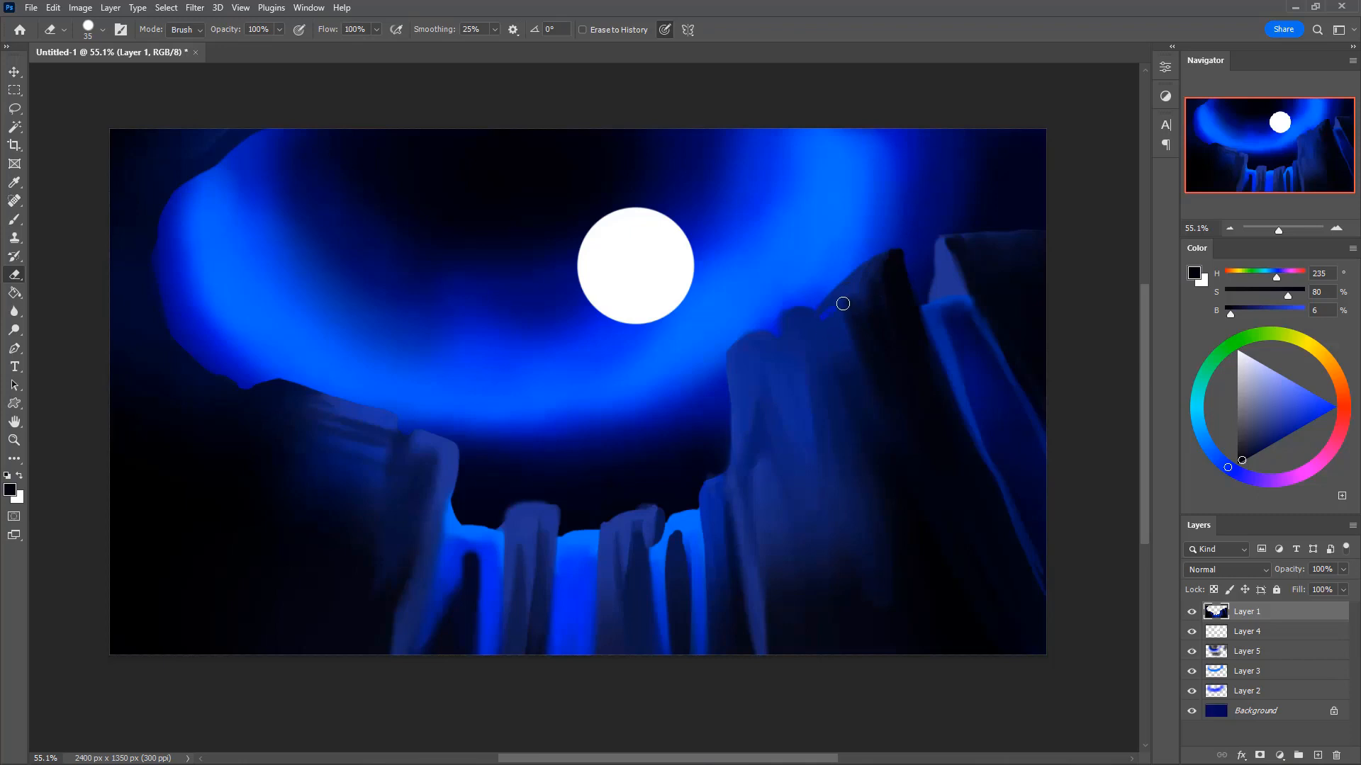
mouse_move(819, 305)
mouse_down()
mouse_move(911, 242)
mouse_move(818, 314)
mouse_up()
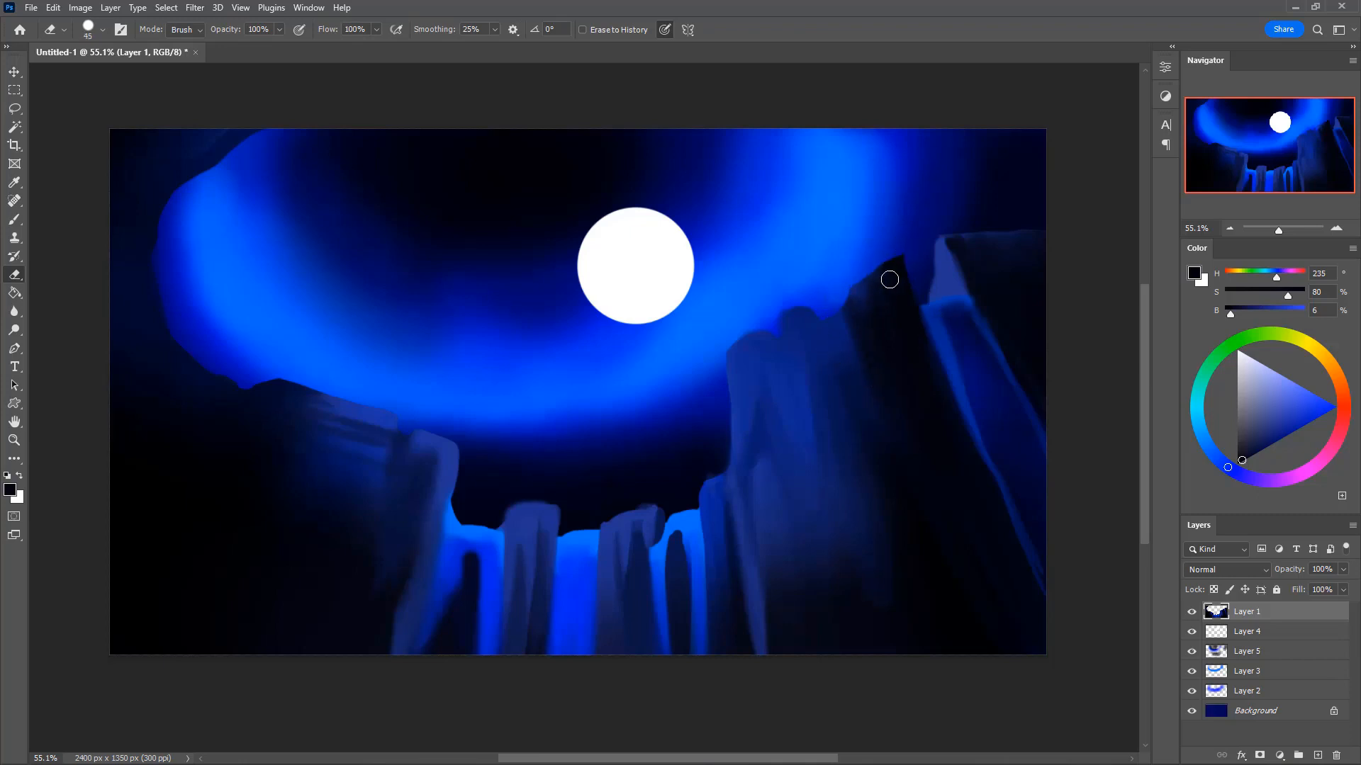
drag(937, 240, 1040, 236)
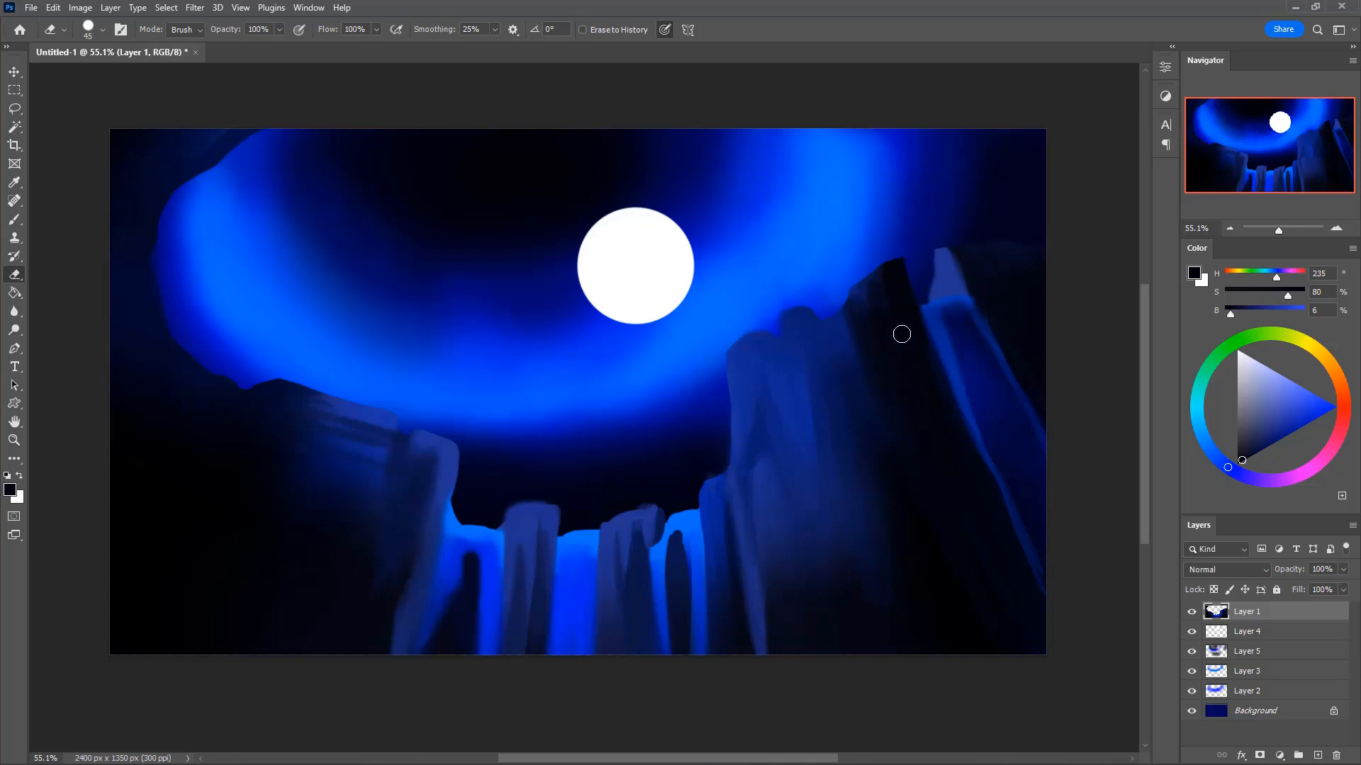
- Blend sampled dark blue (H 231, S 86, B 15) below the peak at 30% opacity, and trim the pillar's outline with a 40 px eraser
key(b)
alt+click(885, 289)
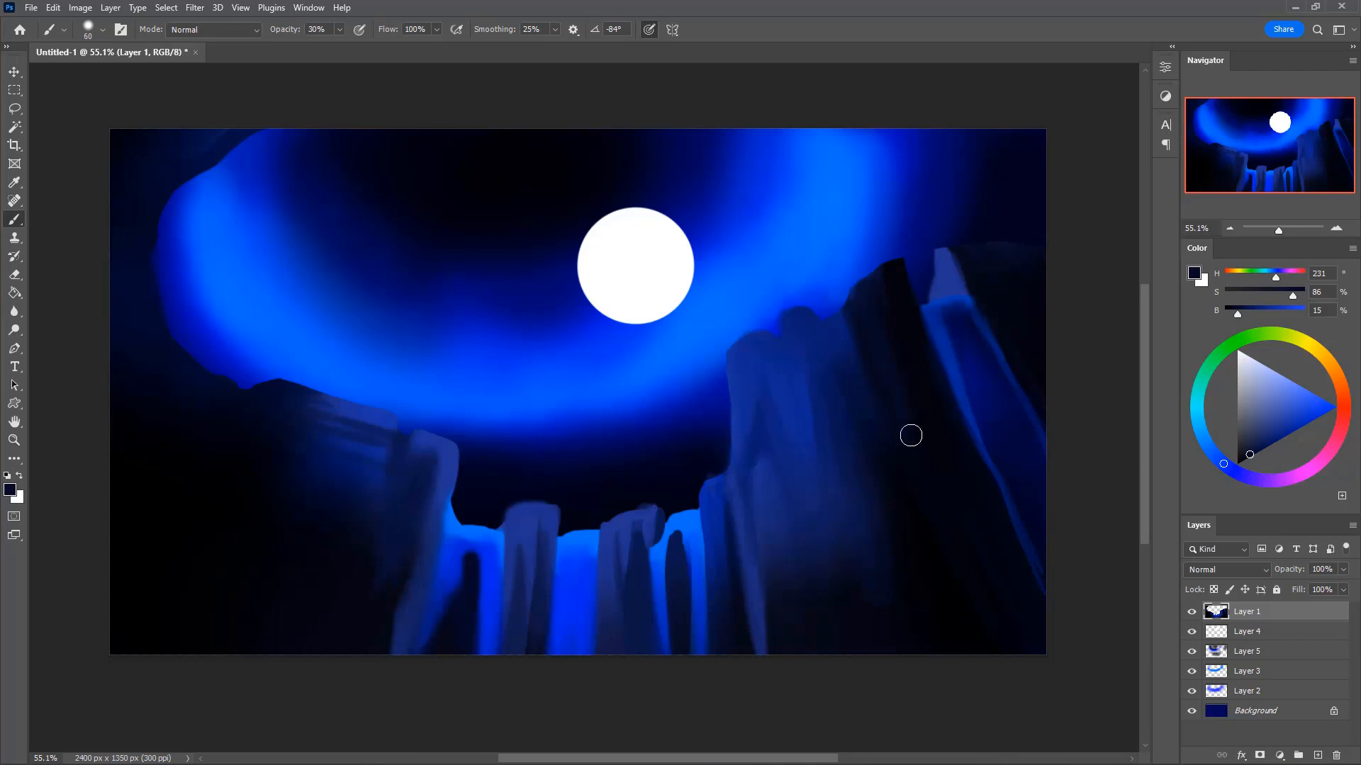
key(bracketleft)
key(bracketright)
key(e)
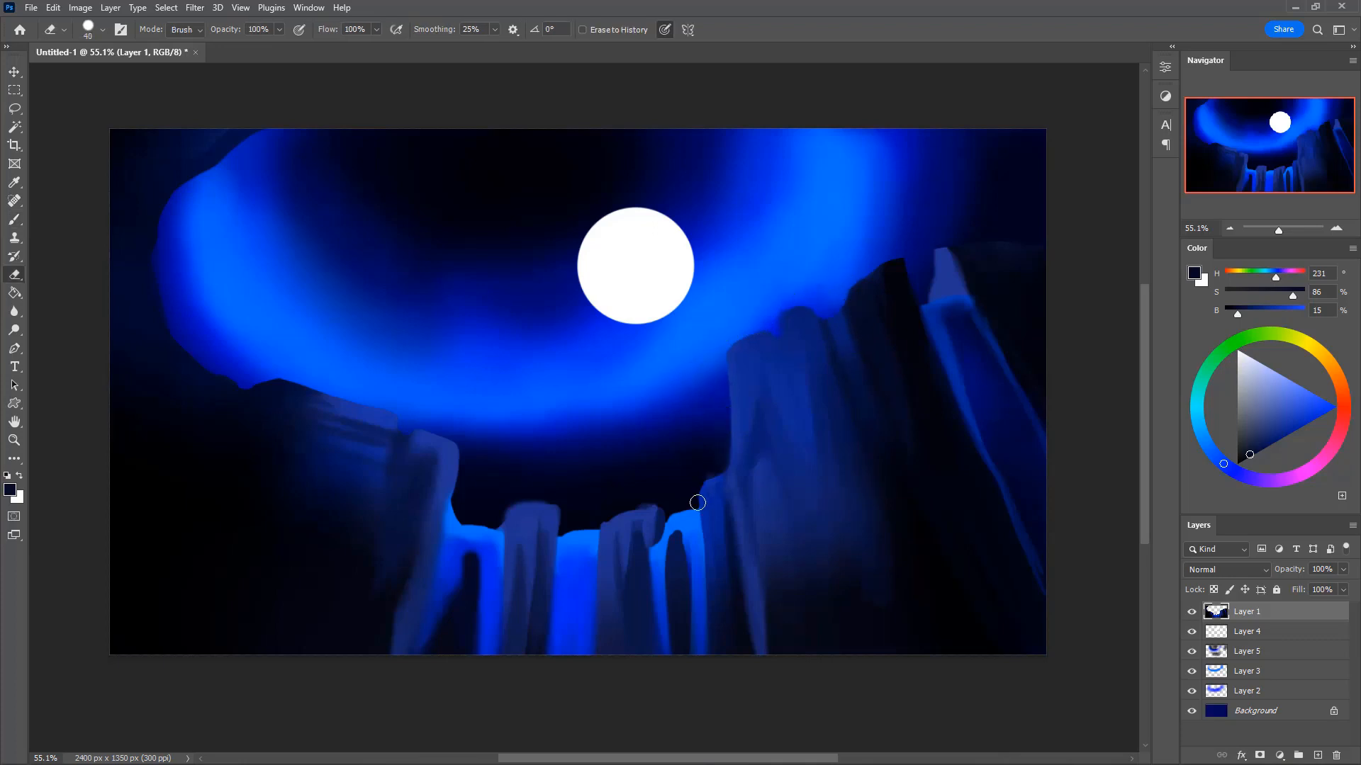
- Build up the large pillar's middle column with sampled blues (H 231, S 91, B 45 and H 230, S 90, B 54), 40 px at full opacity
key(b)
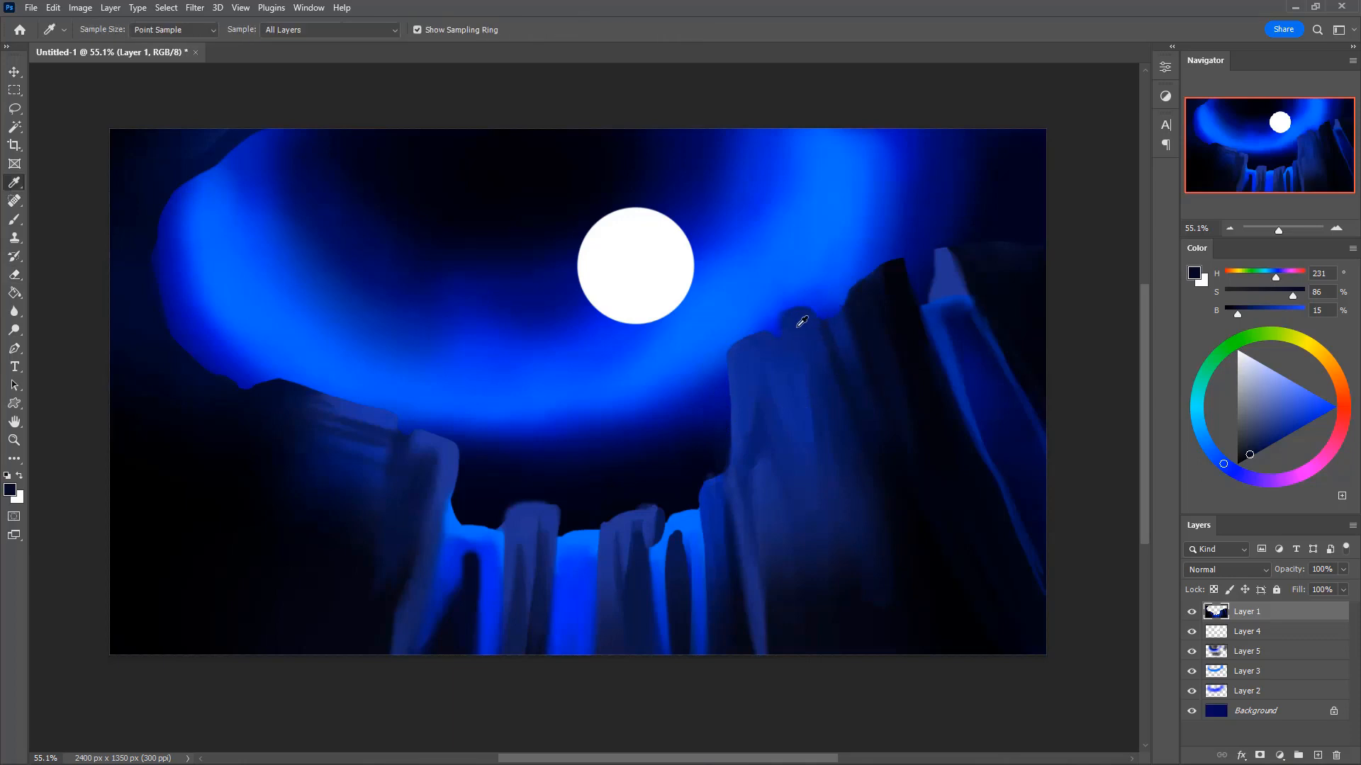
alt+click(796, 316)
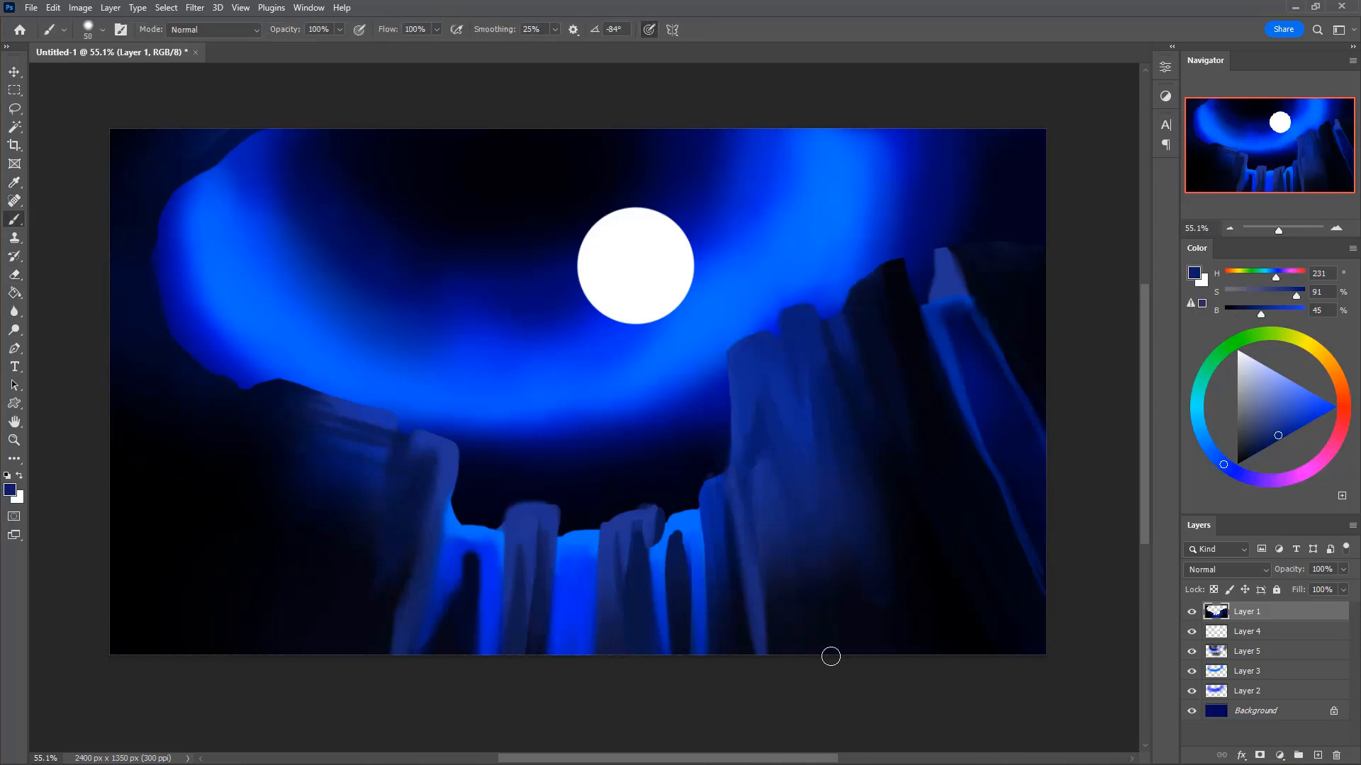
key(bracketleft)
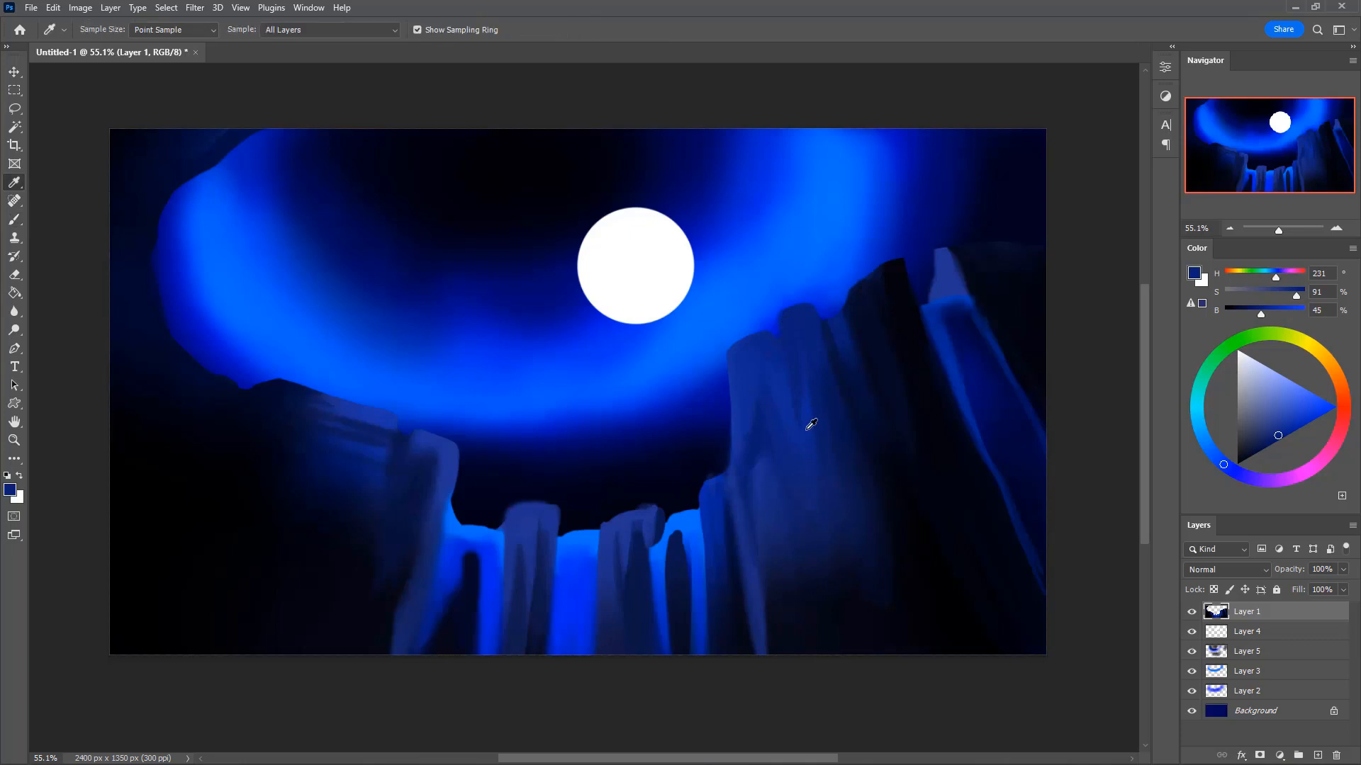
alt+click(806, 435)
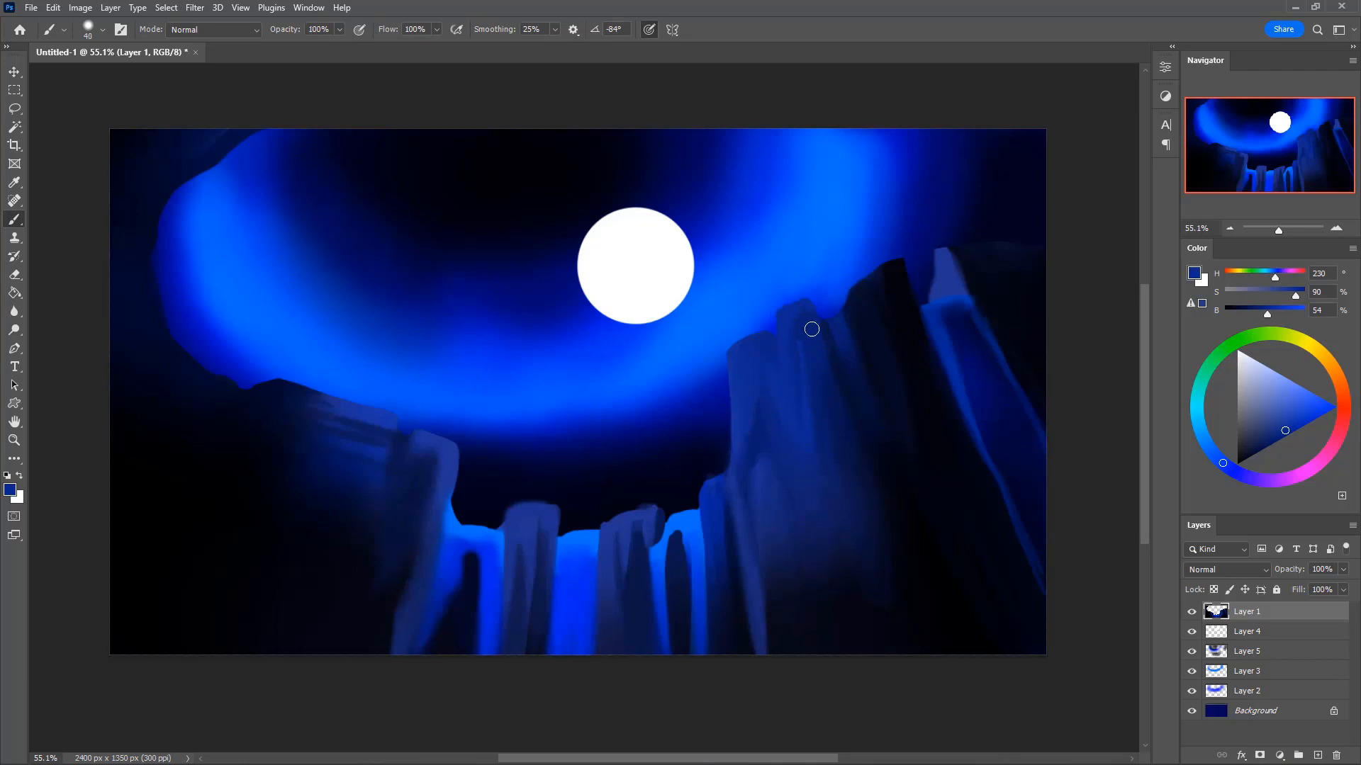
alt+click(797, 384)
drag(802, 304, 825, 348)
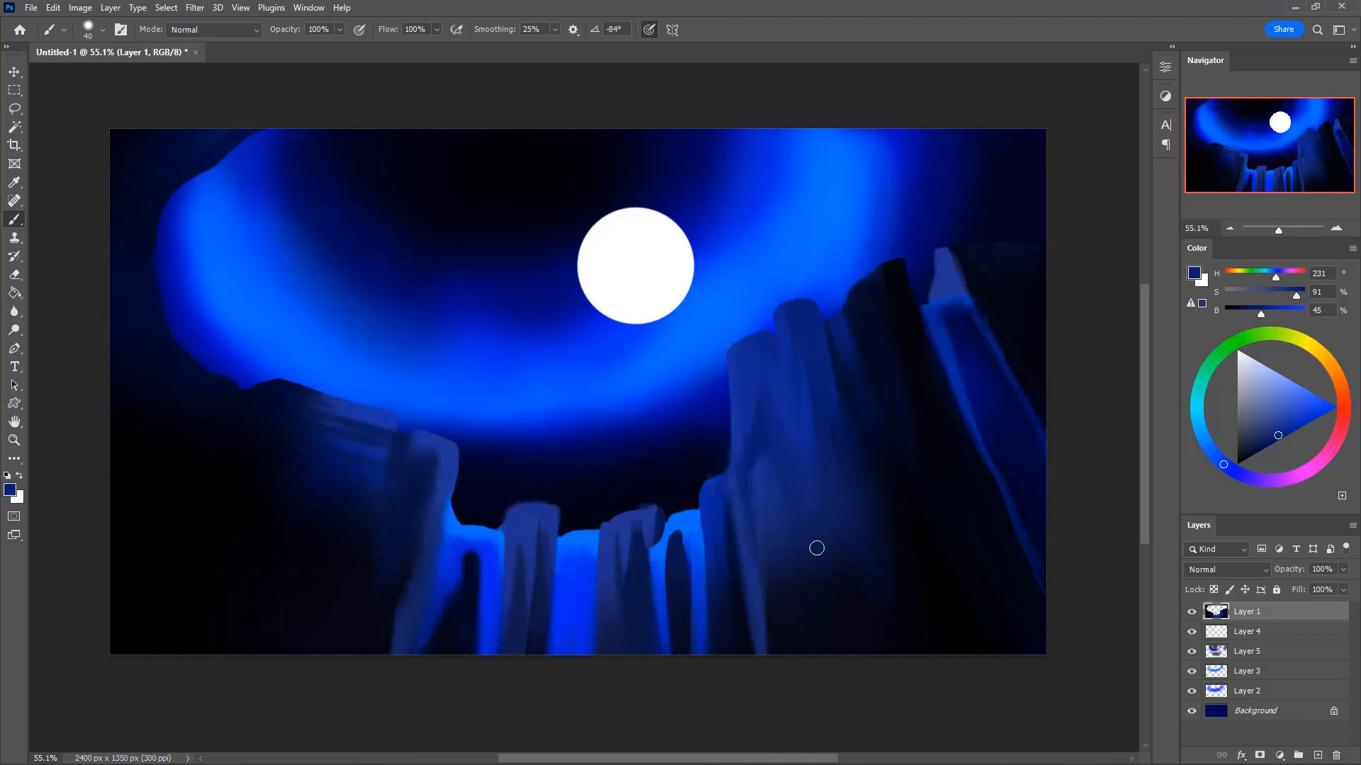
alt+click(795, 367)
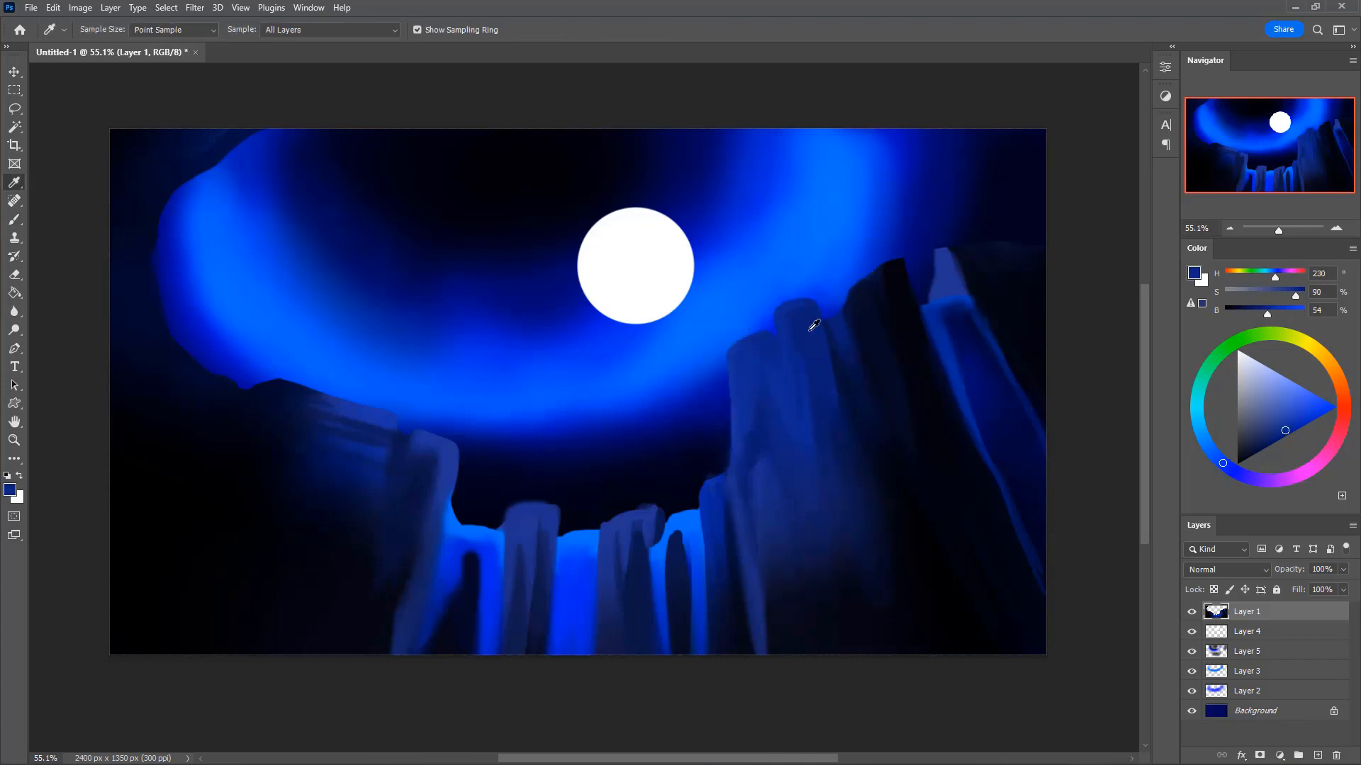
alt+click(803, 316)
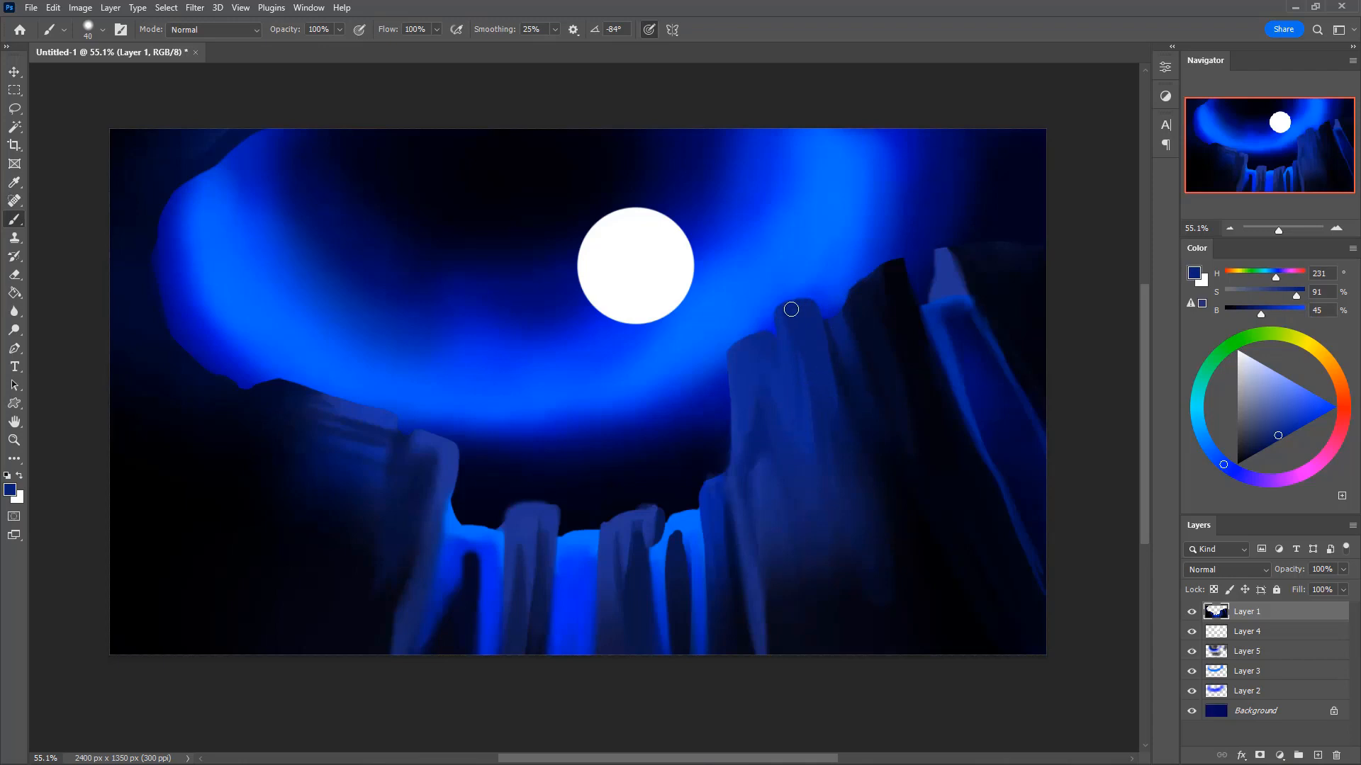
- Blend the middle column's shadow side with sampled blues, from H 230, S 90, B 20 to H 231, S 91, B 22, ending at 45 px and 30% opacity
alt+click(844, 399)
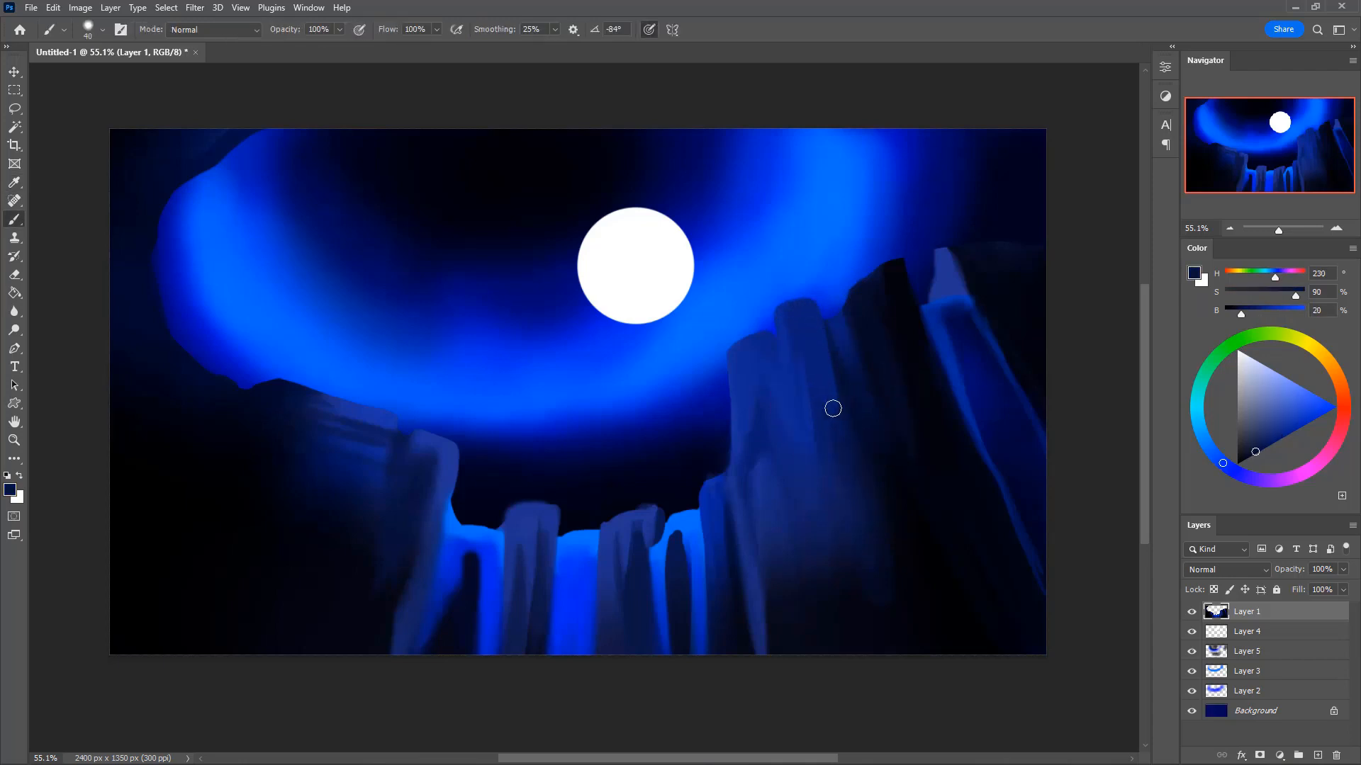
key(3)
alt+click(823, 362)
key(bracketleft)
key(bracketleft)
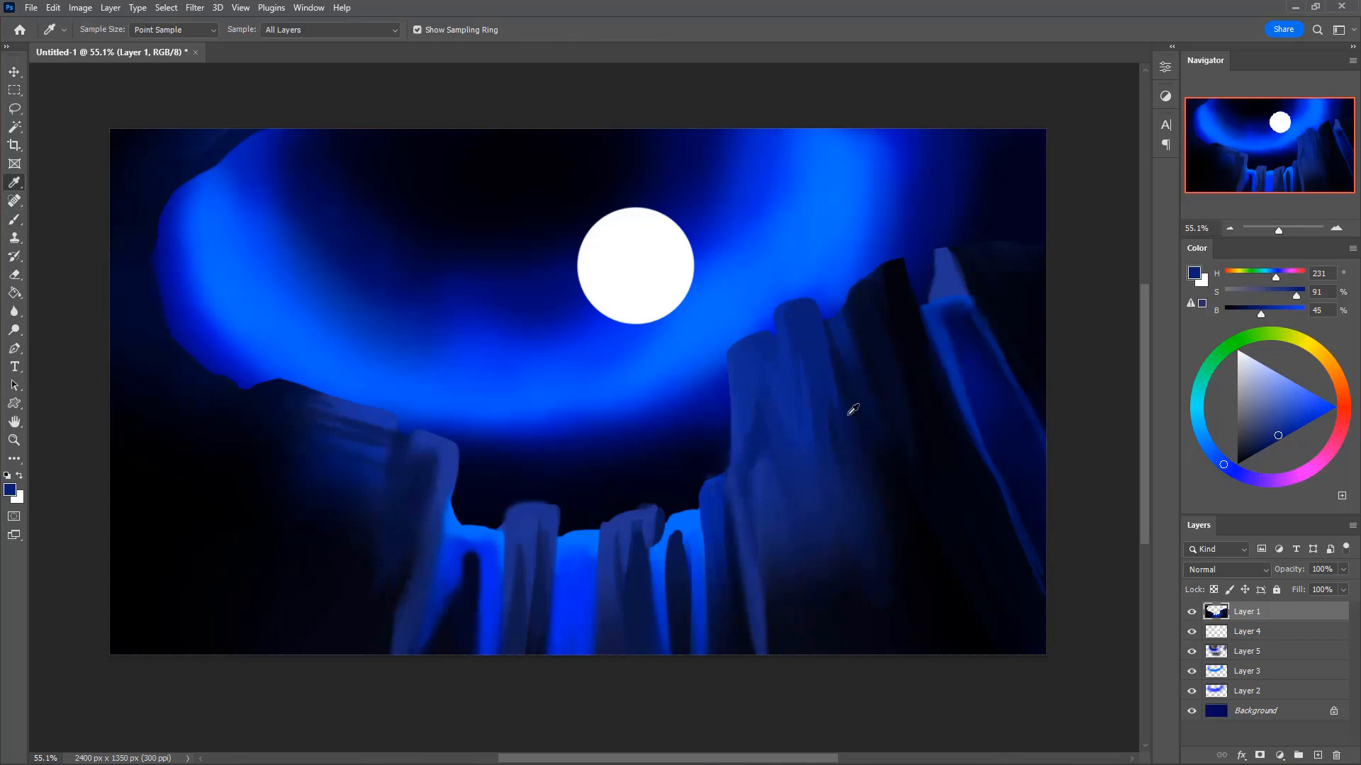
alt+click(852, 406)
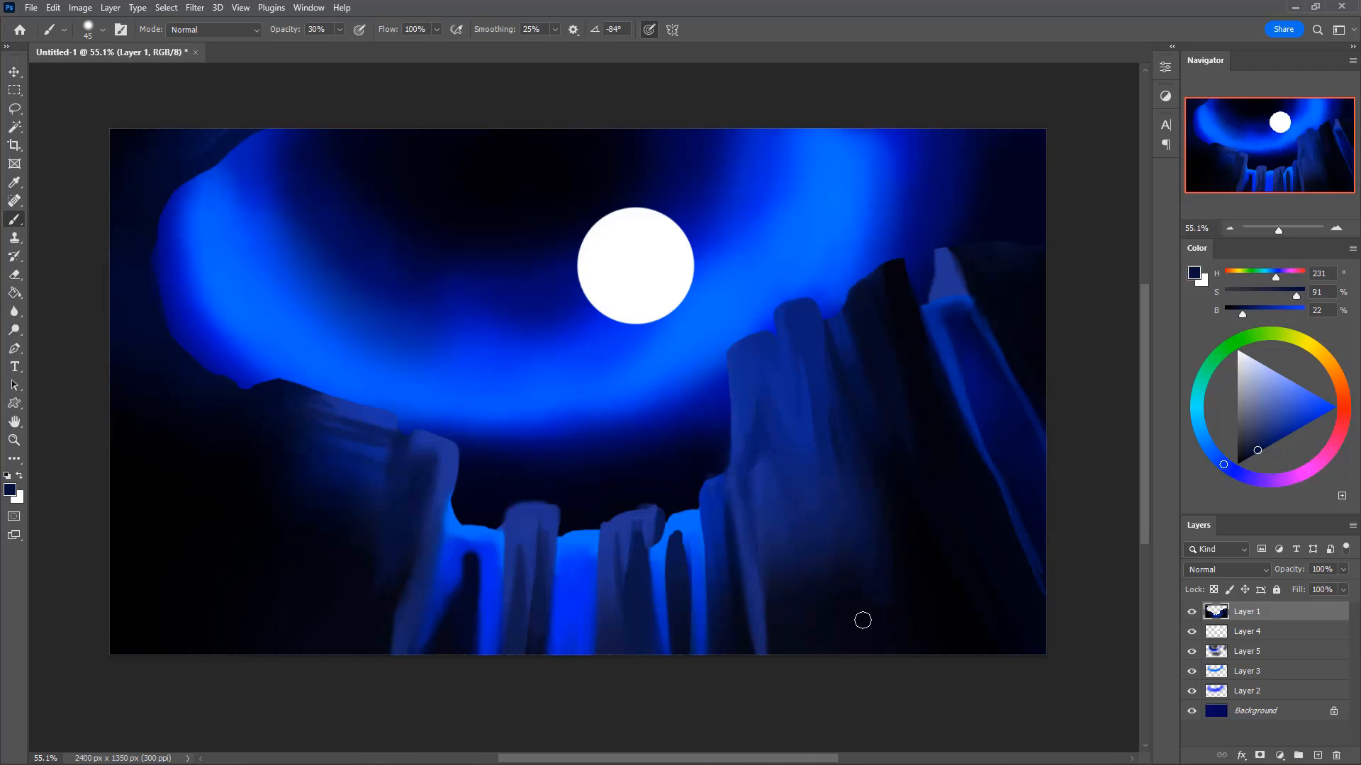
- Lock Layer 1's transparent pixels and glaze the area between the middle column and the peak with sampled dark tones using an enlarged brush at 30% opacity
alt+click(960, 440)
key(slash)
key(bracketright)
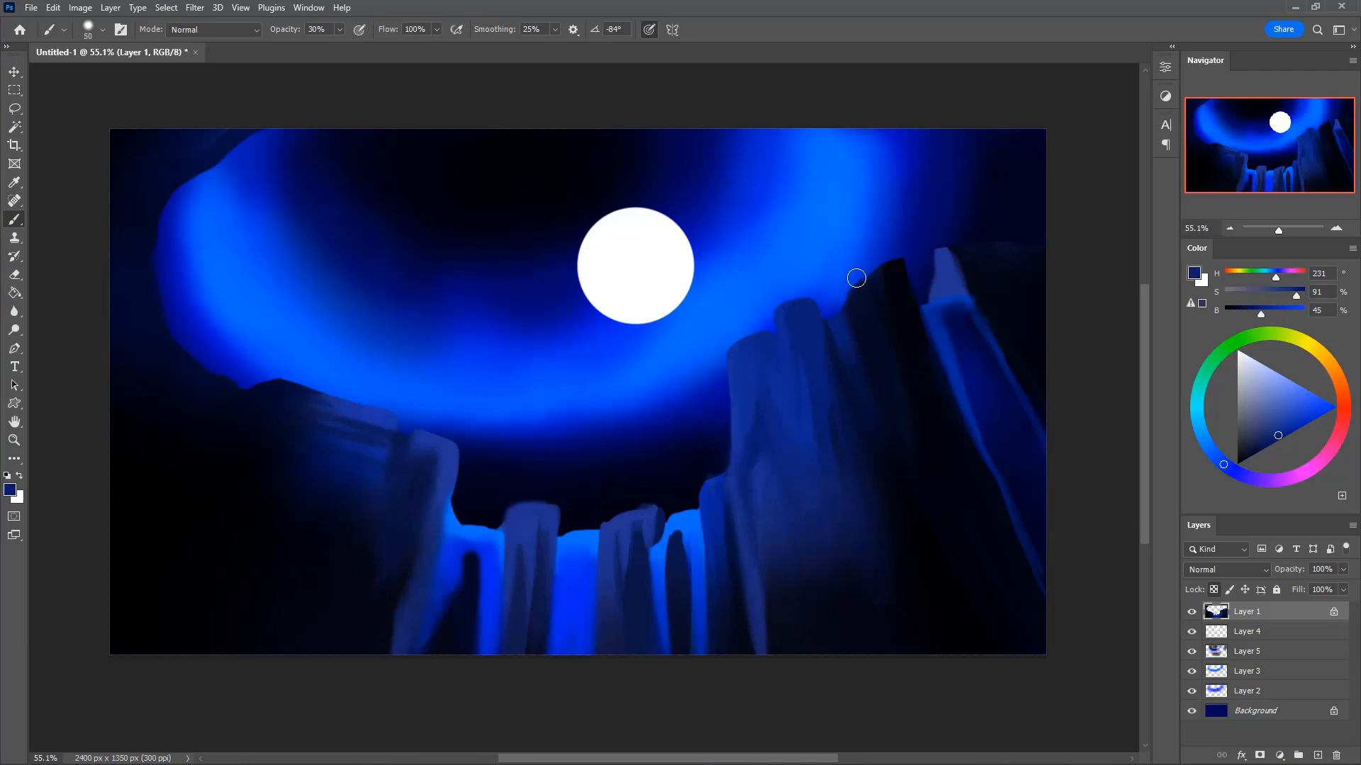
drag(856, 278, 909, 244)
alt+click(911, 443)
key(bracketright)
key(bracketright)
key(bracketright)
key(bracketright)
key(bracketright)
key(bracketright)
key(bracketright)
key(bracketright)
mouse_move(865, 306)
mouse_down()
mouse_move(894, 419)
mouse_move(859, 528)
mouse_up()
- Paint a dark crevice between the large pillar's two front columns with sampled dark blue (H 232, S 83, B 21), 60 px at 30% opacity
key(bracketright)
key(bracketright)
key(bracketright)
key(bracketright)
key(bracketright)
key(bracketright)
key(bracketright)
alt+click(826, 525)
key(bracketleft)
key(bracketleft)
key(bracketleft)
key(bracketleft)
key(bracketleft)
key(bracketleft)
key(bracketleft)
key(bracketleft)
key(bracketleft)
key(bracketleft)
key(bracketleft)
key(bracketleft)
key(bracketleft)
mouse_move(779, 359)
mouse_down()
mouse_move(801, 439)
mouse_move(779, 345)
mouse_move(820, 516)
mouse_up()
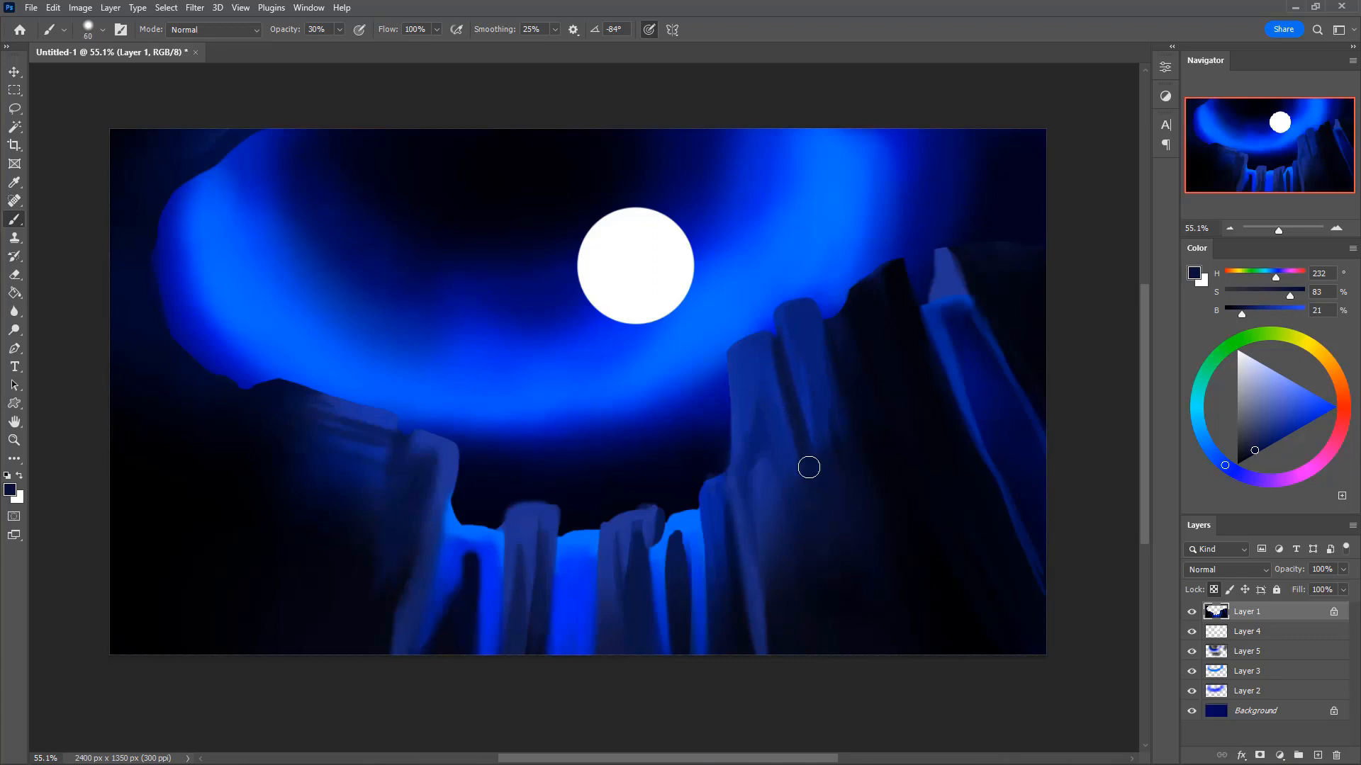
- Deepen the shadows beneath the front columns and the peak with sampled H 232, S 82, B 22 and H 232, S 84, B 7, 70–80 px at 30% opacity
key(bracketright)
alt+click(789, 389)
key(alt)
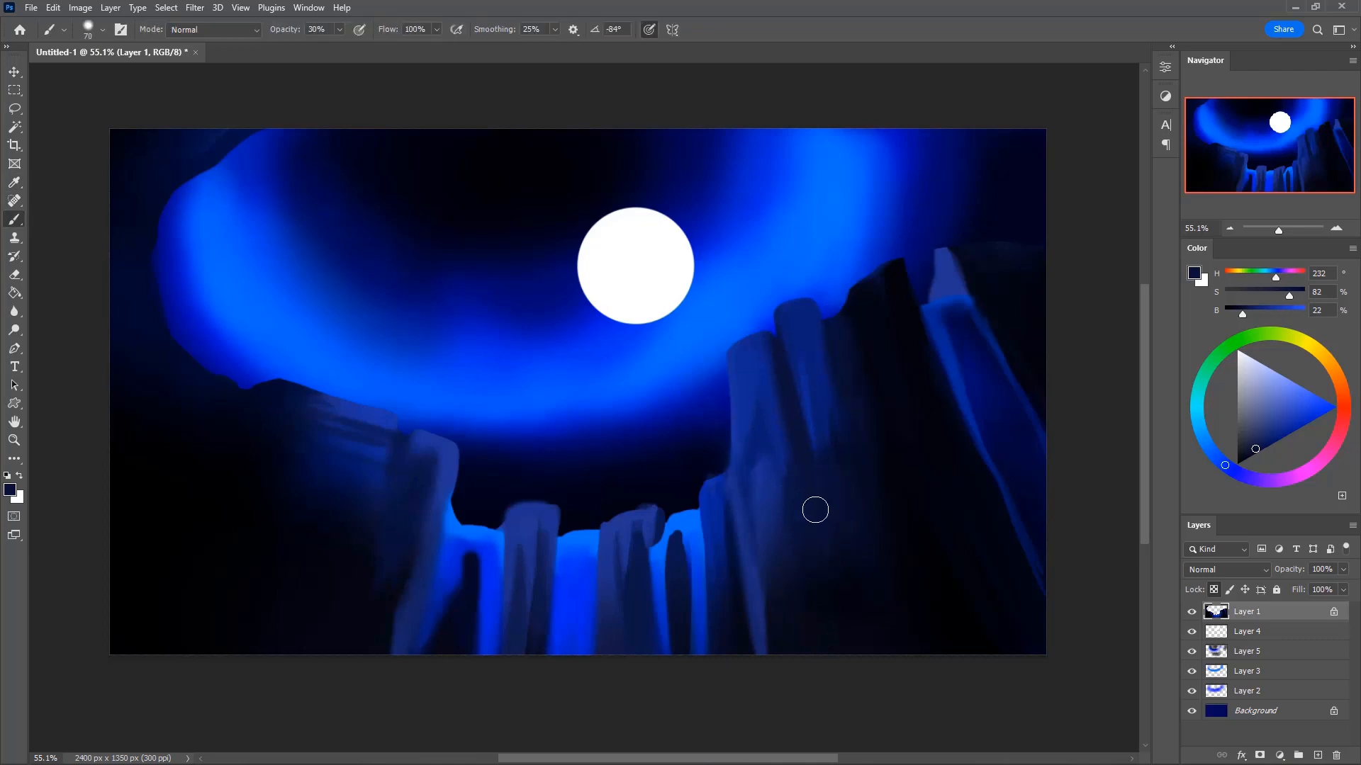
alt+click(890, 342)
key(bracketright)
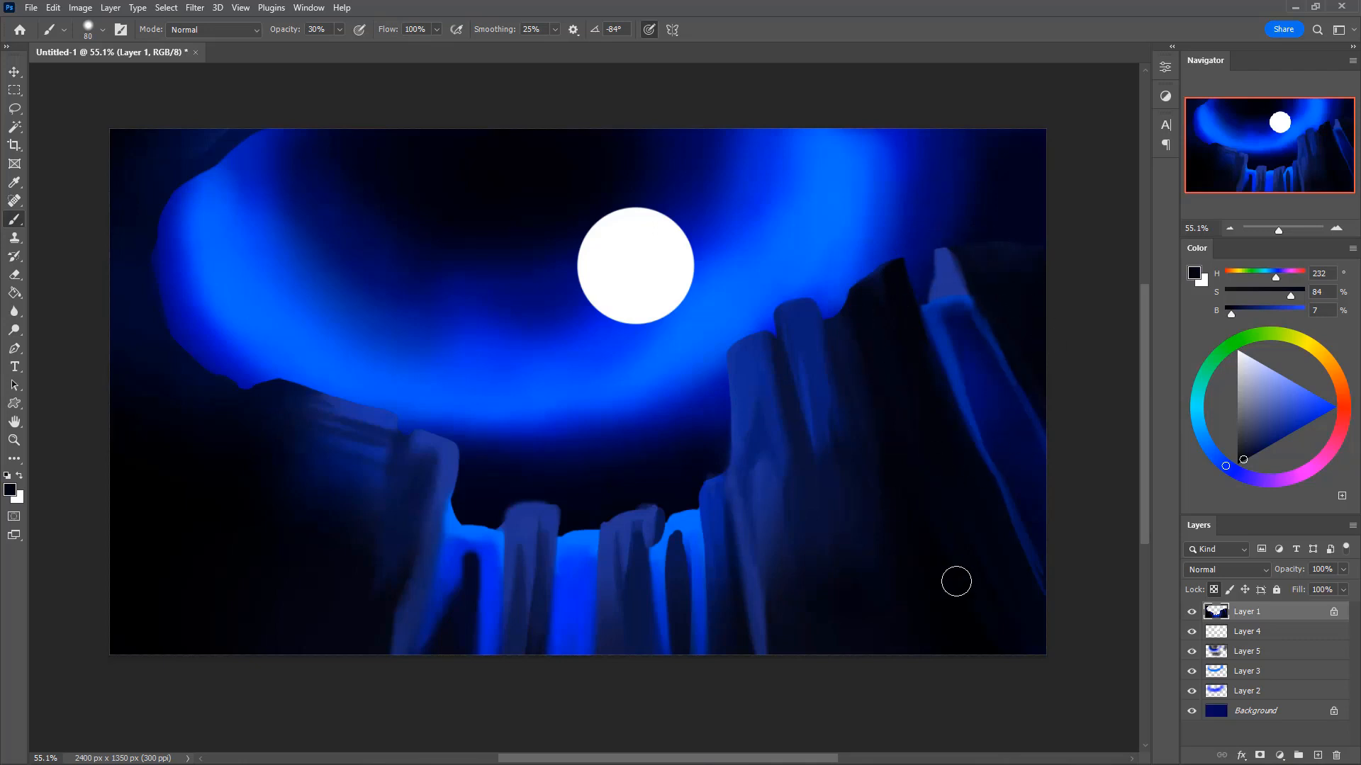
- Fade the middle column into the lower shadow with sampled H 231, S 91, B 45, H 234, S 83, B 18 and H 230, S 90, B 51, ending at 50 px
alt+click(808, 353)
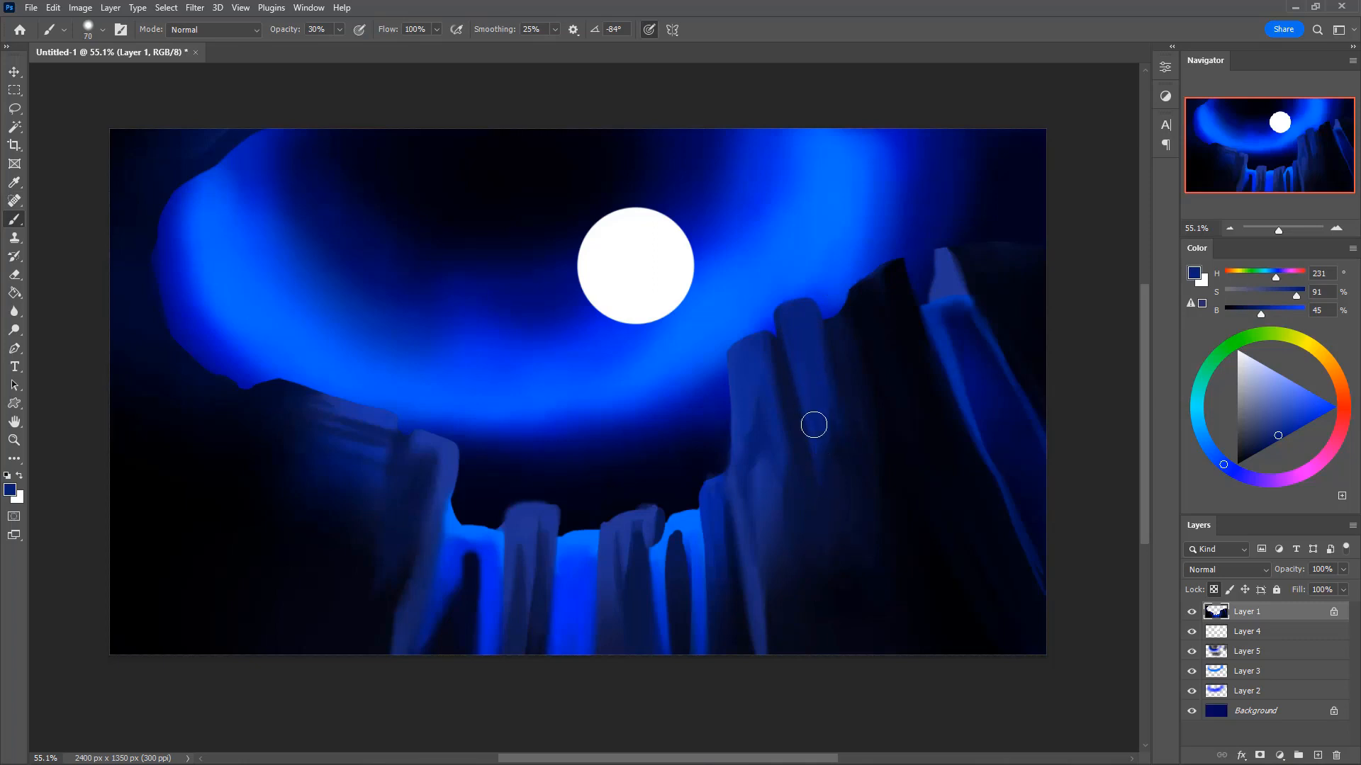
key(])
alt+click(844, 492)
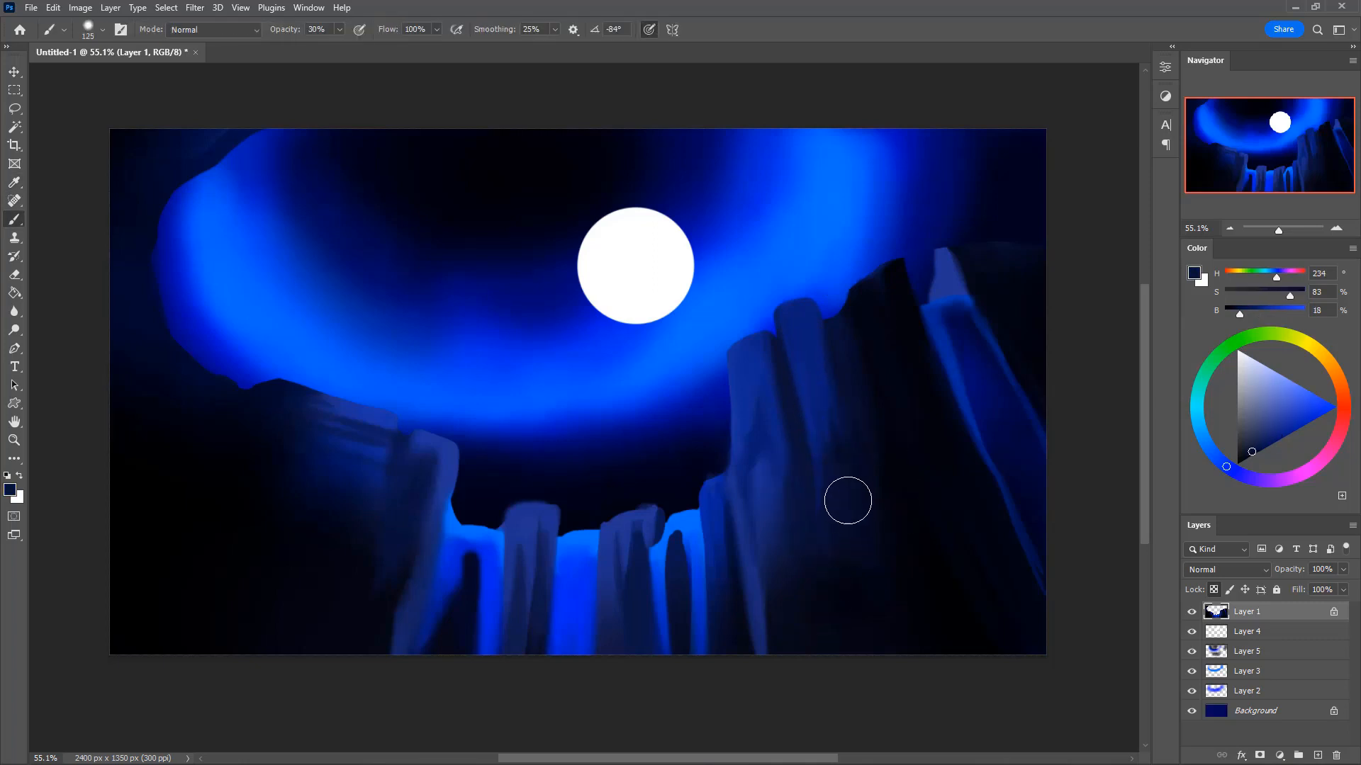
alt+click(815, 451)
key([)
key([)
key([)
key([)
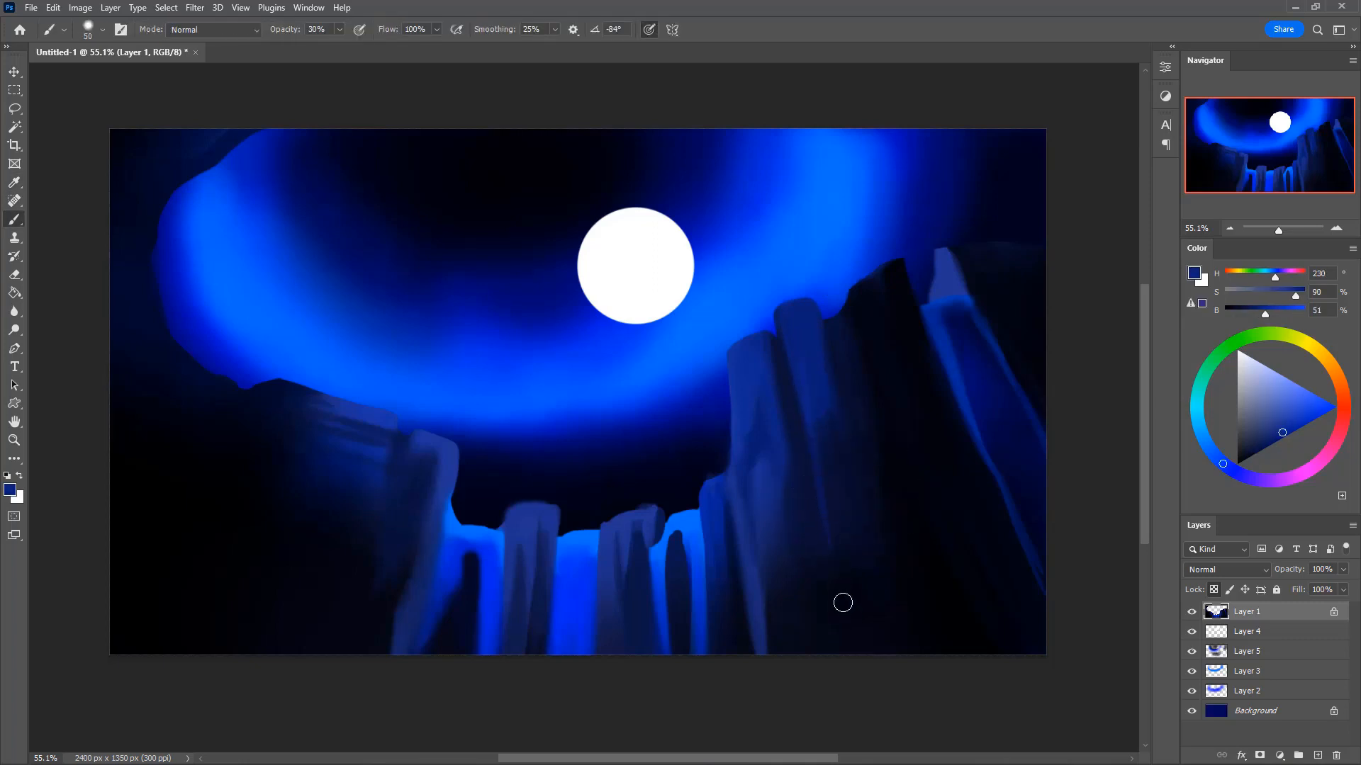
- Unlock Layer 1's transparent pixels, add a small ledge on the front column's outer edge at full opacity, and blend below it with H 230, S 92, B 42 at 30%
drag(732, 484, 735, 519)
key(/)
alt+click(739, 433)
drag(733, 435, 730, 464)
alt+click(738, 462)
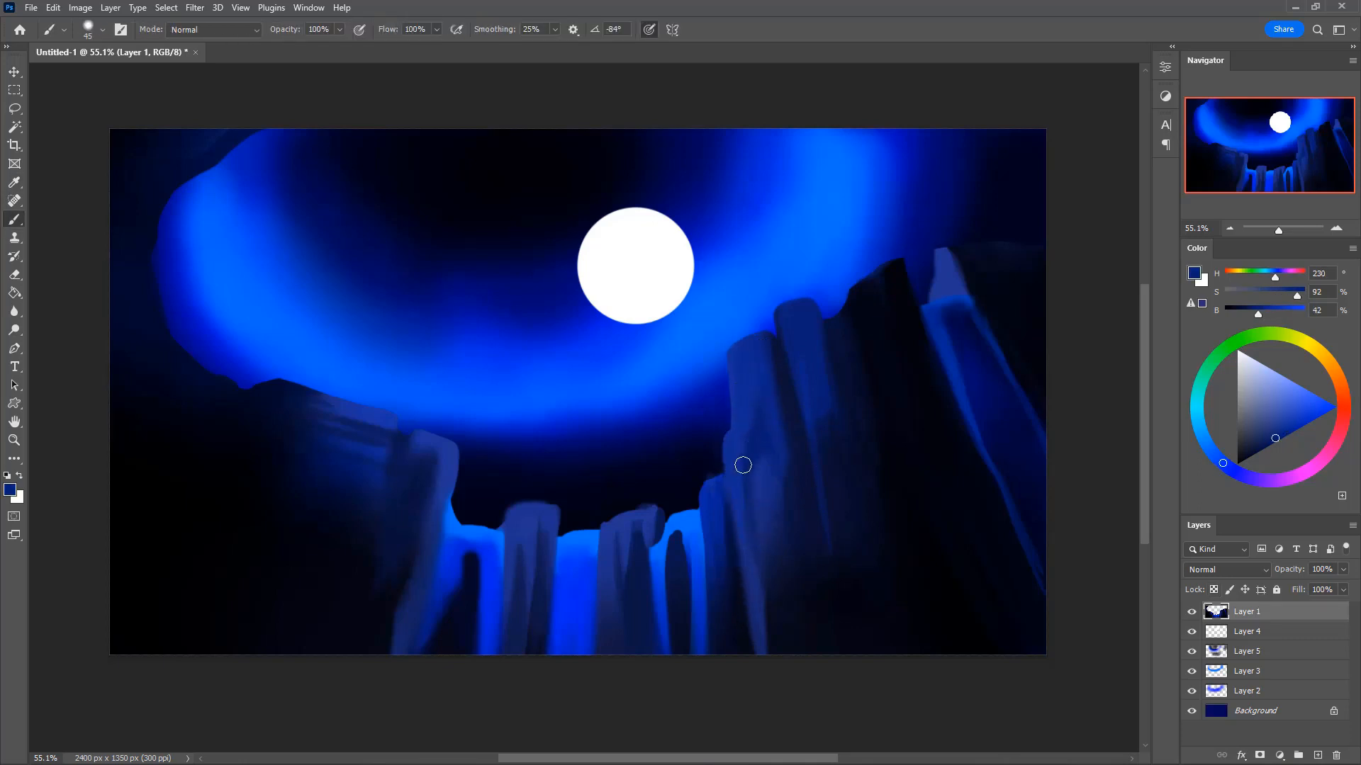
key(3)
drag(742, 459, 754, 559)
- Darken the middle column's shadow side and extend its top with sampled near-black (H 236, S 84, B 7), 50 px at 30% opacity
alt+click(826, 343)
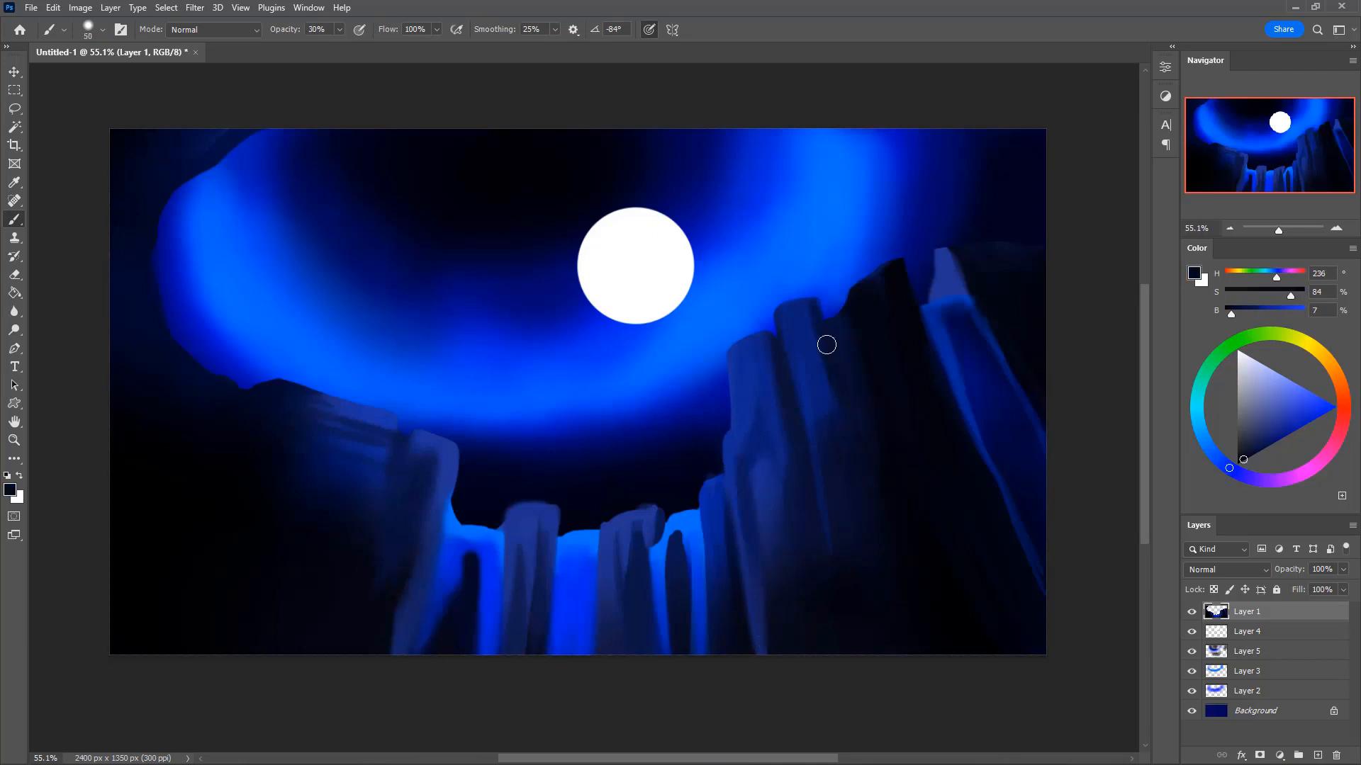
drag(826, 343, 843, 400)
drag(795, 301, 836, 300)
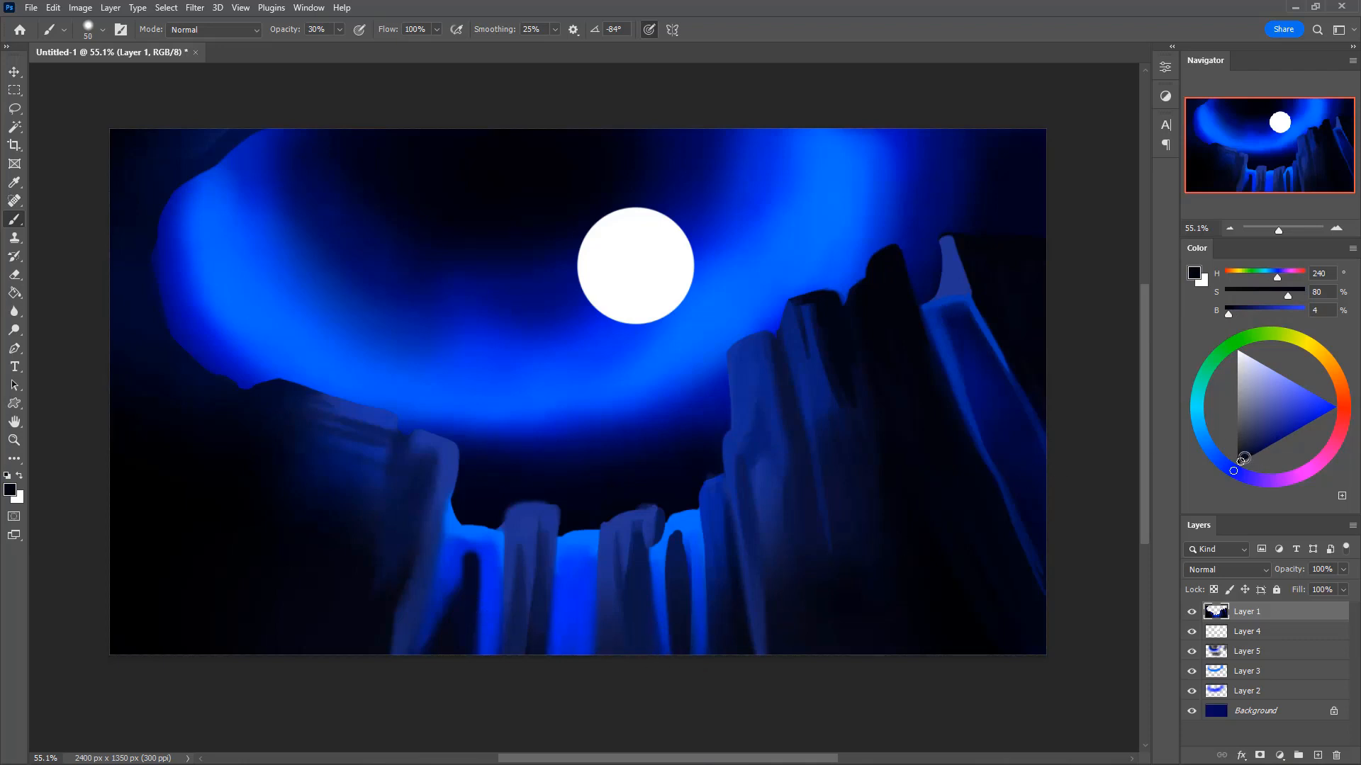
- Darken the bases of the front columns along the canvas's bottom edge with black (H 240, S 30, B 0), 250 px at 30% opacity
click(1237, 464)
key(bracketright)
key(bracketright)
key(bracketright)
key(bracketright)
key(bracketright)
key(bracketright)
key(bracketright)
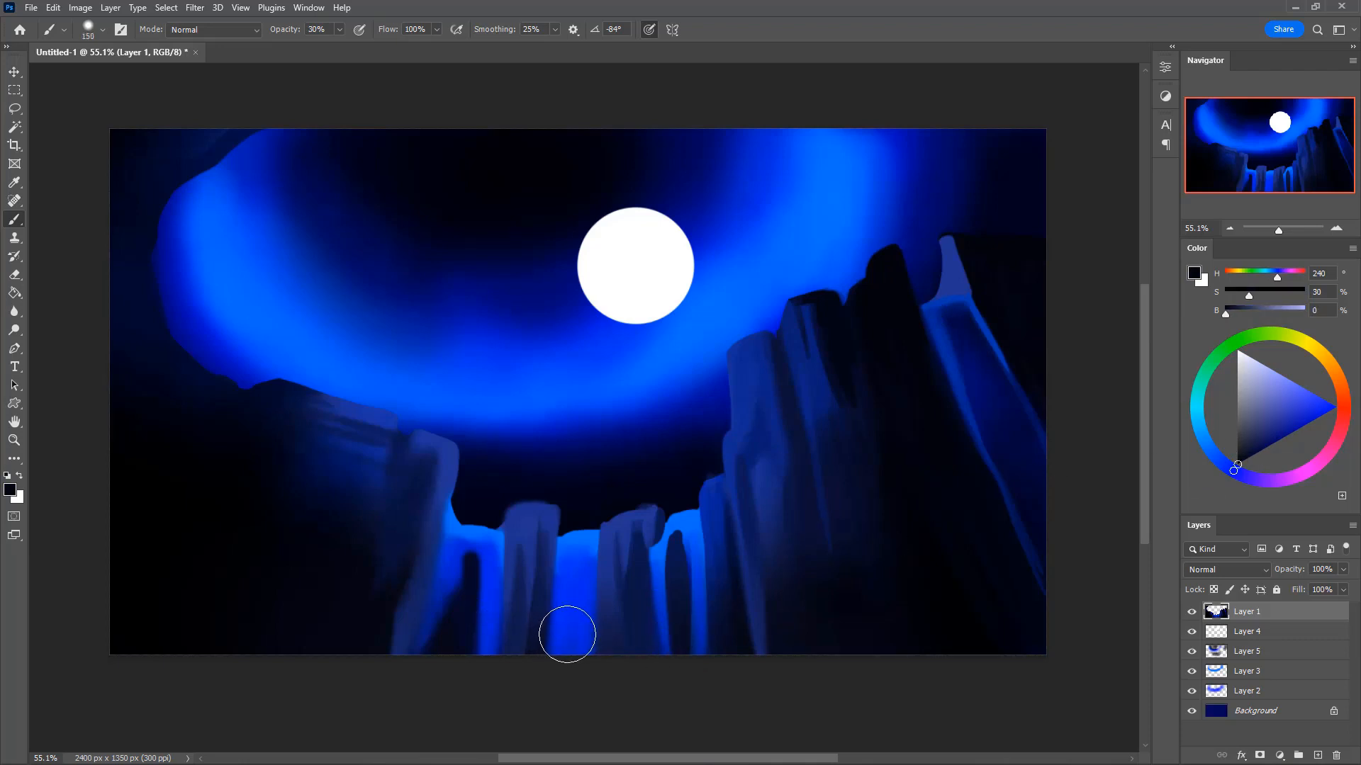
key(bracketright)
key(bracketright)
key(bracketright)
mouse_move(385, 623)
mouse_down()
mouse_move(458, 656)
mouse_move(723, 647)
mouse_up()
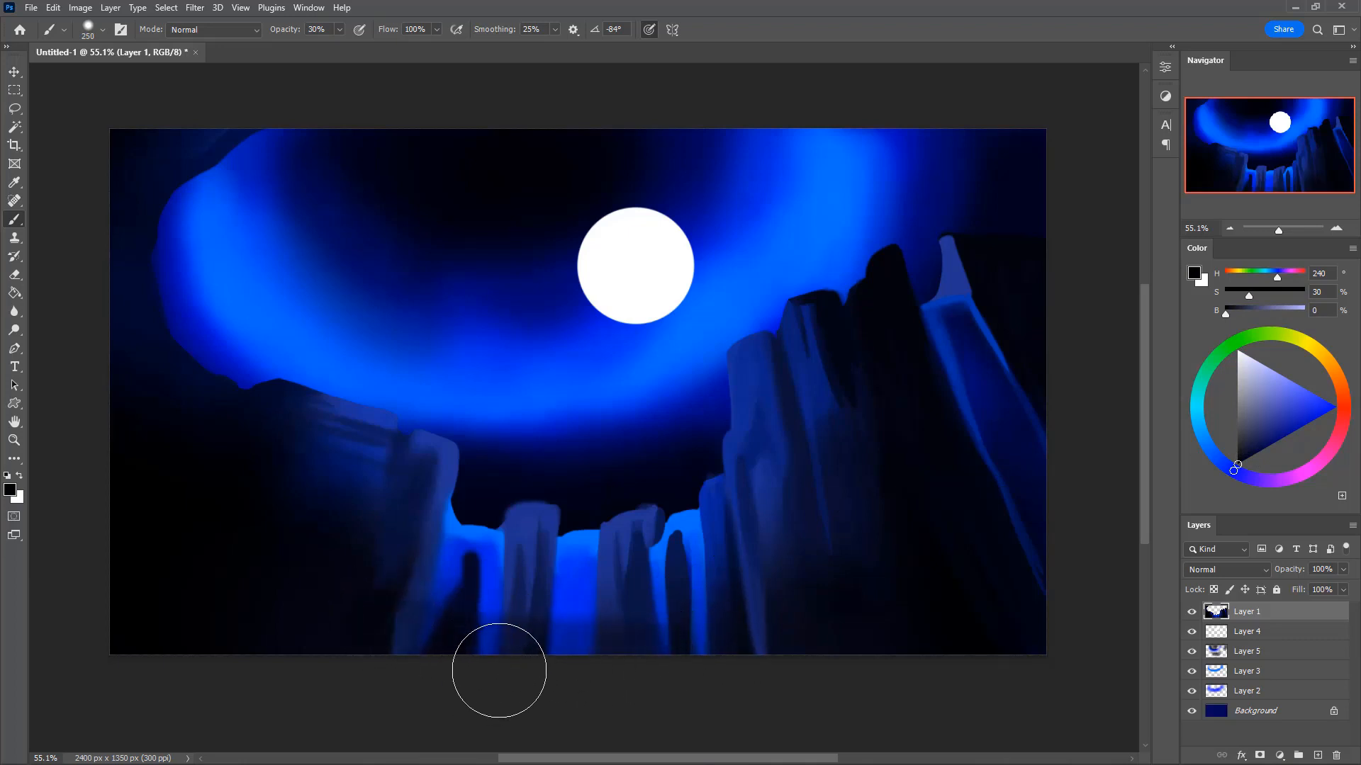
- Fade the lower columns, the glowing drips and the left cliff face into black with a 400 px brush at 30% opacity
key(bracketright)
key(bracketright)
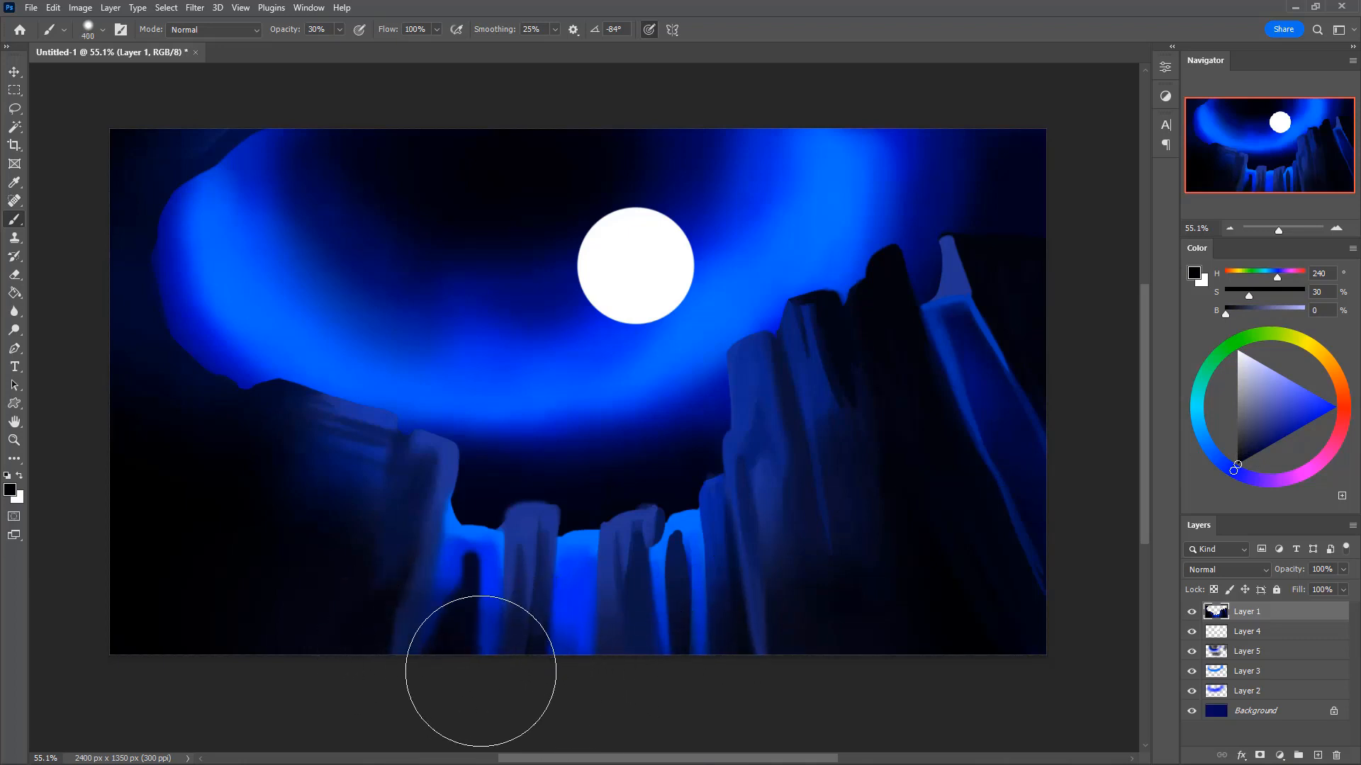
mouse_move(481, 671)
mouse_down()
mouse_move(788, 648)
mouse_move(496, 703)
mouse_move(740, 643)
mouse_move(699, 676)
mouse_move(522, 685)
mouse_move(334, 650)
mouse_move(380, 625)
mouse_move(391, 576)
mouse_move(323, 650)
mouse_move(580, 557)
mouse_move(701, 627)
mouse_move(699, 673)
mouse_up()
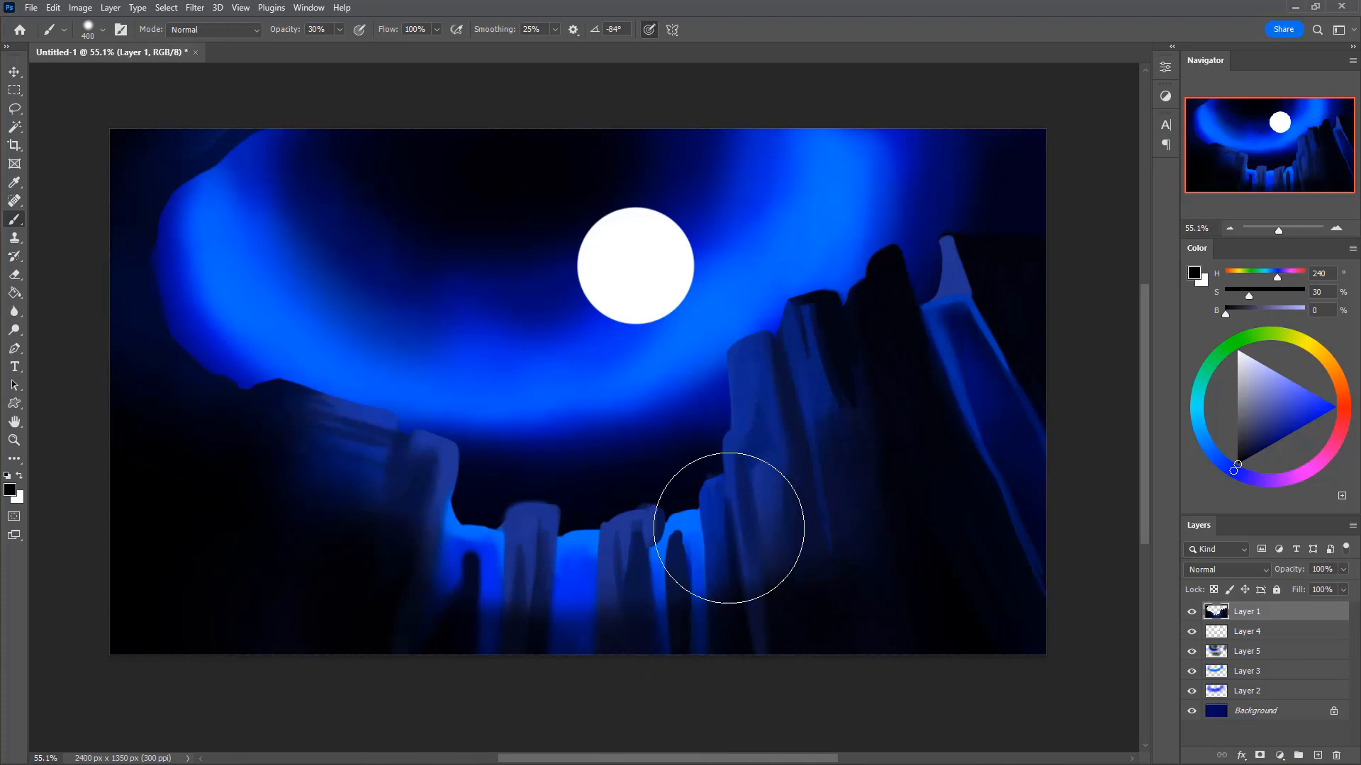
mouse_move(728, 528)
mouse_down()
mouse_move(687, 590)
mouse_move(725, 598)
mouse_up()
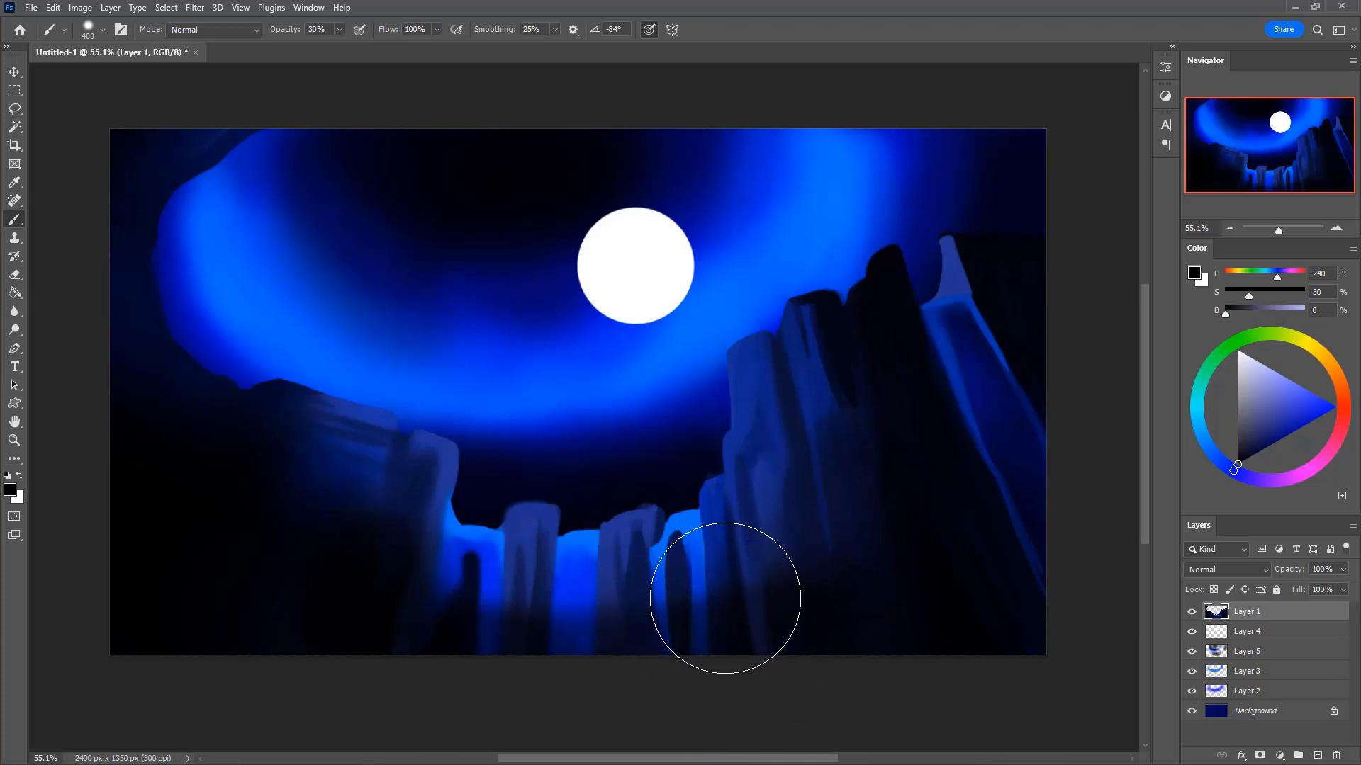
drag(296, 489, 388, 540)
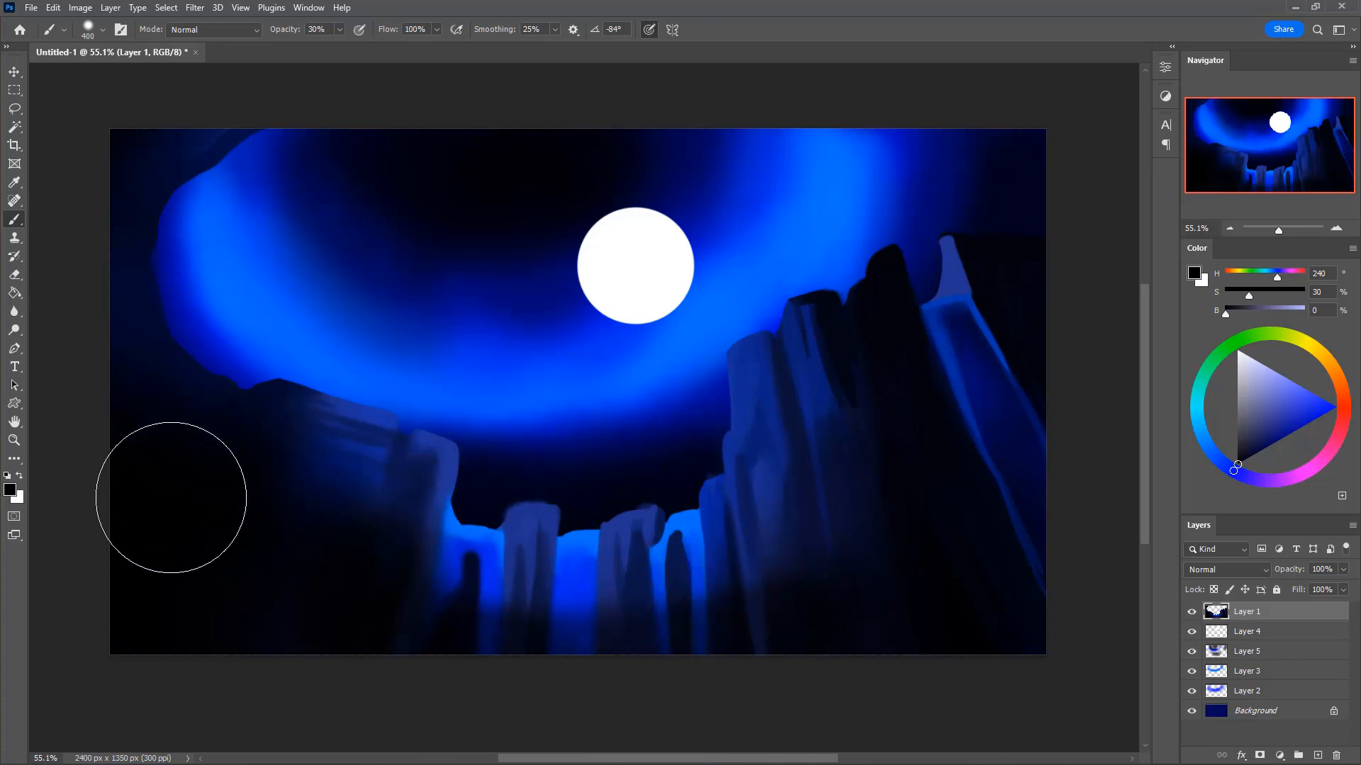
- Flip the canvas horizontally and redefine the right cliff's ledge and streaks with sampled blues such as H 230, S 86, B 55, ending at 70 px
key(ctrl+shift+h)
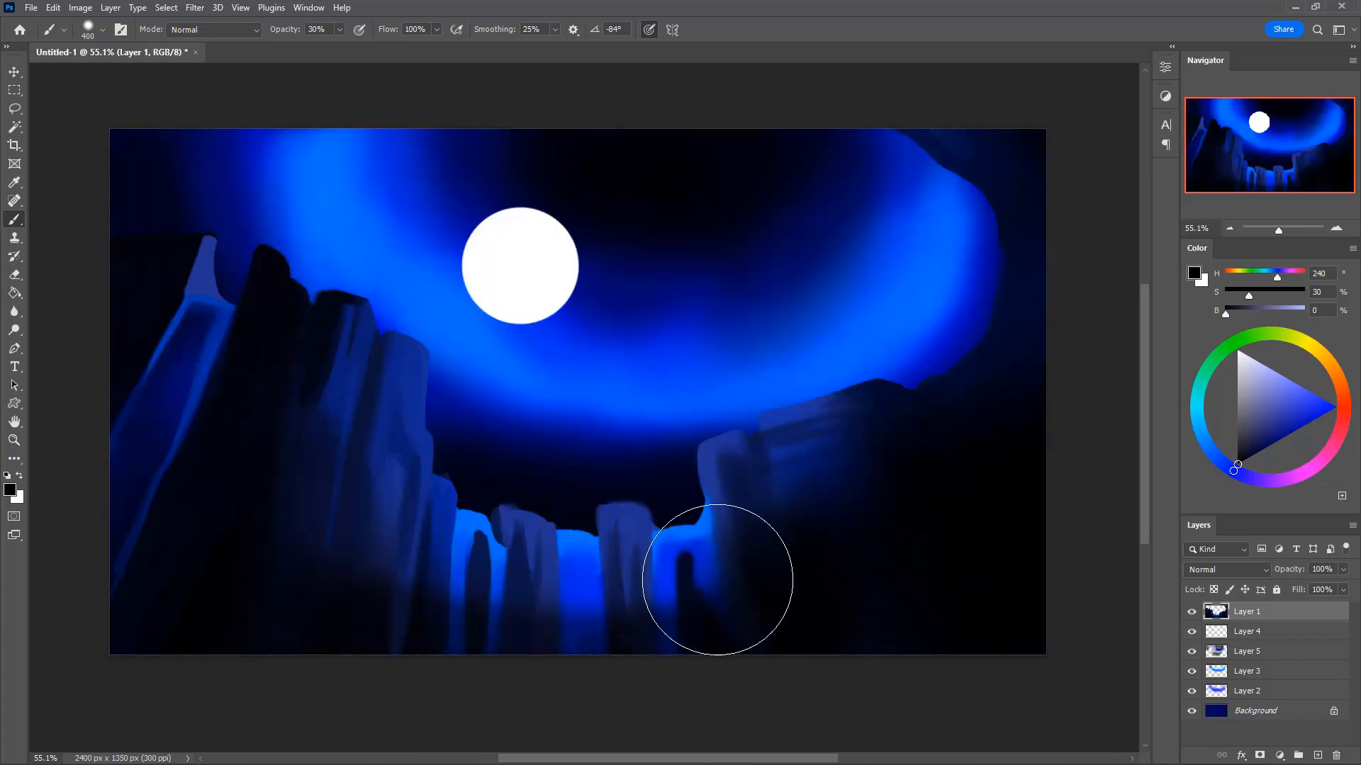
alt+click(773, 447)
key(bracketleft)
key(bracketleft)
key(bracketleft)
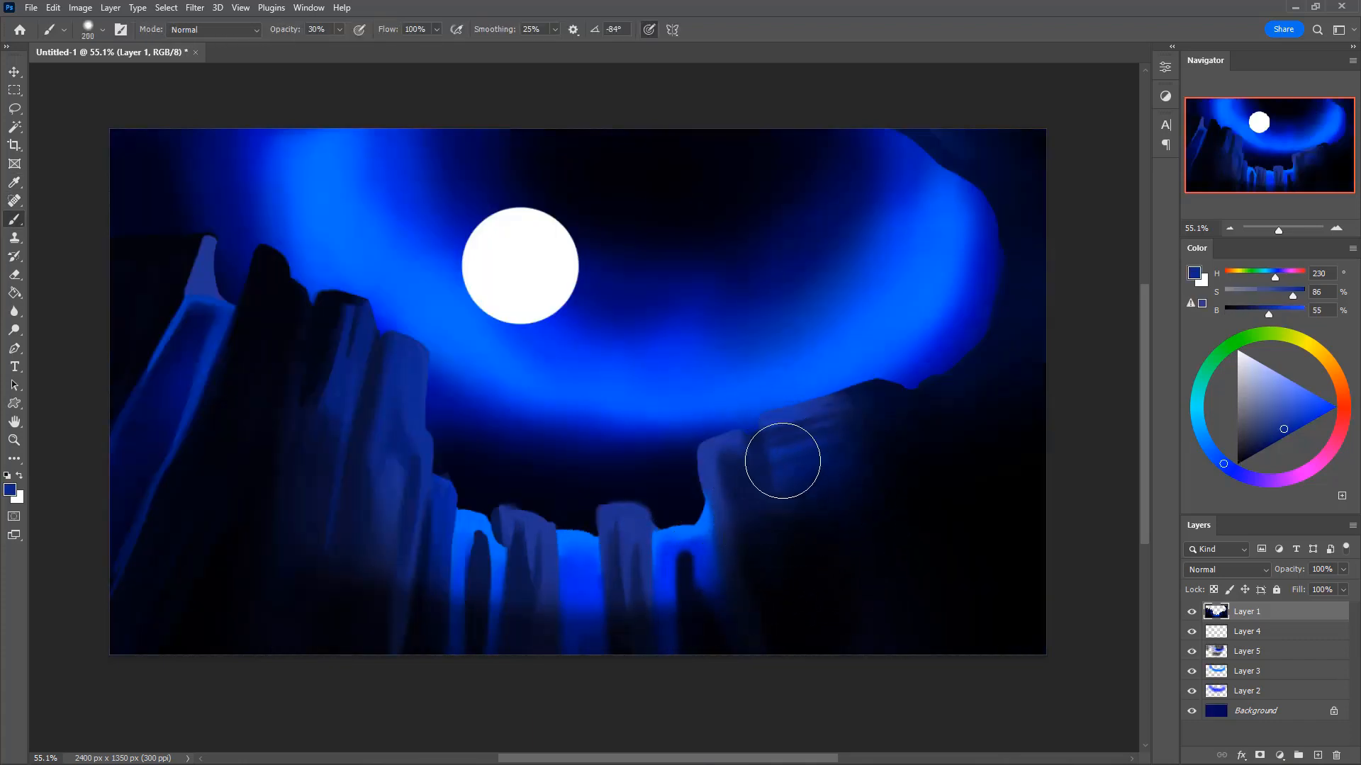
alt+click(789, 431)
key(bracketleft)
key(bracketleft)
key(bracketleft)
key(bracketleft)
drag(776, 431, 800, 520)
key(bracketleft)
key(bracketleft)
key(bracketleft)
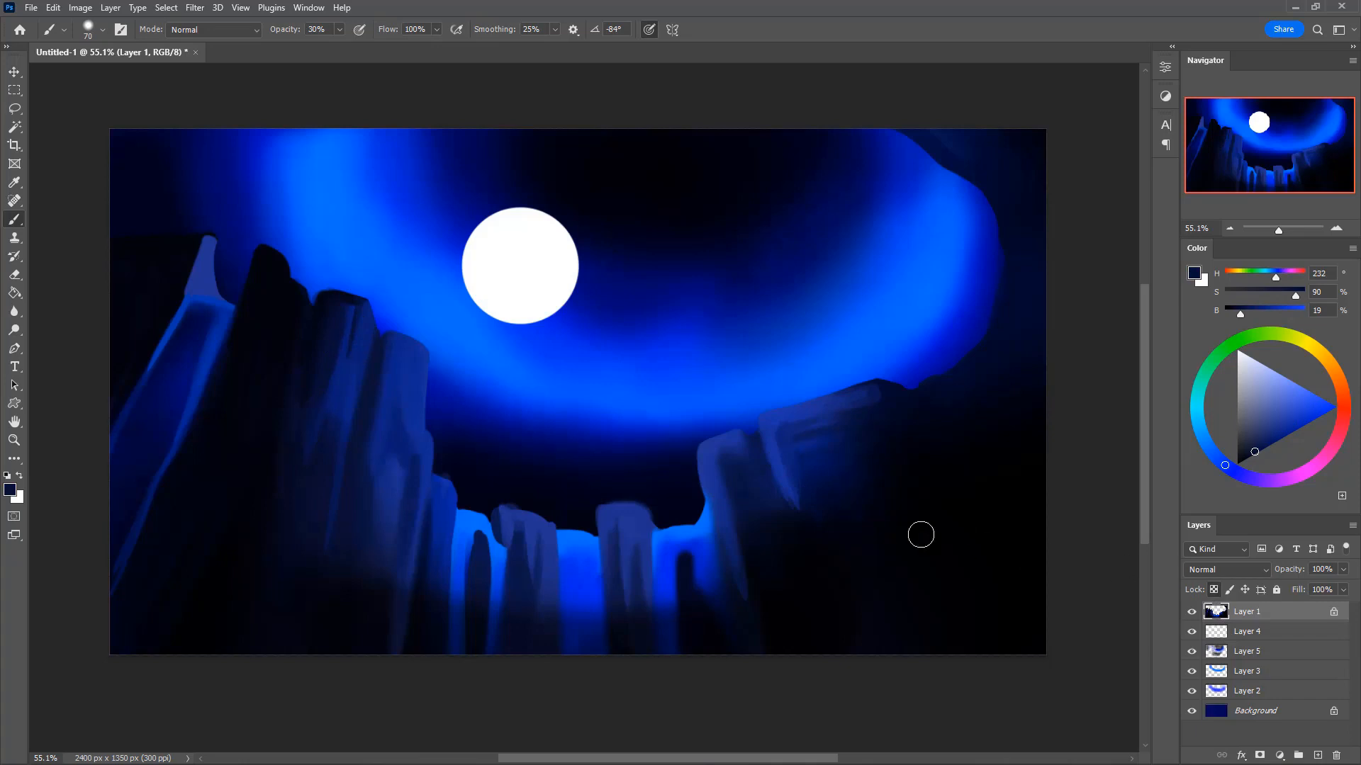
- Highlight the tops of the two middle columns with lightened blue (H 233, S 62, B 80), 80 px at 30% opacity
alt+click(415, 354)
key(bracketright)
key(bracketright)
key(bracketright)
key(bracketright)
key(bracketright)
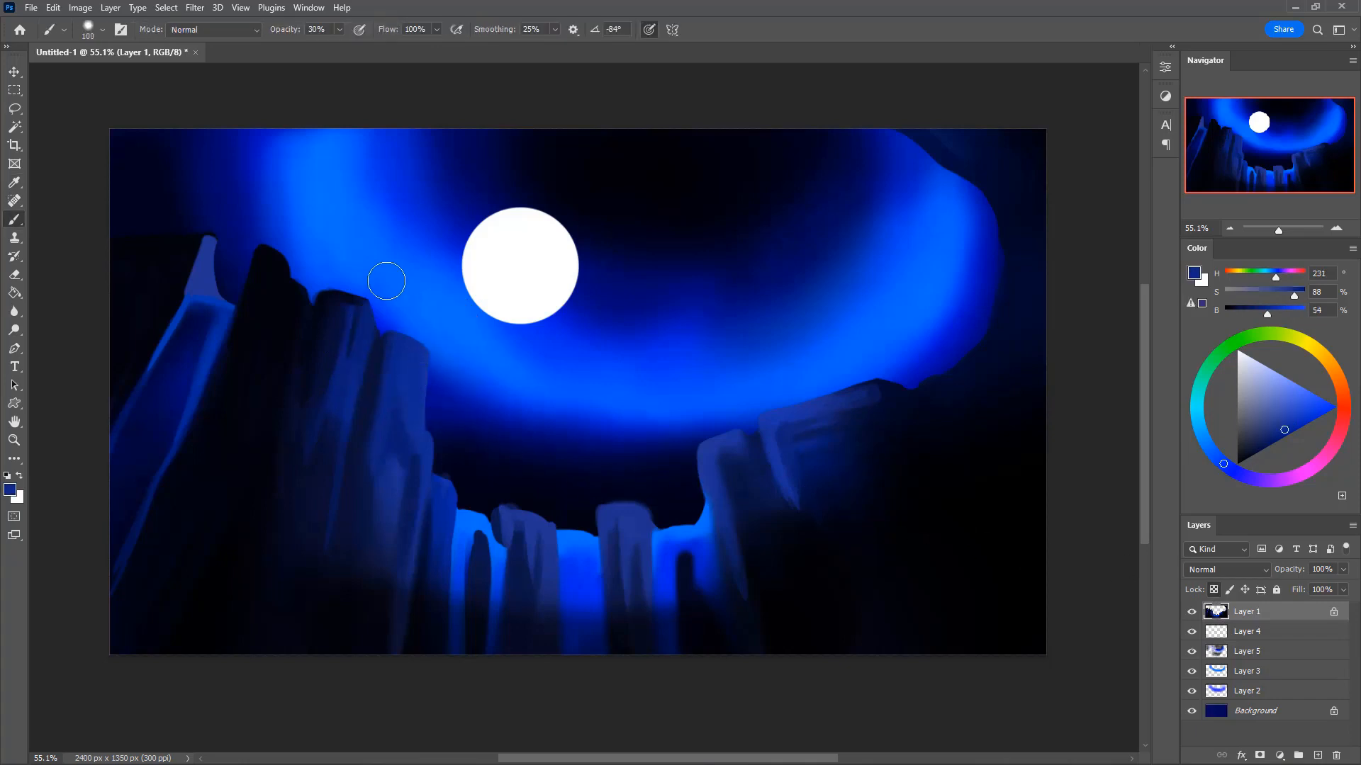
key(bracketleft)
key(bracketleft)
key(i)
click(625, 516)
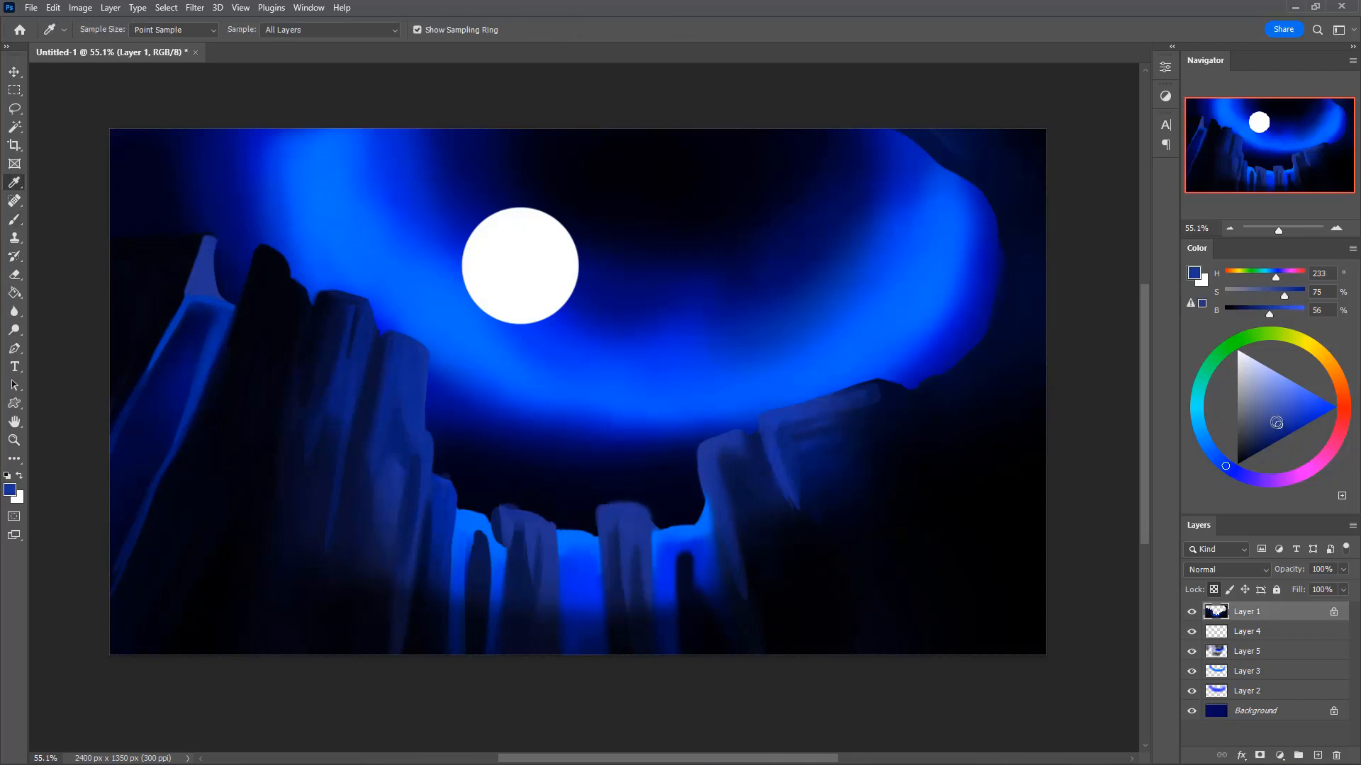
drag(1277, 423, 1287, 401)
key(b)
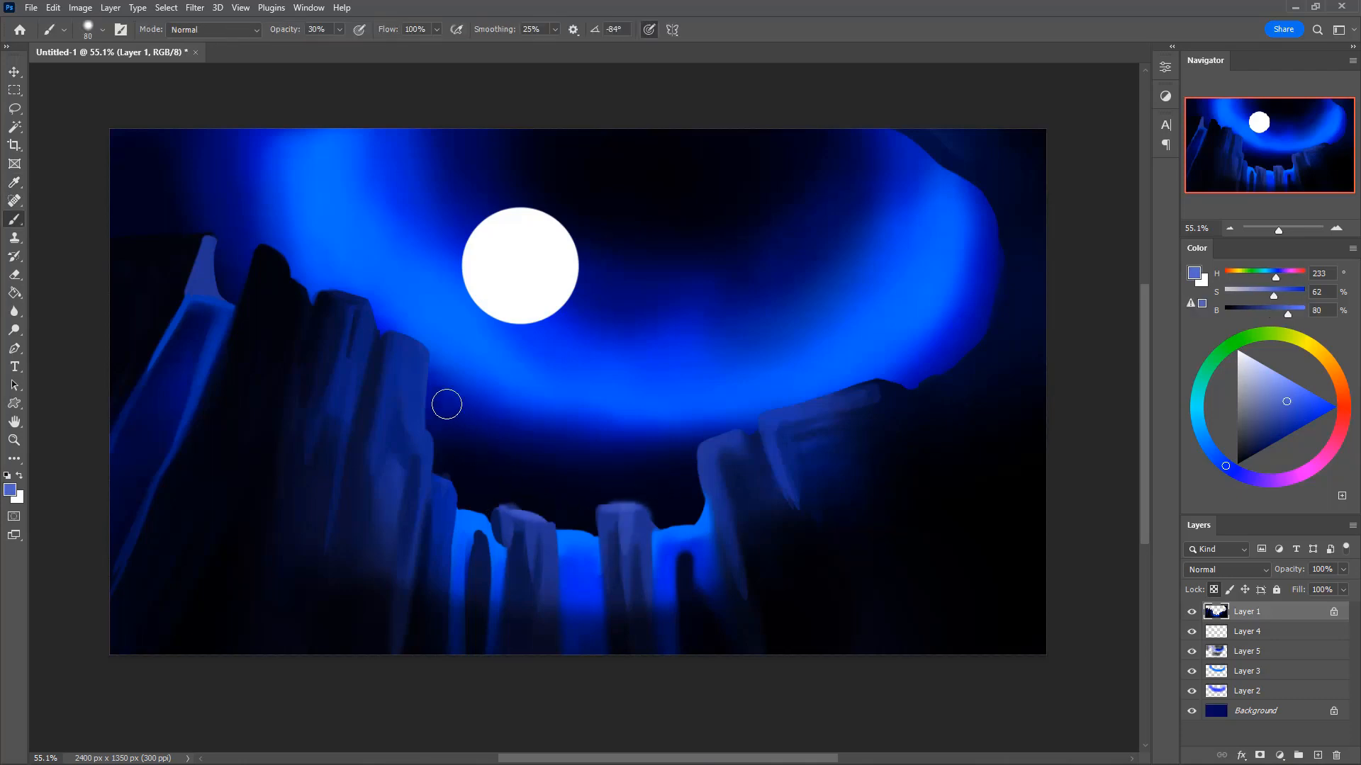
- Add light blue rims (H 233, S 62, B 80) to the tall left columns' moon-facing edges and the right cliff's ledges
drag(424, 343, 426, 412)
drag(411, 329, 432, 371)
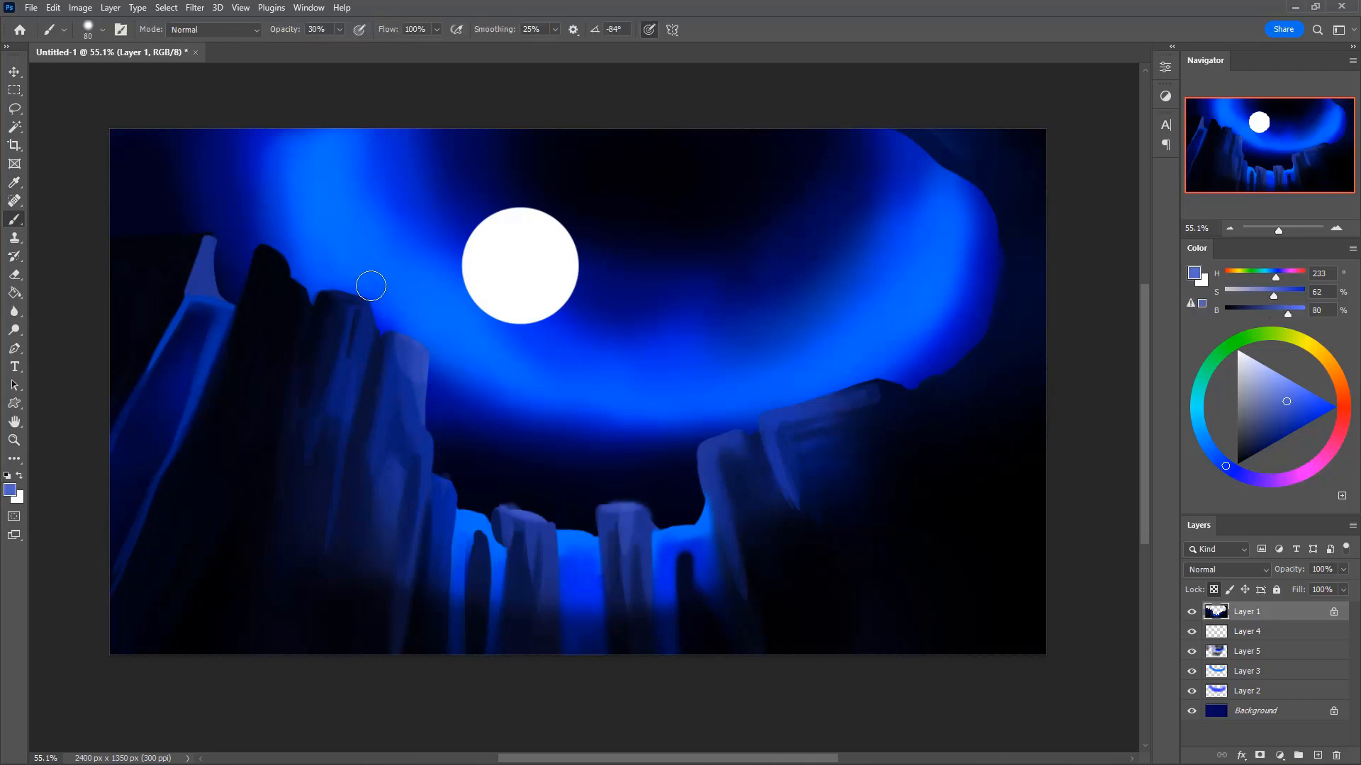
drag(378, 305, 375, 357)
mouse_move(698, 430)
mouse_down()
mouse_move(722, 550)
mouse_move(734, 417)
mouse_move(723, 551)
mouse_move(722, 521)
mouse_up()
drag(759, 416, 797, 395)
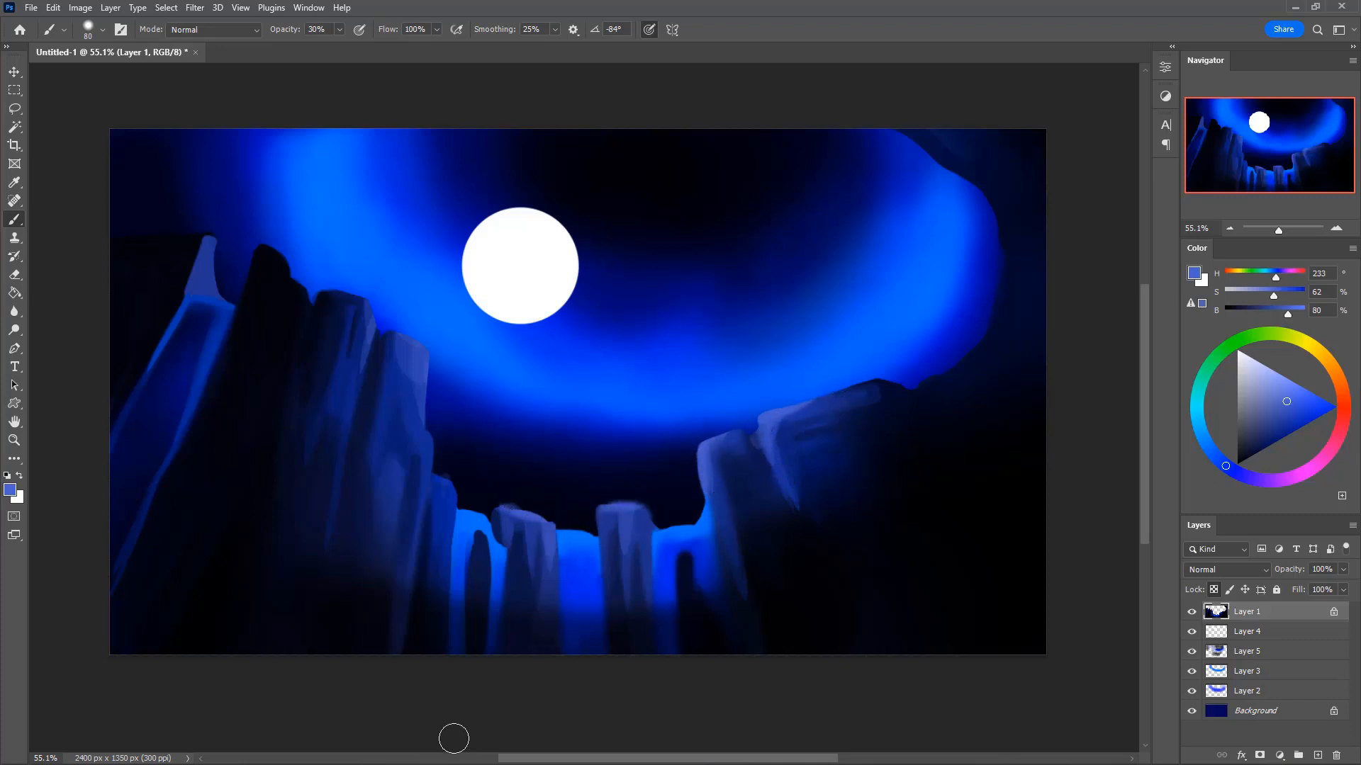
mouse_move(443, 413)
mouse_down()
mouse_move(422, 530)
mouse_move(438, 473)
mouse_up()
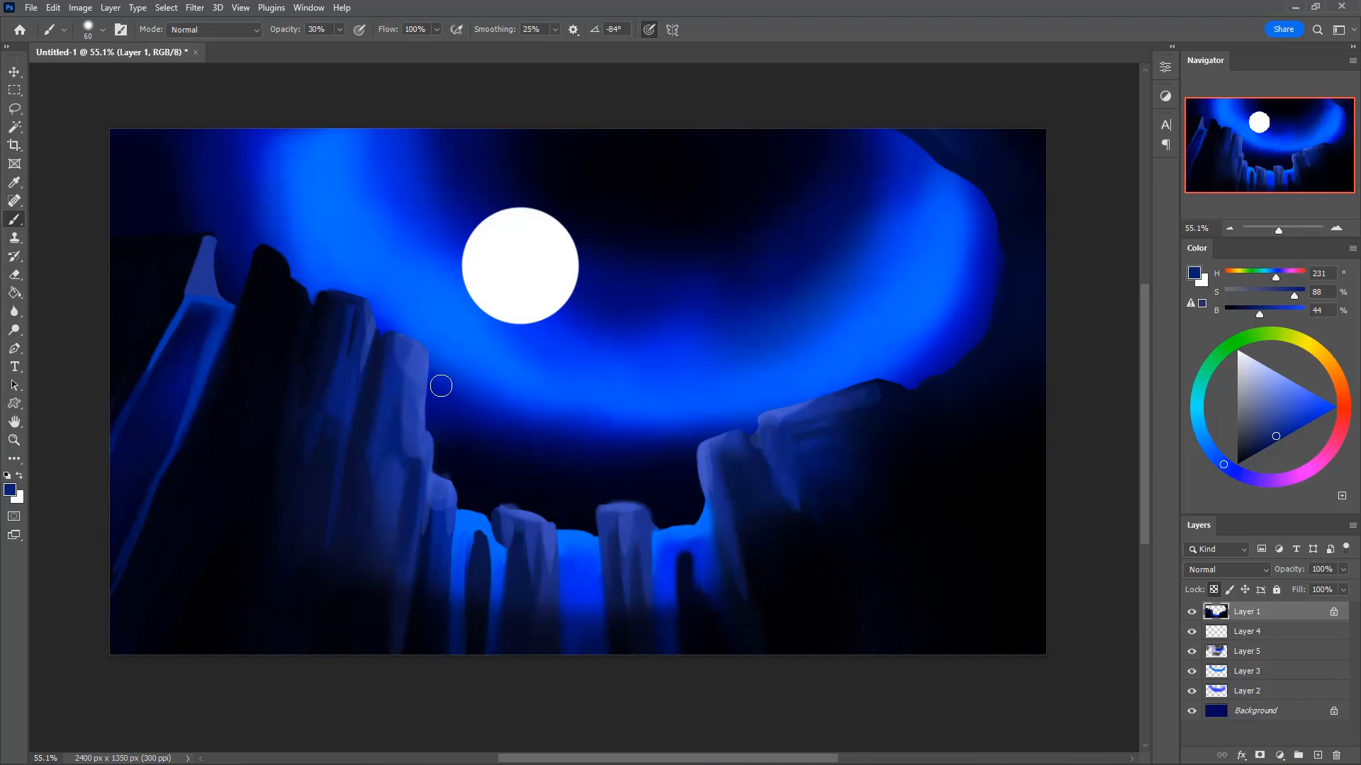
- Unlock Layer 1's transparent pixels and reshape the tall left columns, erasing the second one's top and widening the front one toward the moon
key(e)
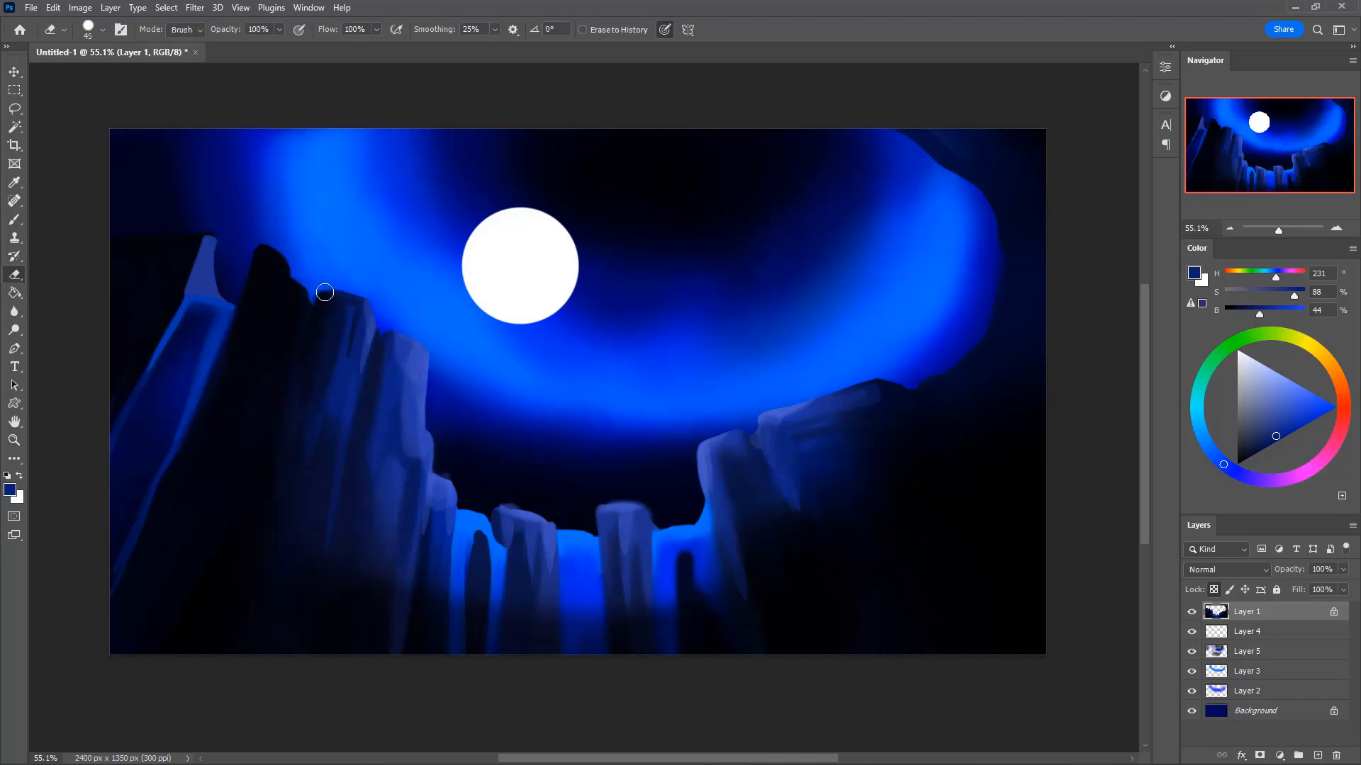
mouse_move(322, 293)
mouse_down()
mouse_move(377, 324)
mouse_move(328, 287)
mouse_up()
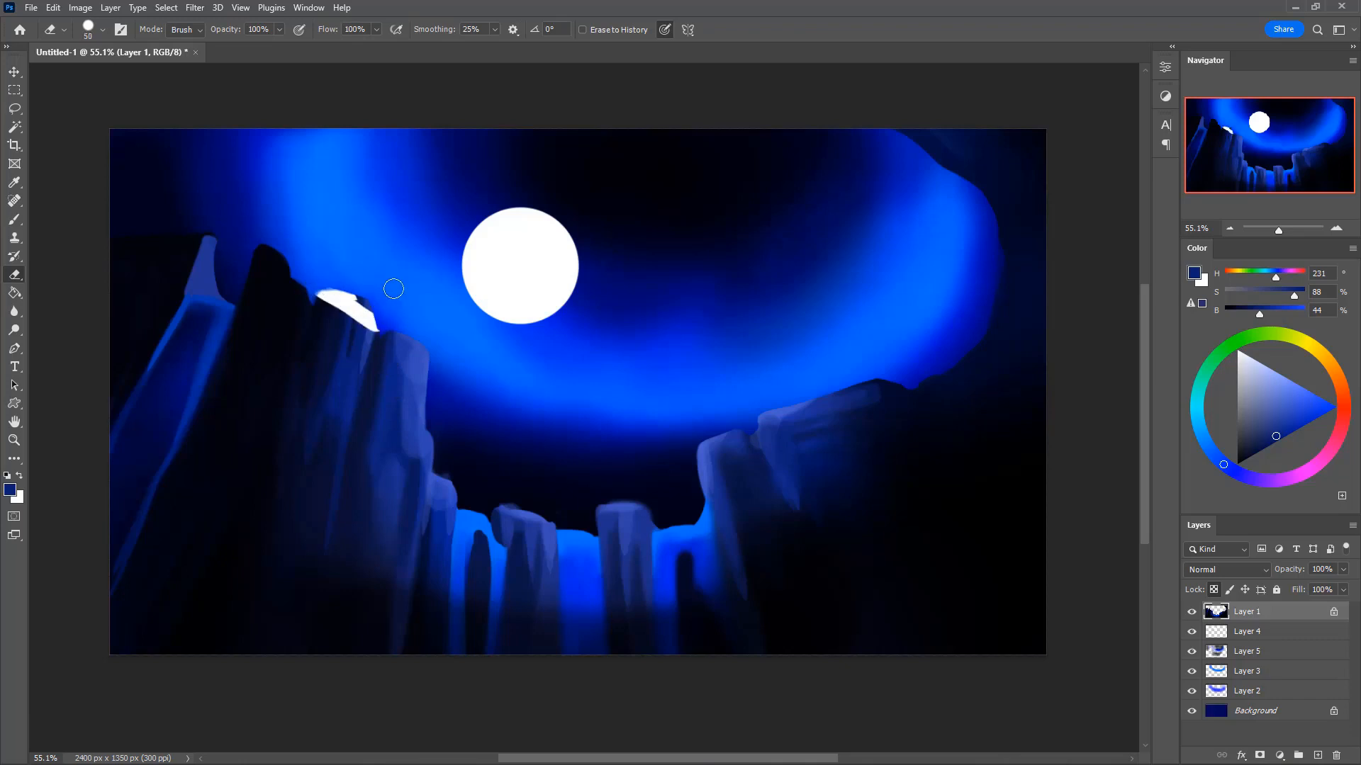
key(ctrl+z)
click(1214, 591)
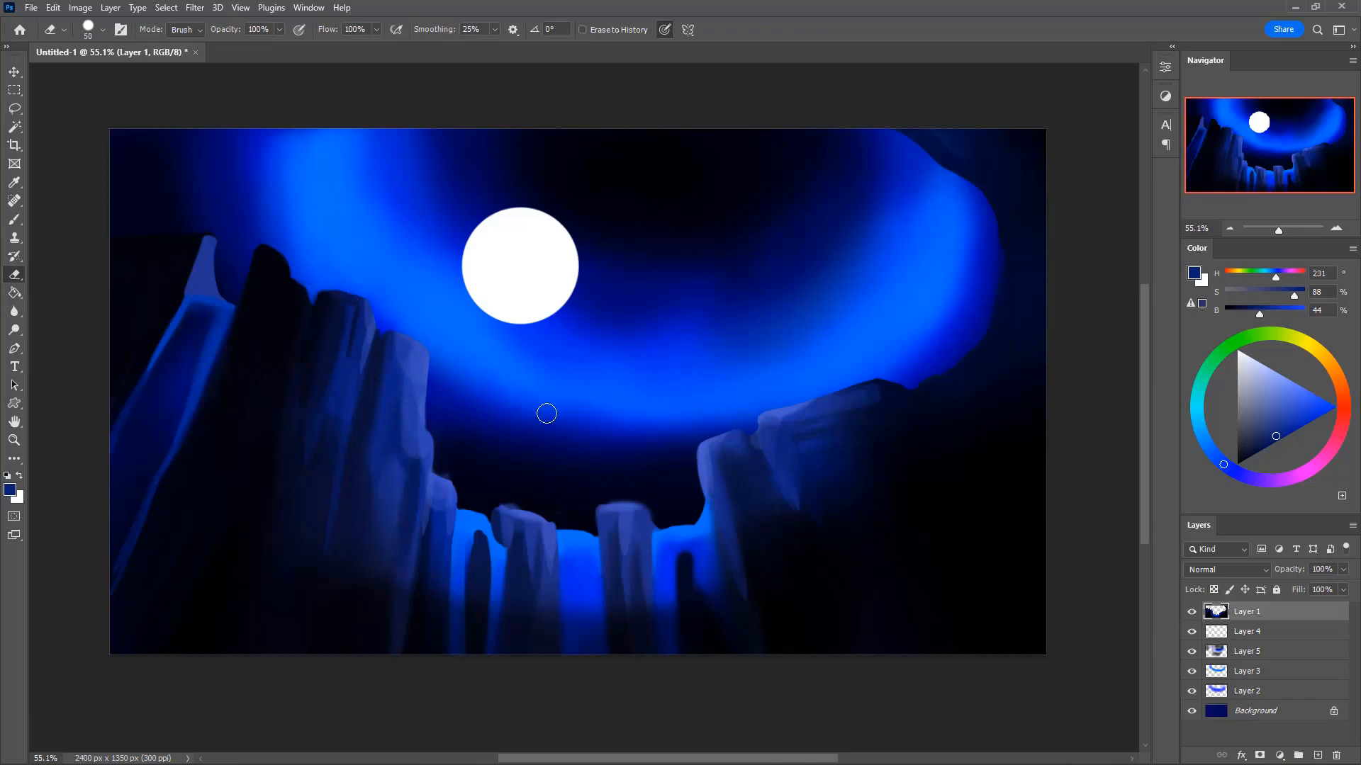
mouse_move(323, 288)
mouse_down()
mouse_move(443, 343)
mouse_move(424, 347)
mouse_move(369, 305)
mouse_move(345, 308)
mouse_move(442, 342)
mouse_up()
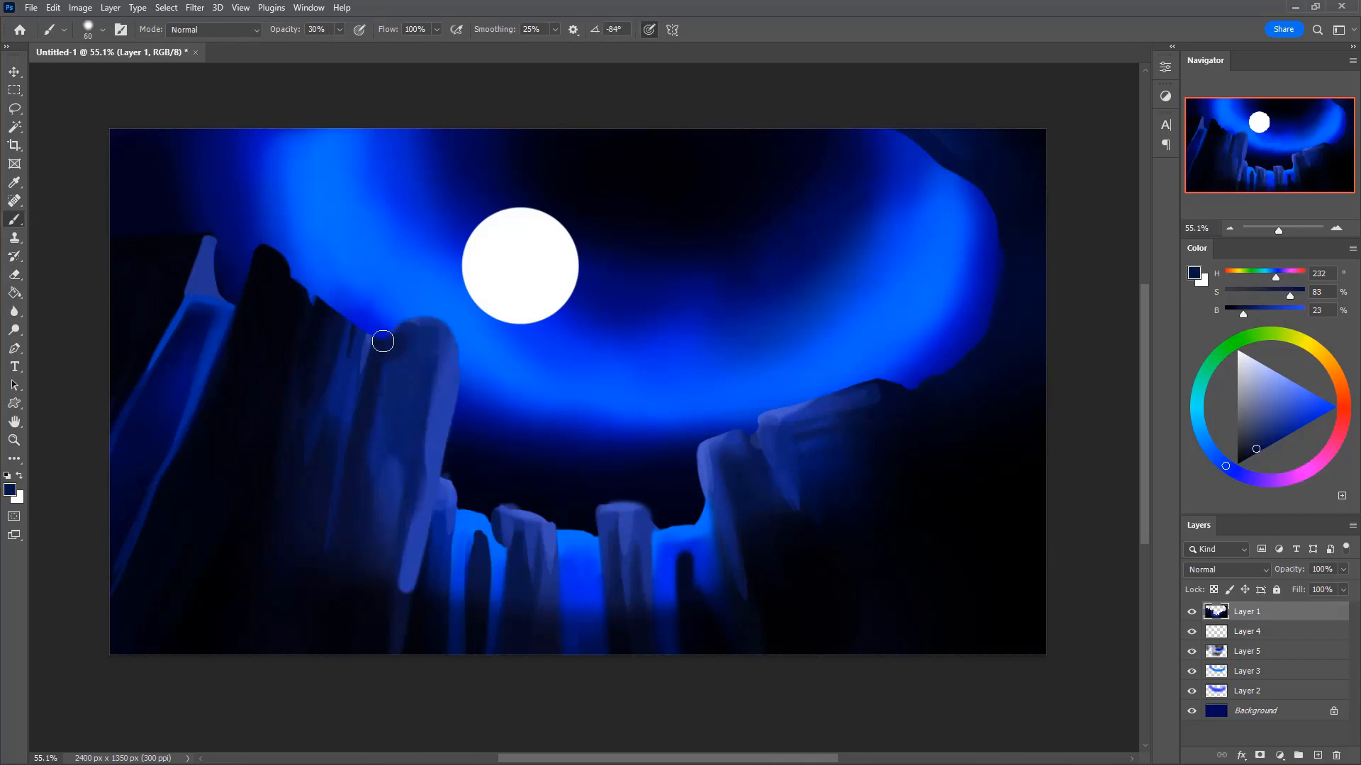
- Paint a taller peak on the second left column with sampled near-black (H 233, S 86, B 8), 60 px, ending at full opacity
alt+click(348, 324)
alt+click(340, 320)
drag(341, 292, 331, 360)
key(3)
mouse_move(340, 279)
mouse_down()
mouse_move(319, 402)
mouse_move(370, 283)
mouse_move(344, 282)
mouse_move(305, 388)
mouse_up()
key(0)
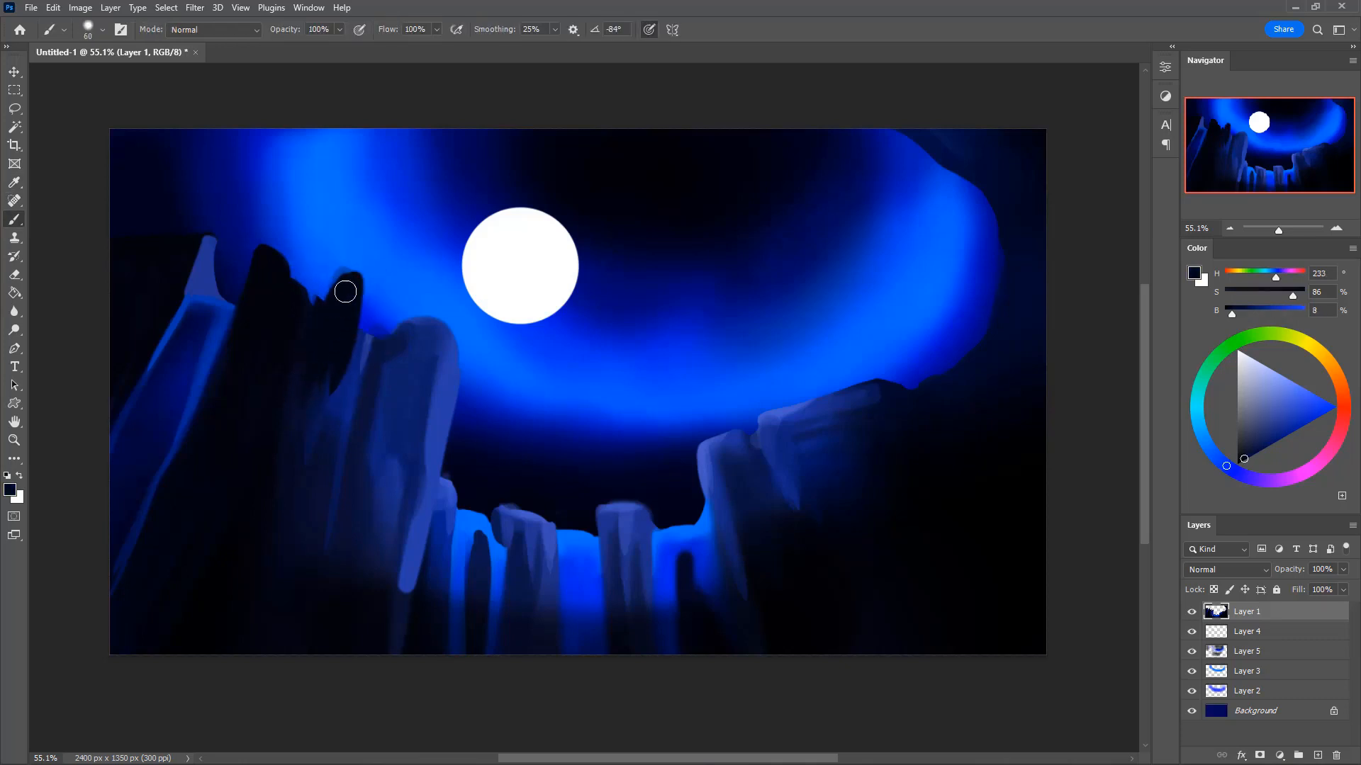
drag(352, 282, 338, 401)
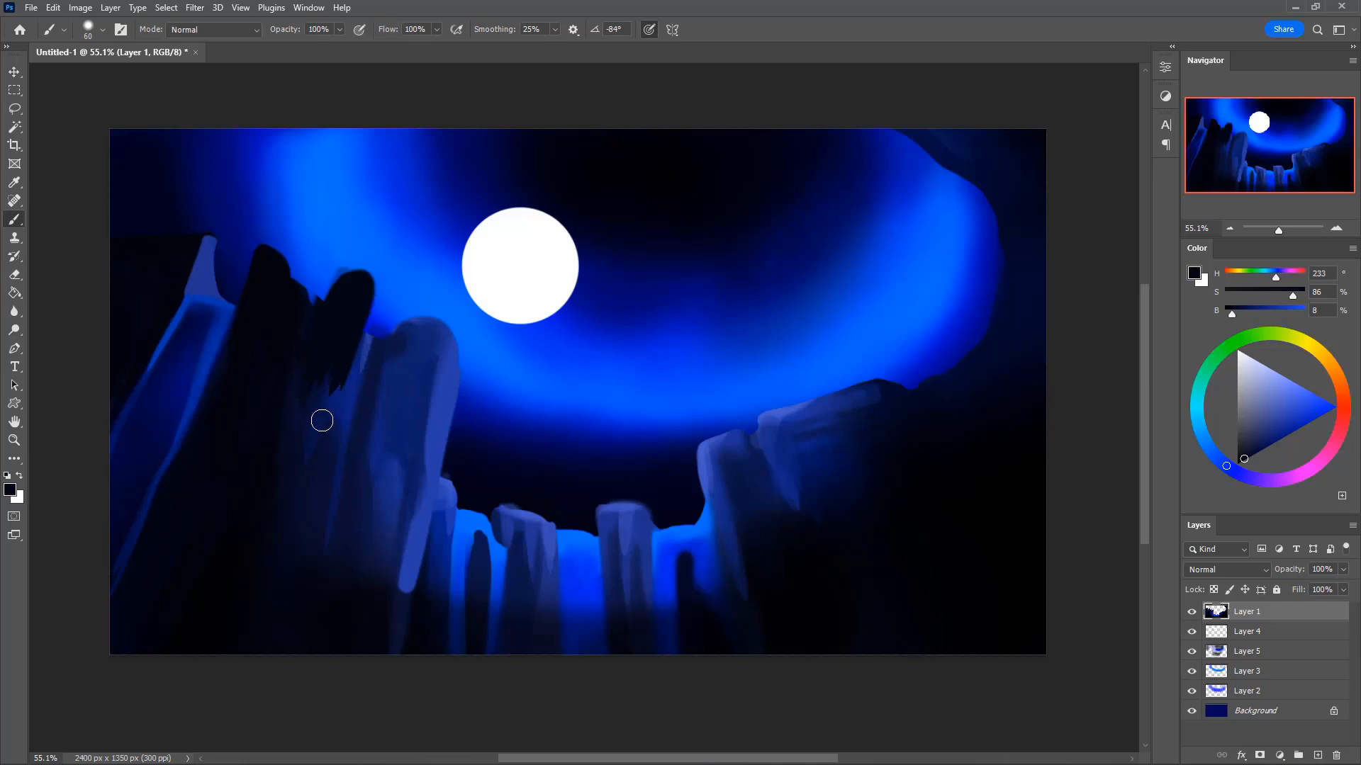
drag(363, 345, 355, 394)
drag(361, 284, 365, 401)
- Narrow the front column into a spire with the Eraser and carry its flat blue face down to the canvas's bottom edge
key(e)
mouse_move(429, 333)
mouse_down()
mouse_move(405, 319)
mouse_move(424, 654)
mouse_up()
key(b)
alt+click(440, 428)
key(e)
mouse_move(405, 361)
mouse_down()
mouse_move(394, 379)
mouse_move(401, 292)
mouse_up()
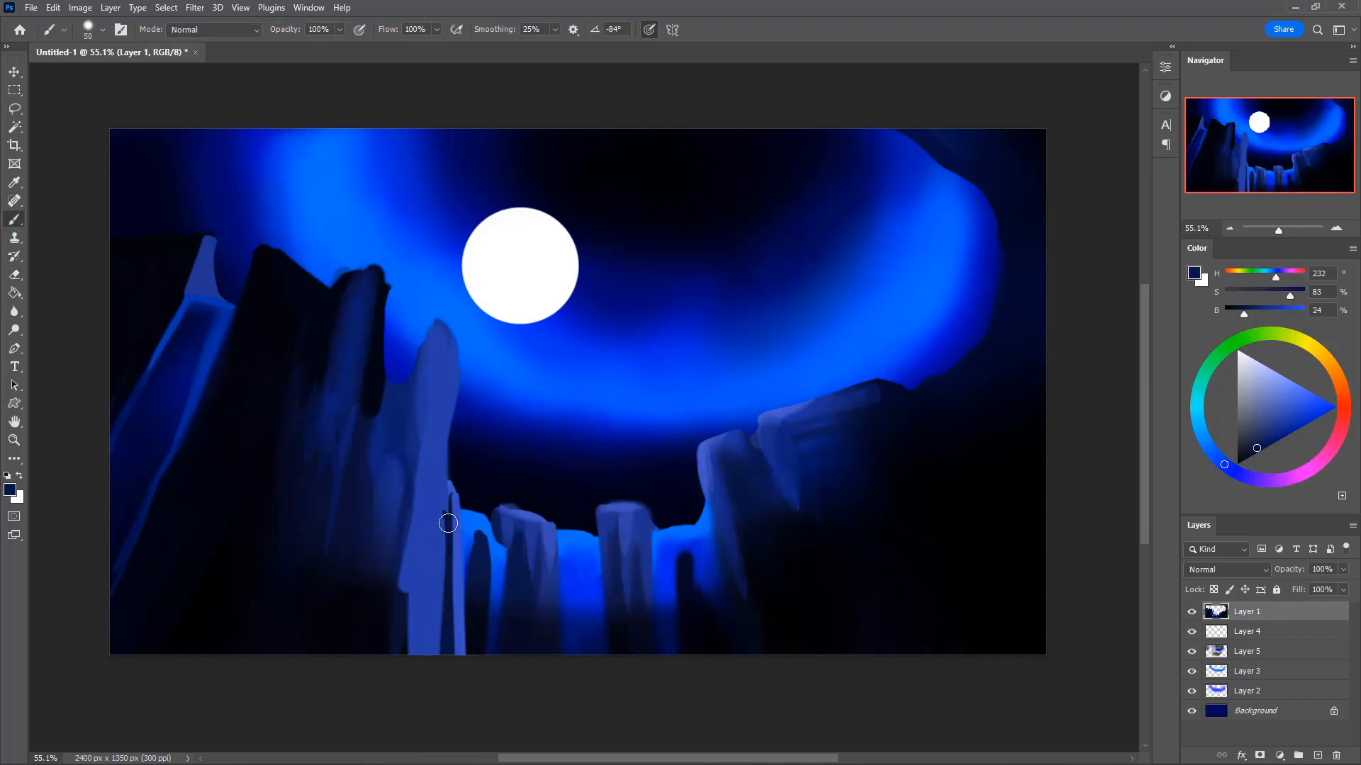
- Shade the thin column beside the spire with H 232, S 83, B 24, 50 px at 30%, and trim its outer top with the Eraser
mouse_move(449, 494)
mouse_down()
mouse_move(441, 595)
mouse_move(449, 494)
mouse_up()
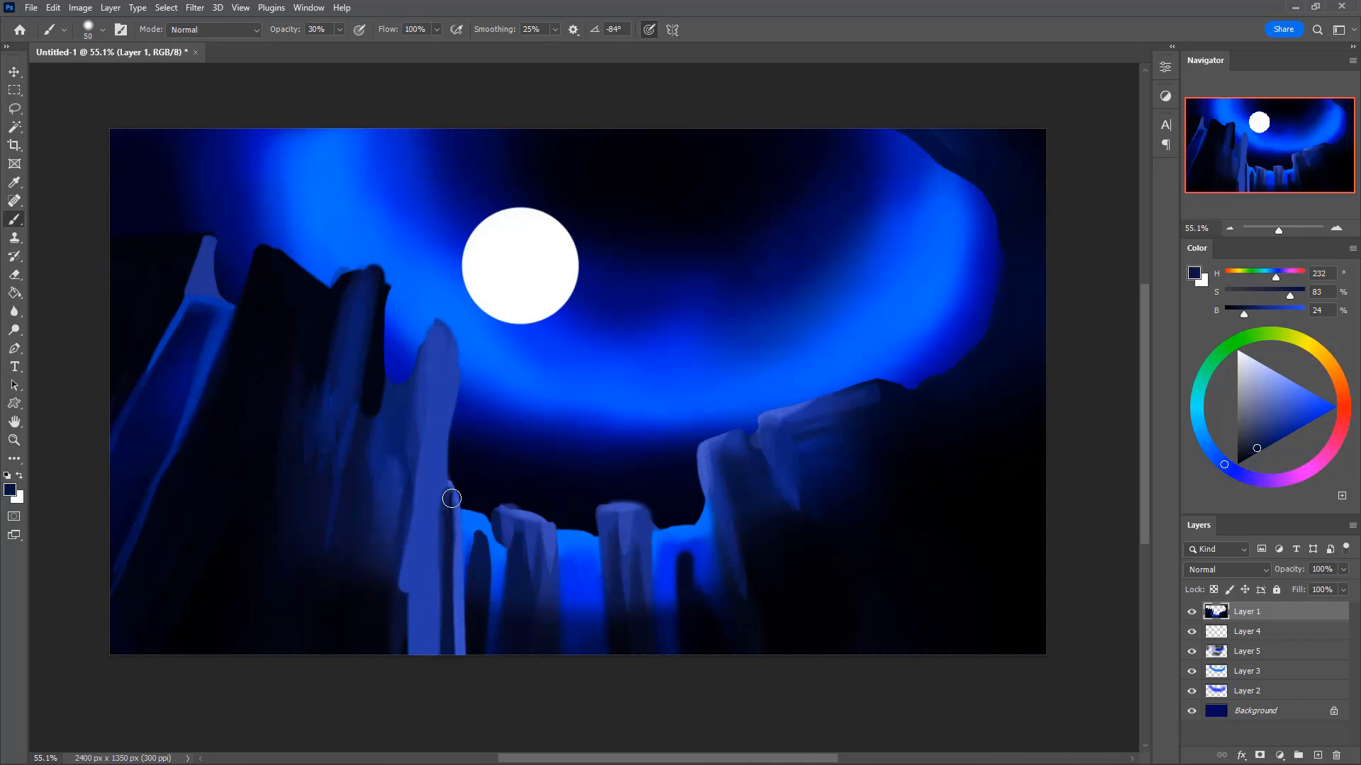
key(e)
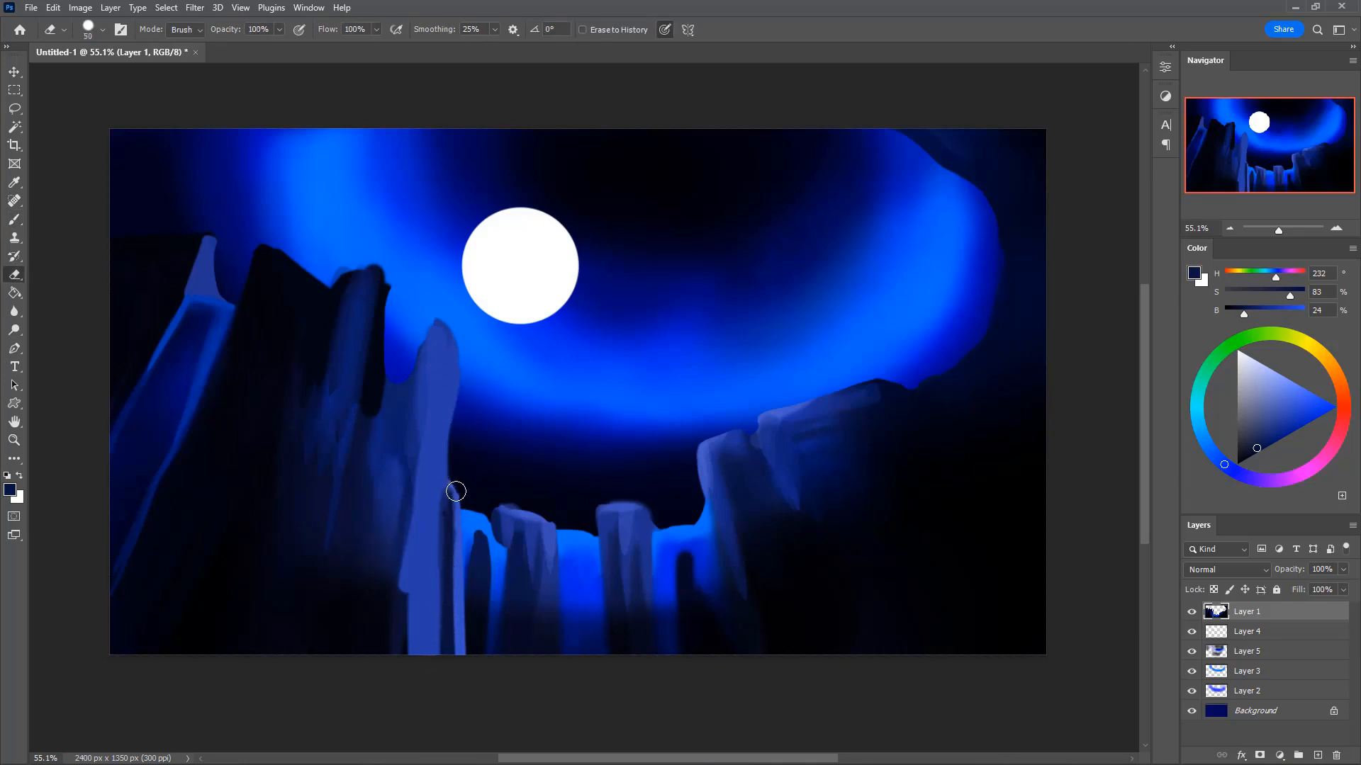
drag(463, 496, 454, 452)
- Fill the notch behind the spire with near-black (H 233, S 86, B 8) and darken the spire's top with H 230, S 88, B 33
key(b)
alt+click(389, 384)
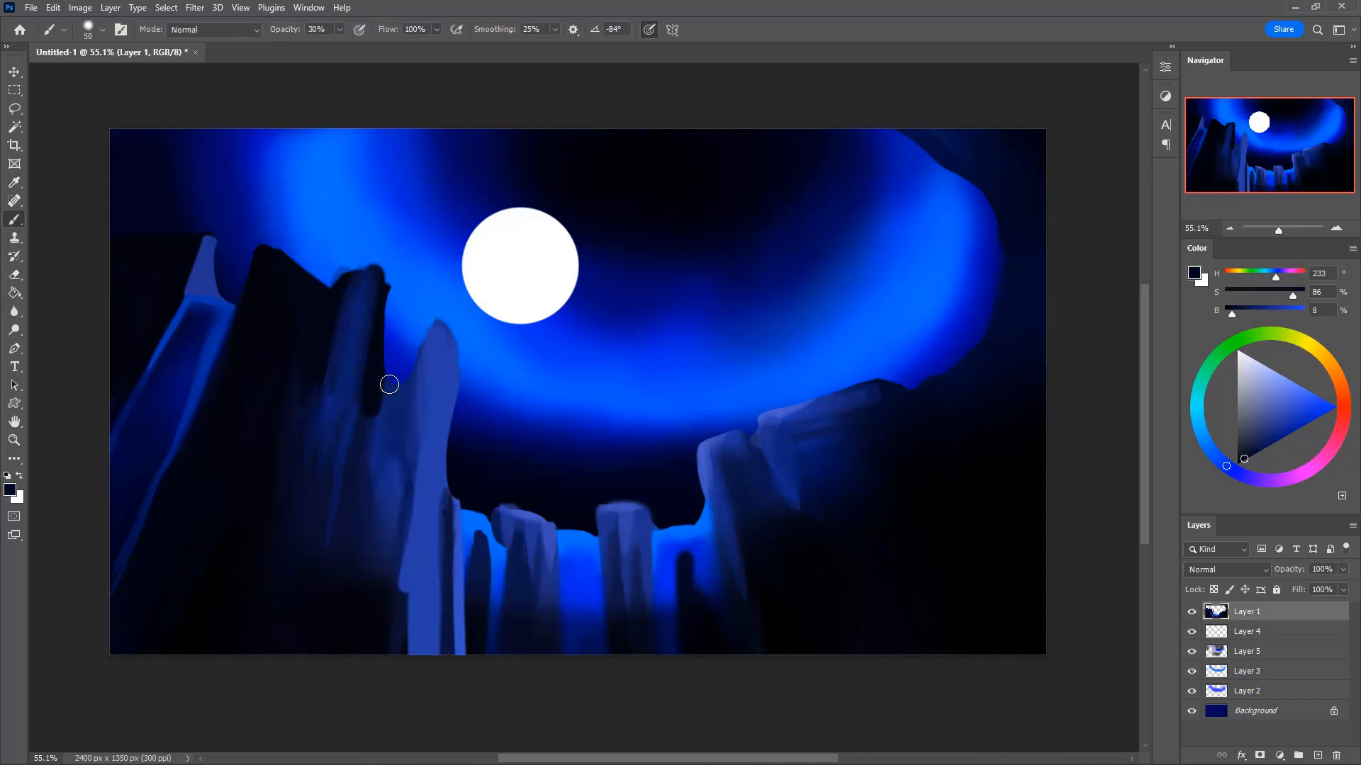
mouse_move(398, 344)
mouse_down()
mouse_move(395, 480)
mouse_move(414, 371)
mouse_move(406, 479)
mouse_up()
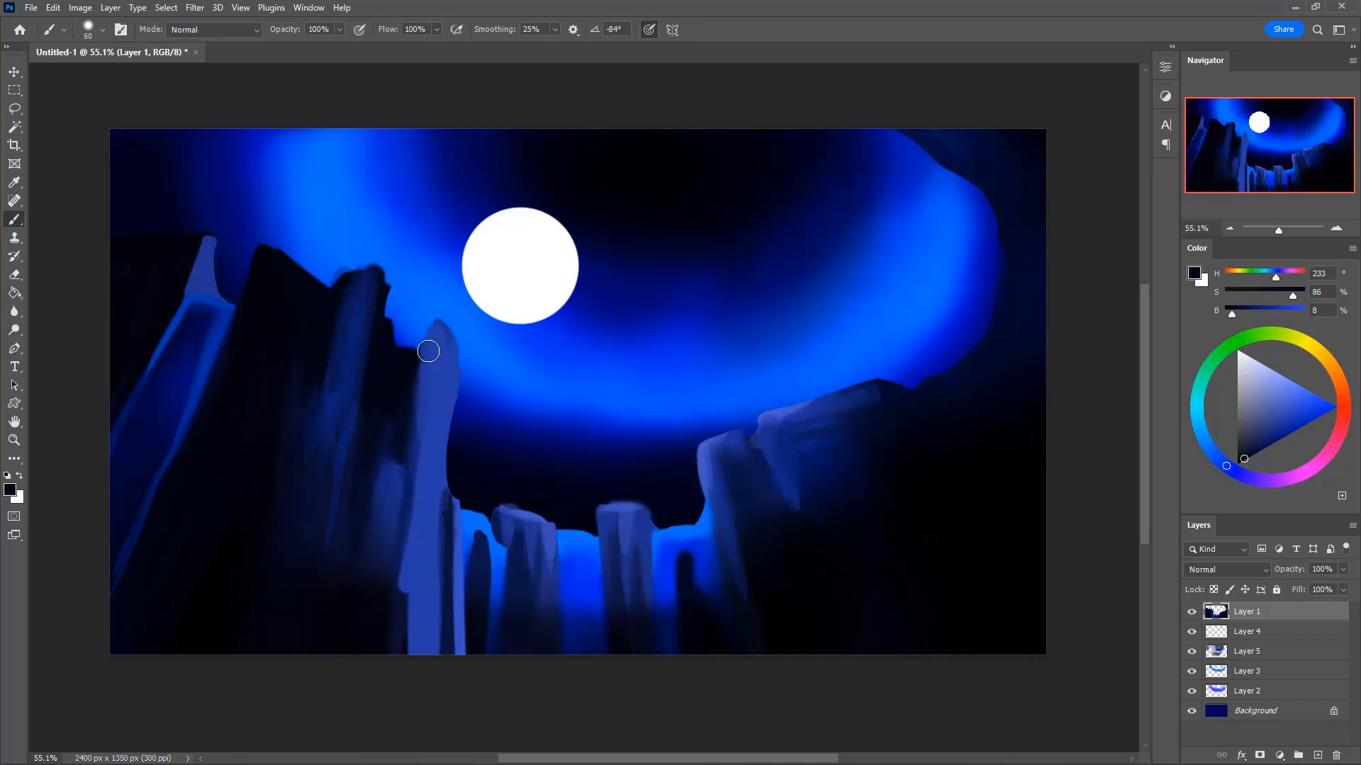
alt+click(380, 295)
drag(423, 315, 418, 404)
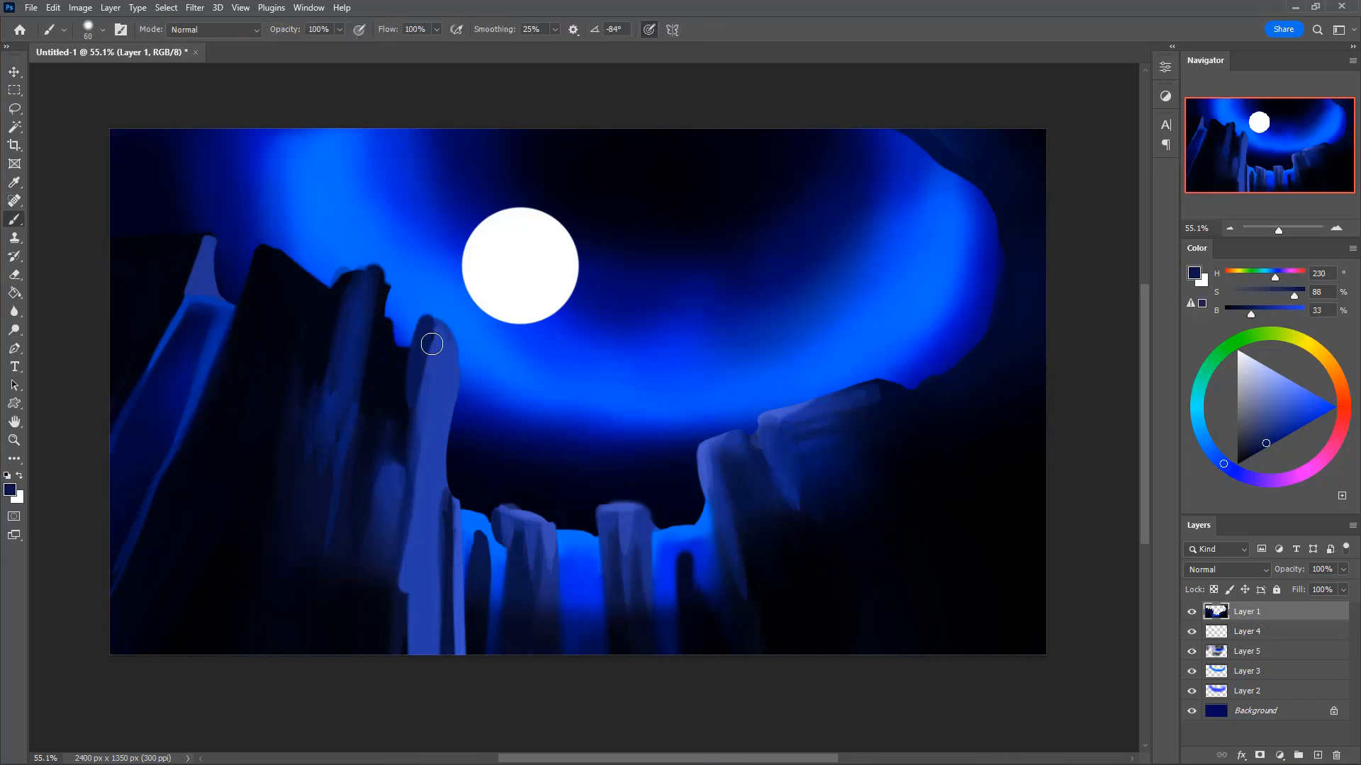
key(3)
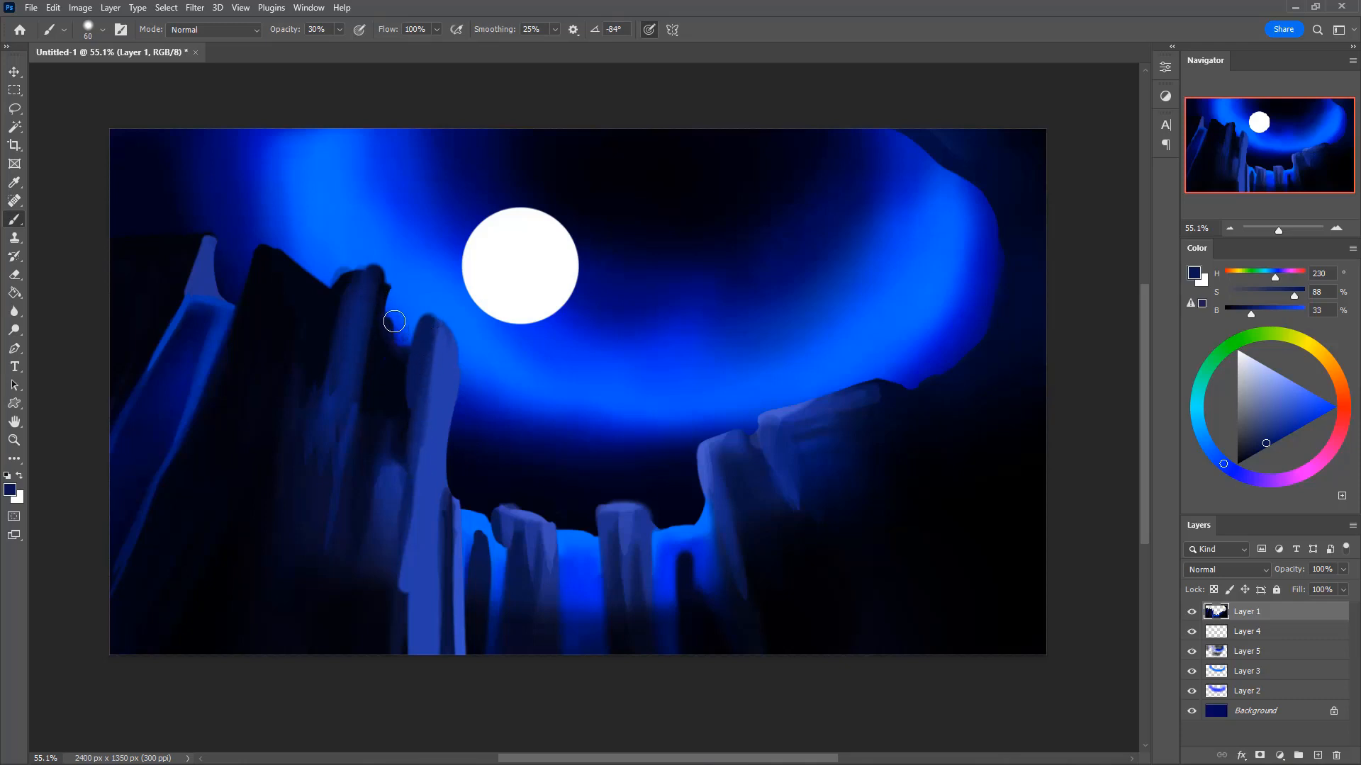
- Join the tall left columns' tops into one sloping ridge with near-black (H 233, S 86, B 8), 50 px at full opacity
key(0)
key([)
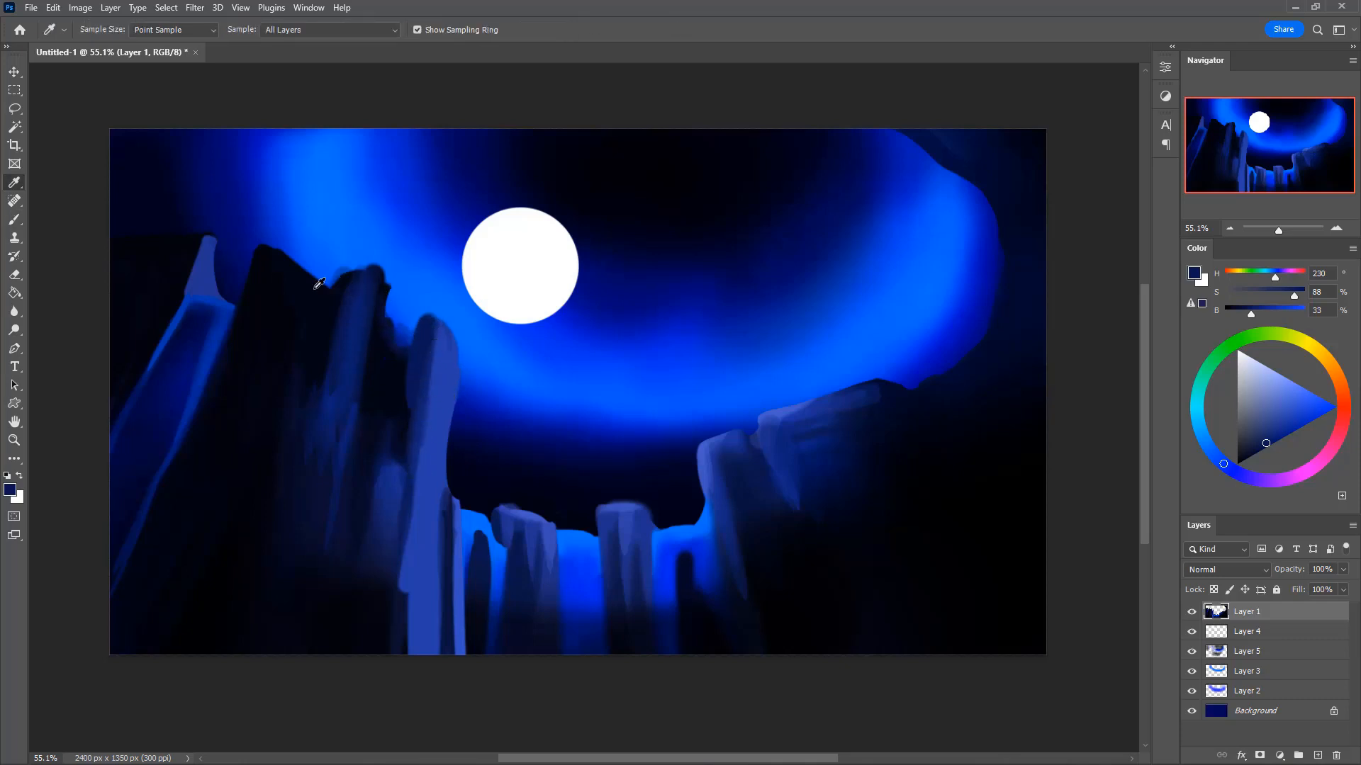
alt+click(323, 282)
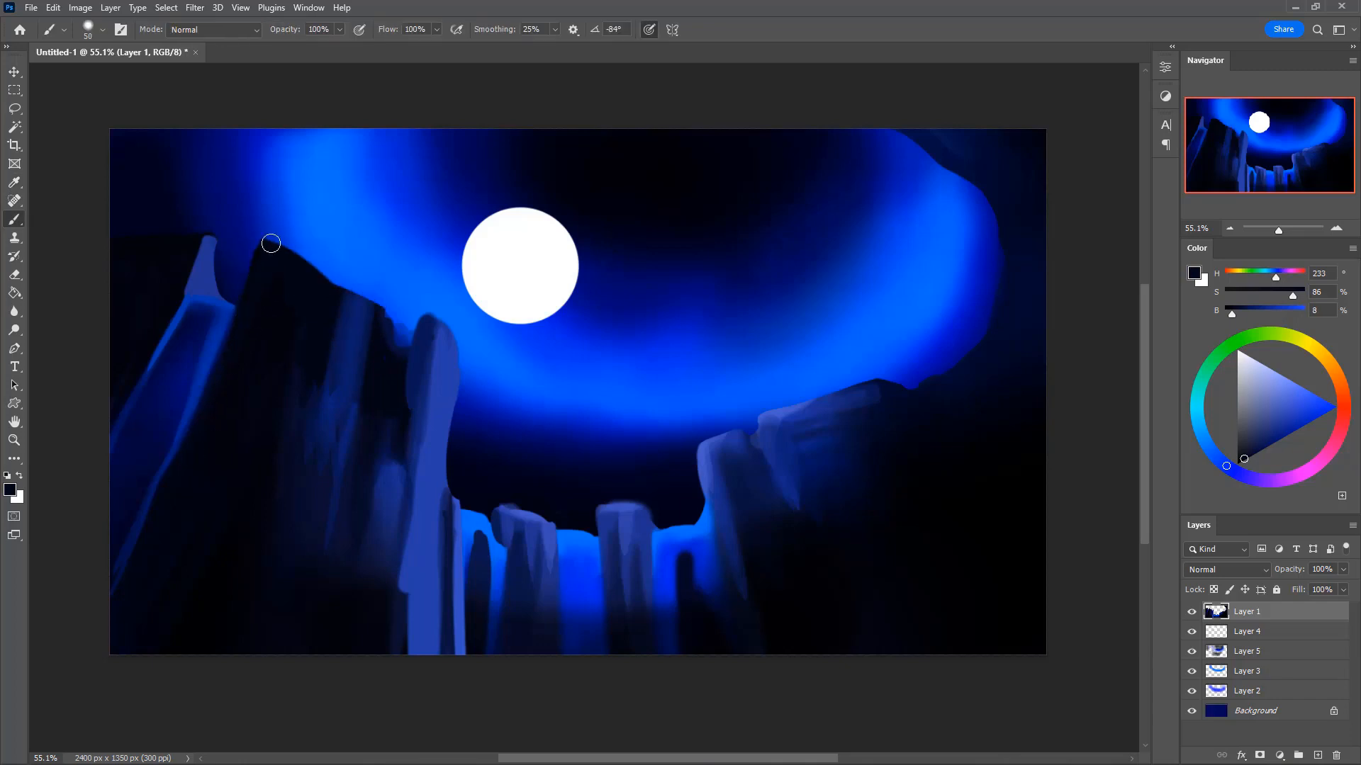
alt+click(292, 326)
alt+click(334, 292)
- Lower the front spire and cut a step between it and the neighbouring column with the 50 px Eraser
key(e)
mouse_move(416, 361)
mouse_down()
mouse_move(418, 328)
mouse_move(406, 324)
mouse_move(479, 360)
mouse_move(439, 353)
mouse_move(496, 423)
mouse_move(448, 433)
mouse_move(409, 348)
mouse_move(423, 353)
mouse_move(415, 326)
mouse_move(401, 347)
mouse_move(402, 288)
mouse_move(393, 366)
mouse_move(409, 299)
mouse_up()
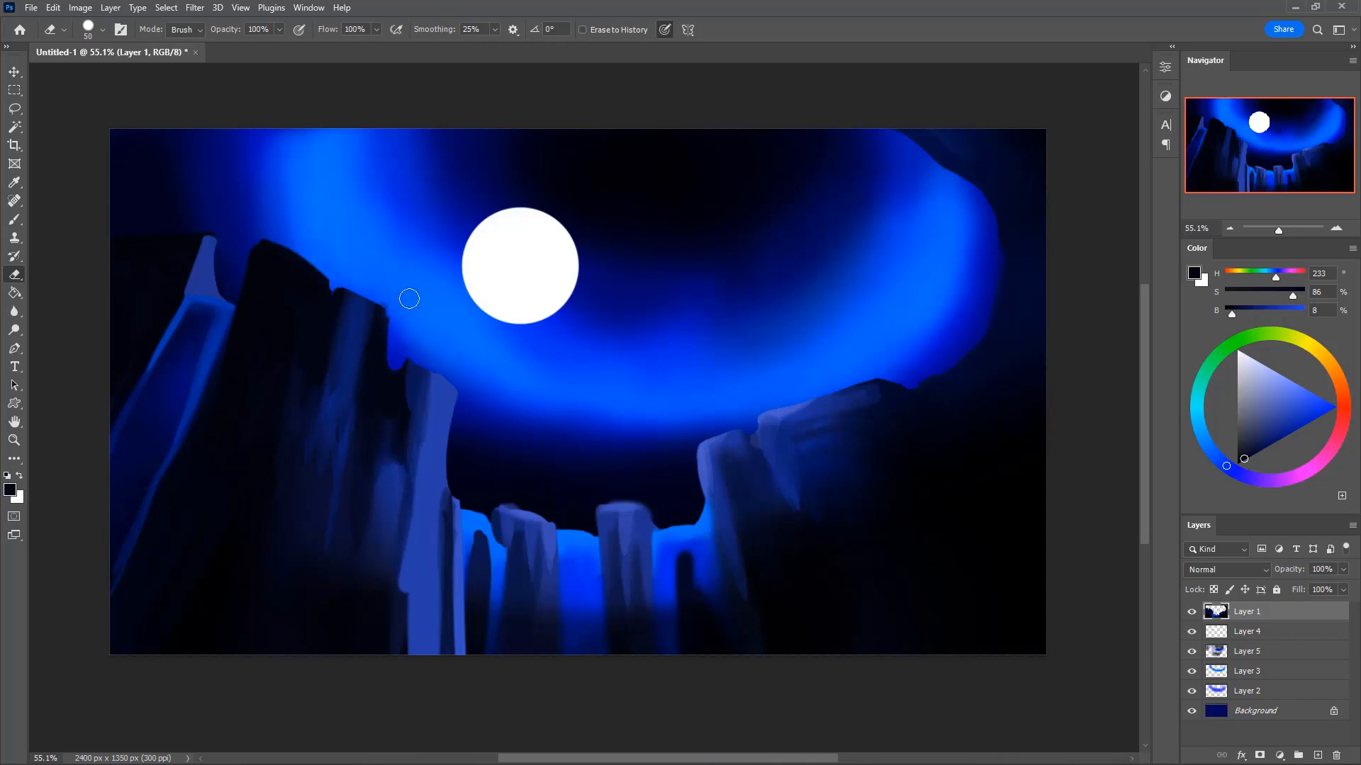
drag(389, 354, 391, 297)
mouse_move(482, 416)
mouse_down()
mouse_move(438, 370)
mouse_move(477, 468)
mouse_move(418, 369)
mouse_move(455, 430)
mouse_up()
- Shade the lowered spire's tip and outer shoulder in sampled dark blue (H 230, S 88, B 33) at 30% opacity
key(b)
alt+click(427, 401)
drag(418, 367, 452, 430)
alt+click(412, 493)
key(])
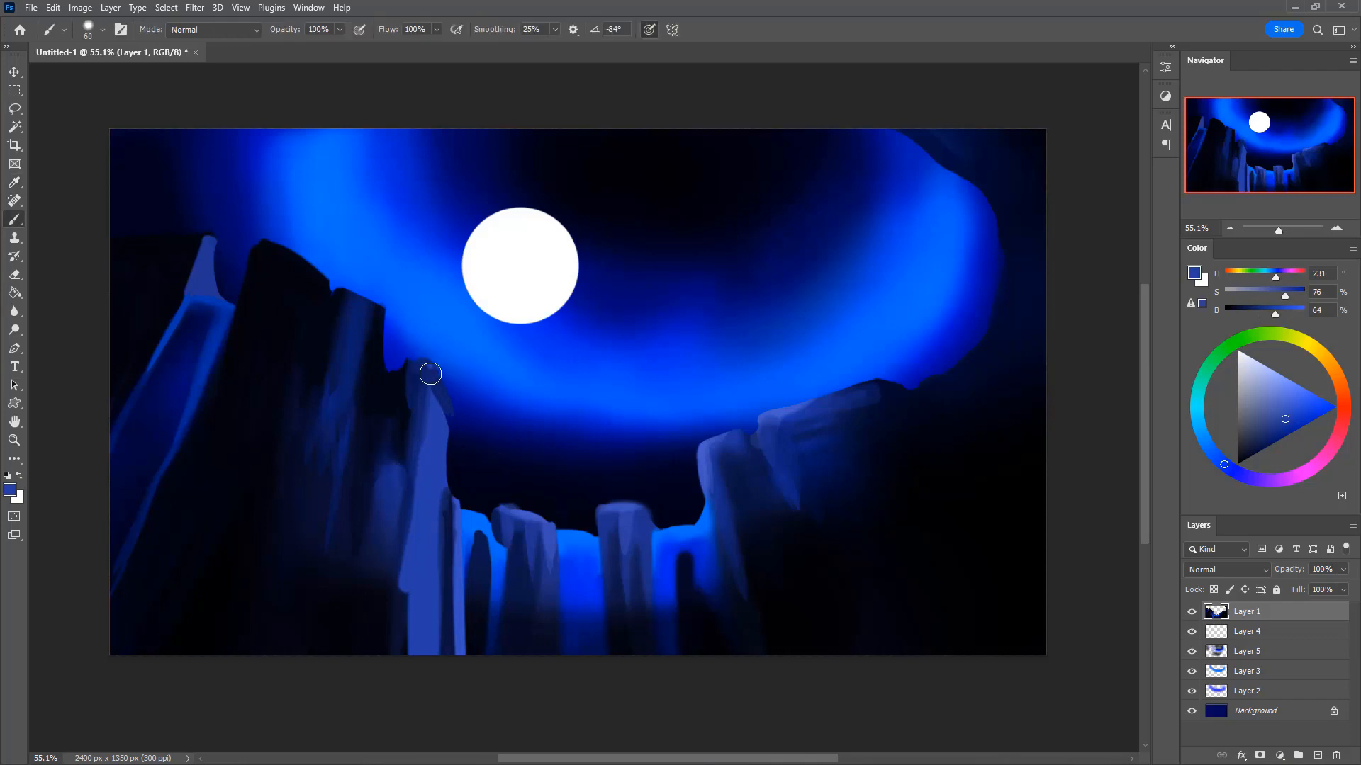
drag(428, 371, 430, 414)
key(ctrl+z)
alt+click(423, 377)
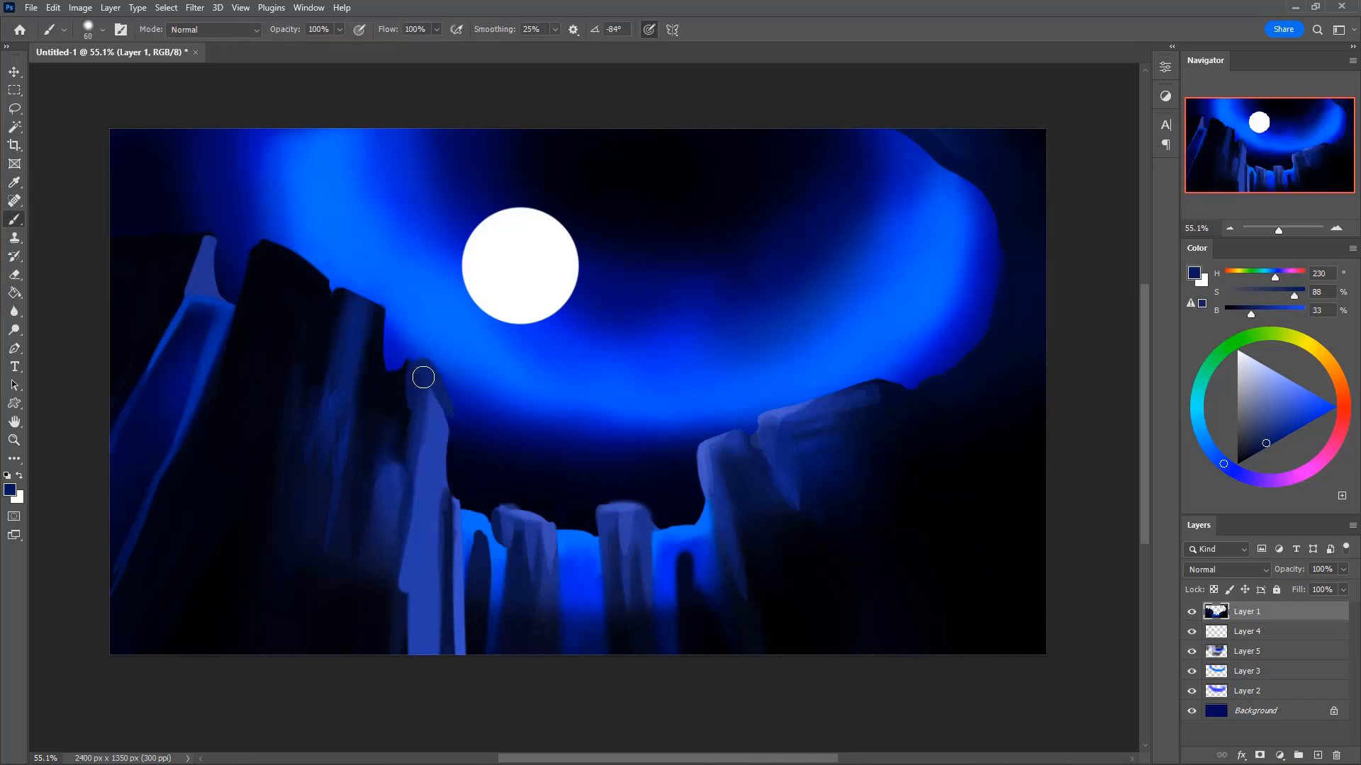
- Widen and deepen the gap between the second column and the front spire with the Eraser, and clean up the spire's inner shoulder
alt+click(392, 384)
key(e)
mouse_move(393, 362)
mouse_down()
mouse_move(394, 316)
mouse_move(382, 384)
mouse_up()
mouse_move(388, 312)
mouse_down()
mouse_move(387, 371)
mouse_move(394, 315)
mouse_up()
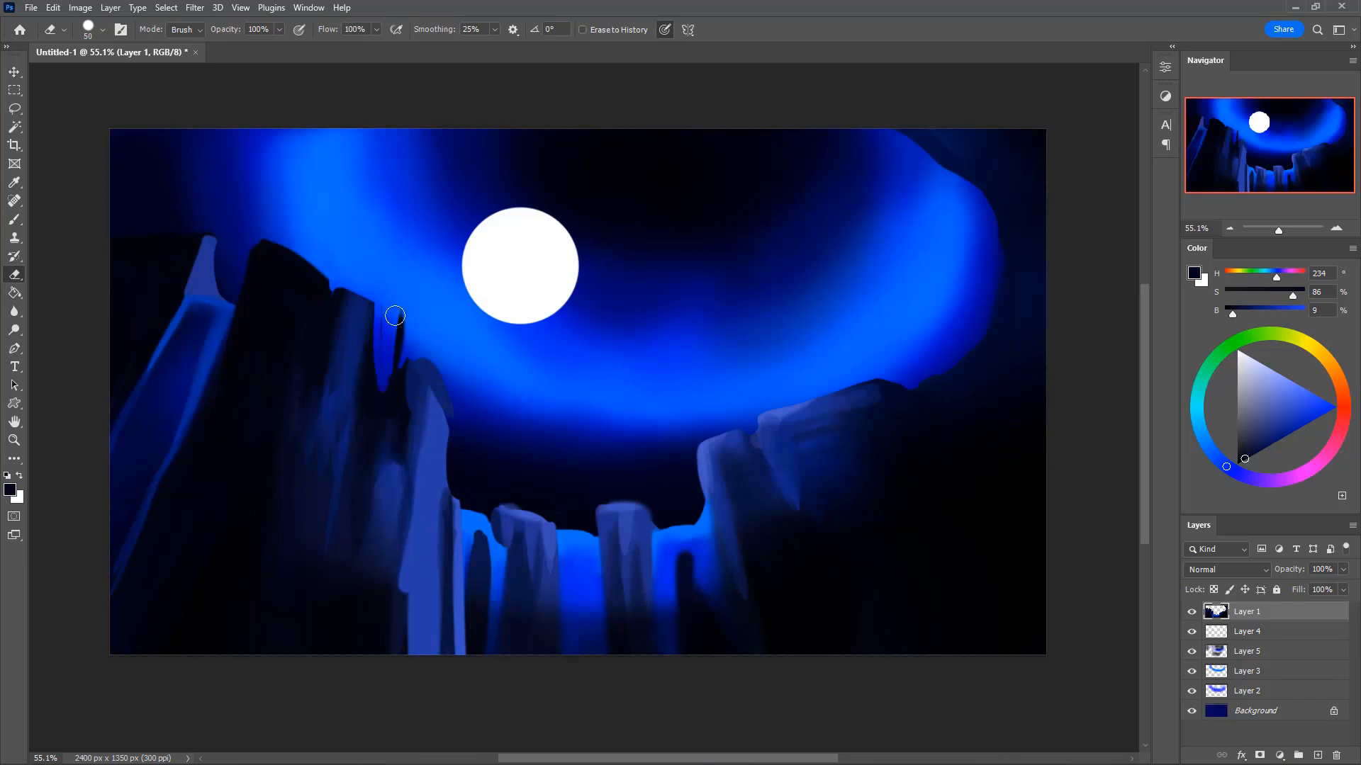
drag(386, 378, 400, 324)
key(b)
alt+click(389, 402)
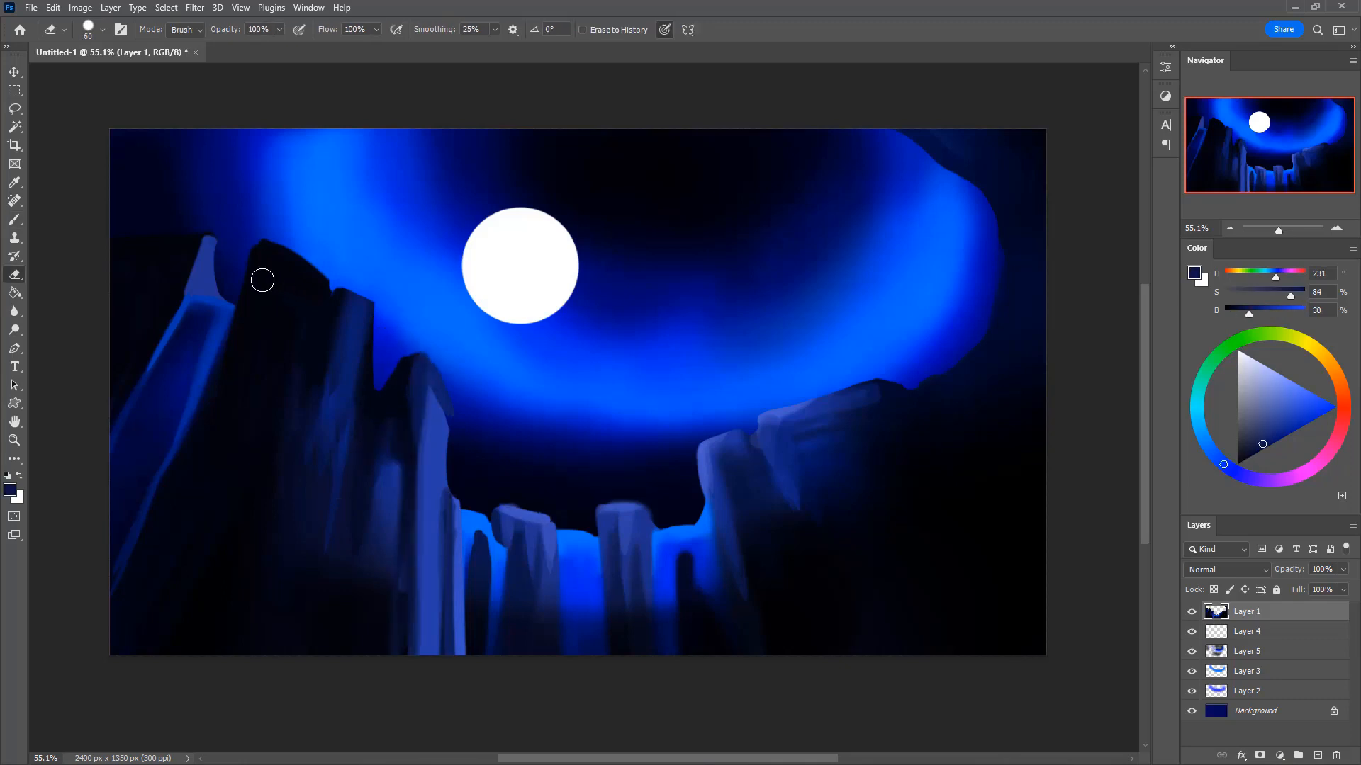
- Lower the tops of the tall left columns into a smooth slope with the 90 px Eraser
key(bracketright)
key(bracketright)
key(bracketright)
mouse_move(245, 263)
mouse_down()
mouse_move(335, 296)
mouse_move(270, 246)
mouse_up()
mouse_move(367, 313)
mouse_down()
mouse_move(211, 253)
mouse_move(89, 262)
mouse_move(301, 271)
mouse_up()
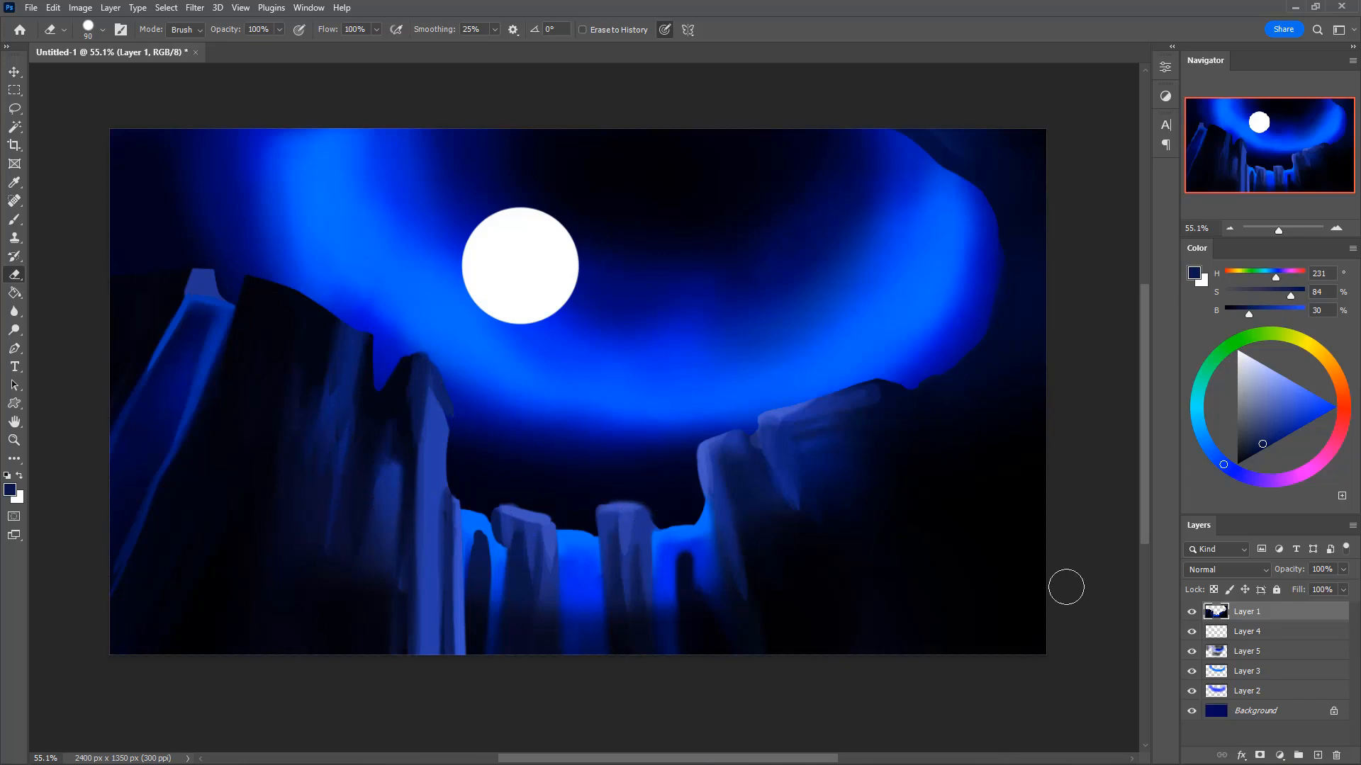
- Move Layer 1 up slightly and cover the exposed strip below the columns in sampled near-black (H 240, S 64, B 5), using a 300 px brush
click(20, 73)
drag(307, 540, 306, 498)
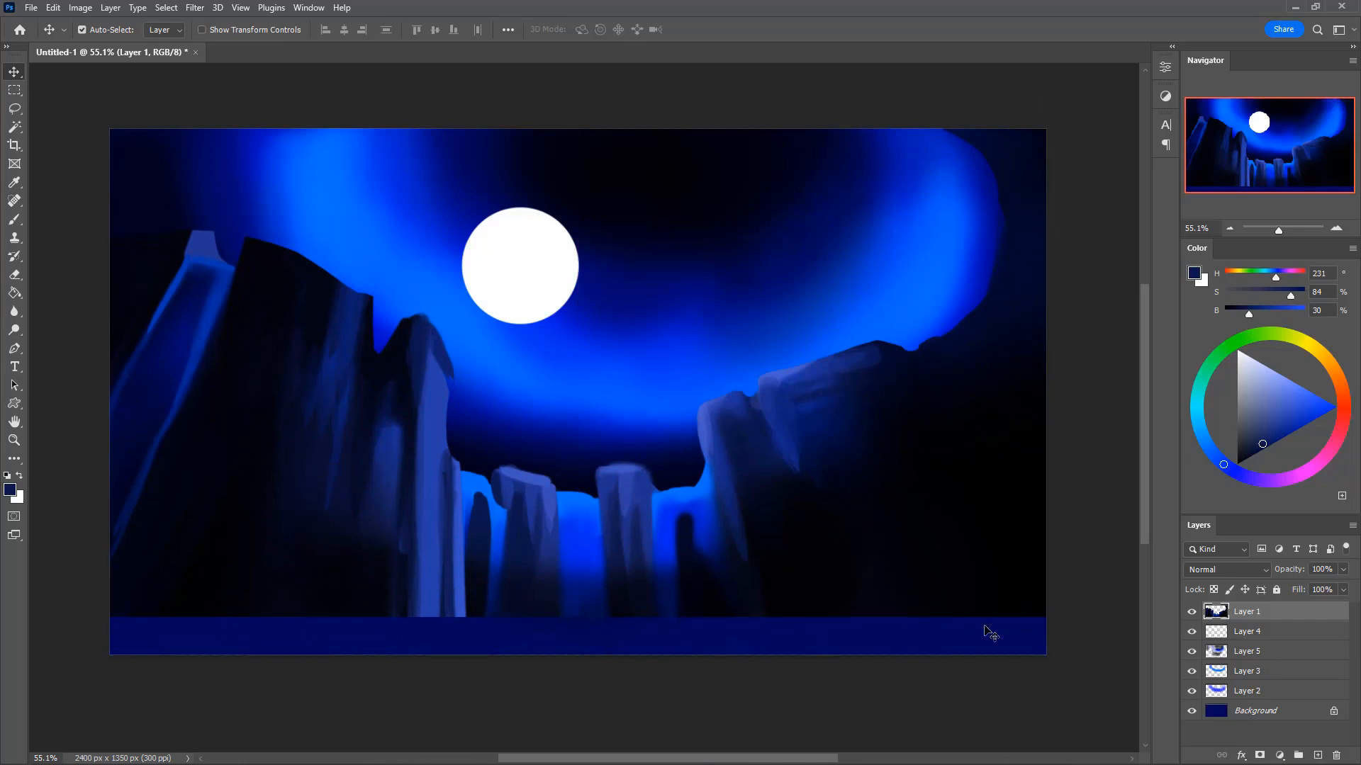
key(b)
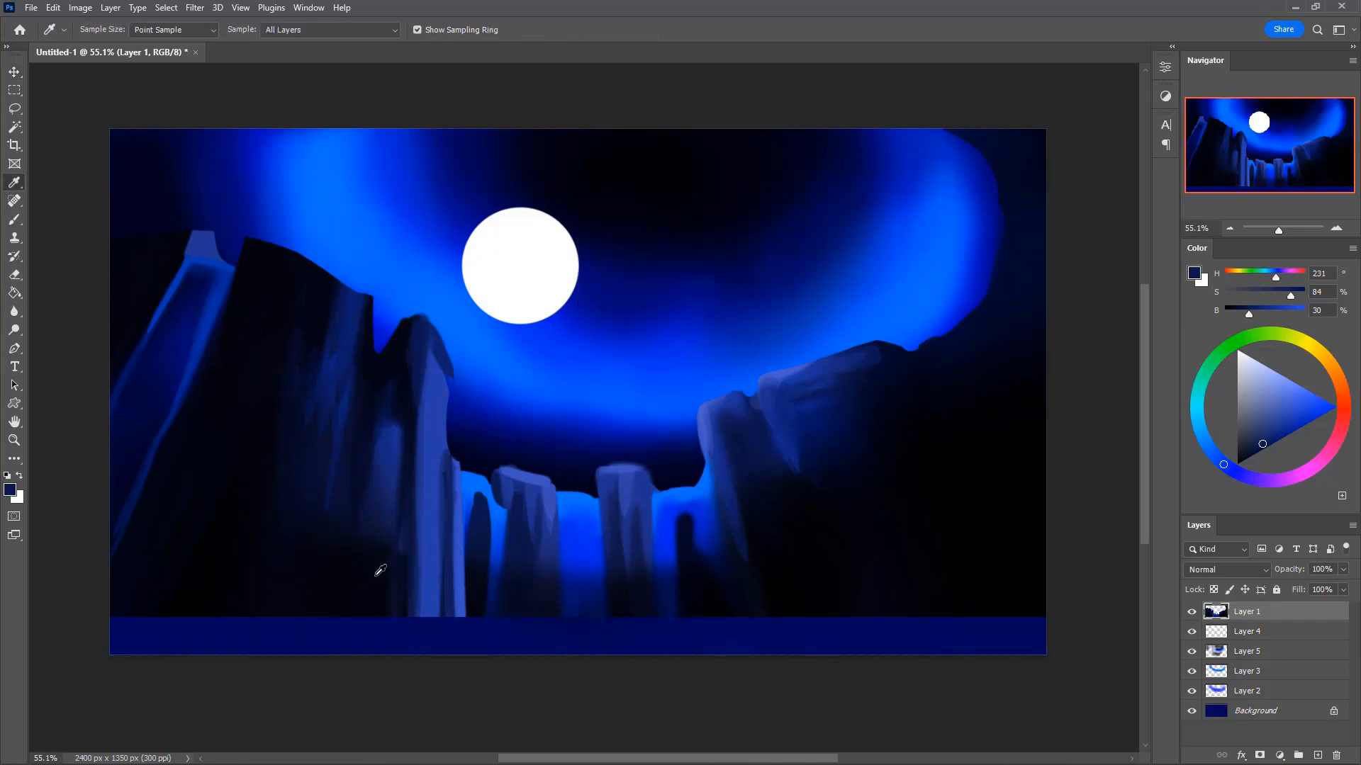
alt+click(375, 577)
key(i)
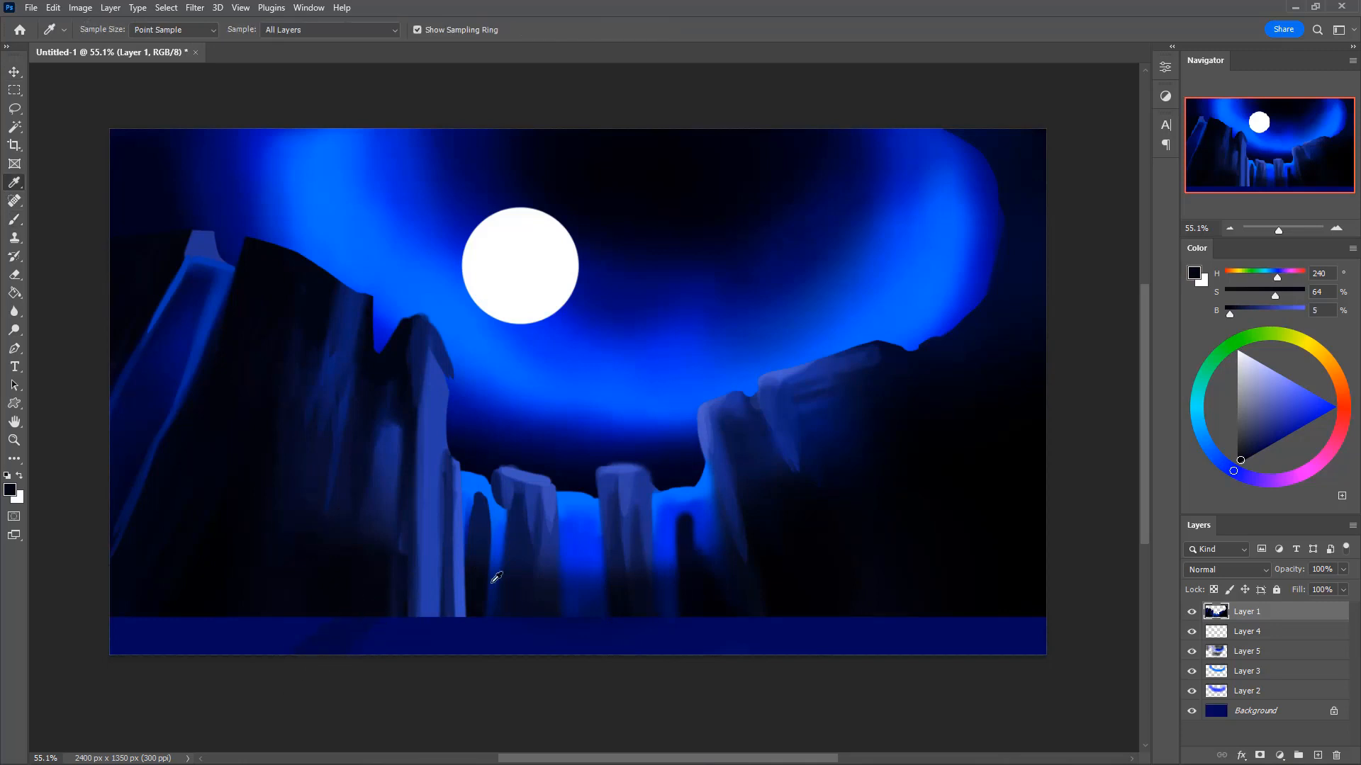
key(b)
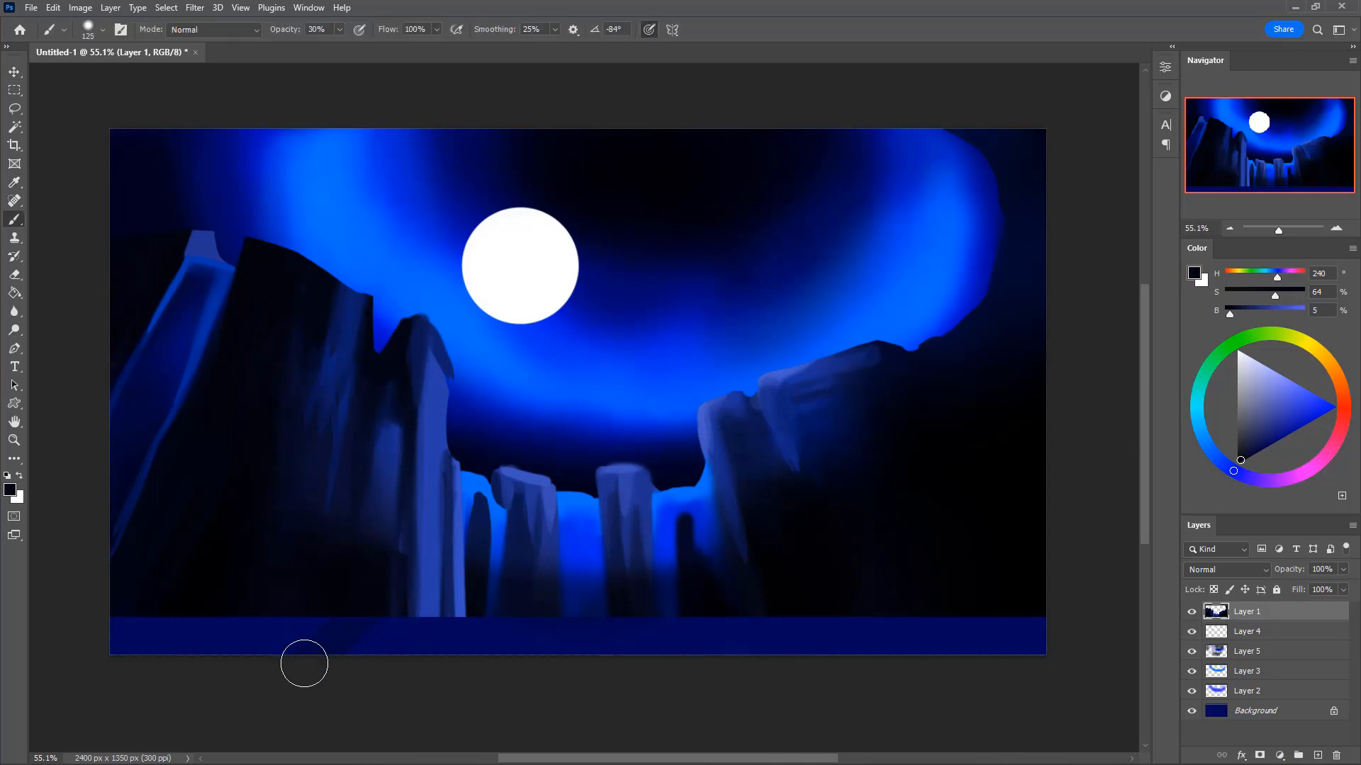
key(bracketright)
key(bracketright)
key(bracketright)
mouse_move(453, 678)
mouse_down()
mouse_move(240, 616)
mouse_move(218, 644)
mouse_up()
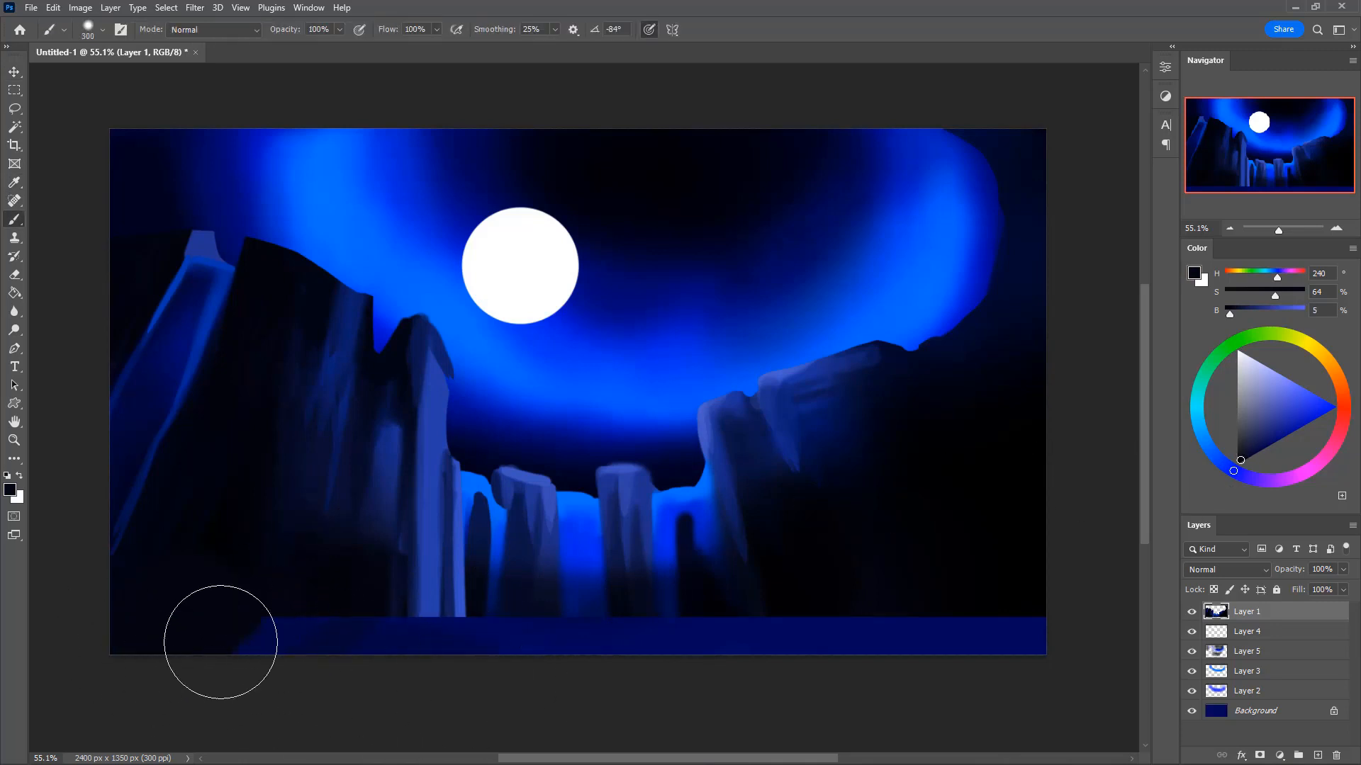
mouse_move(367, 652)
mouse_down()
mouse_move(626, 685)
mouse_move(429, 650)
mouse_move(725, 664)
mouse_move(344, 642)
mouse_move(623, 658)
mouse_move(476, 654)
mouse_move(754, 648)
mouse_move(420, 682)
mouse_move(874, 630)
mouse_move(624, 702)
mouse_move(845, 612)
mouse_move(782, 628)
mouse_move(680, 711)
mouse_move(805, 635)
mouse_move(742, 693)
mouse_move(900, 605)
mouse_move(823, 647)
mouse_up()
key([)
key(0)
mouse_move(952, 618)
mouse_down()
mouse_move(818, 673)
mouse_move(1018, 653)
mouse_move(897, 683)
mouse_move(440, 687)
mouse_move(253, 592)
mouse_move(228, 530)
mouse_move(195, 573)
mouse_move(298, 528)
mouse_move(317, 591)
mouse_move(327, 546)
mouse_up()
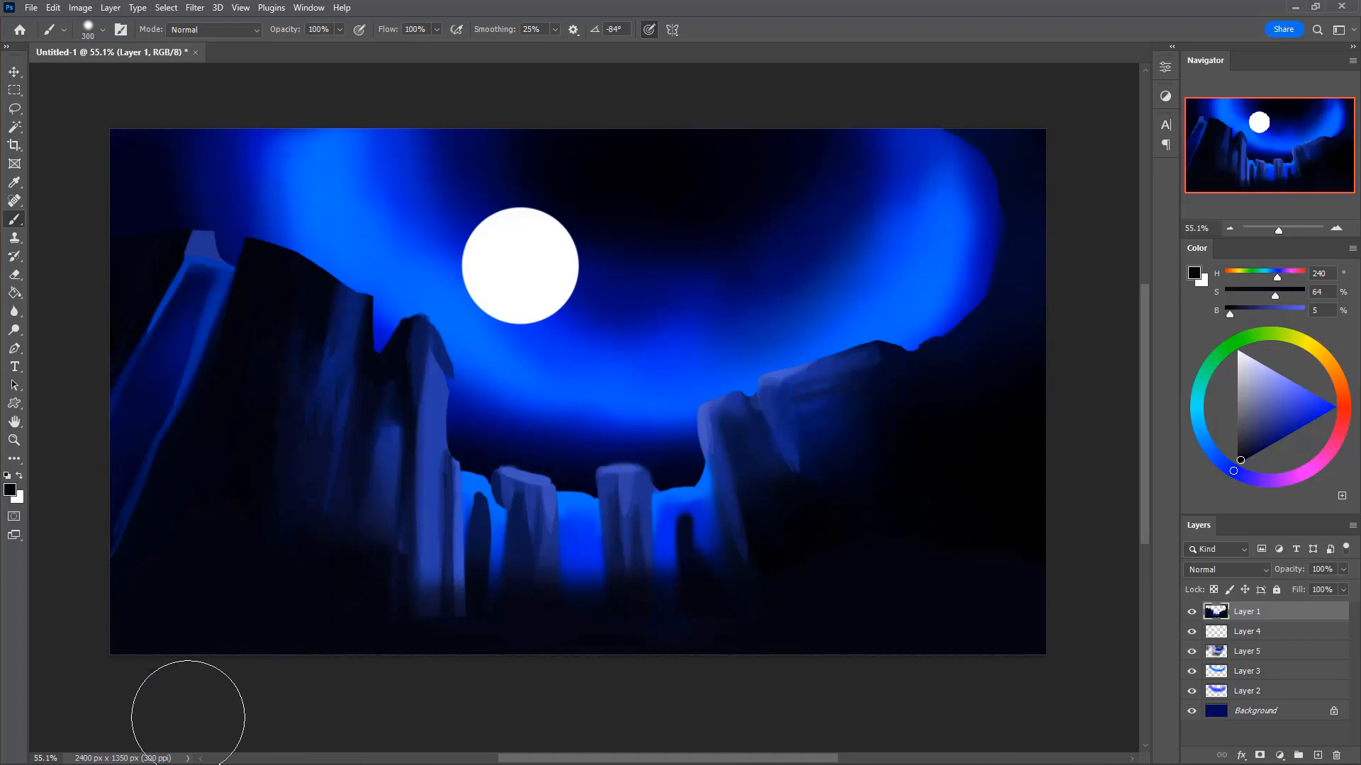
- Extend the front spire's blue face down to the canvas's lower edge in sampled blue (H 231, S 76, B 61)
key(i)
click(432, 457)
key(b)
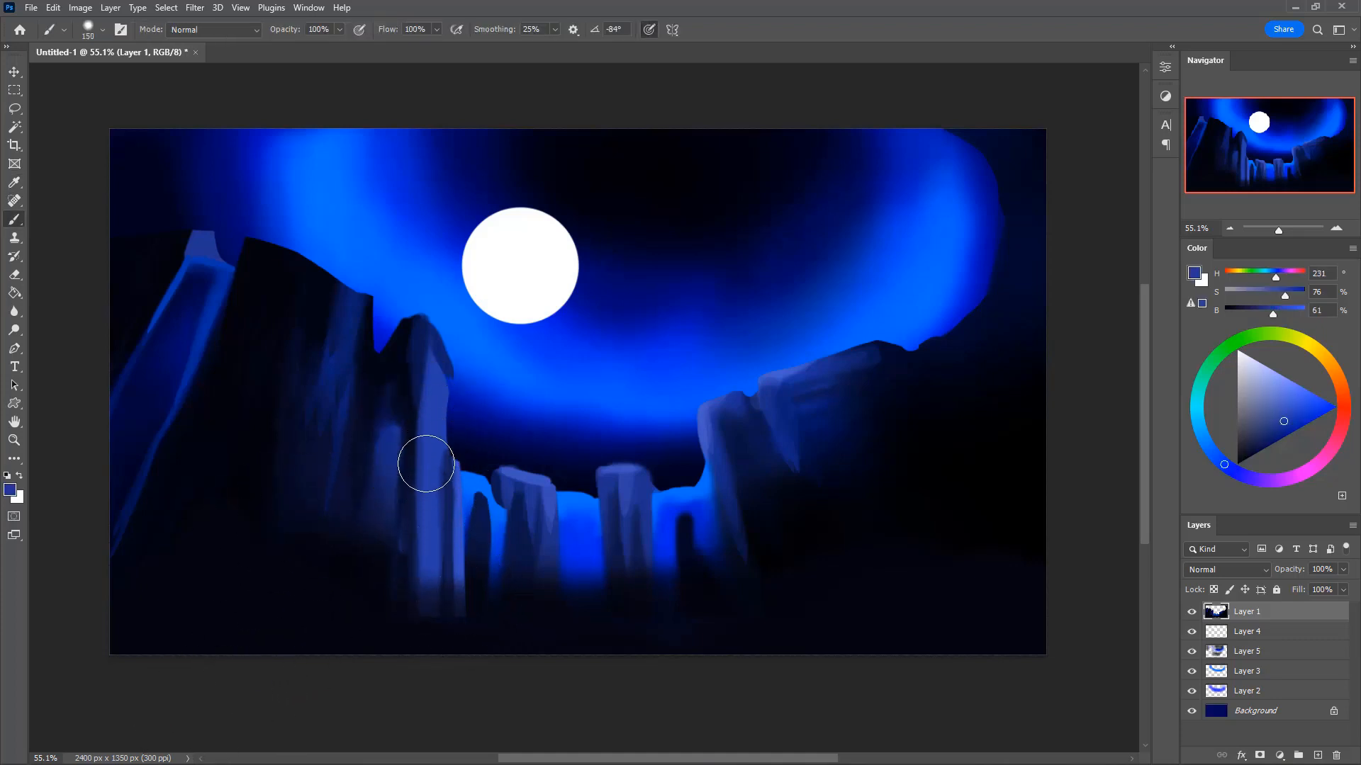
mouse_move(416, 517)
mouse_down()
mouse_move(450, 528)
mouse_move(416, 599)
mouse_move(413, 649)
mouse_up()
key(ctrl+z)
key(5)
key(i)
click(465, 489)
key(b)
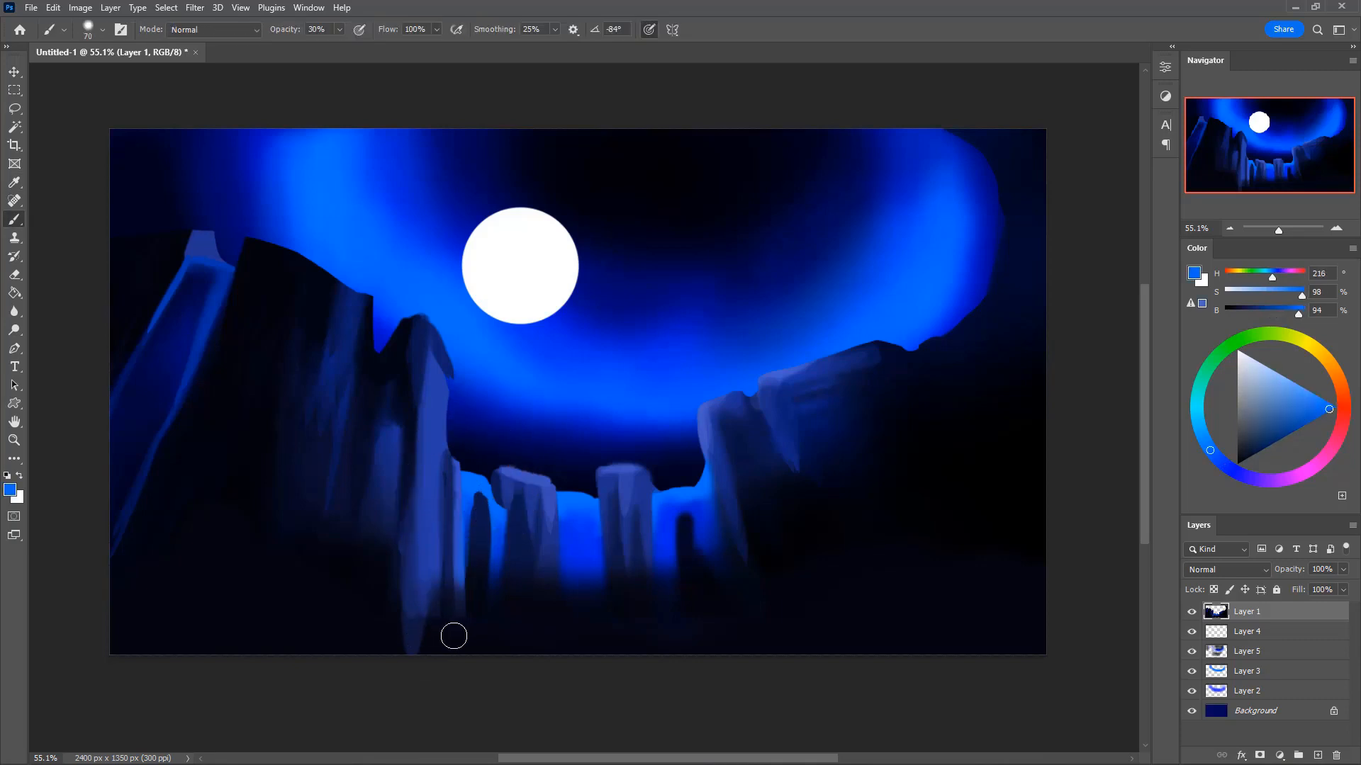
alt+click(433, 429)
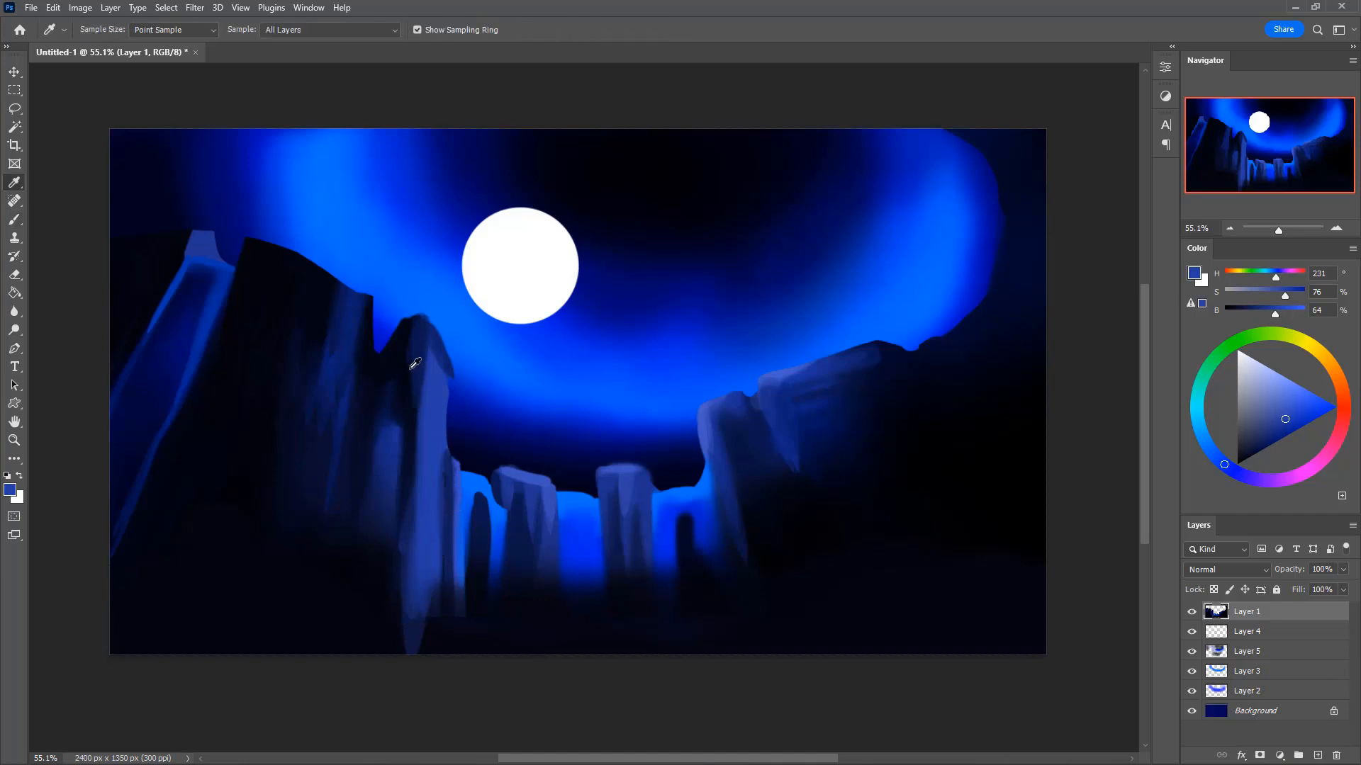
- Flatten the front spire's tip and deepen the gap beside the second column with the 70 px Eraser
alt+click(408, 382)
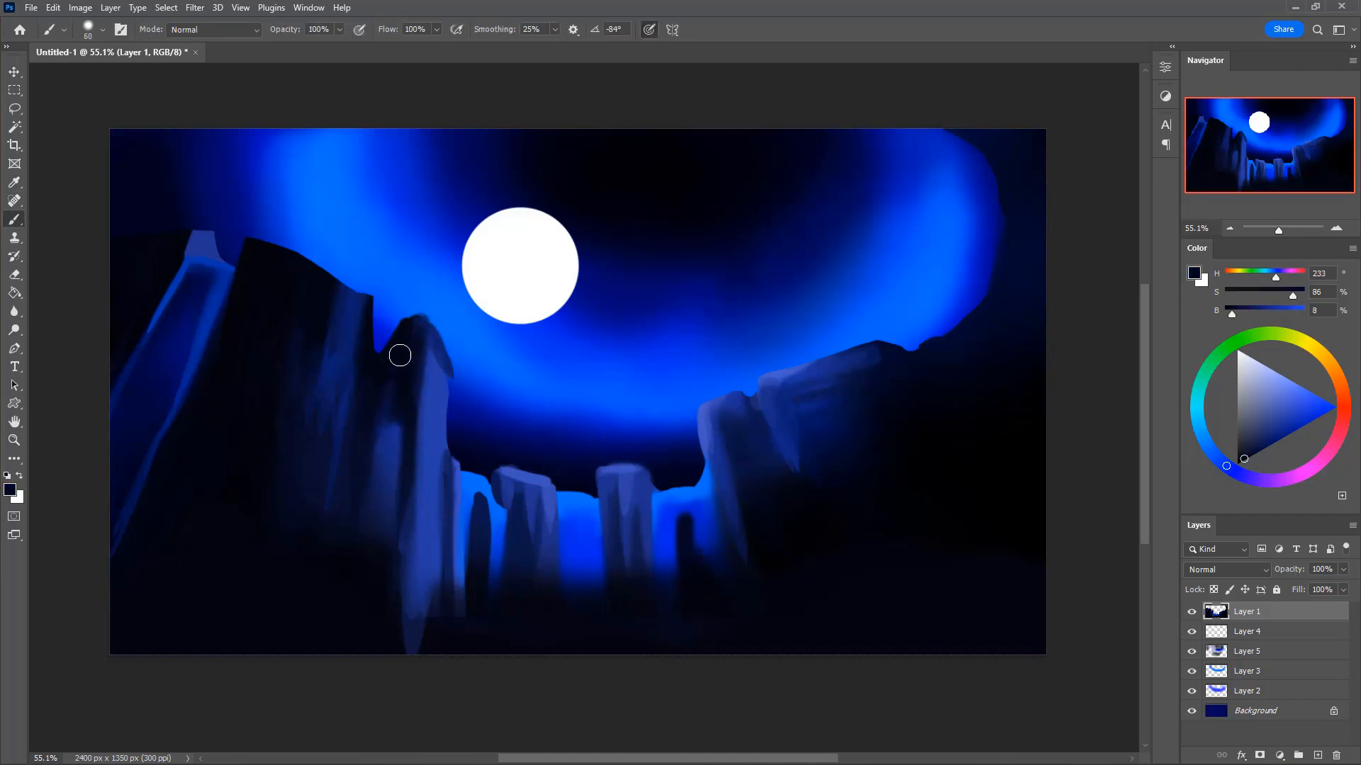
key(e)
mouse_move(404, 322)
mouse_down()
mouse_move(472, 329)
mouse_move(412, 315)
mouse_move(425, 307)
mouse_move(390, 322)
mouse_up()
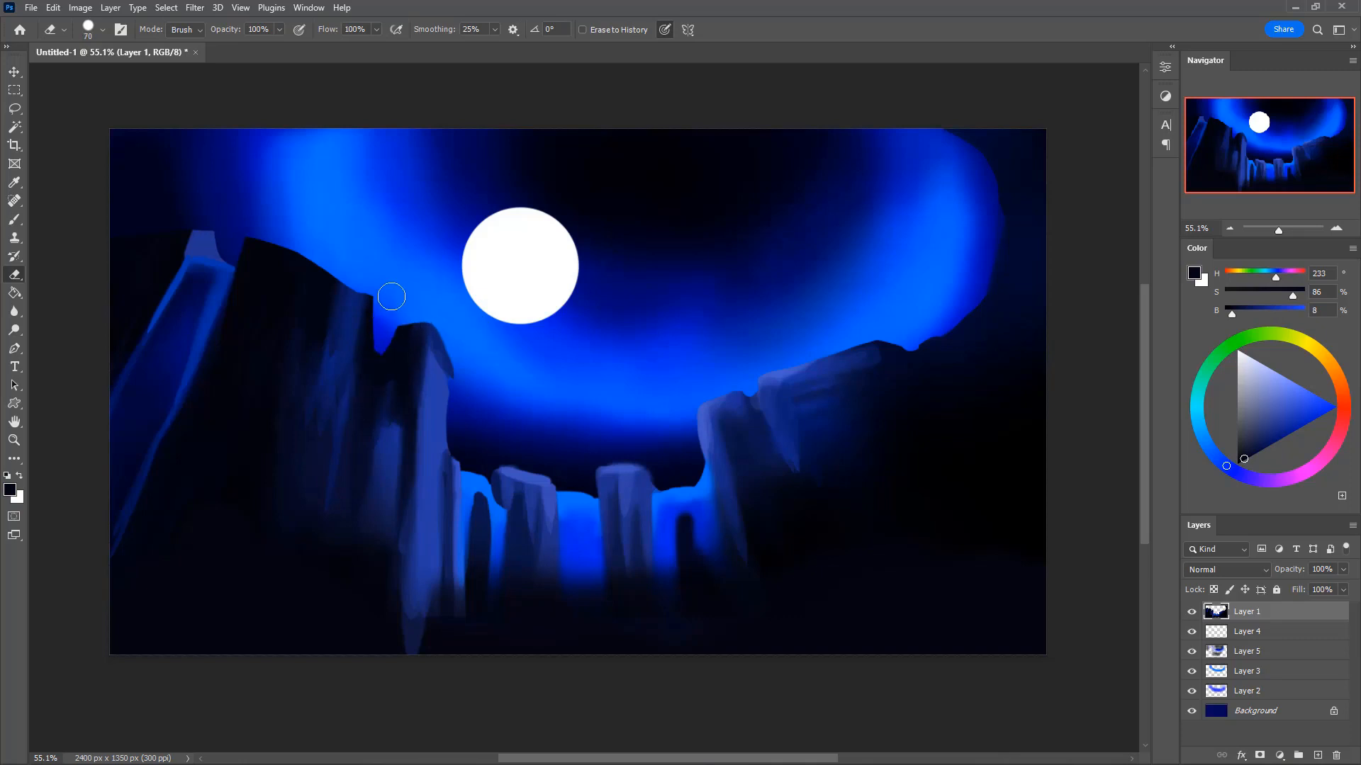
drag(382, 288, 364, 366)
key(ctrl+z)
drag(382, 288, 361, 379)
- Raise the second column's top in sampled dark blue and shape the ridge beside it in near-black (H 240, S 80, B 4) with a 40 px brush
key(b)
alt+click(369, 313)
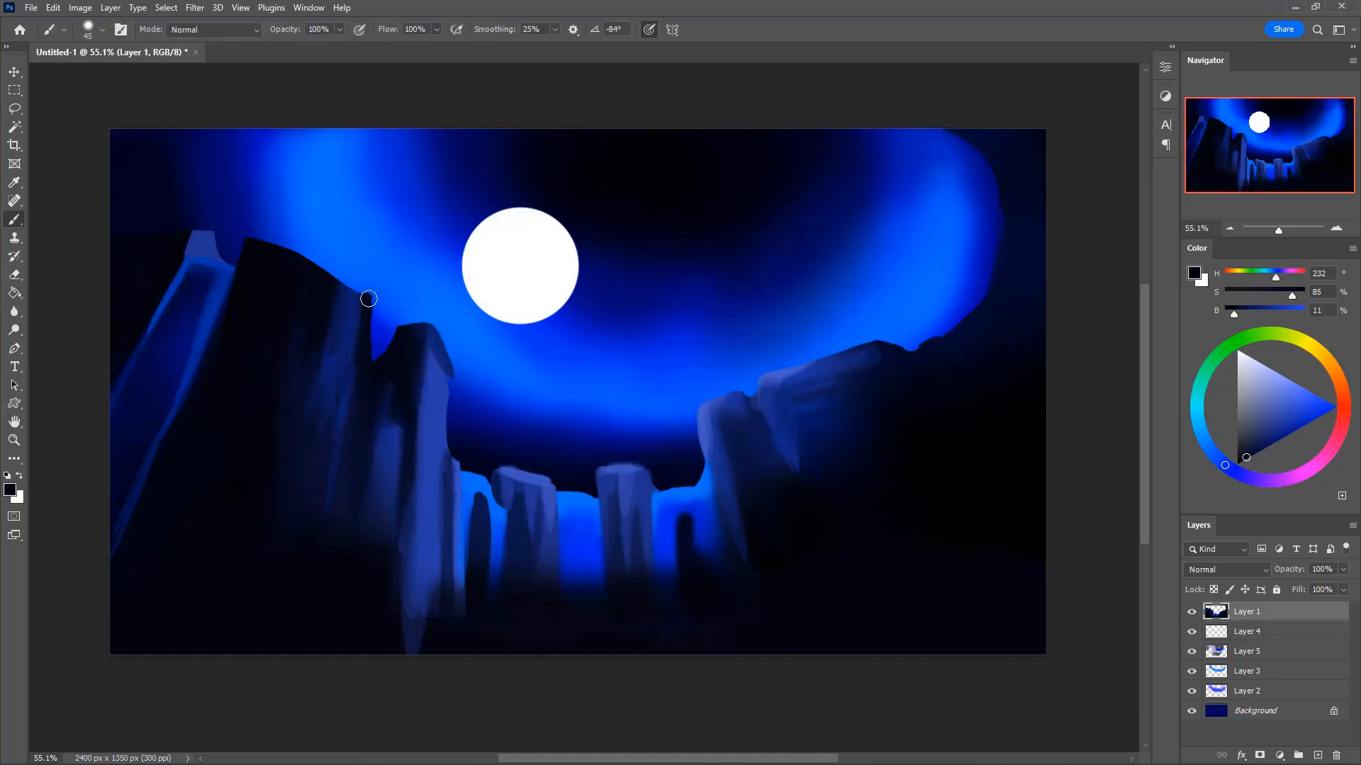
alt+click(354, 314)
drag(349, 271, 342, 354)
key(bracketleft)
alt+click(301, 285)
drag(287, 256, 331, 288)
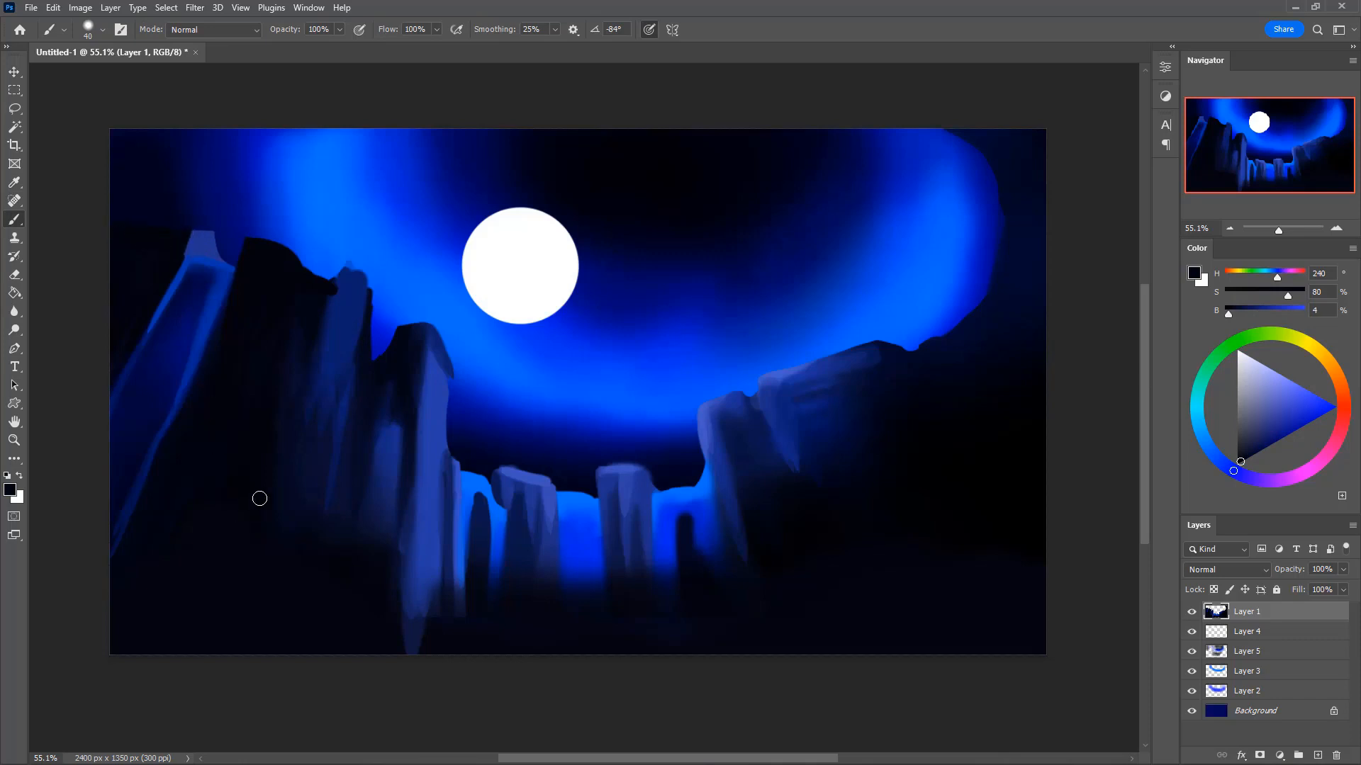
- Shade the second column's top and face with 40 px streaks of sampled dark blues (H 231, S 87, B 36 and H 232, S 89, B 14)
alt+click(334, 294)
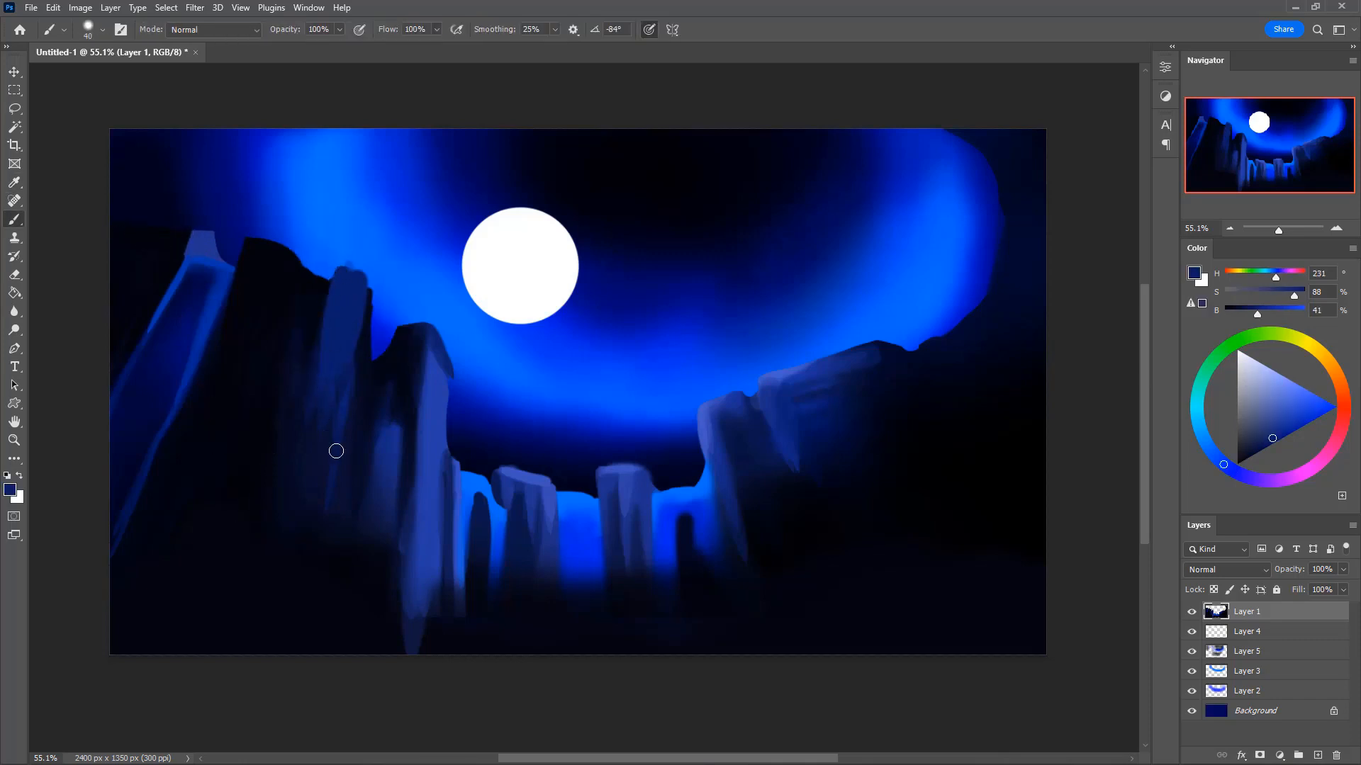
alt+click(323, 314)
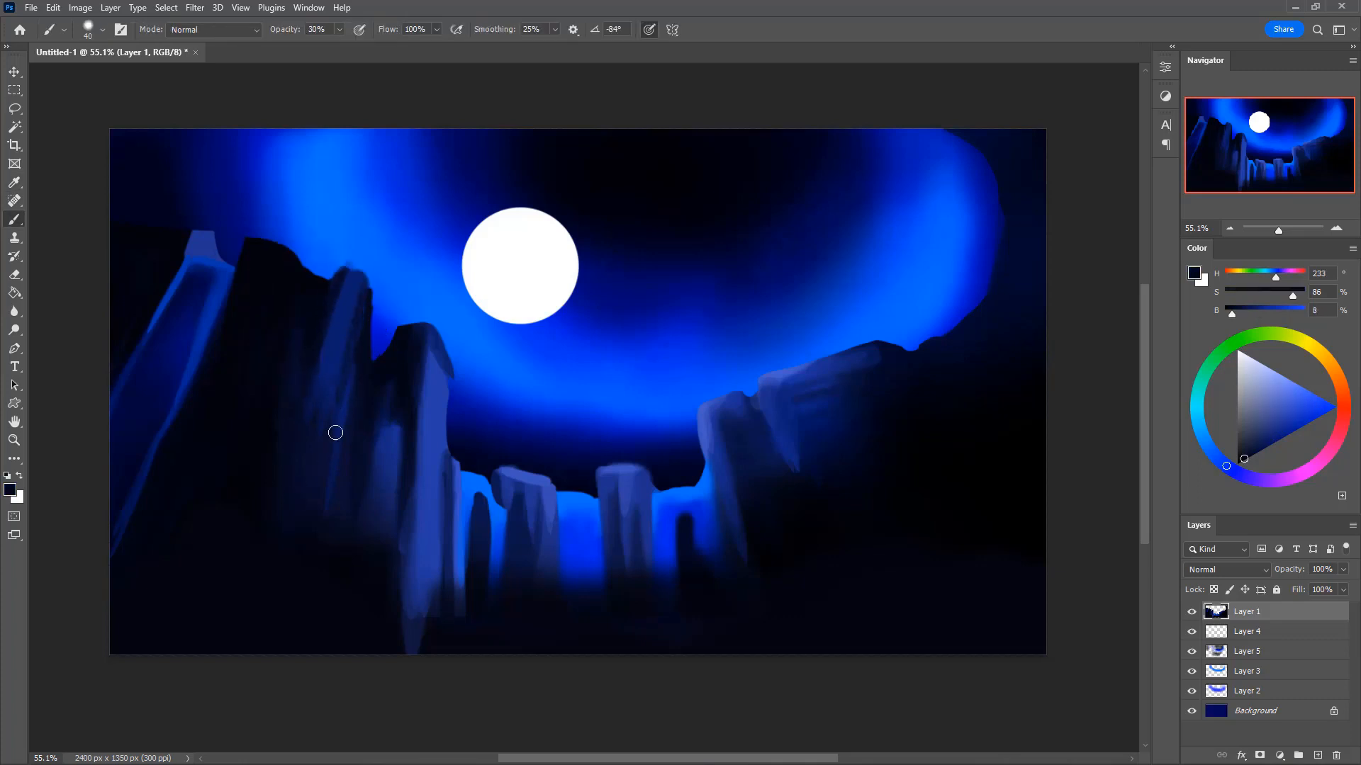
alt+click(364, 289)
drag(363, 289, 339, 373)
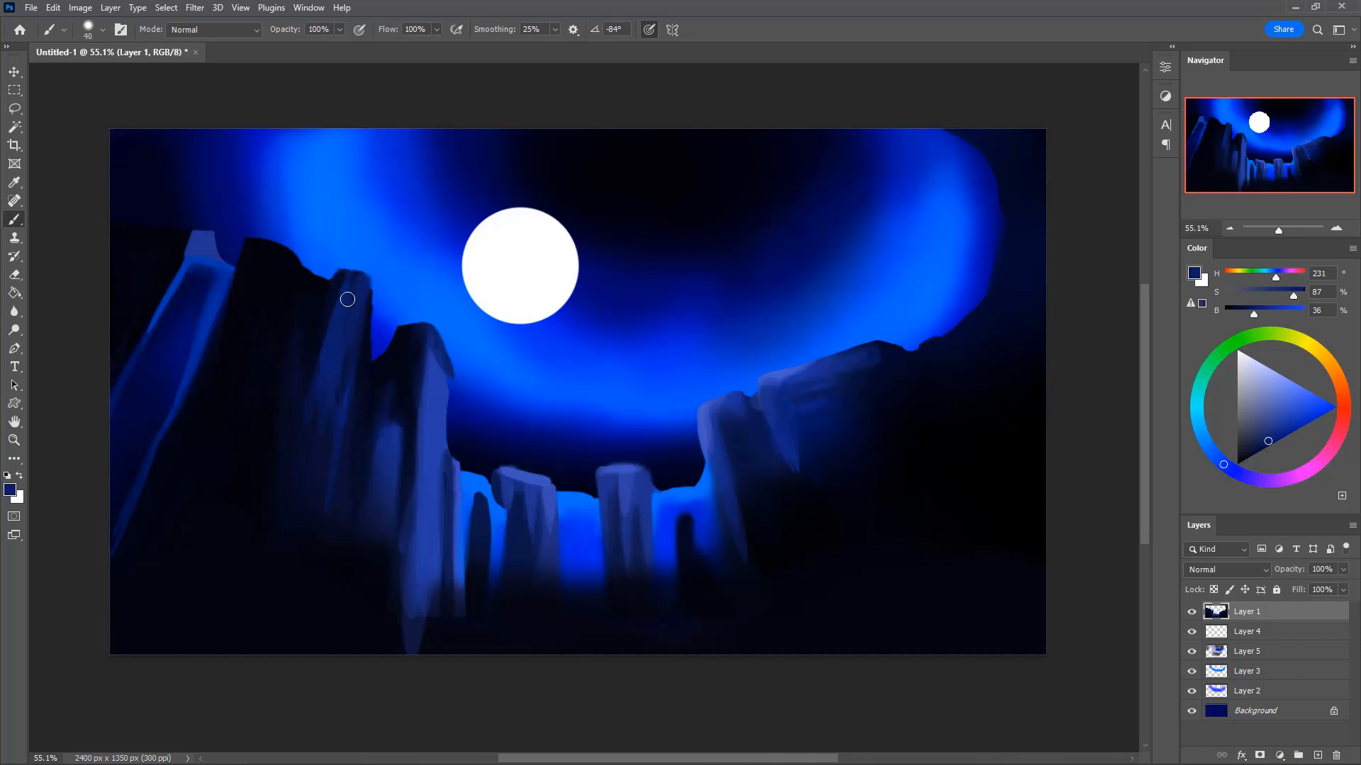
drag(348, 299, 325, 412)
drag(362, 283, 332, 395)
alt+click(334, 295)
key(3)
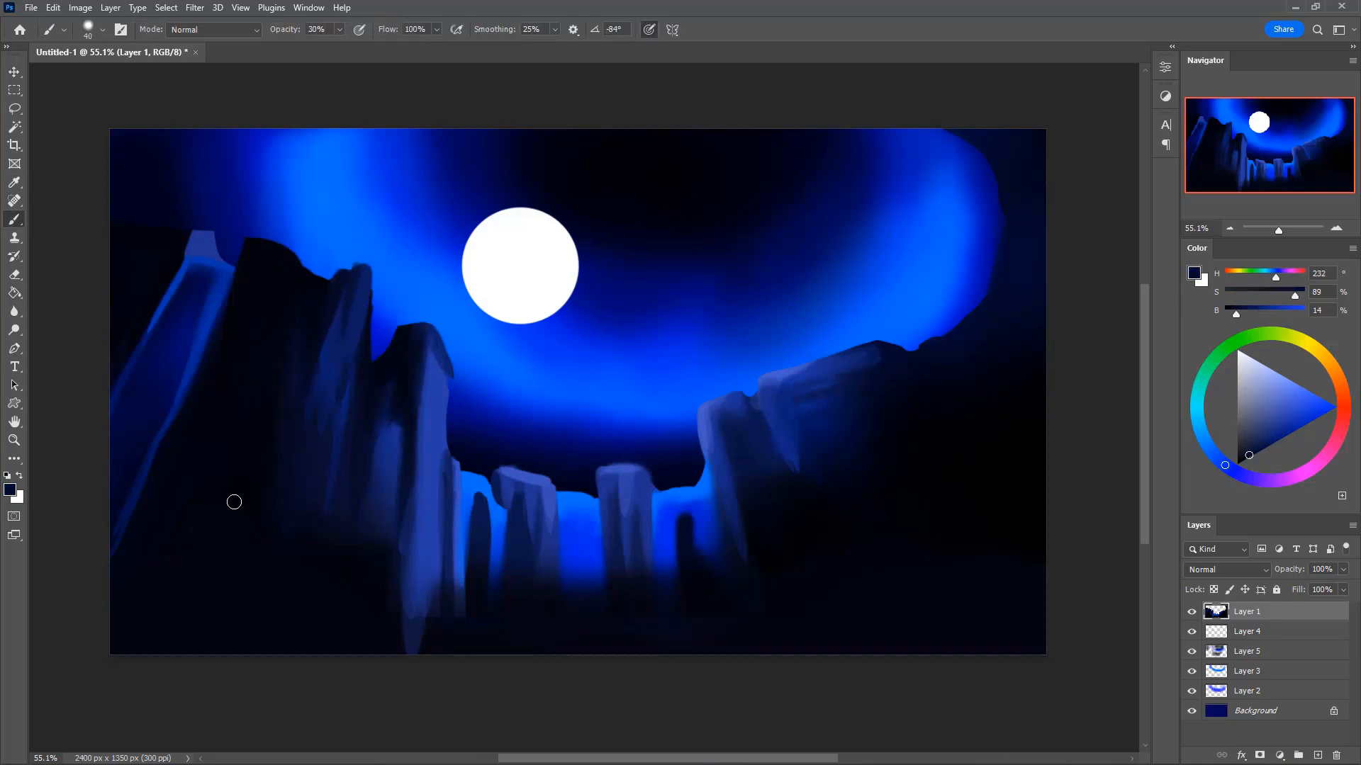
- Widen the second column's outer edge in dark blue (H 231, S 87, B 36) at 30% opacity and level its top with the 50 px Eraser
alt+click(366, 283)
drag(370, 286, 365, 350)
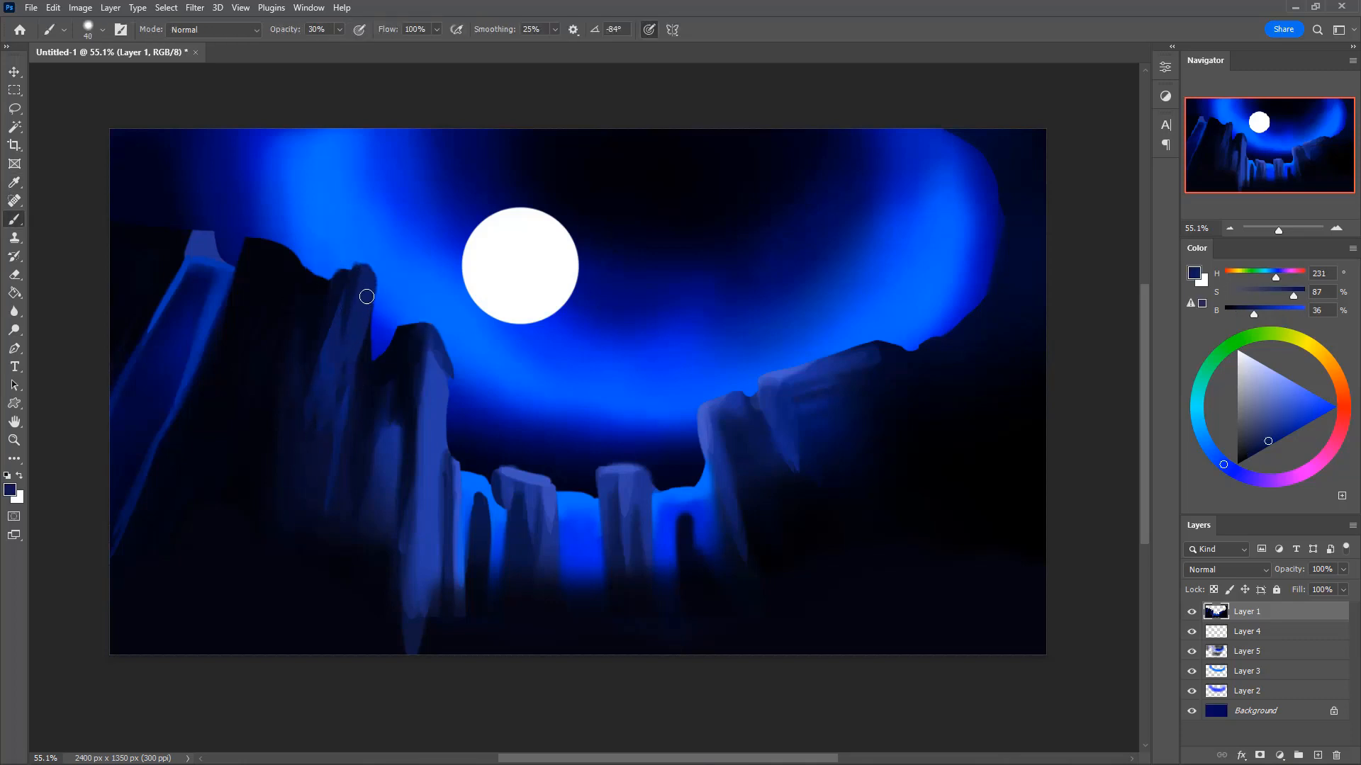
drag(370, 279, 360, 348)
drag(380, 290, 363, 369)
drag(372, 315, 356, 394)
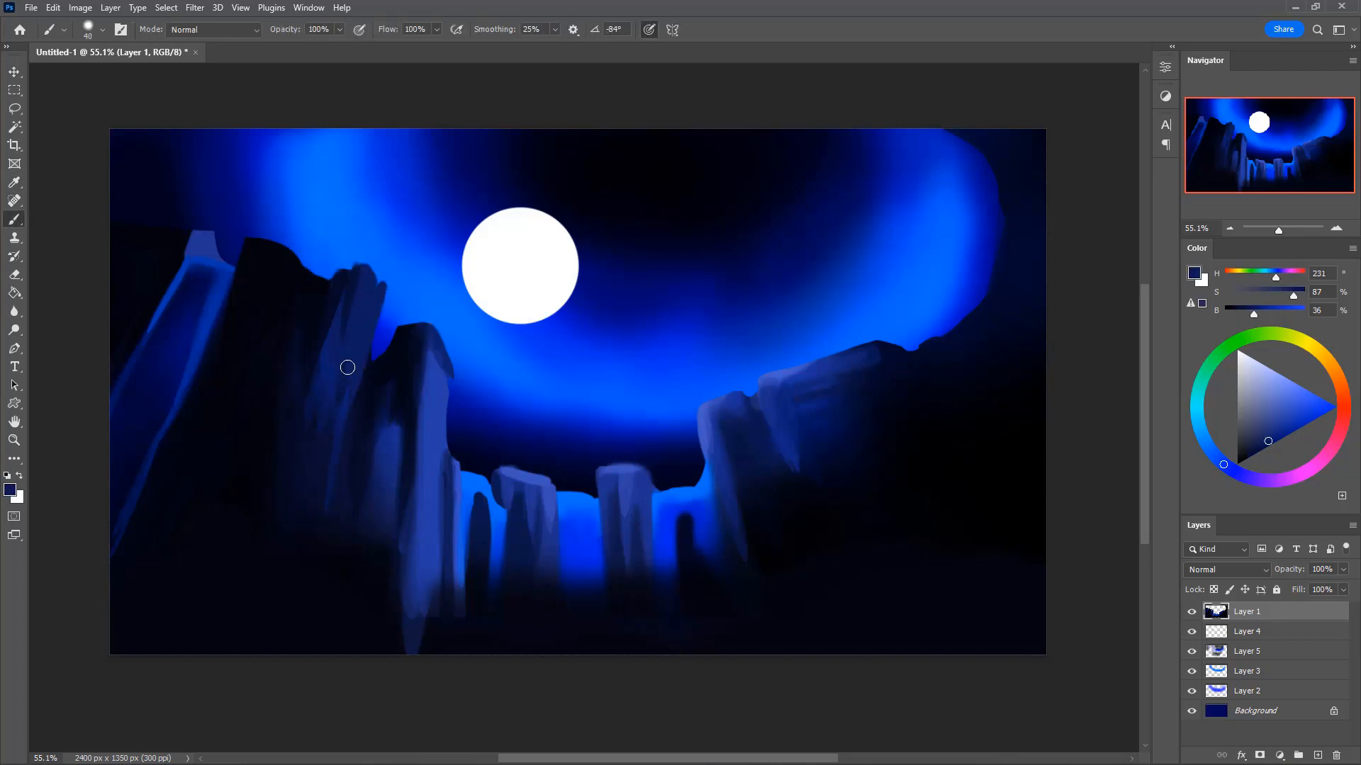
key(e)
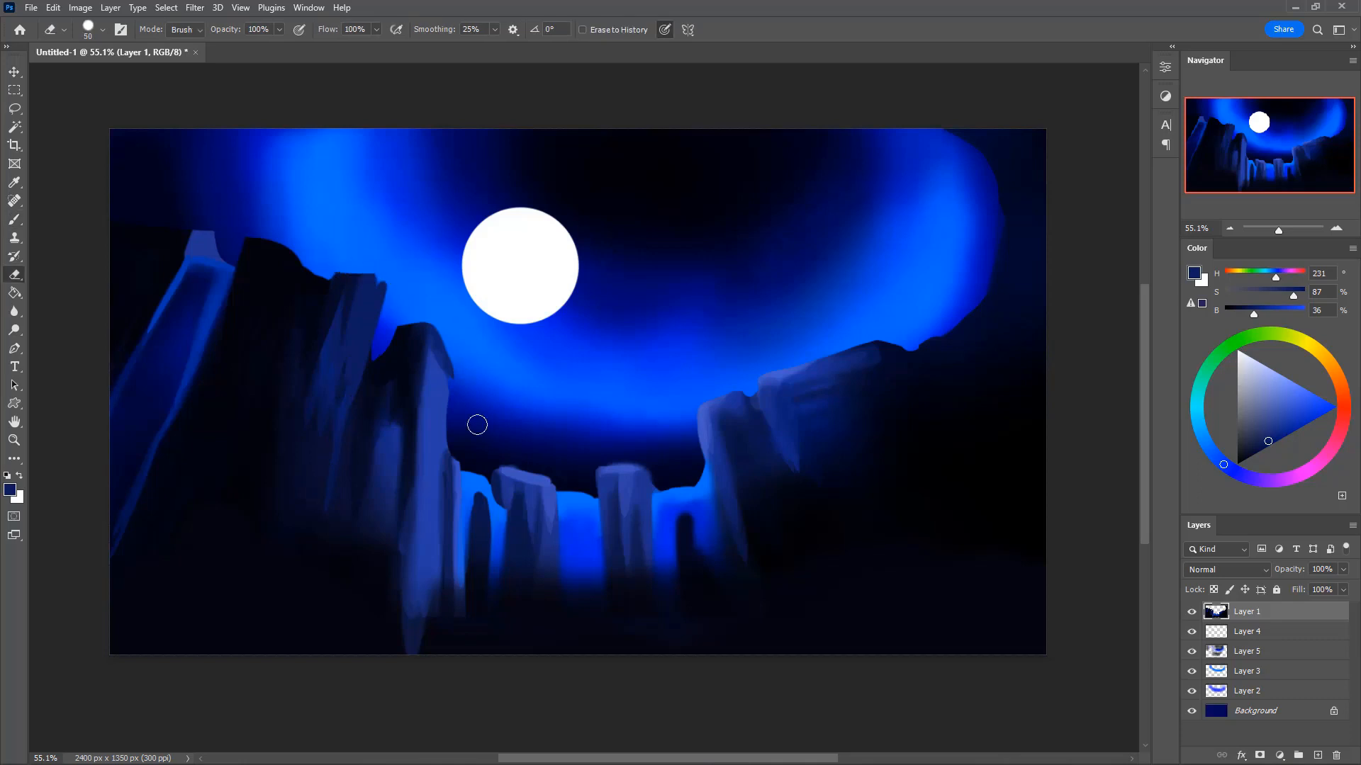
mouse_move(383, 288)
mouse_down()
mouse_move(338, 263)
mouse_move(320, 410)
mouse_up()
- Round the second column's top in sampled dark blue (H 231, S 87, B 36), streak its face, and trim its outer edge with the 40 px Eraser
key(b)
alt+click(365, 296)
mouse_move(339, 269)
mouse_down()
mouse_move(270, 520)
mouse_move(316, 443)
mouse_move(352, 303)
mouse_move(342, 275)
mouse_move(321, 368)
mouse_up()
key(3)
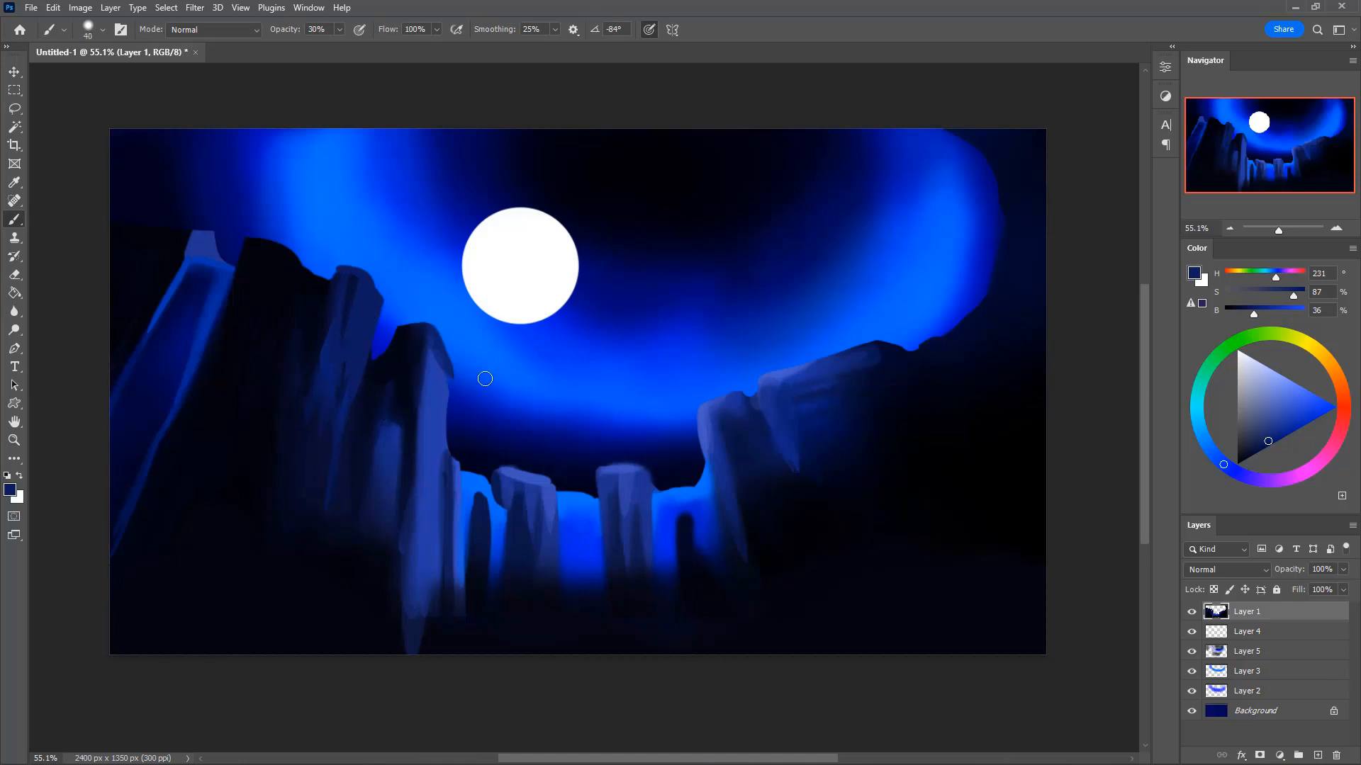
drag(366, 325, 363, 409)
key(e)
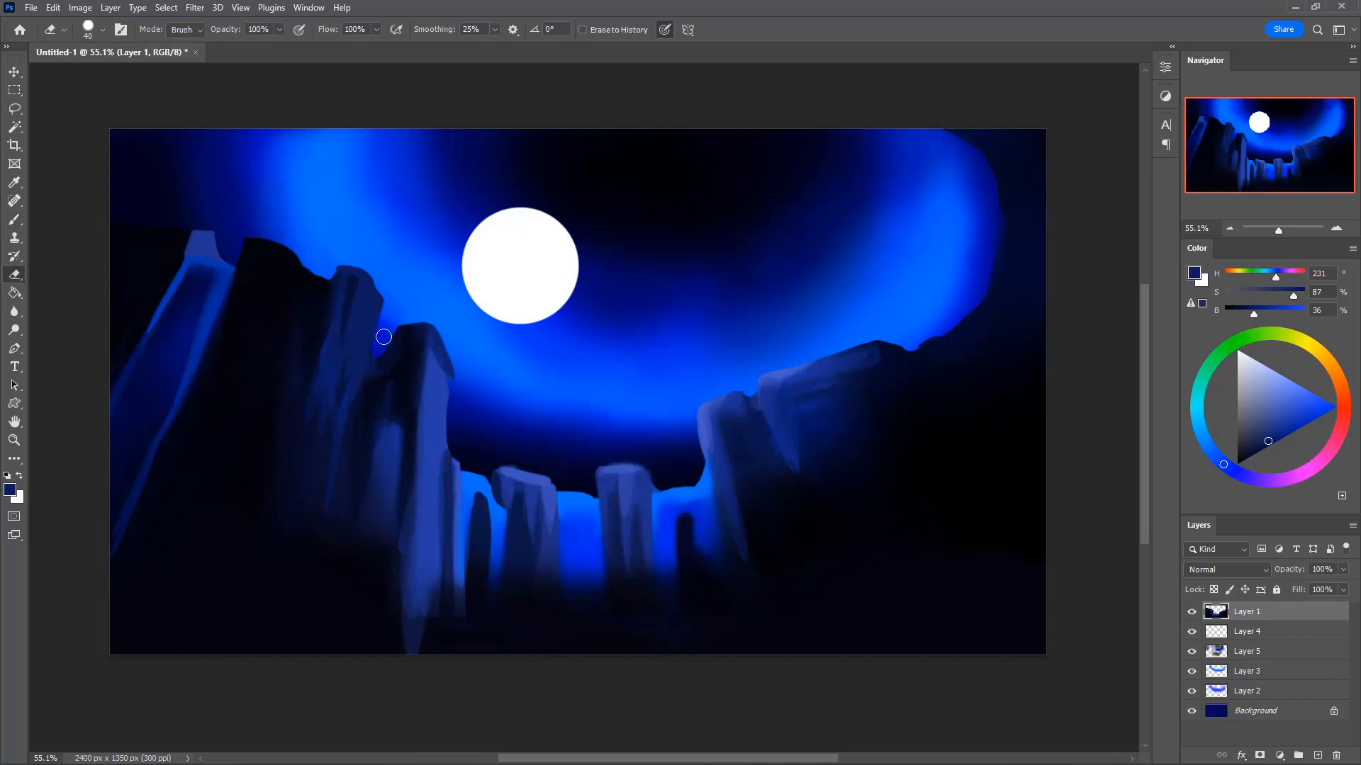
mouse_move(383, 334)
mouse_down()
mouse_move(379, 279)
mouse_move(372, 354)
mouse_up()
key(b)
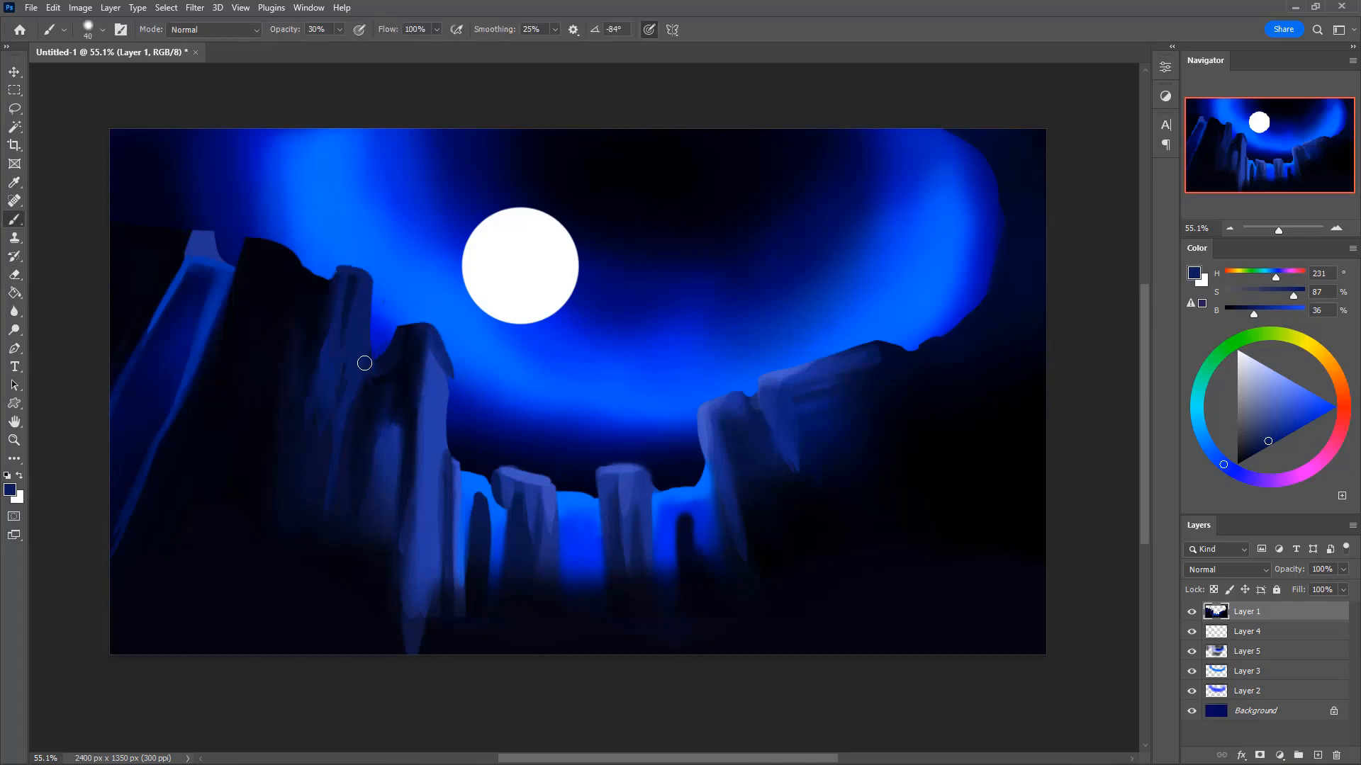
- Rebuild the front spire's inner shoulder in sampled near-black blue (H 235, S 85, B 11) with a 45 px brush at full opacity
key(0)
key(])
alt+click(388, 360)
drag(401, 329, 371, 411)
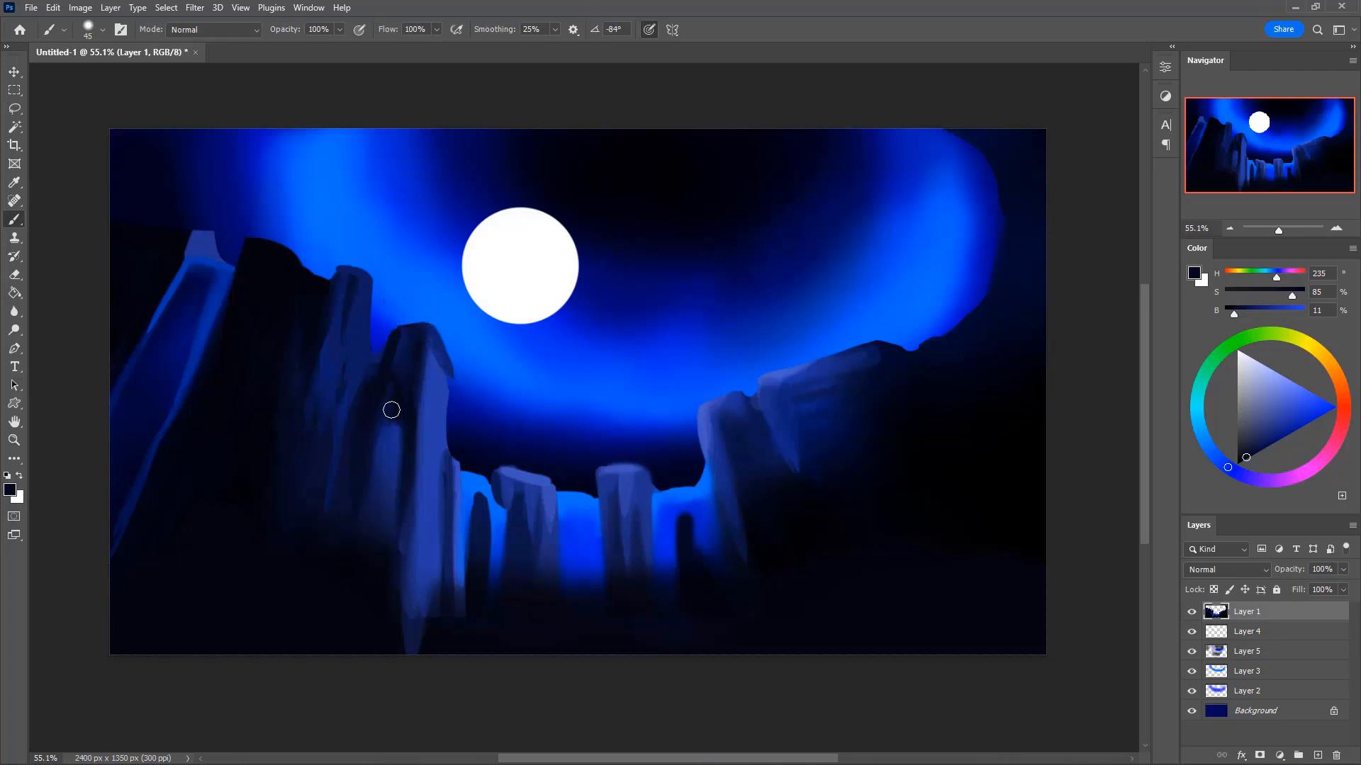
- Shade the front spire's tip and outer edge in sampled dark blue (H 231, S 84, B 40) with a 35 px brush
key(3)
key([)
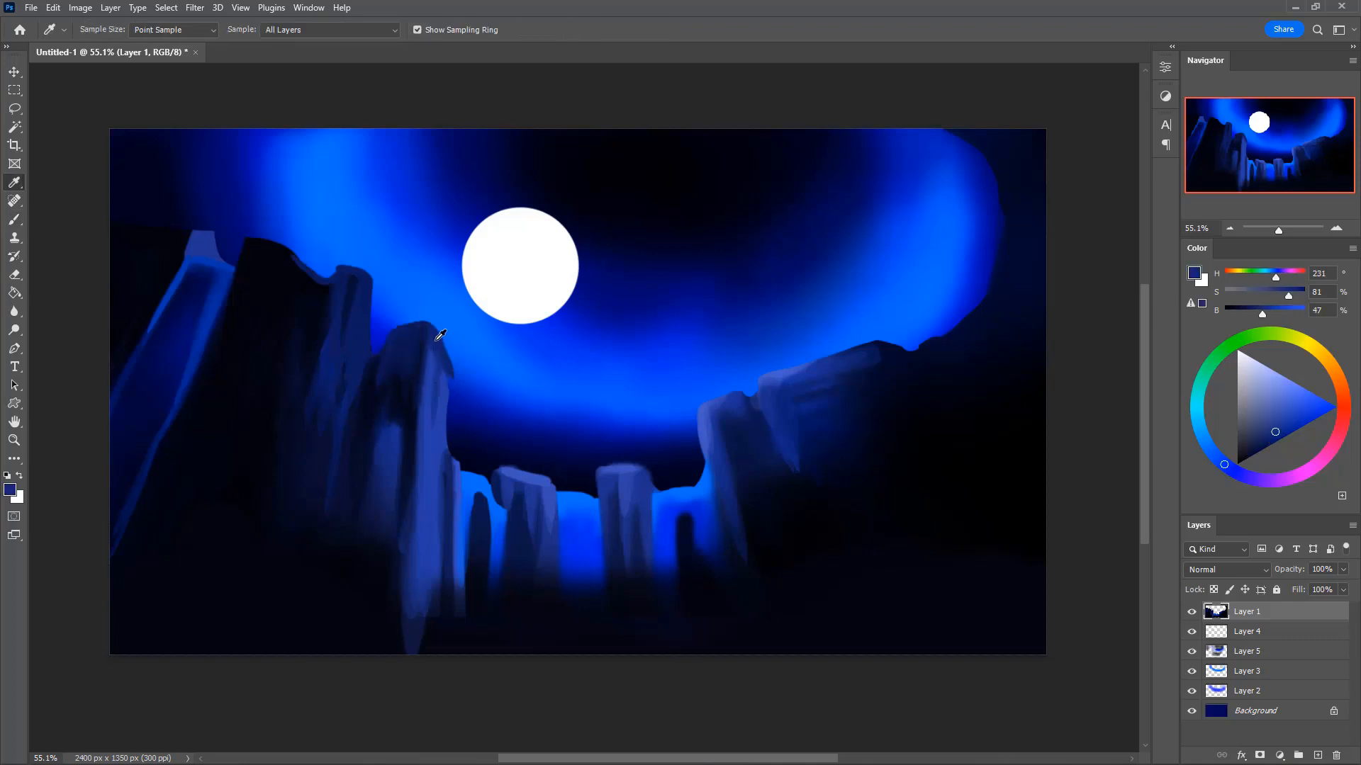
alt+click(435, 339)
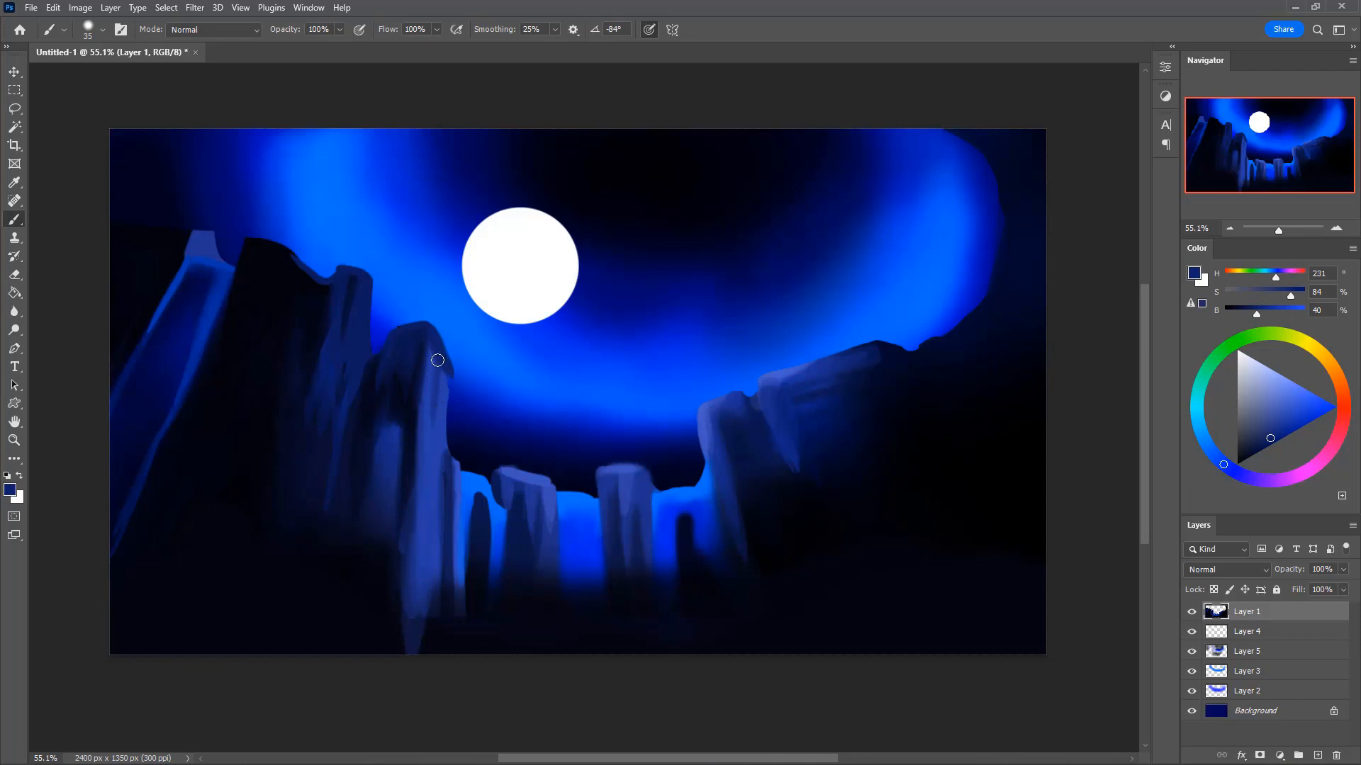
drag(434, 415, 440, 359)
drag(443, 448, 452, 366)
- Brighten the front spire's face with long vertical strokes of sampled blue (H 231, S 77, B 64), 45 px at 30% opacity
alt+click(425, 426)
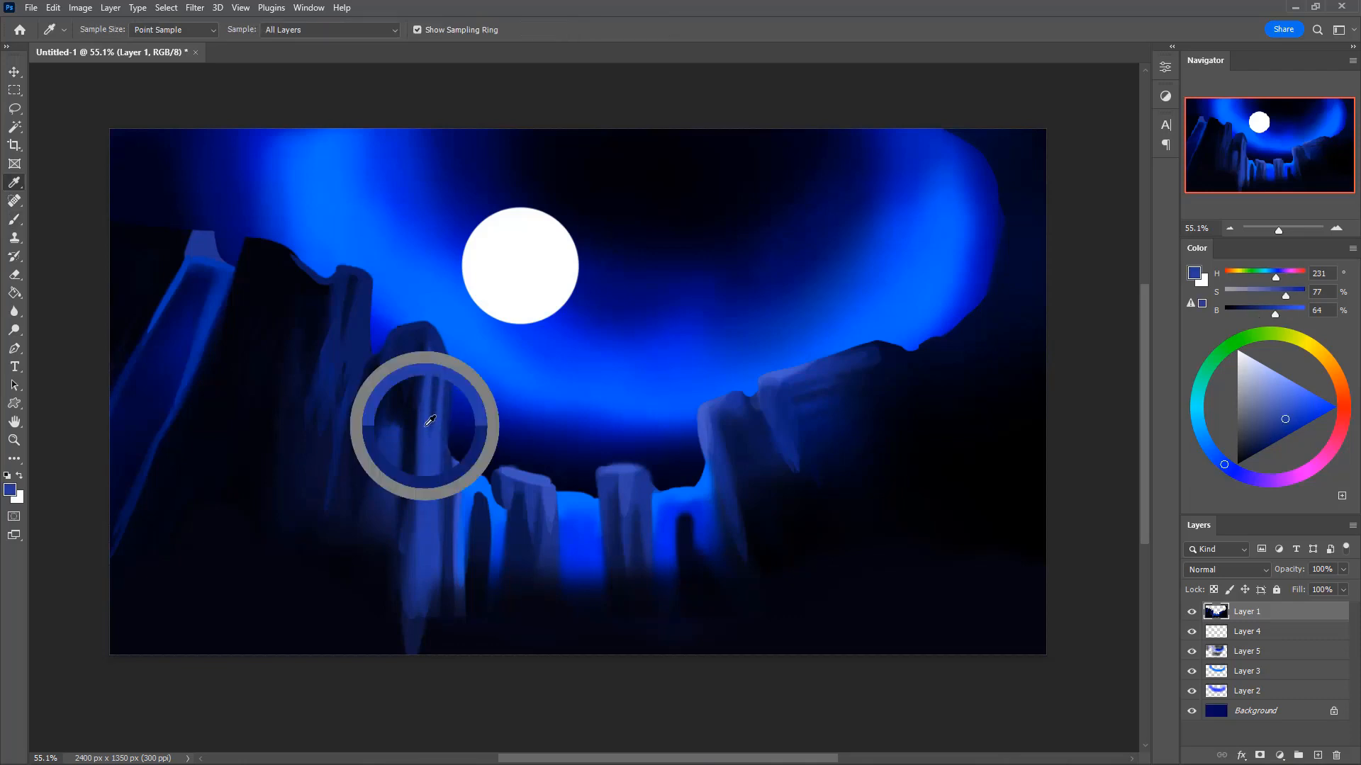
key(bracketright)
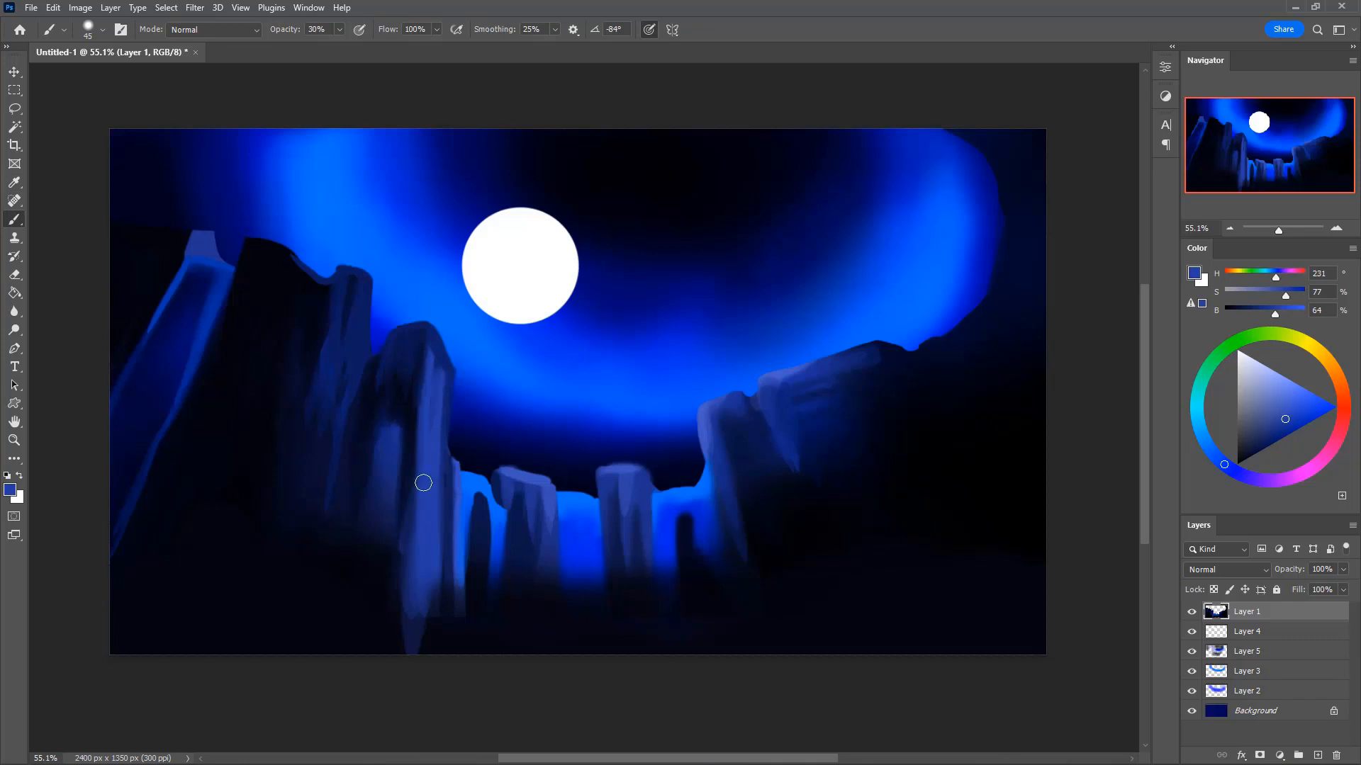
drag(412, 536, 430, 442)
drag(448, 381, 433, 564)
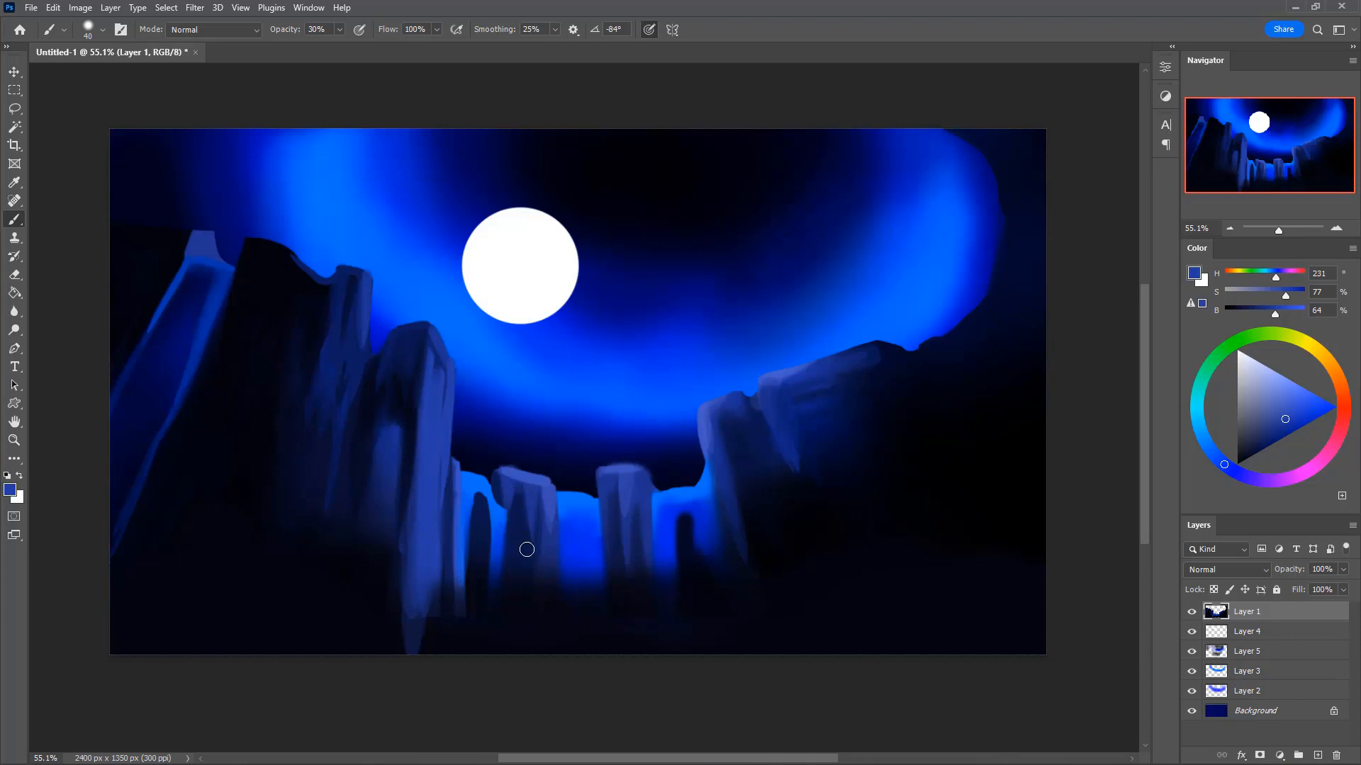
- Paint a pointed blue streak (H 233, S 75, B 56) down the first middle column and blend it with dark blue (H 232, S 82, B 28) at 30% opacity
alt+click(524, 504)
key(0)
drag(522, 551, 522, 598)
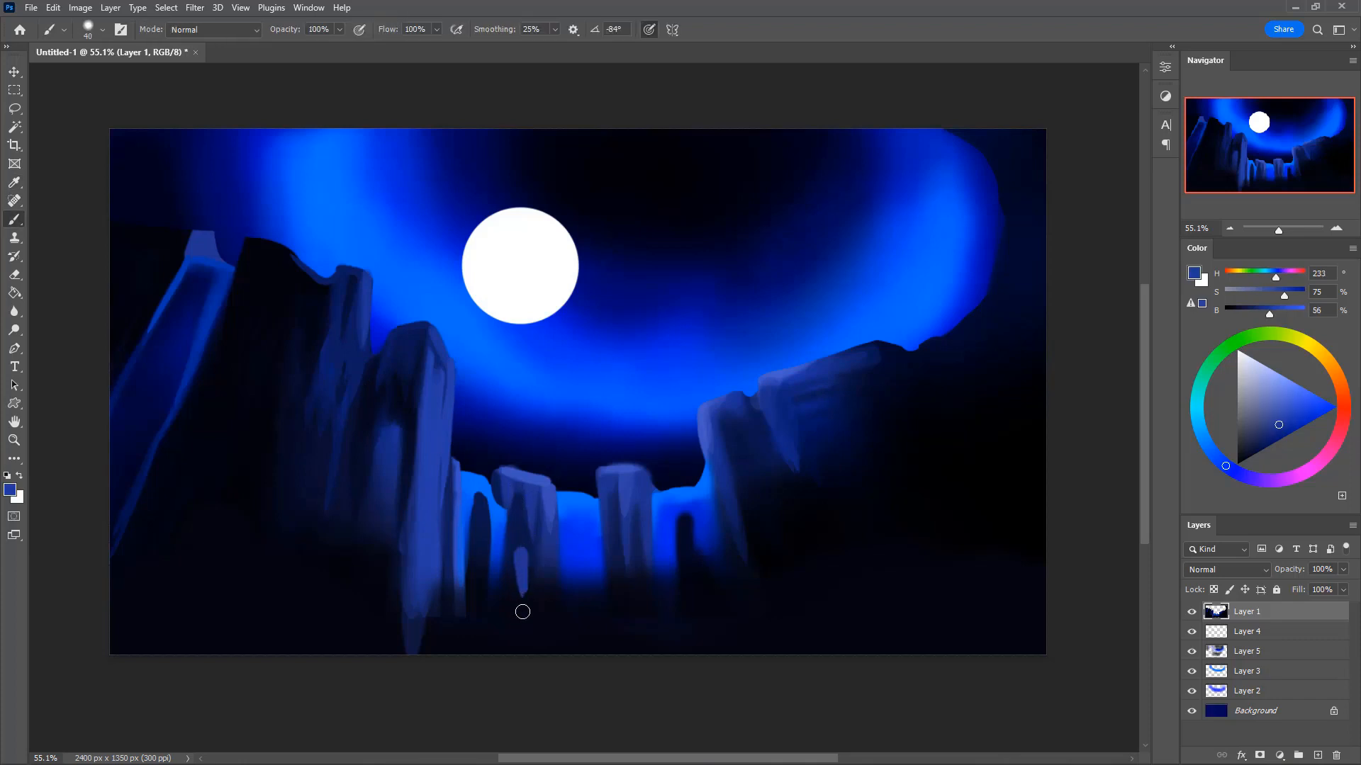
key(3)
key(bracketright)
alt+click(514, 556)
key(bracketleft)
alt+click(528, 546)
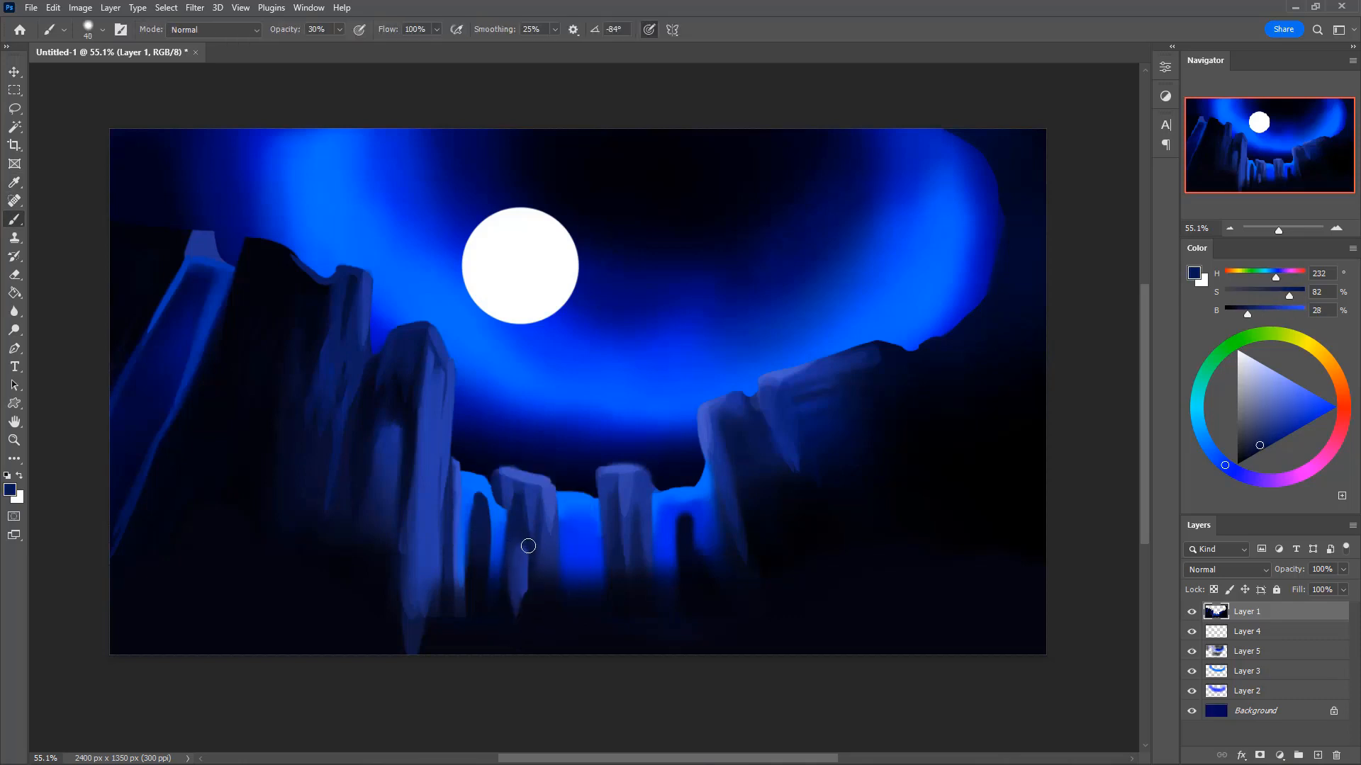
drag(523, 613, 524, 605)
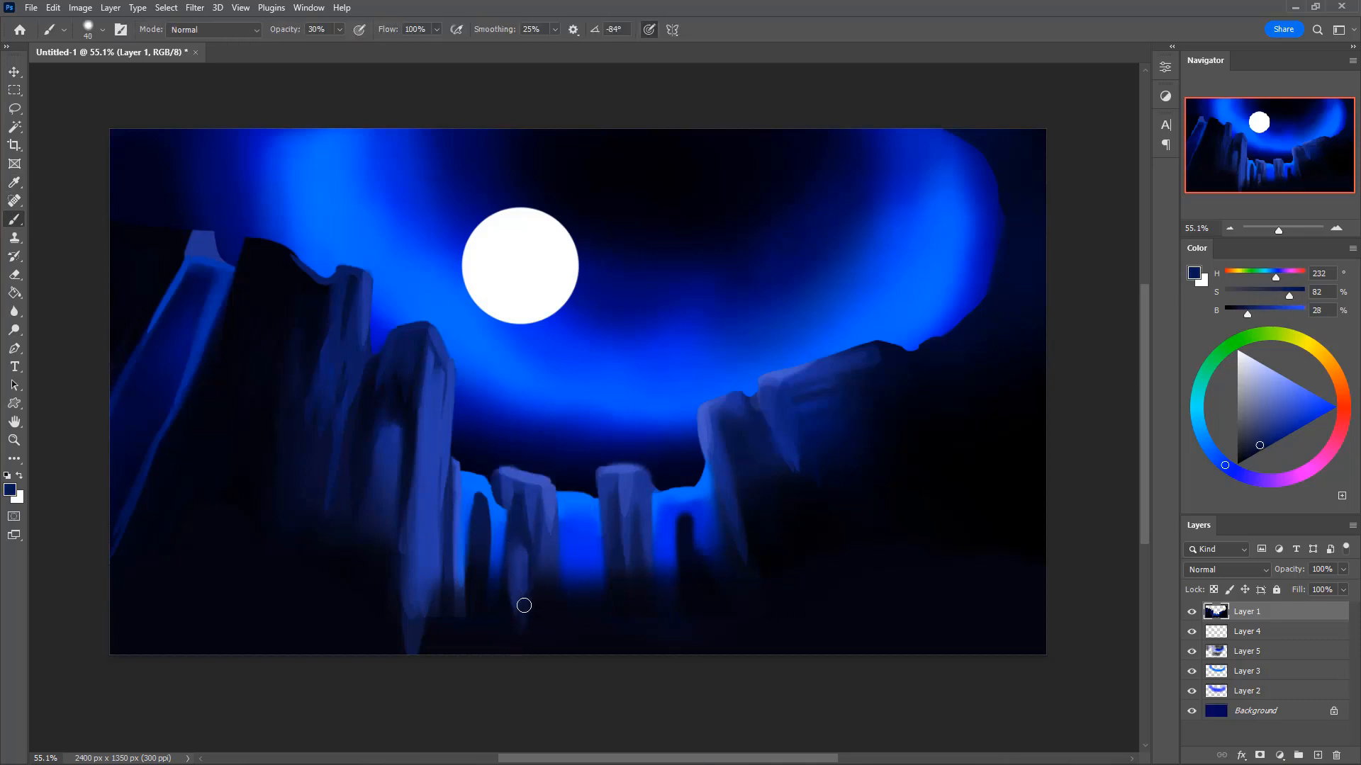
- Extend the front spire's outer side down to the canvas's lower edge in sampled dark blue (H 231, S 79, B 36), 50 px at 30% opacity
alt+click(440, 542)
alt+click(454, 489)
drag(454, 485, 437, 664)
key(bracketright)
key(bracketright)
drag(438, 606, 433, 659)
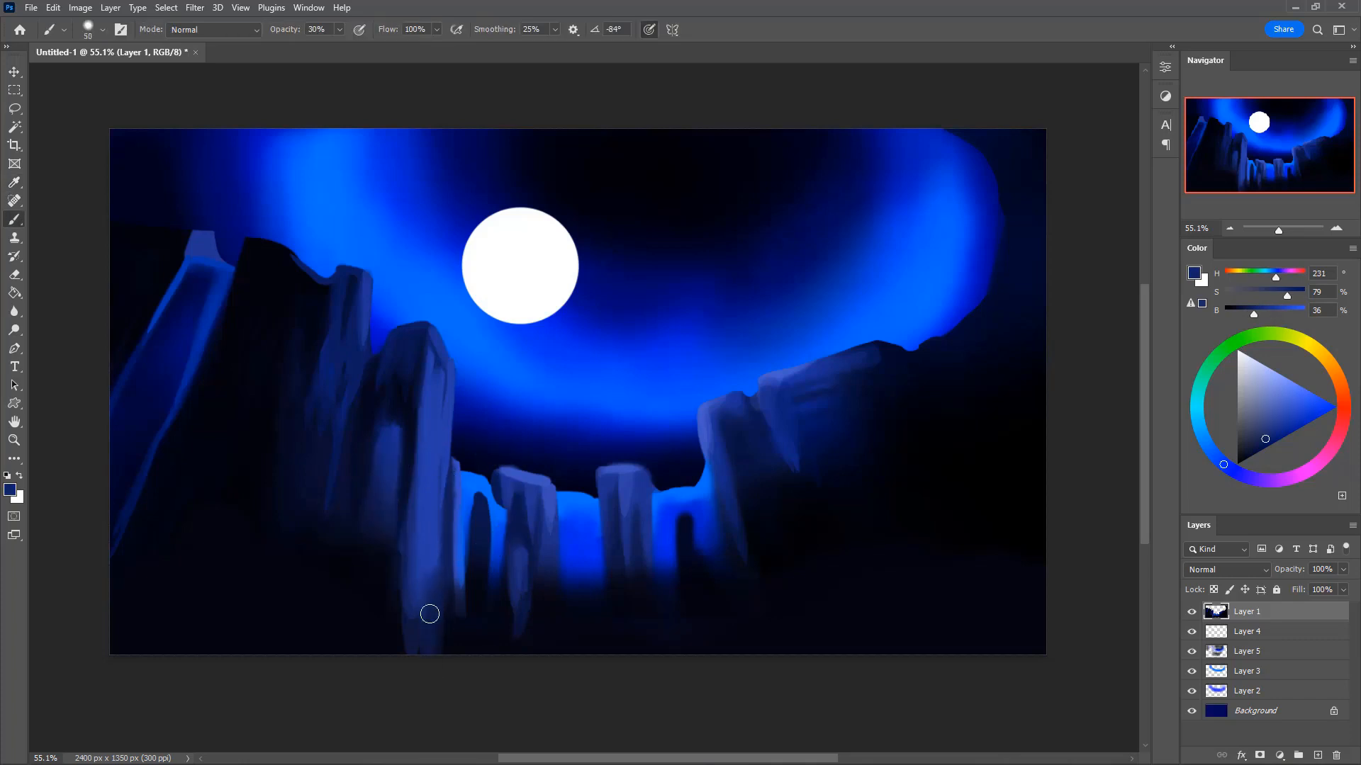
- Darken the front spire's inner side and base with vertical strokes of sampled dark blue (H 232, S 88, B 16), 70 px at 30% opacity
drag(406, 493, 408, 602)
alt+click(418, 489)
alt+click(401, 447)
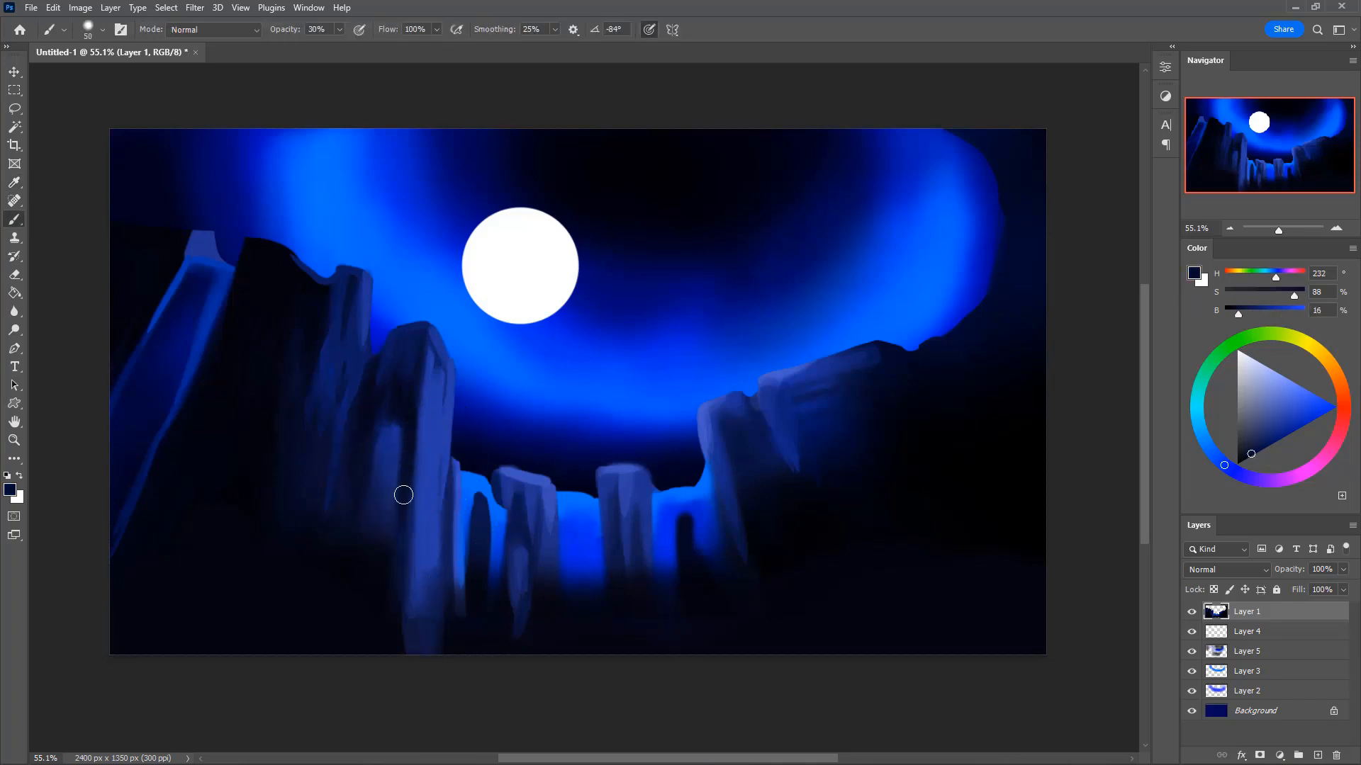
drag(401, 492, 400, 599)
key(bracketright)
key(bracketright)
drag(428, 468, 403, 675)
drag(419, 530, 431, 628)
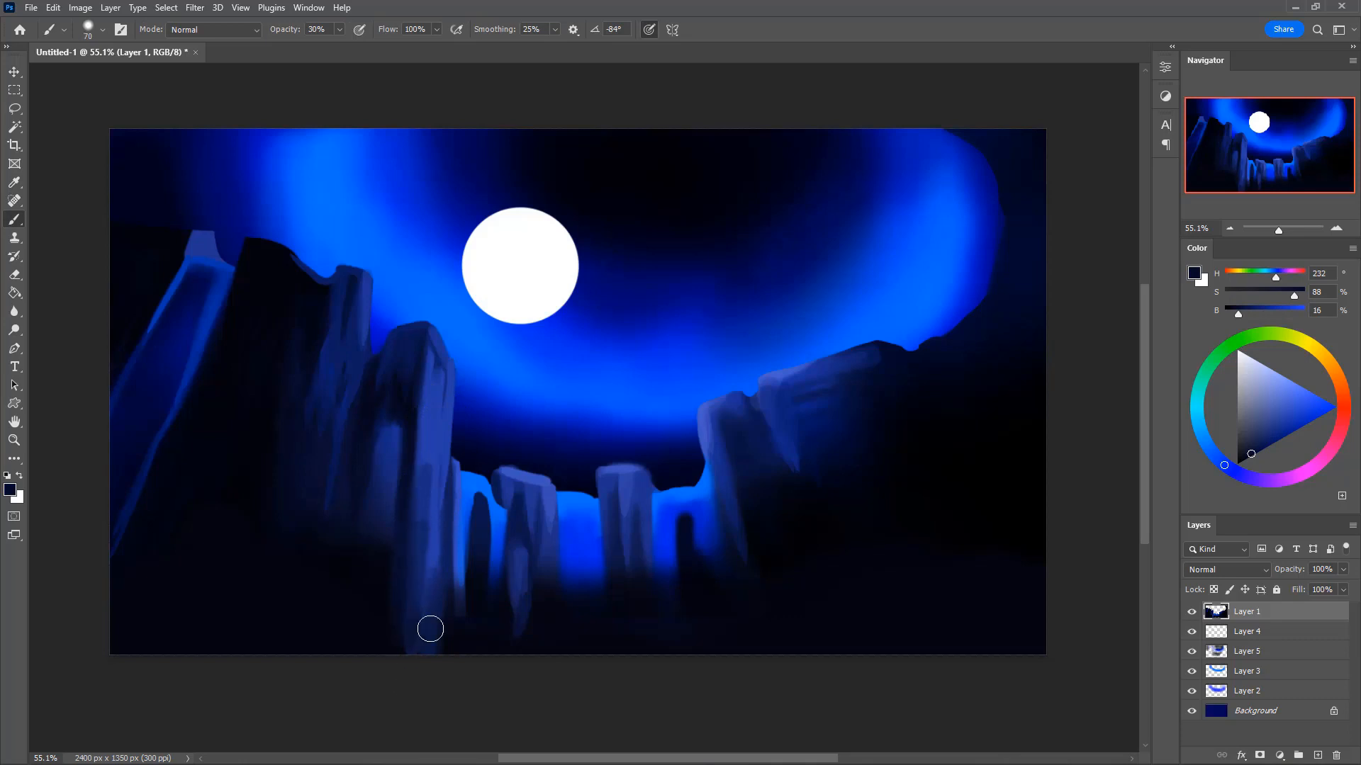
key(bracketleft)
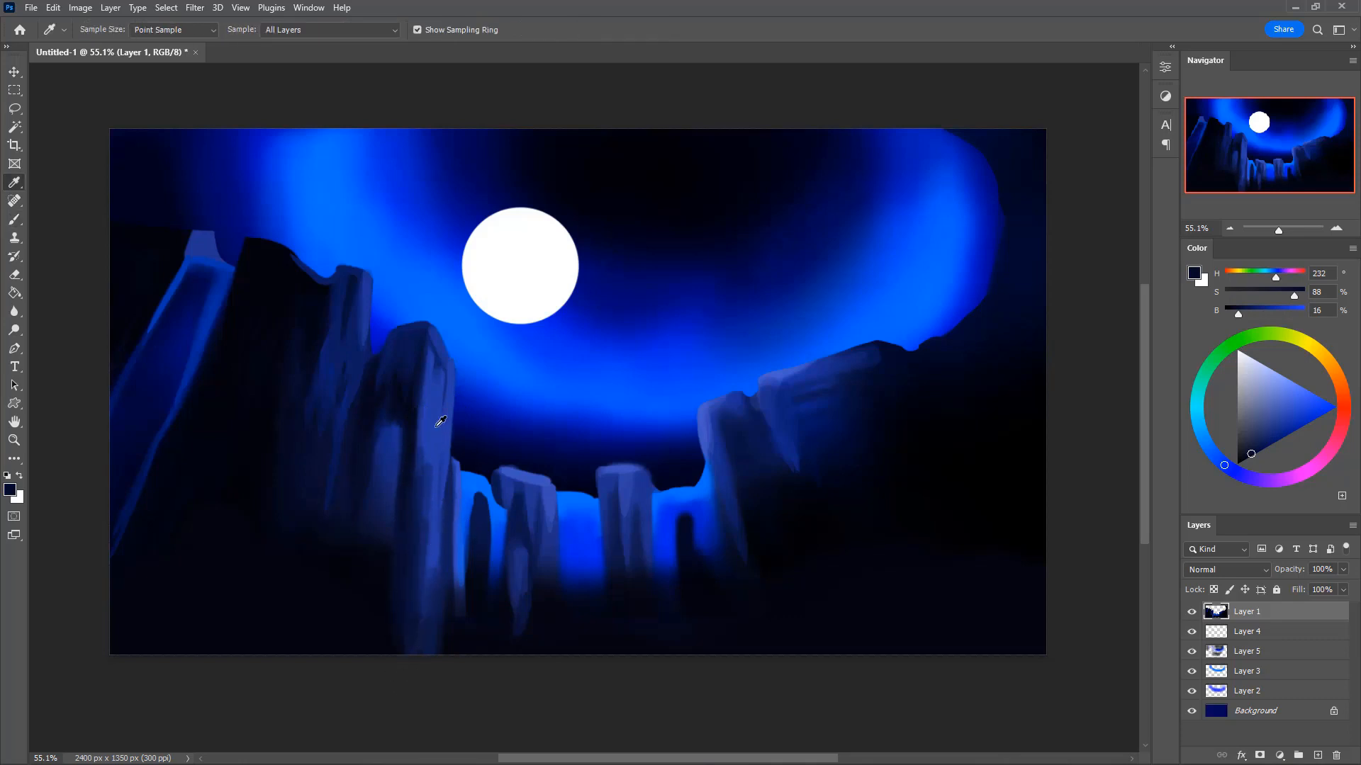
- Blend sampled blues (H 231, S 76, B 64 and B 60) down the front spire's lower face, 60 px at 30% opacity
alt+click(424, 441)
drag(424, 440, 424, 542)
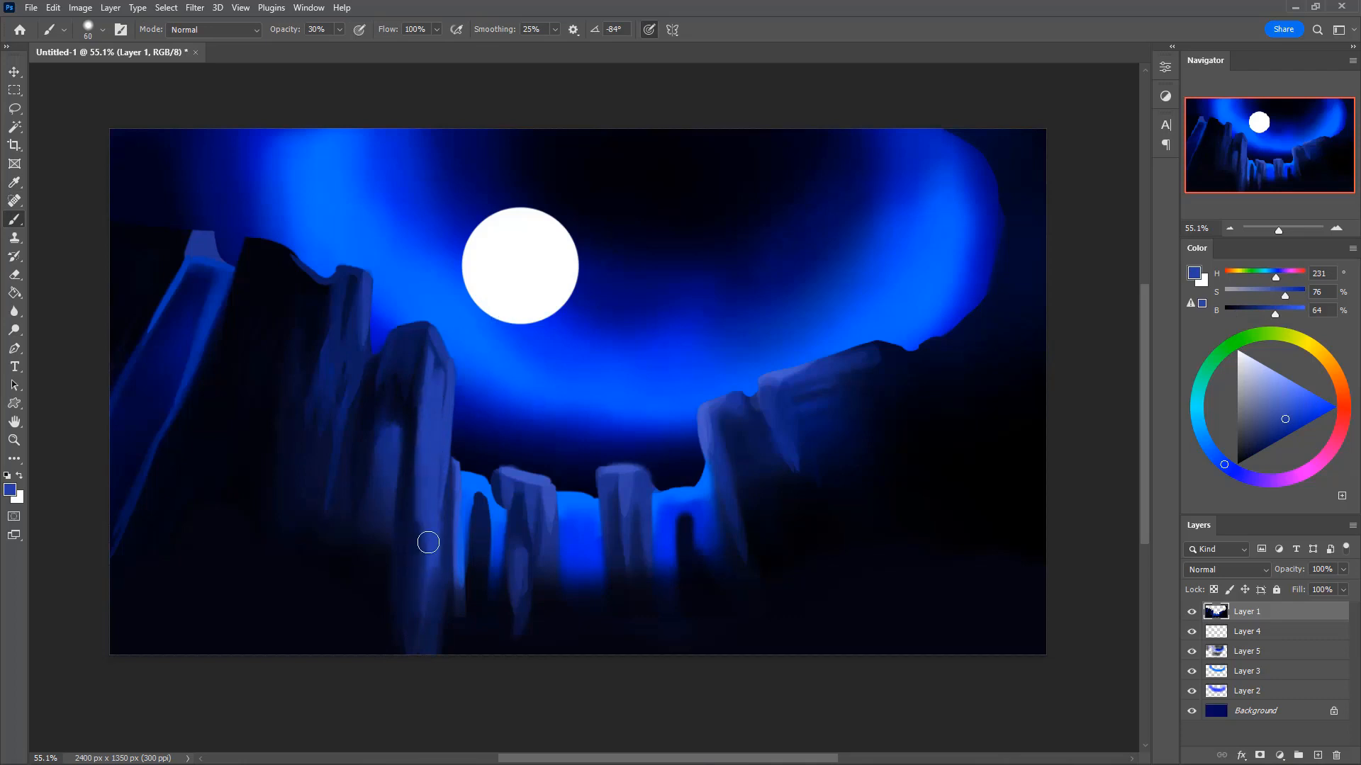
drag(437, 493, 428, 595)
alt+click(426, 498)
drag(426, 498, 425, 638)
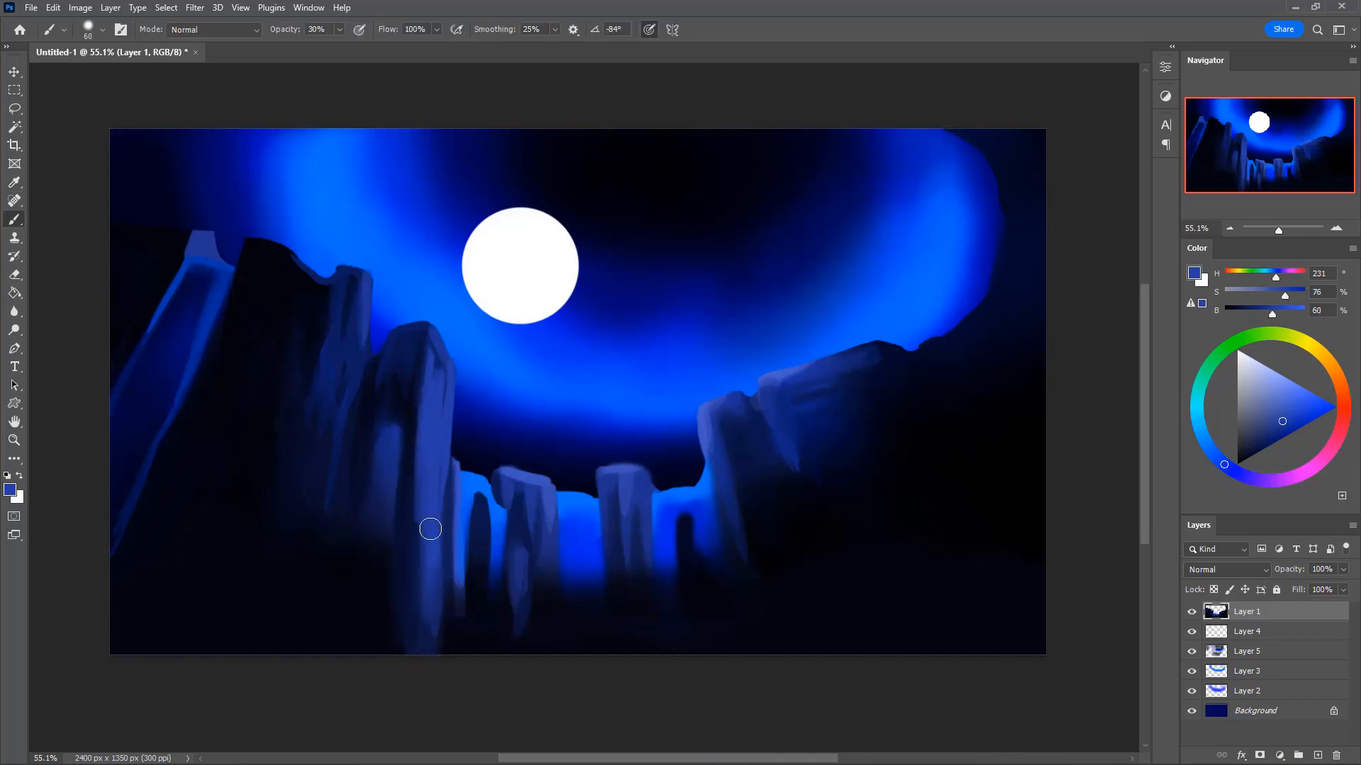
drag(430, 528, 430, 628)
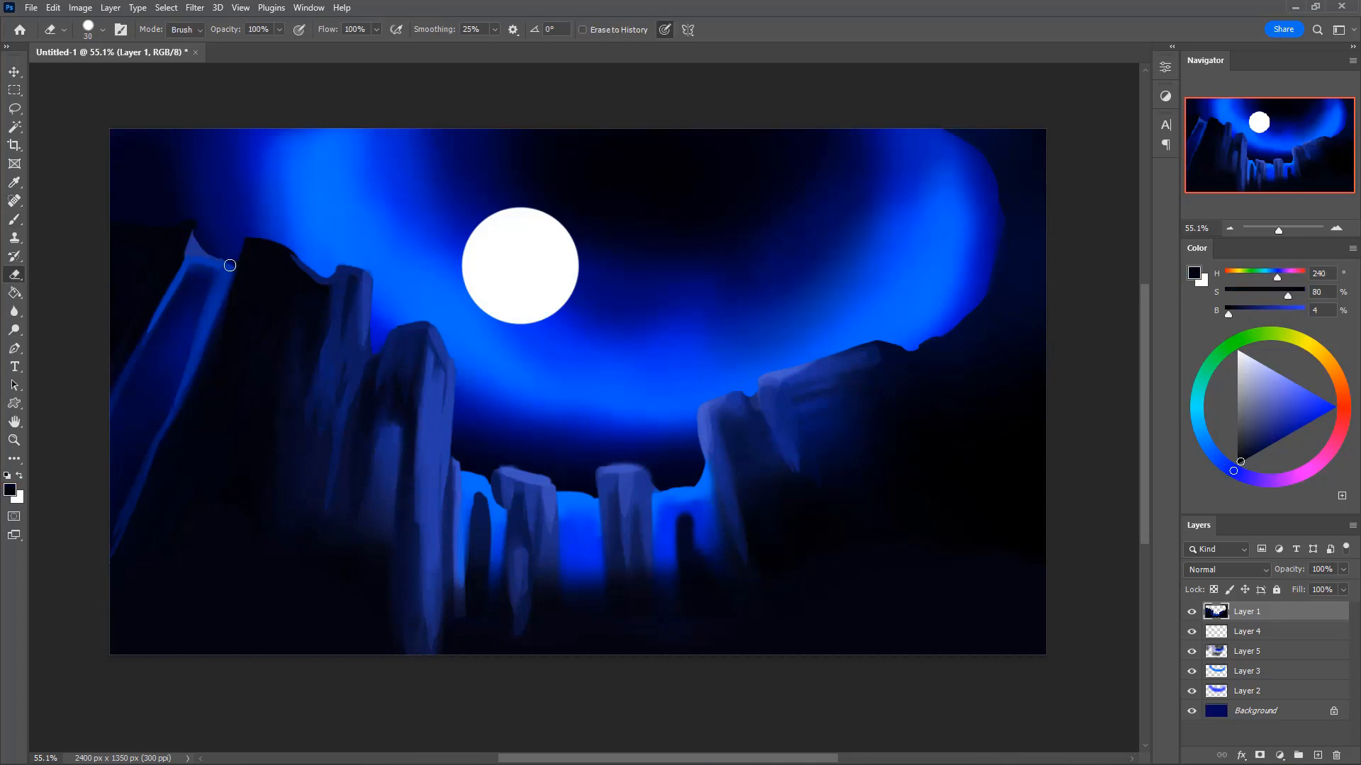
- Reshape the outermost column's top into a concave cap in sampled blue (H 233, S 75, B 56), edging its underside with H 224, S 99, B 59
alt+click(199, 244)
alt+click(191, 279)
mouse_move(192, 280)
mouse_down()
mouse_move(247, 274)
mouse_move(195, 260)
mouse_move(221, 277)
mouse_move(197, 258)
mouse_move(174, 304)
mouse_move(187, 325)
mouse_move(193, 258)
mouse_move(190, 272)
mouse_move(205, 271)
mouse_move(190, 261)
mouse_move(225, 267)
mouse_move(208, 261)
mouse_move(160, 301)
mouse_move(200, 238)
mouse_move(183, 286)
mouse_move(217, 272)
mouse_up()
key(e)
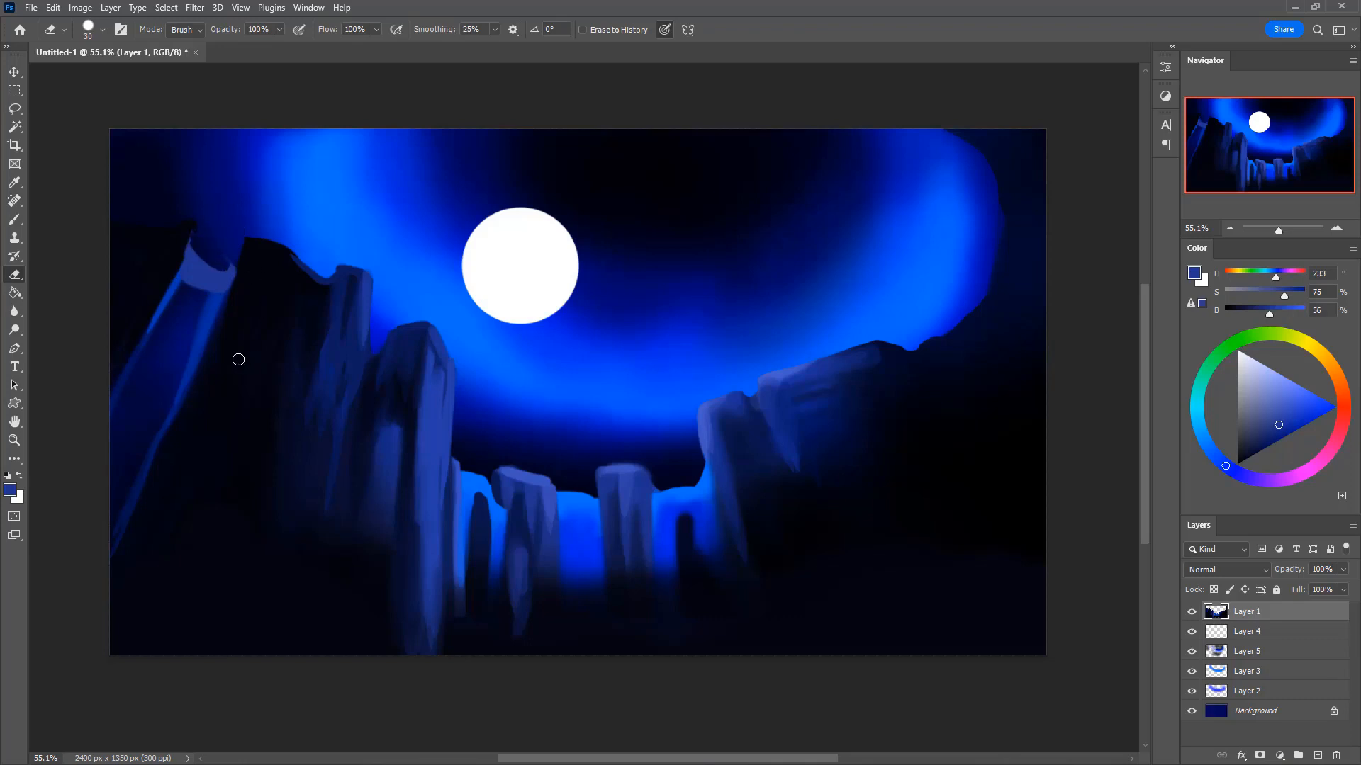
key(b)
alt+click(213, 294)
click(187, 285)
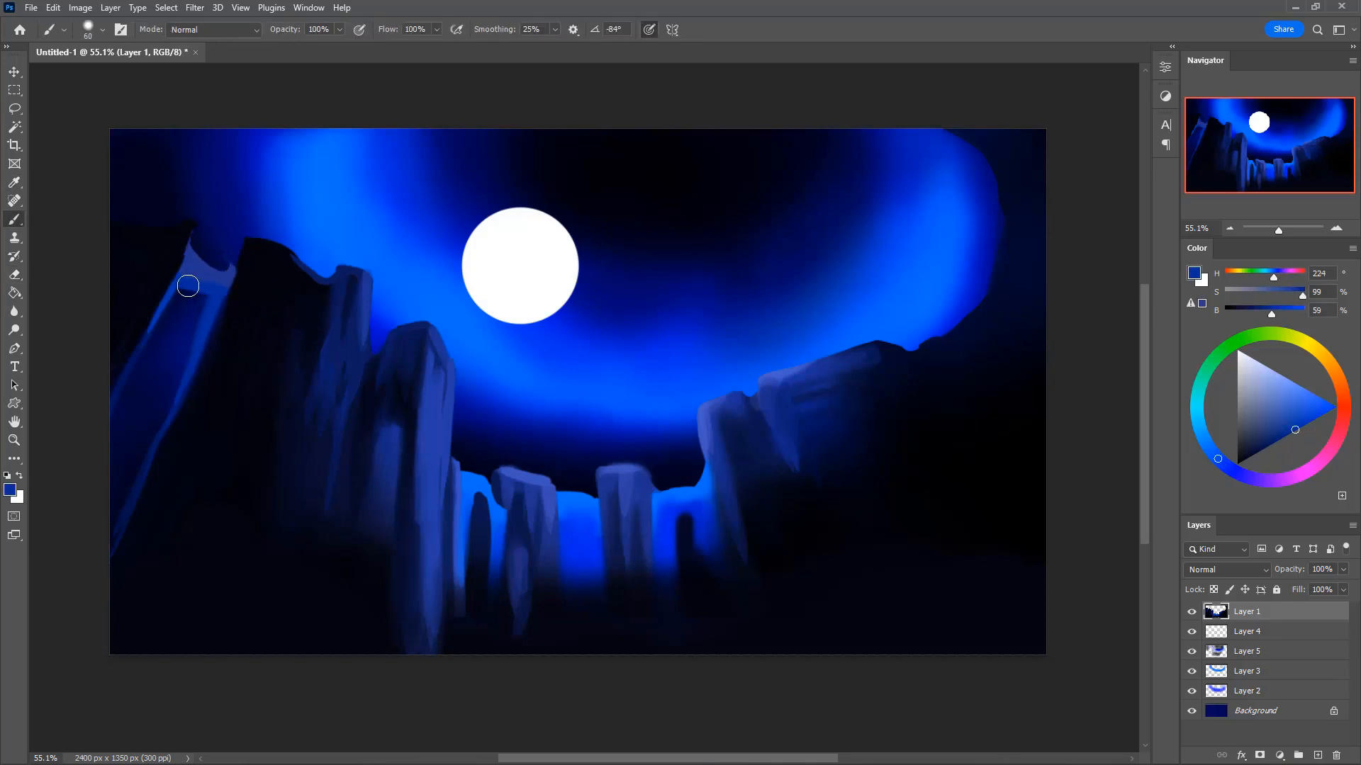
- Blend the outermost column's cap at 30% opacity using sampled near-black (H 236, S 88, B 5) and blue (H 233, S 75, B 56)
key(i)
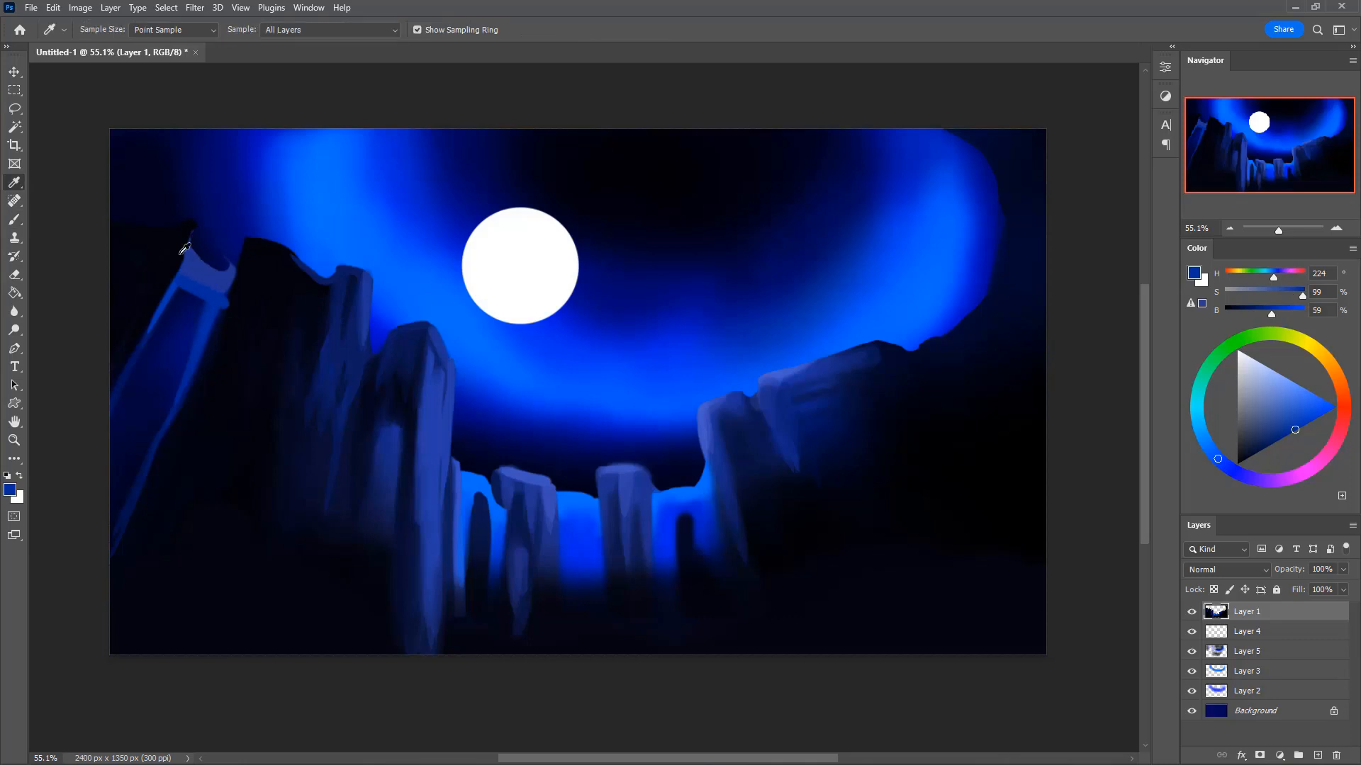
click(140, 259)
key(b)
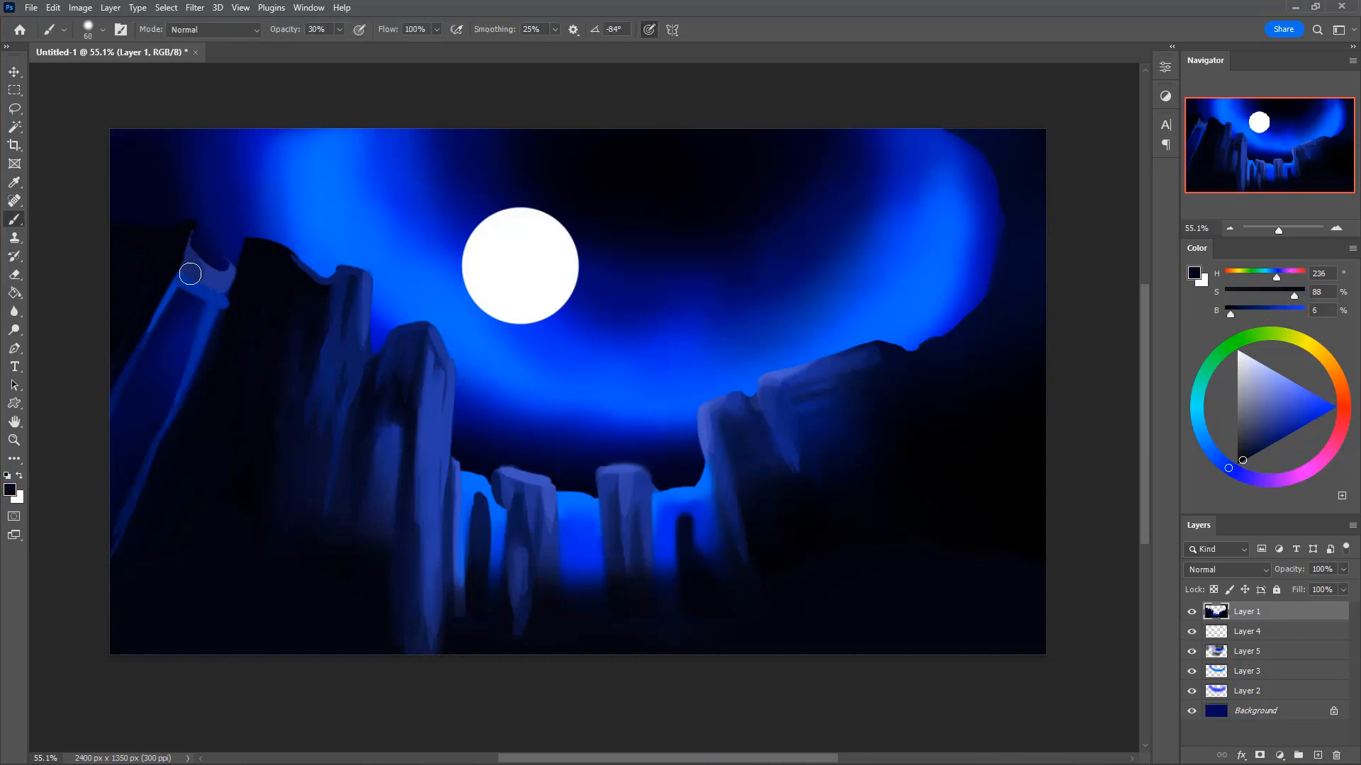
alt+click(207, 270)
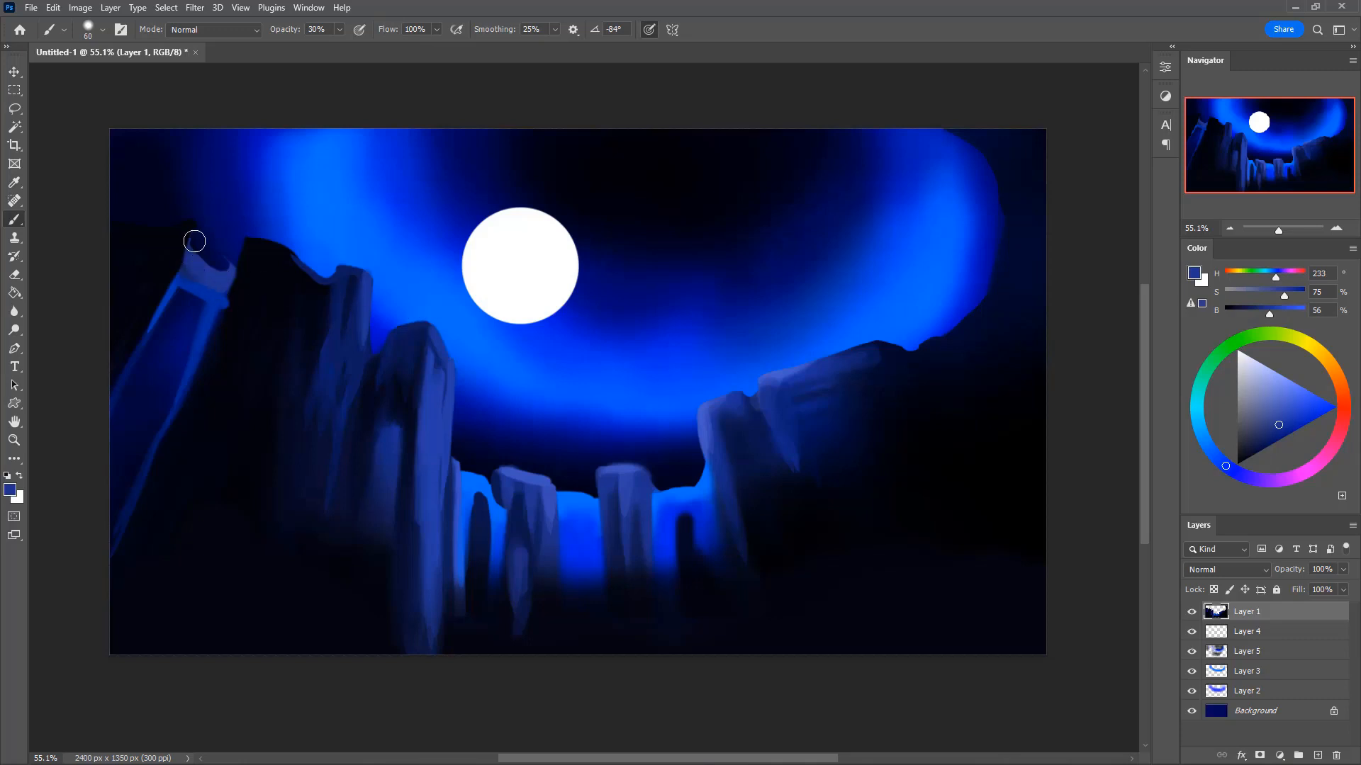
alt+click(197, 282)
key(bracketleft)
alt+click(216, 273)
- Carve the cap's upper edge into an uneven rim with a 30 px eraser, undoing the last two strokes
key(e)
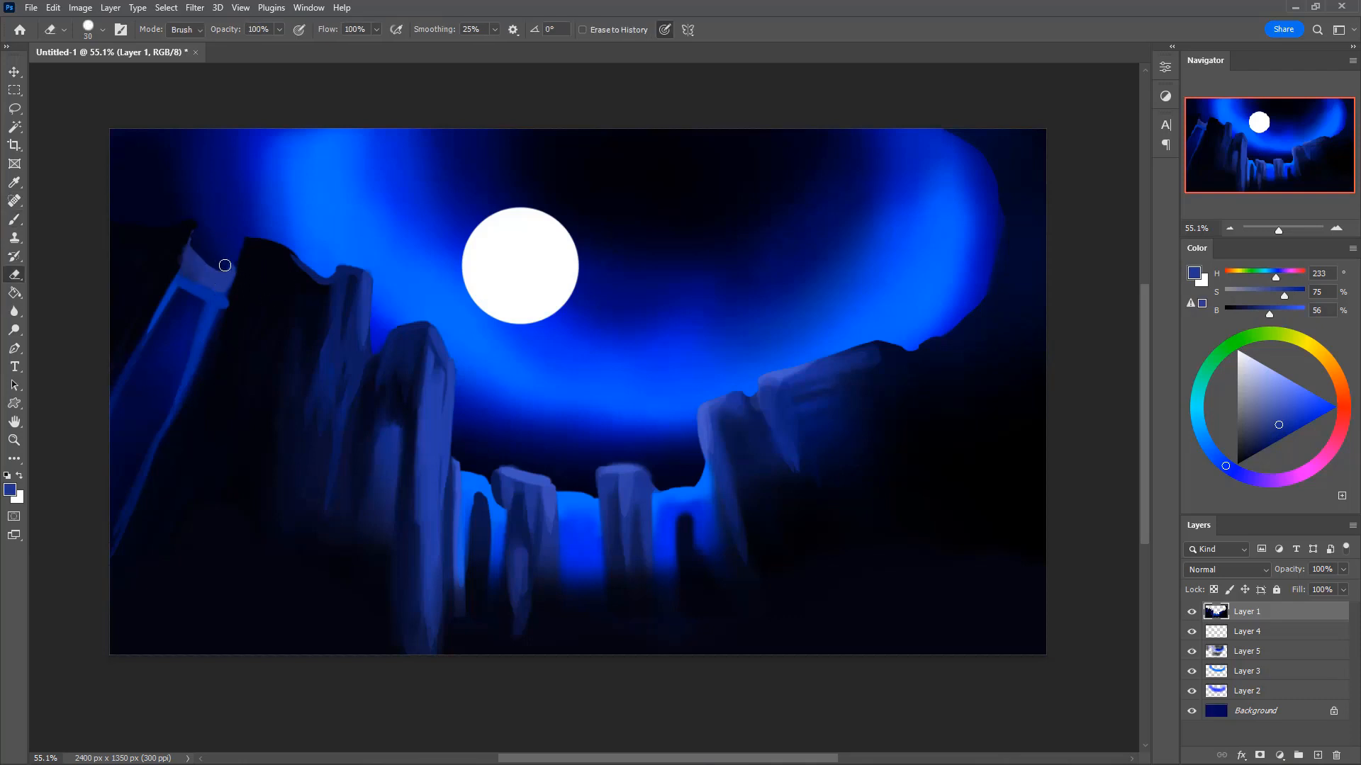
click(224, 272)
drag(202, 260, 211, 262)
click(208, 271)
key(ctrl+z)
key(ctrl+z)
key(b)
- Redefine the outermost column's outer edge with a diagonal stroke of sampled near-black (H 240, S 80, B 4), 50 px at 100% opacity
alt+click(243, 274)
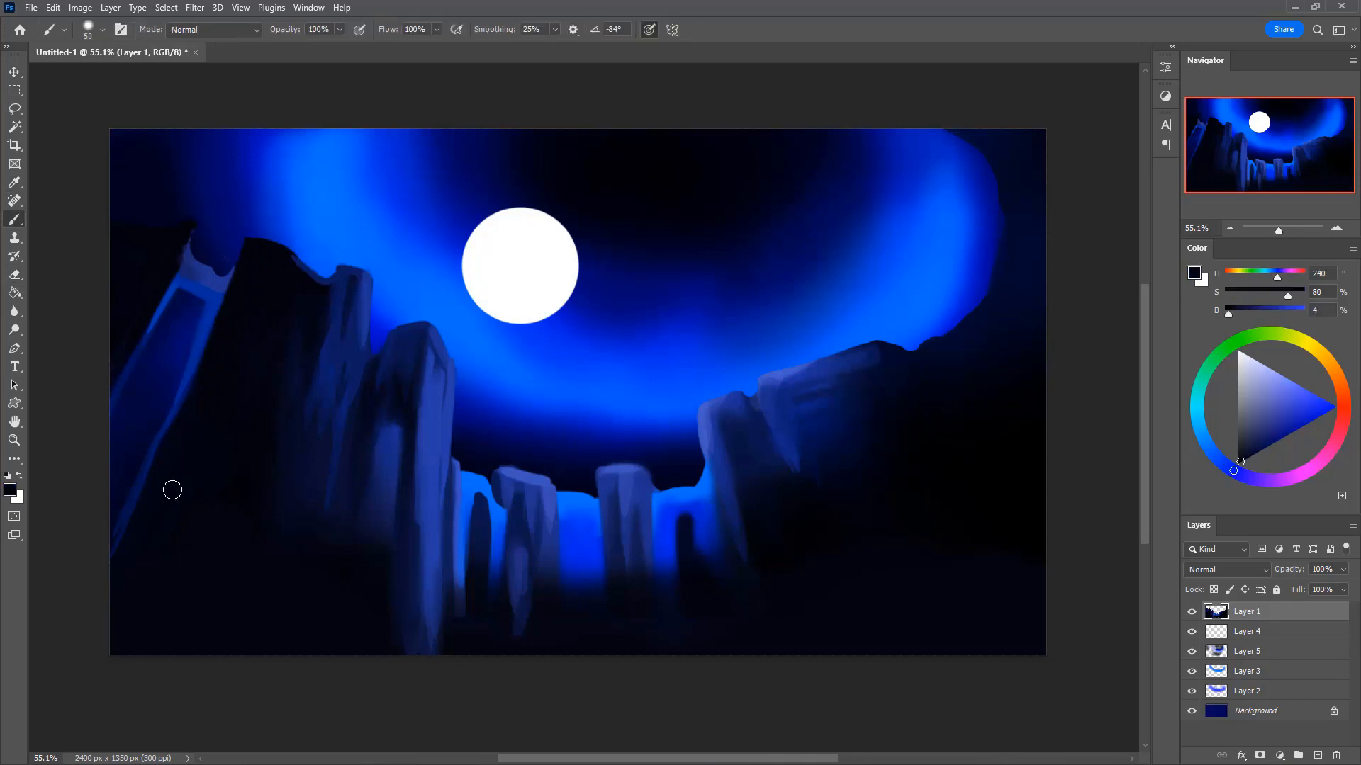
mouse_move(185, 237)
mouse_down()
mouse_move(135, 323)
mouse_move(155, 312)
mouse_move(127, 370)
mouse_up()
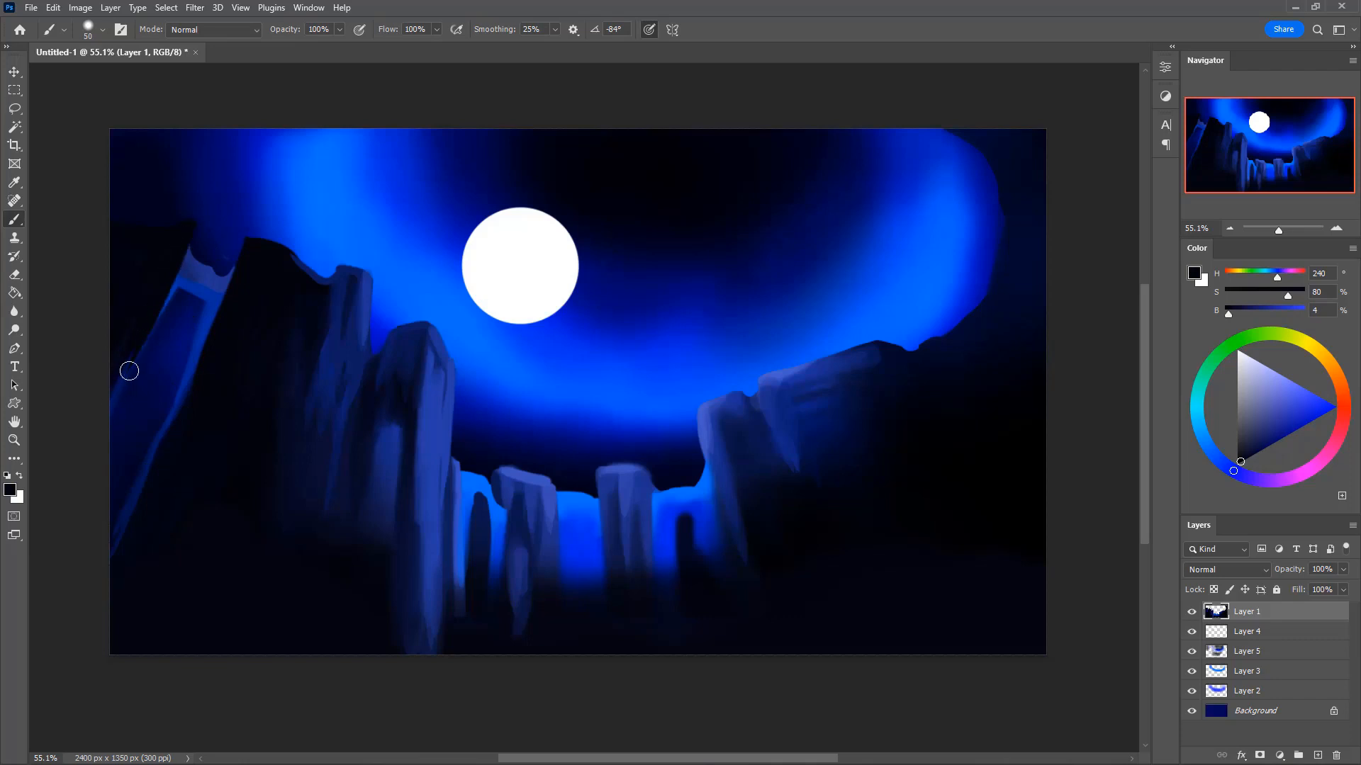
key(ctrl+z)
drag(185, 253, 129, 368)
- Darken the cliff face beside the second spire with near-black (H 240, S 80, B 4), 70 px at 30% opacity
key(])
key(])
key(3)
drag(323, 311, 304, 507)
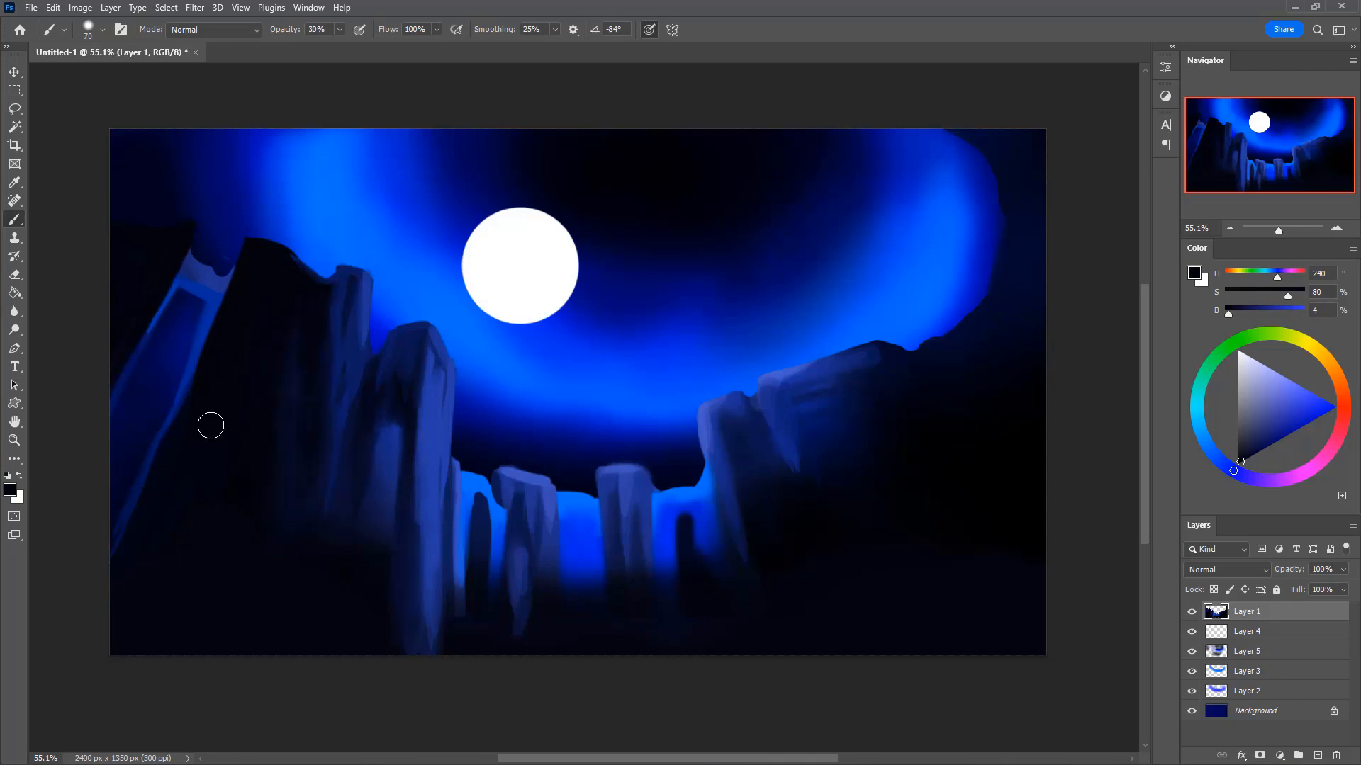
- Shade the second spire's inner side and tip with sampled near-black (H 240, S 82, B 4), 50 px at 30% opacity
key(e)
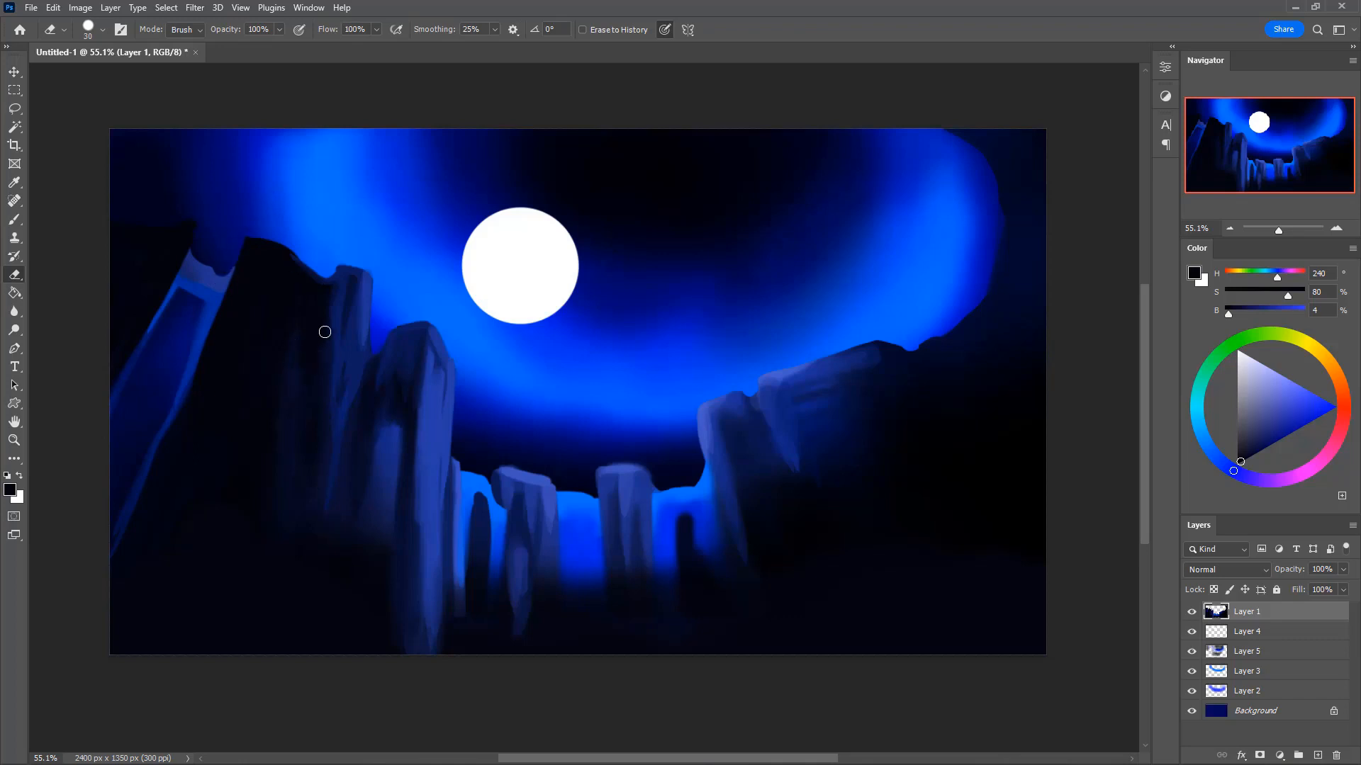
key(b)
alt+click(299, 281)
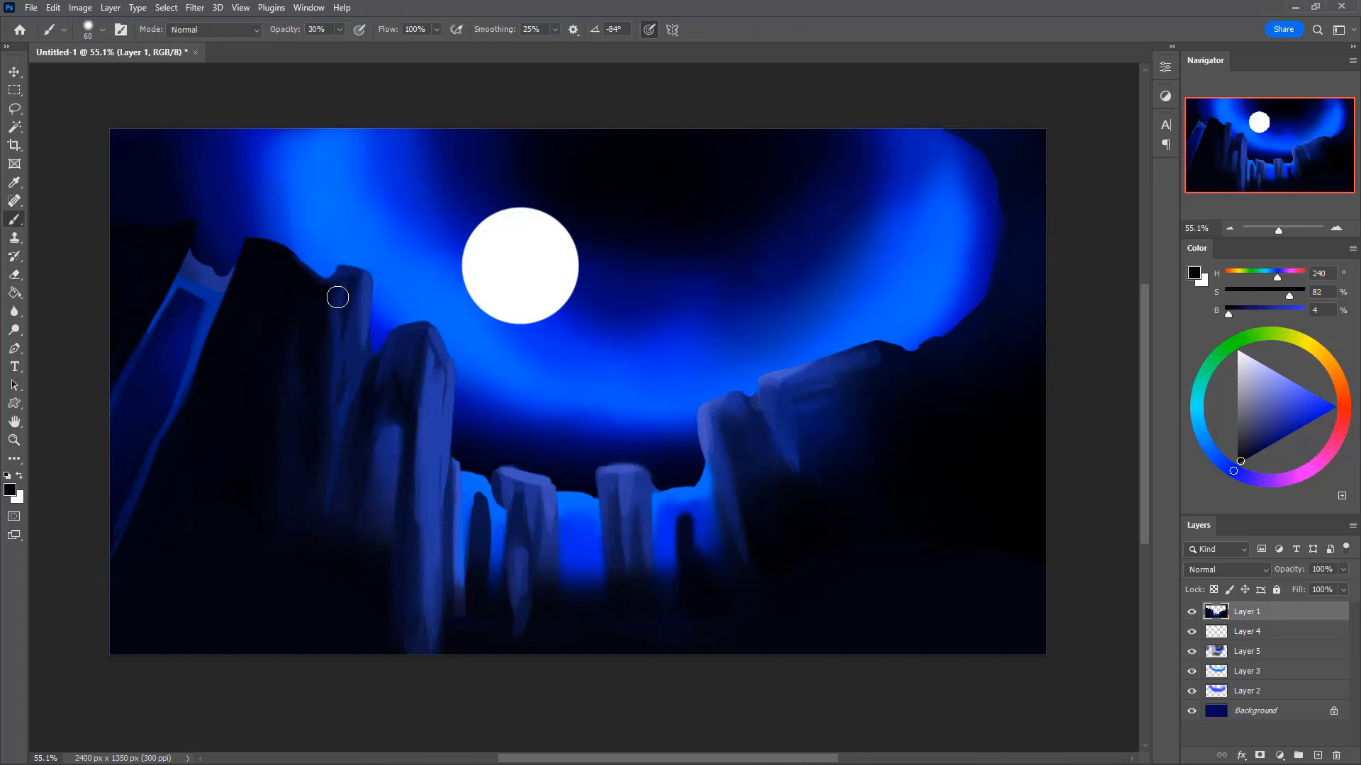
key(bracketleft)
key(bracketright)
key(bracketleft)
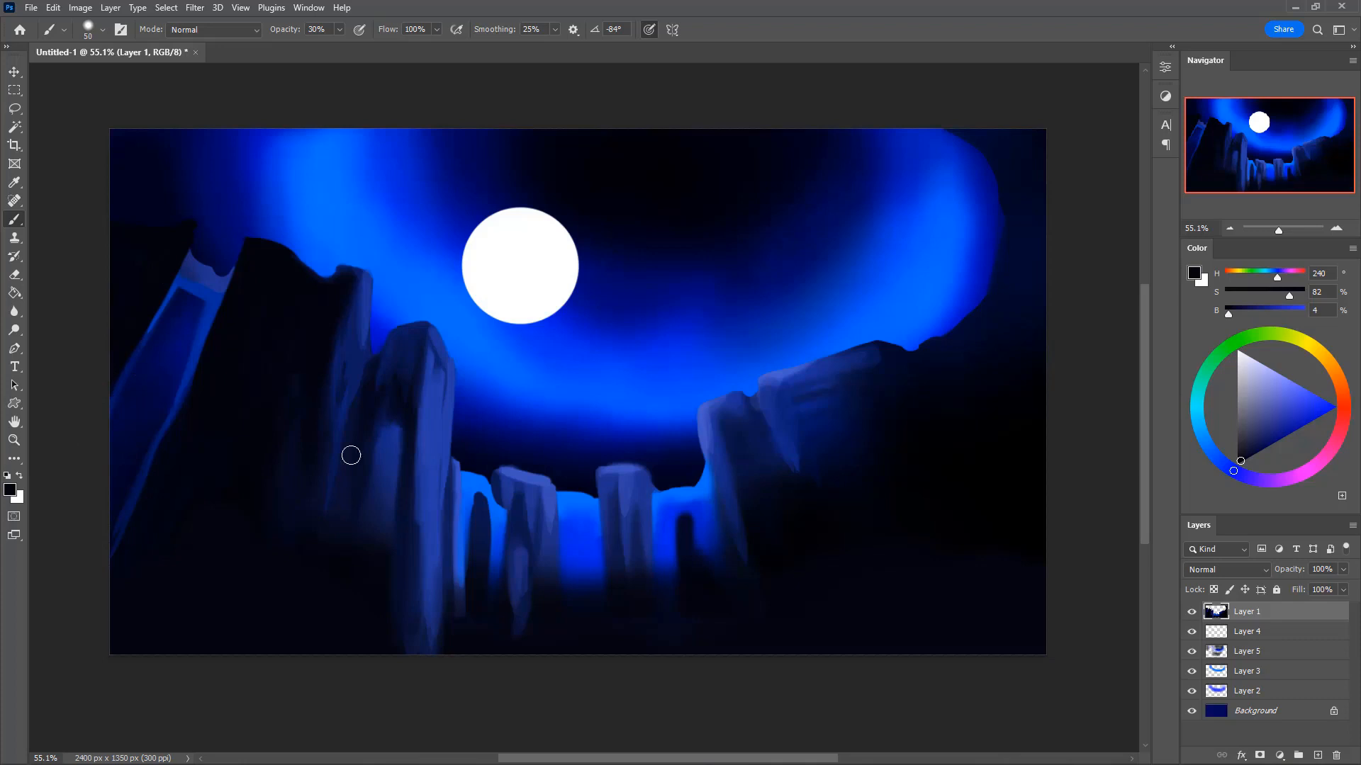
- Touch up the second spire's tip in sampled blue (H 231, S 81, B 47) at 45 px and trim its top with a 30 px eraser
alt+click(360, 287)
key(bracketleft)
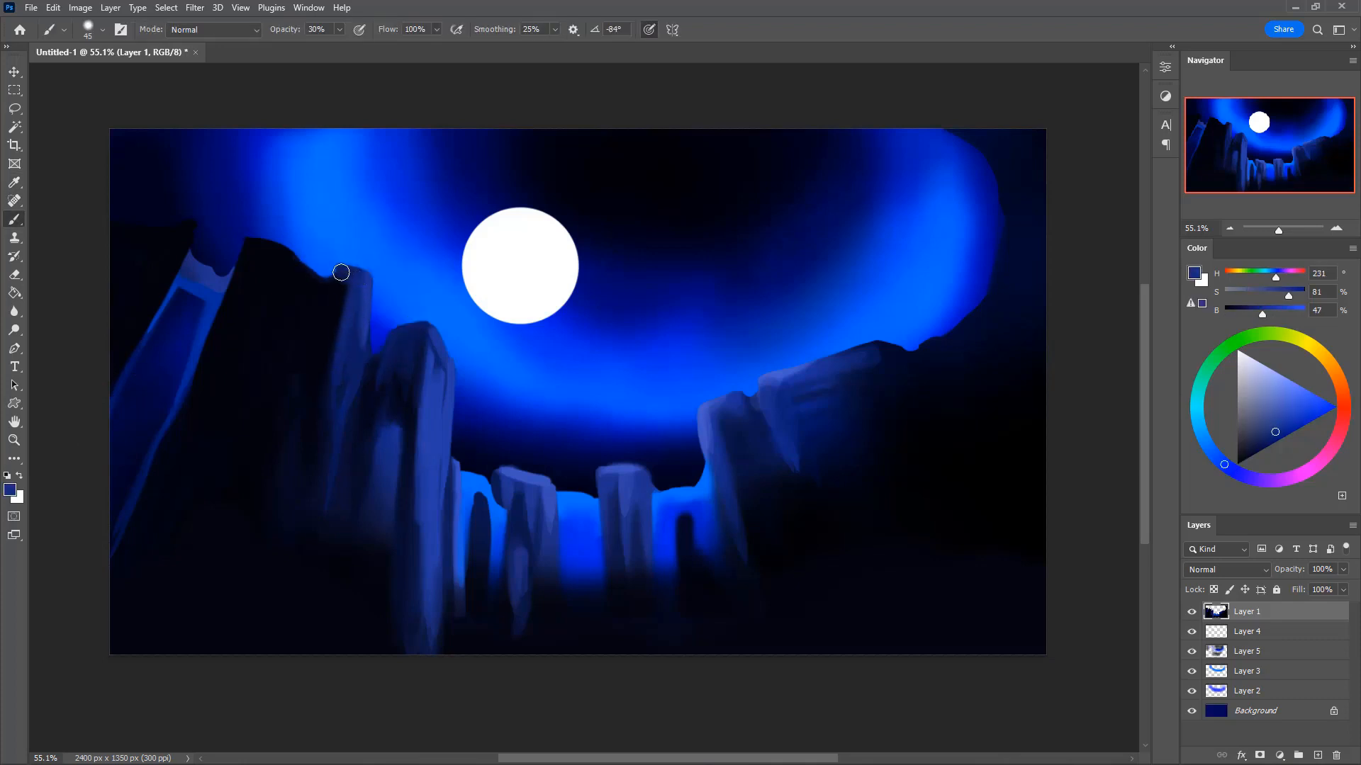
key(e)
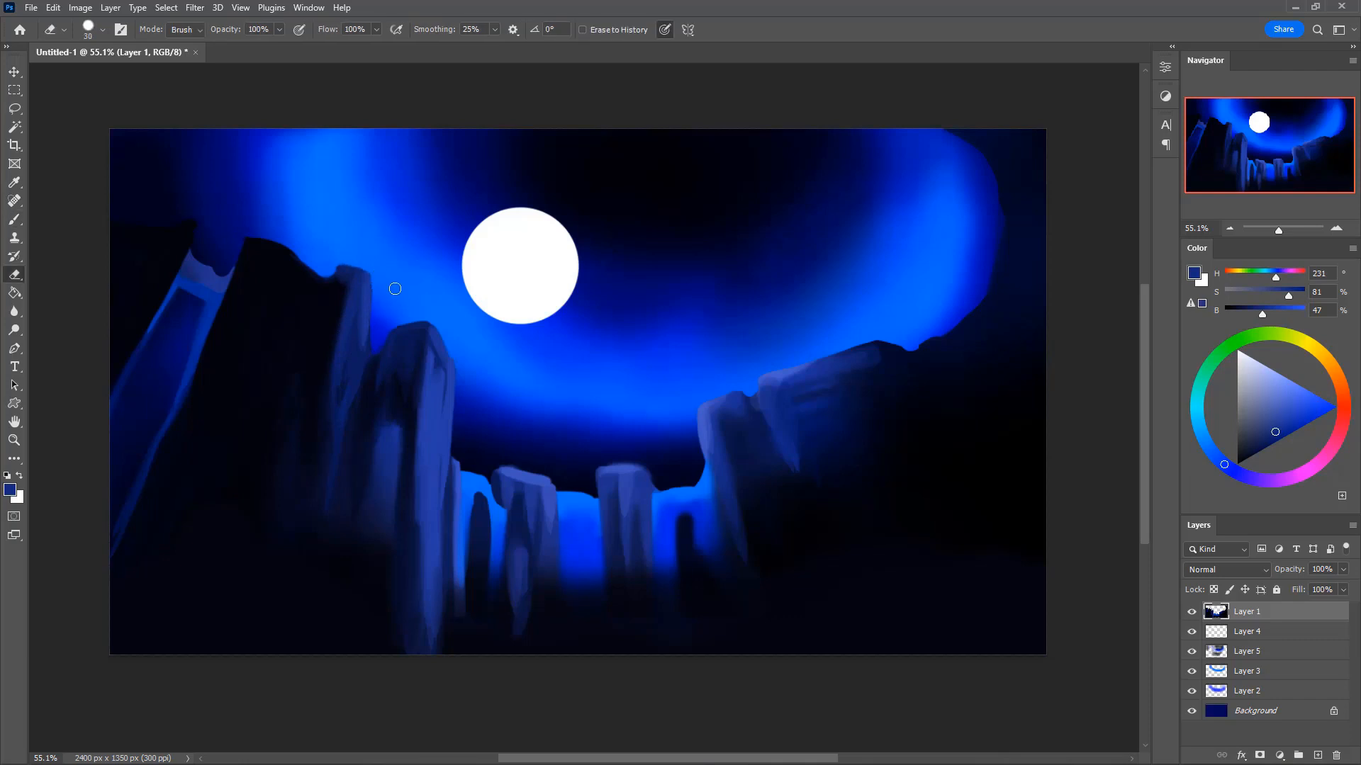
mouse_move(331, 270)
mouse_down()
mouse_move(332, 253)
mouse_move(398, 284)
mouse_up()
- Repaint the dark cliff's top edge beside the second spire in sampled near-black (H 240, S 80, B 4), 45 px at 100% opacity
key(b)
alt+click(312, 426)
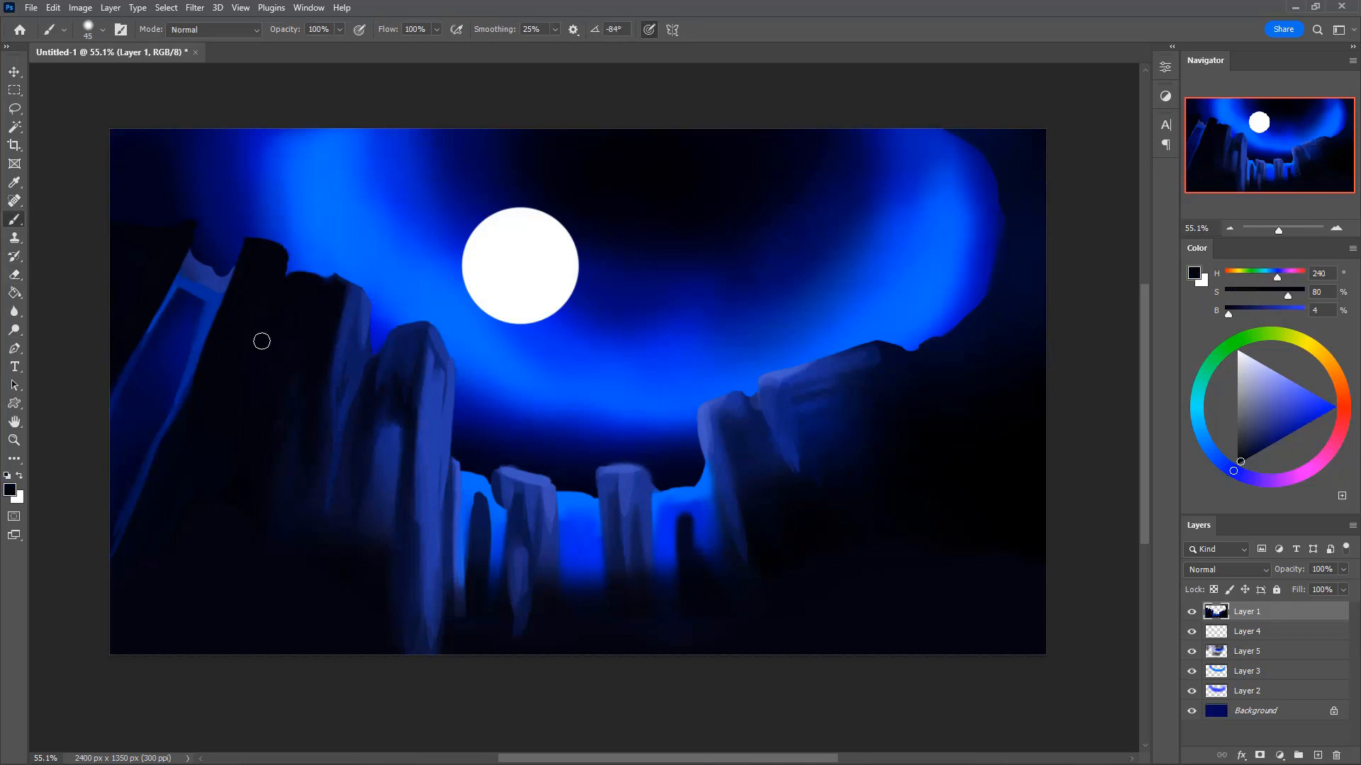
drag(294, 258, 262, 274)
- Paint a small pointed column between the two middle columns in sampled dark blue (H 233, S 74, B 41)
alt+click(567, 447)
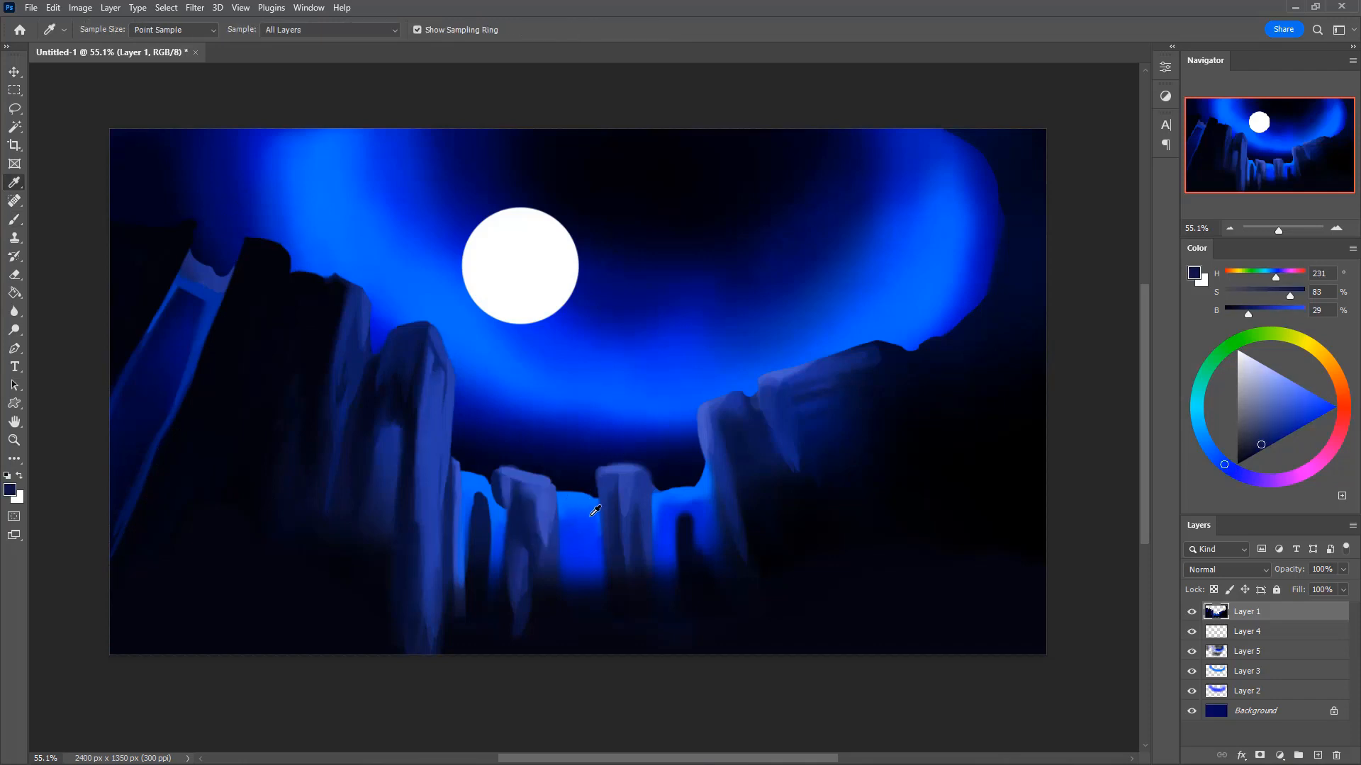
alt+click(552, 550)
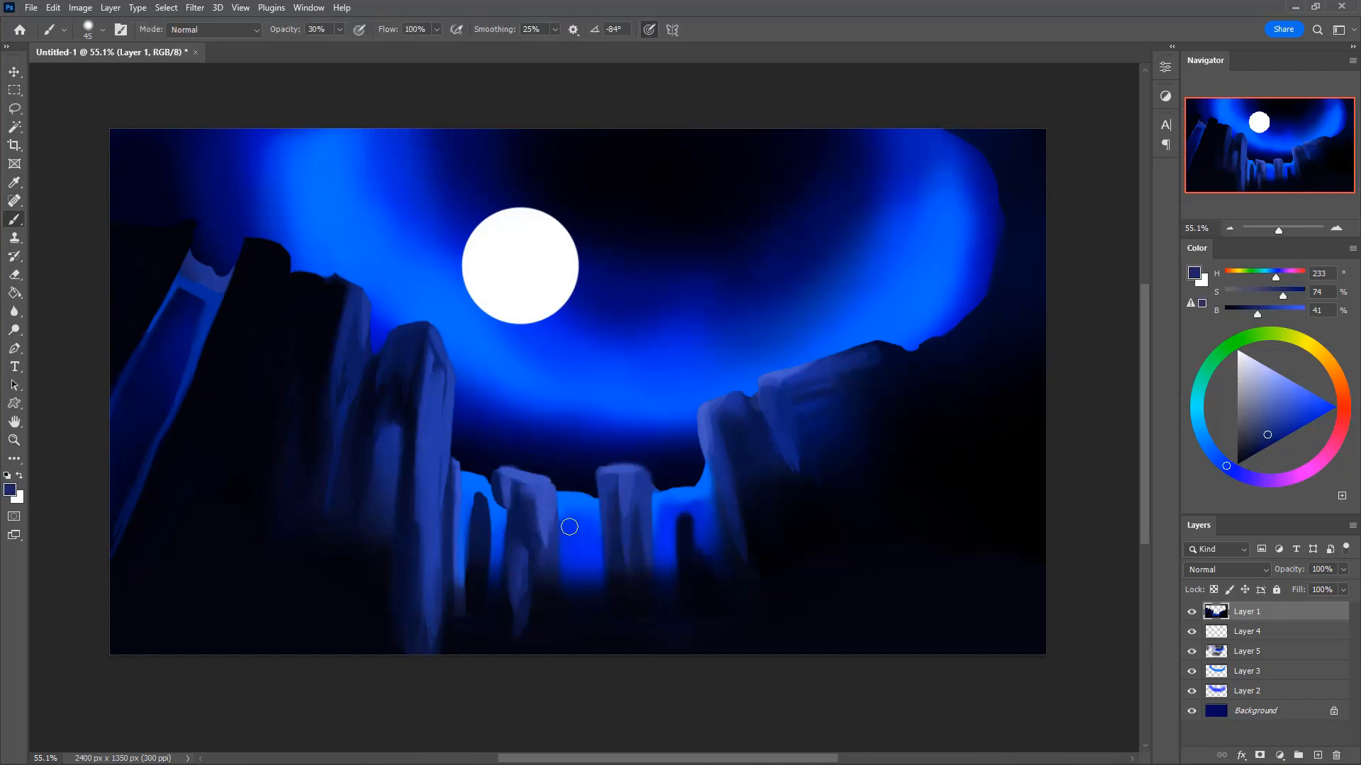
mouse_move(577, 491)
mouse_down()
mouse_move(579, 541)
mouse_move(579, 488)
mouse_move(579, 541)
mouse_move(578, 502)
mouse_move(625, 545)
mouse_move(601, 541)
mouse_move(570, 490)
mouse_move(590, 530)
mouse_up()
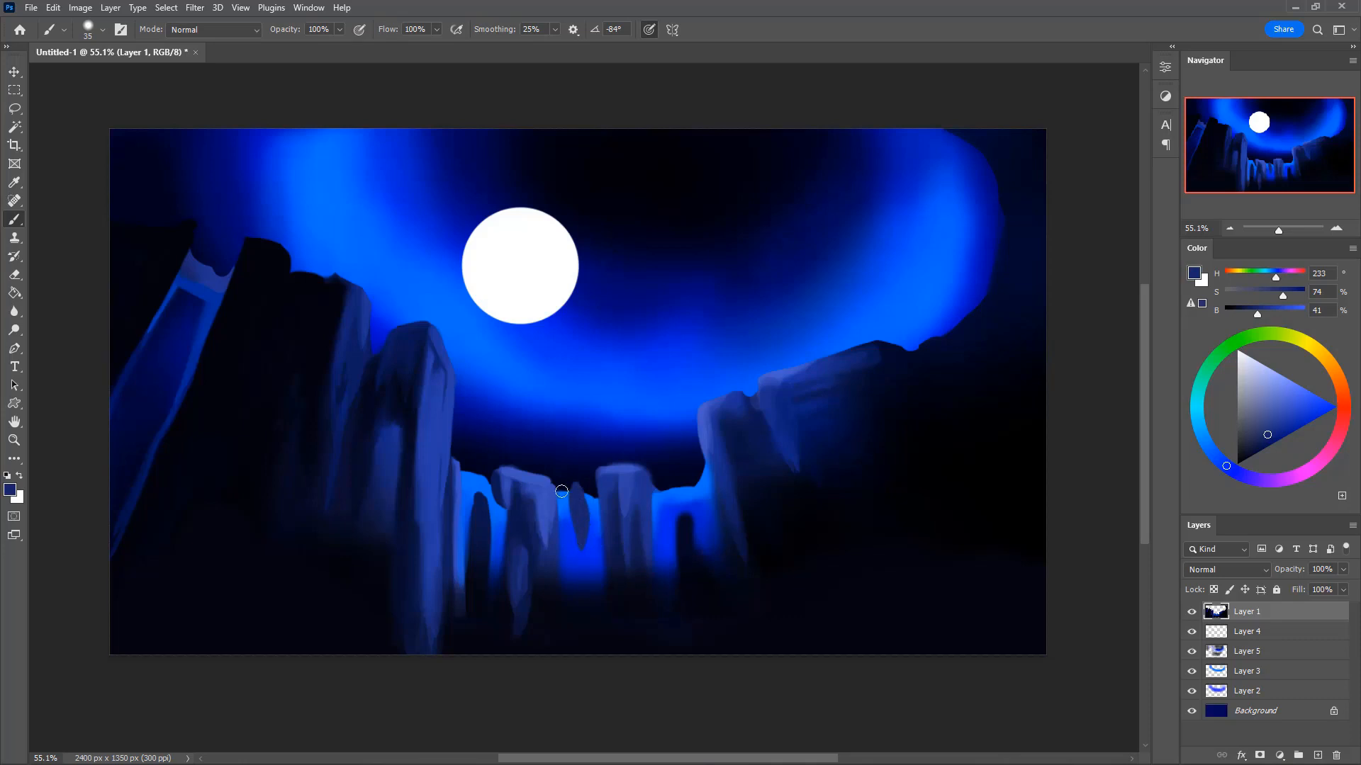
key(bracketleft)
- Widen and highlight the second middle column's cap with blues H 232, S 66, B 73 and H 232, S 57, B 86, and sample shadow blue
alt+click(516, 453)
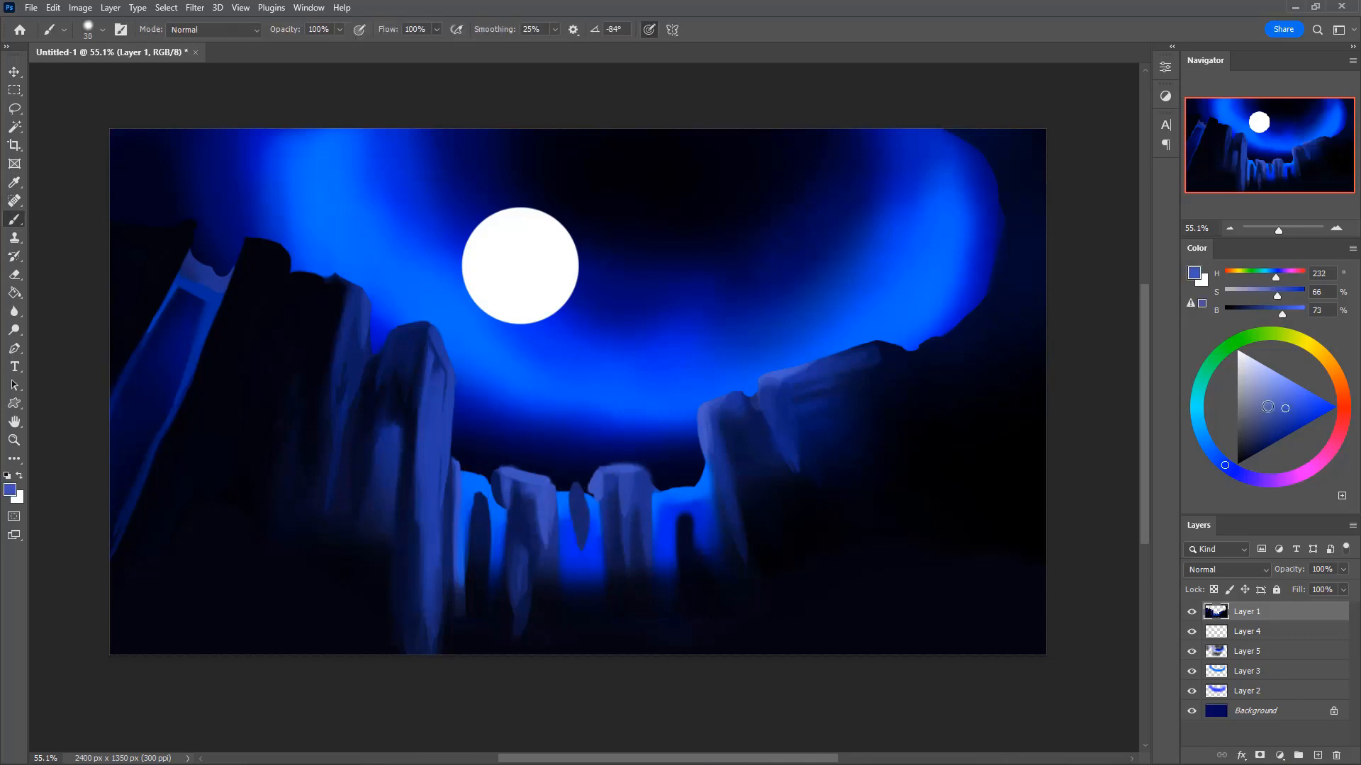
drag(1284, 406, 1282, 394)
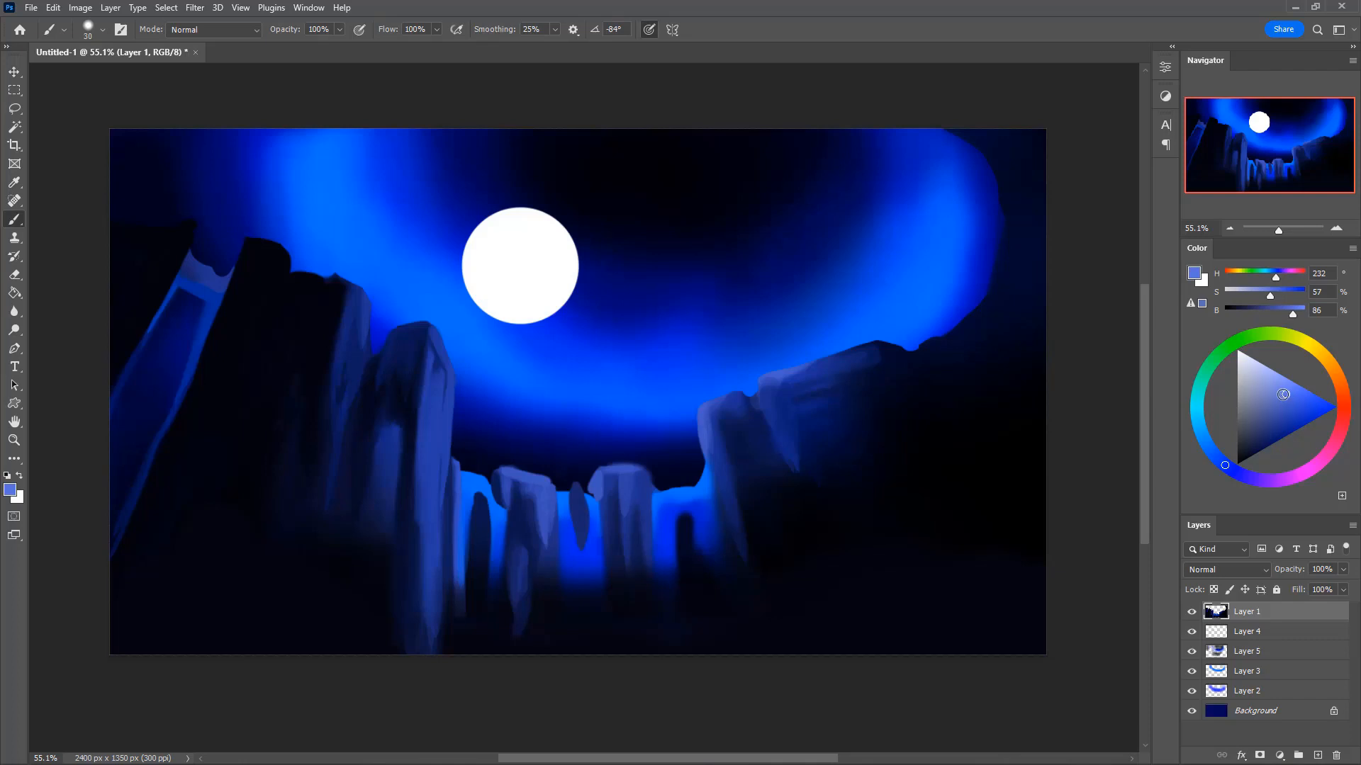
alt+click(603, 489)
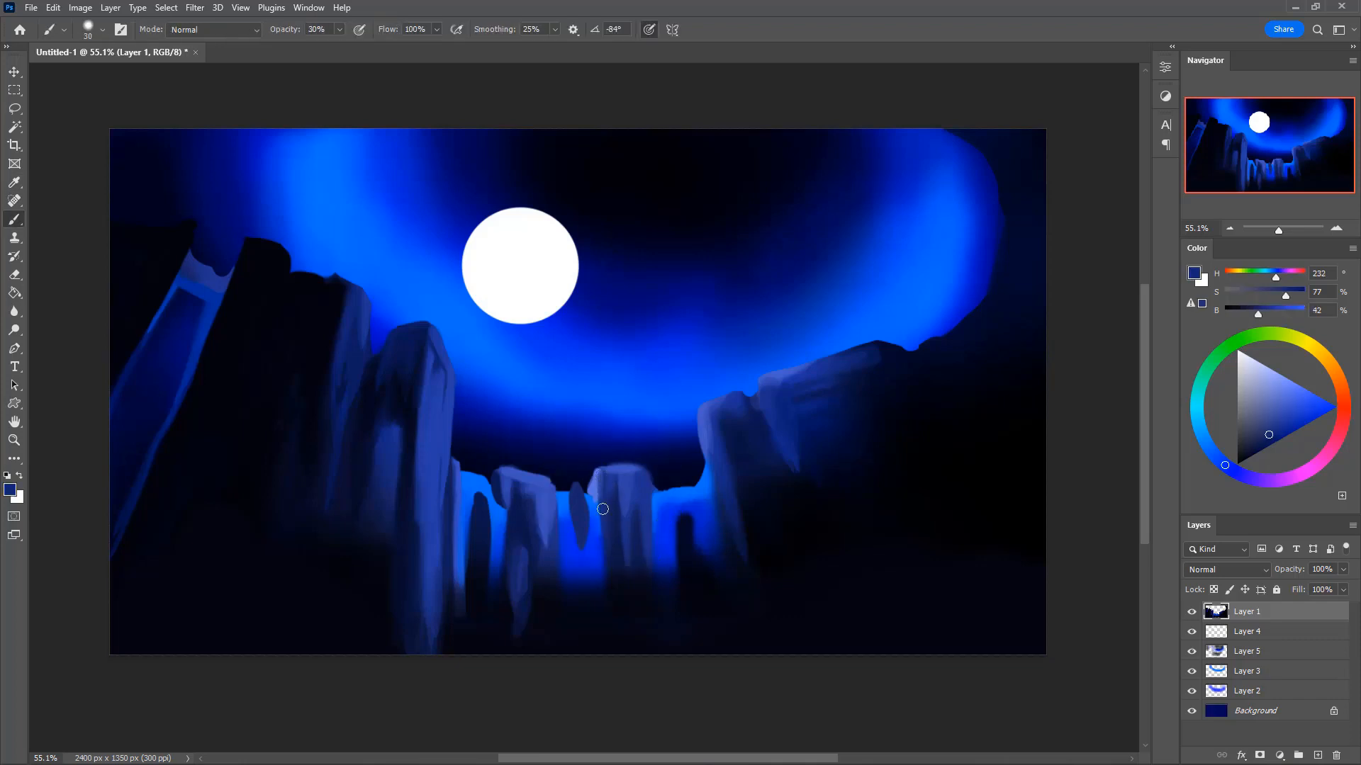
- Refine the shading of the central rock pillars and the right cliff's lit edge with sampled blues at 30% opacity
alt+click(580, 486)
key(bracketleft)
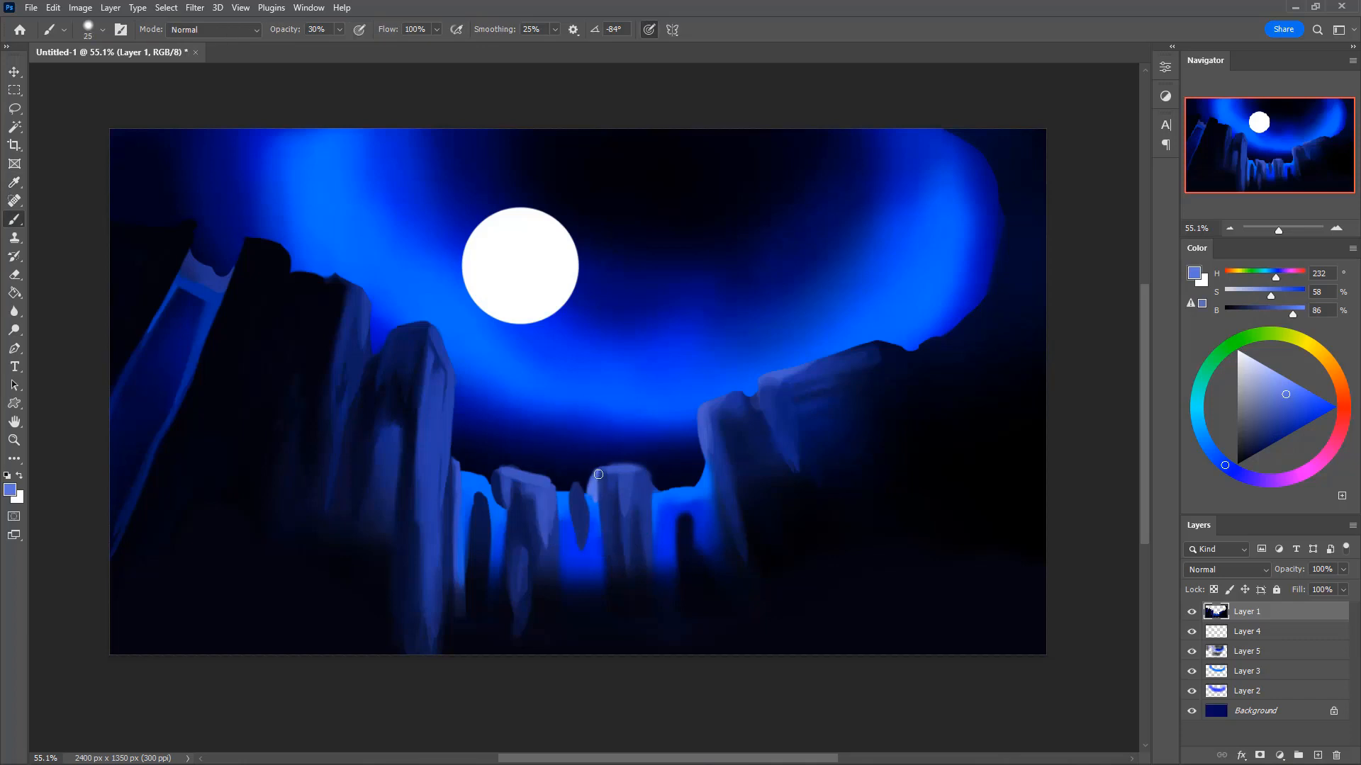
alt+click(608, 502)
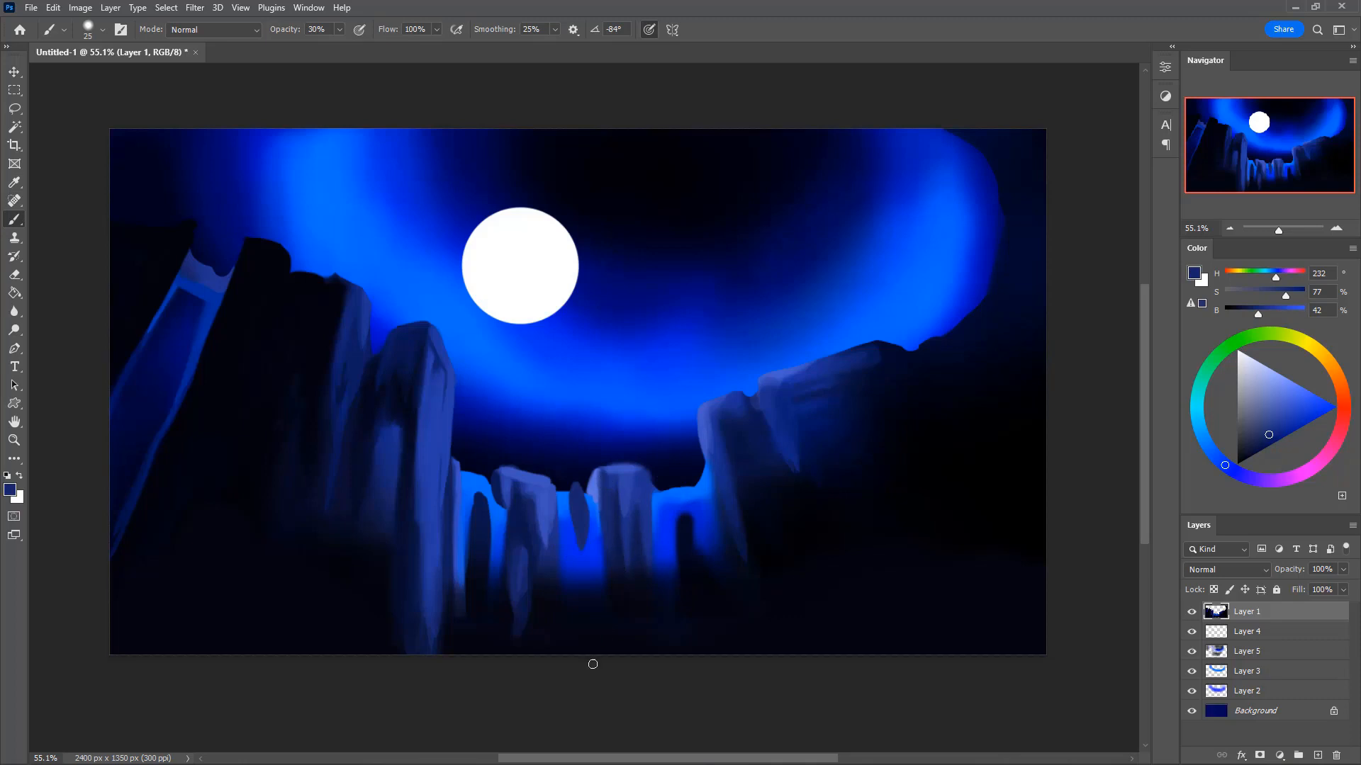
alt+click(554, 544)
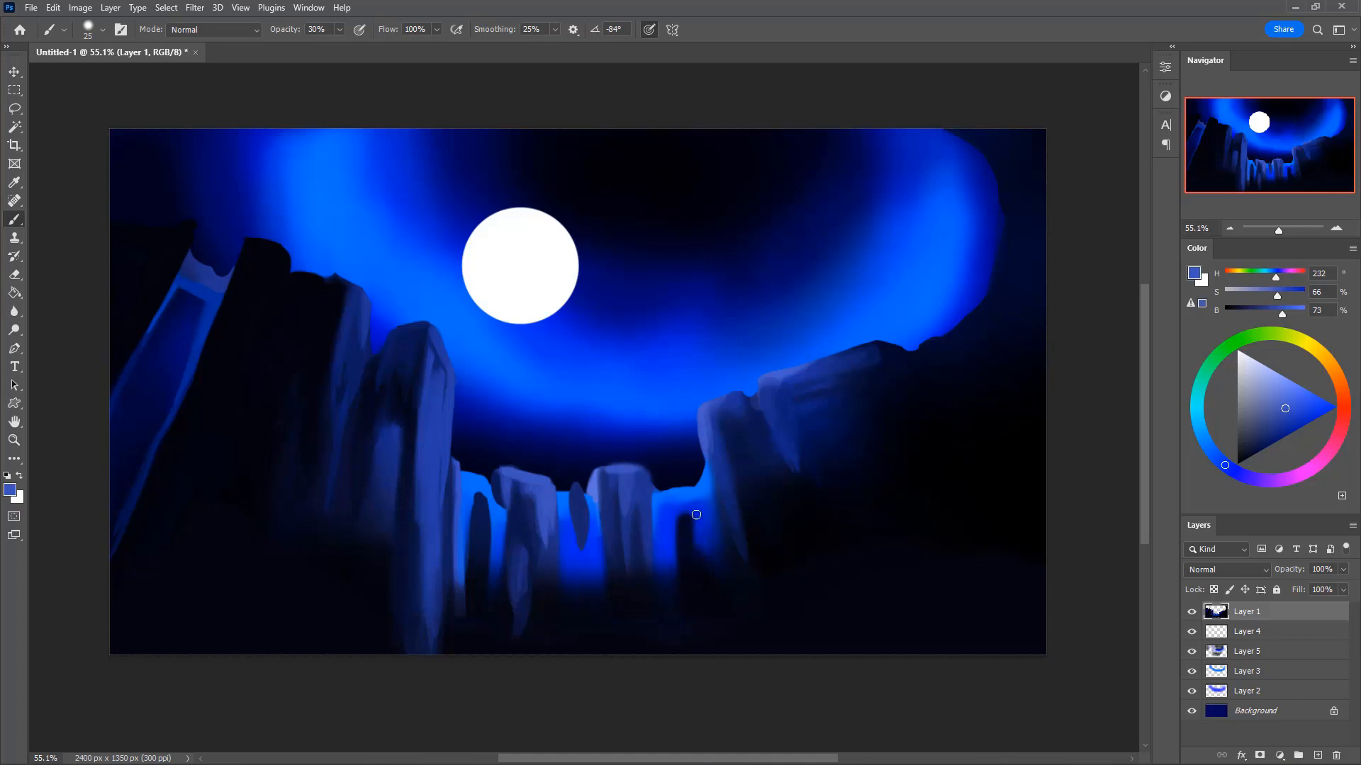
alt+click(709, 429)
key(])
mouse_move(705, 426)
mouse_down()
mouse_move(722, 508)
mouse_move(758, 523)
mouse_up()
- Darken the bases of the left and central rock pillars with a sampled near-black, using a 500 px brush at 30% opacity
alt+click(452, 648)
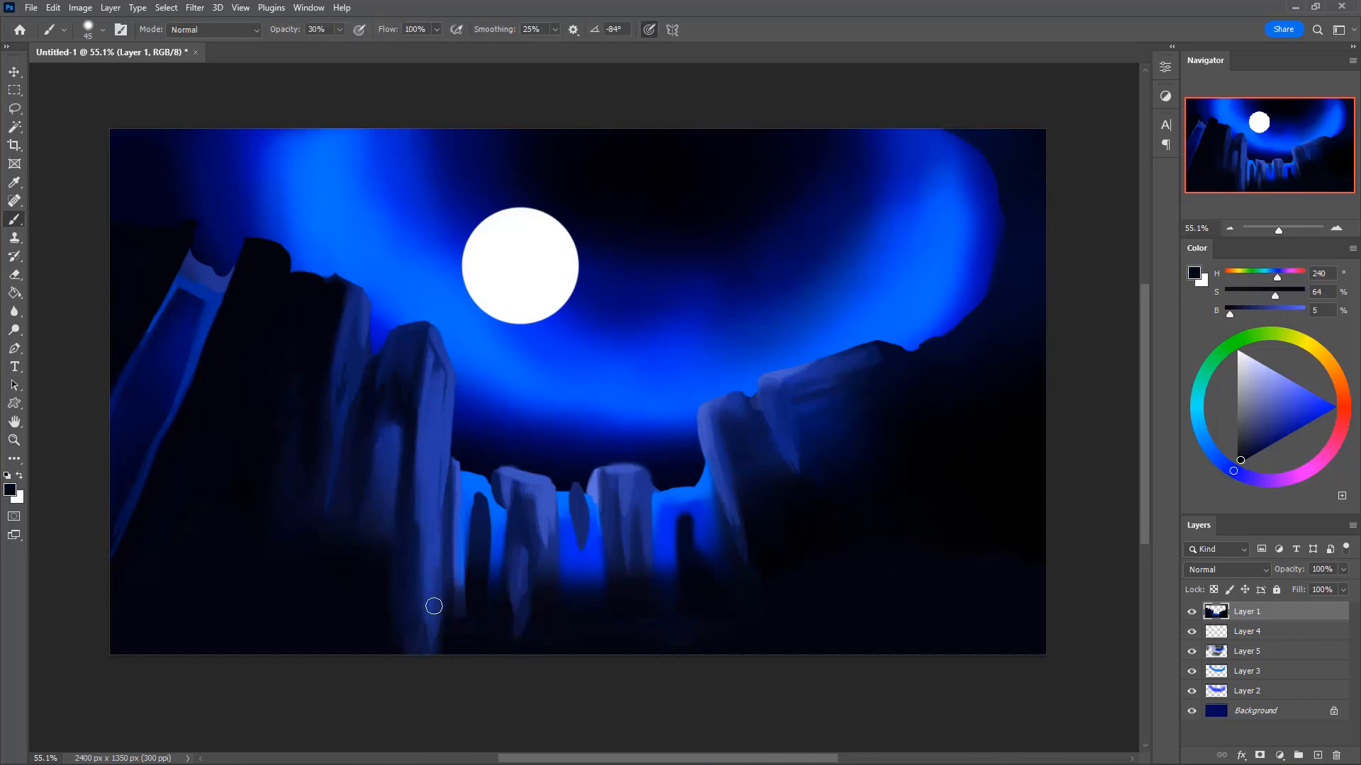
key(])
key(])
key(])
key(])
key(])
key(])
key(])
key(])
key(])
key(])
key(])
key(])
key(])
key(])
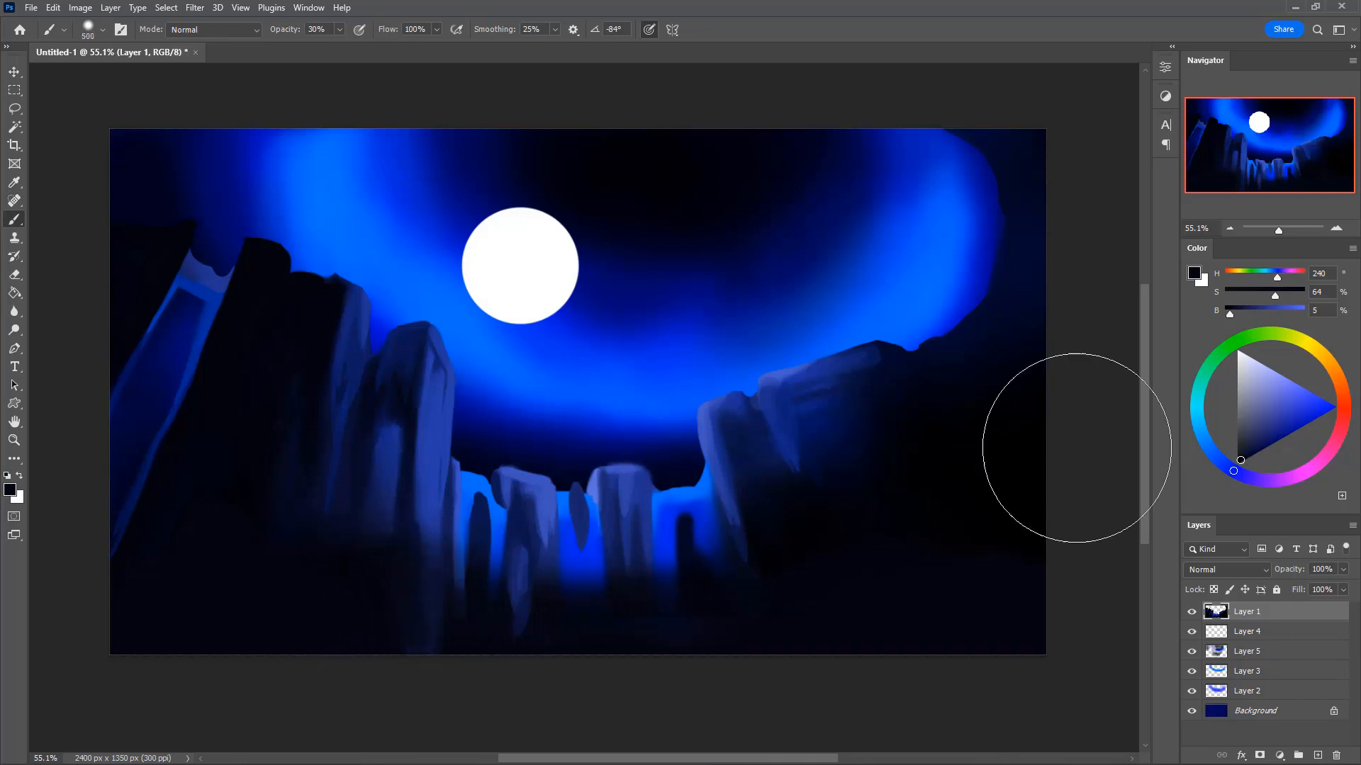
mouse_move(403, 489)
mouse_down()
mouse_move(425, 638)
mouse_move(398, 589)
mouse_up()
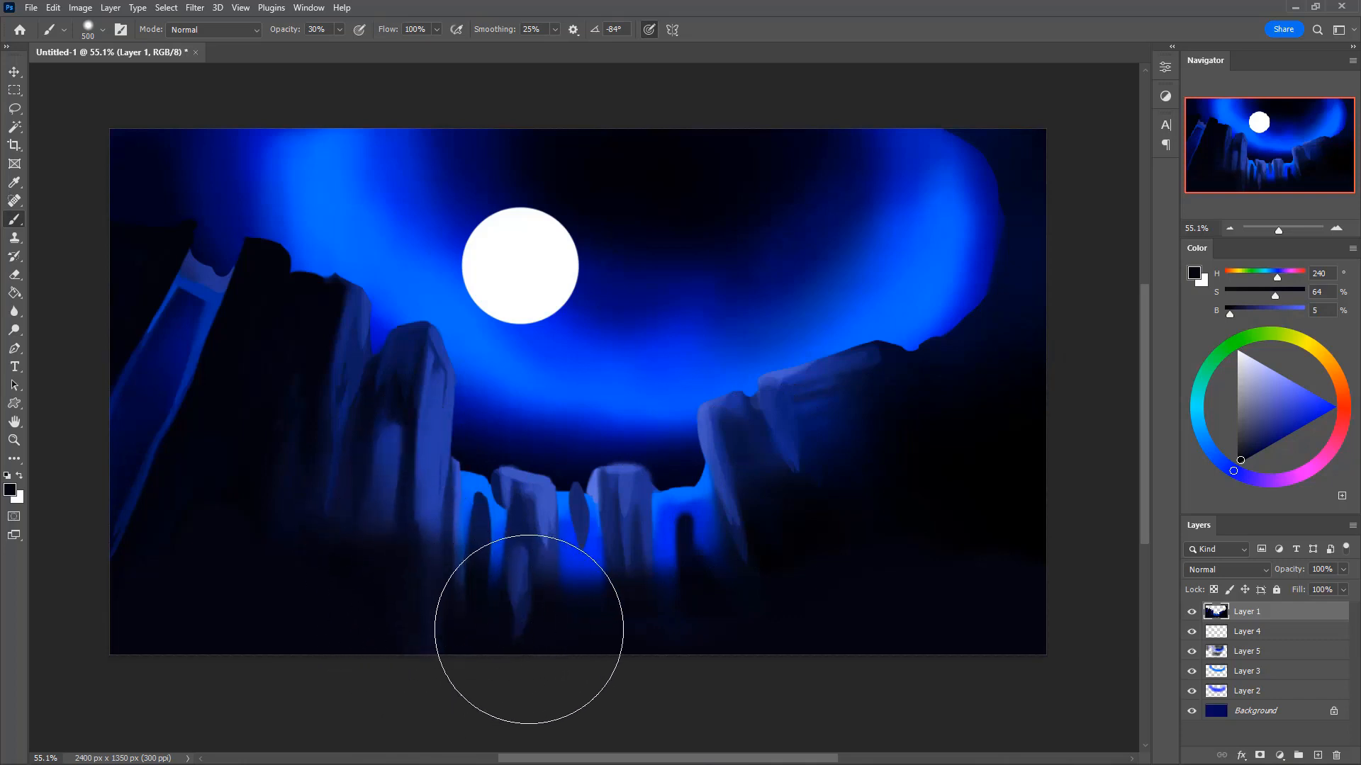
drag(513, 631, 510, 617)
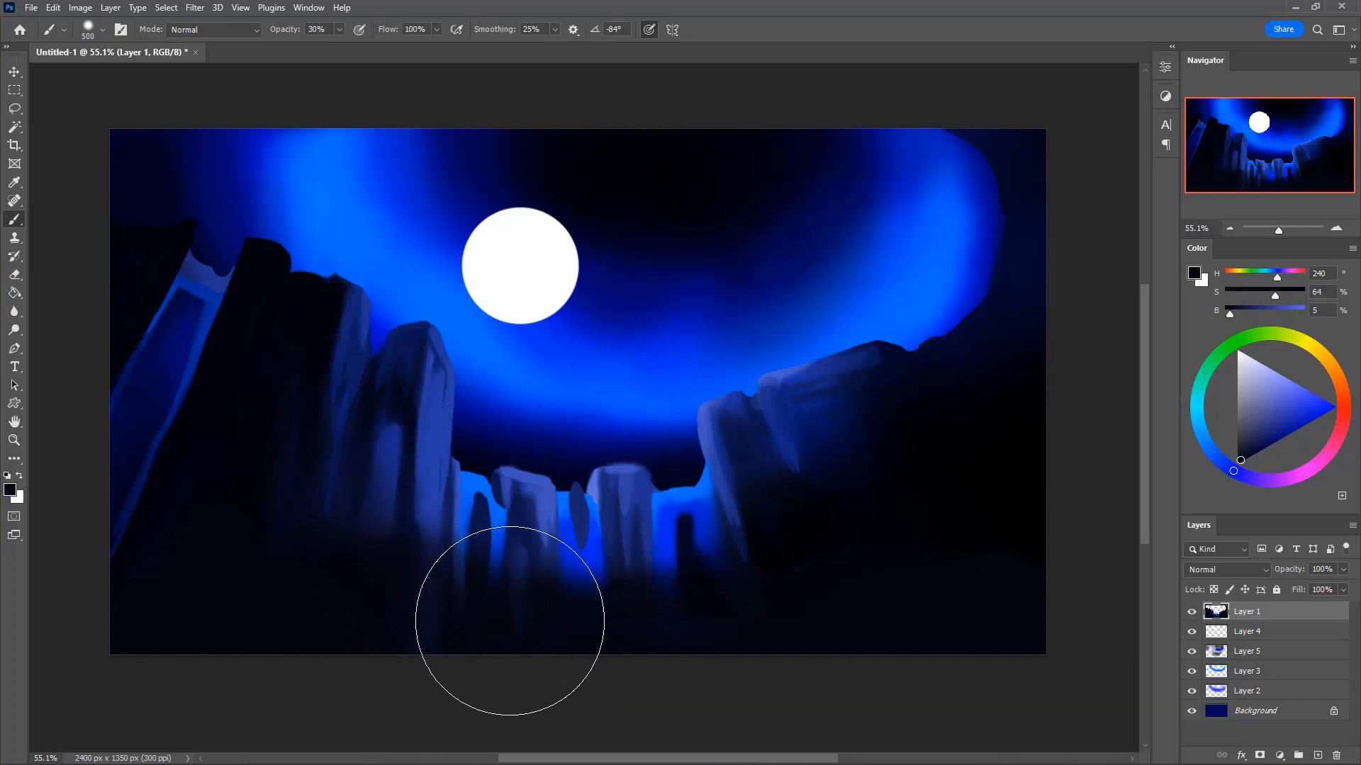
- Paint the central waterfall down to the canvas's lower edge in blue with 100% saturation and brightness, at 10% brush opacity
key(i)
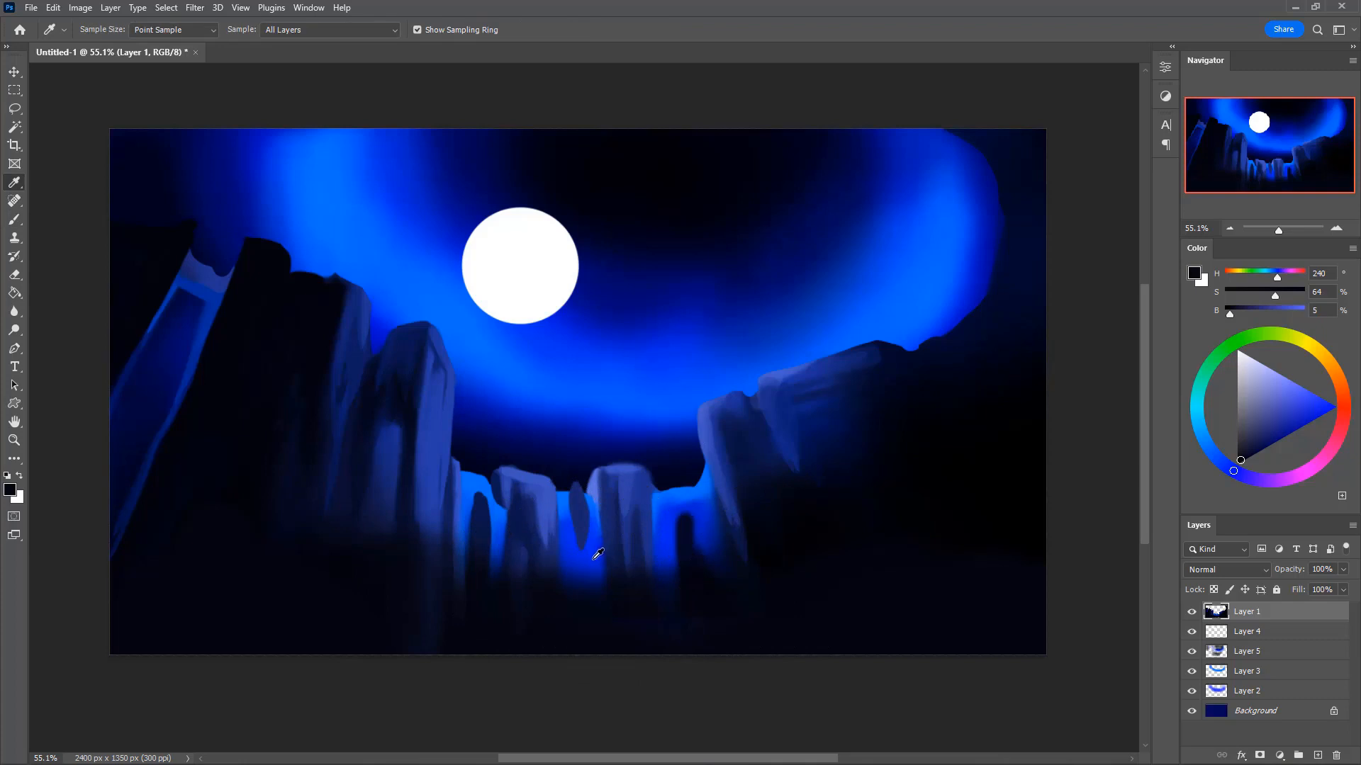
click(596, 560)
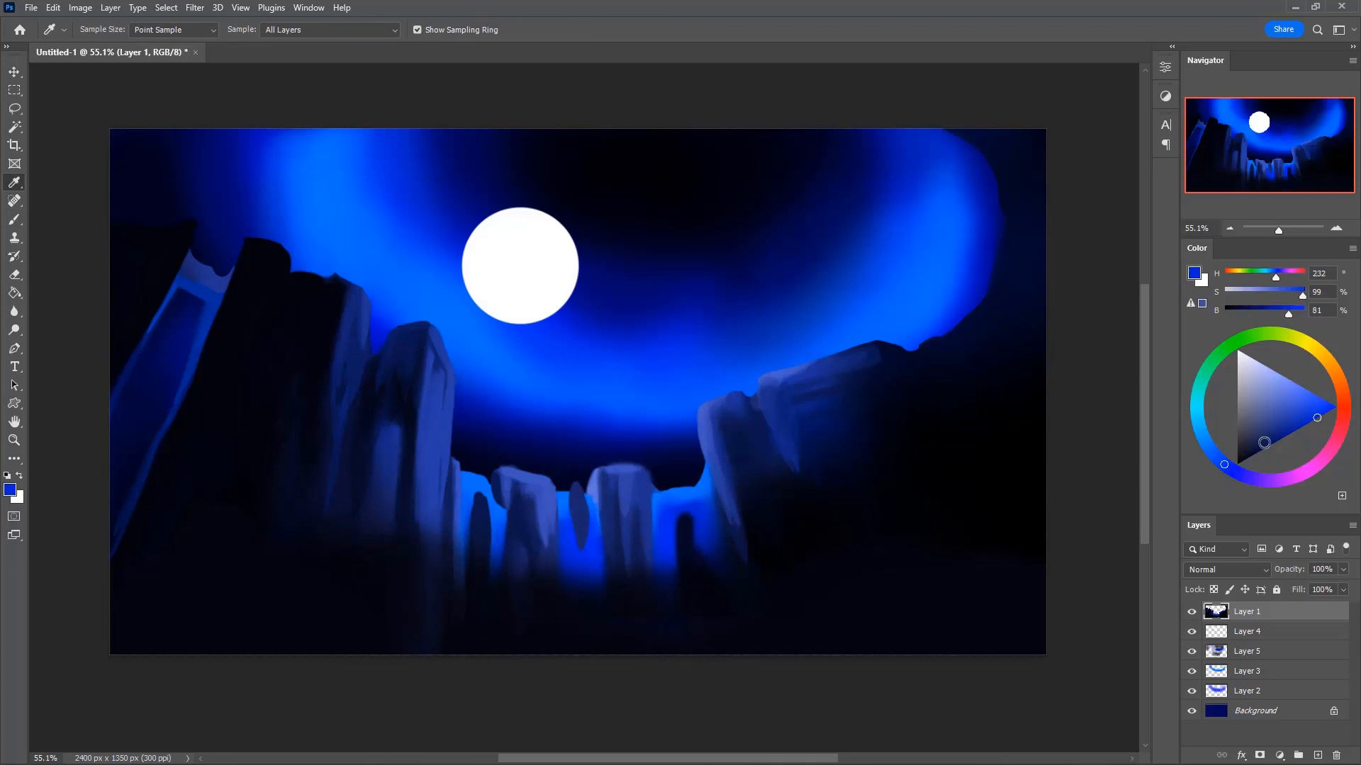
drag(1316, 419, 1336, 407)
key(b)
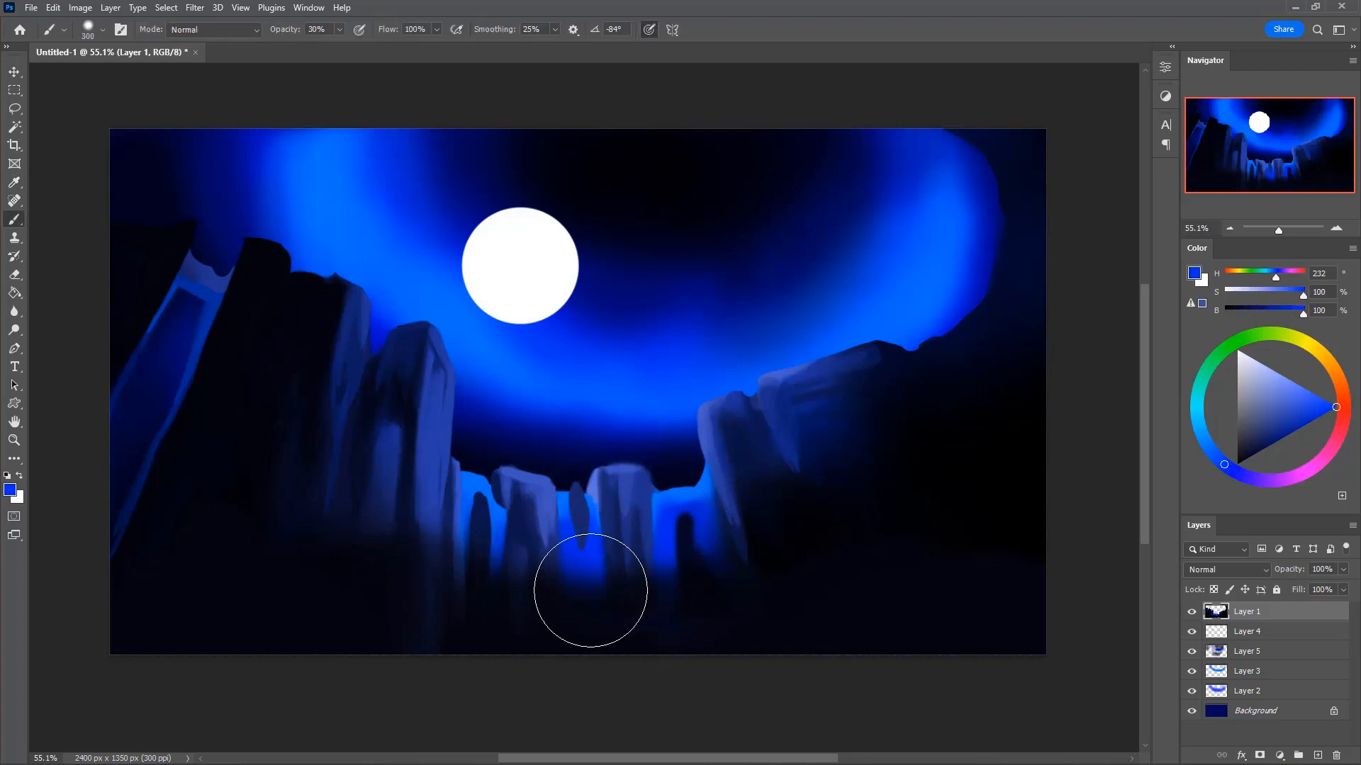
drag(572, 560, 572, 641)
key(ctrl+z)
key(bracketleft)
key(ctrl+z)
key(1)
mouse_move(578, 580)
mouse_down()
mouse_move(580, 644)
mouse_move(575, 560)
mouse_move(596, 706)
mouse_move(594, 570)
mouse_move(598, 679)
mouse_up()
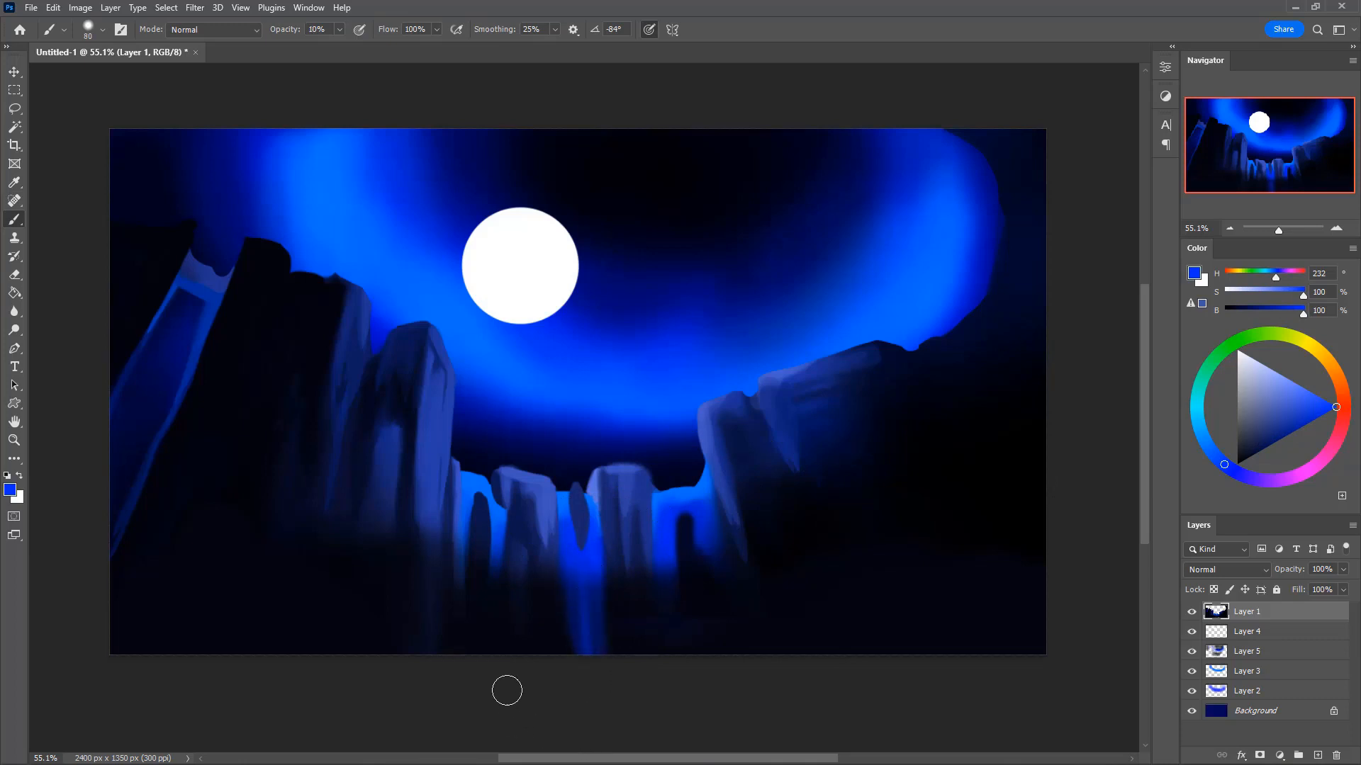
- Extend the streams beside the left pillar and at the right waterfall down past the canvas edge with the same faint blue
mouse_move(499, 556)
mouse_down()
mouse_move(501, 720)
mouse_move(500, 554)
mouse_move(500, 677)
mouse_up()
drag(464, 533, 471, 709)
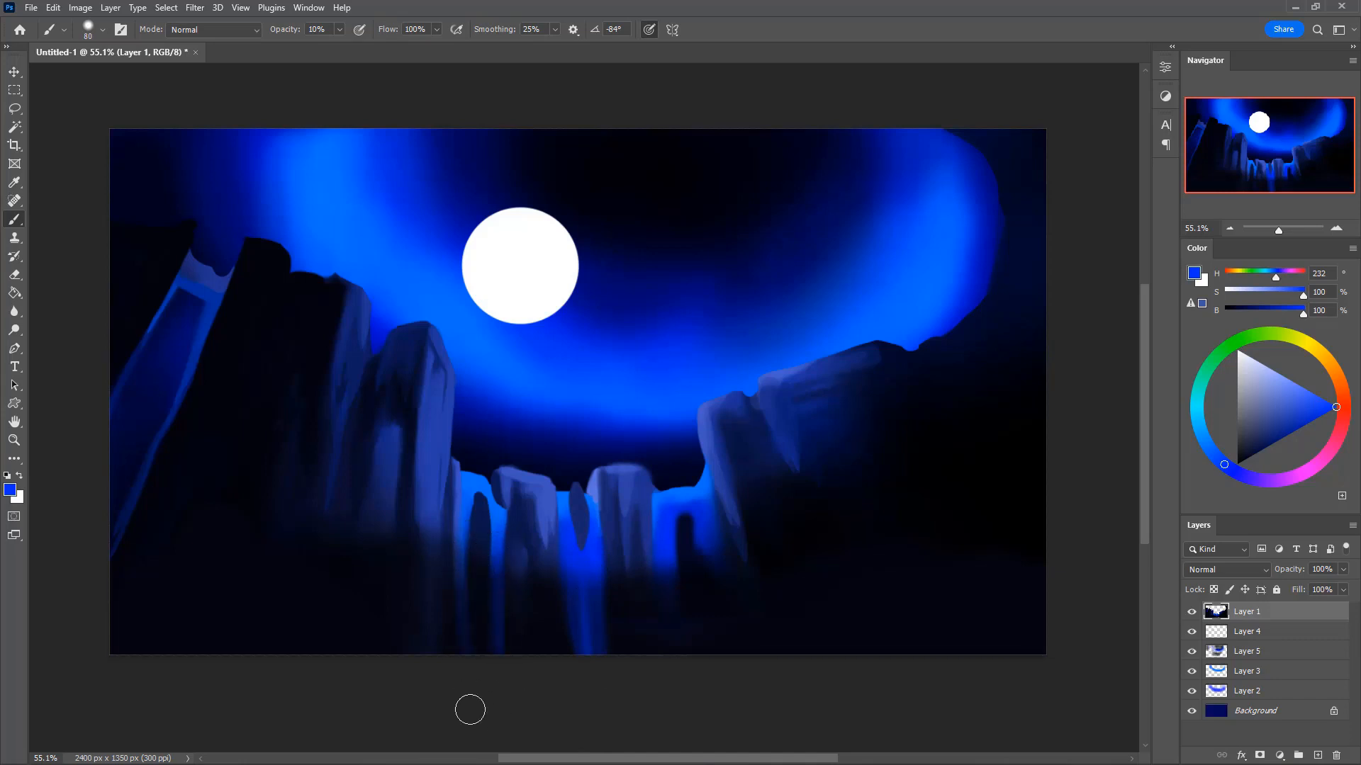
drag(670, 523, 655, 594)
drag(660, 547, 684, 698)
drag(711, 529, 729, 710)
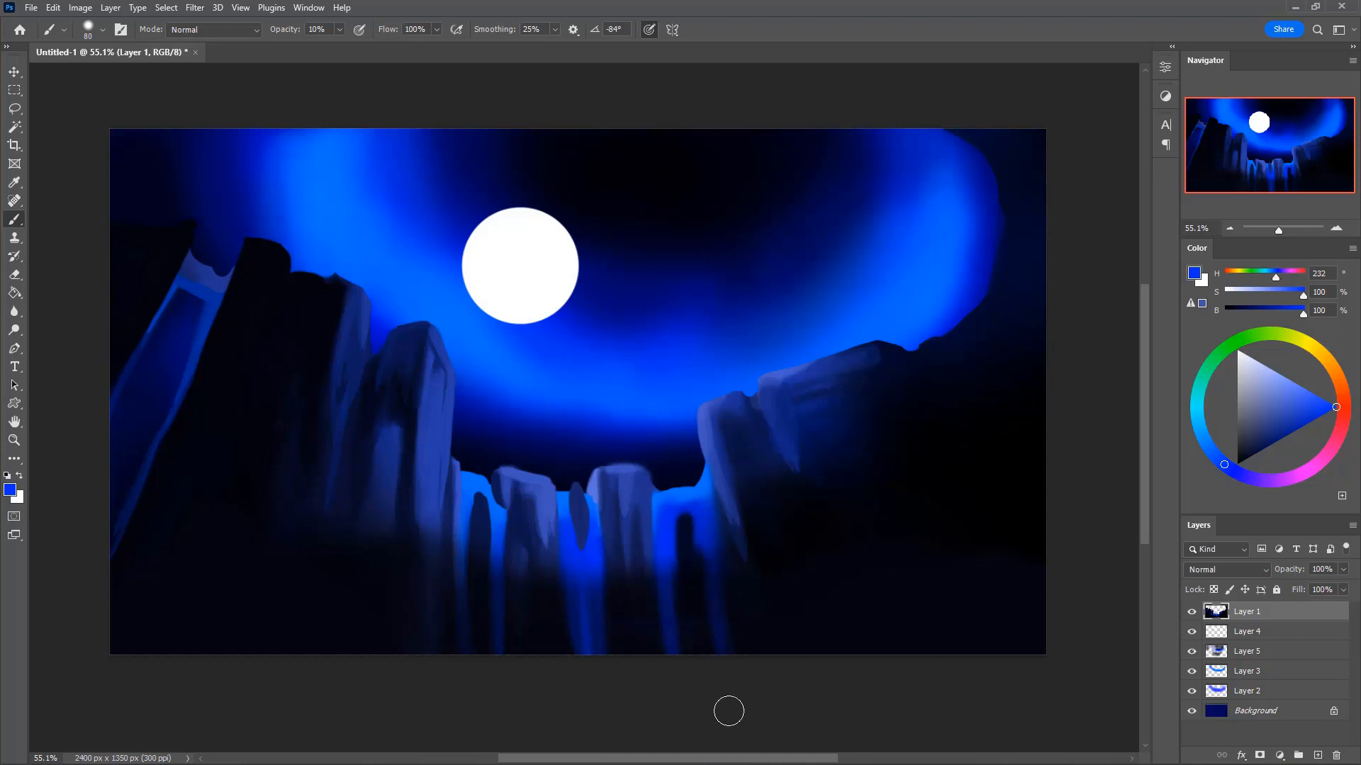
drag(702, 558, 717, 658)
- Brighten and widen the right waterfall's outer stream with long blue strokes at 30% opacity
key(0)
drag(692, 512, 710, 702)
key(ctrl+z)
key(3)
drag(696, 515, 719, 700)
key(bracketleft)
drag(701, 525, 722, 704)
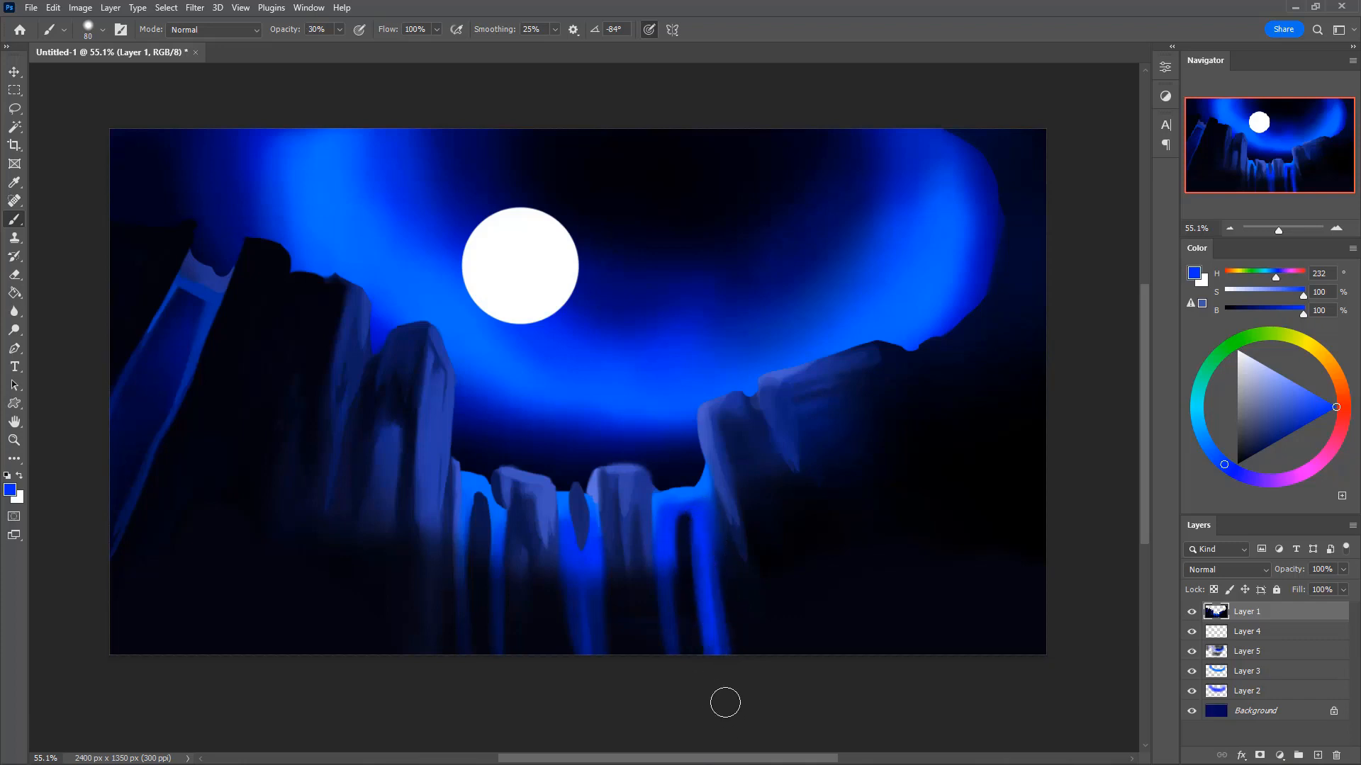
drag(707, 528, 737, 711)
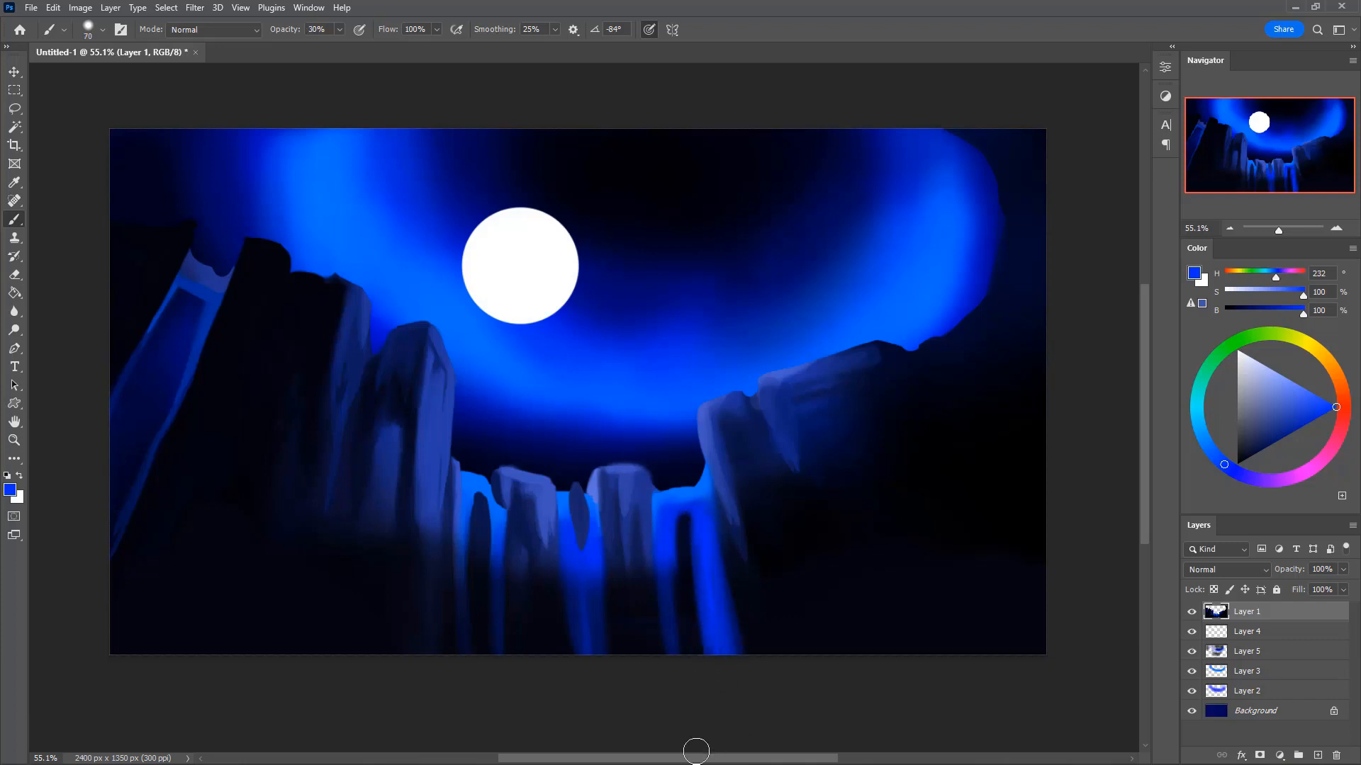
- Thicken the right waterfall's inner stream with blue sampled from its upper part
alt+click(671, 524)
drag(685, 618, 685, 625)
drag(671, 565, 672, 646)
drag(666, 543, 675, 667)
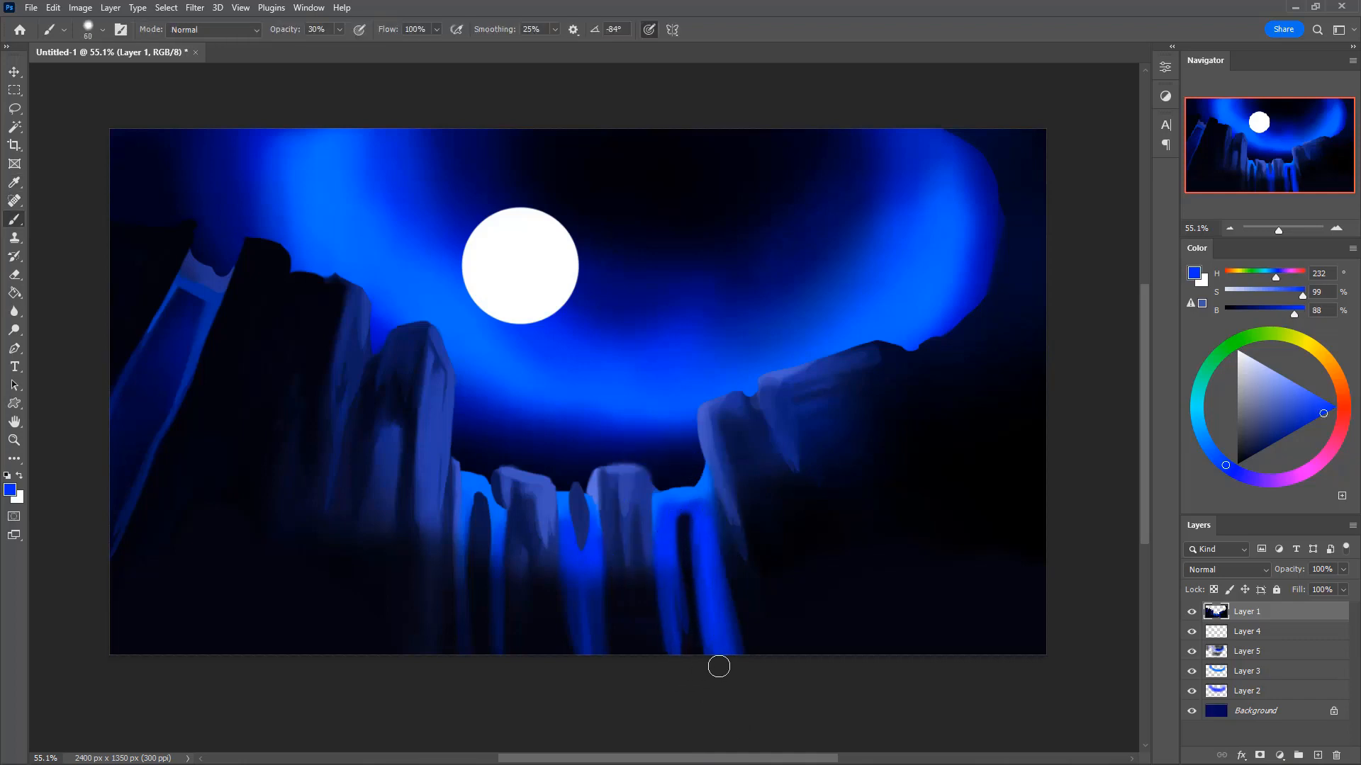
- Cover the dark gap between the right waterfall's two streams with sampled blue, finishing at 100% opacity
alt+click(687, 520)
key(bracketleft)
key(0)
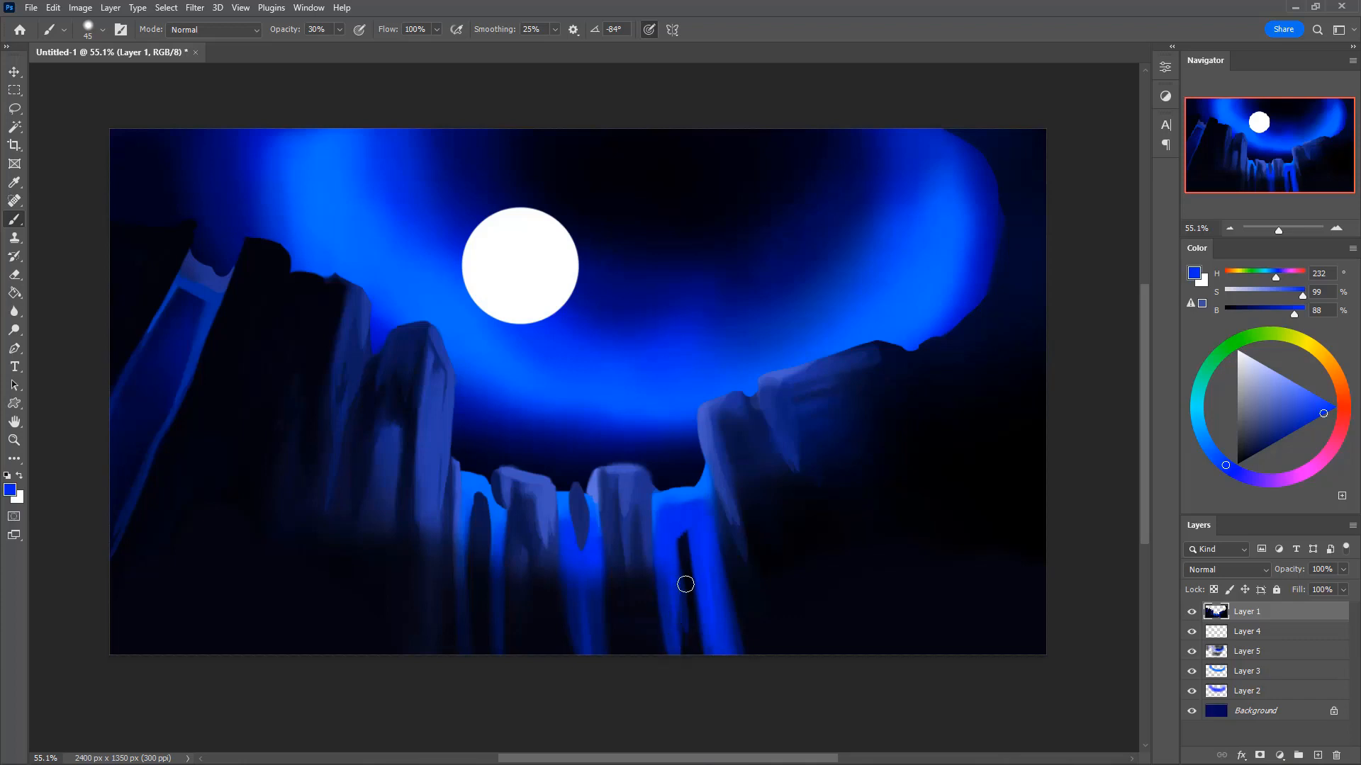
drag(678, 576, 700, 638)
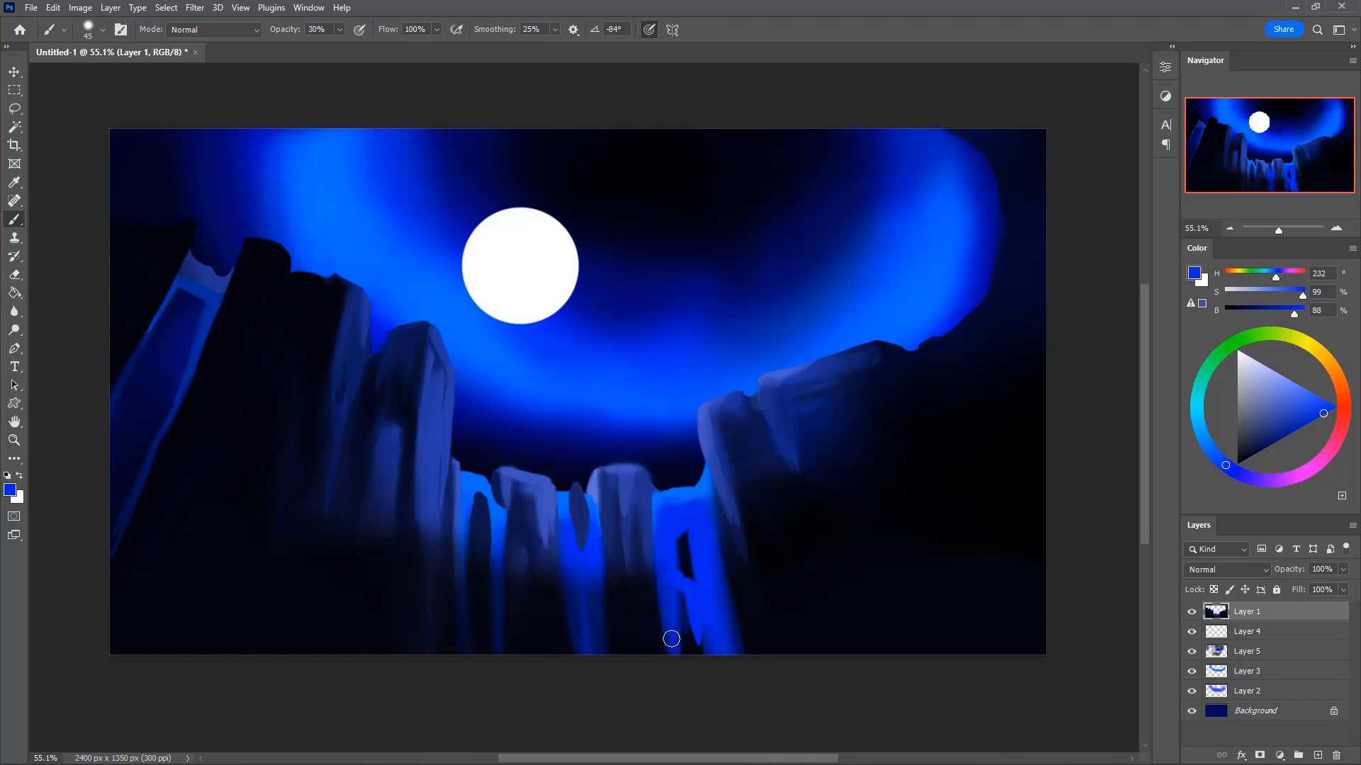
key(0)
mouse_move(684, 569)
mouse_down()
mouse_move(687, 660)
mouse_move(706, 678)
mouse_move(701, 565)
mouse_move(685, 539)
mouse_move(687, 582)
mouse_move(681, 535)
mouse_move(690, 609)
mouse_up()
- Paint two narrow, near-vertical dark slits into the inner half of the right waterfall with sampled near-black at 100% opacity
key(bracketleft)
alt+click(682, 551)
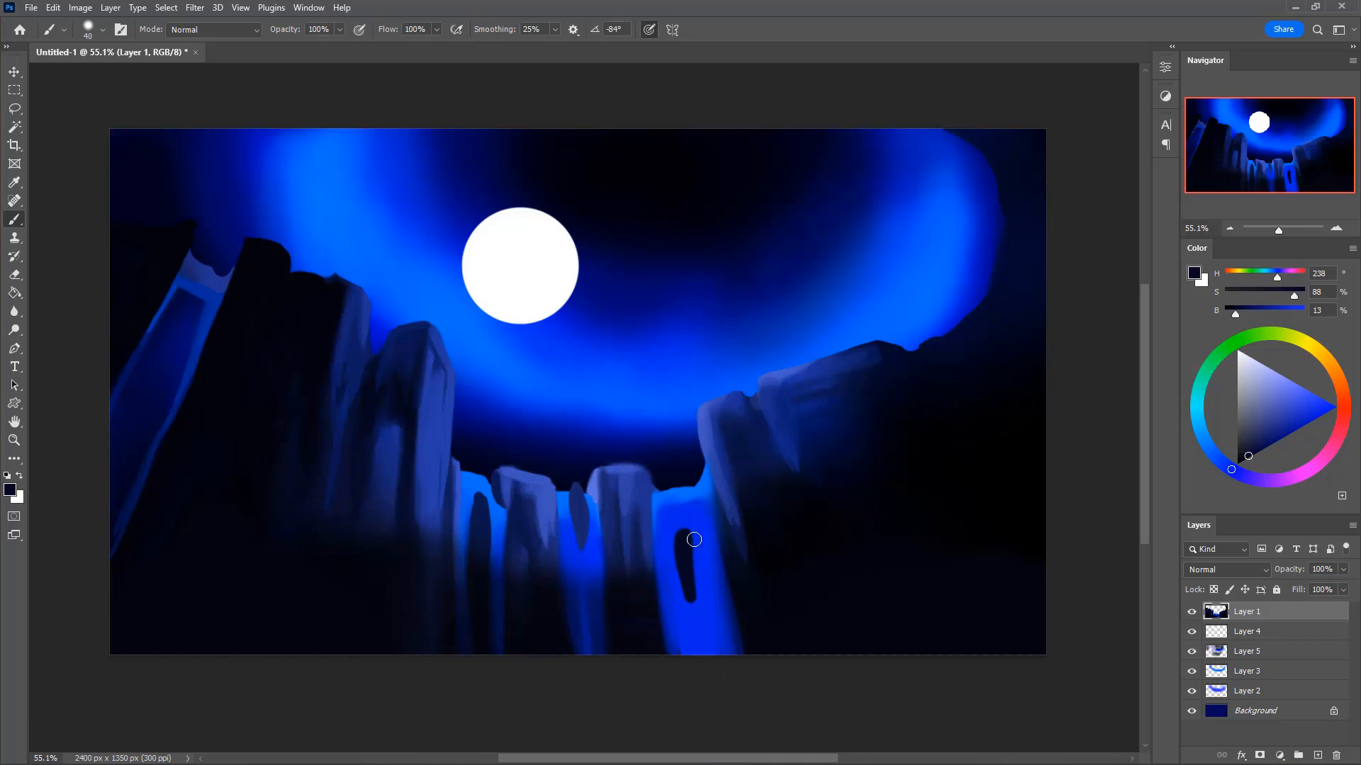
drag(665, 539, 674, 622)
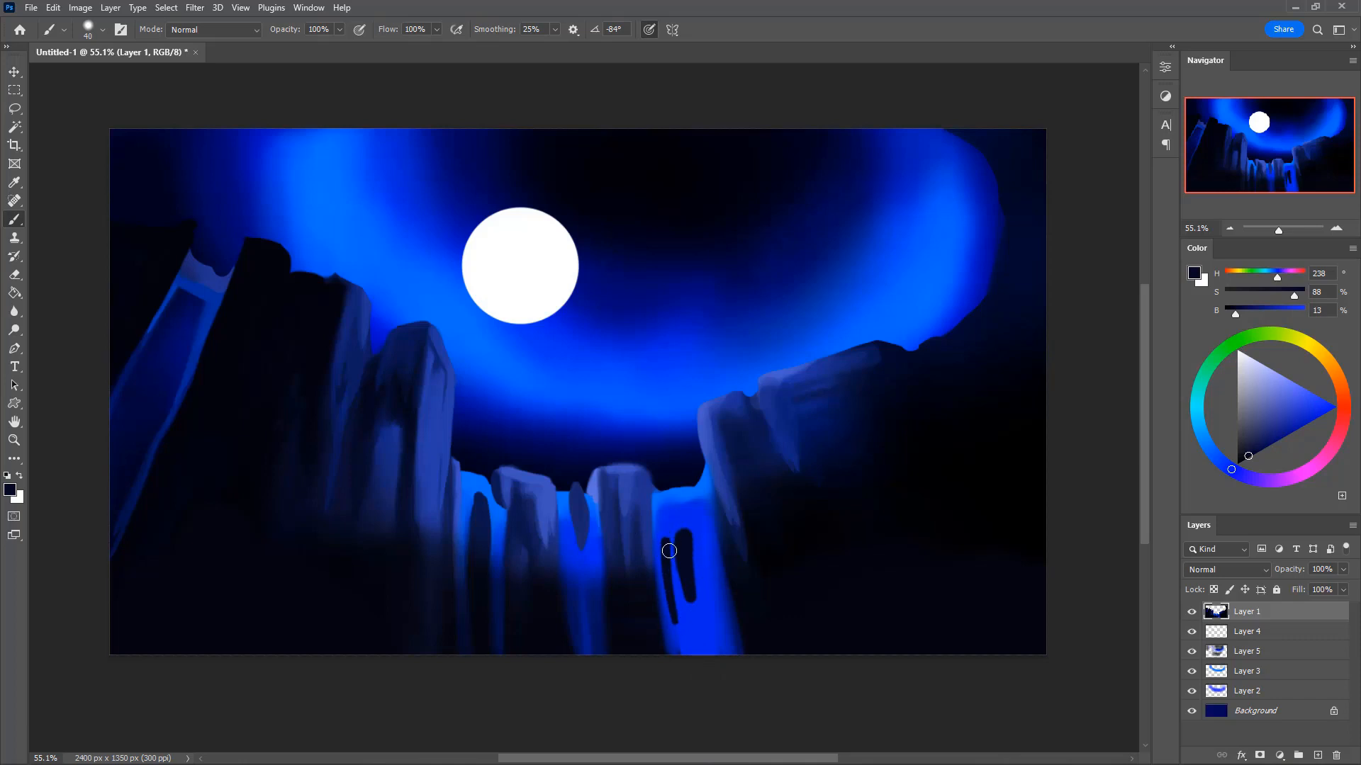
key(ctrl+z)
drag(664, 537, 677, 621)
drag(663, 540, 671, 611)
drag(679, 507, 689, 628)
alt+click(698, 610)
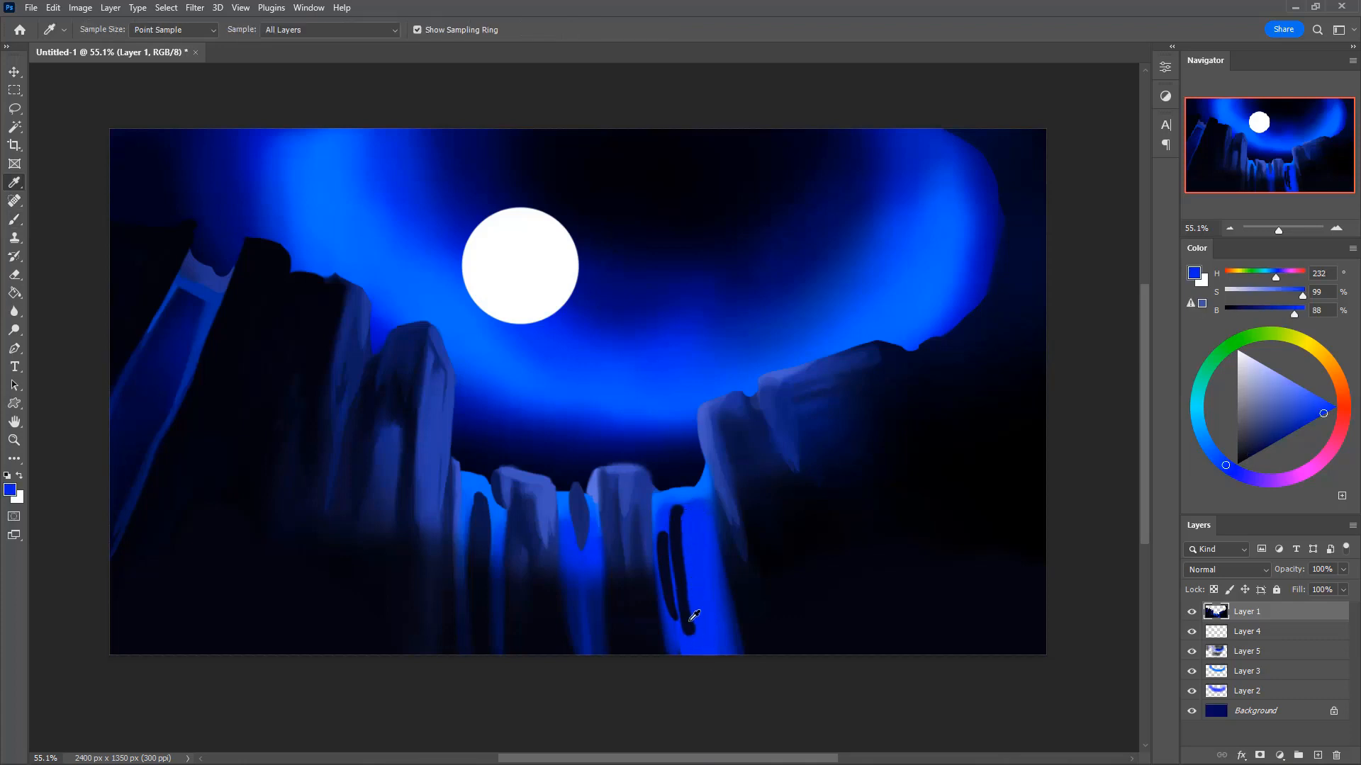
alt+click(686, 617)
drag(689, 606, 683, 535)
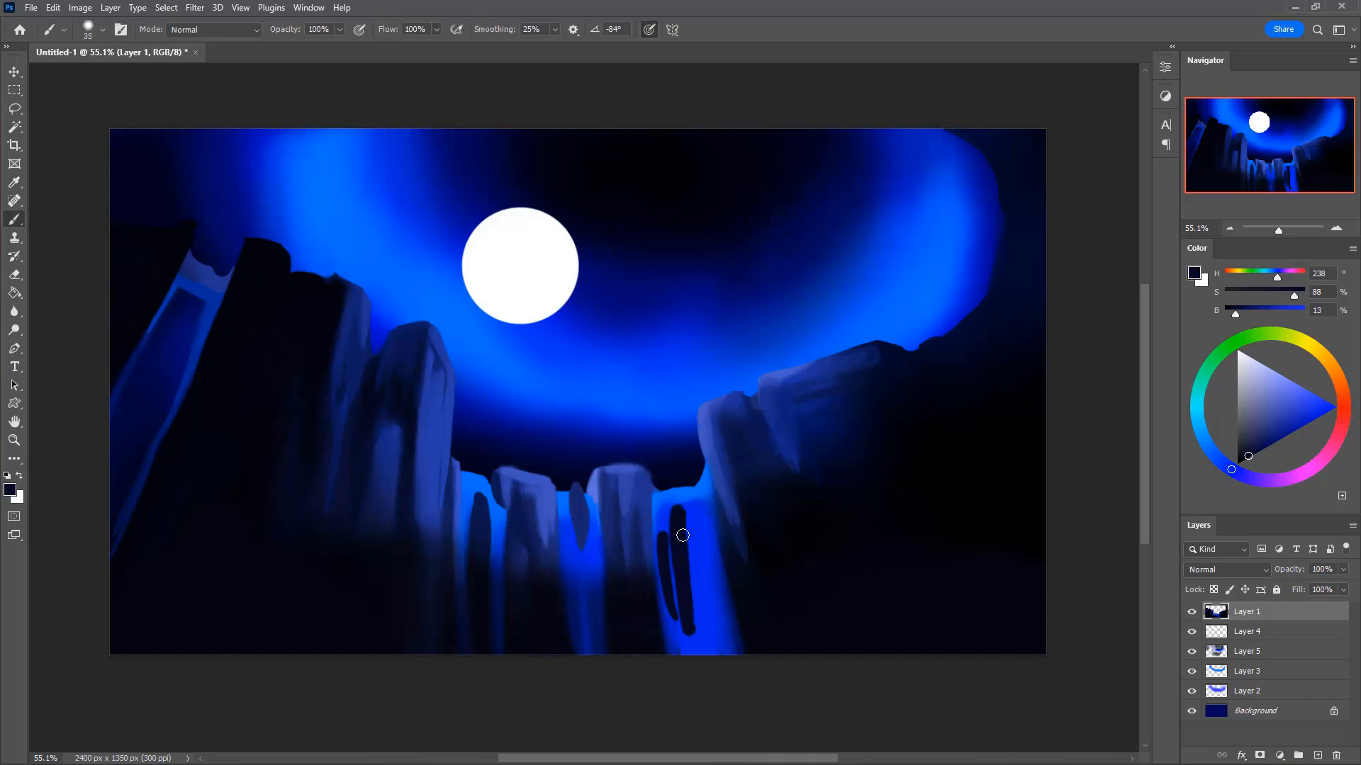
- Trim the slits' edges with blue and add two short near-black slits along the right waterfall's outer half
alt+click(711, 510)
key(bracketleft)
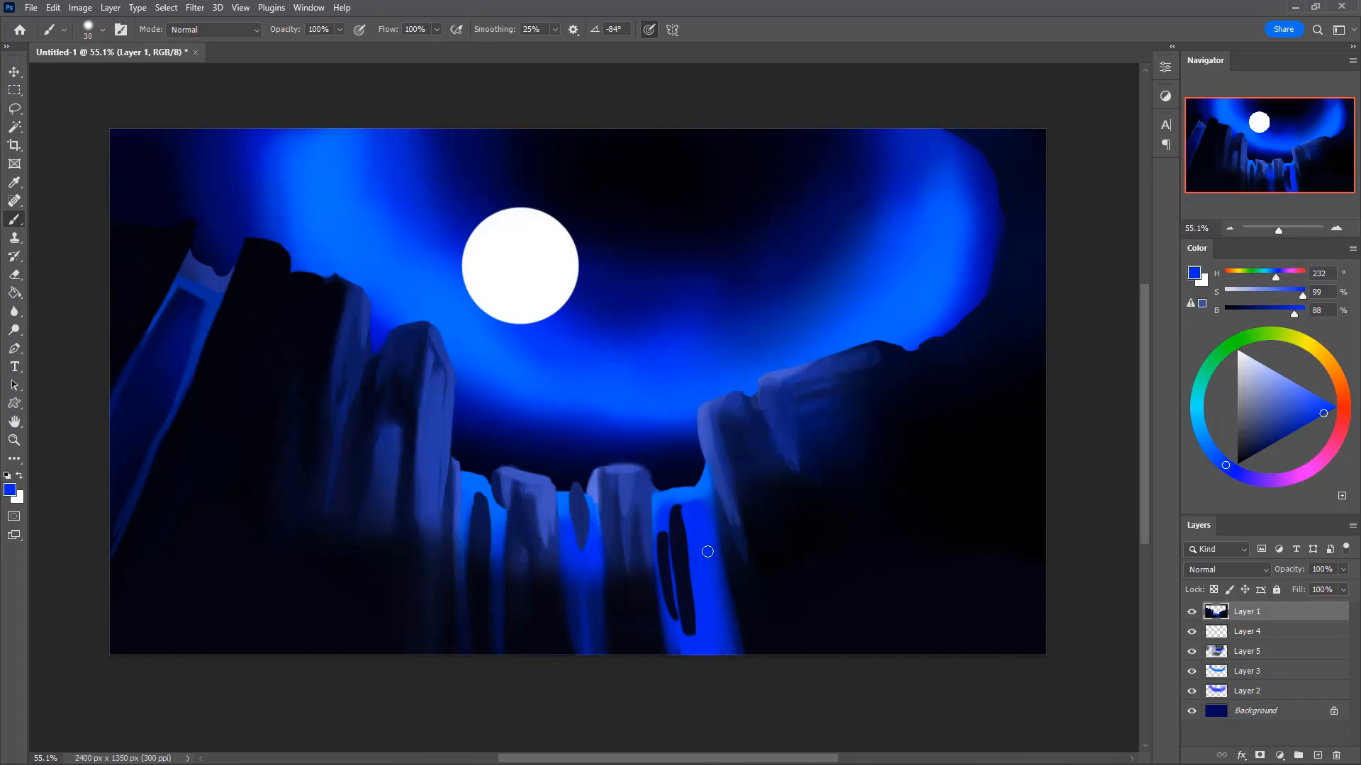
alt+click(705, 529)
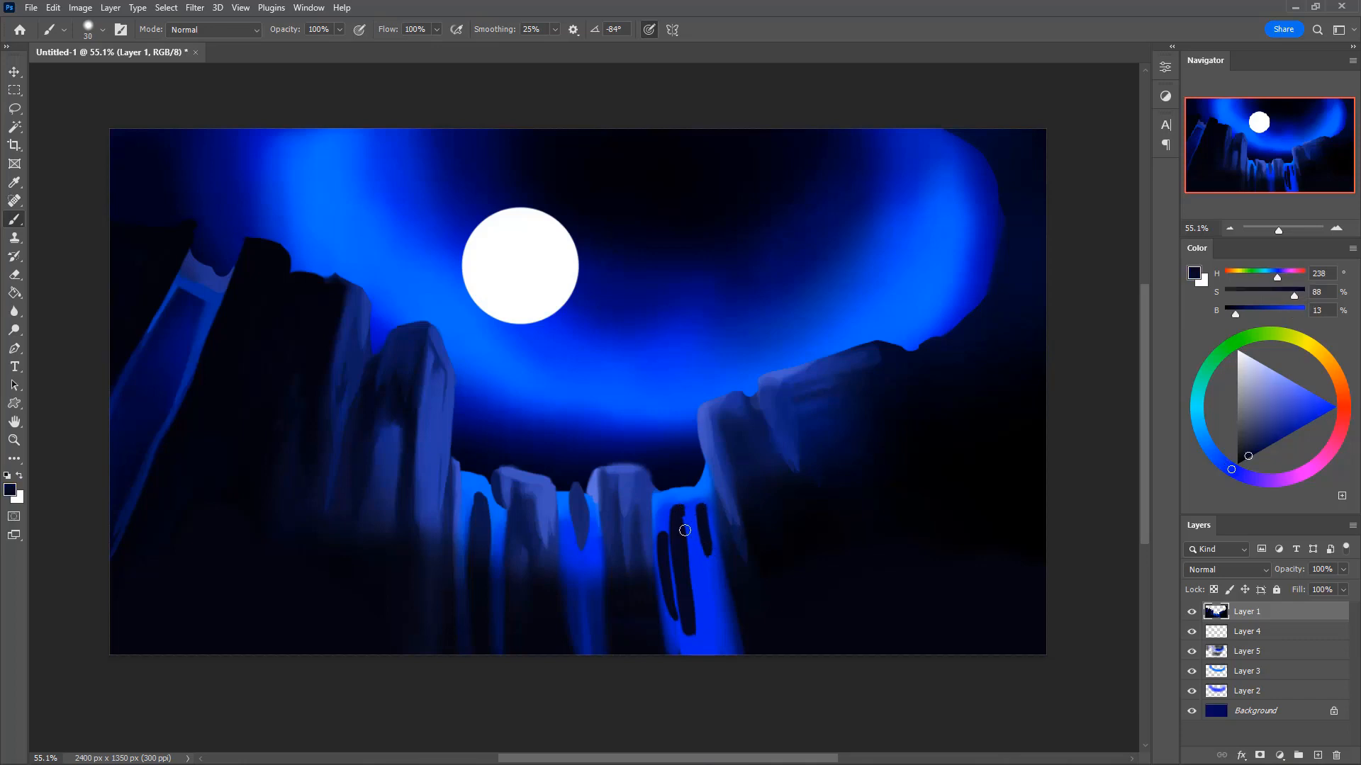
alt+click(690, 502)
alt+click(686, 530)
drag(699, 576, 705, 607)
- Erase the upper part of the right waterfall down to the tops of the slits to lower its lip
alt+click(694, 517)
key(e)
mouse_move(700, 491)
mouse_down()
mouse_move(665, 494)
mouse_move(690, 482)
mouse_up()
key(ctrl+z)
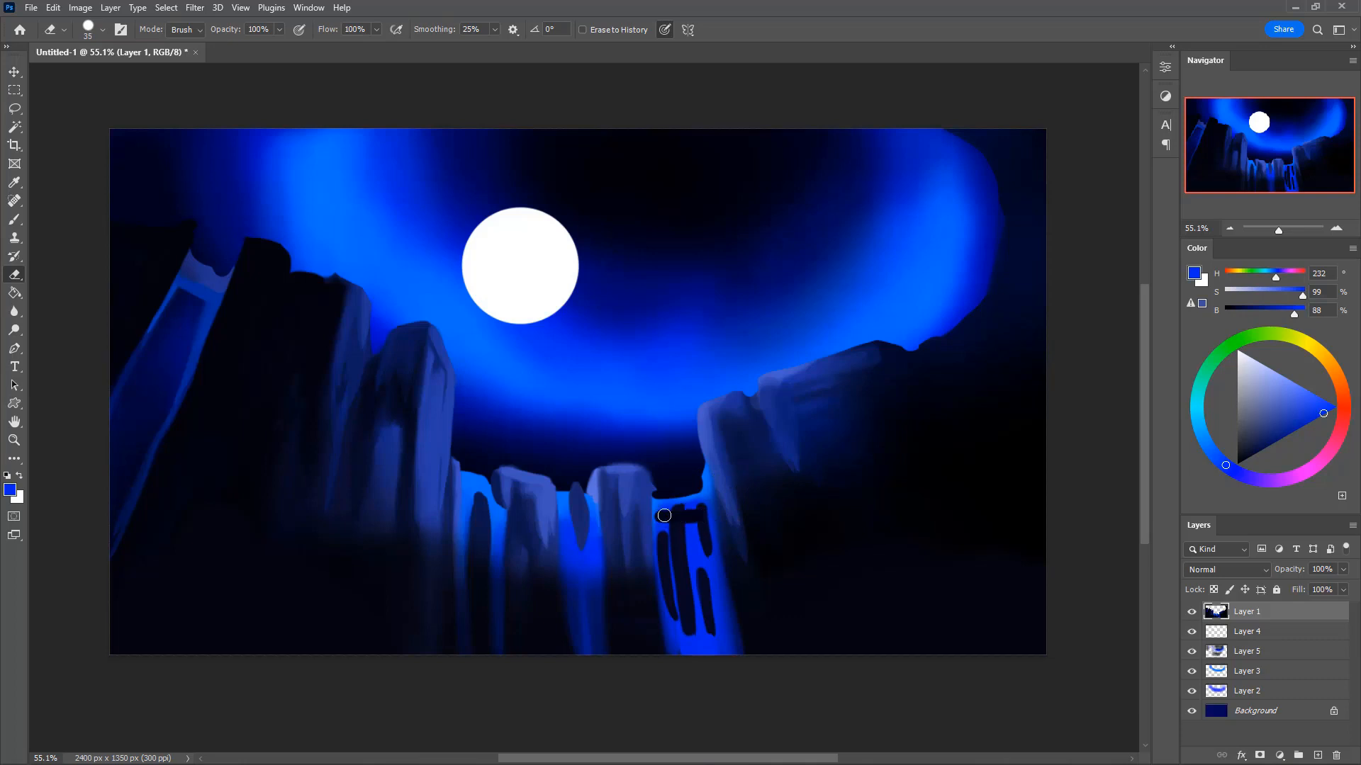
key(ctrl+z)
drag(672, 482, 674, 511)
mouse_move(655, 473)
mouse_down()
mouse_move(671, 517)
mouse_move(694, 516)
mouse_move(693, 461)
mouse_up()
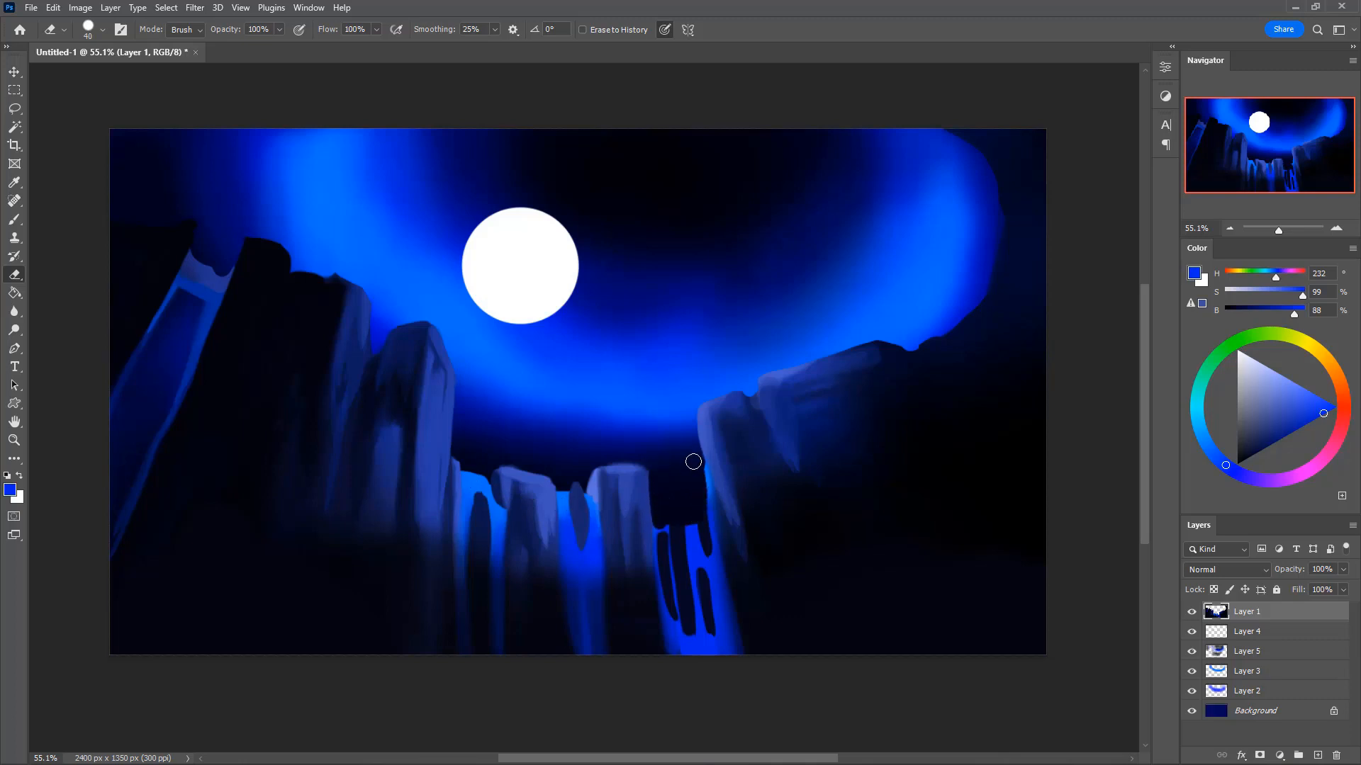
- Repaint the right waterfall's lowered lip as a solid blue band above the slits with sampled blue
key(b)
alt+click(708, 542)
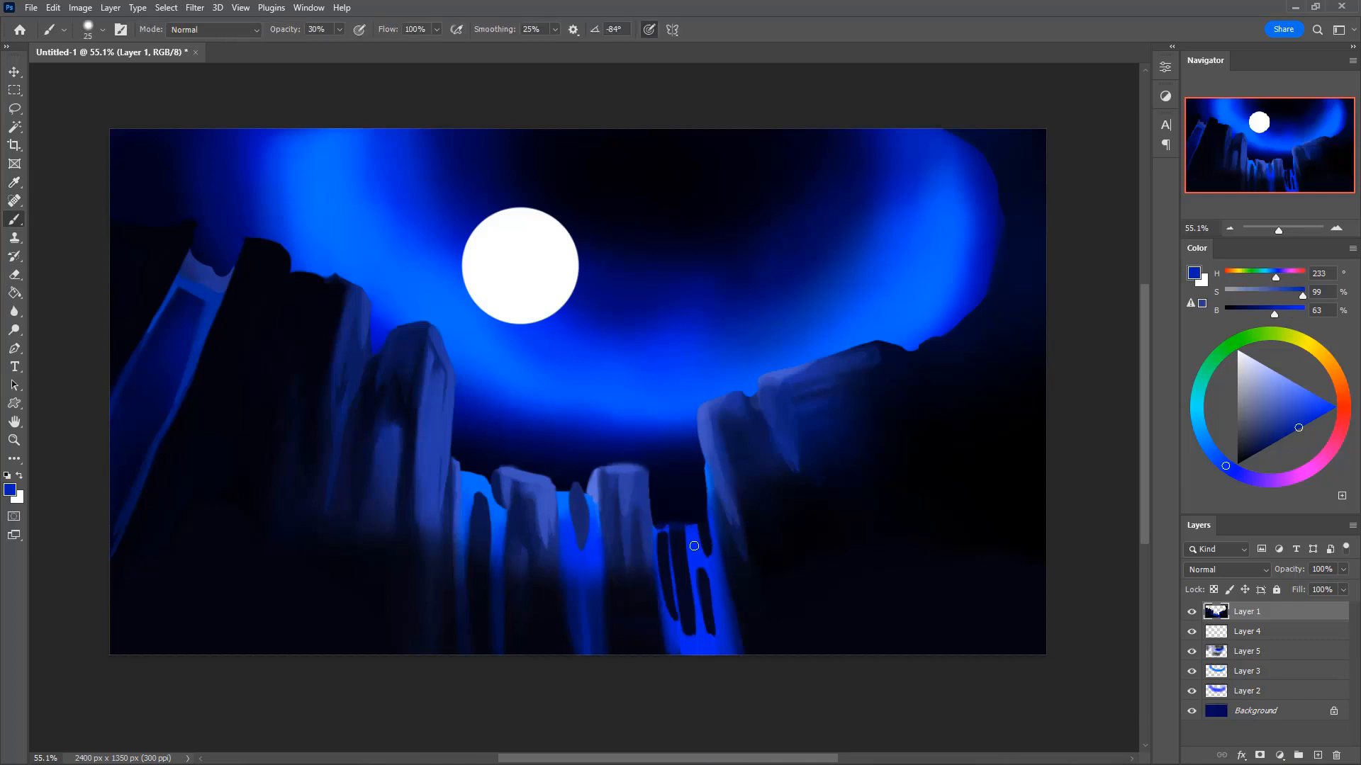
alt+click(693, 543)
key(bracketright)
key(bracketright)
drag(662, 524, 700, 520)
alt+click(693, 536)
key(0)
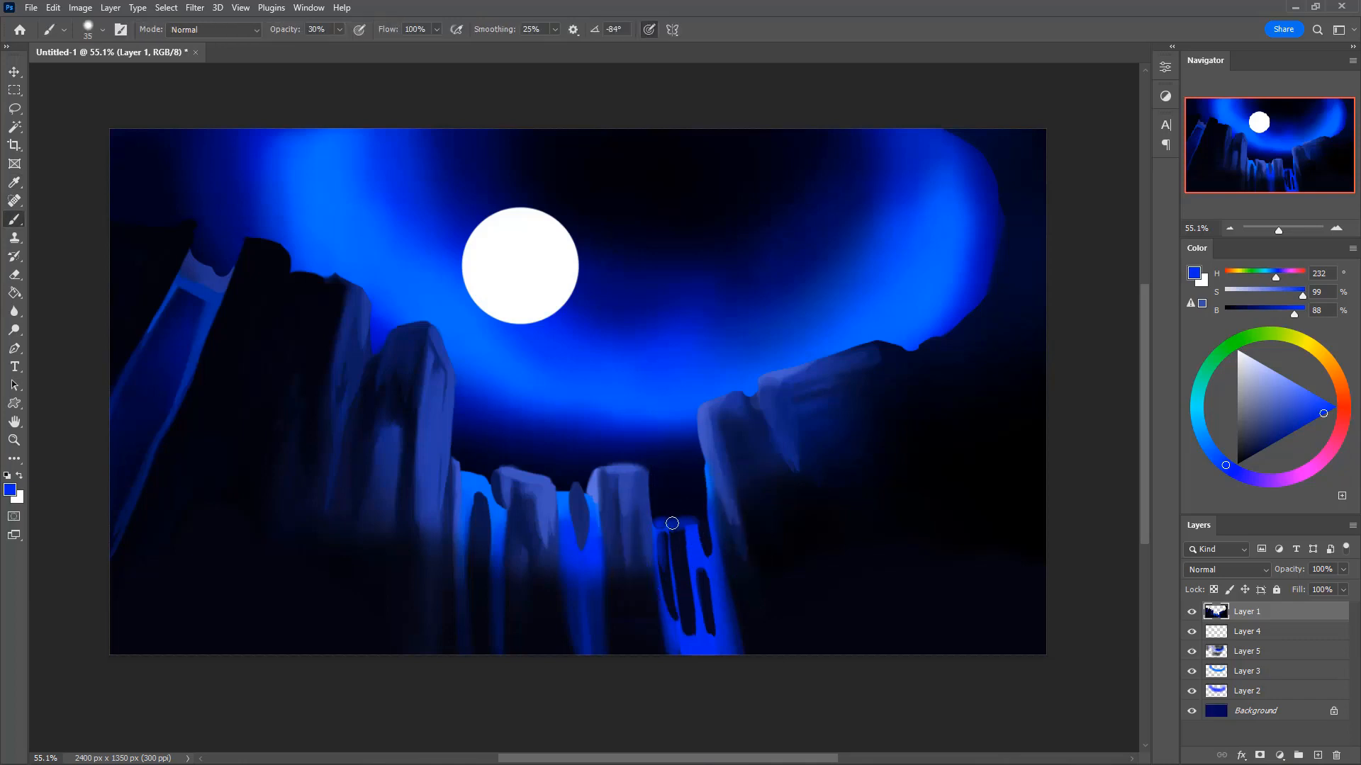
drag(657, 524, 698, 522)
alt+click(679, 531)
- Erase the upper part of the right cliff so that the glowing sky shows behind it, enlarging the eraser to 90 px
key(e)
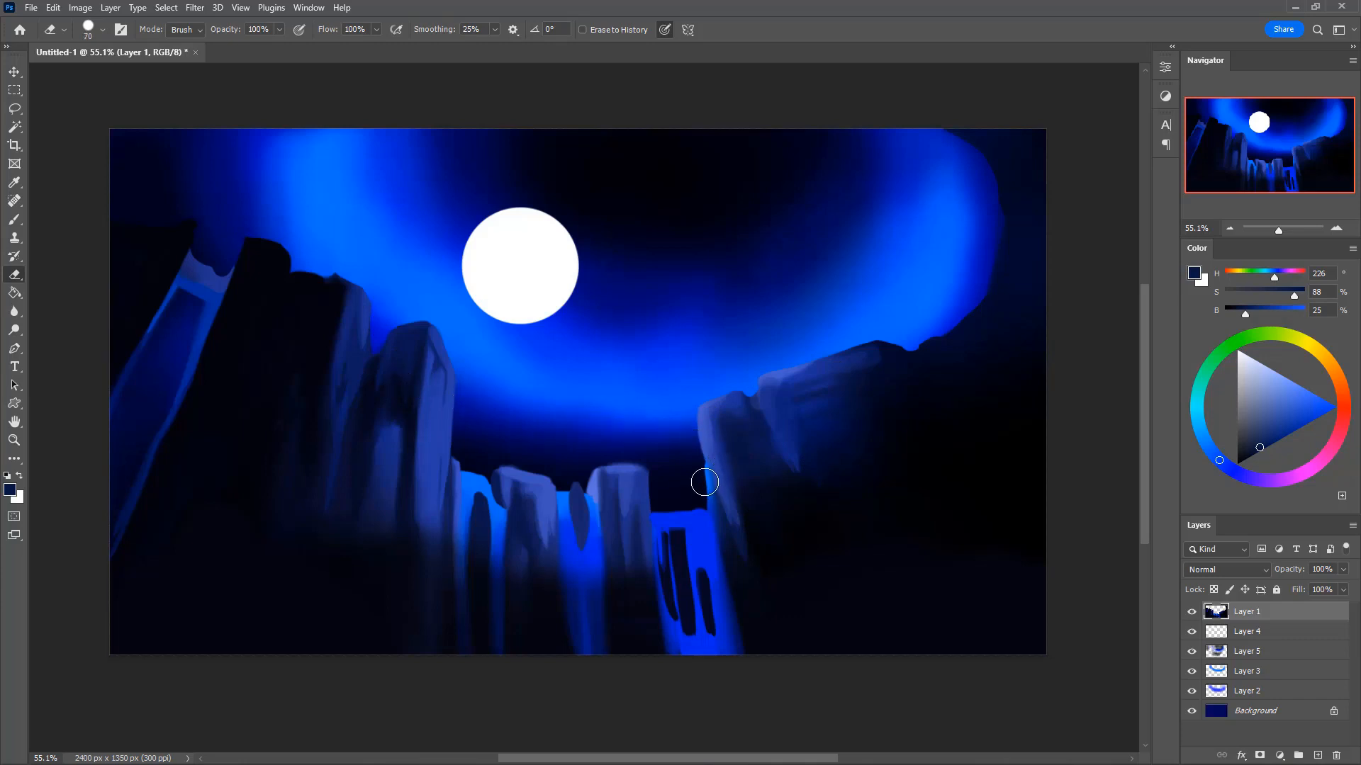
key(bracketright)
mouse_move(709, 443)
mouse_down()
mouse_move(732, 444)
mouse_move(765, 411)
mouse_move(739, 396)
mouse_up()
key(bracketright)
mouse_move(879, 425)
mouse_down()
mouse_move(897, 378)
mouse_move(828, 375)
mouse_move(869, 342)
mouse_move(842, 362)
mouse_move(889, 377)
mouse_move(859, 383)
mouse_up()
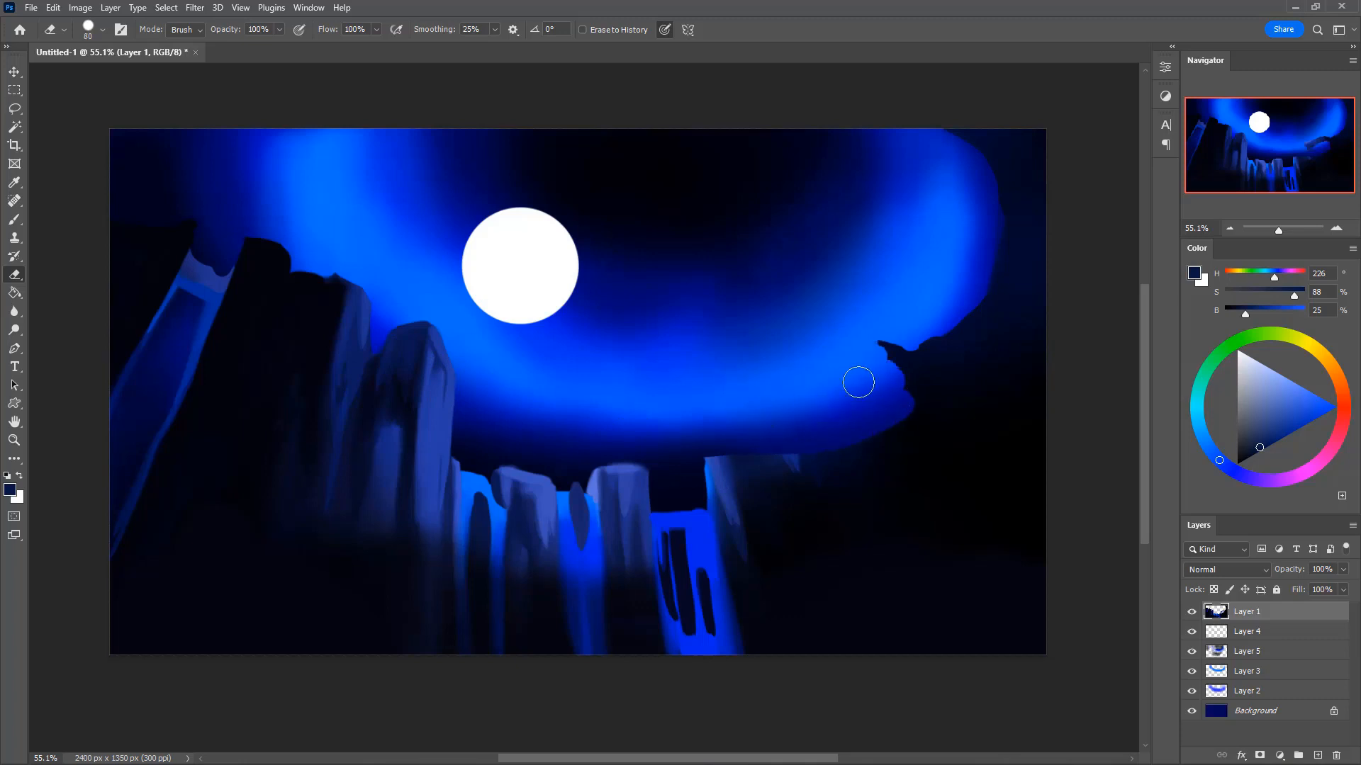
key(bracketright)
mouse_move(893, 406)
mouse_down()
mouse_move(897, 331)
mouse_move(865, 313)
mouse_up()
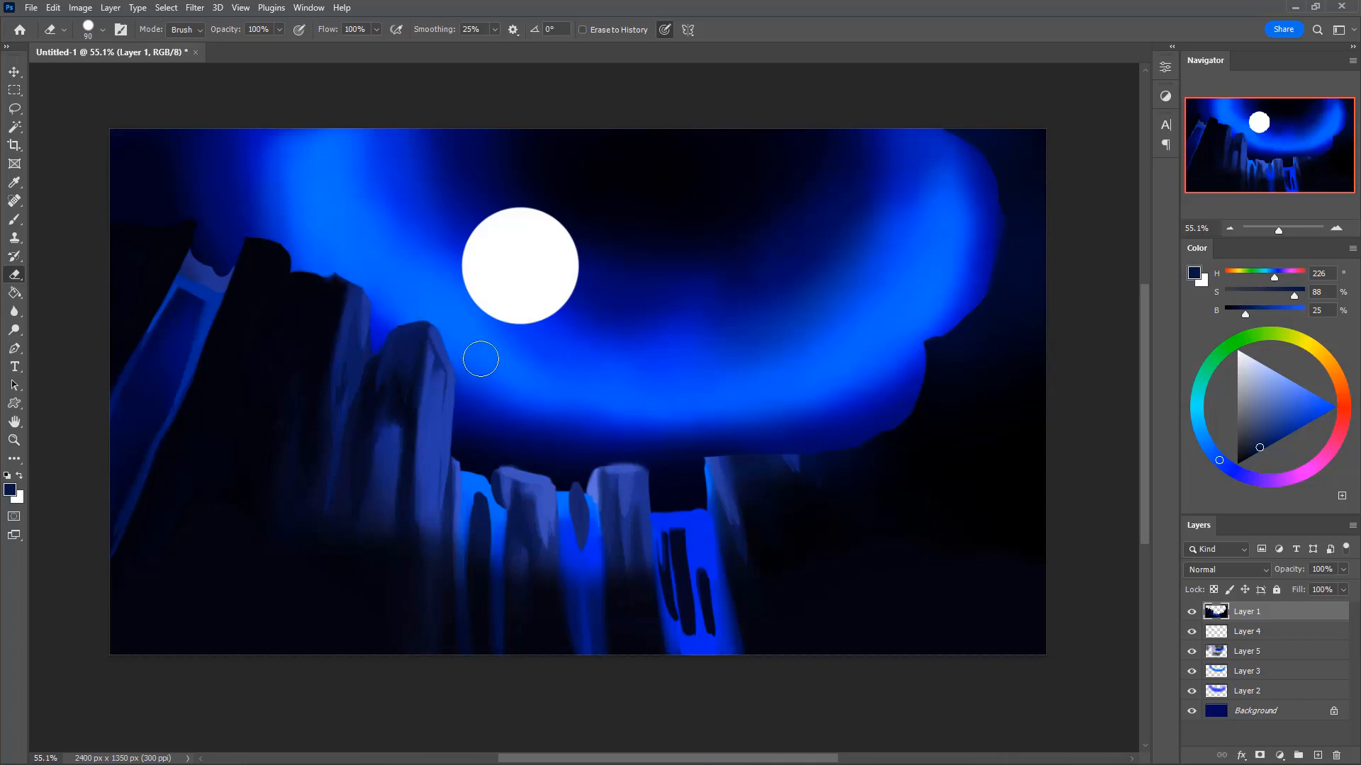
mouse_move(729, 431)
mouse_down()
mouse_move(692, 449)
mouse_move(785, 467)
mouse_move(890, 422)
mouse_up()
- Repaint the right cliff's lowered slope with near-black sampled from the rock, using a brush of up to 90 px
key(b)
alt+click(779, 457)
alt+click(764, 449)
key(bracketright)
key(bracketright)
key(bracketright)
key(bracketright)
key(bracketright)
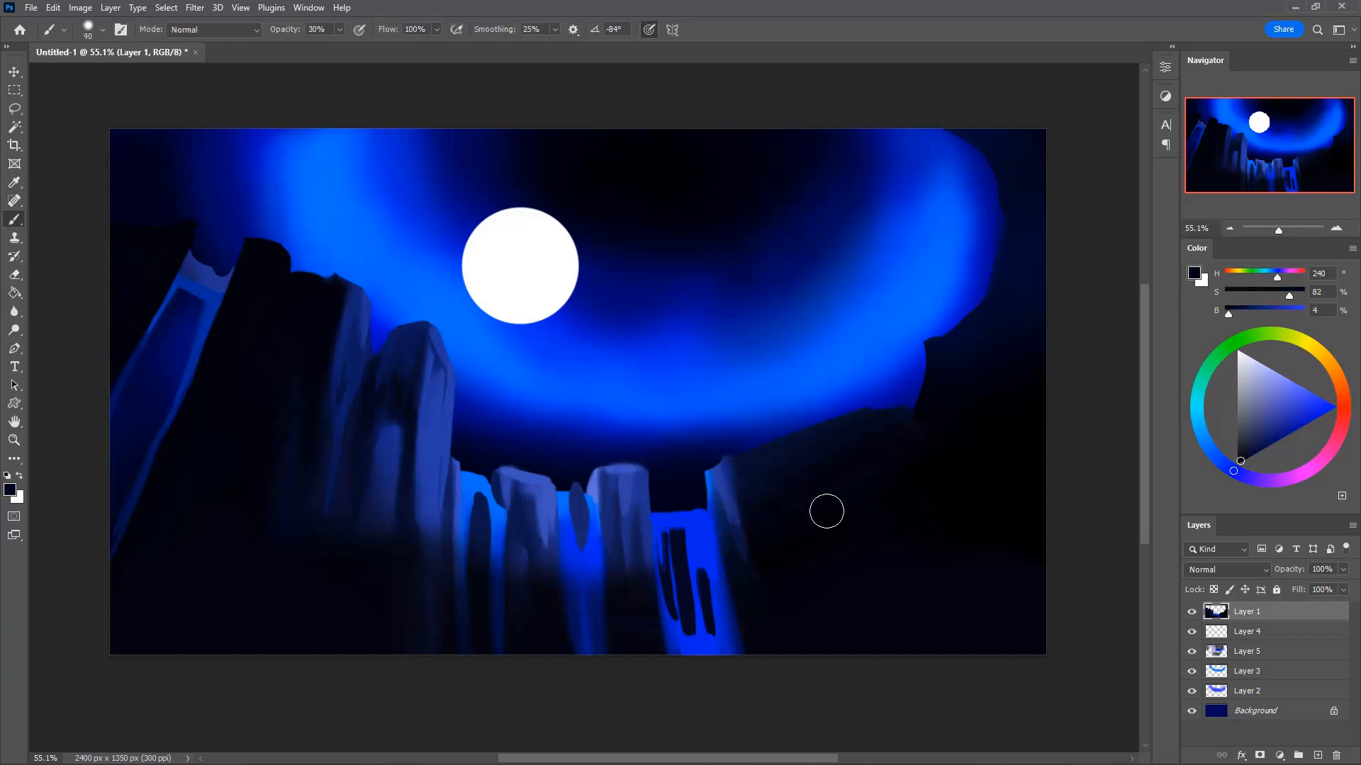
- Build up the right cliff's upper ridge with dark strokes using a smaller brush and sampled rock color
key(bracketleft)
key(bracketleft)
mouse_move(813, 436)
mouse_down()
mouse_move(886, 404)
mouse_move(905, 456)
mouse_move(873, 415)
mouse_move(764, 463)
mouse_move(863, 433)
mouse_up()
key(bracketleft)
alt+click(753, 470)
key(bracketright)
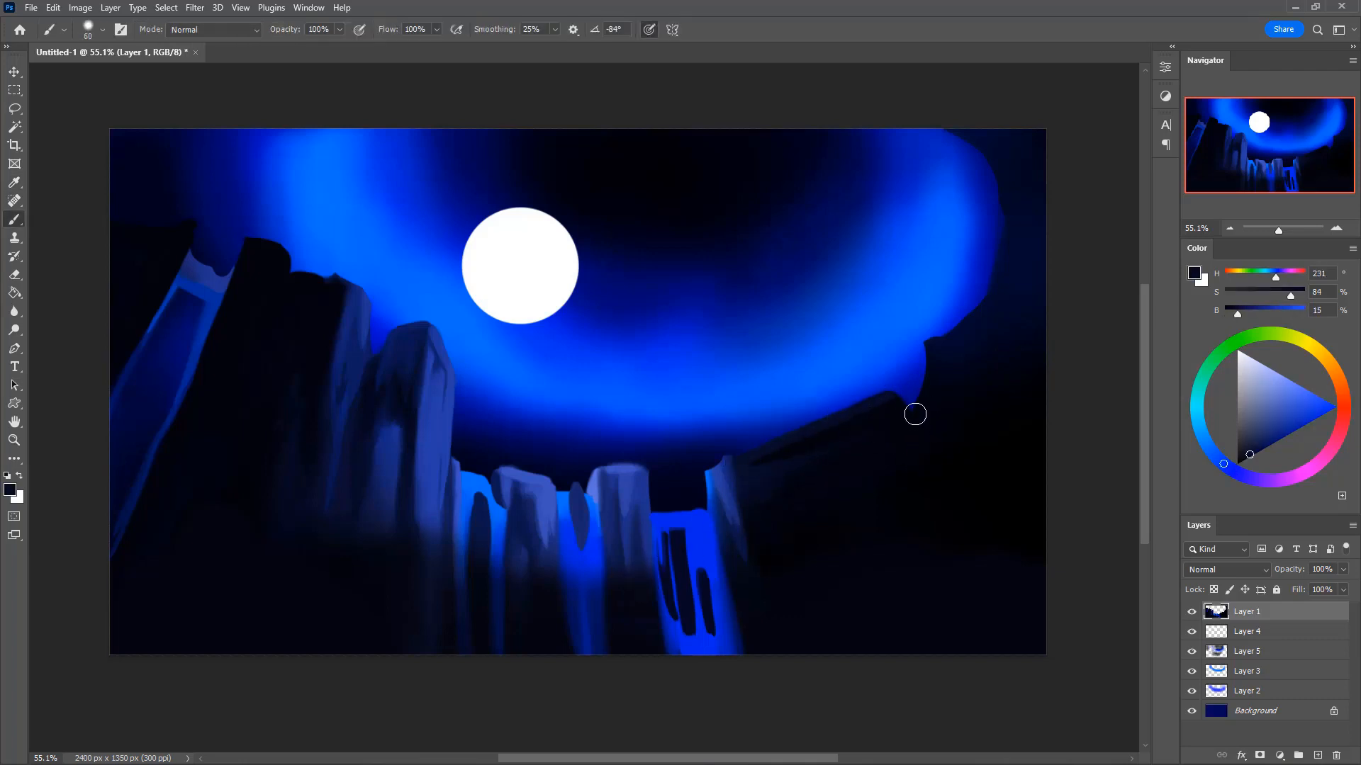
- Erase the dark rock above the right ridge and along the sky's edge to widen the visible glow
key(e)
mouse_move(923, 386)
mouse_down()
mouse_move(960, 372)
mouse_move(964, 340)
mouse_move(936, 374)
mouse_move(902, 368)
mouse_up()
key(bracketleft)
drag(975, 340, 978, 253)
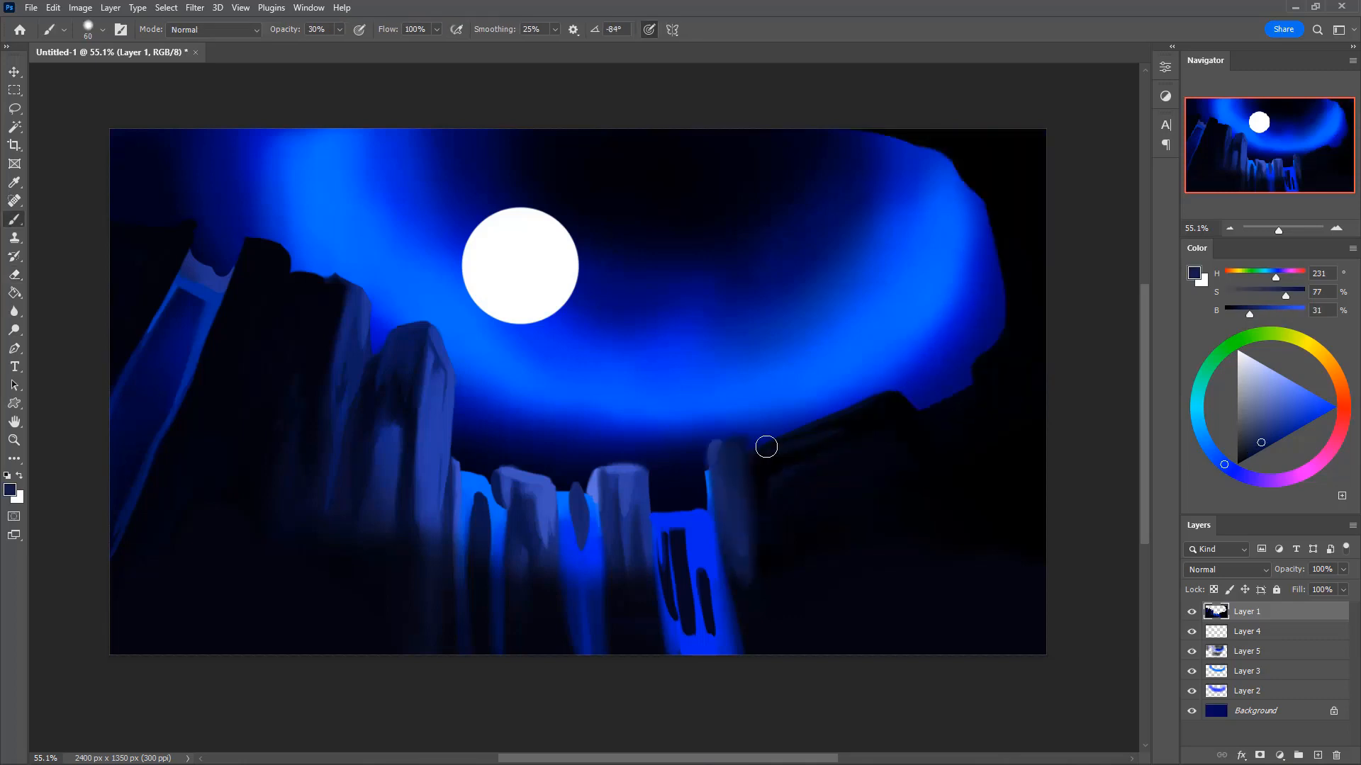
- Extend the dark blue rock pillar beside the right waterfall down to the canvas's lower edge at 30% opacity
mouse_move(766, 447)
mouse_down()
mouse_move(899, 394)
mouse_move(768, 446)
mouse_move(862, 407)
mouse_move(776, 477)
mouse_move(849, 450)
mouse_move(786, 476)
mouse_move(846, 458)
mouse_move(822, 464)
mouse_move(842, 480)
mouse_move(811, 477)
mouse_move(853, 470)
mouse_move(823, 540)
mouse_move(807, 512)
mouse_move(828, 502)
mouse_move(803, 503)
mouse_move(752, 559)
mouse_move(749, 503)
mouse_move(736, 528)
mouse_move(764, 696)
mouse_move(740, 579)
mouse_move(754, 661)
mouse_up()
key(bracketright)
key(bracketright)
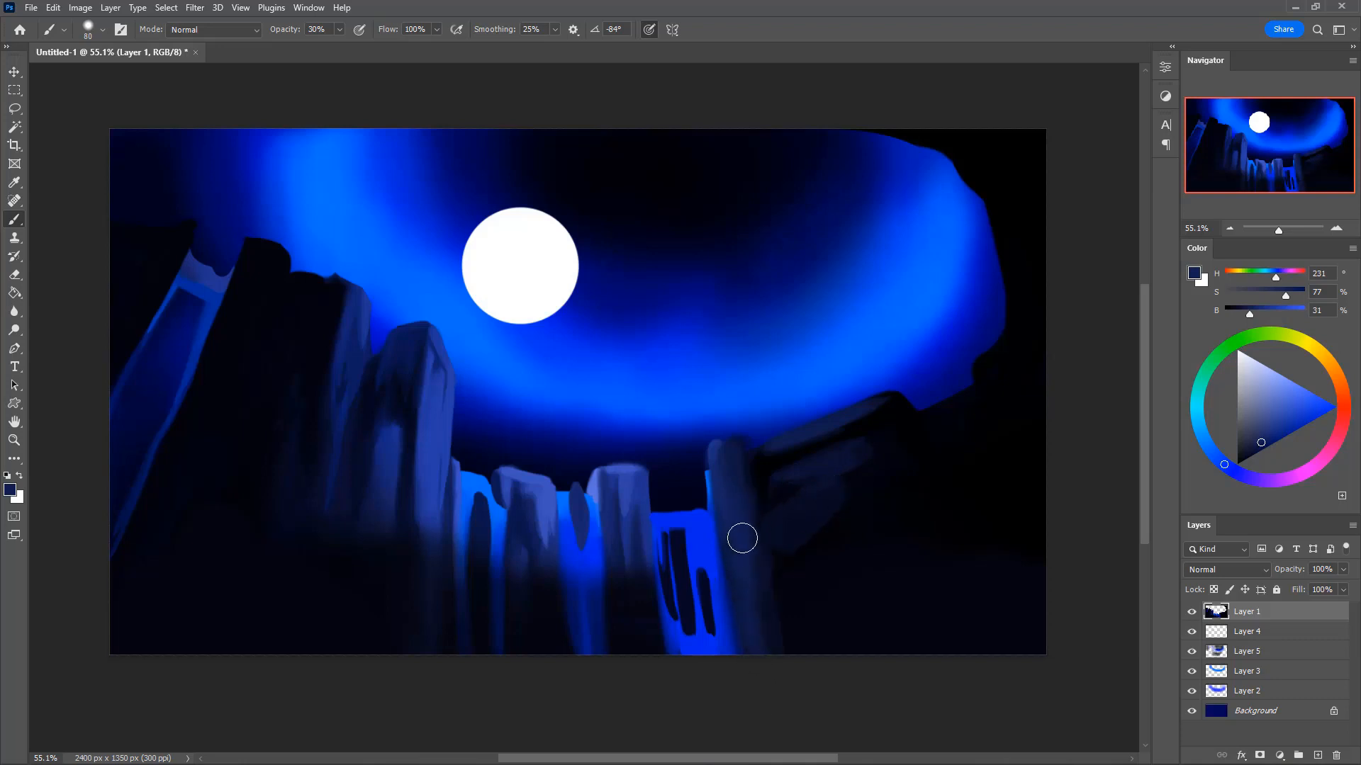
- Brush a slanted dark blue stroke on the lower right cliff and extend the central pillar downward with its sampled blue-violet
drag(819, 549, 775, 636)
alt+click(629, 498)
key(bracketleft)
mouse_move(628, 504)
mouse_down()
mouse_move(634, 616)
mouse_move(642, 590)
mouse_move(650, 615)
mouse_move(629, 562)
mouse_move(625, 698)
mouse_move(618, 508)
mouse_up()
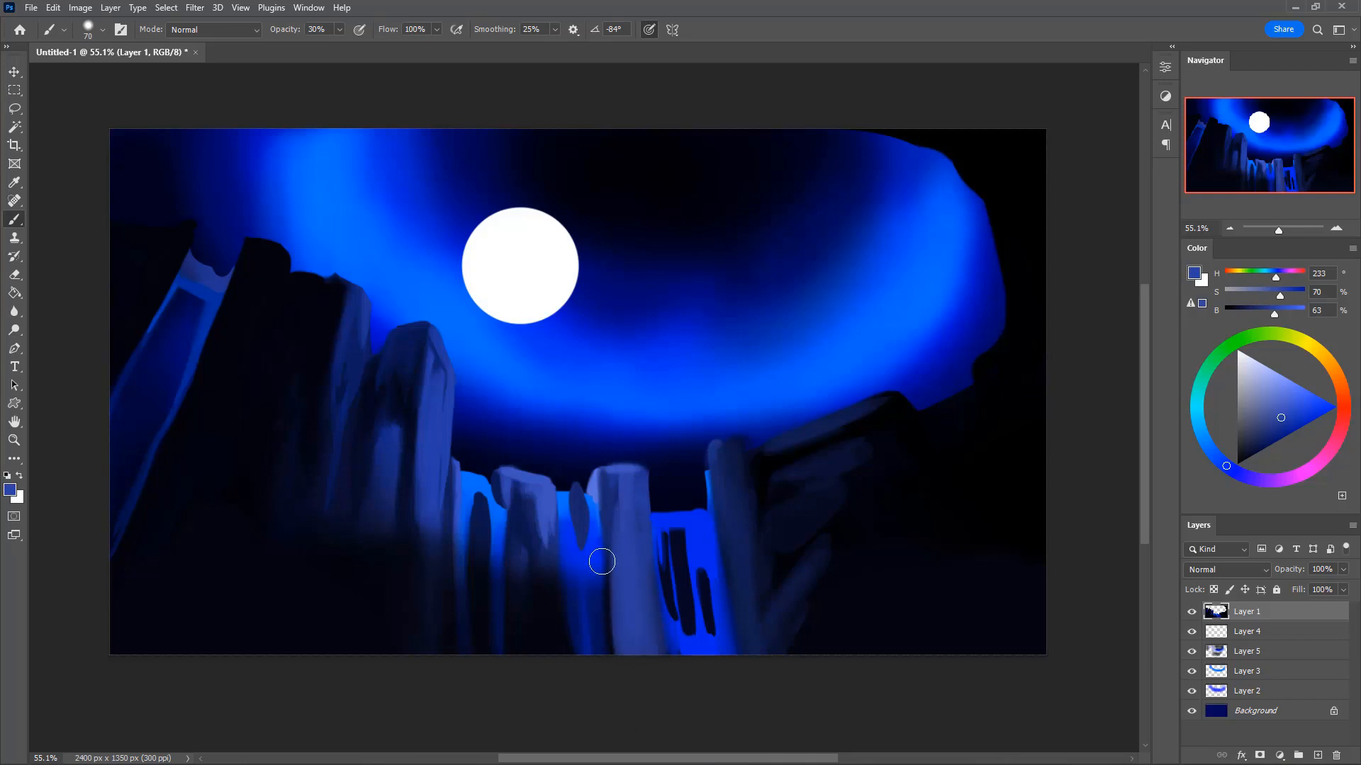
- Brighten the middle waterfall down to the canvas edge with sampled bright blue strokes, using a 60 px brush at 30% opacity
alt+click(567, 523)
drag(567, 515, 581, 666)
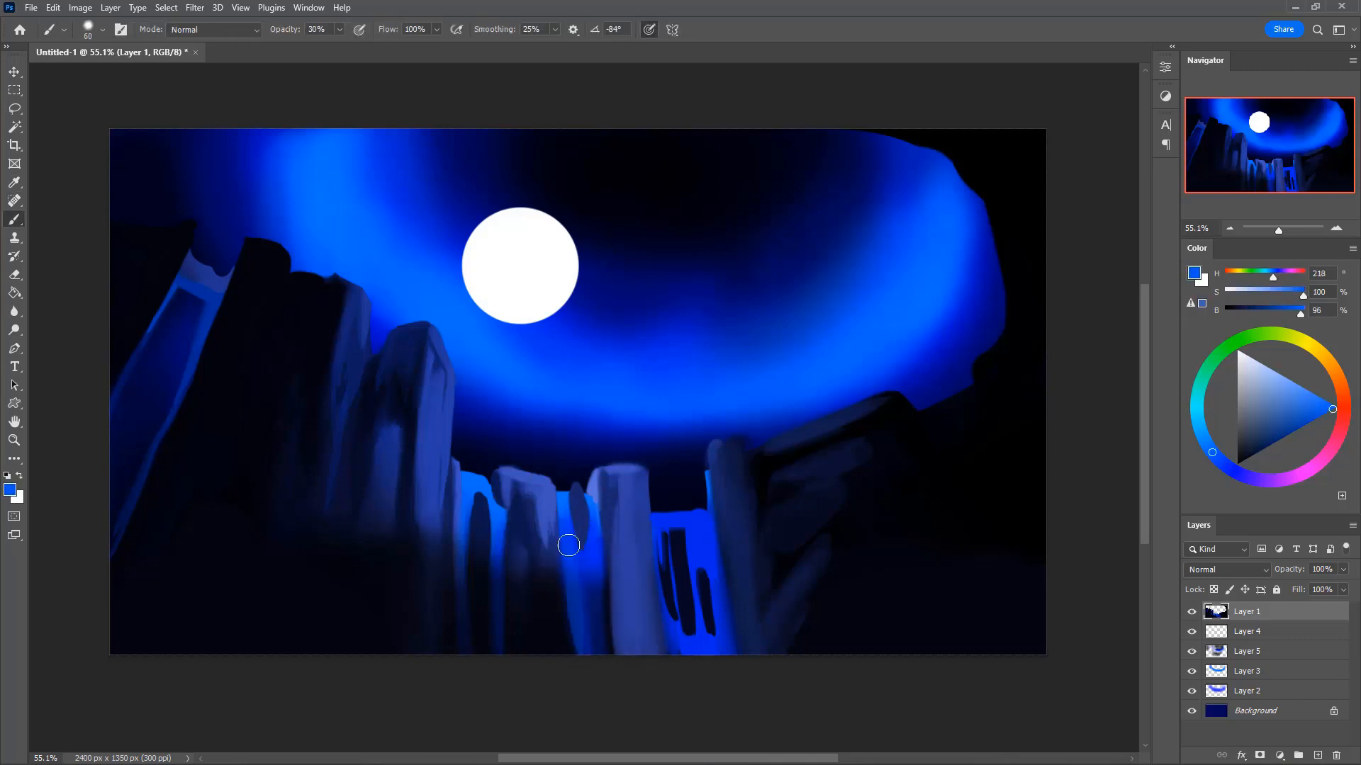
drag(568, 545, 585, 707)
mouse_move(603, 527)
mouse_down()
mouse_move(598, 700)
mouse_move(598, 684)
mouse_up()
drag(588, 558, 587, 667)
drag(599, 547, 593, 666)
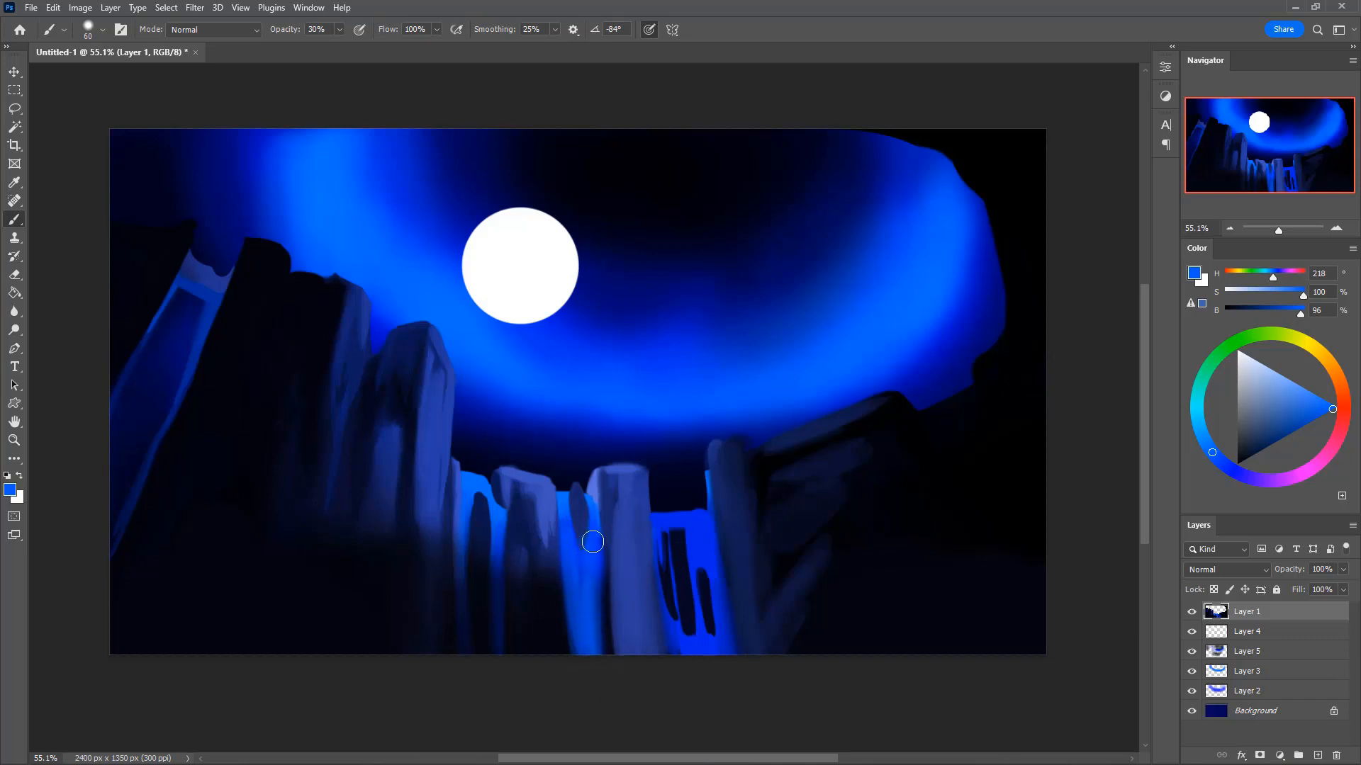
- Add lighter blue streaks of hue 199 along both sides of the middle waterfall, reducing the brush to 45 px for the thinner ones
drag(592, 542, 598, 641)
drag(1201, 440, 1199, 430)
drag(594, 526, 601, 657)
drag(594, 556, 595, 647)
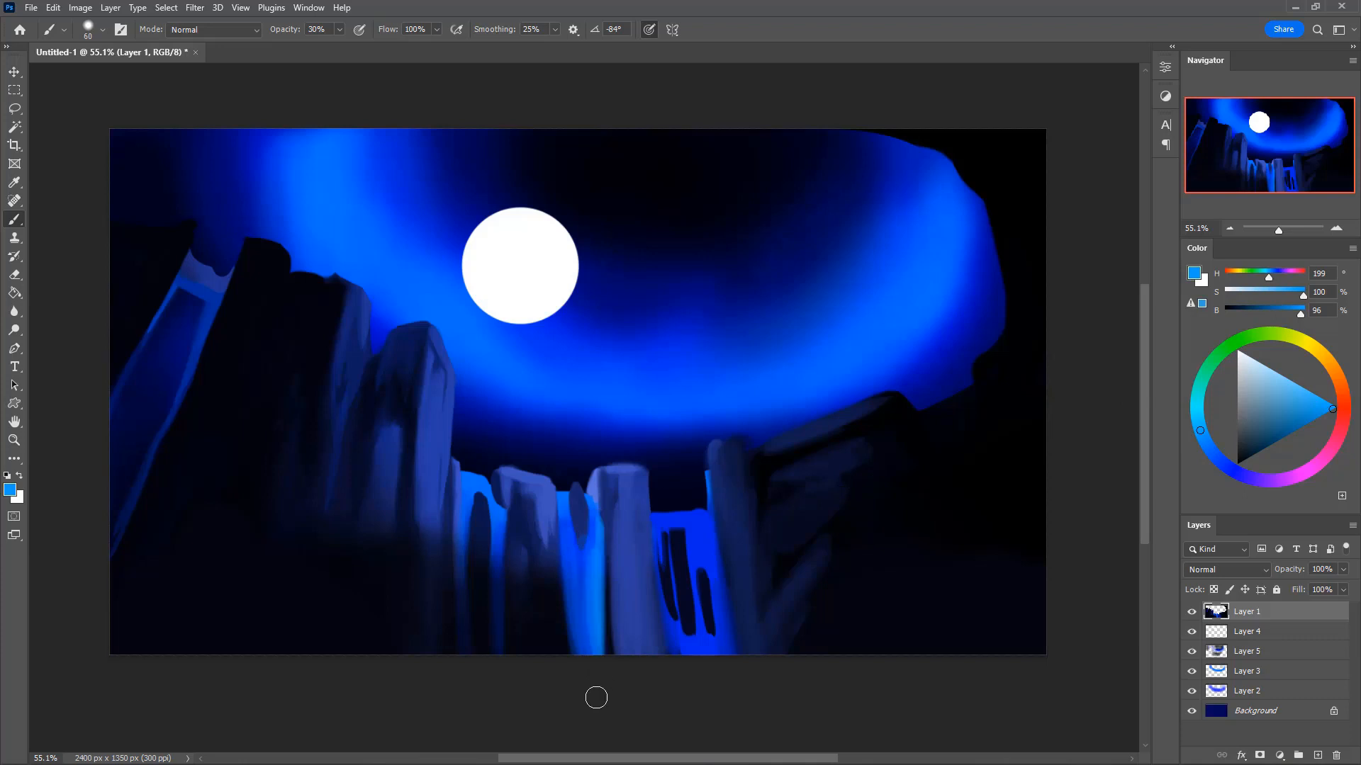
key(bracketleft)
key(bracketleft)
drag(564, 509, 581, 666)
drag(562, 532, 583, 659)
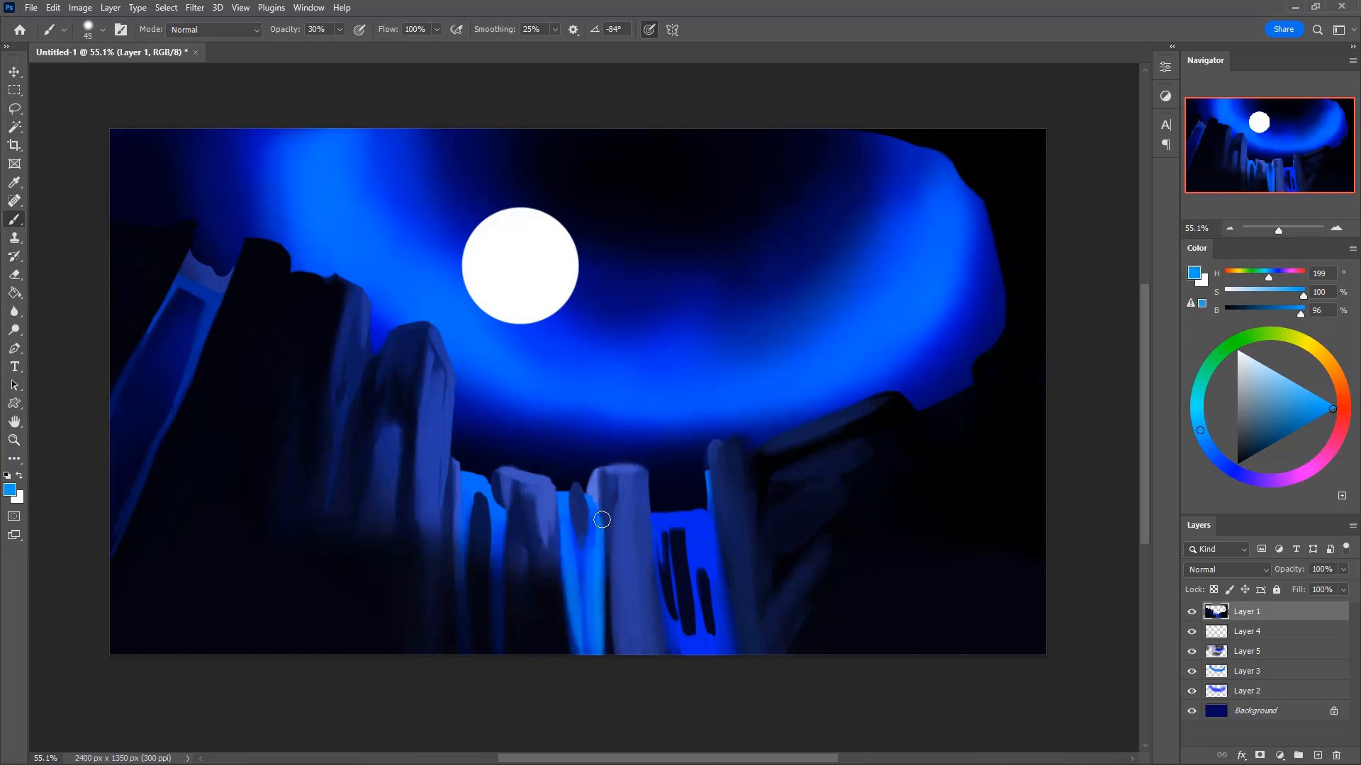
drag(603, 519, 607, 688)
drag(592, 573, 606, 659)
- Paint bright blue streaks down both edges of the left waterfall and highlight the narrow rock inside it with sampled blue-violet
drag(497, 523, 499, 648)
alt+click(496, 506)
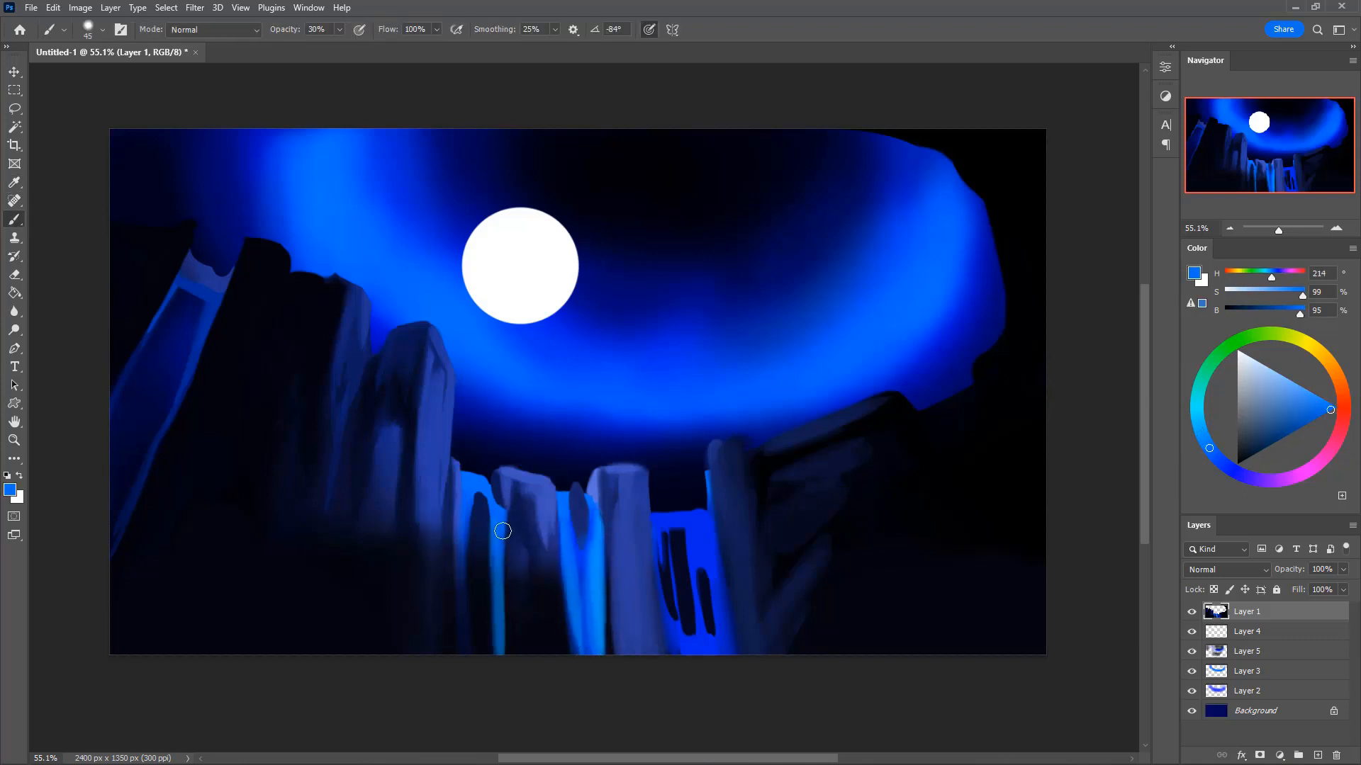
drag(469, 519, 464, 654)
key(i)
alt+click(541, 503)
mouse_move(481, 504)
mouse_down()
mouse_move(485, 619)
mouse_move(481, 500)
mouse_move(482, 575)
mouse_up()
drag(480, 500, 479, 580)
drag(483, 536, 480, 611)
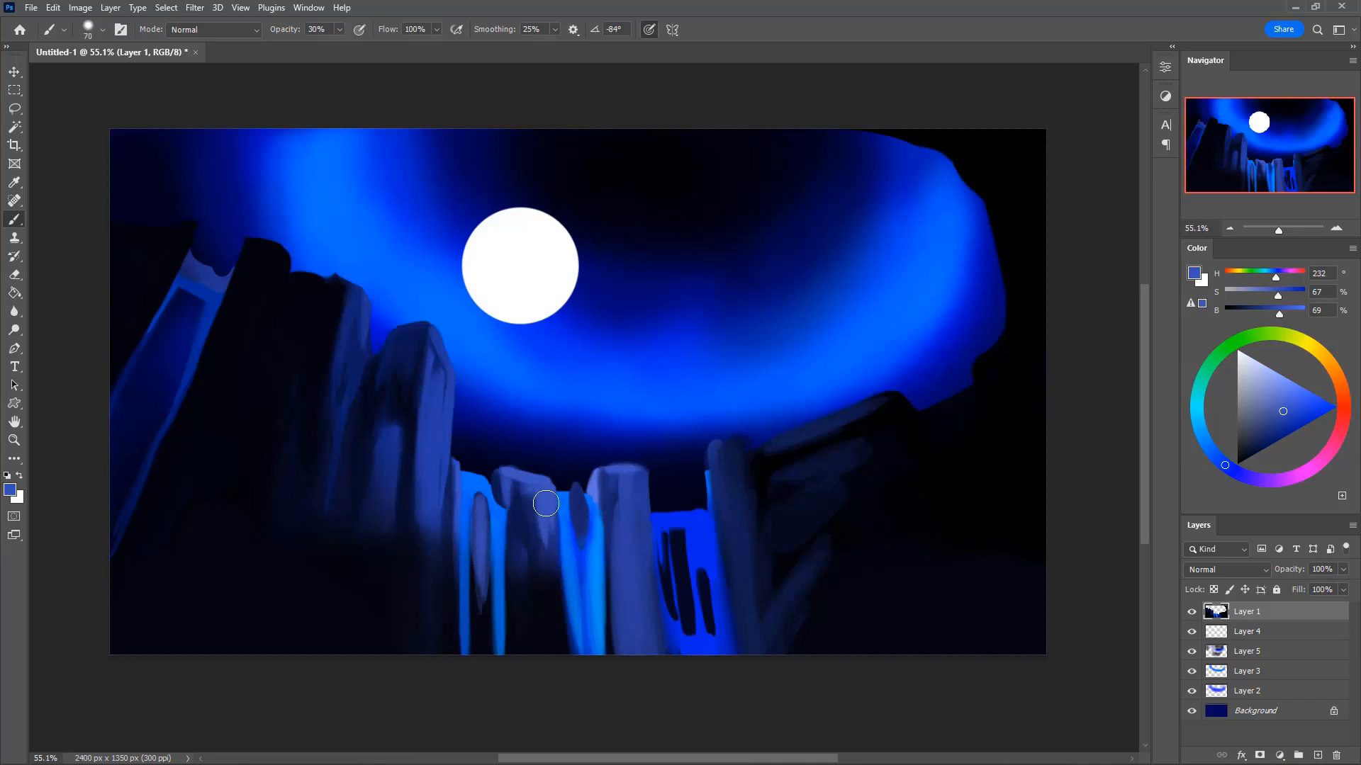
- Extend the pillar between the left and middle waterfalls to the canvas's lower edge in sampled blue-violet, enlarging the brush to 80 px
drag(545, 503, 558, 650)
drag(550, 556, 554, 659)
key(bracketright)
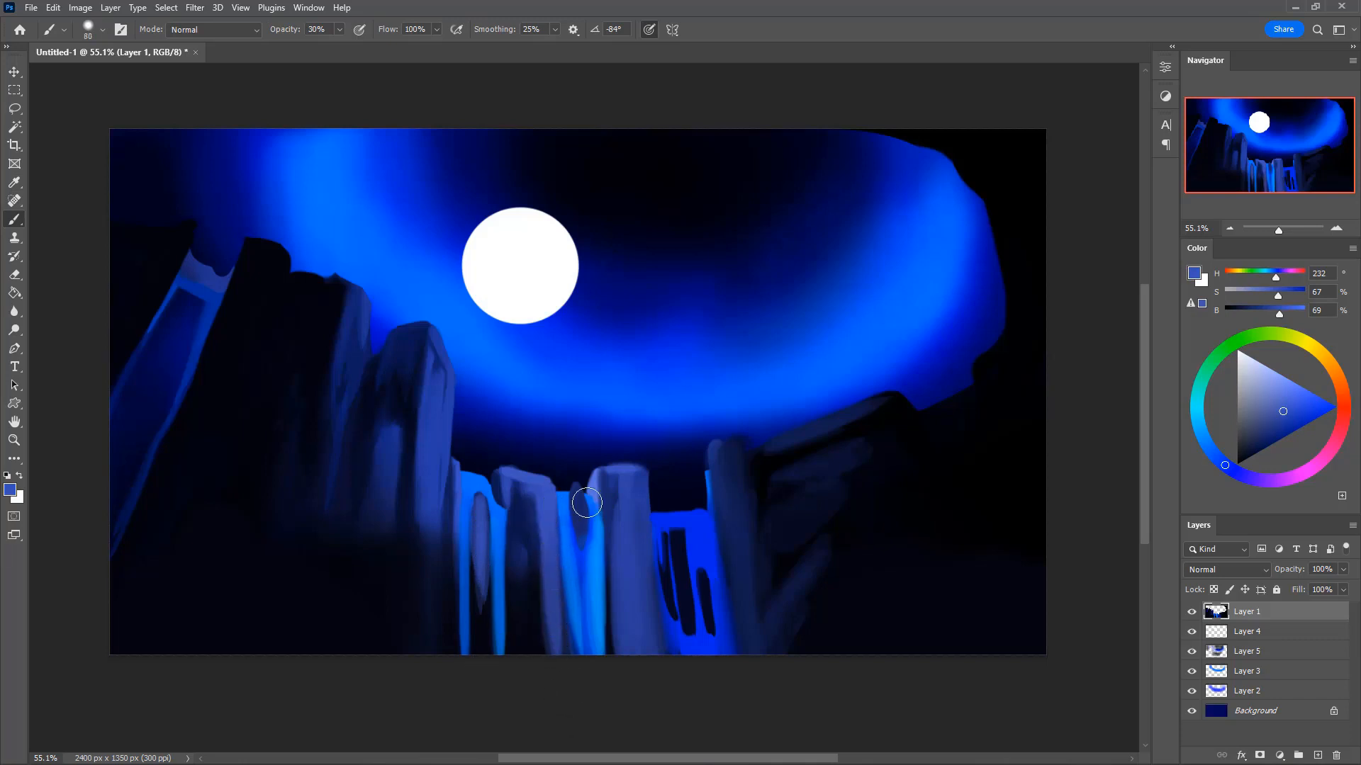
drag(539, 520, 542, 649)
drag(540, 571, 544, 648)
drag(535, 519, 545, 682)
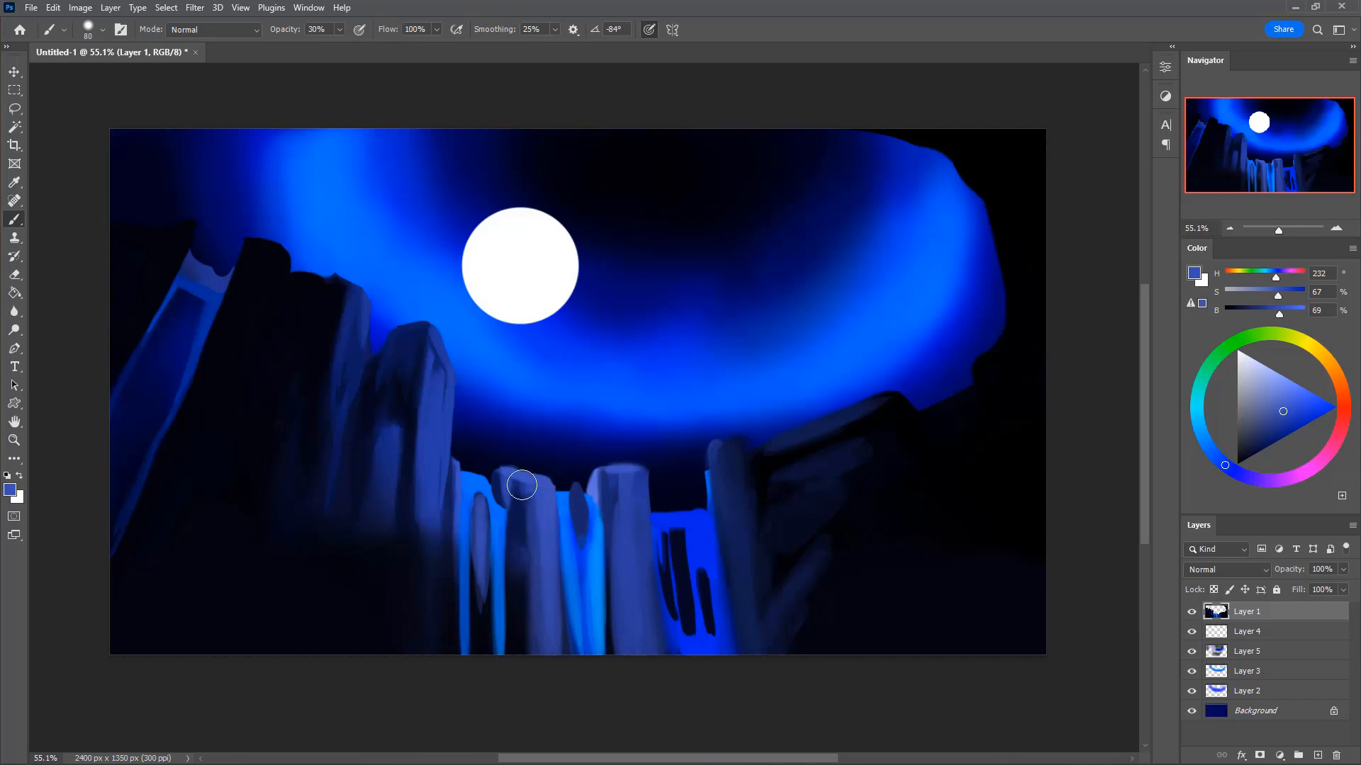
drag(542, 499, 546, 516)
mouse_move(537, 513)
mouse_down()
mouse_move(540, 612)
mouse_move(549, 506)
mouse_move(564, 681)
mouse_up()
drag(541, 570, 575, 709)
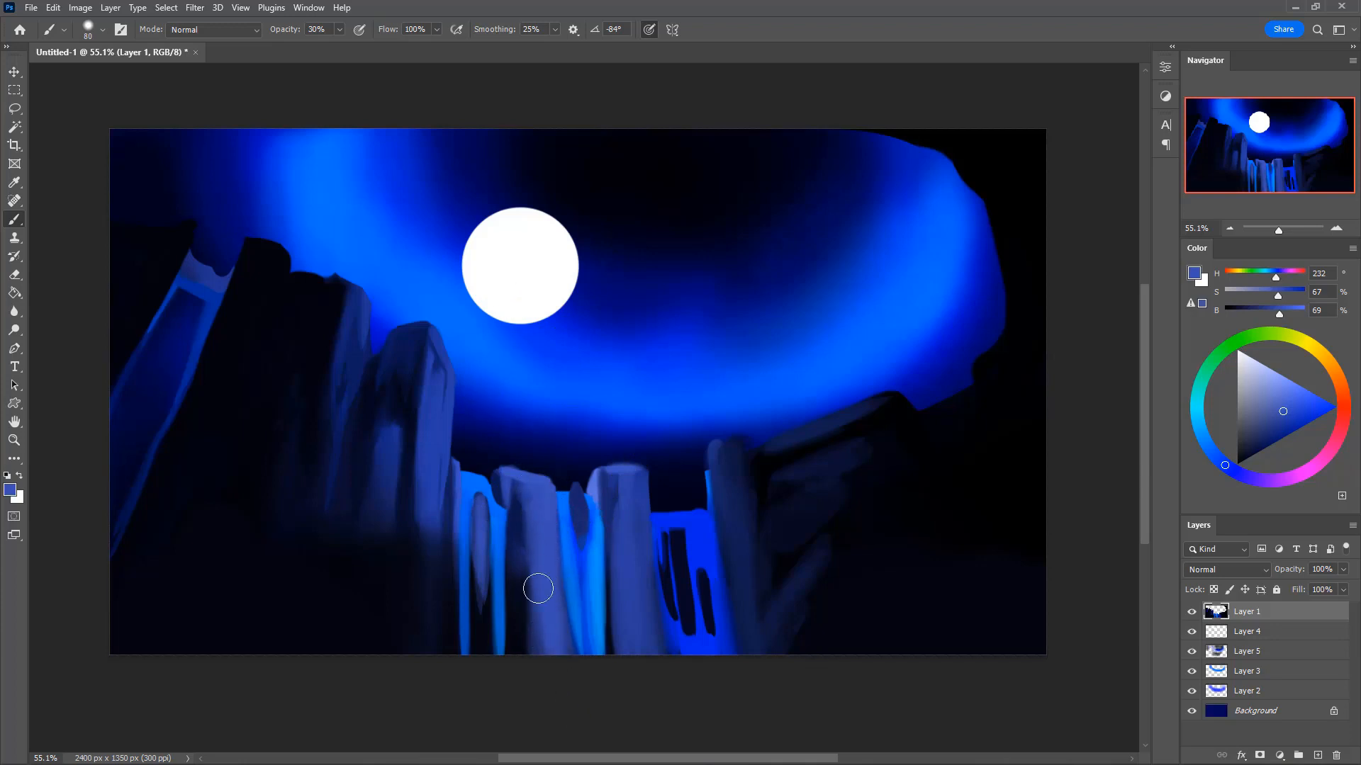
drag(532, 538, 542, 711)
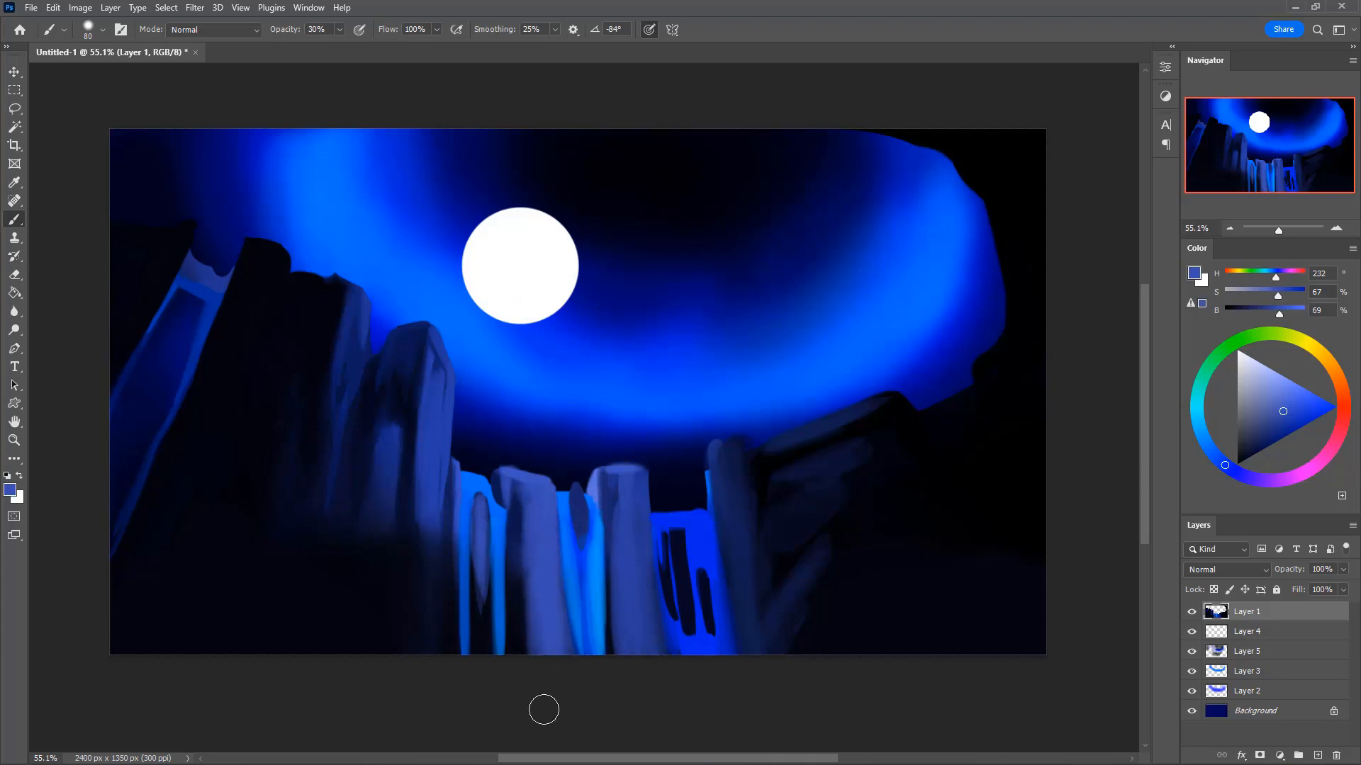
- Refine the left edges of the two pillars flanking the middle waterfall with sampled blue-violet and a 60 px brush
alt+click(521, 553)
key(bracketleft)
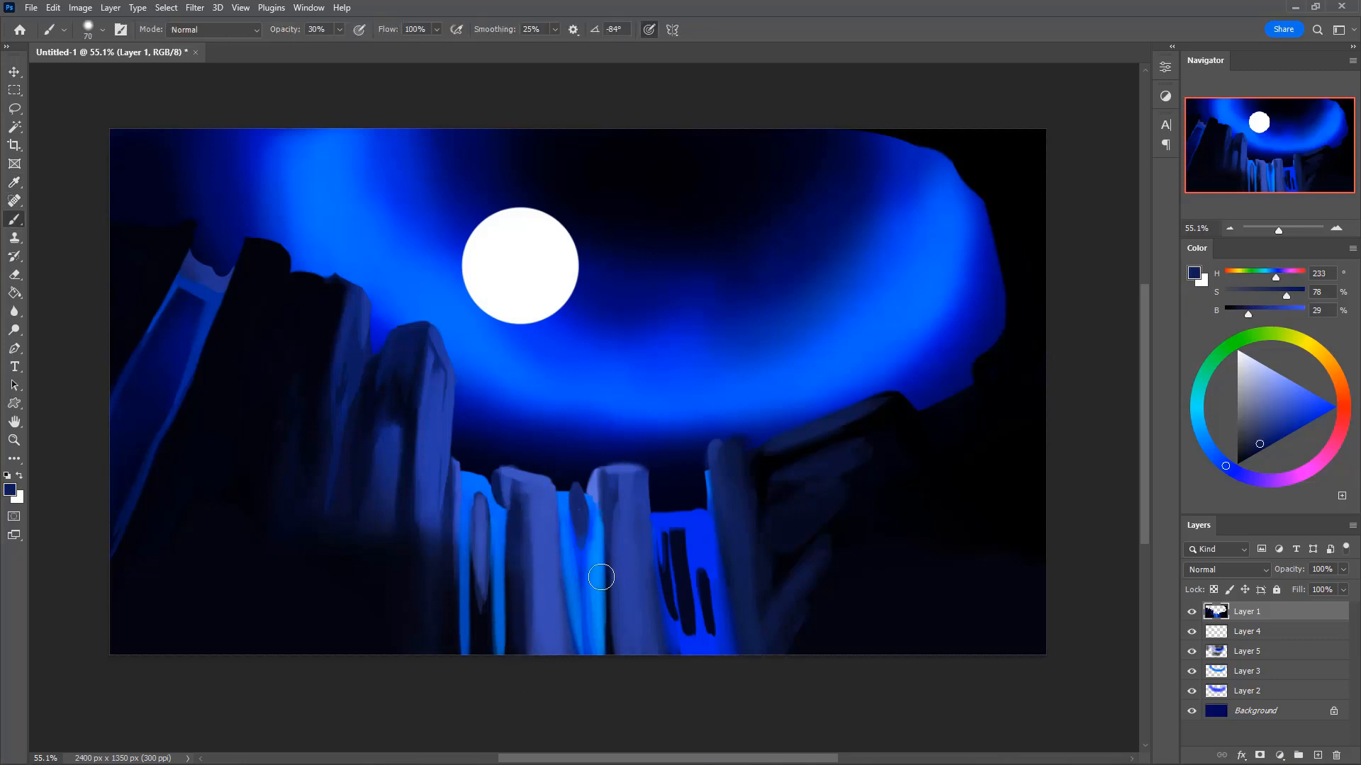
alt+click(547, 585)
alt+click(541, 512)
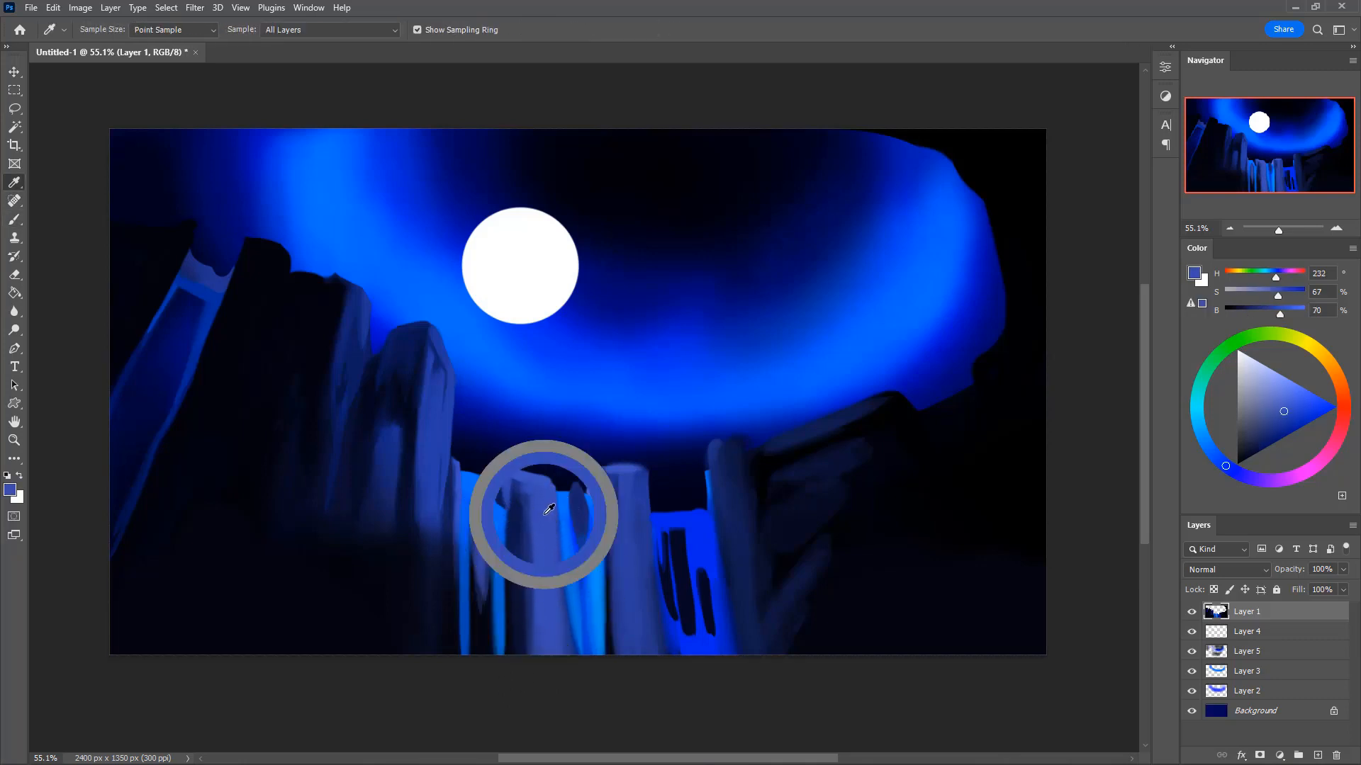
key(bracketleft)
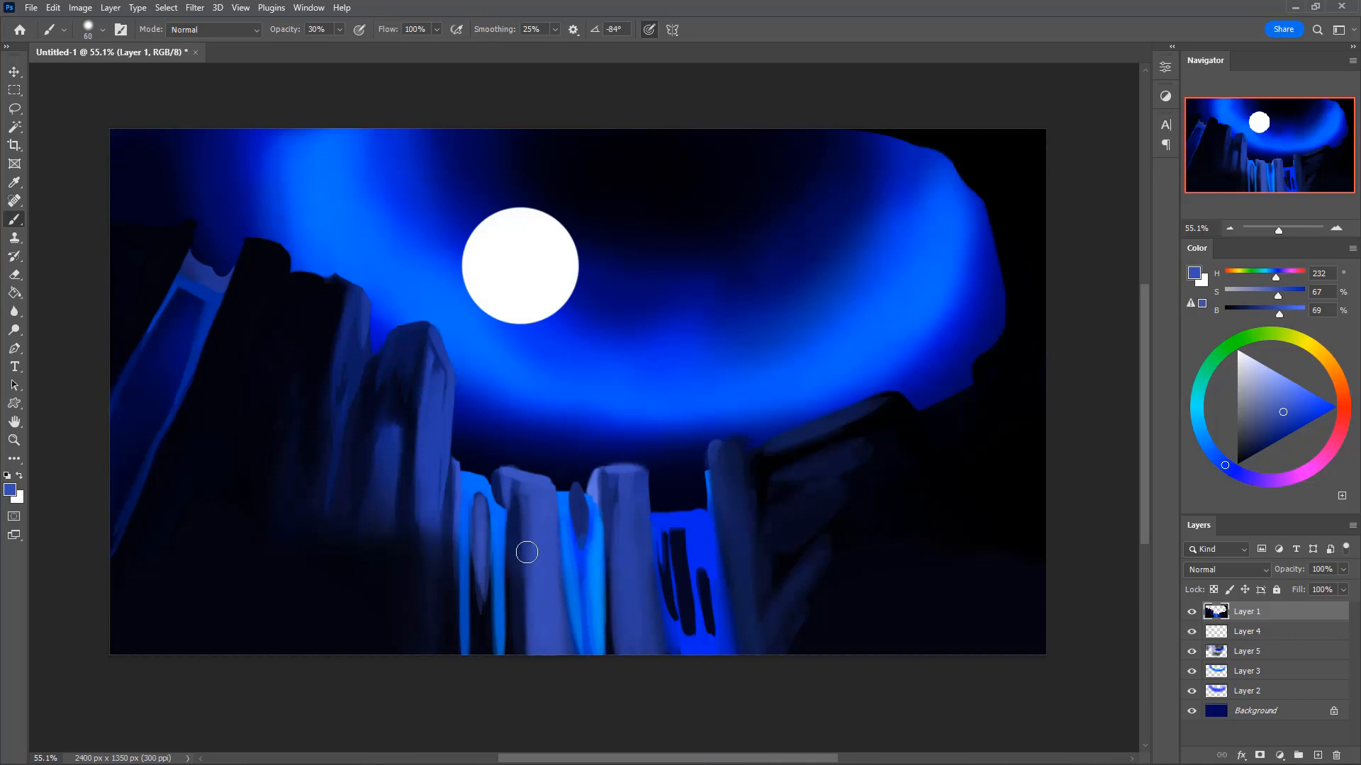
drag(523, 561, 525, 681)
alt+click(545, 520)
drag(613, 492, 613, 673)
drag(611, 552, 608, 702)
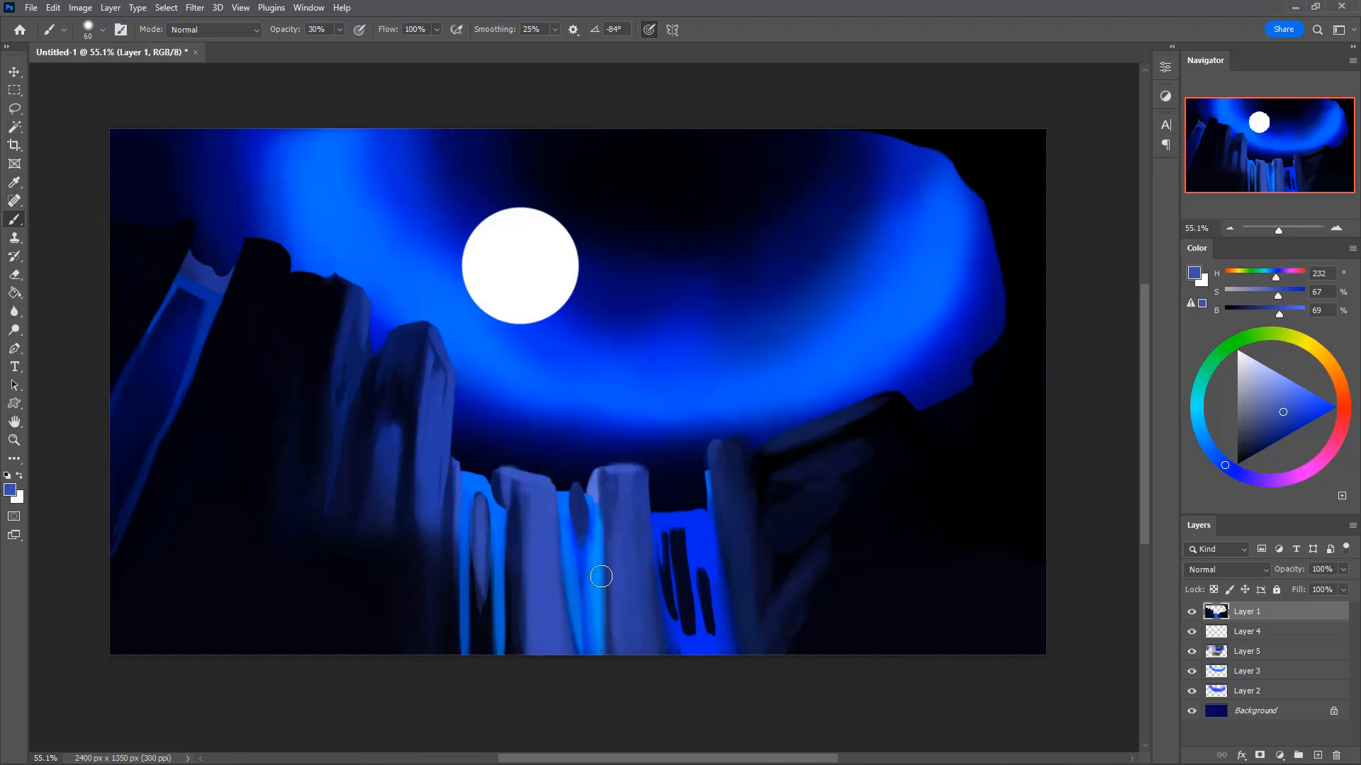
- Deepen the middle waterfall with sampled blue and lengthen the narrow rocks inside the waterfalls with sampled dark blue, using a 40 to 50 px brush
alt+click(577, 562)
key(bracketleft)
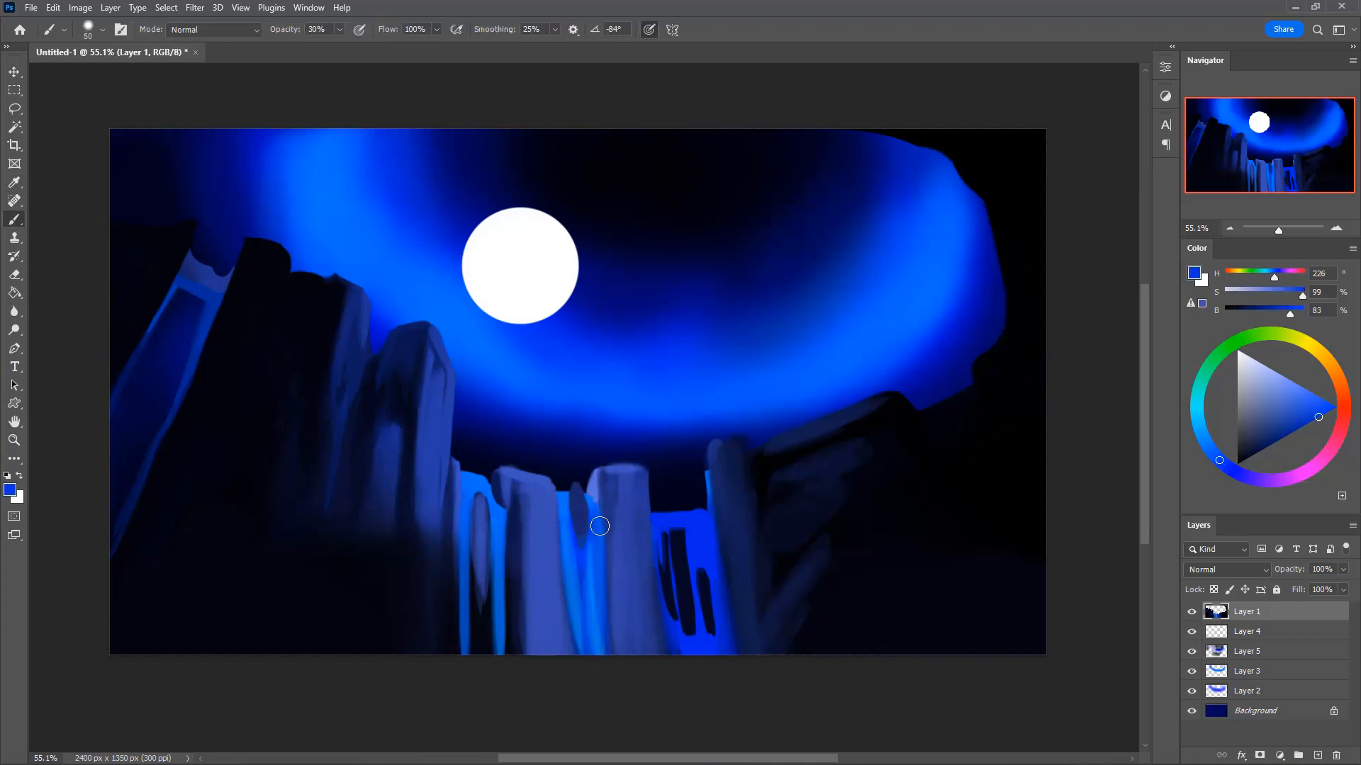
drag(567, 552, 586, 626)
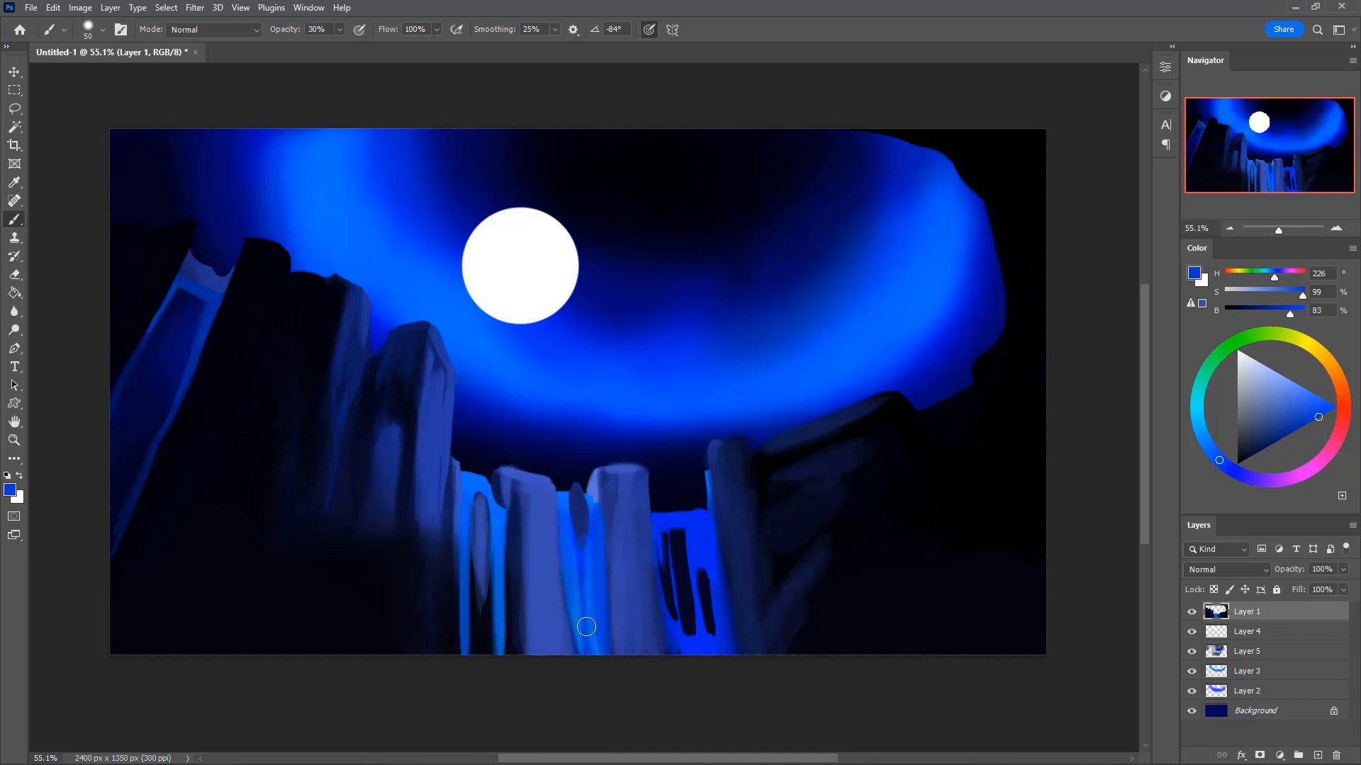
key(bracketleft)
alt+click(582, 529)
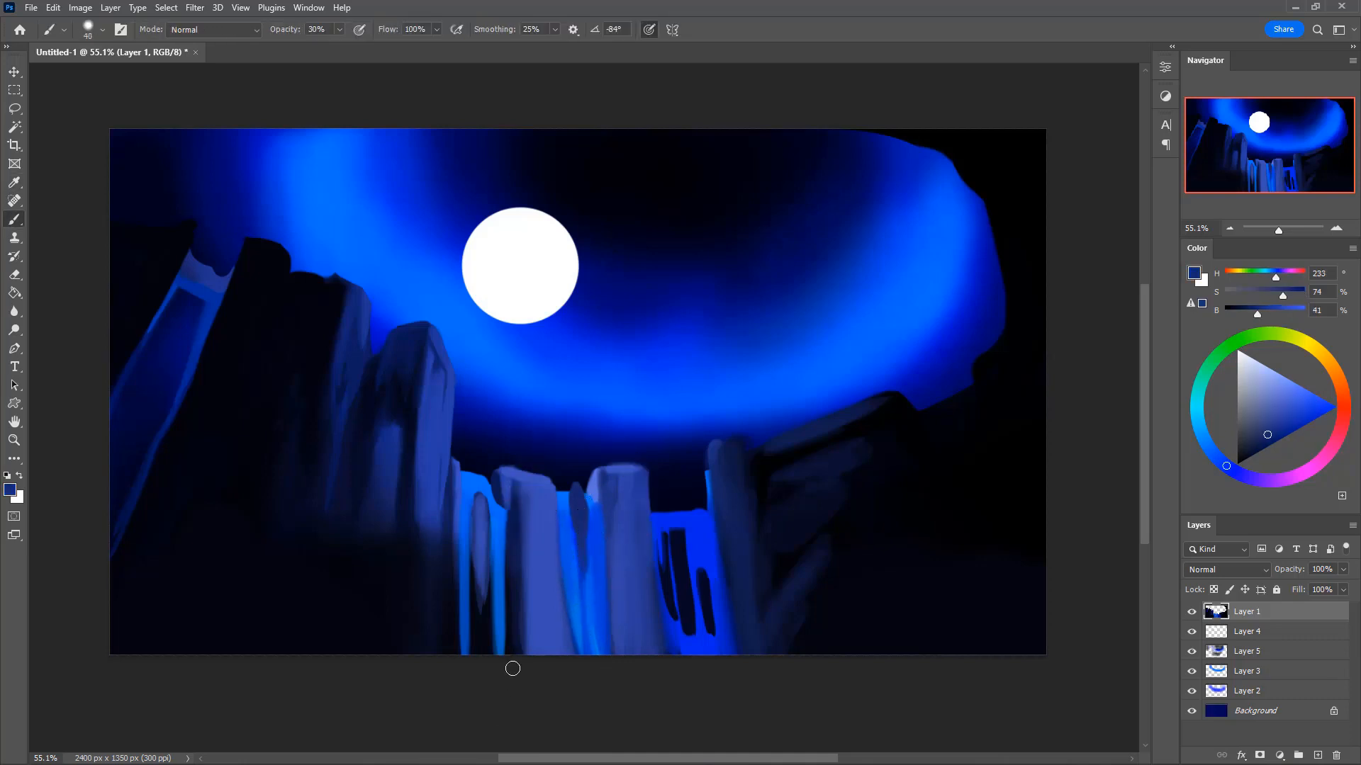
key(bracketright)
alt+click(480, 577)
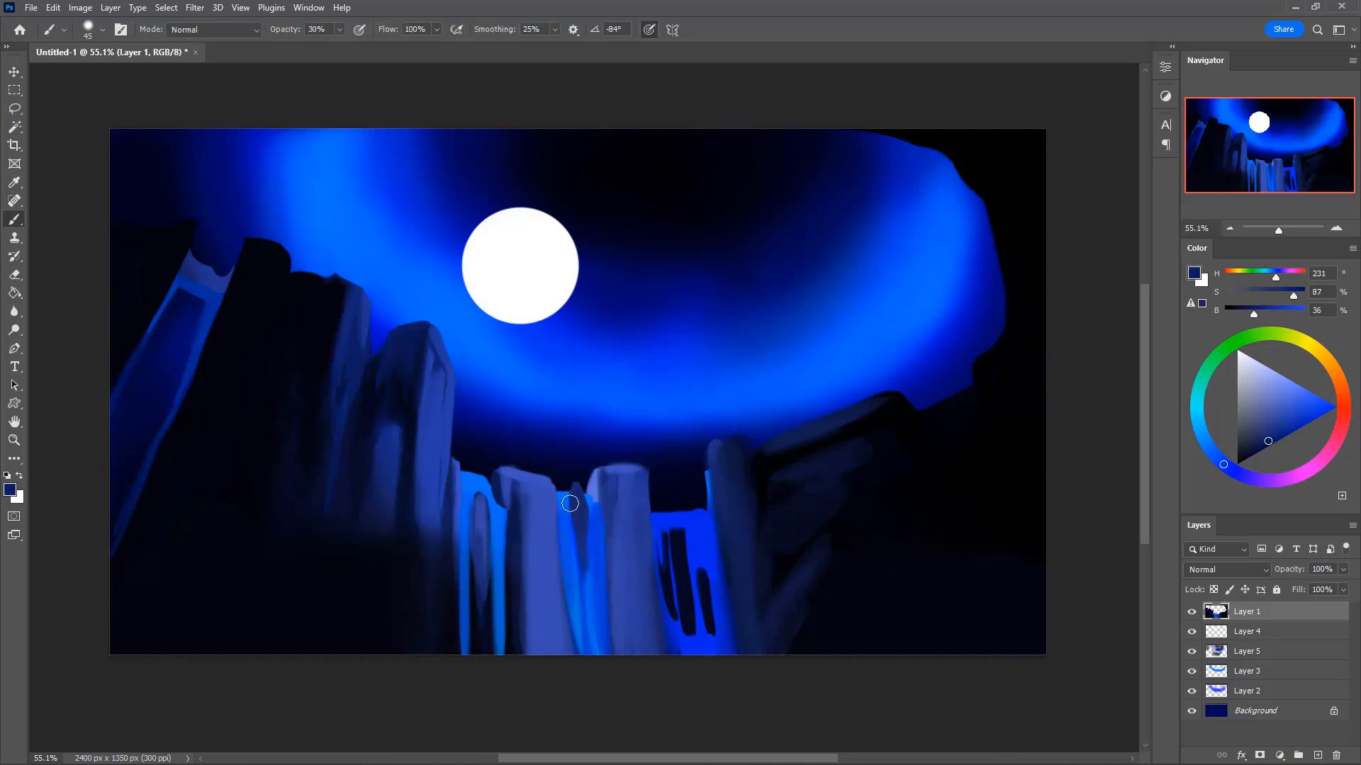
- Glaze a soft saturated blue of 70% brightness over the bases of the pillars and waterfalls with a 500 px brush
click(1290, 433)
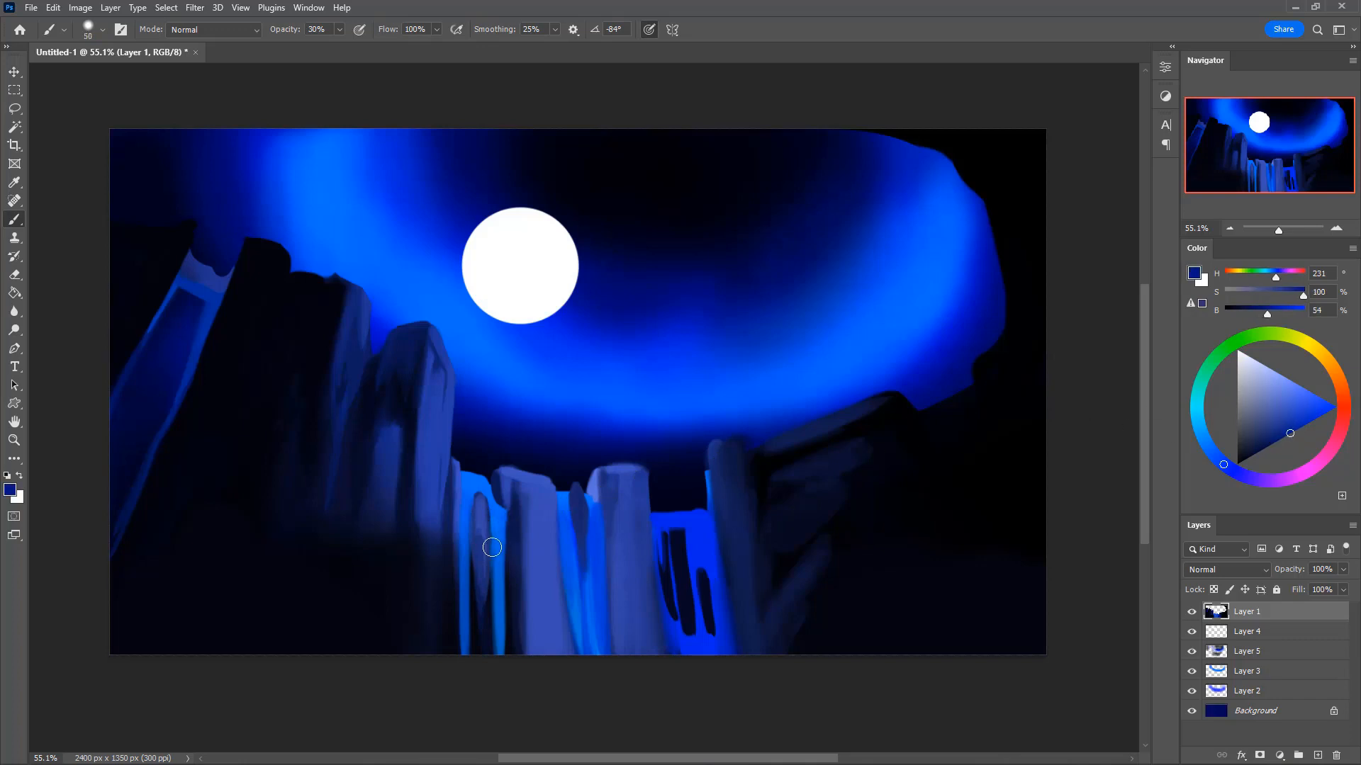
key(bracketright)
key(bracketright)
key(bracketright)
key(bracketright)
click(1306, 423)
key(bracketright)
key(bracketright)
key(bracketright)
key(bracketright)
key(bracketright)
key(bracketright)
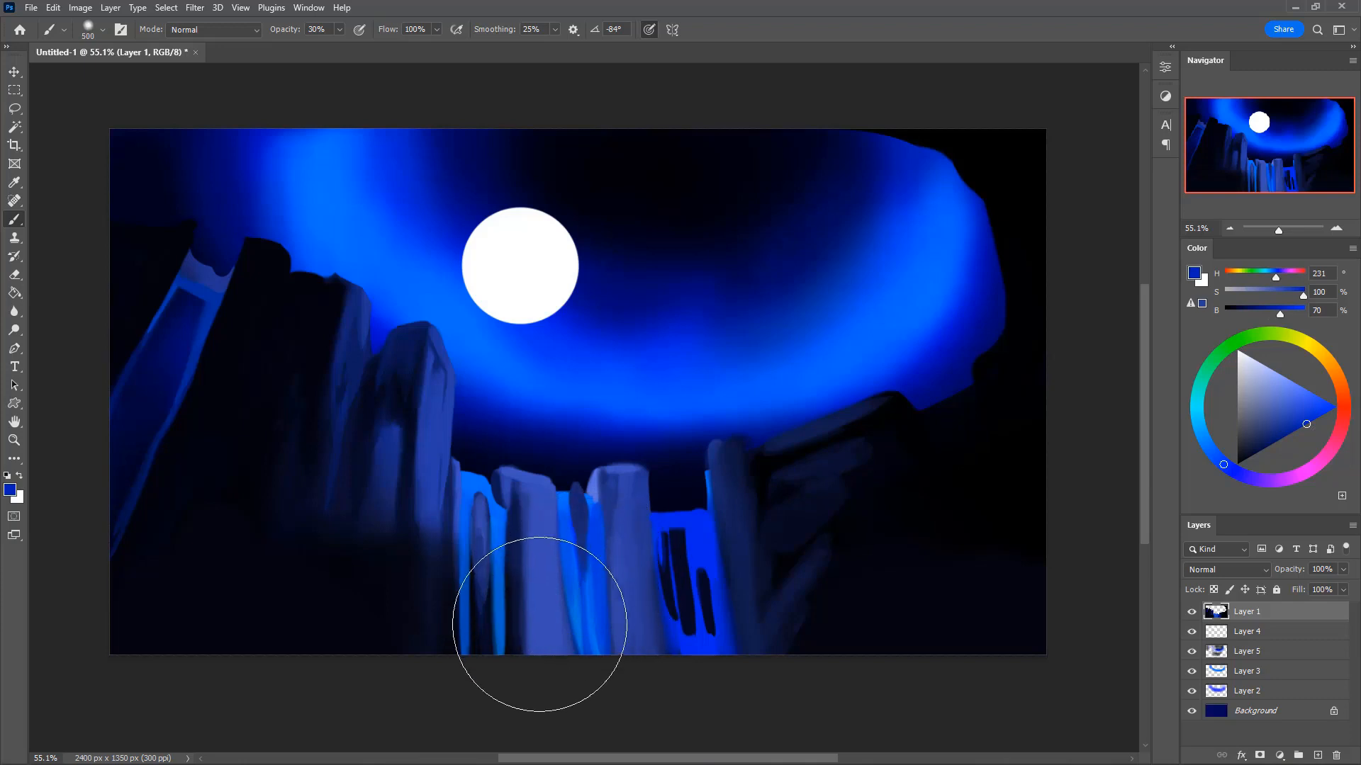
drag(540, 622, 510, 619)
drag(440, 530, 430, 525)
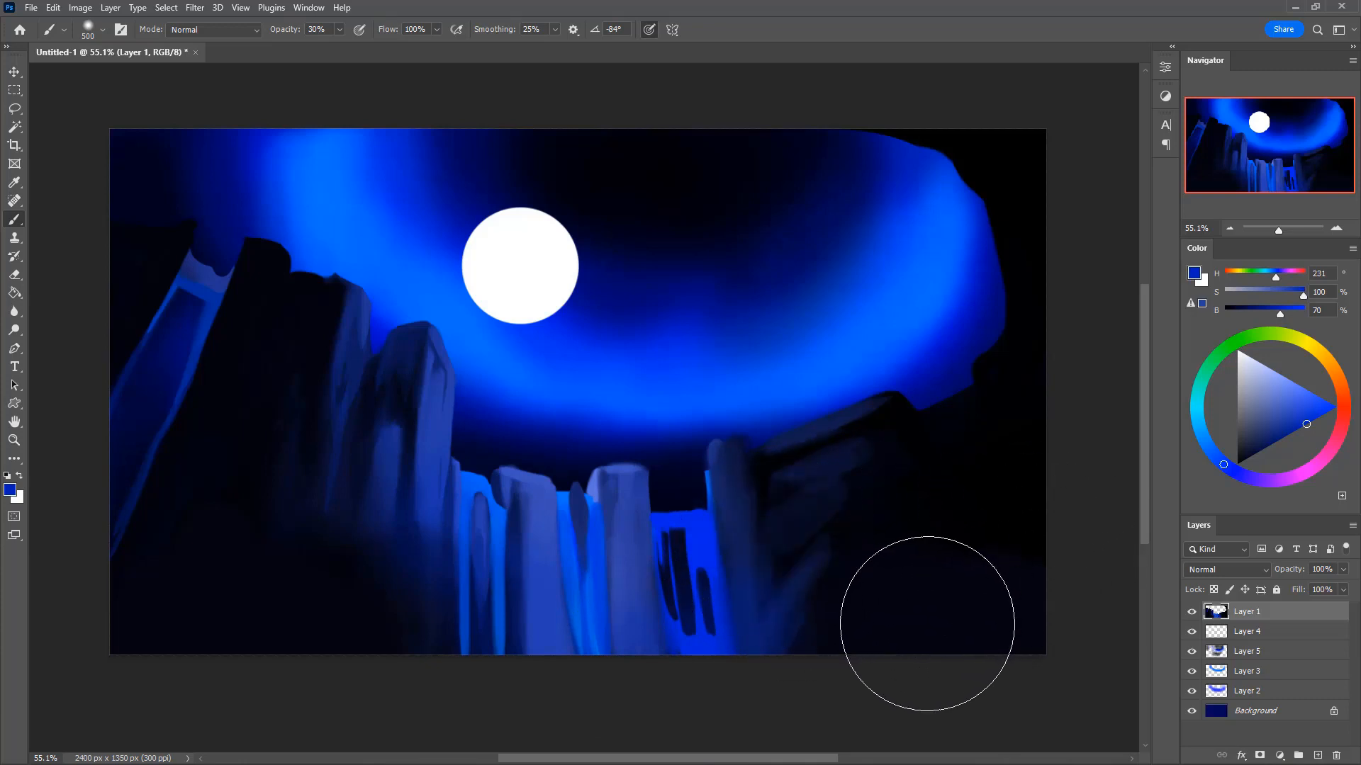
- Touch up the pillars around the middle waterfall with their sampled blue-violet, reducing the brush to 50 px
key(bracketleft)
key(bracketleft)
key(bracketleft)
key(bracketleft)
key(bracketleft)
key(bracketleft)
key(bracketleft)
key(bracketleft)
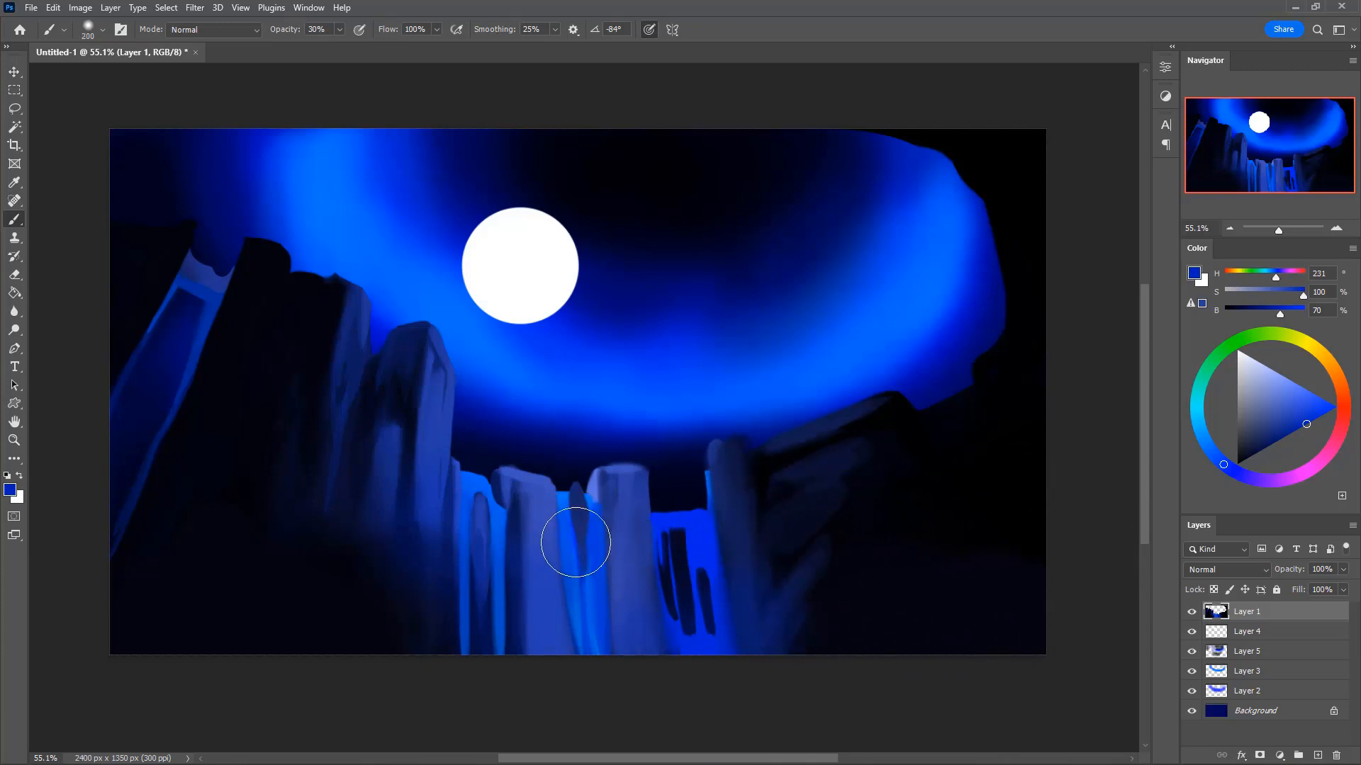
alt+click(552, 505)
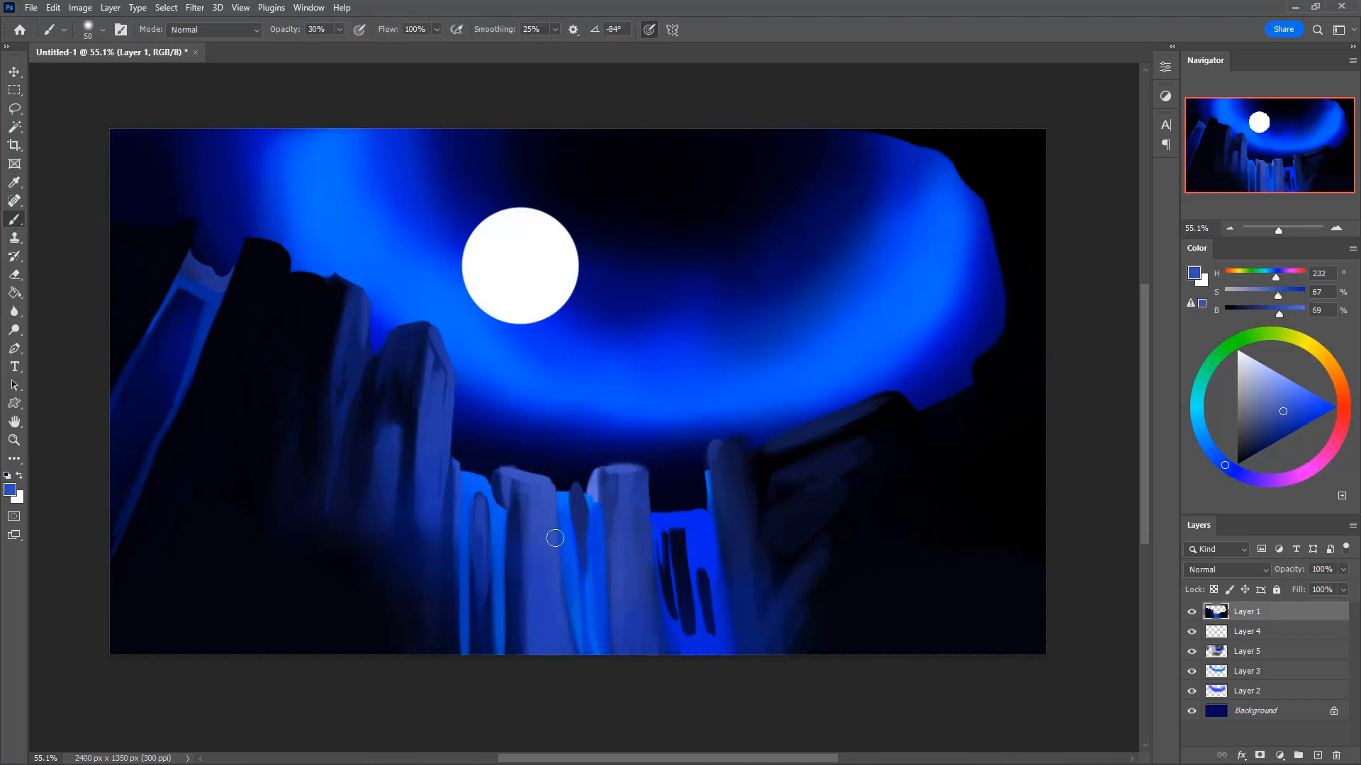
alt+click(605, 505)
- Erase the tops of the central and right pillars at 100% opacity to form a curved dip above the right waterfall
key(e)
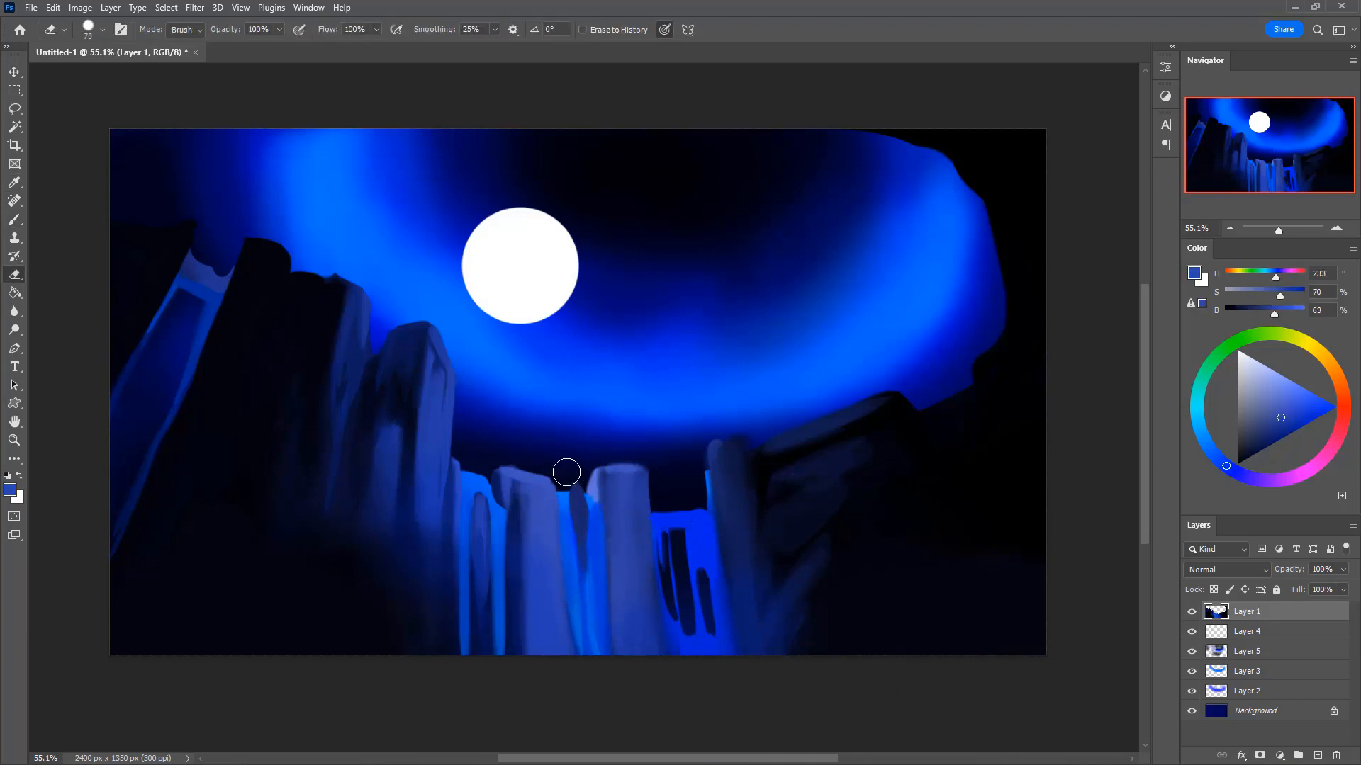
mouse_move(565, 470)
mouse_down()
mouse_move(661, 499)
mouse_move(607, 472)
mouse_move(674, 487)
mouse_move(611, 476)
mouse_move(664, 482)
mouse_move(612, 487)
mouse_move(610, 469)
mouse_move(689, 483)
mouse_move(778, 466)
mouse_move(697, 481)
mouse_move(598, 470)
mouse_up()
key(bracketright)
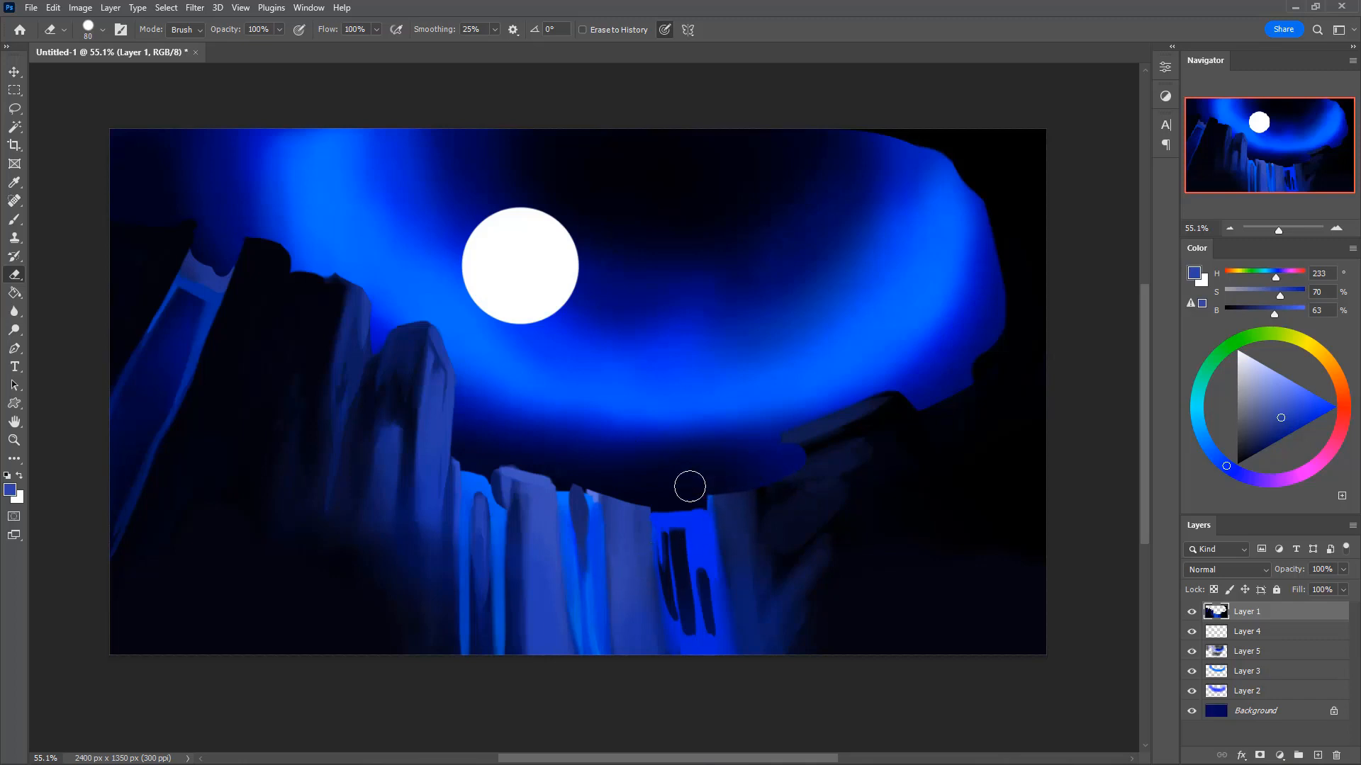
mouse_move(664, 474)
mouse_down()
mouse_move(657, 504)
mouse_move(763, 455)
mouse_move(644, 504)
mouse_move(721, 465)
mouse_move(684, 511)
mouse_move(658, 512)
mouse_move(680, 517)
mouse_move(699, 513)
mouse_move(669, 507)
mouse_move(783, 460)
mouse_move(719, 495)
mouse_move(782, 472)
mouse_move(755, 472)
mouse_move(775, 458)
mouse_move(742, 470)
mouse_up()
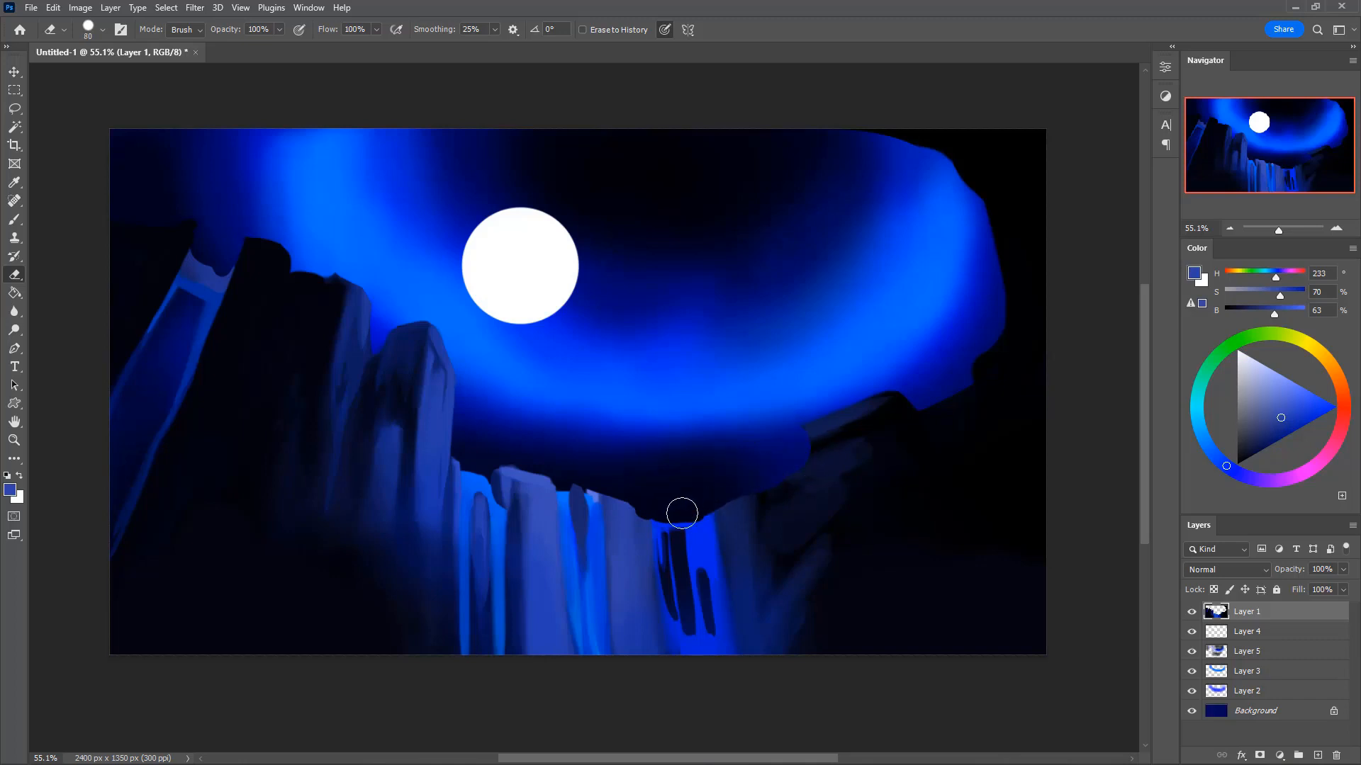
key(])
key(bracketleft)
key(bracketleft)
mouse_move(702, 517)
mouse_down()
mouse_move(653, 515)
mouse_move(721, 500)
mouse_up()
- Repaint the right cliff's ridge edge with sampled dark blue at 100% opacity, then shade beneath it with near-black at 30%
key(b)
alt+click(836, 419)
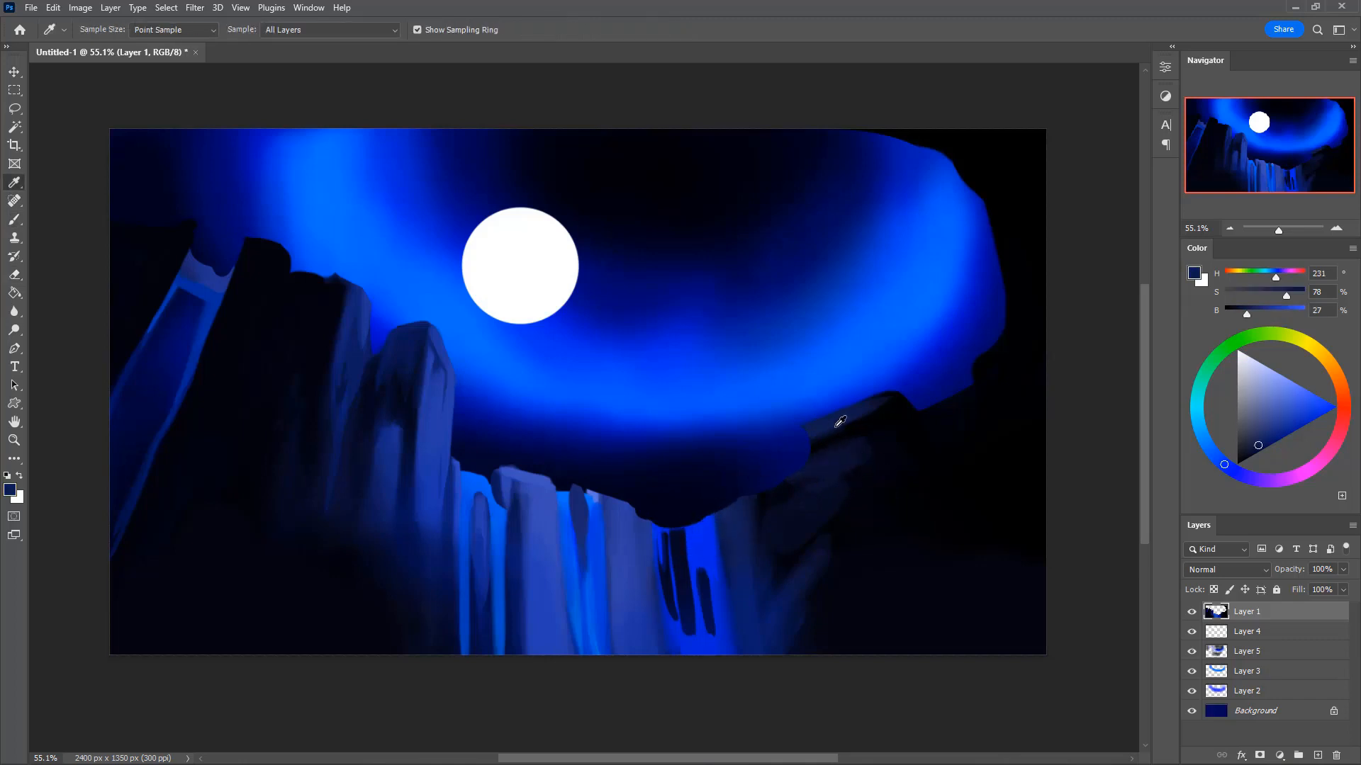
key(0)
alt+click(815, 419)
key(bracketright)
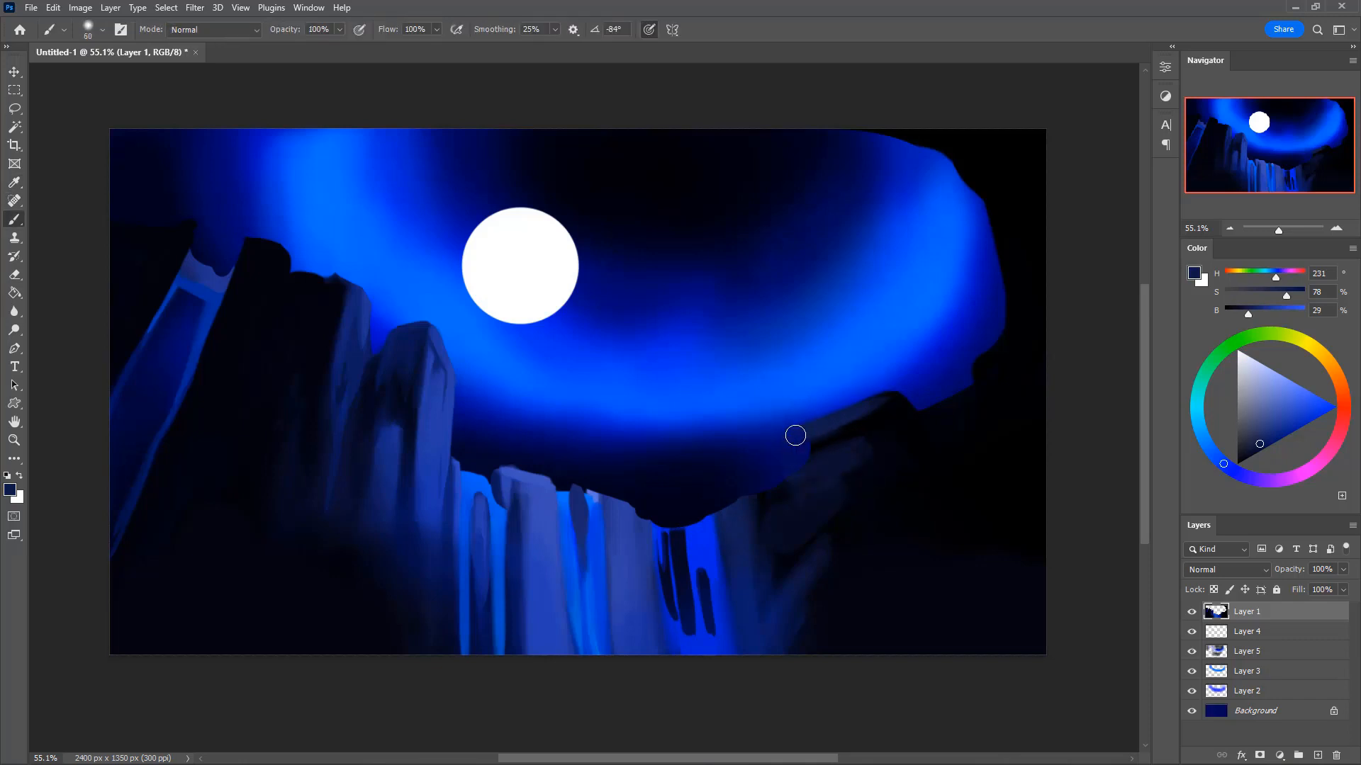
drag(796, 435, 897, 400)
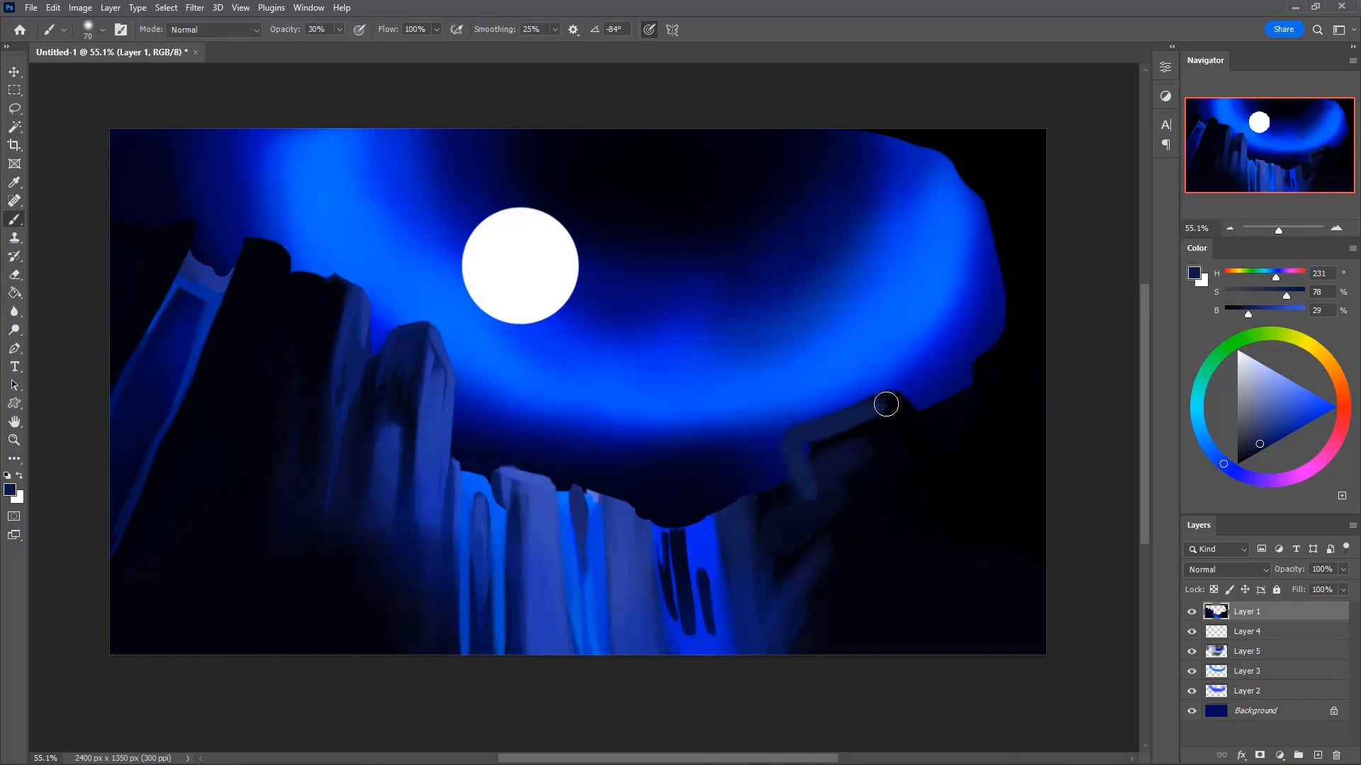
key(3)
alt+click(883, 432)
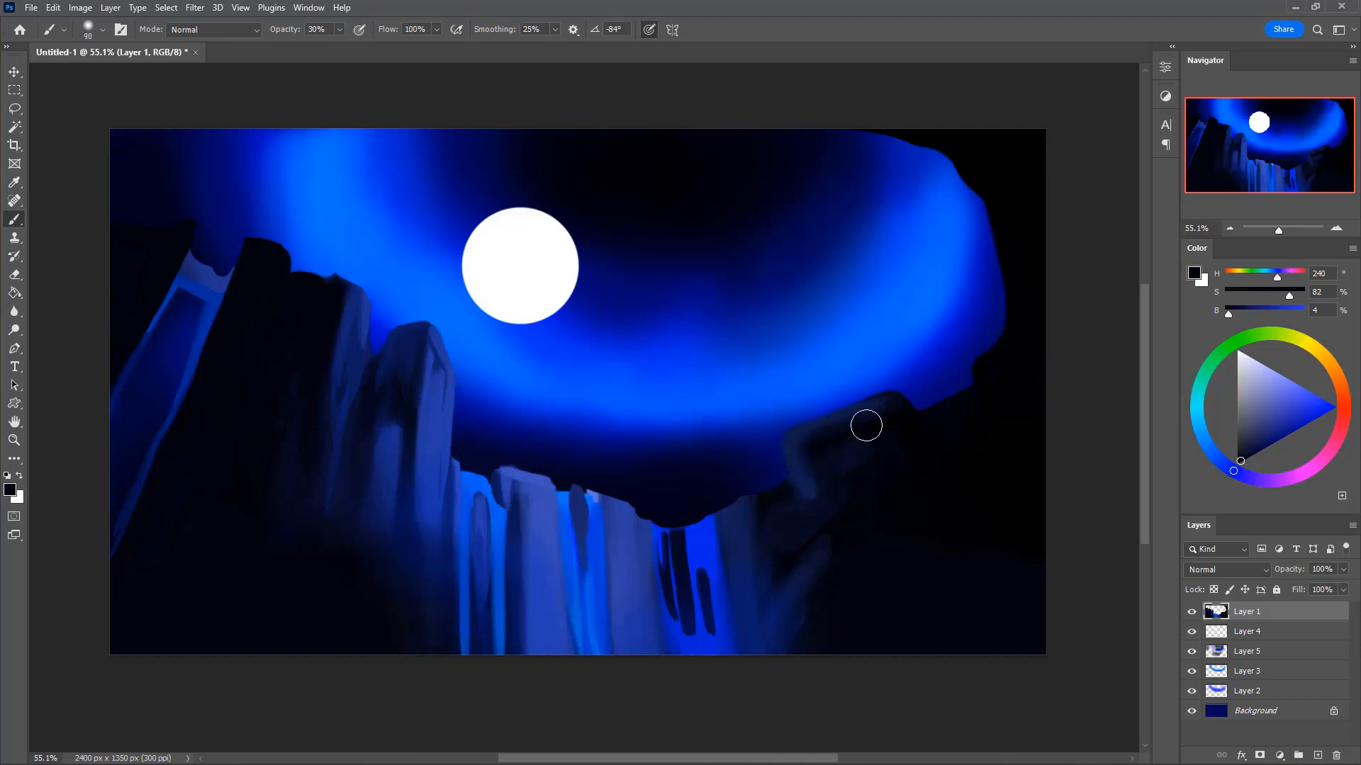
- Repaint the pillar on the right waterfall's right side in sampled dark blue at 100% opacity and trim its top with the Eraser
key(0)
key(bracketleft)
key(bracketleft)
alt+click(731, 517)
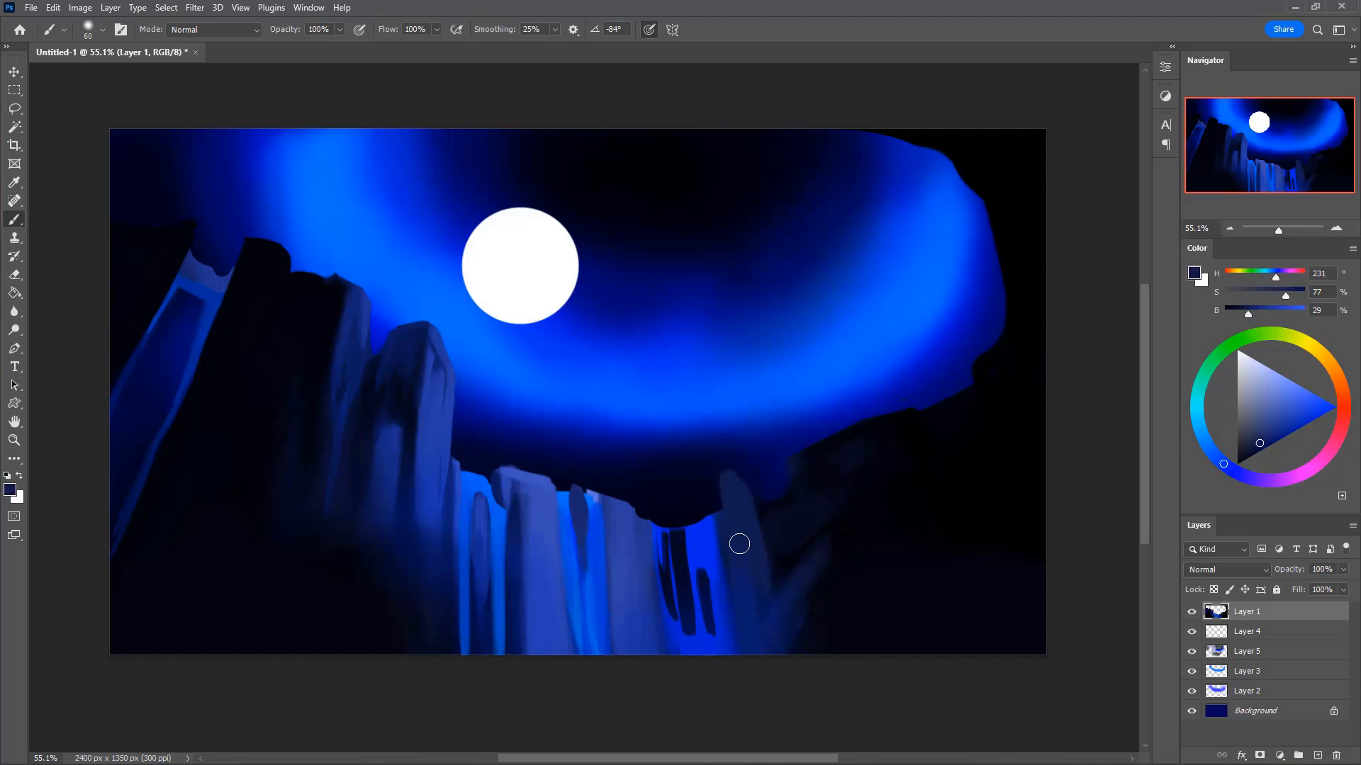
drag(726, 486, 732, 559)
key(e)
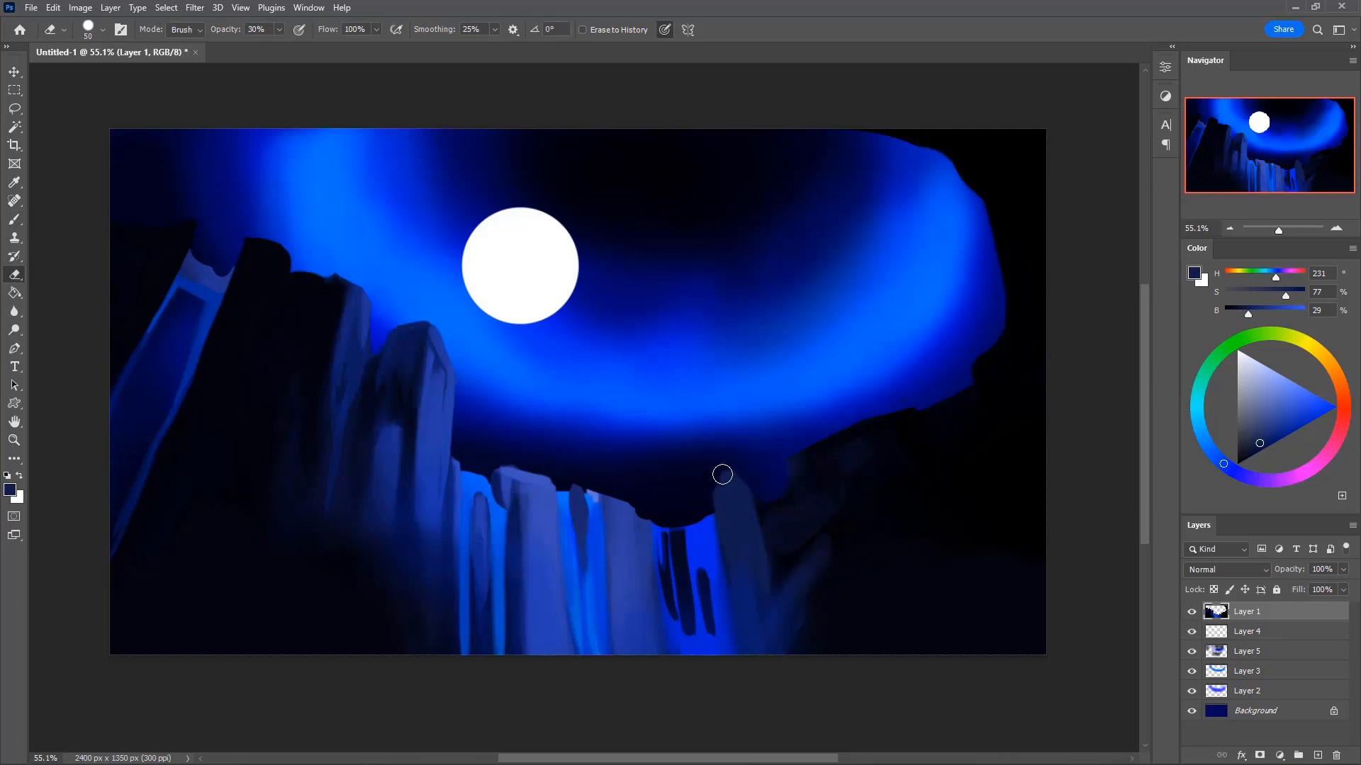
- Brush dark blue highlights along the right cliff's ridge edge with a 60 px brush at 30% opacity
key(b)
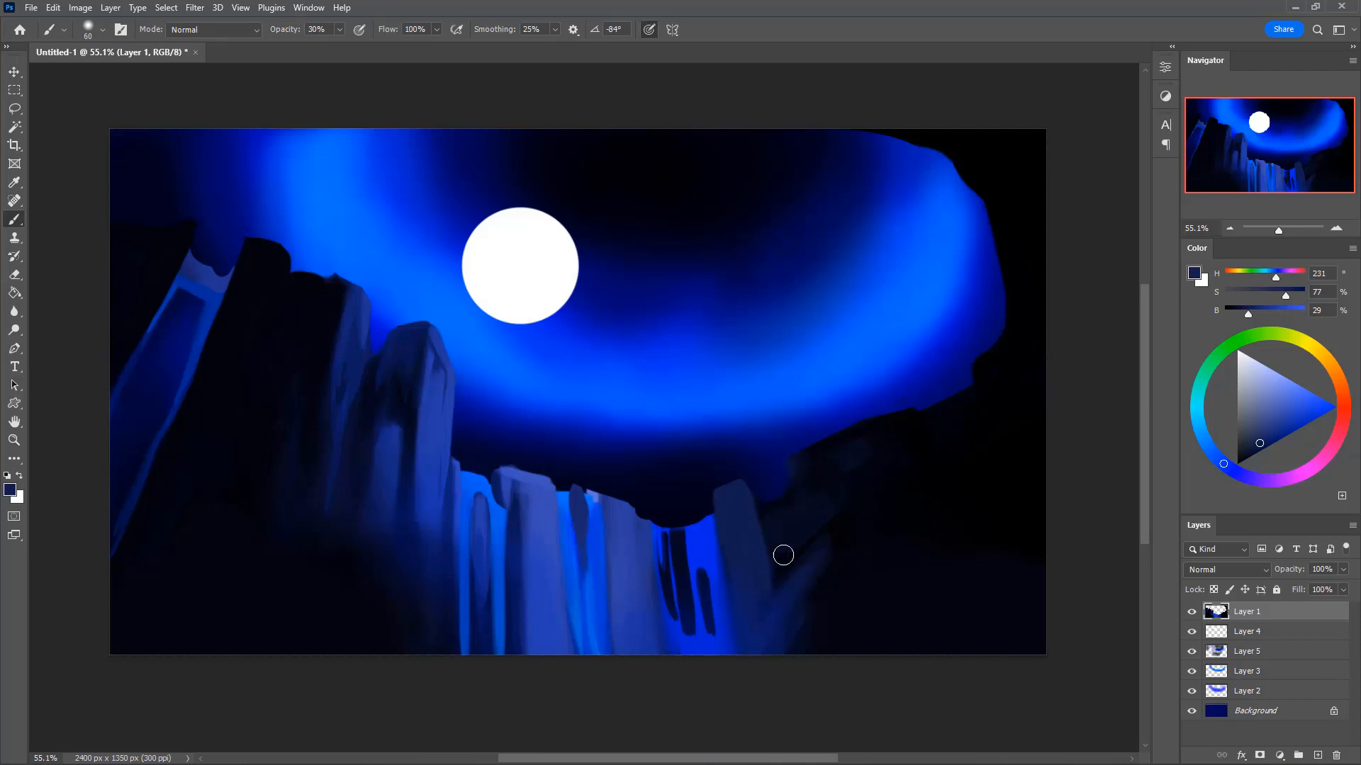
drag(854, 433, 792, 465)
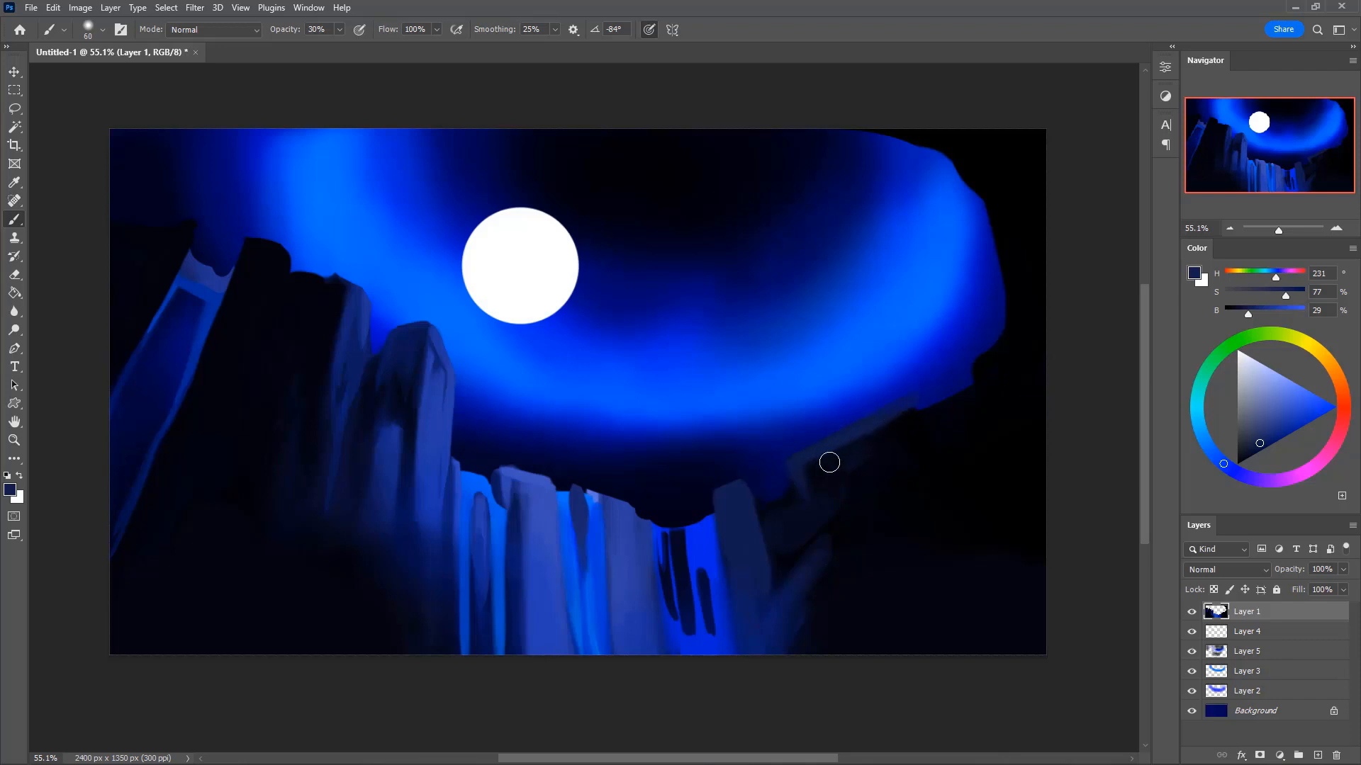
- Shade the right cliff's face below the ridge with sampled near-black at 30% opacity
alt+click(863, 486)
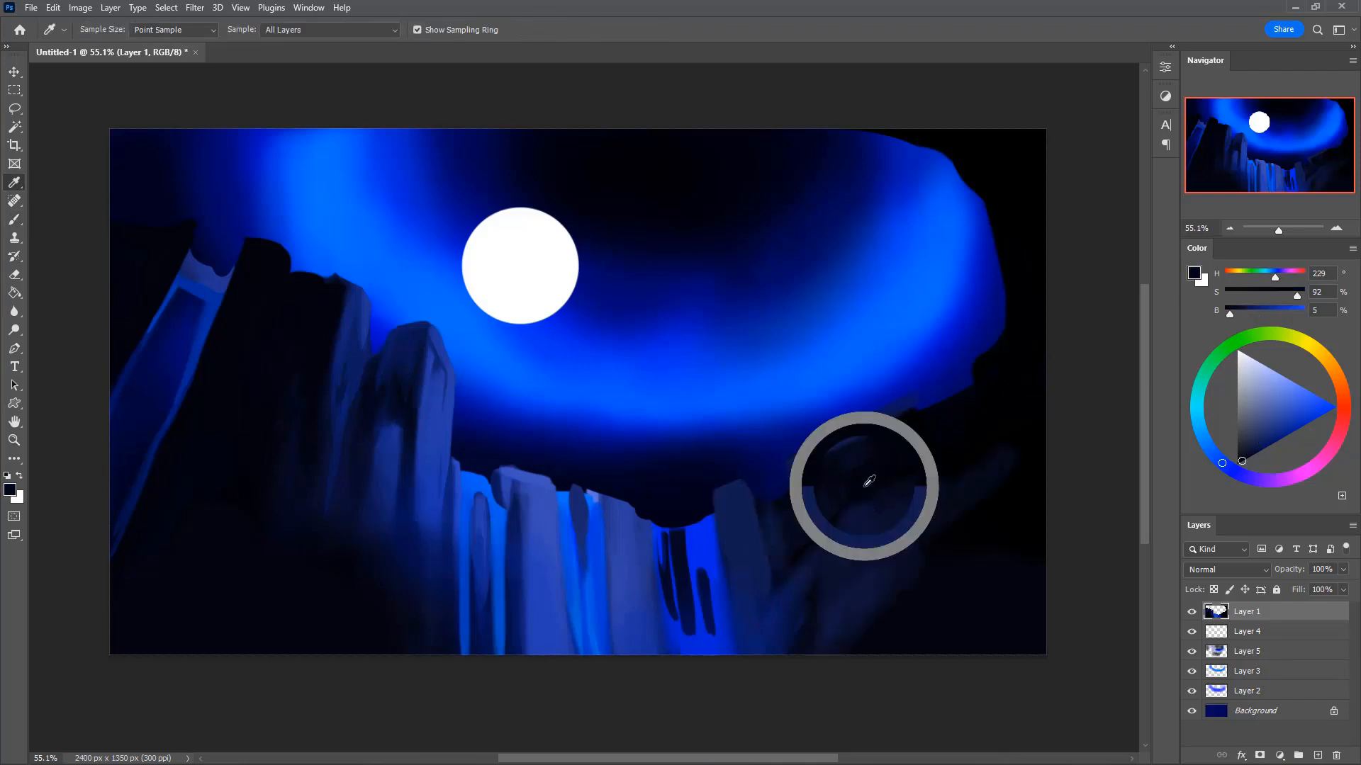
drag(869, 510, 867, 605)
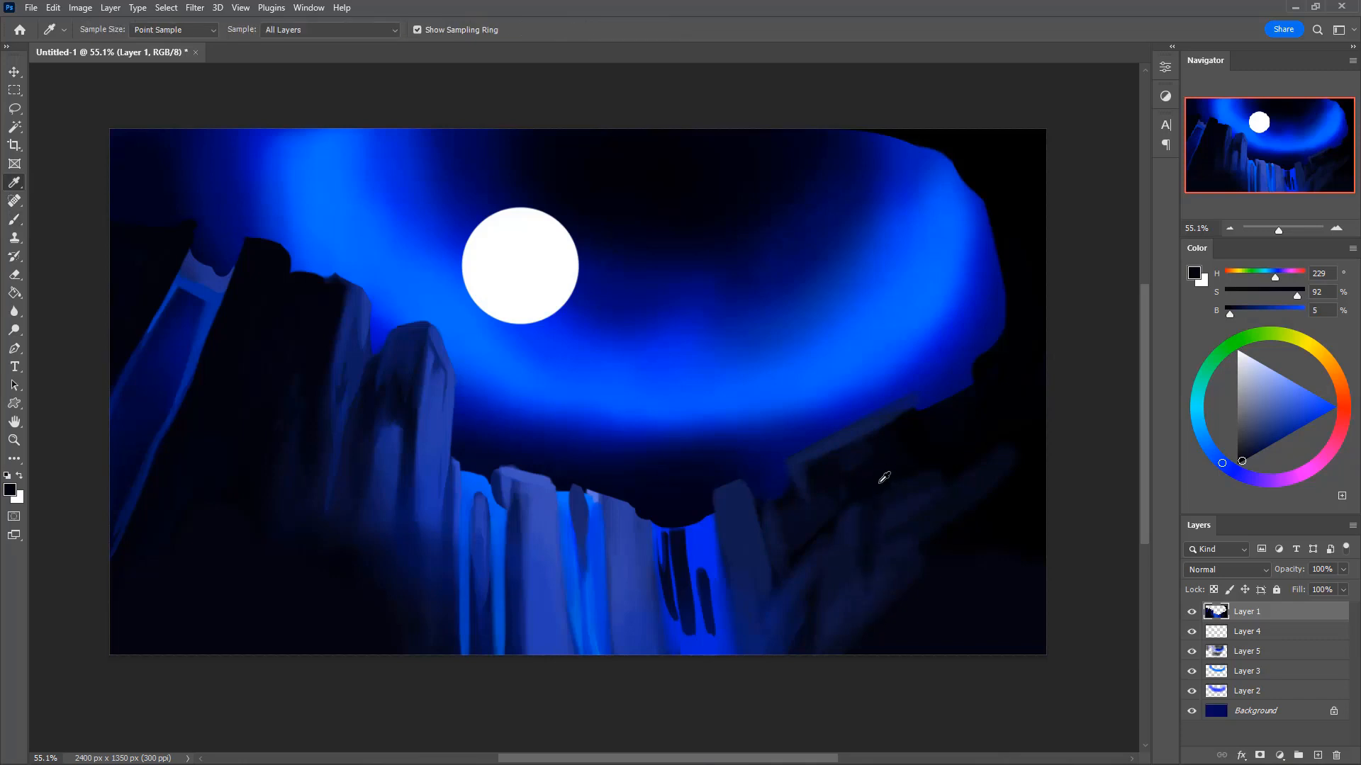
alt+click(880, 480)
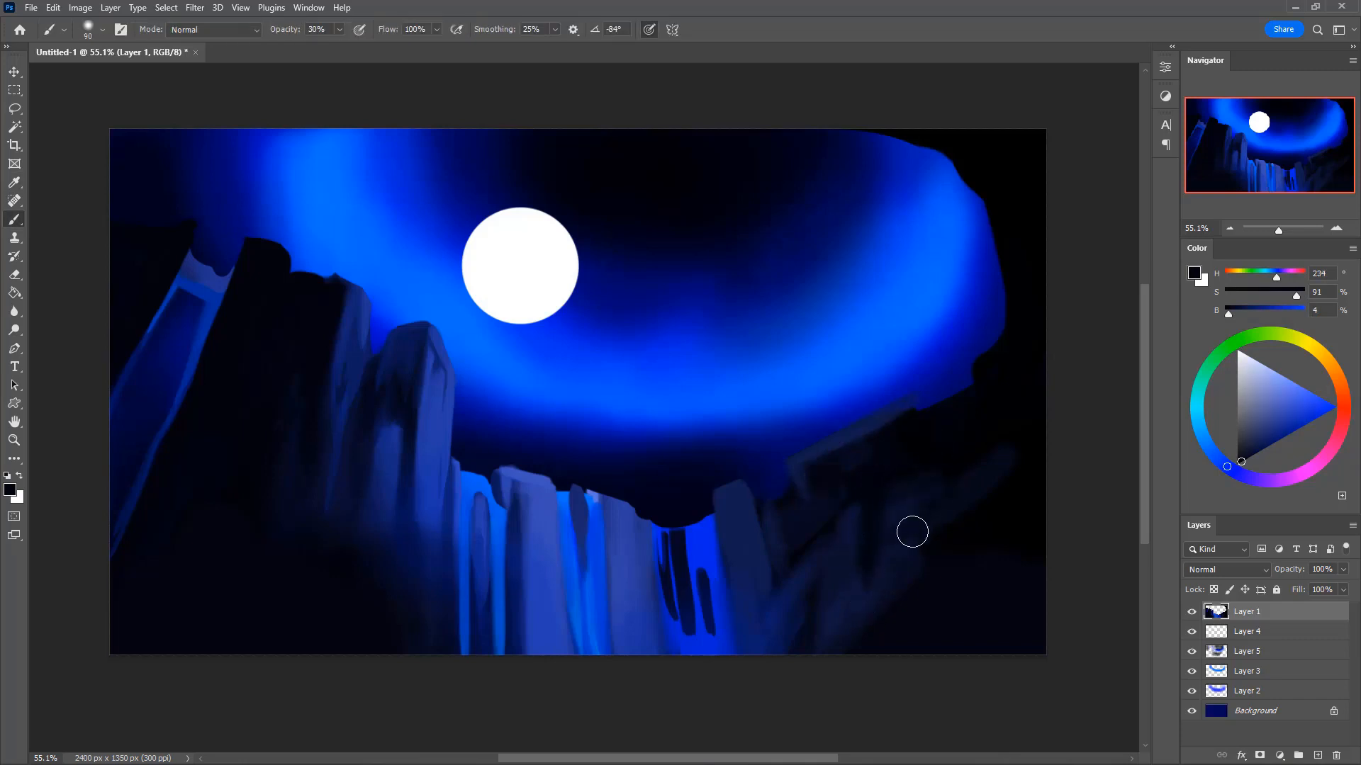
alt+click(895, 486)
key(bracketleft)
- Streak the right cliff's lower slope with sampled dark blue and near-black using an 80 px brush at 30% opacity
alt+click(786, 588)
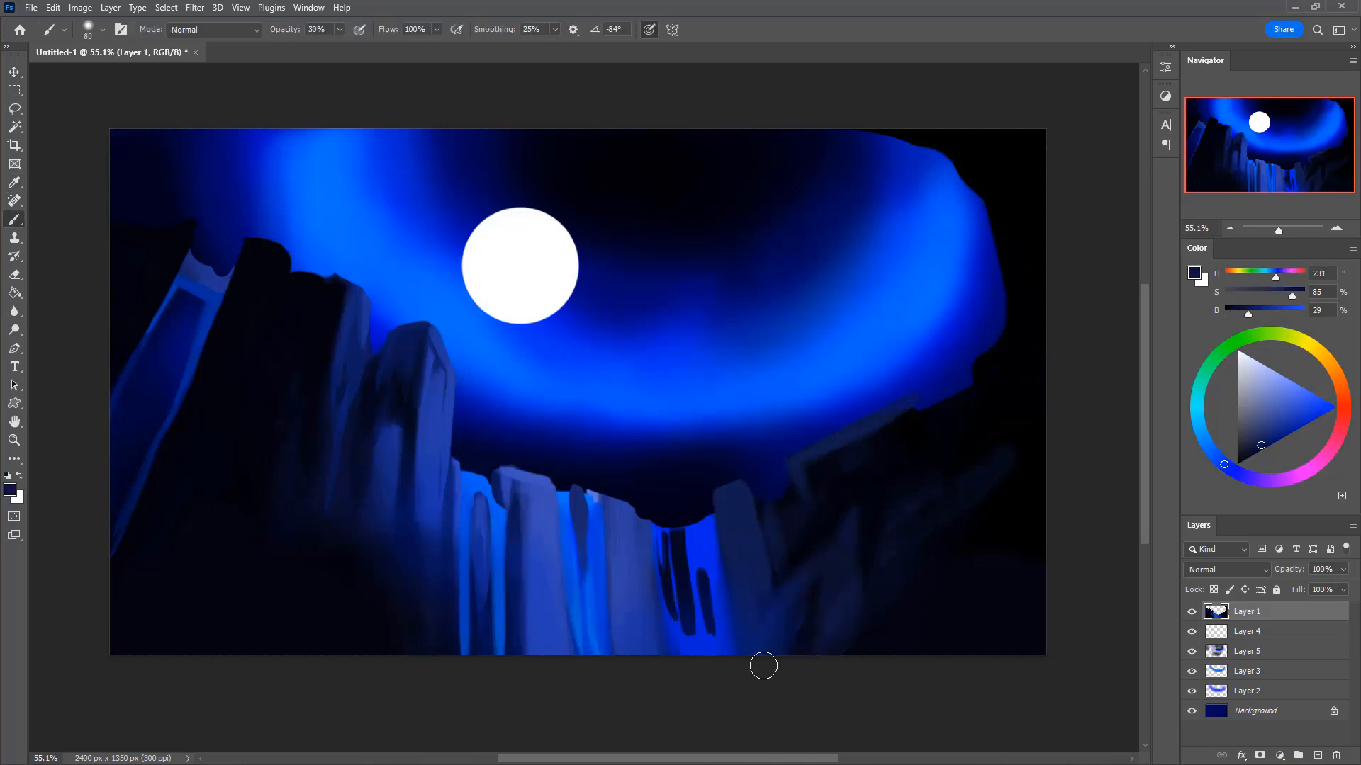
mouse_move(774, 602)
mouse_down()
mouse_move(774, 622)
mouse_move(850, 527)
mouse_move(842, 631)
mouse_move(837, 586)
mouse_up()
alt+click(854, 507)
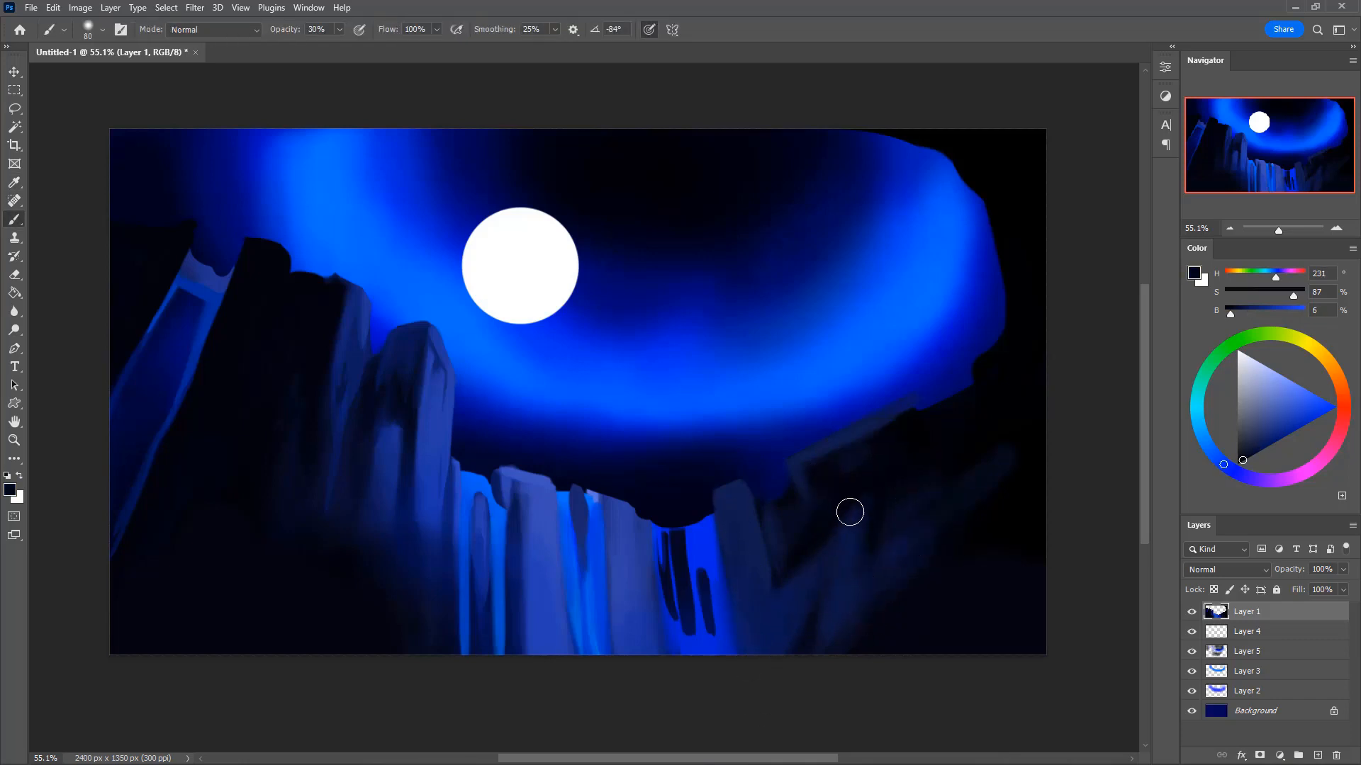
mouse_move(850, 512)
mouse_down()
mouse_move(897, 535)
mouse_move(862, 545)
mouse_move(870, 530)
mouse_up()
alt+click(852, 538)
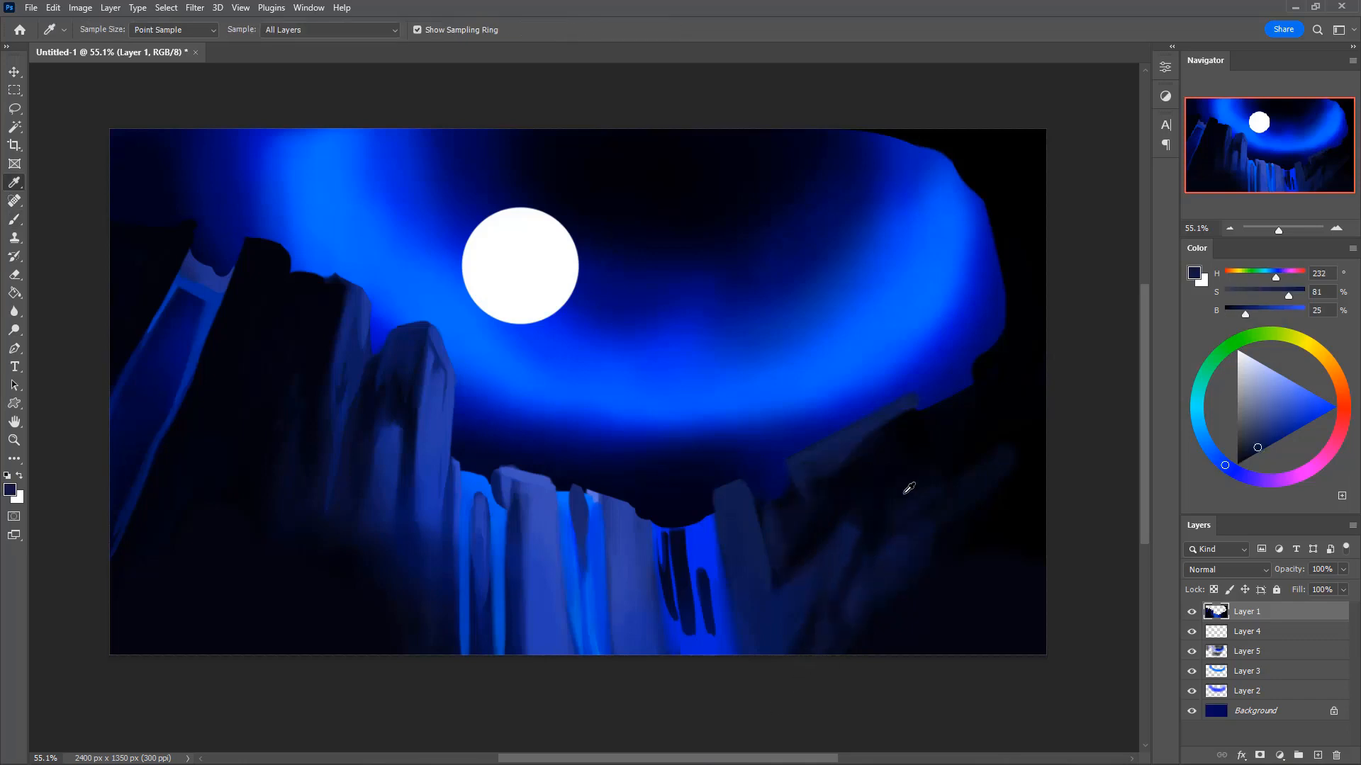
key(])
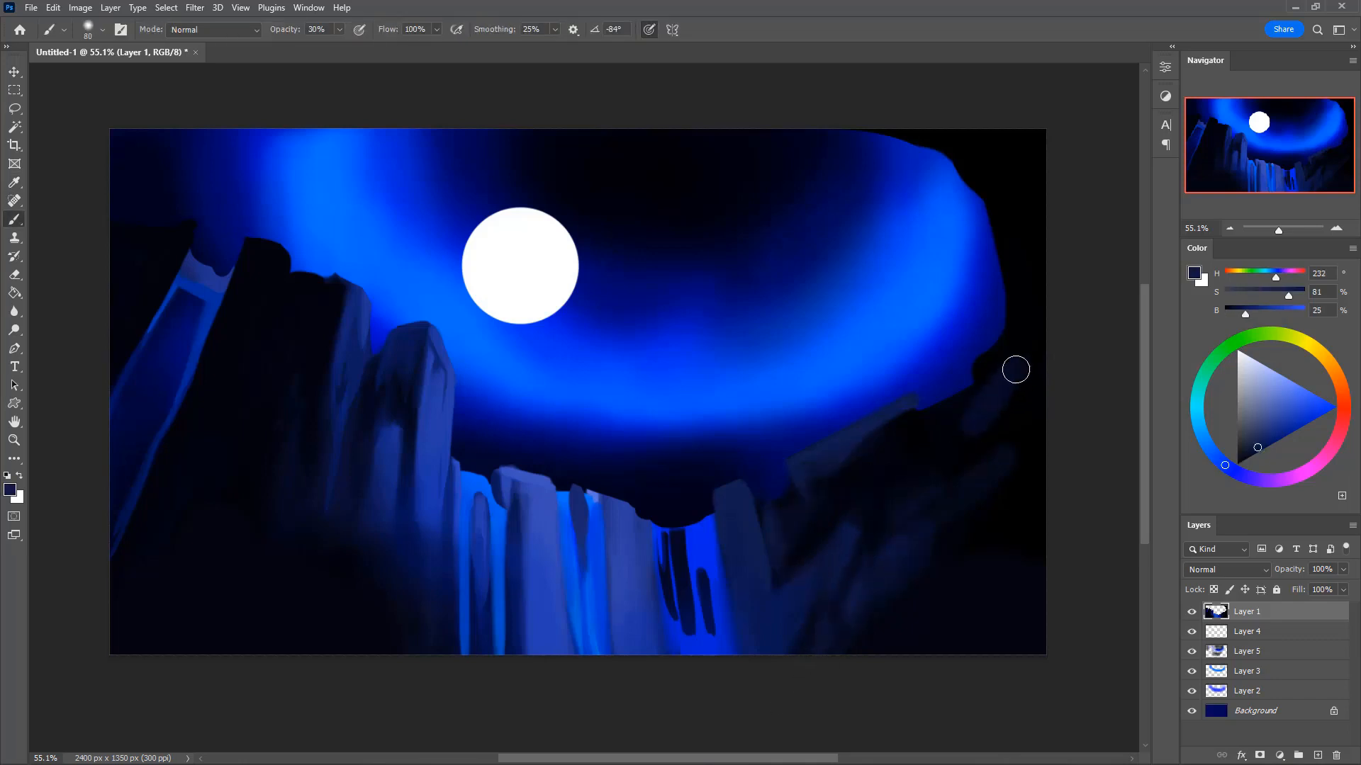
- Paint sampled dark blue rock strokes on the far-right cliff where it meets the sky, building from 30% to 100% opacity
drag(1015, 370, 979, 418)
mouse_move(990, 375)
mouse_down()
mouse_move(1001, 429)
mouse_move(992, 370)
mouse_move(1038, 465)
mouse_move(1010, 403)
mouse_move(1029, 438)
mouse_up()
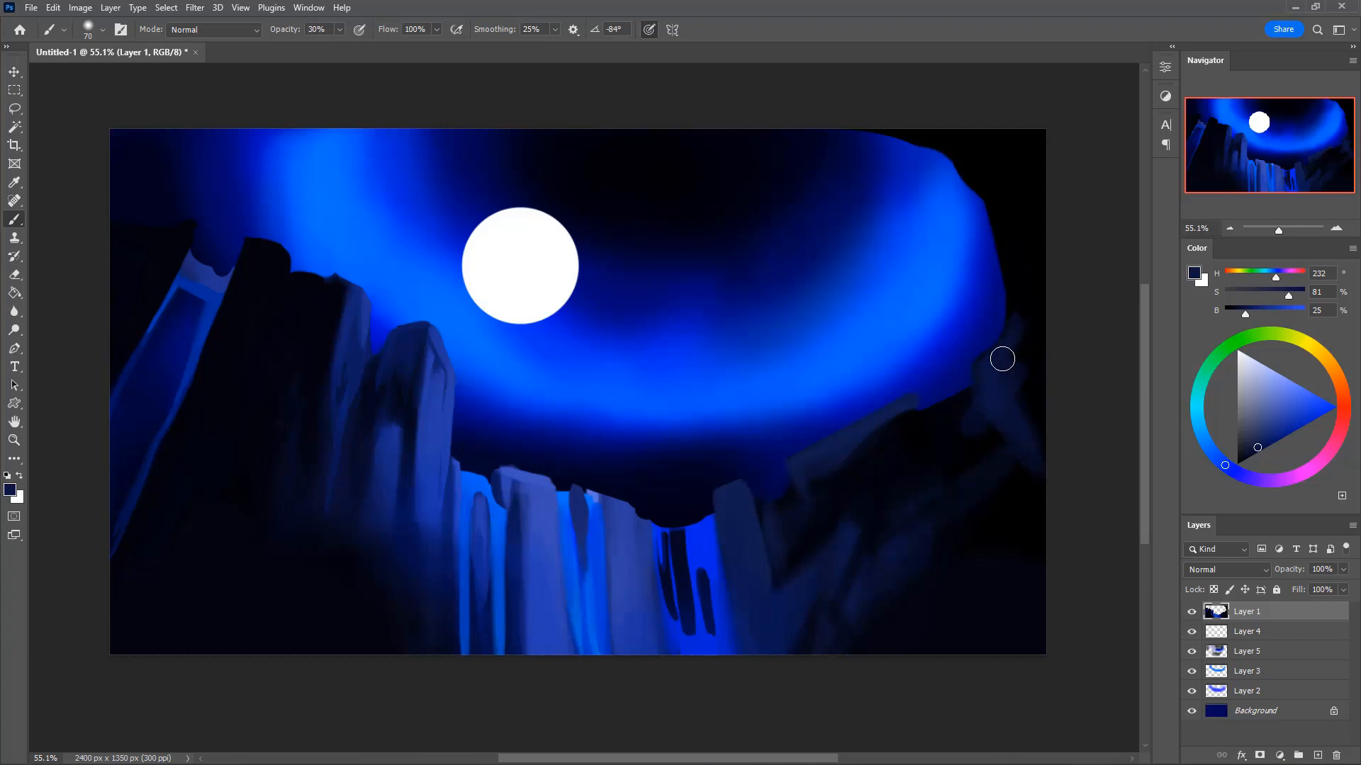
drag(1013, 344, 978, 368)
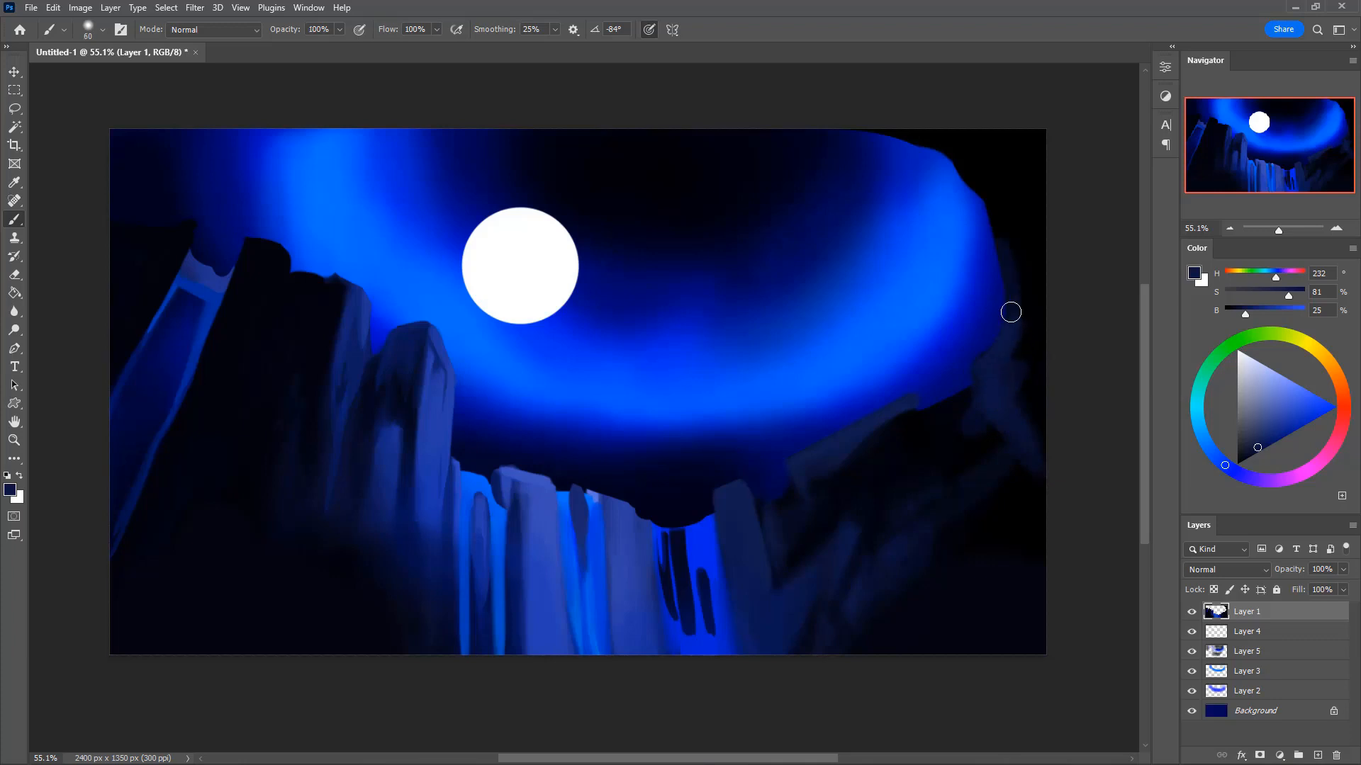
drag(1011, 312, 991, 372)
key(bracketright)
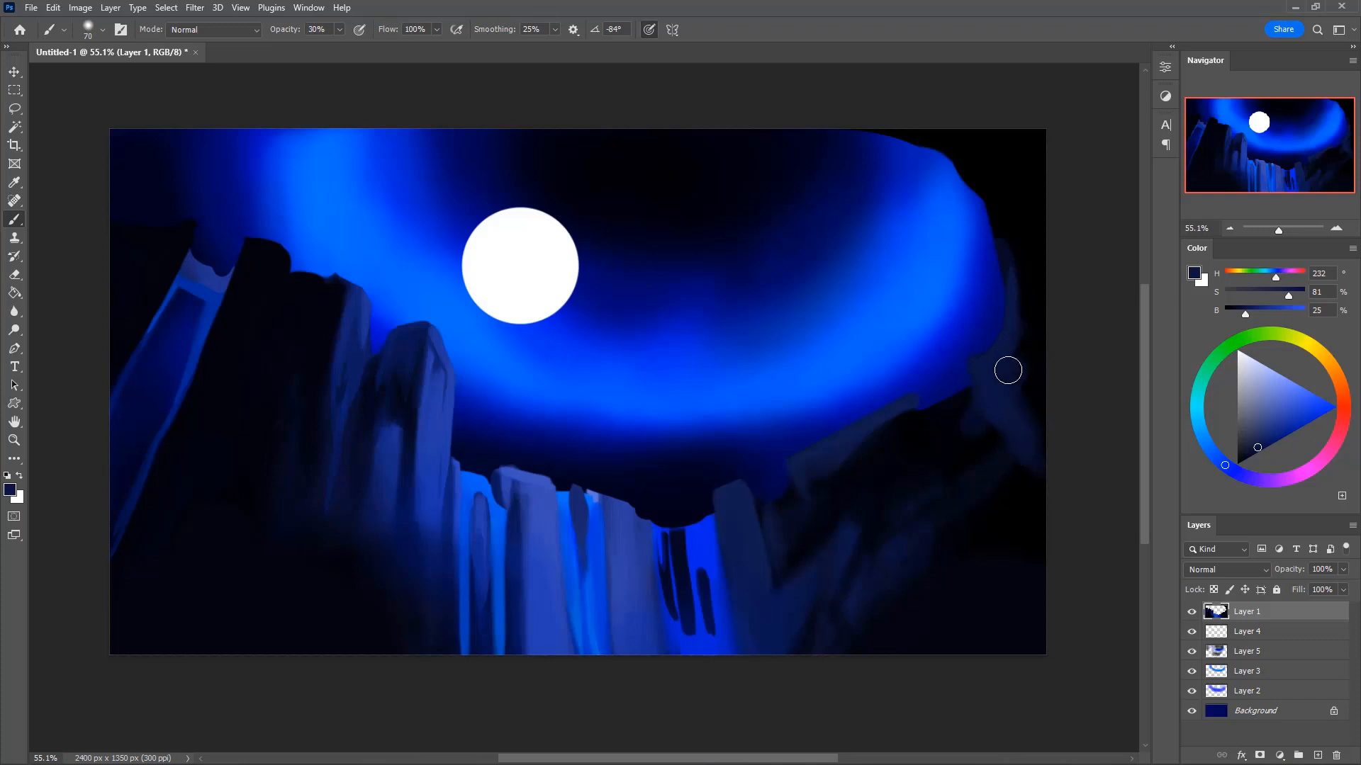
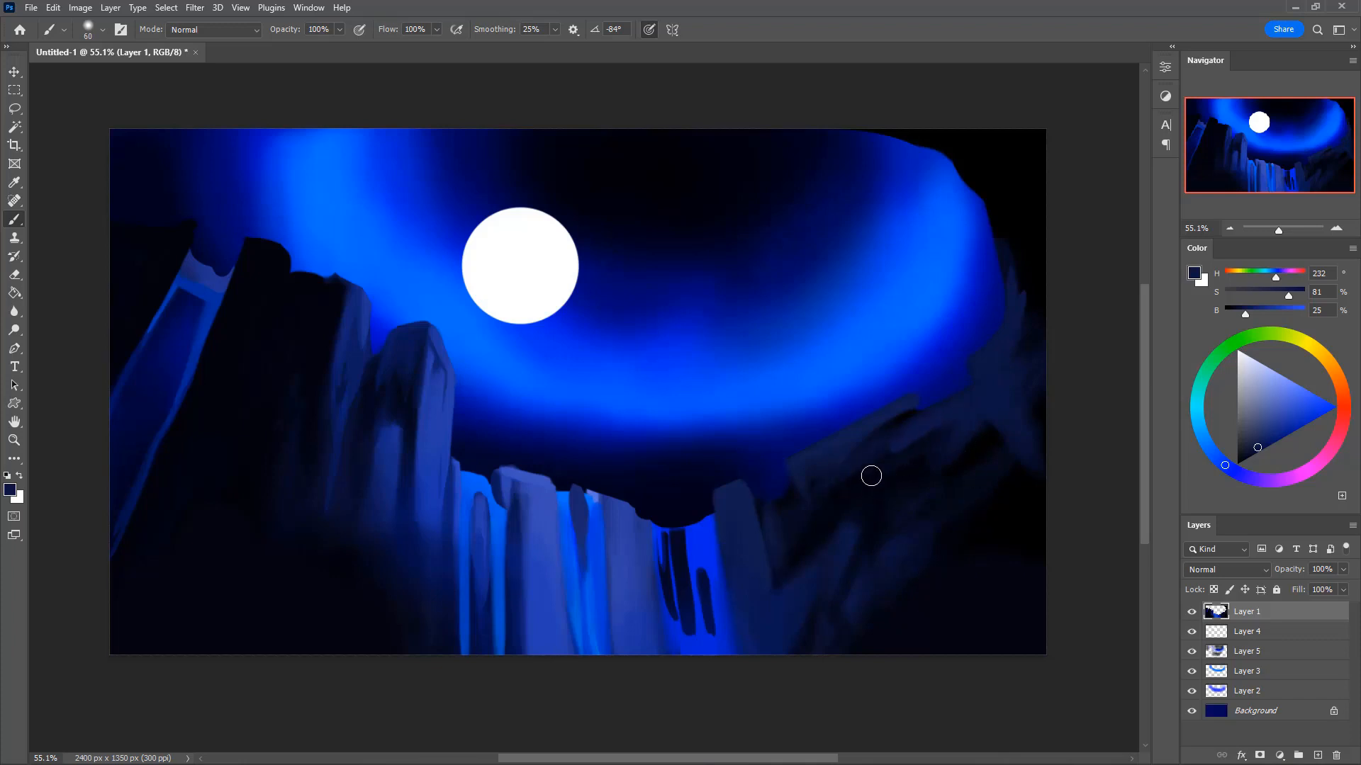
- Highlight the right cliff's ridge edge at 10% opacity with a 40 px brush, using blue sampled from the pillar beside the waterfall
key(bracketleft)
alt+click(629, 525)
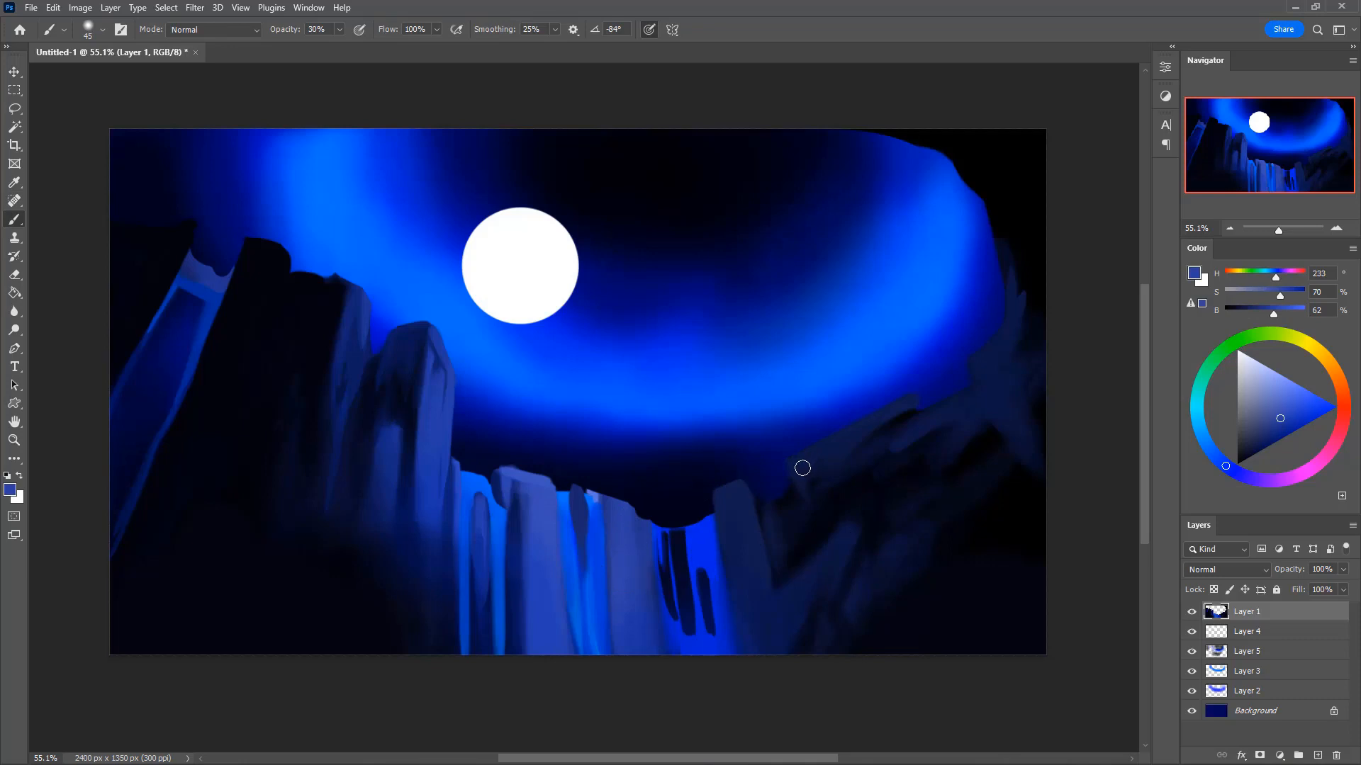
key(1)
mouse_move(793, 462)
mouse_down()
mouse_move(846, 430)
mouse_move(801, 461)
mouse_move(910, 399)
mouse_move(835, 441)
mouse_up()
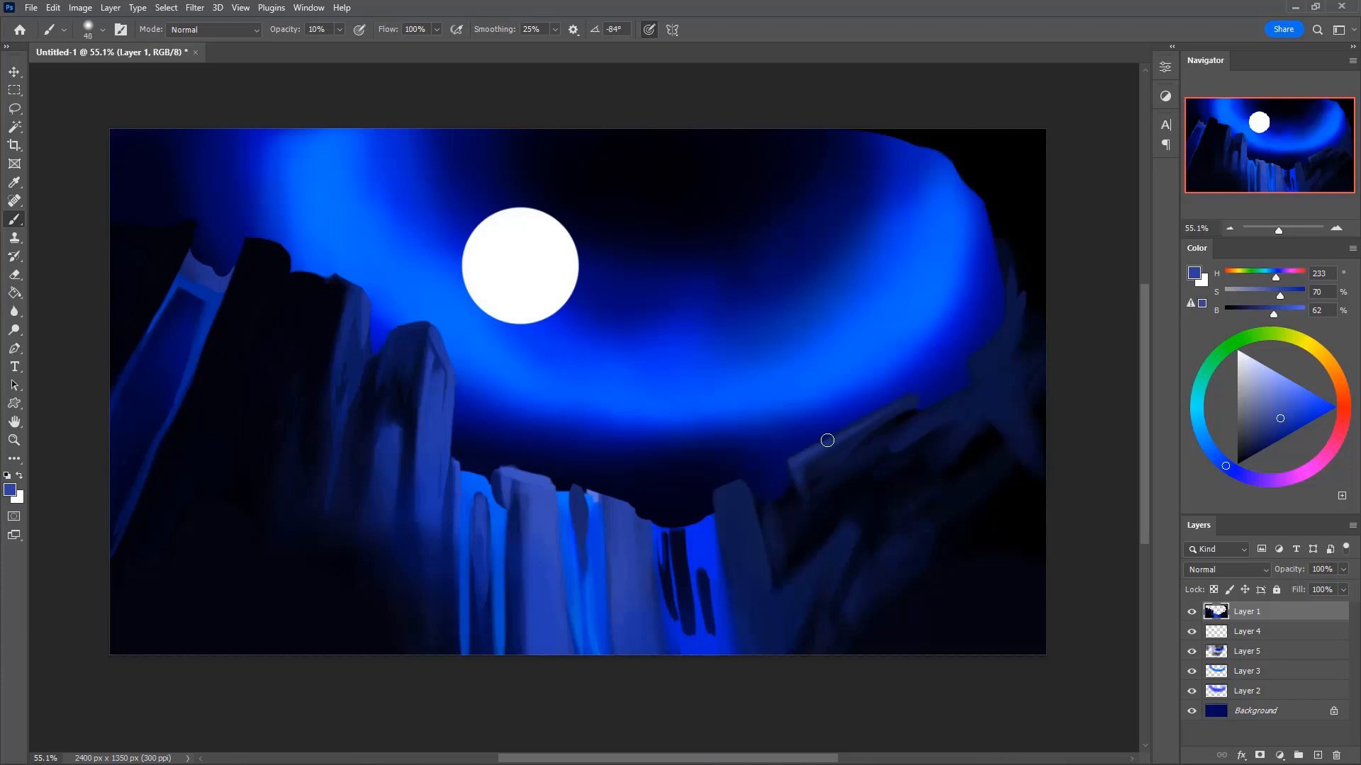
mouse_move(810, 448)
mouse_down()
mouse_move(871, 424)
mouse_move(800, 457)
mouse_move(879, 410)
mouse_up()
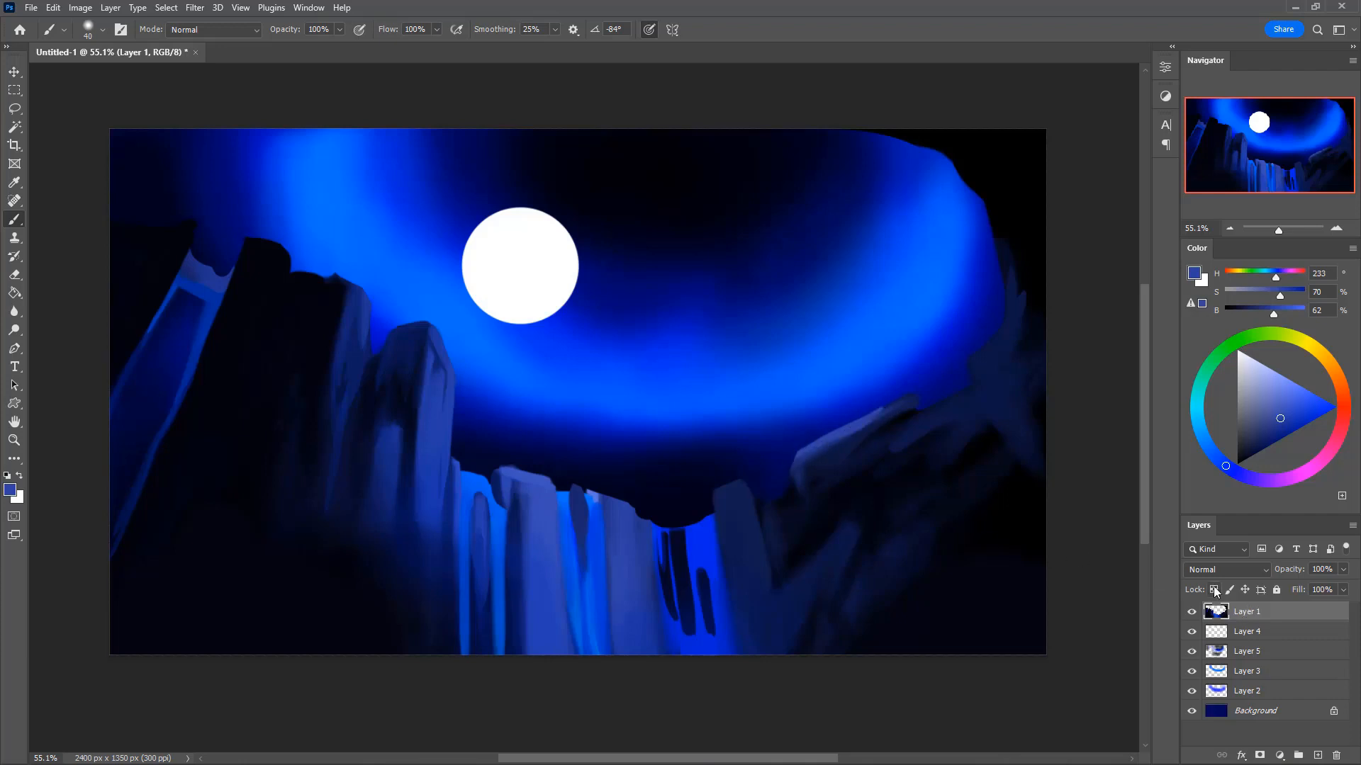
- Lock Layer 1's transparent pixels and brush blue highlights down the pillar right of the waterfall at 70 px, 30% opacity
click(1213, 589)
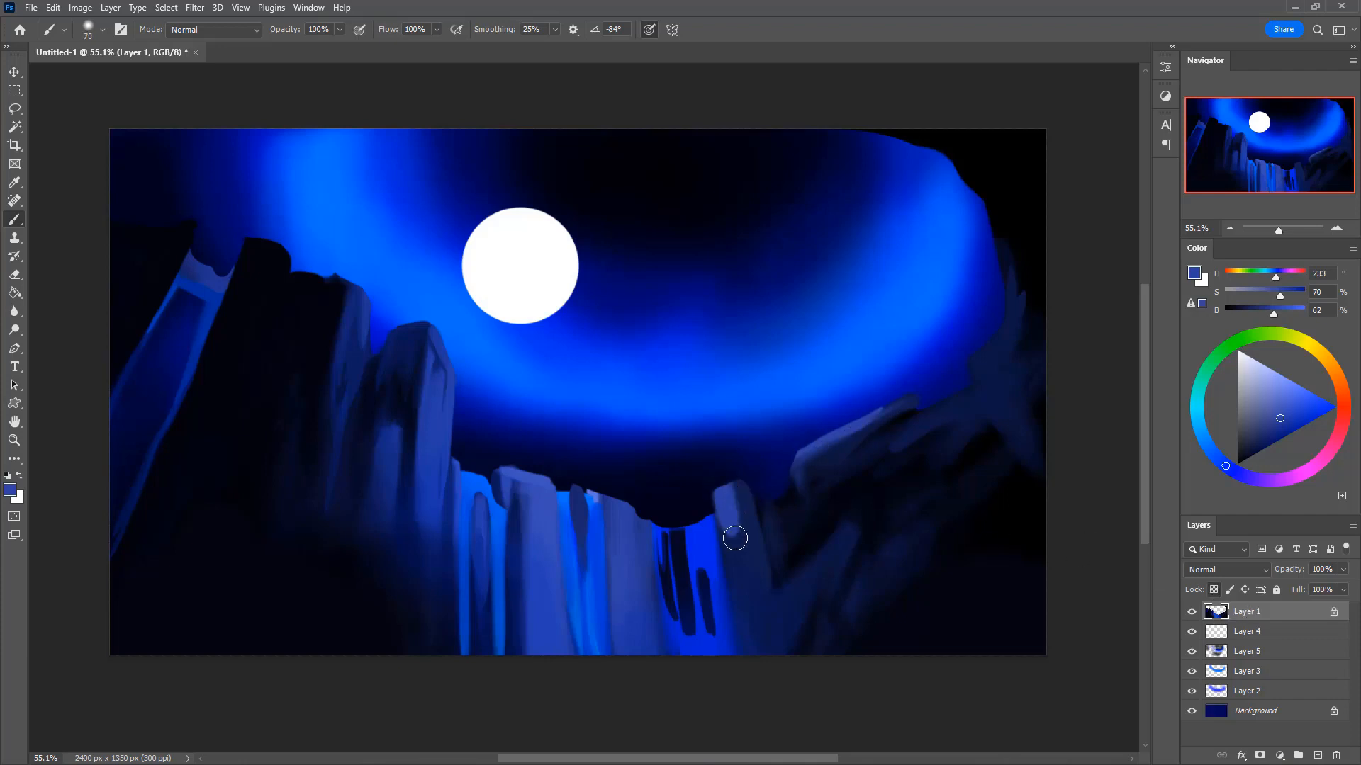
key(bracketright)
key(bracketright)
key(bracketright)
key(3)
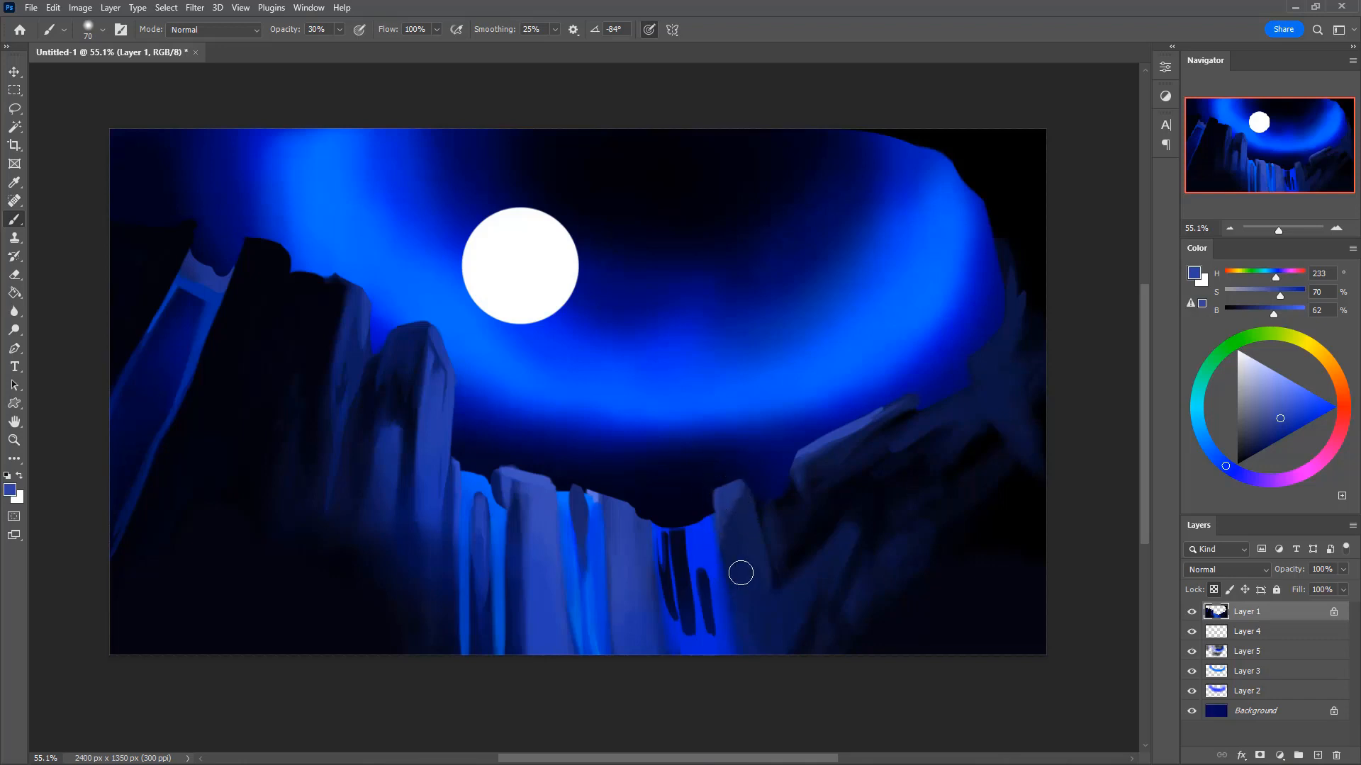
drag(722, 490, 738, 620)
key(bracketright)
key(bracketright)
key(bracketright)
key(bracketright)
key(bracketright)
key(bracketright)
key(bracketright)
key(bracketright)
key(bracketright)
key(bracketright)
key(bracketright)
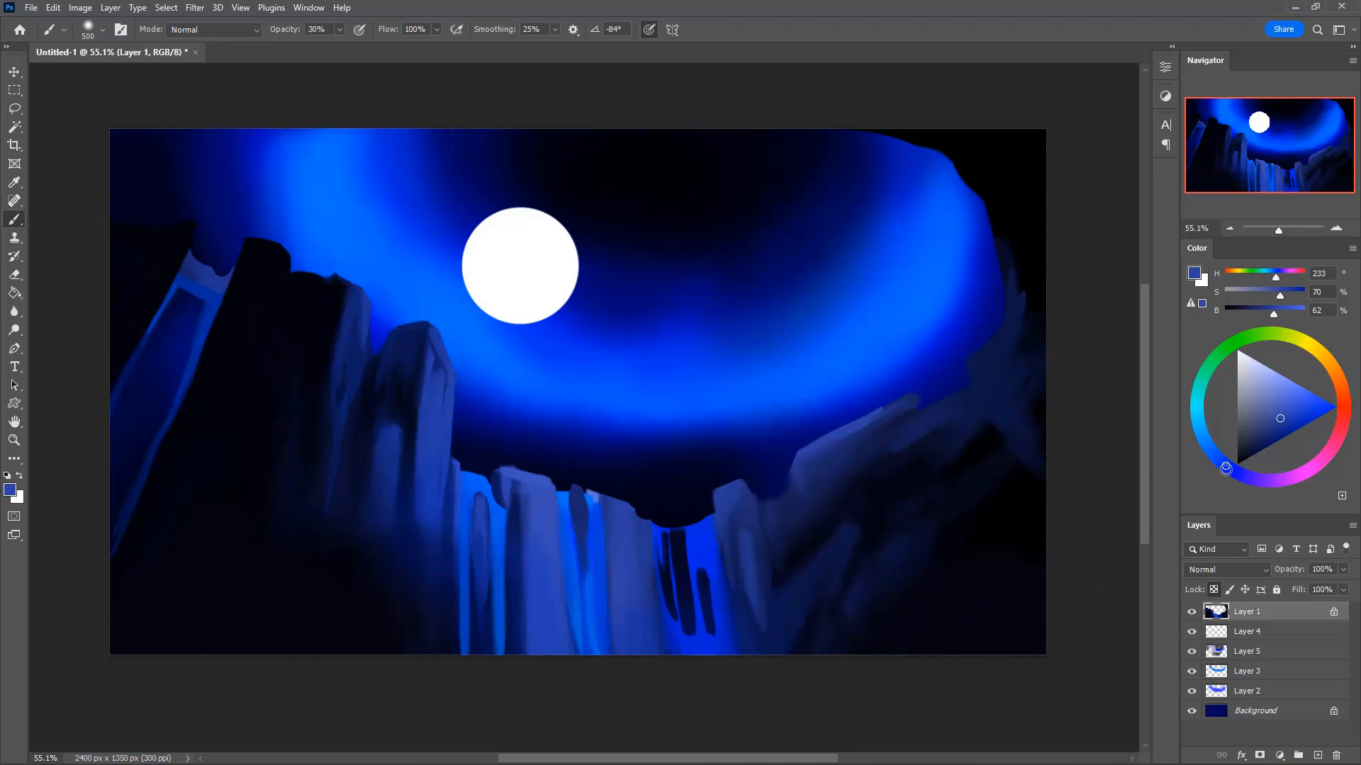
- Tone down the right cliff's ridge highlight with sampled dark blue using an 80 px brush at 30% opacity
key(i)
click(868, 493)
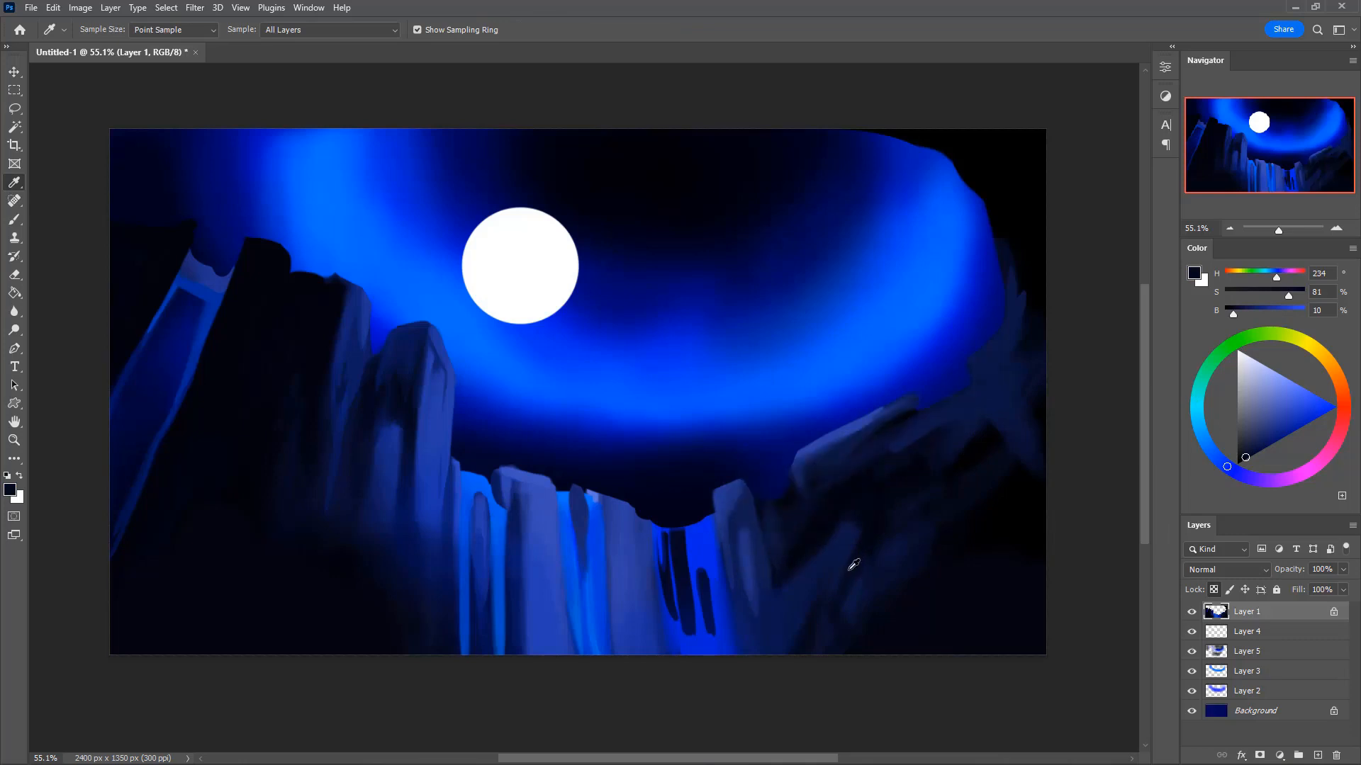
click(830, 459)
key(b)
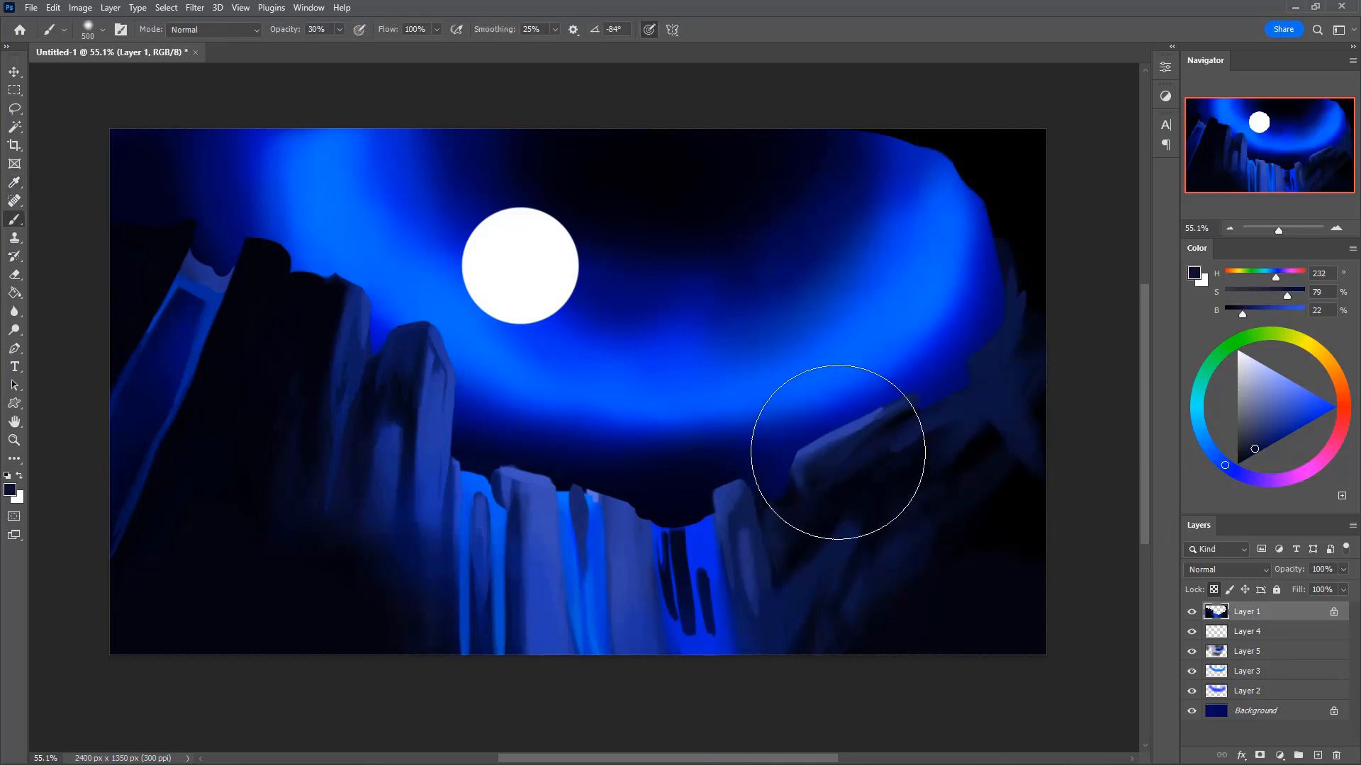
key(bracketleft)
key(bracketleft)
key(bracketleft)
key(bracketleft)
key(bracketleft)
key(bracketleft)
key(bracketleft)
key(bracketleft)
key(bracketleft)
key(bracketleft)
mouse_move(814, 464)
mouse_down()
mouse_move(868, 416)
mouse_move(834, 437)
mouse_up()
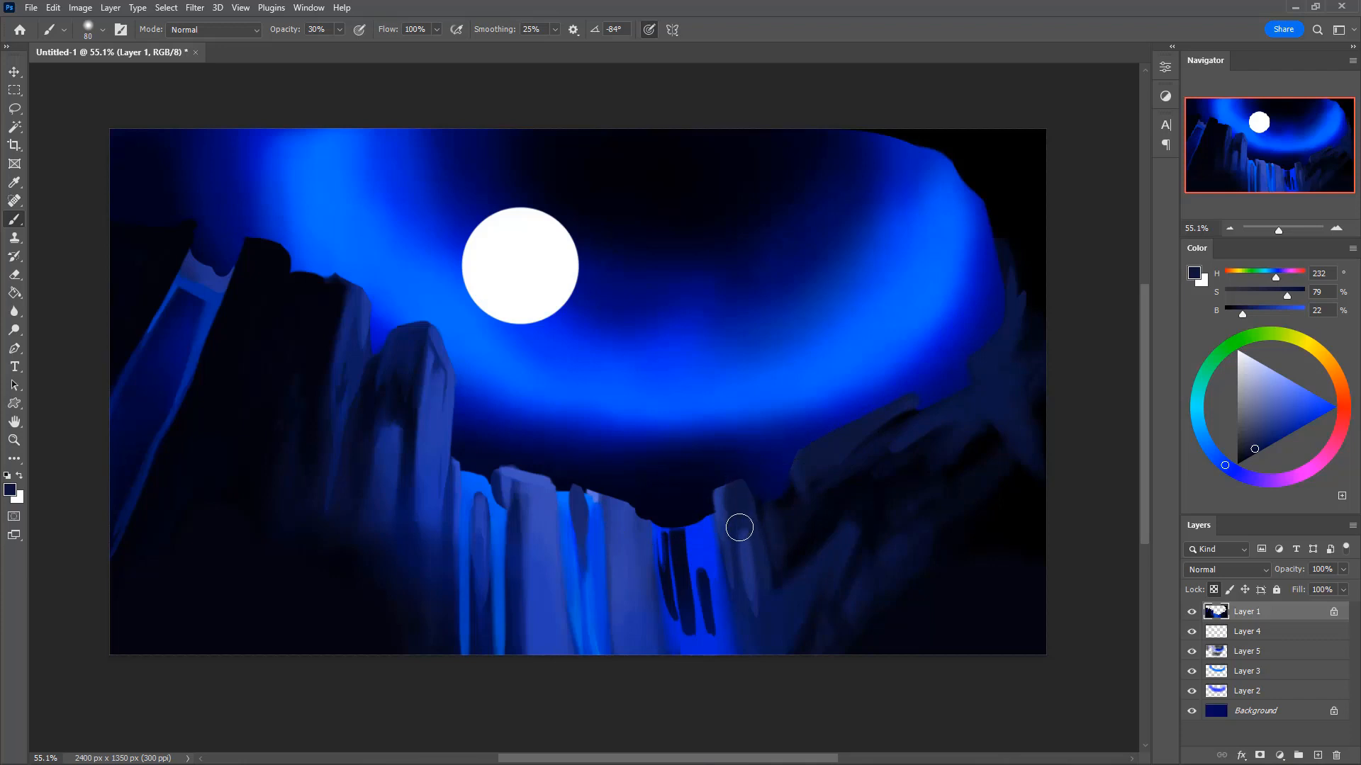
- Unlock Layer 1's transparent pixels and paint sampled near-black along the right cliff's upper rim at 100% opacity
alt+click(788, 499)
alt+click(826, 501)
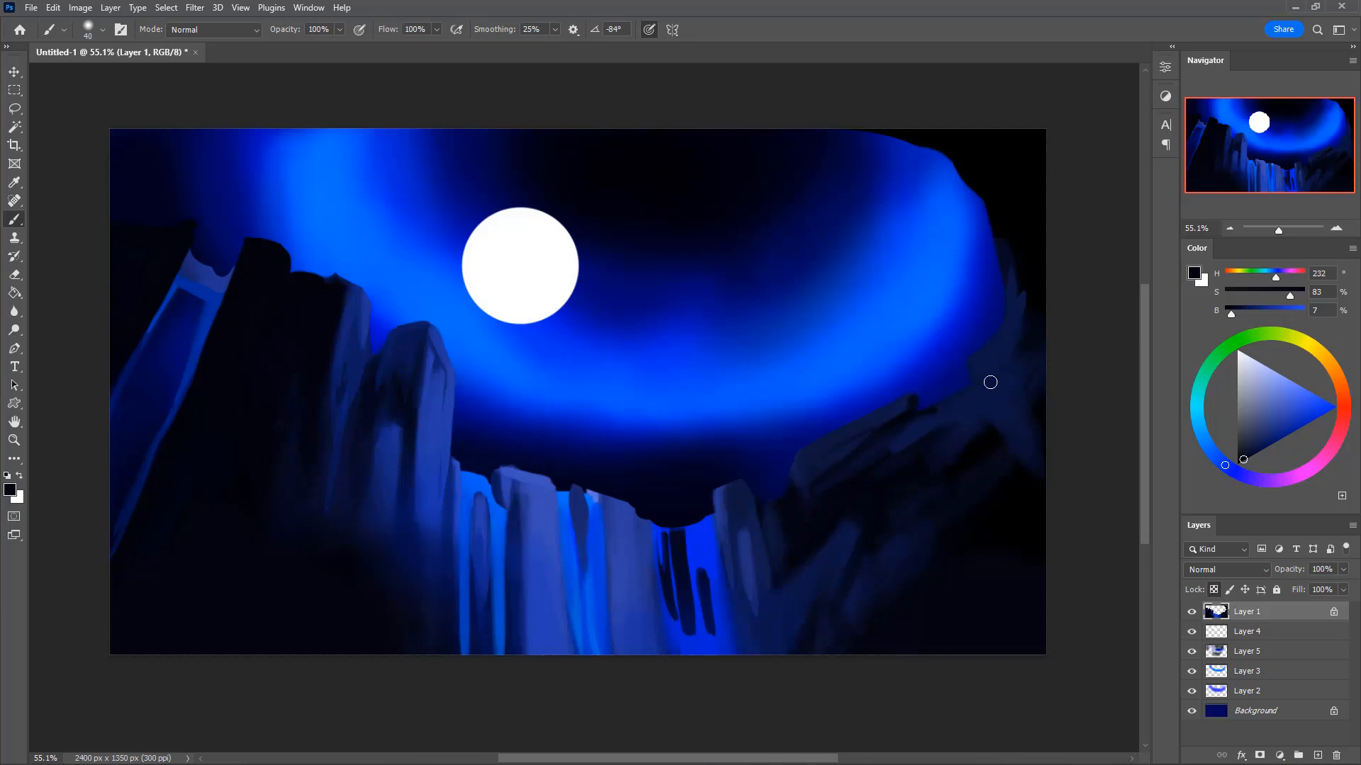
click(1215, 590)
mouse_move(927, 404)
mouse_down()
mouse_move(968, 389)
mouse_move(926, 431)
mouse_move(950, 418)
mouse_move(948, 404)
mouse_move(928, 407)
mouse_move(977, 389)
mouse_move(990, 340)
mouse_up()
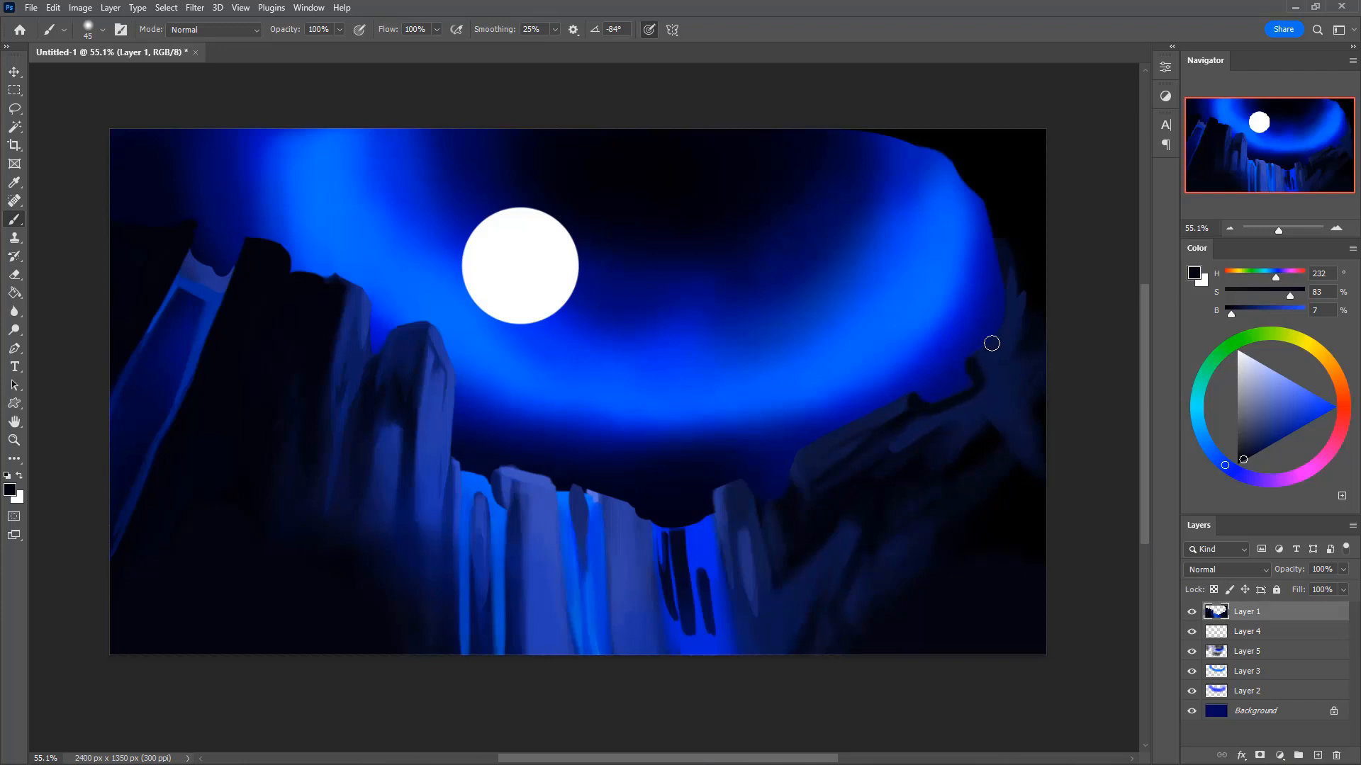
- Shade the far-right cliff's dark blue rock with near-black at 30% opacity, enlarging the brush to 70 px
key(3)
key(bracketright)
mouse_move(1021, 266)
mouse_down()
mouse_move(984, 372)
mouse_move(984, 397)
mouse_move(1005, 406)
mouse_up()
key(bracketright)
key(bracketright)
drag(976, 360, 1029, 434)
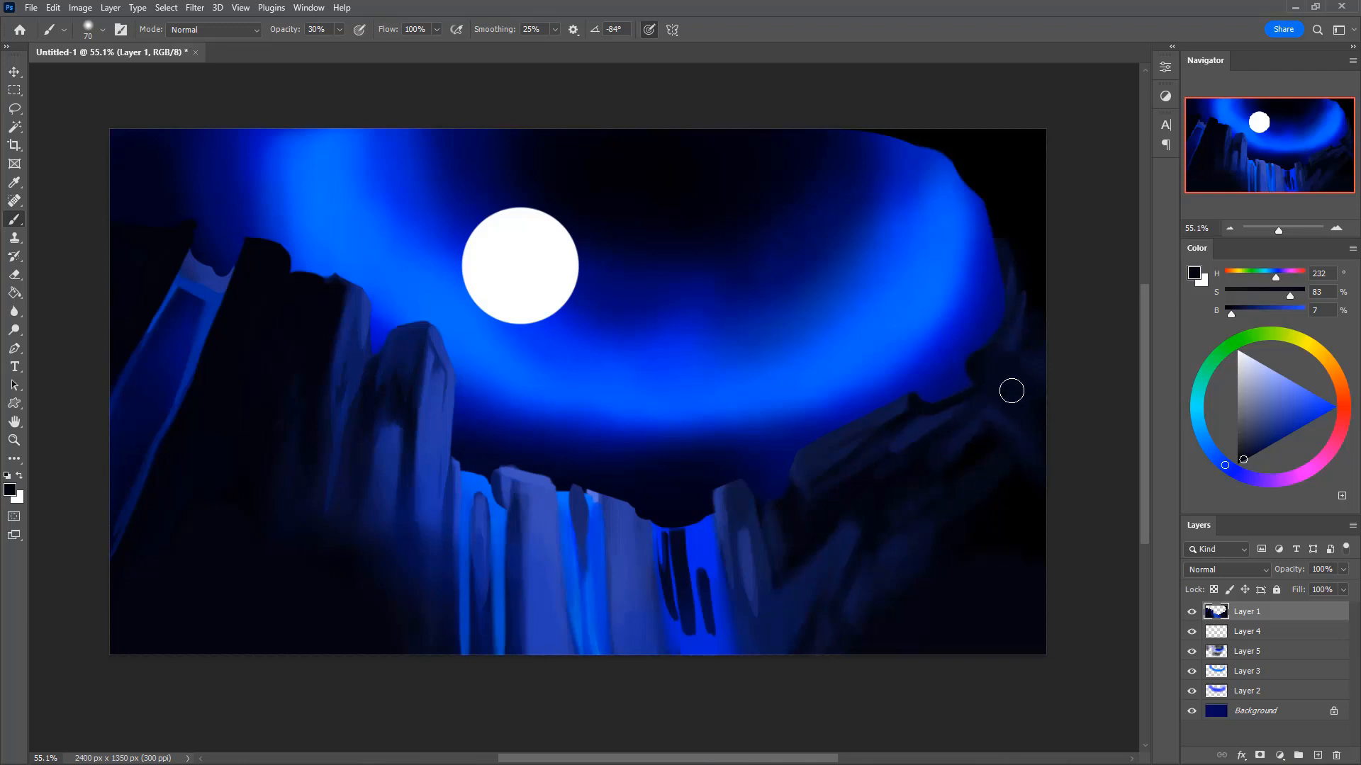
- Refine the right cliff's ridge base and the gap beside the pillar with sampled near-black and dark blue at 30% opacity
key(bracketleft)
key(bracketleft)
key(3)
key(e)
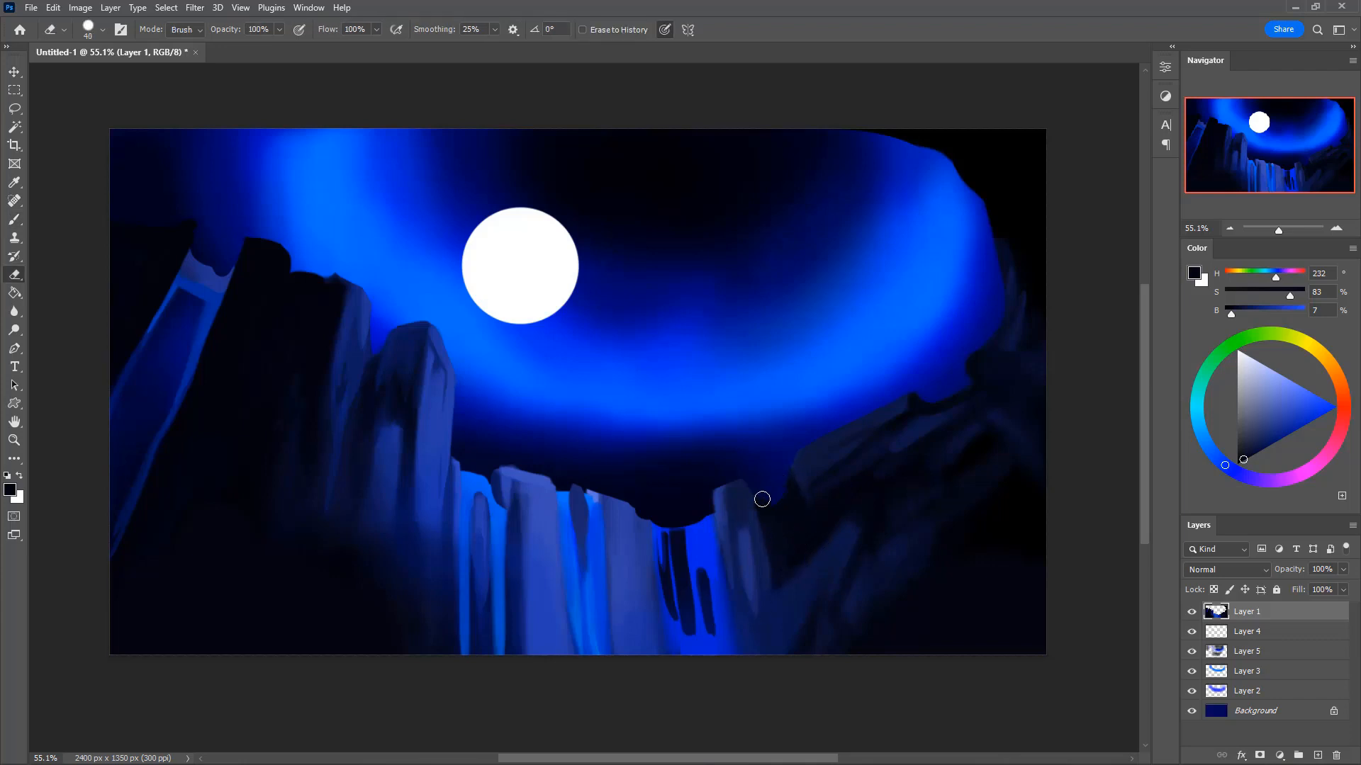
key(b)
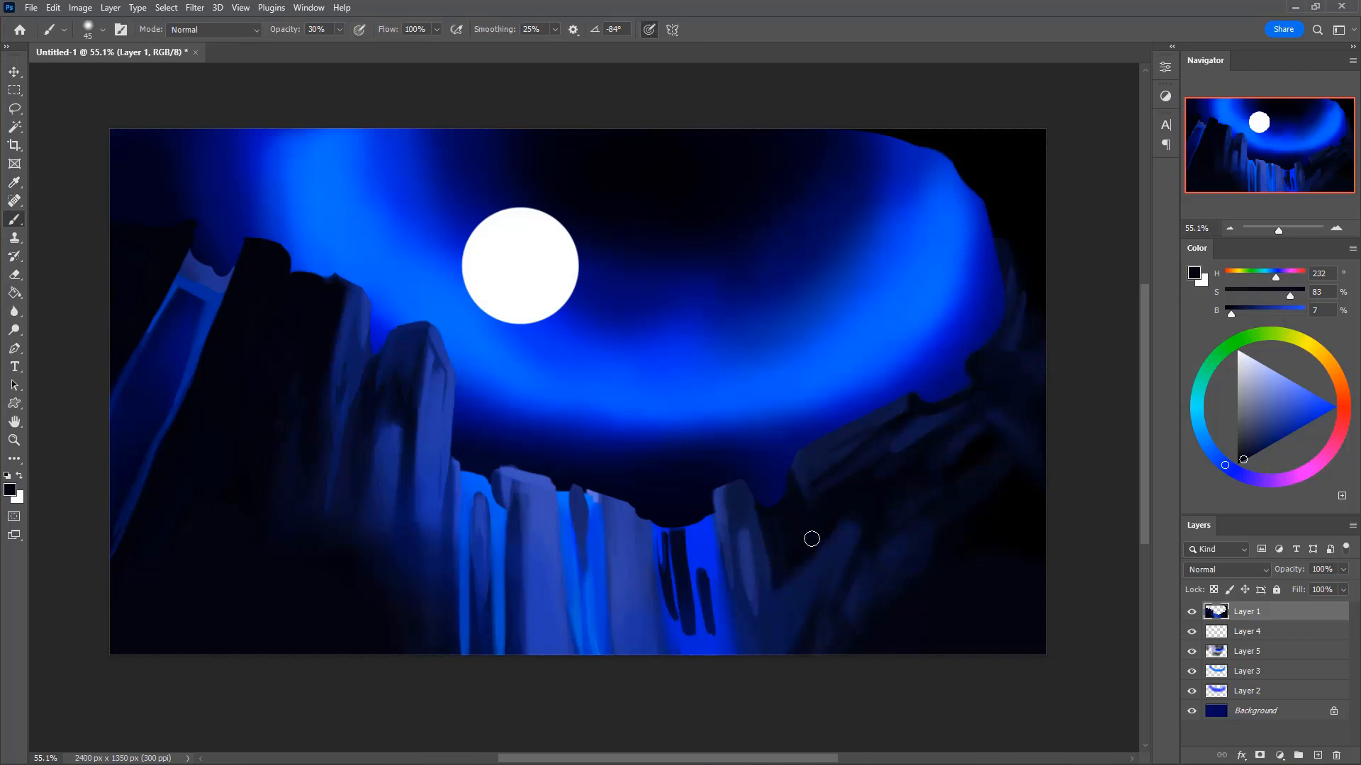
alt+click(794, 471)
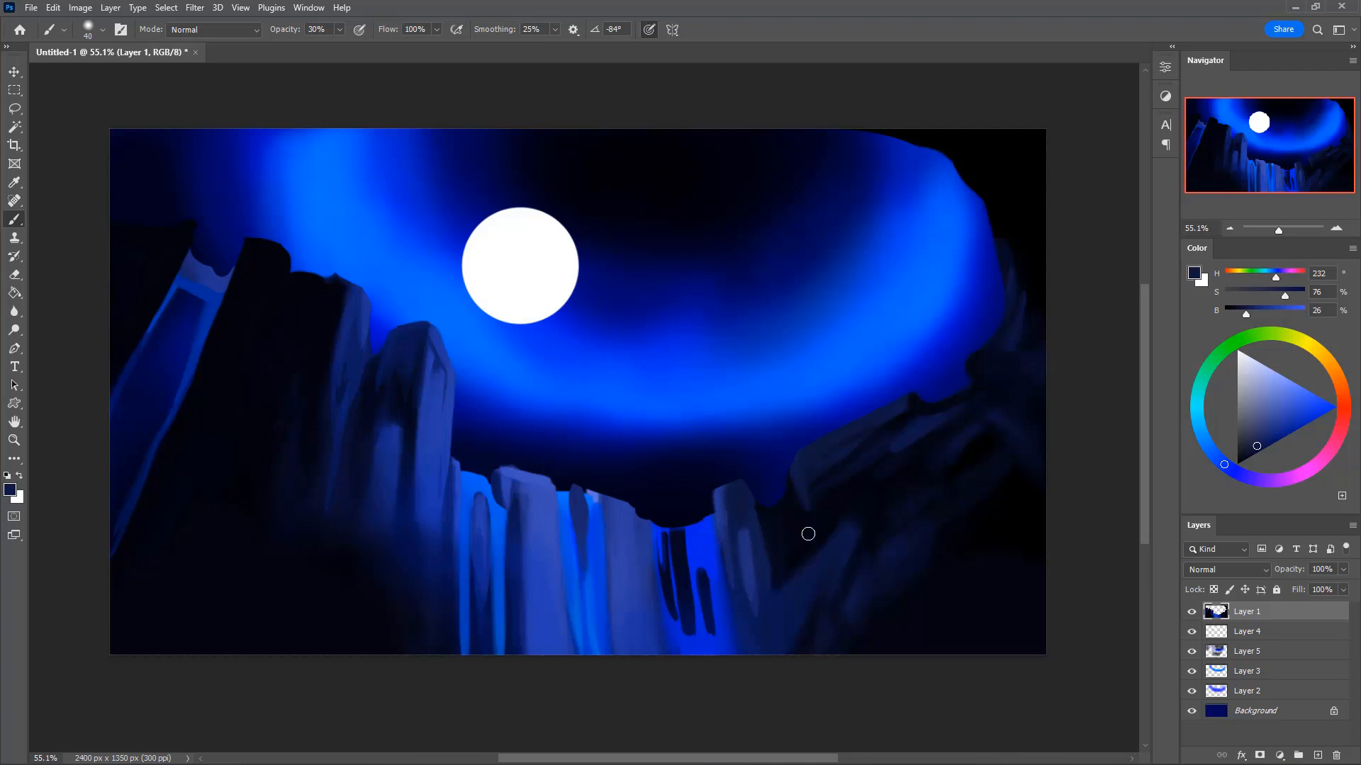
alt+click(805, 489)
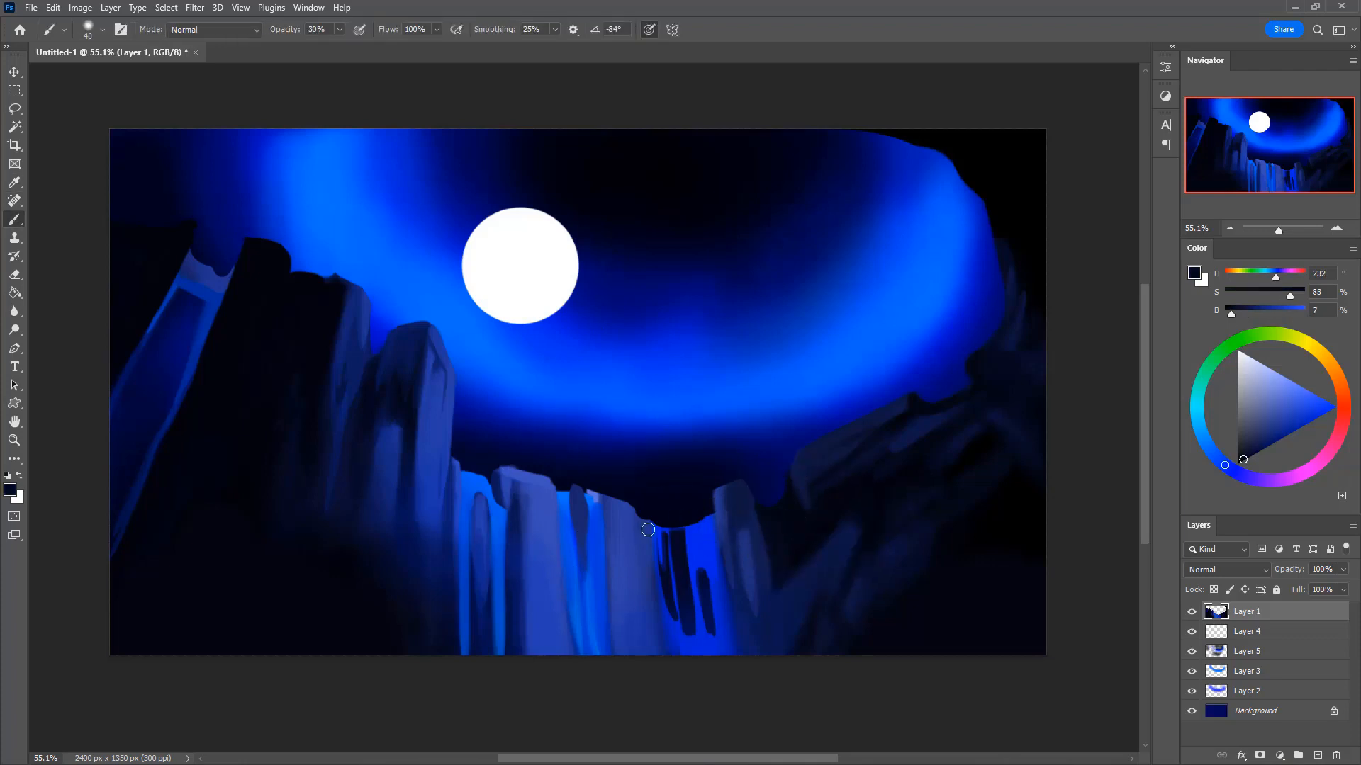
alt+click(817, 499)
alt+click(819, 521)
alt+click(806, 464)
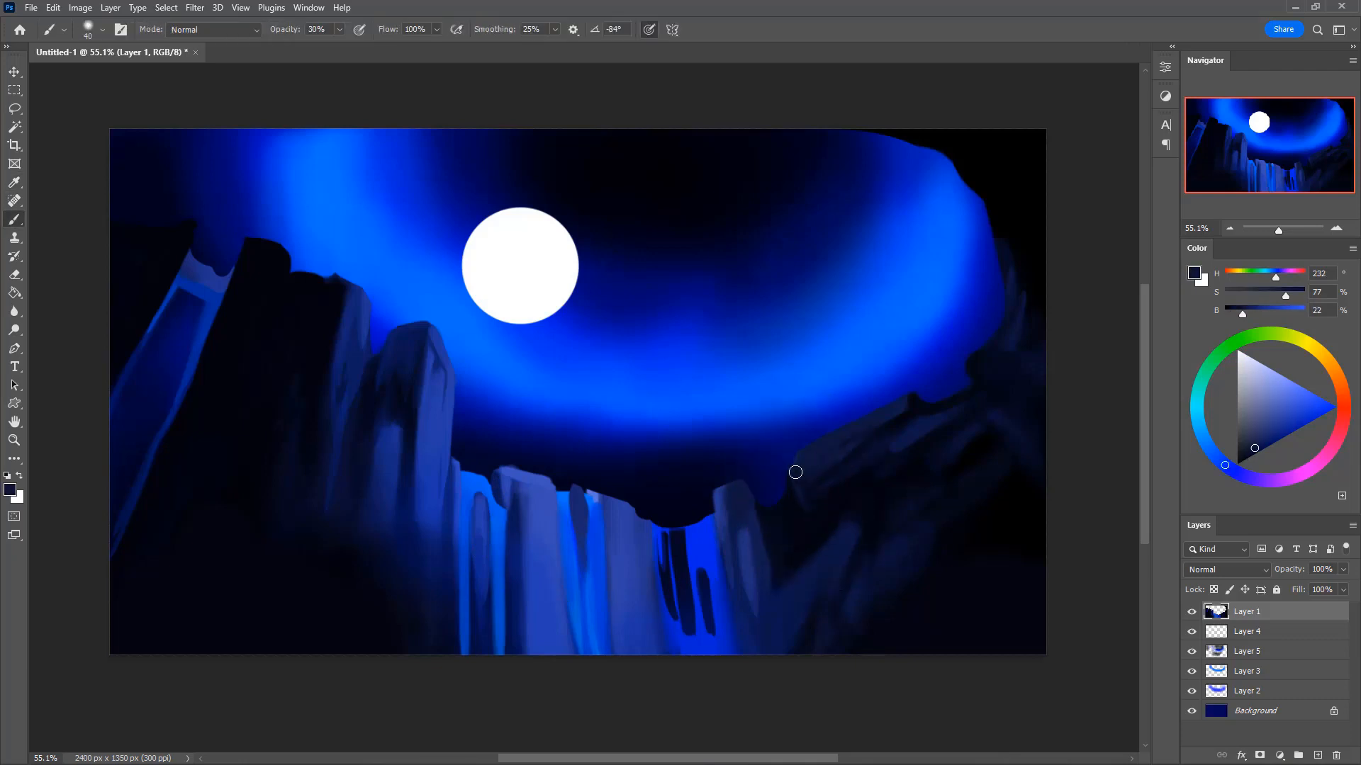
- Blend the pillar right of the waterfall with blues sampled from its own surface at 30% opacity
alt+click(757, 532)
key(bracketright)
alt+click(722, 505)
key(bracketleft)
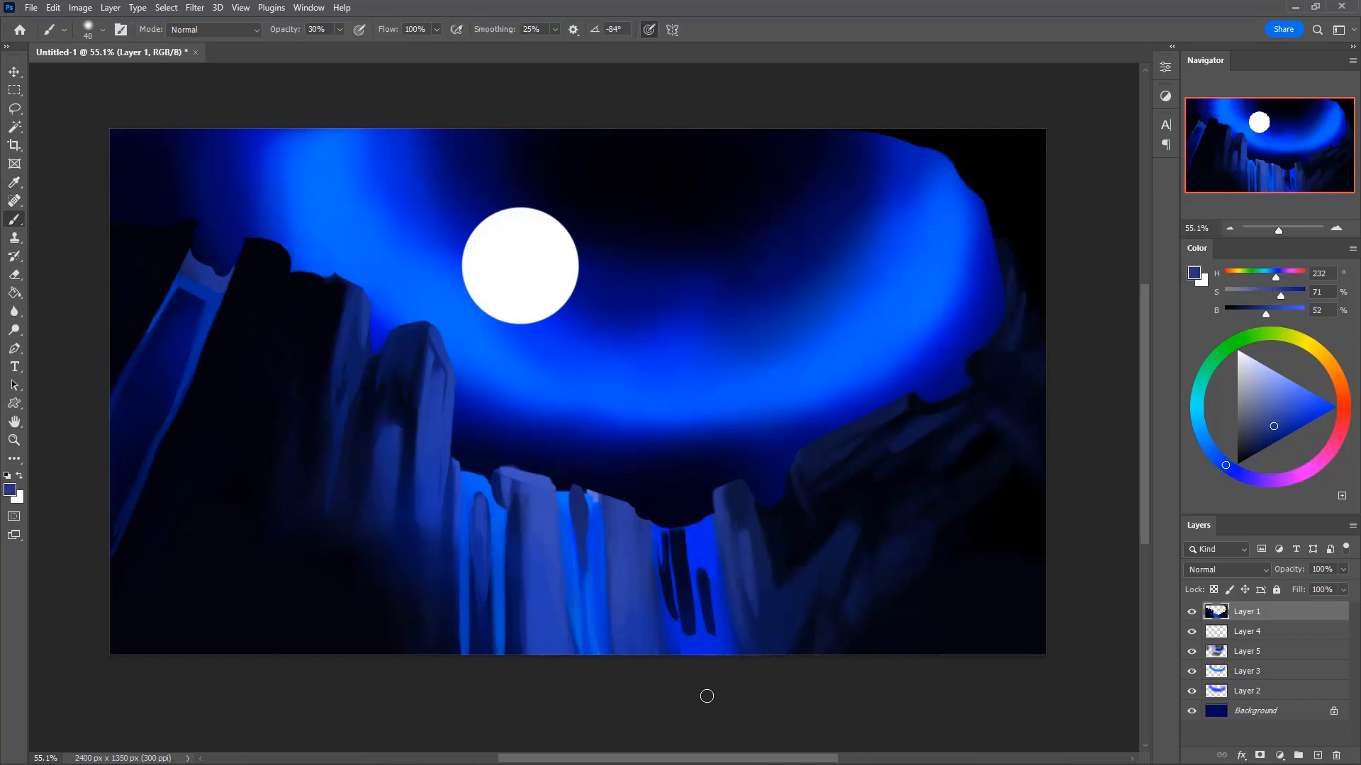
- Choose a bright blue (H 205, S 91, B 100) and paint a highlight down the right waterfall at 30% opacity
key(i)
click(698, 543)
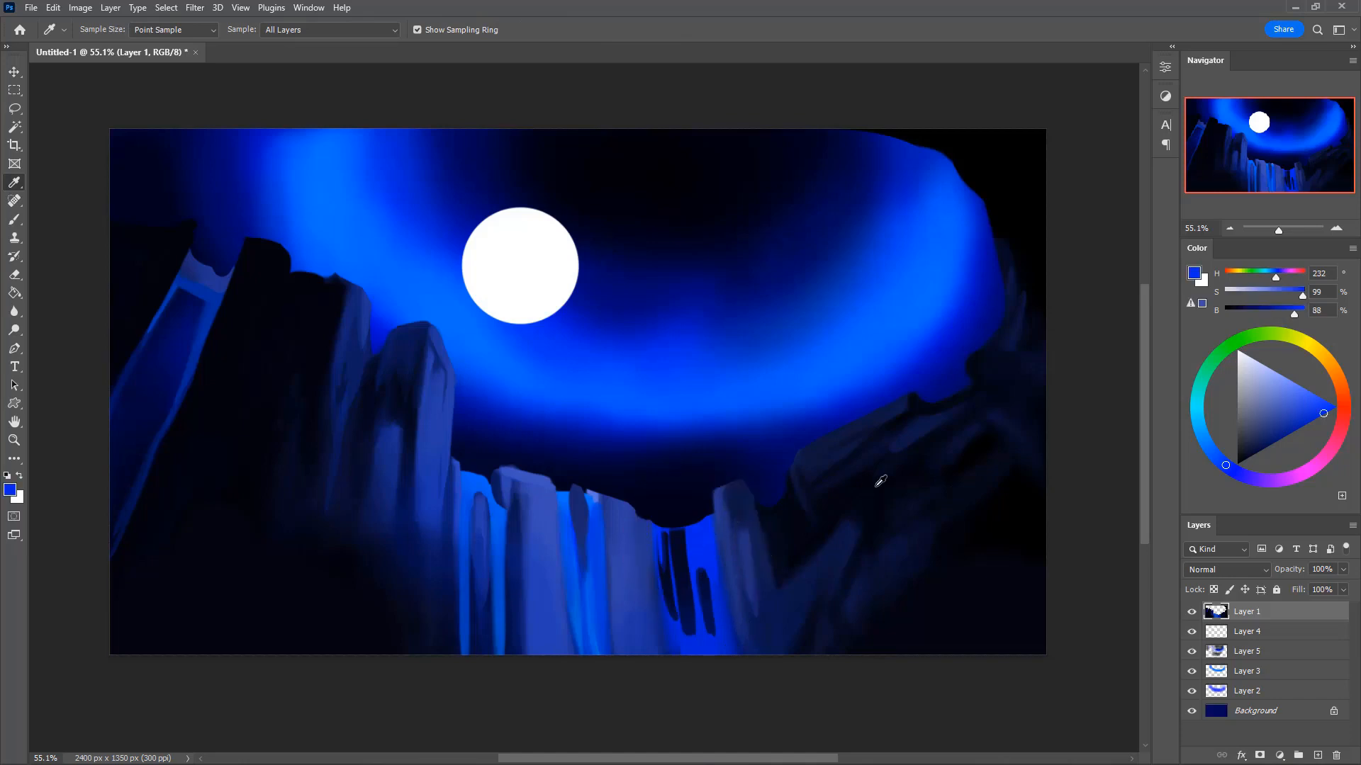
click(1203, 438)
click(1327, 401)
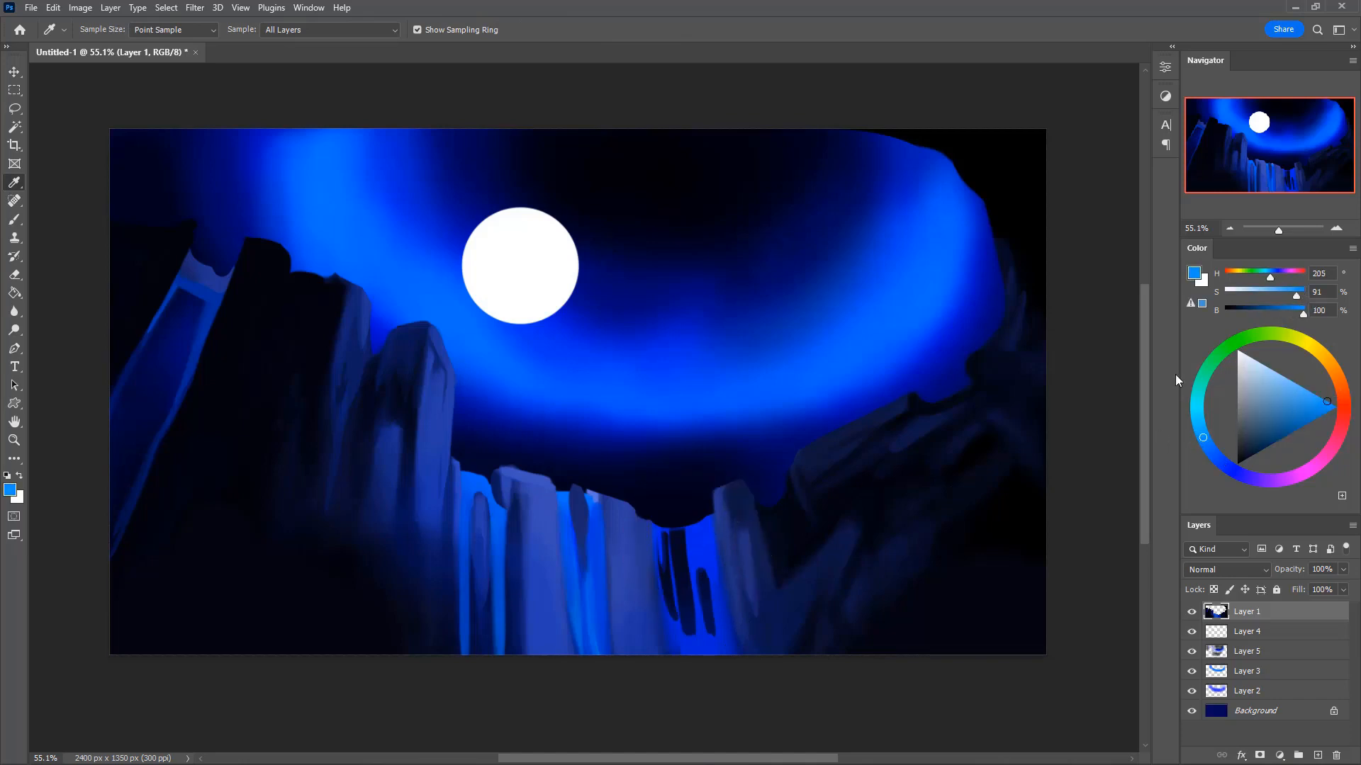
key(b)
mouse_move(693, 541)
mouse_down()
mouse_move(704, 643)
mouse_move(690, 530)
mouse_move(700, 647)
mouse_move(701, 534)
mouse_move(719, 611)
mouse_up()
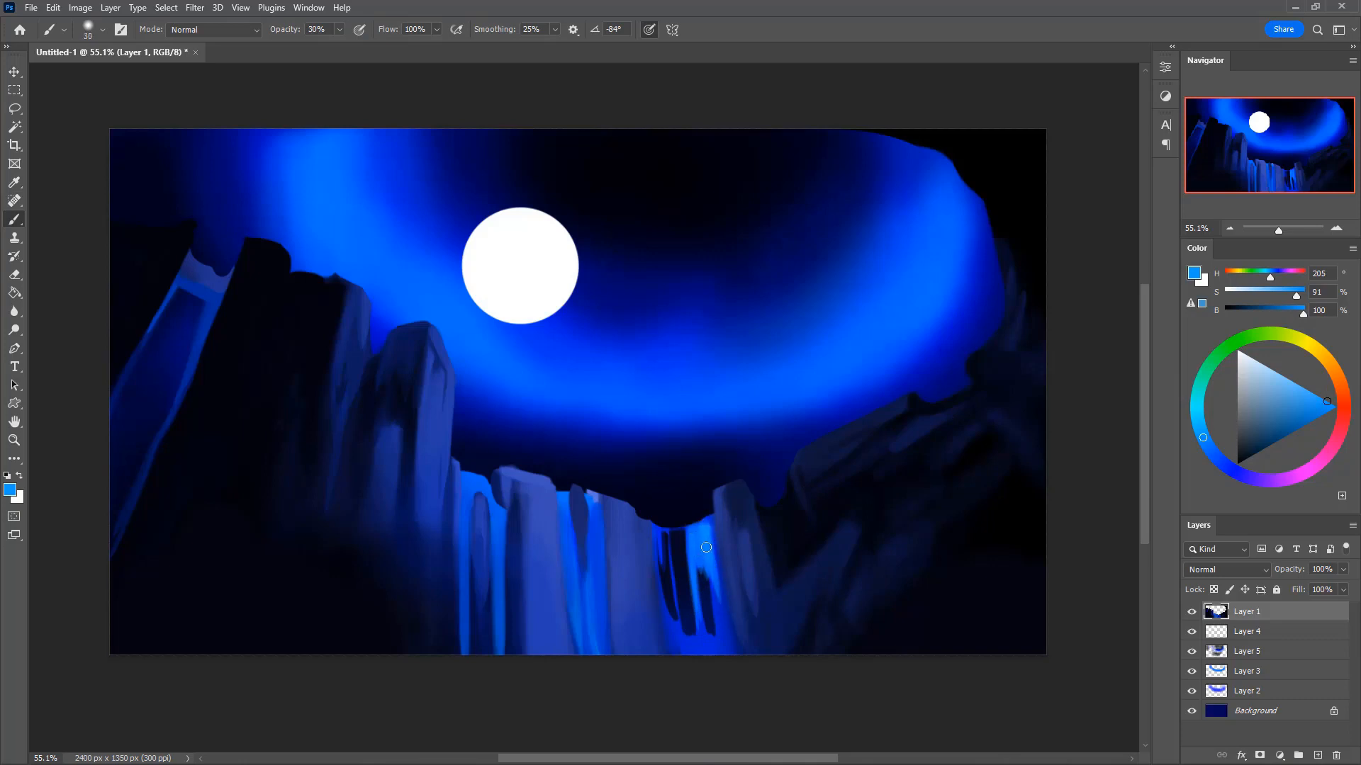
drag(714, 537, 721, 605)
drag(656, 528, 668, 661)
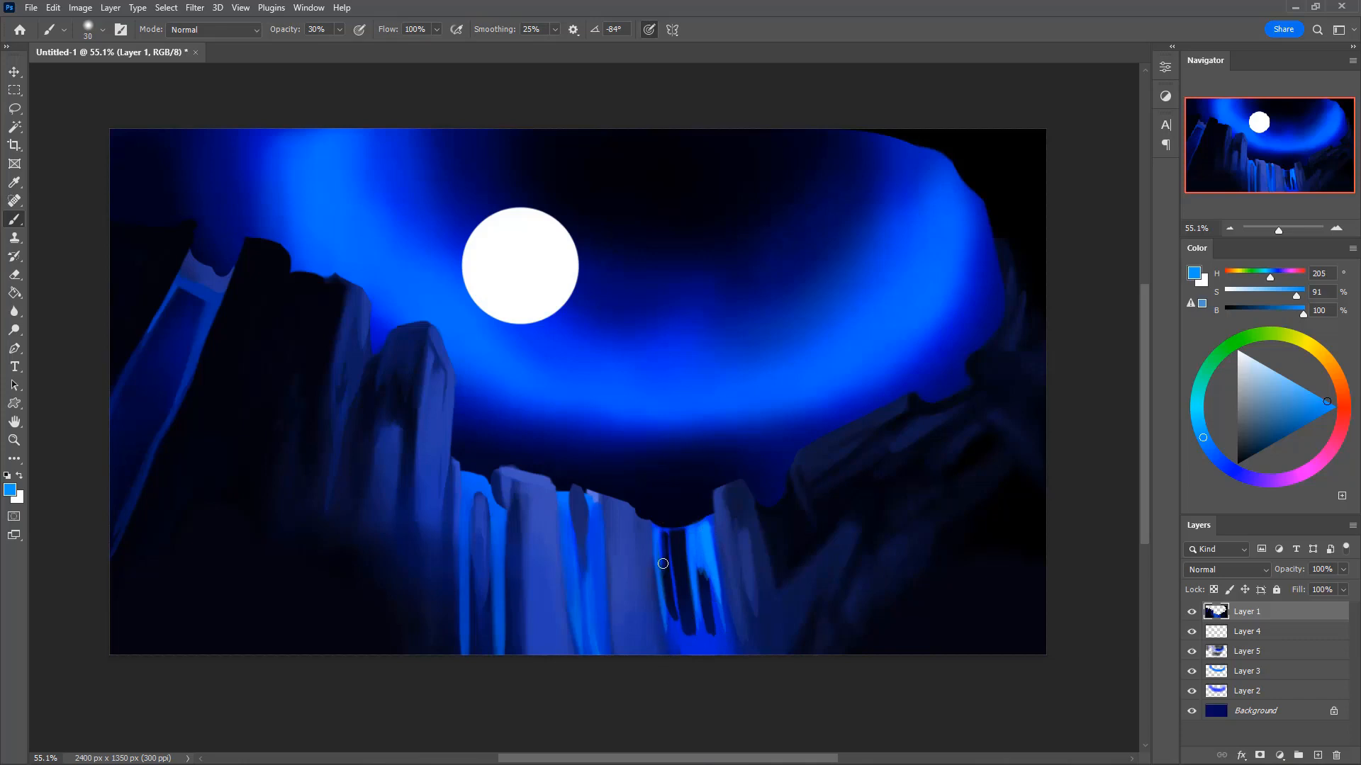
key(ctrl+z)
drag(656, 532, 669, 641)
key(ctrl+z)
key(ctrl+z)
- Paint bright blue streaks down the middle and left edge of the right waterfall at 30% opacity
mouse_move(697, 528)
mouse_down()
mouse_move(725, 609)
mouse_move(712, 542)
mouse_move(697, 596)
mouse_up()
drag(658, 531, 665, 627)
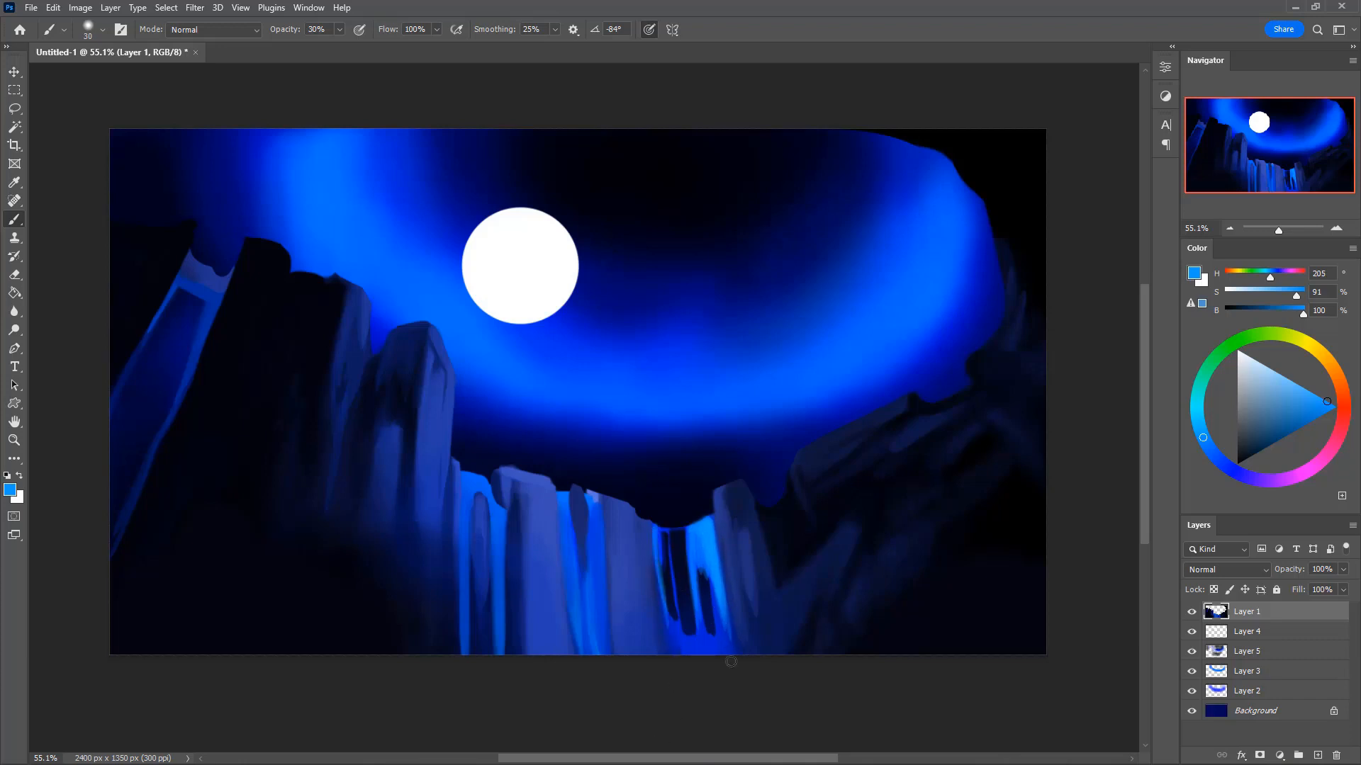
- Repaint the top corner of the pillar left of the right waterfall with a sampled color at 100% opacity, then restore 30%
alt+click(659, 510)
key(0)
key(bracketright)
mouse_move(659, 510)
mouse_down()
mouse_move(684, 499)
mouse_move(655, 518)
mouse_up()
key(3)
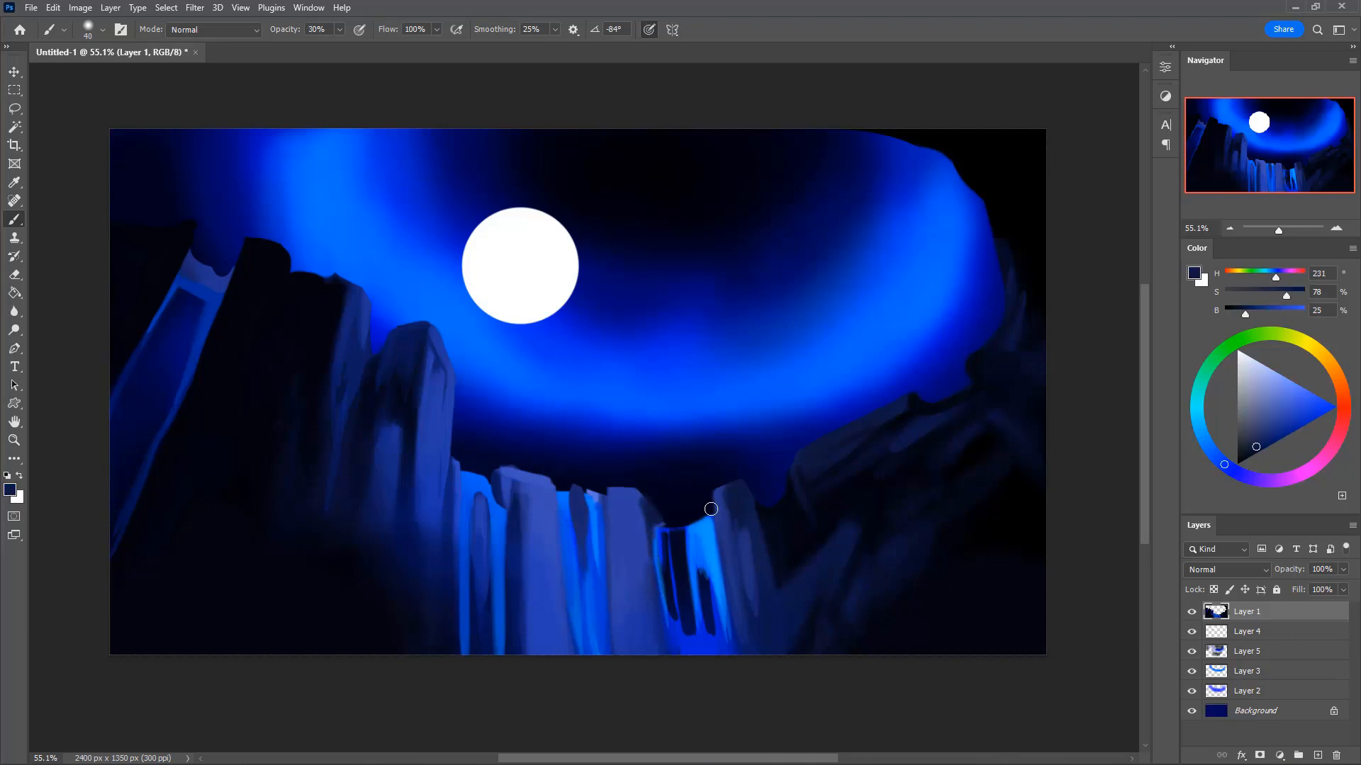
- Retouch the right edge and top of the pillar left of the right waterfall with sampled blues at 30% opacity and the Eraser
alt+click(658, 529)
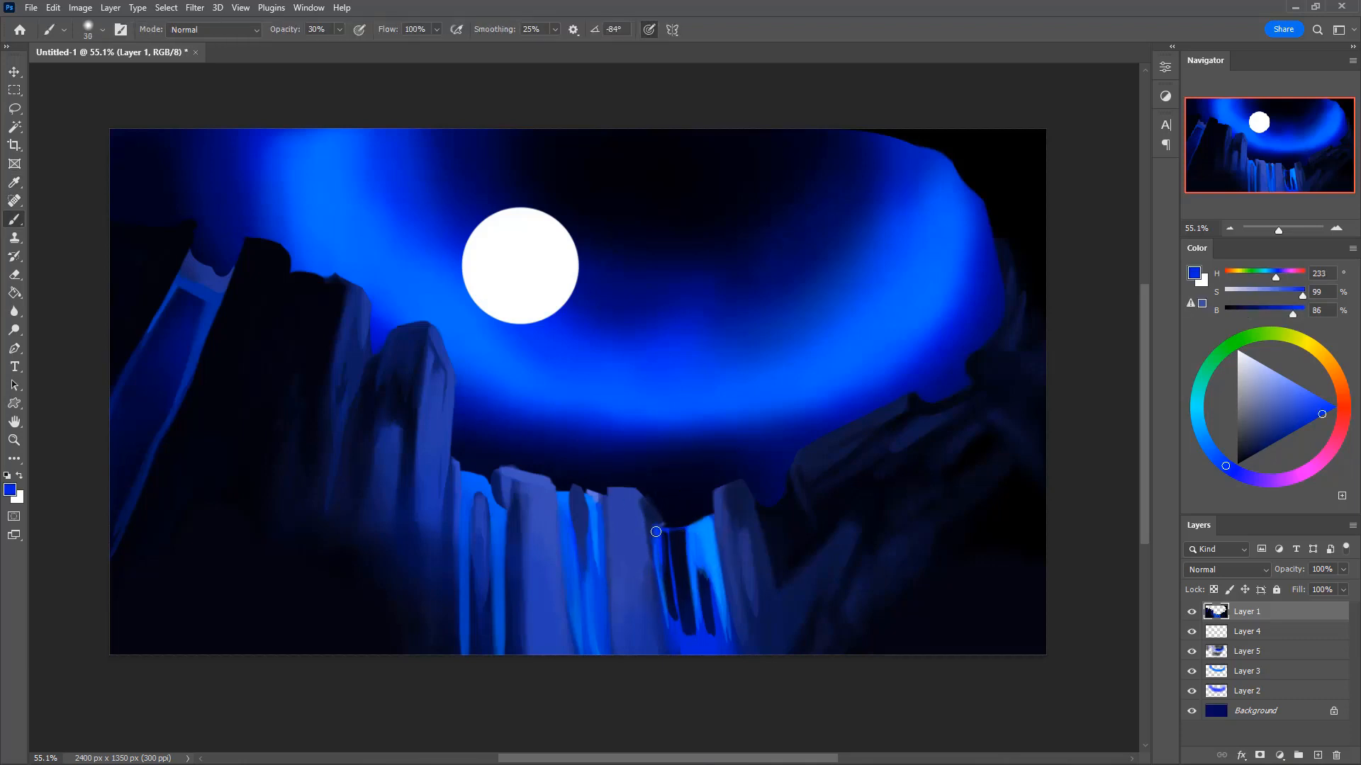
alt+click(663, 514)
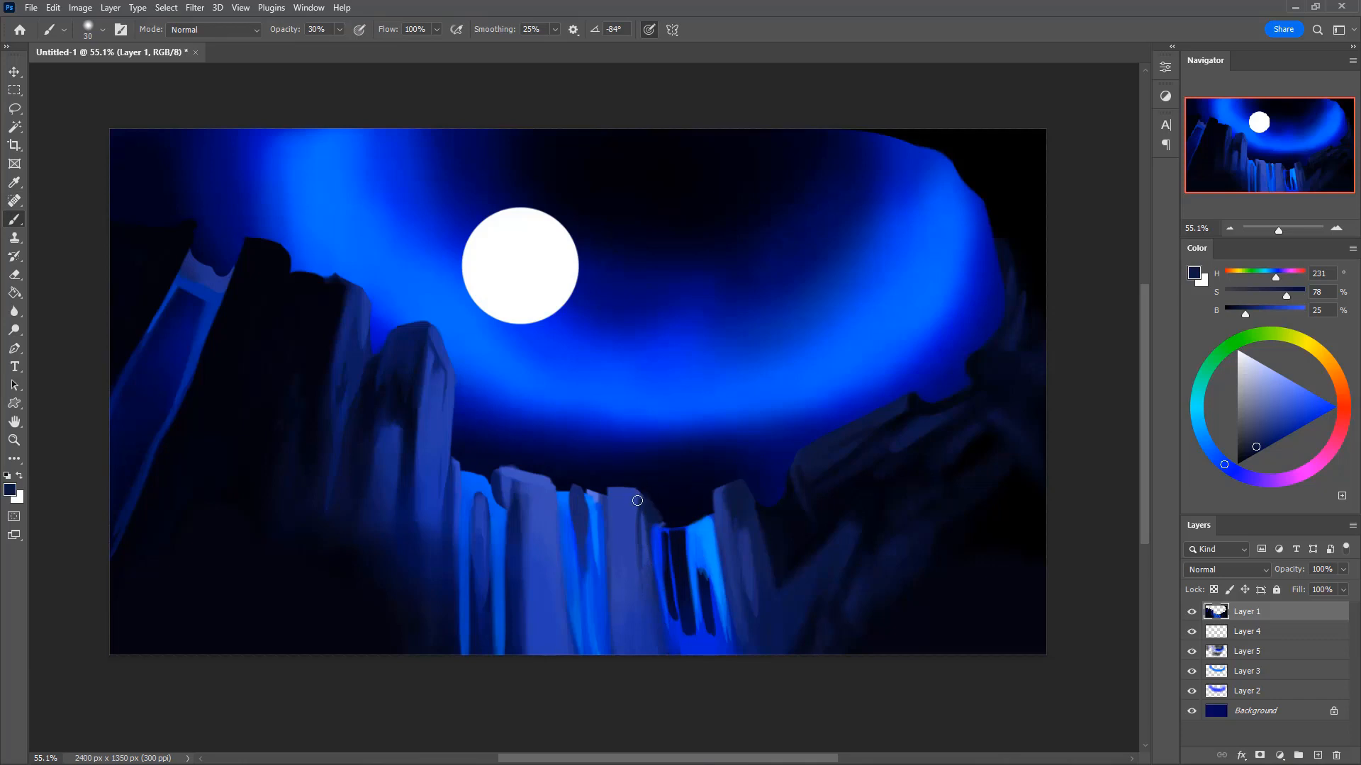
key(e)
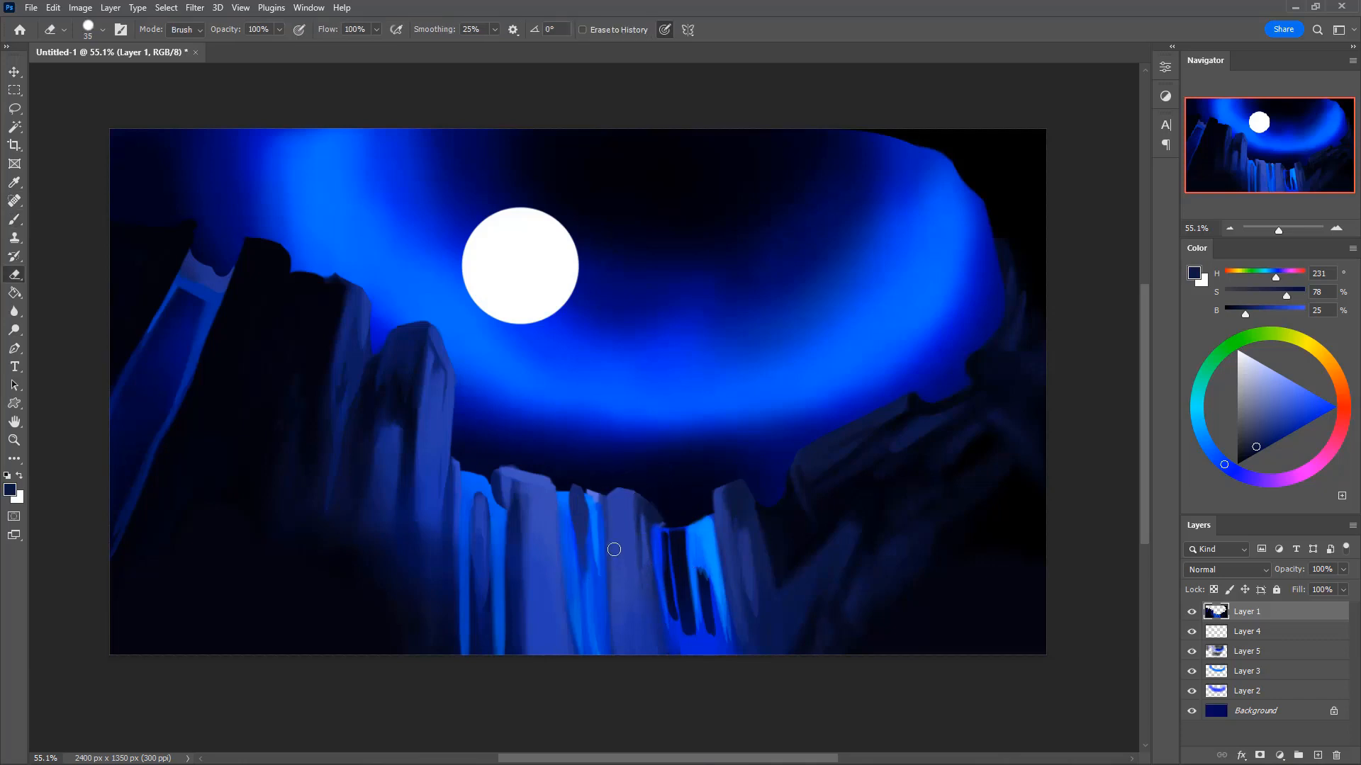
- Paint light blue highlights (H 232, S 58, B 86) down the pillar left of the right waterfall at 30% opacity
key(b)
alt+click(609, 498)
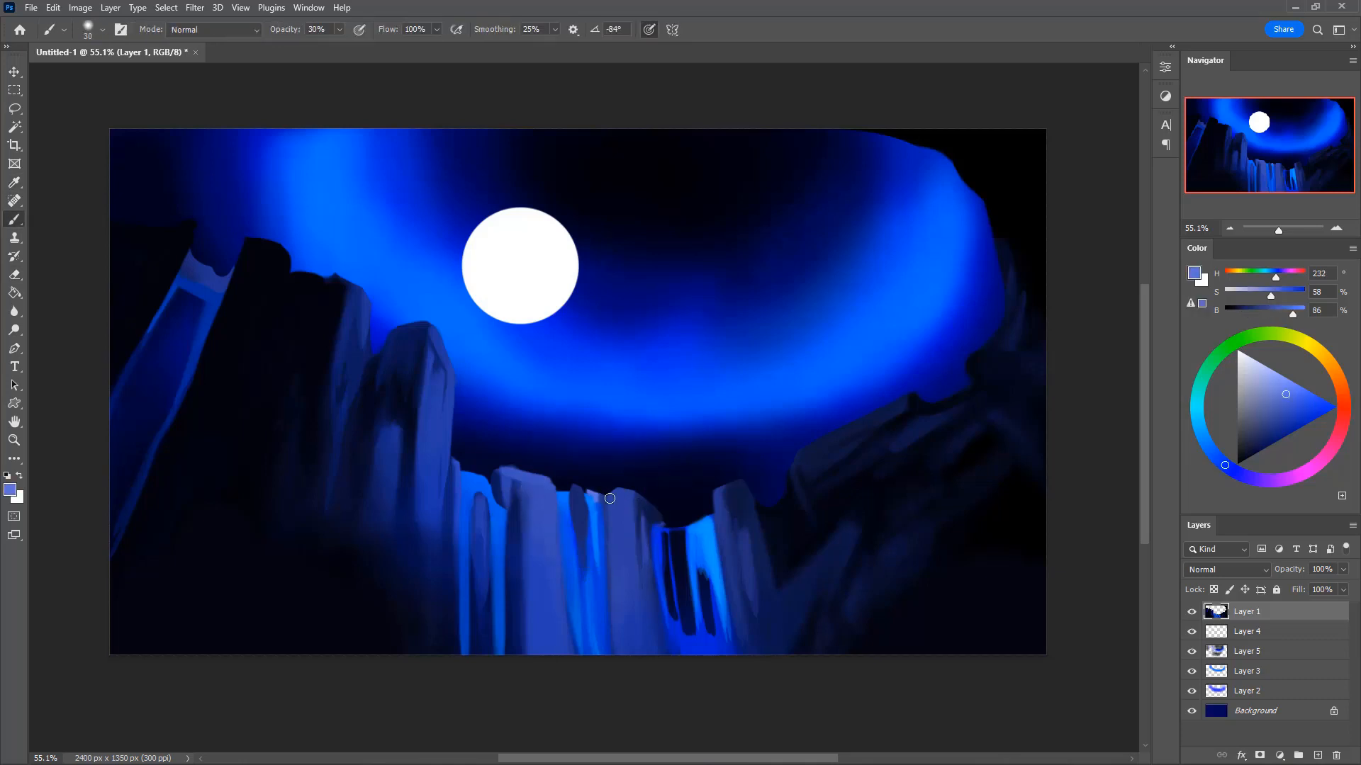
mouse_move(610, 511)
mouse_down()
mouse_move(621, 599)
mouse_move(619, 499)
mouse_move(623, 567)
mouse_up()
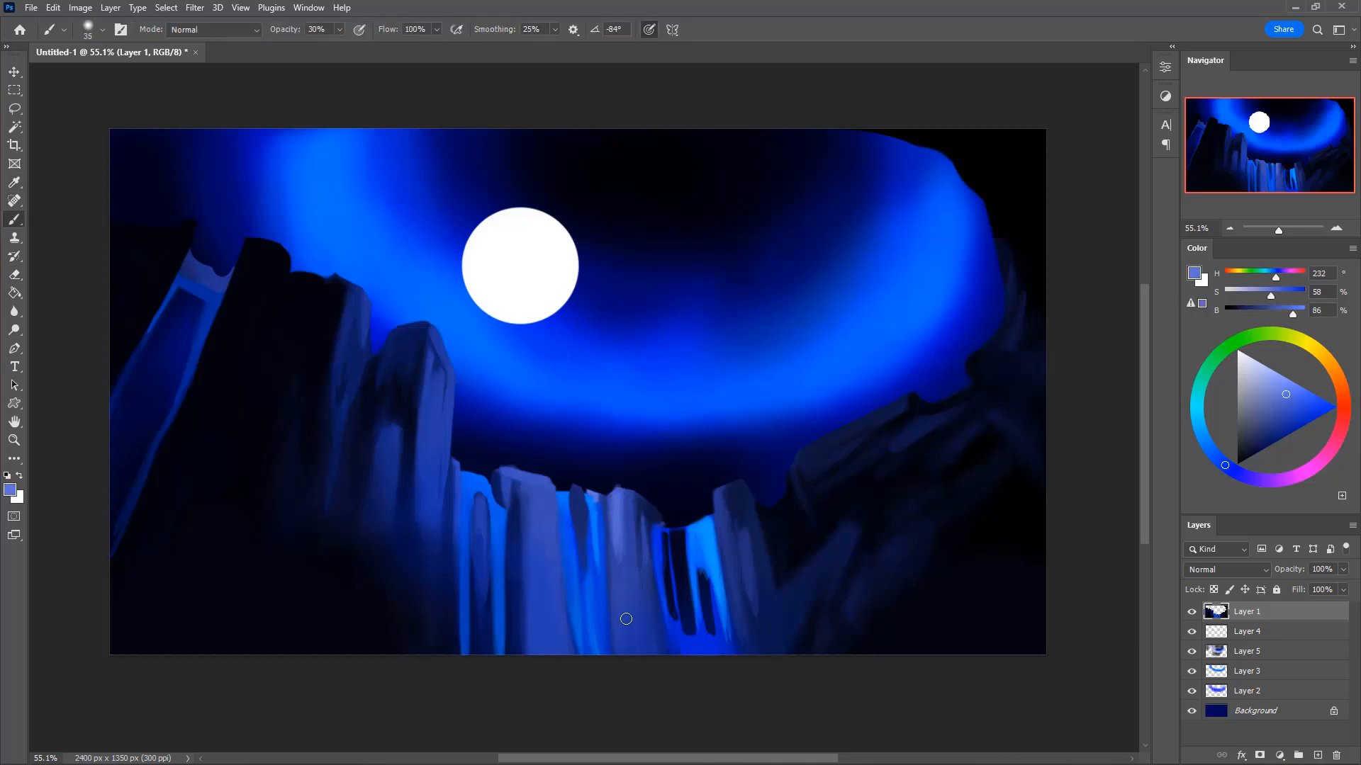
mouse_move(630, 519)
mouse_down()
mouse_move(627, 594)
mouse_move(624, 500)
mouse_move(625, 558)
mouse_up()
drag(610, 500, 624, 604)
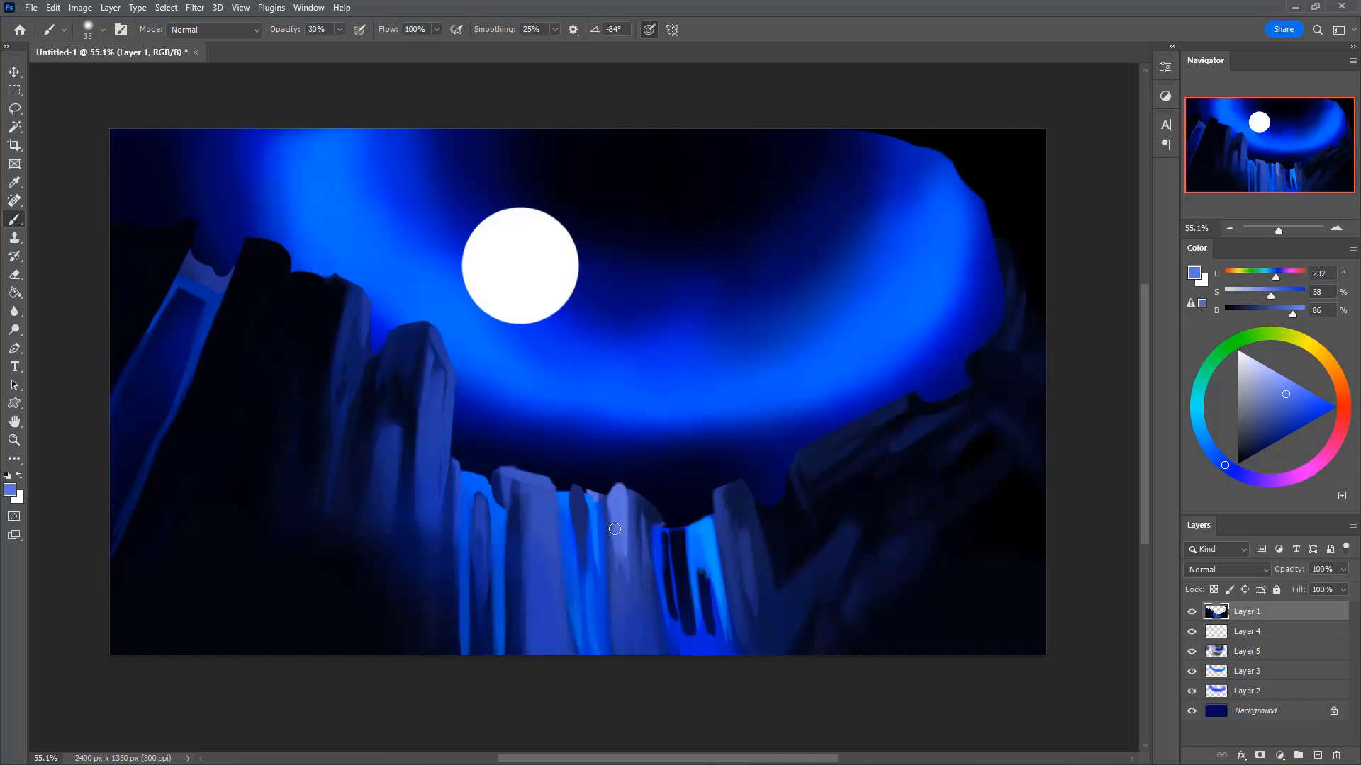
- Blend the dark rock streaks inside the right waterfall at 30% opacity with colors sampled from the nearby pillars
alt+click(615, 585)
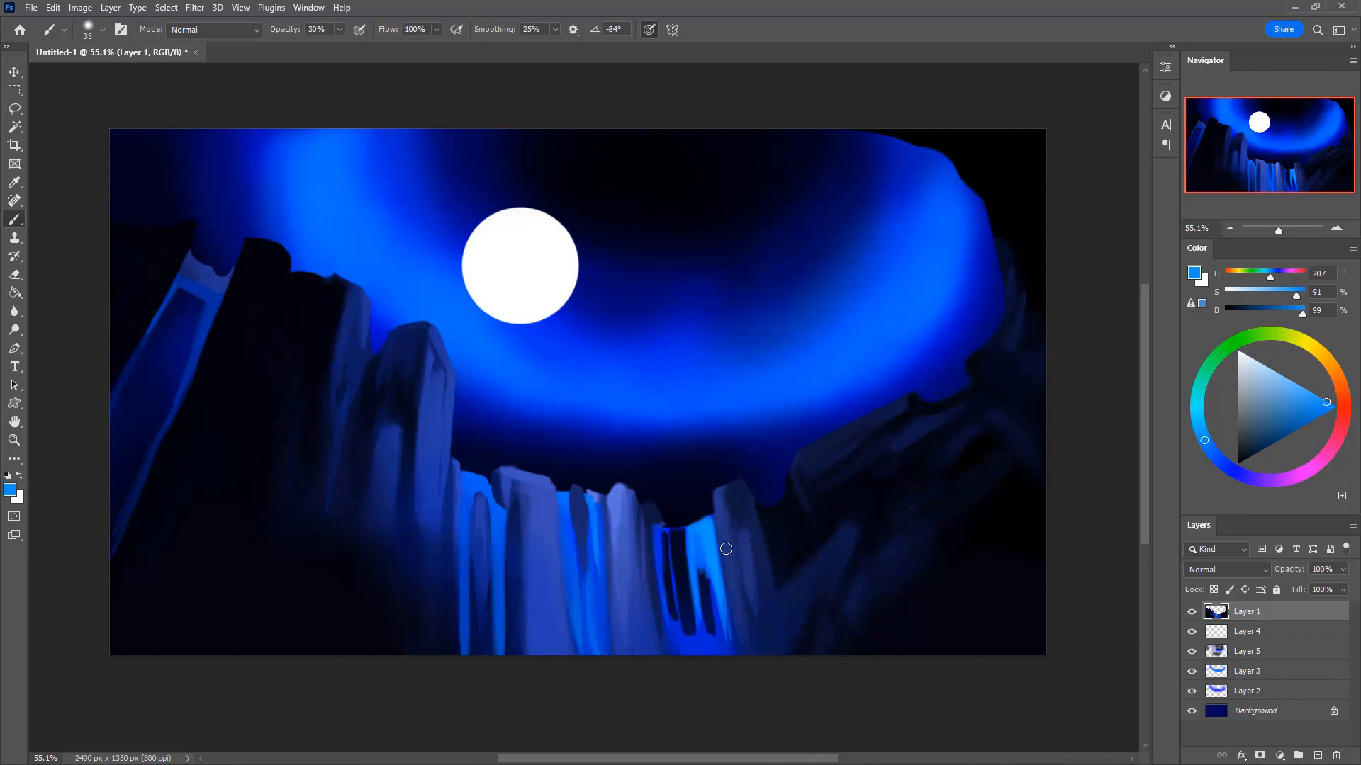
alt+click(671, 542)
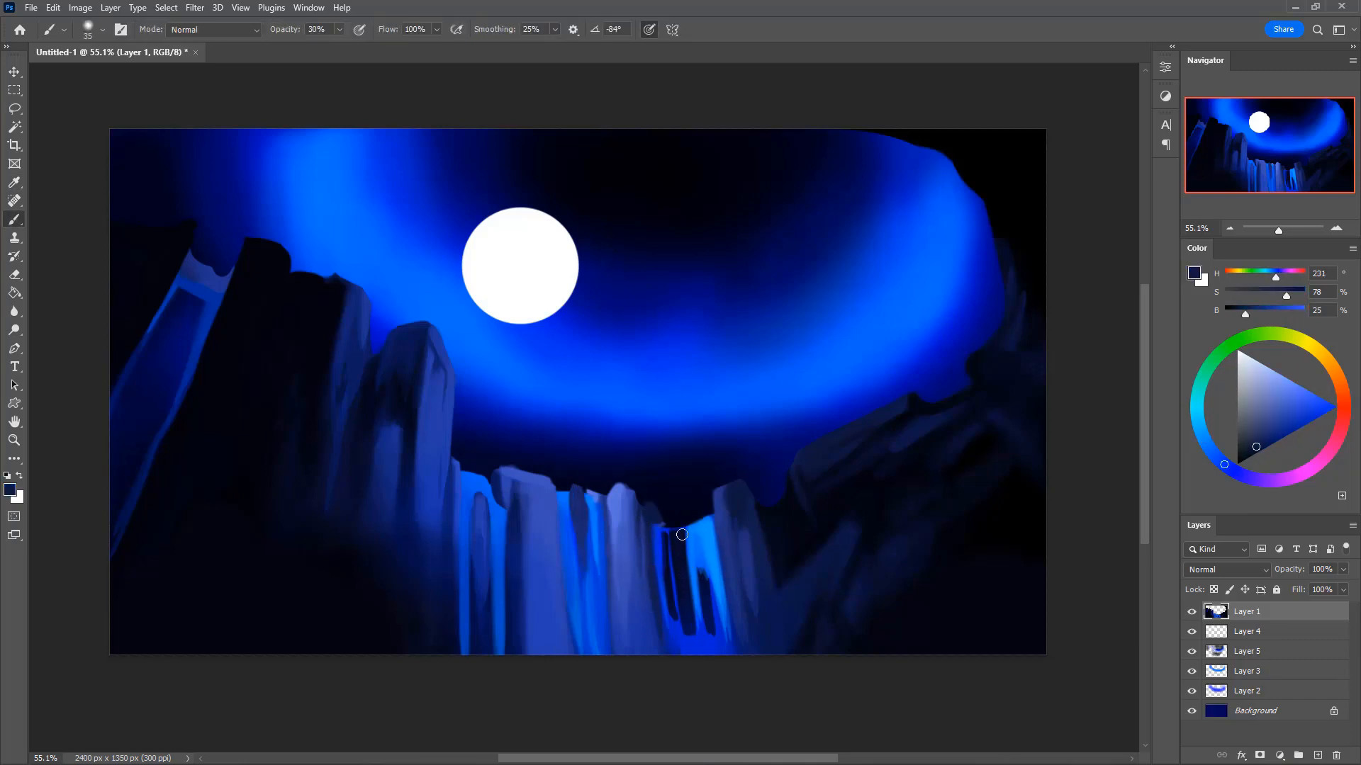
alt+click(641, 510)
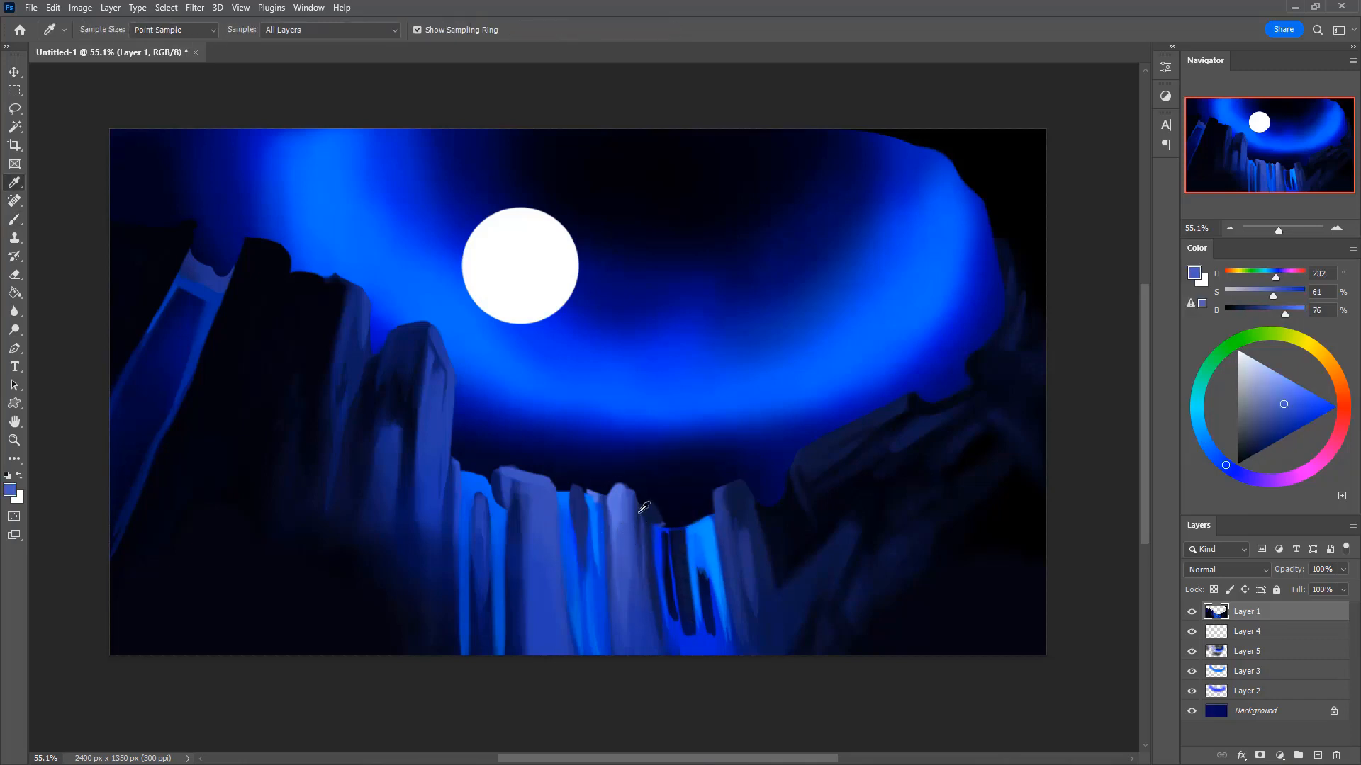
alt+click(739, 509)
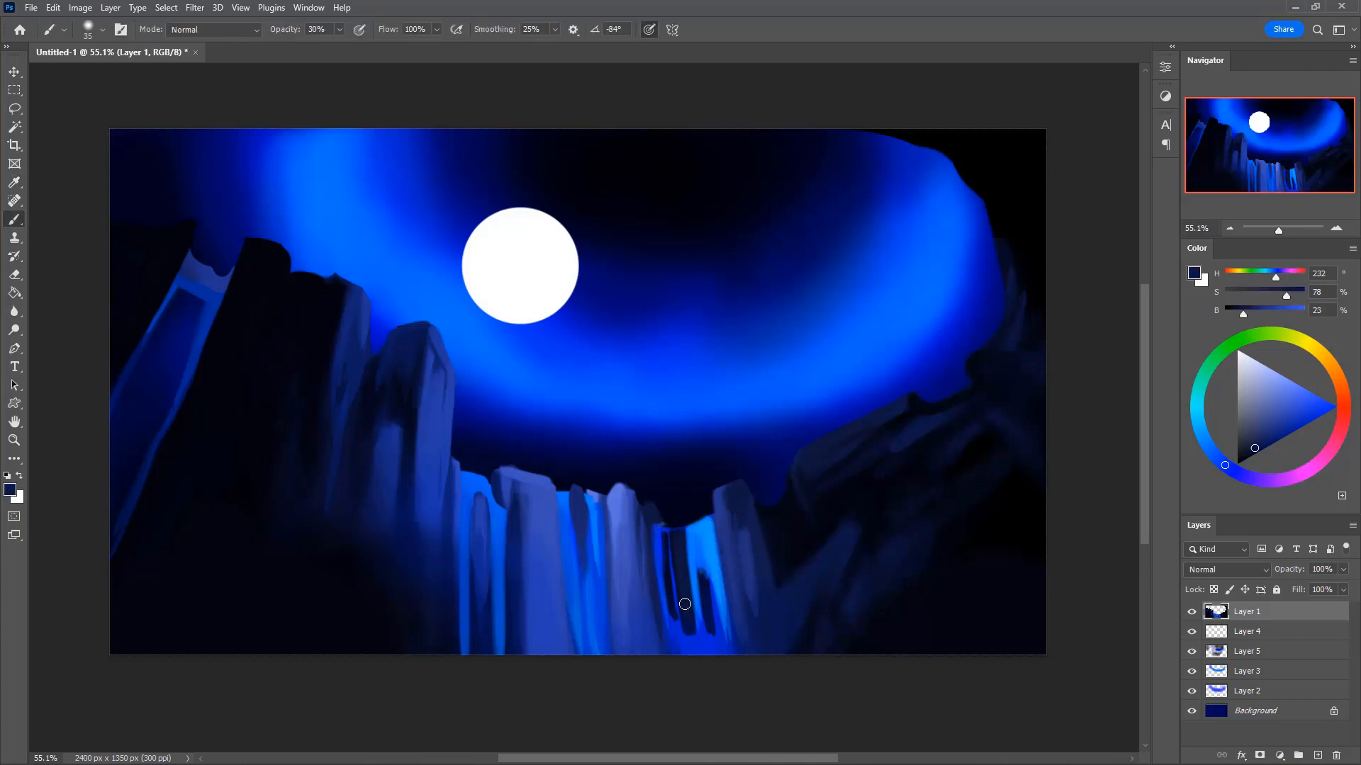
alt+click(742, 511)
drag(687, 576, 681, 534)
- Reshape the dark rocks behind the right waterfall at 100% opacity with sampled saturated blue and dark blue (H 231, S 77, B 27)
alt+click(668, 526)
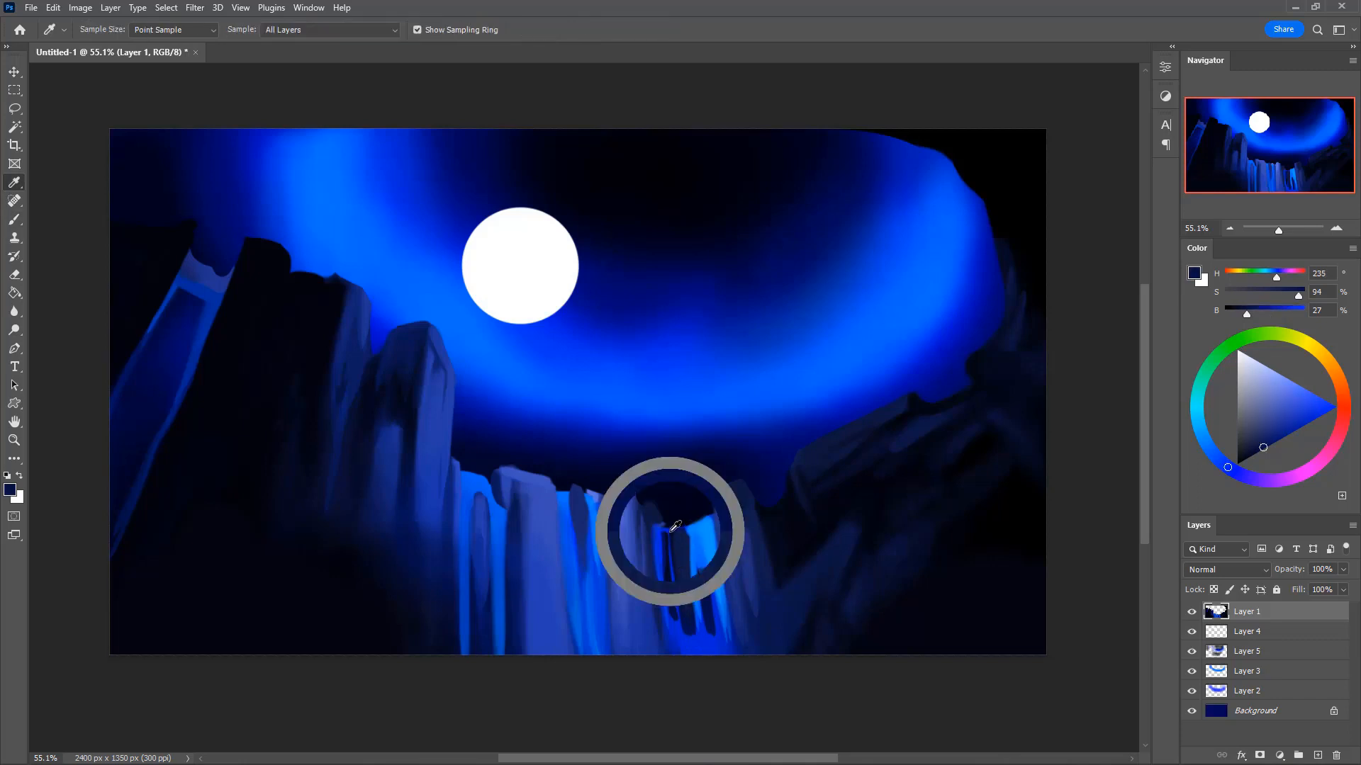
key(bracketleft)
drag(677, 546, 676, 598)
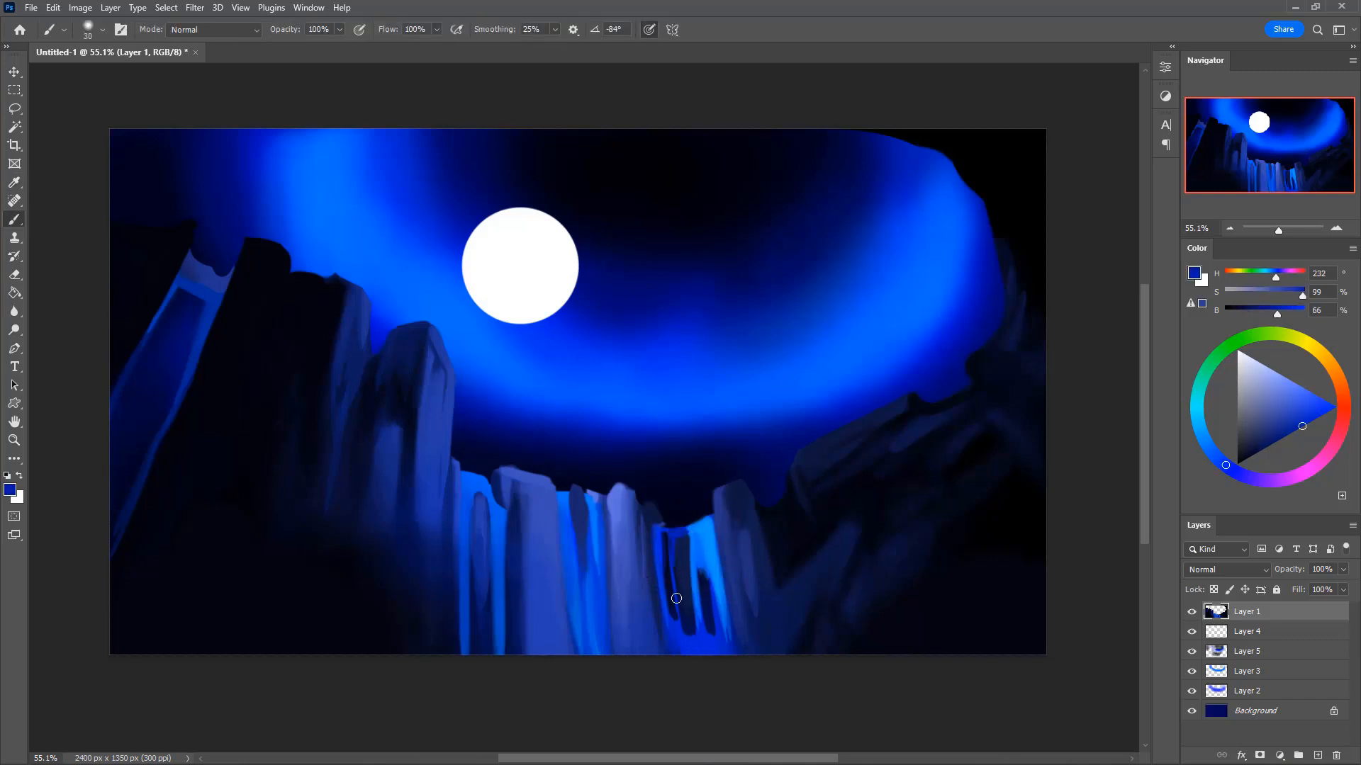
drag(686, 530, 694, 608)
alt+click(682, 540)
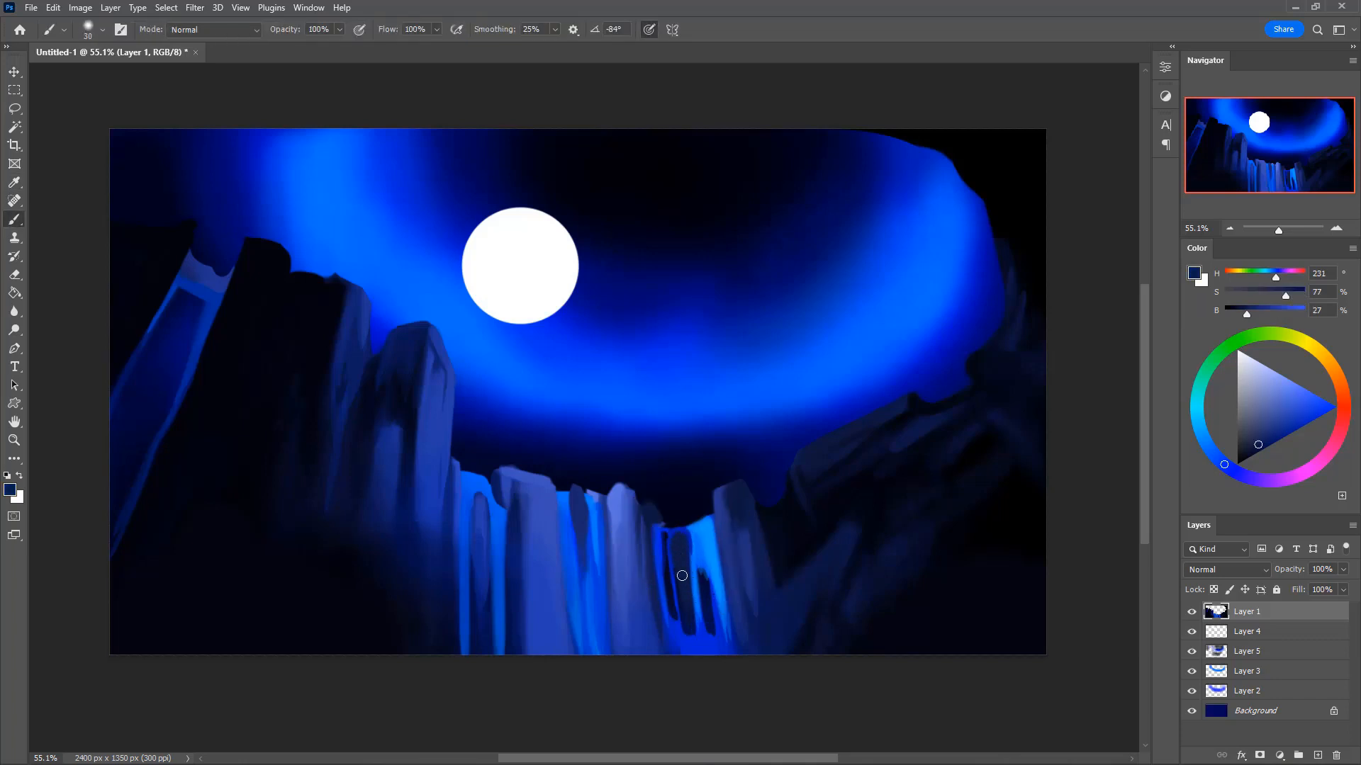
drag(665, 532, 673, 624)
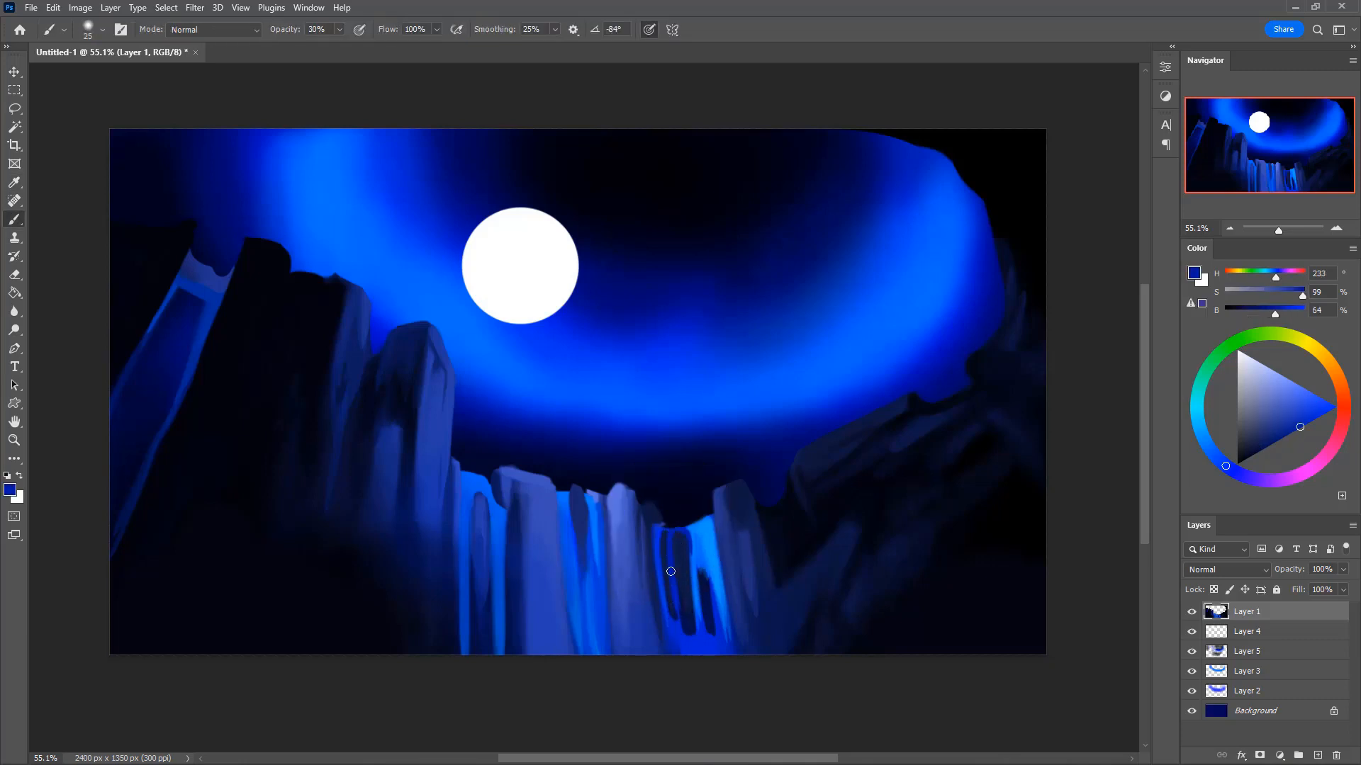
- Paint a bright blue rim (H 205, S 92, B 99) across the top of the right waterfall at 30% opacity
key(])
alt+click(704, 528)
key(bracketleft)
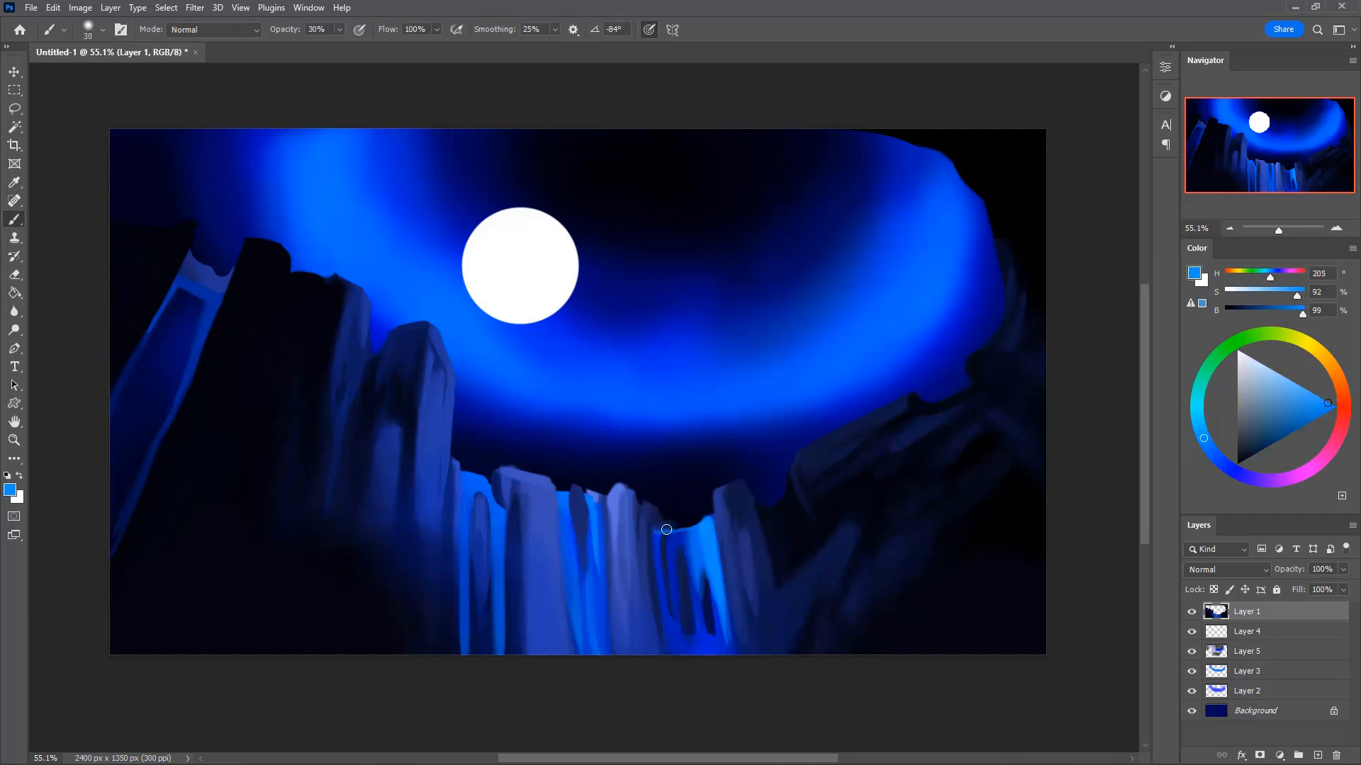
drag(676, 528, 711, 522)
- Refine the highlights on the pillar left of the right waterfall and darken its right side with near-black blue (H 234, S 83, B 9)
alt+click(617, 530)
alt+click(616, 496)
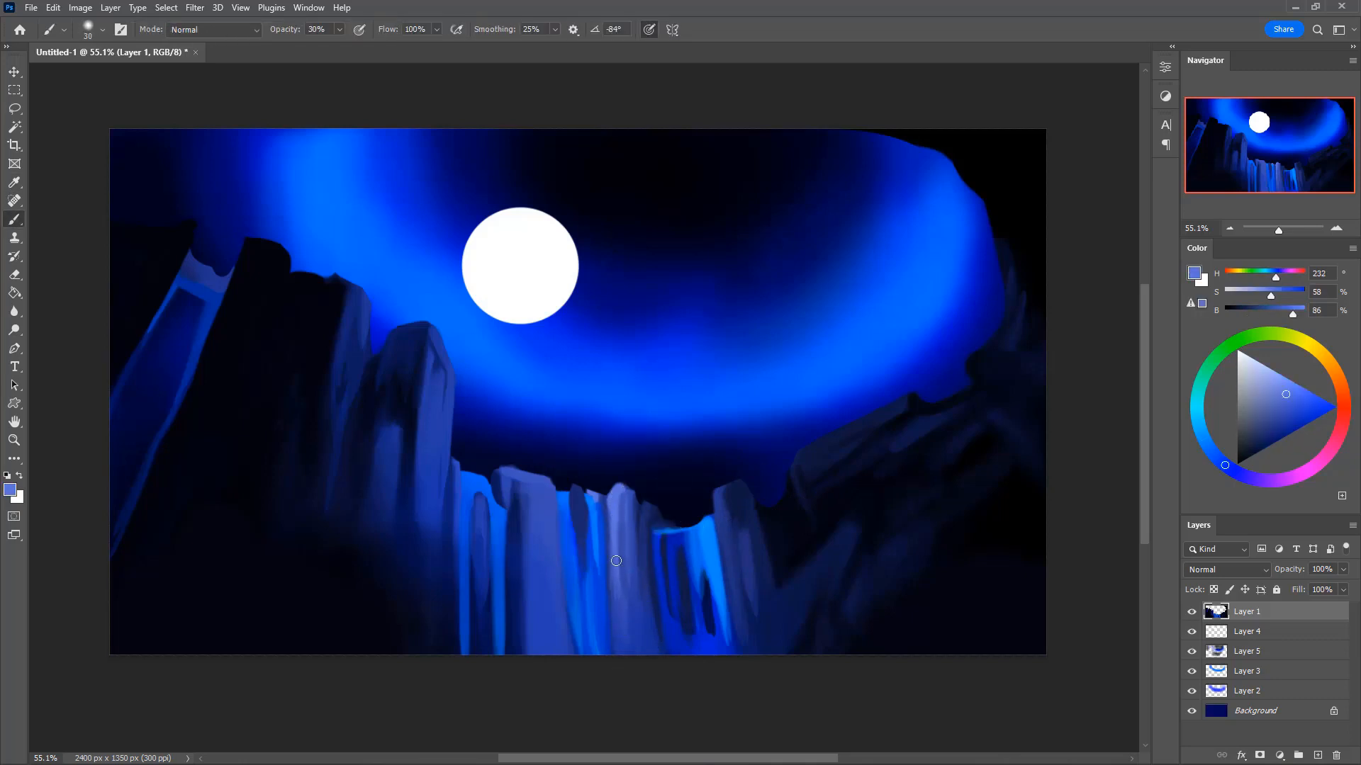
key(bracketleft)
alt+click(623, 497)
alt+click(670, 524)
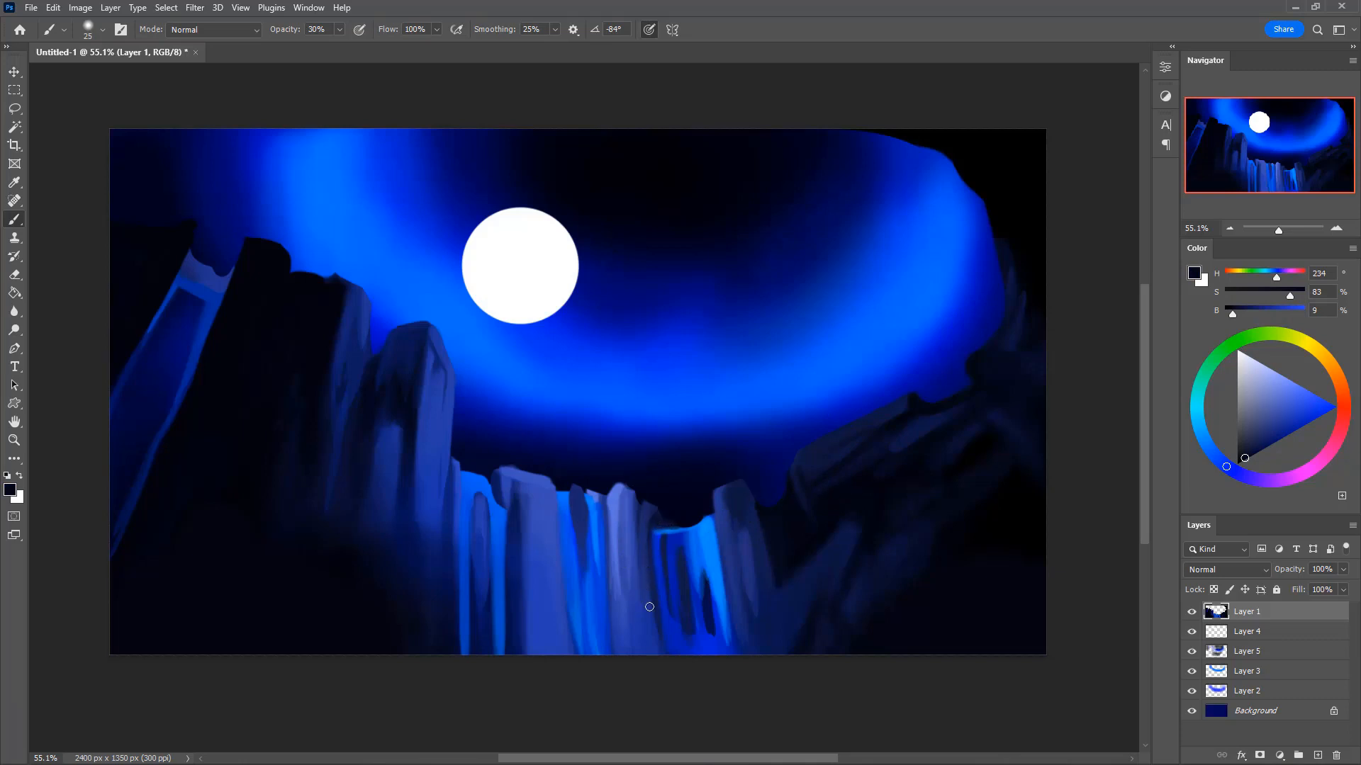
drag(644, 509, 647, 577)
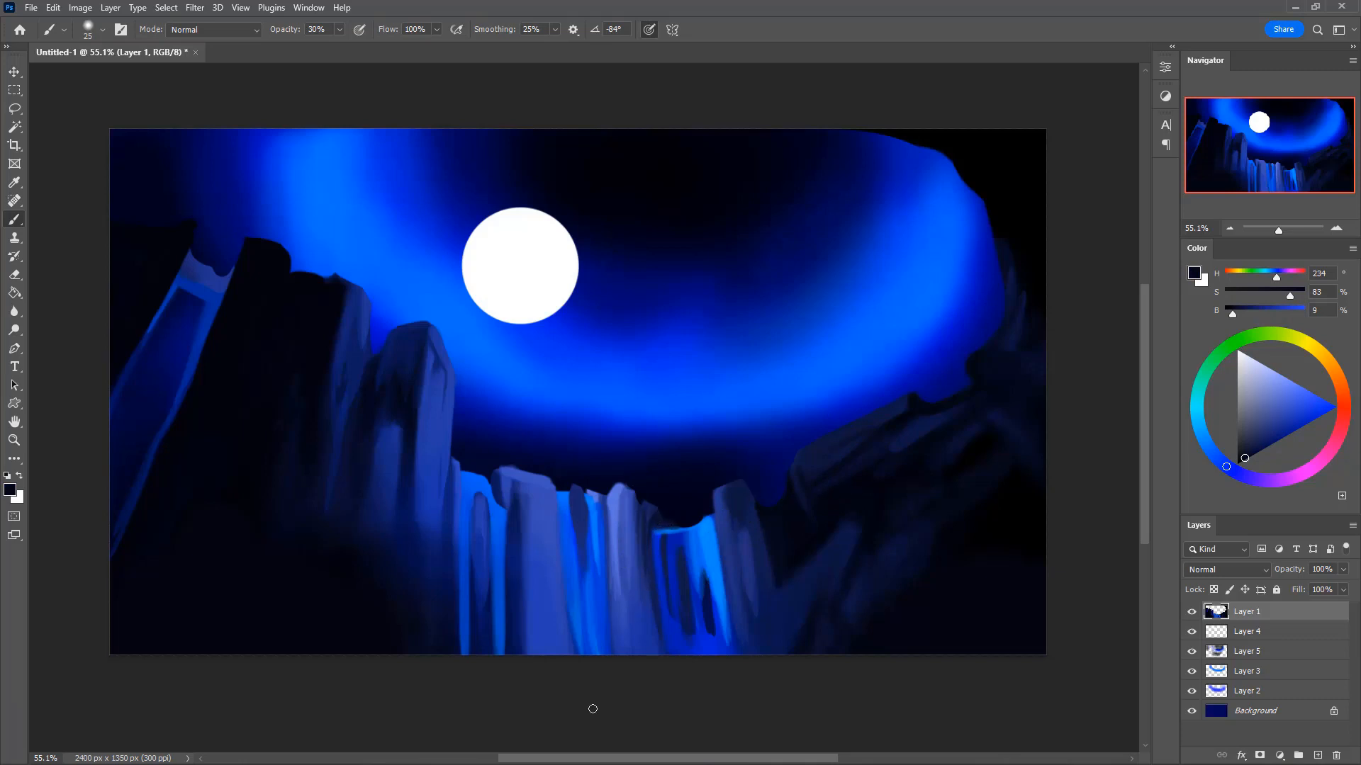
- Shade the right side of the wide pillar left of the middle waterfall with dark blue (H 232, S 87, B 36) at 30% opacity
alt+click(650, 573)
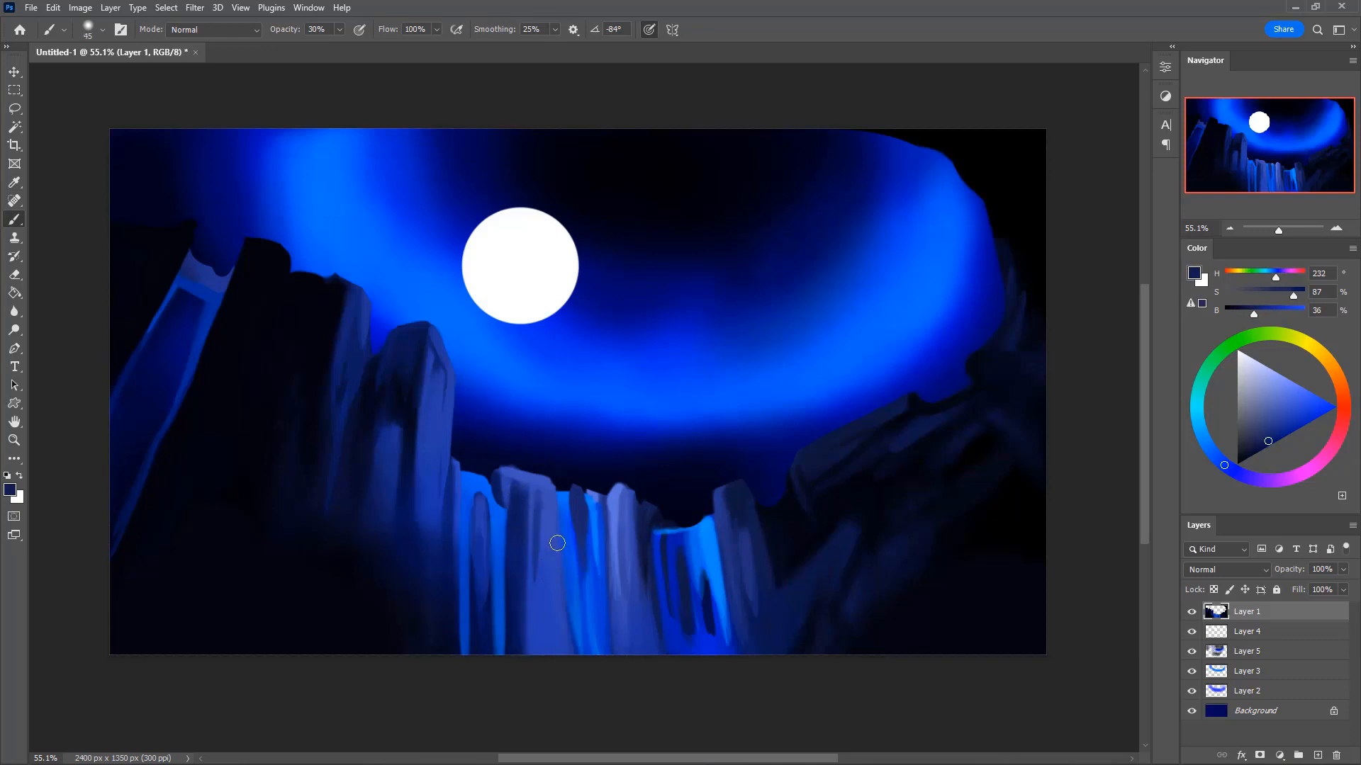
key(bracketleft)
key(bracketleft)
drag(557, 495, 559, 538)
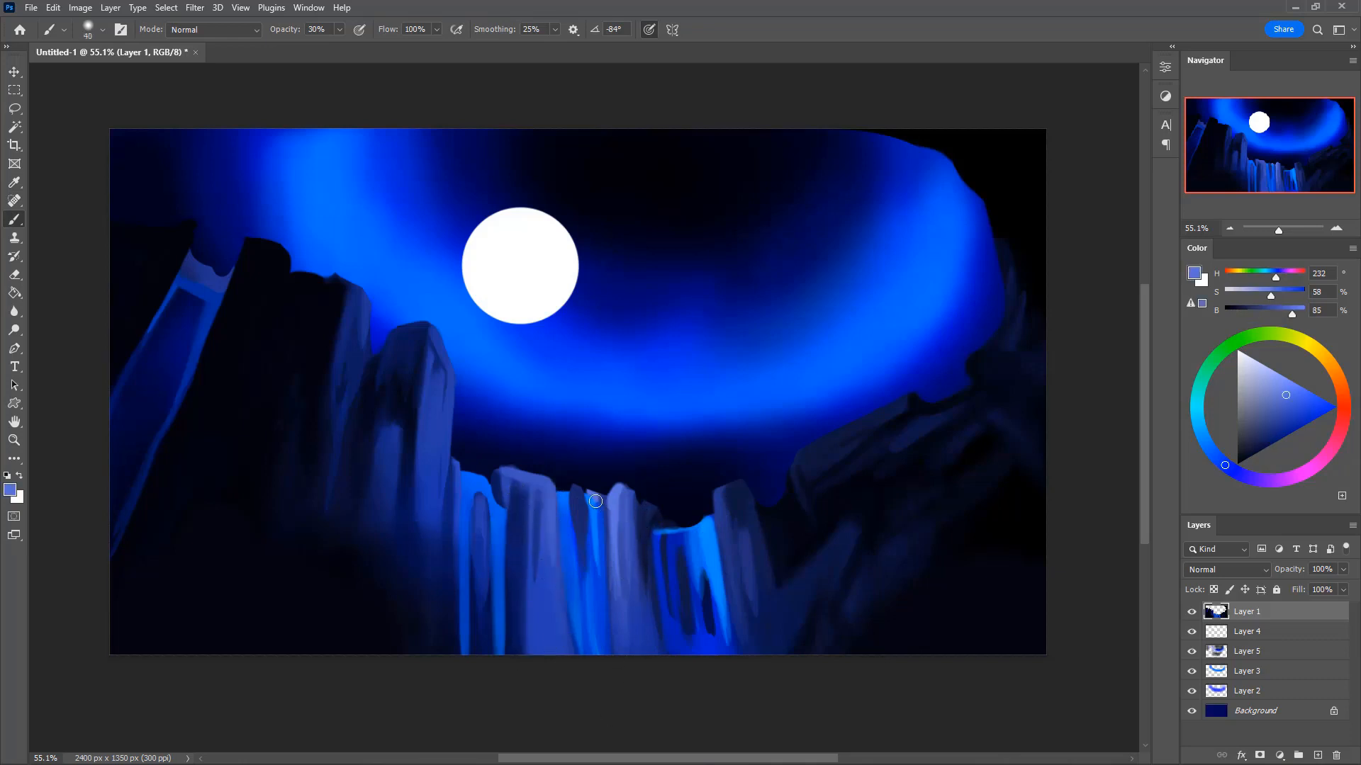
- Paint a small rounded rock top at the middle waterfall's right edge with light blue (H 232, S 58, B 86) and blend it into the water
alt+click(594, 494)
alt+click(604, 491)
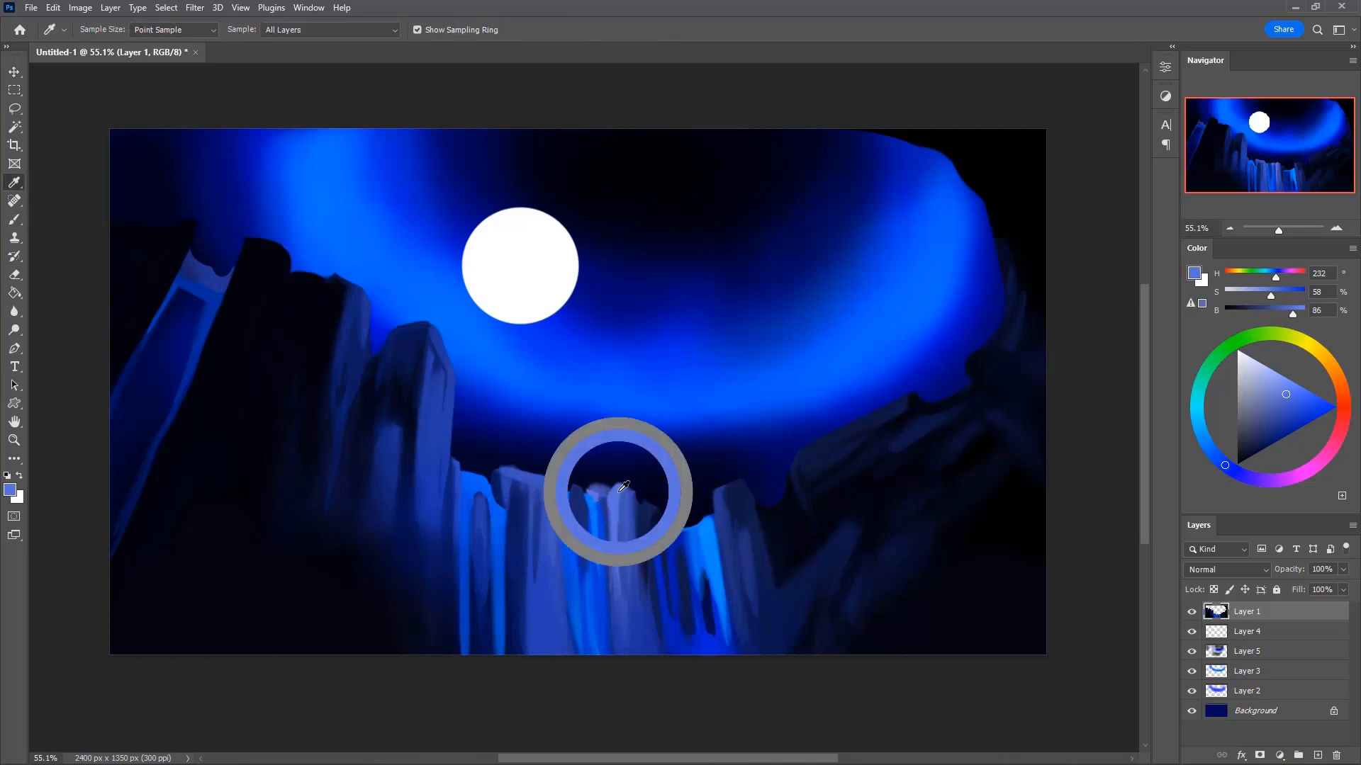
drag(593, 488, 614, 488)
alt+click(607, 496)
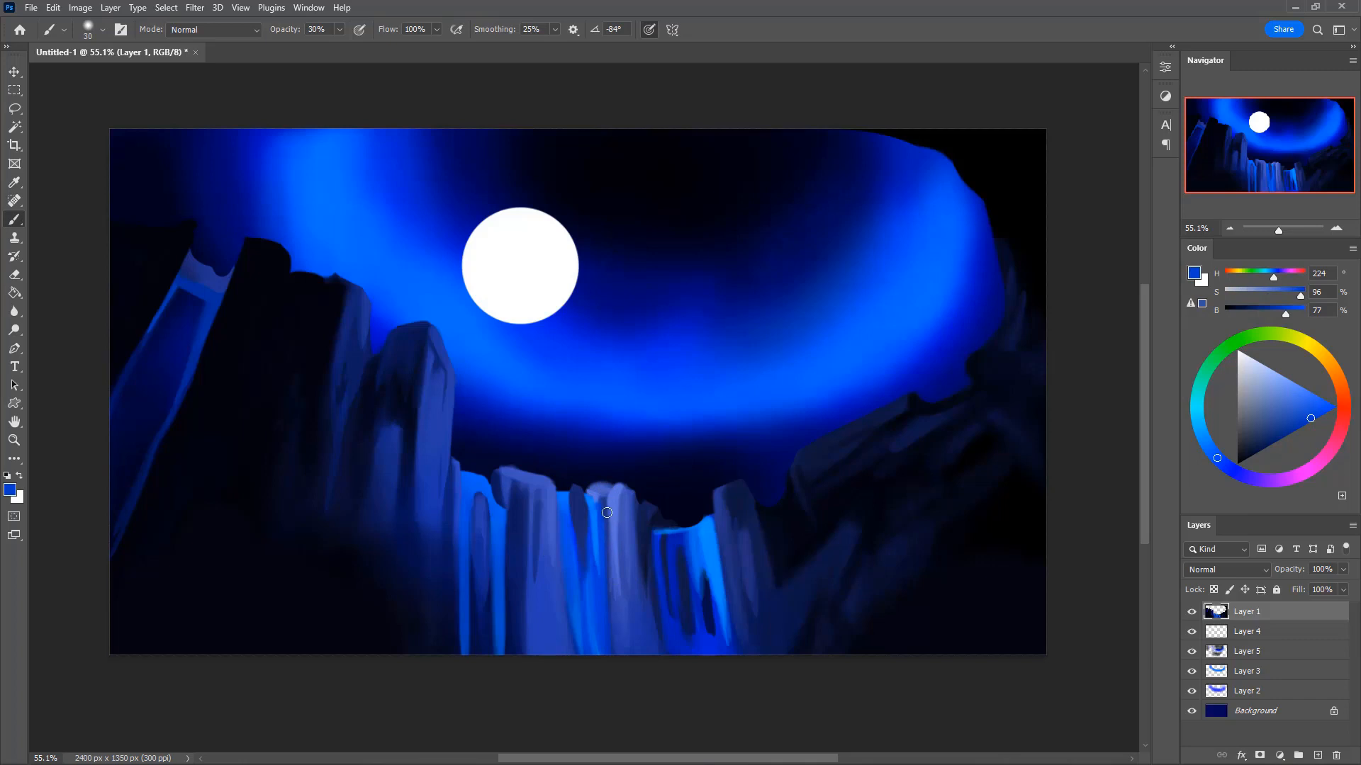
alt+click(602, 506)
alt+click(609, 528)
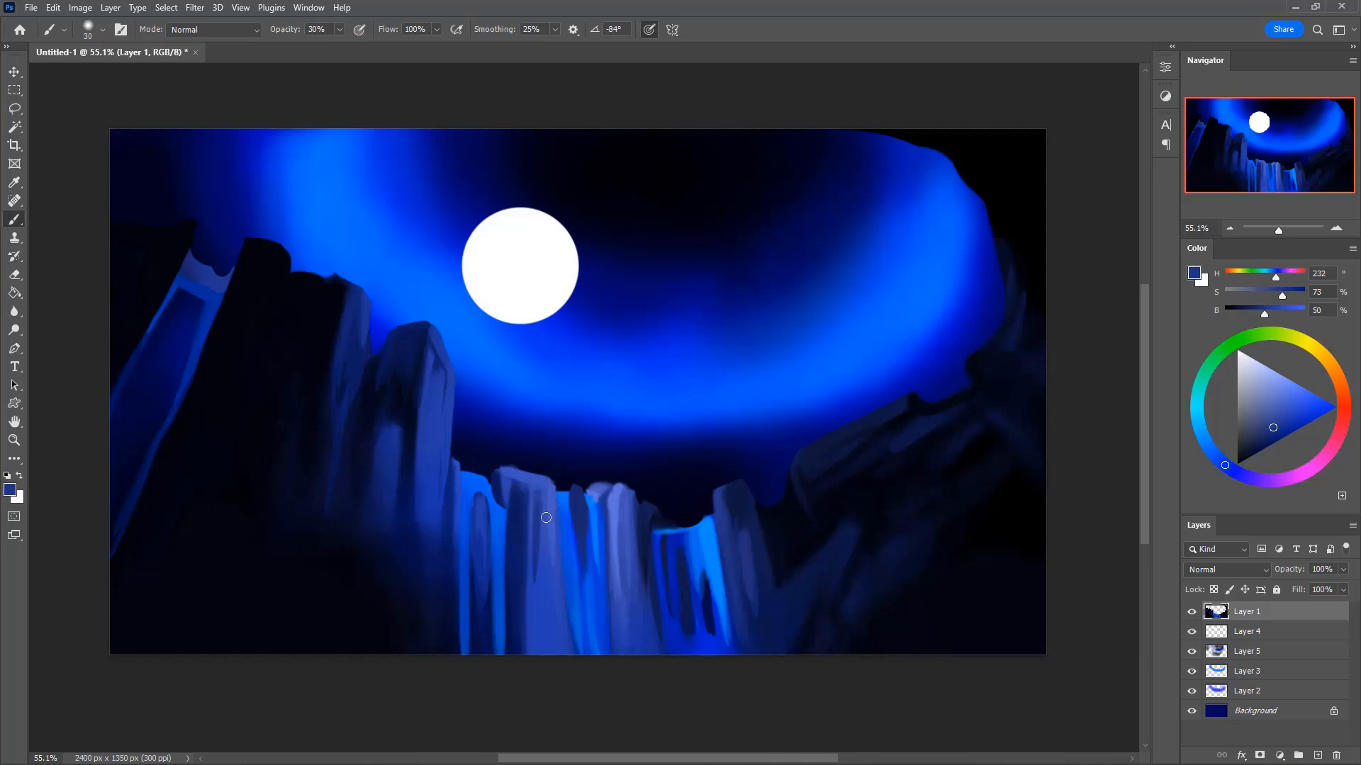
- Paint long vertical blue streaks down the wide pillar's middle and right edge with sampled blues, raising the opacity to 100%
drag(541, 490, 545, 613)
alt+click(540, 525)
key(bracketleft)
key(0)
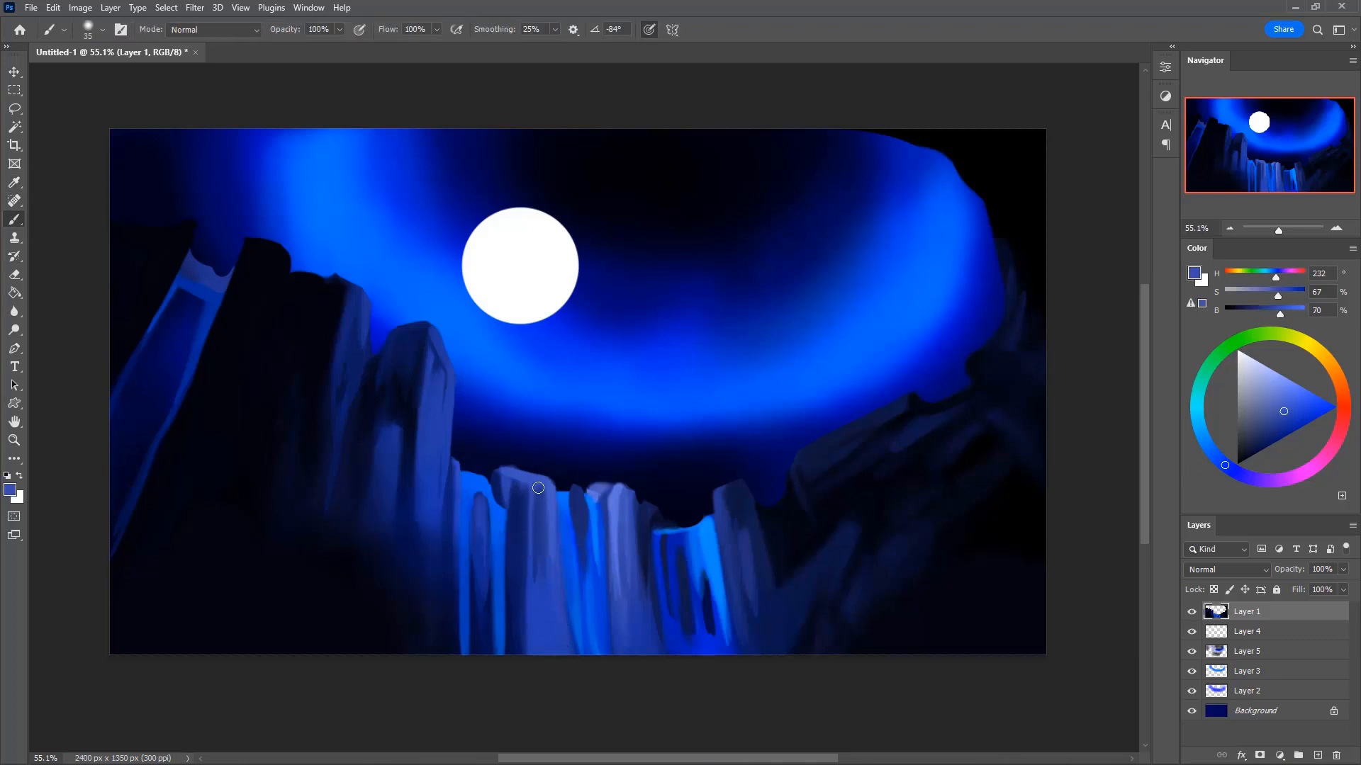
drag(536, 489, 536, 641)
alt+click(573, 547)
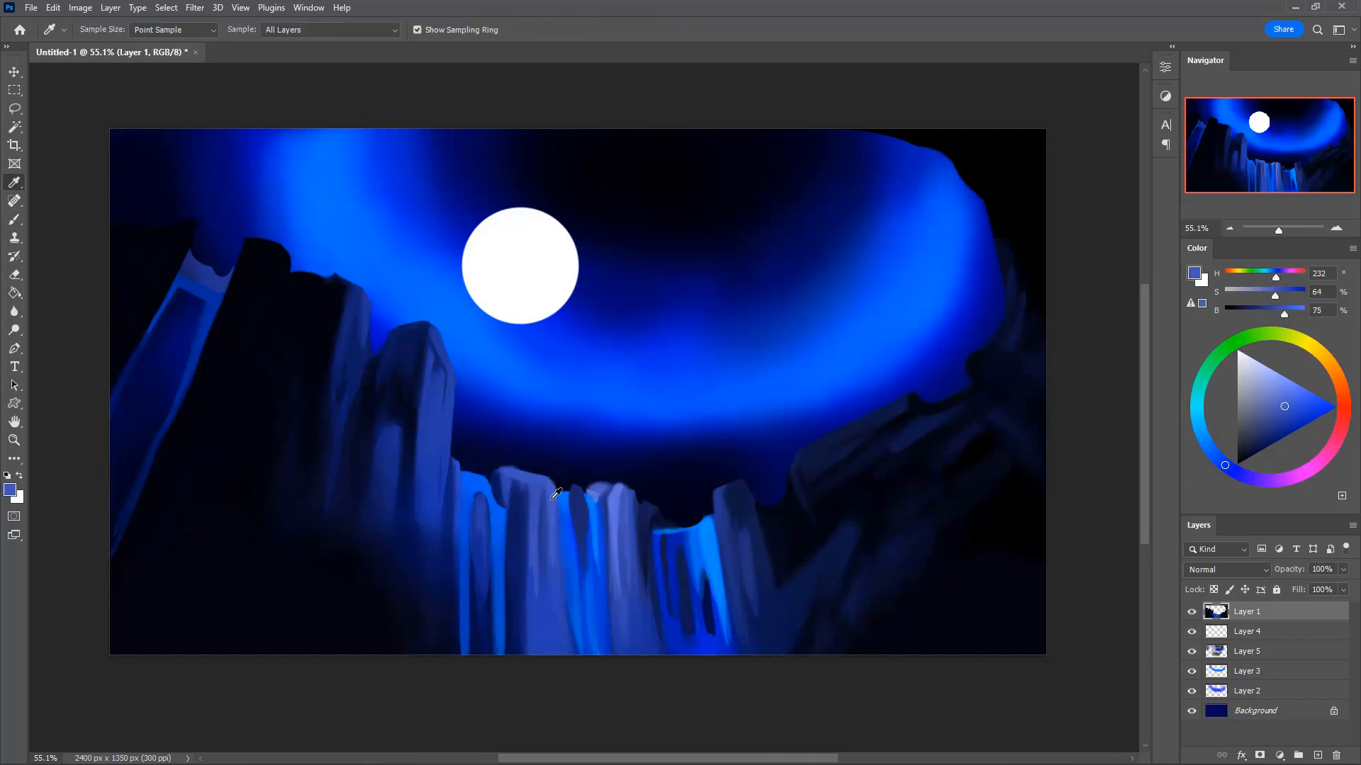
drag(553, 495, 566, 655)
key(3)
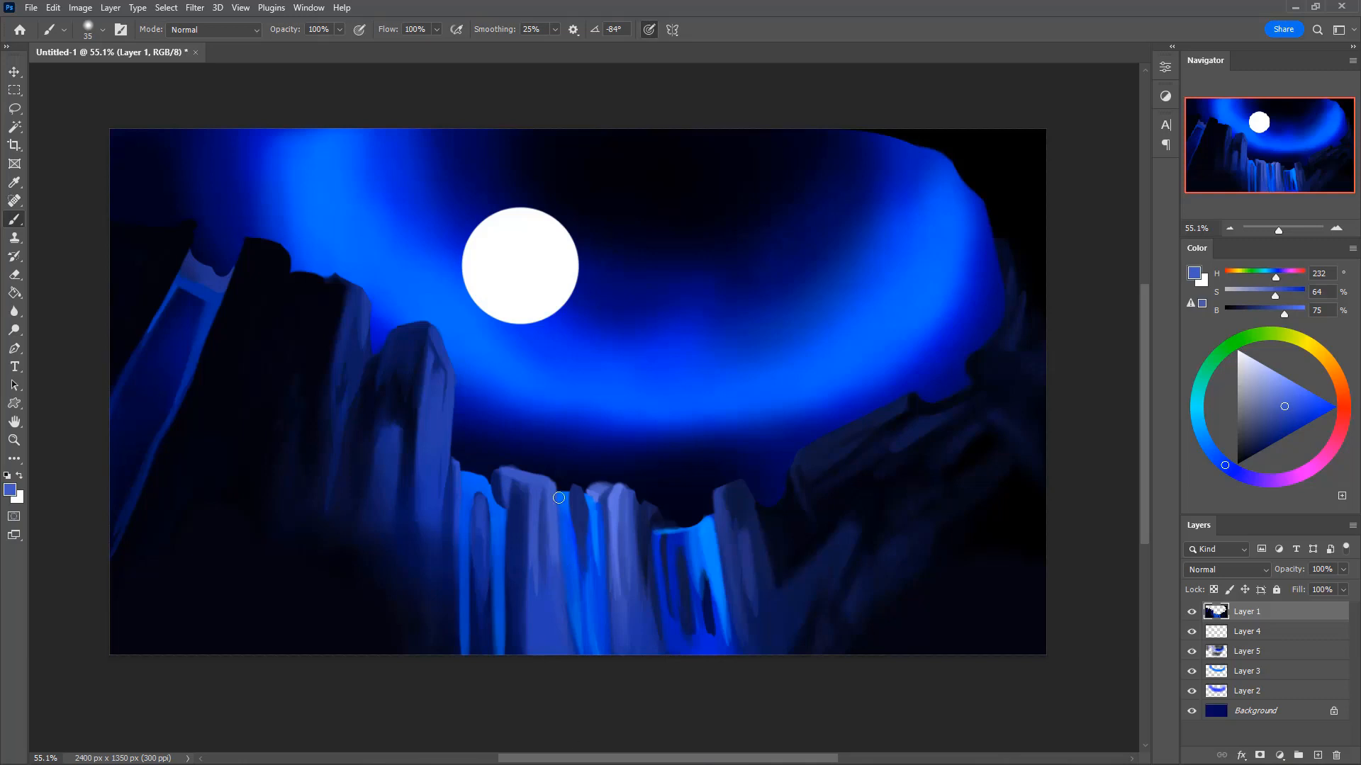
- Repaint the wide pillar's top with blue at 100% opacity and shade its upper left with dark blue (H 231, S 88, B 35) at 30%
key(0)
mouse_move(549, 489)
mouse_down()
mouse_move(544, 473)
mouse_move(504, 484)
mouse_up()
alt+click(517, 506)
key(bracketright)
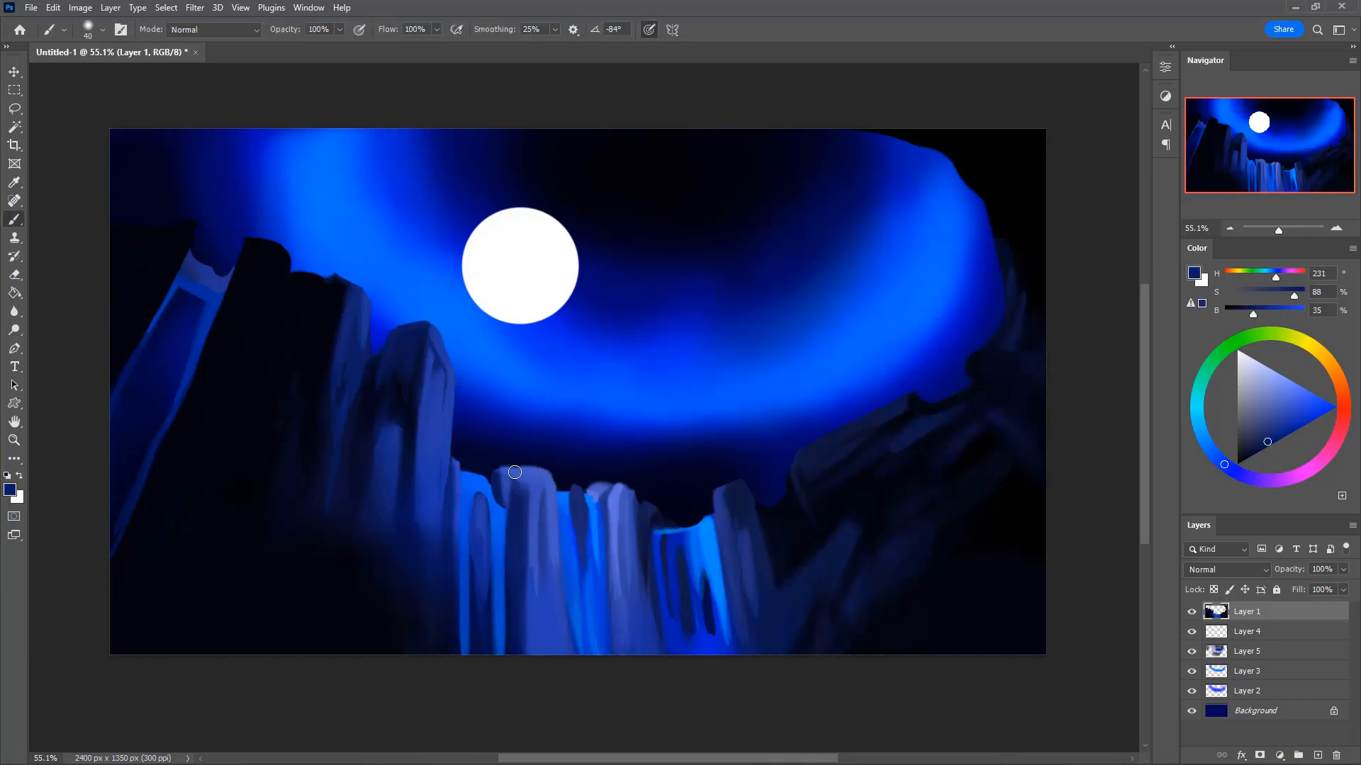
key(3)
drag(513, 474, 504, 483)
- Blend the lower middle waterfall with a sampled blue and highlight the wide pillar's center with blue (H 232, S 64, B 75) at 30% opacity
alt+click(596, 513)
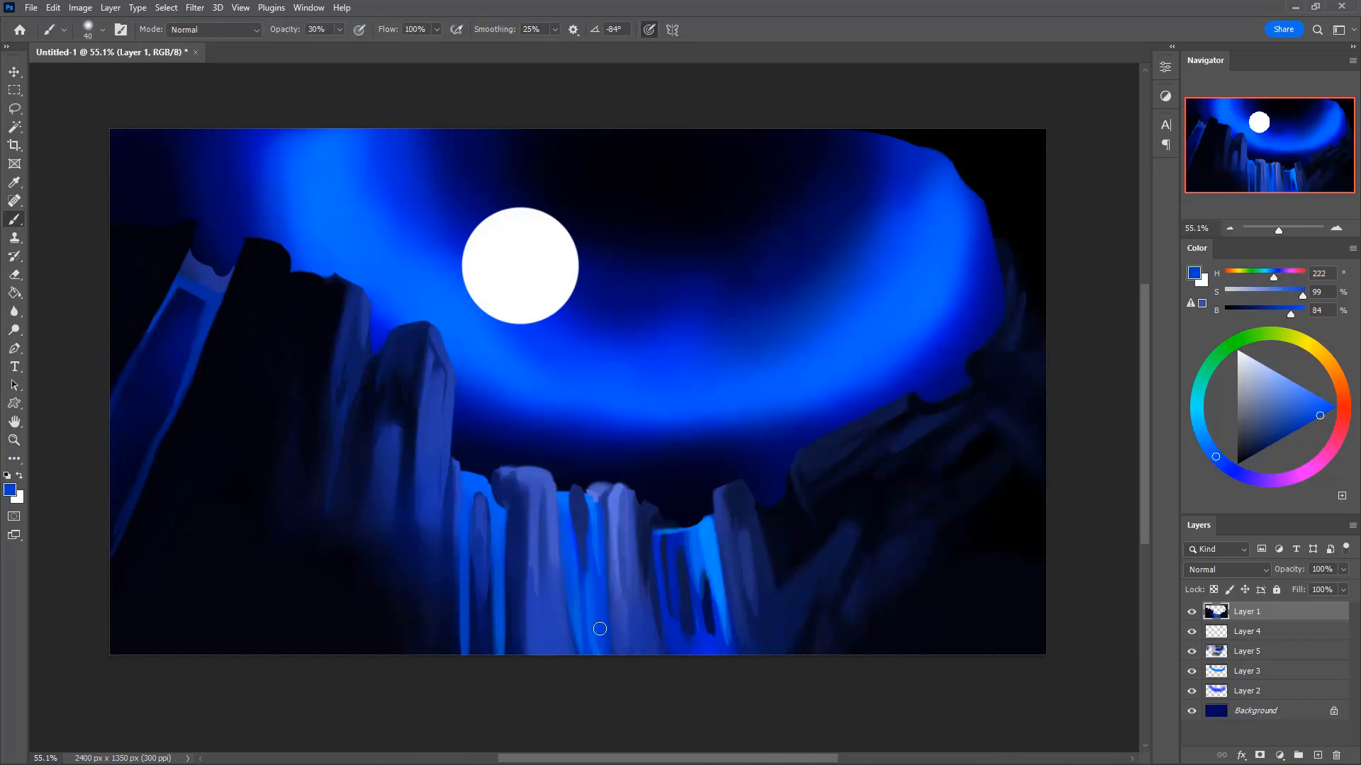
alt+click(524, 526)
key(bracketright)
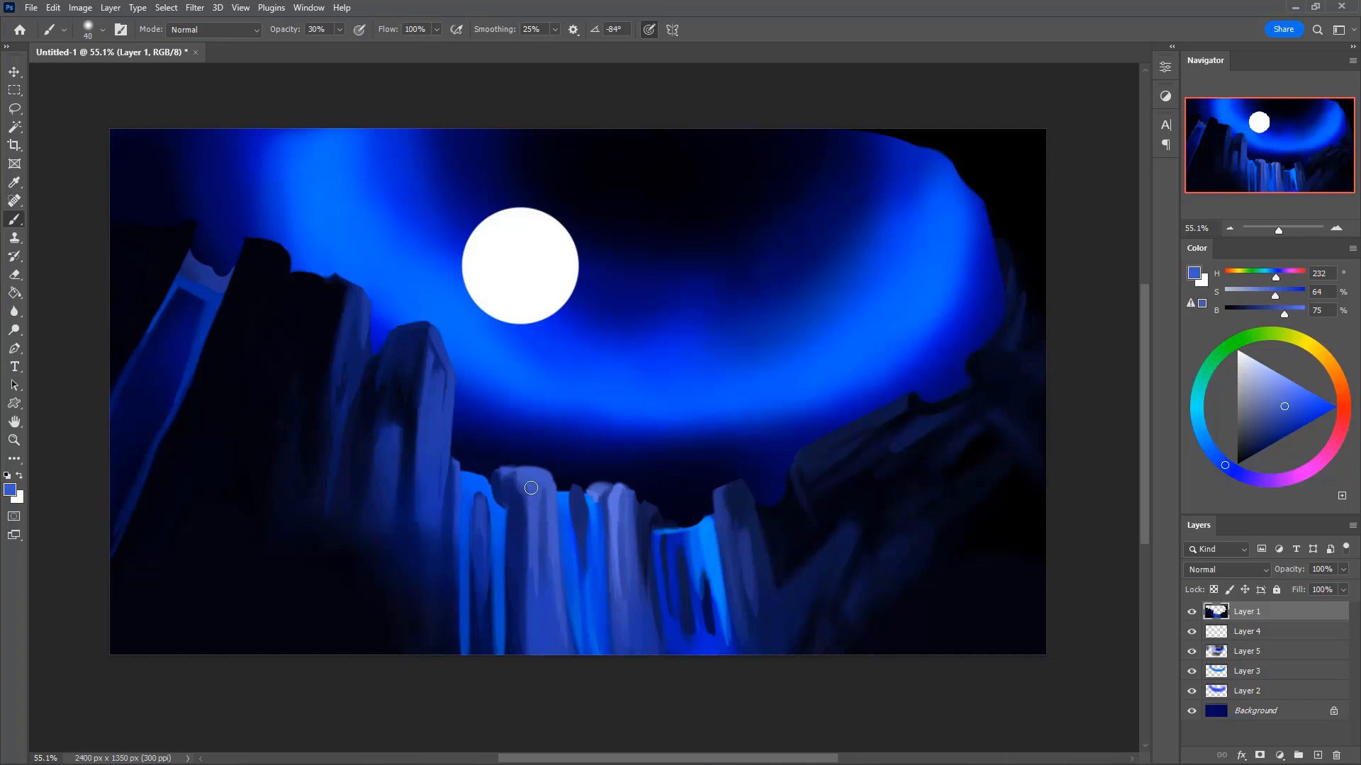
drag(530, 510, 524, 595)
- Refine the boundary between the wide pillar's dark left side and its lit face with blues sampled from the pillar
alt+click(506, 481)
key(0)
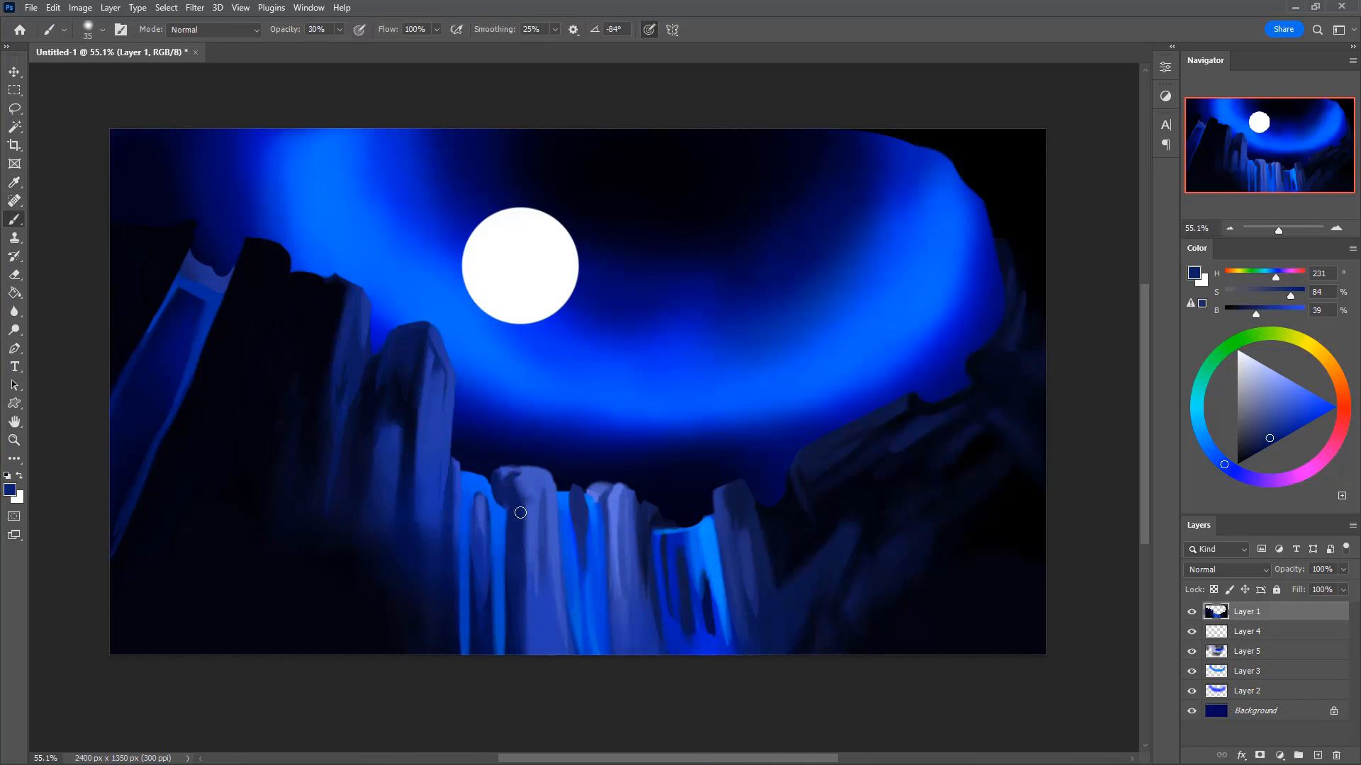
alt+click(518, 491)
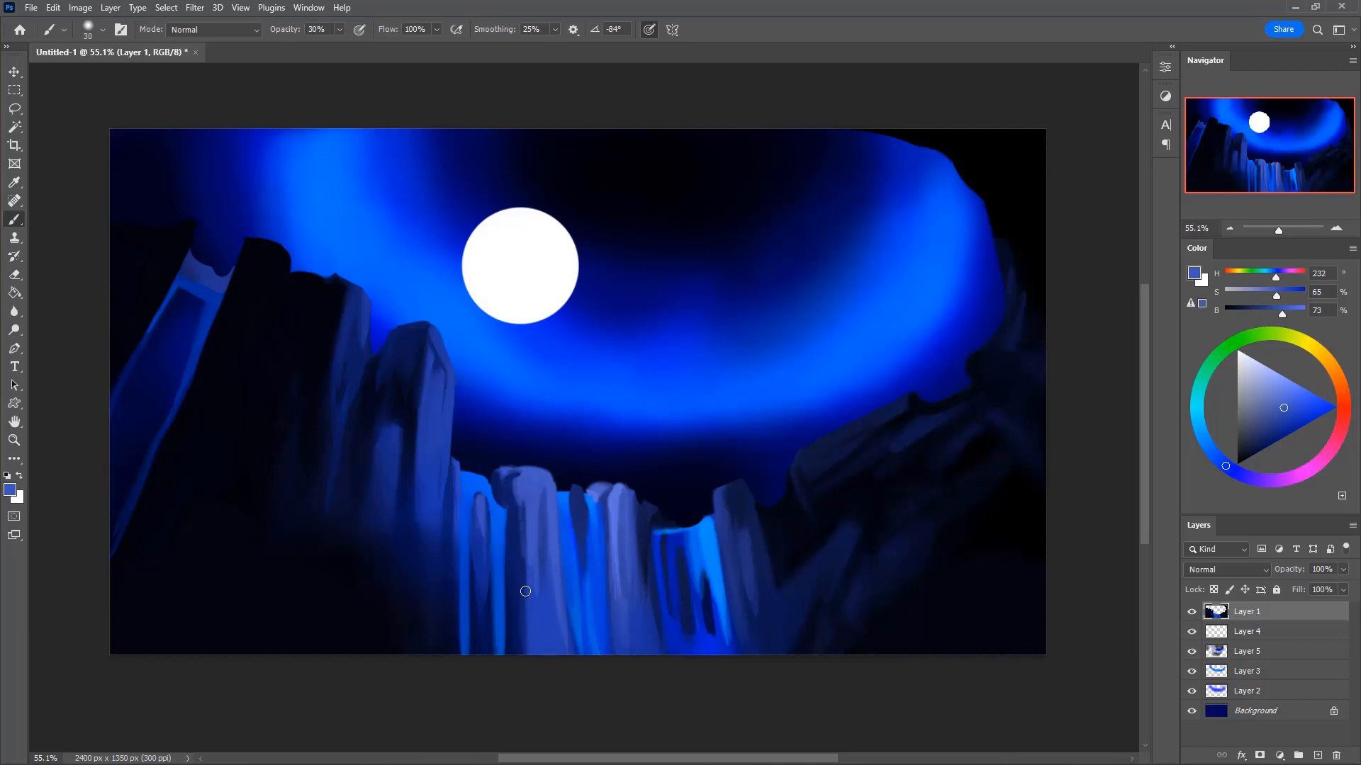
alt+click(516, 492)
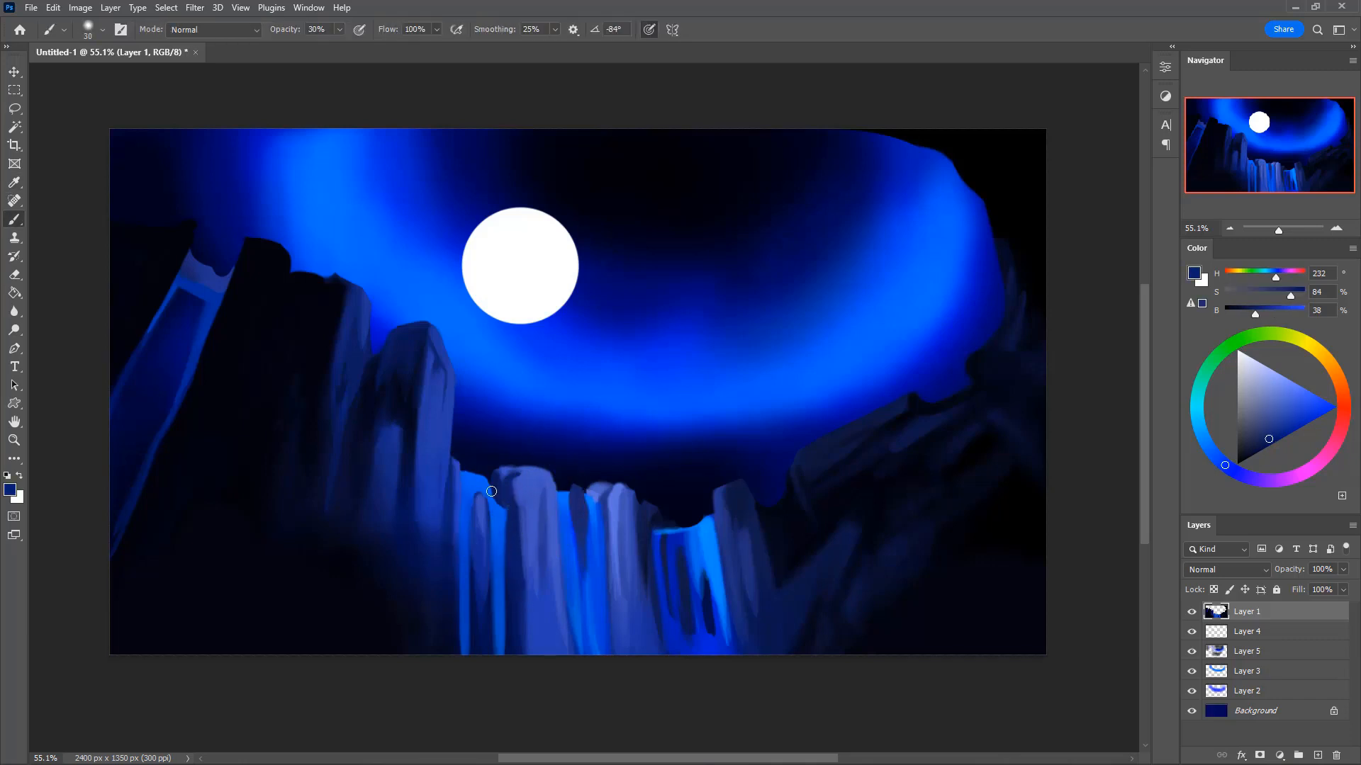
- Reshape the wide pillar's upper left edge and the adjoining waterfall curve with sampled blues at 100% opacity
alt+click(504, 494)
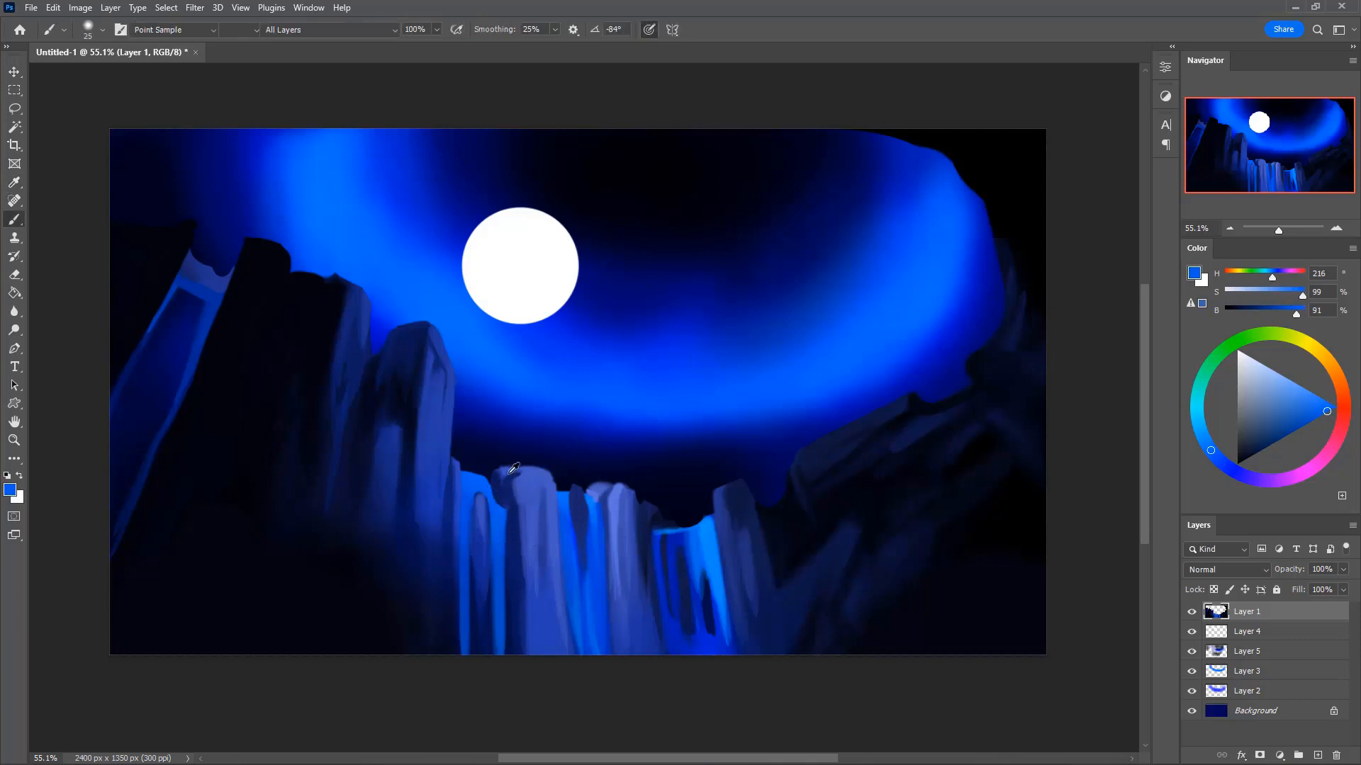
alt+click(498, 468)
drag(504, 472, 504, 507)
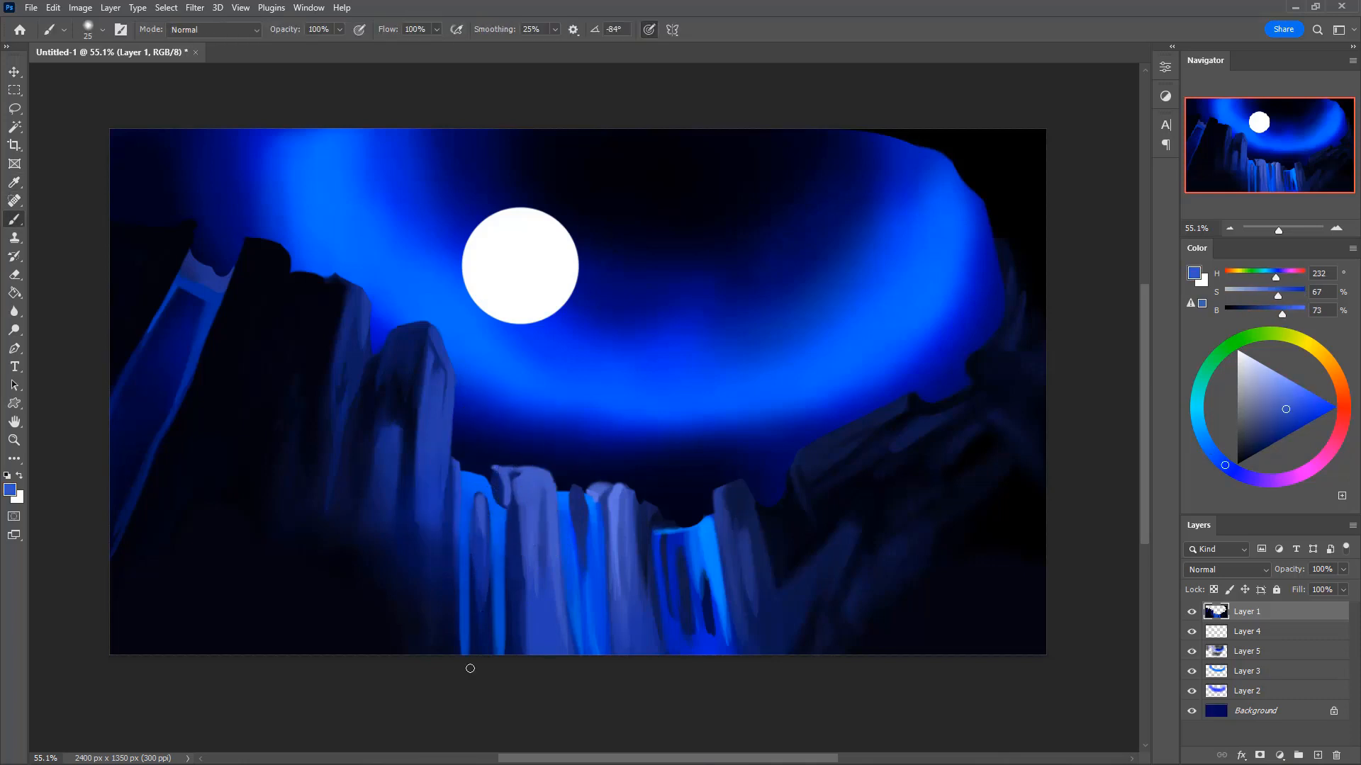
alt+click(502, 510)
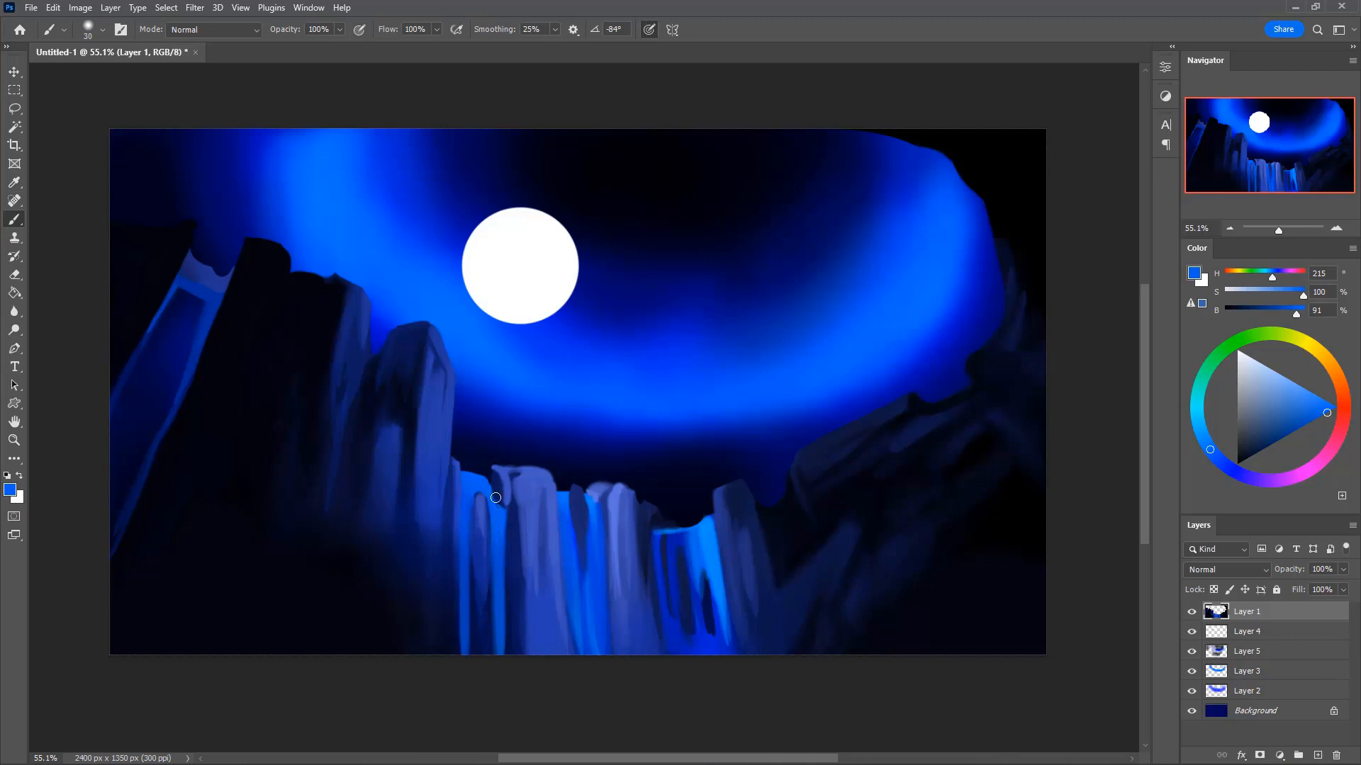
drag(489, 477, 494, 505)
- Brighten the left edge and streaks of the right waterfall with sampled blue (H 215, S 98, B 85) at 30% opacity
key(3)
alt+click(589, 504)
key(])
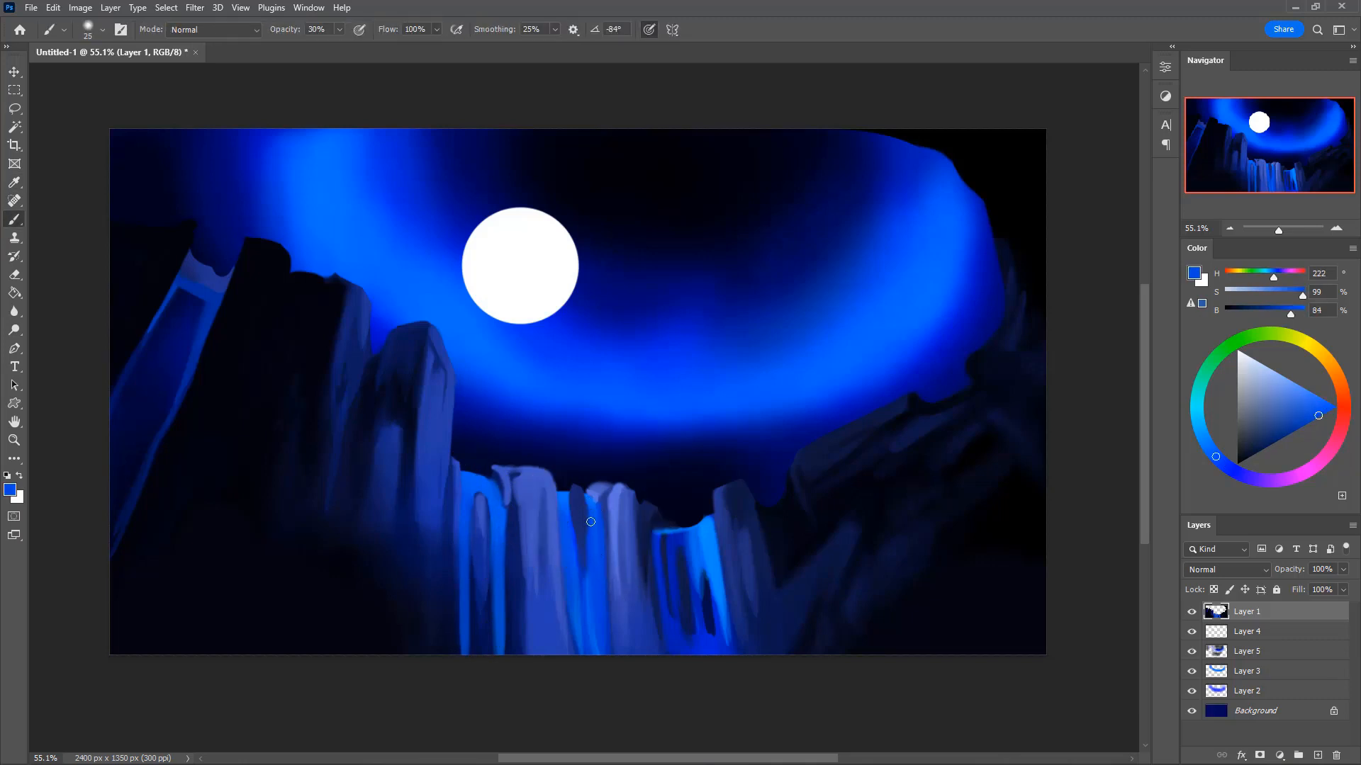
alt+click(709, 588)
key(])
key(])
mouse_move(655, 542)
mouse_down()
mouse_move(667, 646)
mouse_move(655, 556)
mouse_up()
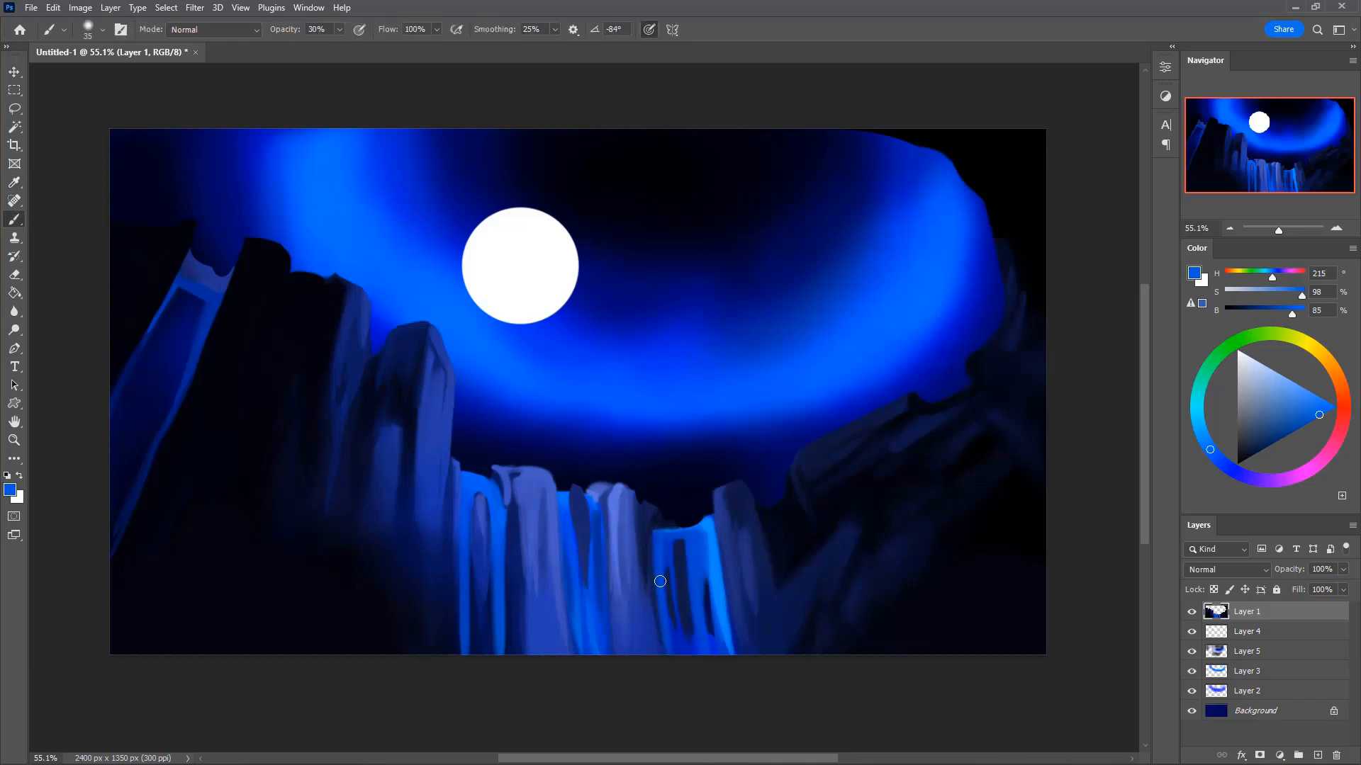
- Fill the rock strip just left of the right waterfall with sampled dark blue (H 233, S 73, B 50) at 30% opacity
key(i)
click(659, 535)
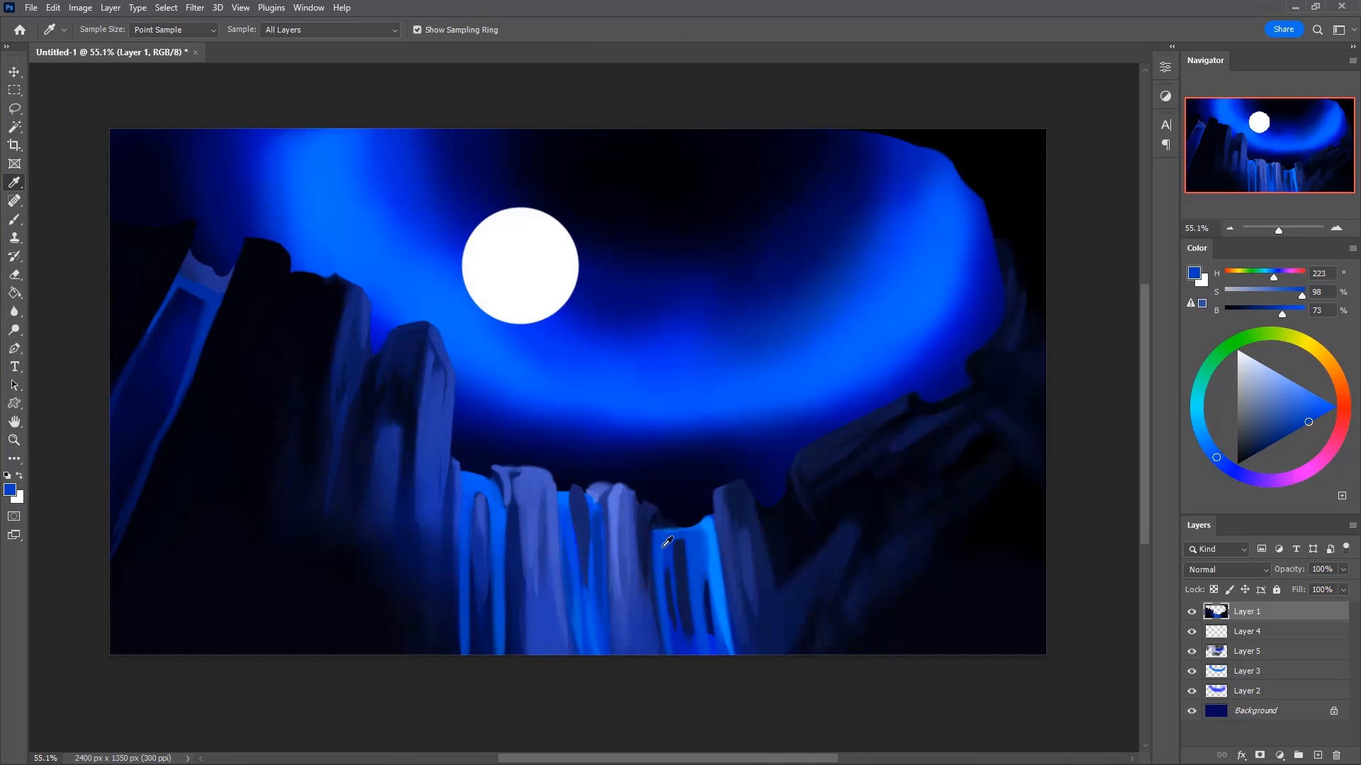
click(642, 579)
key(b)
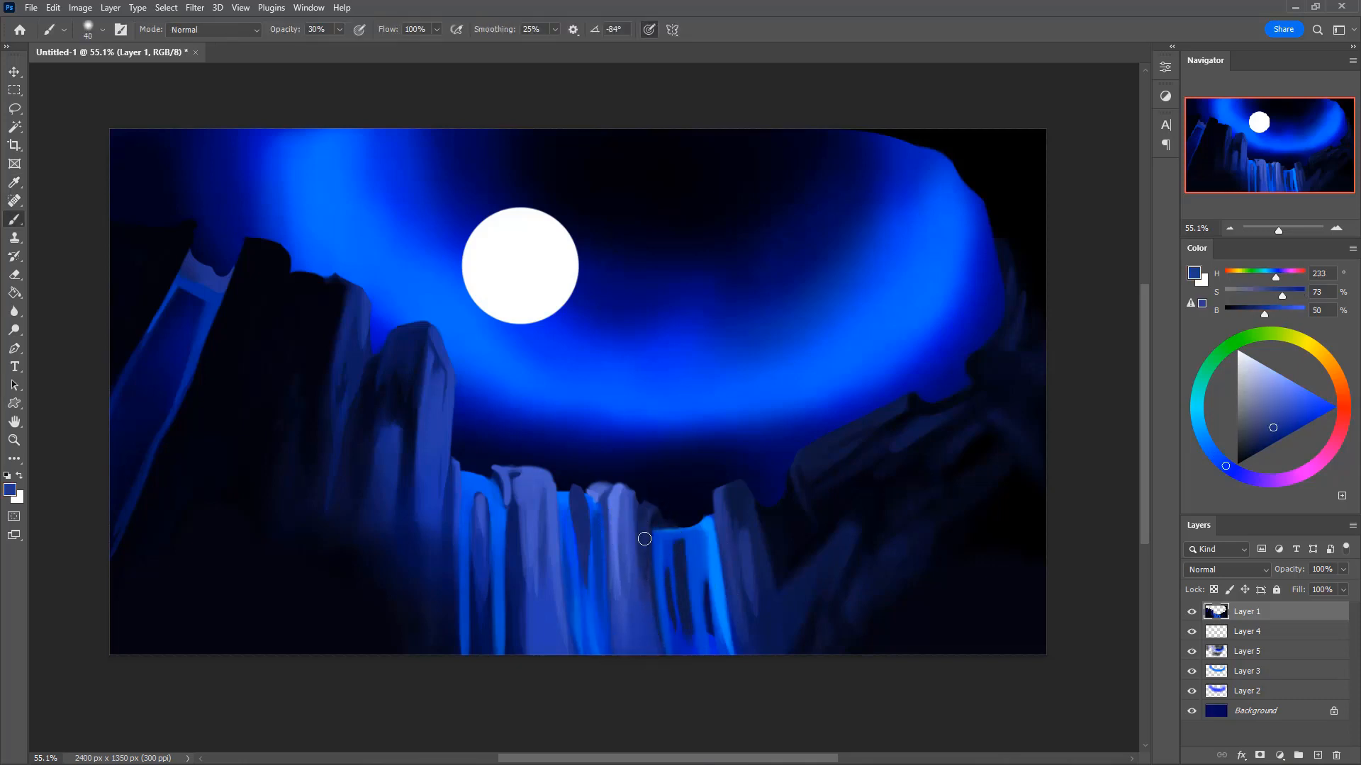
key(])
drag(647, 510, 653, 555)
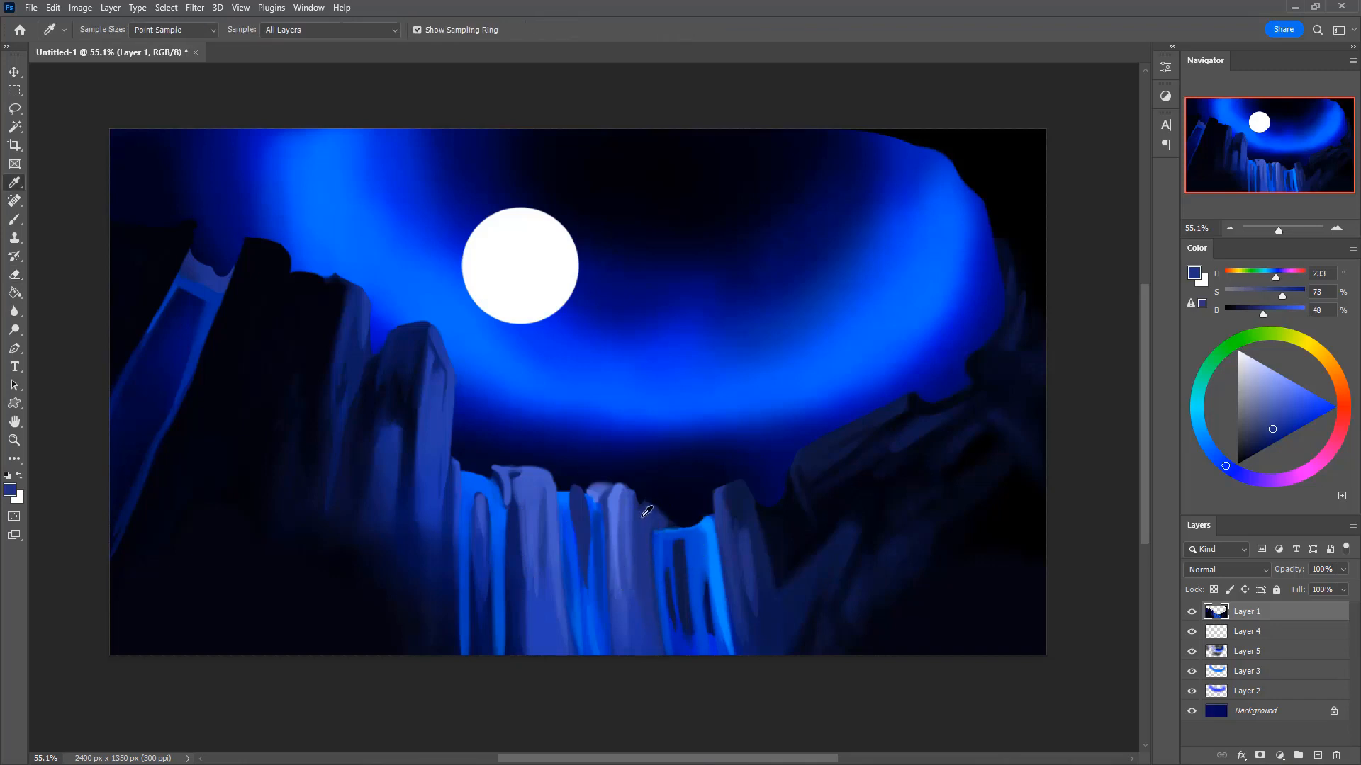
- Paint lighter blue vertical highlights on the slim pillar beside the right waterfall and on the narrow middle pillar at 30% opacity
alt+click(633, 491)
alt+click(642, 511)
key(bracketleft)
drag(644, 505, 639, 559)
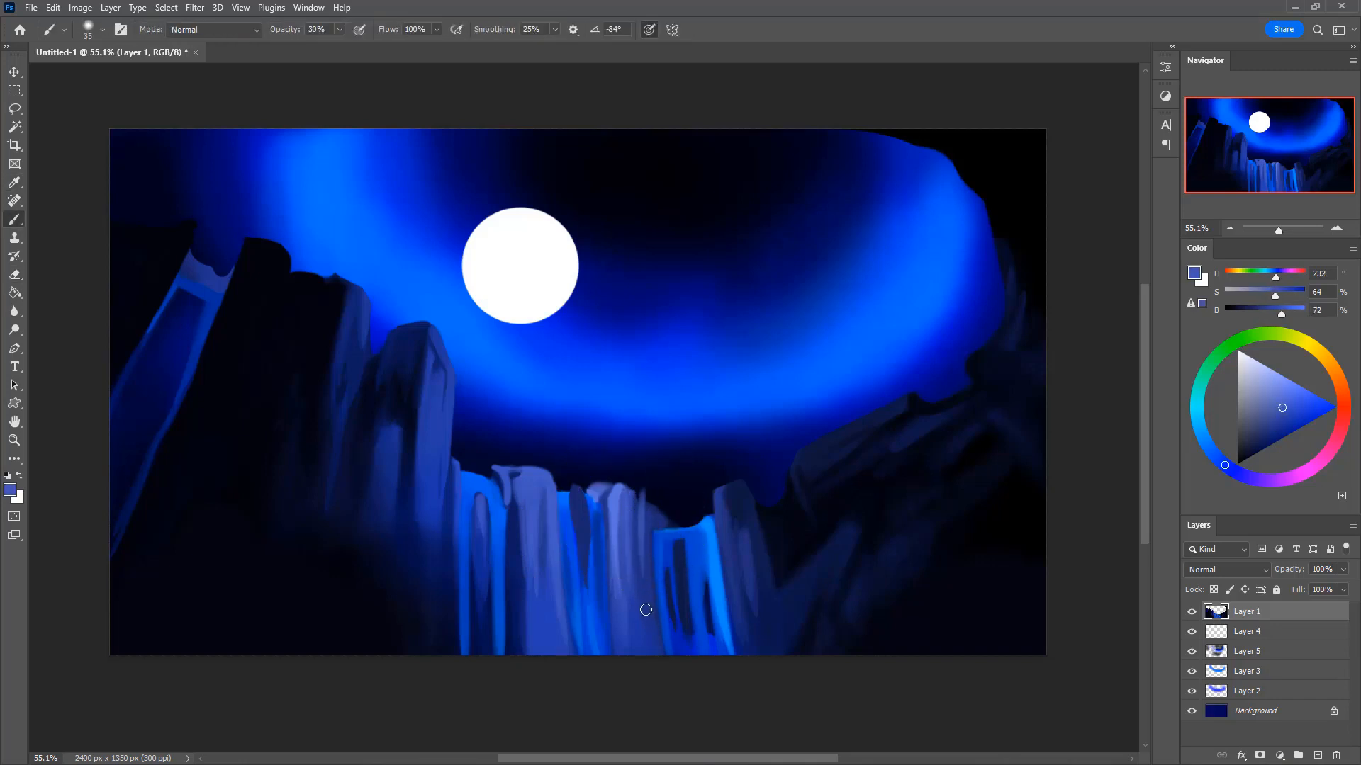
drag(645, 492, 646, 575)
drag(647, 498, 645, 564)
key(3)
drag(579, 485, 574, 560)
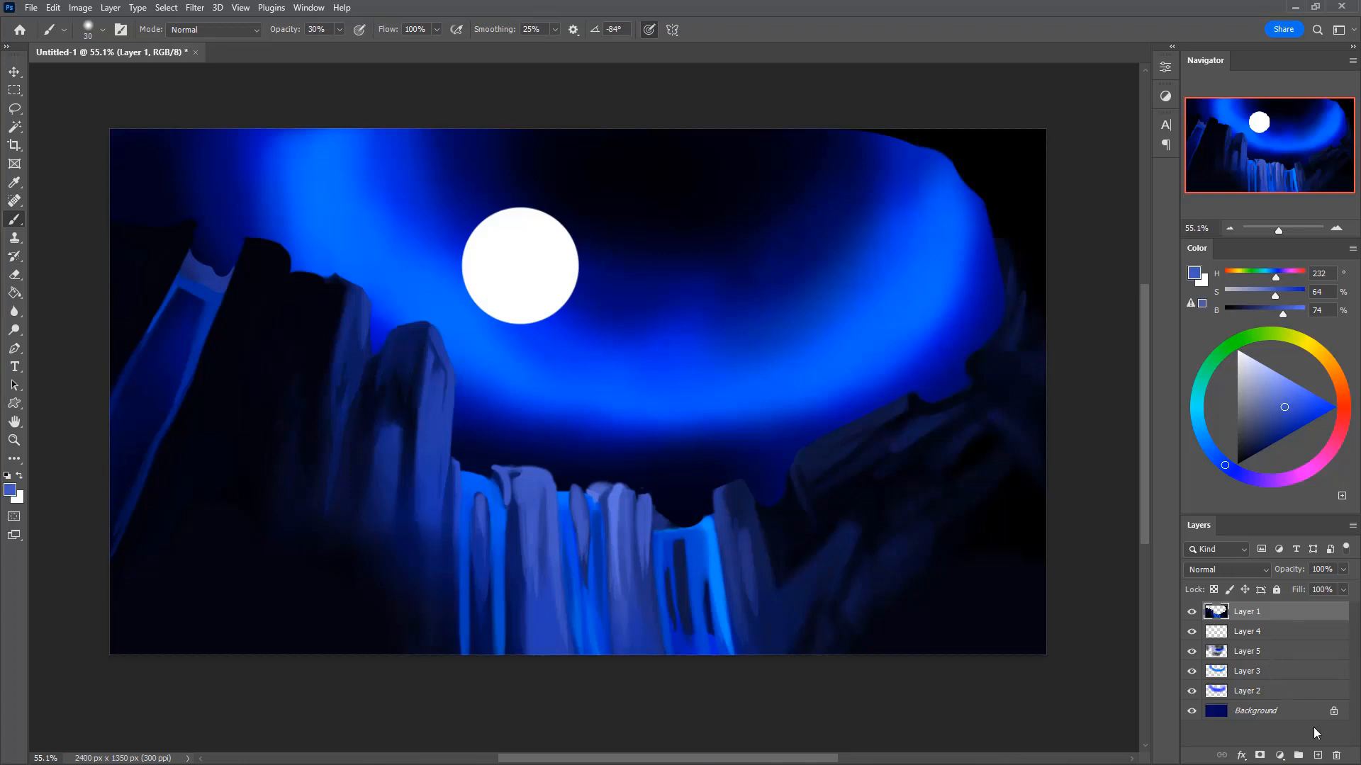
- Lock Layer 1's transparent pixels and set the brush to black at 700 px and 10% opacity
click(1214, 590)
click(1296, 418)
drag(1296, 418, 1268, 471)
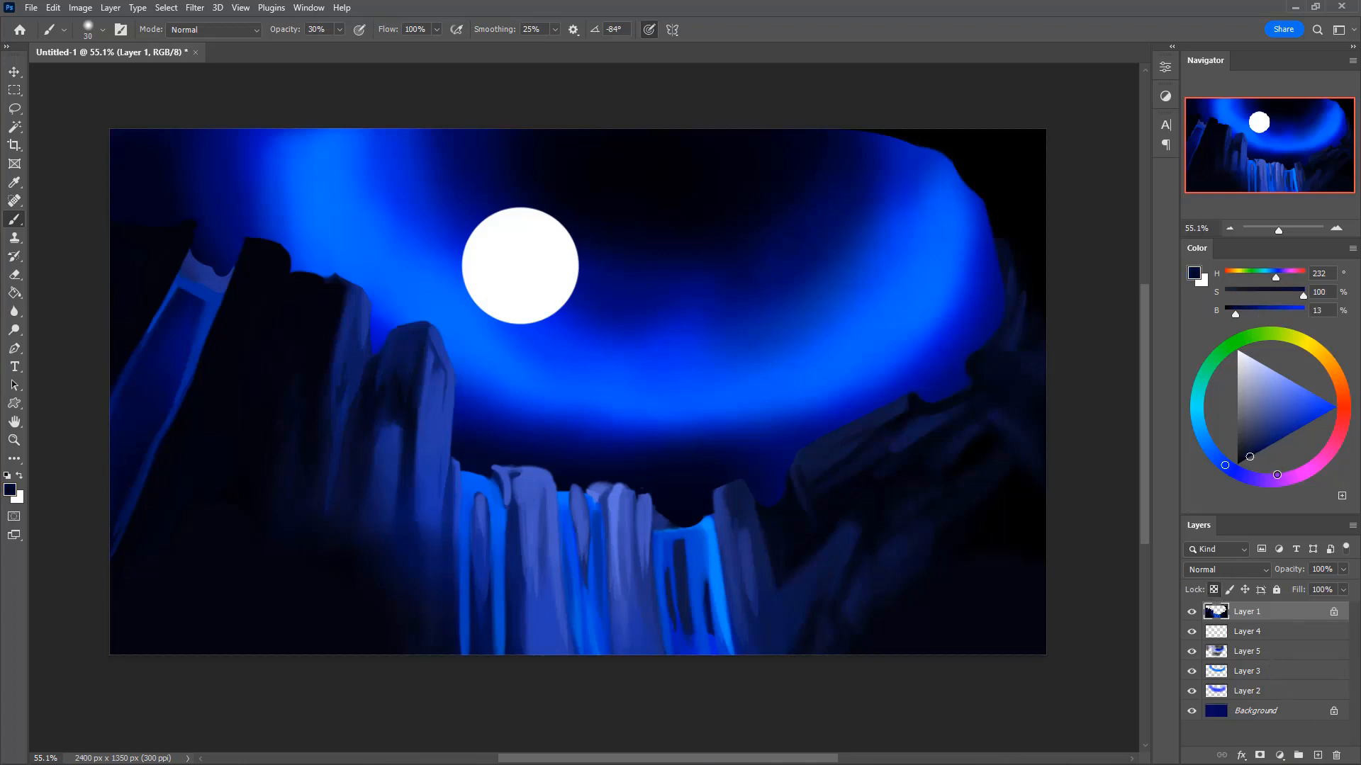
key(bracketright)
key(bracketright)
key(bracketright)
key(bracketright)
key(bracketright)
key(bracketright)
key(bracketright)
key(bracketright)
key(bracketright)
key(bracketright)
key(bracketright)
key(bracketright)
key(bracketright)
key(bracketright)
key(bracketright)
key(bracketright)
key(bracketright)
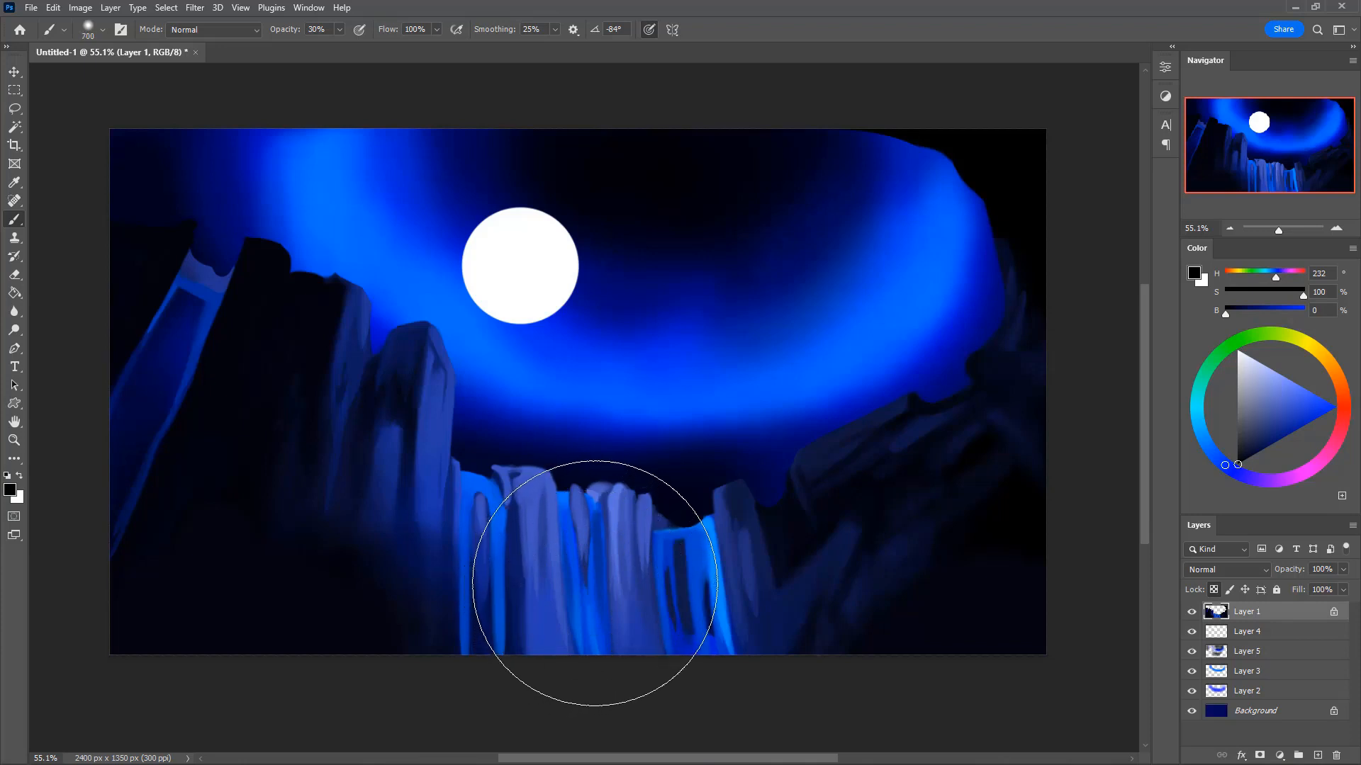
key(1)
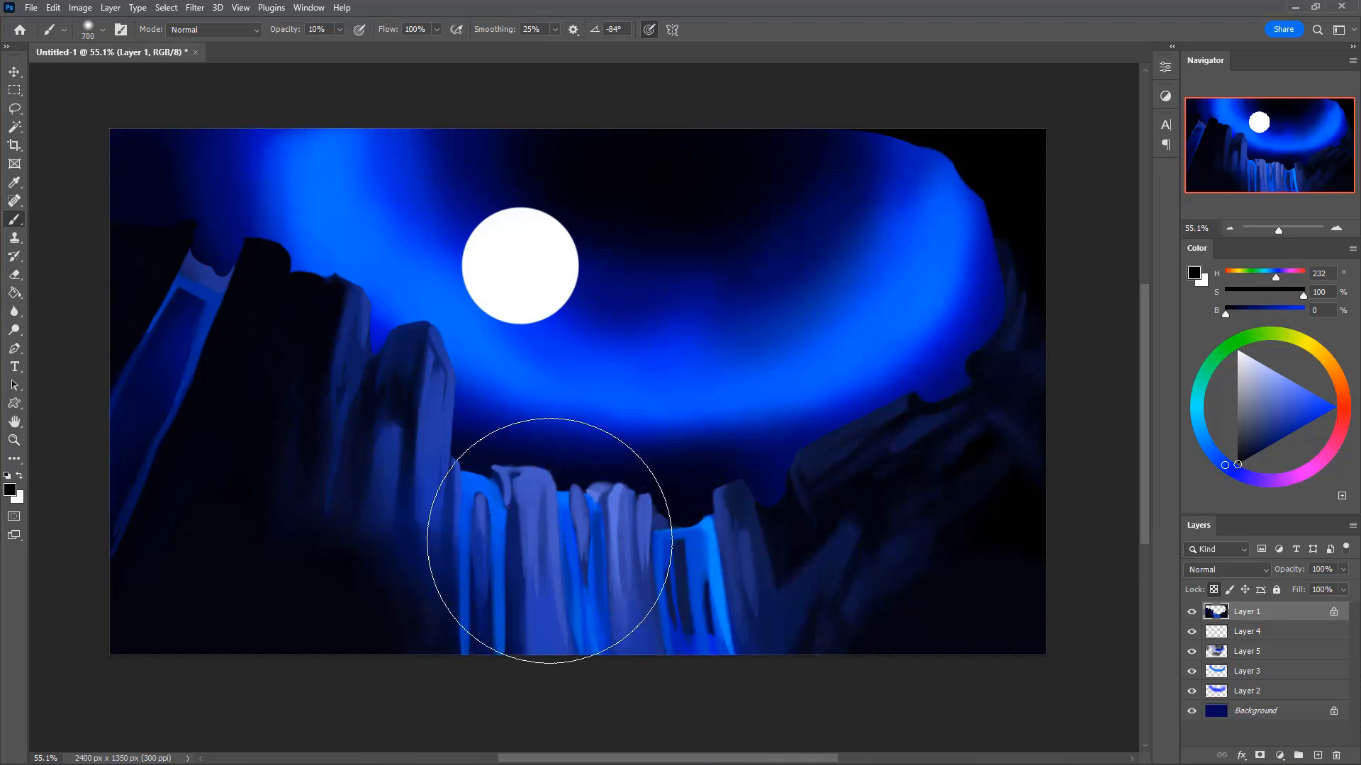
- Replace a trial darkening on Layer 1 with soft black shading over the lower pillars and waterfalls on a new layer clipped to it
mouse_move(571, 513)
mouse_down()
mouse_move(598, 614)
mouse_move(556, 505)
mouse_move(526, 617)
mouse_move(593, 643)
mouse_move(673, 564)
mouse_move(561, 527)
mouse_move(525, 495)
mouse_move(606, 518)
mouse_up()
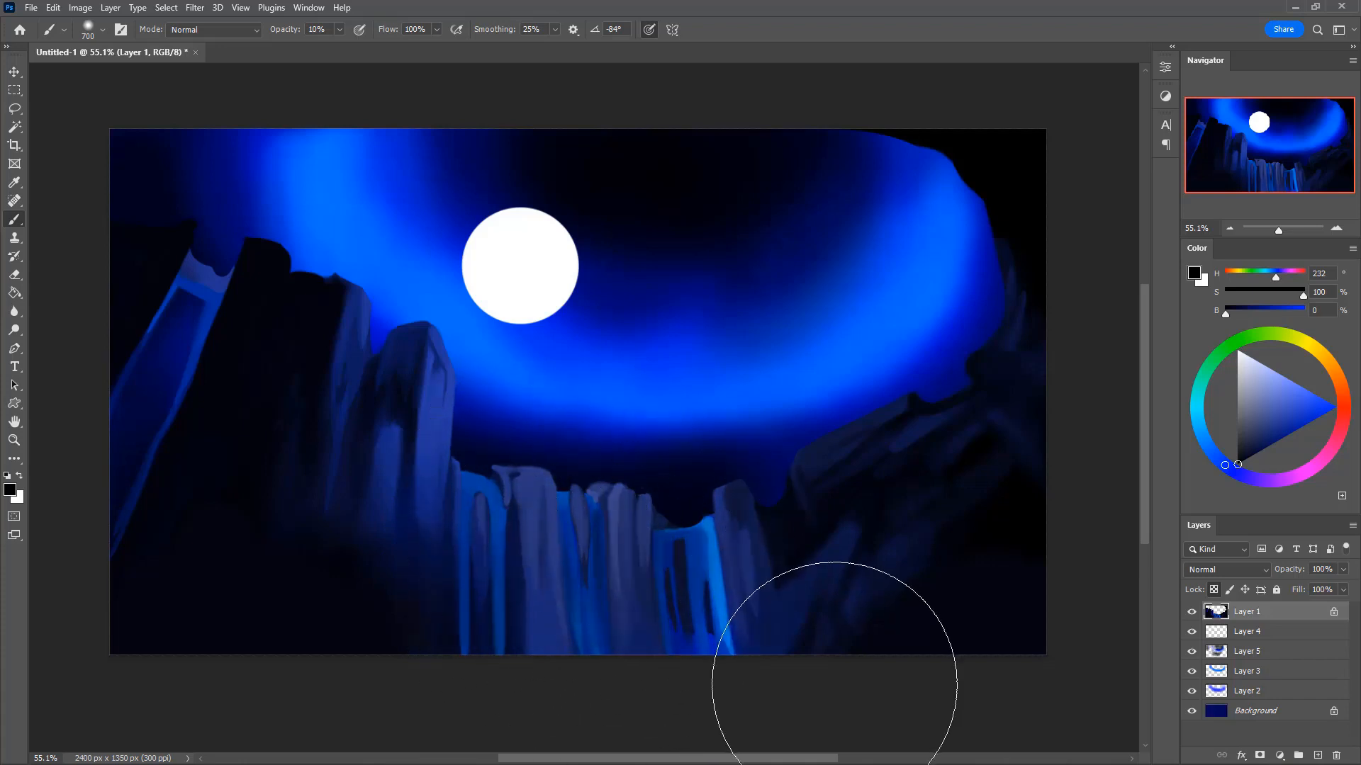
key(ctrl+z)
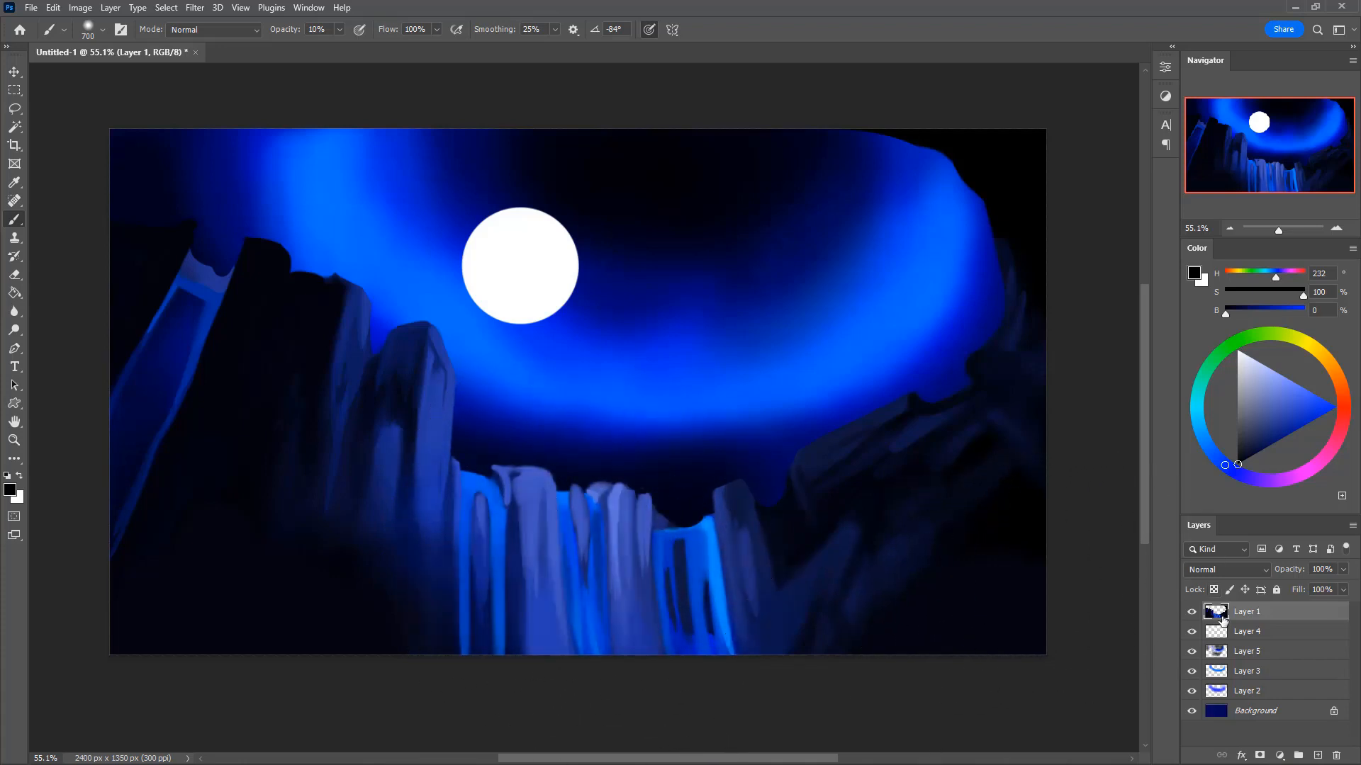
click(1316, 755)
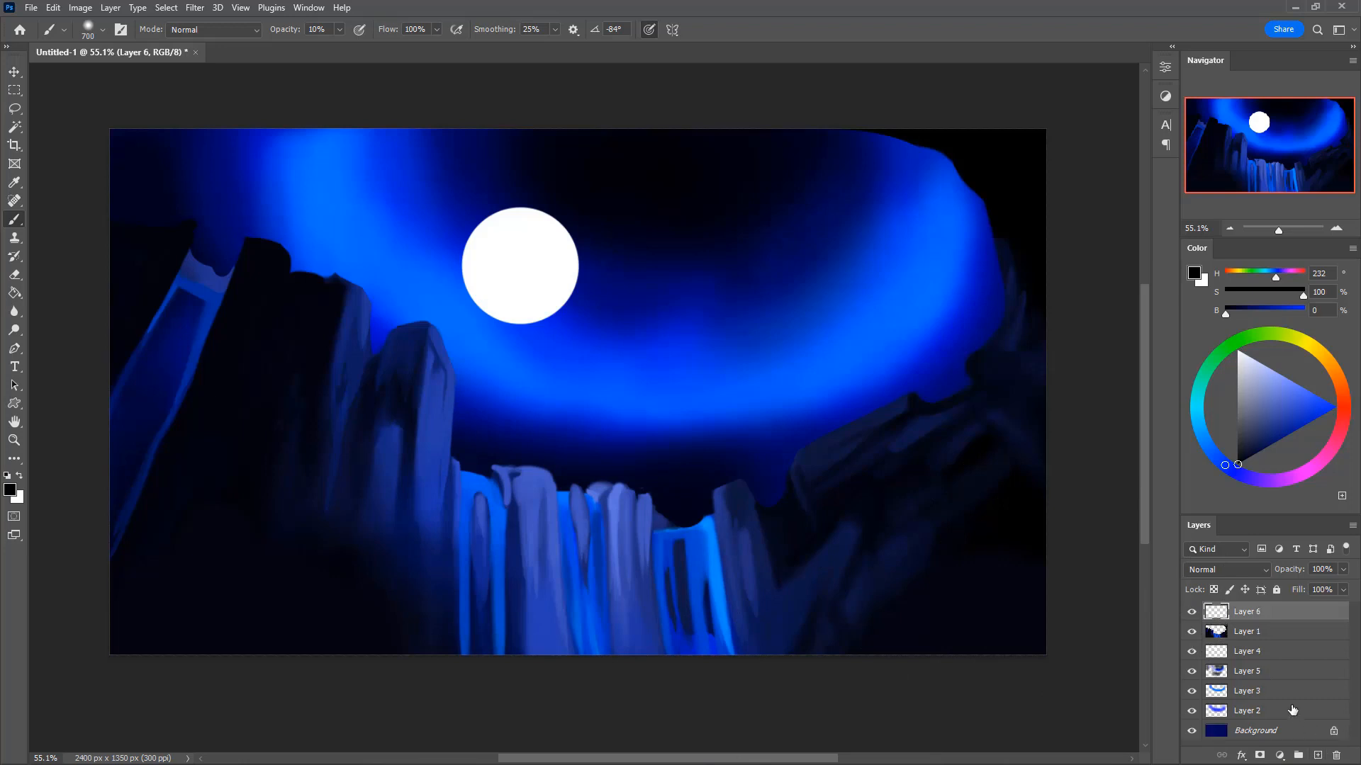
alt+click(1259, 622)
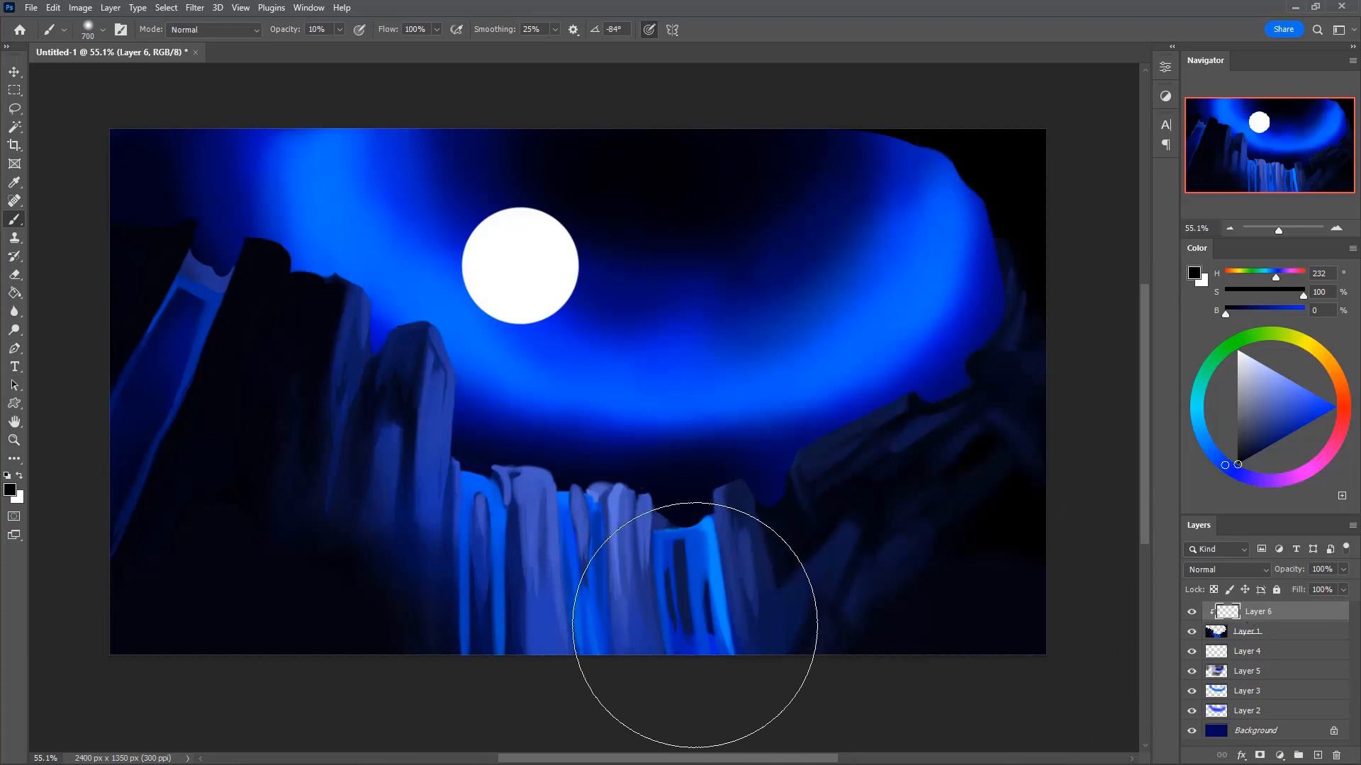
mouse_move(603, 647)
mouse_down()
mouse_move(610, 577)
mouse_move(563, 497)
mouse_move(572, 618)
mouse_move(619, 526)
mouse_move(616, 650)
mouse_move(648, 607)
mouse_move(709, 594)
mouse_move(746, 638)
mouse_move(776, 609)
mouse_move(543, 604)
mouse_move(491, 492)
mouse_move(819, 606)
mouse_move(608, 528)
mouse_up()
- Erase the black shading from the middle waterfall's streams with a 40 px eraser at 30% opacity
key(e)
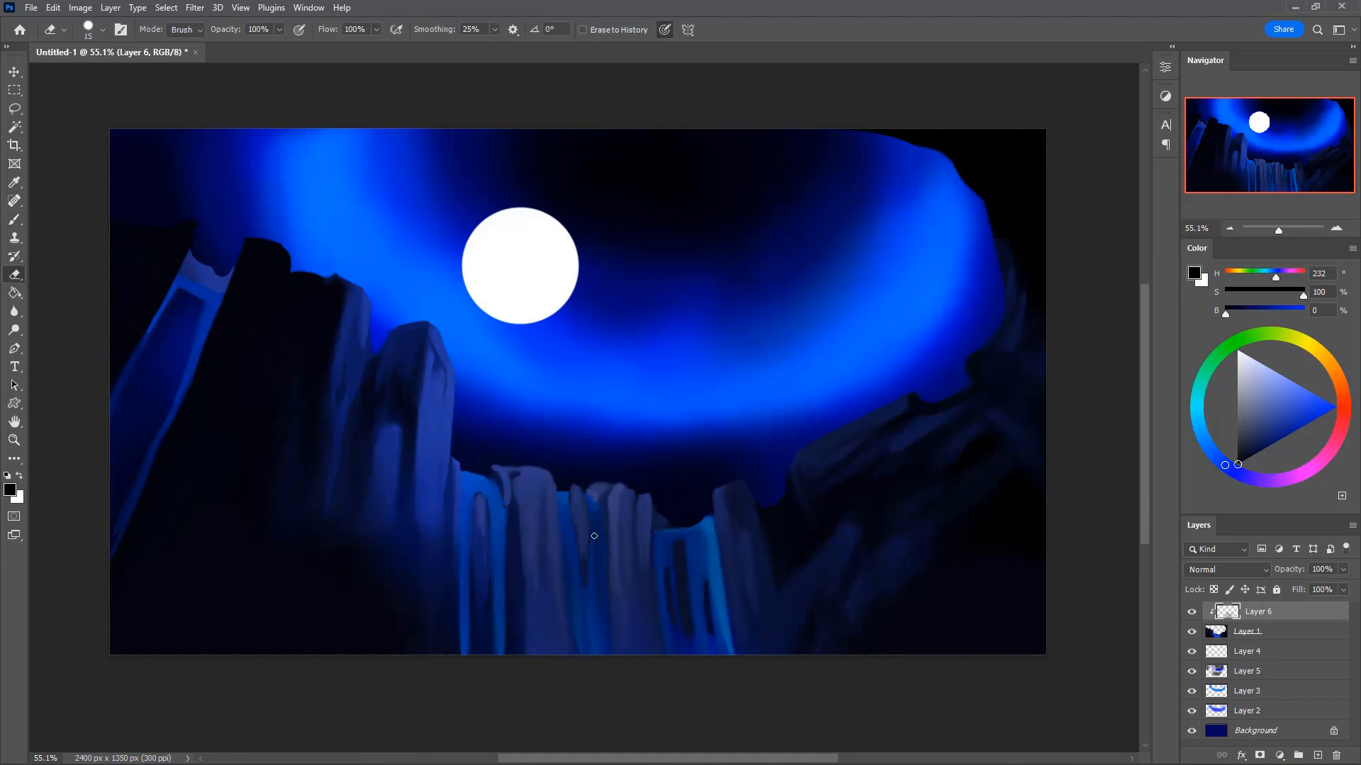
key(bracketright)
key(3)
key(bracketright)
drag(565, 495, 589, 703)
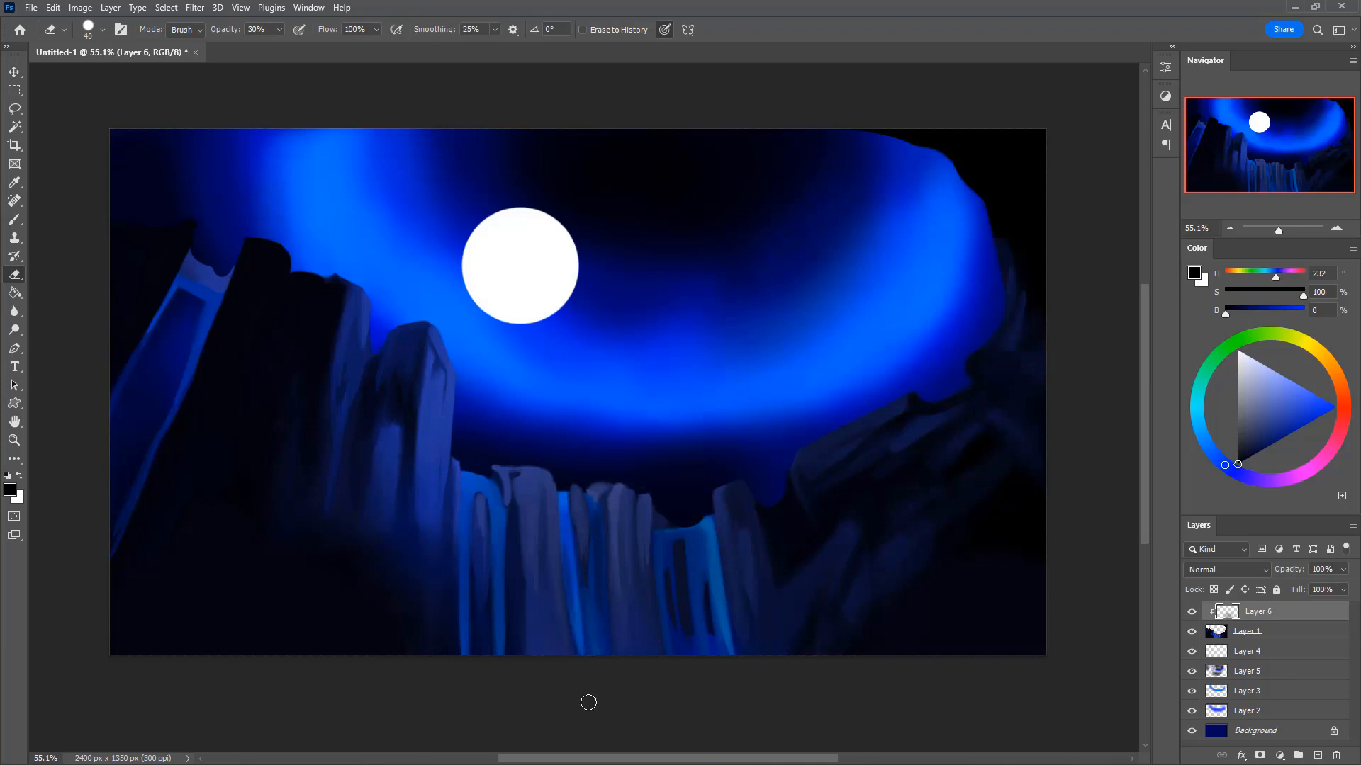
mouse_move(588, 499)
mouse_down()
mouse_move(600, 652)
mouse_move(598, 538)
mouse_move(599, 608)
mouse_up()
drag(597, 560, 600, 693)
drag(565, 495, 581, 691)
drag(599, 562, 600, 638)
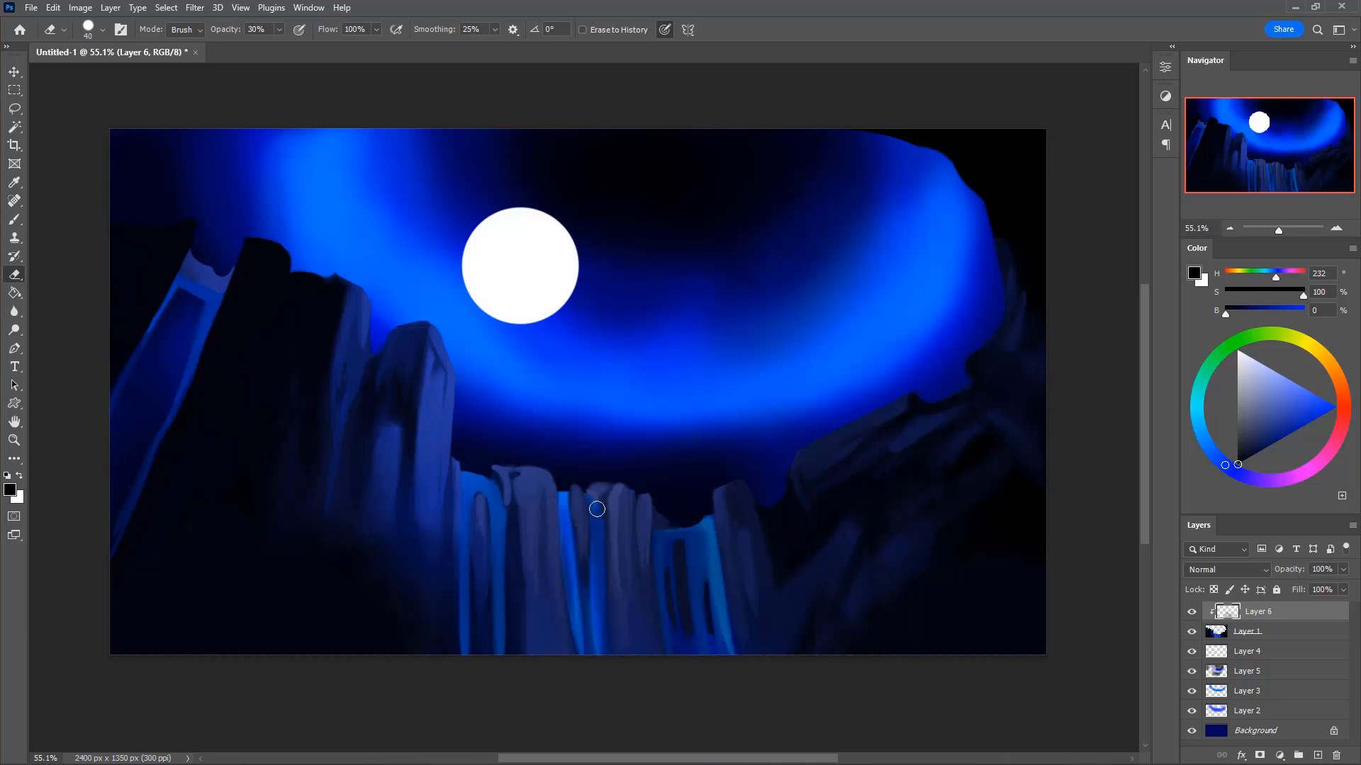
drag(598, 509, 596, 683)
- Erase the shading from the left waterfall's streams and top curve, and lighten the middle waterfall's upper part
drag(491, 489, 498, 657)
drag(466, 500, 471, 642)
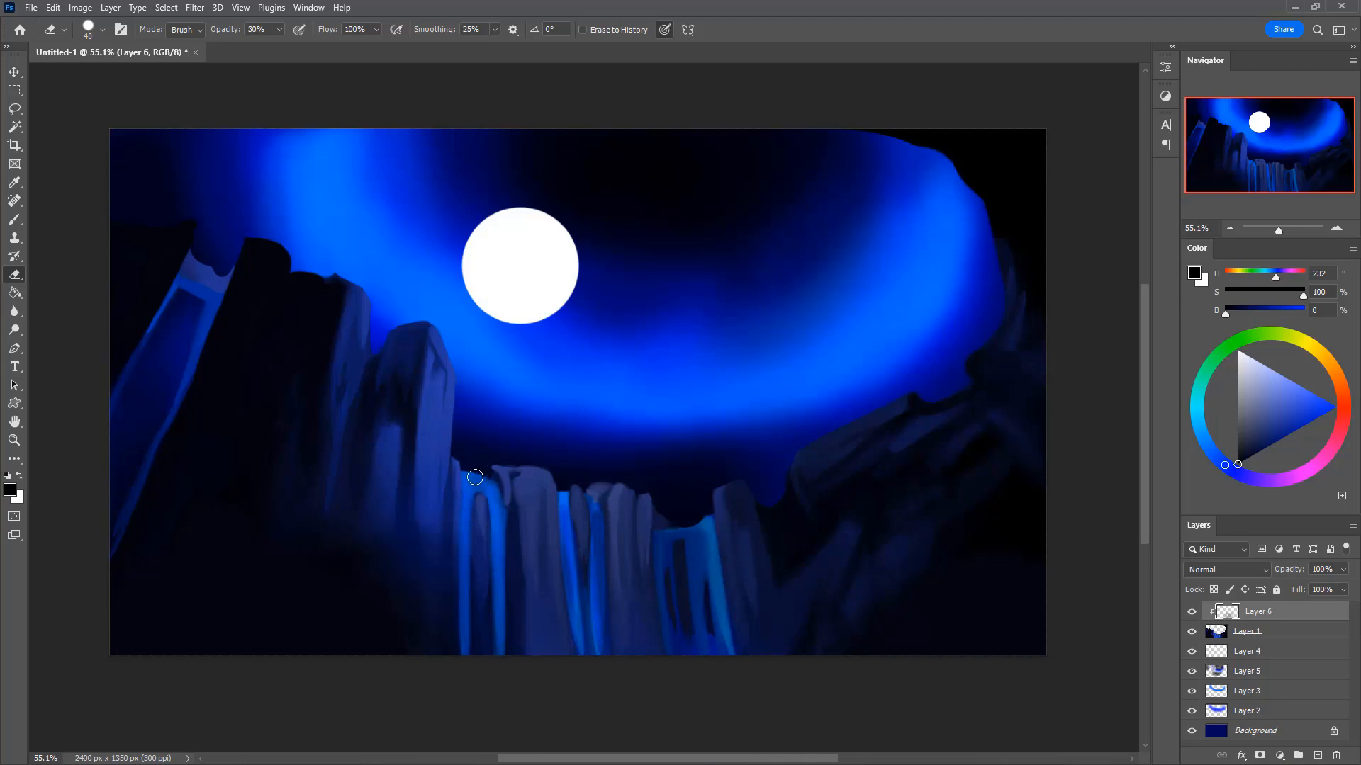
mouse_move(475, 477)
mouse_down()
mouse_move(492, 486)
mouse_move(502, 589)
mouse_up()
drag(491, 521, 504, 589)
mouse_move(465, 496)
mouse_down()
mouse_move(468, 573)
mouse_move(476, 478)
mouse_move(483, 497)
mouse_move(499, 487)
mouse_move(502, 540)
mouse_up()
drag(595, 511, 598, 556)
- Erase the shading from the right waterfall's vertical streams at 30% opacity
mouse_move(694, 530)
mouse_down()
mouse_move(664, 600)
mouse_move(696, 610)
mouse_up()
drag(689, 531, 700, 640)
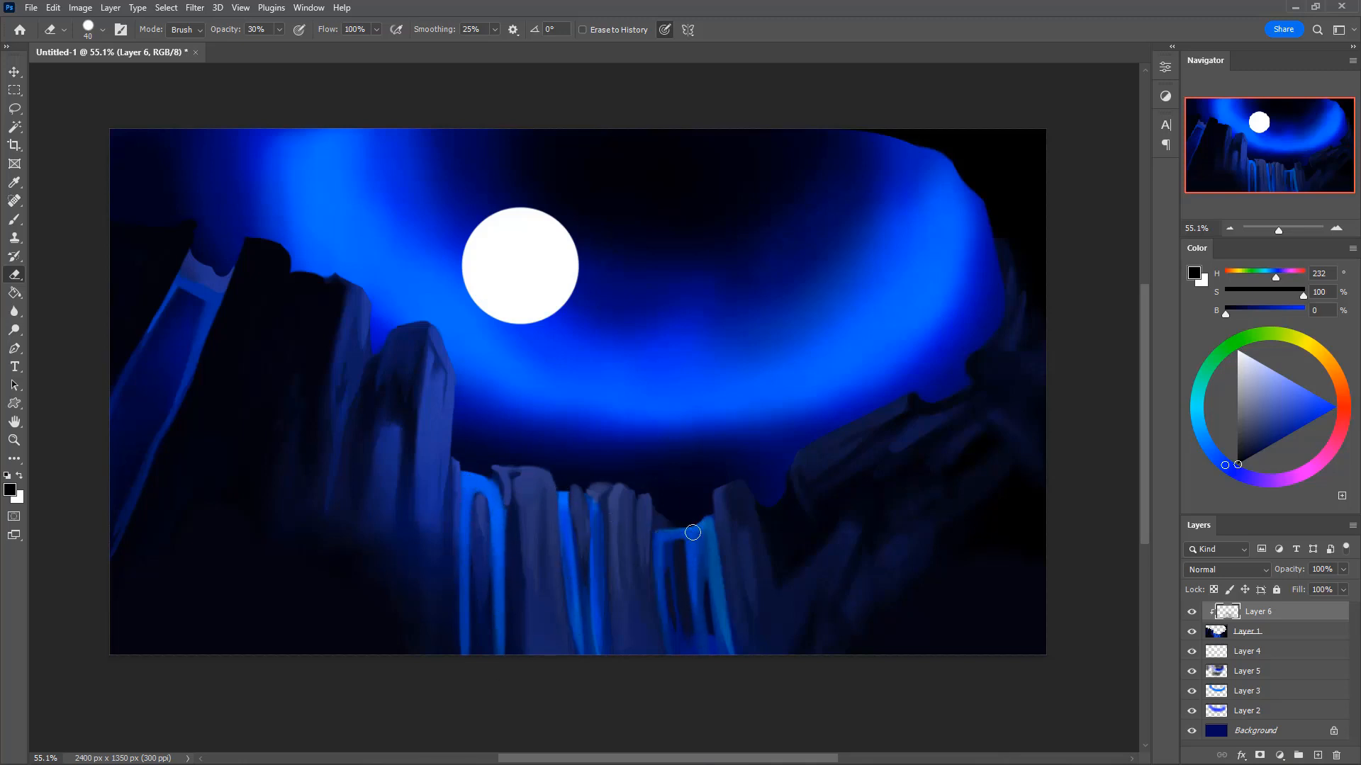
drag(705, 522, 716, 607)
mouse_move(710, 552)
mouse_down()
mouse_move(732, 655)
mouse_move(709, 535)
mouse_move(705, 610)
mouse_move(697, 550)
mouse_move(710, 661)
mouse_up()
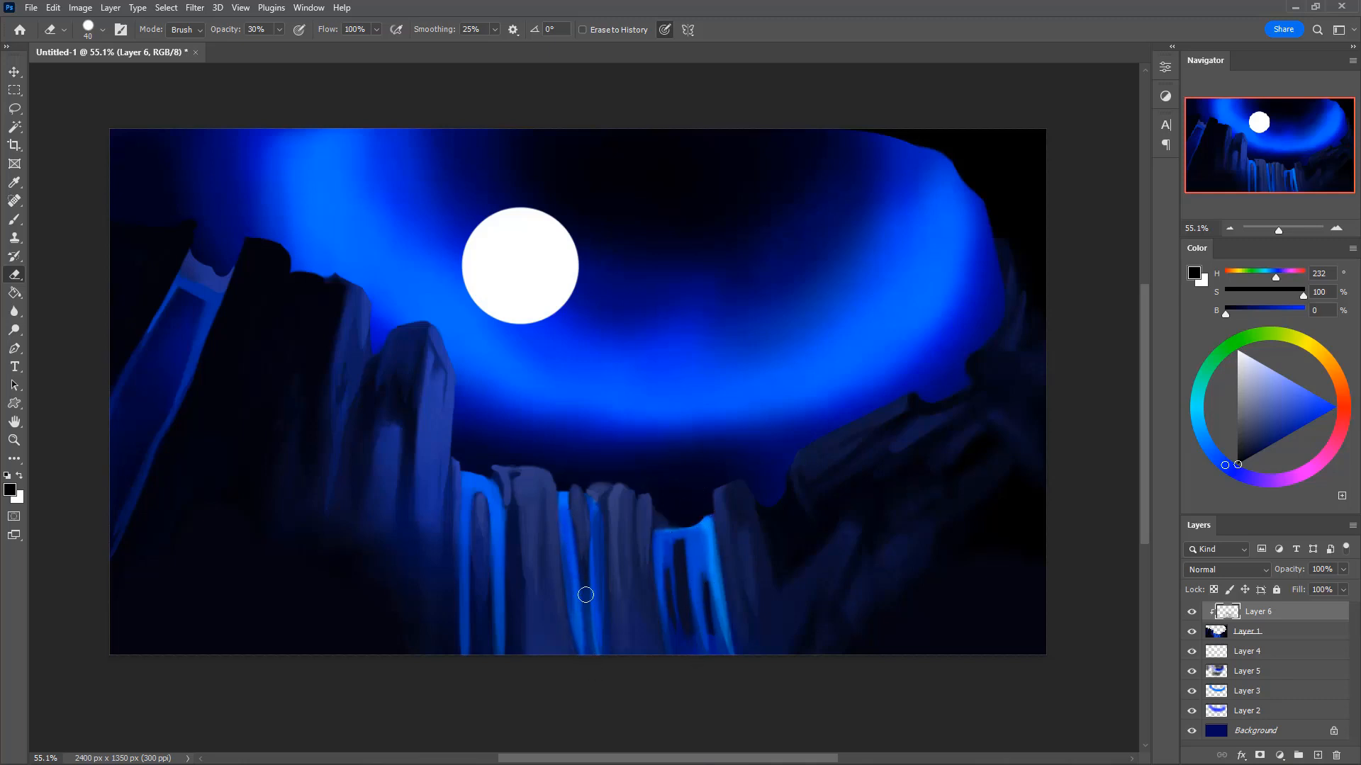
- Erase shading along the tops and edges of the narrow central pillars and the wide pillar's right edge
drag(588, 516, 586, 544)
drag(550, 499, 552, 533)
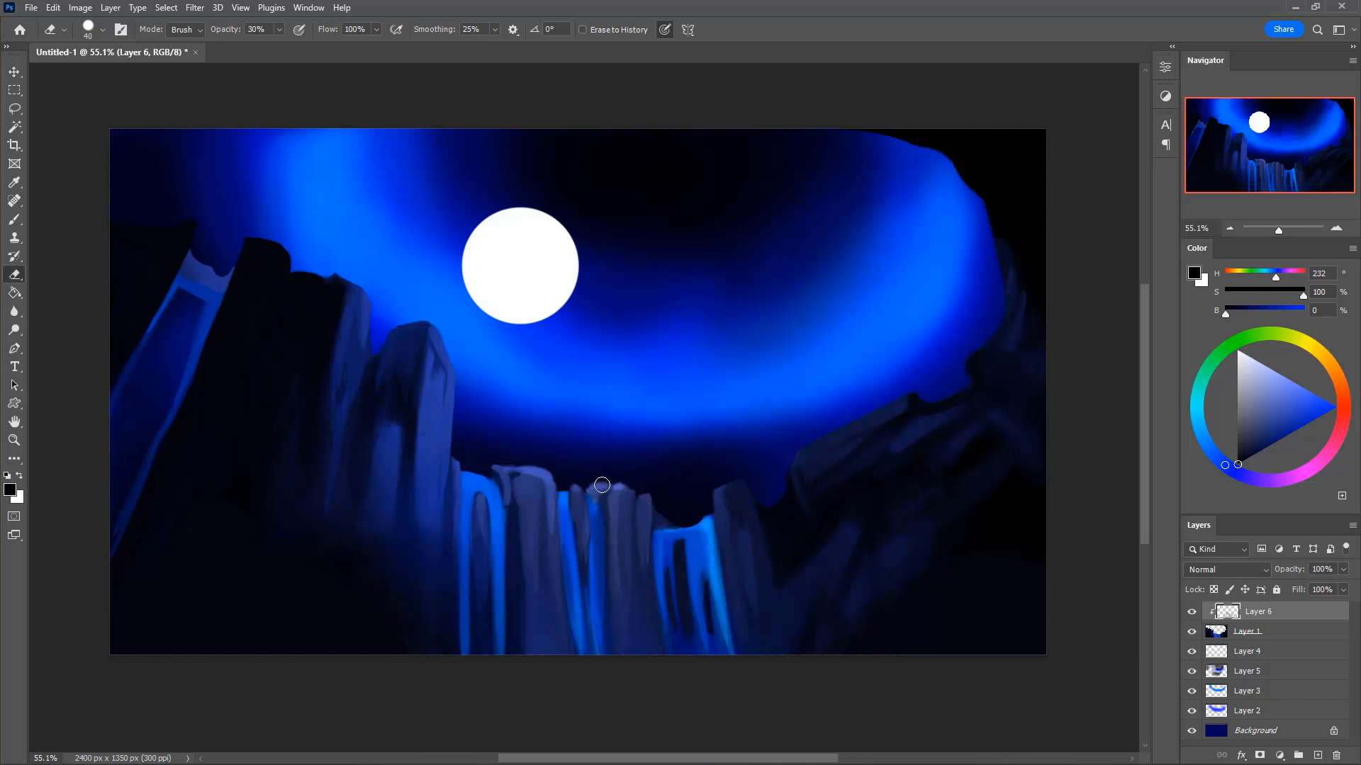
drag(576, 489, 583, 619)
drag(647, 493, 620, 477)
drag(629, 500, 627, 532)
- Erase the shading from the wide pillar's top and down its face with progressively larger eraser strokes
key(bracketright)
drag(539, 482, 536, 562)
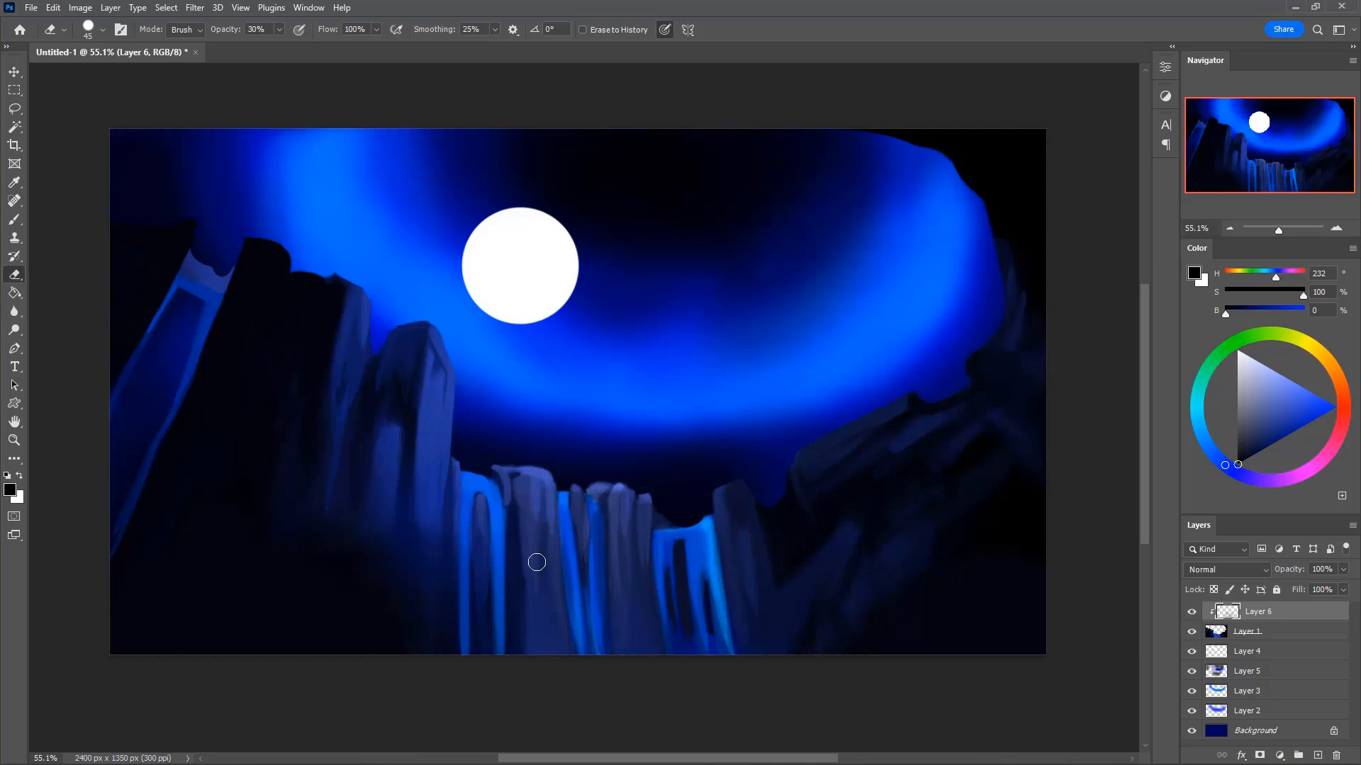
drag(538, 467, 536, 516)
key(bracketright)
key(bracketright)
key(bracketright)
drag(534, 519, 543, 654)
- Sample a dark blue (H 232, S 65, B 42) from the wide pillar and merge Layer 6 down into Layer 1
key(b)
alt+click(532, 550)
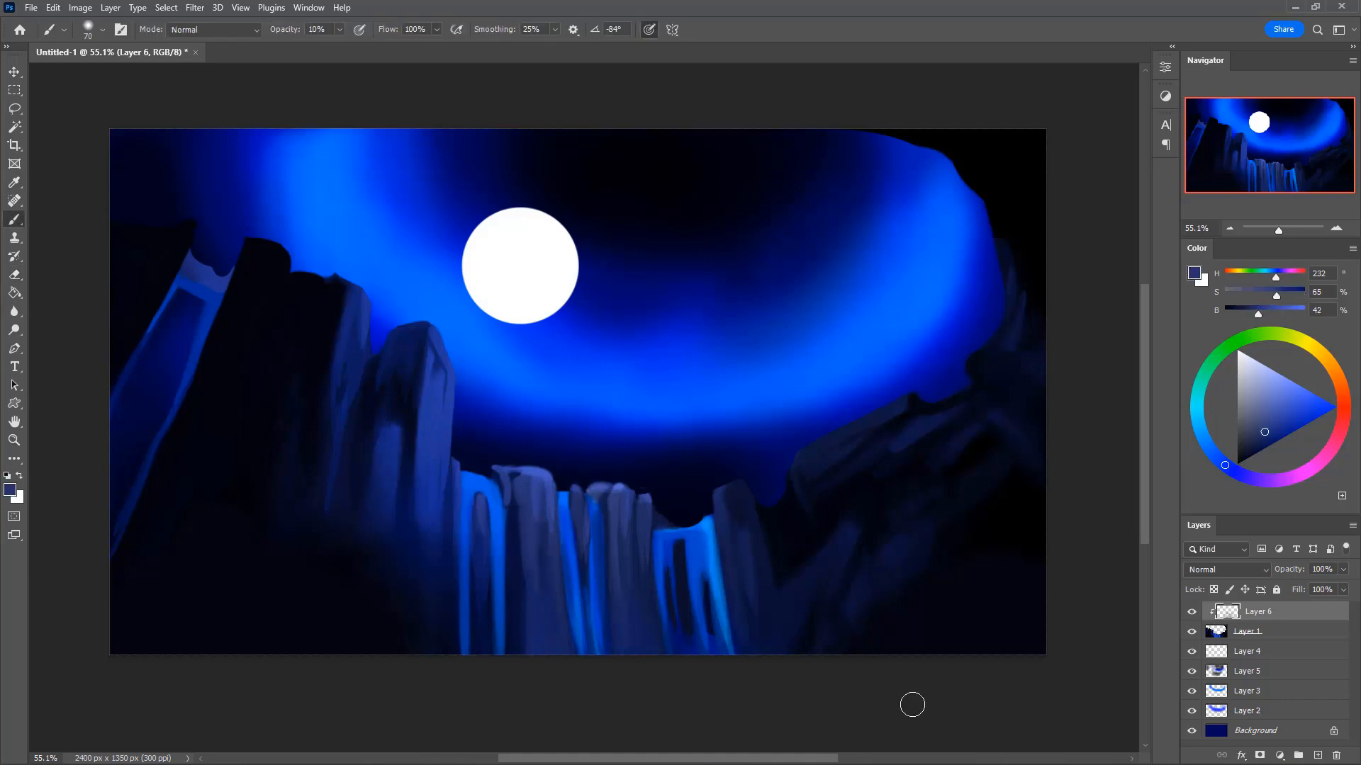
right_click(1236, 612)
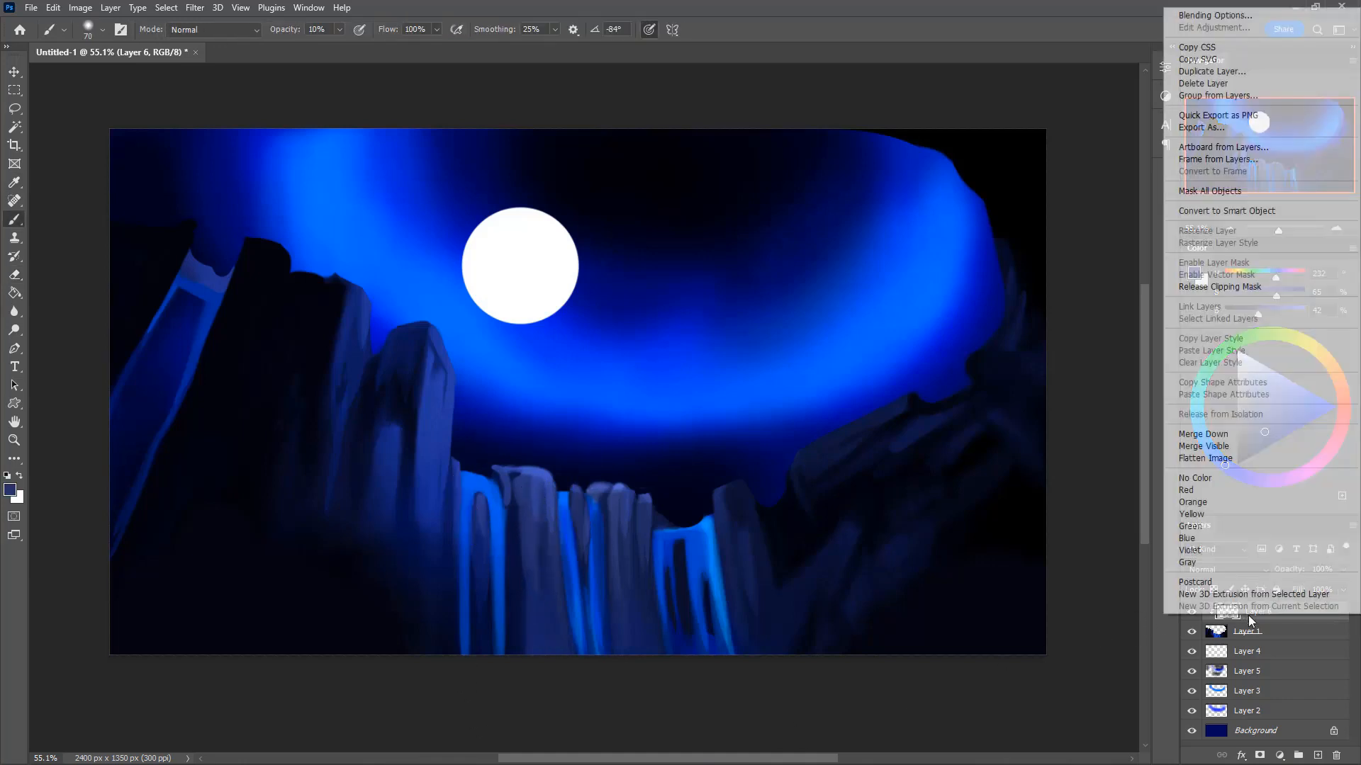
click(1201, 435)
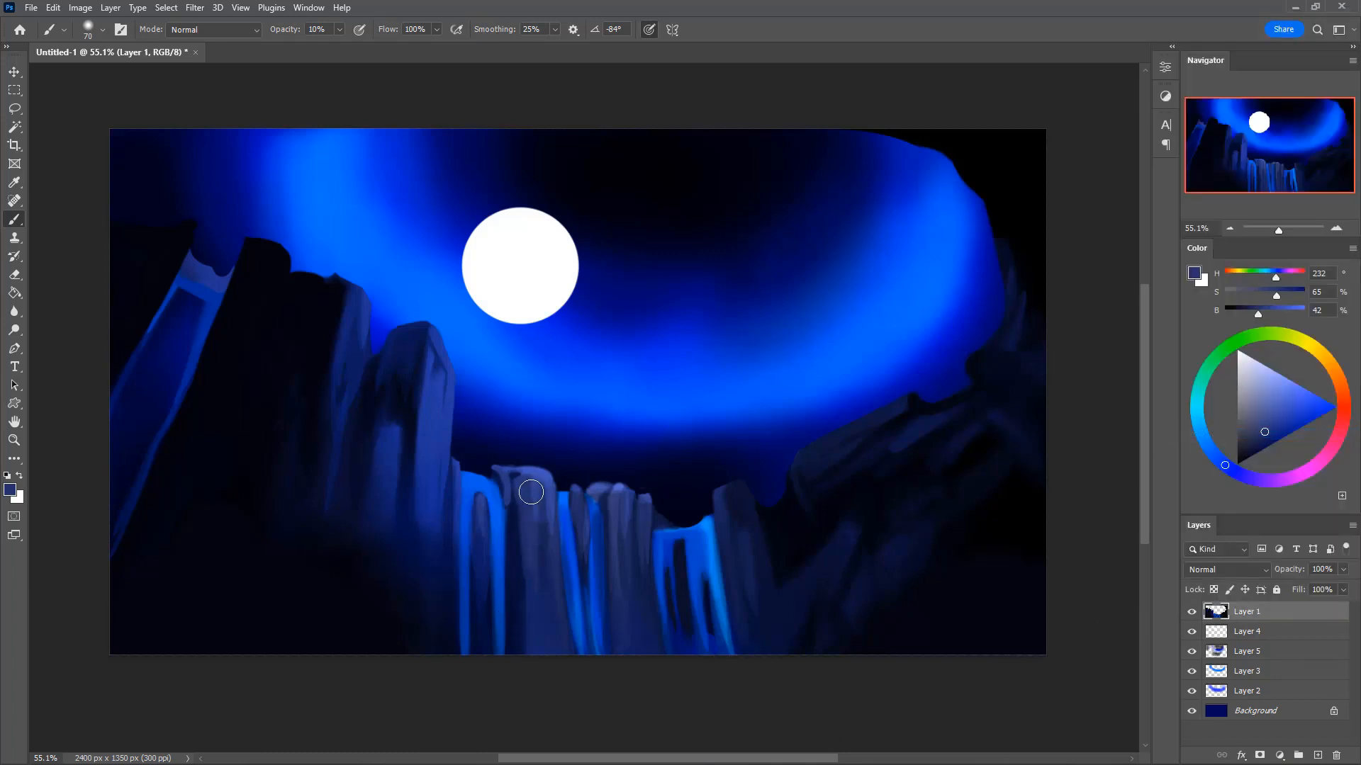
- Sample blue from the wide pillar's upper face with a 50 px brush, and duplicate Layer 1 as Layer 1 copy with the original hidden
key(bracketleft)
key(bracketleft)
alt+click(526, 500)
right_click(1246, 619)
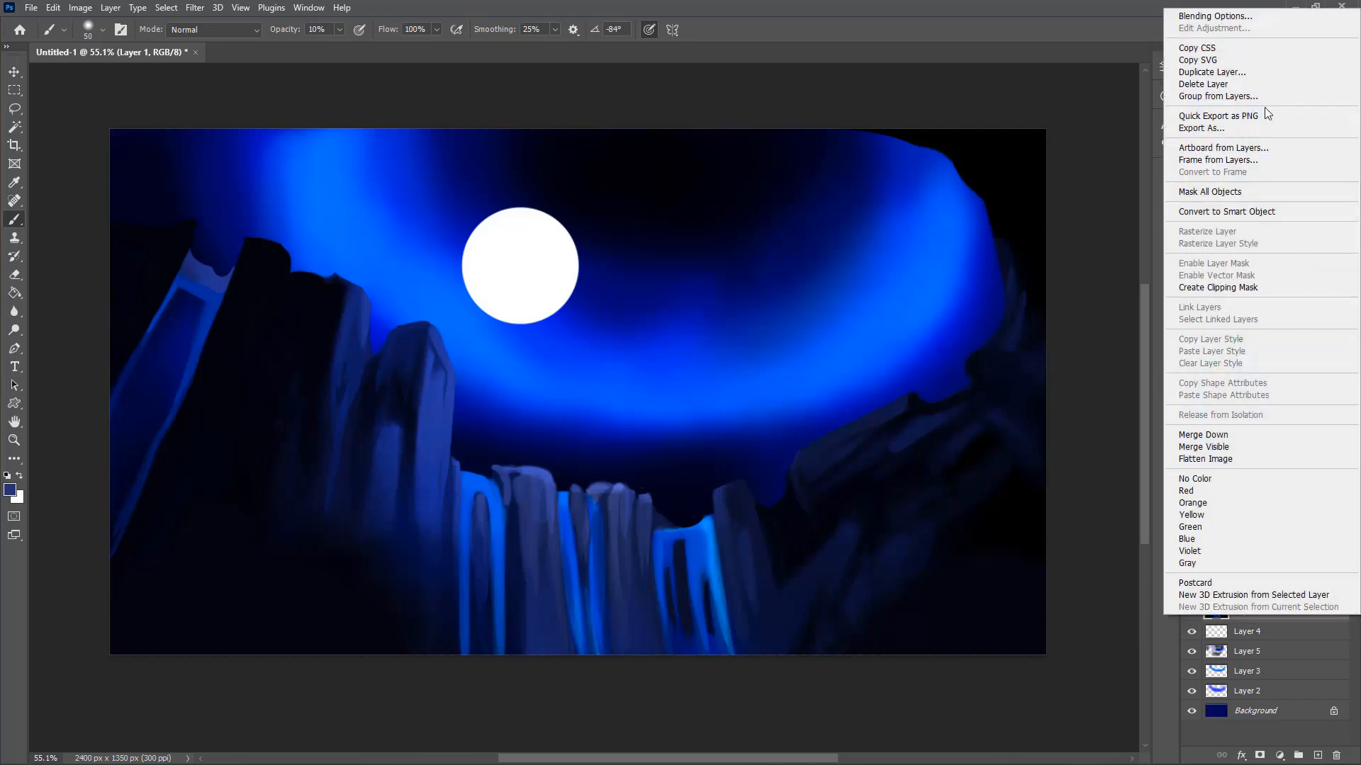
click(1205, 73)
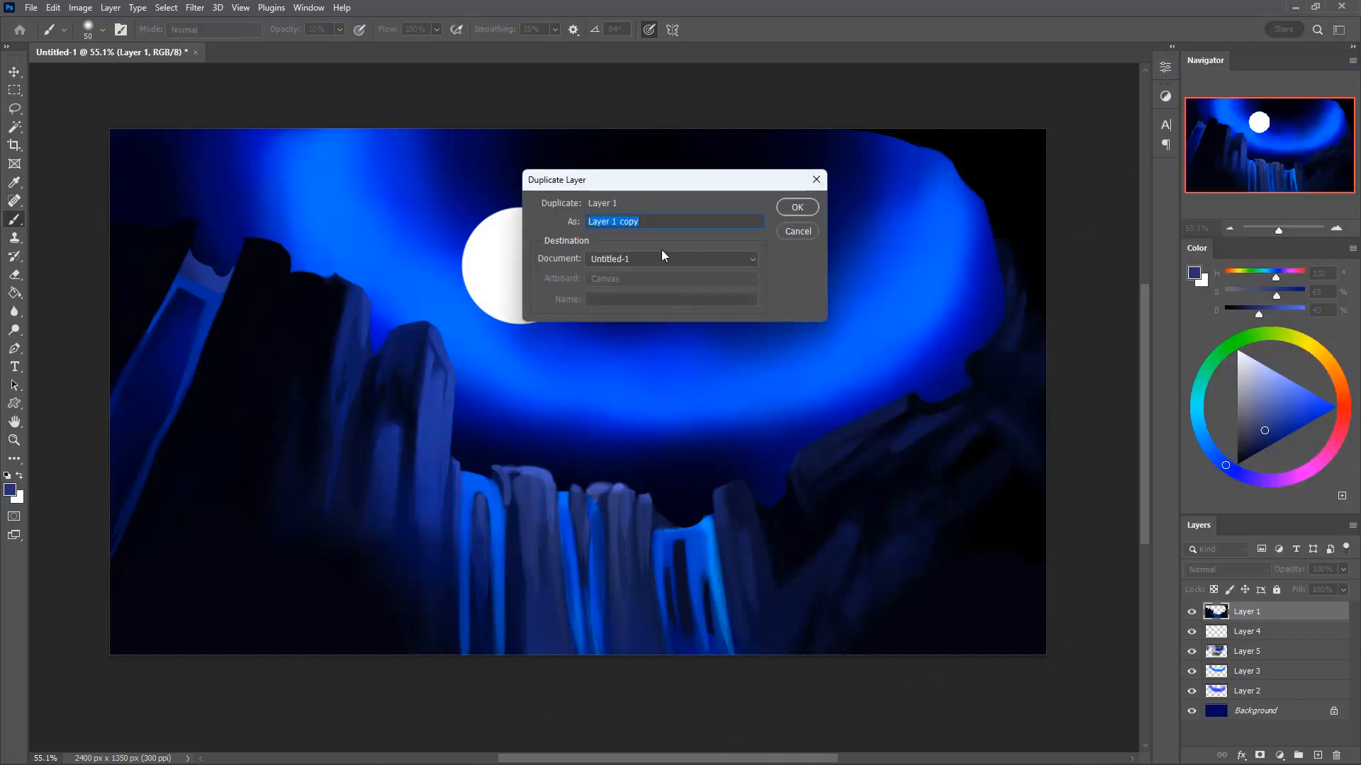
click(794, 208)
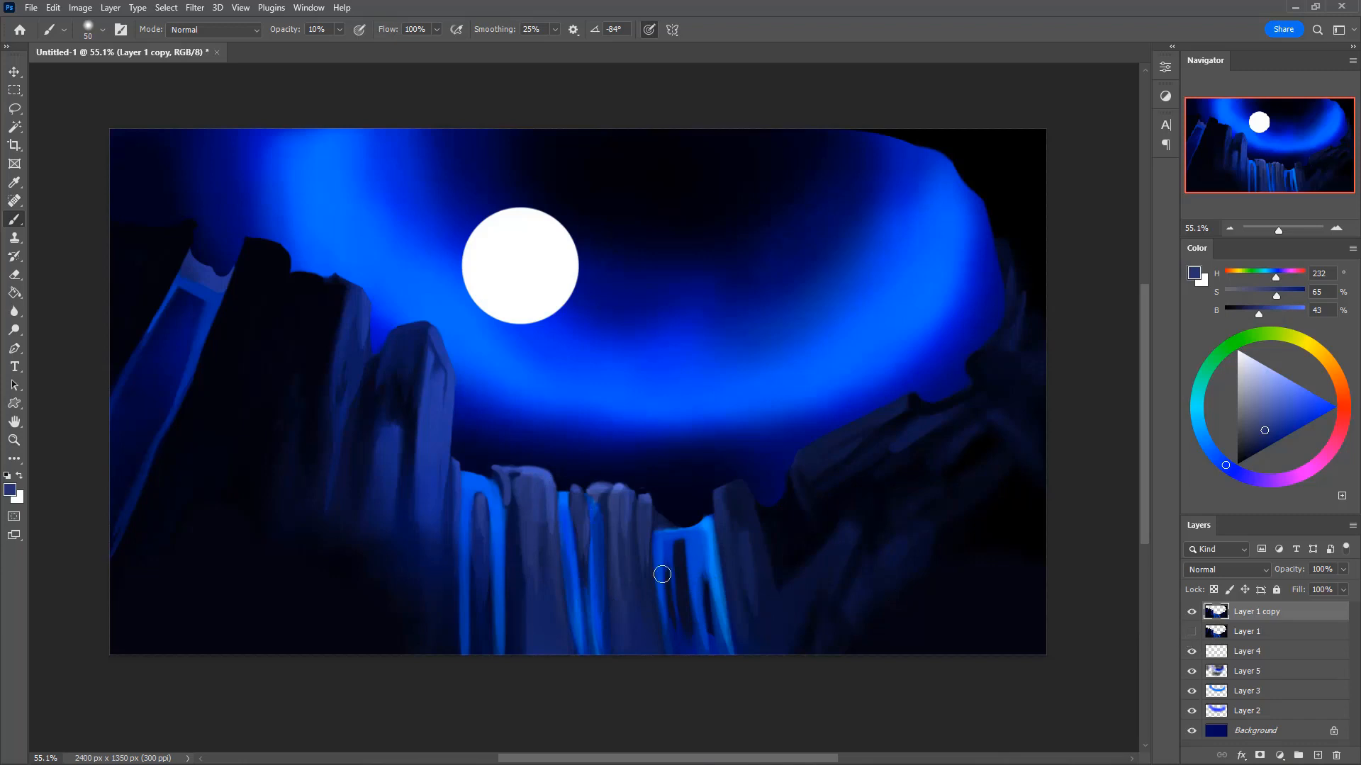
- Glaze soft highlights on the pillar faces of Layer 1 copy with sampled light blue (H 232, S 58, B 80) at 10% opacity
alt+click(620, 489)
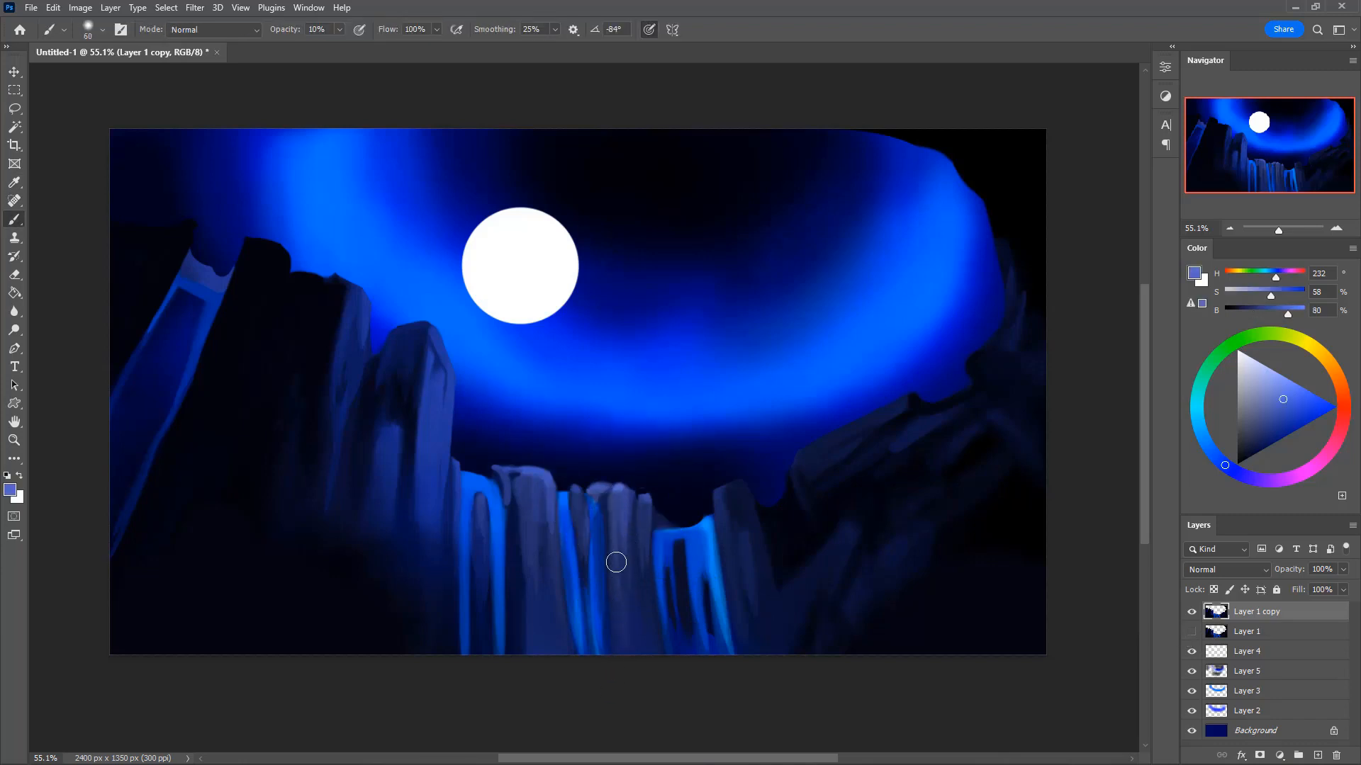
key(bracketright)
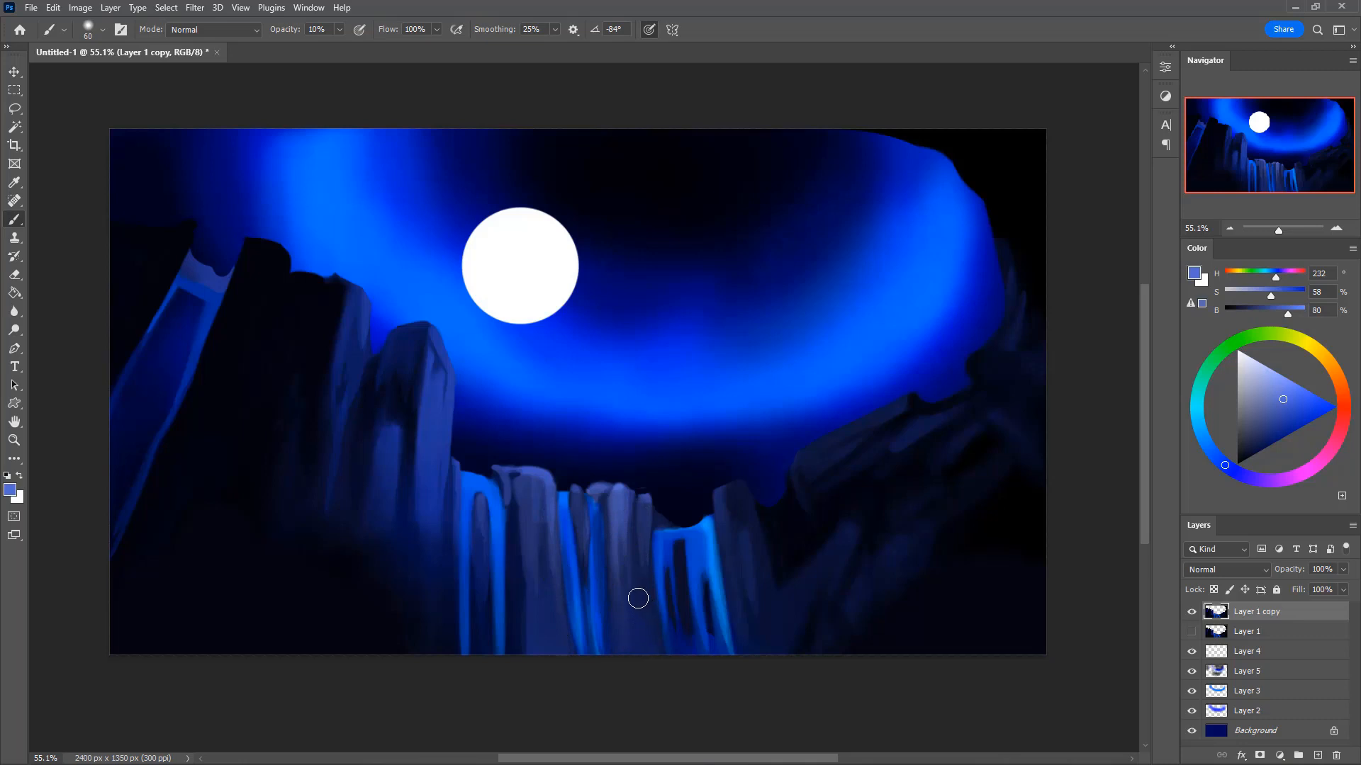
key(bracketleft)
drag(544, 483, 528, 638)
drag(443, 398, 443, 428)
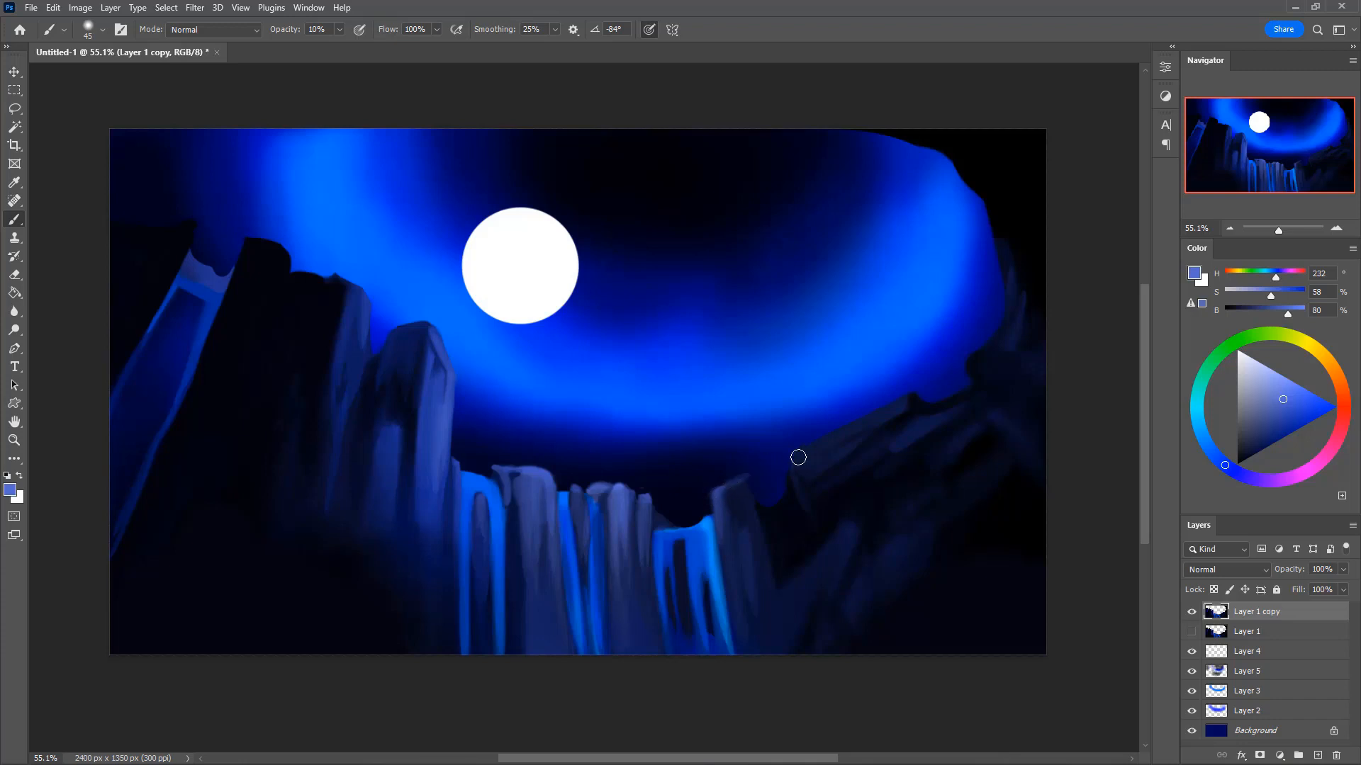
key(bracketleft)
drag(646, 504, 646, 518)
- Flip the whole canvas horizontally
click(80, 7)
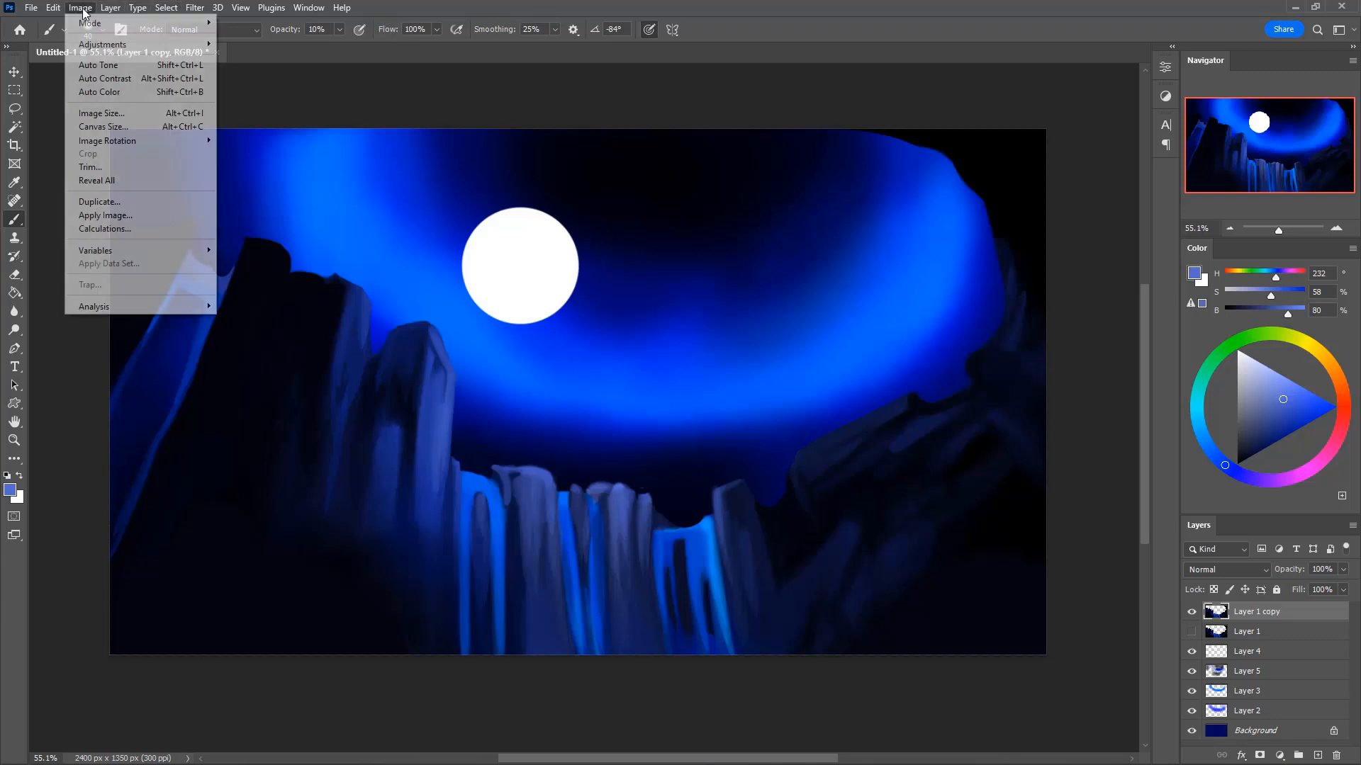
mouse_move(166, 141)
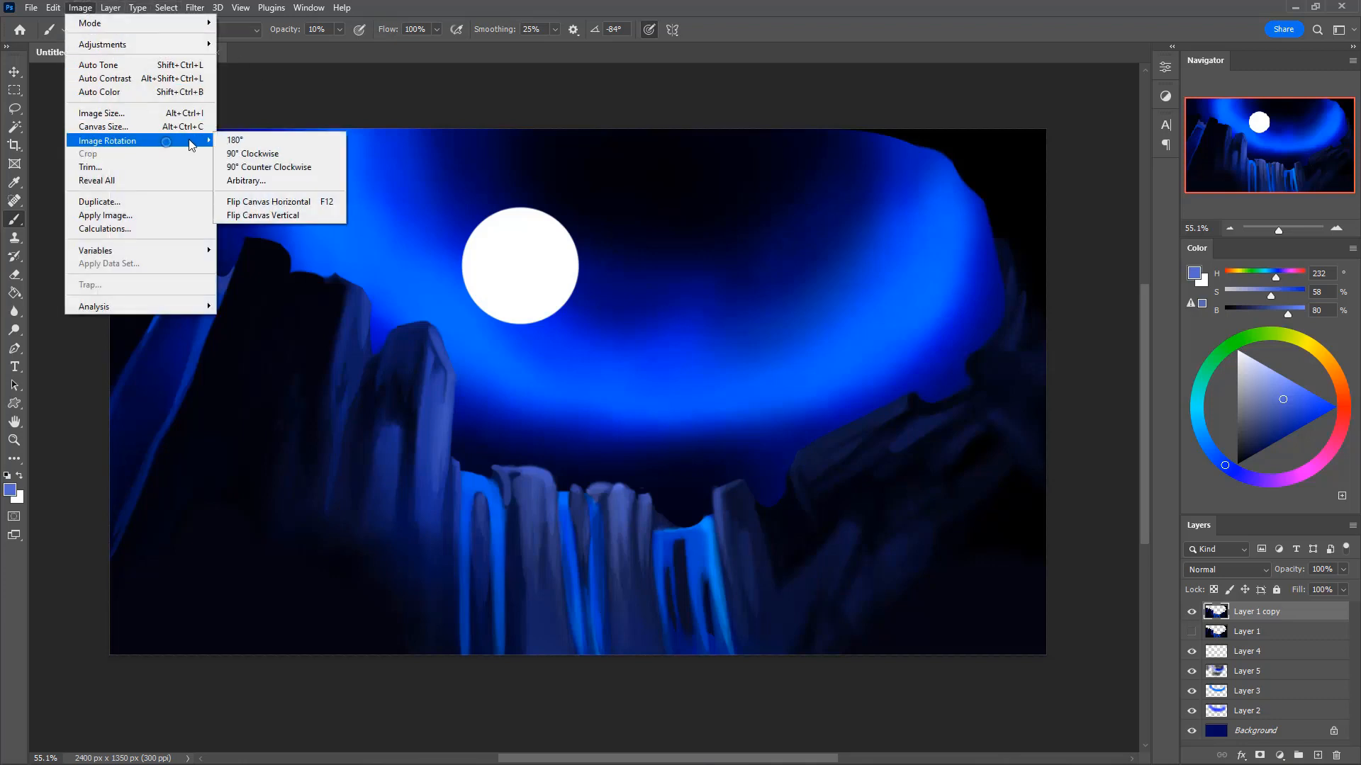
click(317, 202)
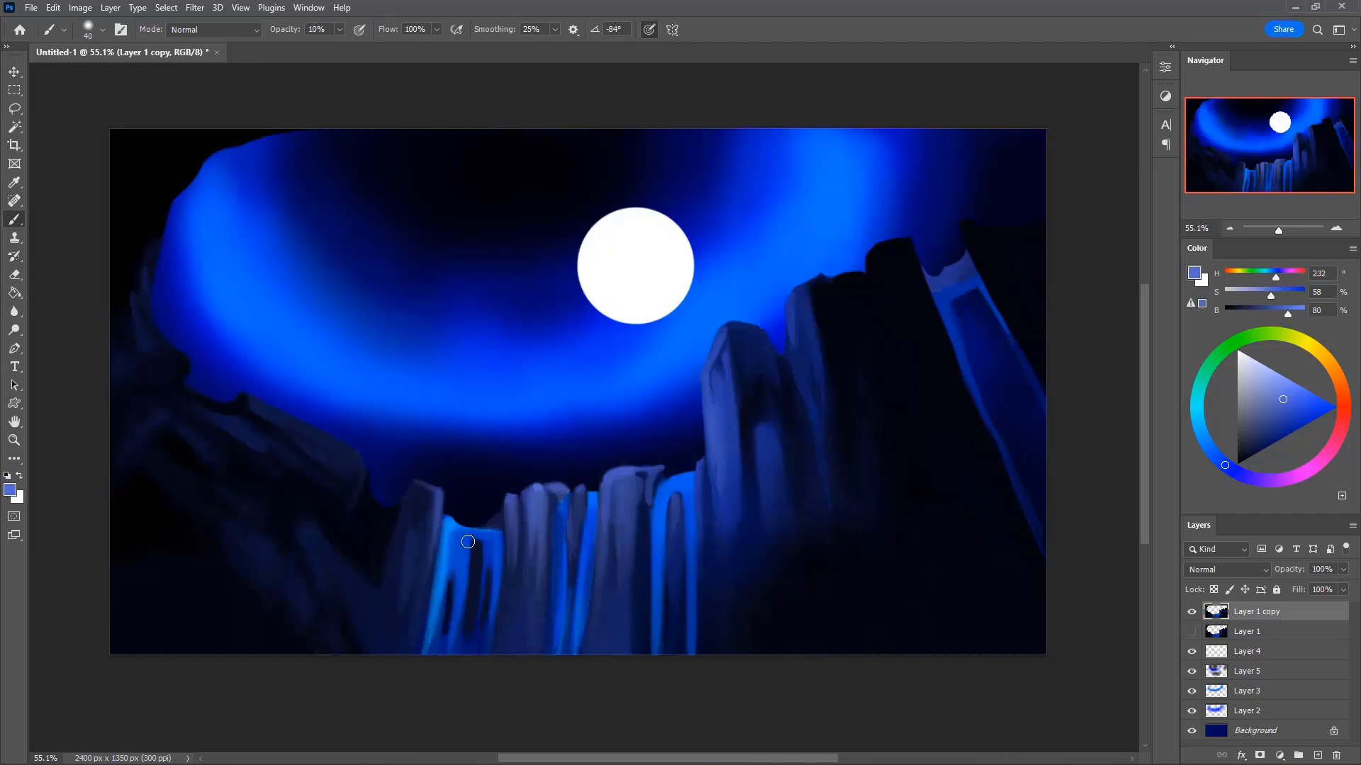
- Lock transparent pixels on Layer 1 copy and darken the lower rock areas with a 500 px black brush at 30% opacity
click(1215, 591)
drag(1281, 454, 1199, 504)
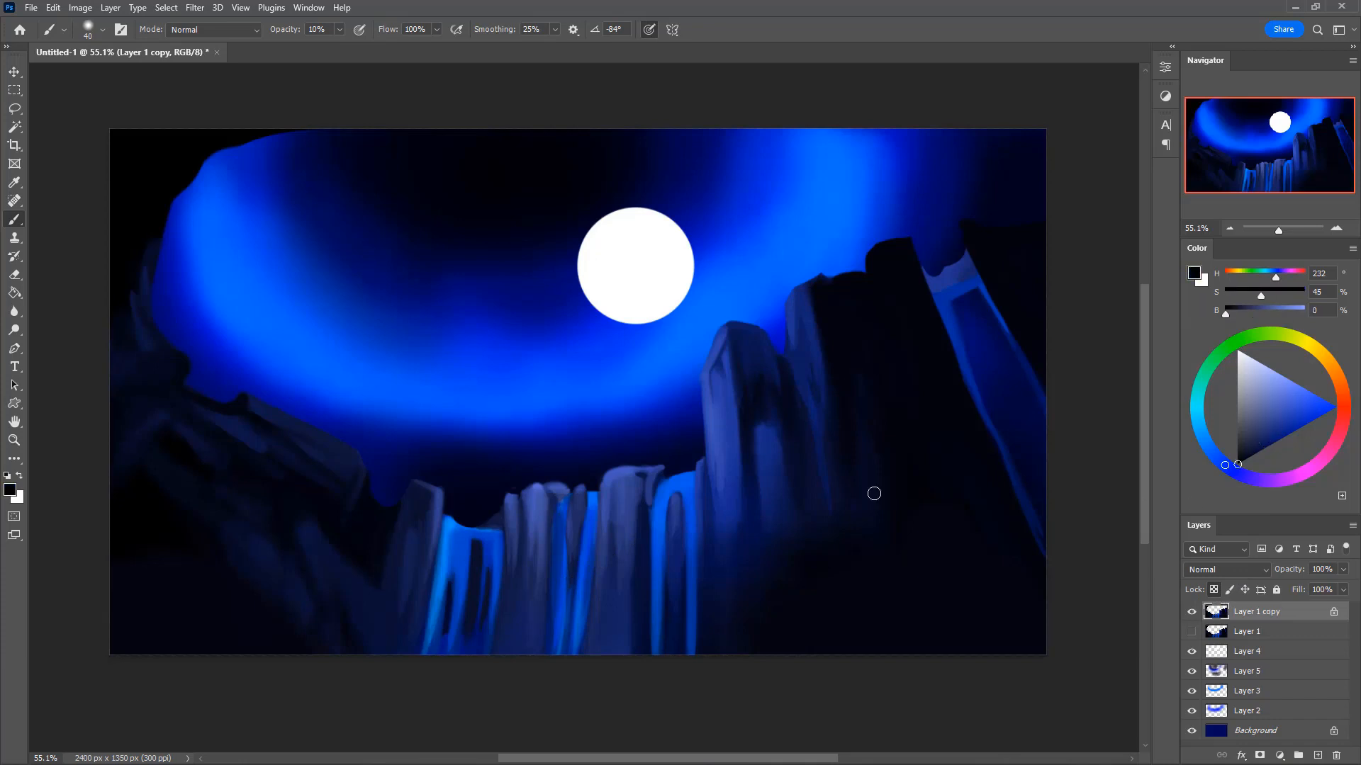
key(bracketright)
key(bracketright)
key(bracketright)
key(bracketright)
key(bracketright)
key(bracketright)
key(bracketright)
key(bracketright)
key(bracketright)
key(bracketright)
key(bracketright)
key(bracketright)
key(bracketright)
key(bracketright)
key(bracketright)
key(bracketright)
key(3)
mouse_move(343, 605)
mouse_down()
mouse_move(302, 601)
mouse_move(258, 530)
mouse_move(241, 524)
mouse_move(292, 580)
mouse_move(152, 446)
mouse_move(135, 489)
mouse_move(312, 535)
mouse_move(309, 554)
mouse_move(372, 667)
mouse_move(344, 625)
mouse_move(355, 654)
mouse_move(372, 674)
mouse_move(397, 658)
mouse_up()
mouse_move(355, 589)
mouse_down()
mouse_move(248, 601)
mouse_move(284, 478)
mouse_move(266, 581)
mouse_move(244, 556)
mouse_up()
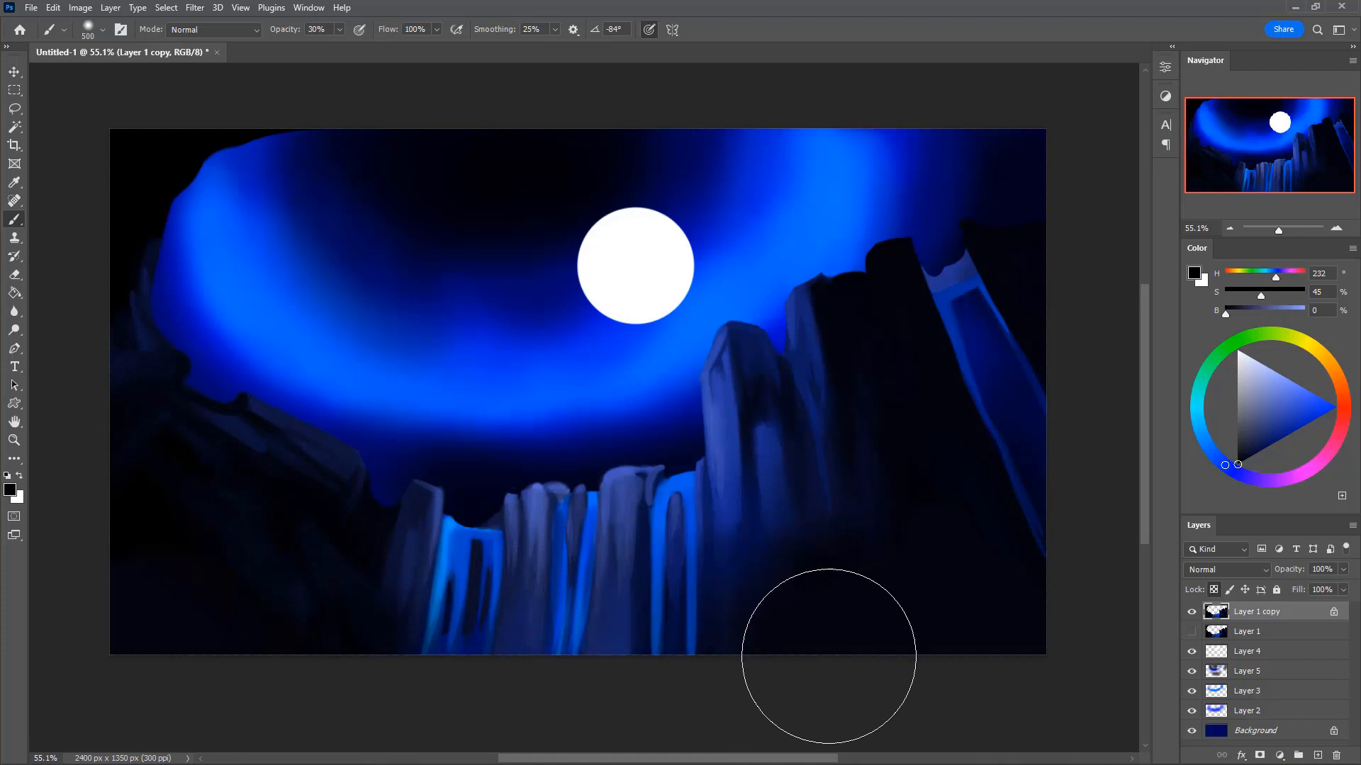
- Glaze the wide pillar's shaded face with sampled blue (H 231, S 82, B 47) using a 50 px brush at 30% opacity
key(bracketleft)
key(bracketleft)
key(bracketleft)
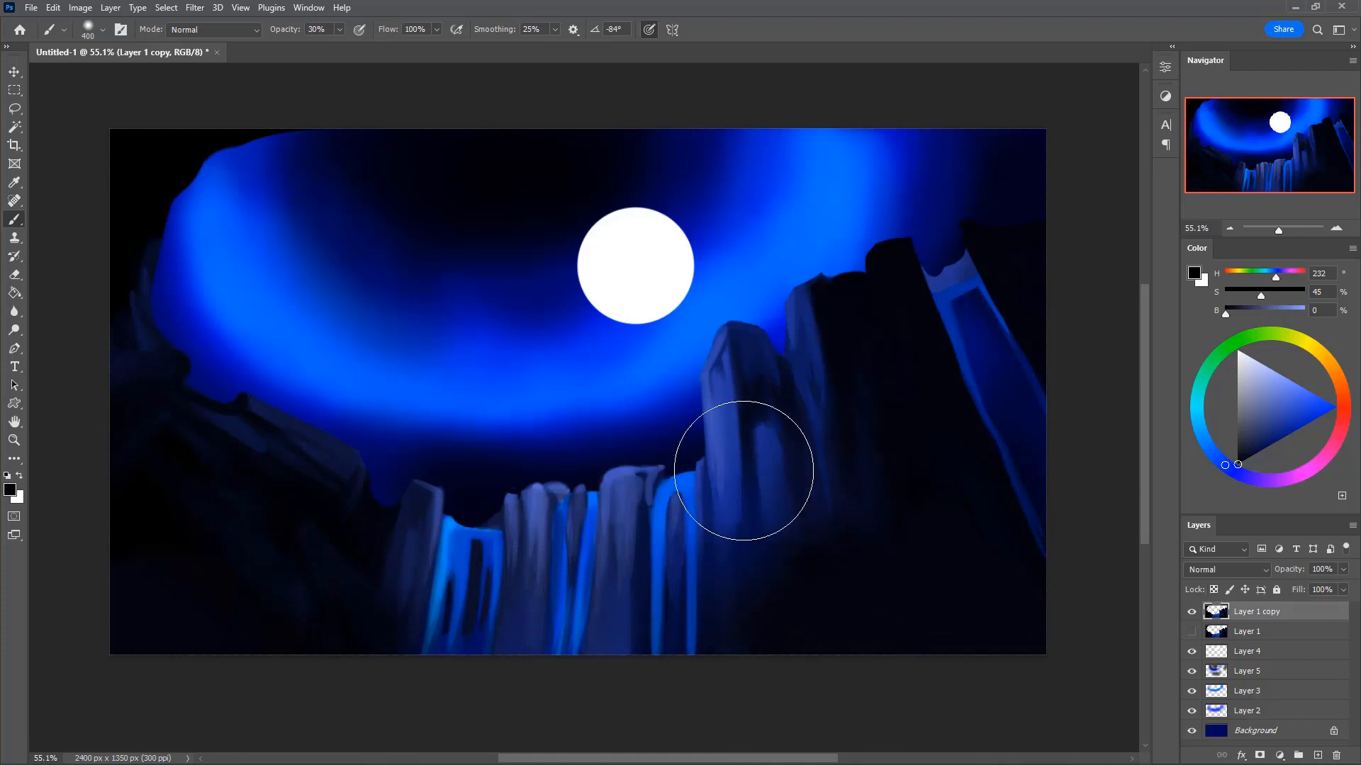
key(bracketleft)
key(bracketleft)
key(bracketleft)
key(bracketleft)
key(bracketleft)
key(bracketleft)
key(bracketleft)
key(bracketleft)
key(bracketleft)
key(bracketleft)
alt+click(748, 489)
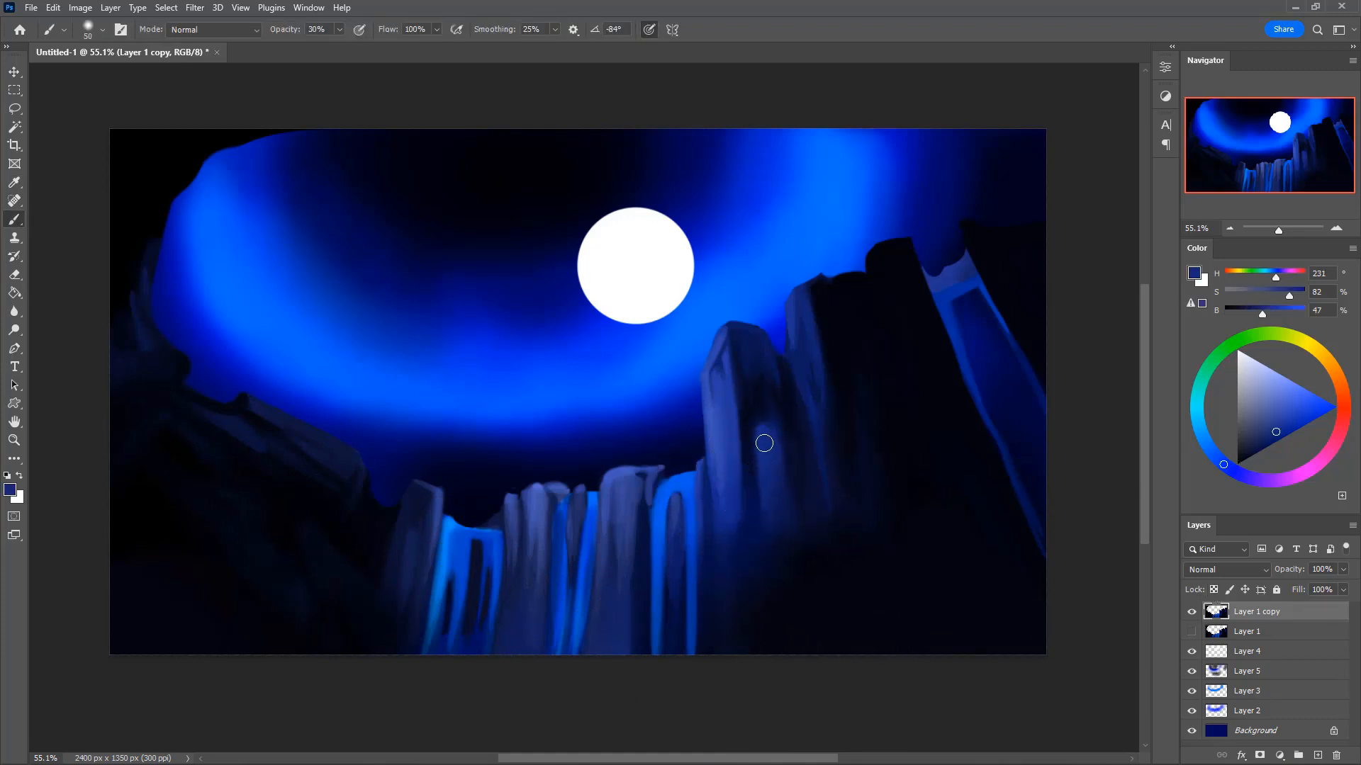
drag(767, 432, 775, 505)
- Extend the tall dark cliff's peak upward with sampled near-black (H 240, S 80, B 4) using a 60 px brush at 100% opacity
alt+click(893, 259)
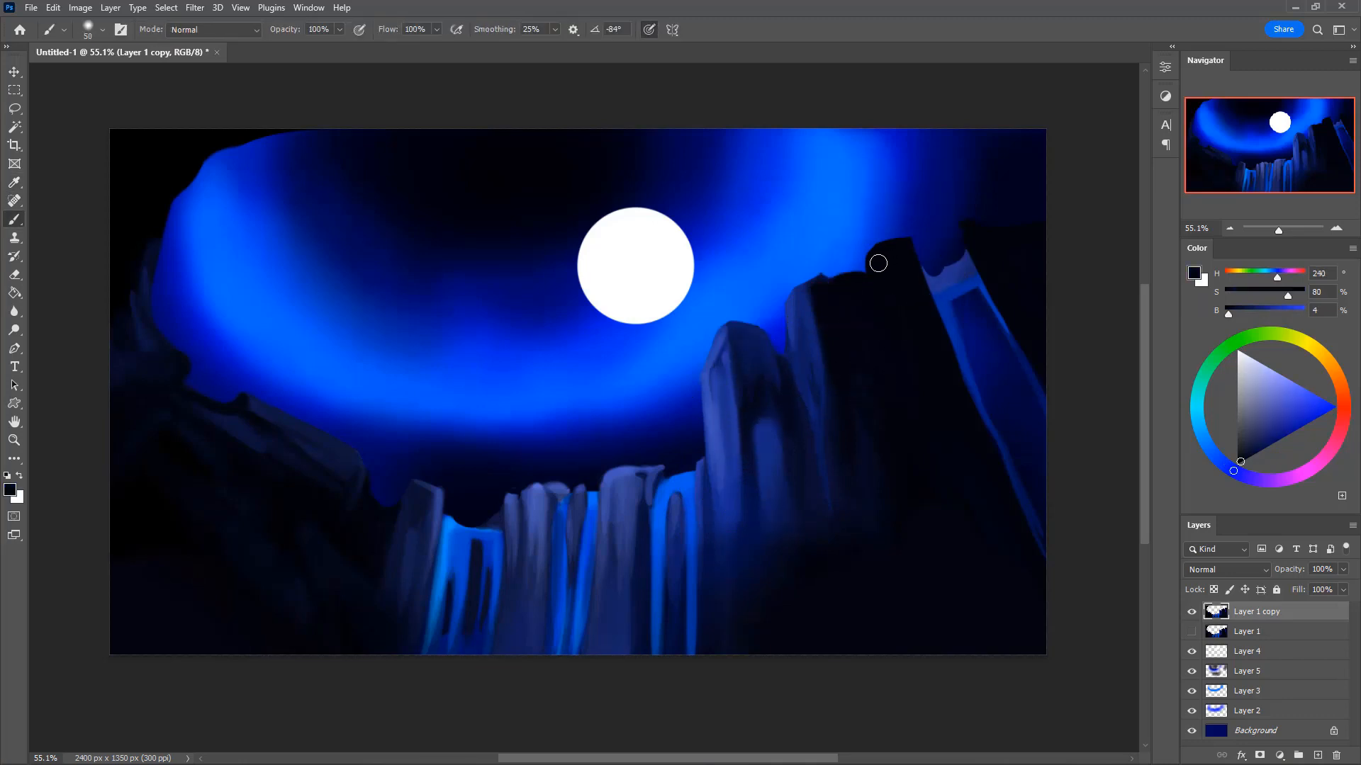
key(])
mouse_move(878, 263)
mouse_down()
mouse_move(914, 222)
mouse_move(957, 379)
mouse_up()
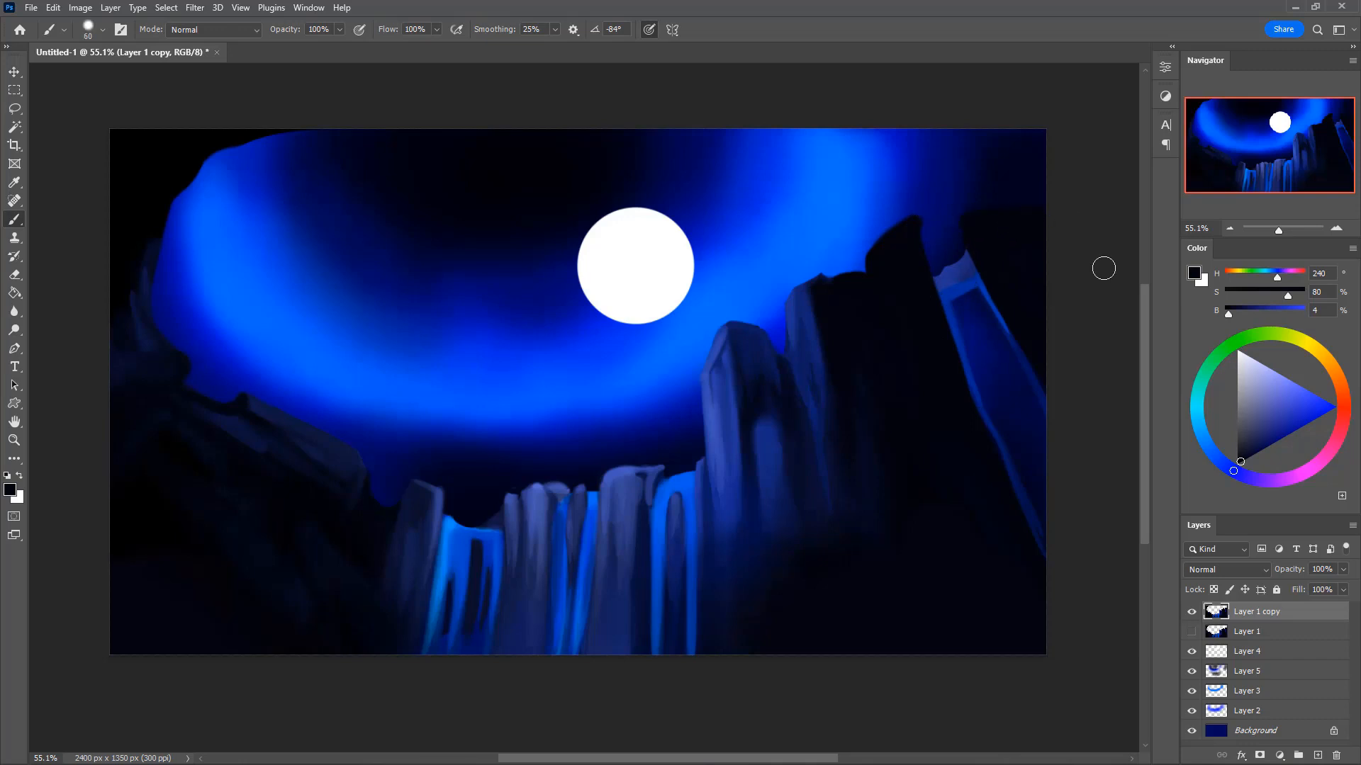
- Clean the tall waterfall's lip with the eraser at 100% opacity and paint a curved rock rim beside it in sampled blue (H 233, S 75, B 42)
key(e)
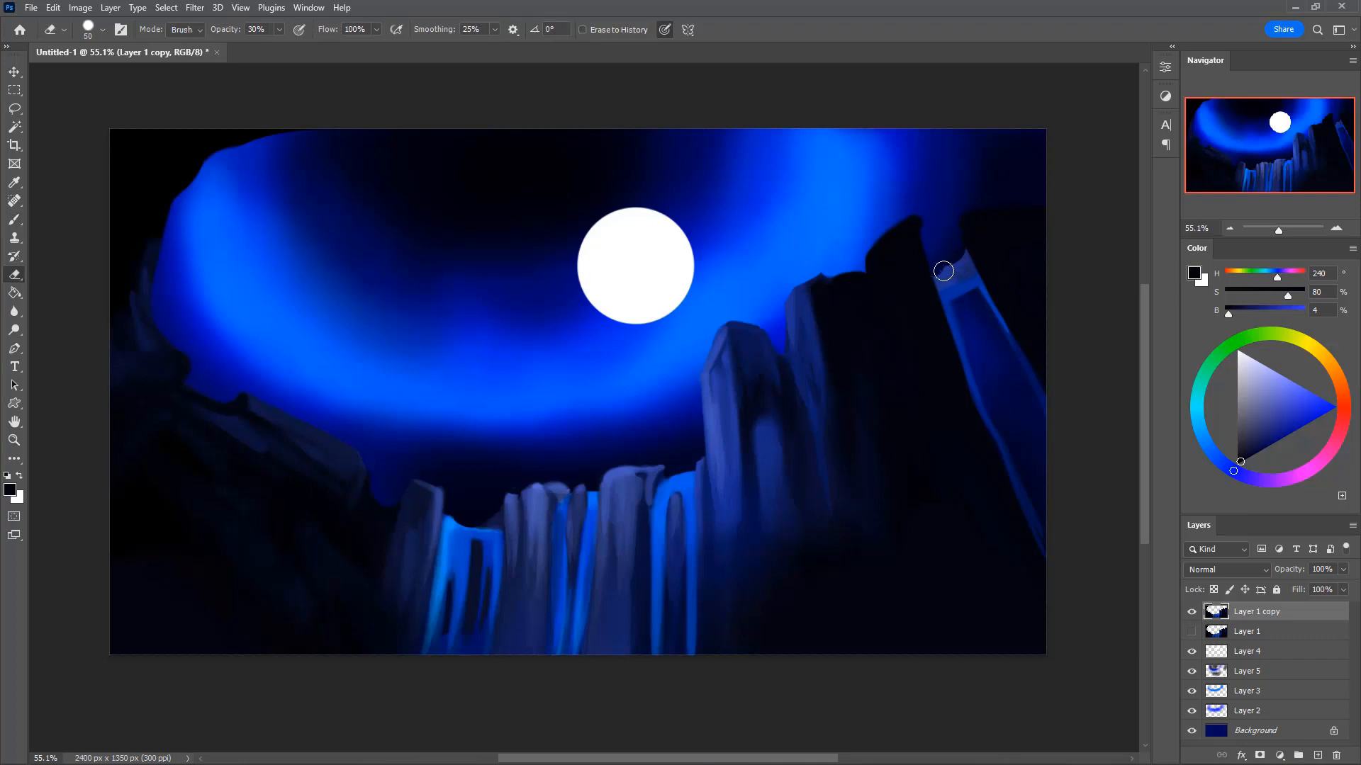
key(0)
mouse_move(942, 275)
mouse_down()
mouse_move(961, 225)
mouse_move(949, 281)
mouse_up()
key(b)
alt+click(970, 263)
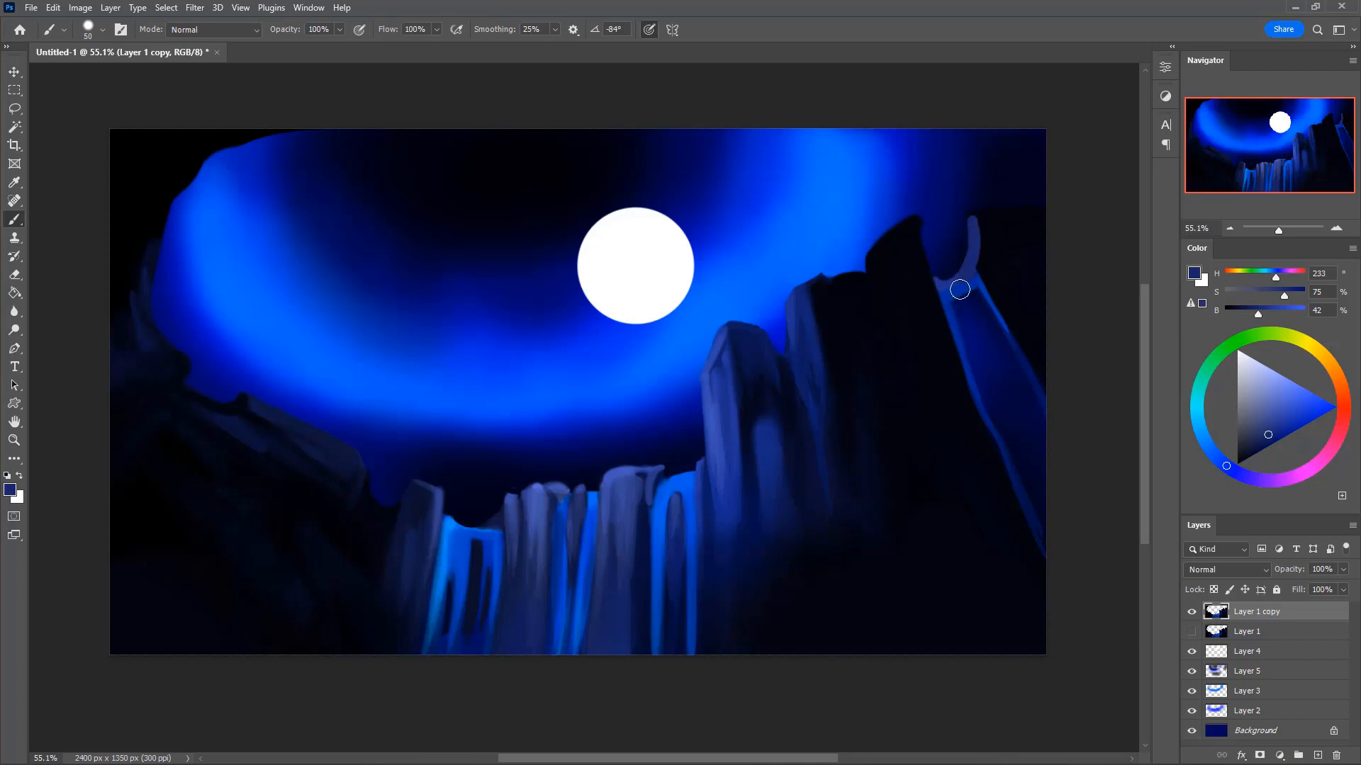
- Trim the tops of the dark cliffs on both sides of the tall waterfall with a 60 px eraser
key(e)
key(bracketright)
mouse_move(867, 252)
mouse_down()
mouse_move(913, 209)
mouse_move(982, 198)
mouse_move(910, 217)
mouse_move(976, 204)
mouse_move(1062, 216)
mouse_up()
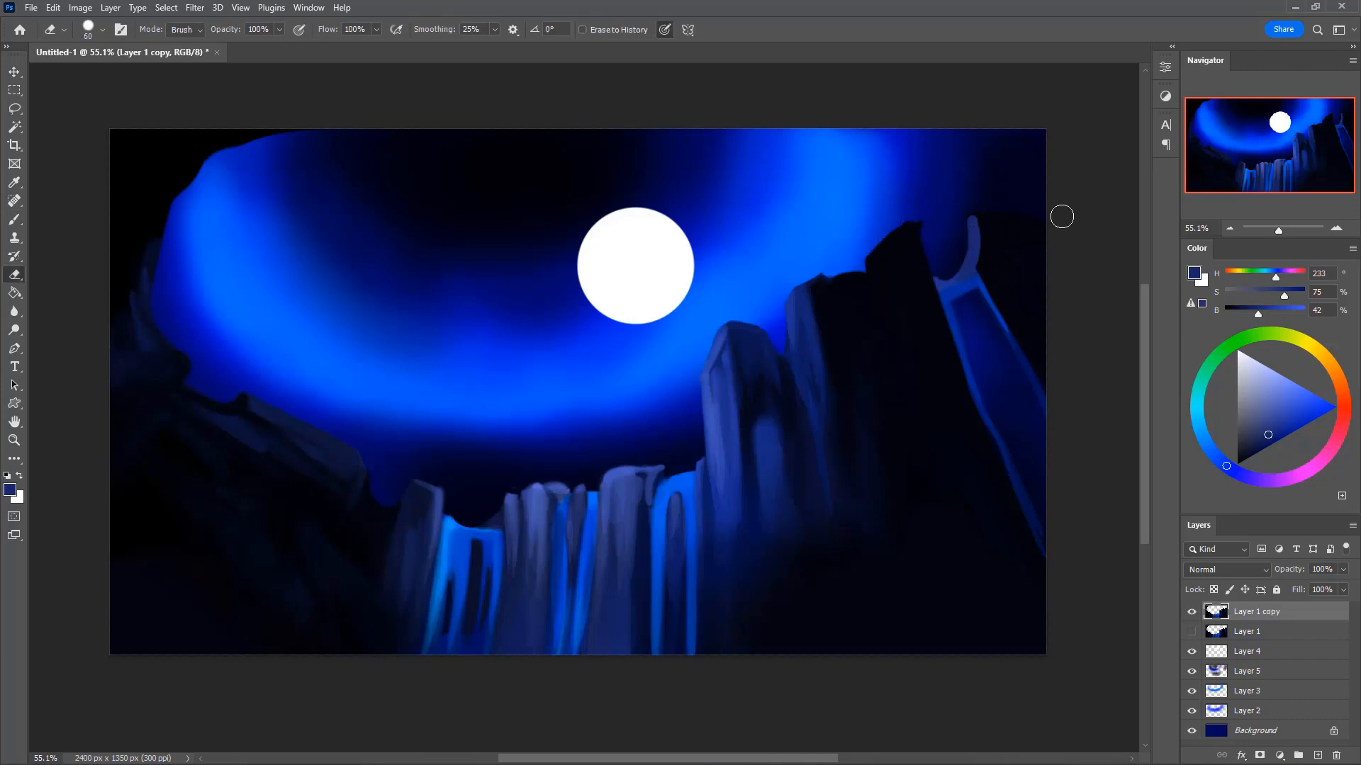
drag(971, 206, 1071, 238)
- Glaze the tall waterfall's outer edge with sampled dark blue (H 238, S 99, B 29) using a 60 px brush at 30% opacity
key(i)
alt+click(980, 312)
mouse_move(987, 285)
mouse_down()
mouse_move(980, 311)
mouse_move(1010, 328)
mouse_move(1029, 367)
mouse_move(992, 323)
mouse_move(1035, 388)
mouse_up()
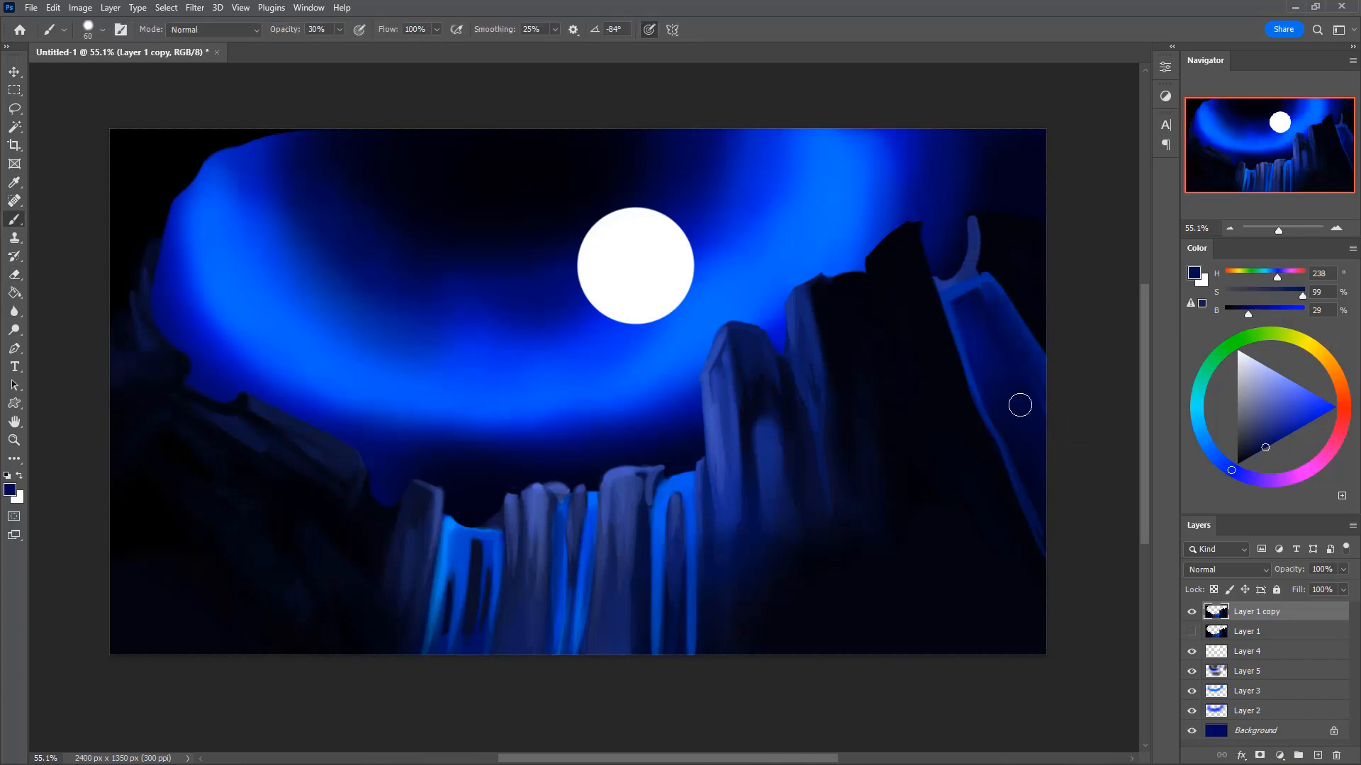
- Paint the tall waterfall's outer edge in sampled blue (H 224, S 99, B 59) with a 45 px brush at 100% opacity
key(i)
click(959, 285)
key(b)
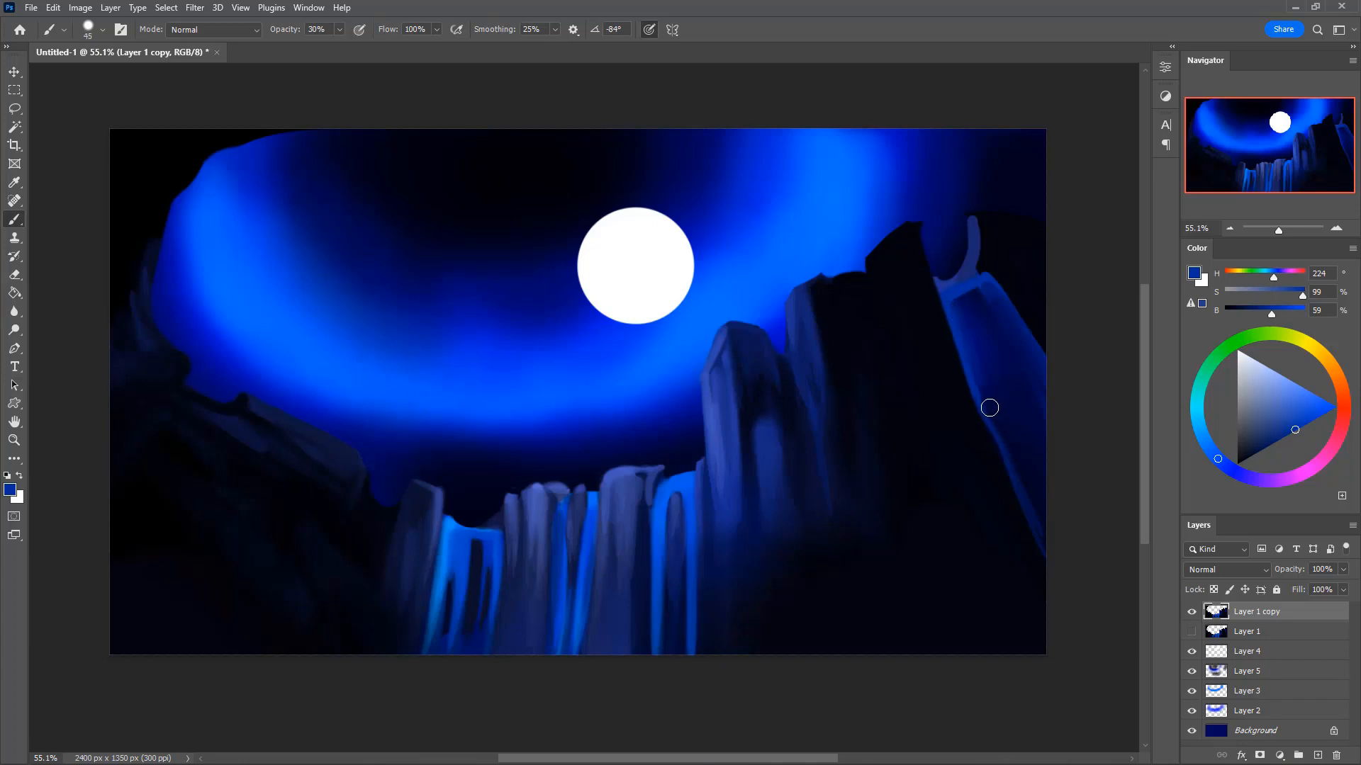
key(0)
drag(937, 292, 974, 410)
drag(951, 324, 1019, 498)
key(ctrl+z)
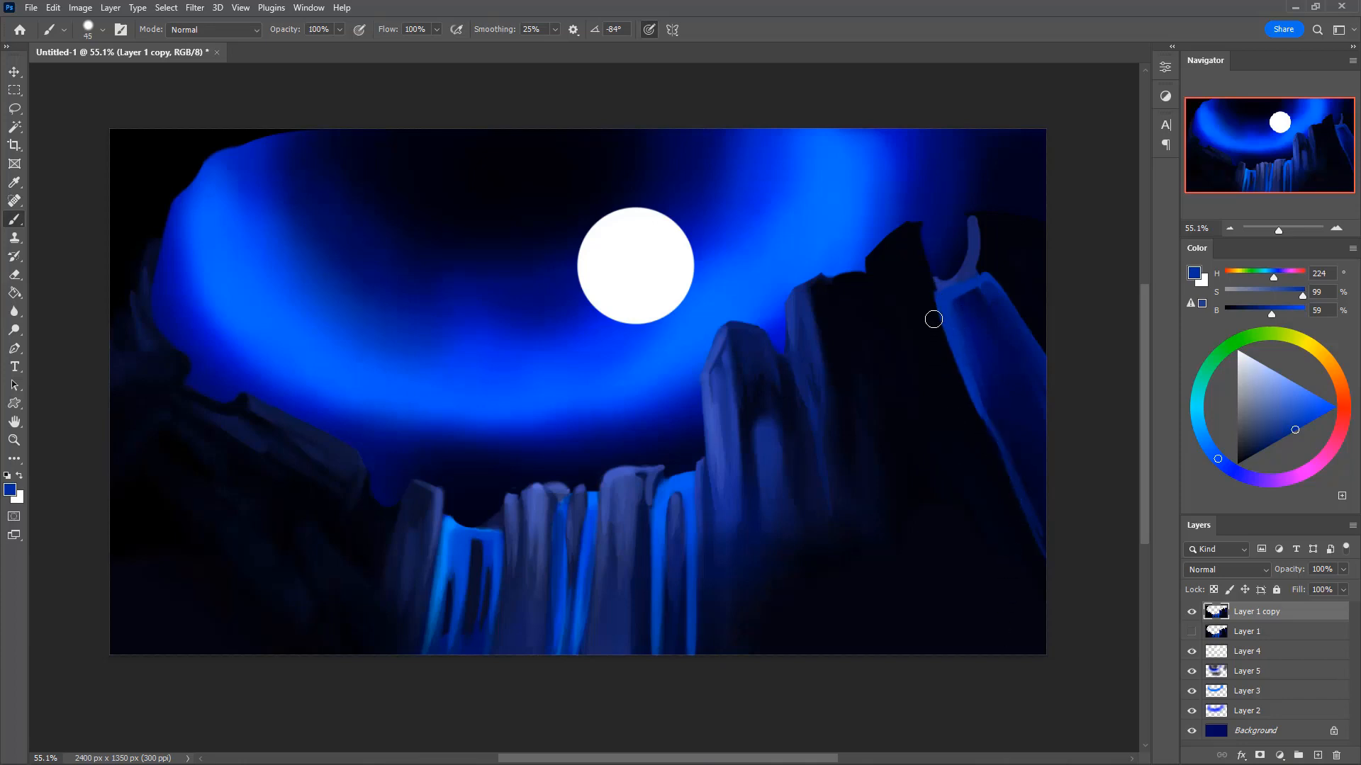
drag(988, 286, 1045, 386)
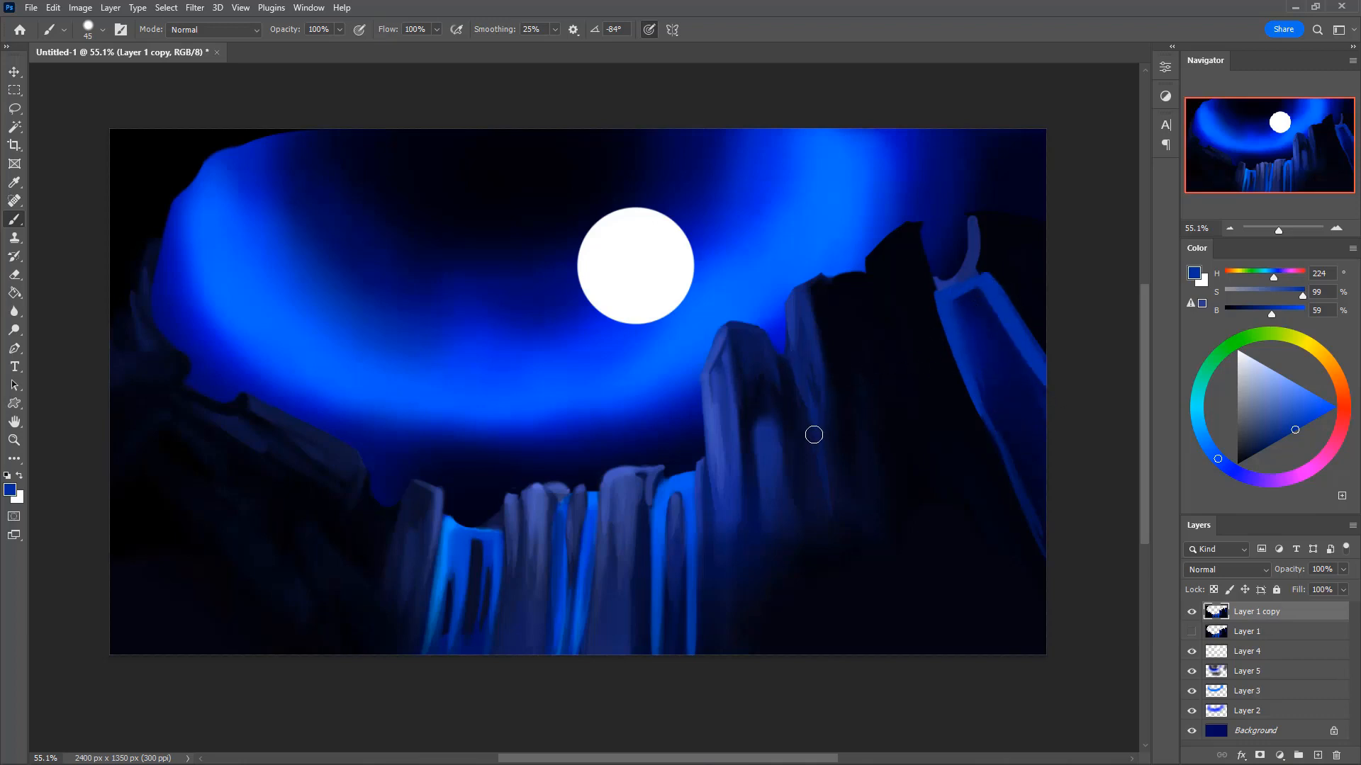
- Shade the tall waterfall's inner face with sampled dark blue (H 238, S 99, B 31) at 30% opacity and undo the last stroke
alt+click(980, 319)
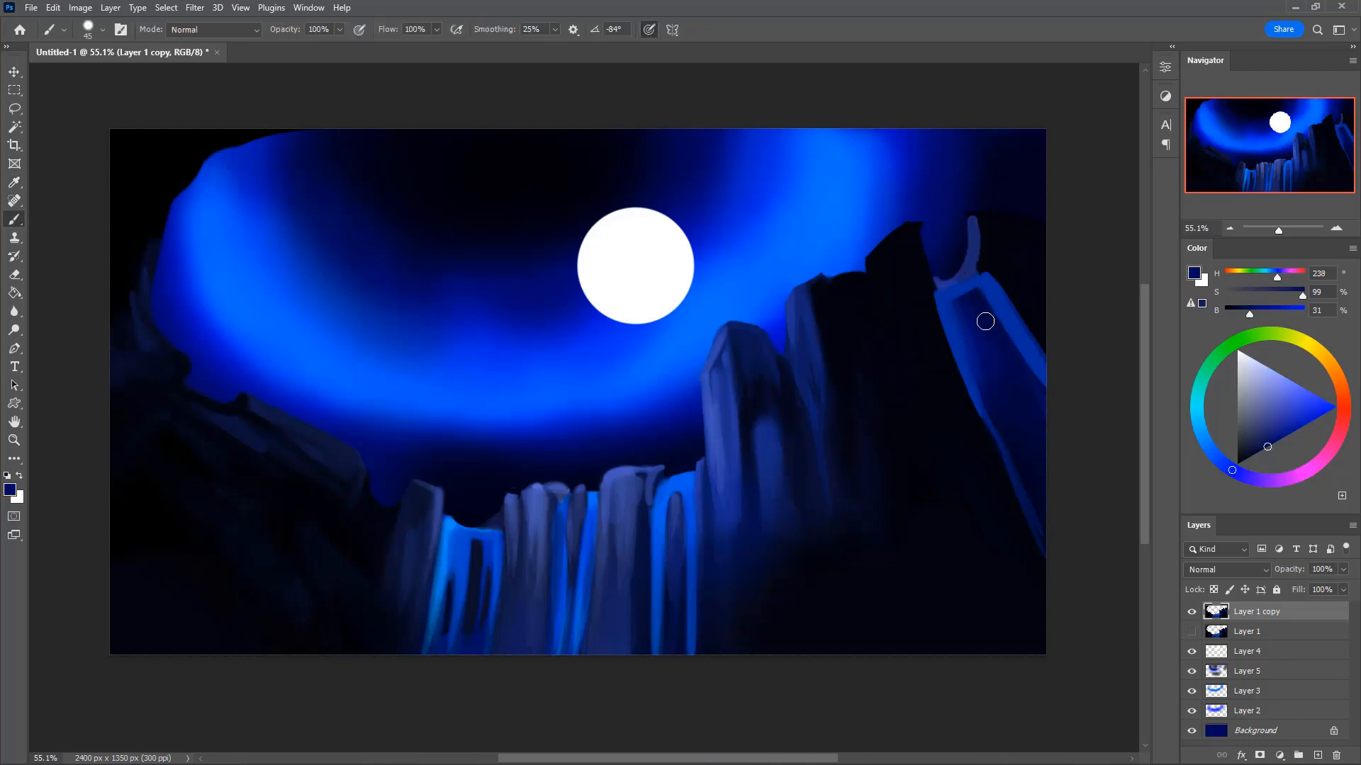
key(bracketright)
key(bracketright)
key(3)
key(ctrl+z)
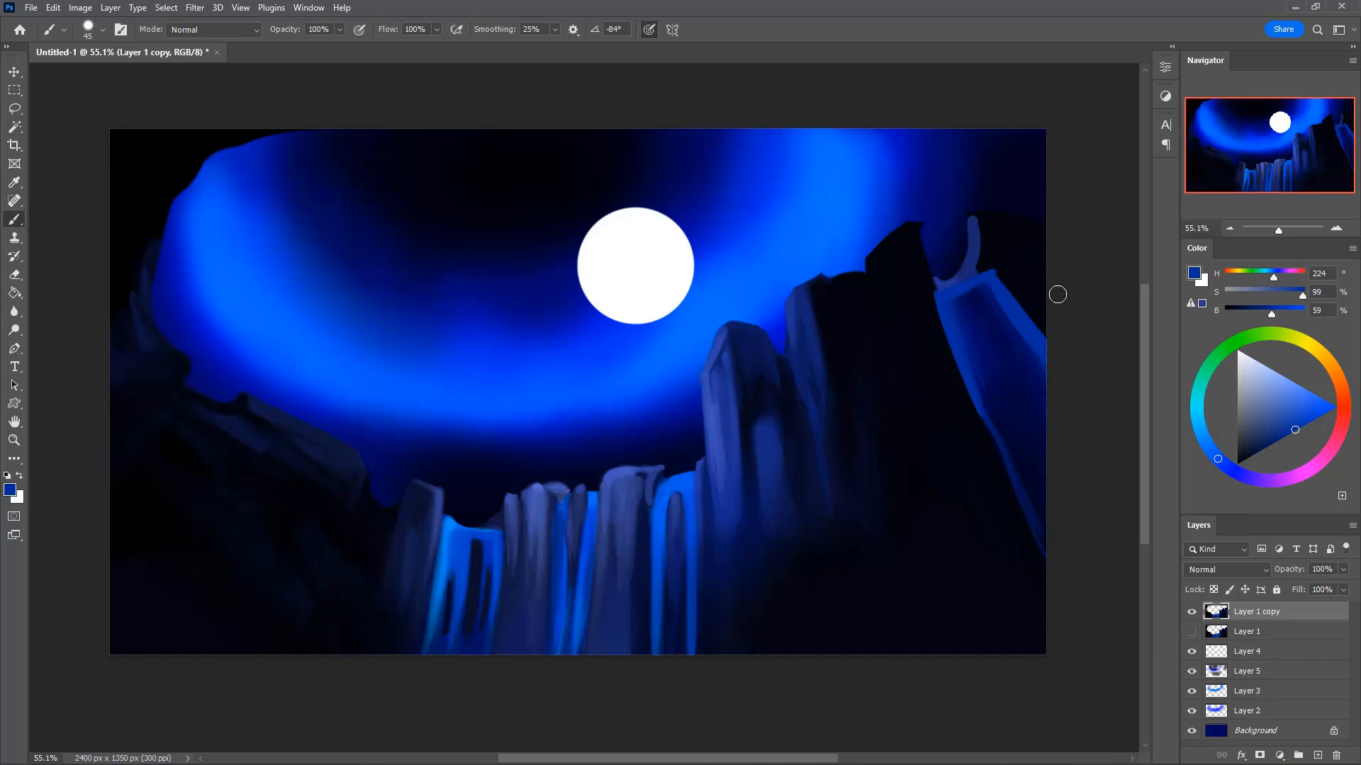
- Widen the blue rock rim above the tall waterfall and define the waterfall's inner edge in blue (H 224, S 99, B 59) at 35 px
alt+click(981, 241)
key(e)
drag(937, 303, 993, 425)
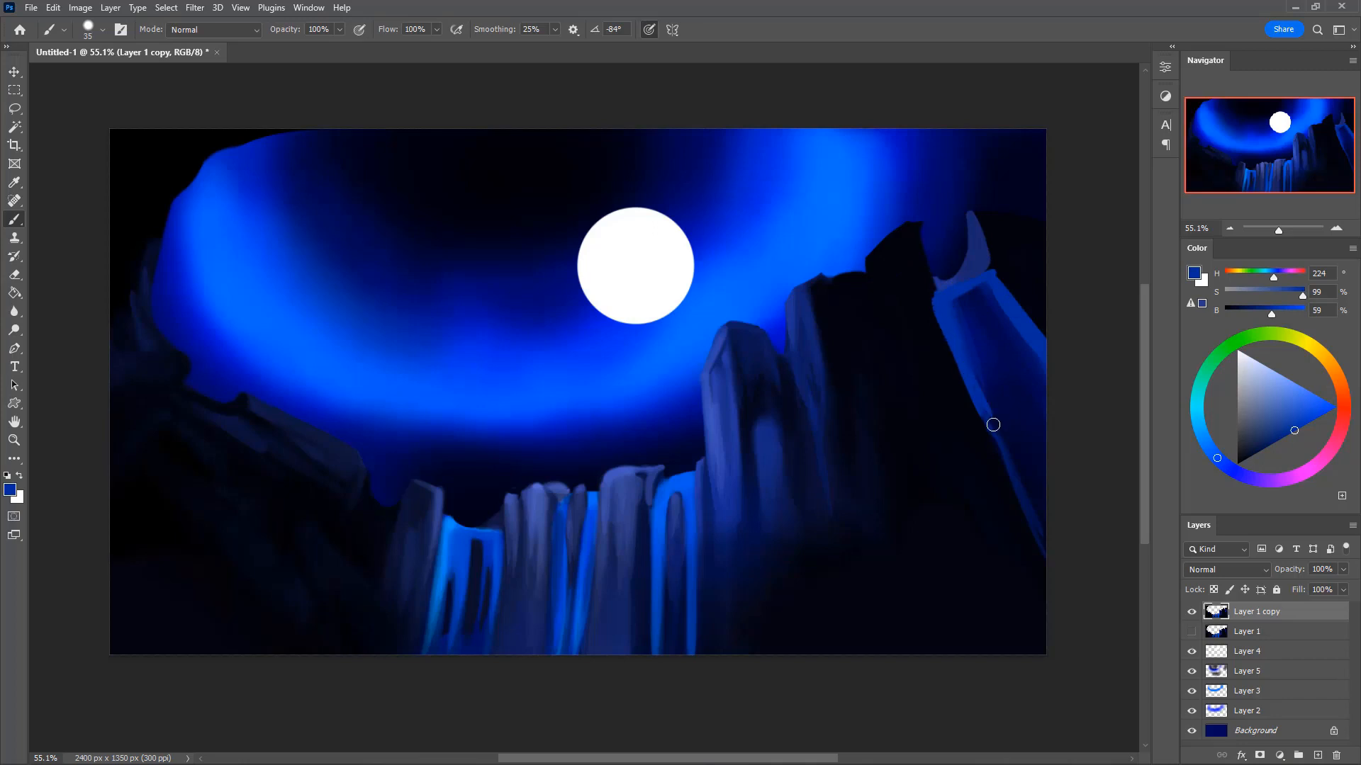
- Blend the tall waterfall's edges into its face with sampled dark blue (H 237, S 99, B 38) using a 40 px brush at 30% opacity
alt+click(968, 332)
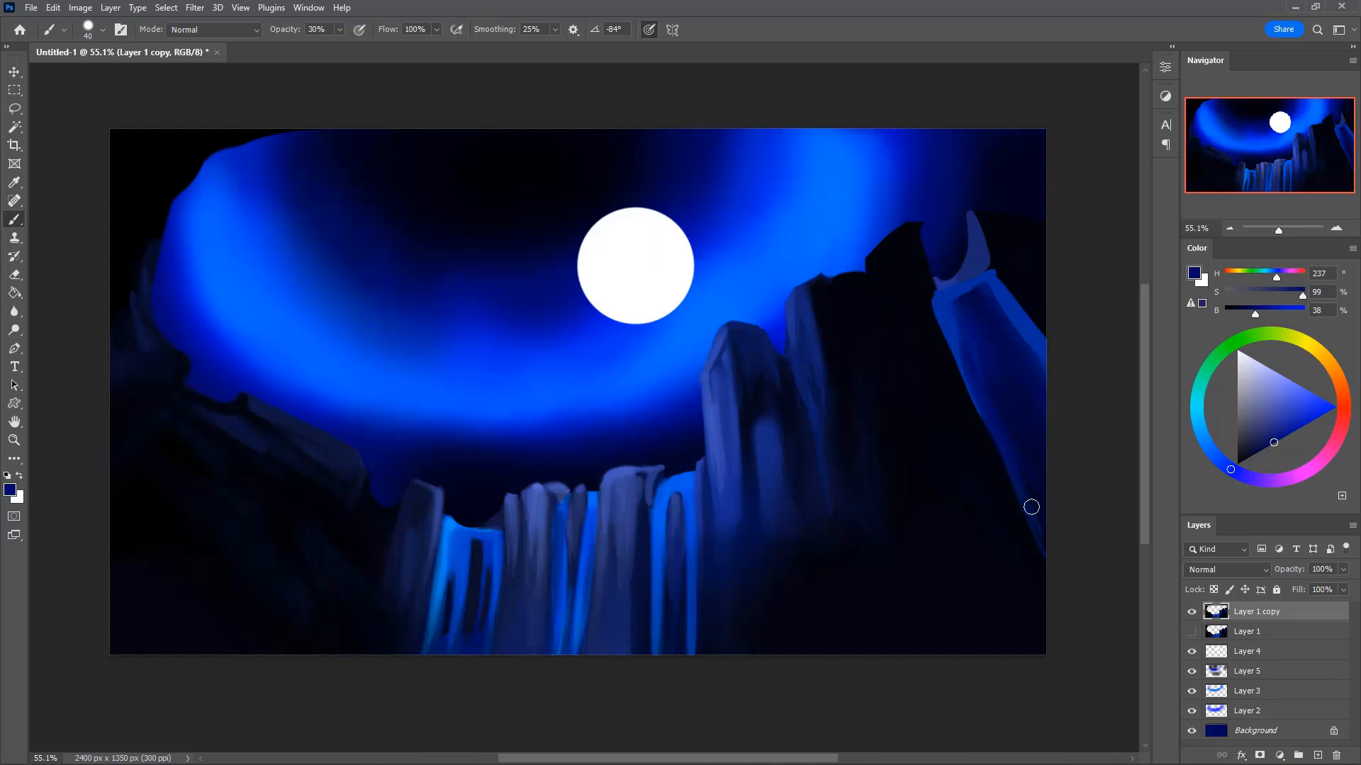
alt+click(957, 322)
drag(979, 393, 994, 447)
- Try painting a matching blue rim (H 233, S 75, B 56) on the dark cliff's peak with a 35 px brush at 100% opacity
alt+click(977, 252)
key(0)
key(bracketleft)
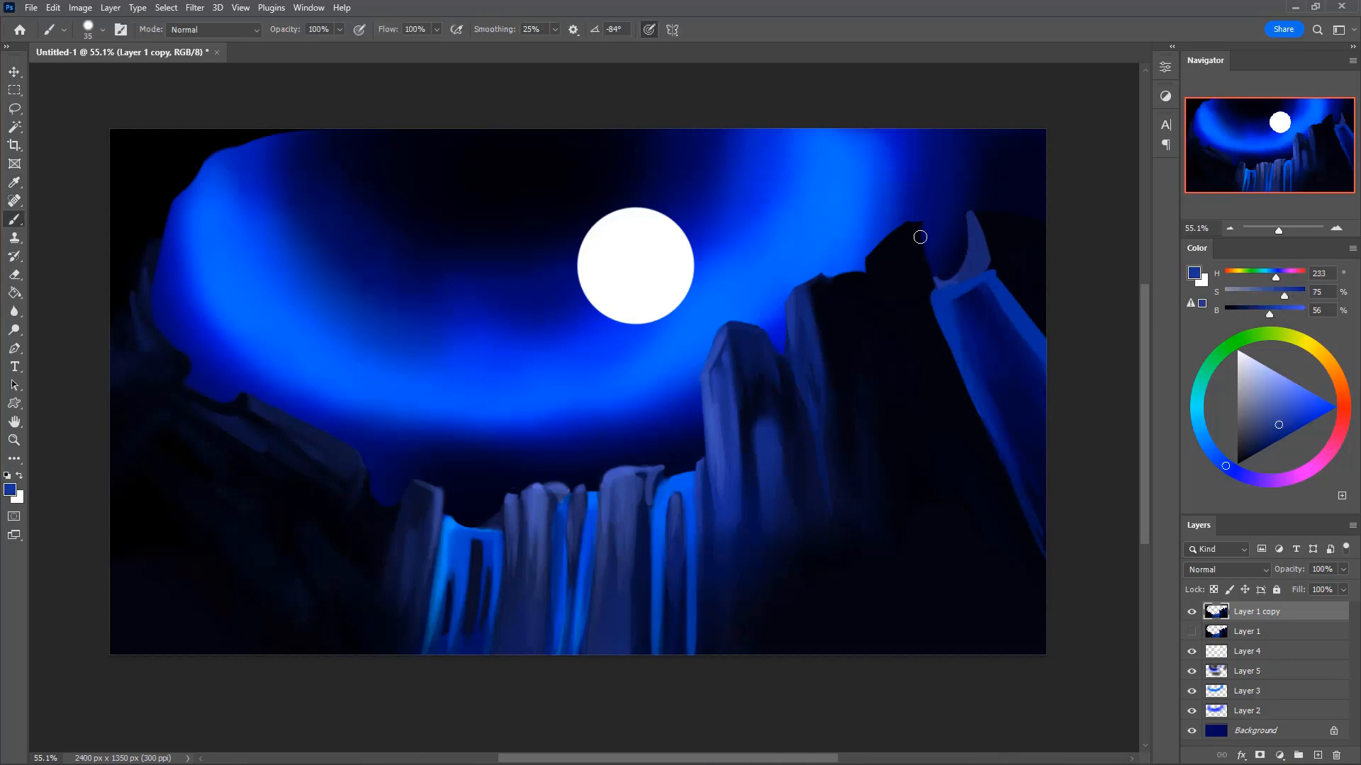
drag(916, 232, 922, 280)
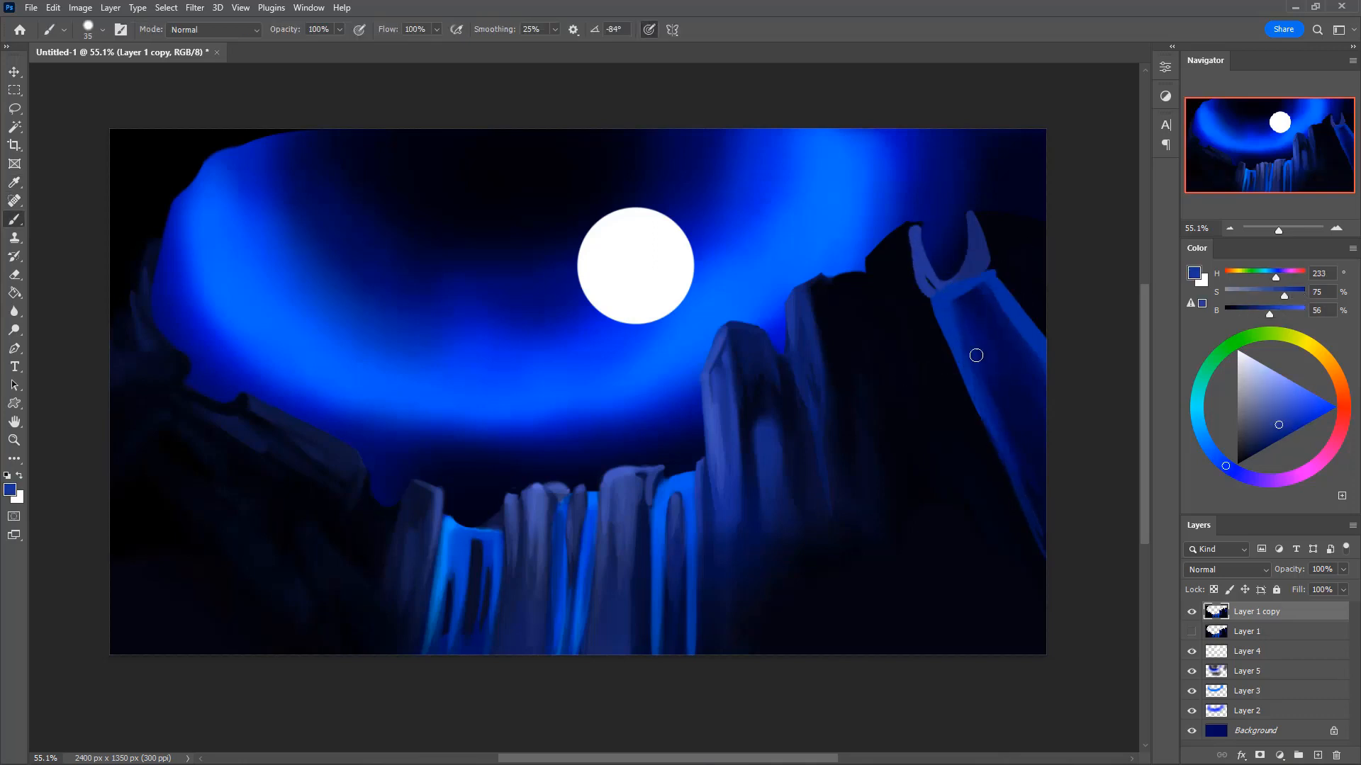
key(ctrl+z)
- Trim the dark cliff's peak with the eraser and glaze the tall waterfall with sampled blues at 30% opacity using a 40 px brush
key(e)
drag(915, 219, 927, 253)
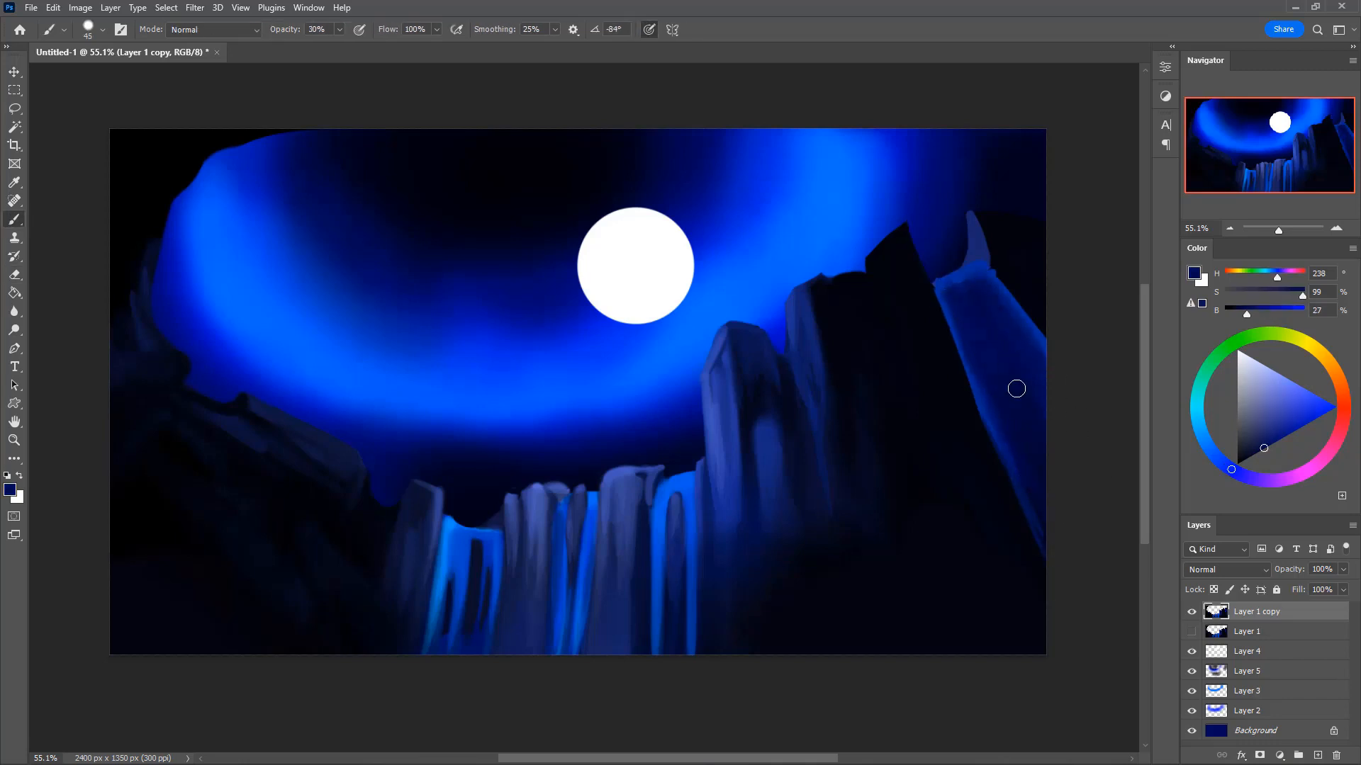
alt+click(958, 277)
key(bracketleft)
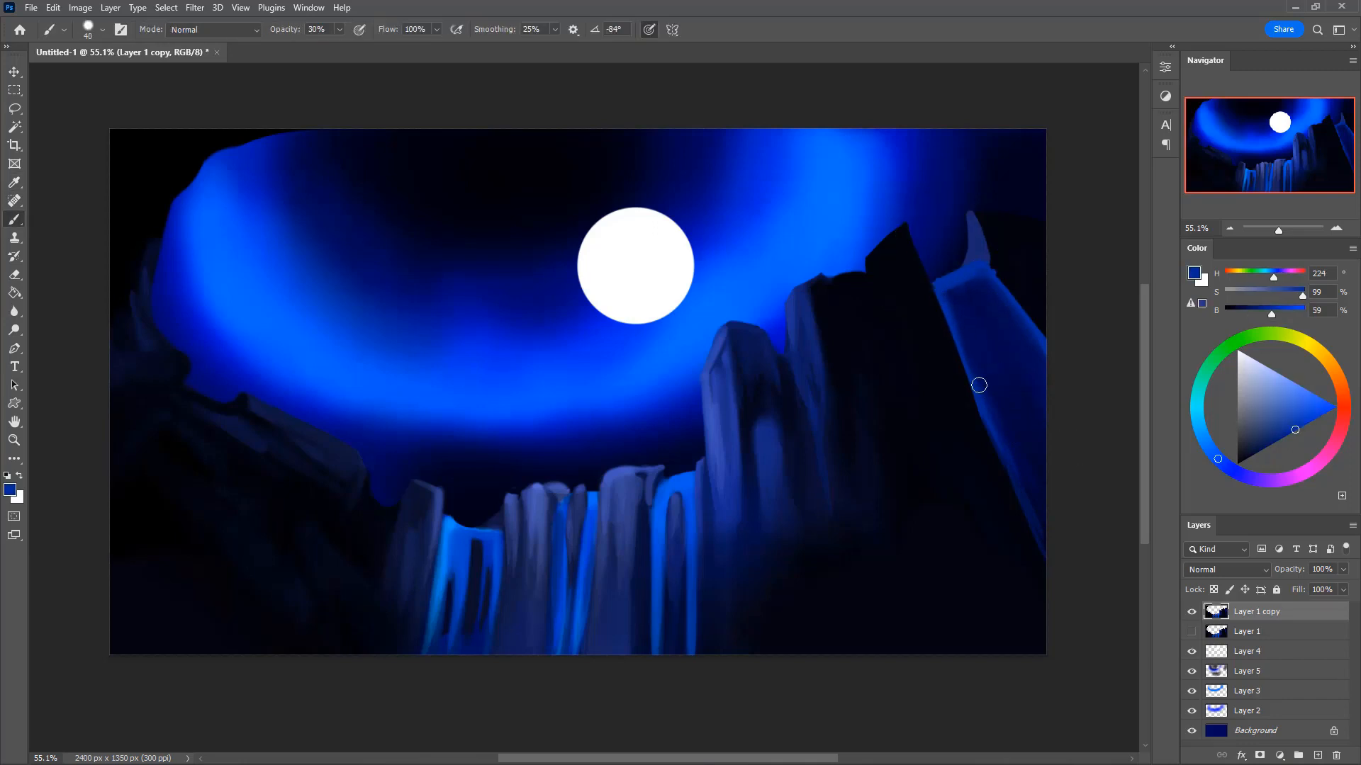
alt+click(950, 488)
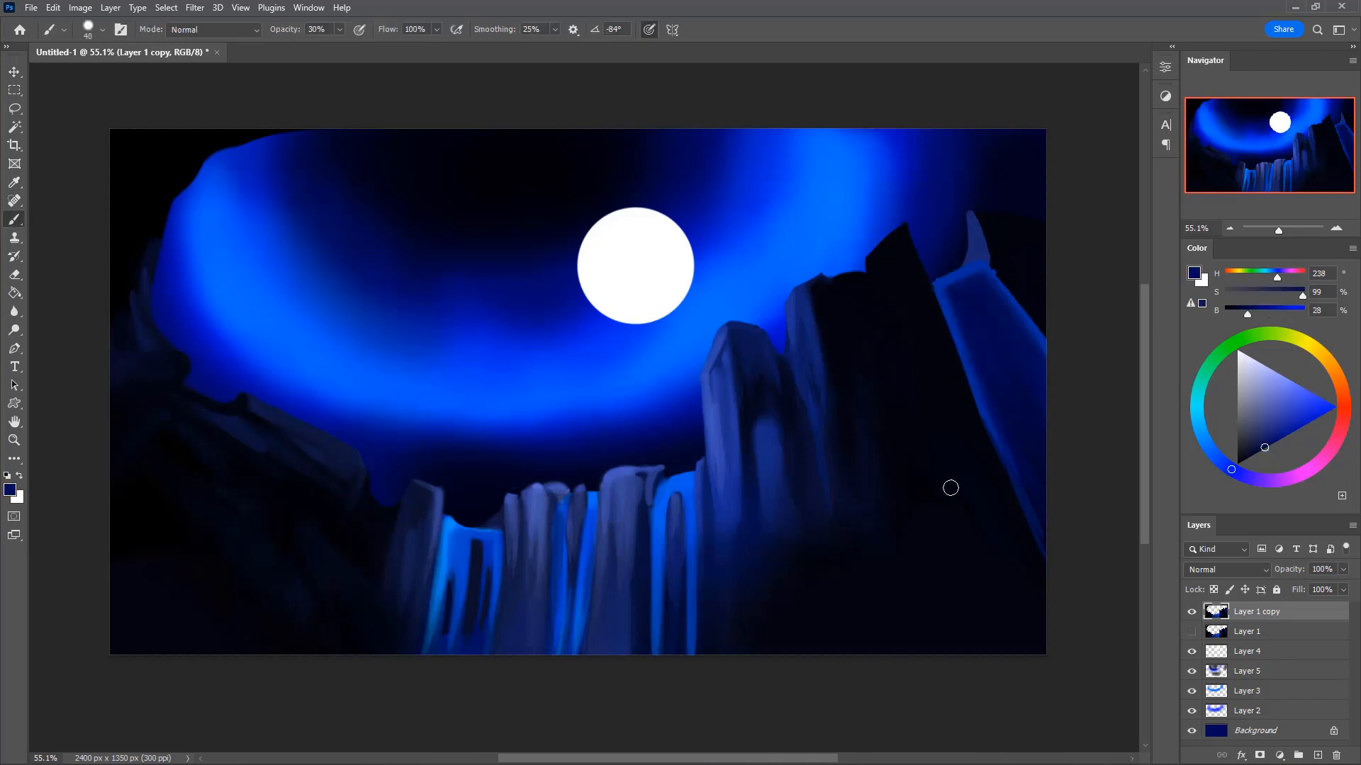
- Paint near-black gaps (H 240, S 73, B 4) into the tall waterfall at 100% opacity, refining the streaks with sampled dark blue
alt+click(924, 349)
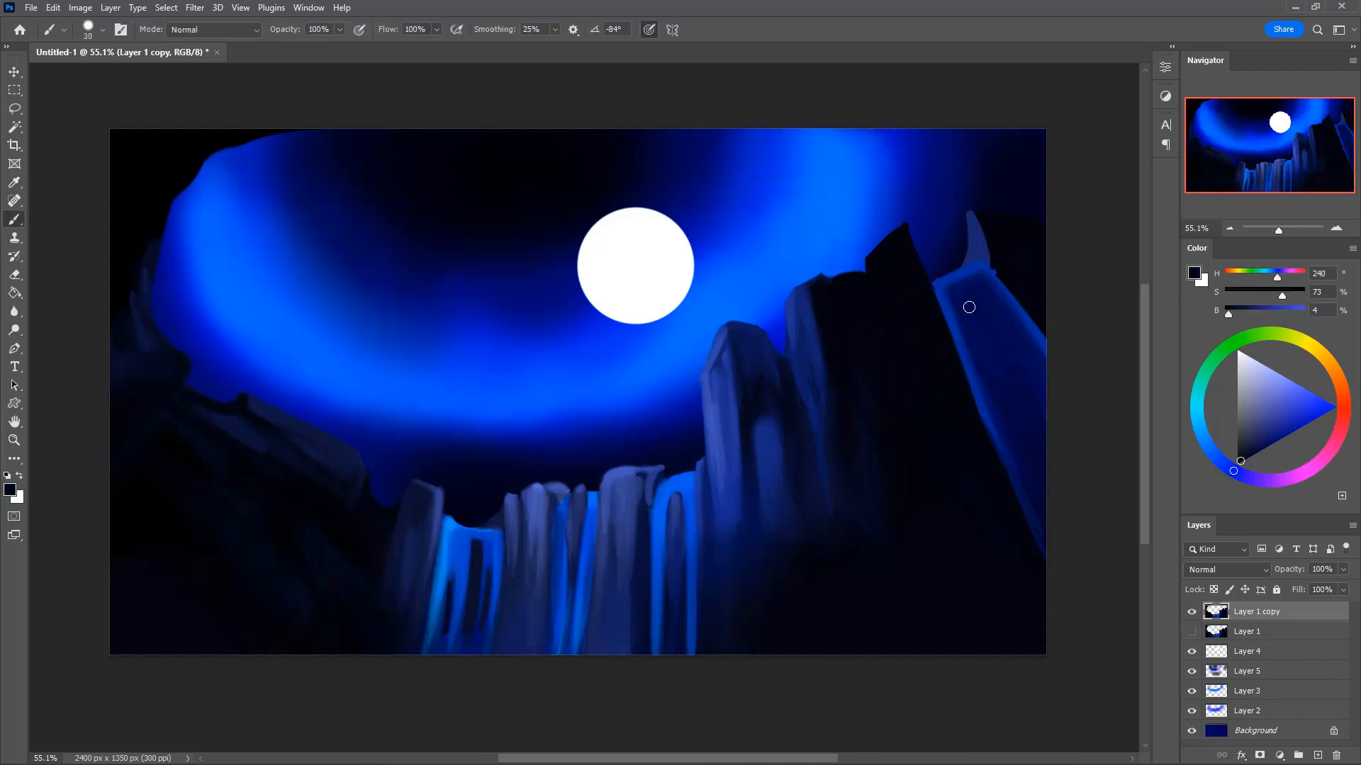
mouse_move(969, 307)
mouse_down()
mouse_move(1011, 397)
mouse_move(978, 310)
mouse_up()
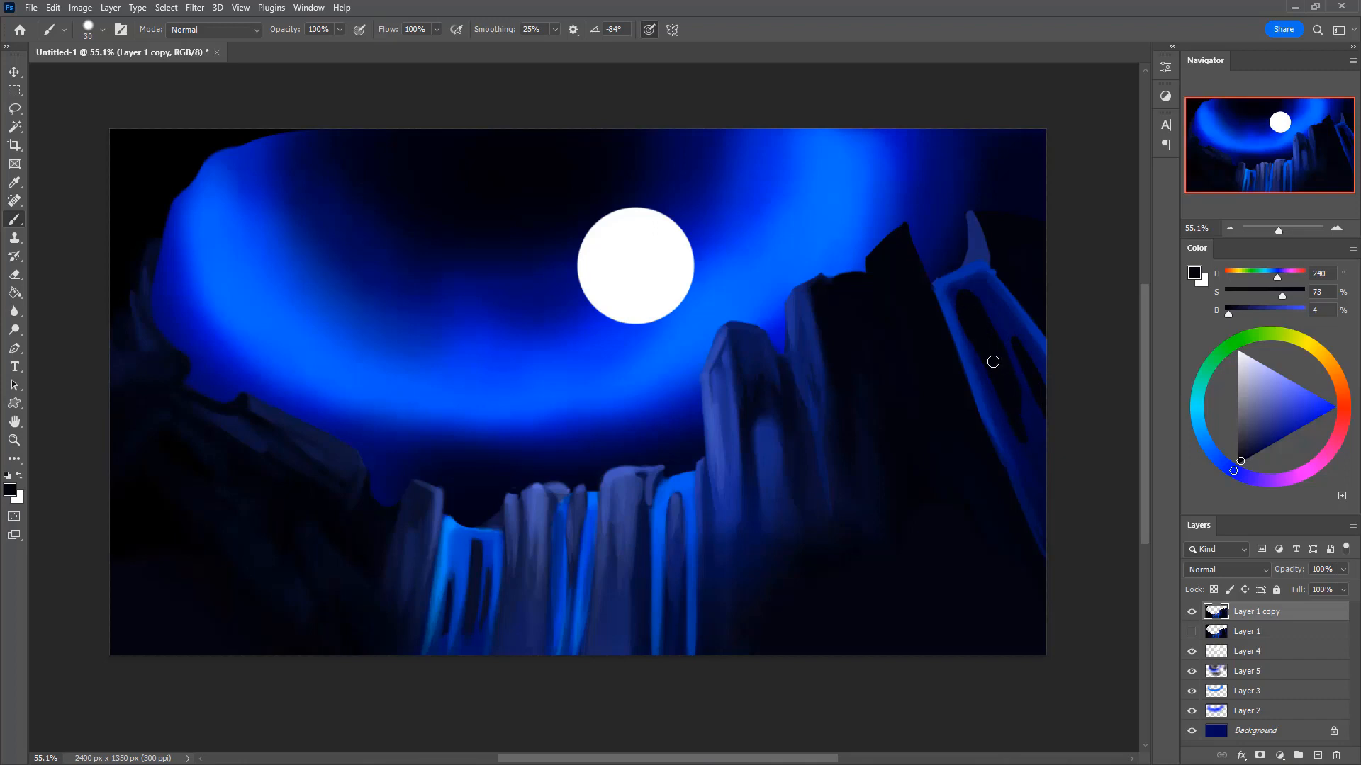
alt+click(985, 293)
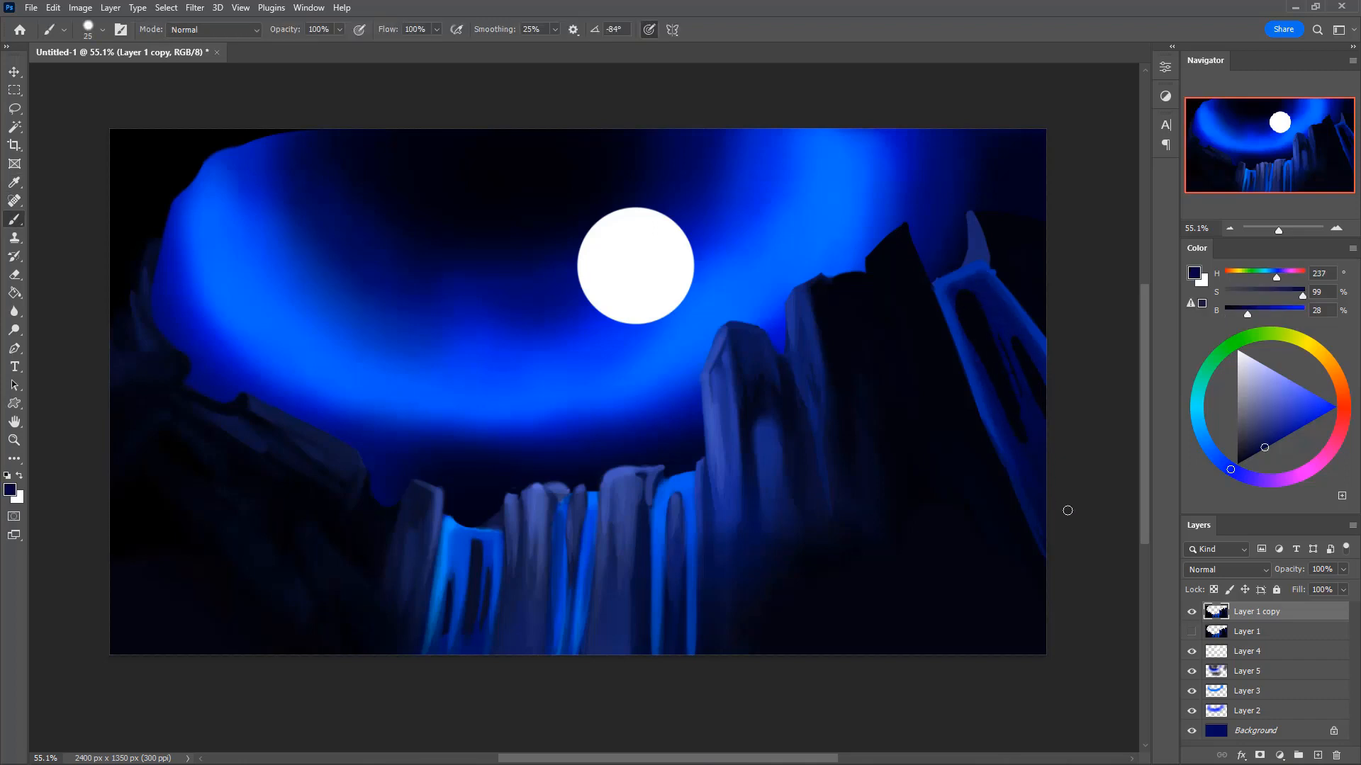
alt+click(966, 316)
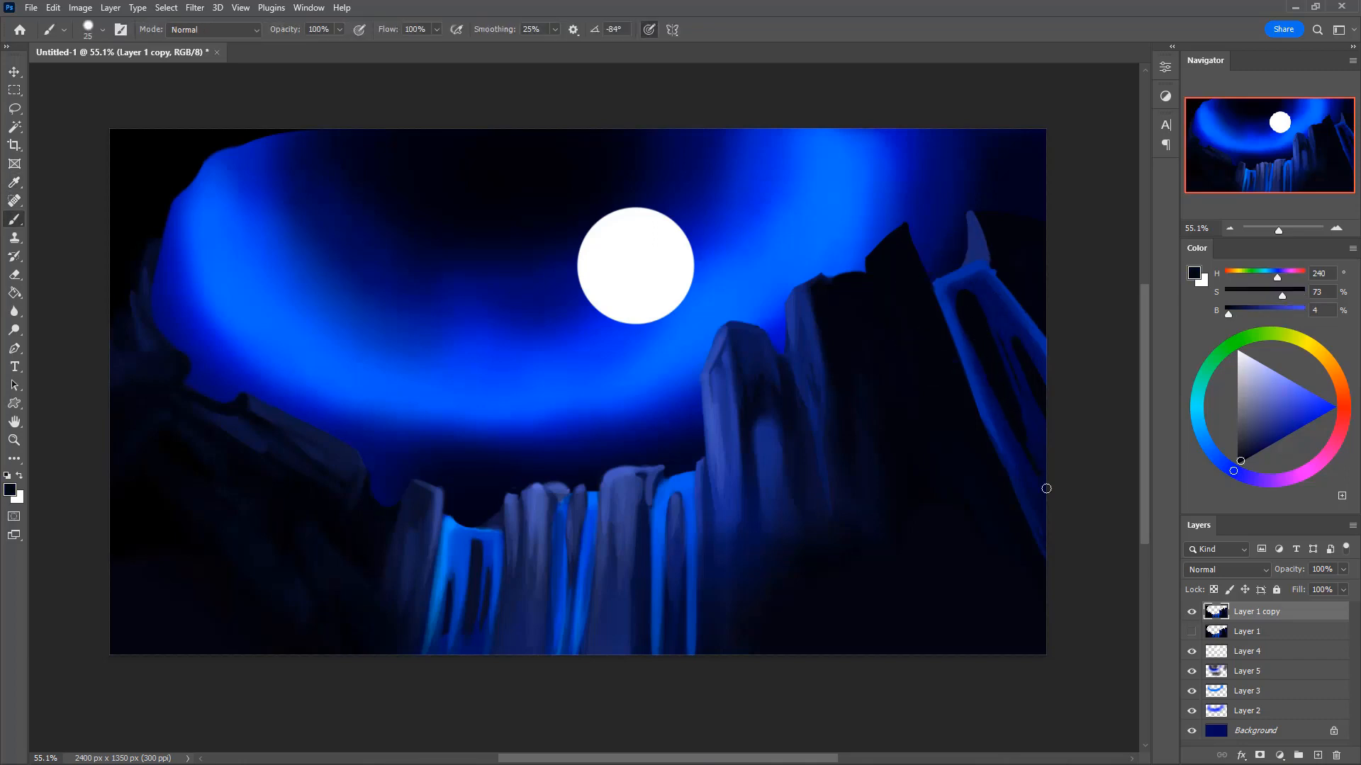
alt+click(952, 292)
- Reshape the top of the pillar beside the dark cliff into a slope with a 40 px eraser, undoing unwanted strokes
key(e)
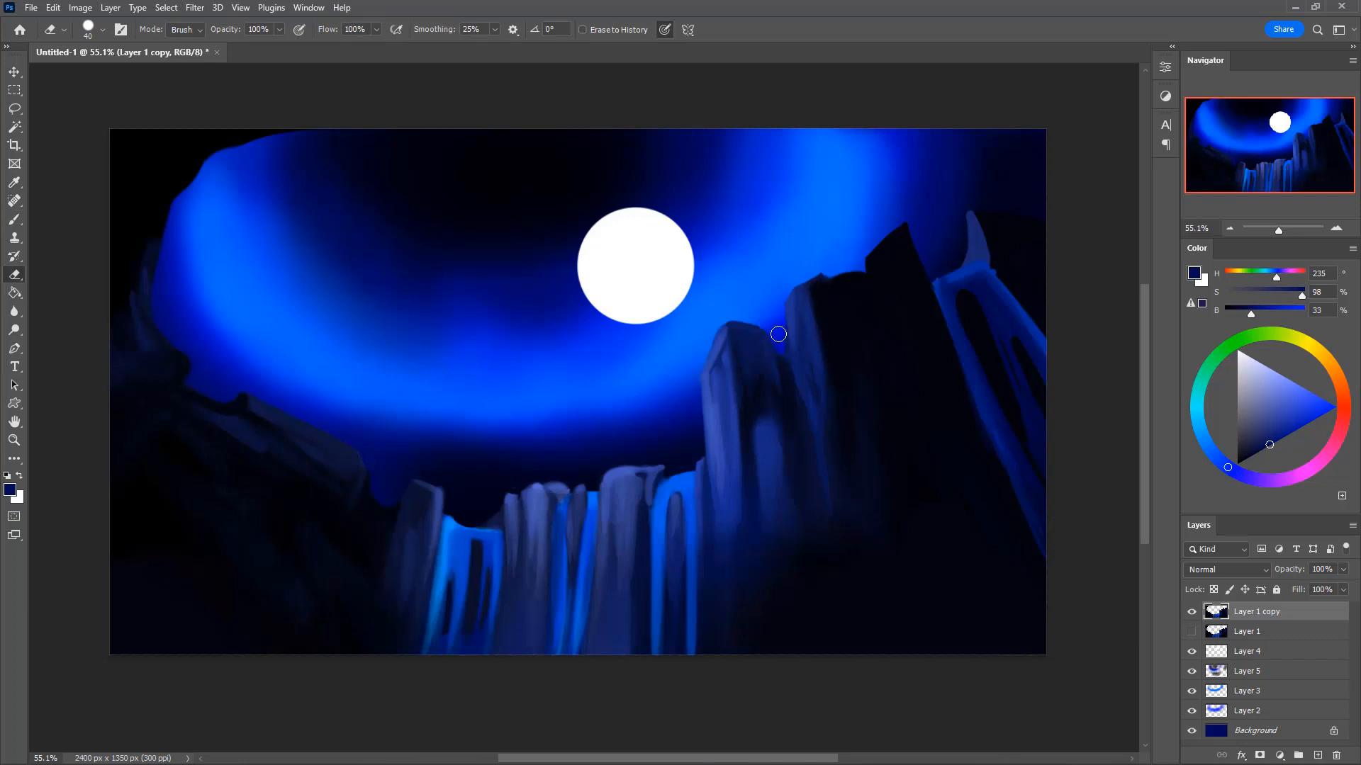
mouse_move(781, 324)
mouse_down()
mouse_move(838, 261)
mouse_move(775, 329)
mouse_move(849, 267)
mouse_move(933, 259)
mouse_move(883, 311)
mouse_move(861, 274)
mouse_move(785, 320)
mouse_up()
key(ctrl+z)
drag(852, 279, 809, 306)
key(ctrl+z)
- Try painting along the dark cliff's sloping peak with sampled near-black (H 240, S 80, B 4) at 100% opacity
key(i)
click(900, 243)
key(b)
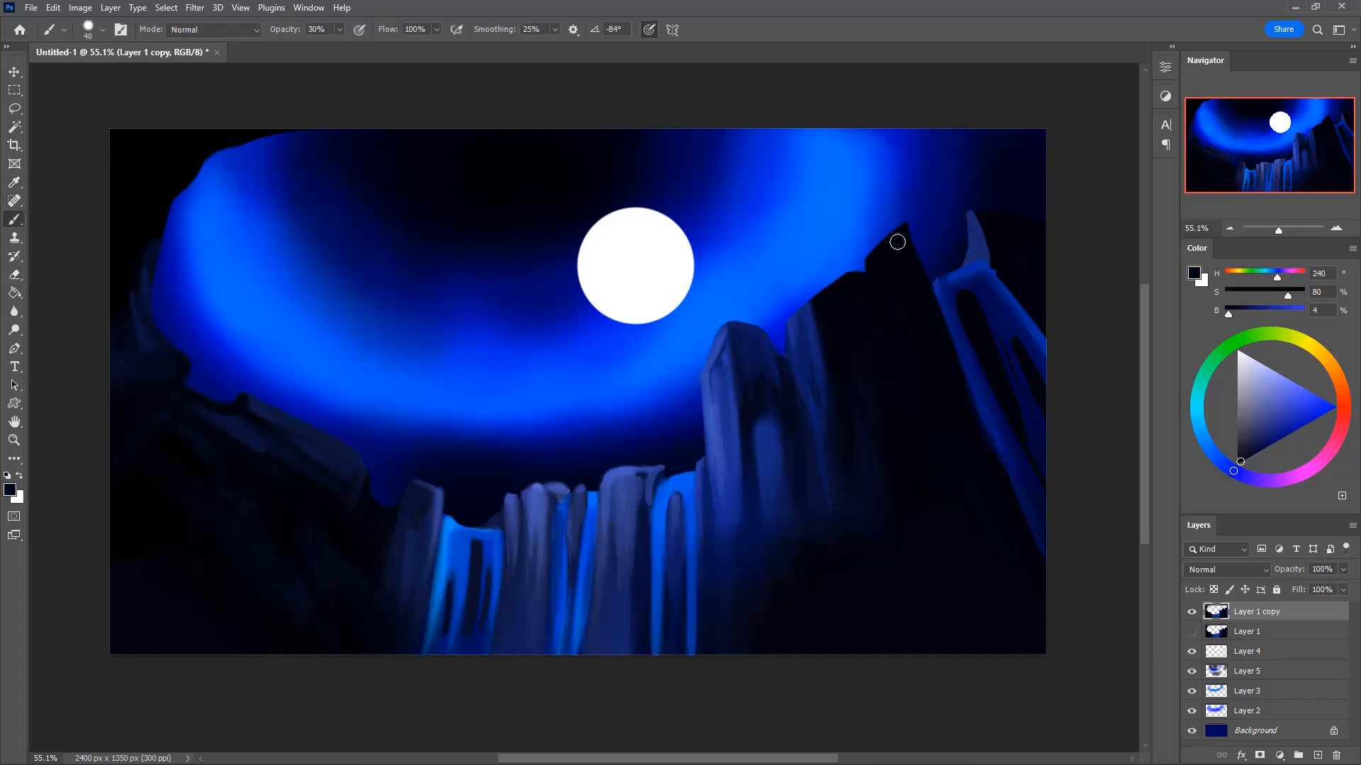
alt+click(890, 227)
key(0)
drag(878, 237, 866, 264)
key(ctrl+z)
- Erase a notch between the dark cliff and its neighbouring pillar and paint a narrow near-black pillar (H 240, S 75, B 5) there
key(e)
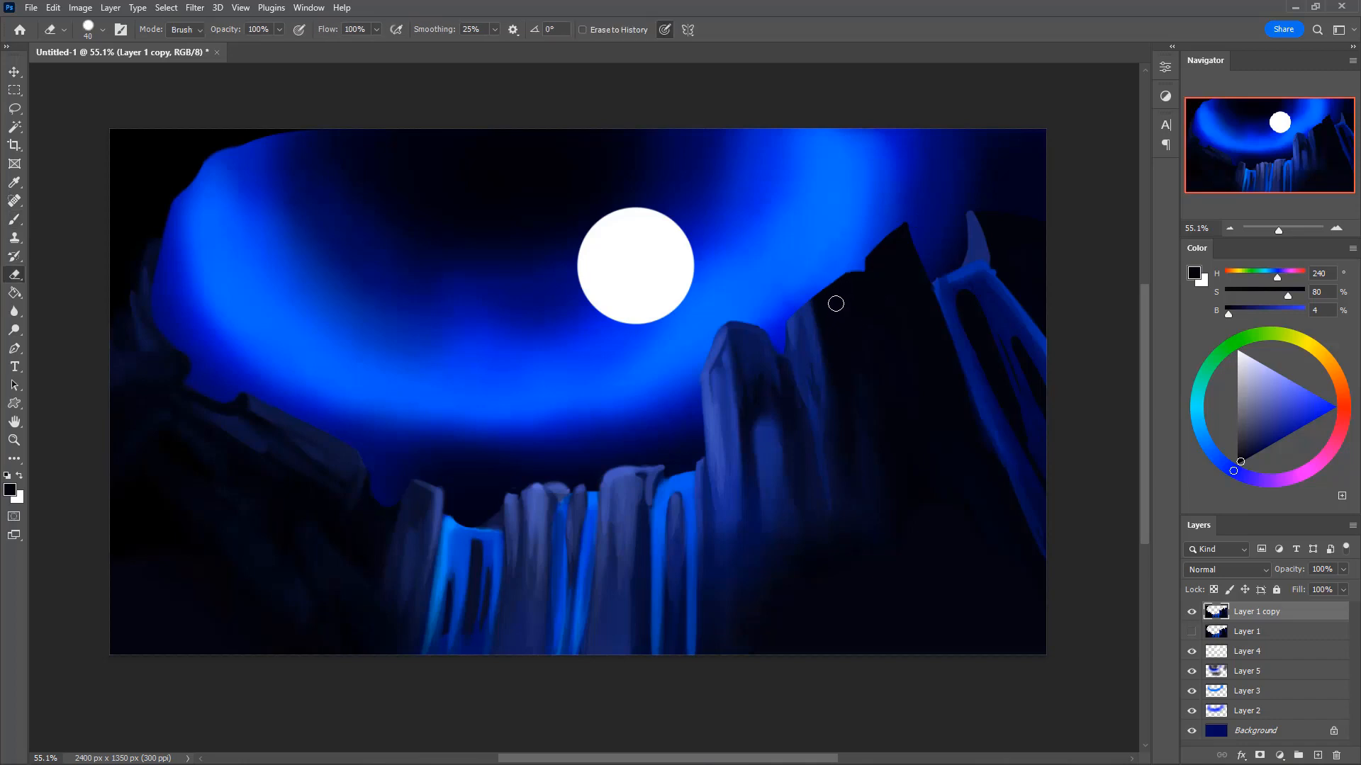
drag(818, 296, 834, 274)
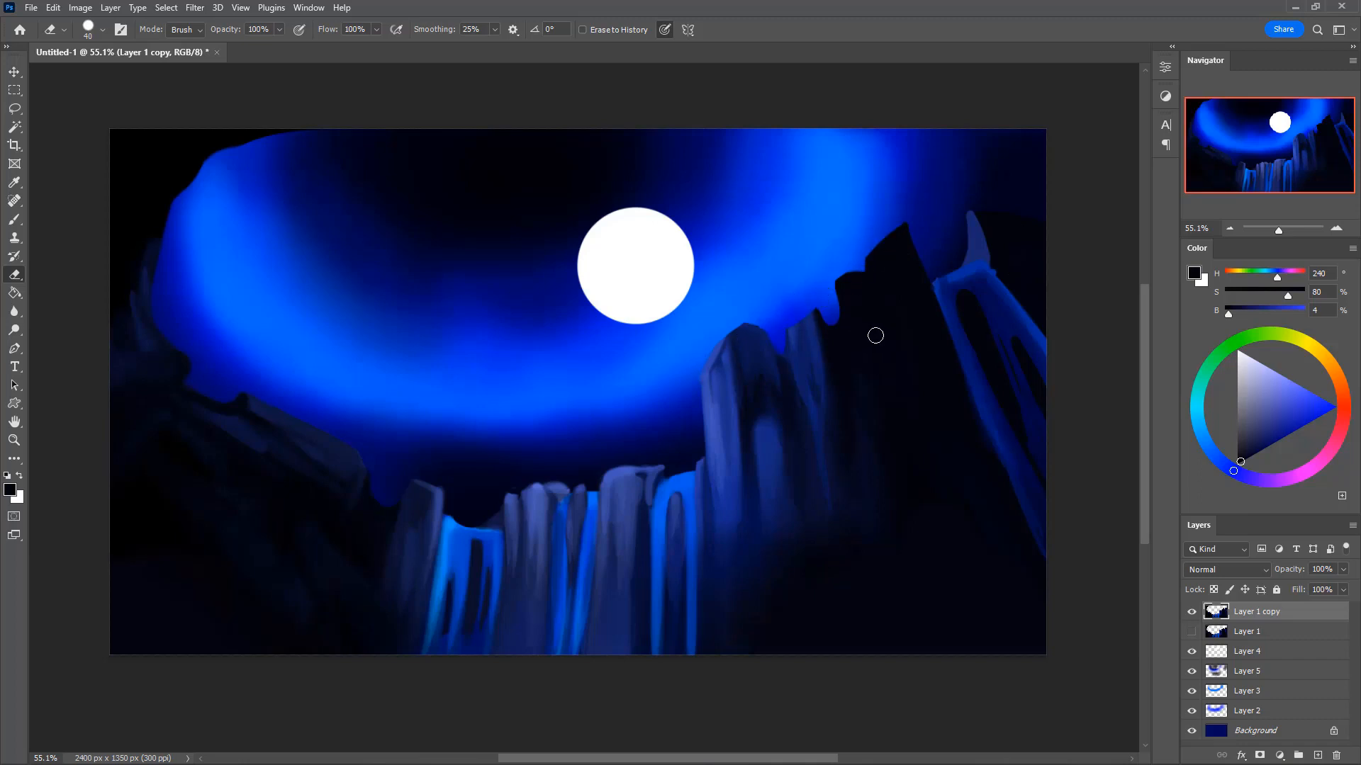
key(b)
mouse_move(826, 313)
mouse_down()
mouse_move(854, 380)
mouse_move(823, 320)
mouse_move(848, 410)
mouse_move(808, 325)
mouse_up()
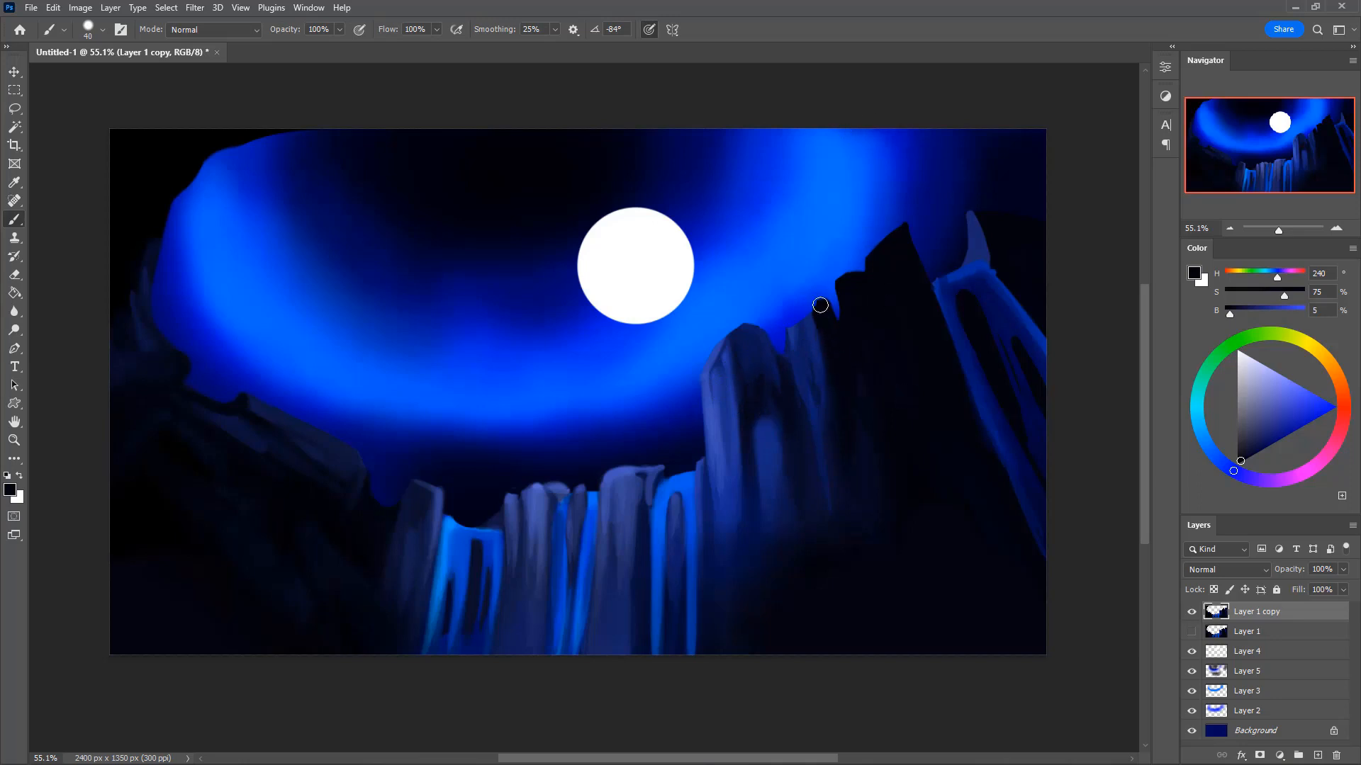
drag(819, 305, 849, 391)
key(i)
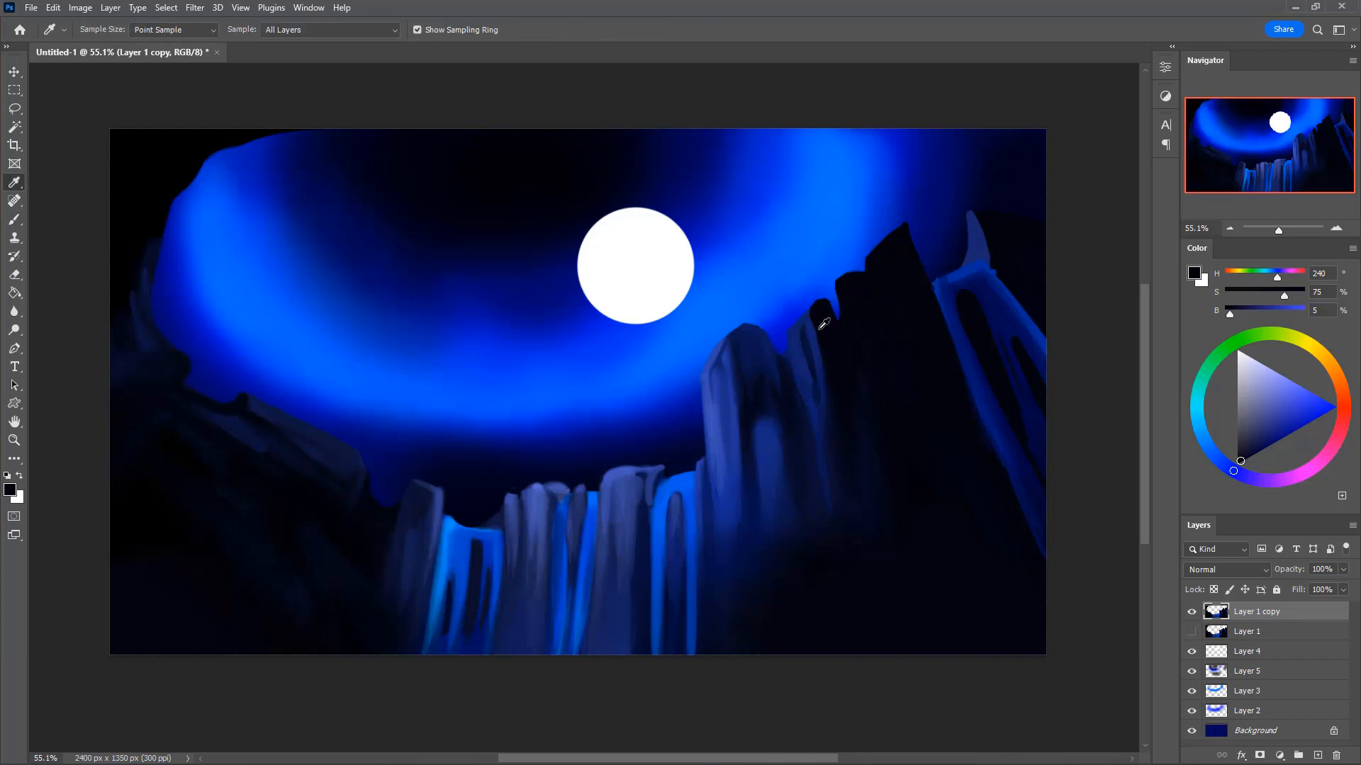
- Paint sampled dark blue streaks (H 231, S 83, B 42) down the near-black rock beside the dark cliff at 30% opacity
click(822, 328)
key(b)
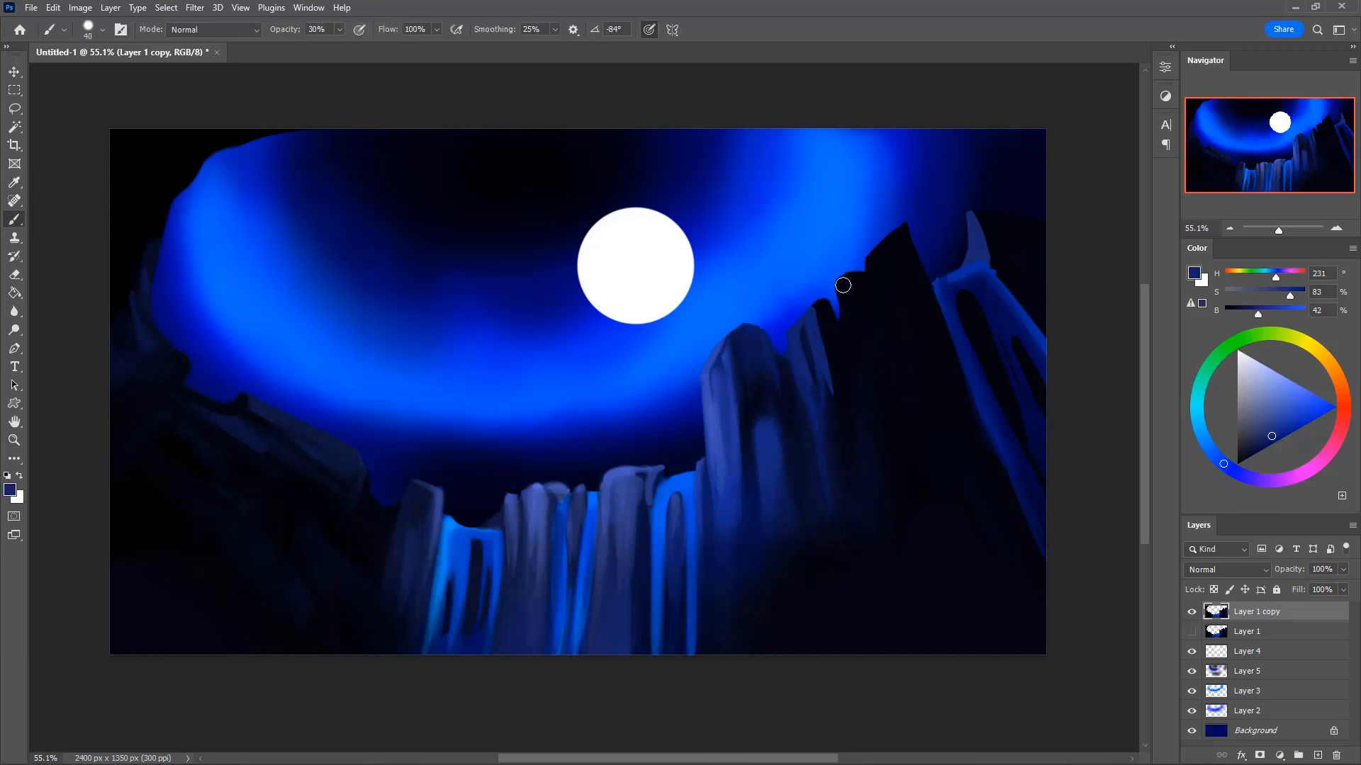
mouse_move(862, 346)
mouse_down()
mouse_move(844, 282)
mouse_move(865, 354)
mouse_up()
drag(851, 278, 876, 357)
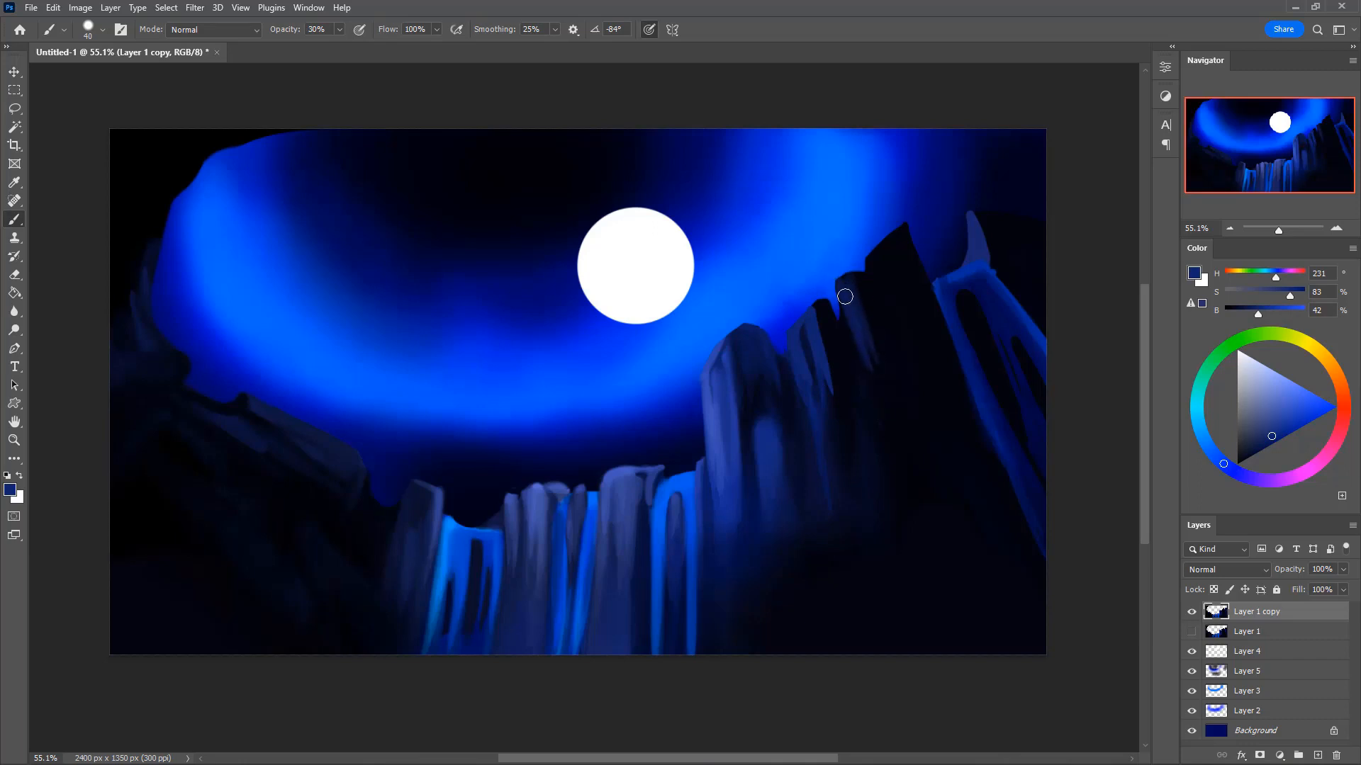
- Fill the step beside the dark cliff's peak with sampled near-black (H 240, S 80, B 4) to round its silhouette
alt+click(879, 298)
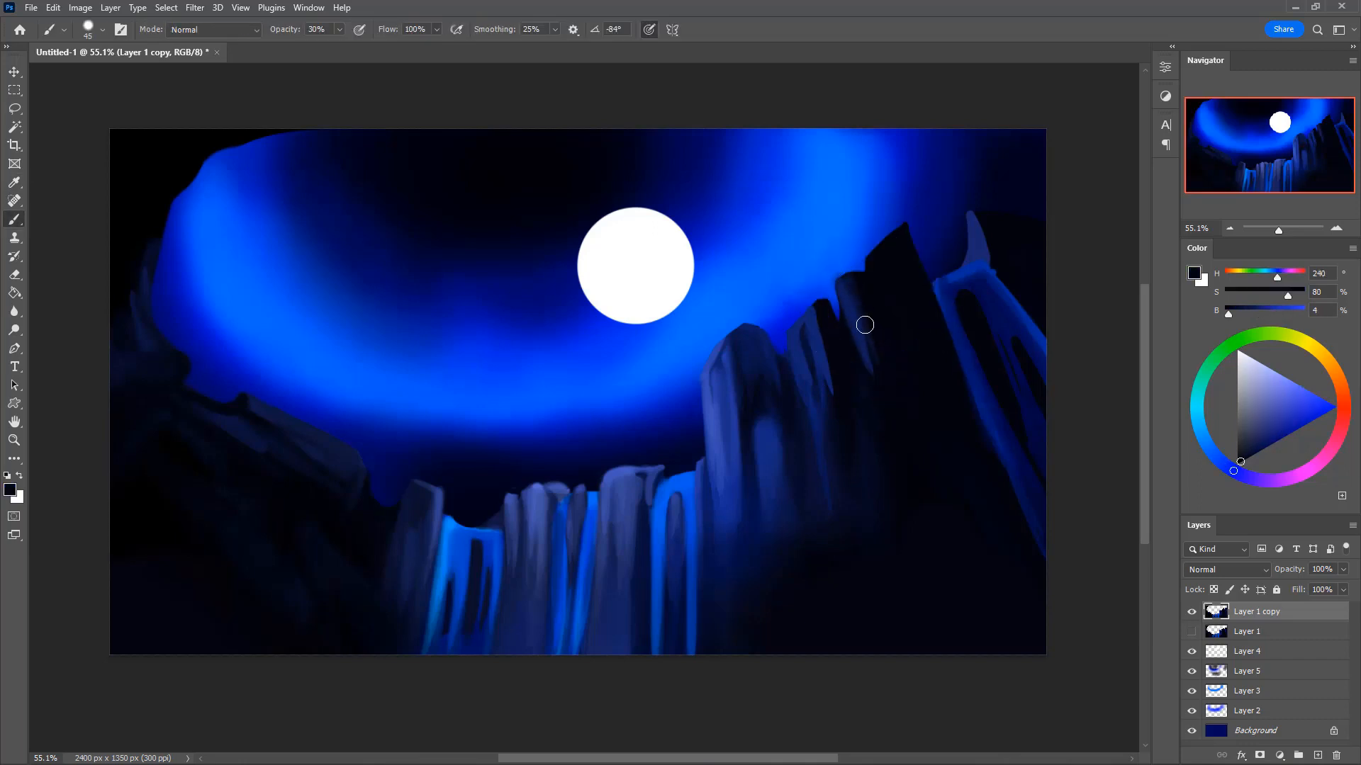
key(e)
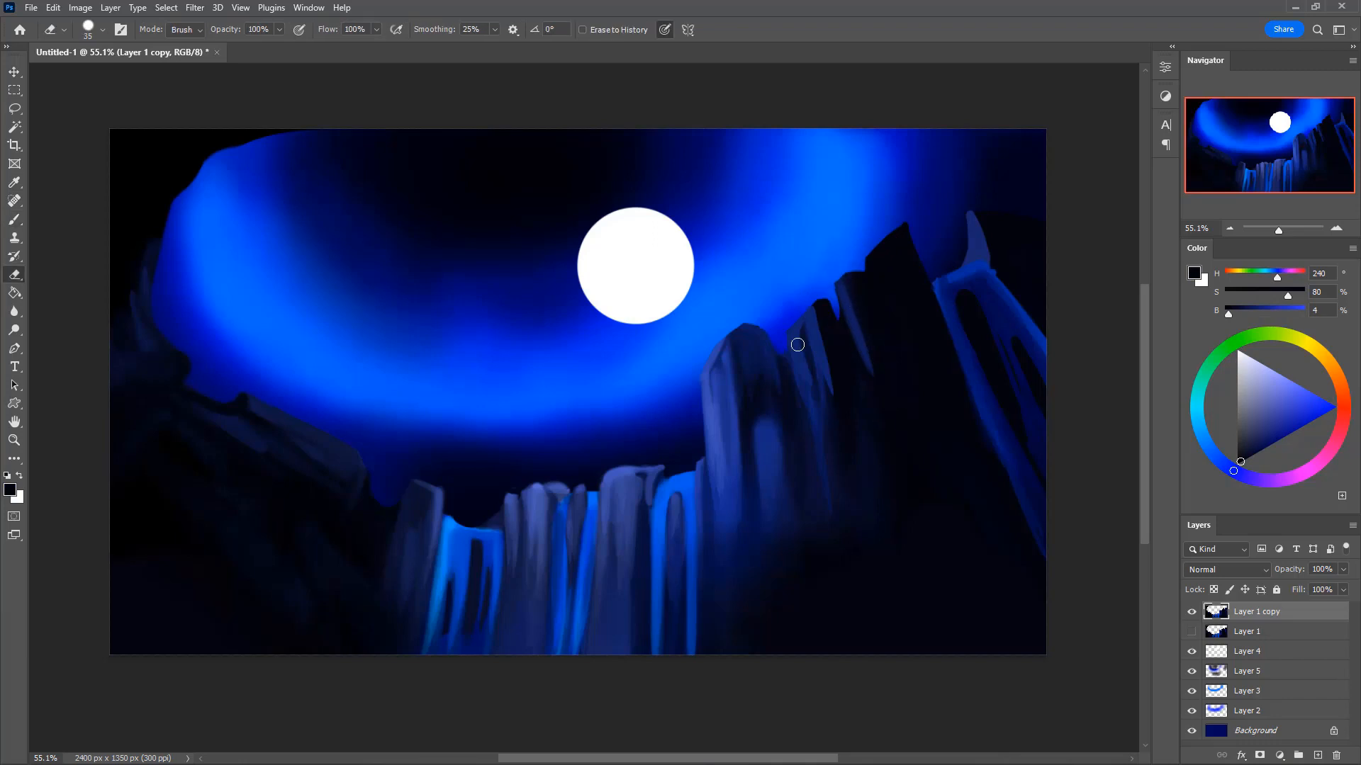
key(b)
alt+click(874, 306)
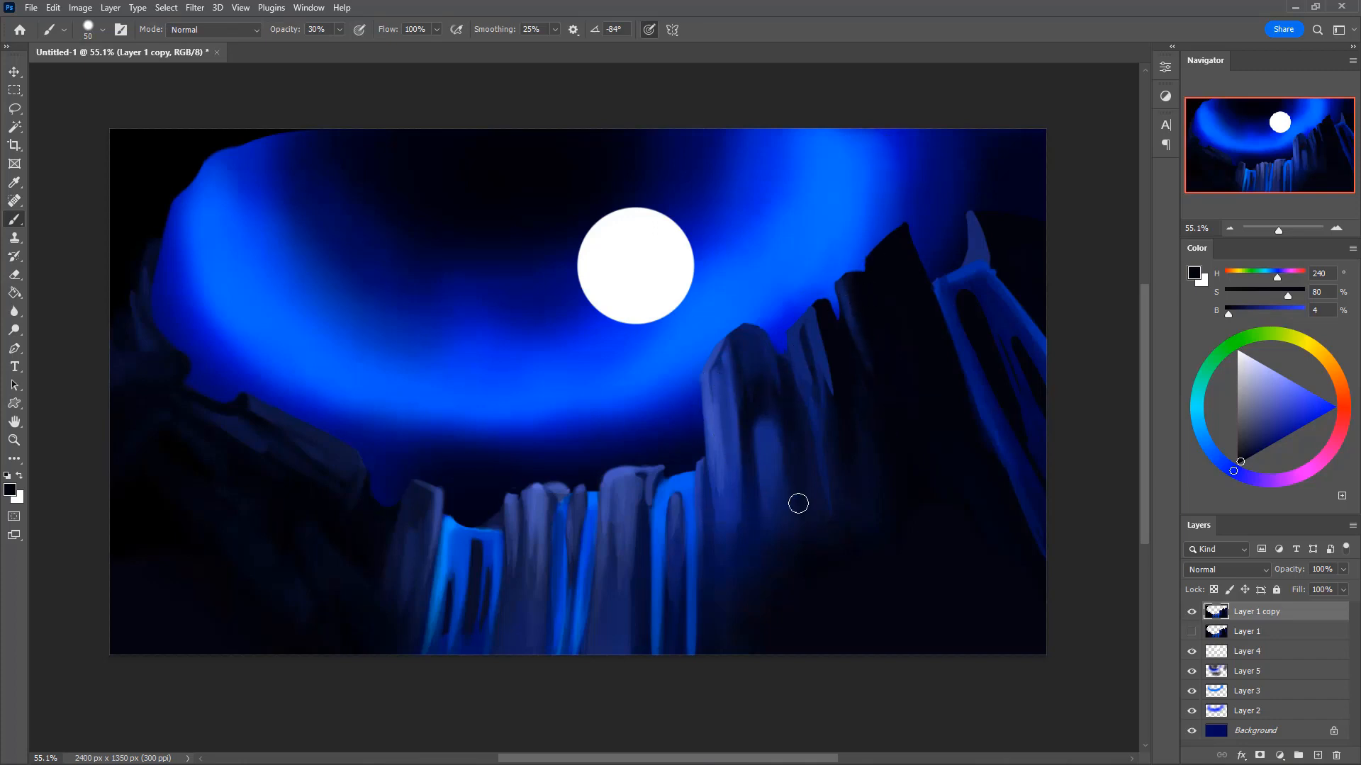
- Build a taller pillar beside the dark cliff in dark blue (H 231, S 83, B 42) and near-black (H 240, S 75, B 5)
key(i)
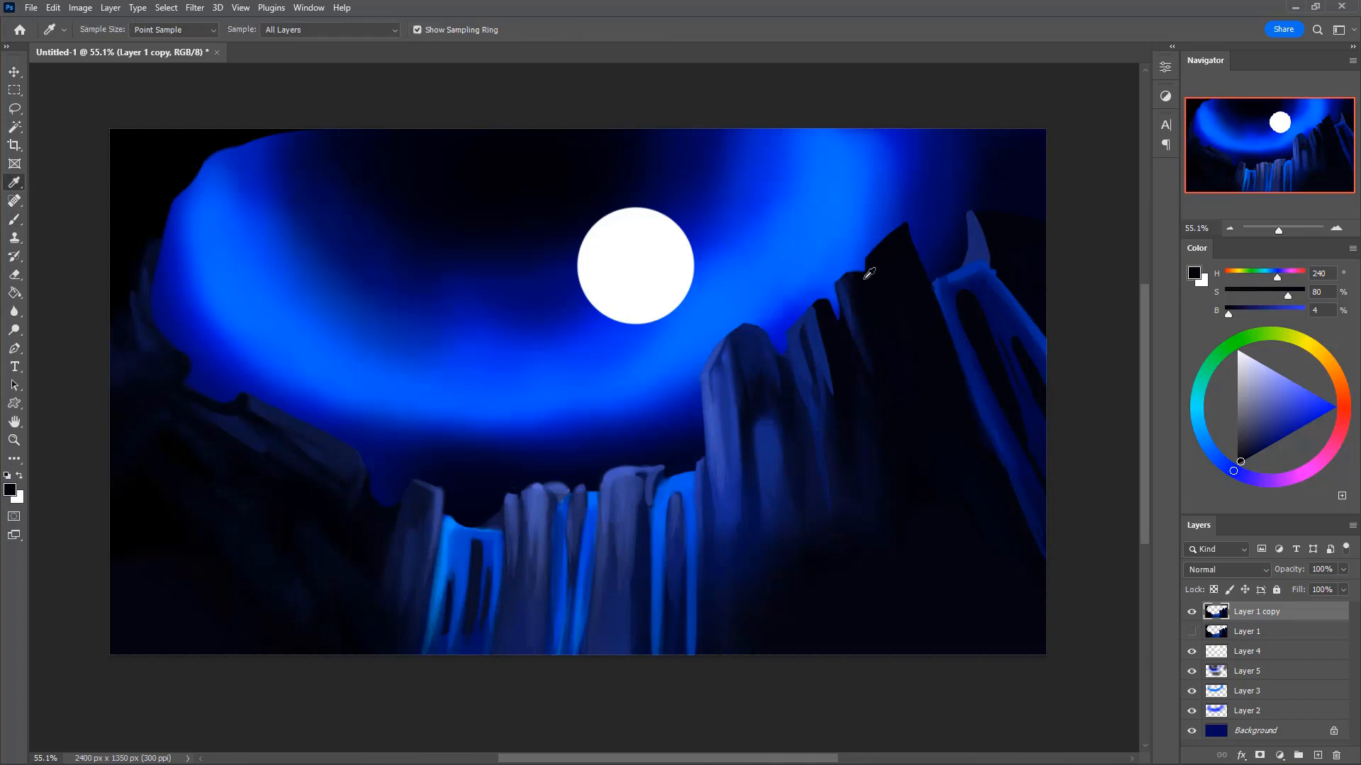
click(817, 312)
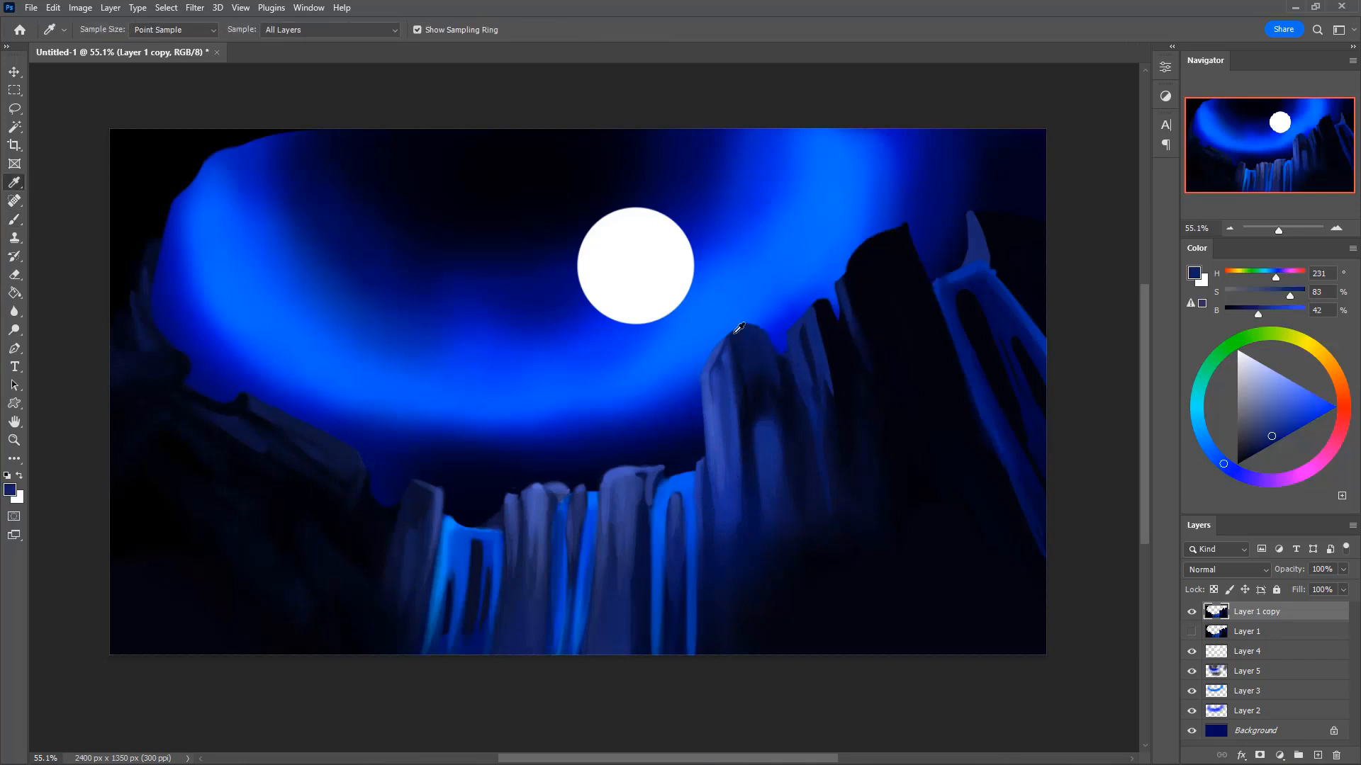
key(b)
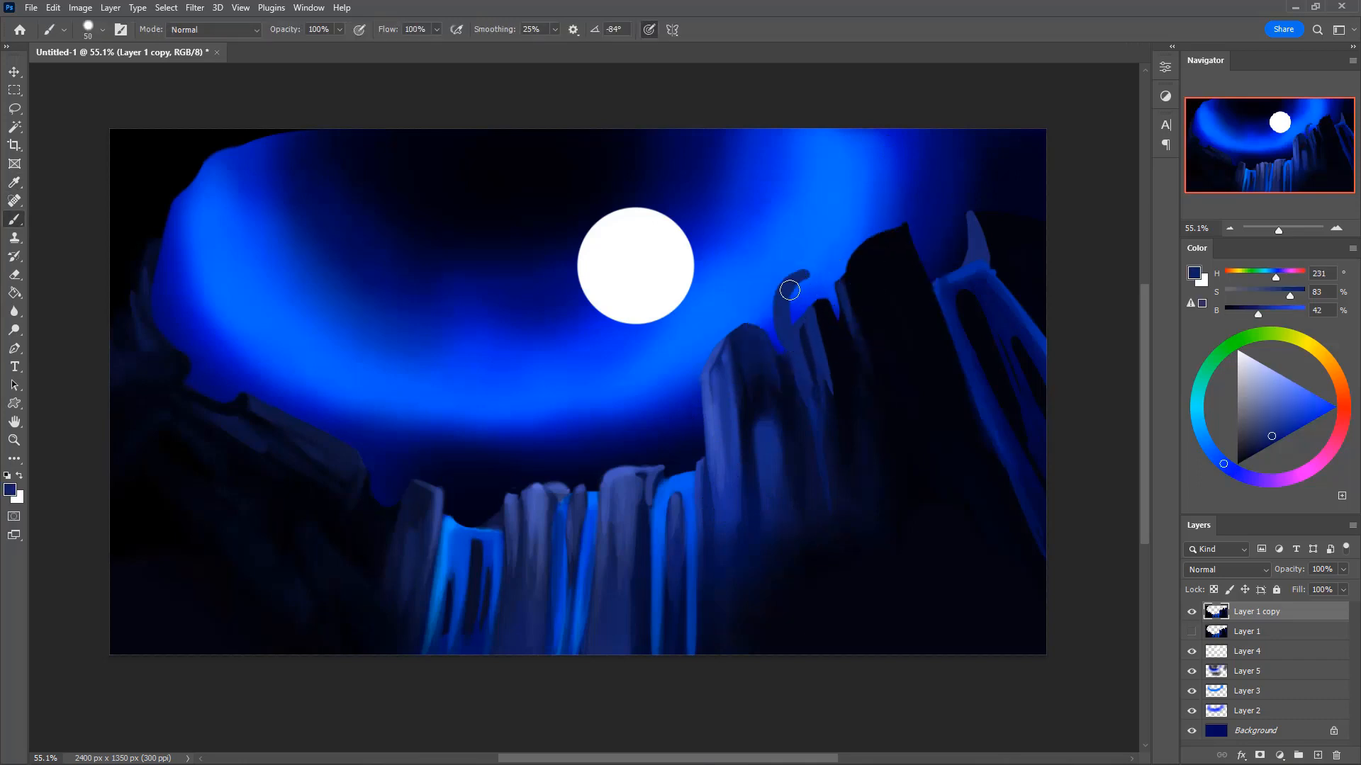
mouse_move(796, 281)
mouse_down()
mouse_move(803, 373)
mouse_move(802, 284)
mouse_move(829, 403)
mouse_move(840, 331)
mouse_move(818, 279)
mouse_move(849, 356)
mouse_move(848, 288)
mouse_move(823, 294)
mouse_move(869, 255)
mouse_move(838, 282)
mouse_move(838, 311)
mouse_move(790, 285)
mouse_up()
key(i)
click(842, 329)
key(b)
- Cut a small notch between the raised pillar and the dark cliff with a 35 px eraser, undoing the first stroke
key(e)
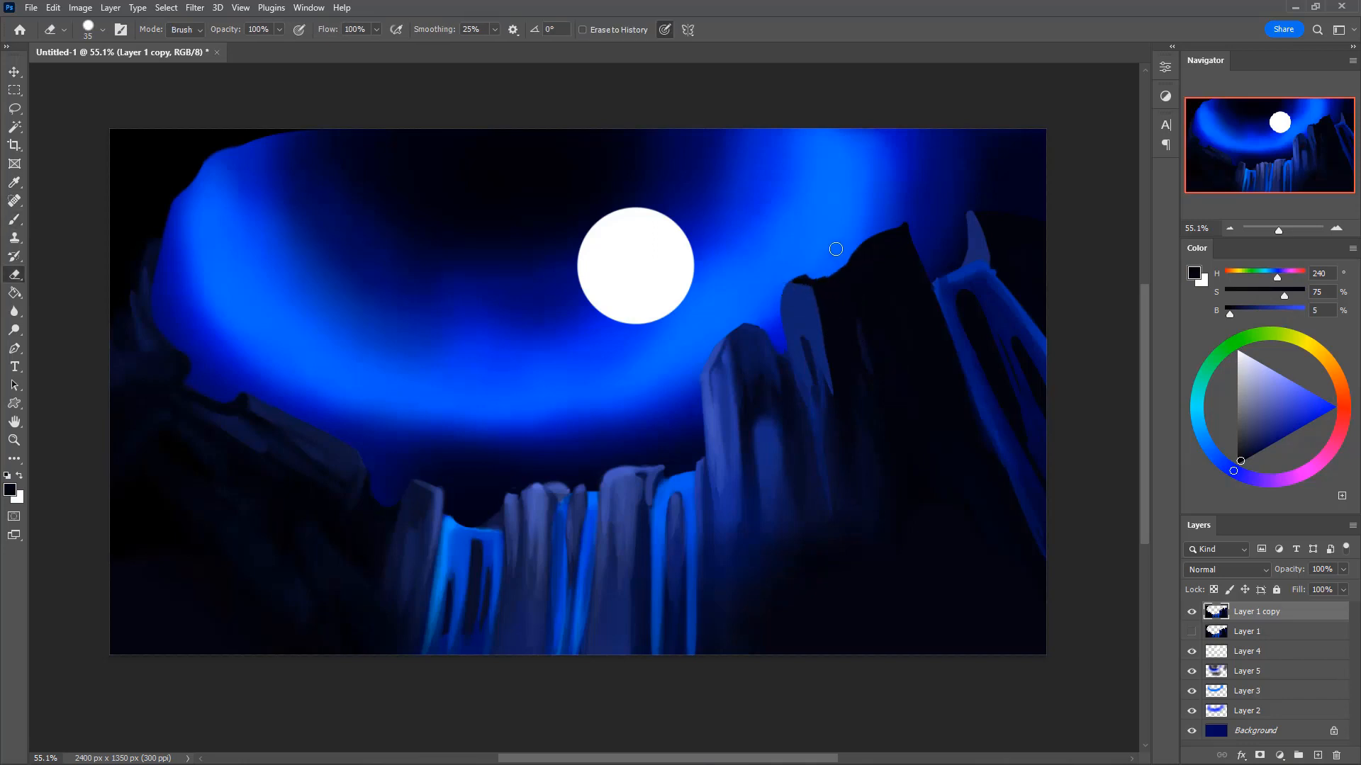
click(842, 278)
key(ctrl+z)
drag(850, 258, 843, 285)
click(849, 281)
- Shade the moon-facing edge of the raised pillar with near-black (H 240, S 75, B 5) at 30% opacity
key(b)
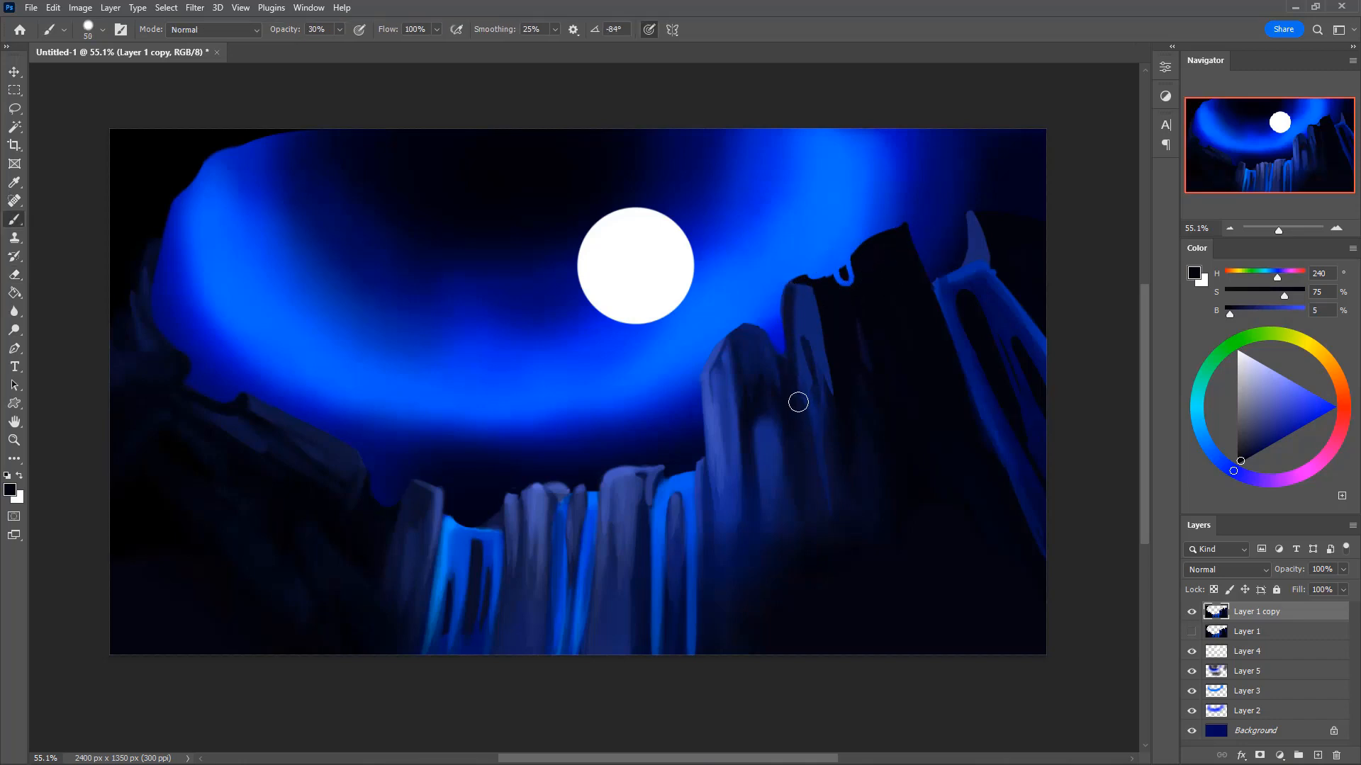
key(0)
key(3)
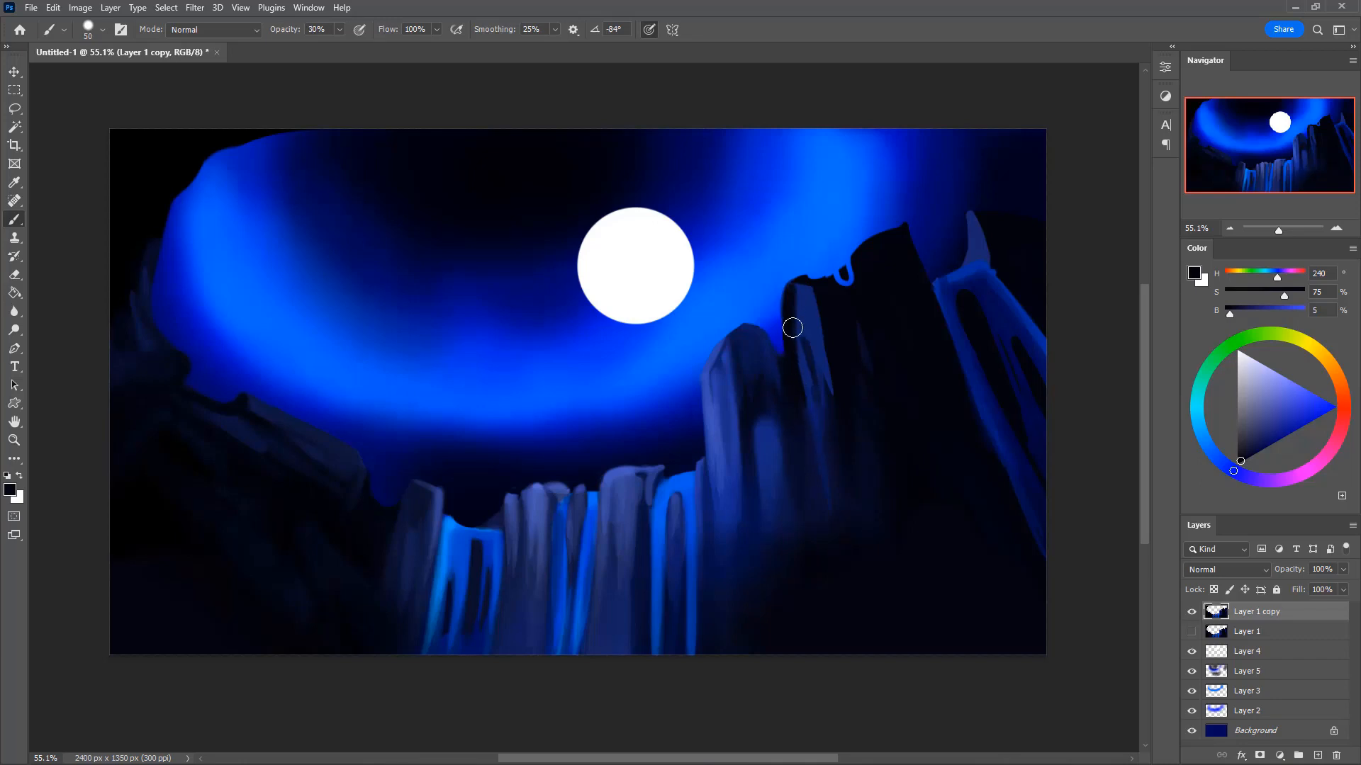
key(bracketleft)
key(i)
click(797, 318)
key(b)
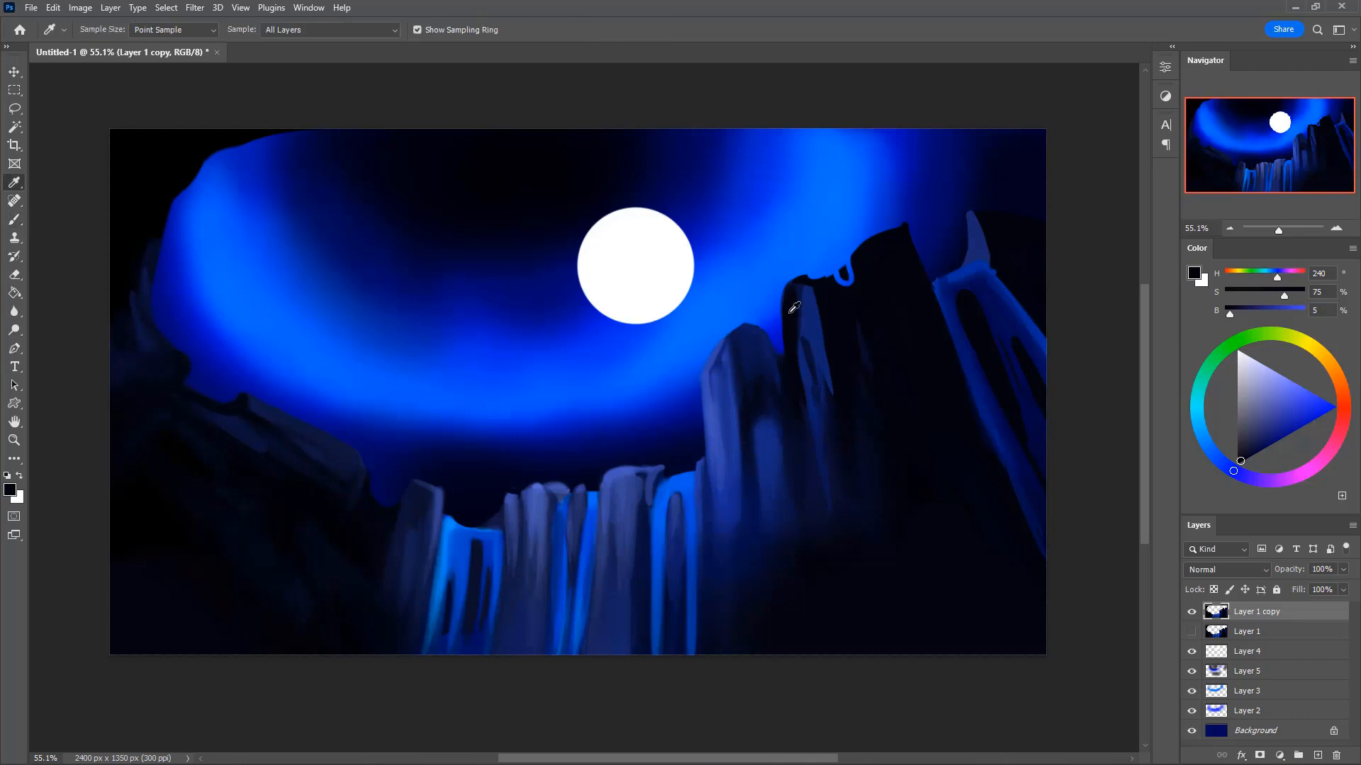
alt+click(794, 301)
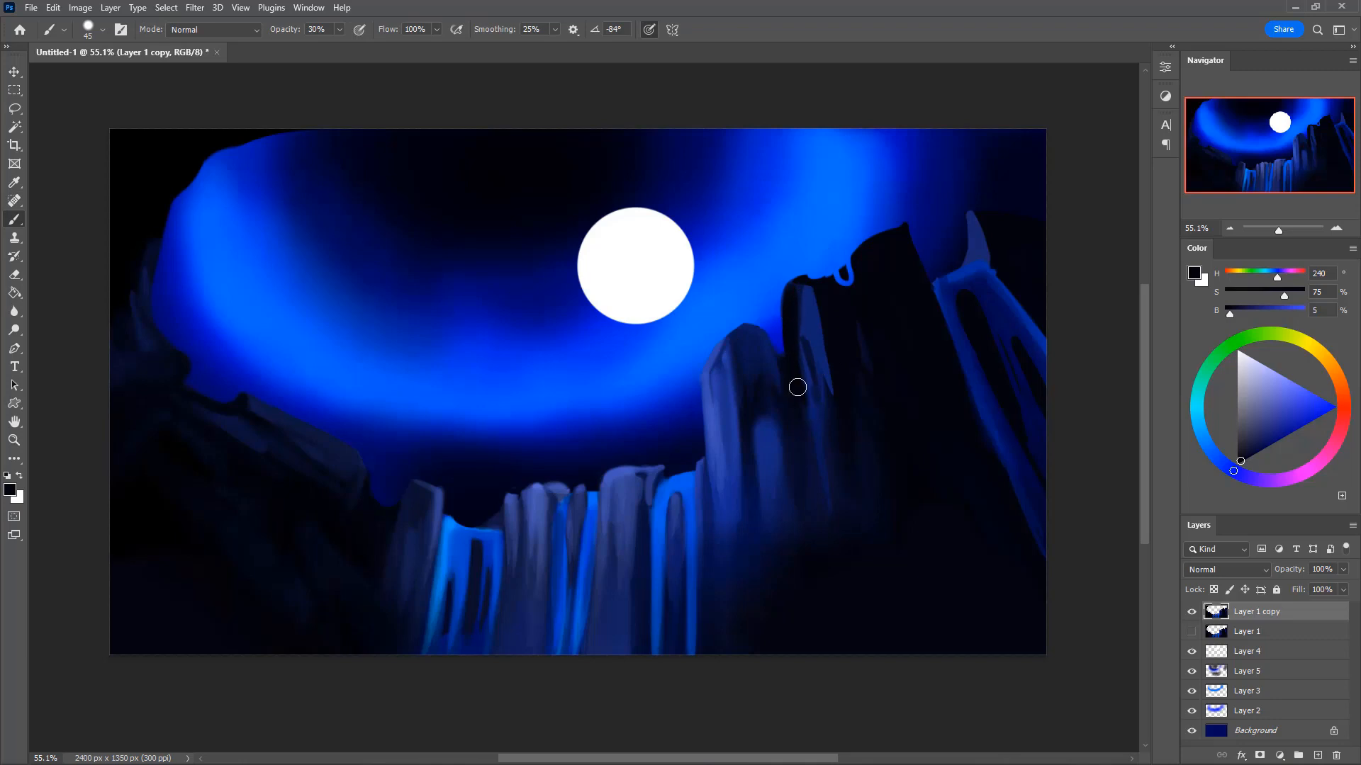
- Repaint the raised pillar's upper face in sampled dark blue (H 231, S 83, B 42) with a 40 px brush at 100% opacity
alt+click(796, 288)
key(0)
key(bracketleft)
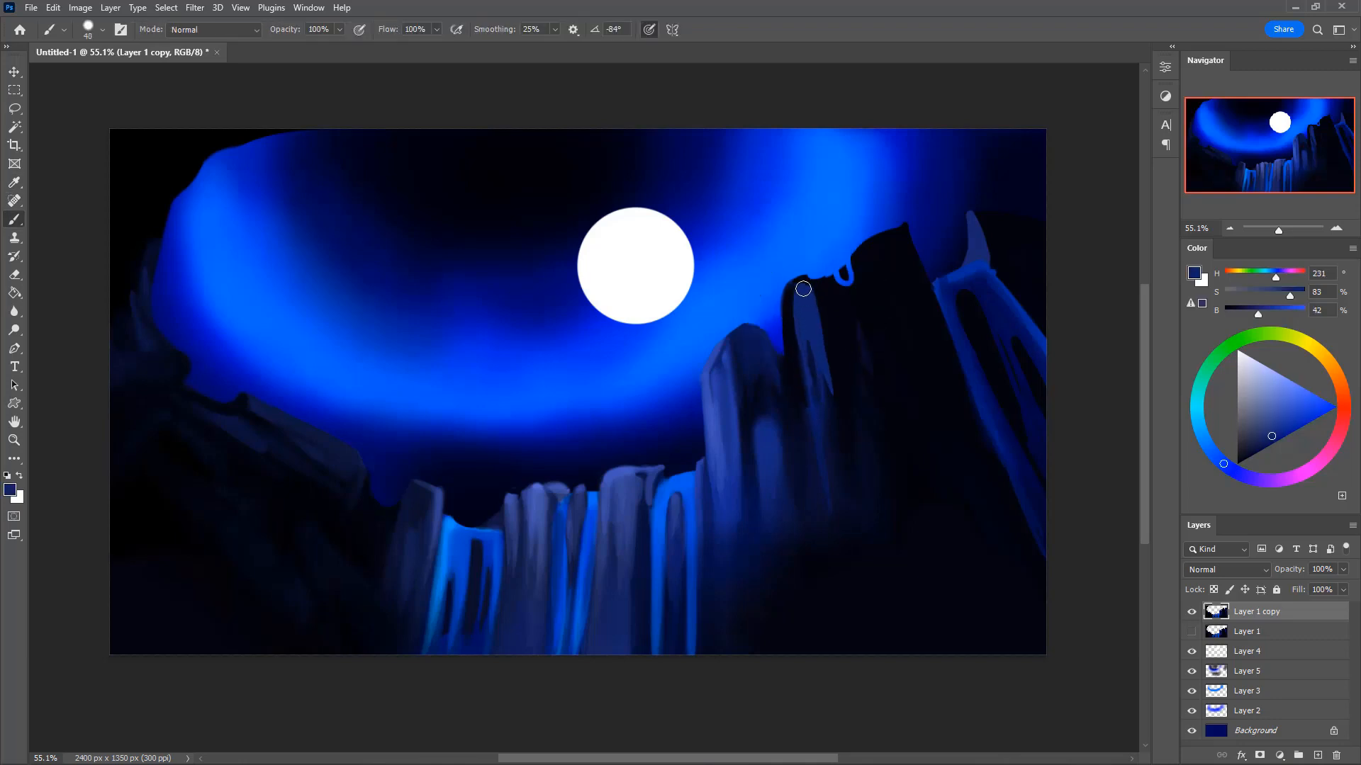
drag(803, 289, 803, 297)
- Darken the raised pillar's lower face with sampled near-black blue (H 237, S 83, B 9) using a 35 px brush
alt+click(838, 411)
key(0)
key(bracketleft)
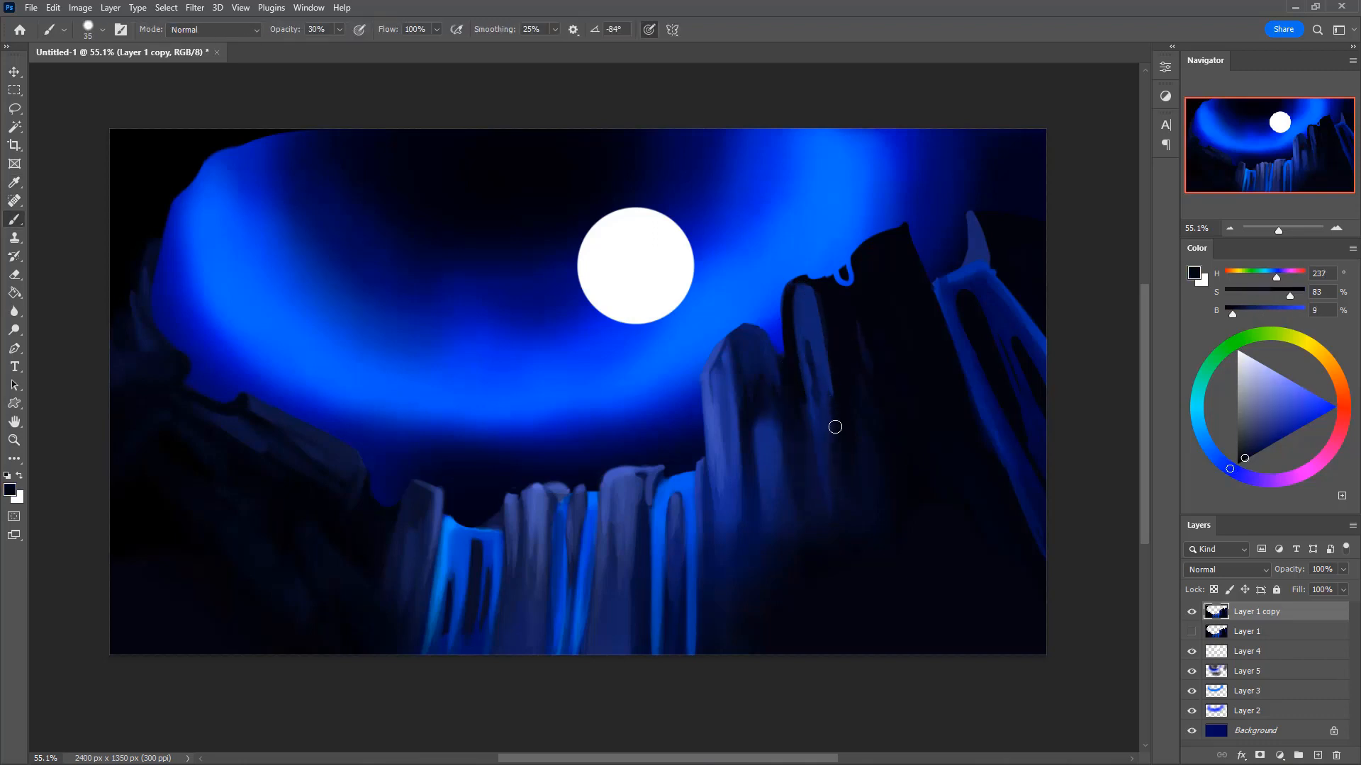
mouse_move(834, 456)
mouse_down()
mouse_move(832, 375)
mouse_move(822, 464)
mouse_up()
- Paint thin dark blue streaks (H 231, S 83, B 42) along the raised pillar at 100% opacity, reducing the brush to 30 px
alt+click(815, 325)
key(bracketright)
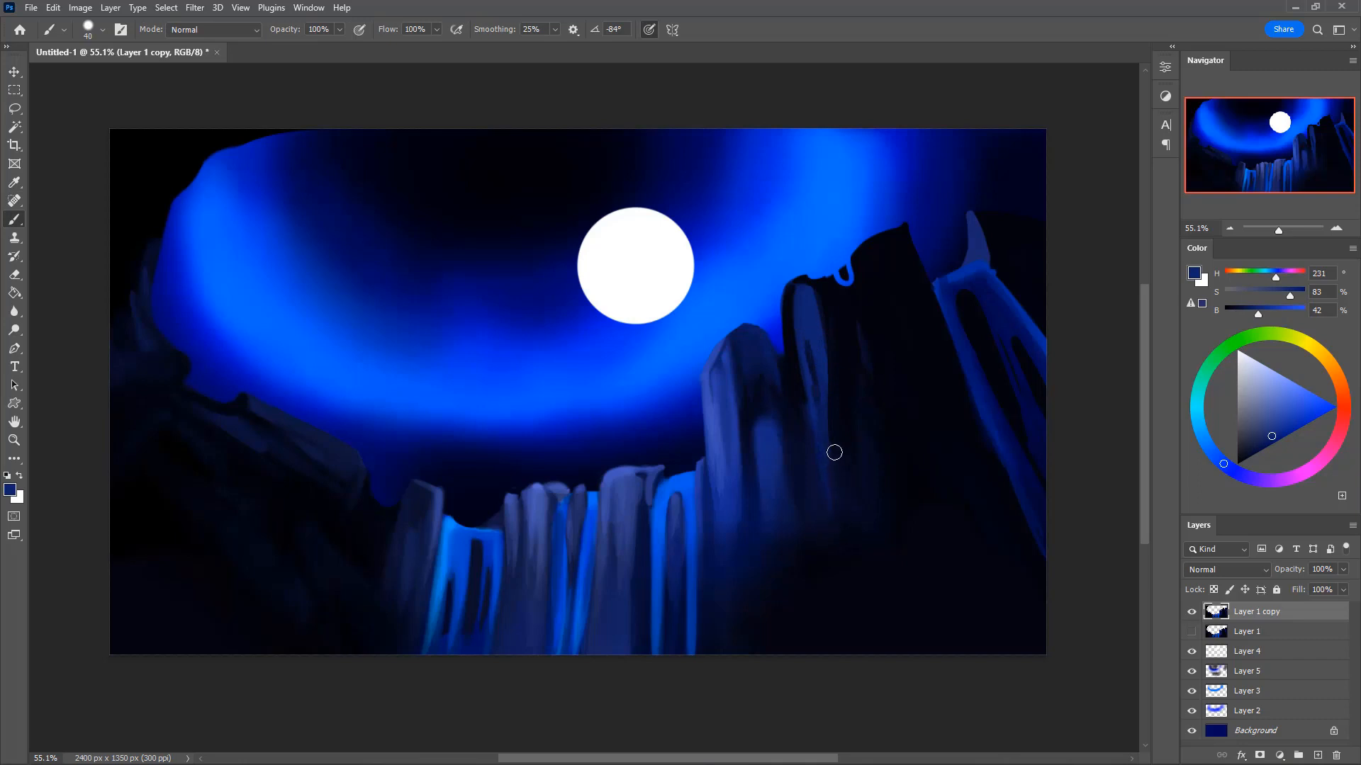
drag(806, 406, 803, 365)
key(bracketleft)
key(bracketleft)
drag(803, 286, 814, 327)
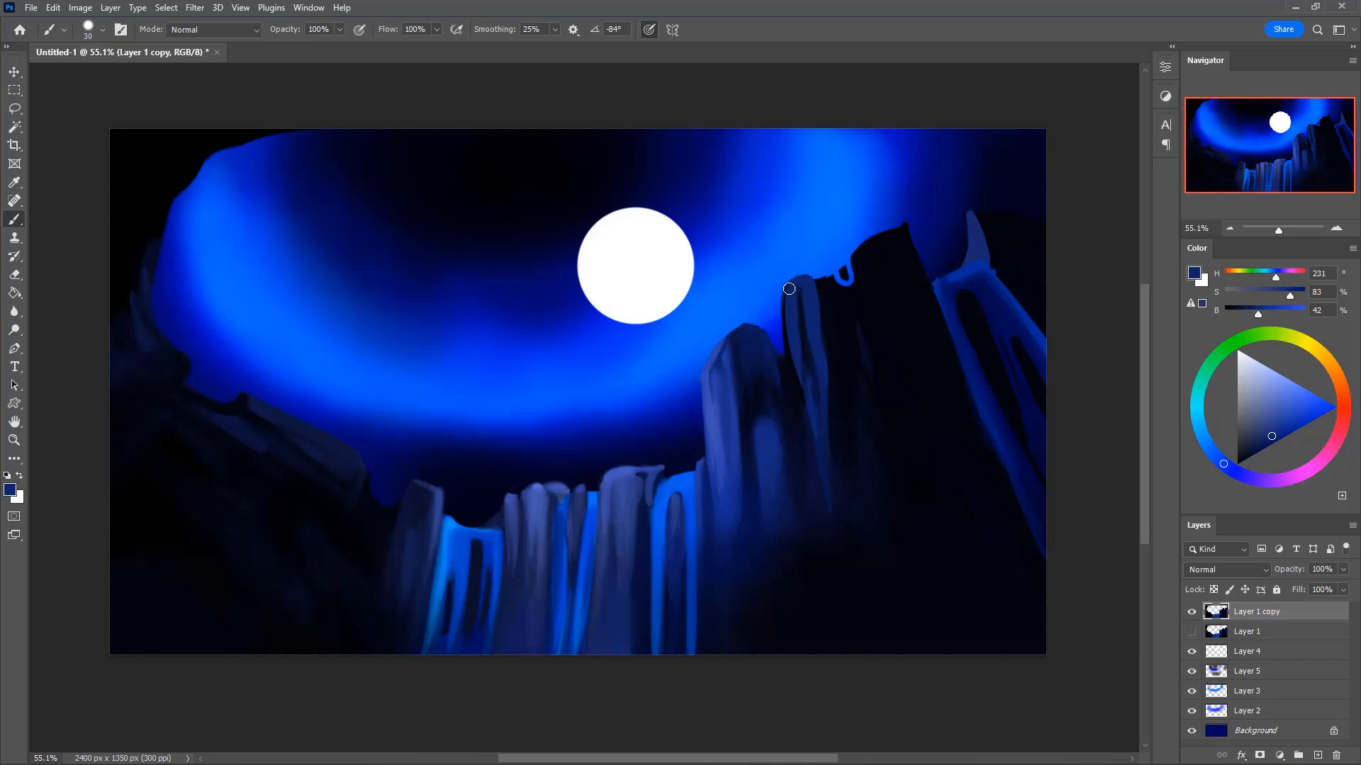
- Separate the raised pillar's streaks with darker blue (H 232, S 86, B 16) at 25 px and flatten its top with a 20 px eraser
alt+click(799, 301)
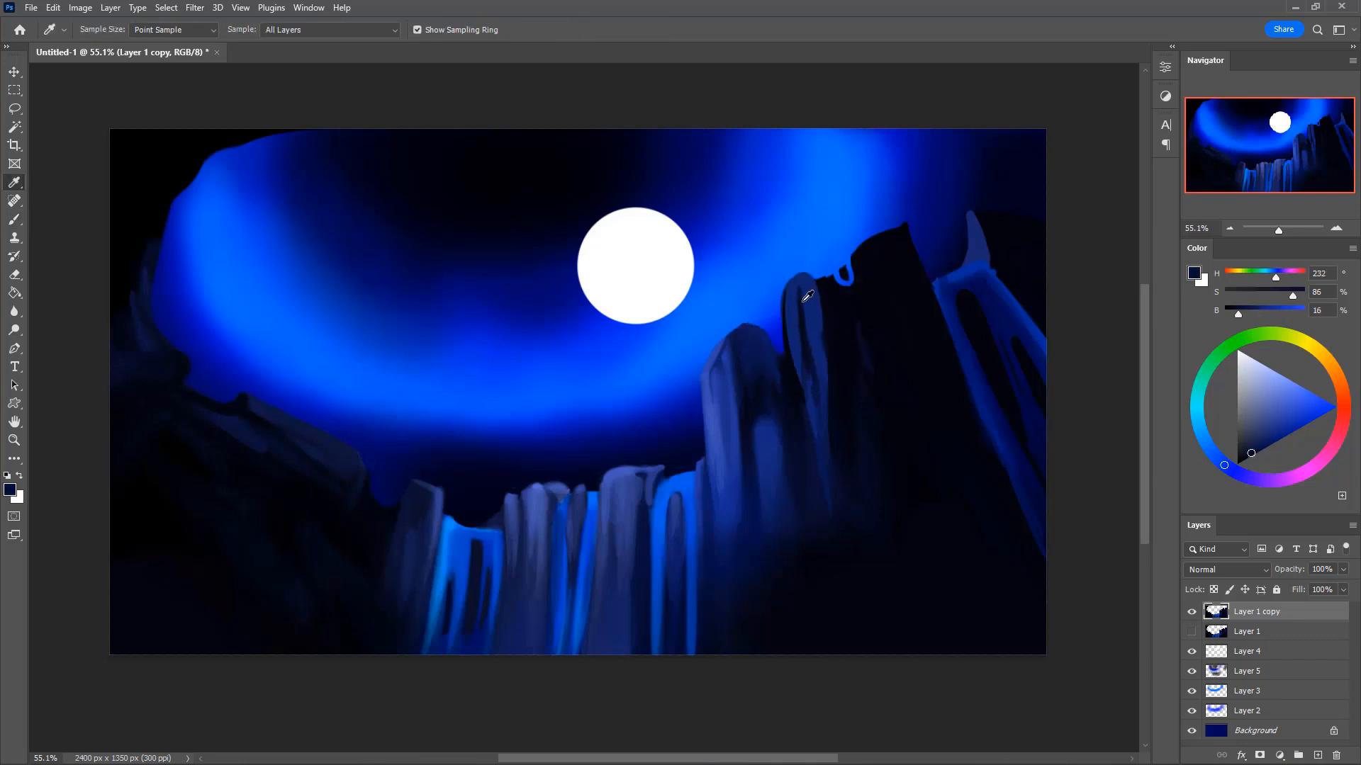
key(bracketleft)
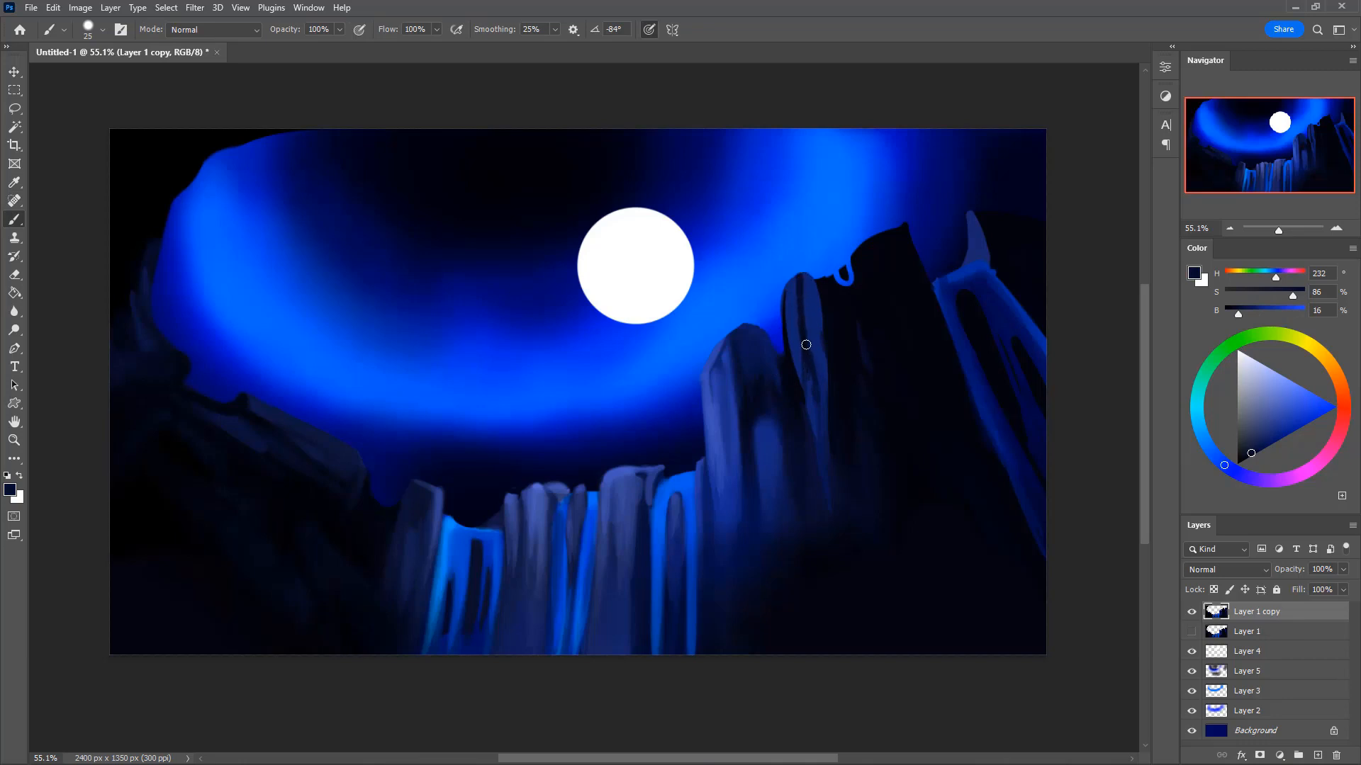
drag(818, 281, 821, 334)
key(e)
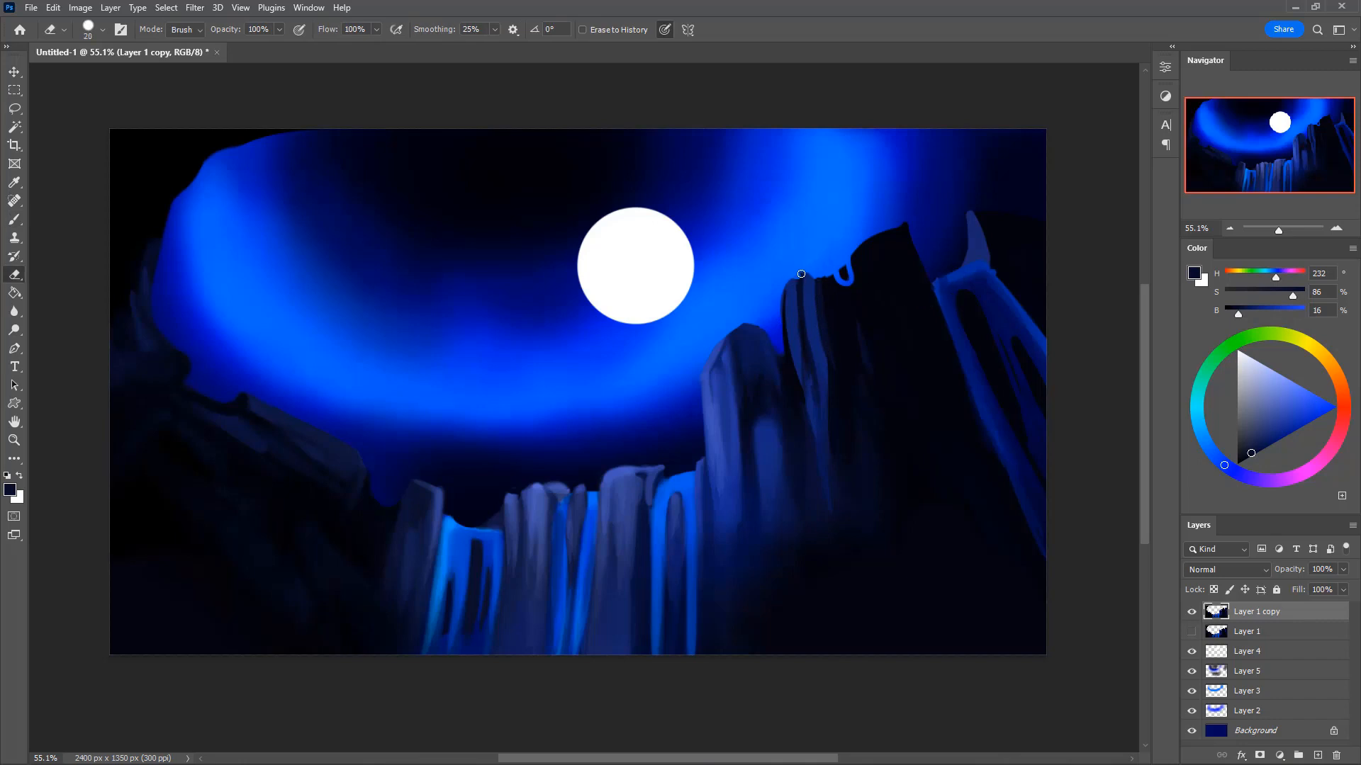
- Blend the raised pillar's cliff-side edge with dark blue (H 232, S 86, B 16) at 30% opacity and clear the notch beside it
key(b)
alt+click(822, 307)
key(3)
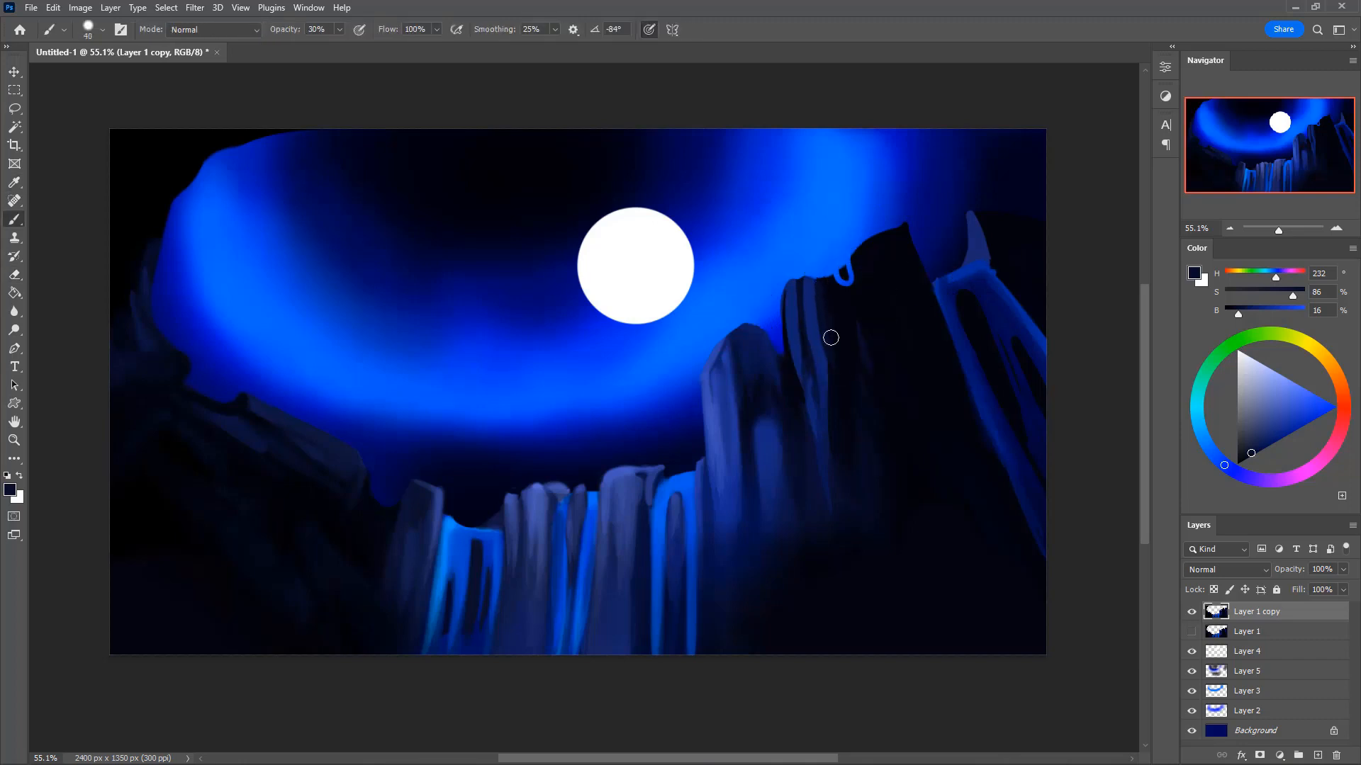
drag(816, 291, 829, 364)
alt+click(828, 362)
key(e)
drag(843, 274, 863, 249)
- Extend the moonlit pillar down to the canvas edge at 30% opacity in sampled blues (H 231, S 67, B 68 and H 230, S 85, B 47)
key(b)
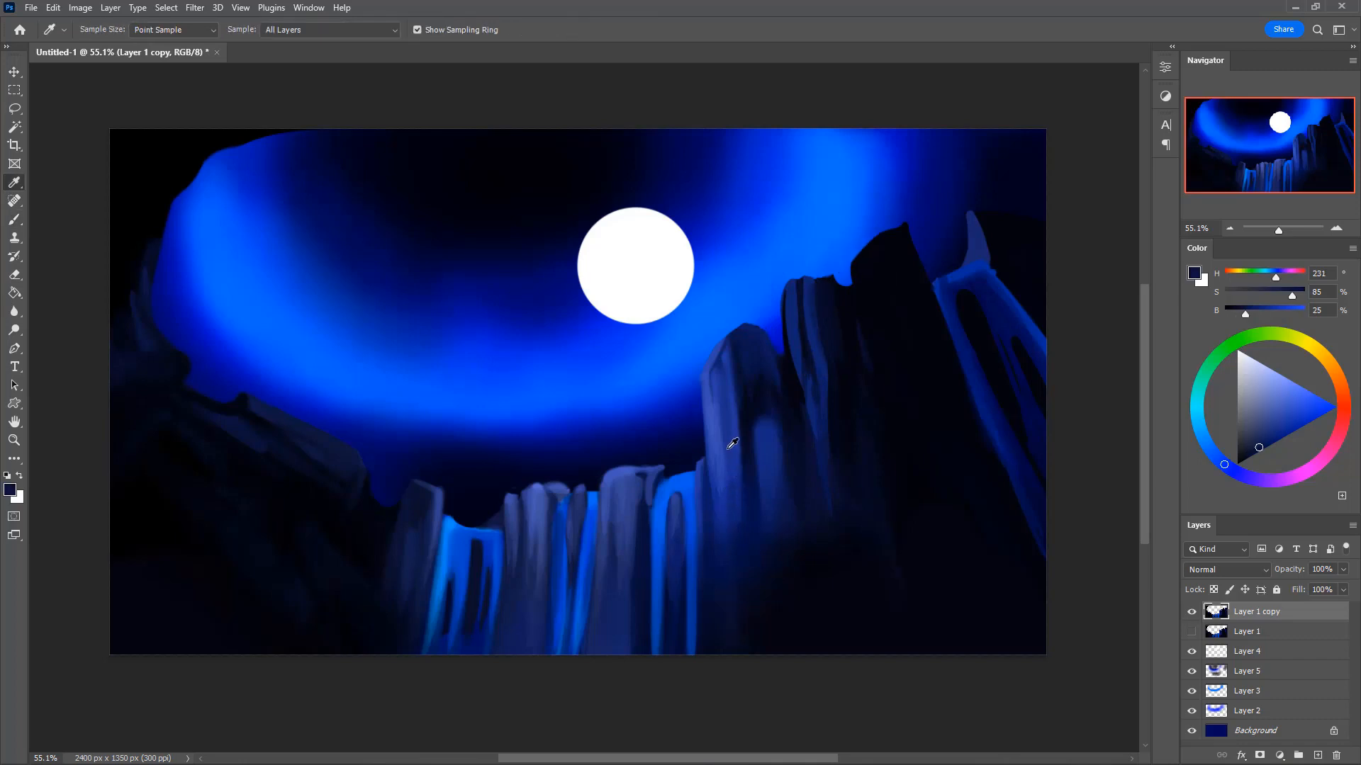
alt+click(722, 434)
key(bracketright)
drag(717, 457, 718, 649)
drag(714, 532, 717, 669)
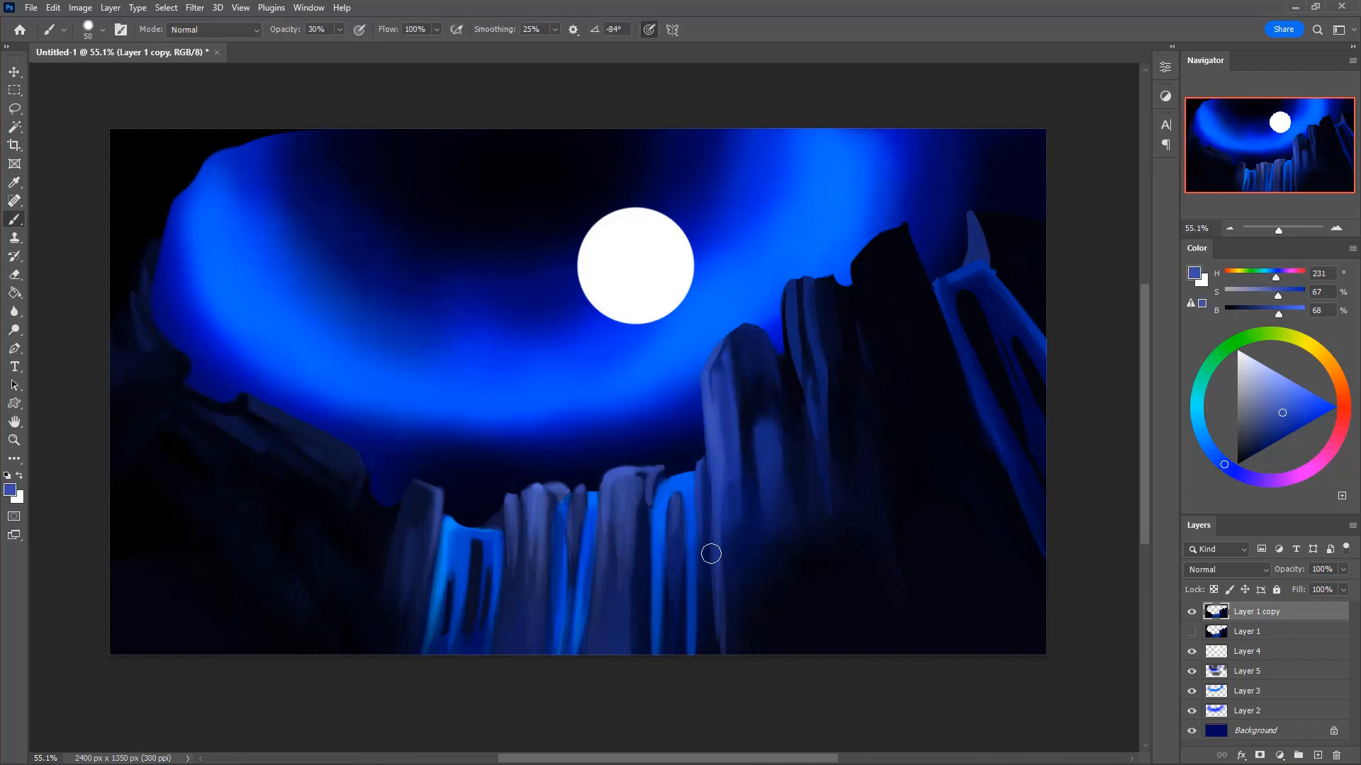
alt+click(731, 503)
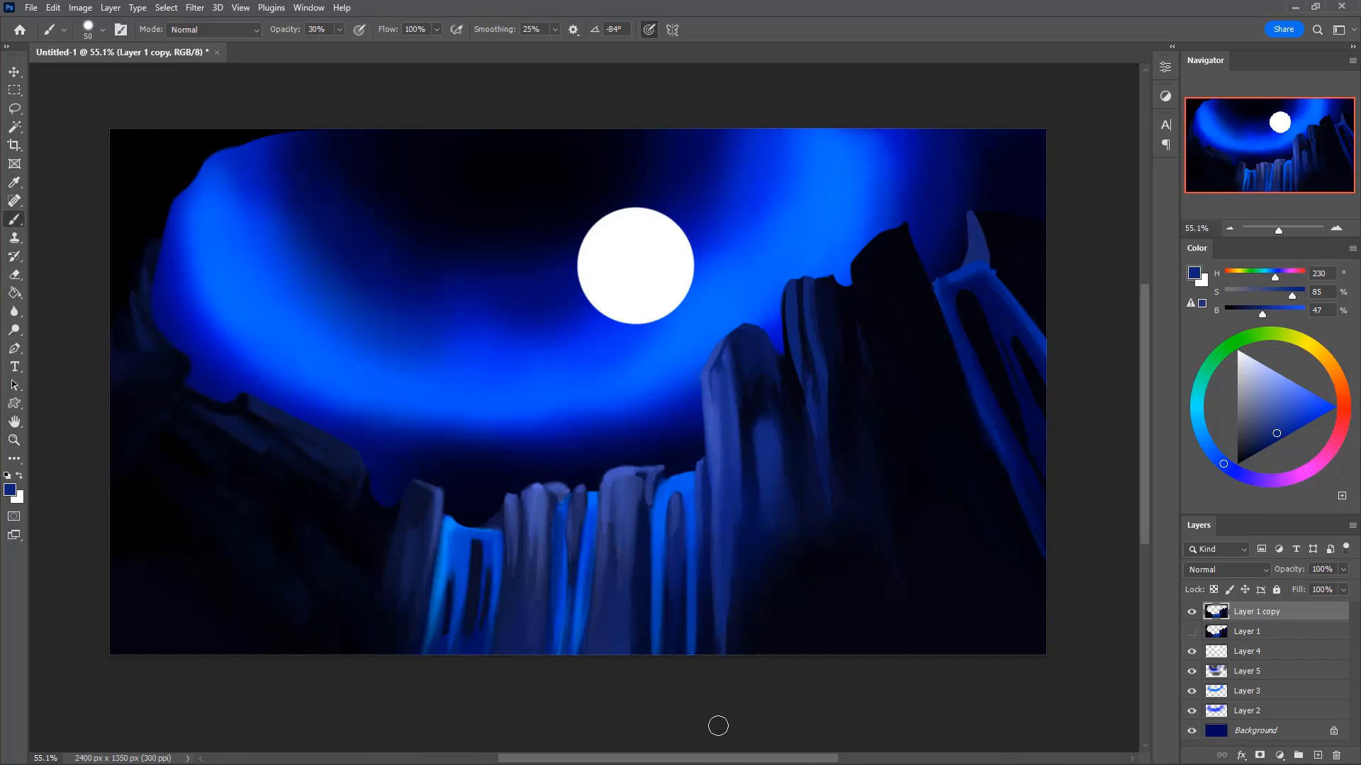
drag(733, 567, 735, 708)
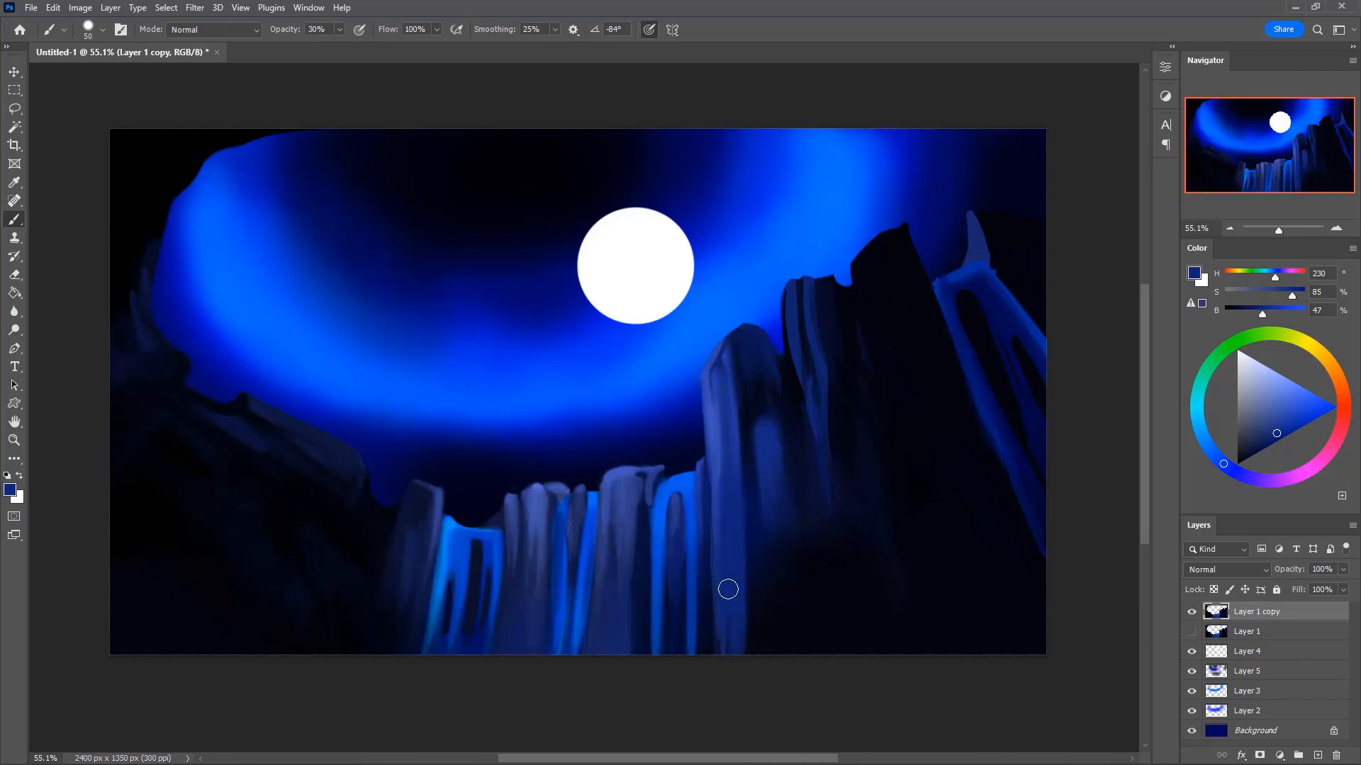
drag(747, 611, 750, 721)
- Paint a stepped ledge on the moonlit pillar's lower half in sampled blue (H 230, S 84, B 47) at 100% opacity
key(i)
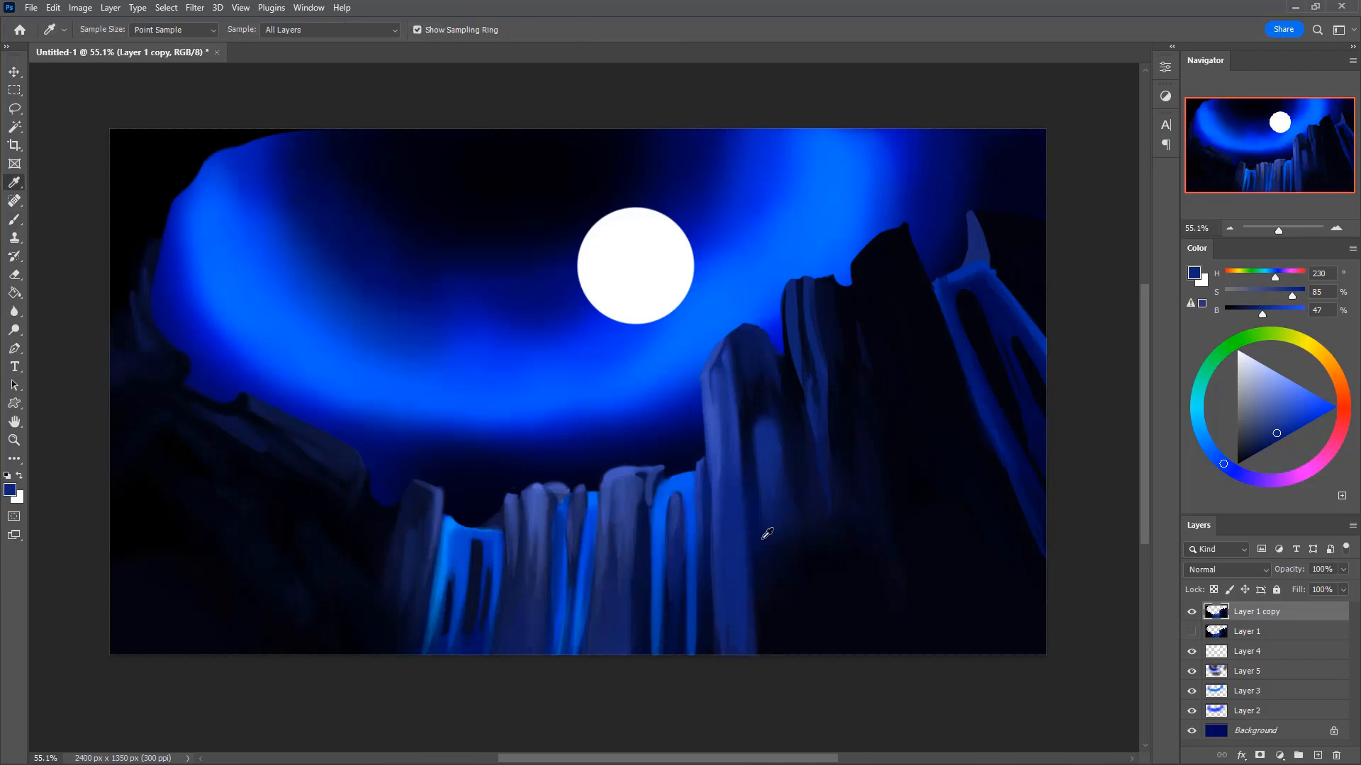
click(749, 486)
key(b)
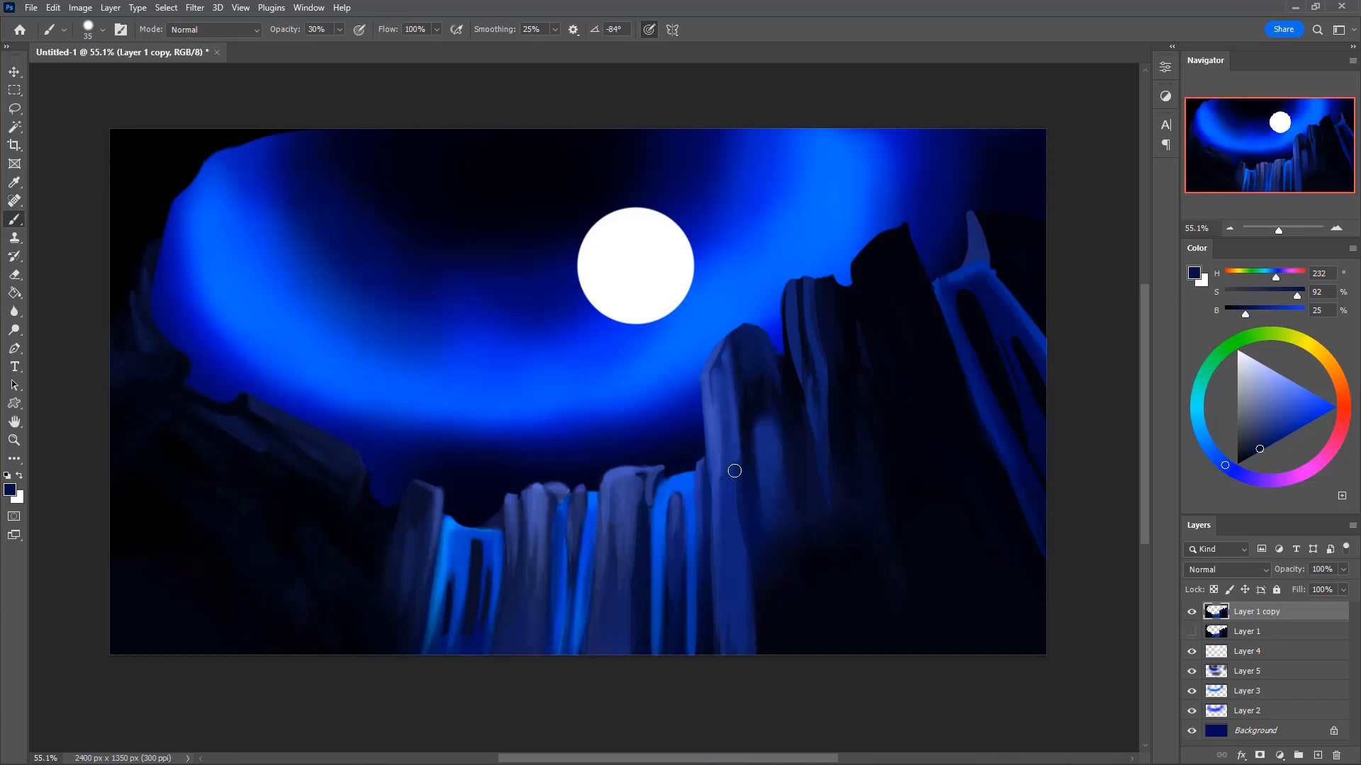
alt+click(727, 516)
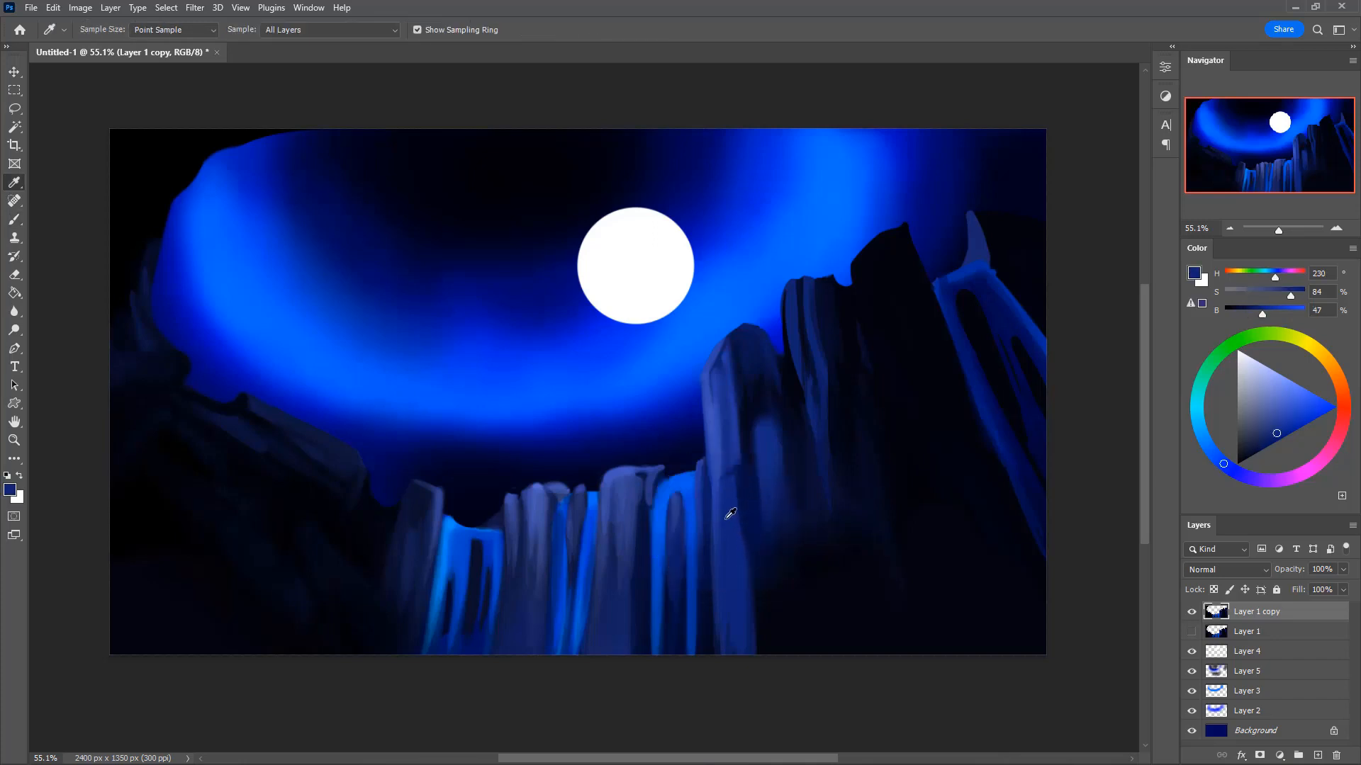
key(0)
- Shade the crevice above the pillar's ledge with dark blue (H 232, S 92, B 25) using a 35 px brush at 30% opacity
alt+click(749, 482)
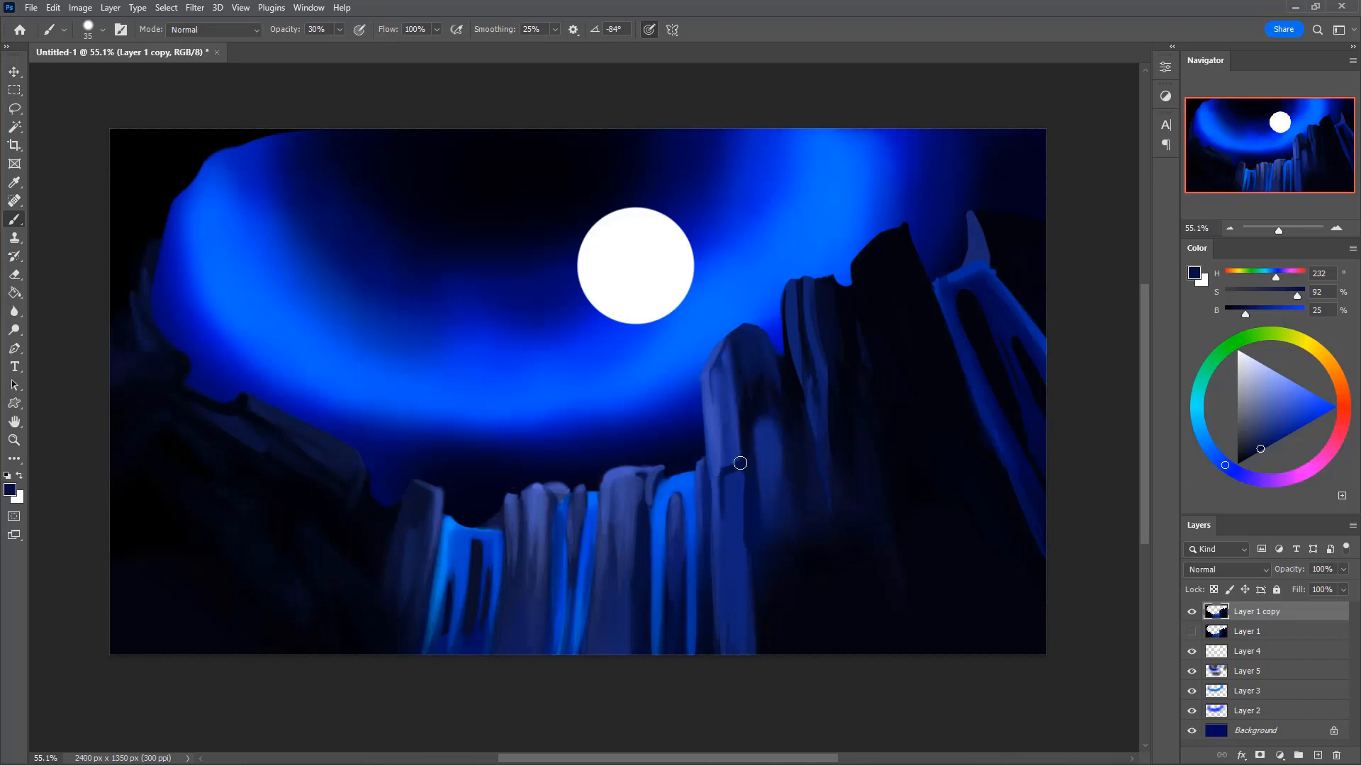
mouse_move(735, 452)
mouse_down()
mouse_move(731, 423)
mouse_move(739, 469)
mouse_up()
mouse_move(738, 408)
mouse_down()
mouse_move(745, 475)
mouse_move(717, 395)
mouse_move(715, 618)
mouse_move(721, 403)
mouse_move(728, 450)
mouse_up()
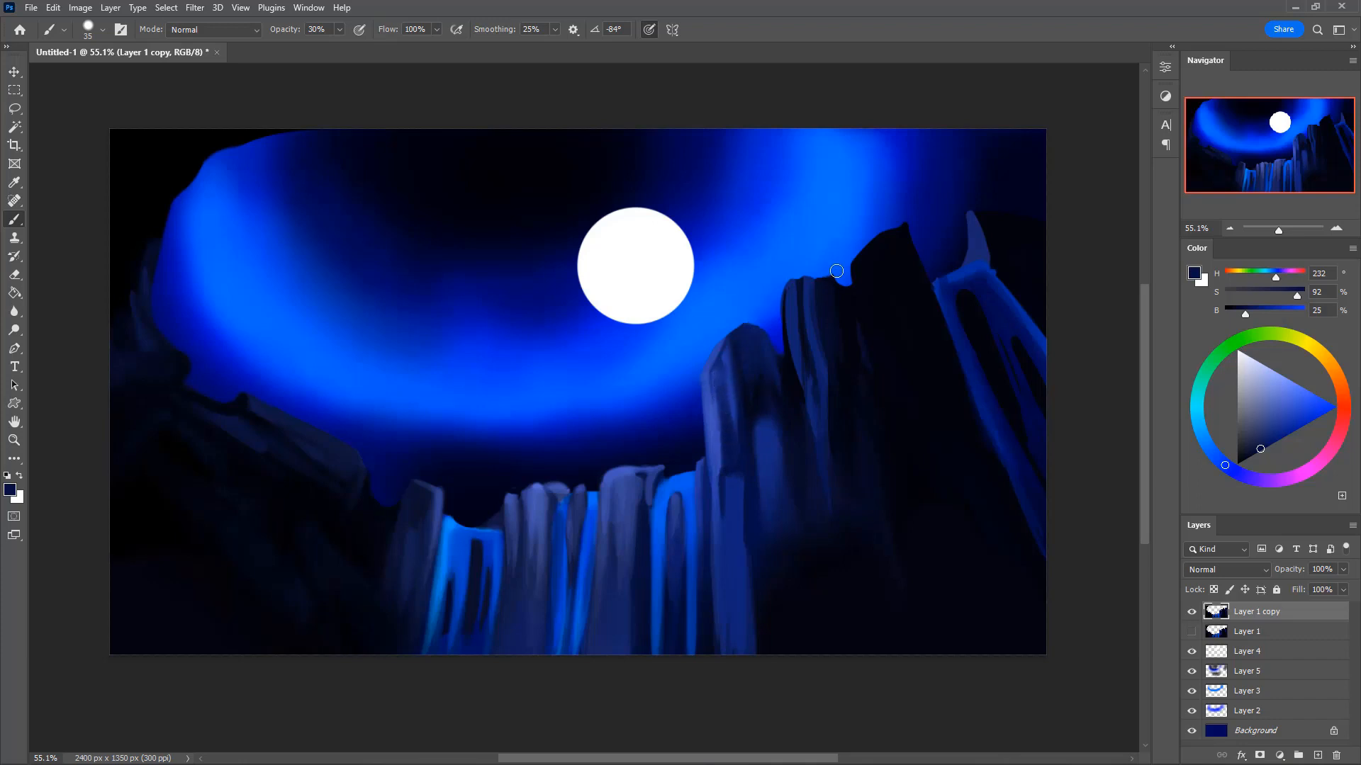
- Rework the moonlit pillar's sky-side edge in sampled blues (H 231, S 78, B 57 and H 231, S 65, B 71) with a 30 px brush at 100% opacity
key(e)
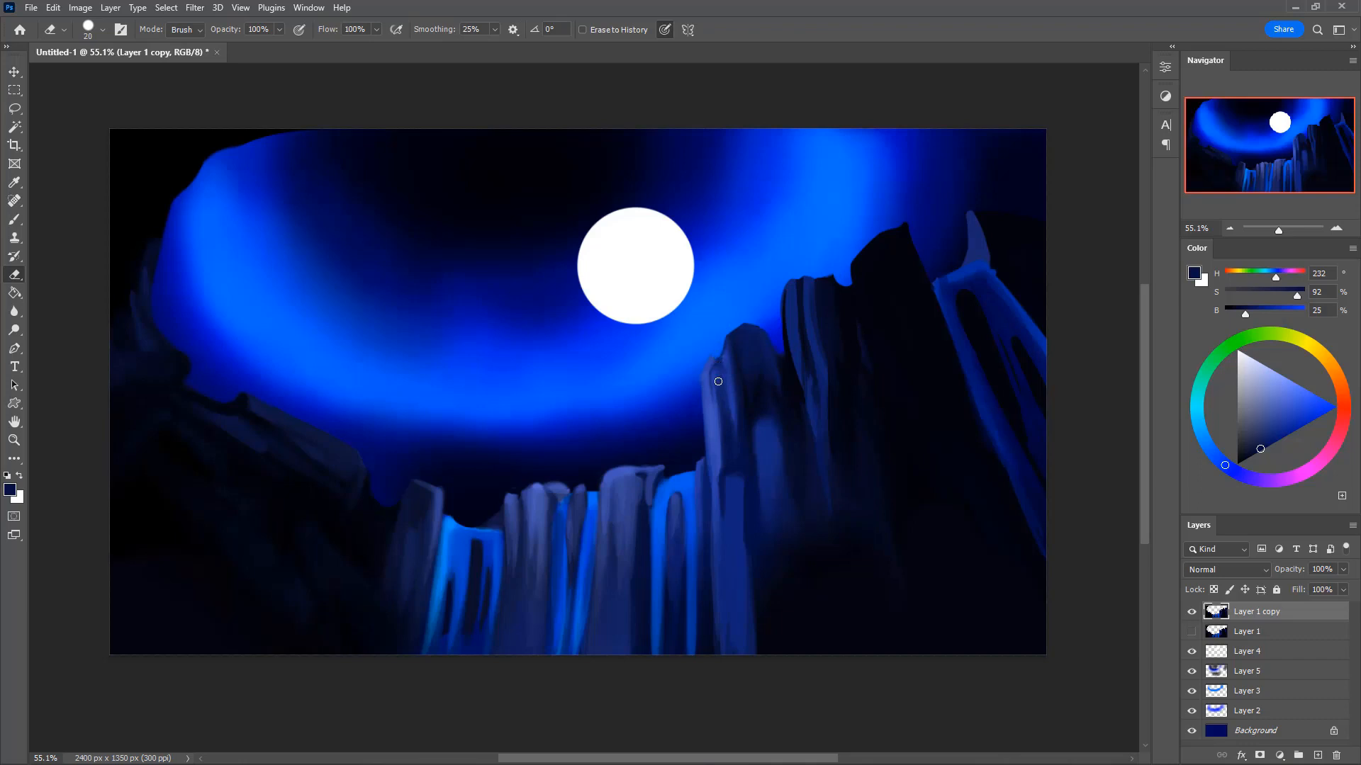
key(b)
alt+click(729, 370)
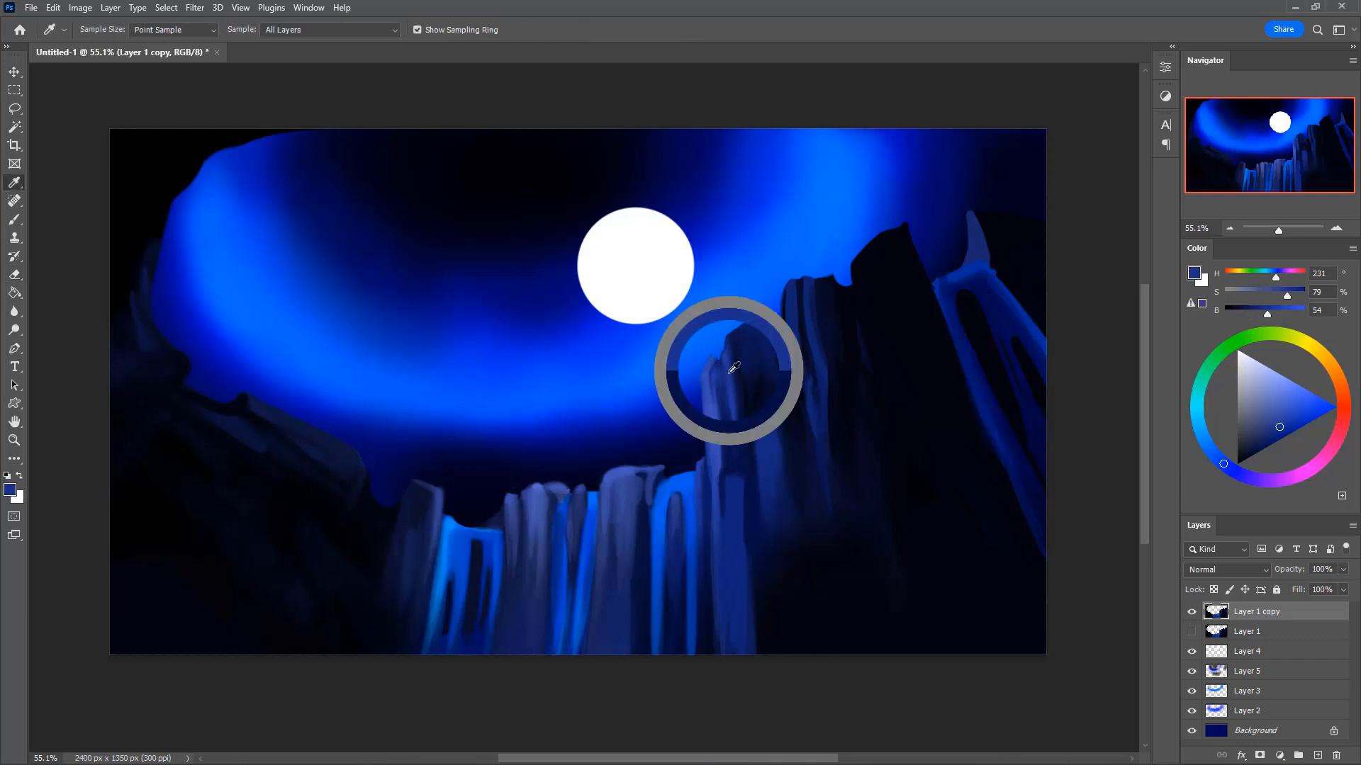
alt+click(727, 362)
key(0)
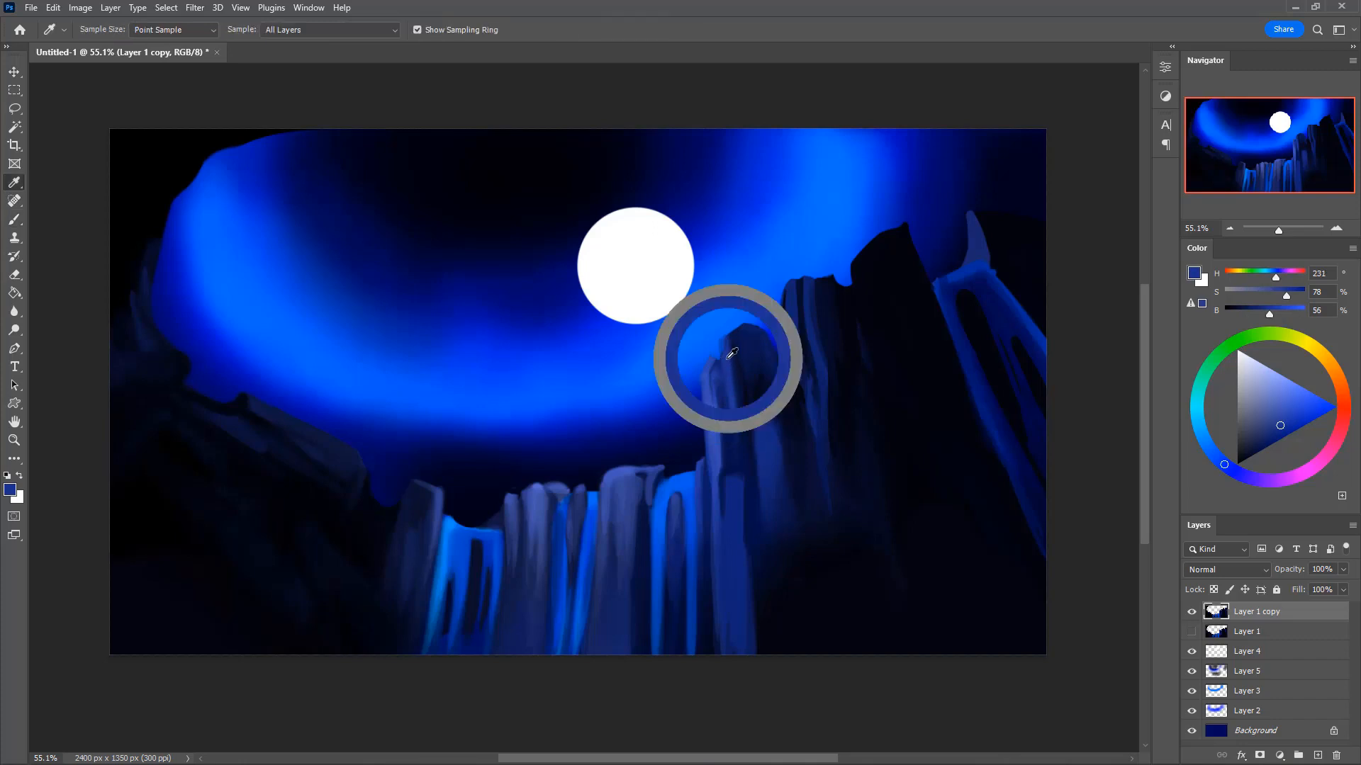
key(bracketleft)
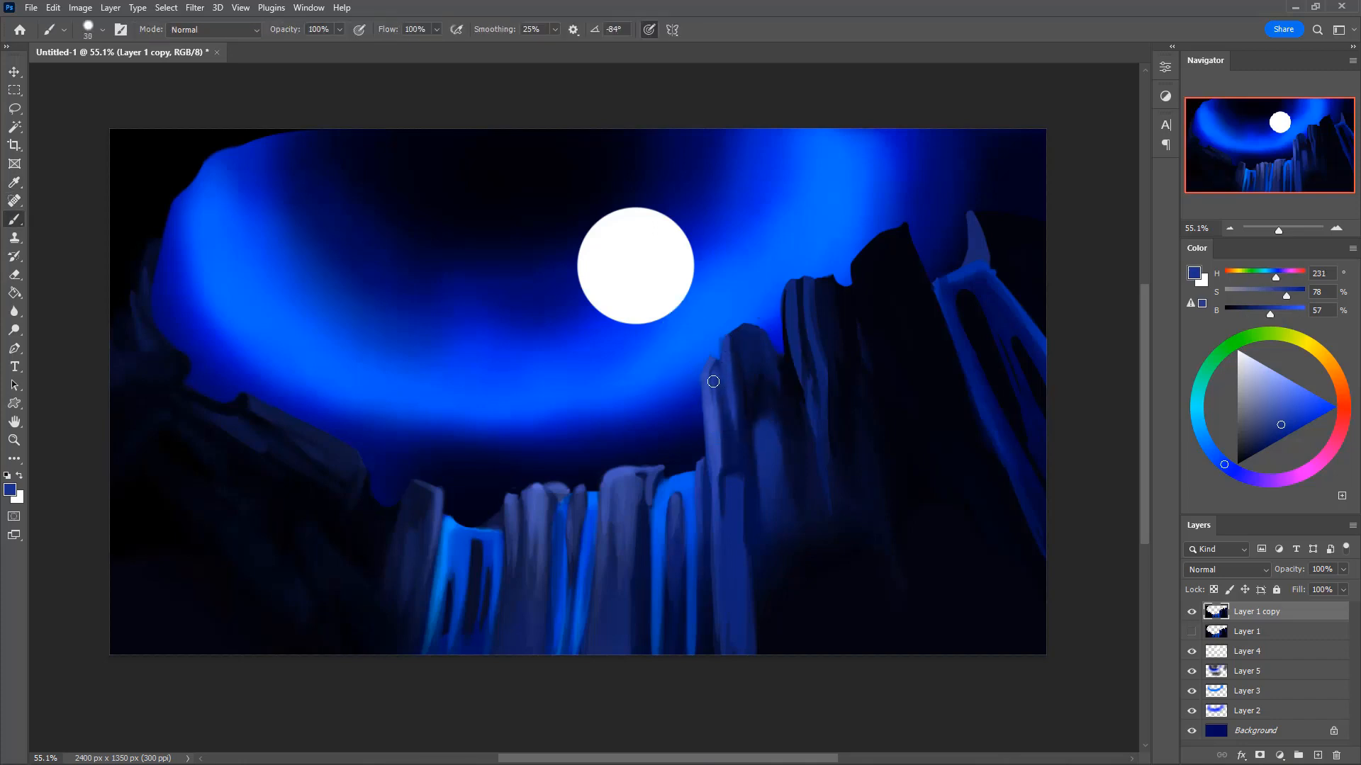
drag(712, 362, 712, 422)
alt+click(710, 409)
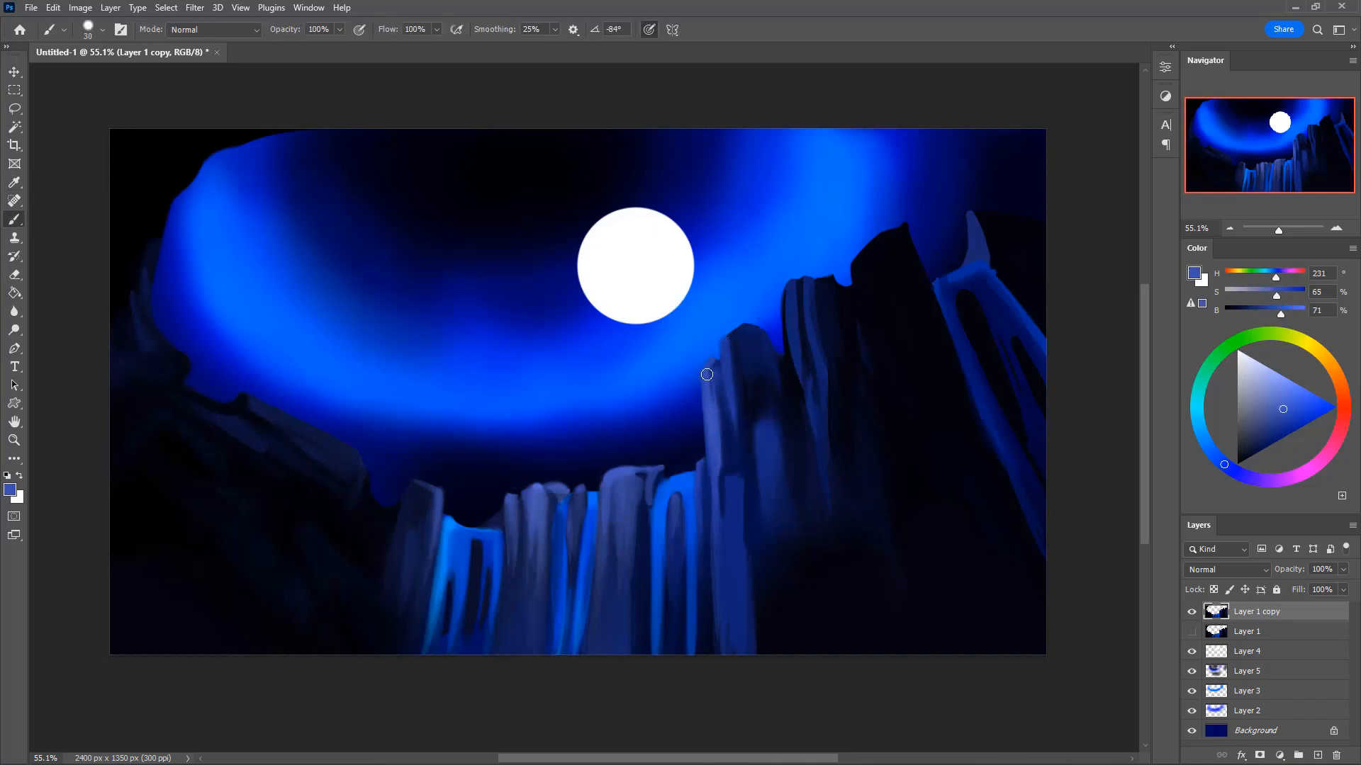
drag(708, 361, 708, 458)
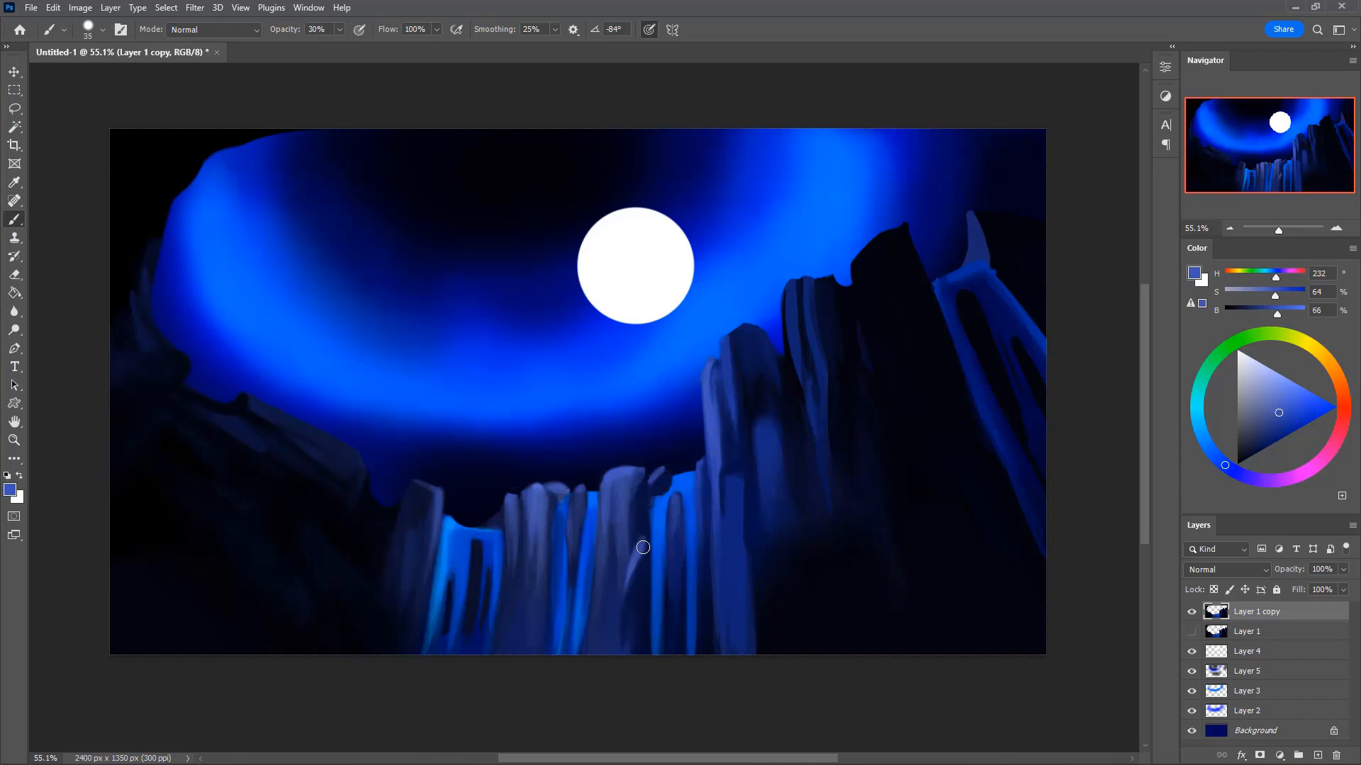
- Refine the angled streak on the central pillar's lower half in blues (H 232, S 64, B 66 and H 233, S 66, B 53) at 30% opacity
drag(645, 539, 635, 589)
alt+click(637, 577)
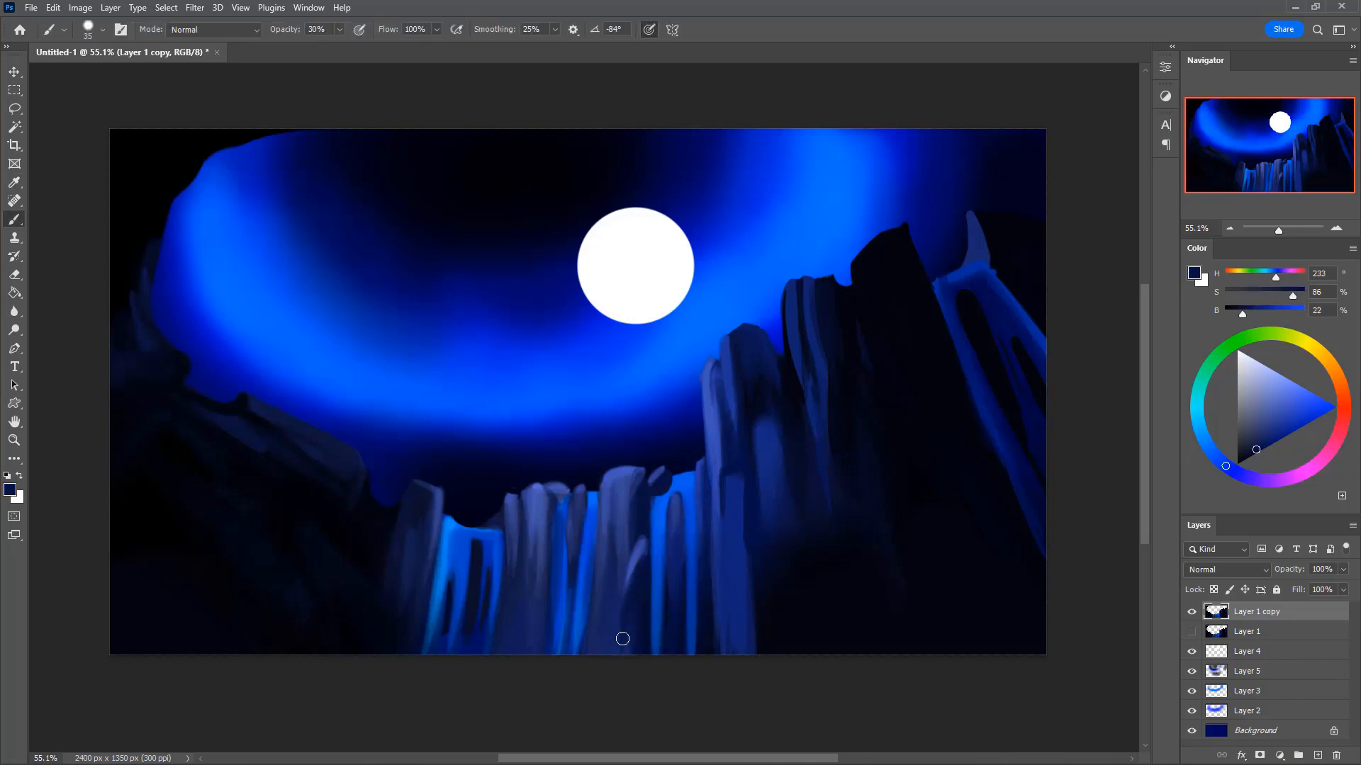
alt+click(640, 562)
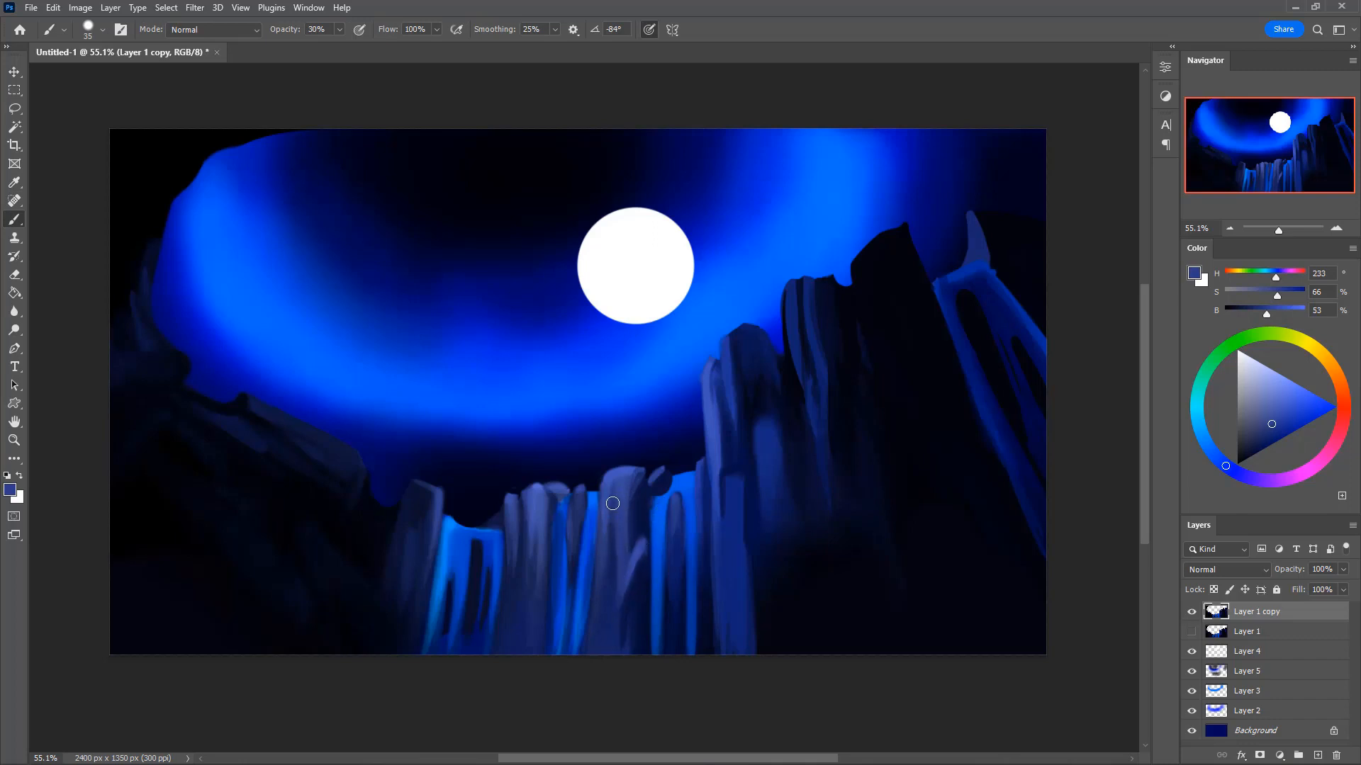
alt+click(640, 526)
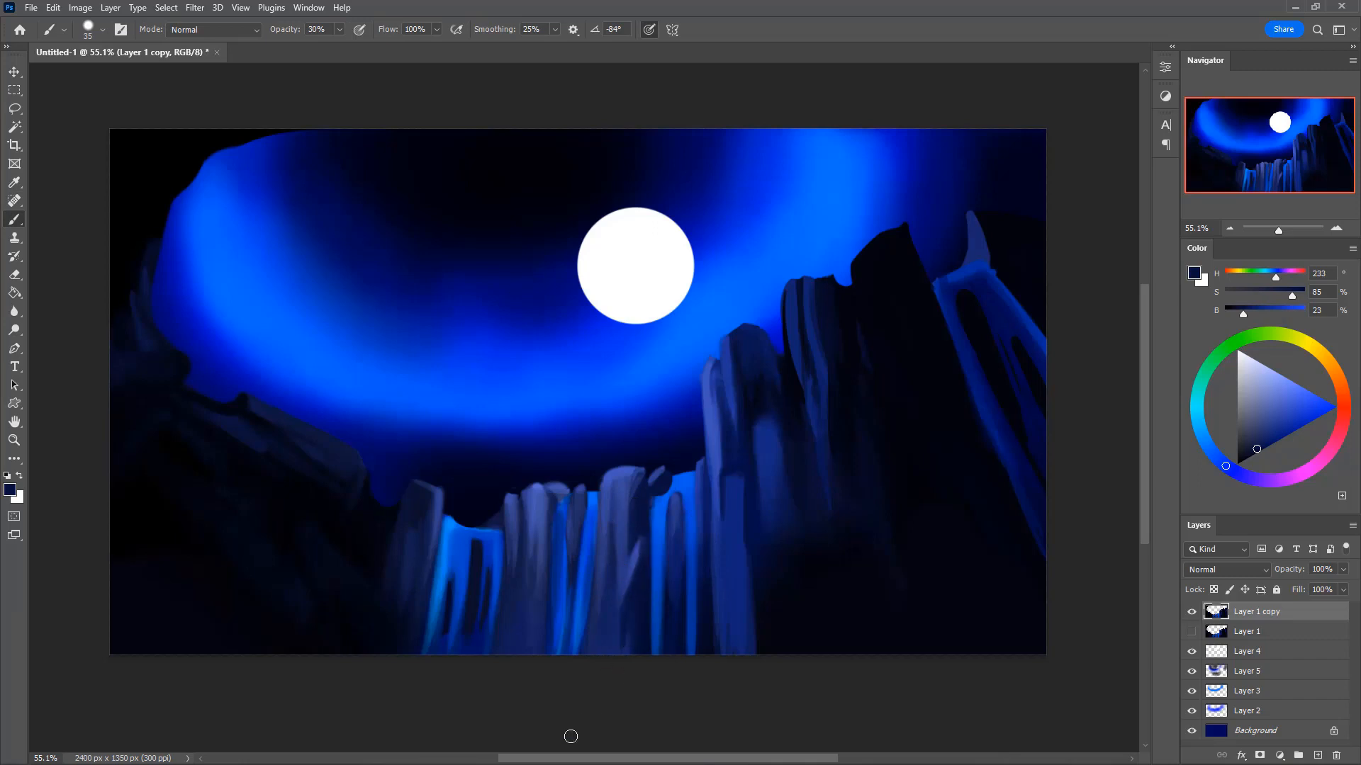
- Shade the central pillar's shadowed side softly with dark blue (H 233, S 83, B 25) using a softened 150 px brush at 10% opacity
alt+click(642, 485)
key(bracketright)
key(bracketright)
key(bracketright)
key(bracketright)
key(bracketright)
key(bracketright)
key(bracketright)
key(bracketright)
key(bracketright)
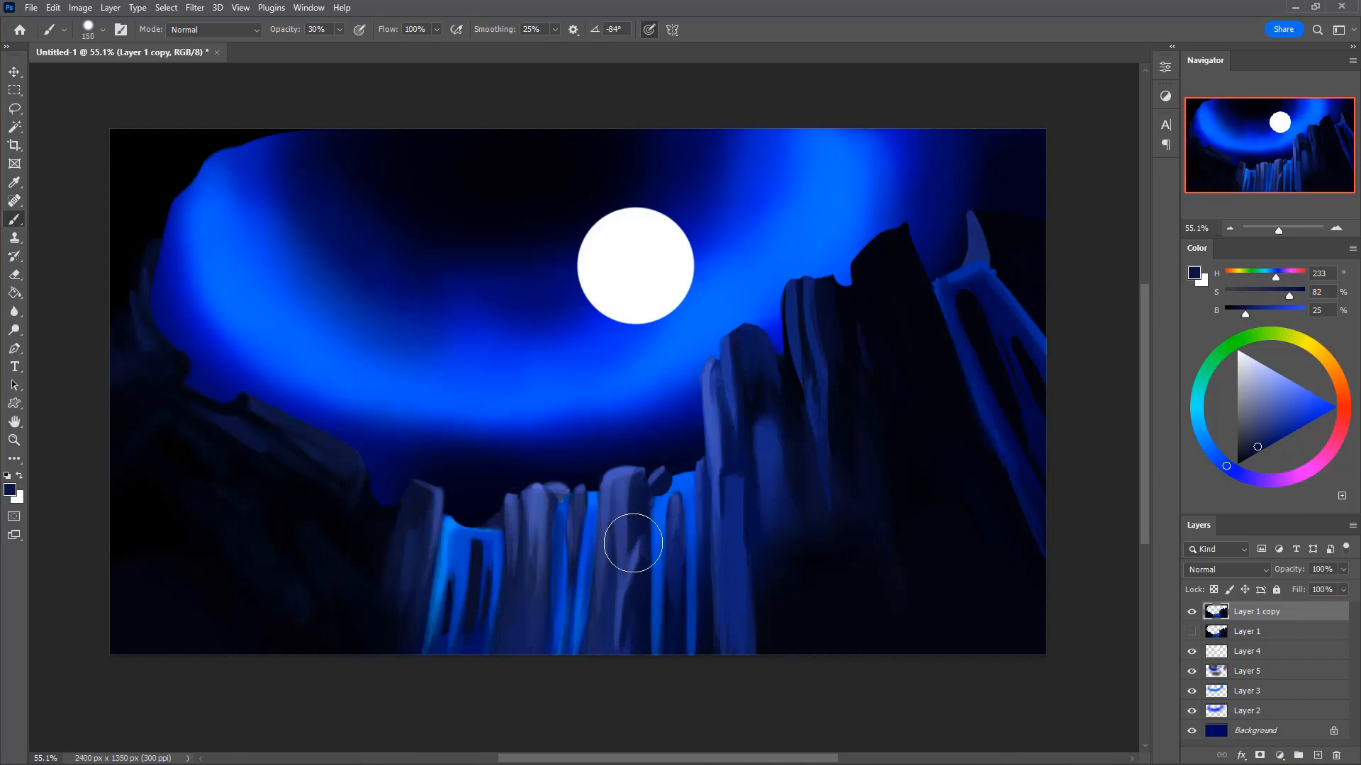
key(alt)
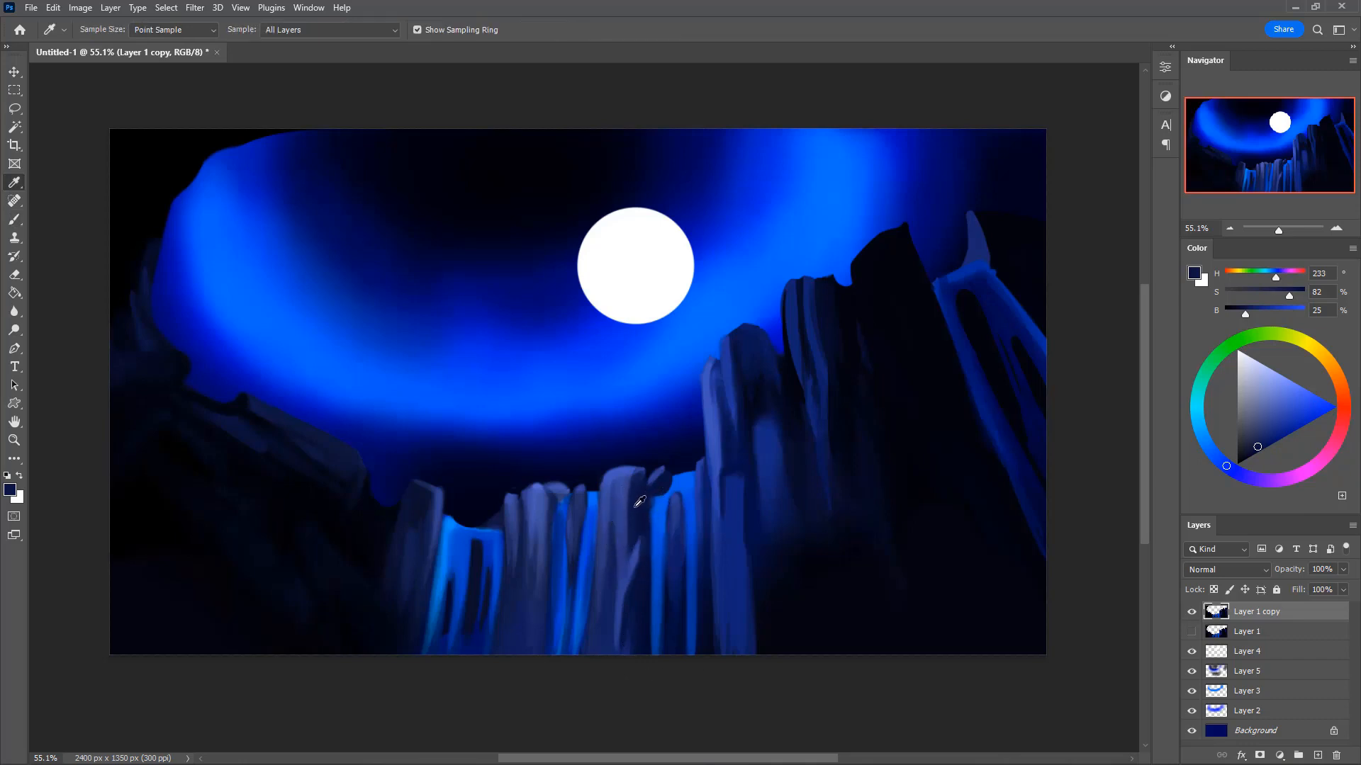
alt+click(640, 501)
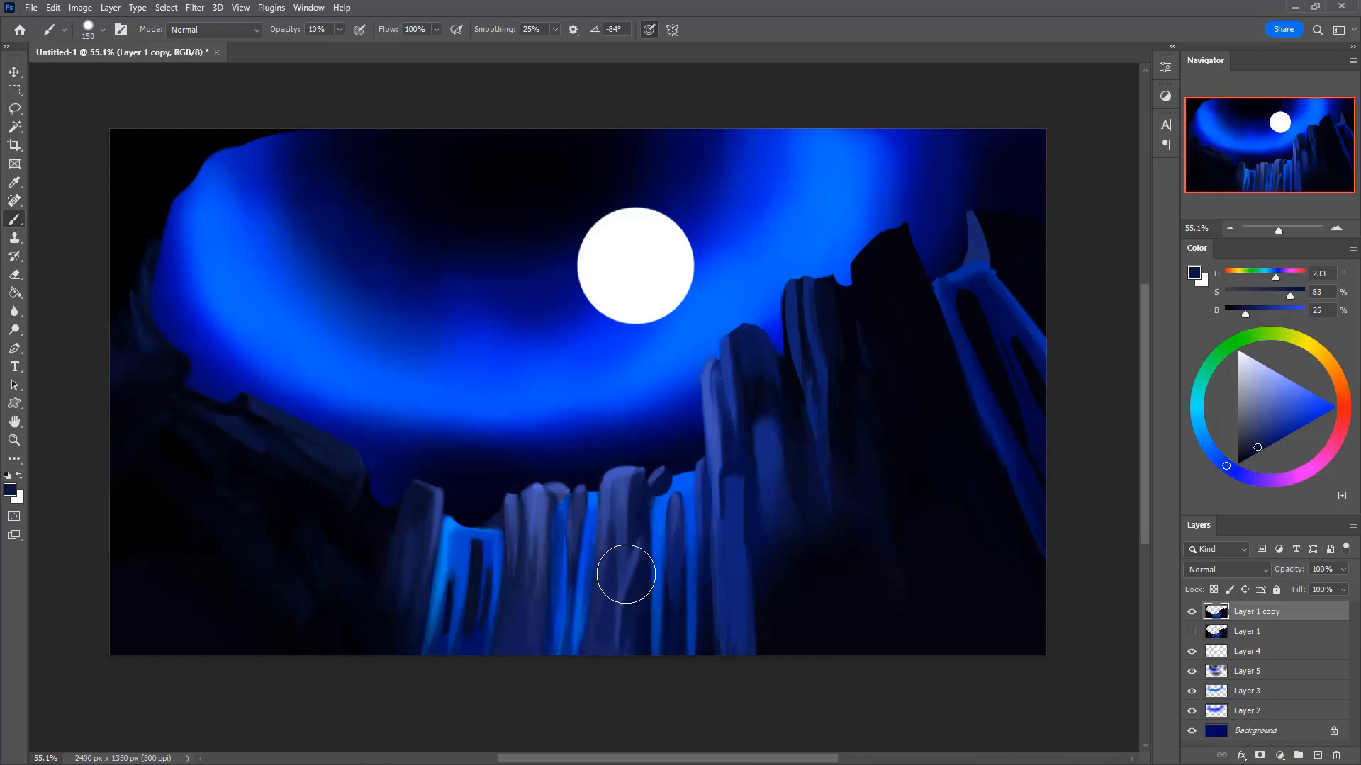
key(shift+bracketleft)
key(shift+bracketleft)
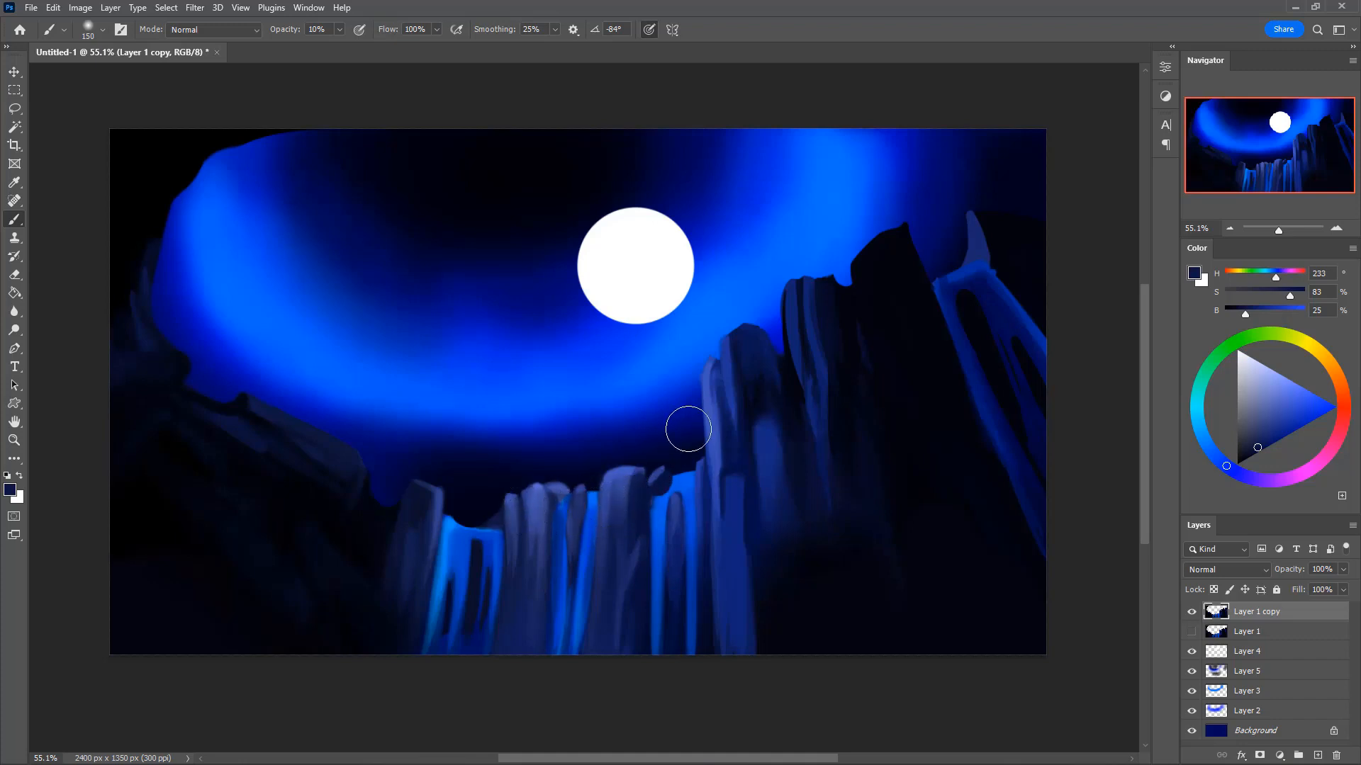
- Deepen the central pillar's waterfall-side edge with dark blue (H 233, S 85, B 23) using a 70 px brush at 10% opacity
key(bracketleft)
key(bracketleft)
alt+click(640, 513)
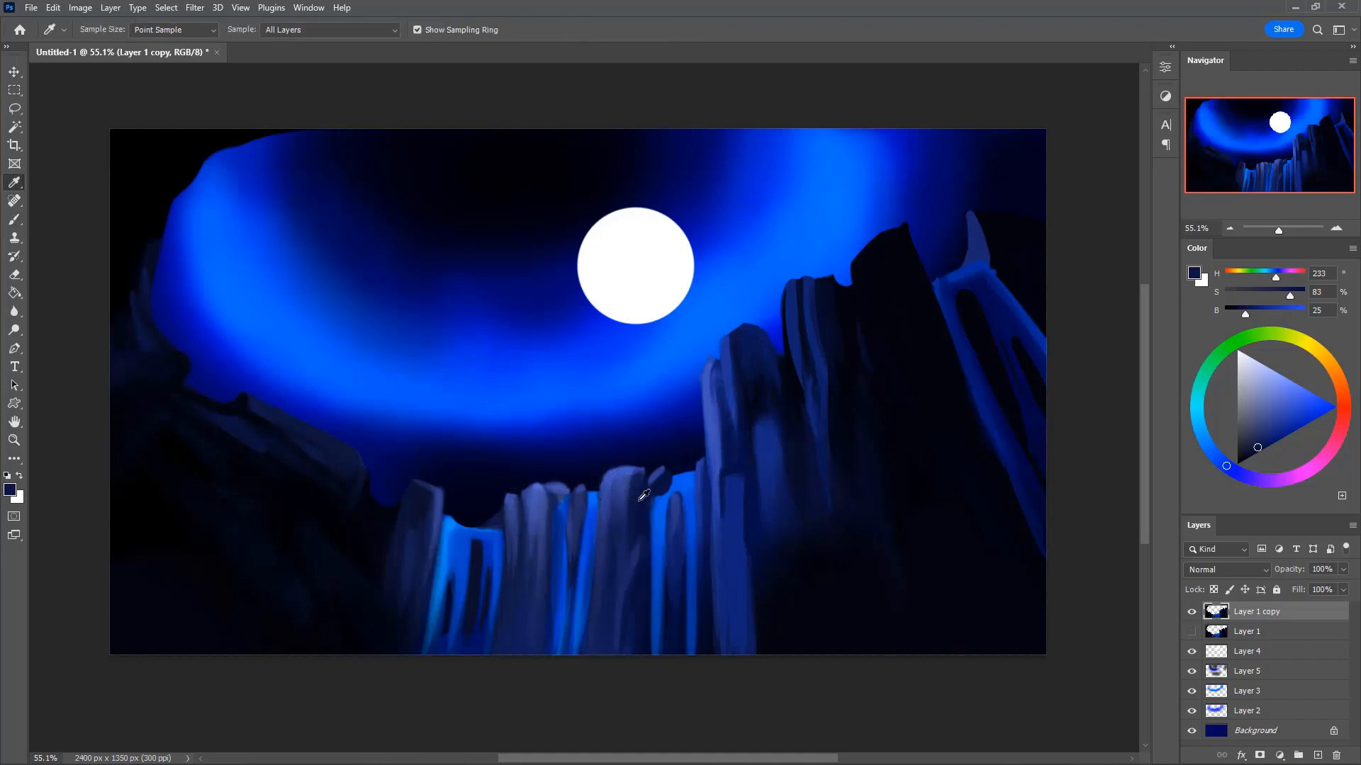
key(bracketleft)
key(bracketleft)
key(bracketleft)
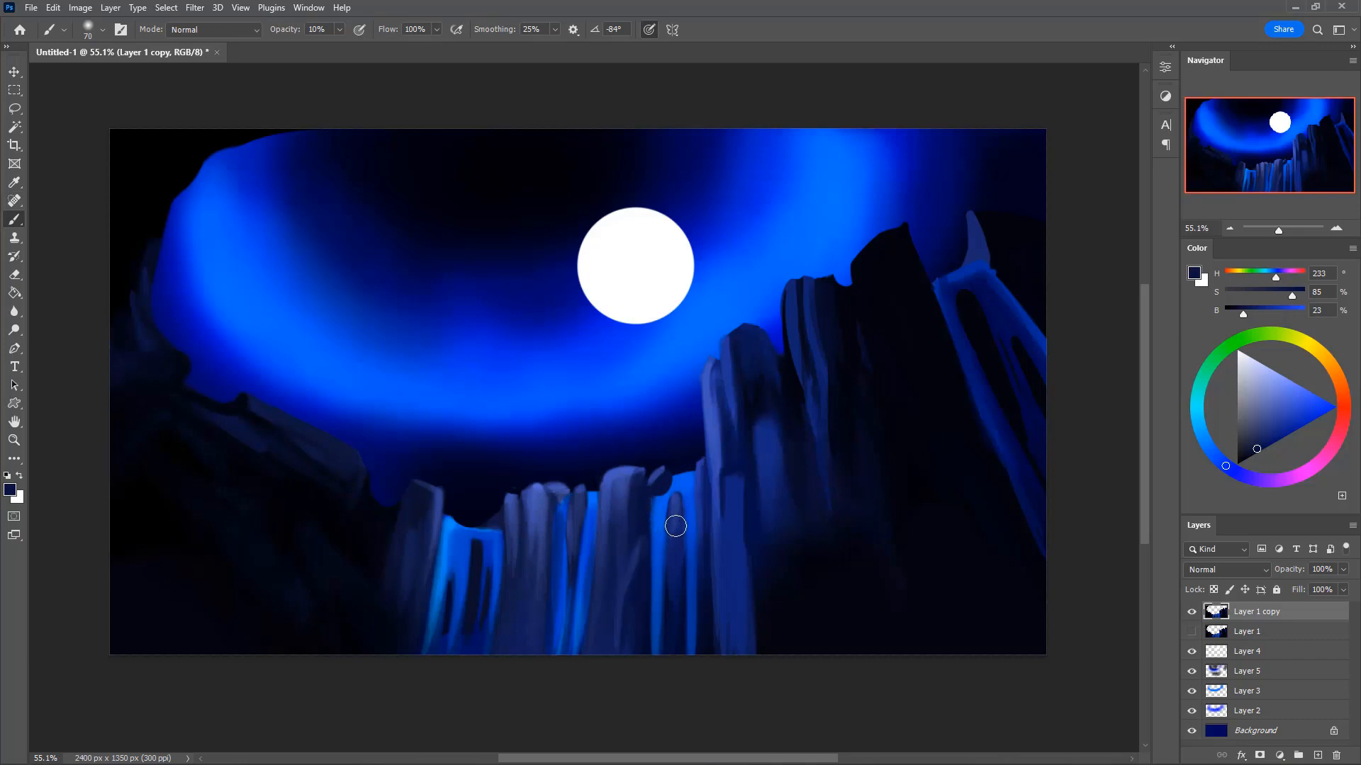
- Blend the waterfall's edge beside the central pillar in sampled blues (H 216, S 100, B 89 and H 222, S 98, B 49), raising opacity to 30%
alt+click(654, 516)
key(bracketleft)
key(bracketleft)
key(bracketleft)
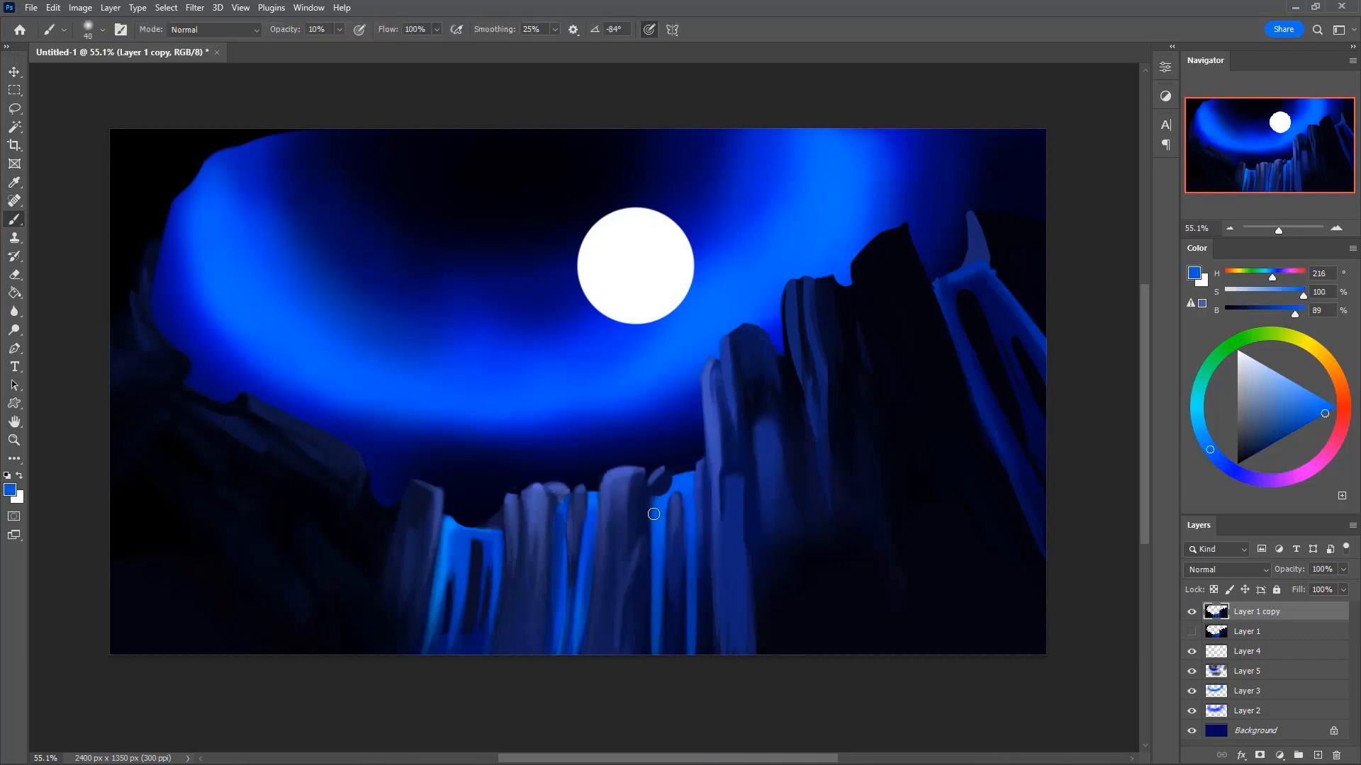
alt+click(570, 535)
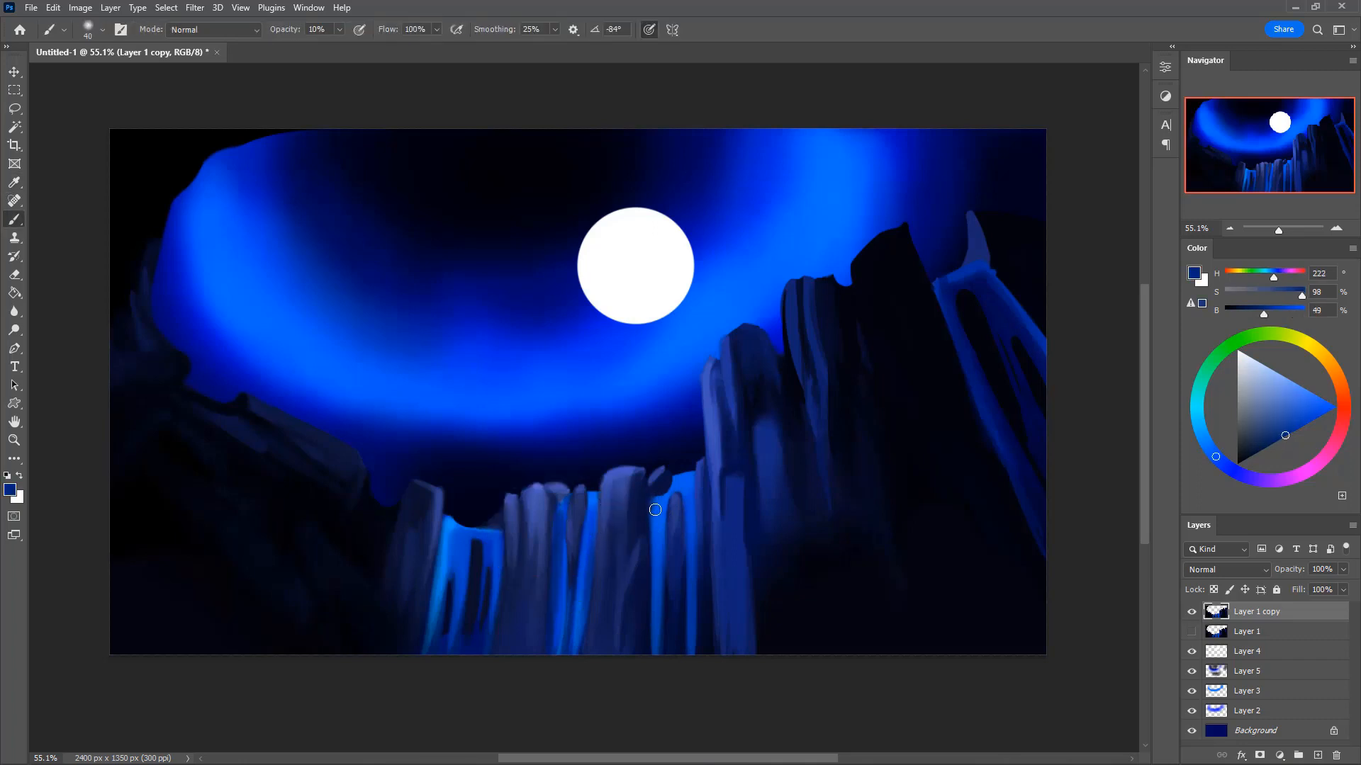
alt+click(558, 528)
key(3)
alt+click(662, 506)
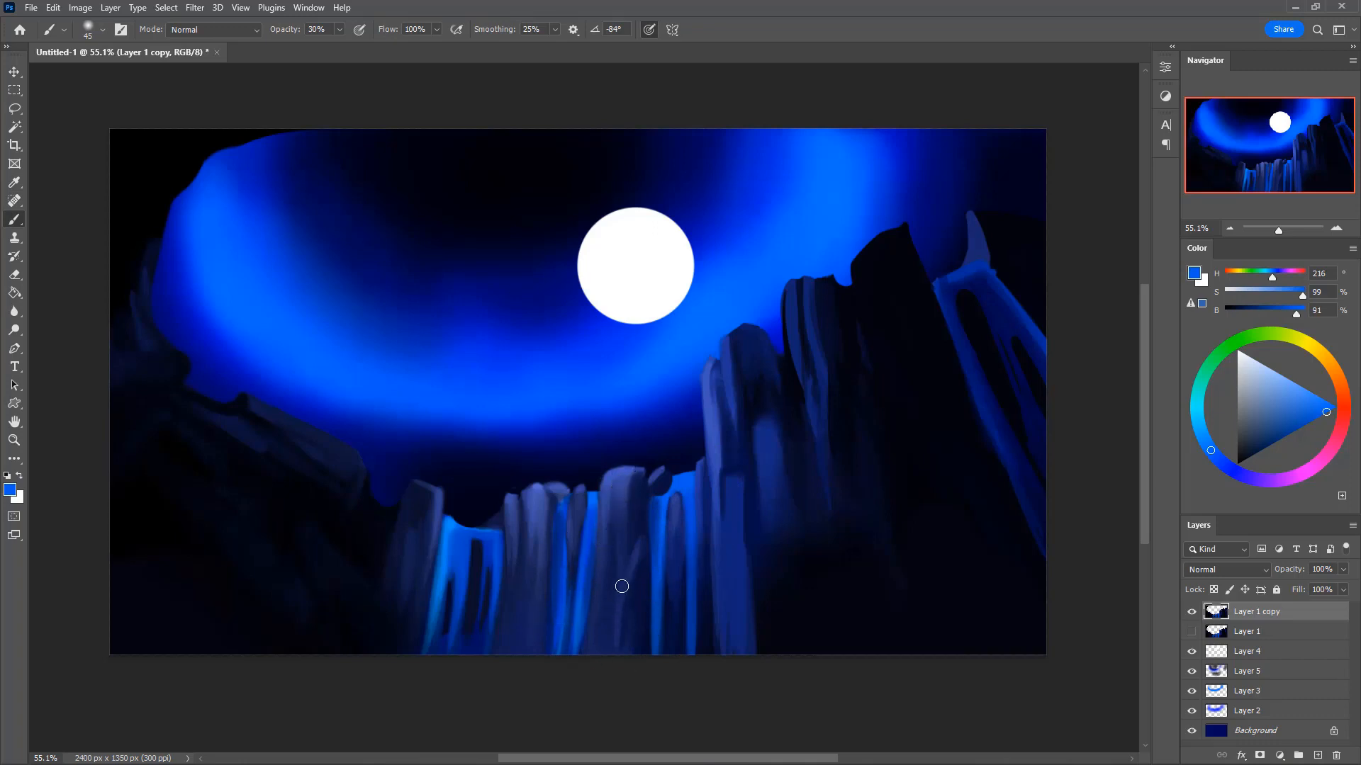
key(alt)
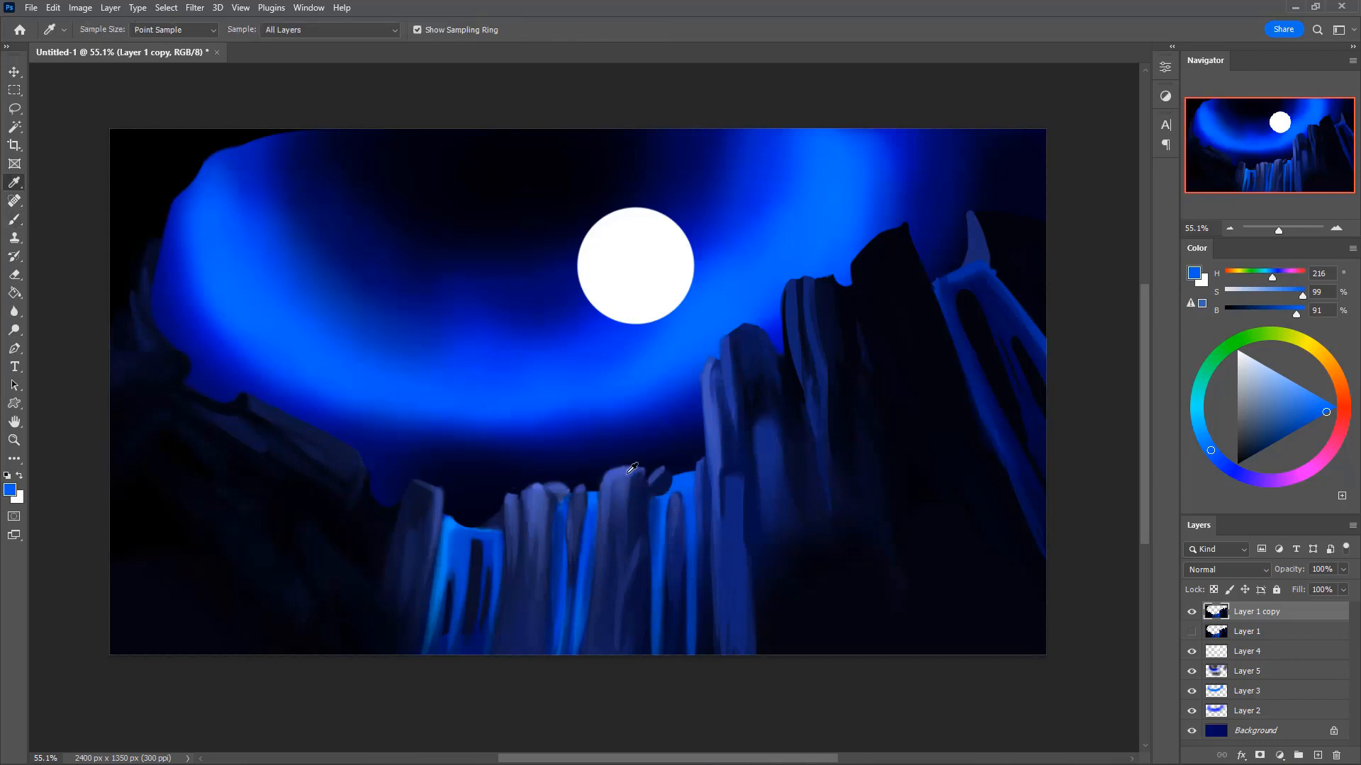
alt+click(661, 506)
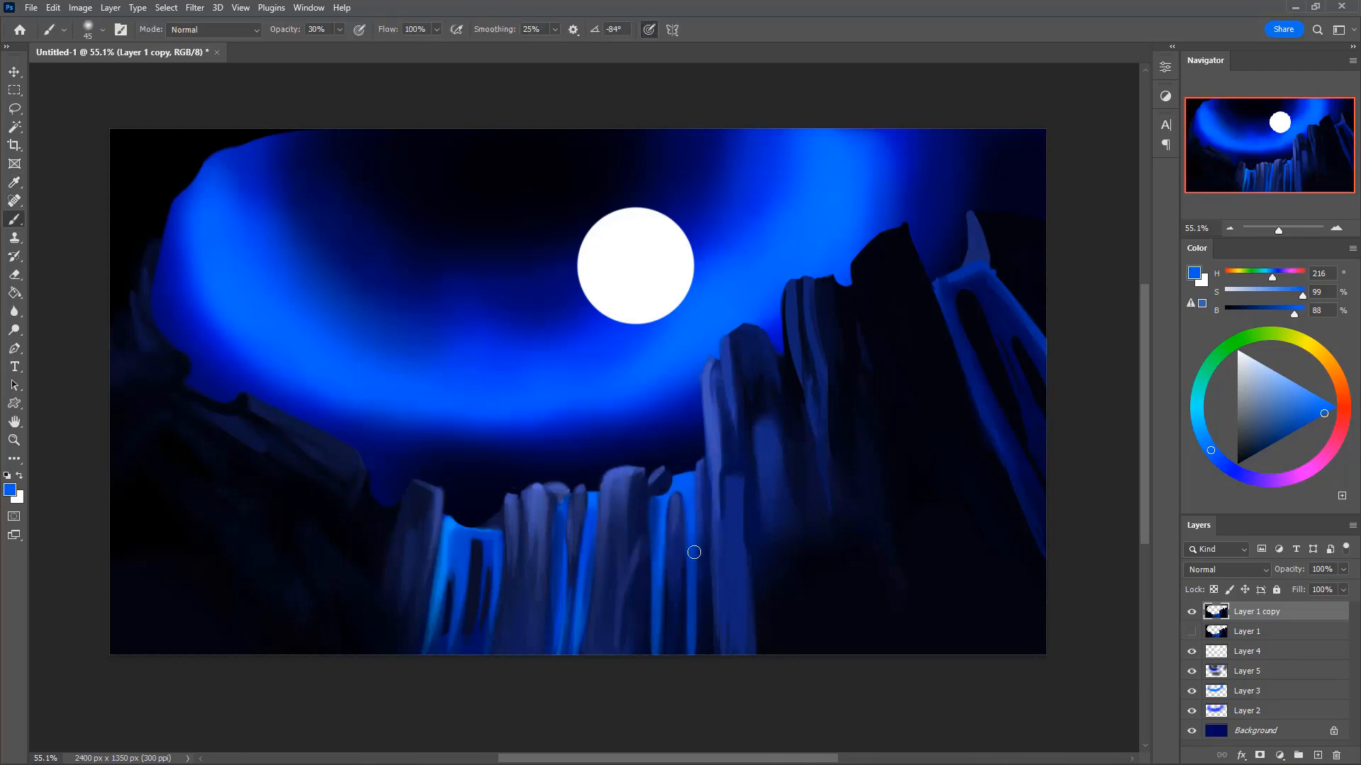
- Brighten the moonlit pillar's lower ledge down to the canvas edge in blue (H 231, S 65, B 71) with a 50 px brush at 30% opacity
alt+click(711, 407)
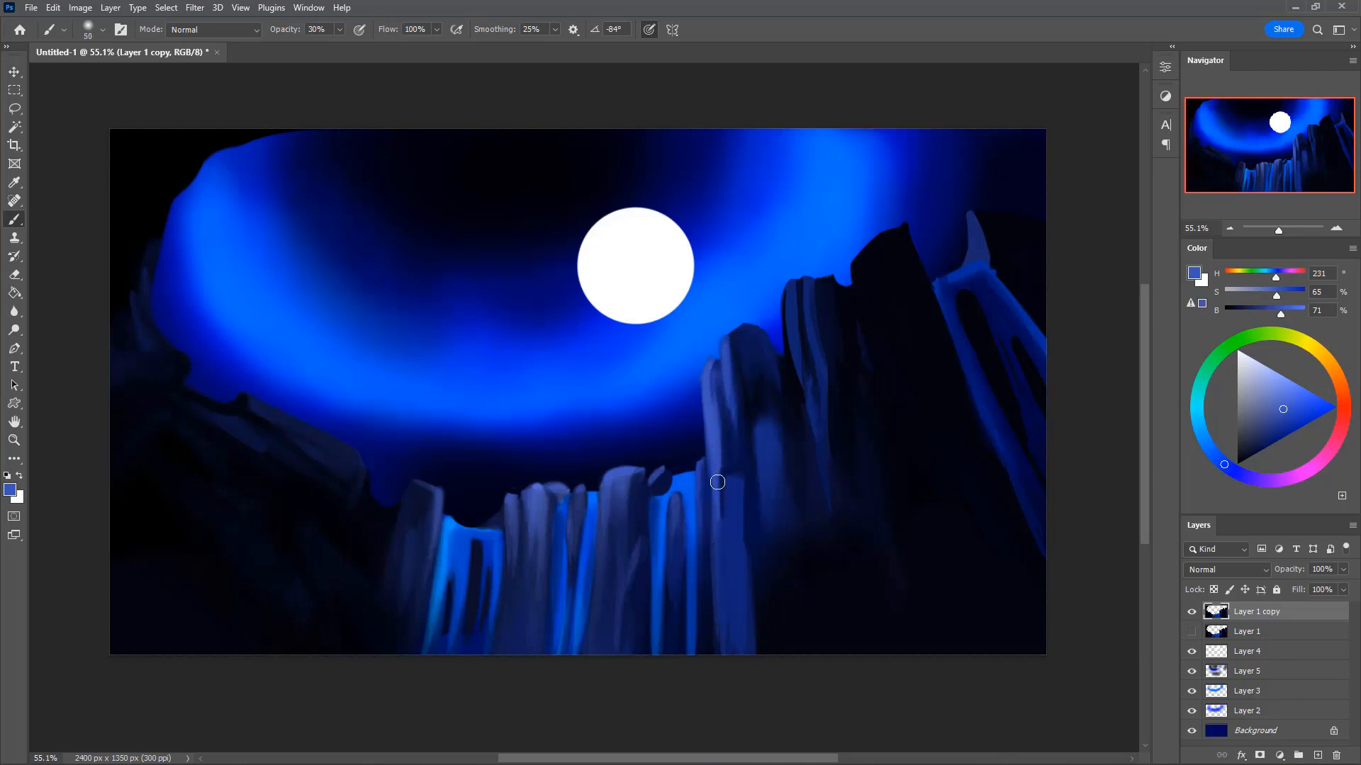
drag(717, 478, 731, 652)
- Lighten the moonlit pillar's crown with sampled blue (H 232, S 77, B 58) at 30% opacity and switch to a 15 px eraser for its edge
alt+click(726, 545)
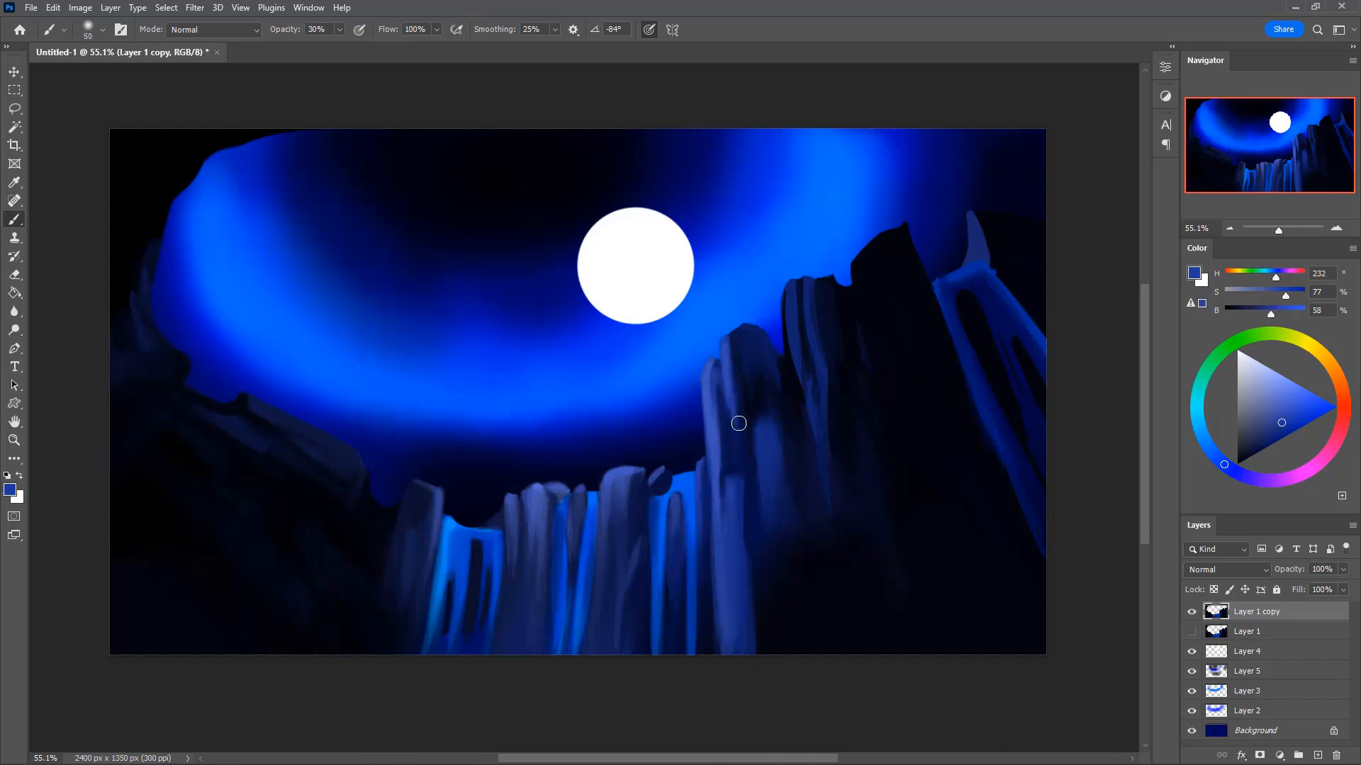
key(bracketright)
key(bracketright)
key(bracketleft)
key(bracketleft)
key(bracketleft)
key(0)
key(3)
key(e)
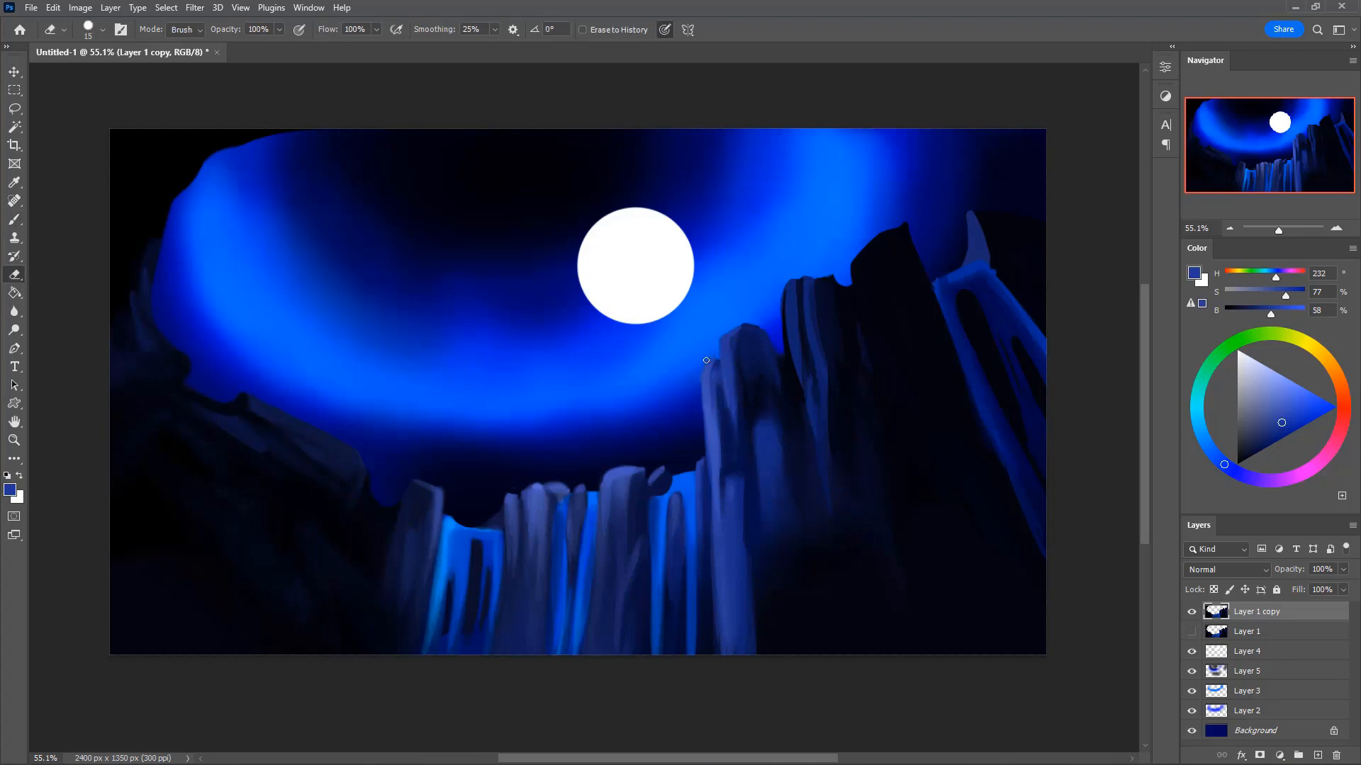
- Soften the moonlit pillar's inner crevice with sampled blue (H 231, S 72, B 64) using 100 px and 150 px brushes at 30% opacity
key(b)
alt+click(734, 420)
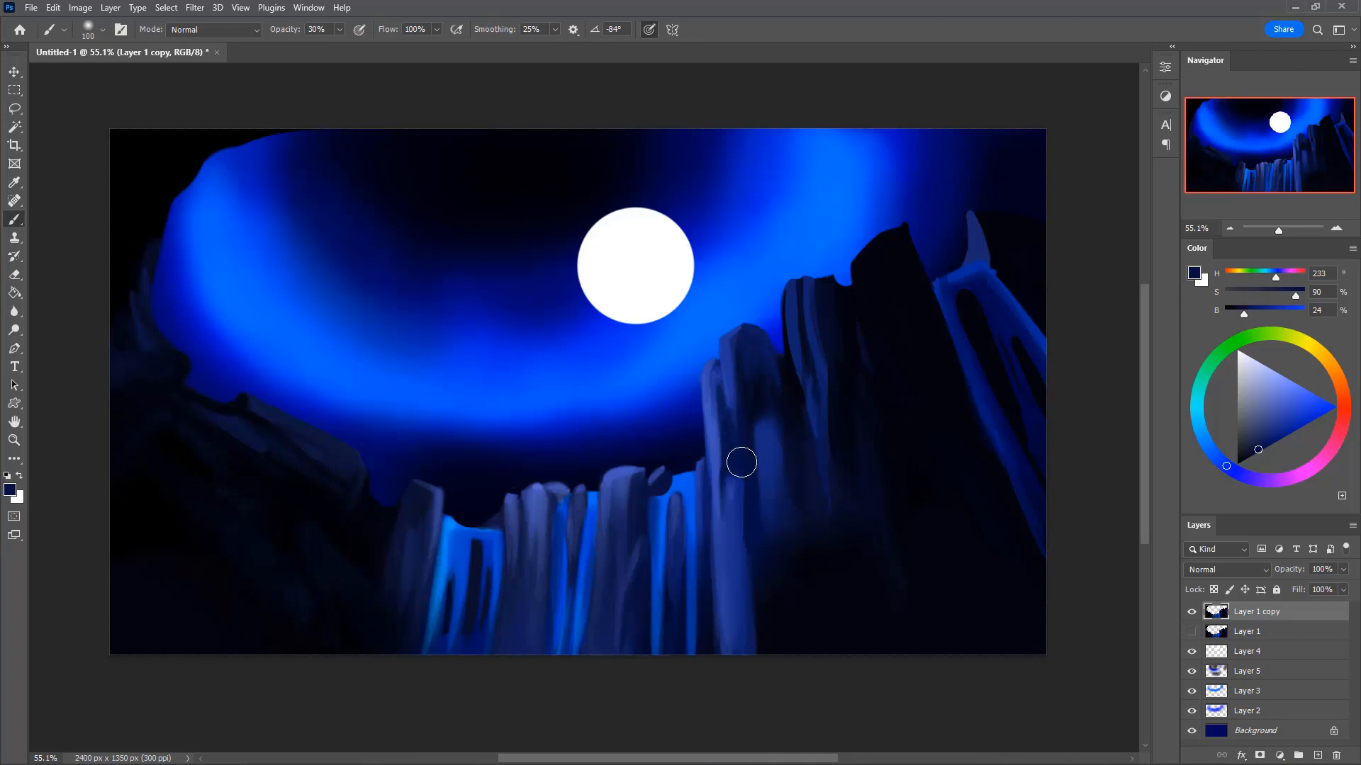
alt+click(729, 390)
drag(720, 417, 721, 485)
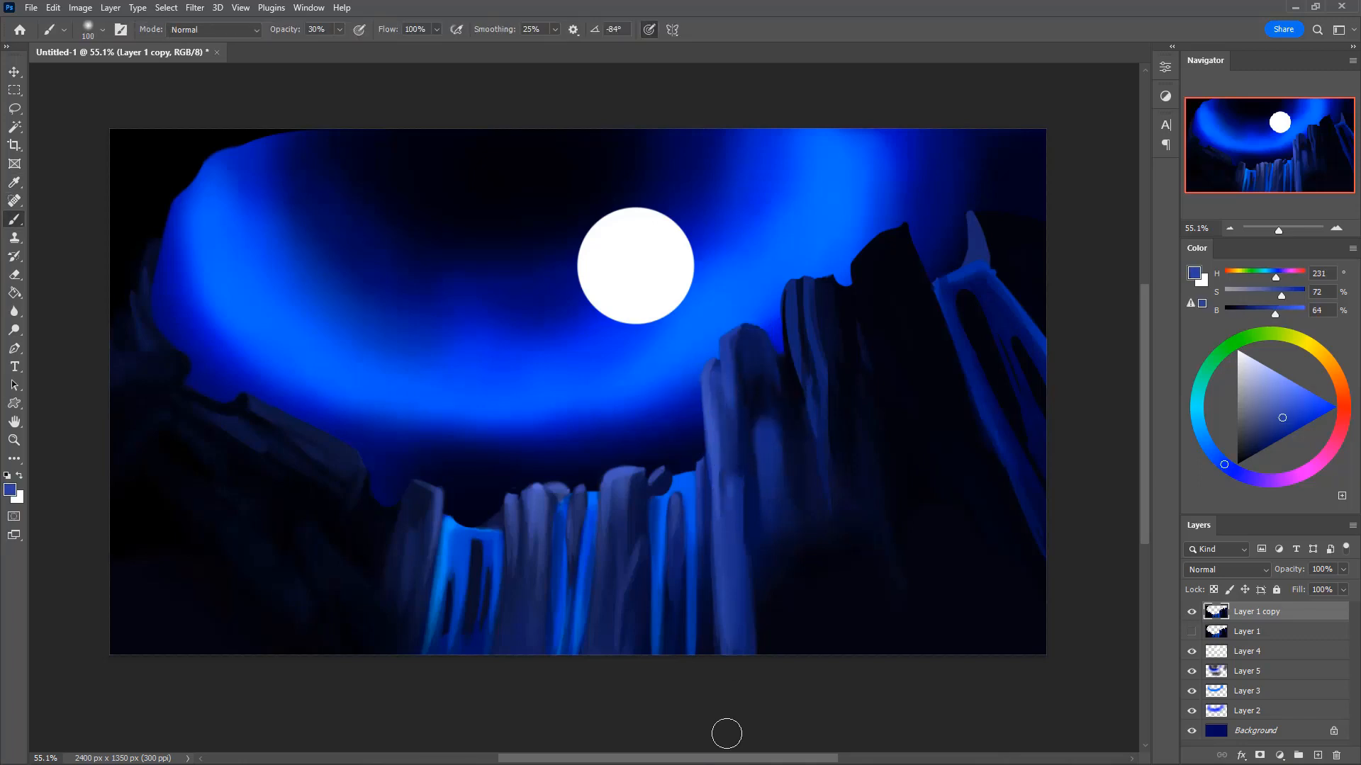
key(bracketright)
key(bracketright)
drag(754, 382, 750, 577)
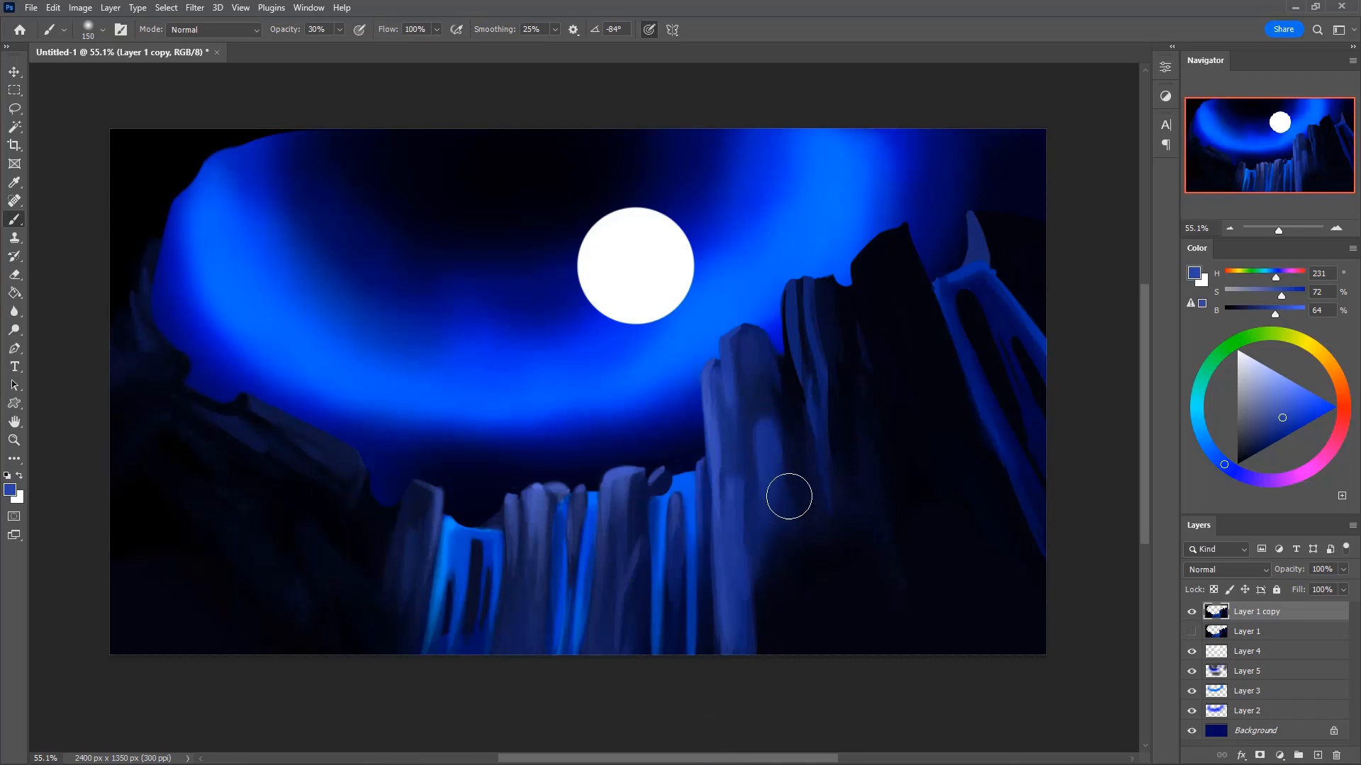
- Darken the gap between the moonlit pillar and the raised pillar with dark blue (H 233, S 87, B 12) at 30% opacity
alt+click(790, 410)
key(bracketleft)
mouse_move(789, 410)
mouse_down()
mouse_move(780, 368)
mouse_move(781, 450)
mouse_move(766, 387)
mouse_move(765, 416)
mouse_move(751, 384)
mouse_move(823, 301)
mouse_move(916, 506)
mouse_move(841, 516)
mouse_move(742, 368)
mouse_move(770, 397)
mouse_up()
key(bracketleft)
key(bracketleft)
key(bracketleft)
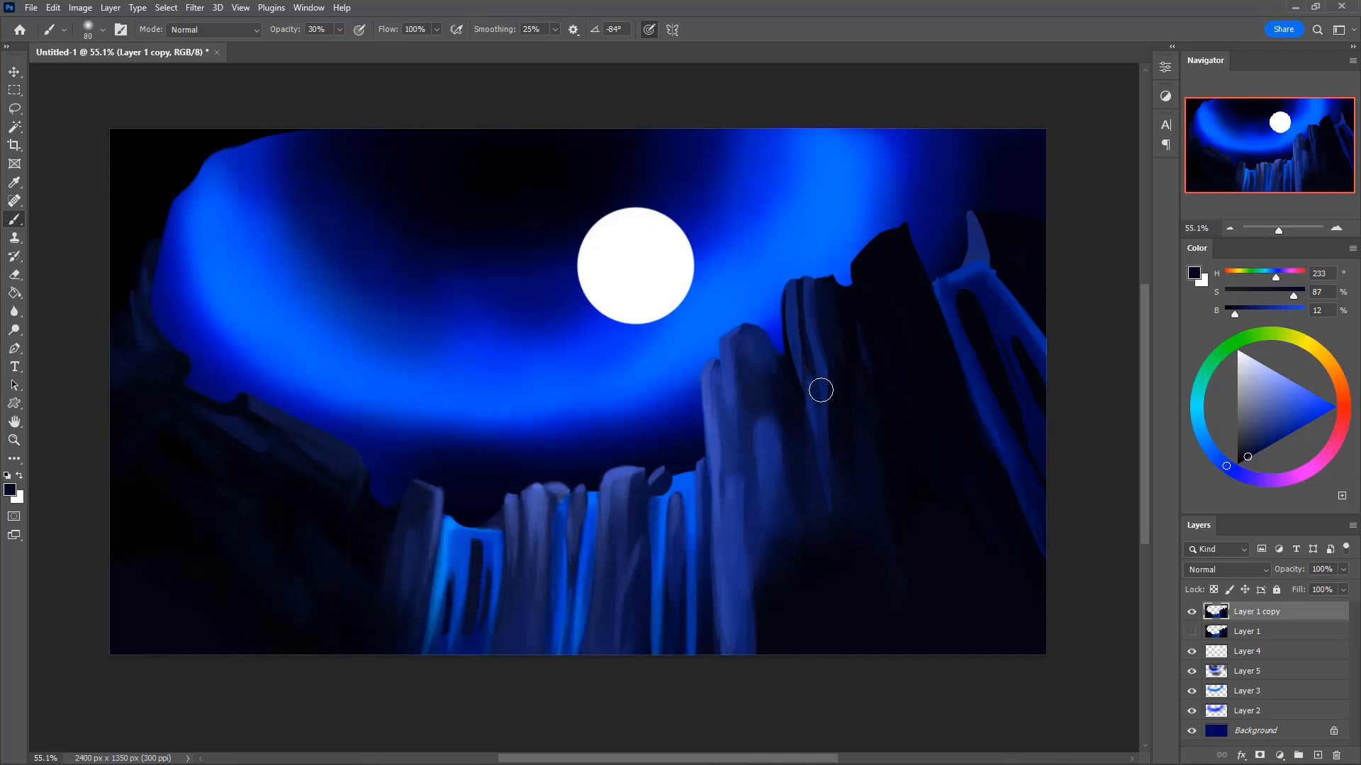
- Shade the raised pillar's lower half with the current dark blue using a 200 px brush at 30% opacity
key(bracketright)
key(bracketright)
key(bracketright)
key(bracketright)
key(bracketright)
key(bracketright)
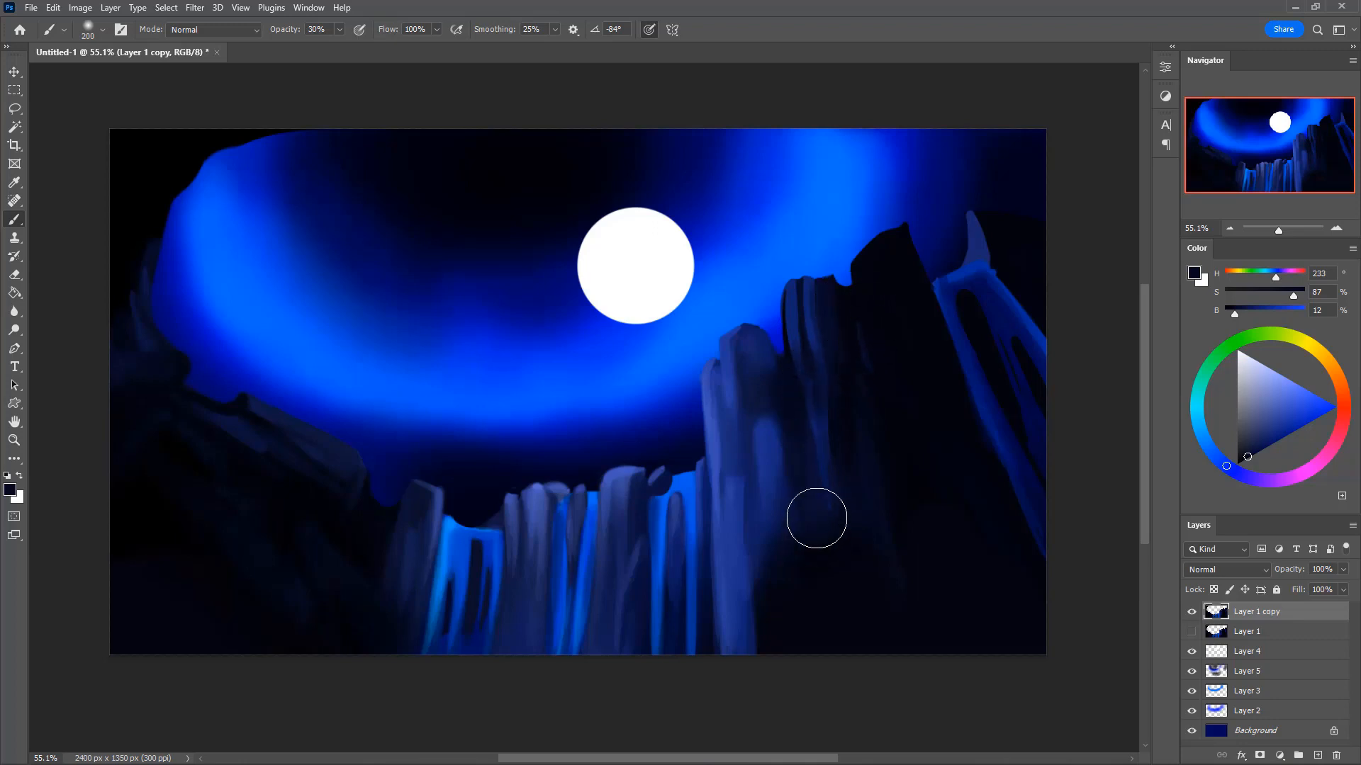
- Paint streaks down the raised pillar in sampled blue (H 230, S 83, B 42) with a 45 px brush at 30% opacity
key(i)
click(813, 298)
key(b)
key(bracketleft)
key(bracketleft)
key(bracketleft)
key(bracketleft)
key(bracketleft)
key(bracketleft)
key(bracketleft)
key(bracketleft)
key(bracketleft)
key(bracketleft)
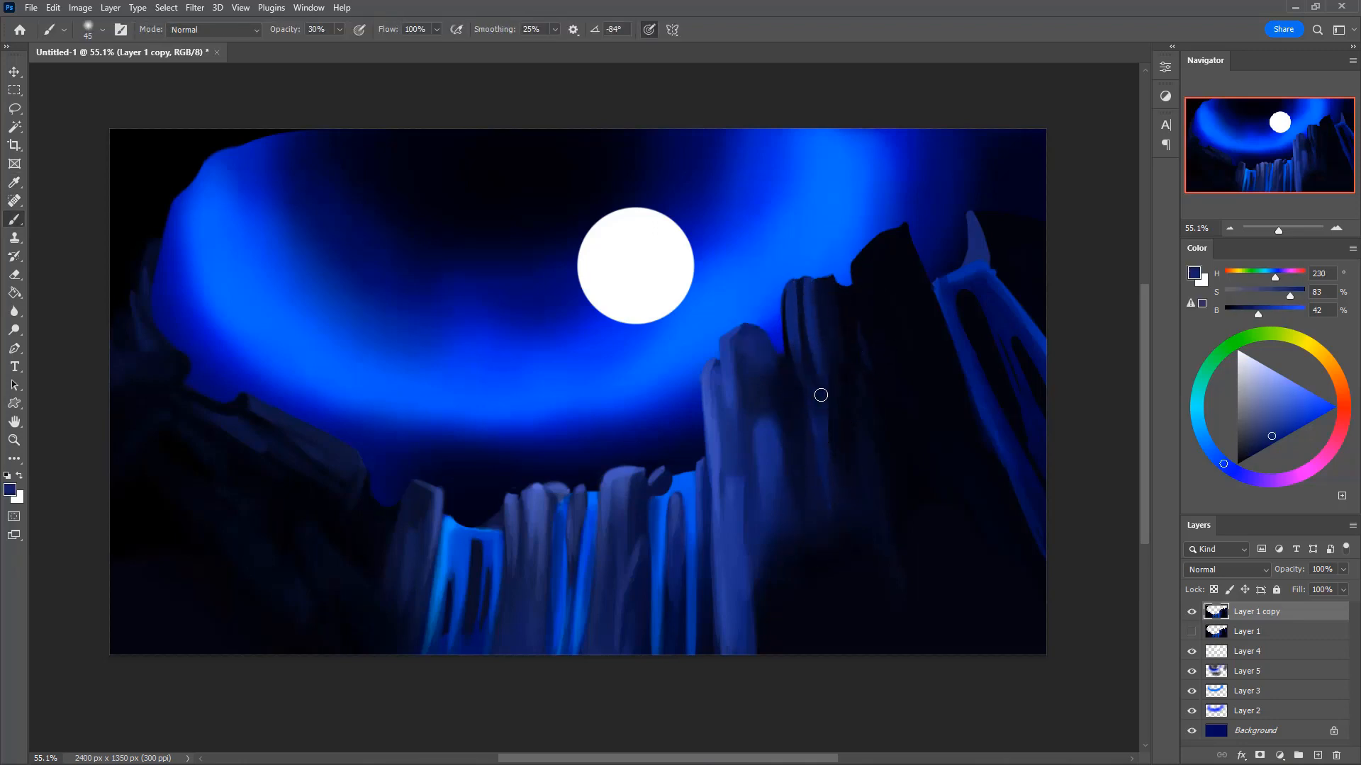
- Refine the raised pillar's narrow streaks and crevices in sampled blues (H 234, S 81, B 10; H 231, S 83, B 42; H 231, S 86, B 28)
alt+click(825, 294)
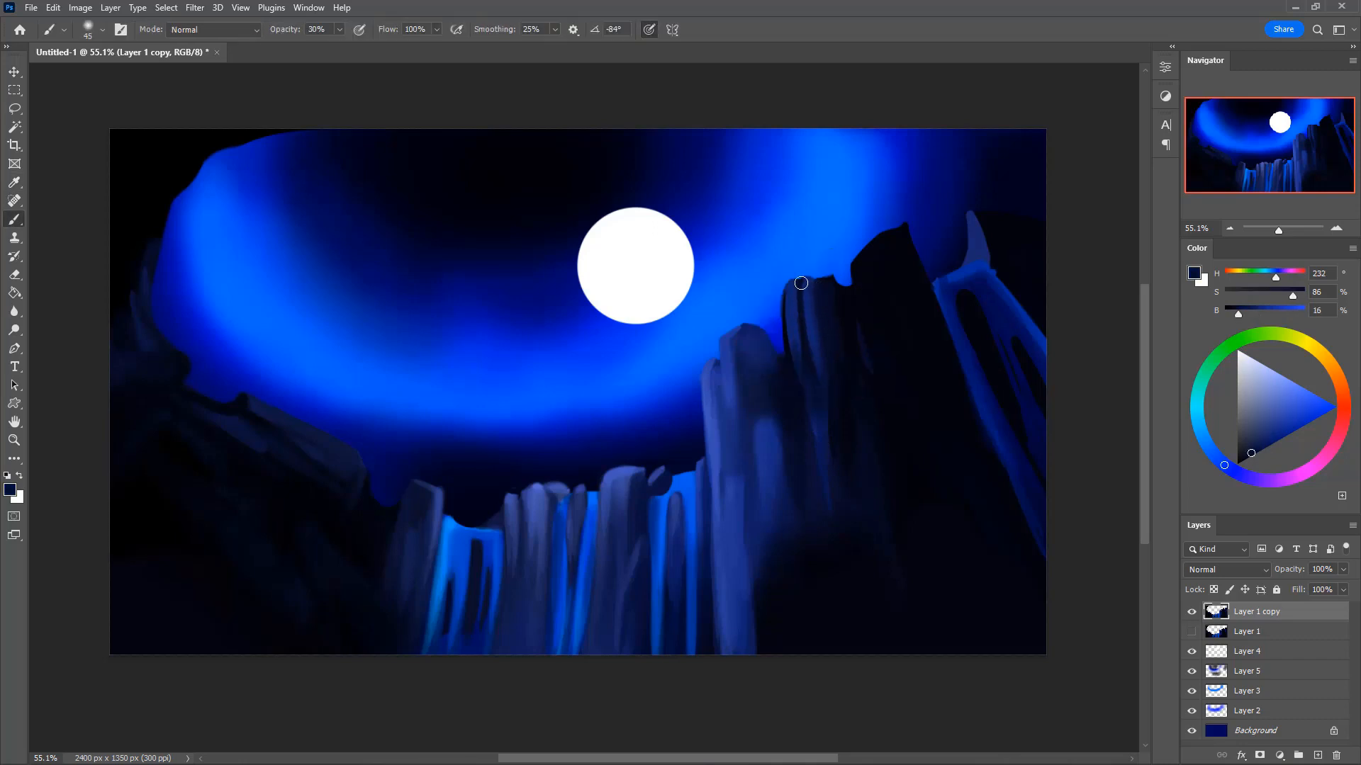
key(i)
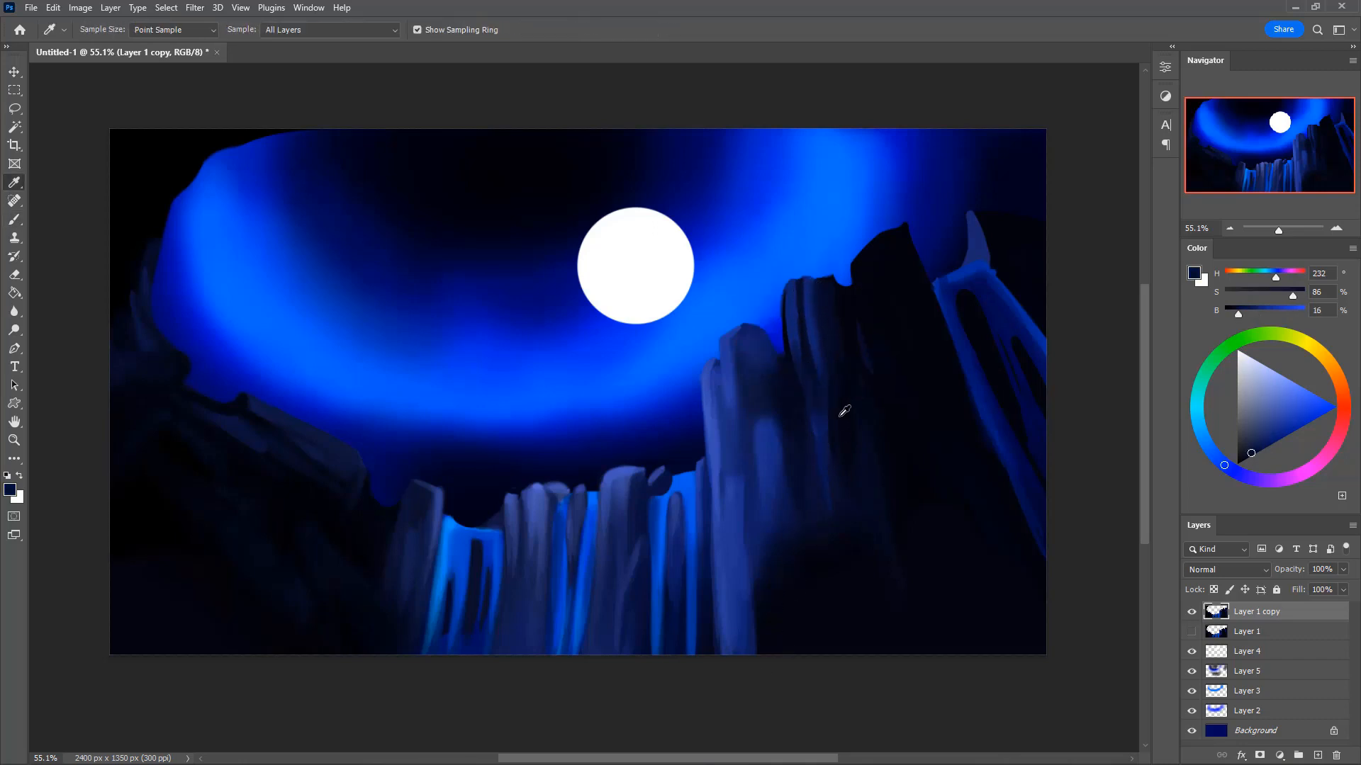
click(825, 418)
key(b)
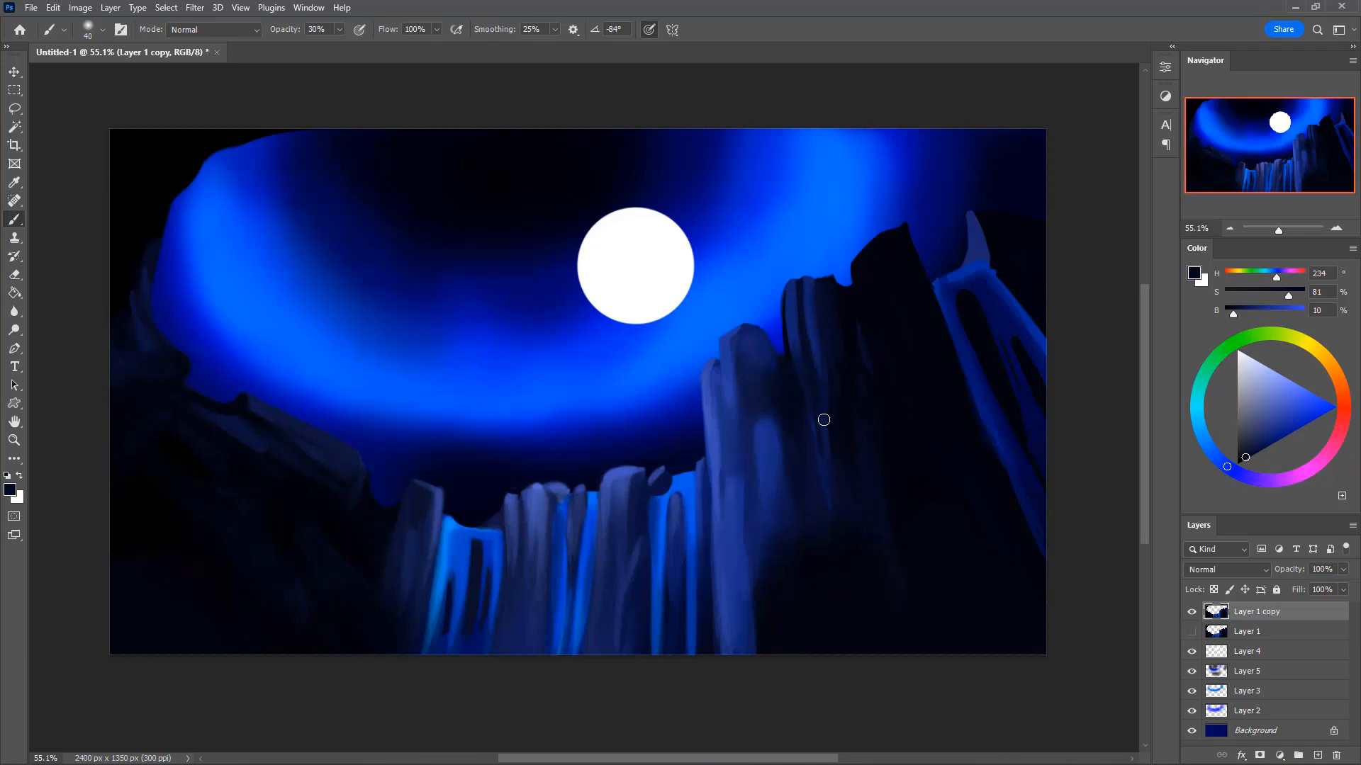
alt+click(791, 324)
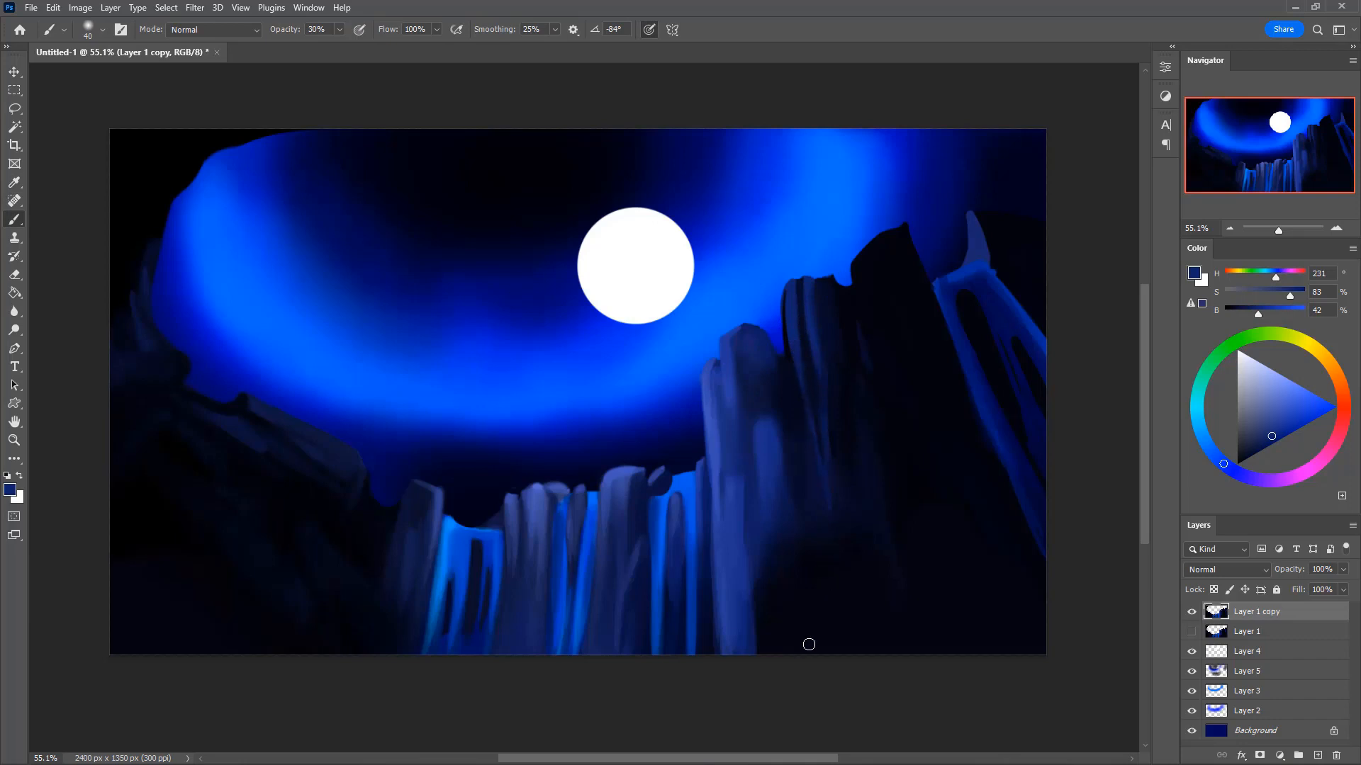
alt+click(825, 464)
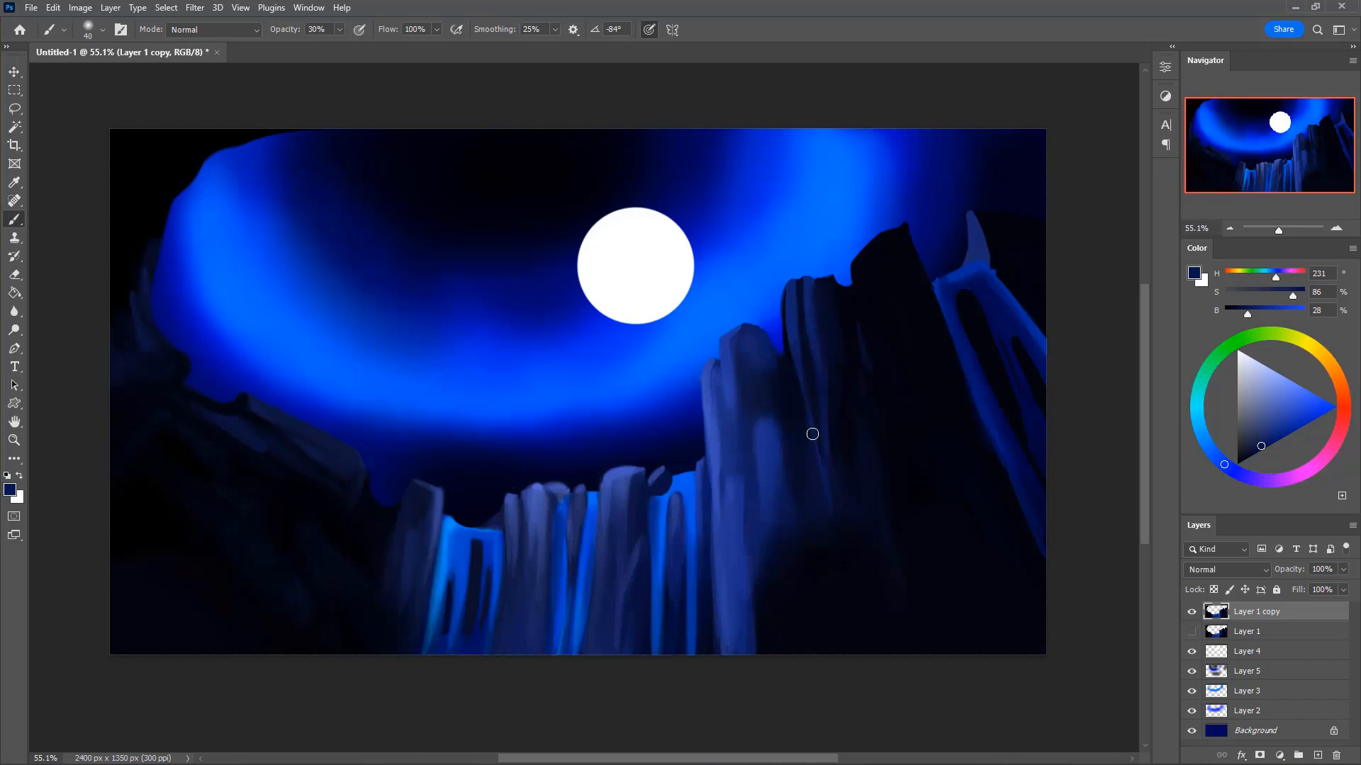
- Shade the raised pillar's lower half in sampled dark blue (H 236, S 80, B 8) with a 400 px brush at 30% opacity
alt+click(843, 528)
key(bracketright)
key(bracketright)
key(bracketright)
key(bracketright)
key(bracketright)
key(bracketright)
key(bracketright)
key(bracketright)
key(bracketright)
key(bracketright)
key(bracketright)
key(bracketright)
key(bracketright)
key(bracketright)
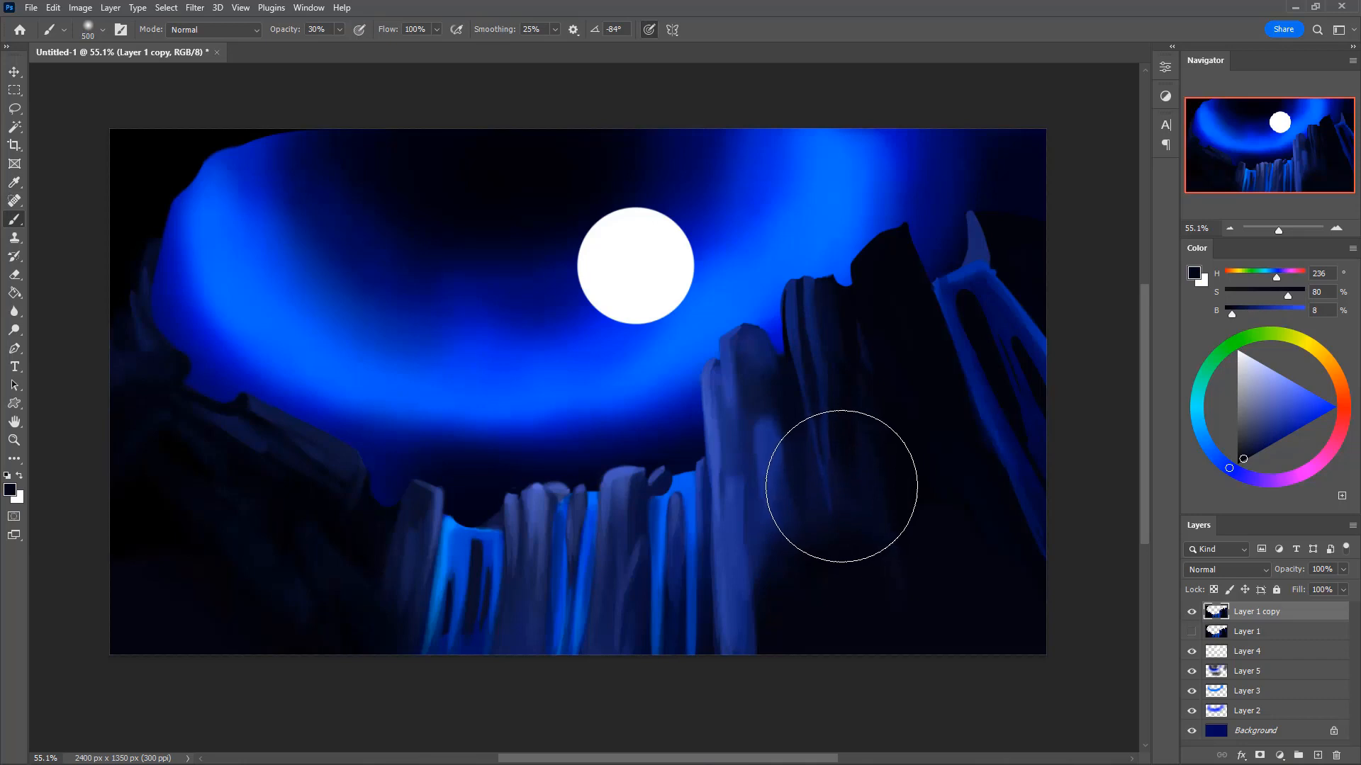
key(bracketleft)
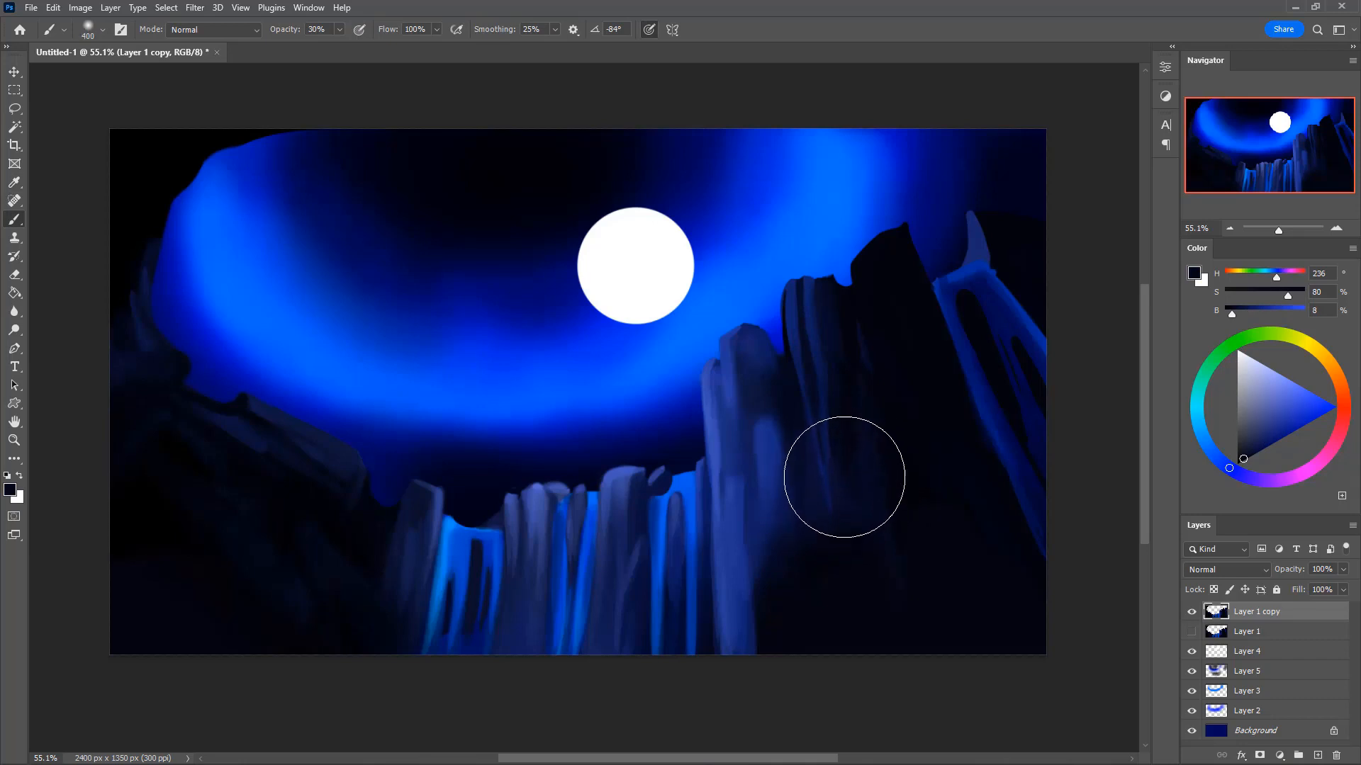
mouse_move(832, 495)
mouse_down()
mouse_move(838, 510)
mouse_move(881, 432)
mouse_move(860, 586)
mouse_move(820, 568)
mouse_up()
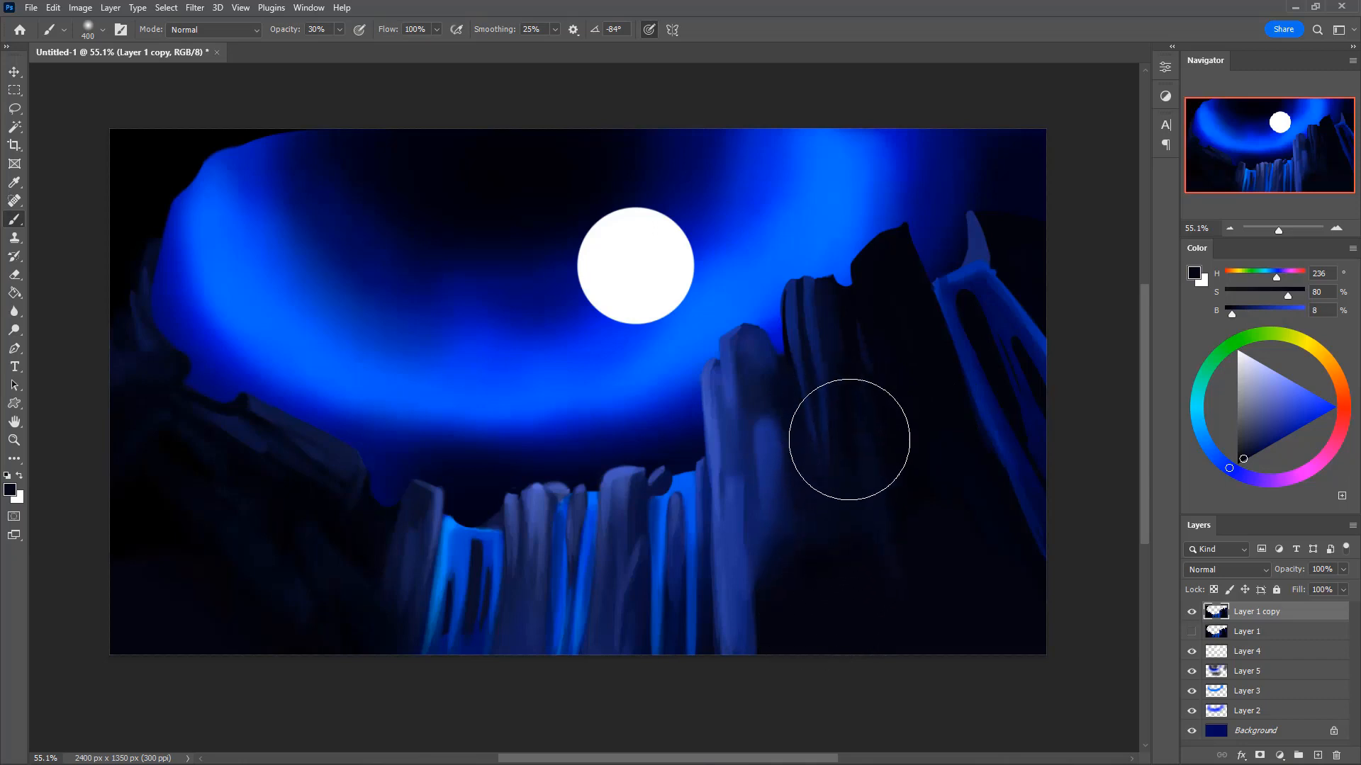
- Paint narrow dark streaks on the raised pillar in sampled blue (H 233, S 87, B 12) with a 45 px brush at 30% opacity
alt+click(792, 425)
key(bracketleft)
key(bracketleft)
key(bracketleft)
key(bracketleft)
key(bracketleft)
key(bracketleft)
key(bracketleft)
key(bracketleft)
key(bracketleft)
key(bracketleft)
key(bracketleft)
key(bracketleft)
key(bracketleft)
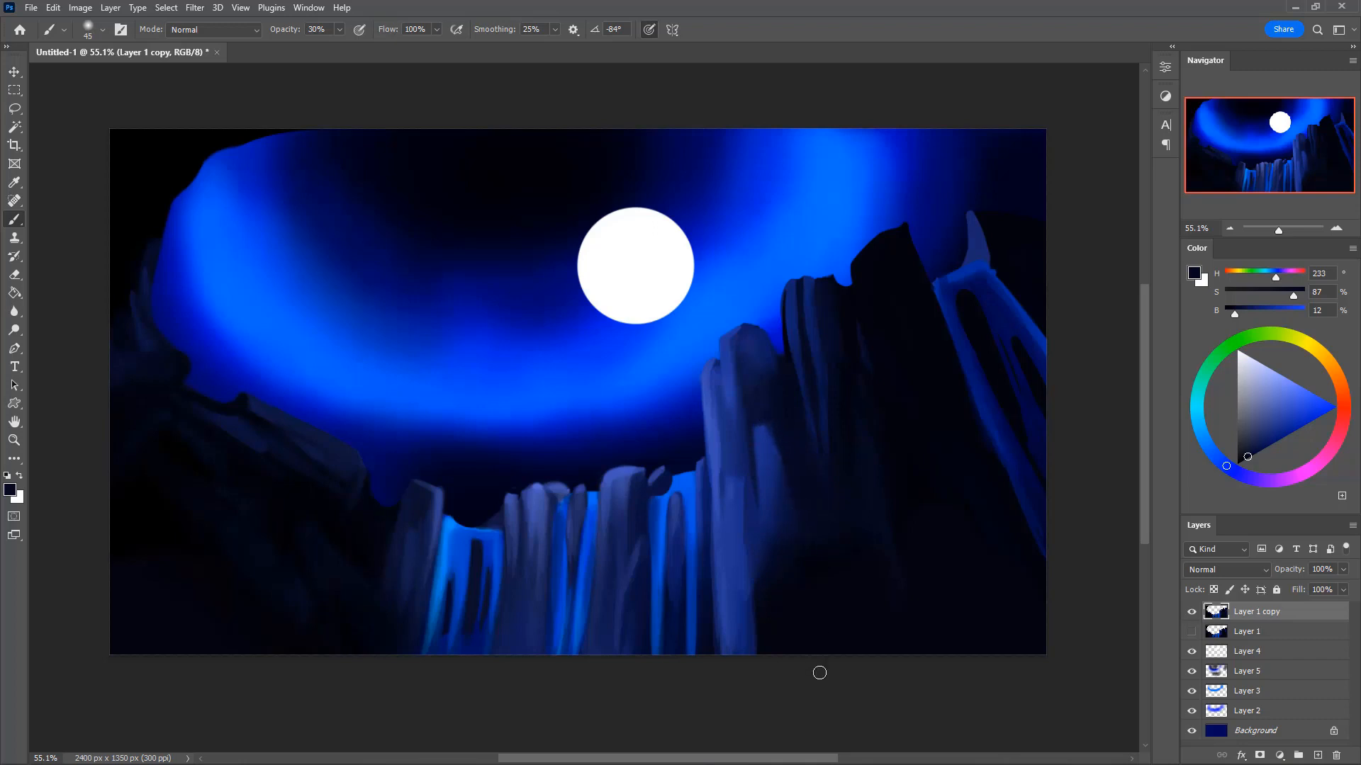
- Deepen the crevice between the moonlit and raised pillars in black, softening it with sampled blue (H 232, S 82, B 22)
drag(1247, 456, 1237, 465)
key(i)
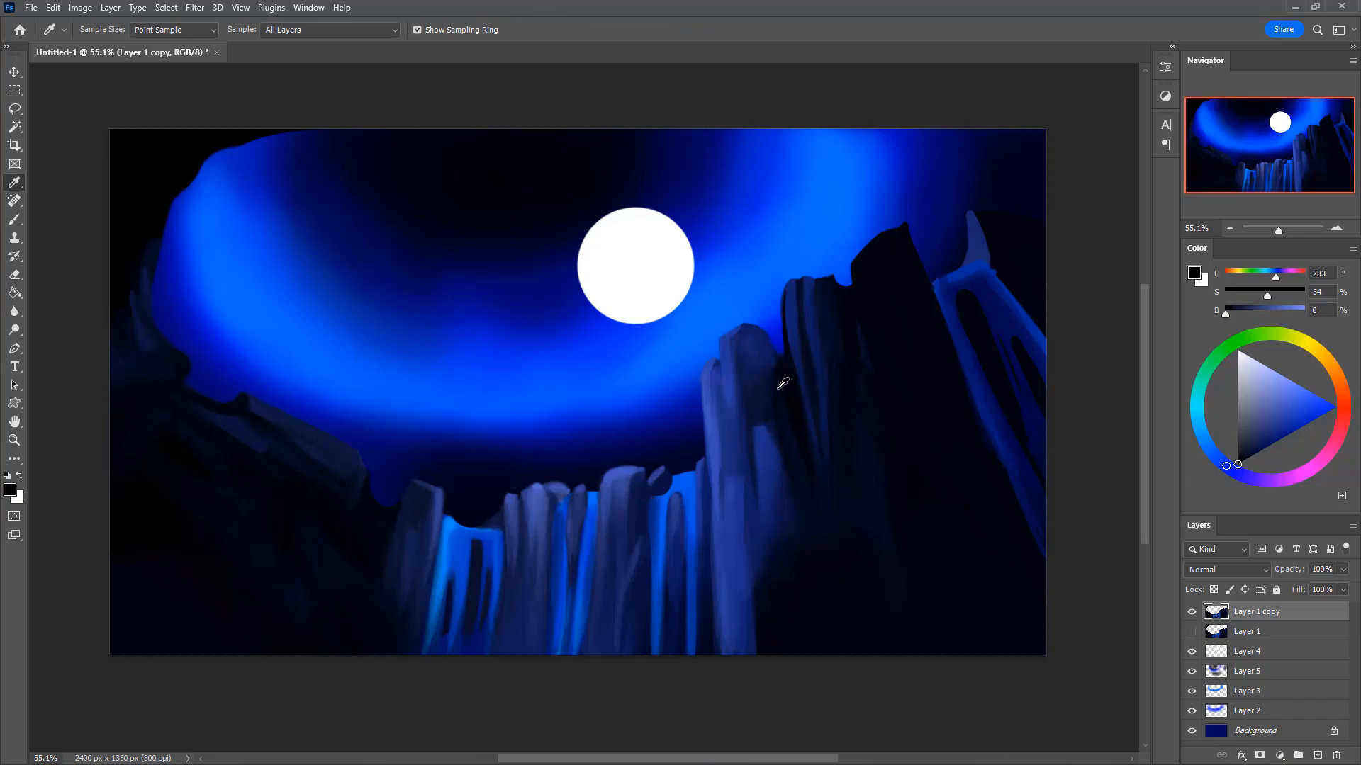
click(783, 383)
key(b)
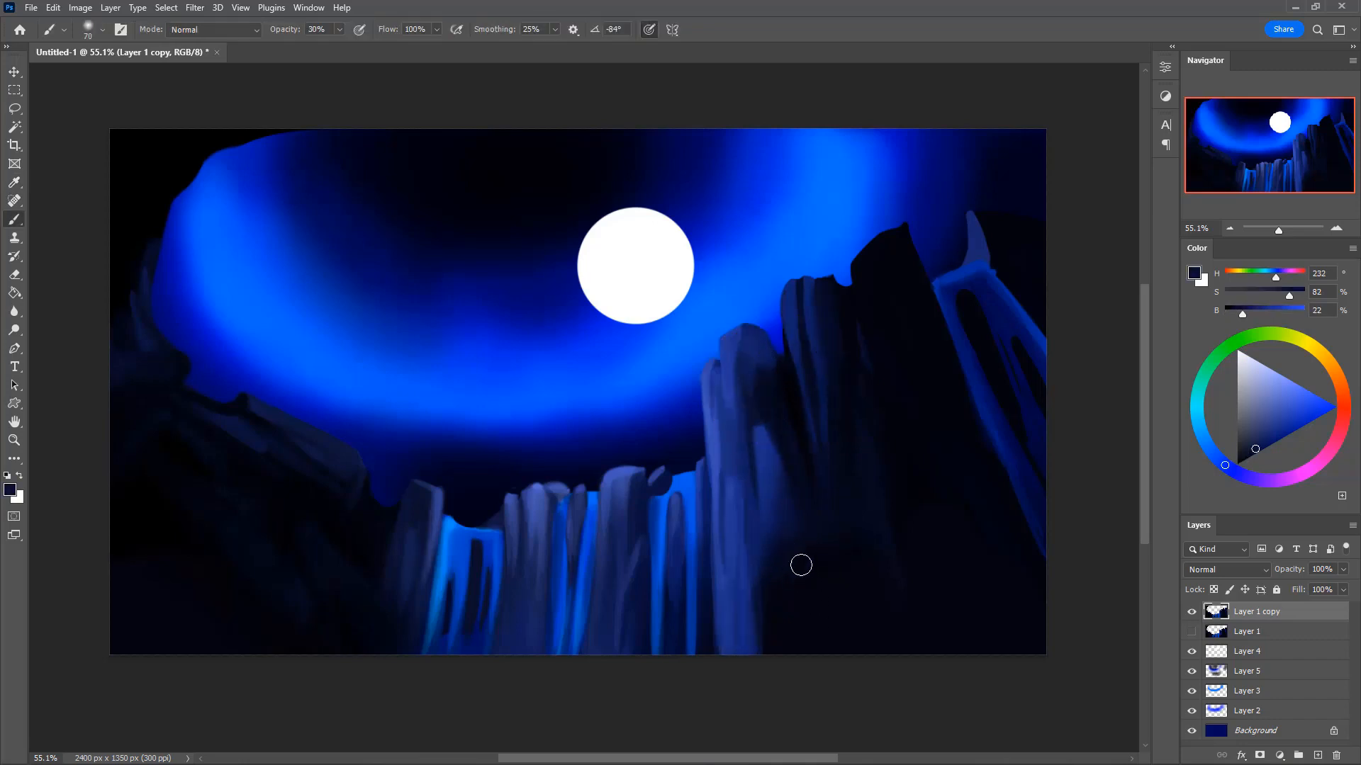
- Brush faint light over the raised pillar's base in sampled blue (H 232, S 84, B 22) with 150 and 125 px brushes
key(i)
click(797, 532)
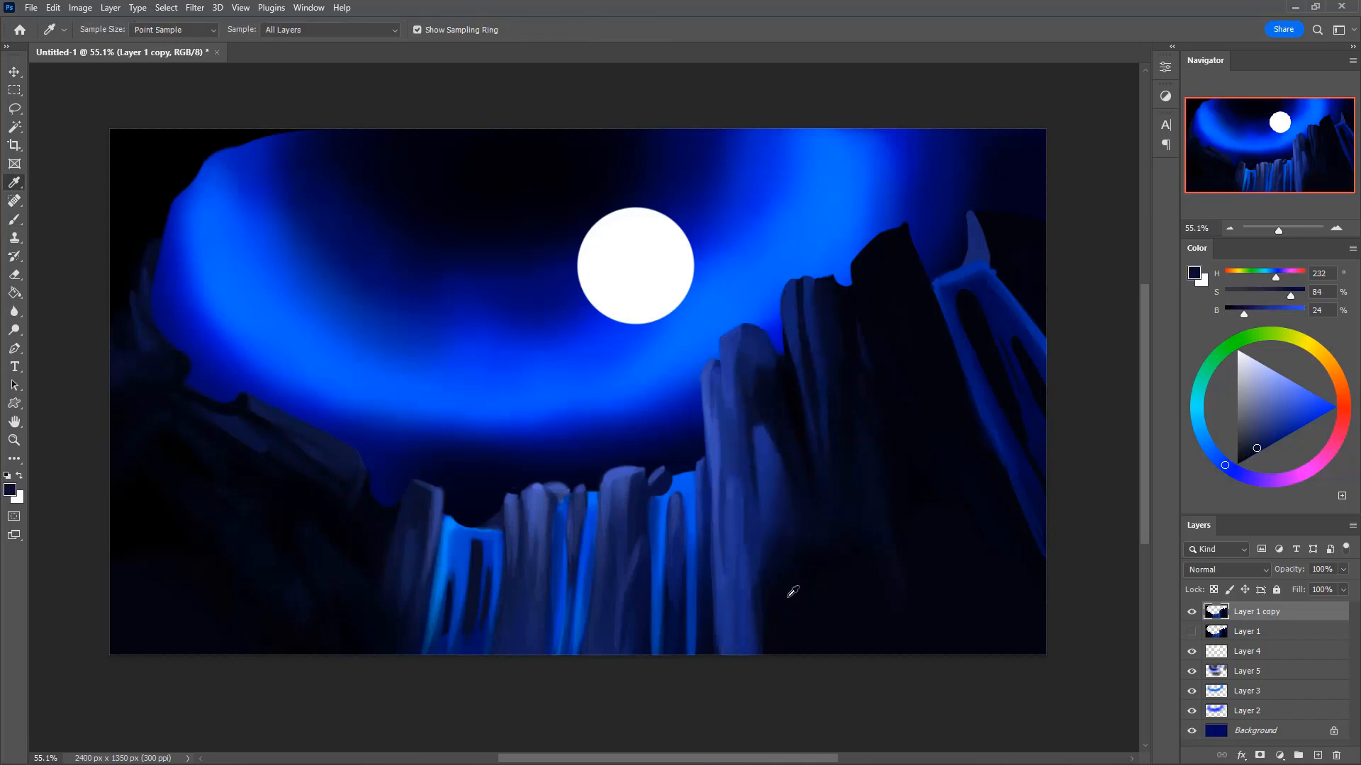
click(787, 513)
click(788, 511)
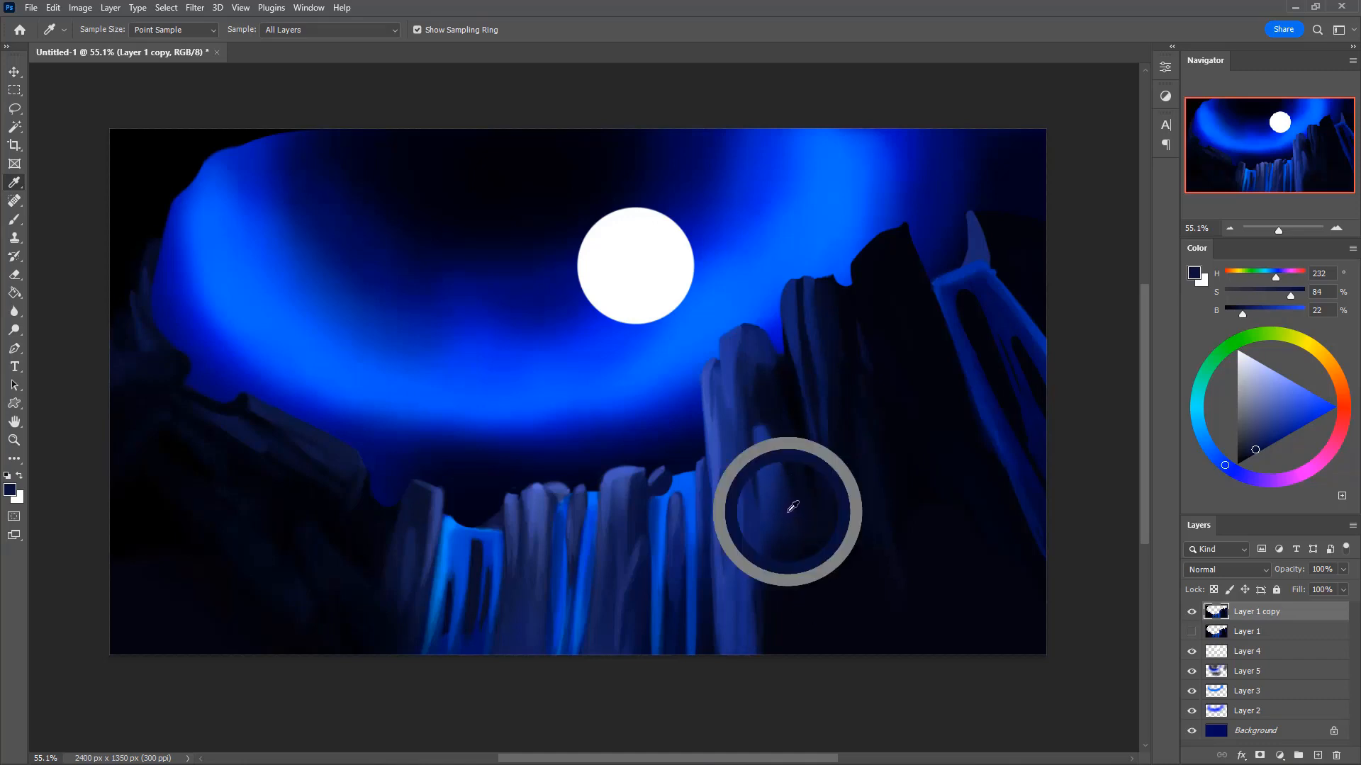
key(b)
key(bracketright)
key(bracketright)
key(bracketright)
key(bracketright)
key(bracketright)
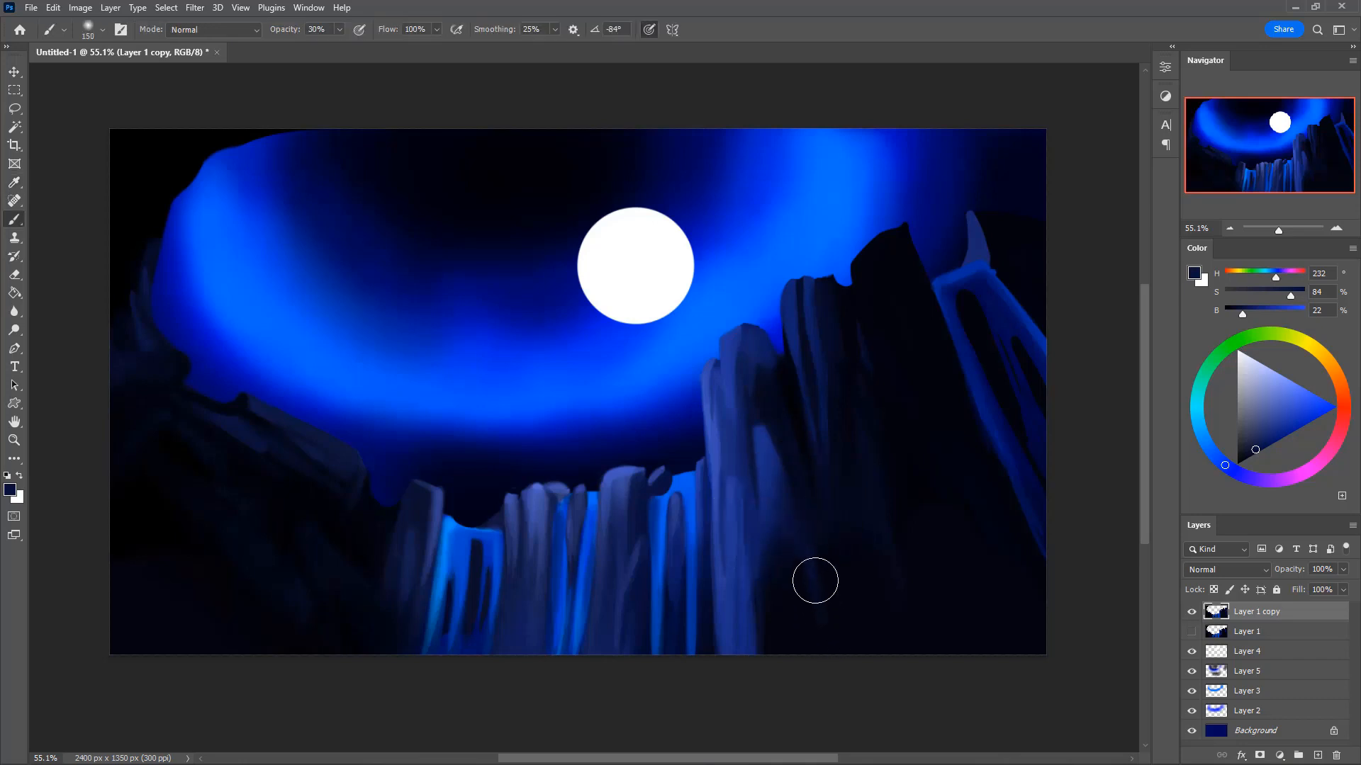
key(bracketleft)
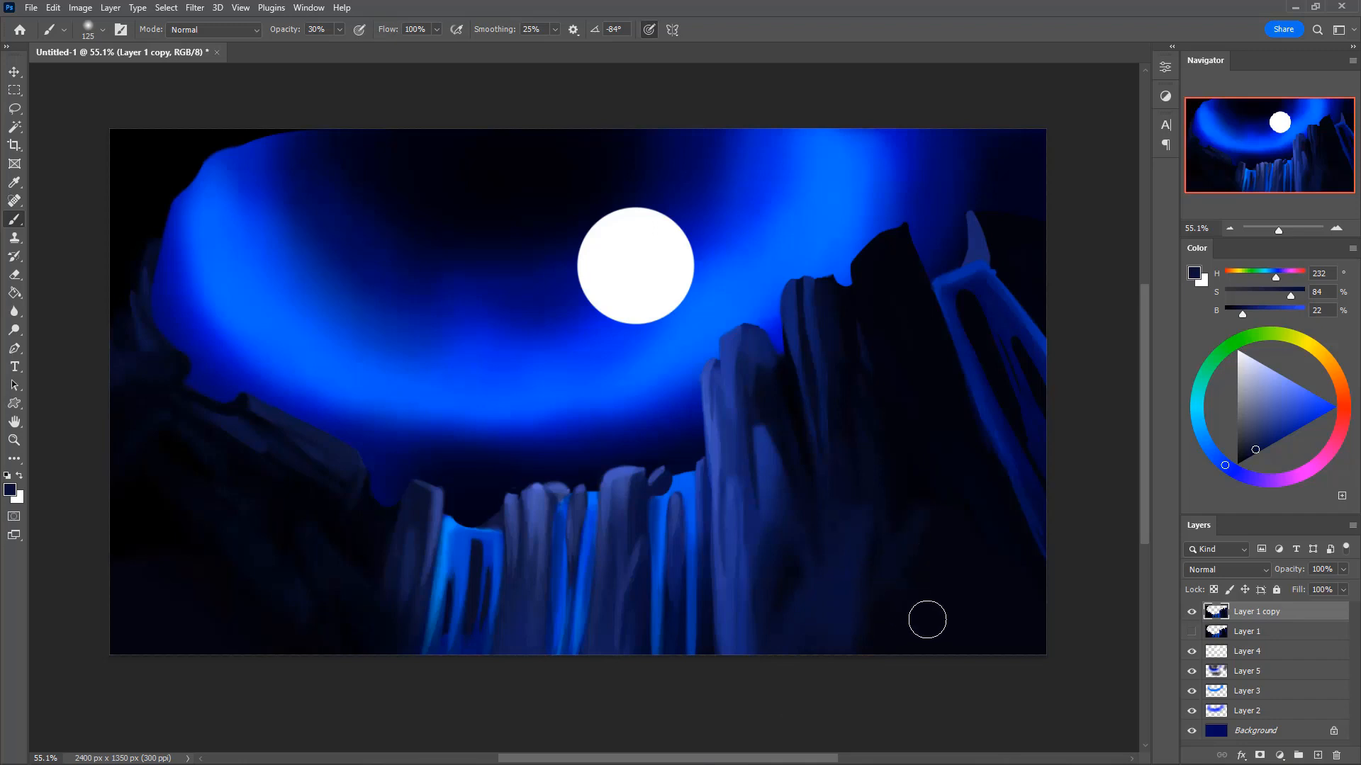
- Carve dark crevices into the raised pillar's lower half in sampled near-blacks (H 240, S 64, B 5; H 240, S 80, B 6)
alt+click(899, 485)
key(bracketleft)
key(bracketleft)
key(bracketleft)
key(bracketleft)
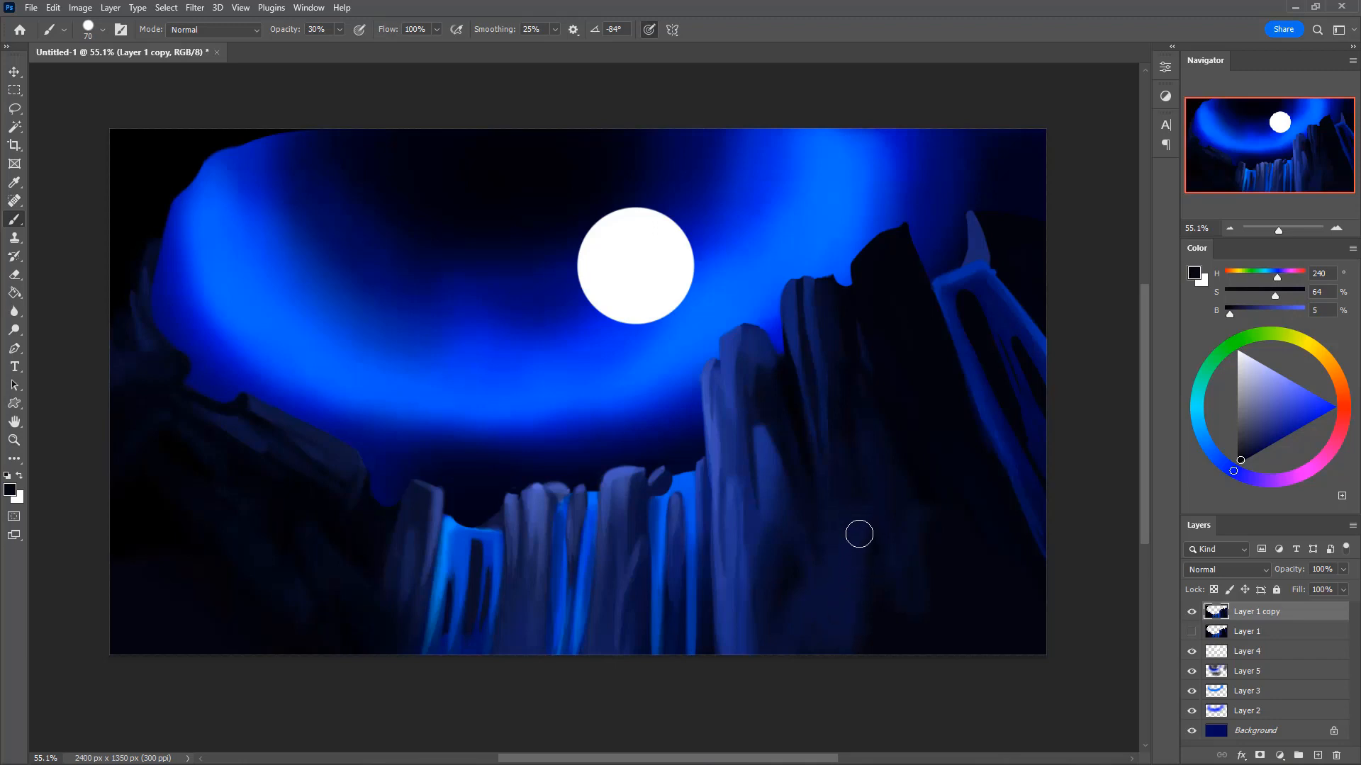
key(bracketleft)
drag(857, 501, 838, 544)
drag(855, 459, 840, 542)
drag(813, 481, 815, 576)
mouse_move(813, 512)
mouse_down()
mouse_move(812, 534)
mouse_move(847, 534)
mouse_move(810, 598)
mouse_move(825, 582)
mouse_up()
alt+click(853, 517)
alt+click(850, 424)
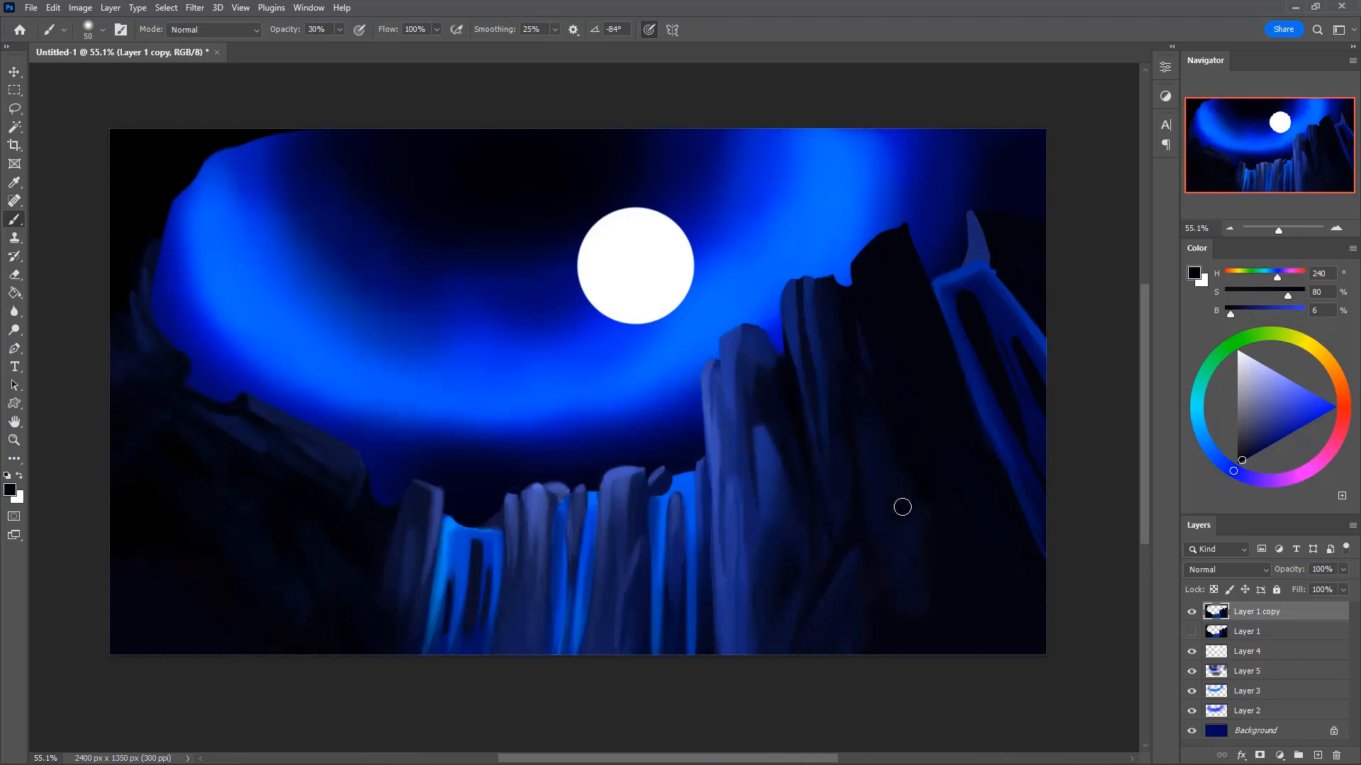
- Refine the streaks and cracks across the raised pillar's base in sampled blue (H 232, S 83, B 19) and near-black (H 240, S 53, B 0)
alt+click(907, 457)
alt+click(909, 462)
key(i)
click(791, 616)
key(b)
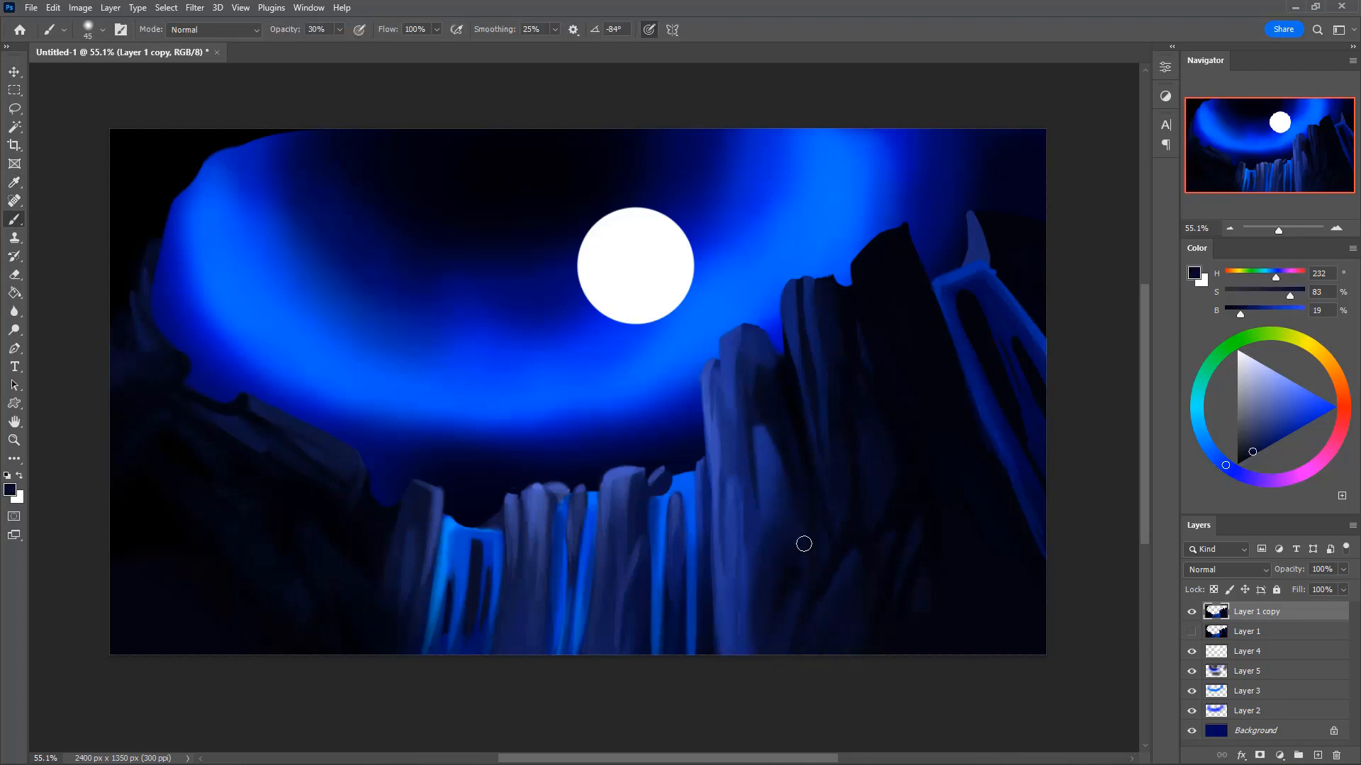
key(i)
click(754, 550)
key(b)
alt+click(864, 567)
alt+click(925, 500)
key(bracketright)
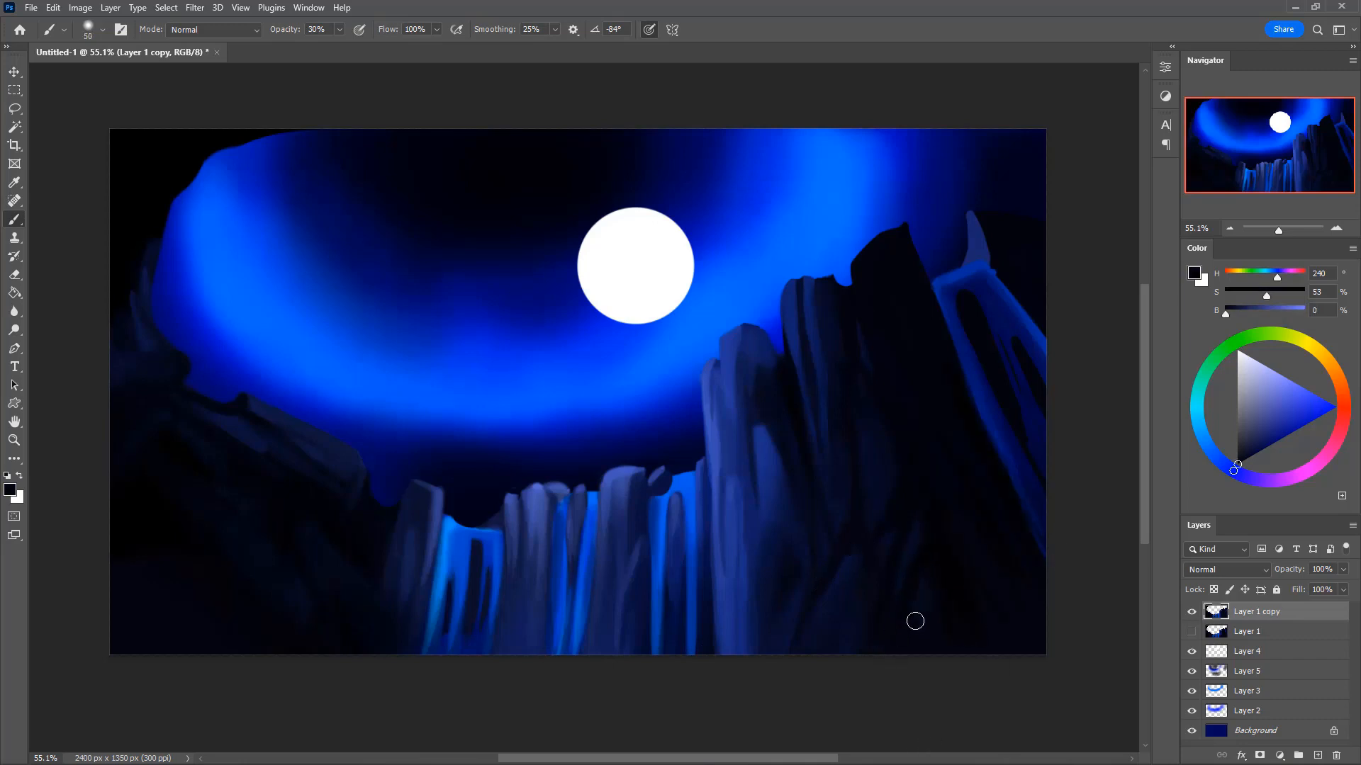
- Paint a dark diagonal crack at the moonlit pillar's foot, blending around it in sampled blue (H 232, S 83, B 19) with a 50 px brush
key(bracketright)
key(bracketright)
key(bracketleft)
key(bracketright)
key(bracketright)
key(bracketleft)
key(bracketleft)
key(bracketleft)
key(bracketright)
mouse_move(789, 653)
mouse_down()
mouse_move(812, 603)
mouse_move(804, 584)
mouse_move(813, 600)
mouse_move(804, 580)
mouse_move(765, 643)
mouse_move(847, 545)
mouse_move(798, 580)
mouse_up()
alt+click(791, 611)
key(bracketleft)
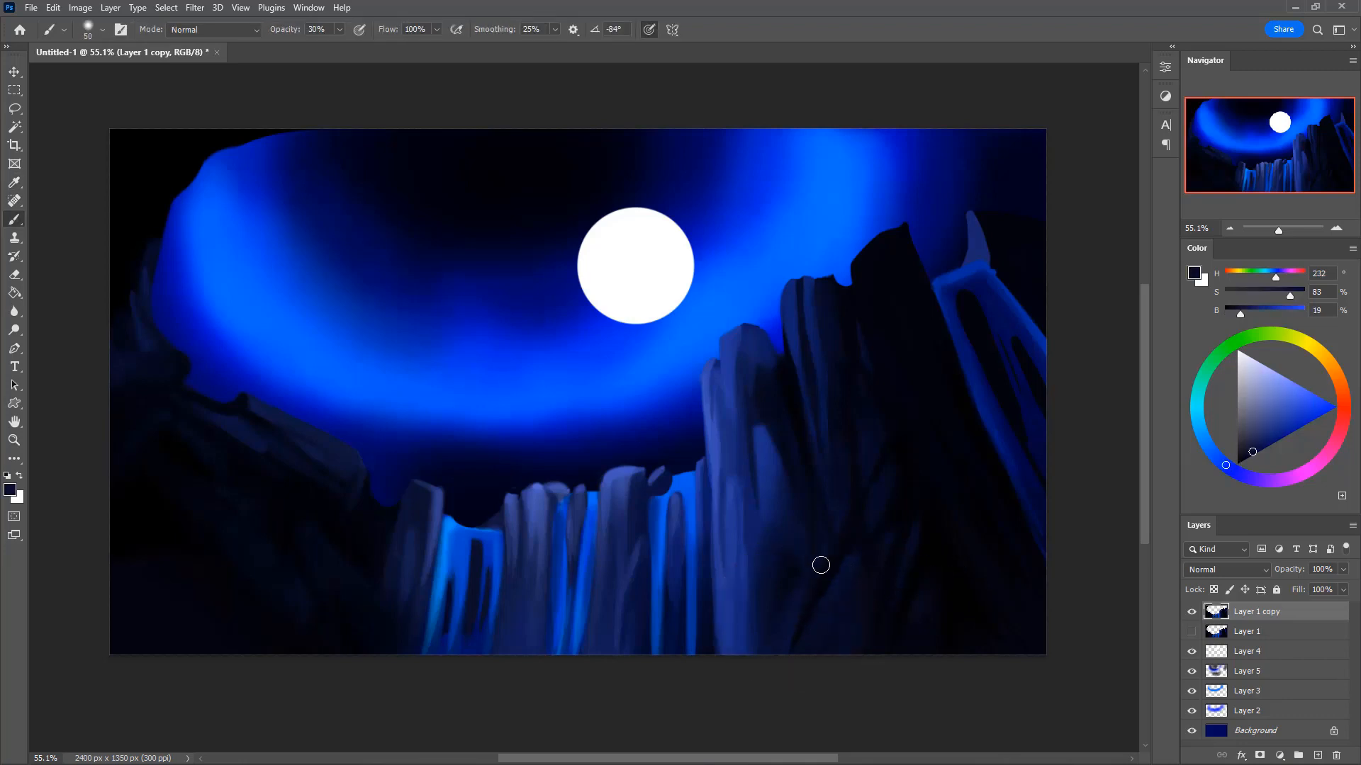
- Lighten the moonlit pillar's foot in sampled blue (H 231, S 82, B 32), sharpening its dark edge in near-black (H 240, S 73, B 4) at 100% opacity
key(i)
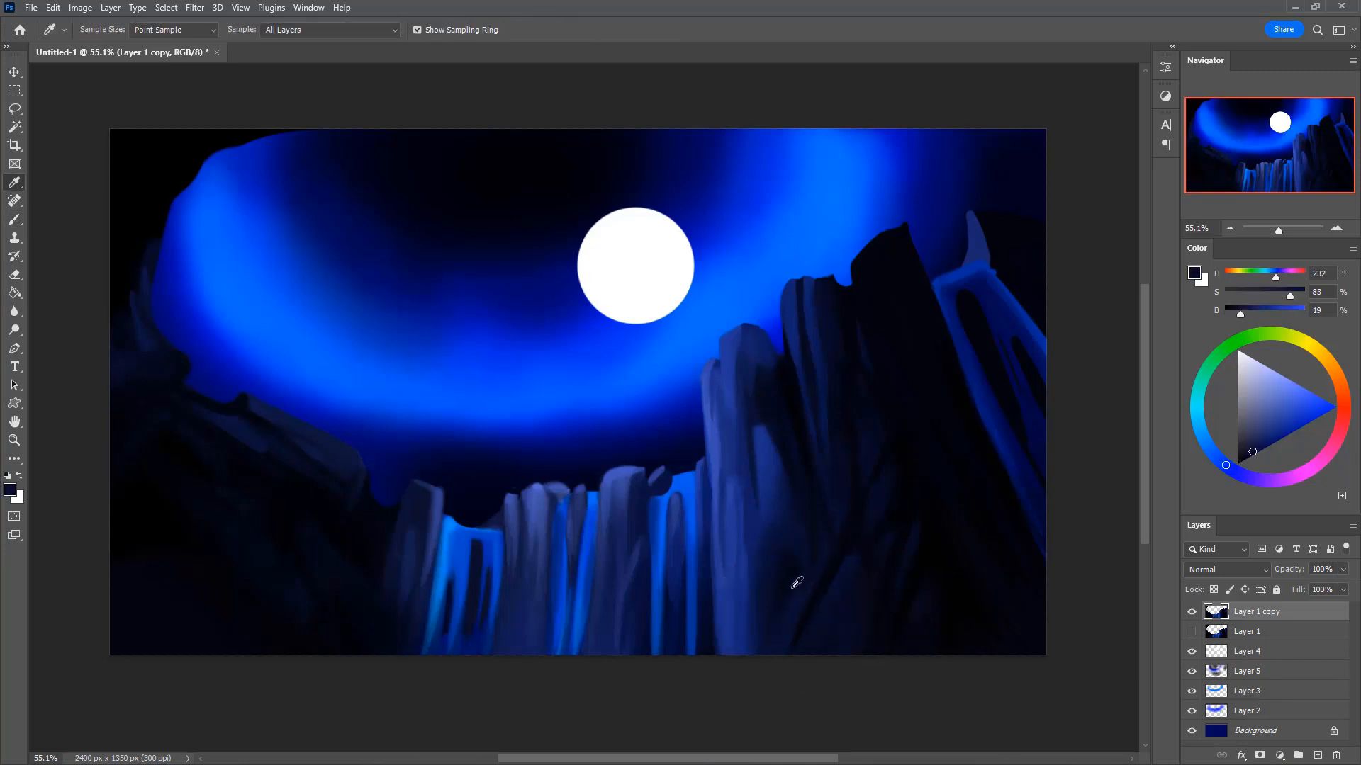
click(754, 584)
key(b)
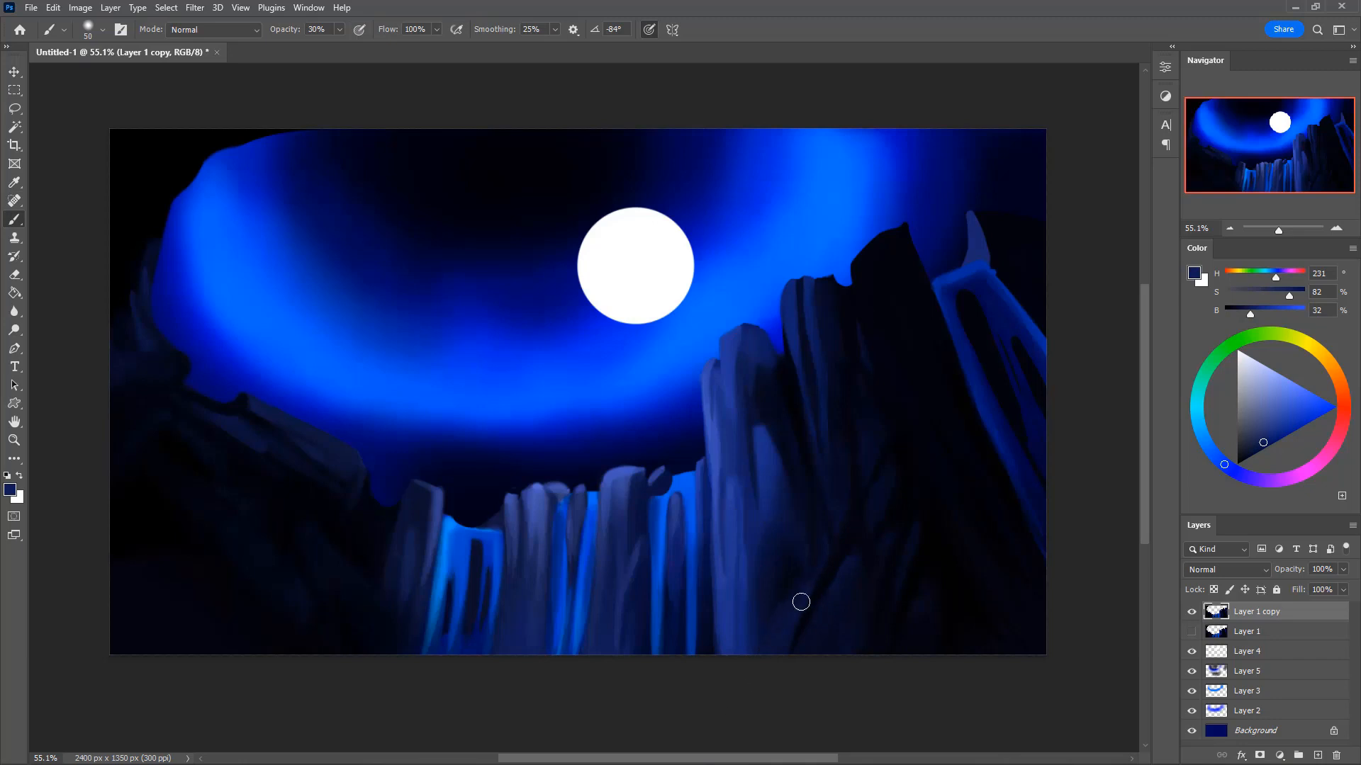
alt+click(744, 626)
key(0)
alt+click(877, 630)
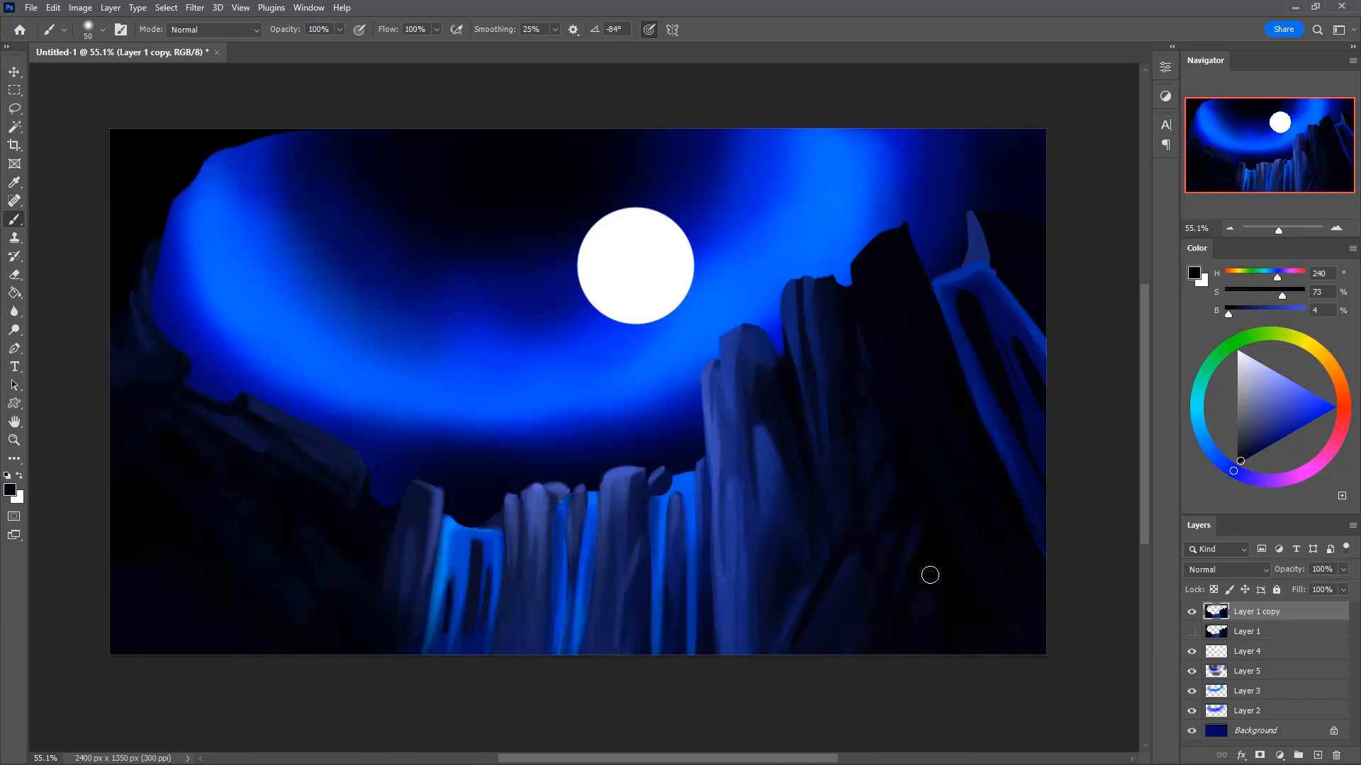
- Add a new layer and cover the raised pillar's base in sampled near-black (H 240, S 73, B 4) at 100% opacity
key(i)
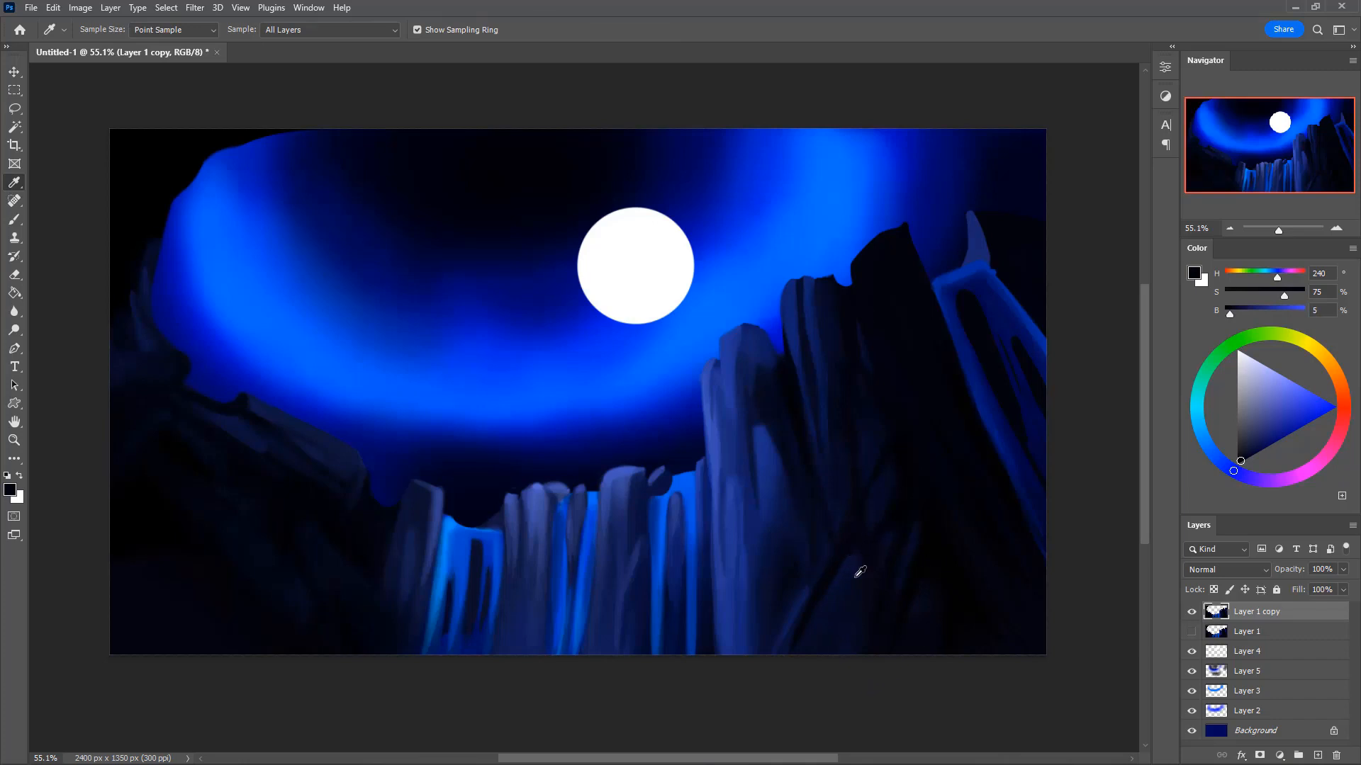
click(1317, 755)
key(b)
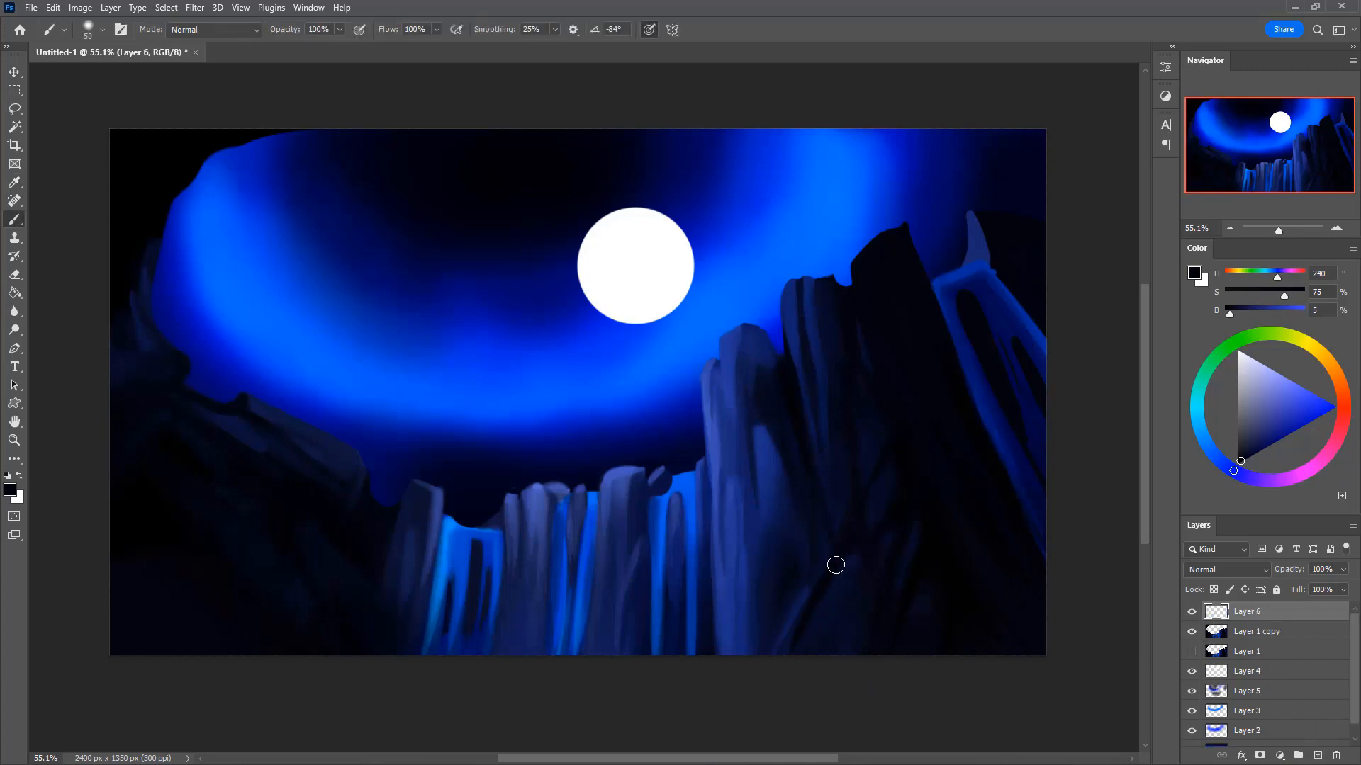
alt+click(836, 564)
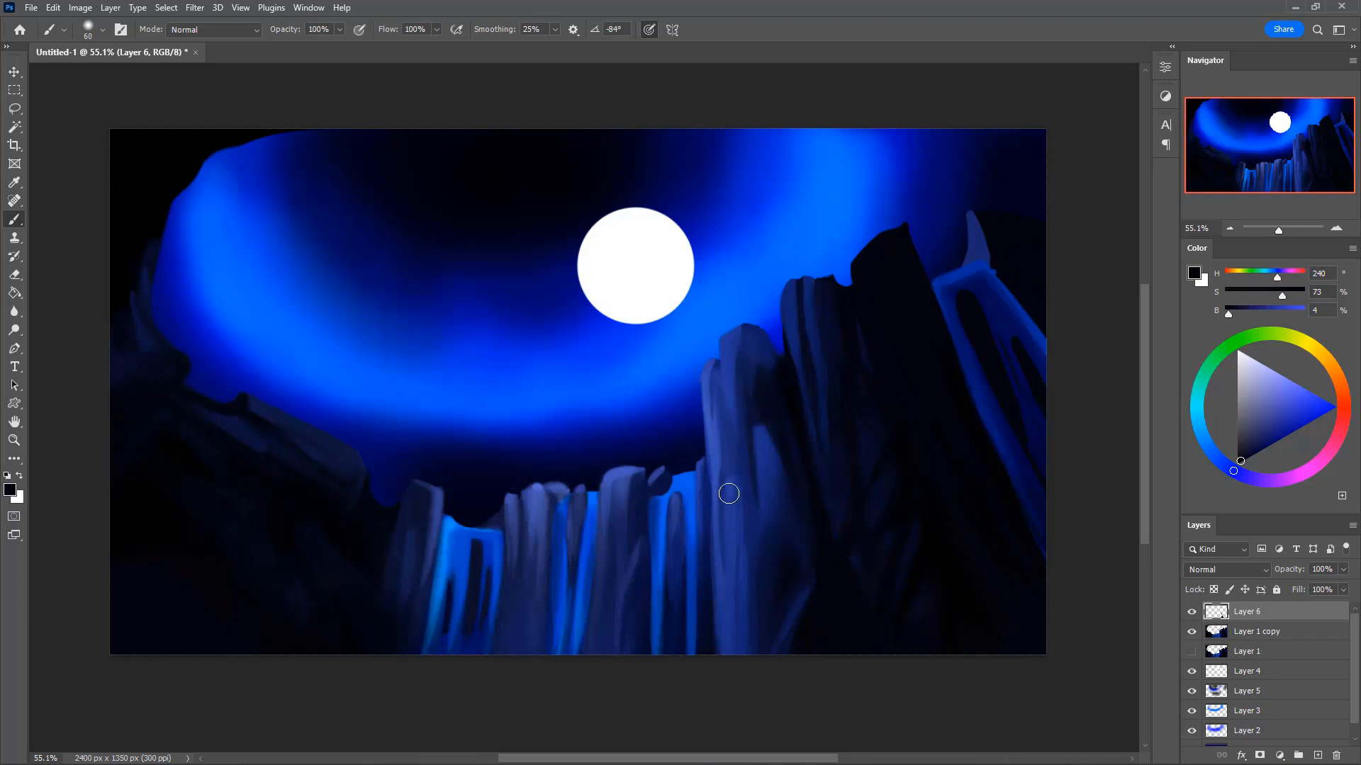
- Paint a slanted lit streak down the moonlit pillar (H 231, S 69, B 67), shading beside it in blues (H 232, S 89, B 38; H 232, S 93, B 22)
key(i)
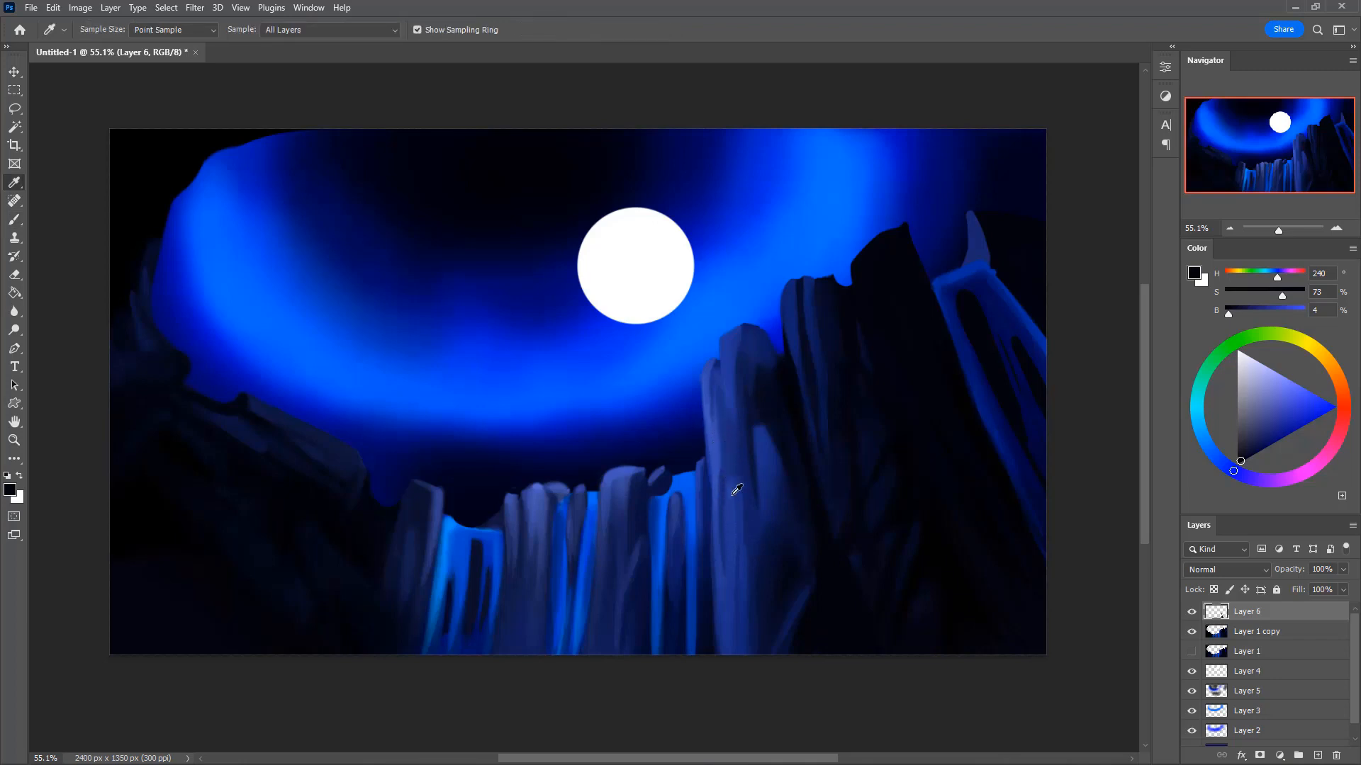
click(716, 448)
key(b)
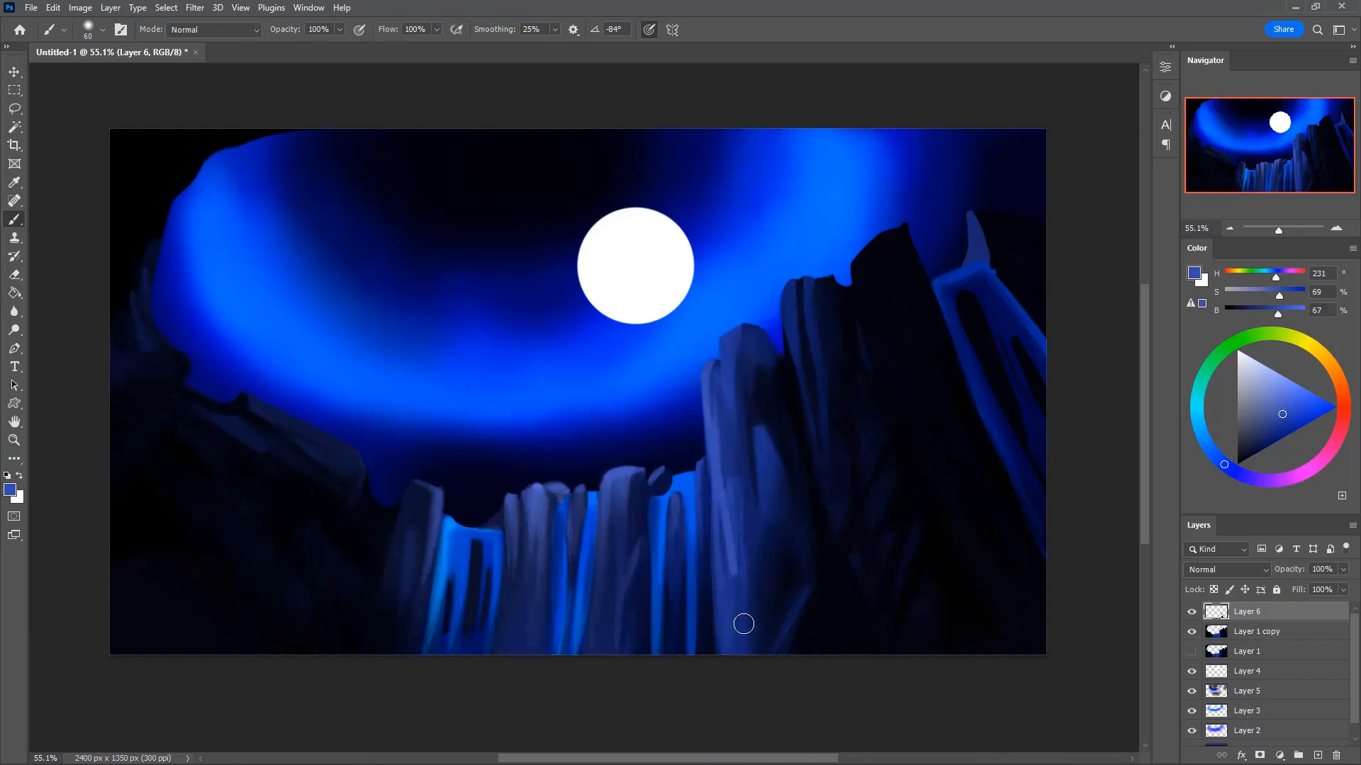
key(i)
click(708, 497)
key(b)
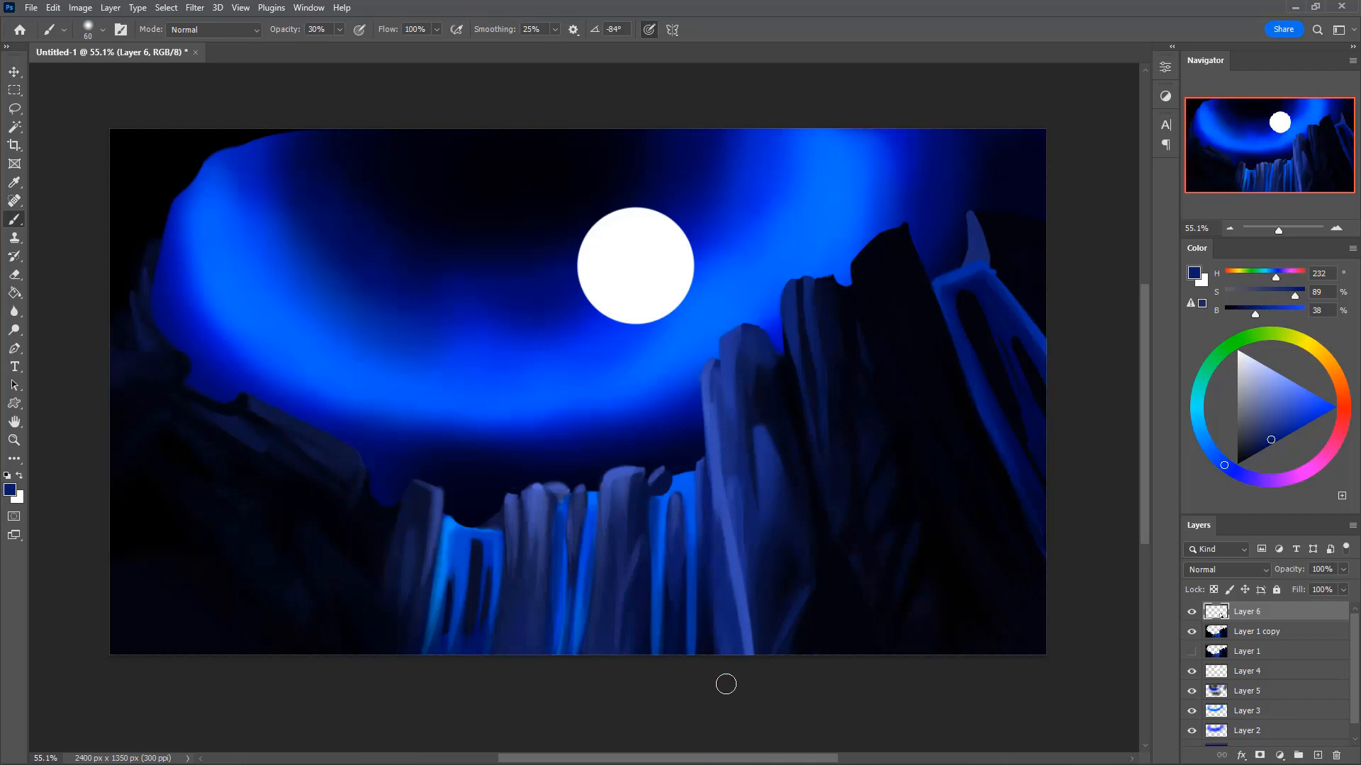
alt+click(709, 563)
key(bracketleft)
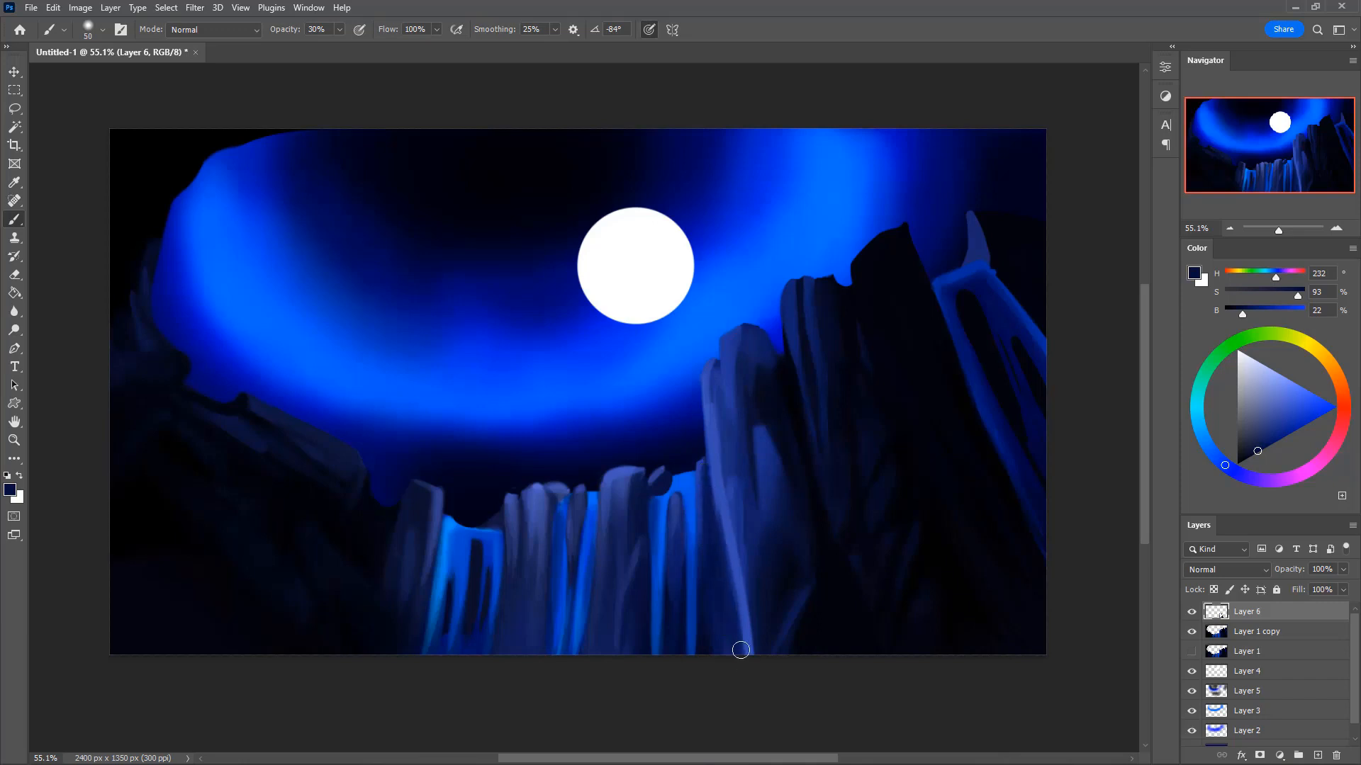
alt+click(713, 464)
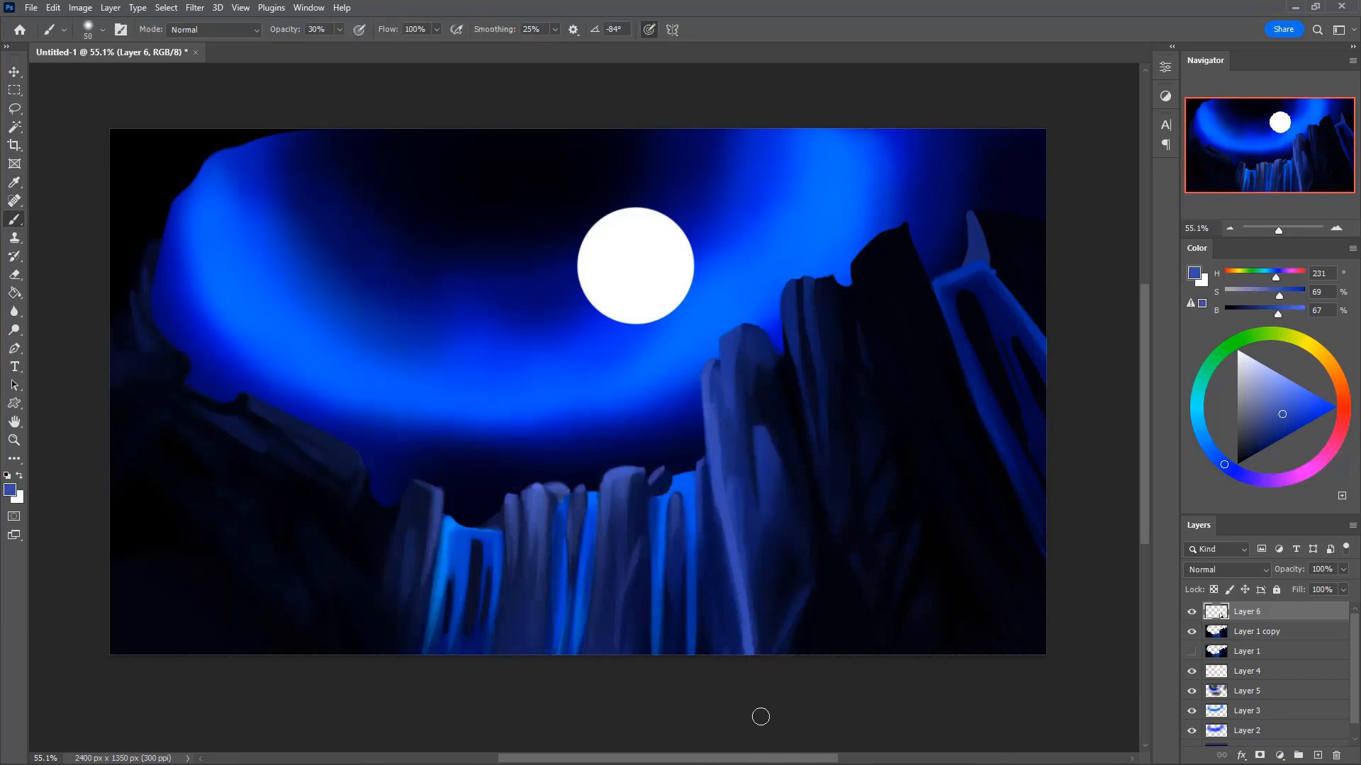
- Widen the waterfall beside the moonlit pillar down to the canvas edge in sampled bright blue (H 217, S 99, B 88)
key(i)
click(693, 501)
key(b)
drag(705, 555, 720, 720)
drag(696, 567, 698, 690)
drag(696, 506, 709, 700)
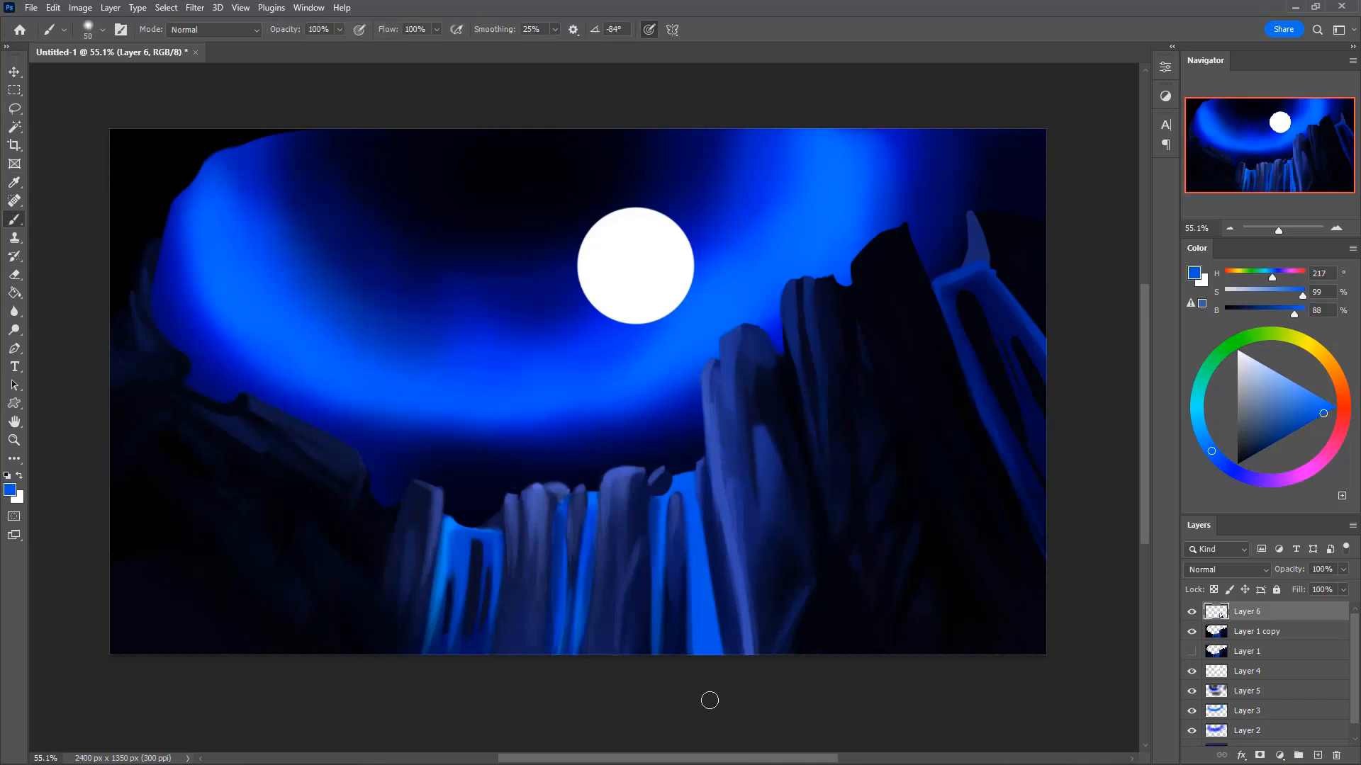
drag(693, 489, 734, 676)
key(ctrl+z)
key([)
drag(700, 487, 717, 674)
key(ctrl+z)
drag(694, 503, 714, 631)
- Soften the moonlit pillar's lower streak in sampled blue (H 231, S 82, B 36) with a 60 px brush at 30% opacity
alt+click(719, 411)
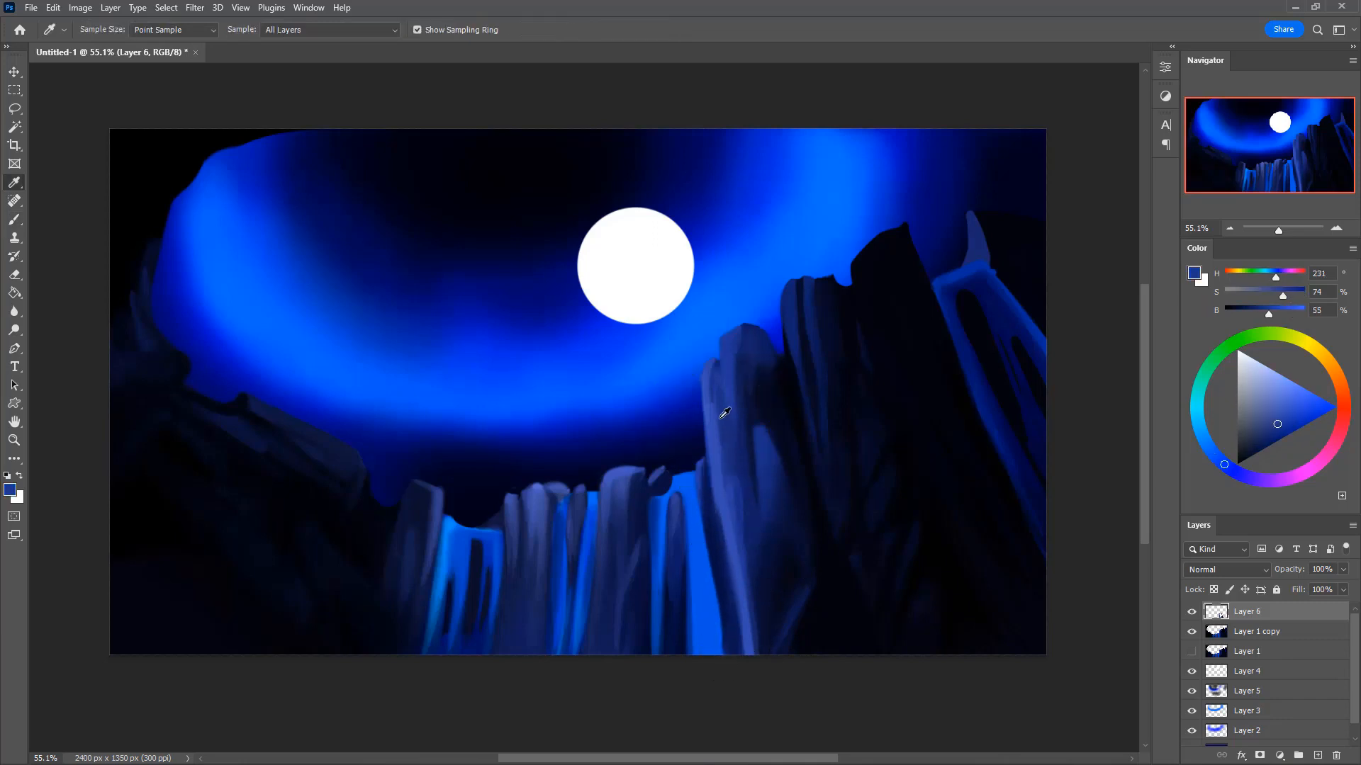
alt+click(753, 544)
key(3)
key(])
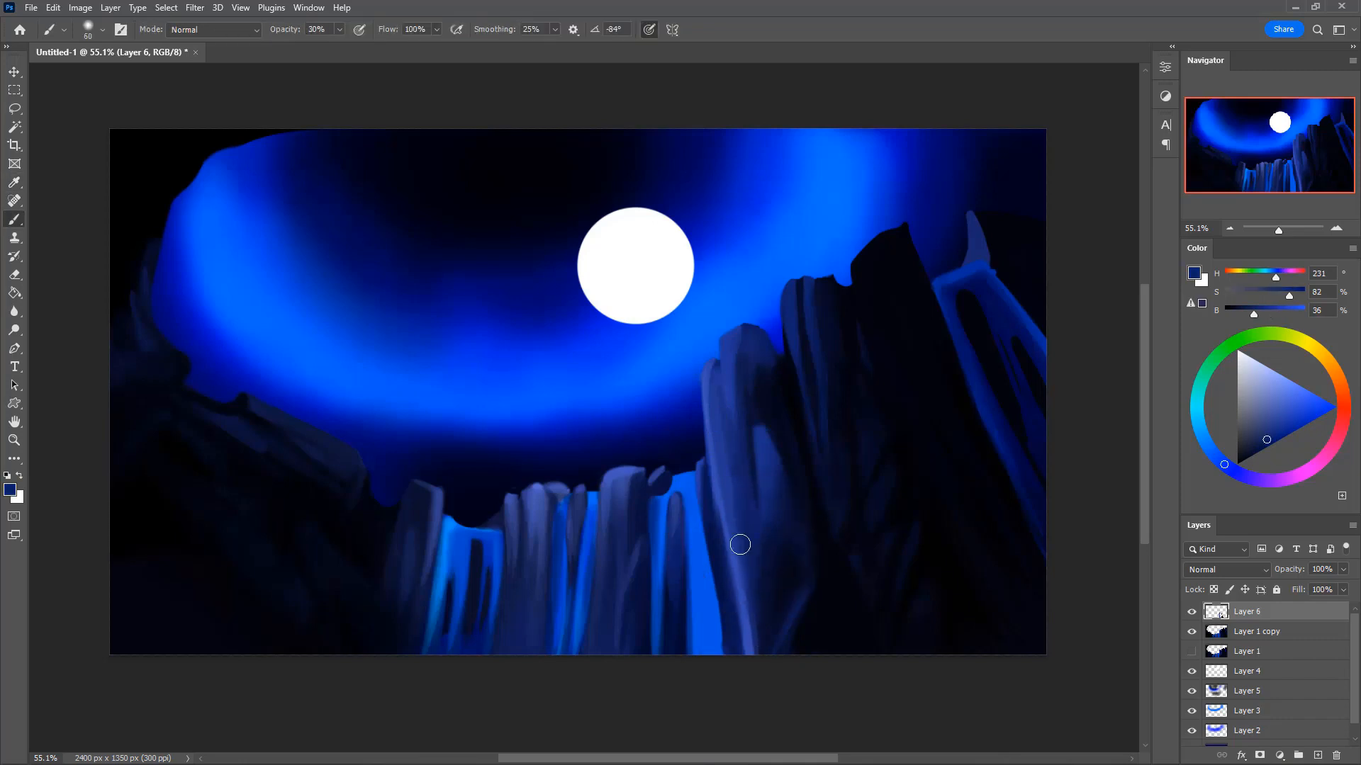
drag(756, 652, 770, 701)
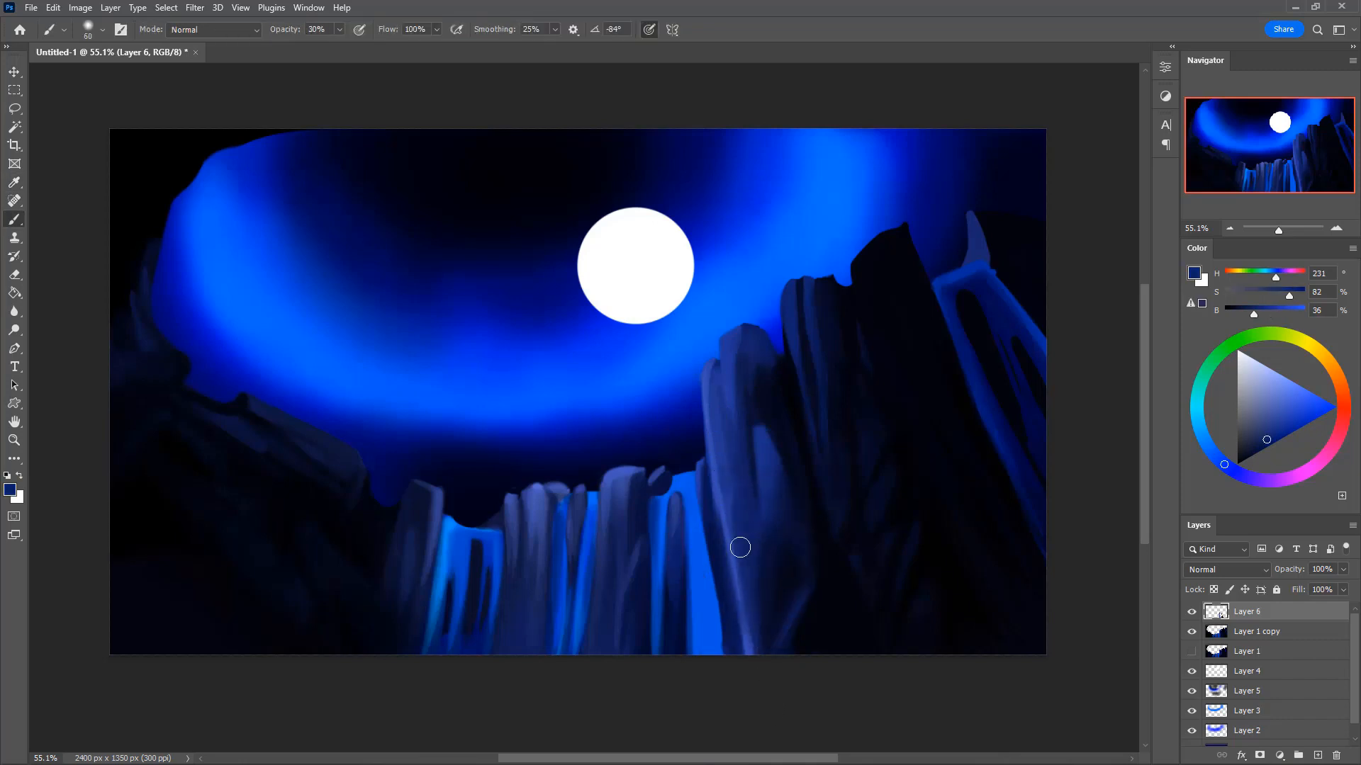
- Darken the crevice along the moonlit pillar's upper ledge in sampled dark blue (H 232, S 81, B 14) with a 45 px brush
alt+click(745, 397)
key(bracketleft)
key(bracketleft)
drag(717, 367, 722, 431)
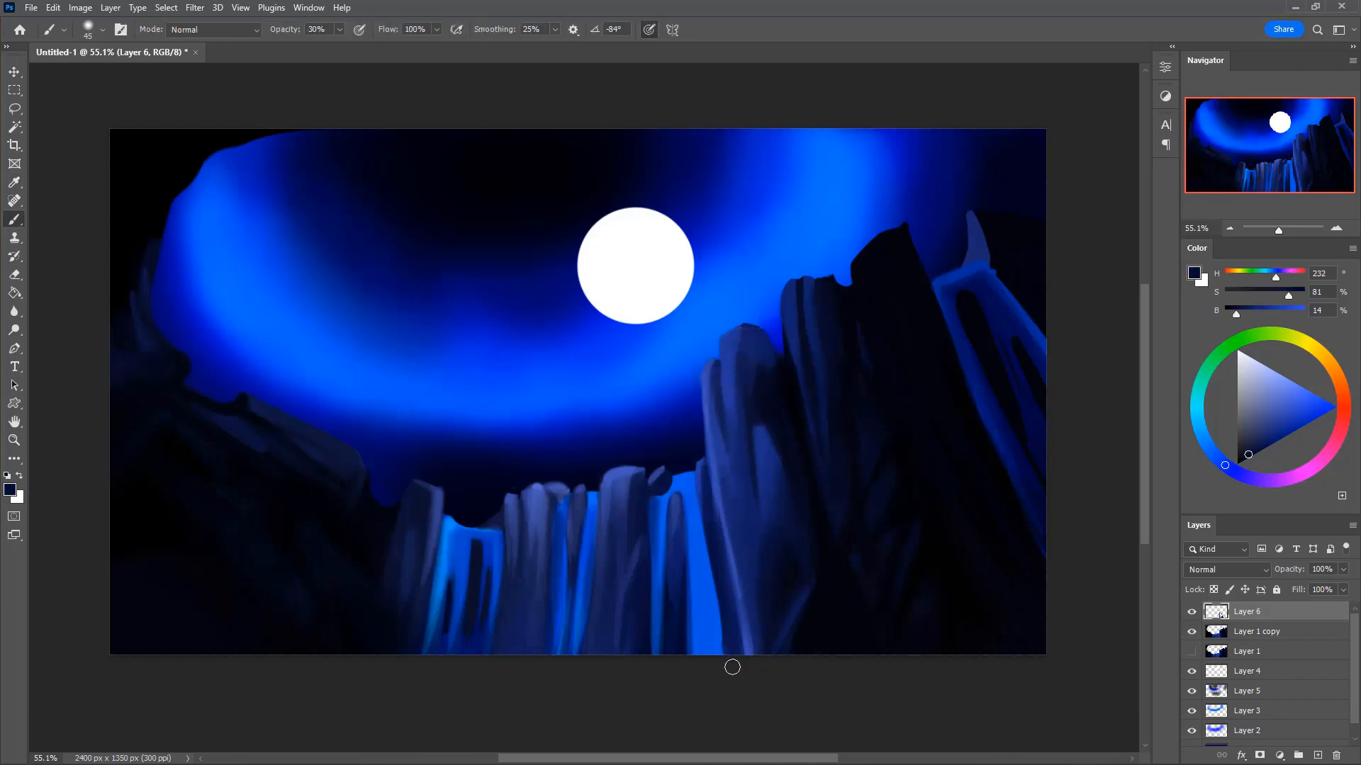
alt+click(718, 368)
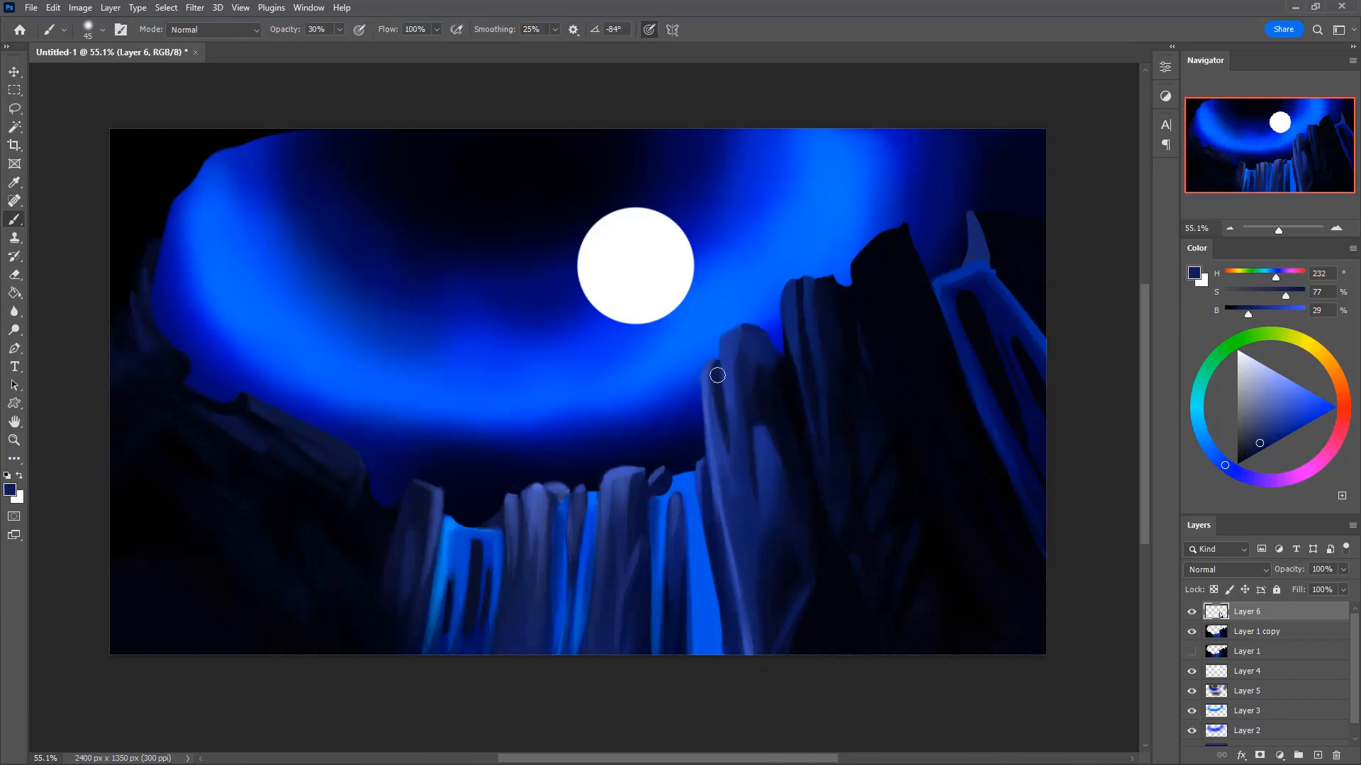
- Extend and brighten the moonlit pillar's outer edge in sampled blue (H 232, S 68, B 68) with a 30 px brush at 100% opacity
alt+click(744, 624)
key(bracketleft)
key(bracketleft)
key(bracketleft)
key(0)
drag(710, 365, 721, 477)
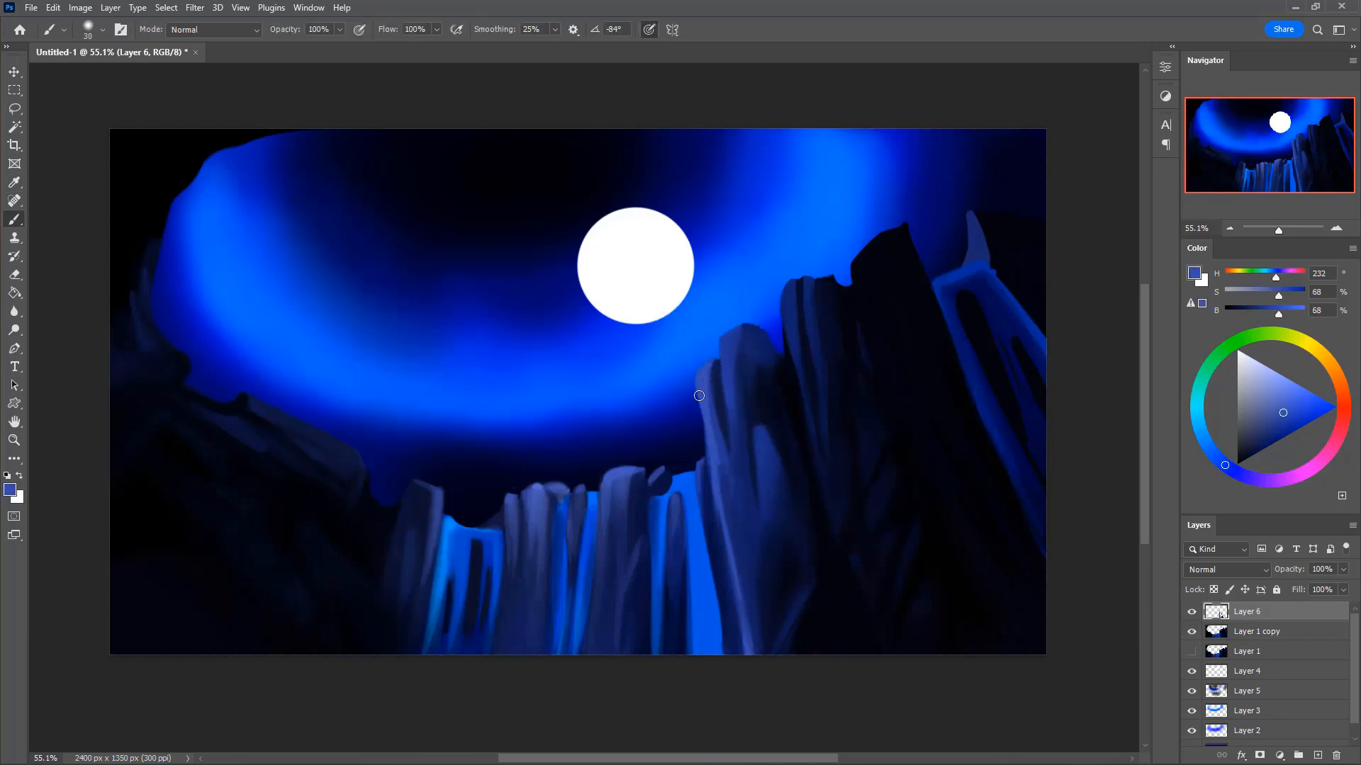
drag(698, 395, 700, 440)
drag(706, 387, 731, 538)
- Shade the moonlit pillar's foot in sampled dark blue (H 232, S 80, B 8) with a 60 px brush at 30% opacity
alt+click(840, 583)
key(e)
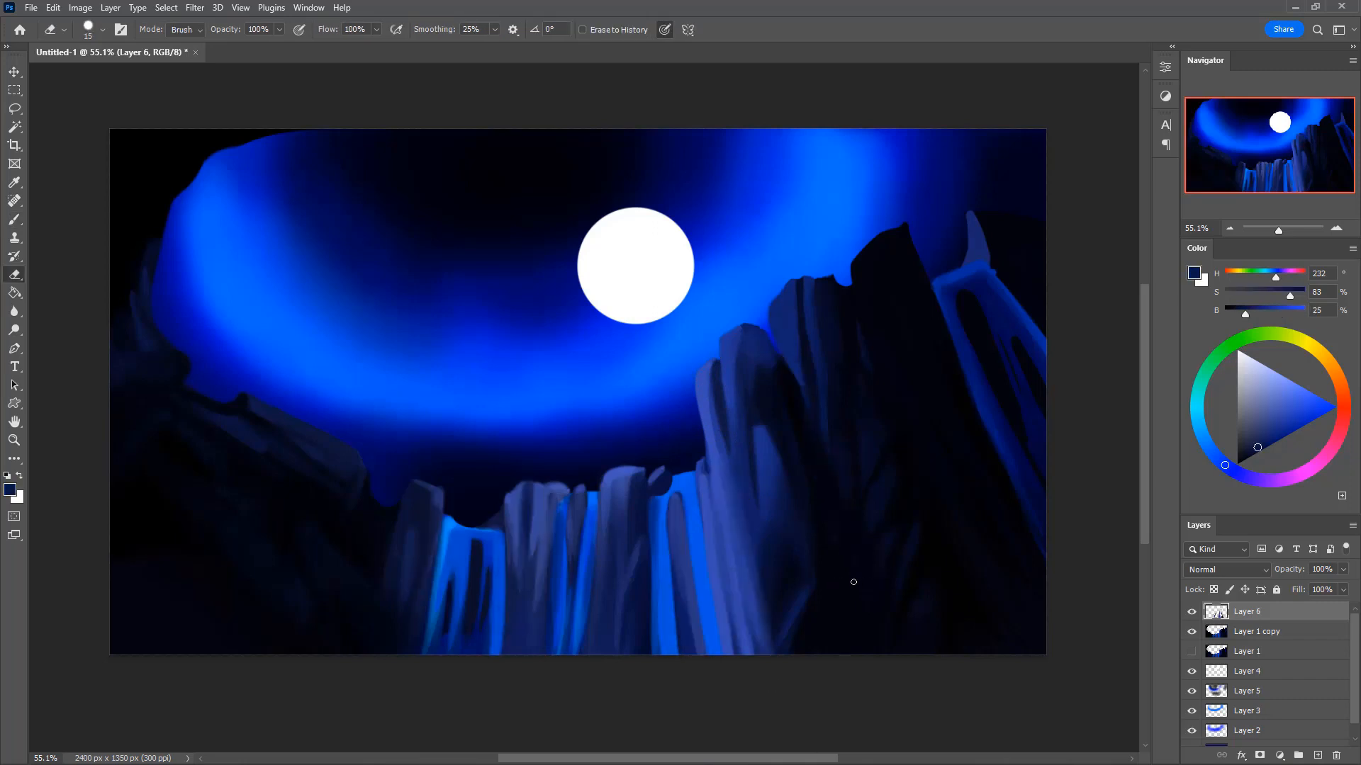
key(b)
alt+click(834, 606)
drag(808, 590, 794, 647)
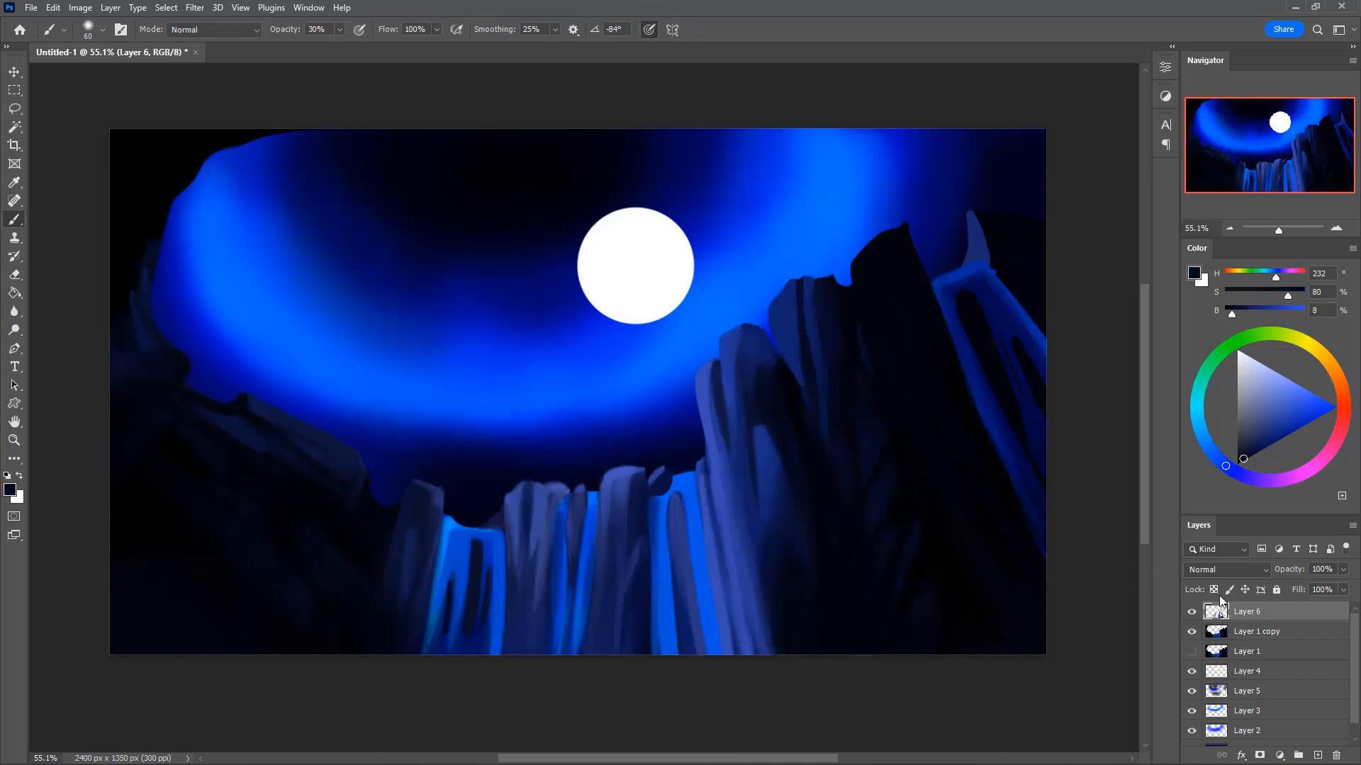
- Compare the painting with and without Layer 6 by toggling its visibility, leaving the layer shown
click(1192, 612)
click(1192, 612)
click(1194, 615)
click(1194, 614)
click(1195, 615)
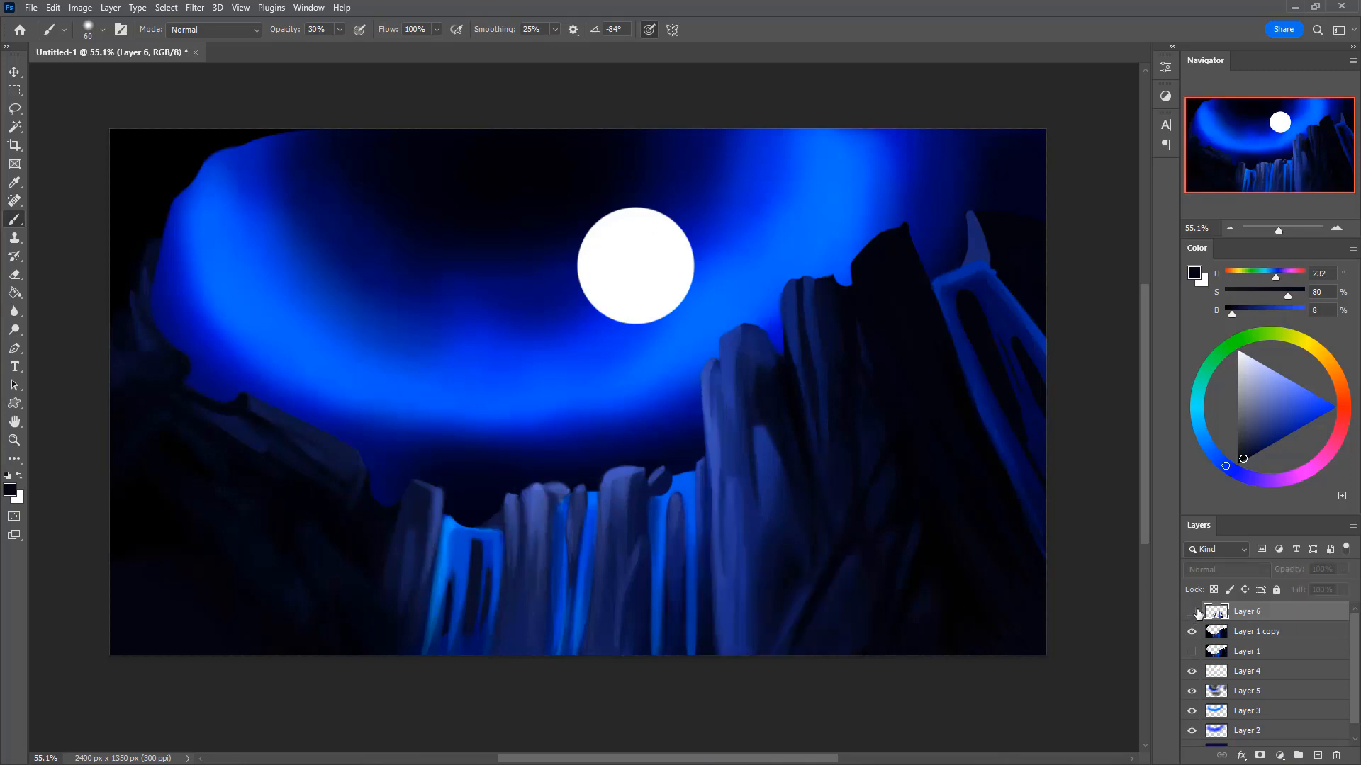
click(1194, 614)
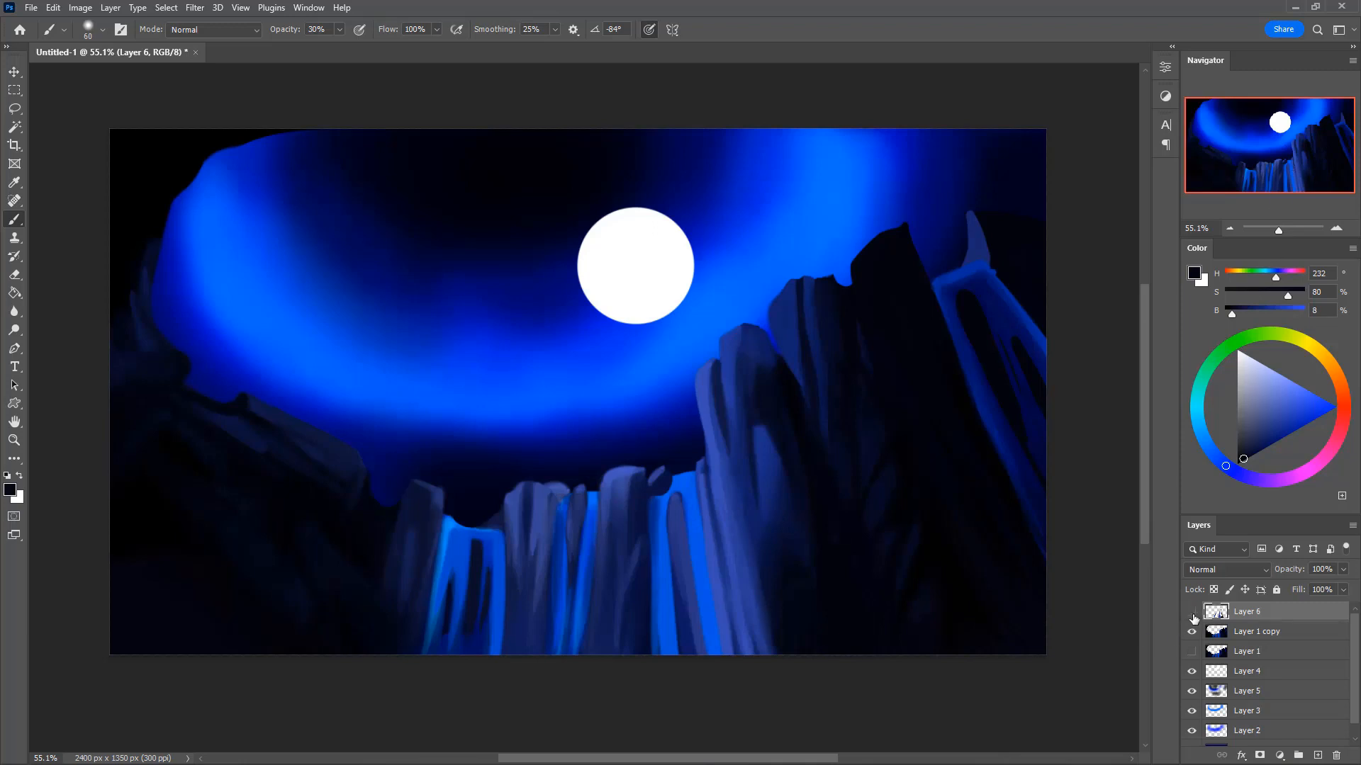
click(1194, 613)
click(1193, 613)
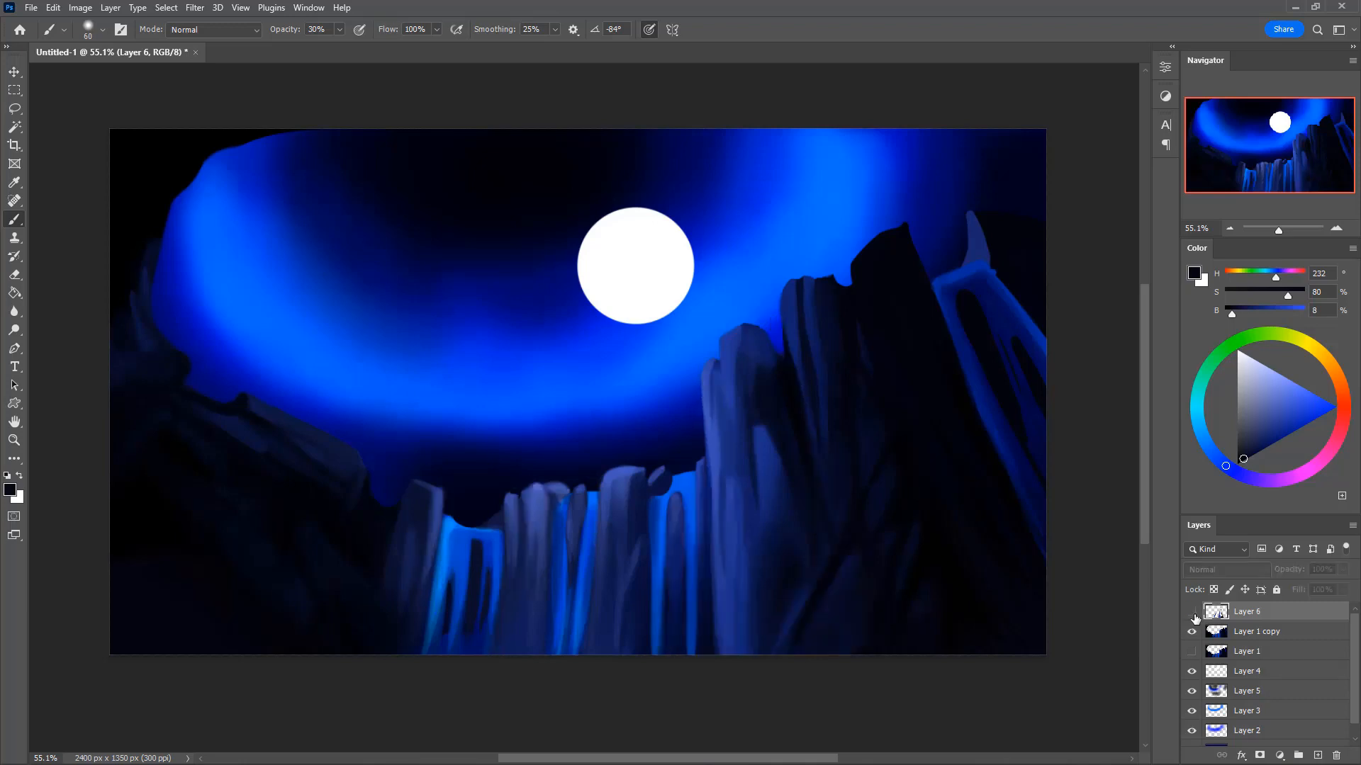
click(1193, 613)
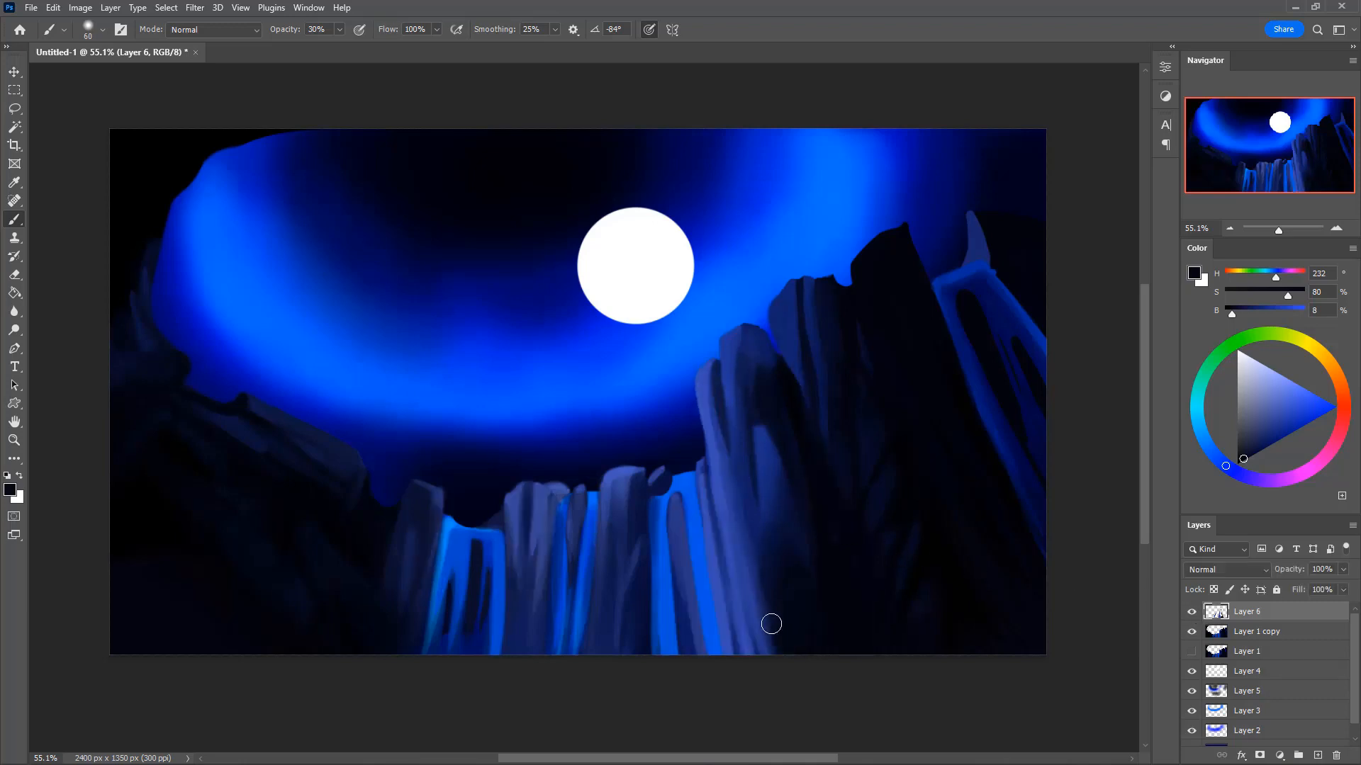
- Brush lit strokes along the pillar tops and beside the waterfalls in sampled blue (H 231, S 71, B 62) with a 45–60 px brush at 30% opacity
alt+click(714, 433)
key(bracketleft)
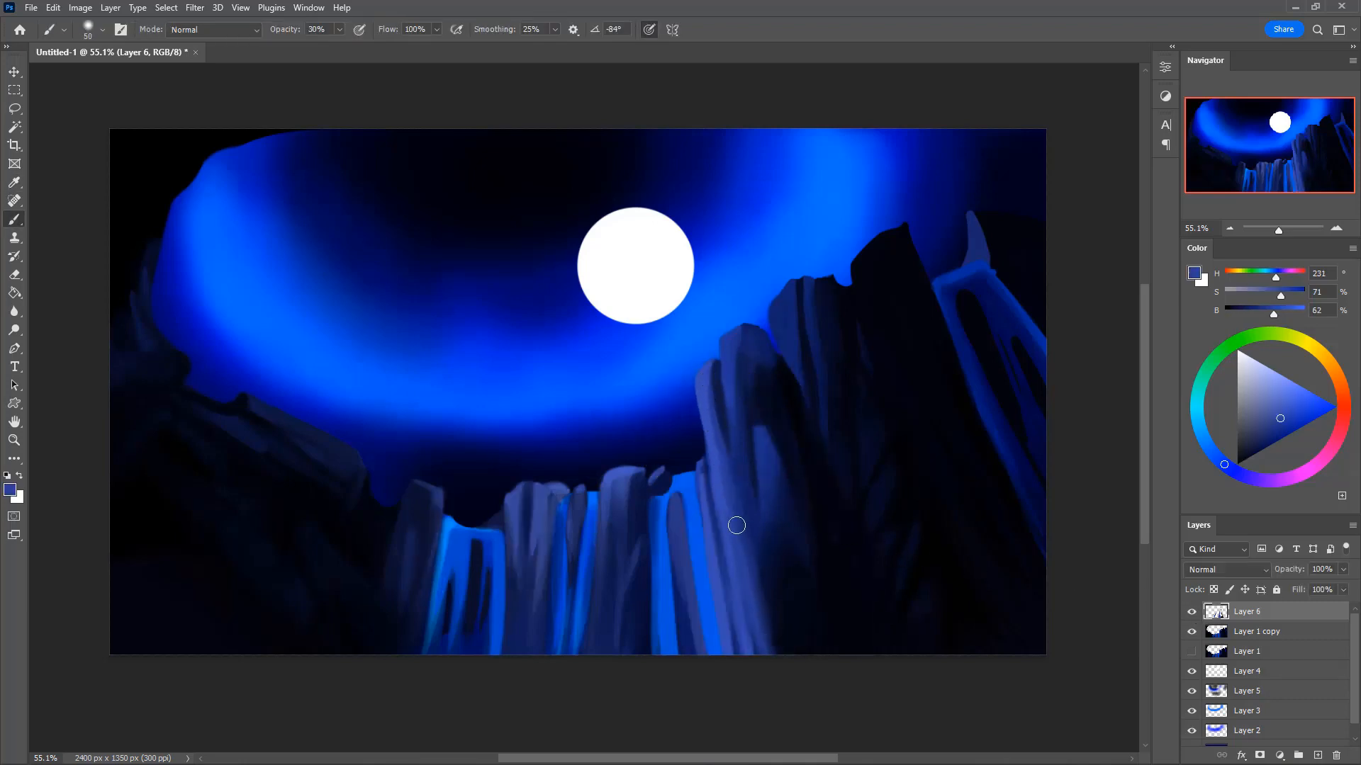
key(bracketleft)
mouse_move(758, 351)
mouse_down()
mouse_move(743, 403)
mouse_move(750, 331)
mouse_move(722, 351)
mouse_up()
key(bracketright)
key(bracketright)
drag(654, 497, 656, 650)
drag(521, 532, 520, 594)
alt+click(526, 513)
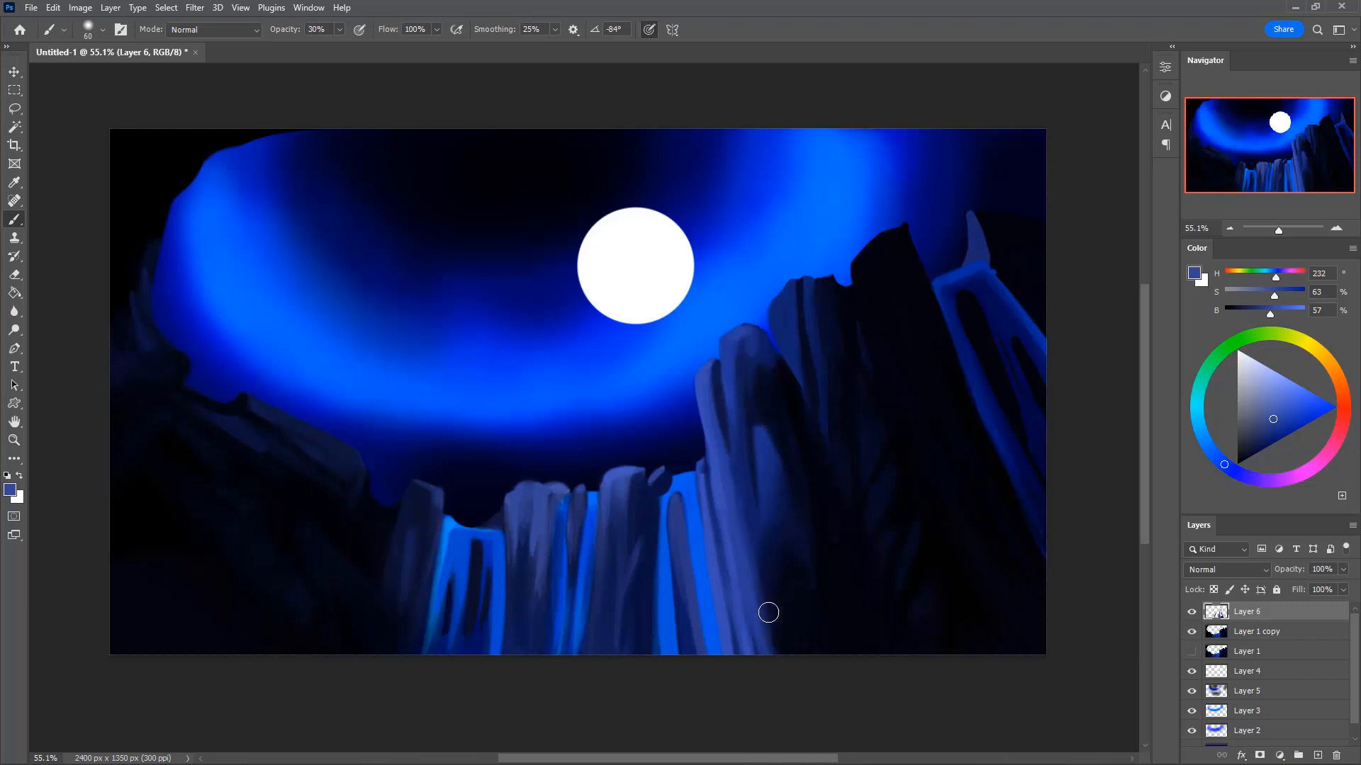
- Flip the canvas horizontally and shade the large dark cliff in sampled dark blues (H 240, S 78, B 4 and H 231, S 85, B 13)
key(ctrl+shift+h)
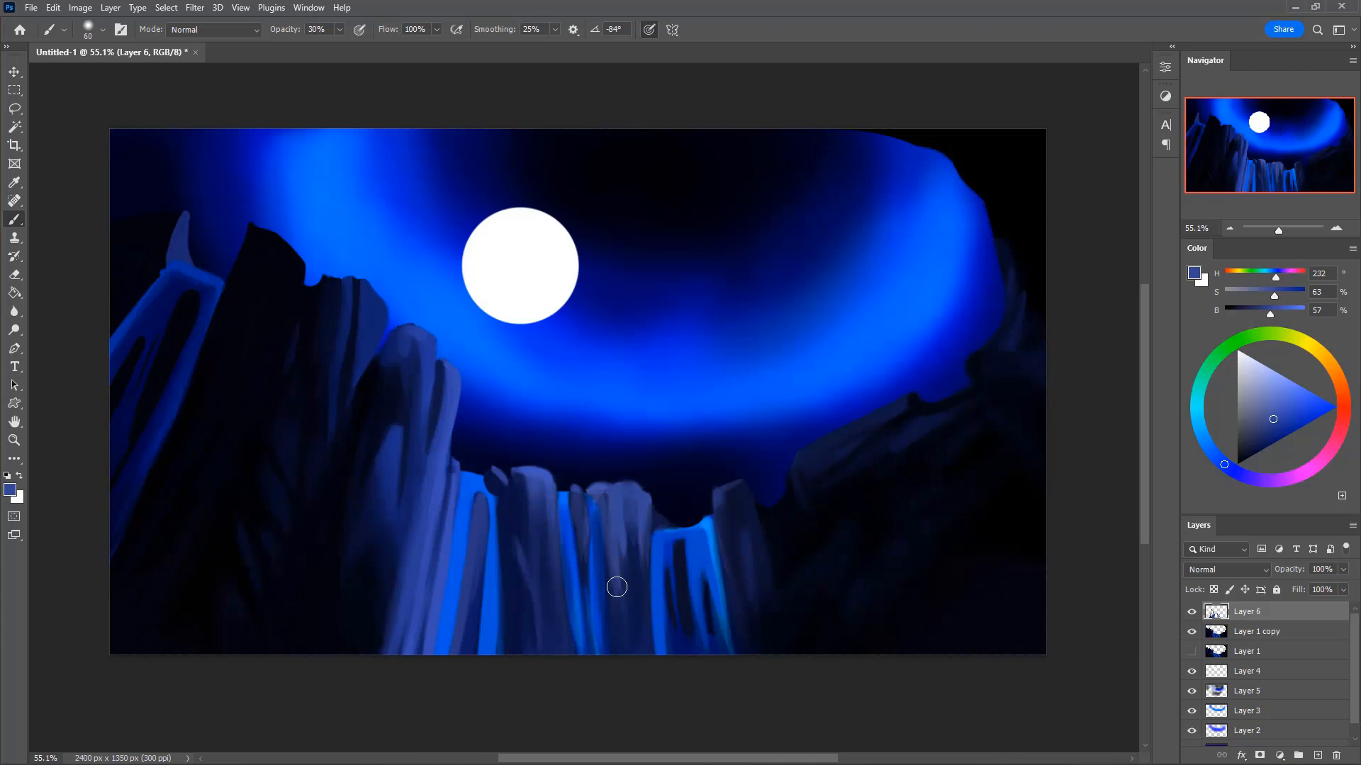
alt+click(830, 509)
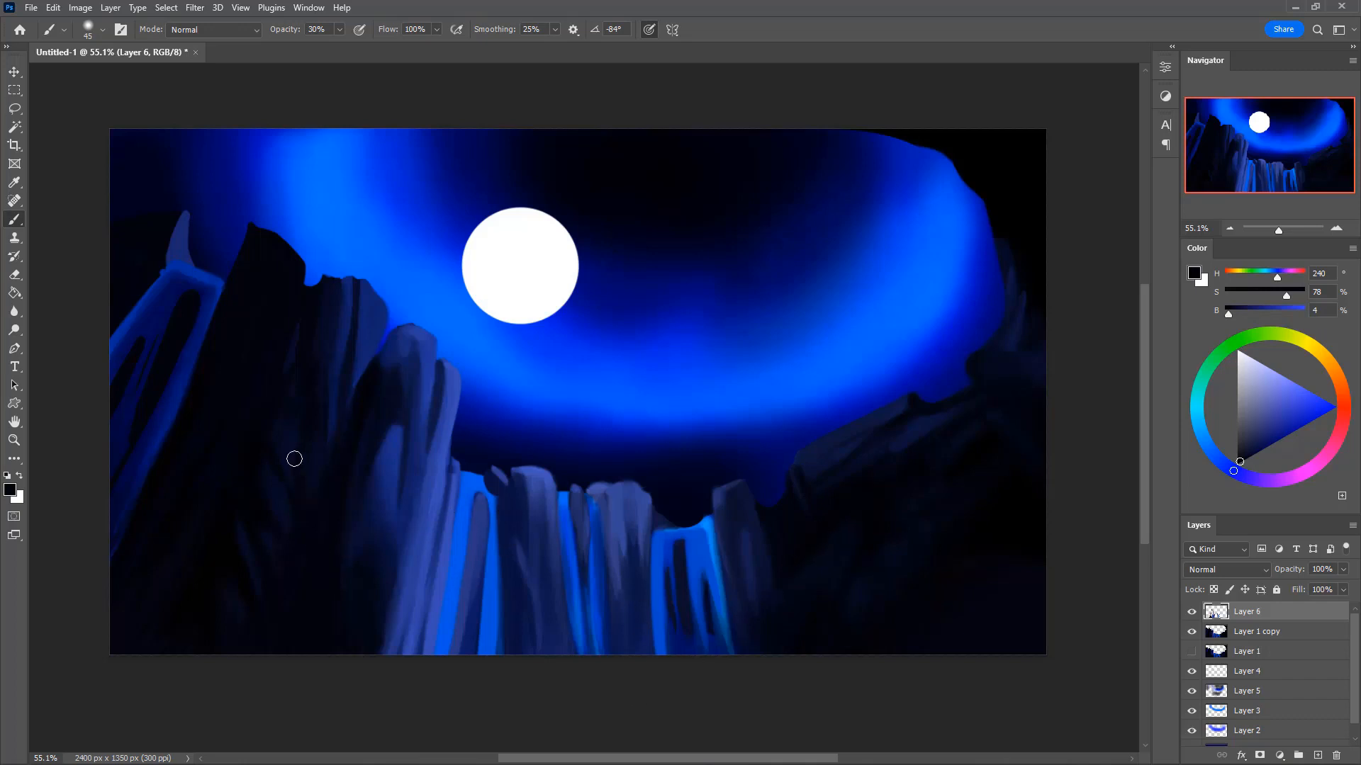
alt+click(294, 463)
key(bracketright)
alt+click(296, 426)
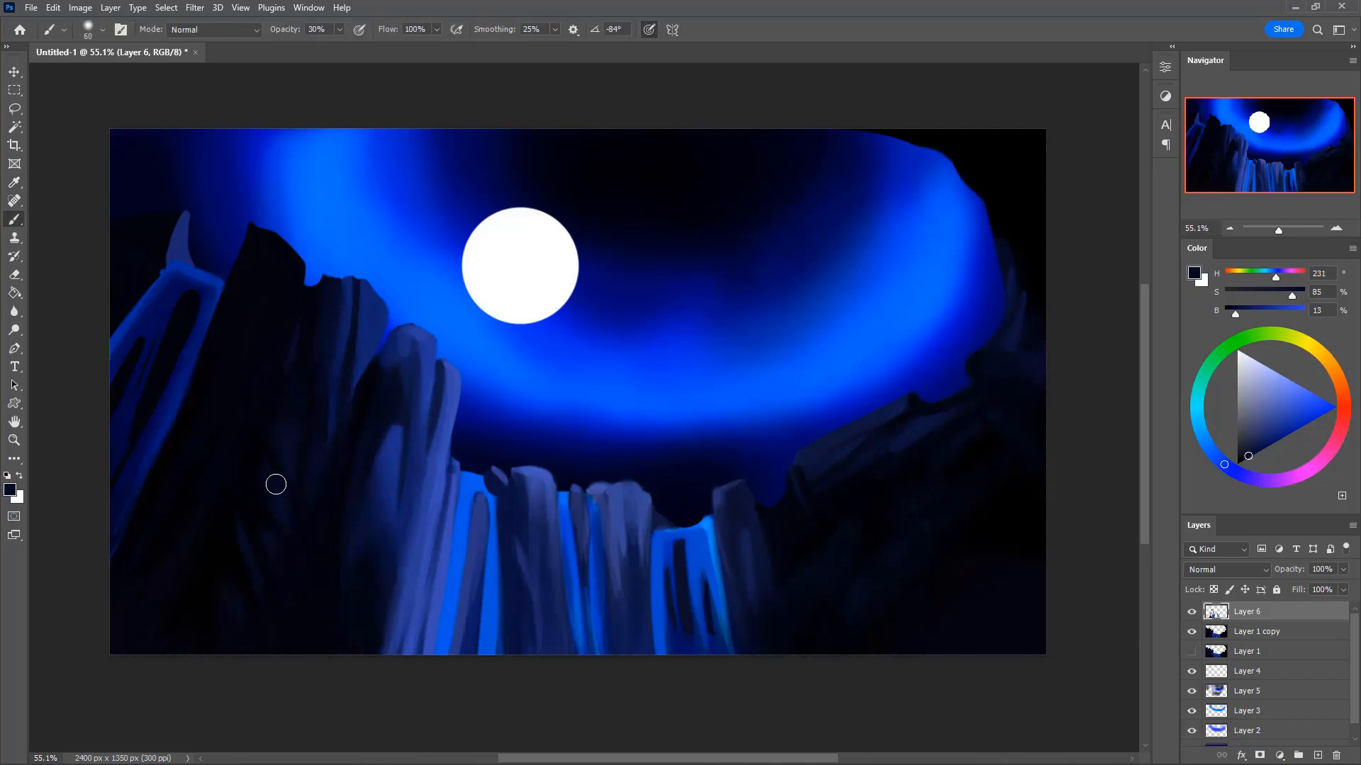
alt+click(251, 469)
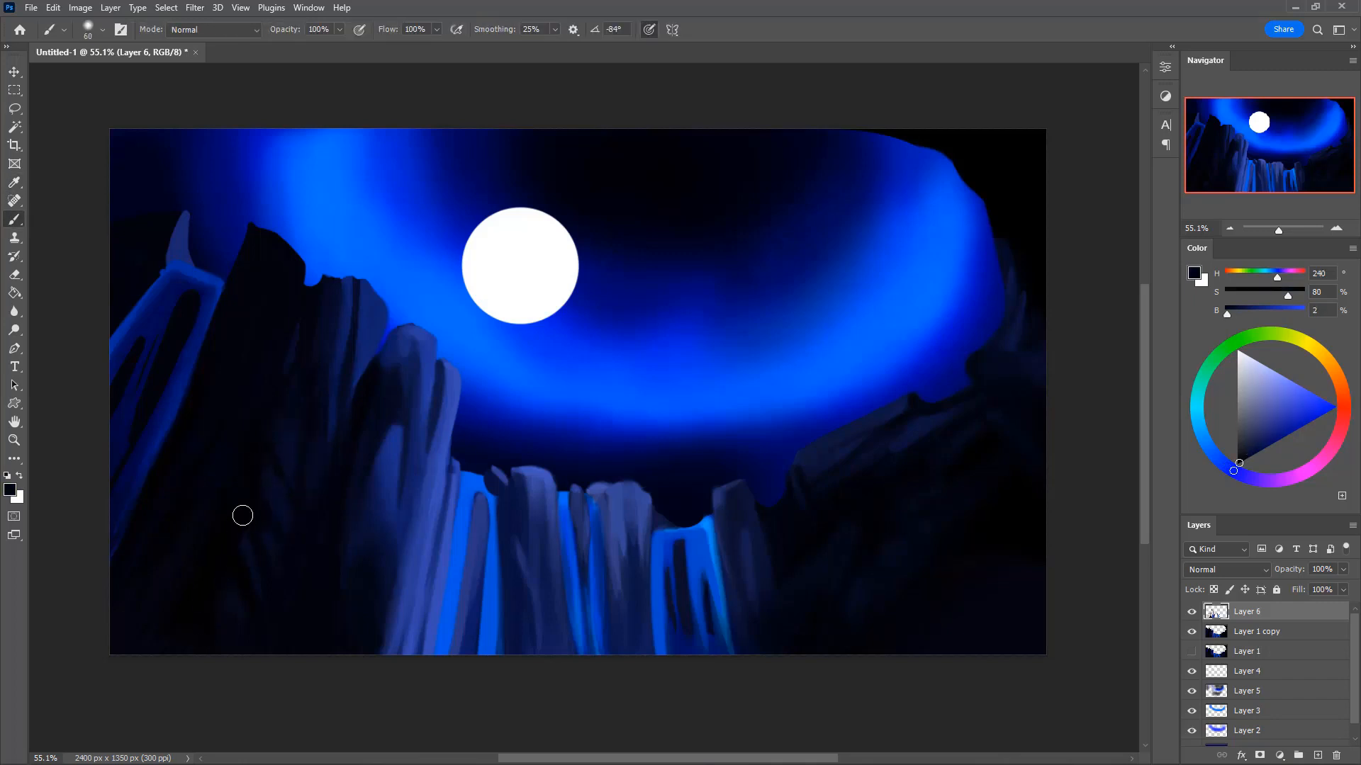
- Blend the dark cliff's face at 30% opacity in sampled dark blue (H 232, S 83, B 14) and near-black (H 240, S 80, B 2)
key(3)
key(bracketright)
key(bracketright)
key(bracketleft)
alt+click(287, 464)
key(bracketleft)
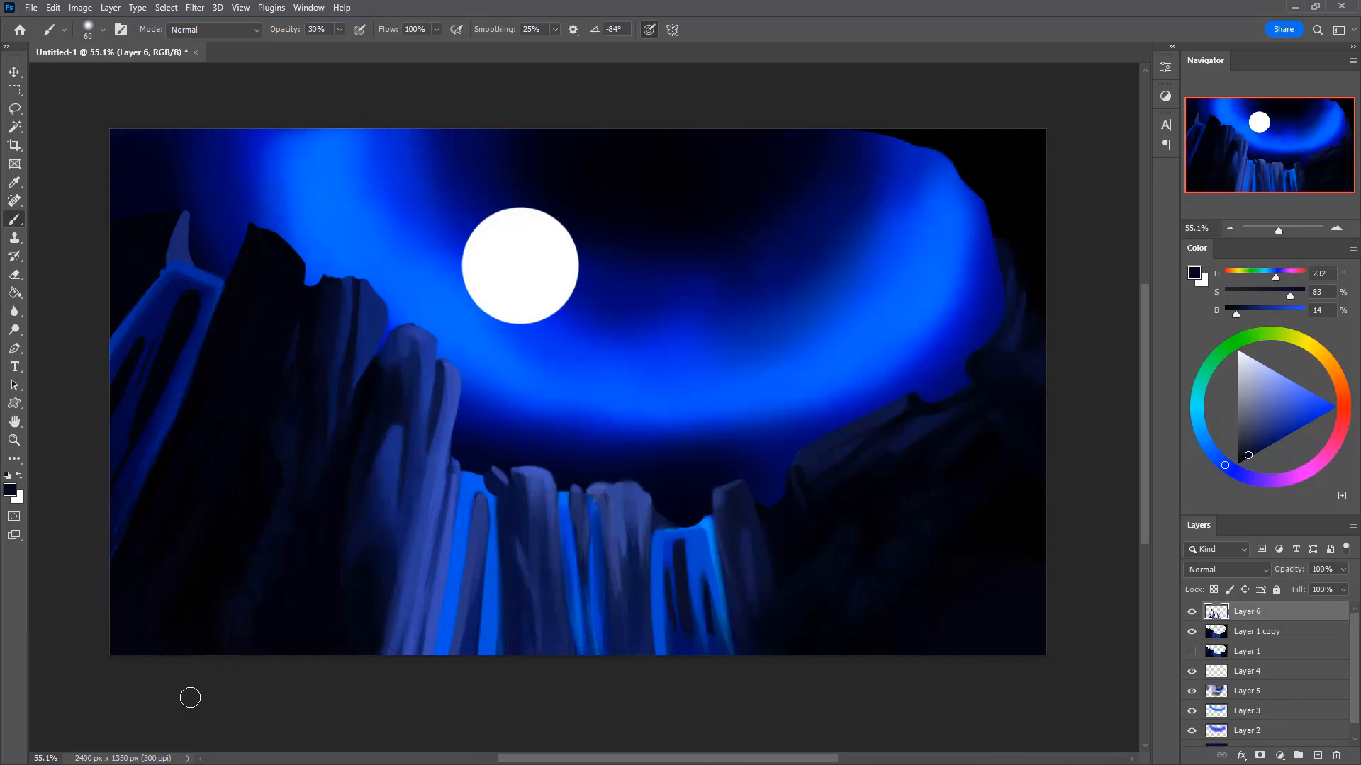
alt+click(252, 498)
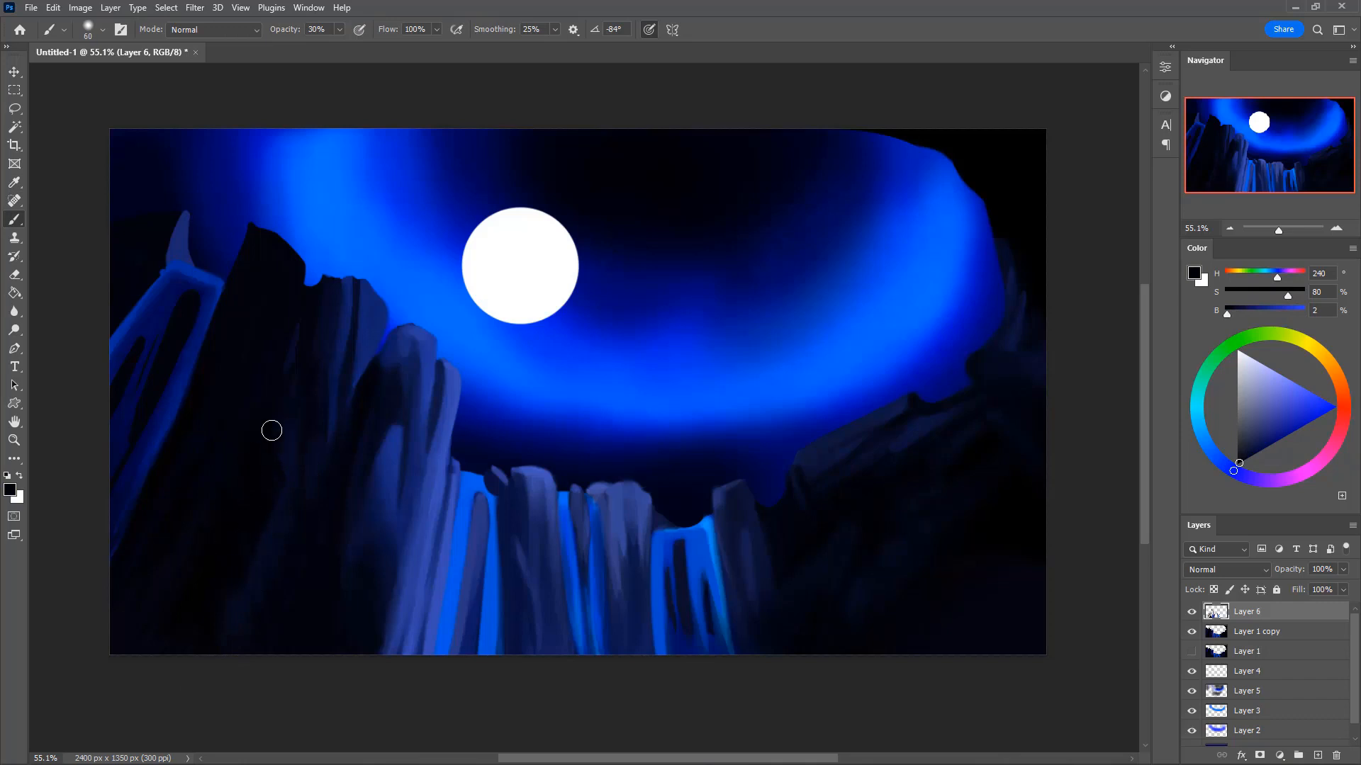
alt+click(253, 580)
- Merge Layer 6 down into Layer 1 copy
key(e)
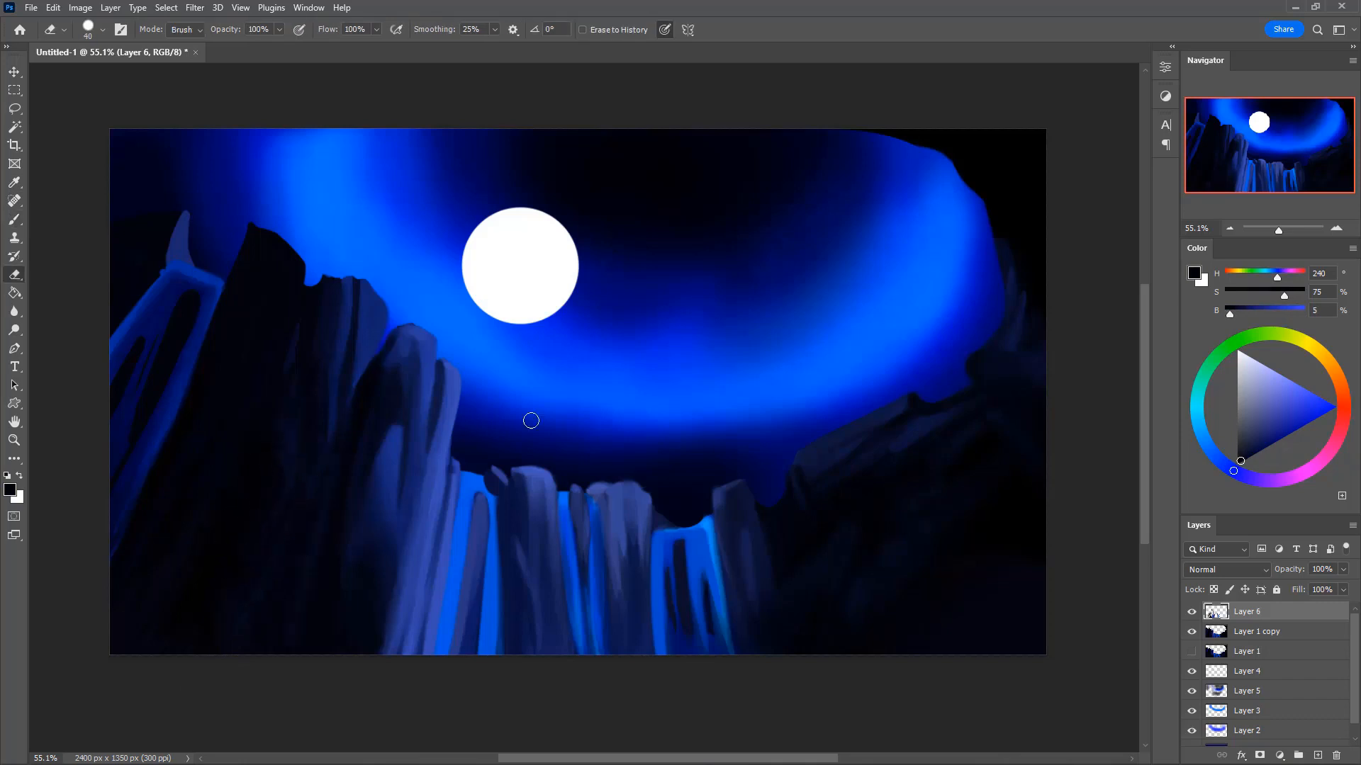
right_click(1274, 614)
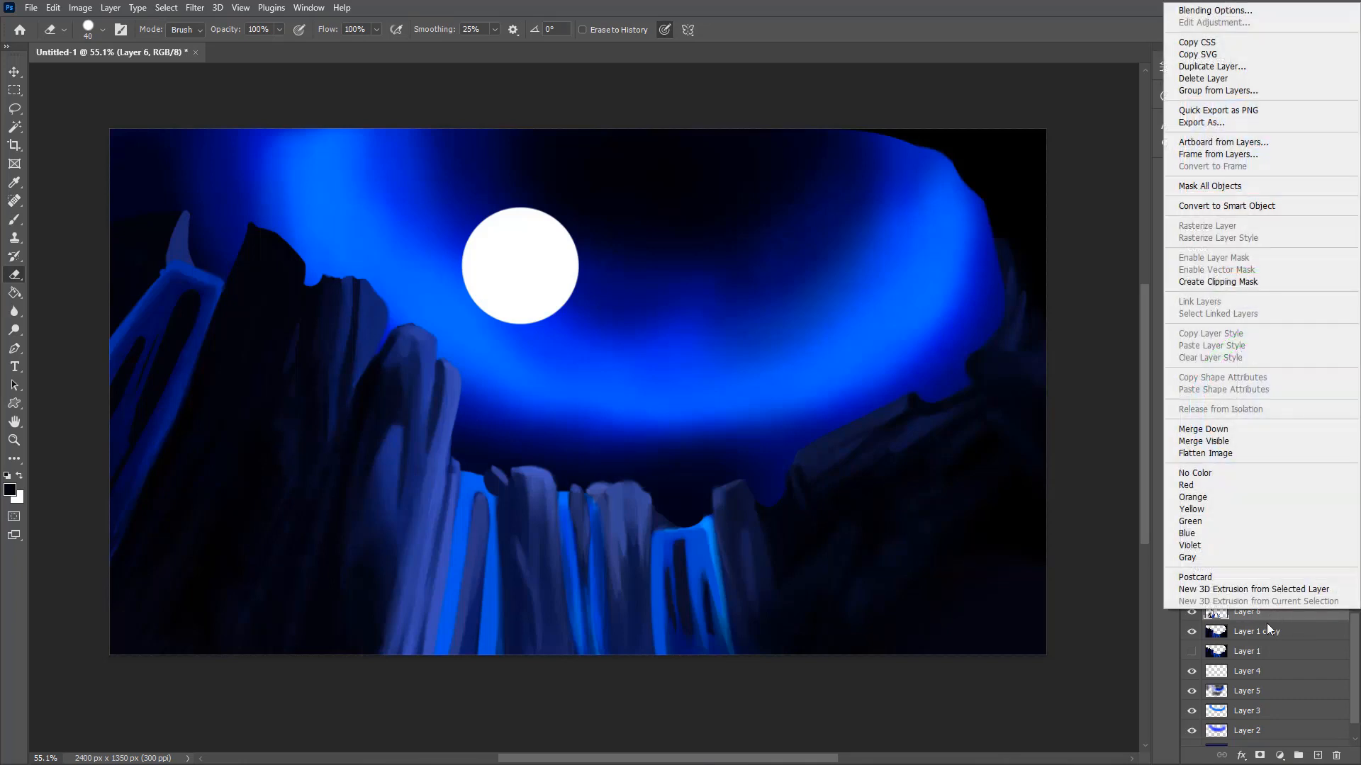
click(1255, 433)
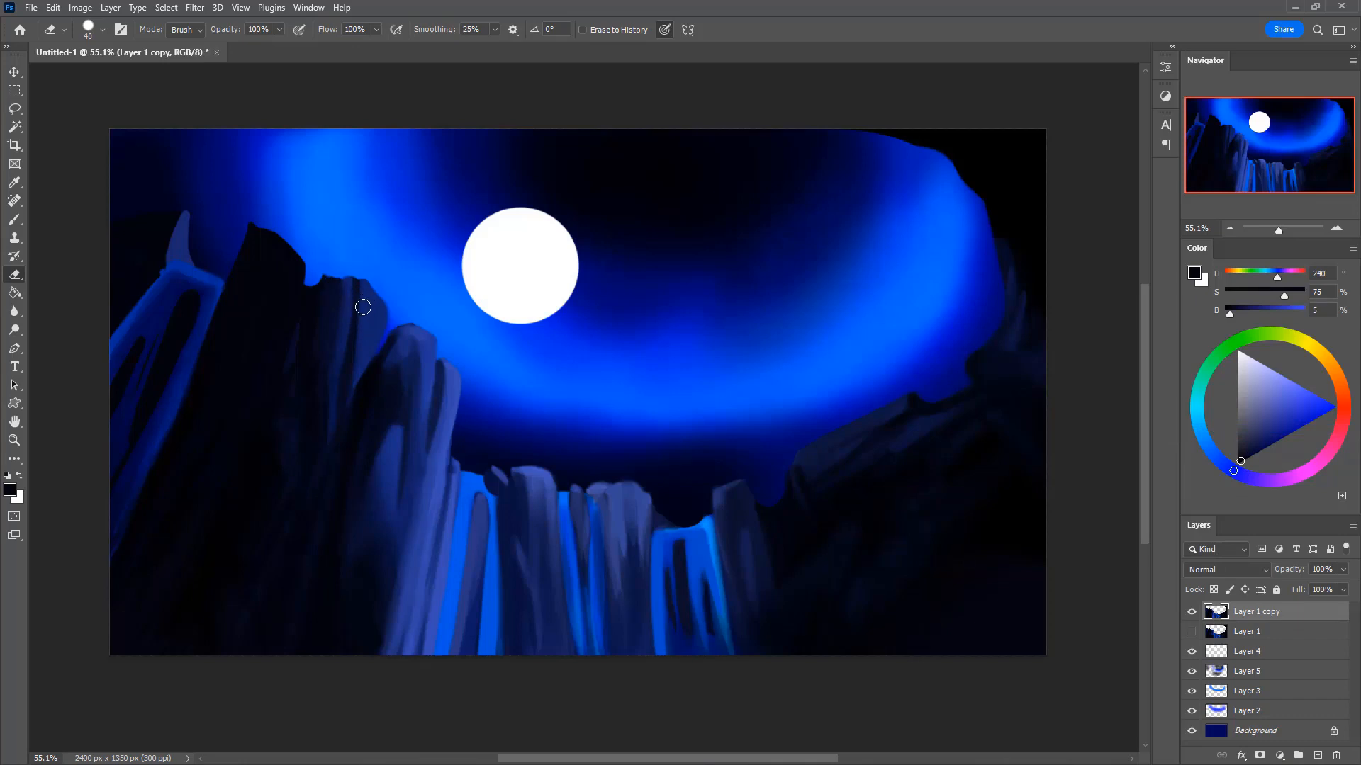
- Erase the top of the pillar beside the dark peak with a 40 px eraser and undo the last stroke
mouse_move(316, 289)
mouse_down()
mouse_move(372, 302)
mouse_move(334, 289)
mouse_move(385, 292)
mouse_move(348, 276)
mouse_move(385, 288)
mouse_move(346, 285)
mouse_move(390, 324)
mouse_move(371, 296)
mouse_move(390, 297)
mouse_move(310, 282)
mouse_up()
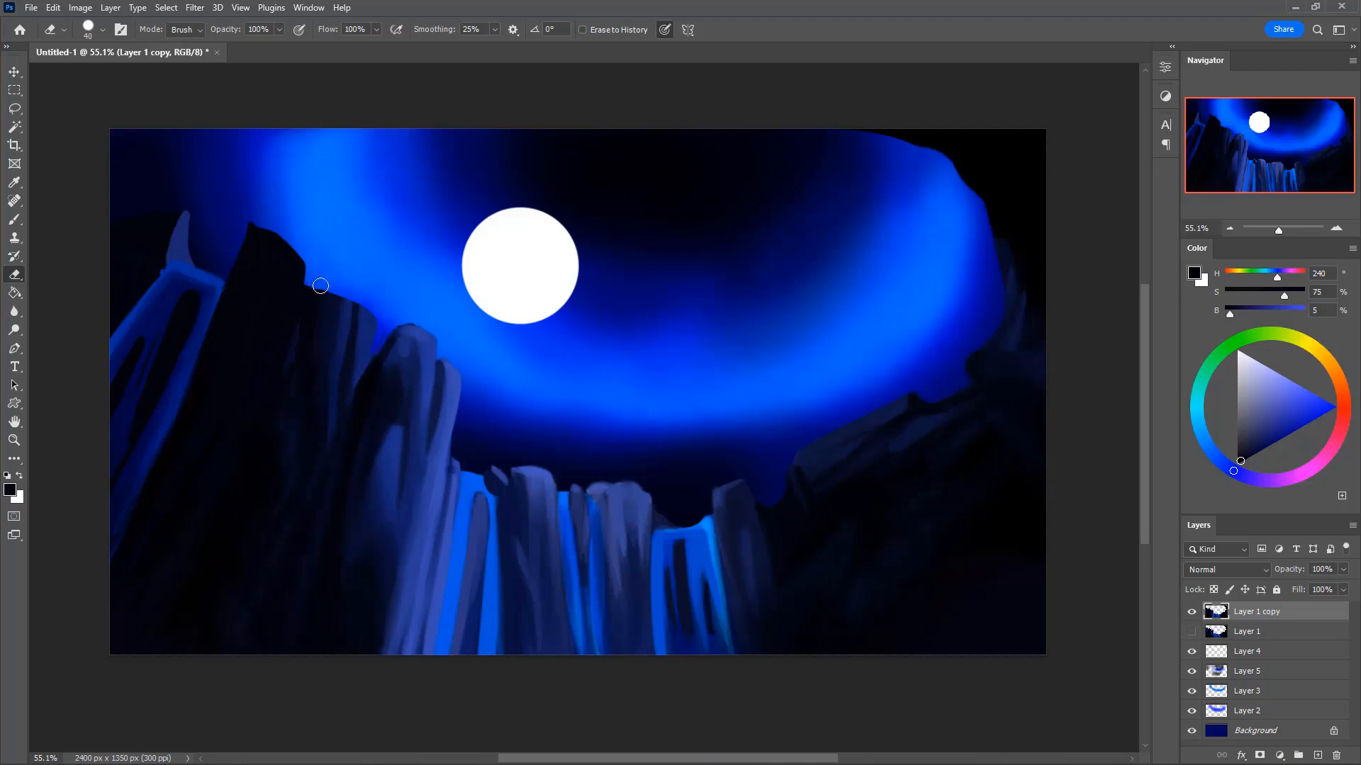
drag(318, 286, 309, 294)
key(ctrl+z)
- Paint a spike on the trimmed pillar in sampled blue (H 230, S 83, B 41) and darken its crevice in near-black (H 240, S 86, B 3)
key(b)
alt+click(367, 353)
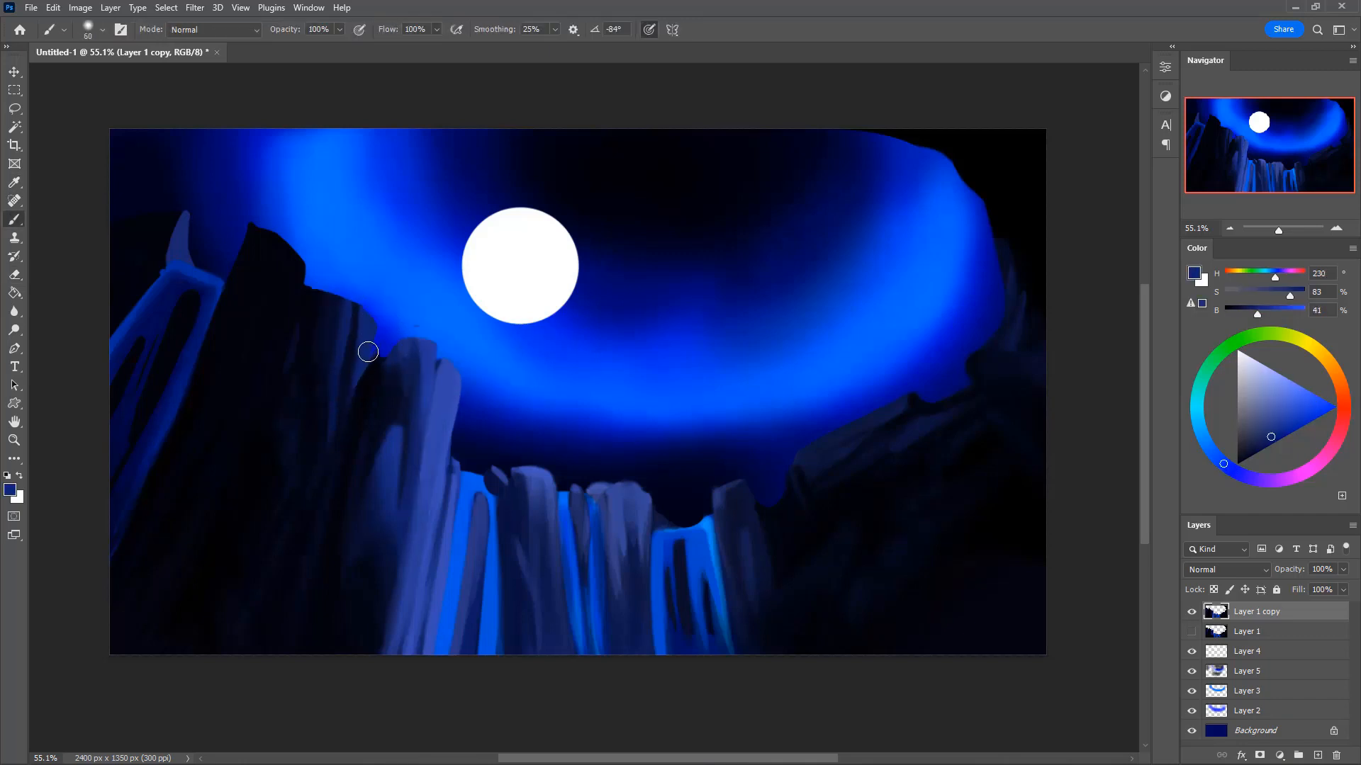
drag(379, 323, 381, 298)
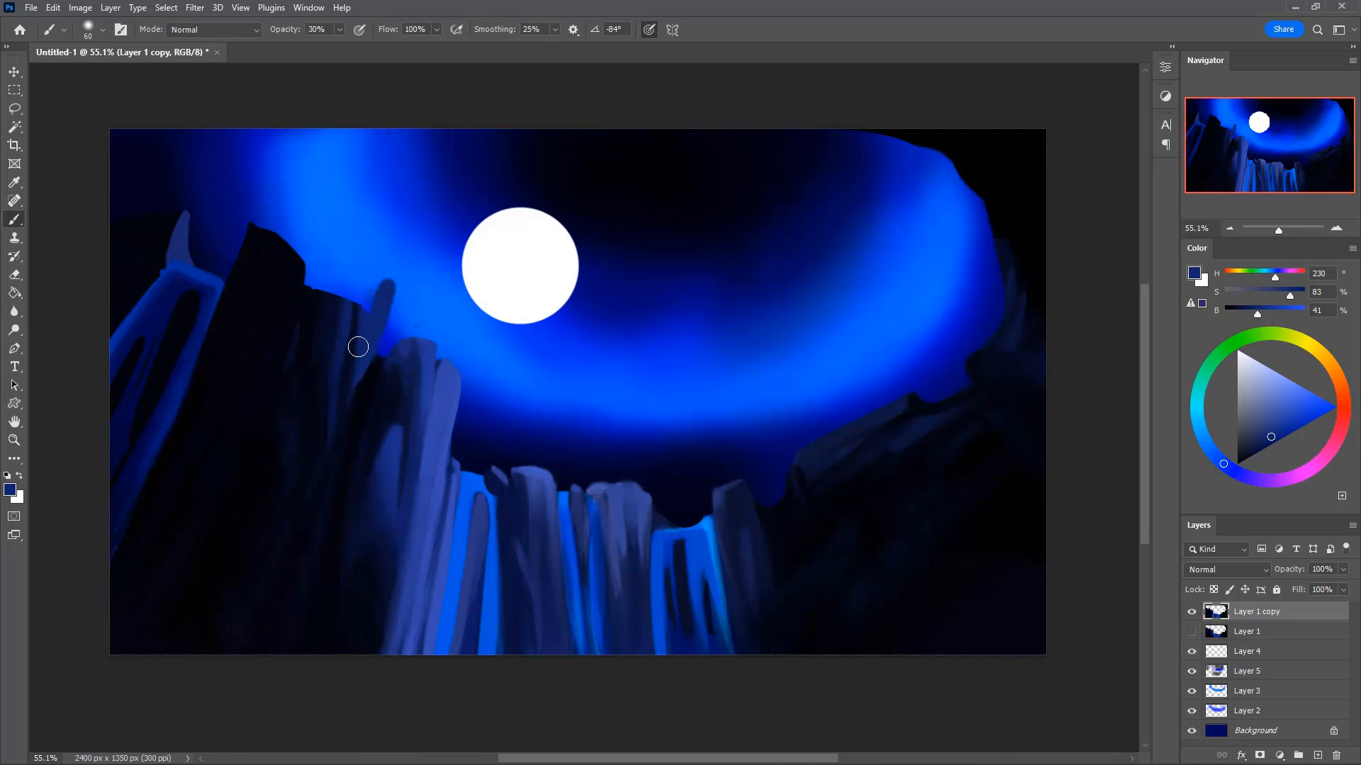
alt+click(371, 380)
key(bracketleft)
drag(371, 364, 355, 403)
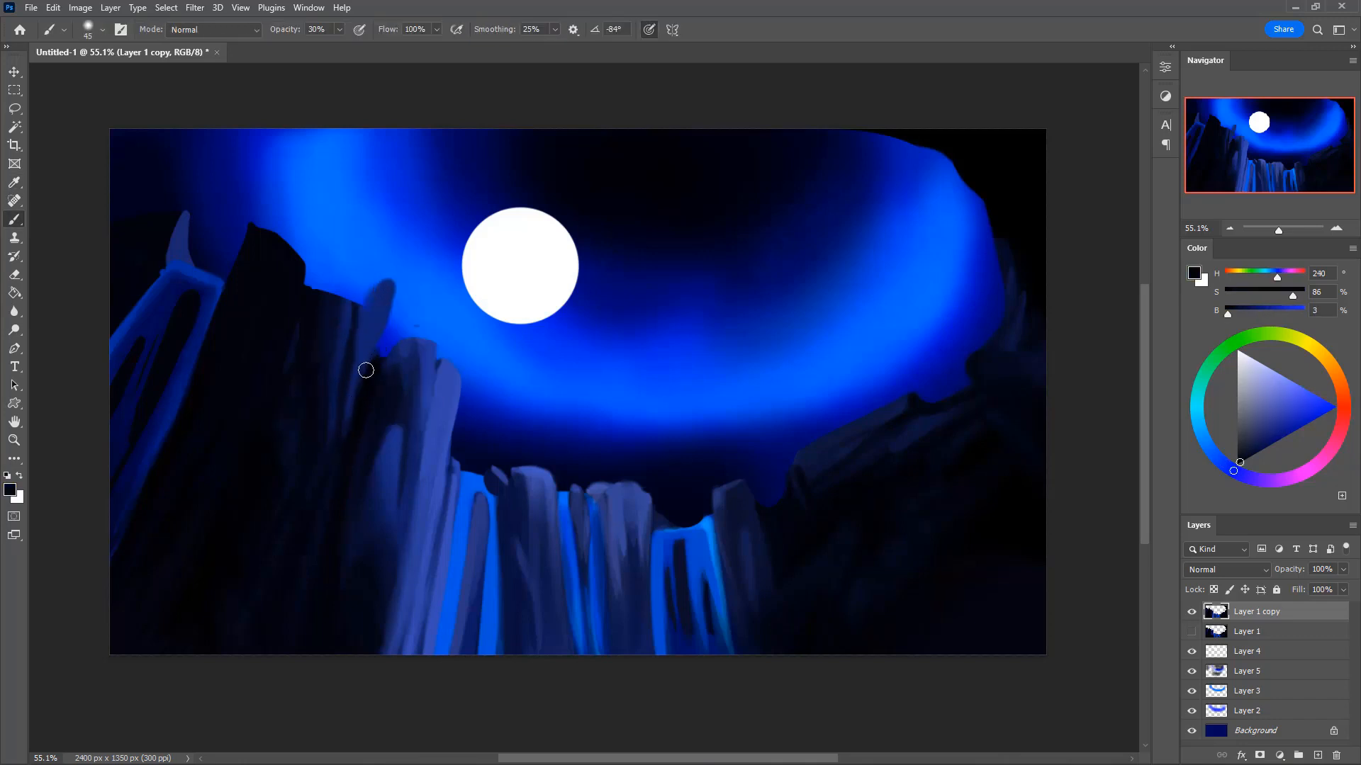
drag(382, 320, 360, 431)
- Paint the trimmed pillar's lit column in sampled blue (H 230, S 83, B 41) with a 50 px brush at 100% opacity
key(0)
key(bracketright)
alt+click(380, 292)
drag(375, 287, 355, 379)
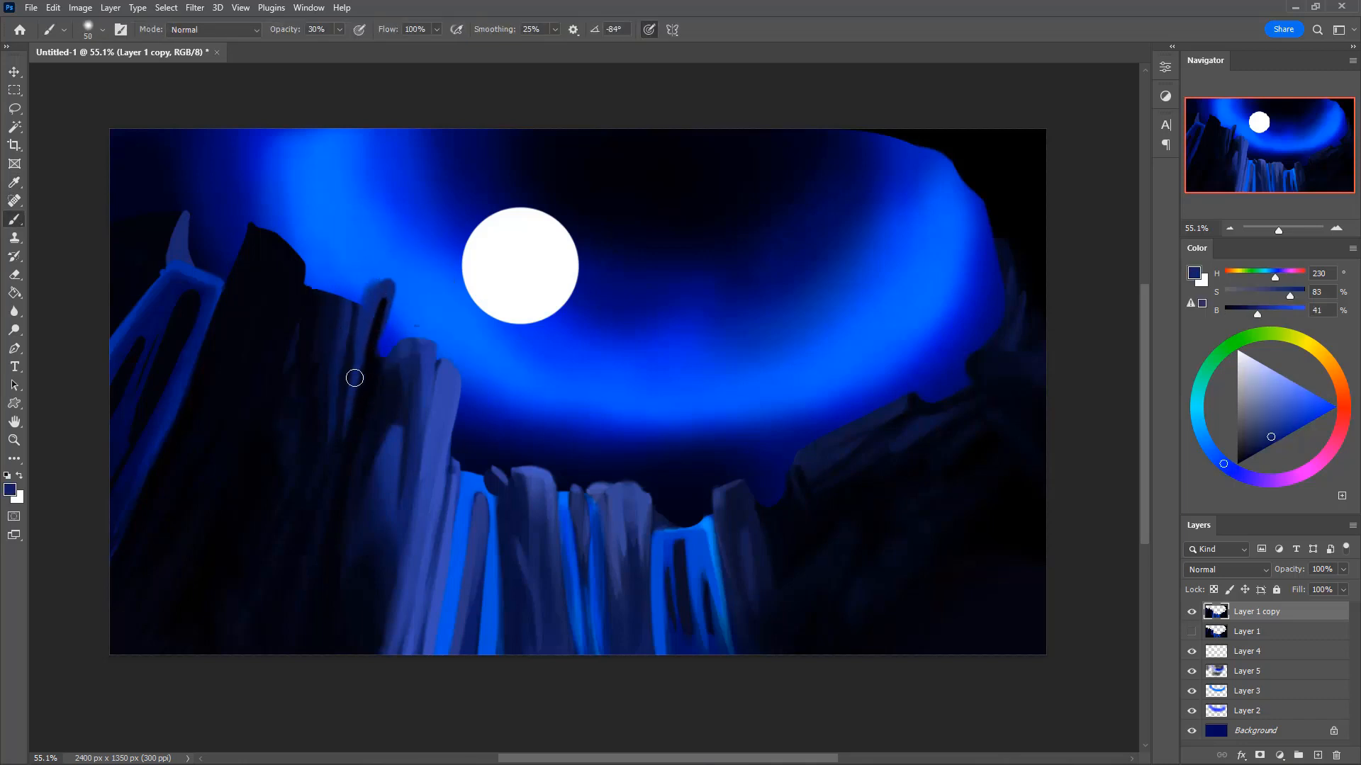
drag(363, 297, 345, 326)
- Erase the protruding spike and reshape the pillar's top edge, touching it up in sampled blue (H 231, S 87, B 47)
key(e)
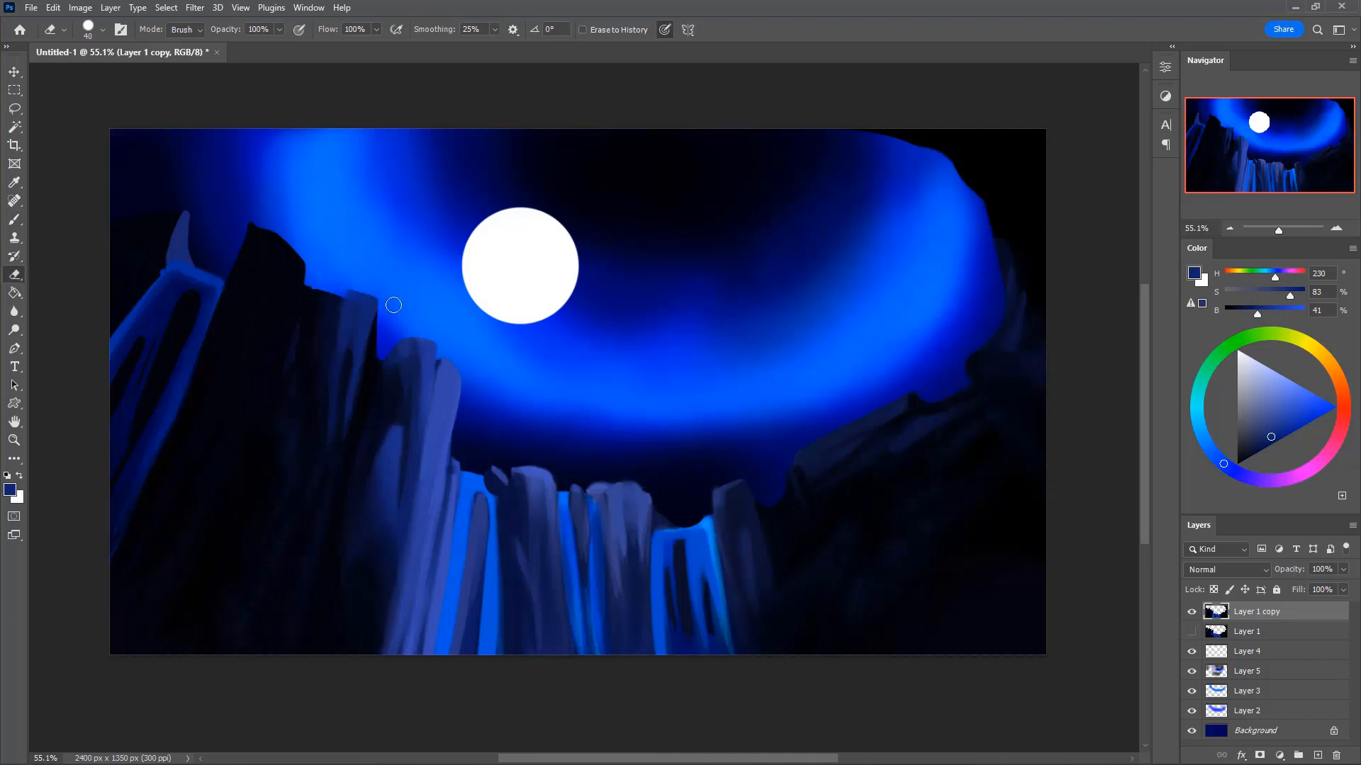
key(b)
alt+click(355, 295)
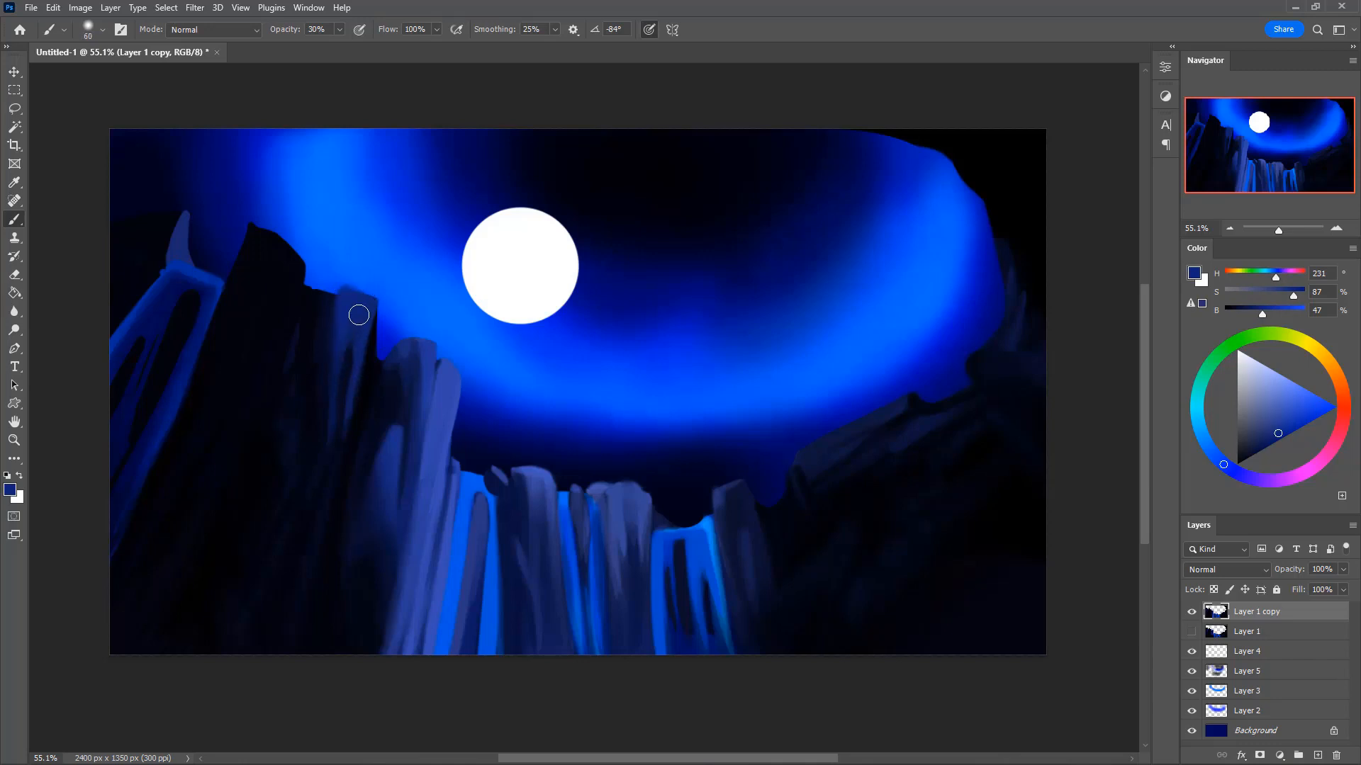
key(e)
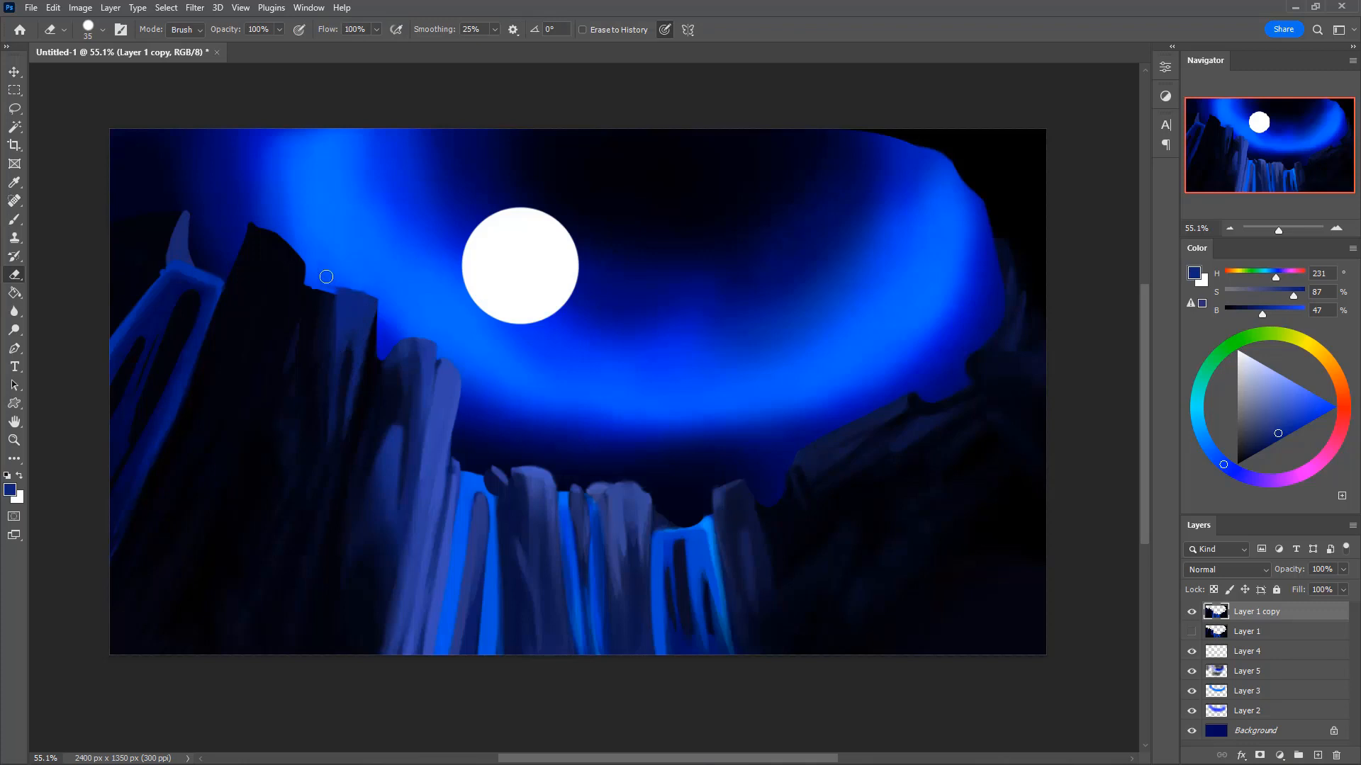
key(b)
alt+click(365, 292)
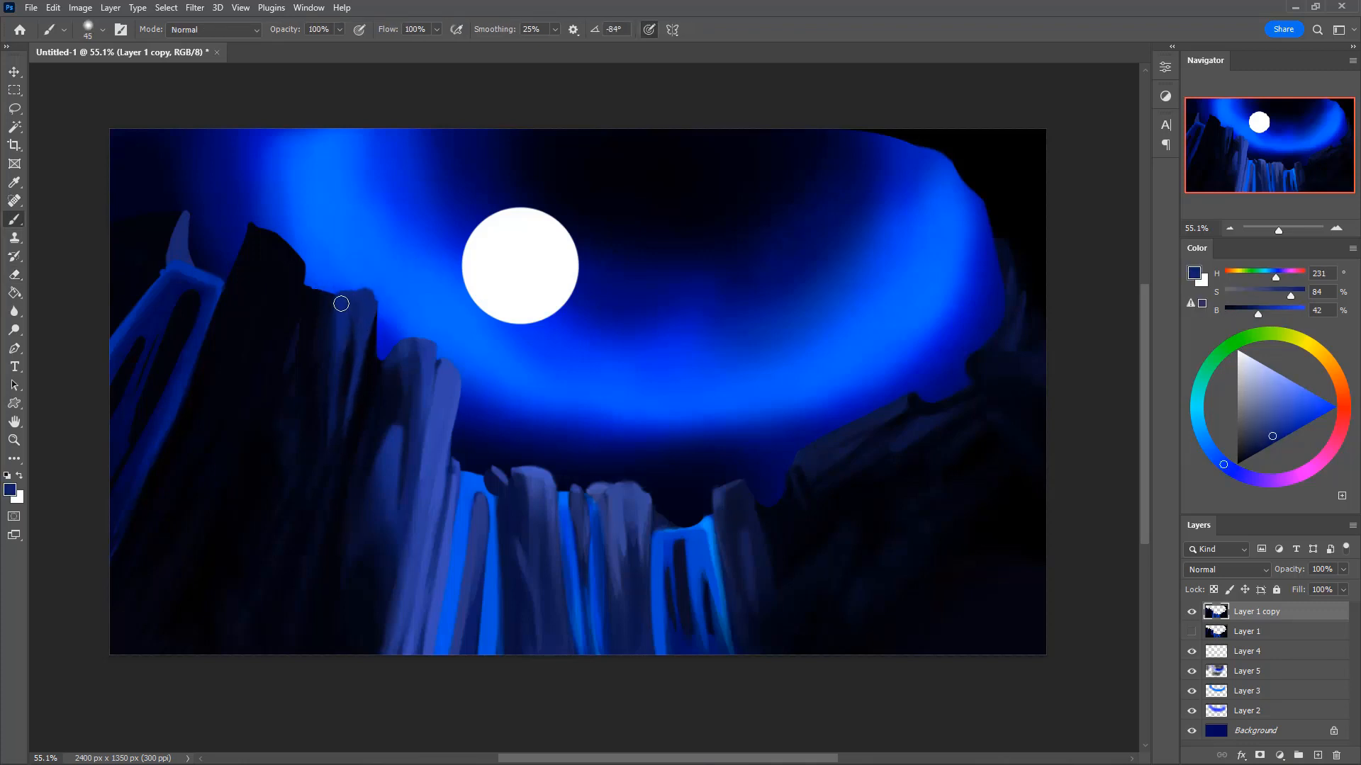
- Paint dark vertical crevices below the pillar's top in sampled dark blue (H 235, S 82, B 11) with a 40 px brush
key(bracketleft)
key(3)
alt+click(343, 308)
drag(334, 292, 334, 346)
alt+click(324, 313)
drag(335, 286, 320, 376)
key(3)
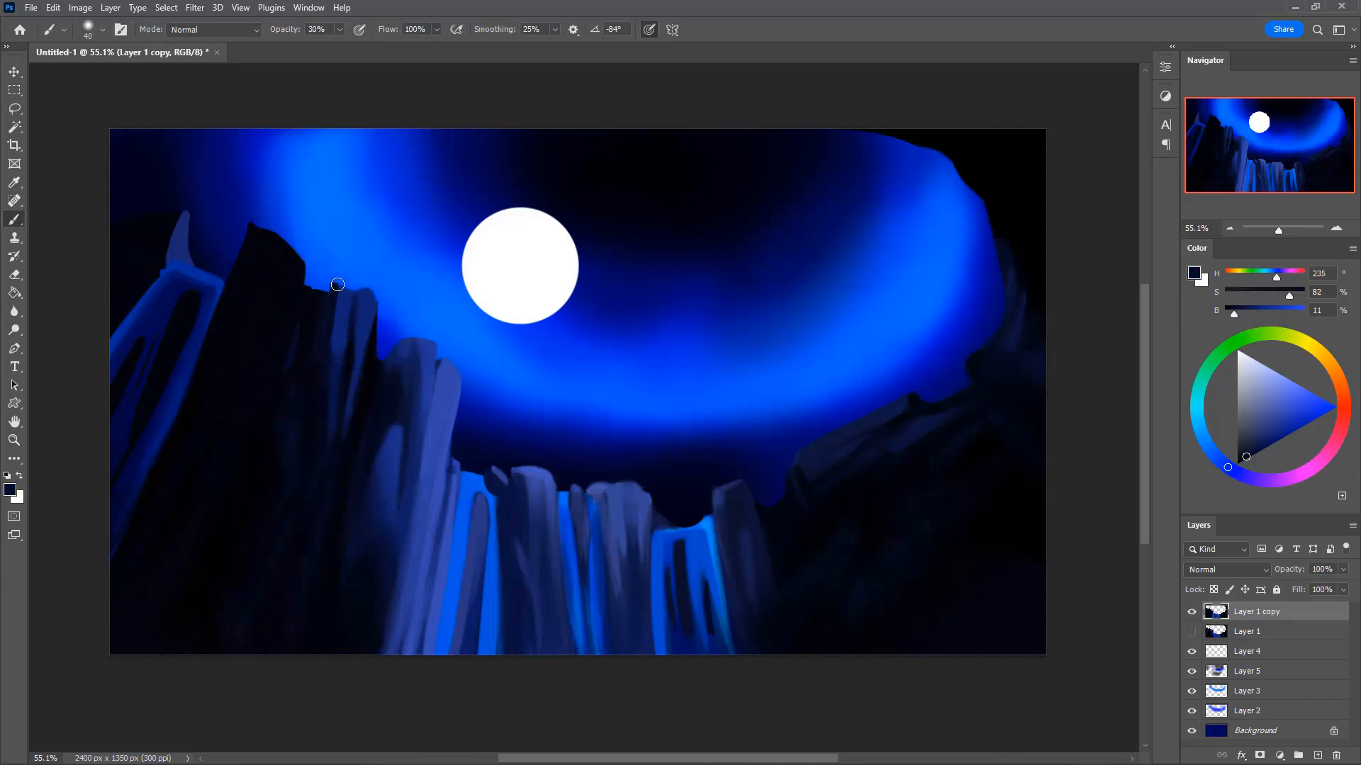
key(0)
- Lasso the central pillars and waterfalls, nudge them down about 60 px, and deselect
click(16, 109)
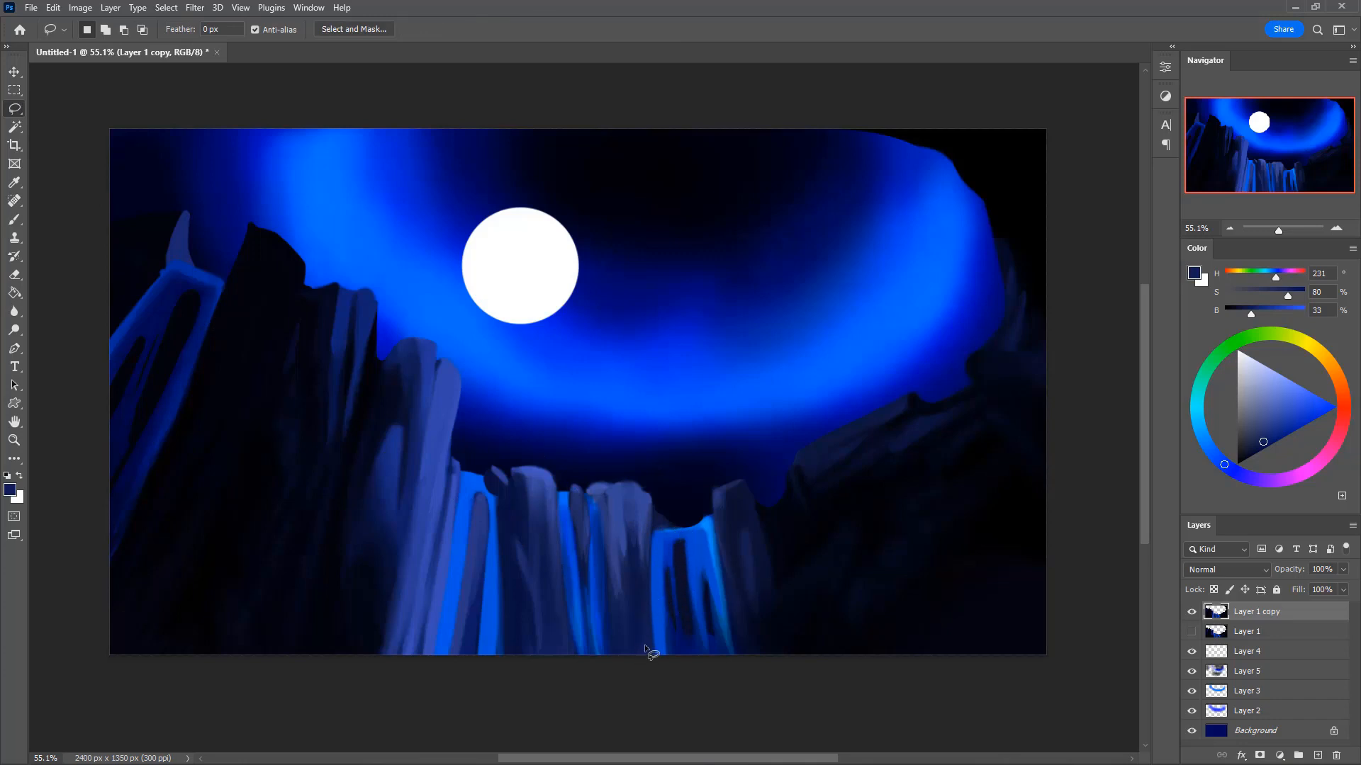
mouse_move(645, 653)
mouse_down()
mouse_move(646, 493)
mouse_move(552, 448)
mouse_move(463, 452)
mouse_move(434, 505)
mouse_move(411, 627)
mouse_move(441, 686)
mouse_move(642, 708)
mouse_up()
click(14, 72)
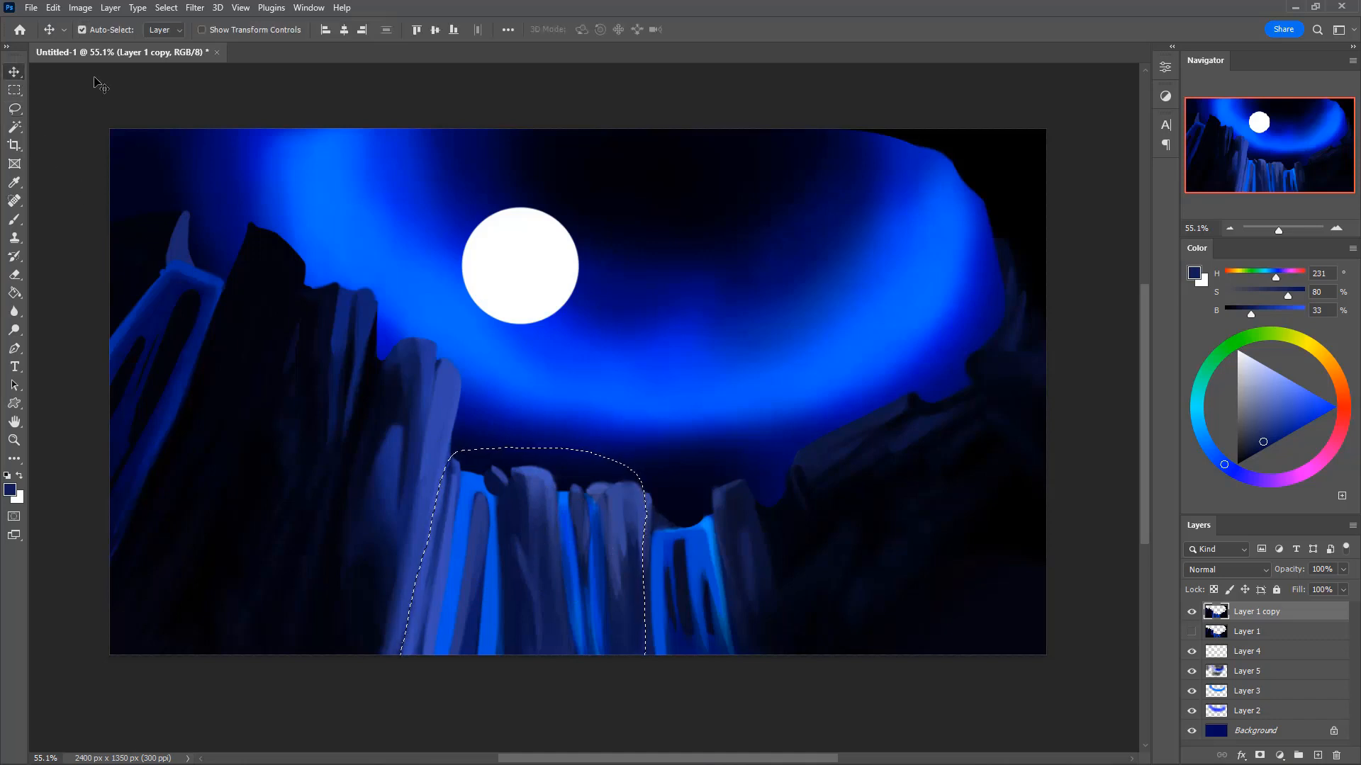
key(Up)
key(Down)
key(shift+Down)
key(shift+Down)
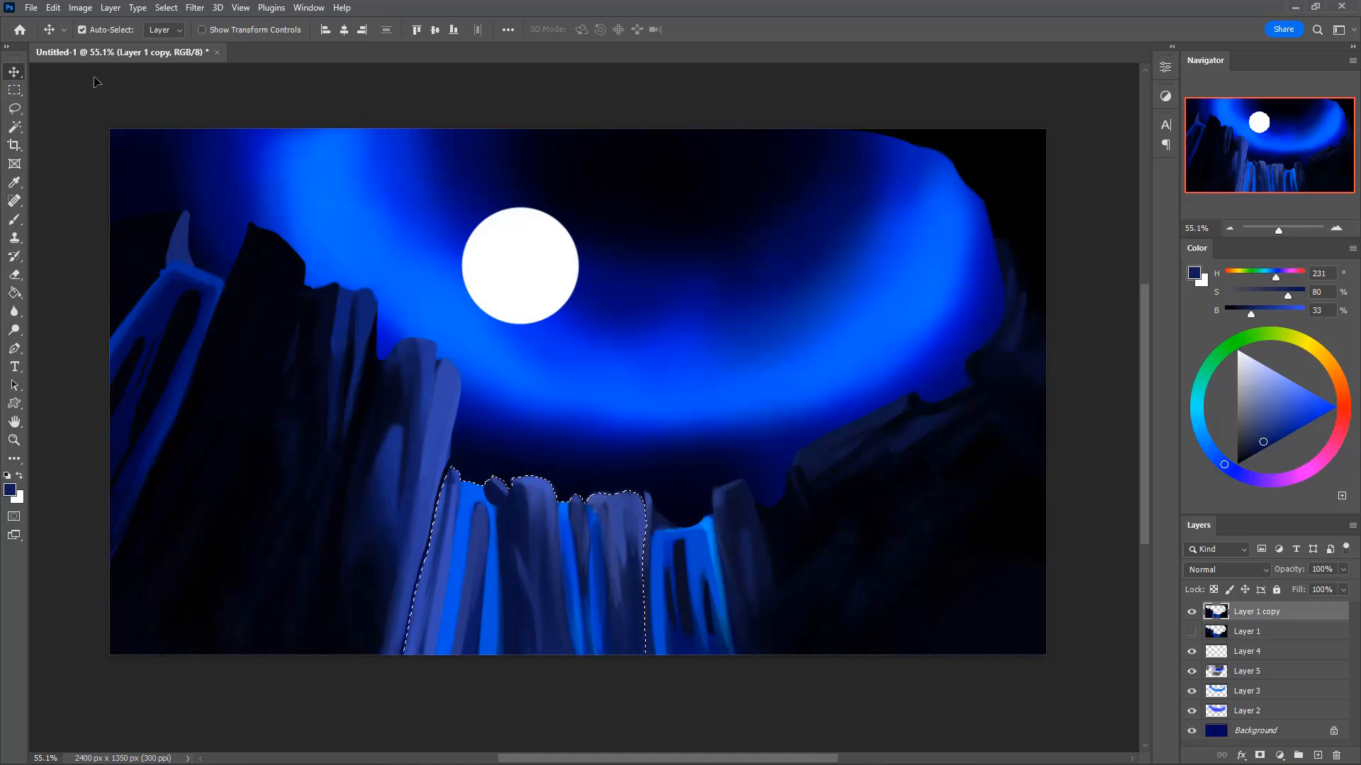
key(Down)
key(Down)
key(Down)
key(Down)
key(Down)
key(Down)
key(Down)
key(Down)
key(Down)
key(Down)
key(Down)
key(Down)
key(Down)
key(Down)
key(Down)
key(Down)
key(Down)
key(Down)
key(Down)
key(Down)
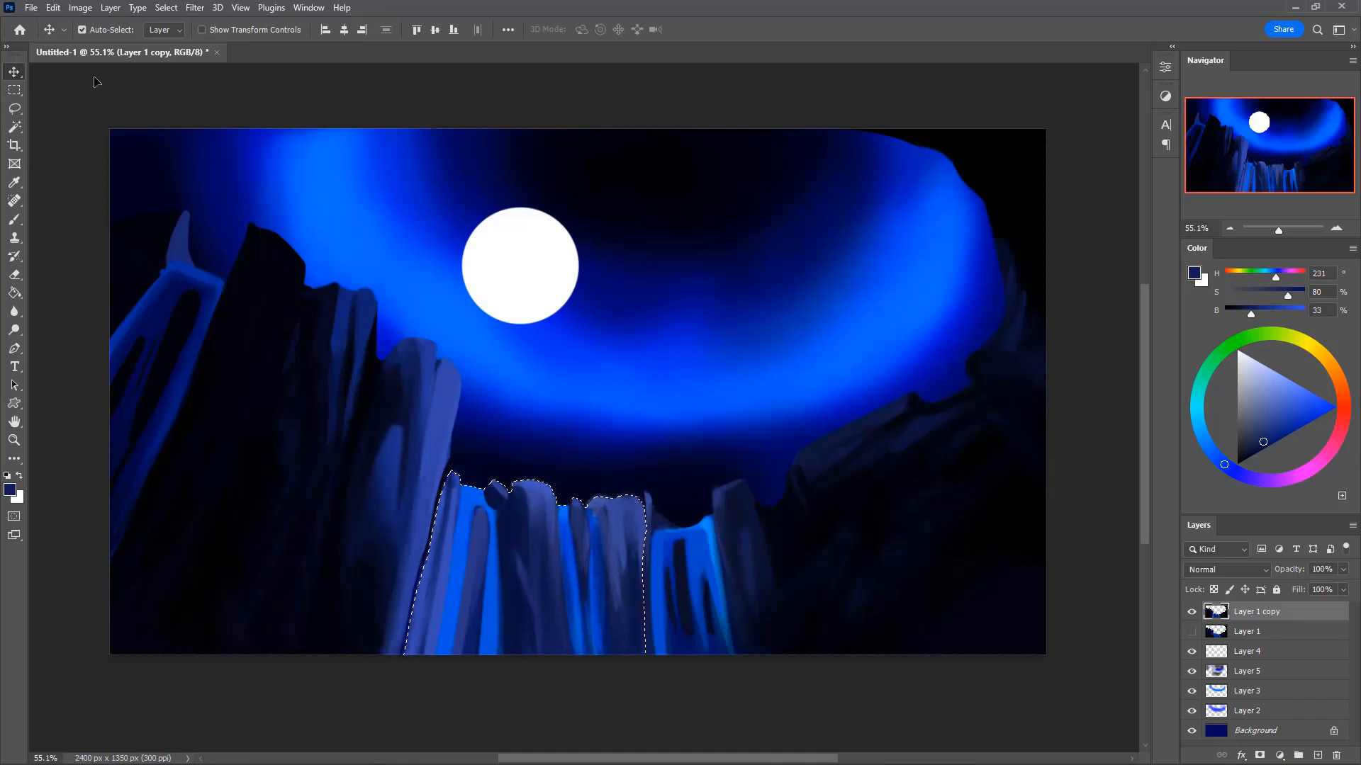
key(Down)
key(Down)
key(Down)
key(Down)
key(Down)
key(Down)
key(Down)
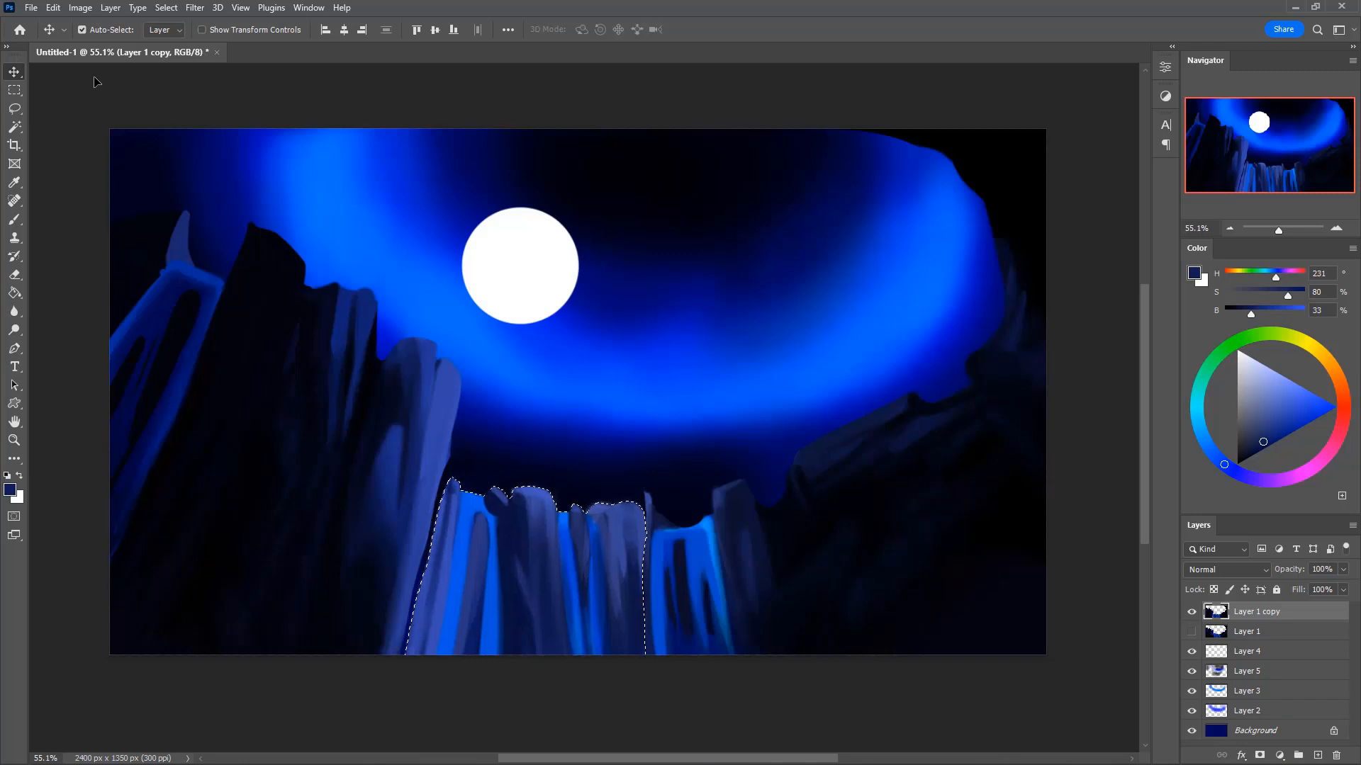
key(Down)
key(Down)
key(Down)
key(Down)
key(Down)
key(Down)
key(Down)
key(Down)
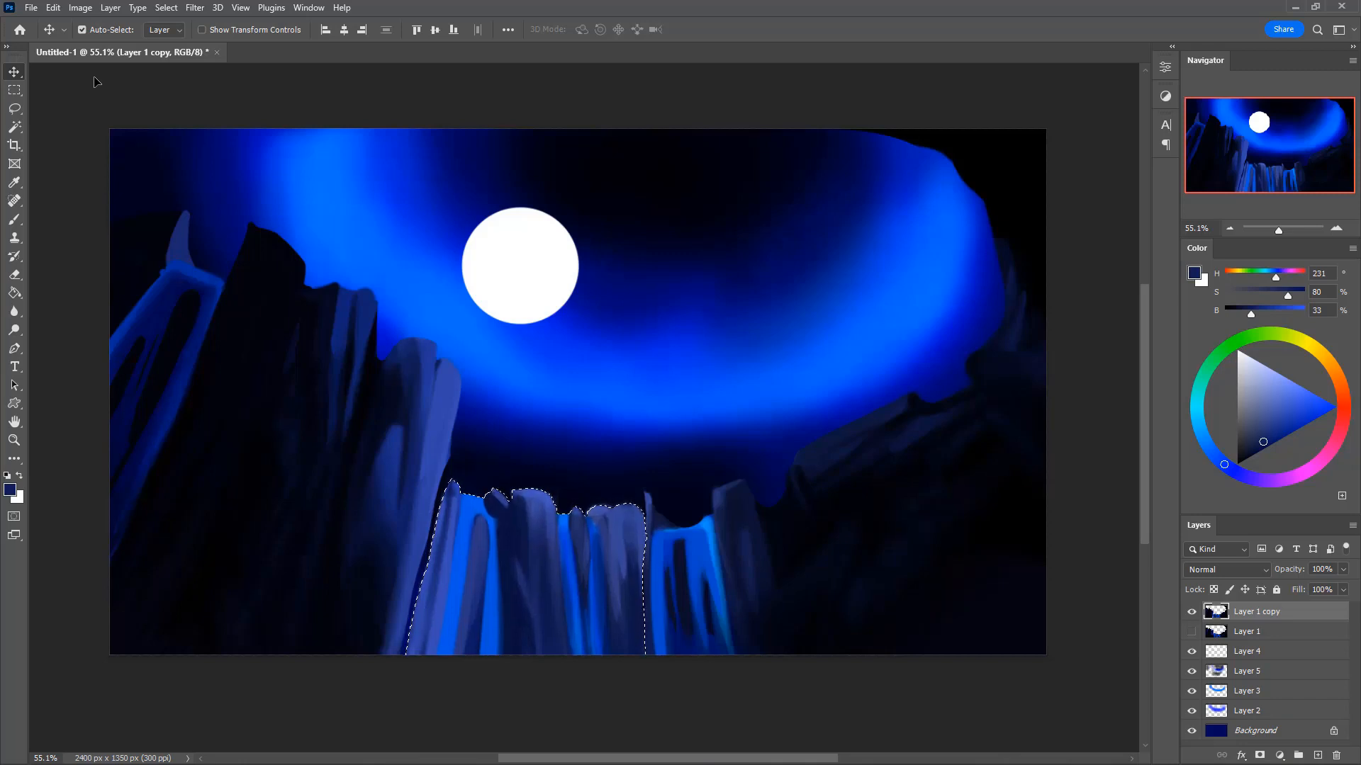
key(Down)
key(Down)
key(Down)
key(Down)
key(Down)
key(Down)
key(Down)
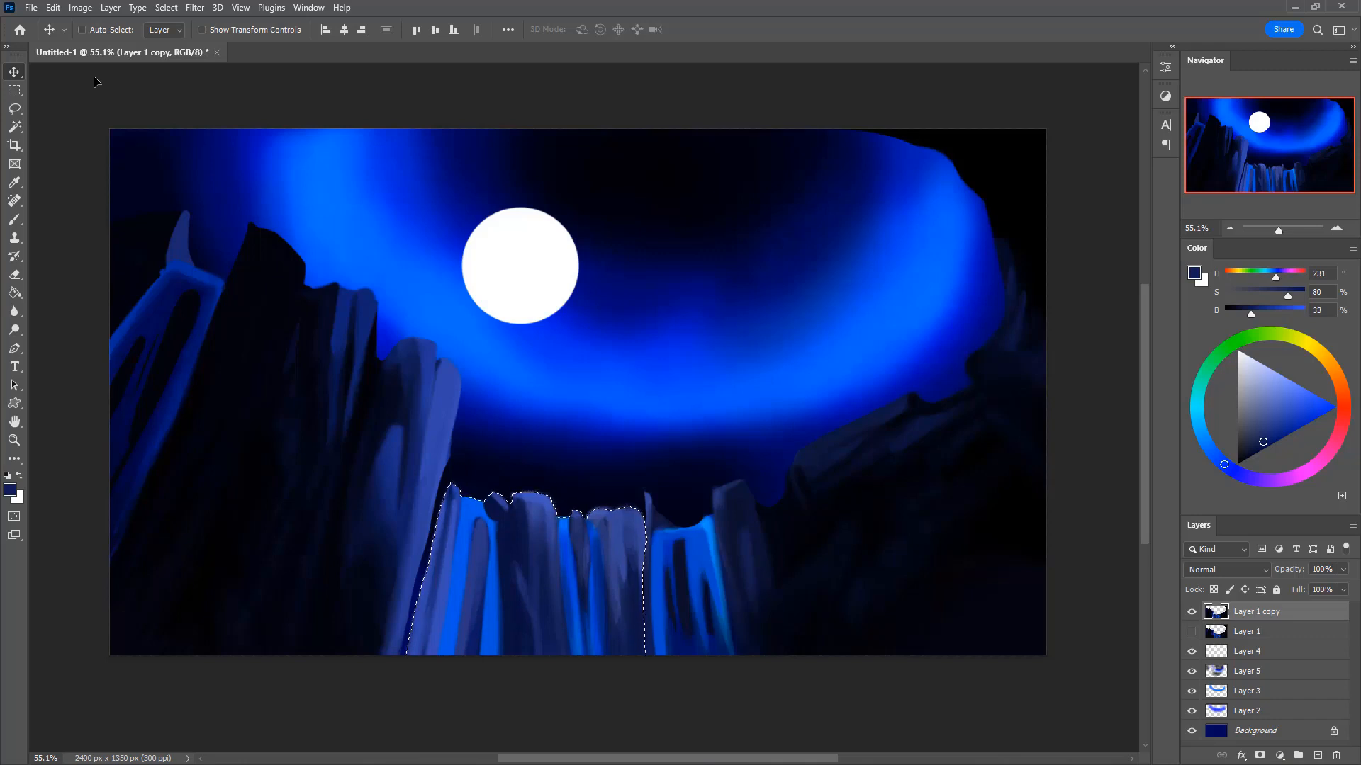
key(ctrl+d)
- Repaint the tall left pillar's outer edge in sampled blue (H 232, S 69, B 65) with a 40 px brush at 100% opacity
key(b)
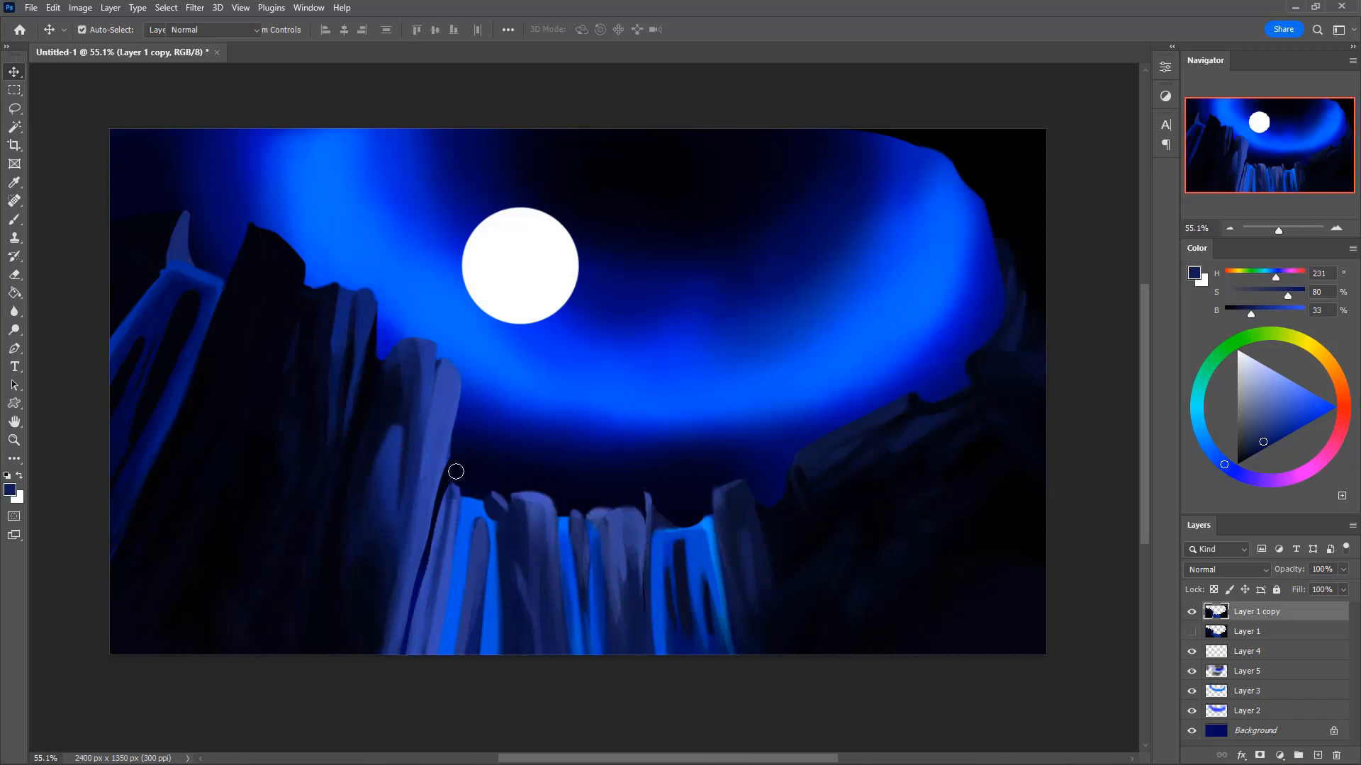
alt+click(444, 450)
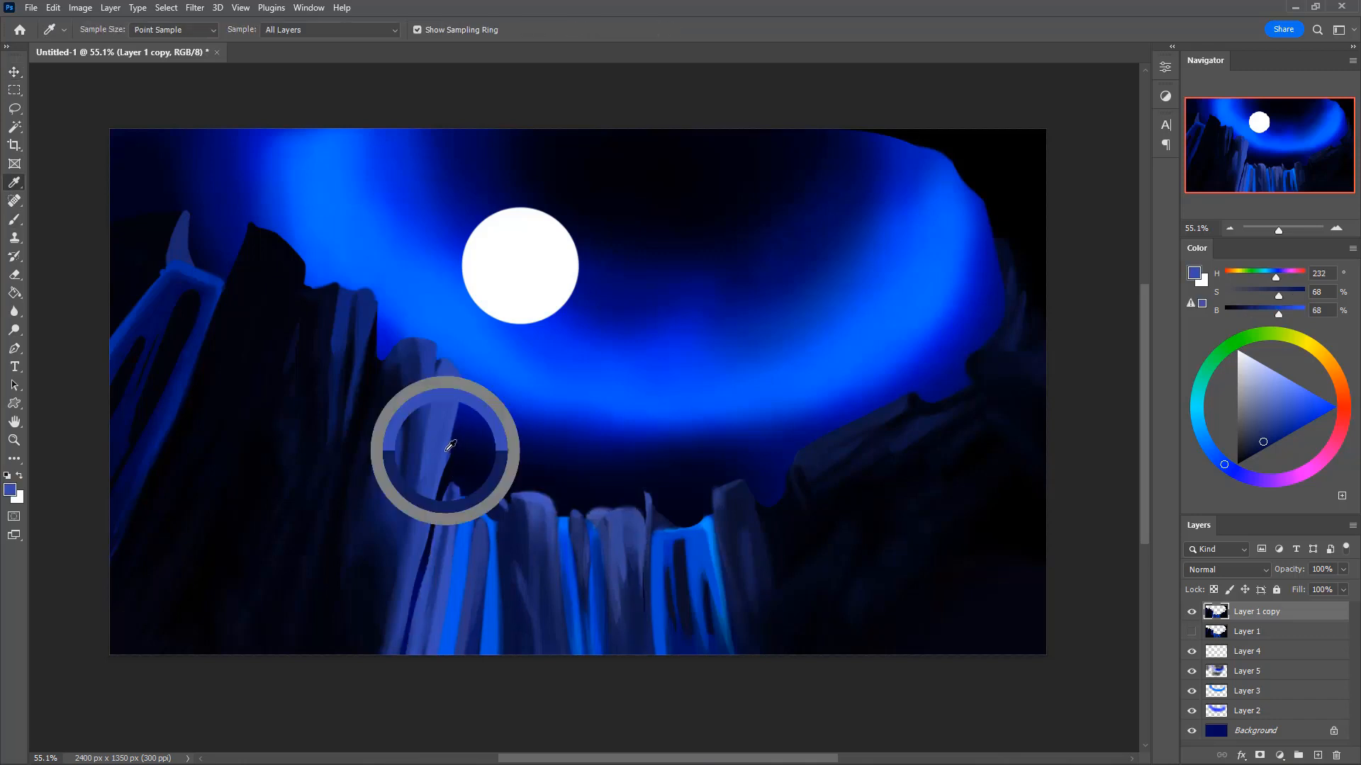
alt+click(440, 408)
key(0)
key([)
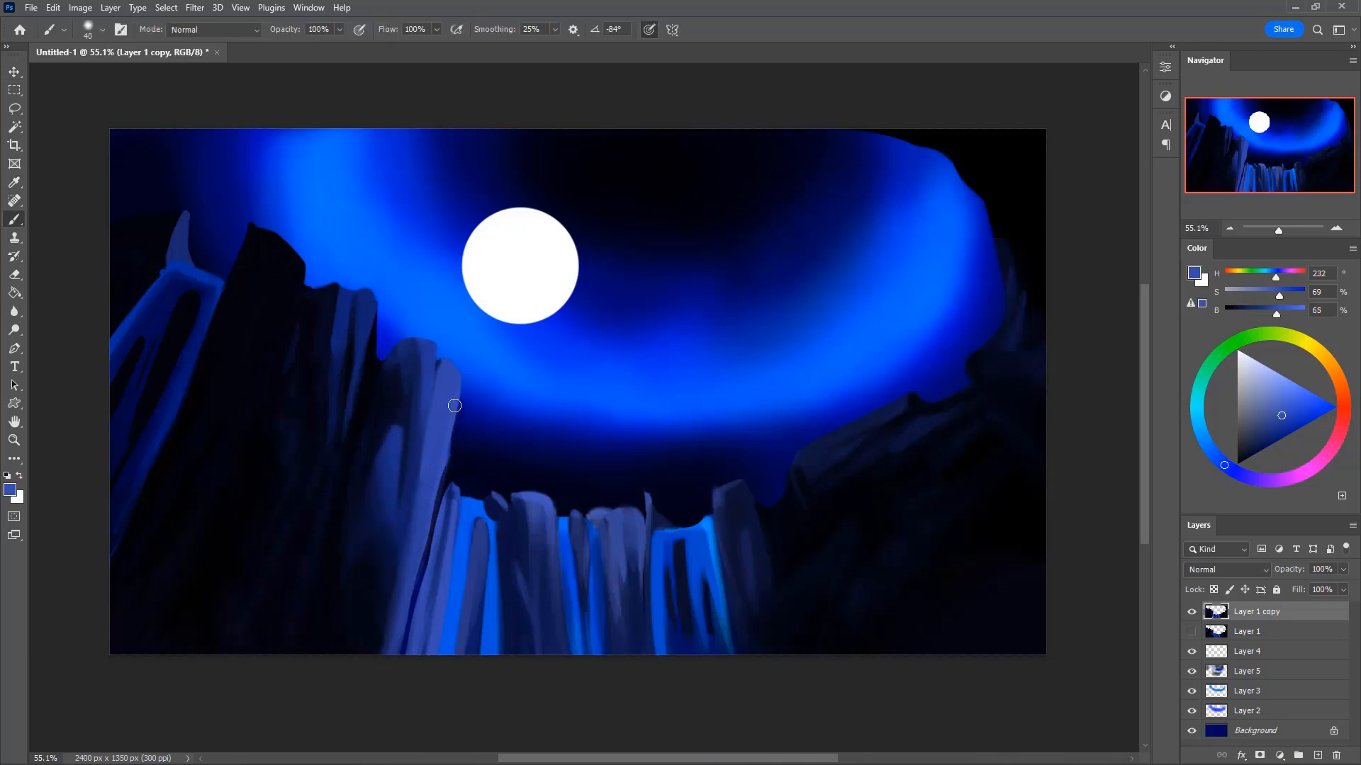
drag(453, 405, 419, 573)
drag(434, 486, 388, 701)
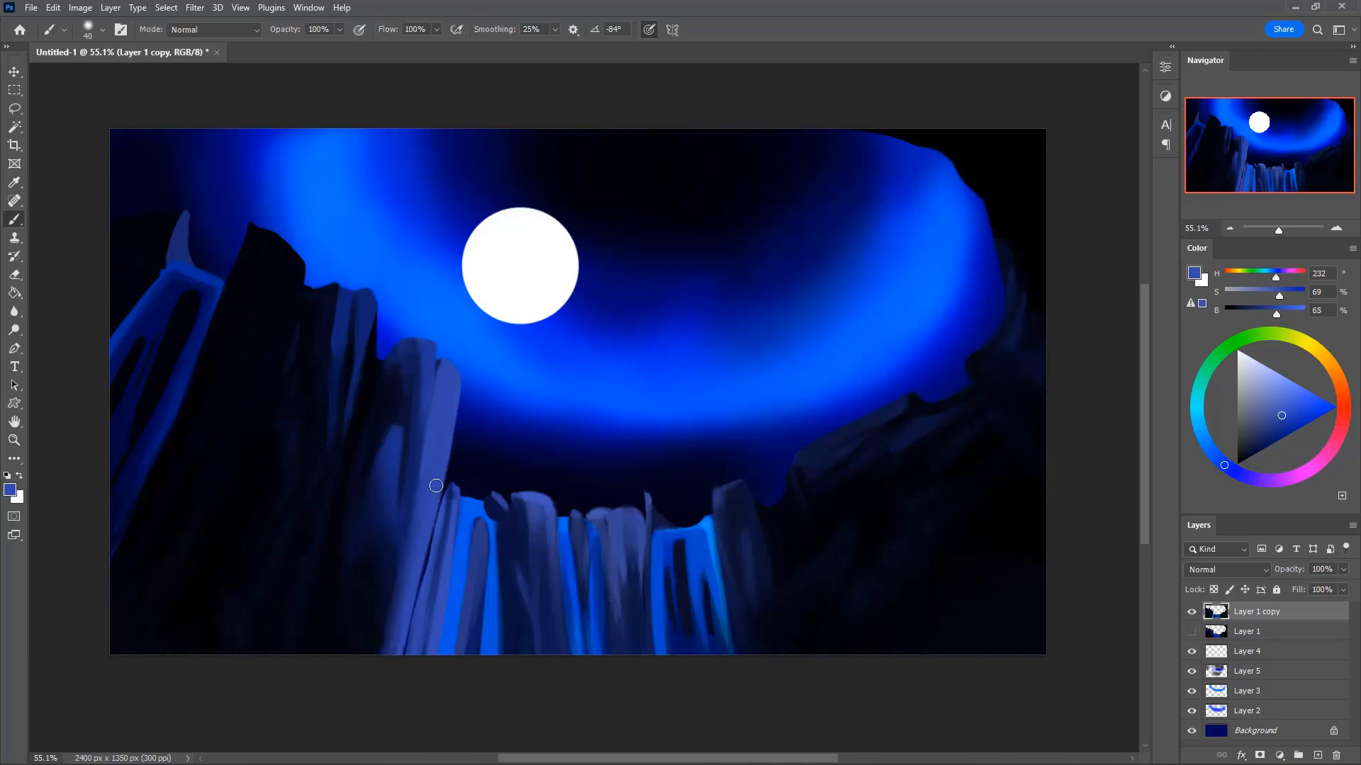
- Shade the crevices beneath the tall left pillar in sampled dark blue (H 234, S 79, B 19) at 30% opacity
alt+click(447, 514)
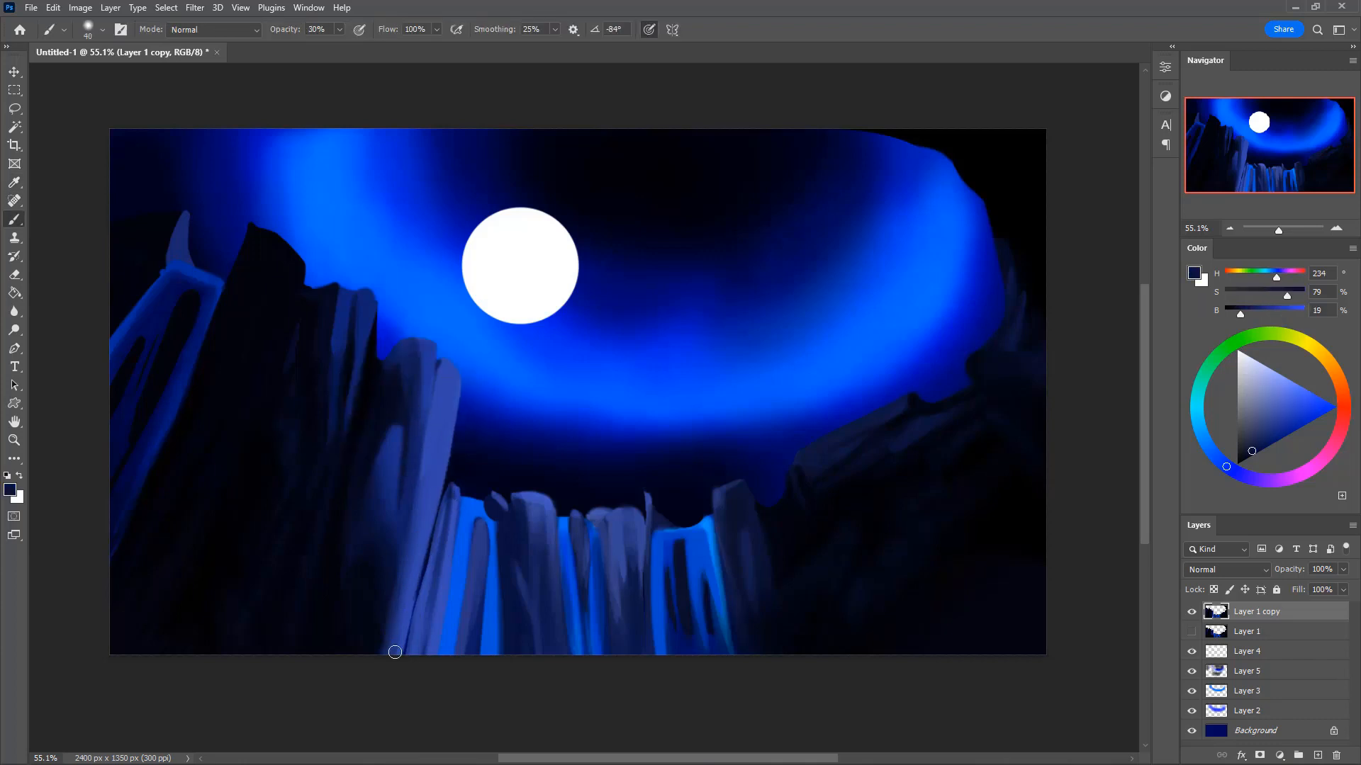
drag(440, 500, 387, 670)
drag(432, 536, 402, 655)
drag(445, 510, 420, 608)
drag(437, 513, 404, 659)
alt+click(437, 483)
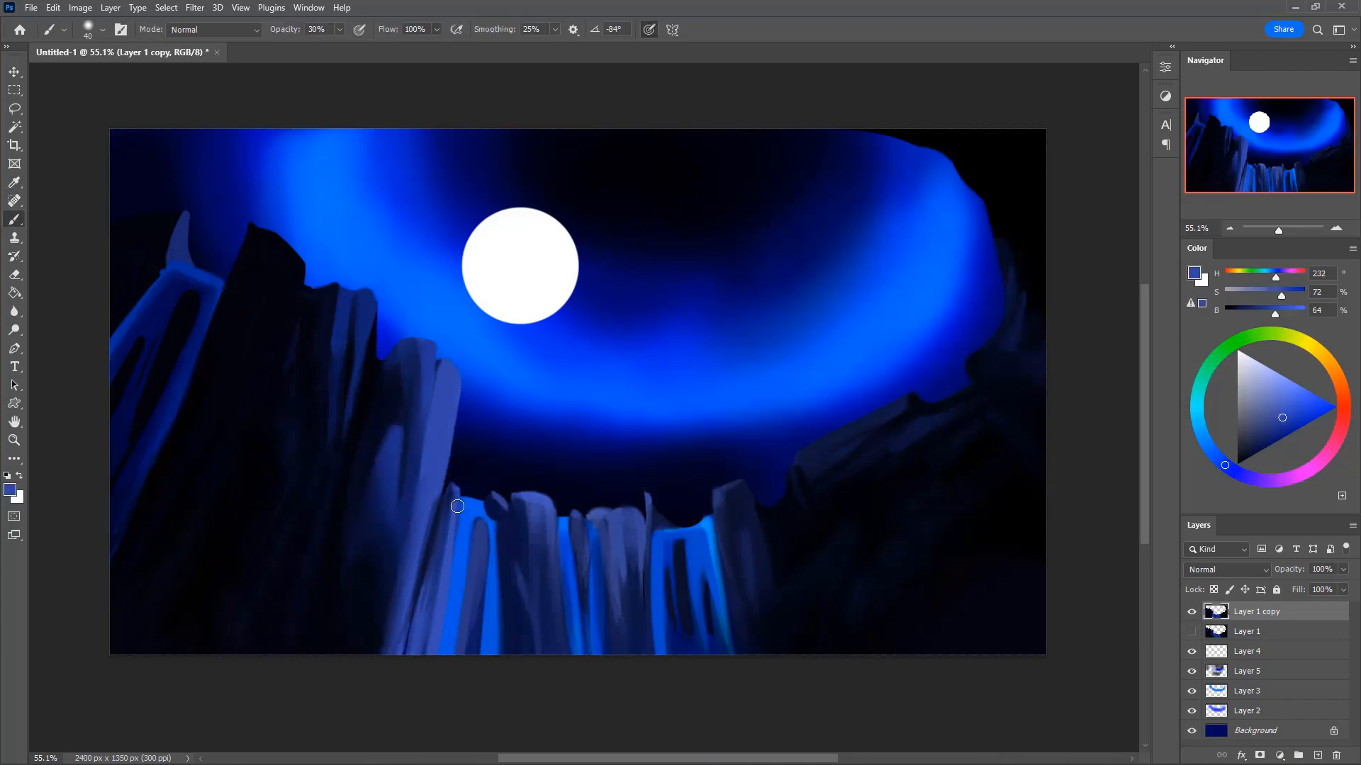
alt+click(452, 487)
key(0)
drag(433, 510, 390, 649)
key(ctrl+z)
- Darken the tall left pillar's lower edge, where it meets the waterfall rock, in sampled dark blue (H 233, S 79, B 21) at 30% opacity
alt+click(444, 514)
key(3)
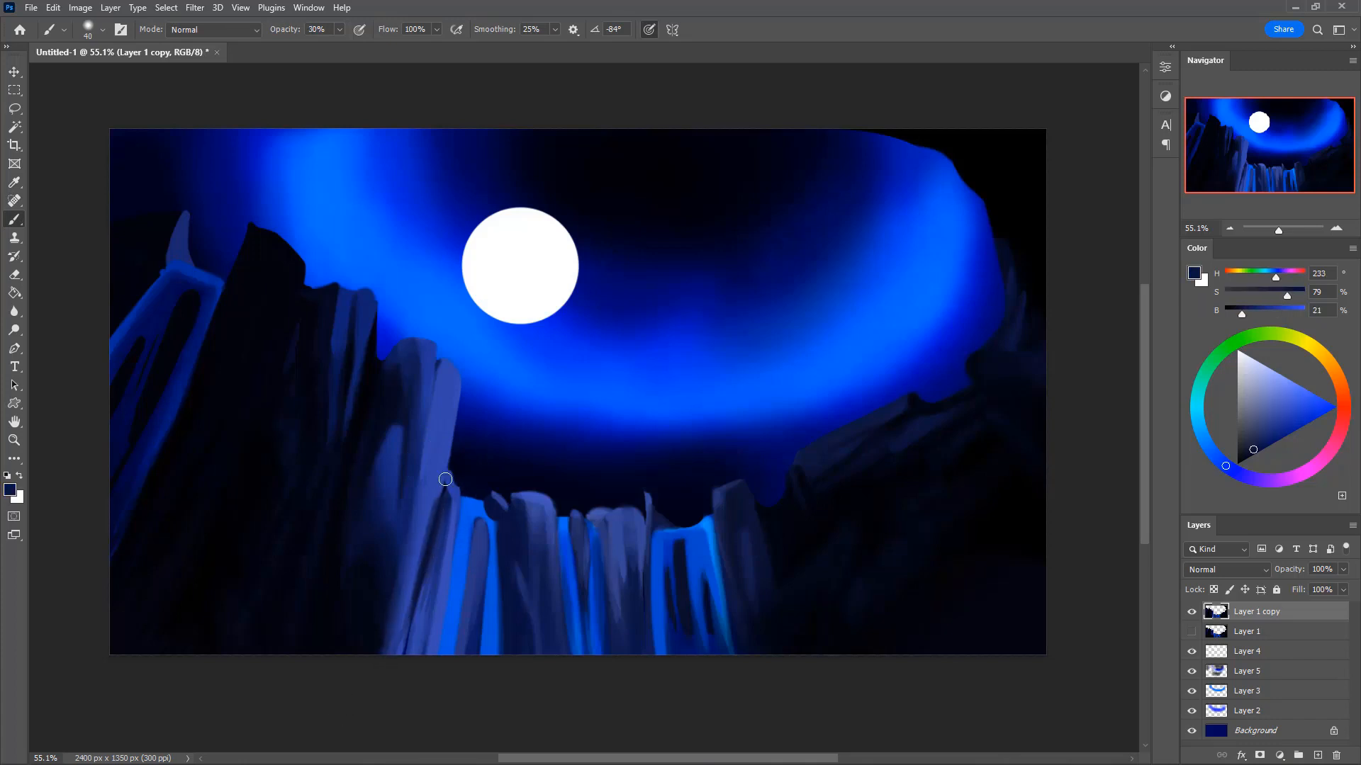
mouse_move(445, 479)
mouse_down()
mouse_move(432, 548)
mouse_move(432, 529)
mouse_up()
drag(450, 438, 426, 555)
- Erase a sliver off the tall left pillar's outer edge and touch up its lower section in sampled blue (H 232, S 69, B 65)
key(e)
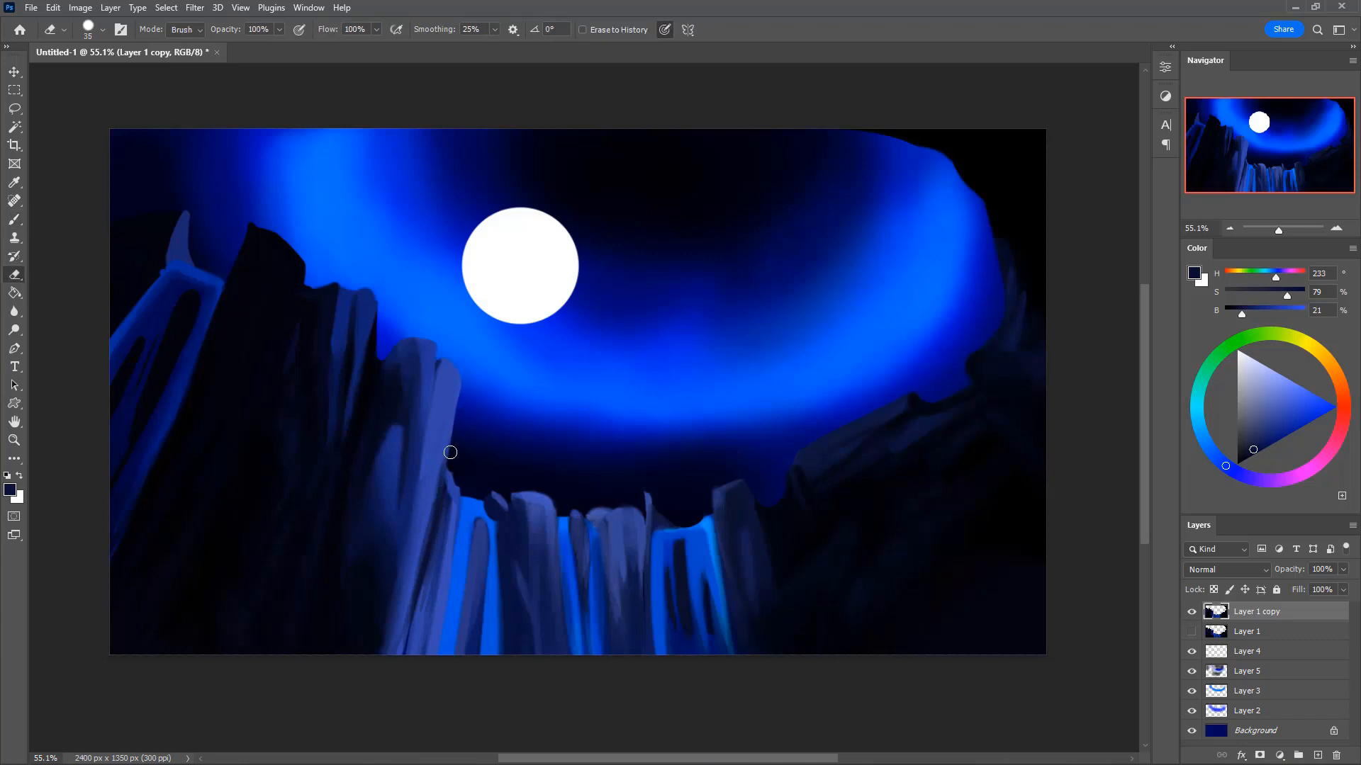
drag(450, 452, 459, 383)
key(b)
alt+click(446, 434)
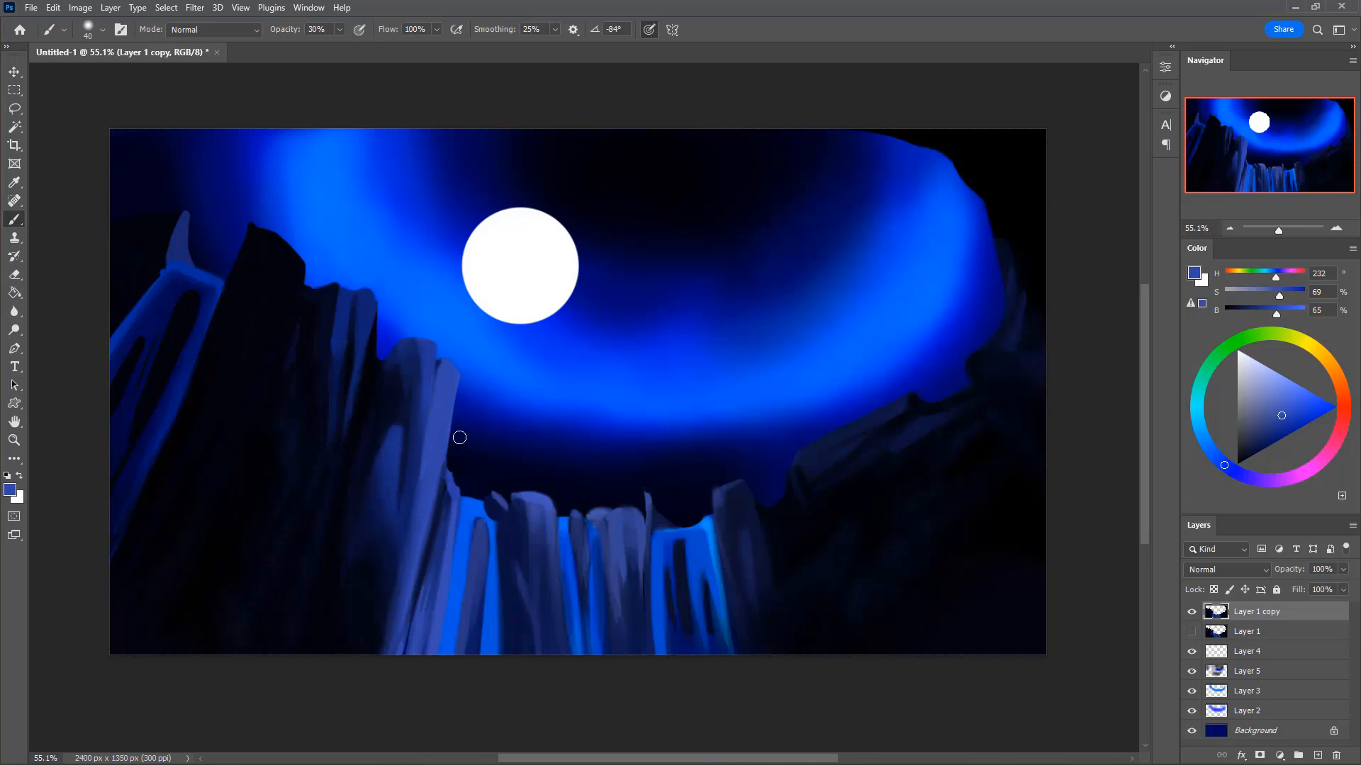
alt+click(441, 498)
alt+click(434, 505)
alt+click(440, 451)
alt+click(440, 456)
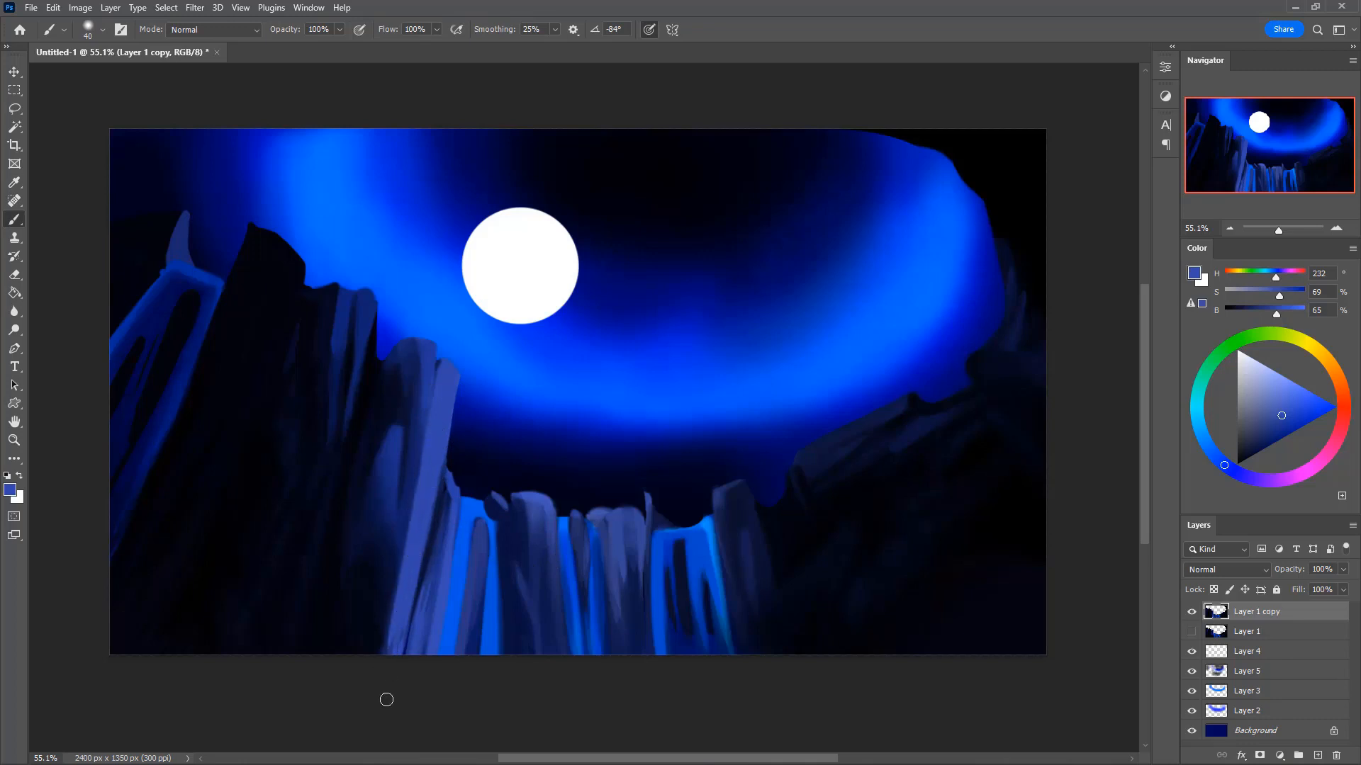
- Erase the thin spike and the upper rim of the rightmost central waterfall, using a 40 px eraser
key(e)
mouse_move(661, 529)
mouse_down()
mouse_move(701, 528)
mouse_move(706, 506)
mouse_move(683, 537)
mouse_move(707, 508)
mouse_move(699, 523)
mouse_move(661, 499)
mouse_move(657, 527)
mouse_move(640, 488)
mouse_move(651, 510)
mouse_move(696, 500)
mouse_move(651, 545)
mouse_up()
key(bracketright)
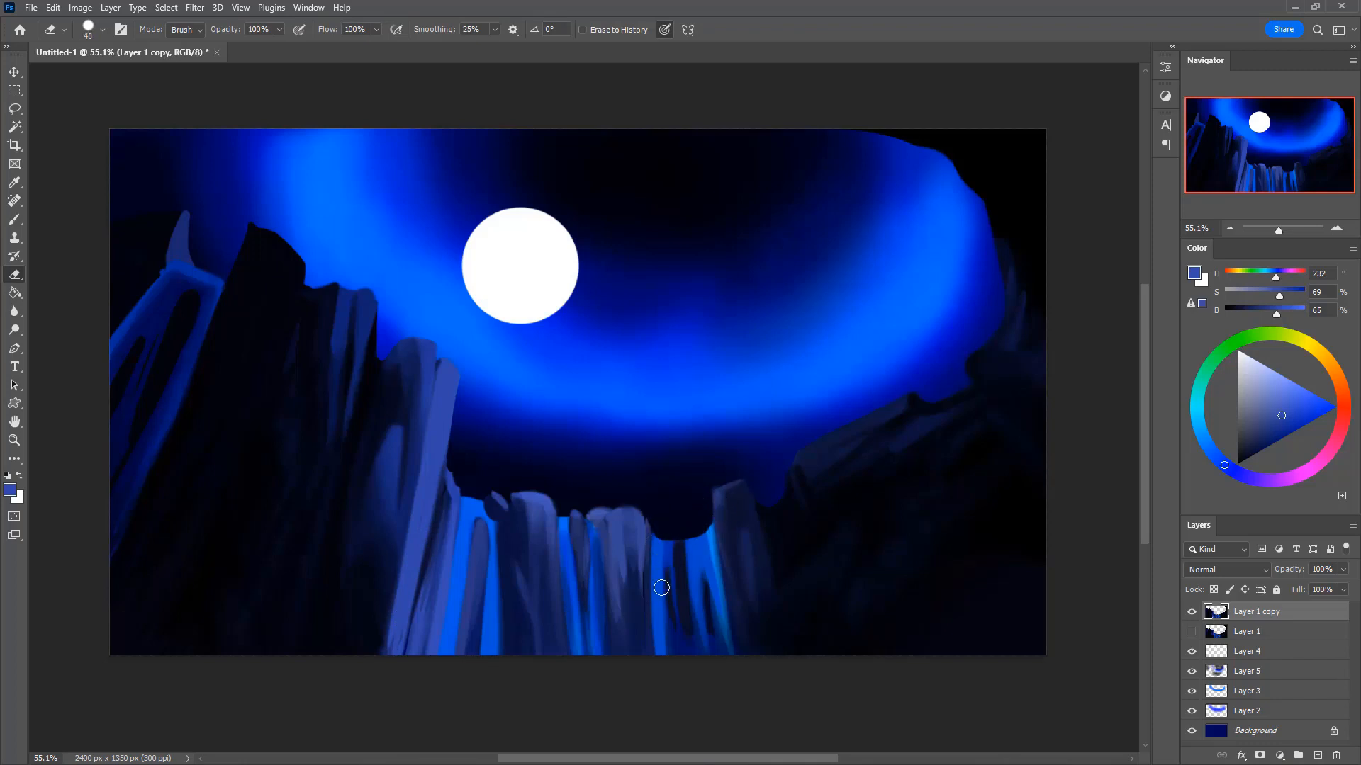
- Extend and darken the central pillar's shadow side in sampled dark blue (H 231, S 81, B 27) with long vertical strokes
key(i)
click(640, 573)
key(b)
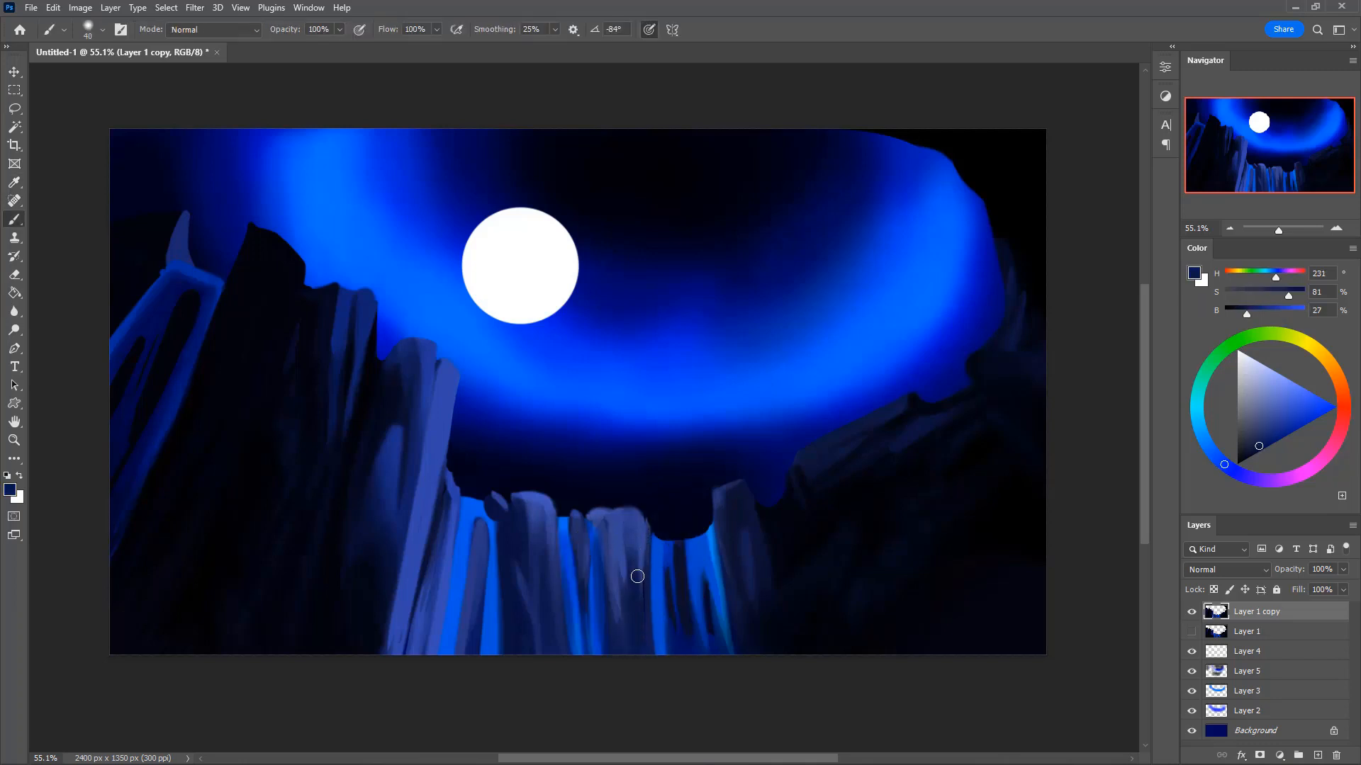
drag(637, 520, 641, 620)
drag(634, 522, 640, 640)
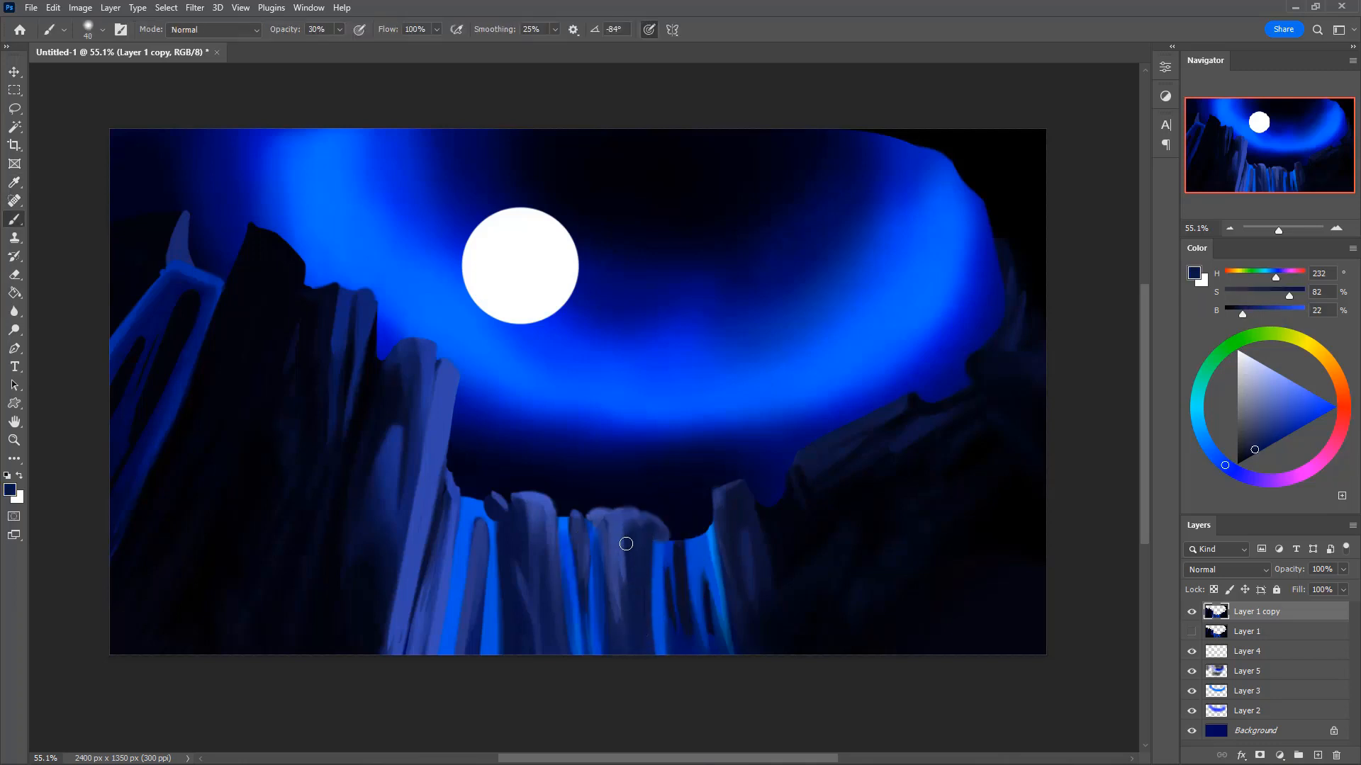
- Darken the central pillar's front with a 35 px brush at 30% opacity in sampled dark blue (H 232, S 82, B 22), retouching with sampled lighter blues
key(bracketleft)
drag(608, 533, 616, 615)
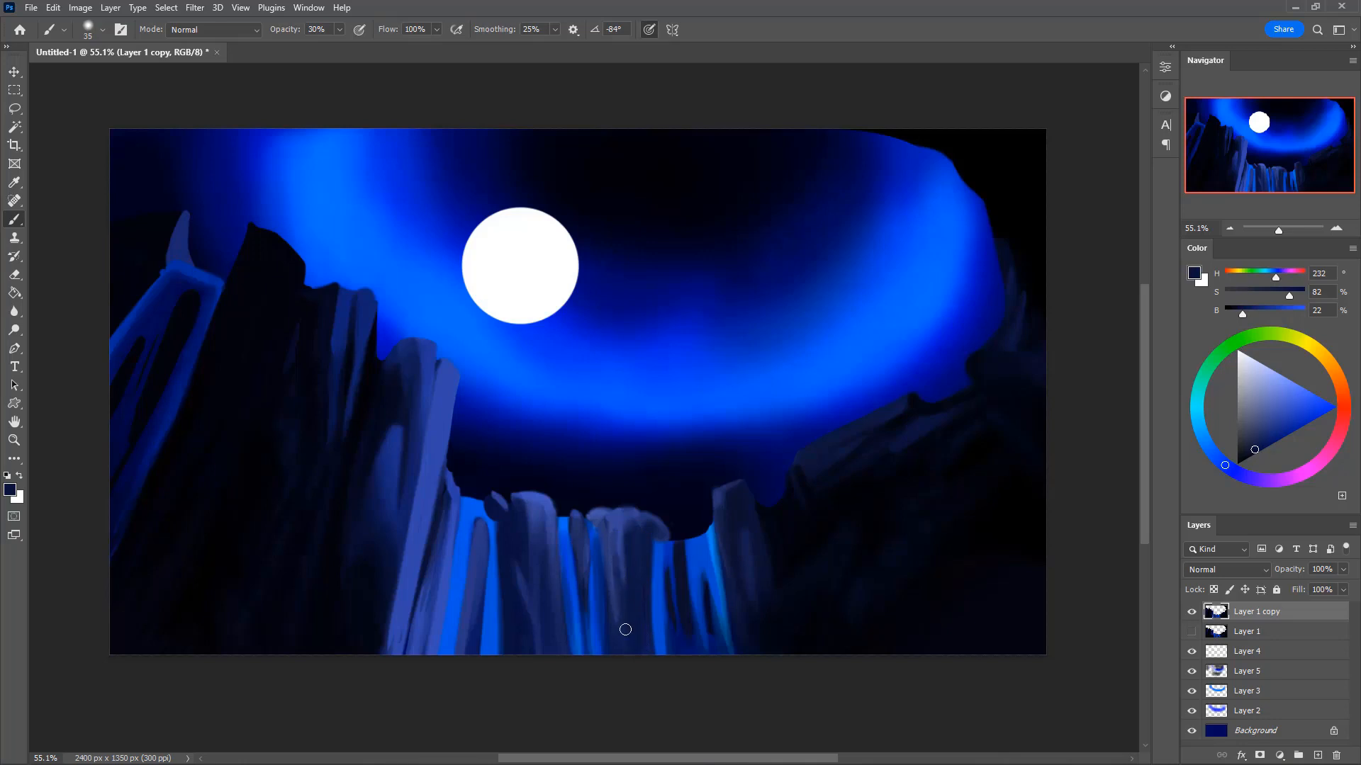
drag(612, 526, 621, 608)
alt+click(620, 532)
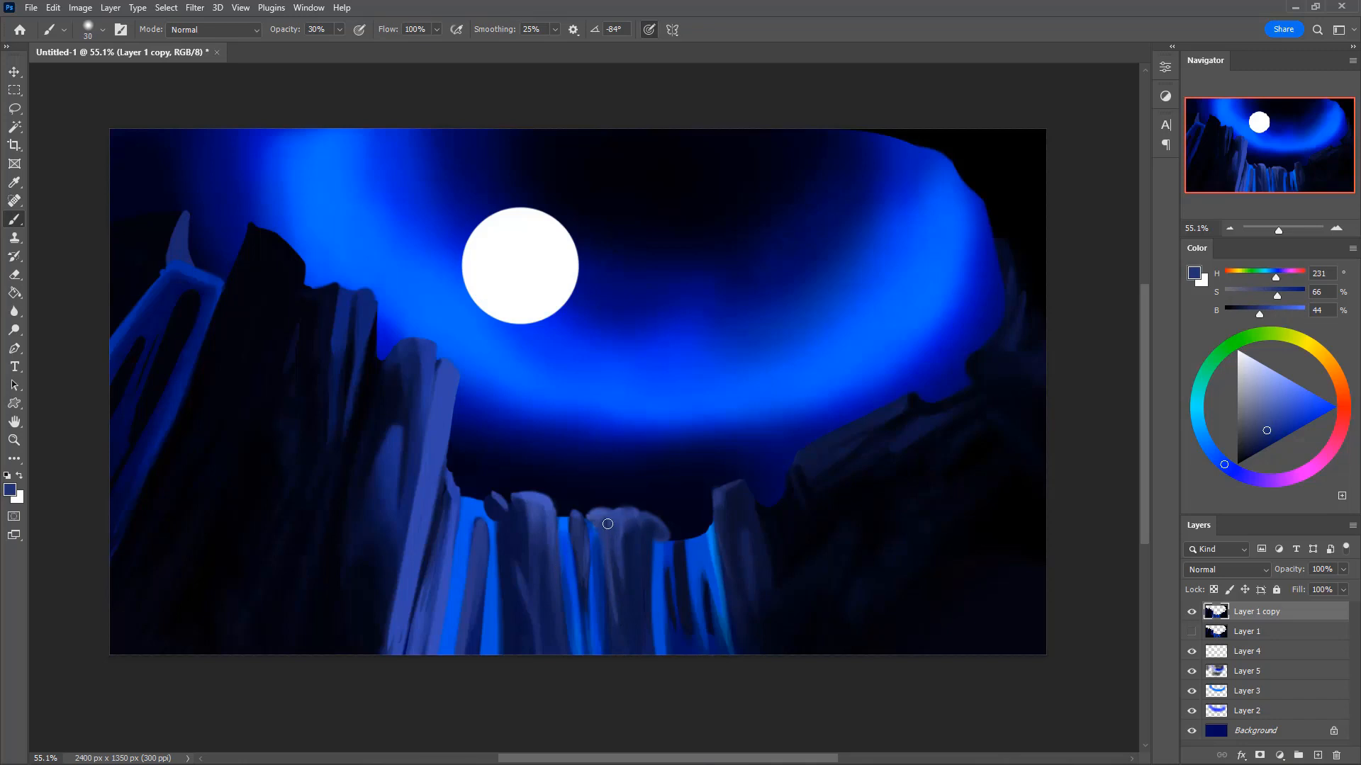
alt+click(633, 550)
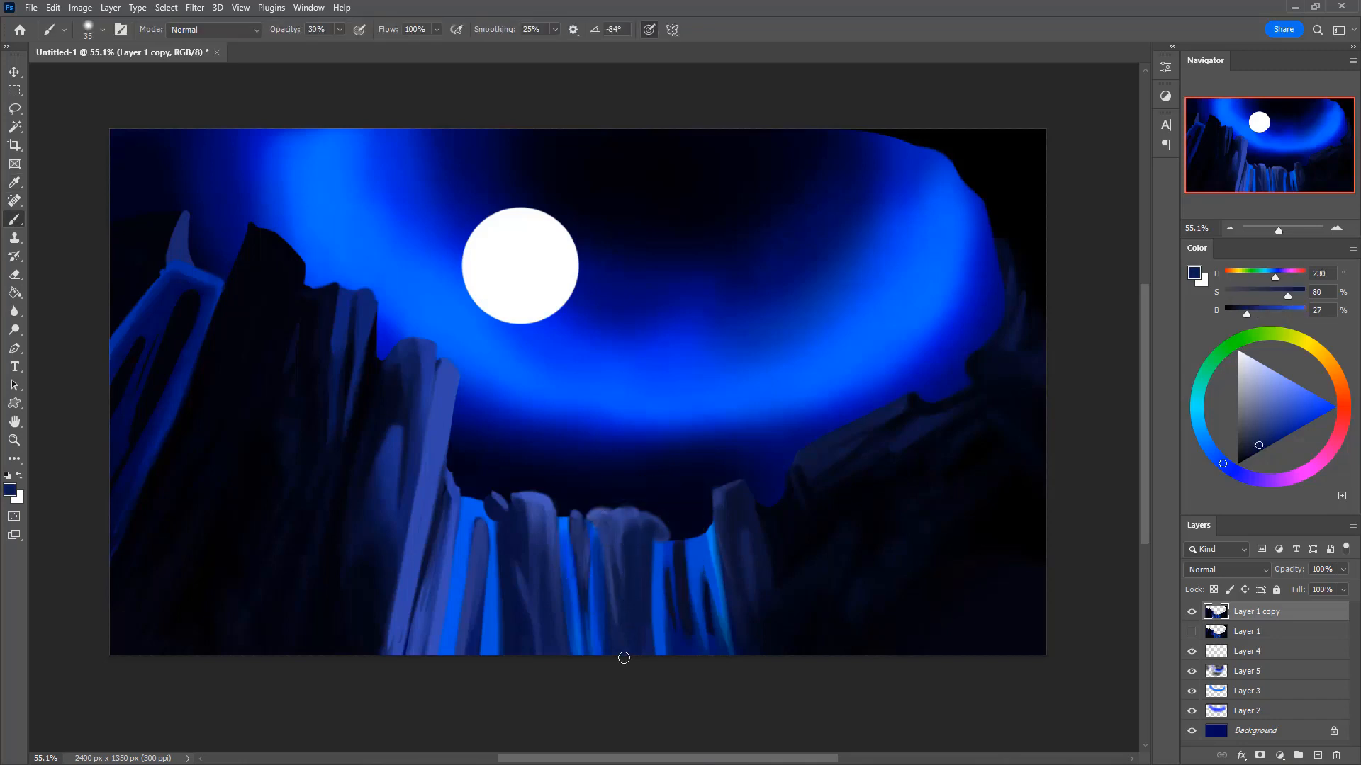
- Blend the central pillar's light and shadow sides at 30% opacity with sampled blues (H 232, S 65, B 47 and H 230, S 79, B 27)
key(bracketright)
key(bracketleft)
alt+click(611, 532)
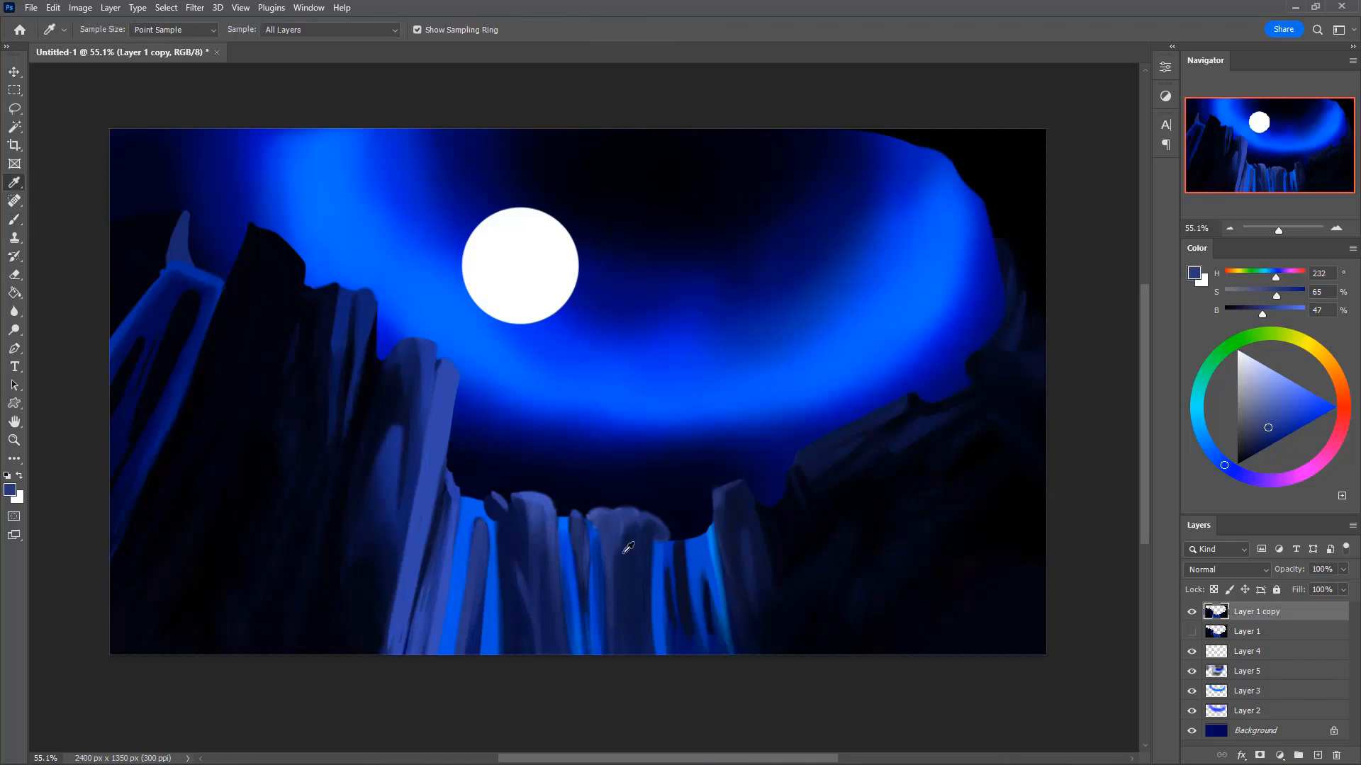
alt+click(623, 546)
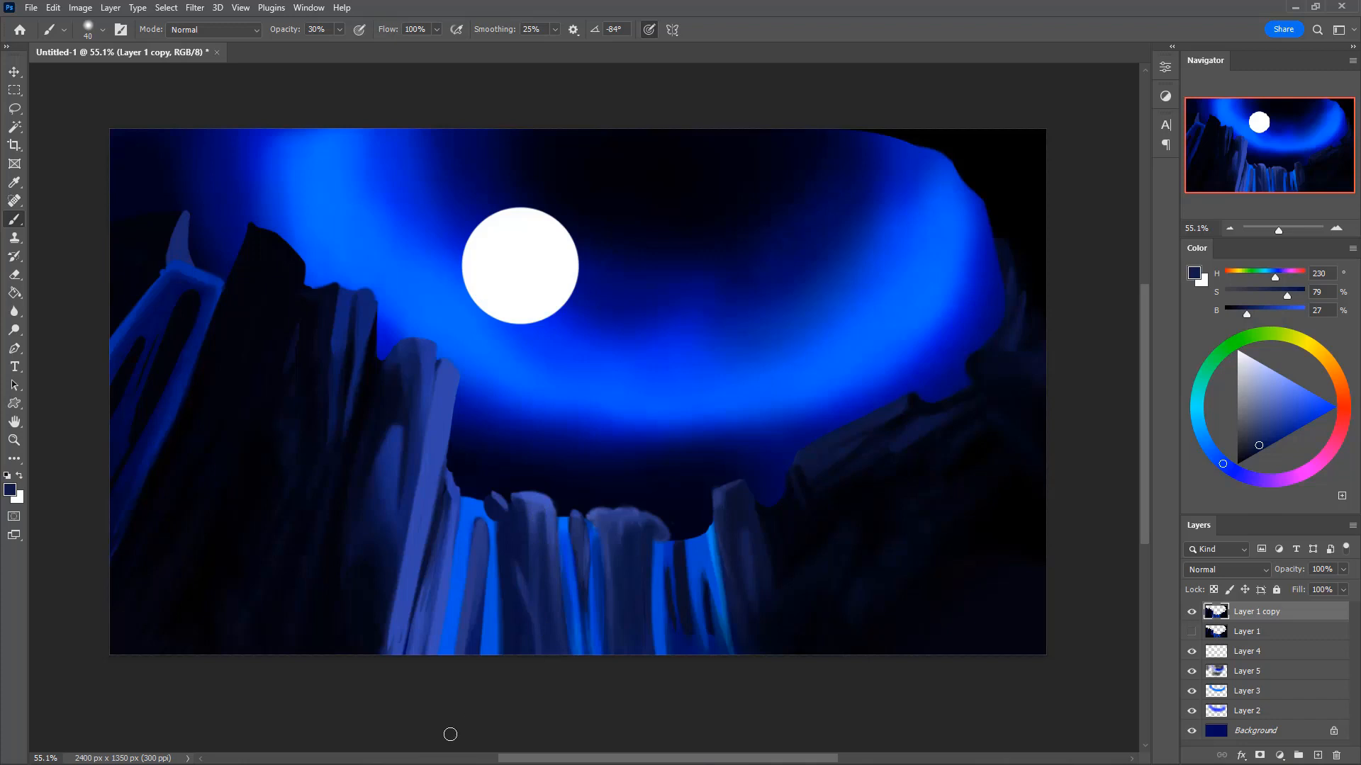
alt+click(611, 524)
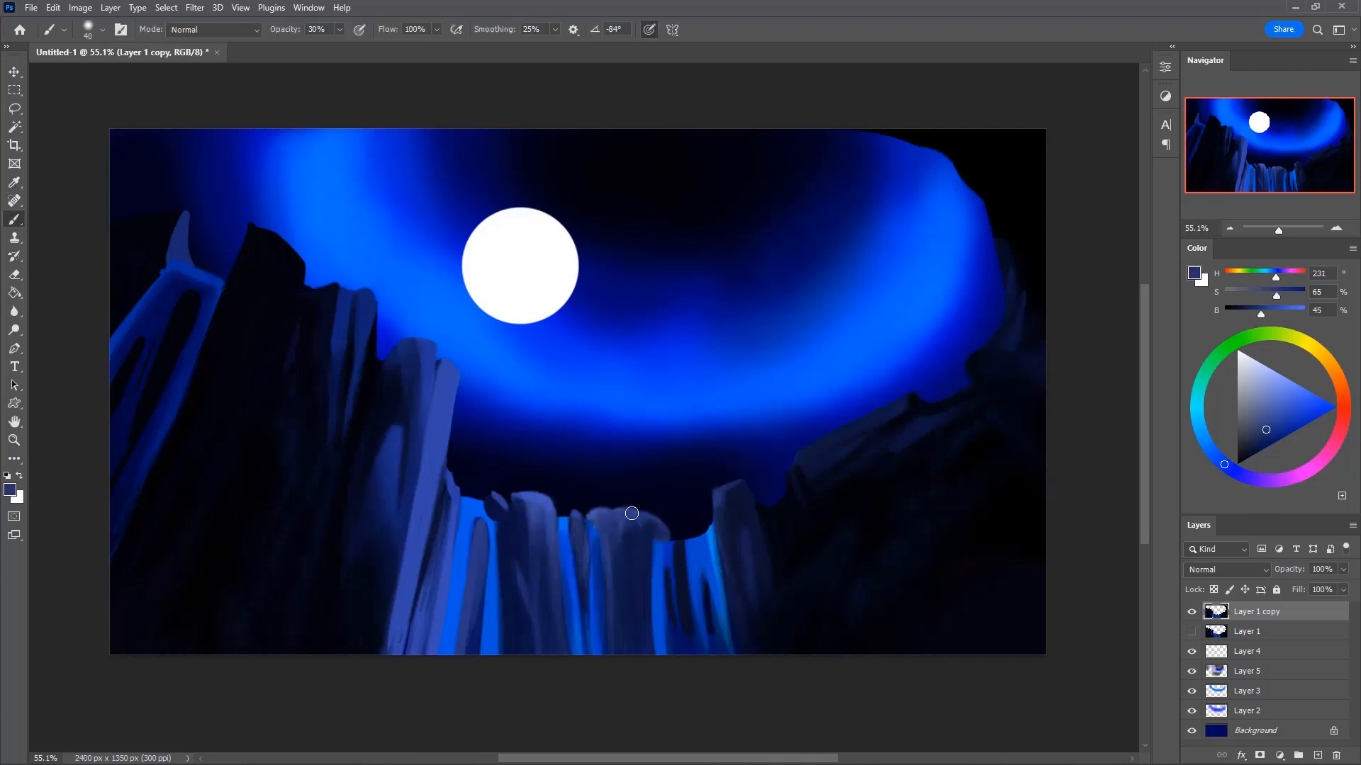
- Paint a raised peak and a lit streak on the central pillar in sampled blue (H 231, S 65, B 51) with a 35 px brush at 100% opacity
alt+click(608, 516)
key(0)
alt+click(610, 515)
mouse_move(606, 509)
mouse_down()
mouse_move(617, 500)
mouse_move(610, 538)
mouse_move(616, 496)
mouse_up()
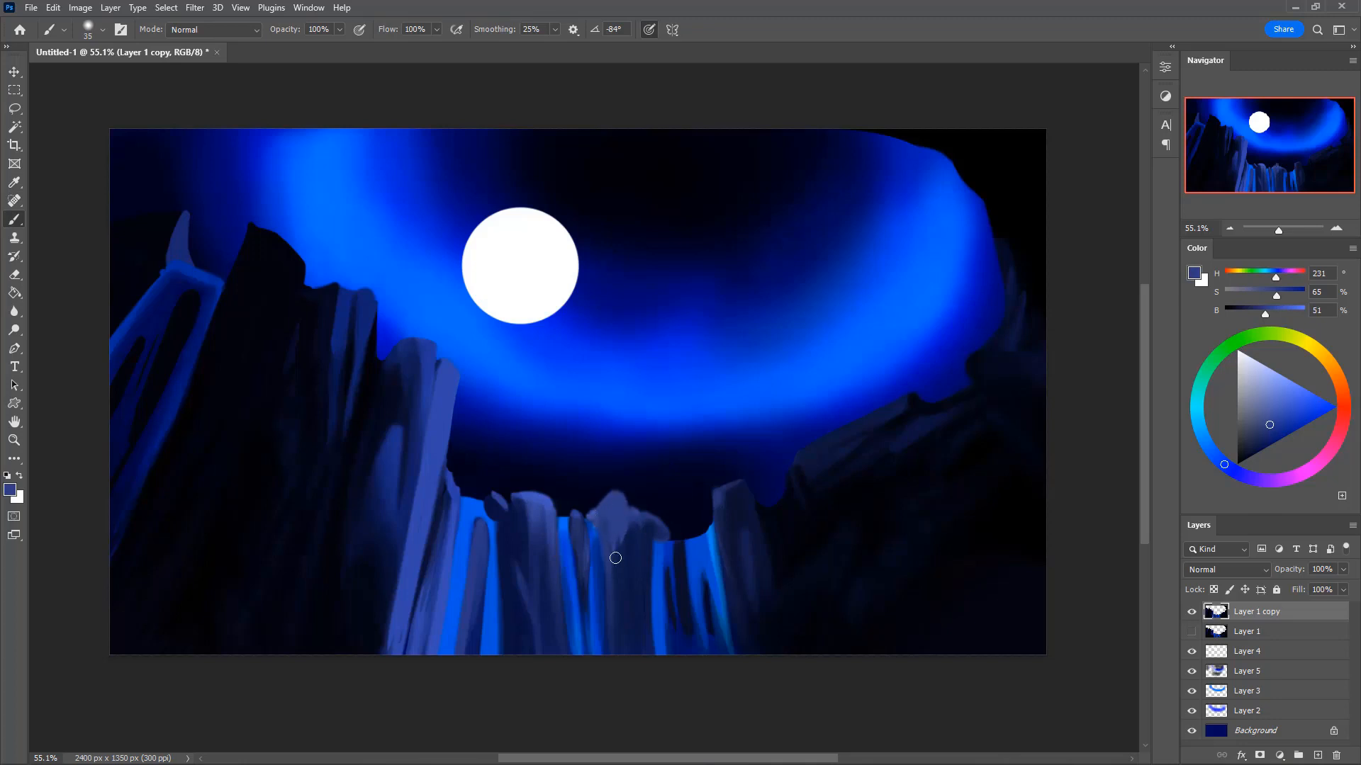
drag(615, 558, 616, 574)
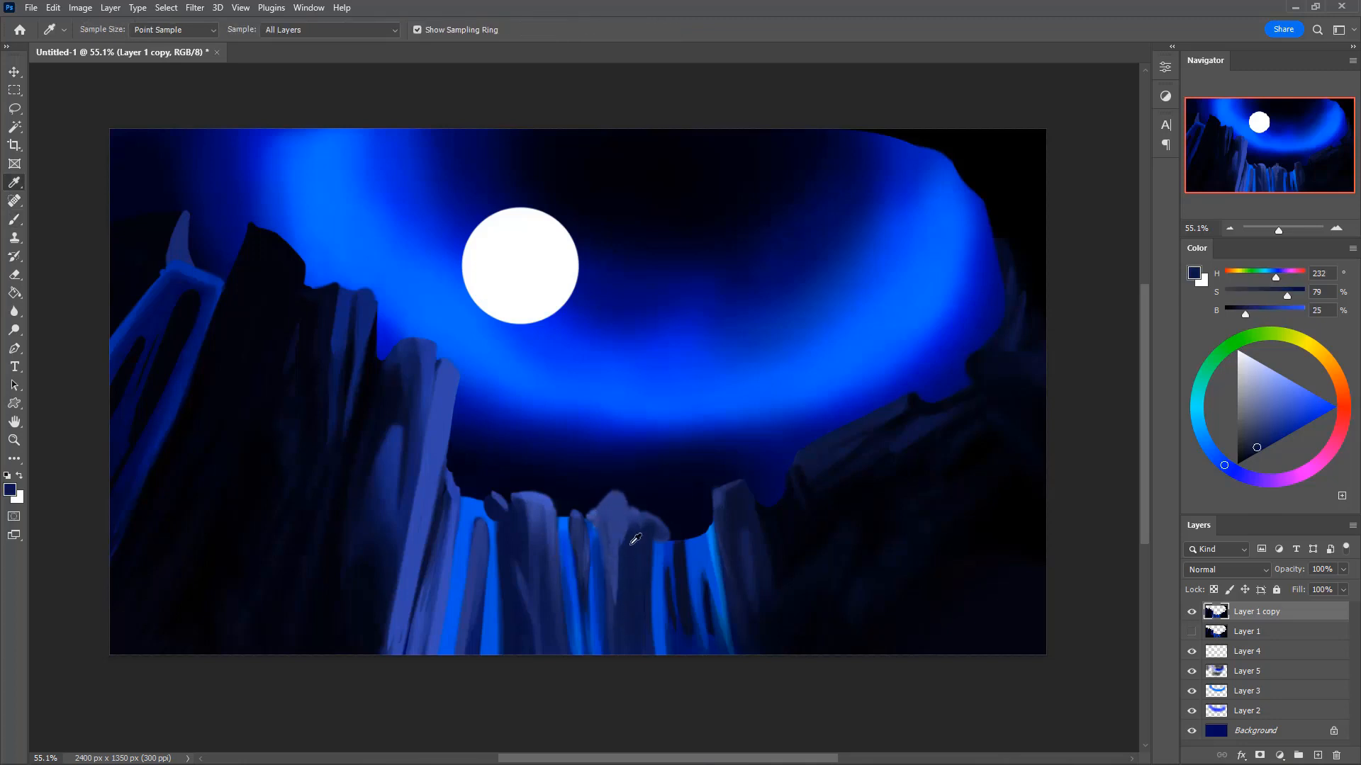
- Widen the central pillar's peak toward its shadow side in resampled blue (H 231, S 65, B 51) at 100% opacity
alt+click(627, 512)
key(3)
alt+click(623, 534)
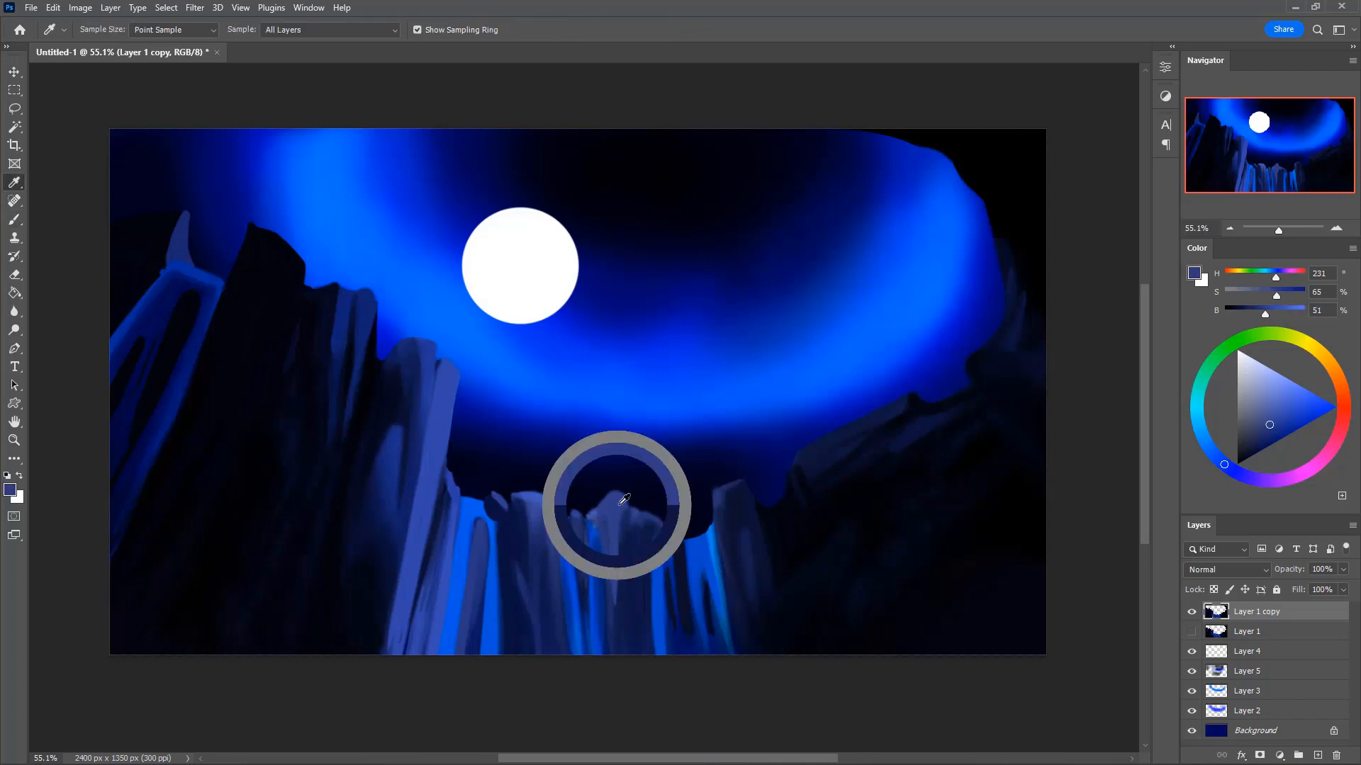
key(0)
drag(625, 498, 638, 502)
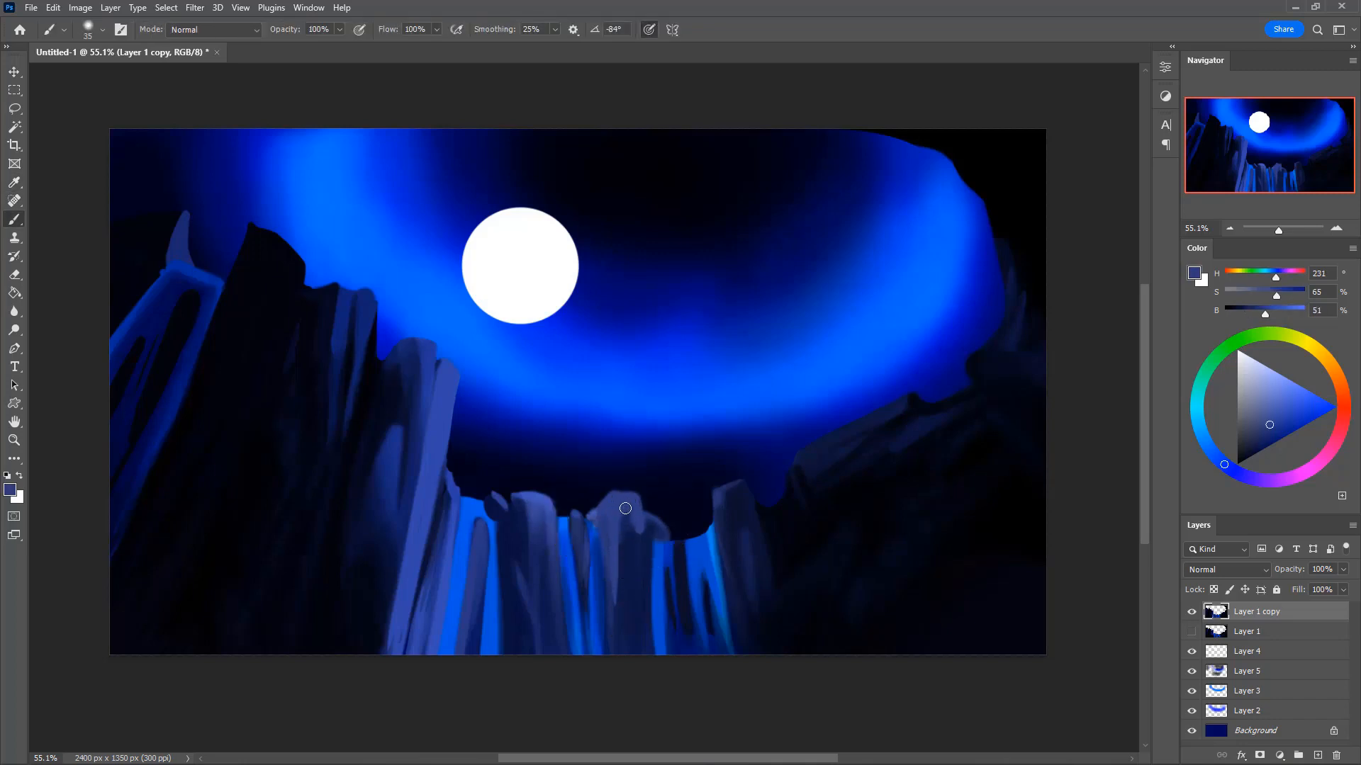
- Blend the new peak into the central pillar's body with a 40 px brush at 30% opacity in sampled dark blues (H 231, S 76, B 31 and H 230, S 78, B 27)
alt+click(626, 534)
key(bracketright)
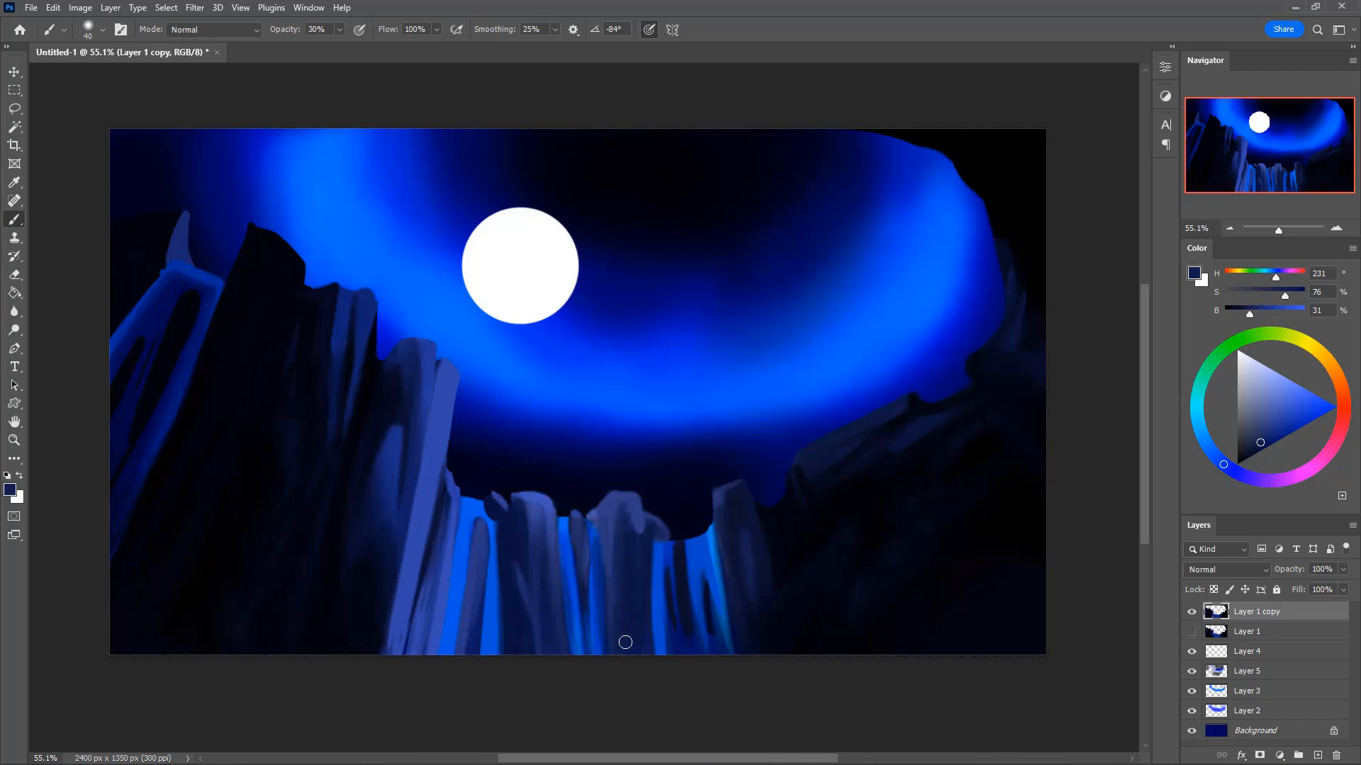
key(bracketright)
alt+click(636, 573)
key(bracketleft)
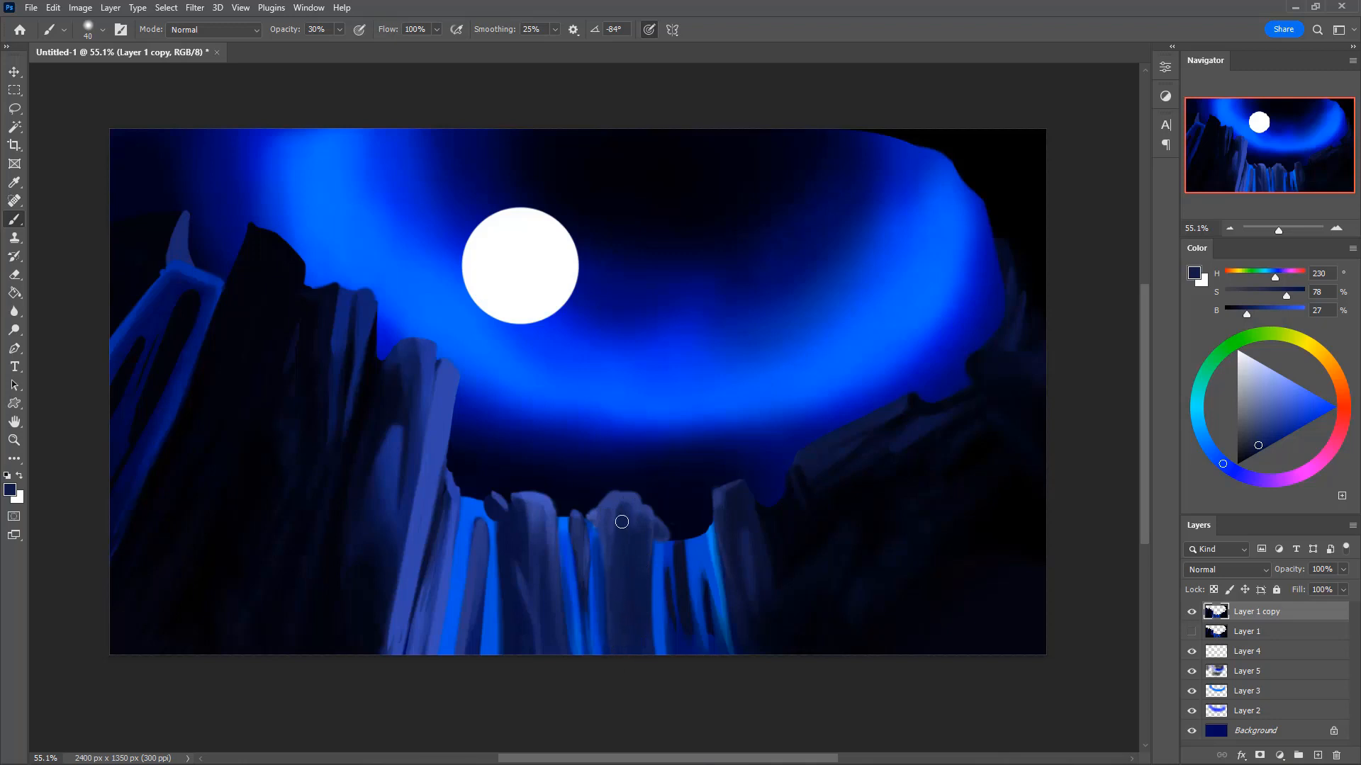
- Refine the border between the central pillar and its adjacent waterfall in sampled blues (H 220, S 99, B 71 and H 222, S 99, B 45)
alt+click(599, 513)
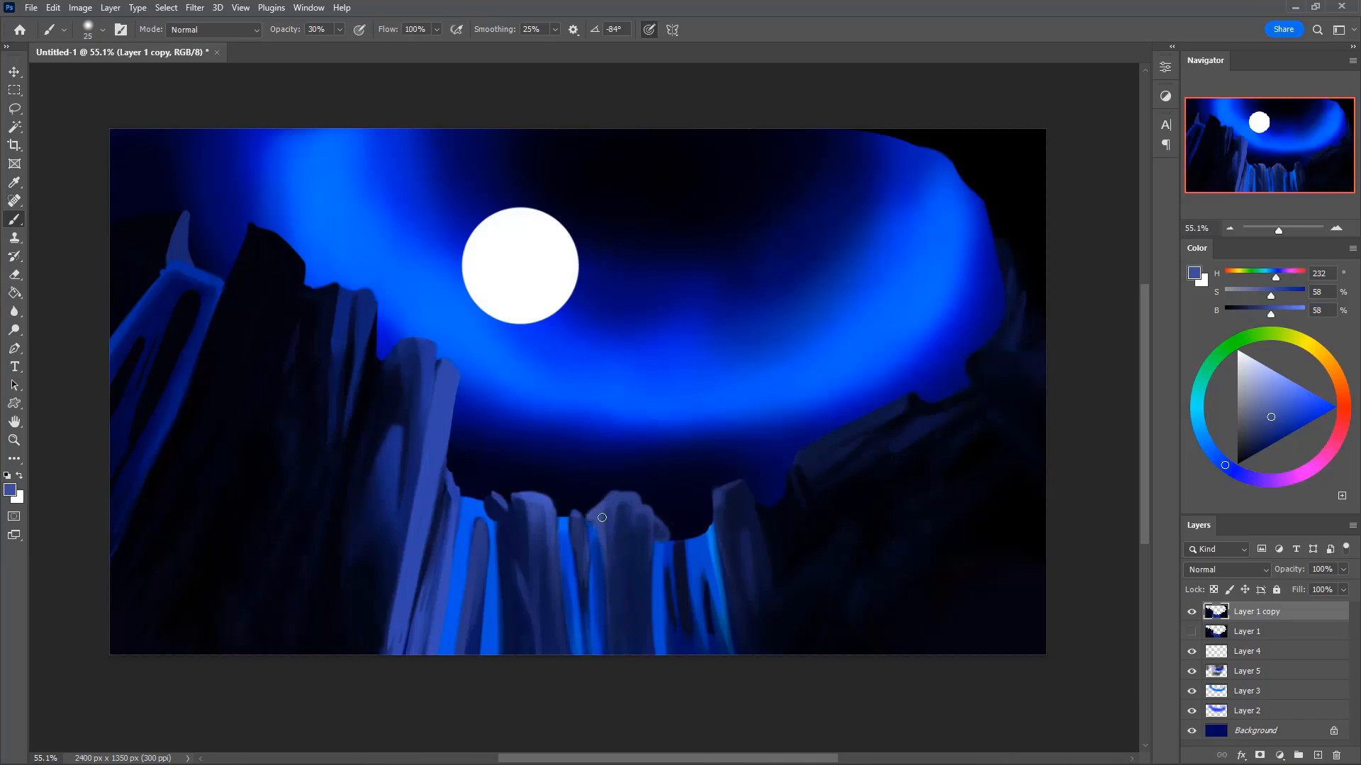
alt+click(588, 523)
key(0)
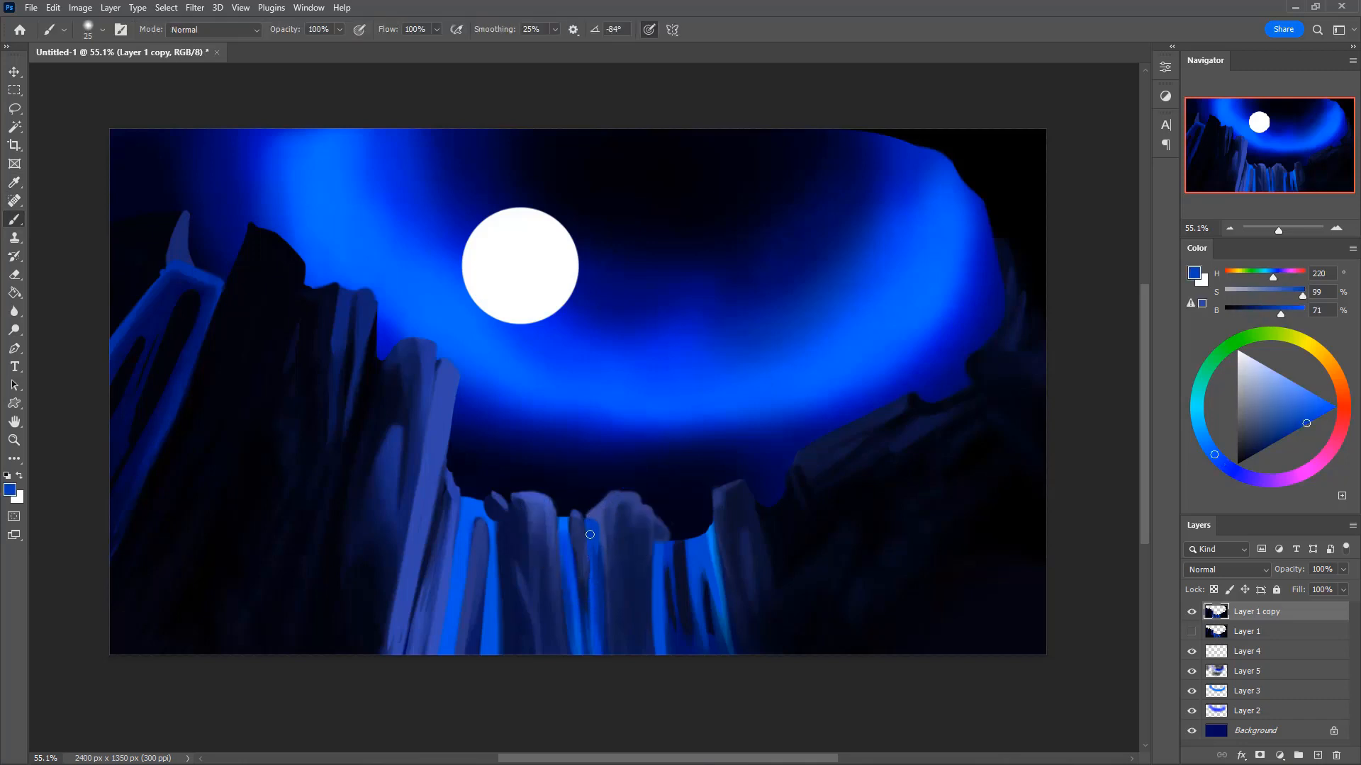
key(3)
alt+click(600, 560)
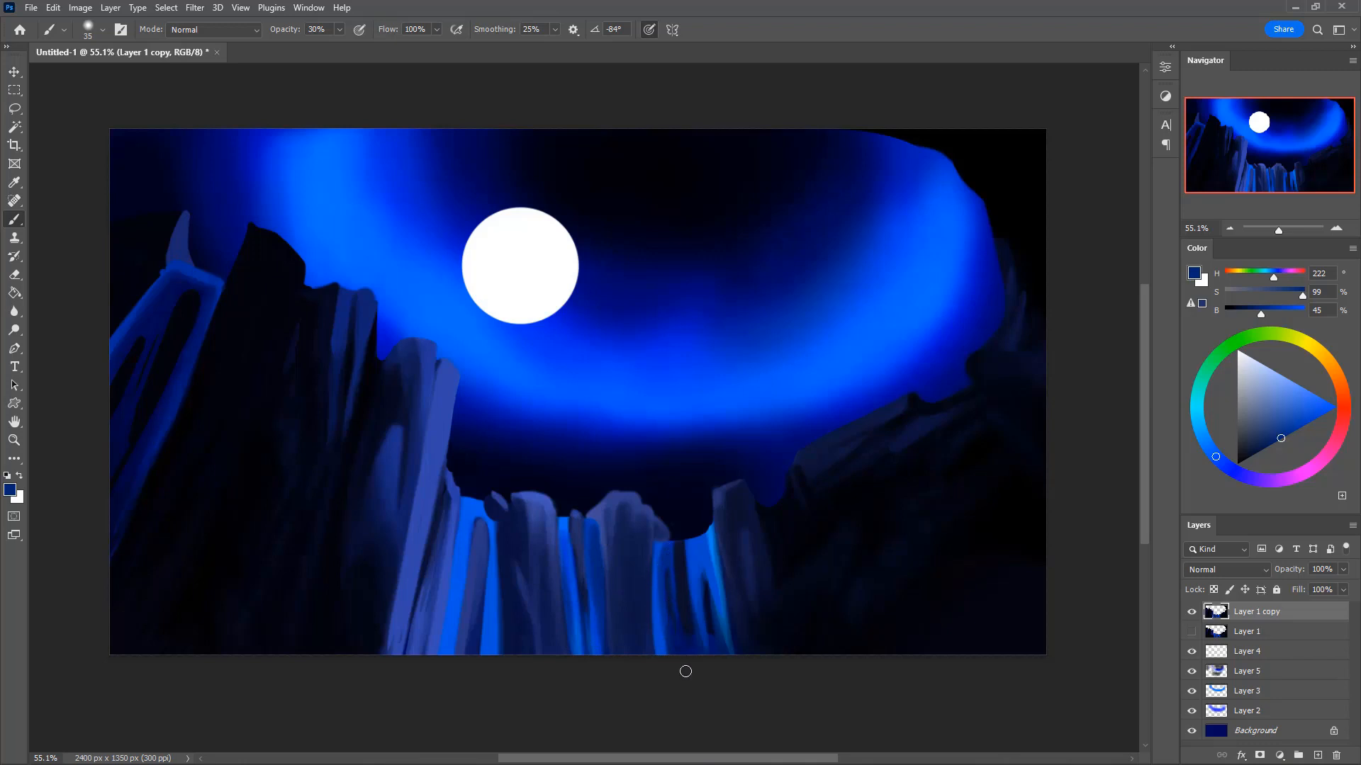
- Repaint the rightmost central waterfall's upper rim in sampled bright blues (H 218, S 99, B 78 and H 219, S 98, B 74)
alt+click(683, 560)
key(0)
alt+click(702, 543)
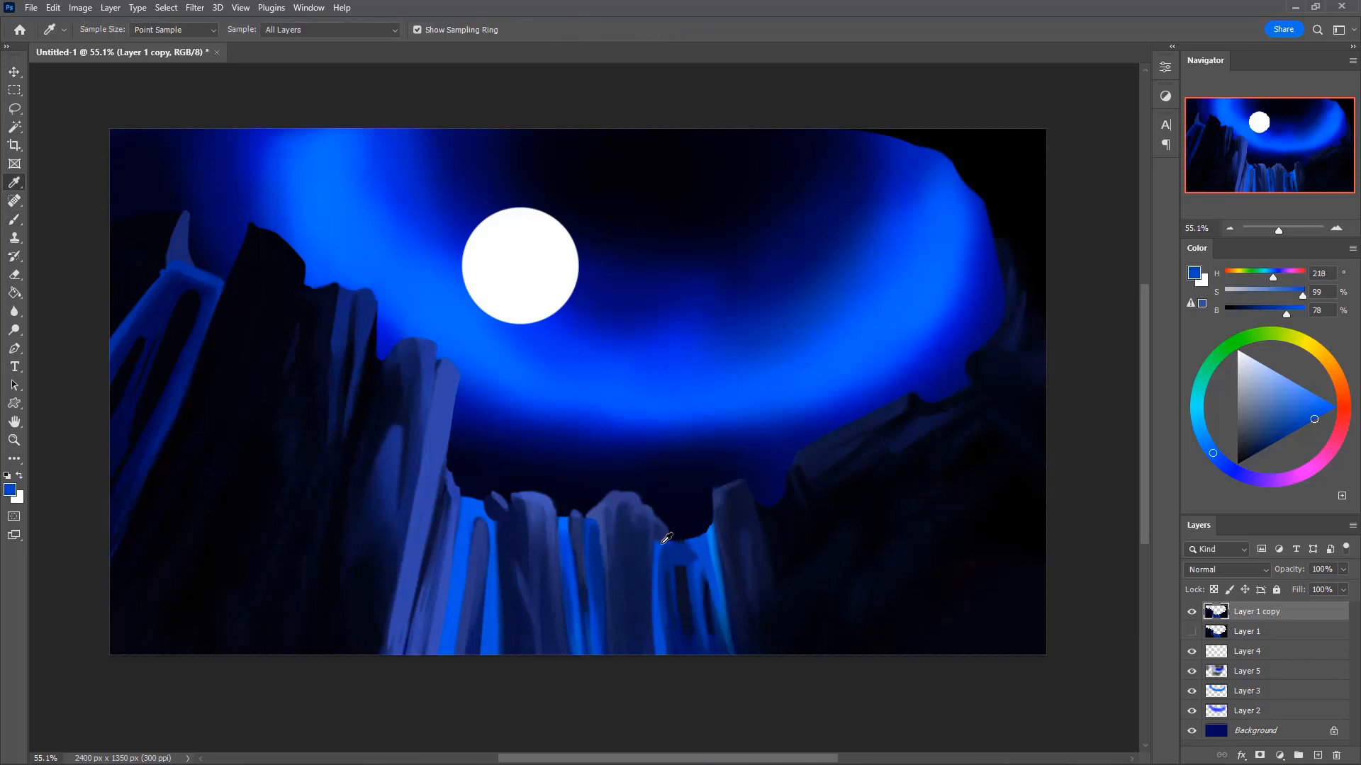
alt+click(664, 546)
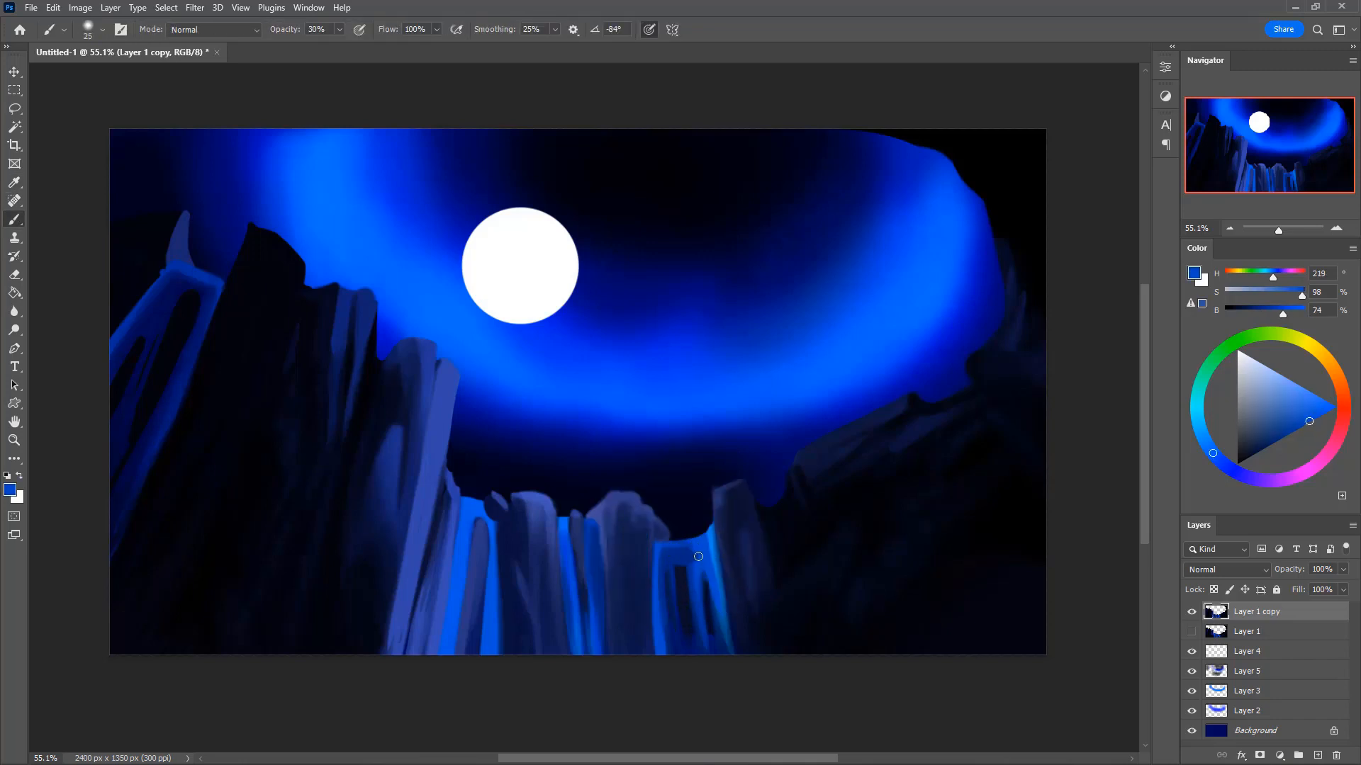
- Soften the streaks below the rightmost waterfall's rim with a 20 px brush at 30% opacity in sampled blue (H 220, S 99, B 70)
alt+click(694, 559)
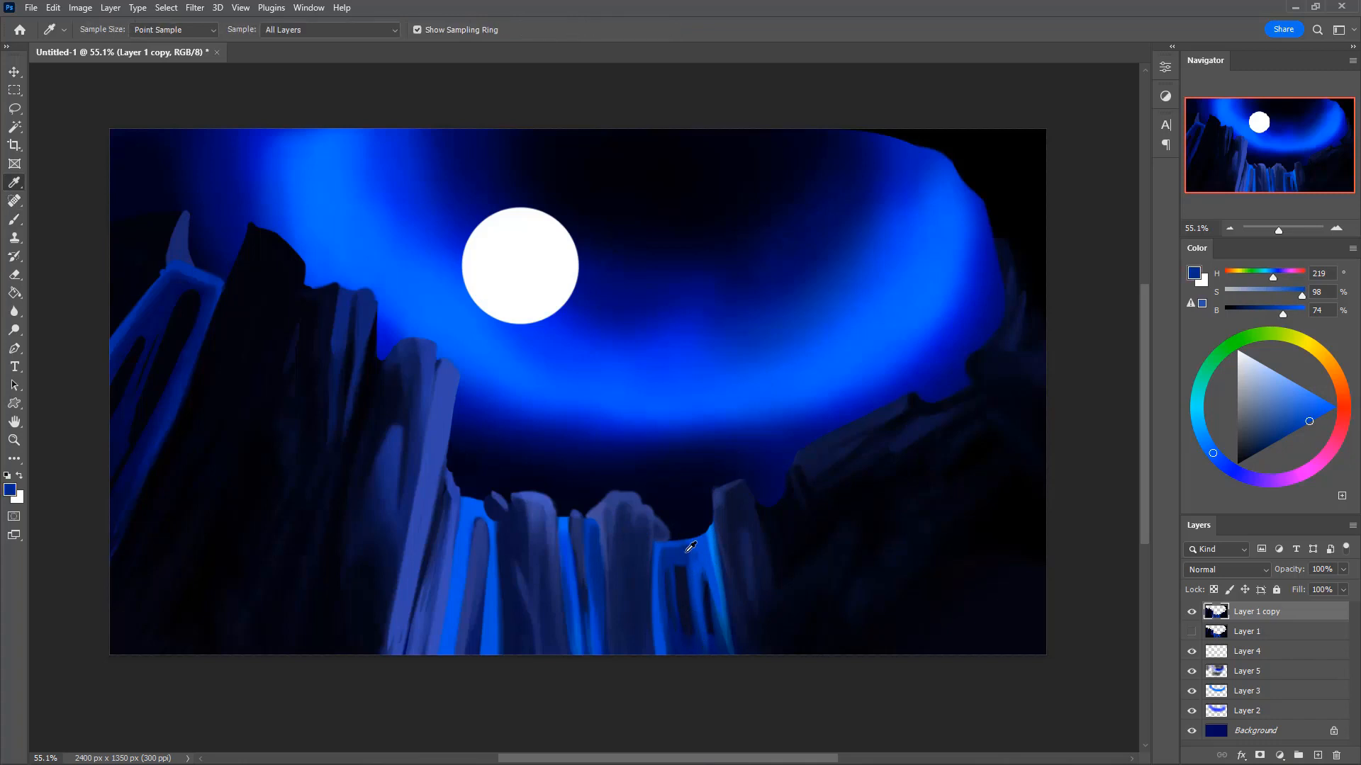
key(bracketright)
alt+click(667, 547)
key(bracketleft)
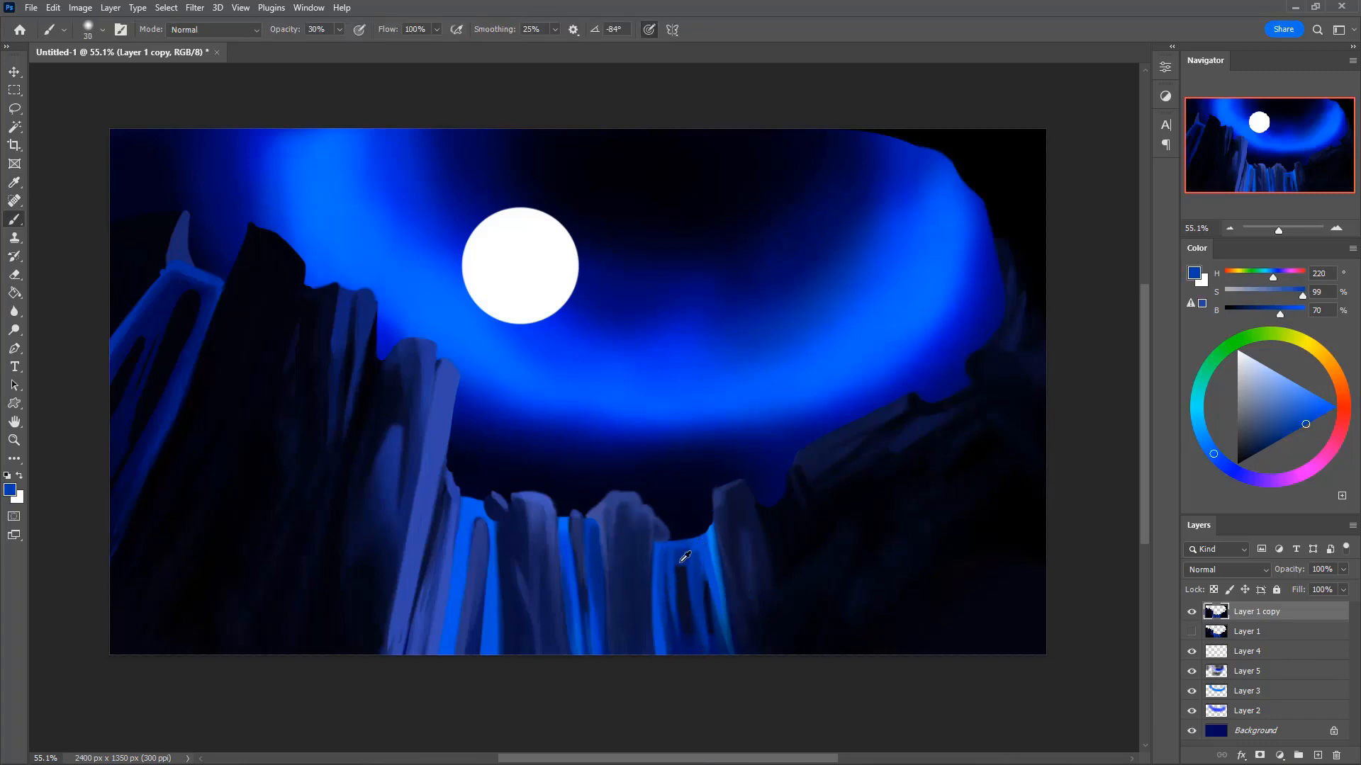
- Darken the rightmost waterfall's center in sampled dark blue (H 232, S 93, B 26) with a 40 px brush at 30% opacity
alt+click(680, 562)
alt+click(679, 623)
key(bracketright)
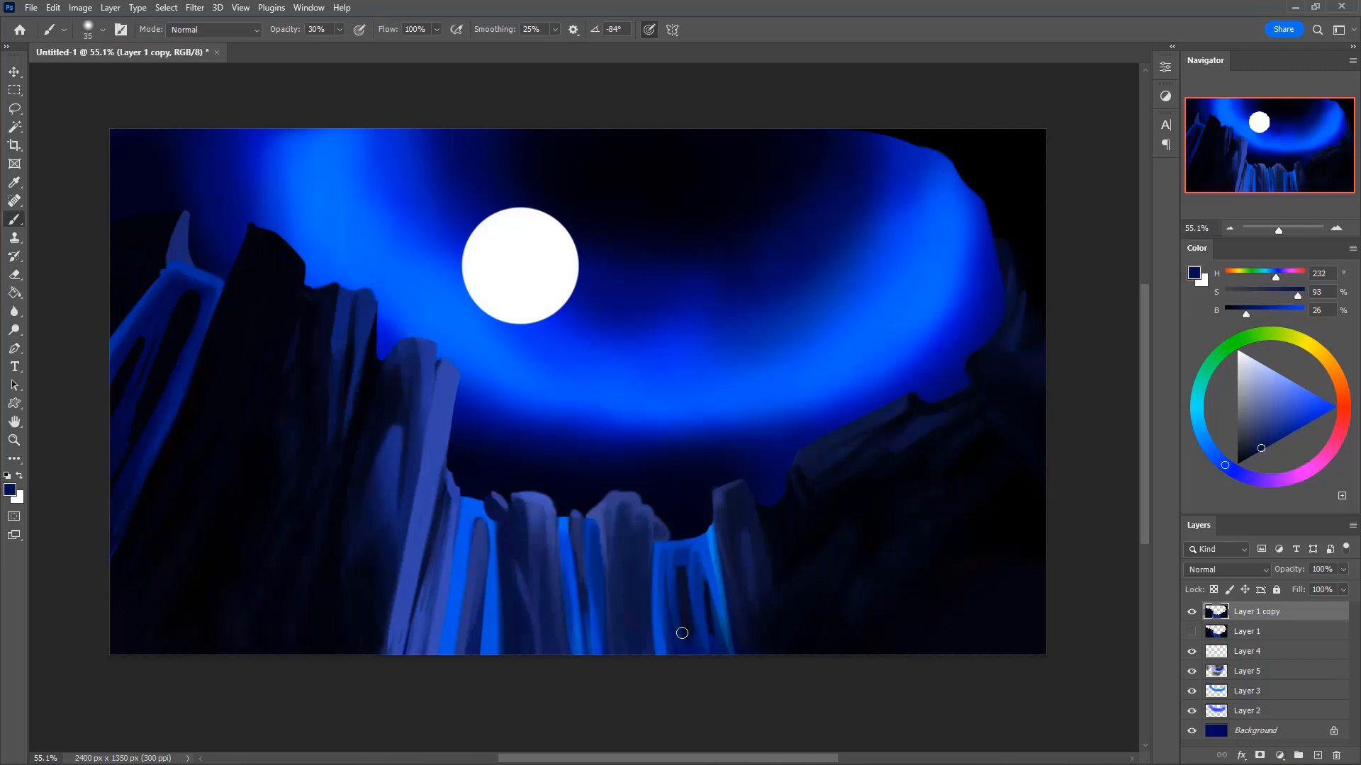
key(bracketright)
mouse_move(680, 638)
mouse_down()
mouse_move(674, 589)
mouse_move(702, 646)
mouse_up()
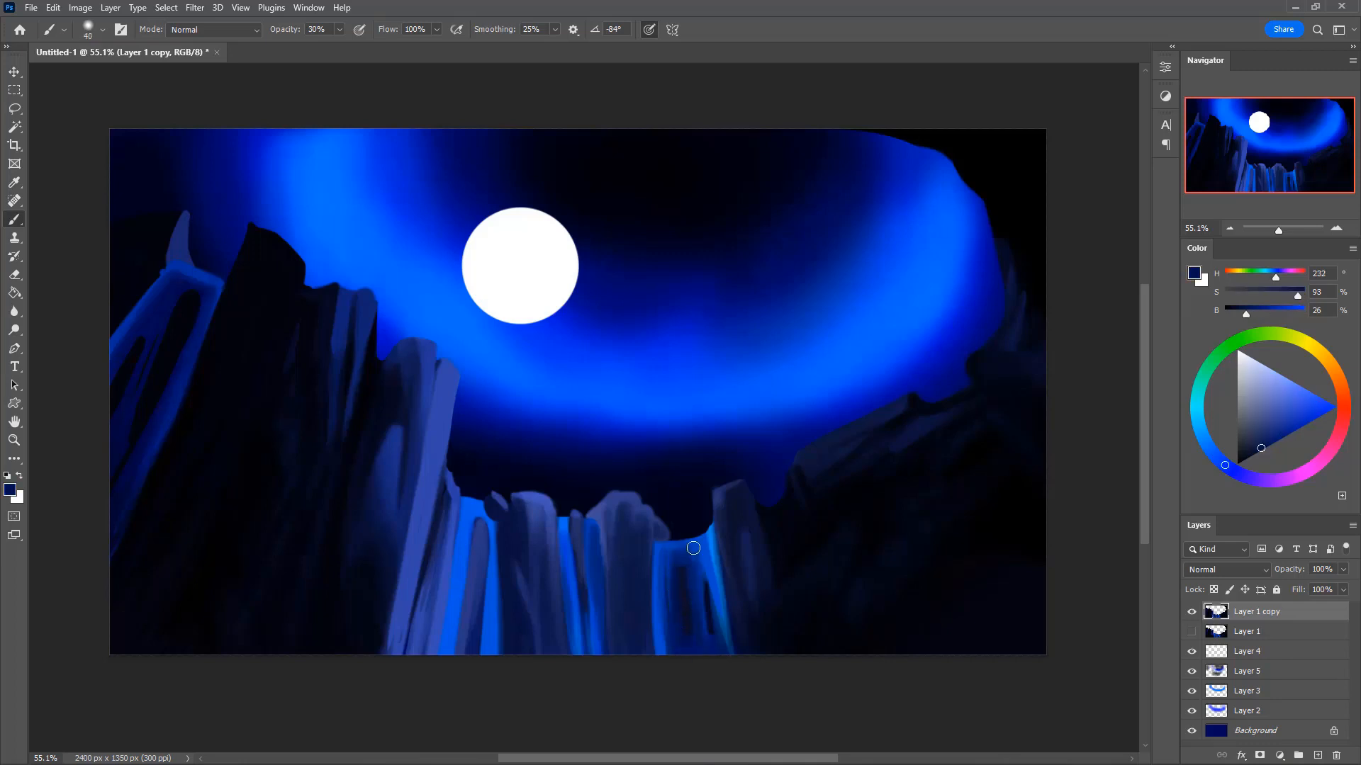
drag(694, 549, 702, 658)
- Paint a blue streak beside the rightmost waterfall's dark center in sampled blue (H 221, S 99, B 63) with a 35 px brush
alt+click(678, 610)
key(bracketleft)
alt+click(658, 572)
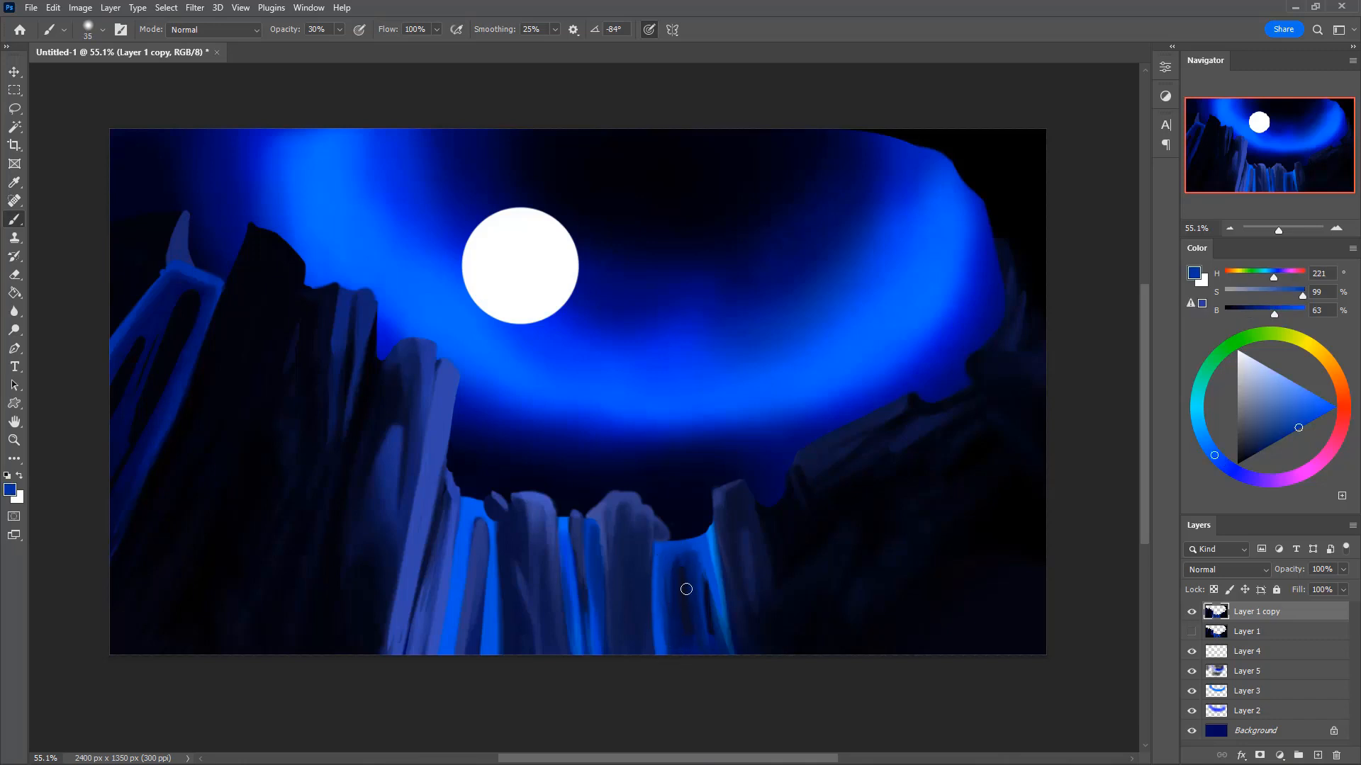
drag(696, 556, 707, 671)
alt+click(701, 550)
key(bracketright)
key(0)
drag(709, 546, 721, 677)
key(ctrl+z)
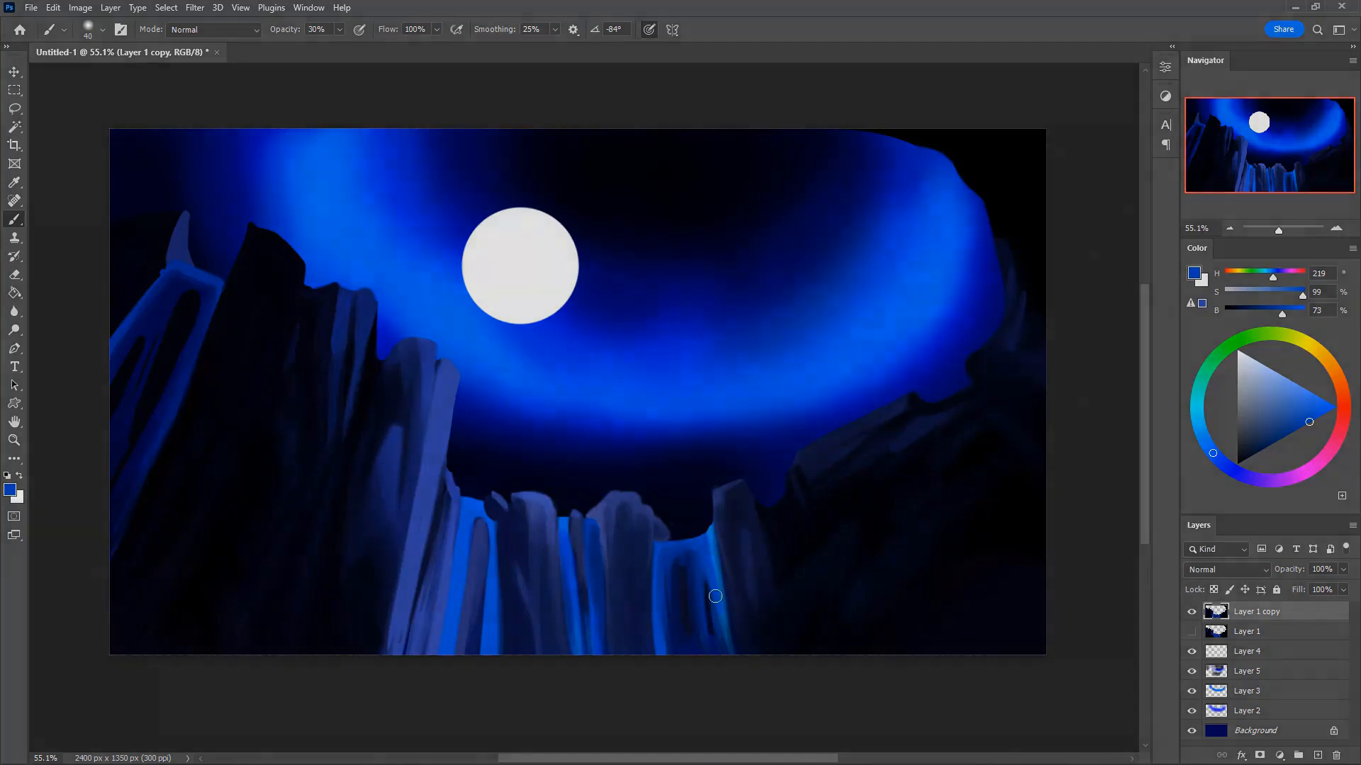